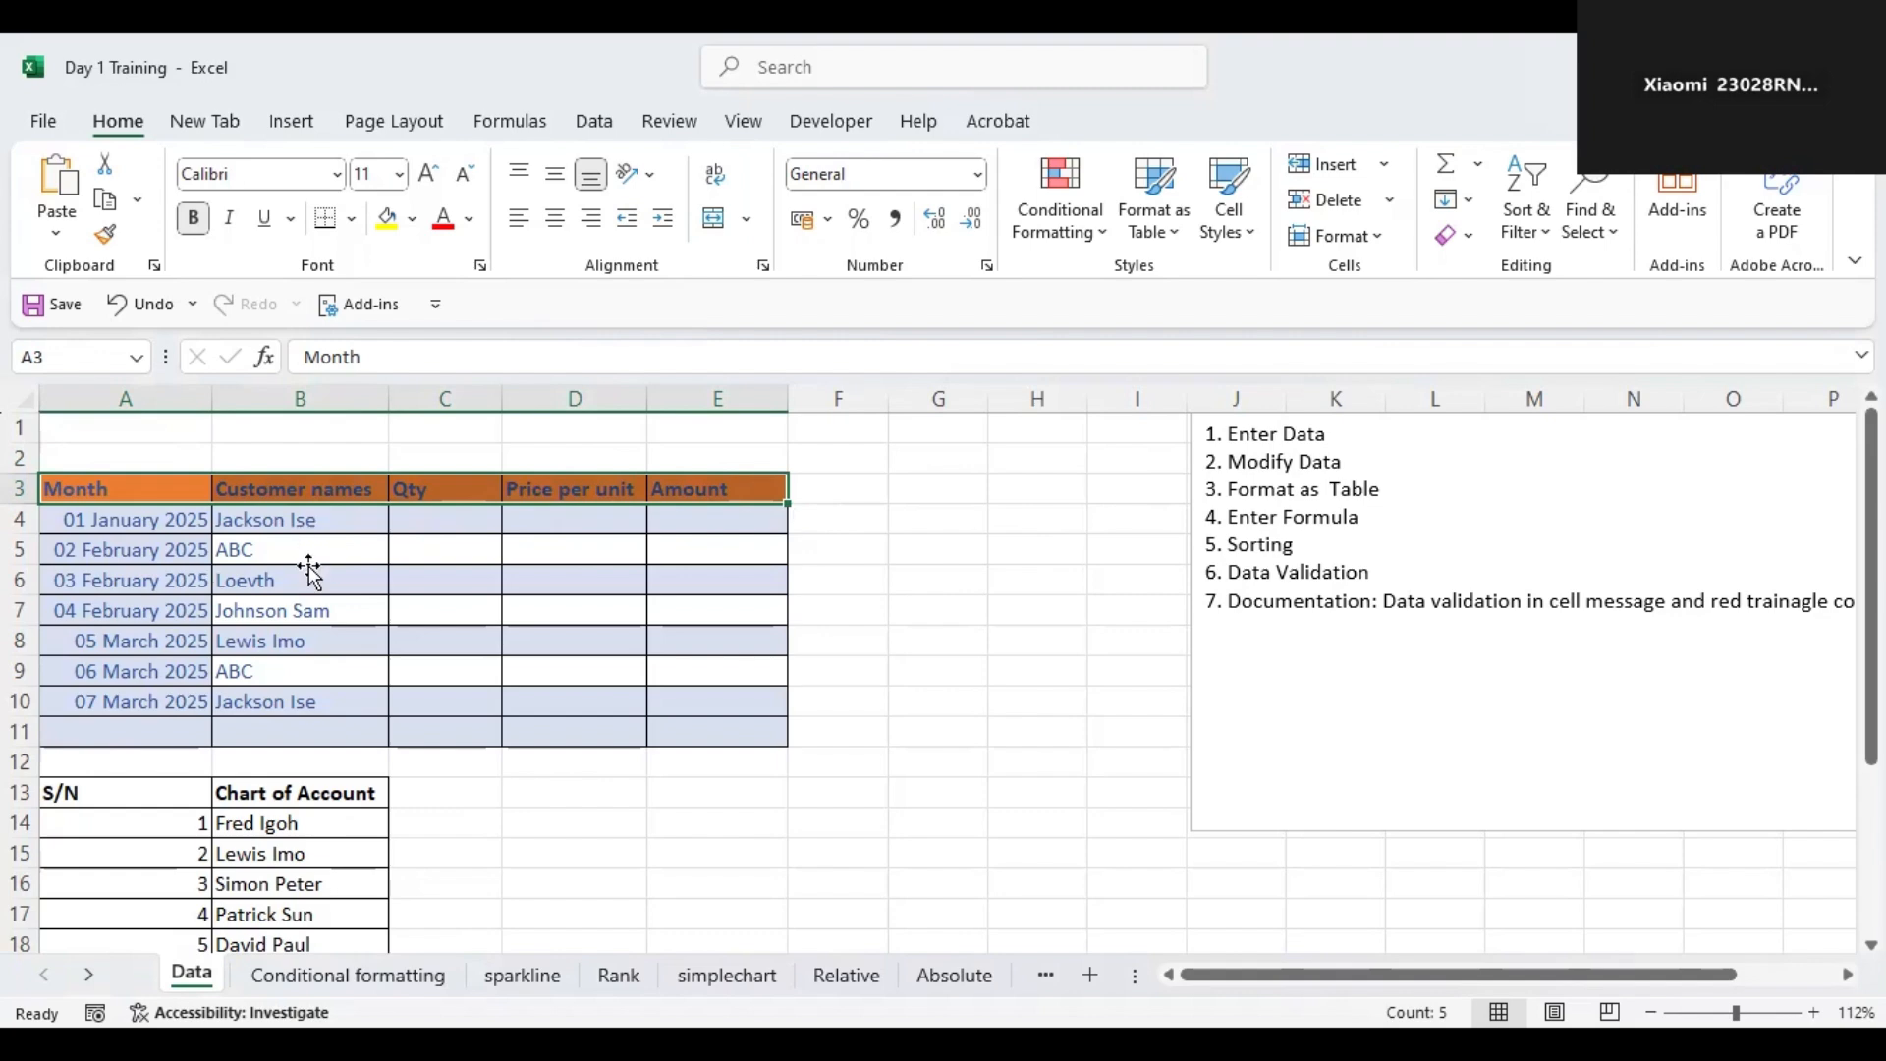
Remove all borders from the sales table range A3:E11.
{"action": "left_click_drag", "start_coordinate": [147, 491], "coordinate": [722, 729]}
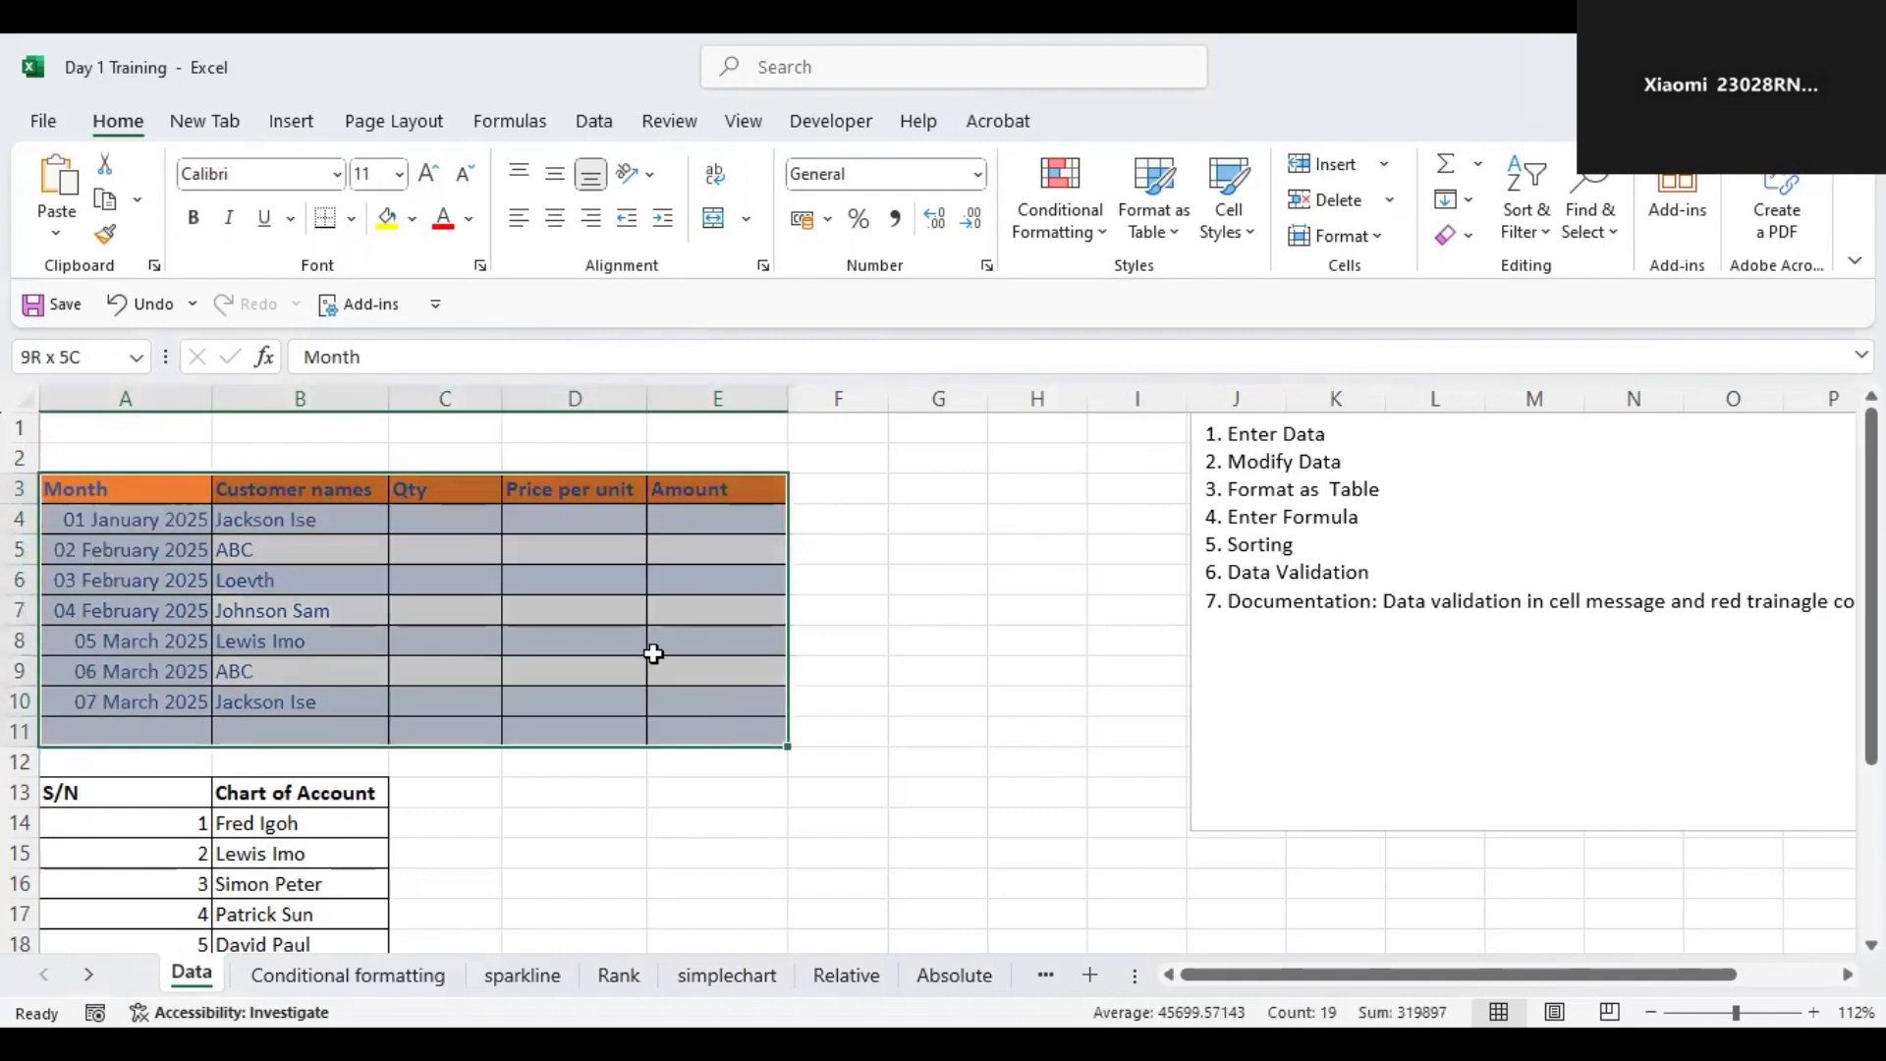
{"action": "left_click", "coordinate": [351, 219]}
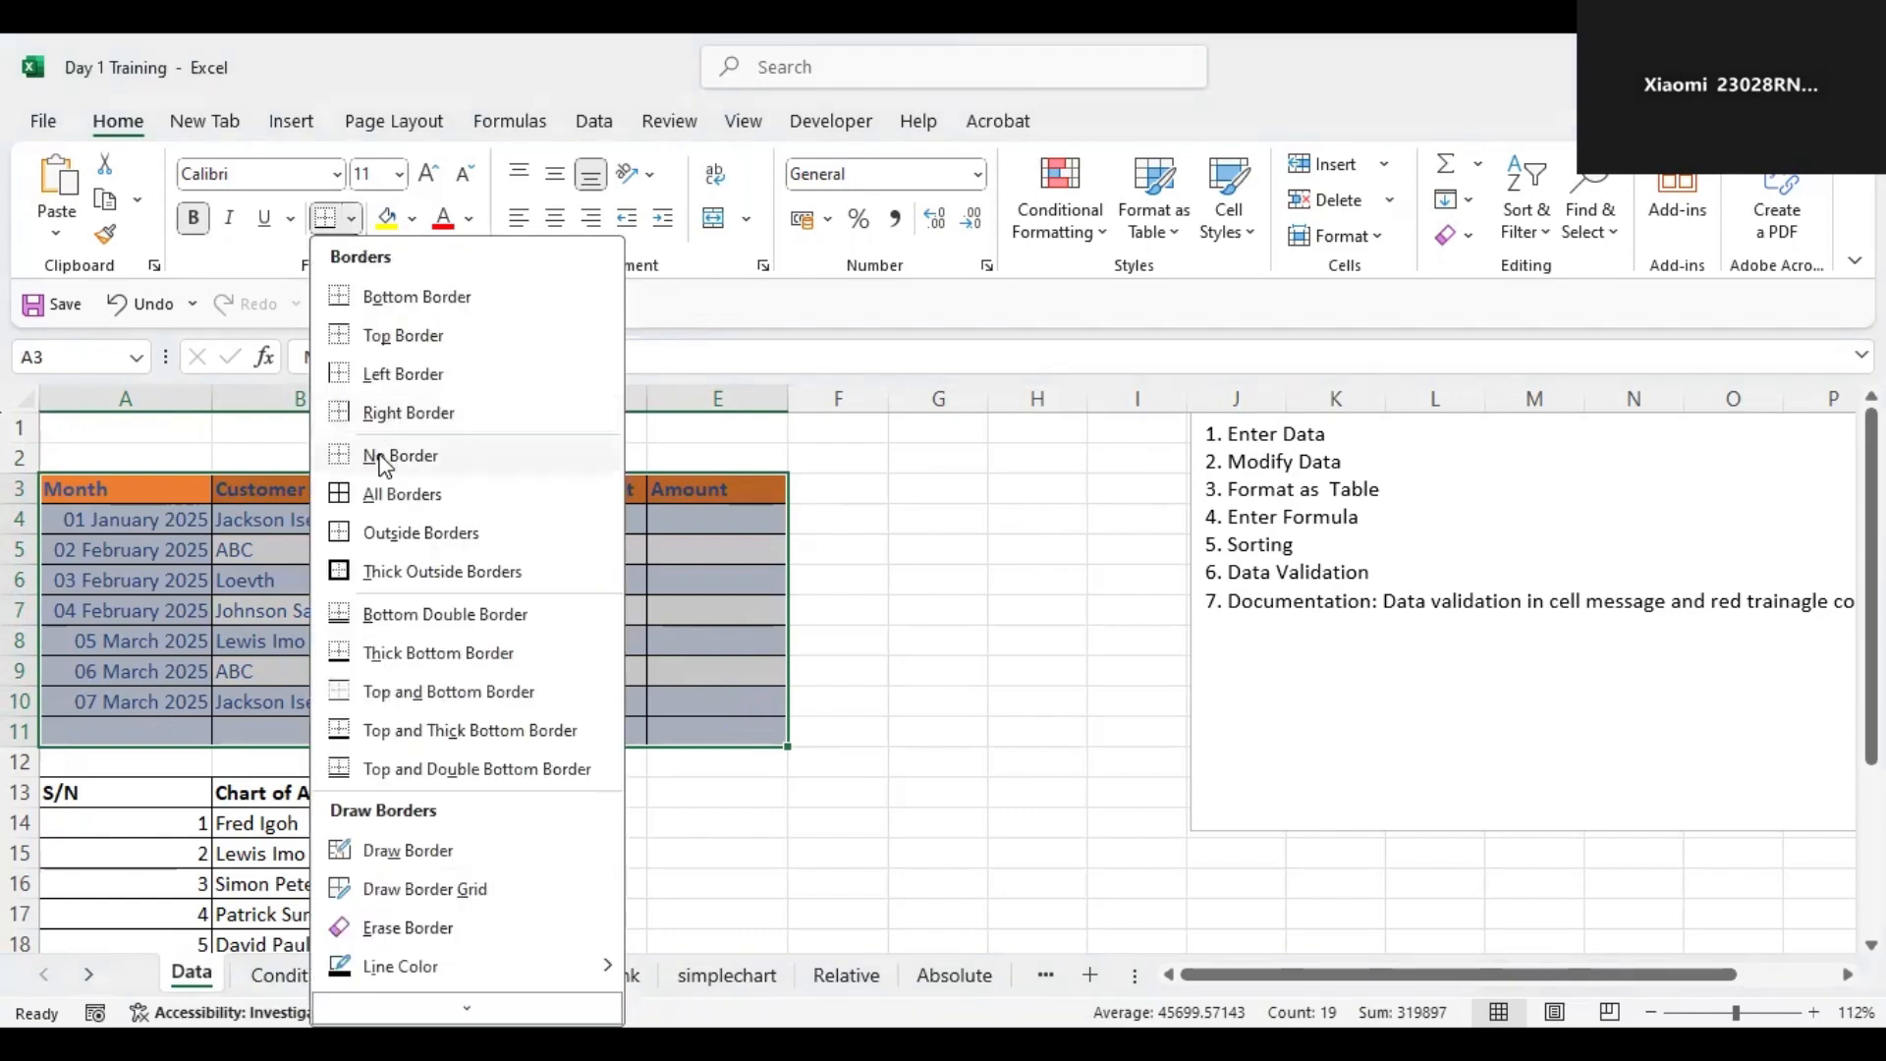
{"action": "left_click", "coordinate": [381, 456]}
{"action": "left_click", "coordinate": [226, 540]}
Inspect the table's header cells across the Month to Amount columns.
{"action": "left_click_drag", "start_coordinate": [138, 483], "coordinate": [761, 732]}
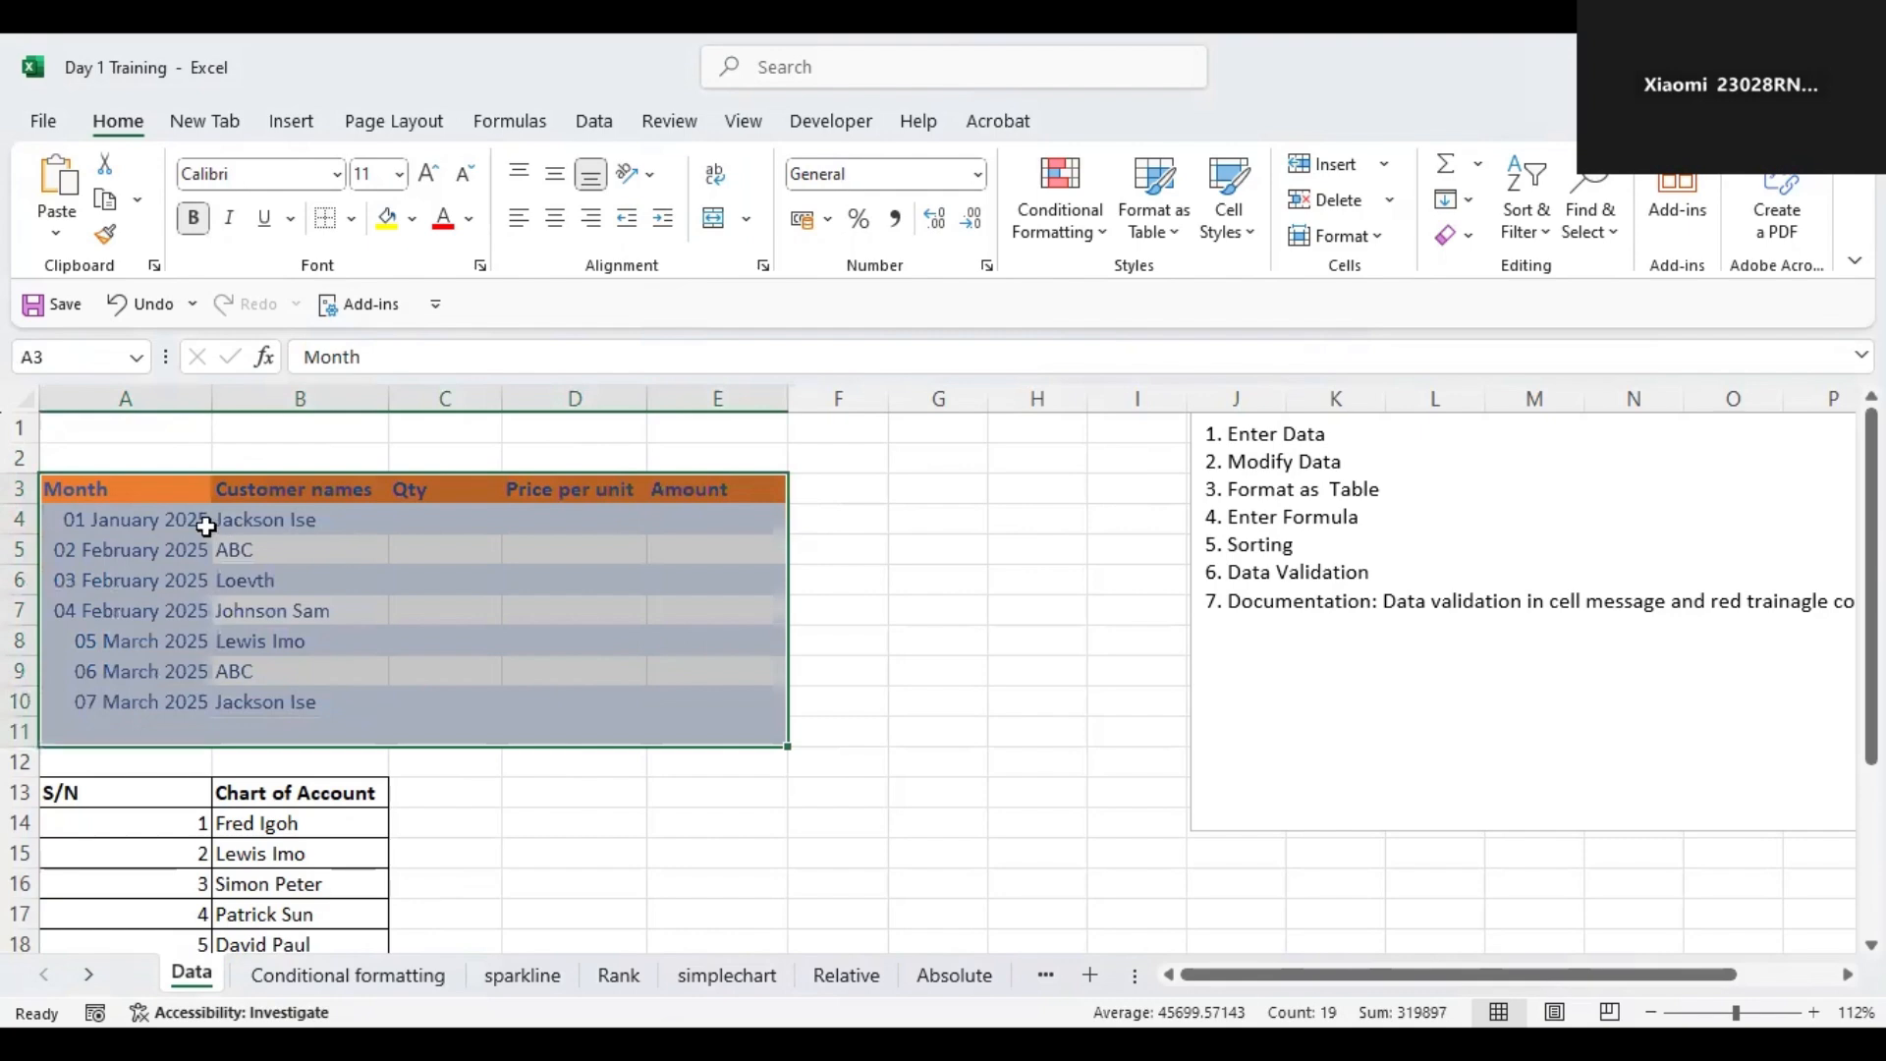
{"action": "left_click", "coordinate": [134, 512]}
{"action": "left_click", "coordinate": [127, 488]}
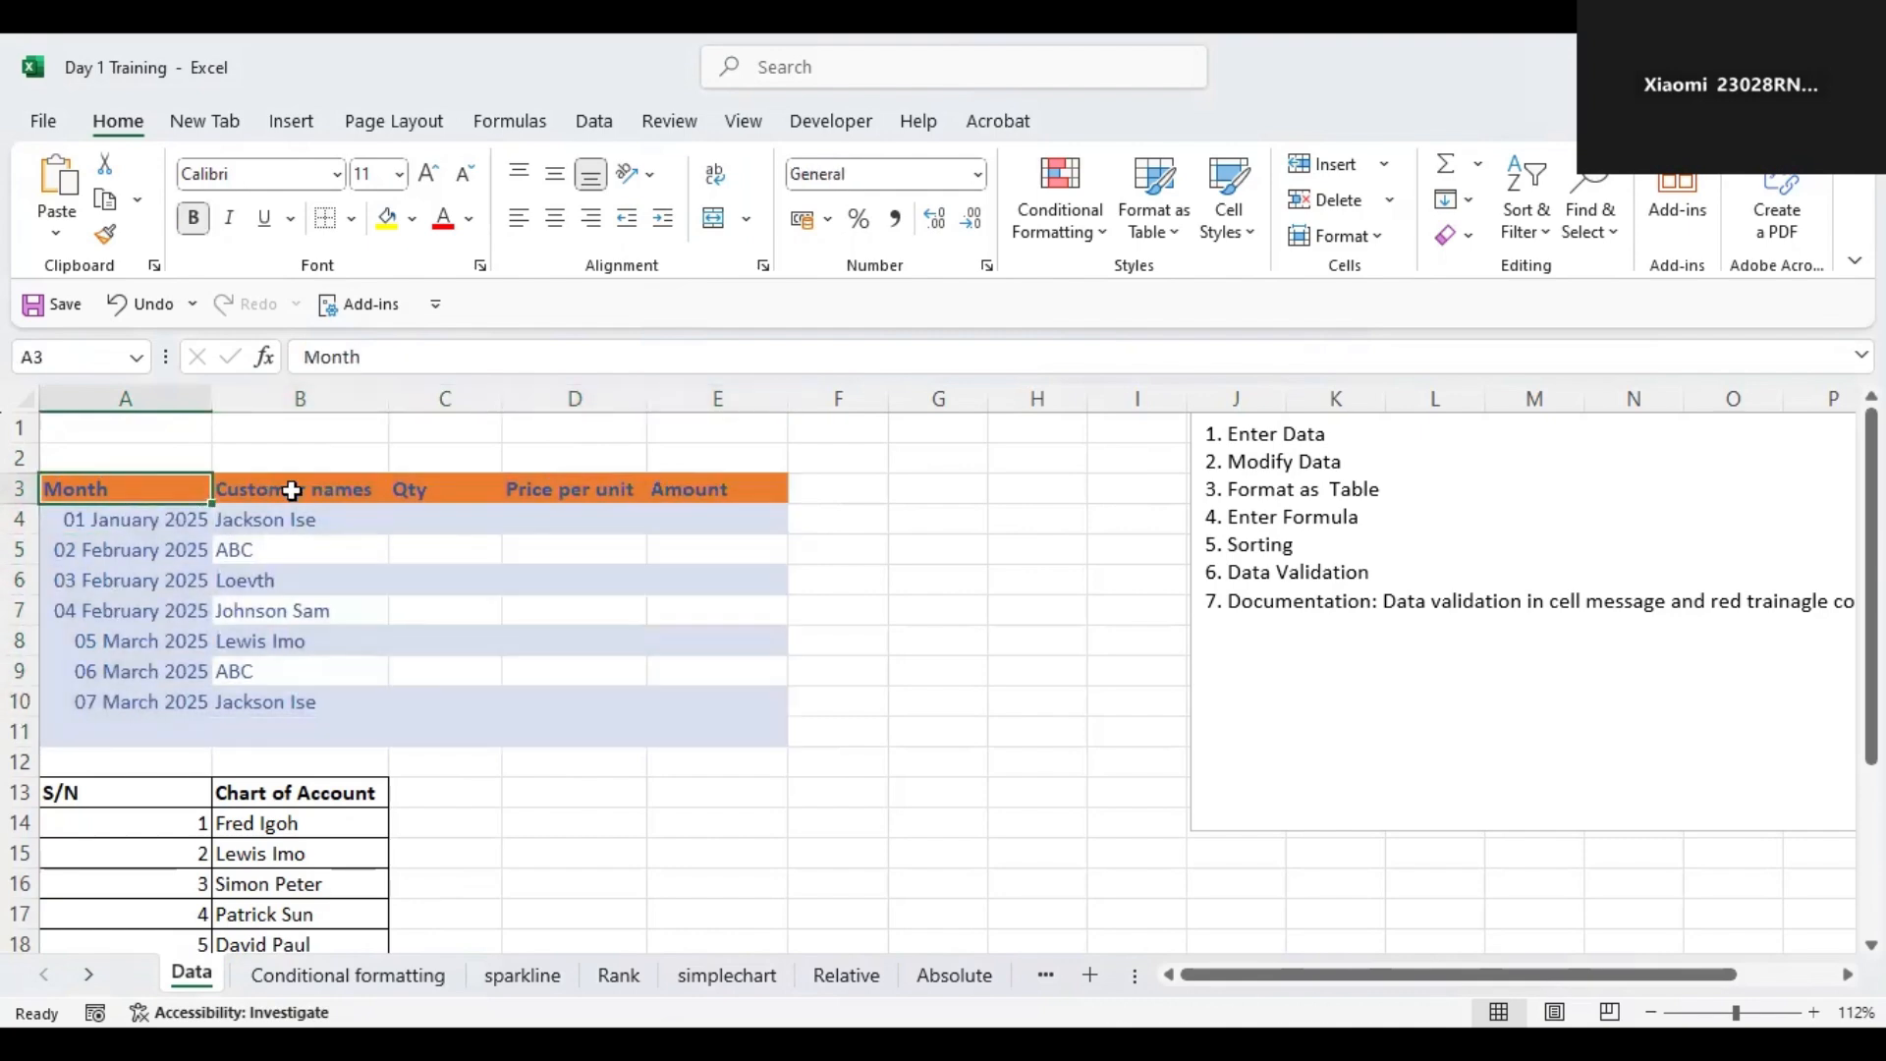
{"action": "left_click", "coordinate": [316, 493]}
{"action": "left_click", "coordinate": [446, 491]}
{"action": "left_click", "coordinate": [560, 488]}
{"action": "left_click", "coordinate": [718, 471]}
{"action": "left_click", "coordinate": [712, 485]}
Rename the Month column header to Date.
{"action": "left_click", "coordinate": [103, 521]}
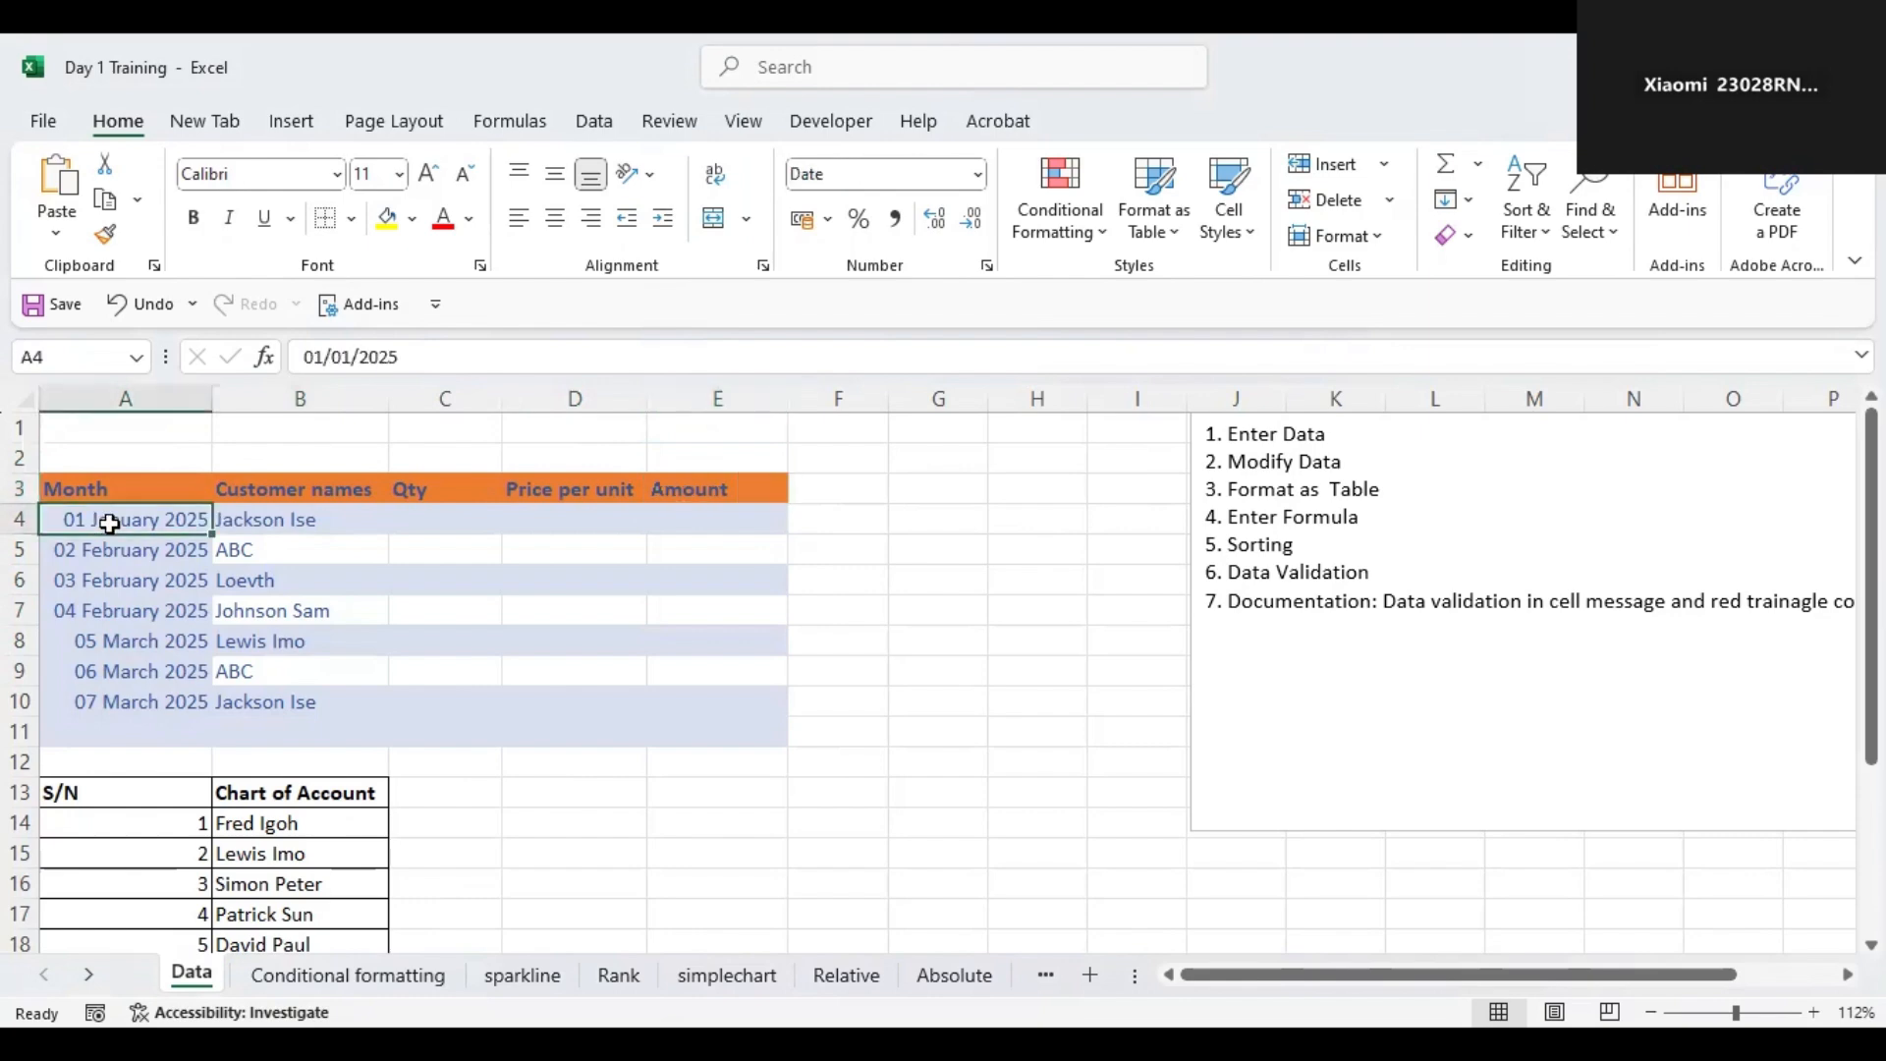
{"action": "left_click", "coordinate": [115, 488]}
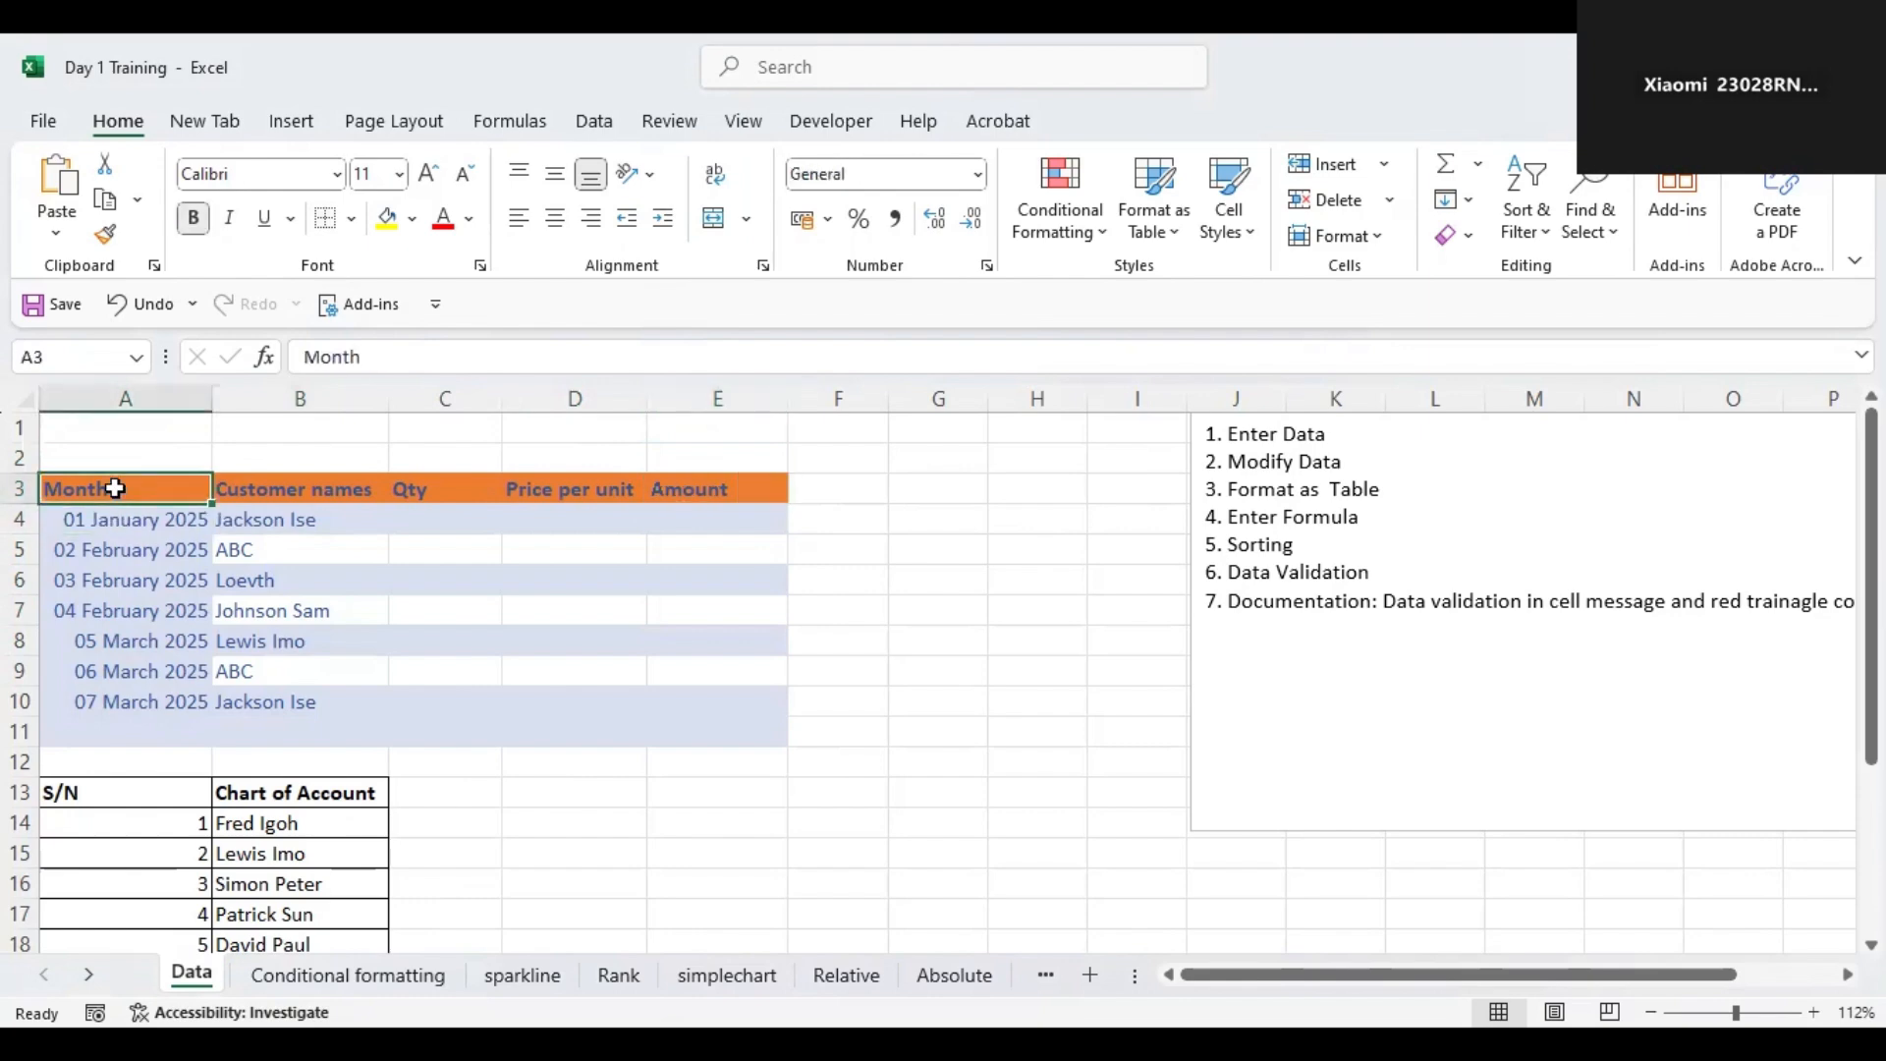
{"action": "type", "text": "Date"}
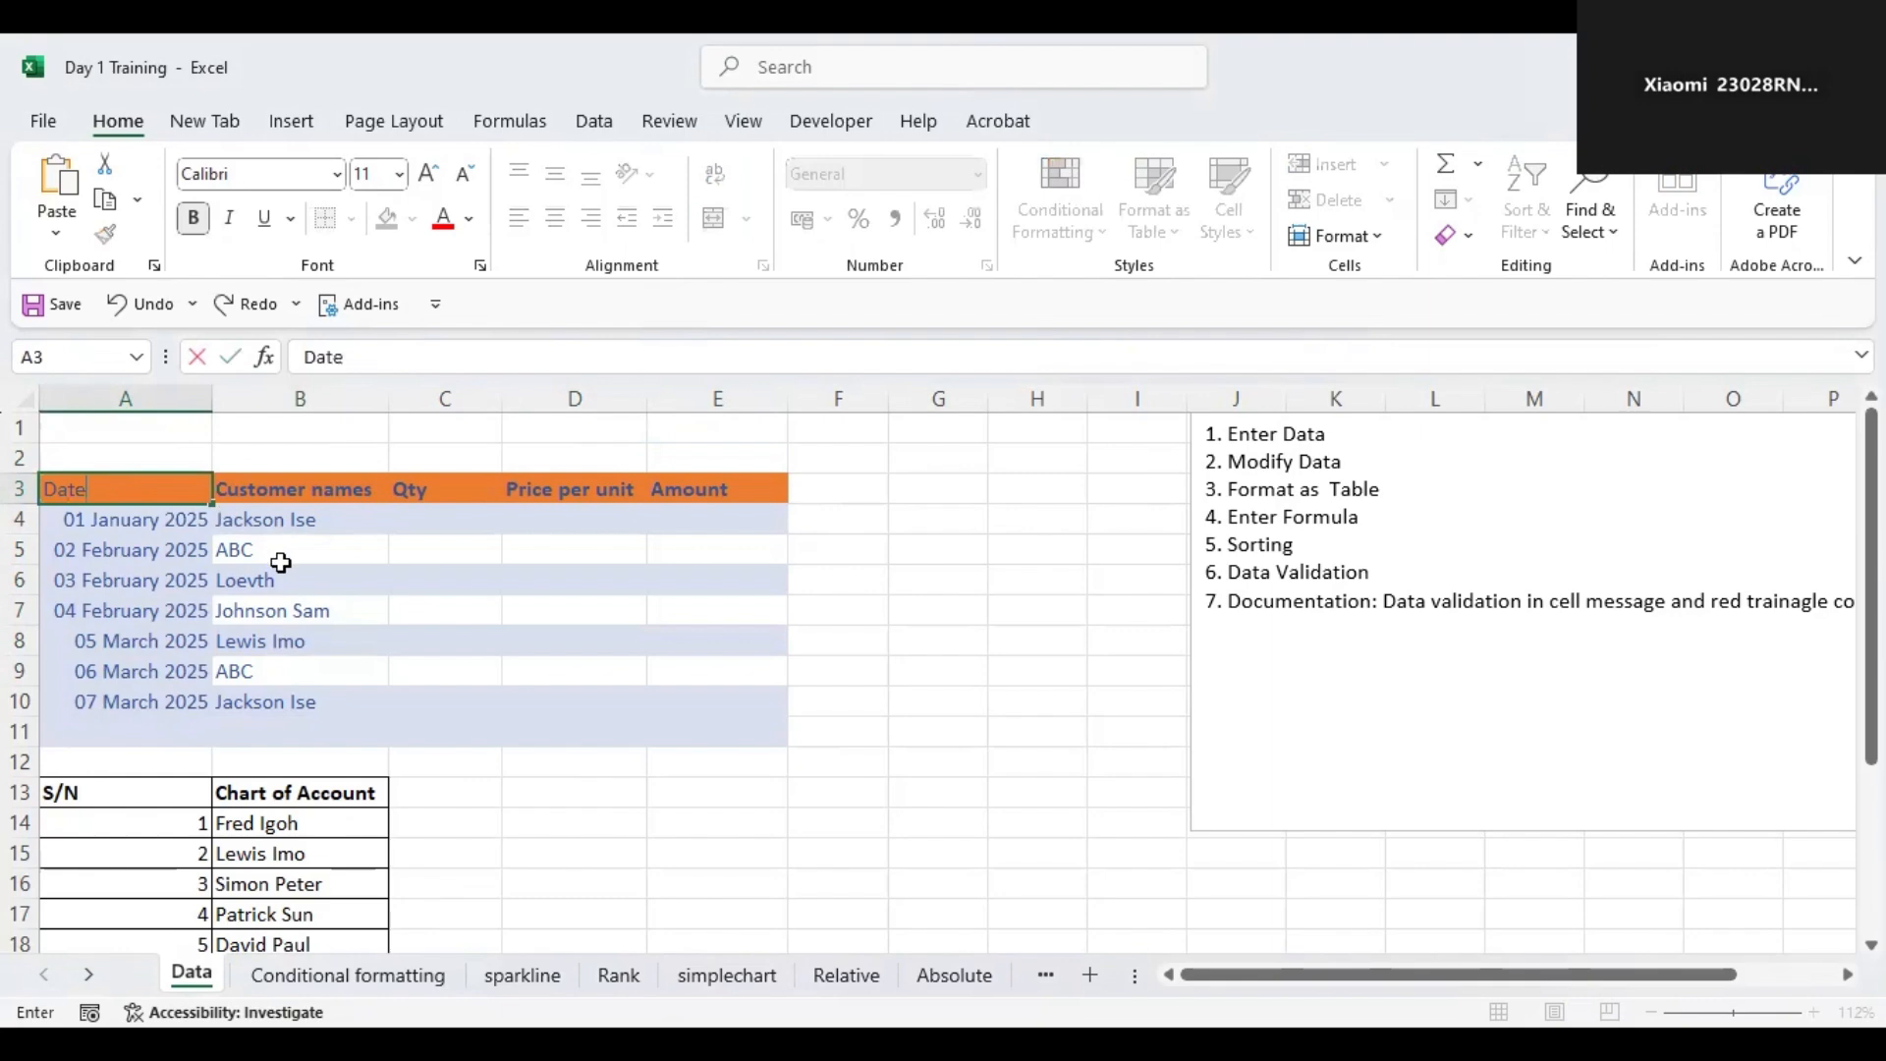
{"action": "left_click", "coordinate": [278, 575]}
Apply all borders to the sales table range A3:E11.
{"action": "left_click", "coordinate": [134, 522]}
{"action": "left_click", "coordinate": [311, 513]}
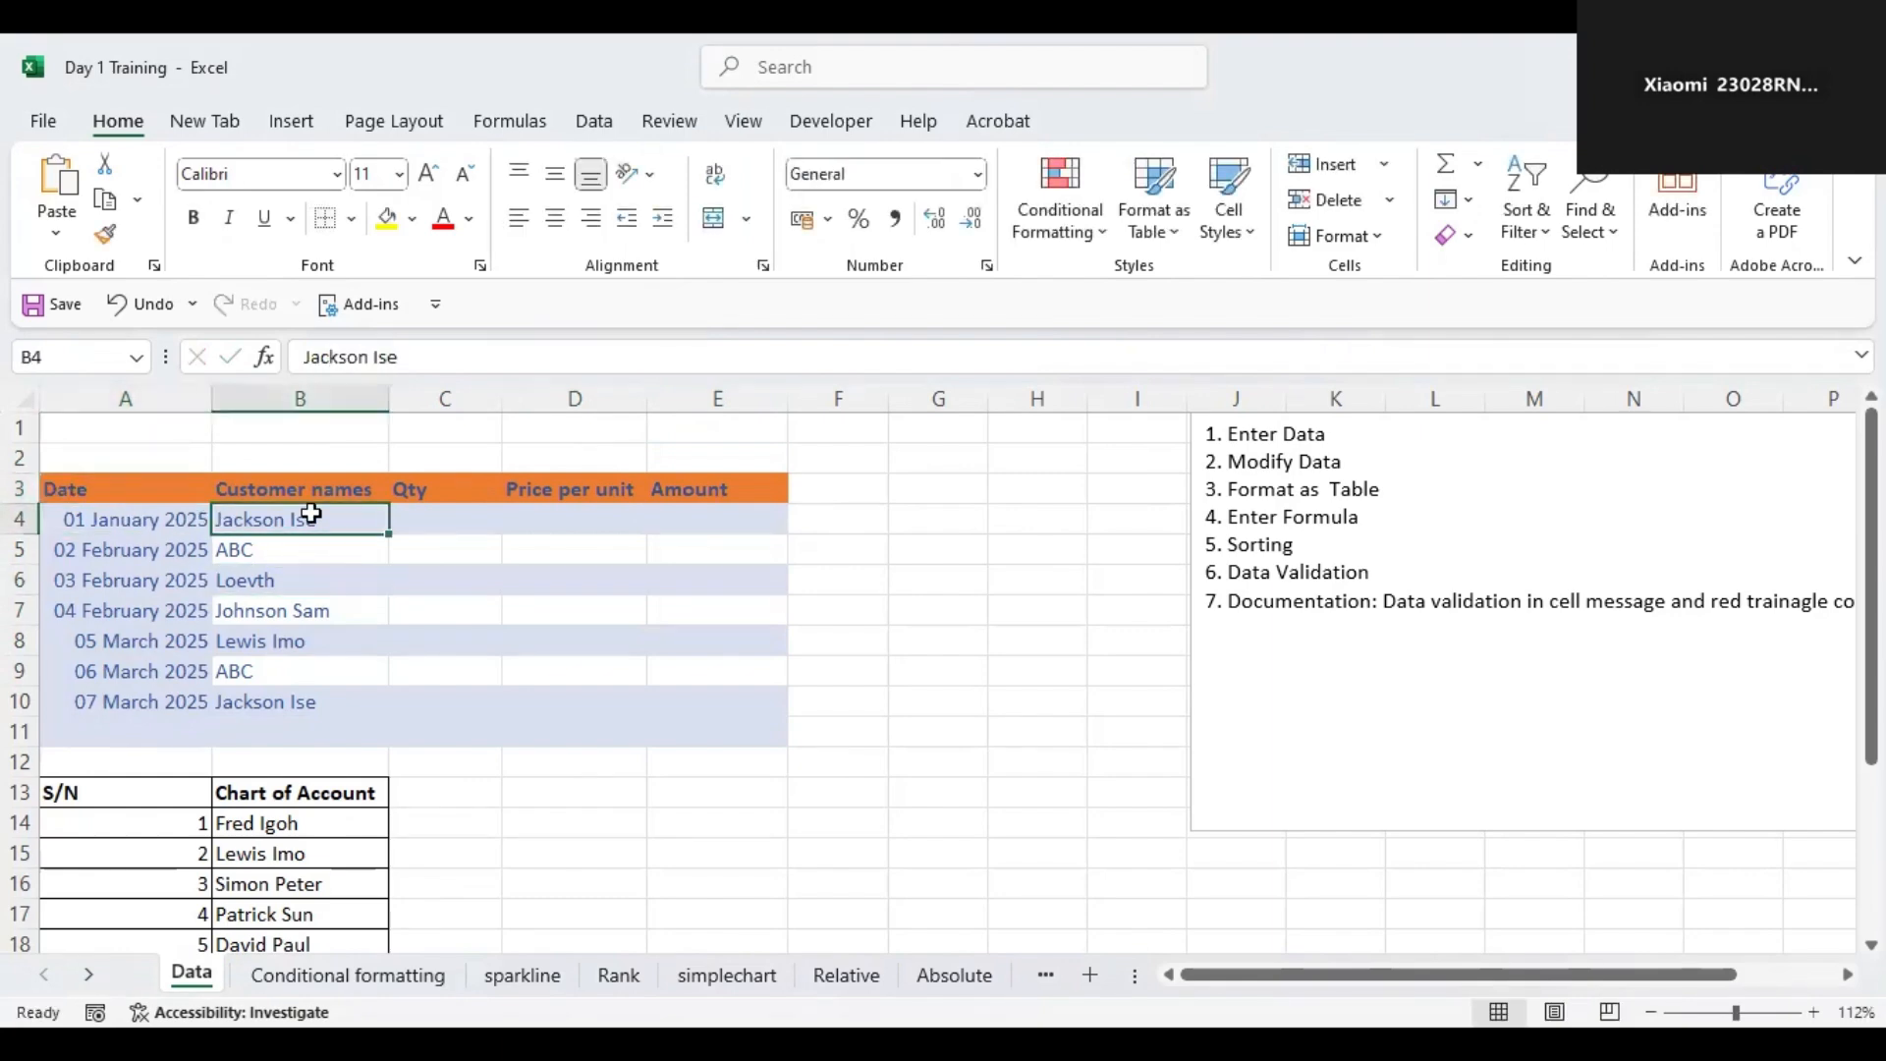
{"action": "left_click", "coordinate": [474, 525]}
{"action": "left_click", "coordinate": [586, 522]}
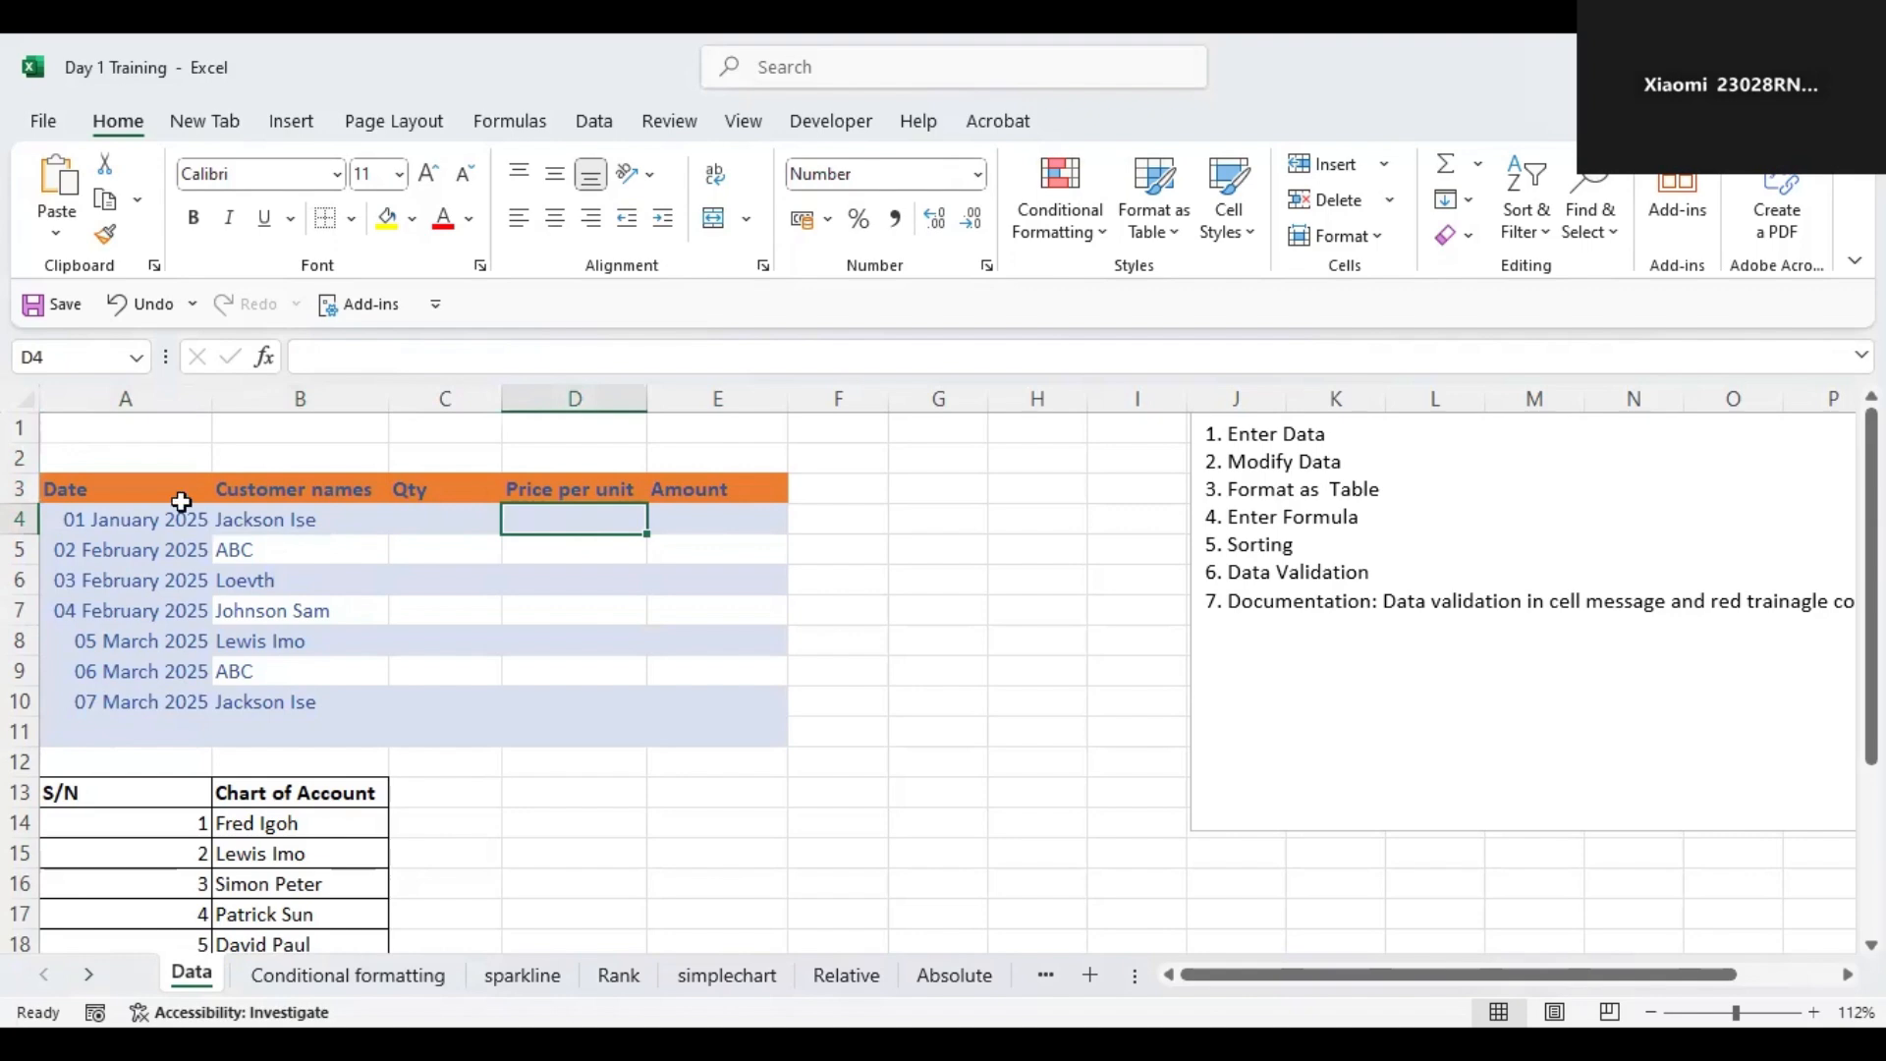
{"action": "left_click_drag", "start_coordinate": [105, 489], "coordinate": [447, 490]}
{"action": "left_click_drag", "start_coordinate": [753, 607], "coordinate": [753, 720]}
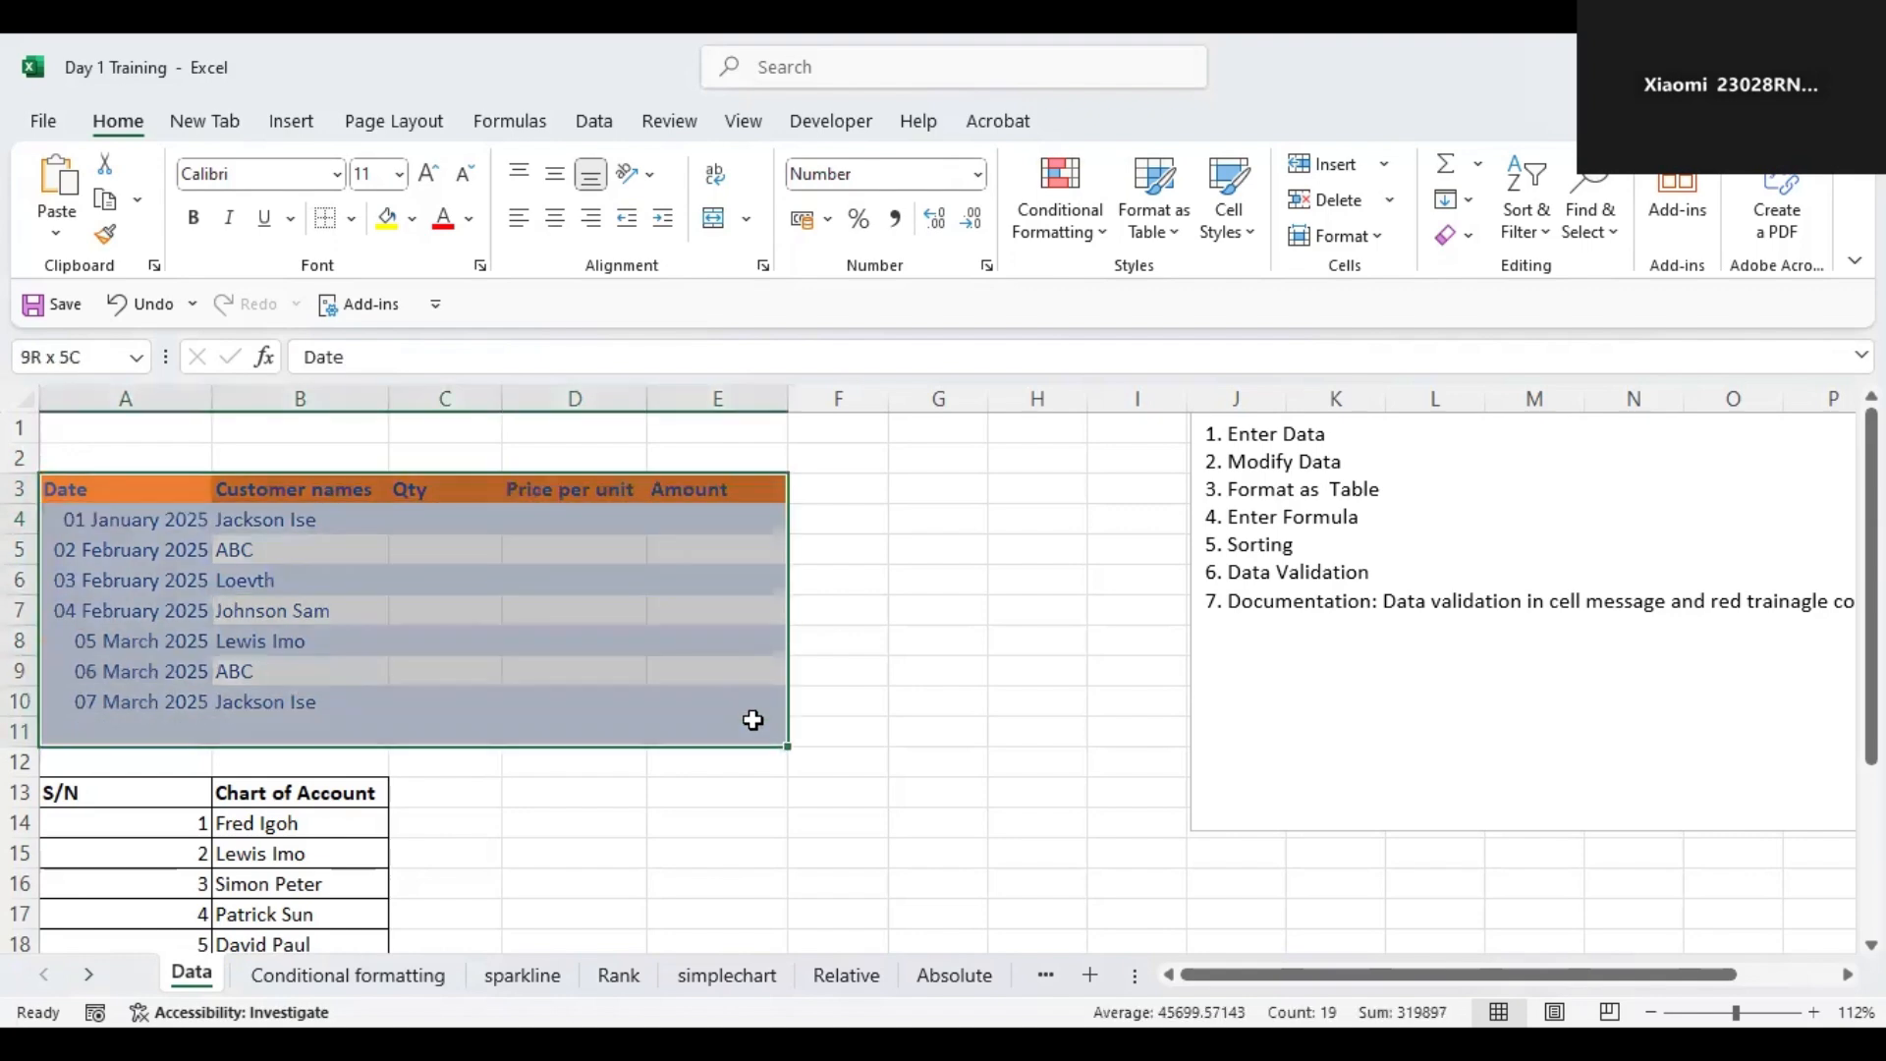
{"action": "left_click", "coordinate": [351, 218]}
{"action": "left_click", "coordinate": [369, 495]}
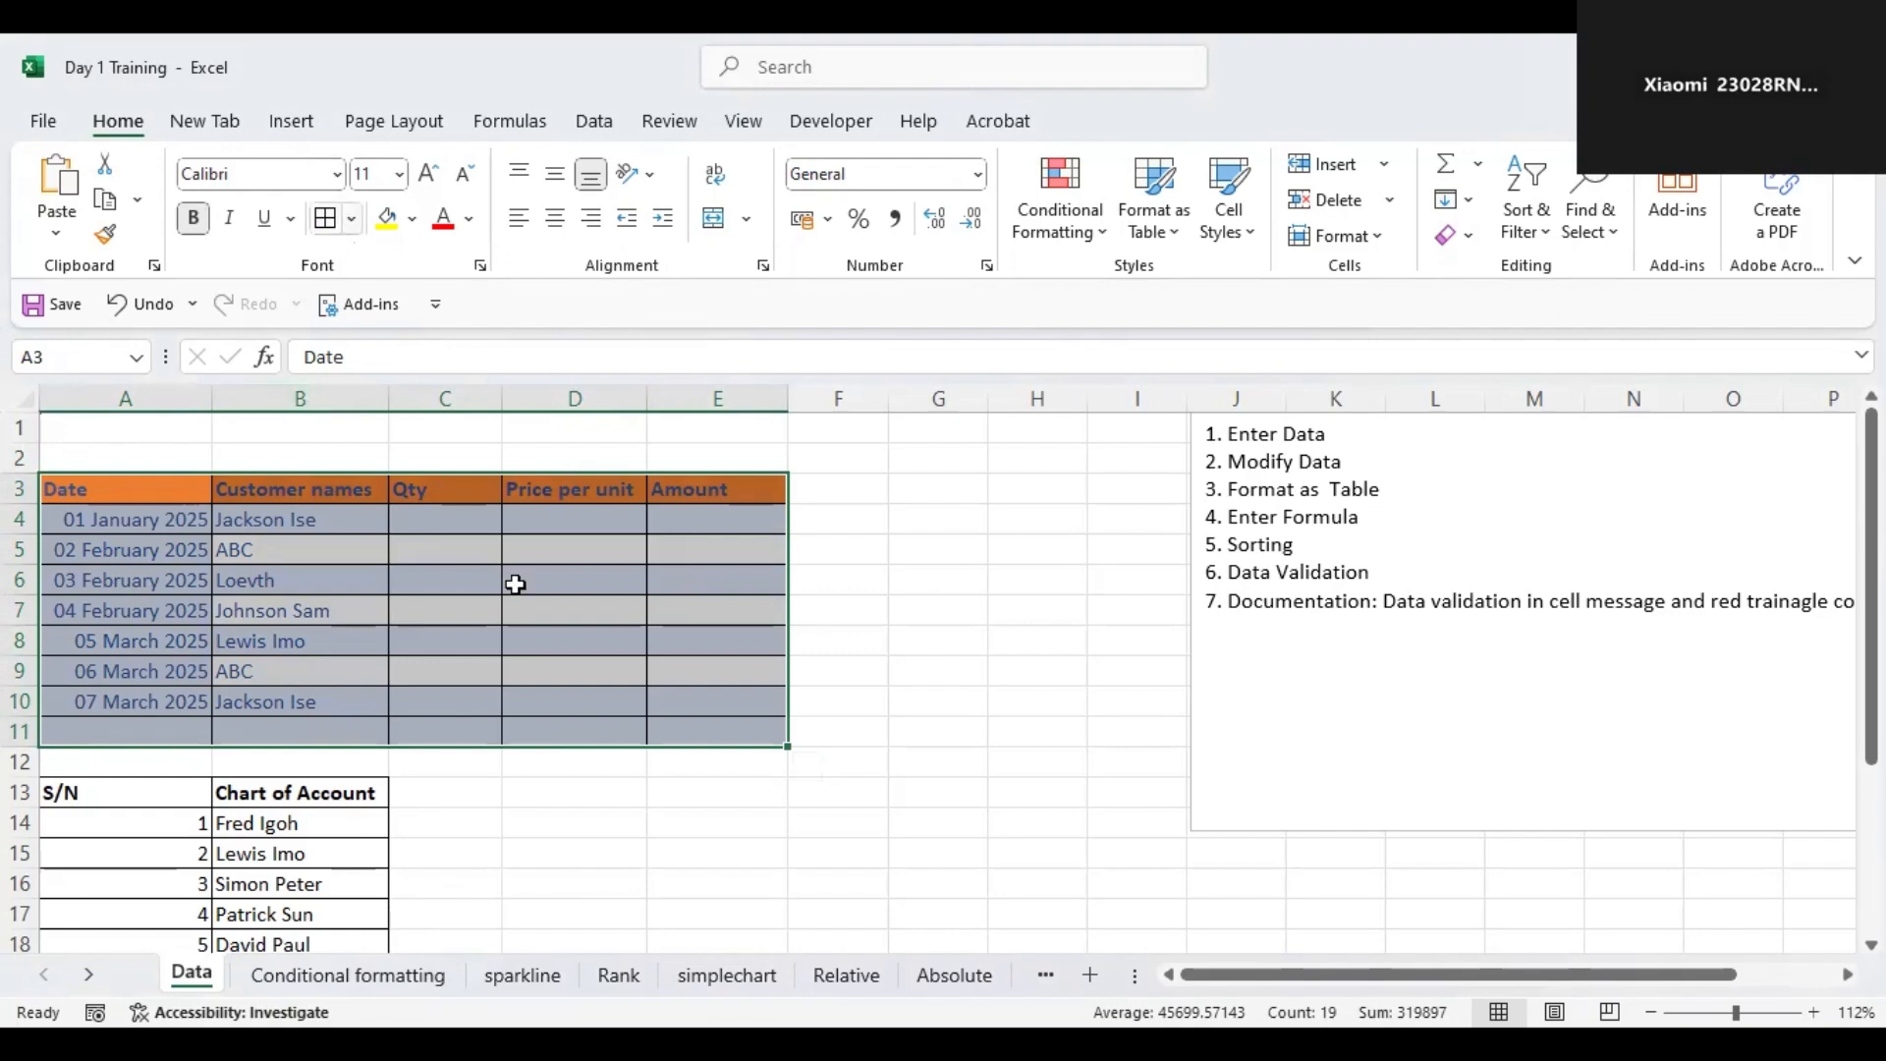
Enter a quantity of 50 and a price per unit of 400 for the first row.
{"action": "left_click", "coordinate": [438, 516]}
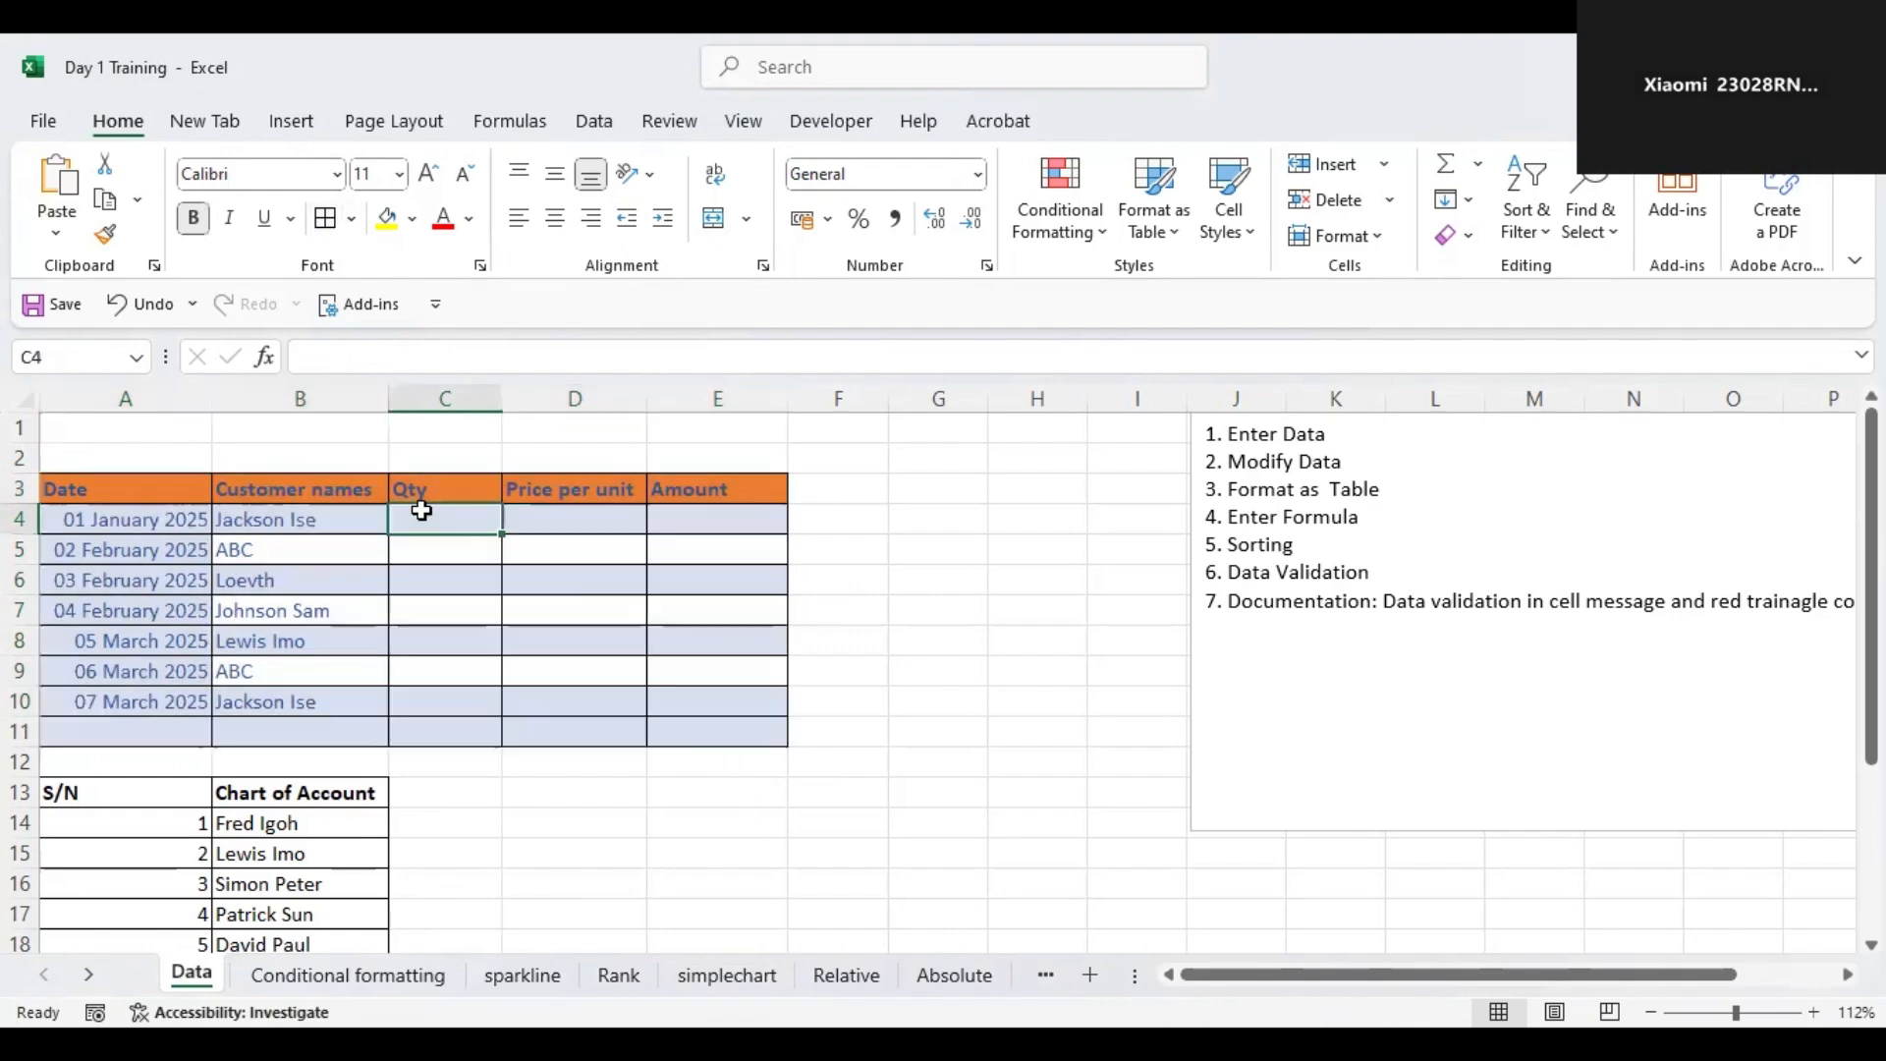
{"action": "type", "text": "50"}
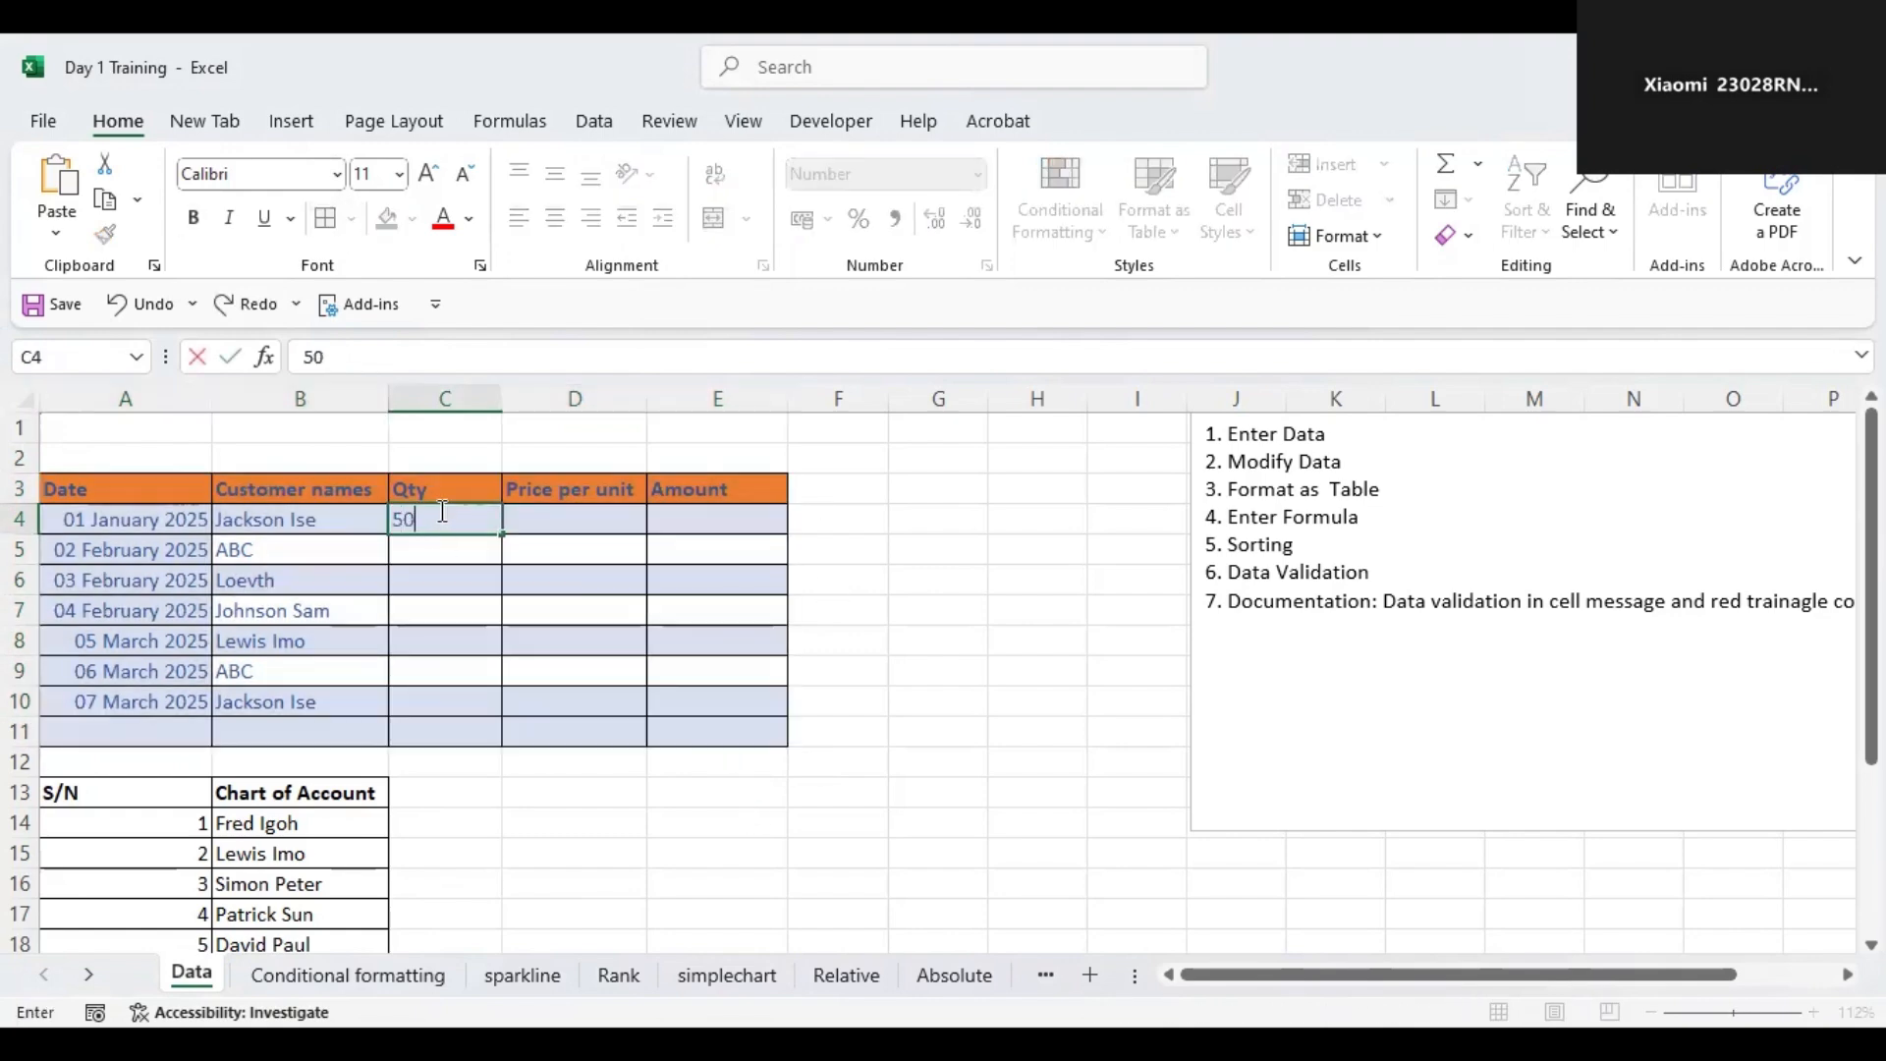
{"action": "key", "text": "Tab"}
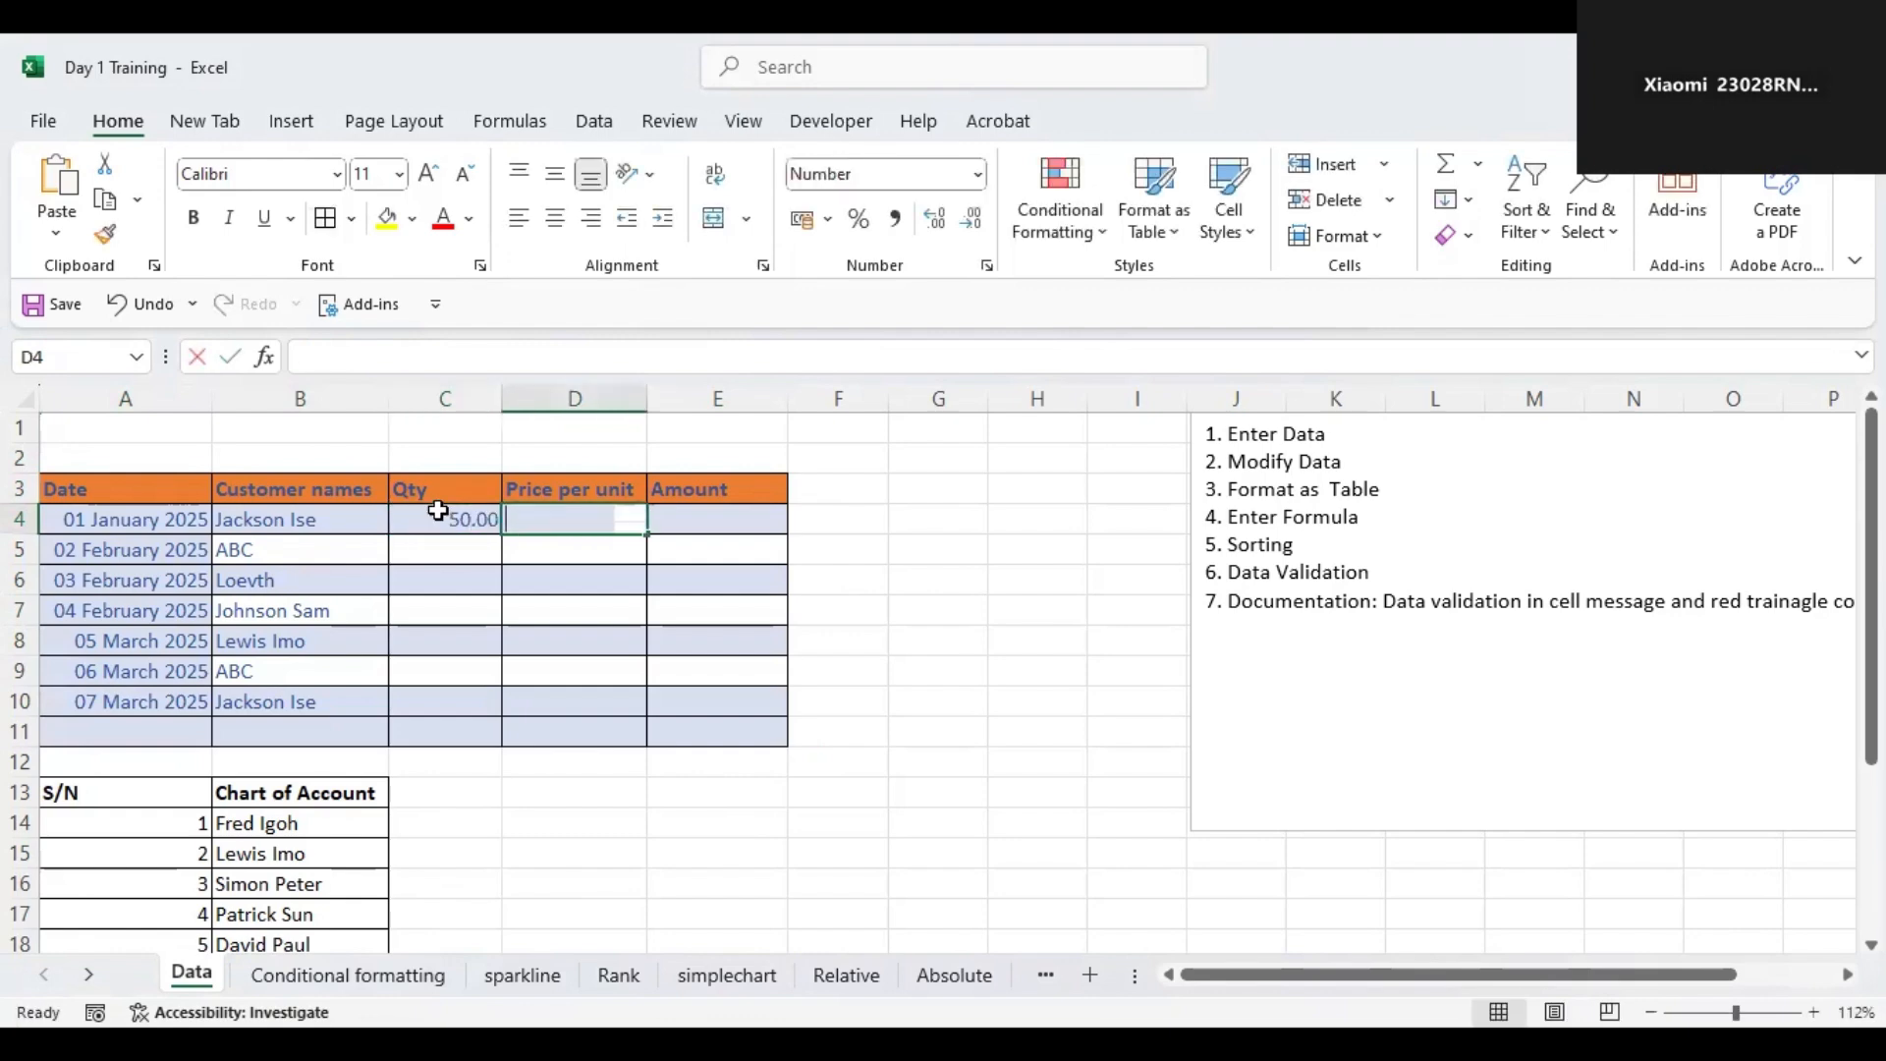
{"action": "type", "text": "400"}
Enter the formula =C4*D4 in the first row's Amount cell.
{"action": "left_click", "coordinate": [695, 522]}
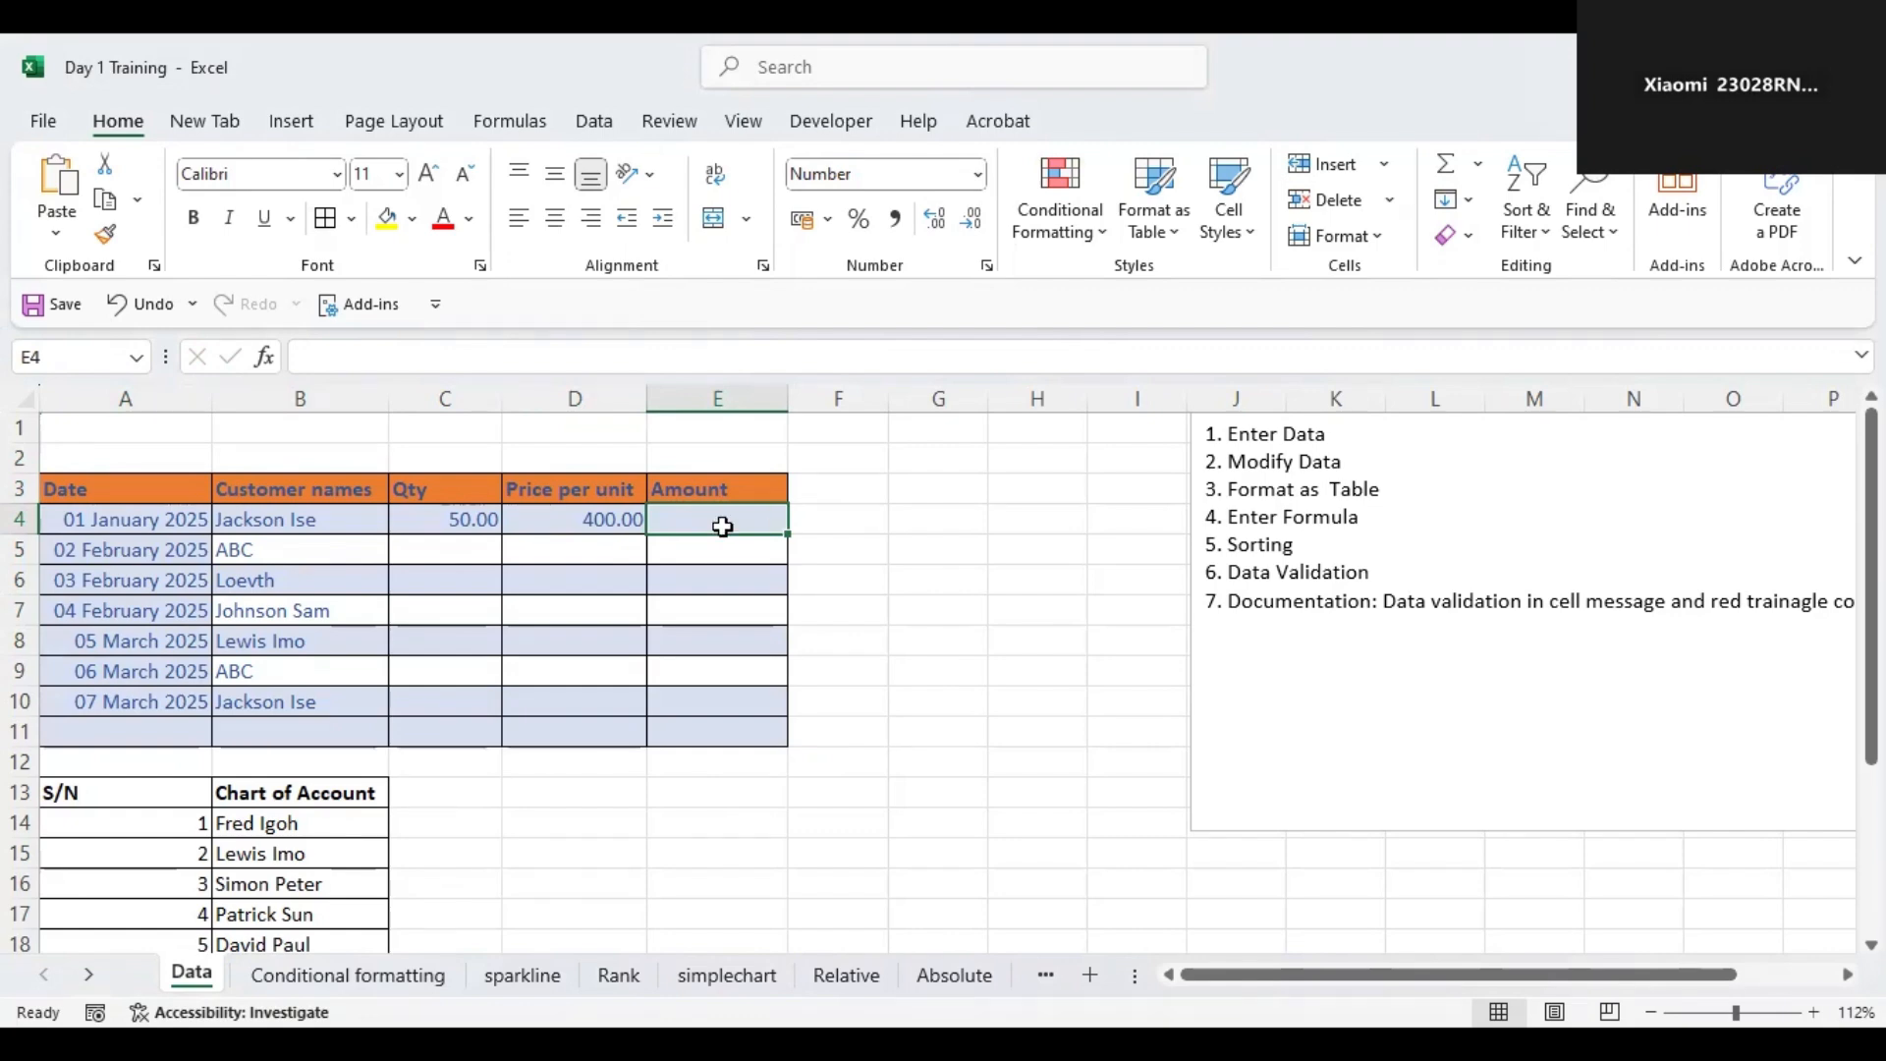
{"action": "type", "text": "="}
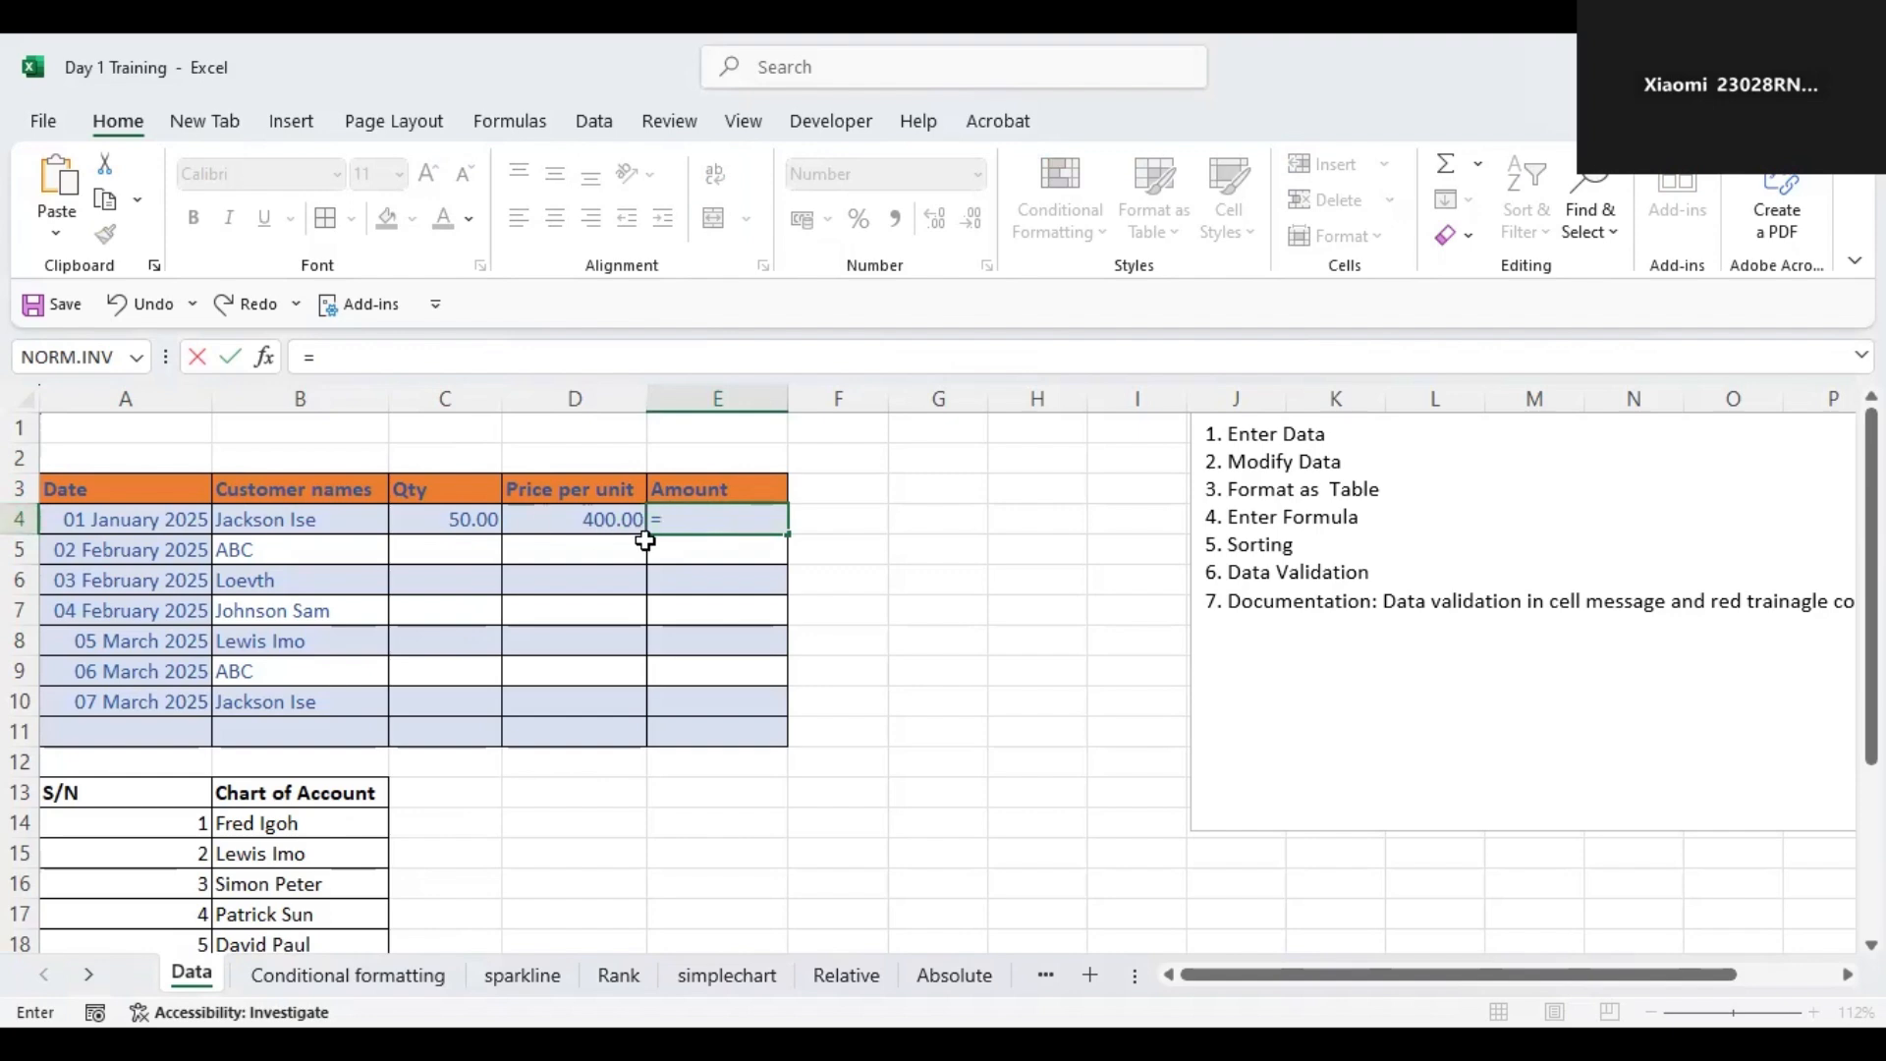
{"action": "type", "text": "4*"}
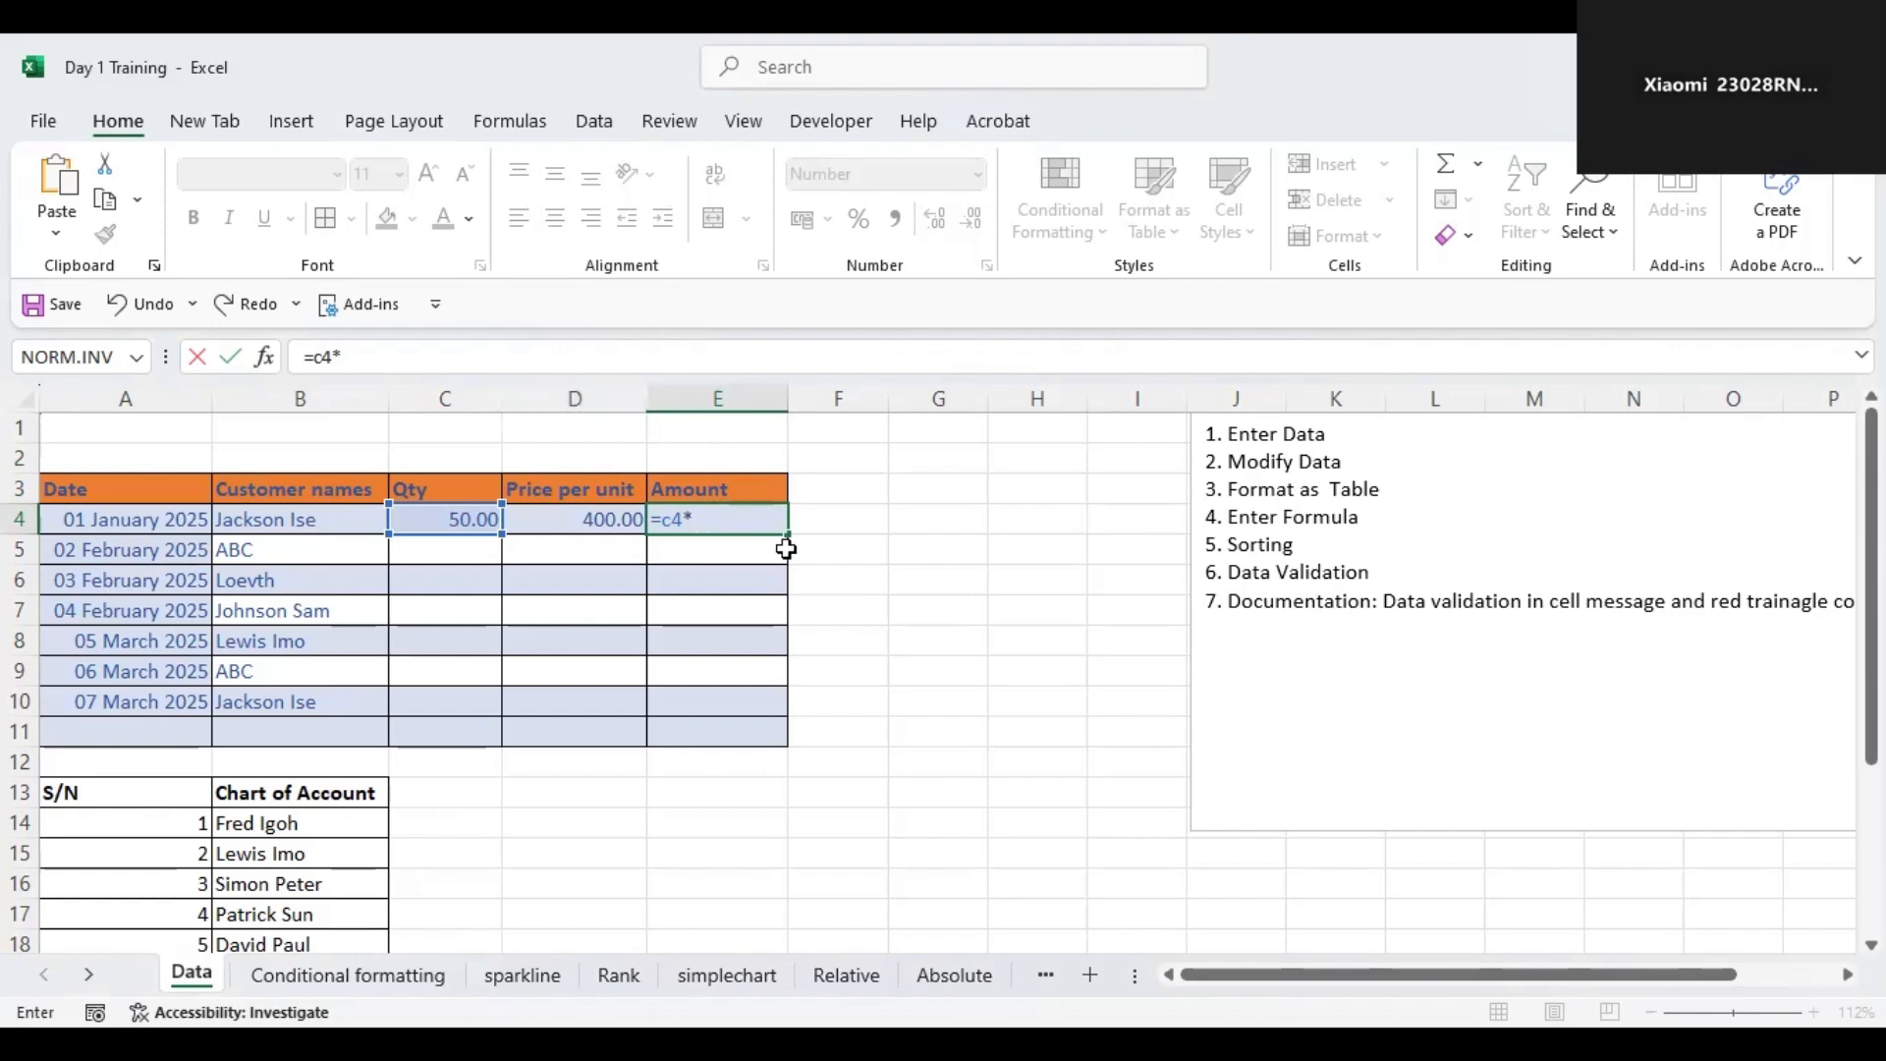
{"action": "type", "text": "d4"}
{"action": "key", "text": "Return"}
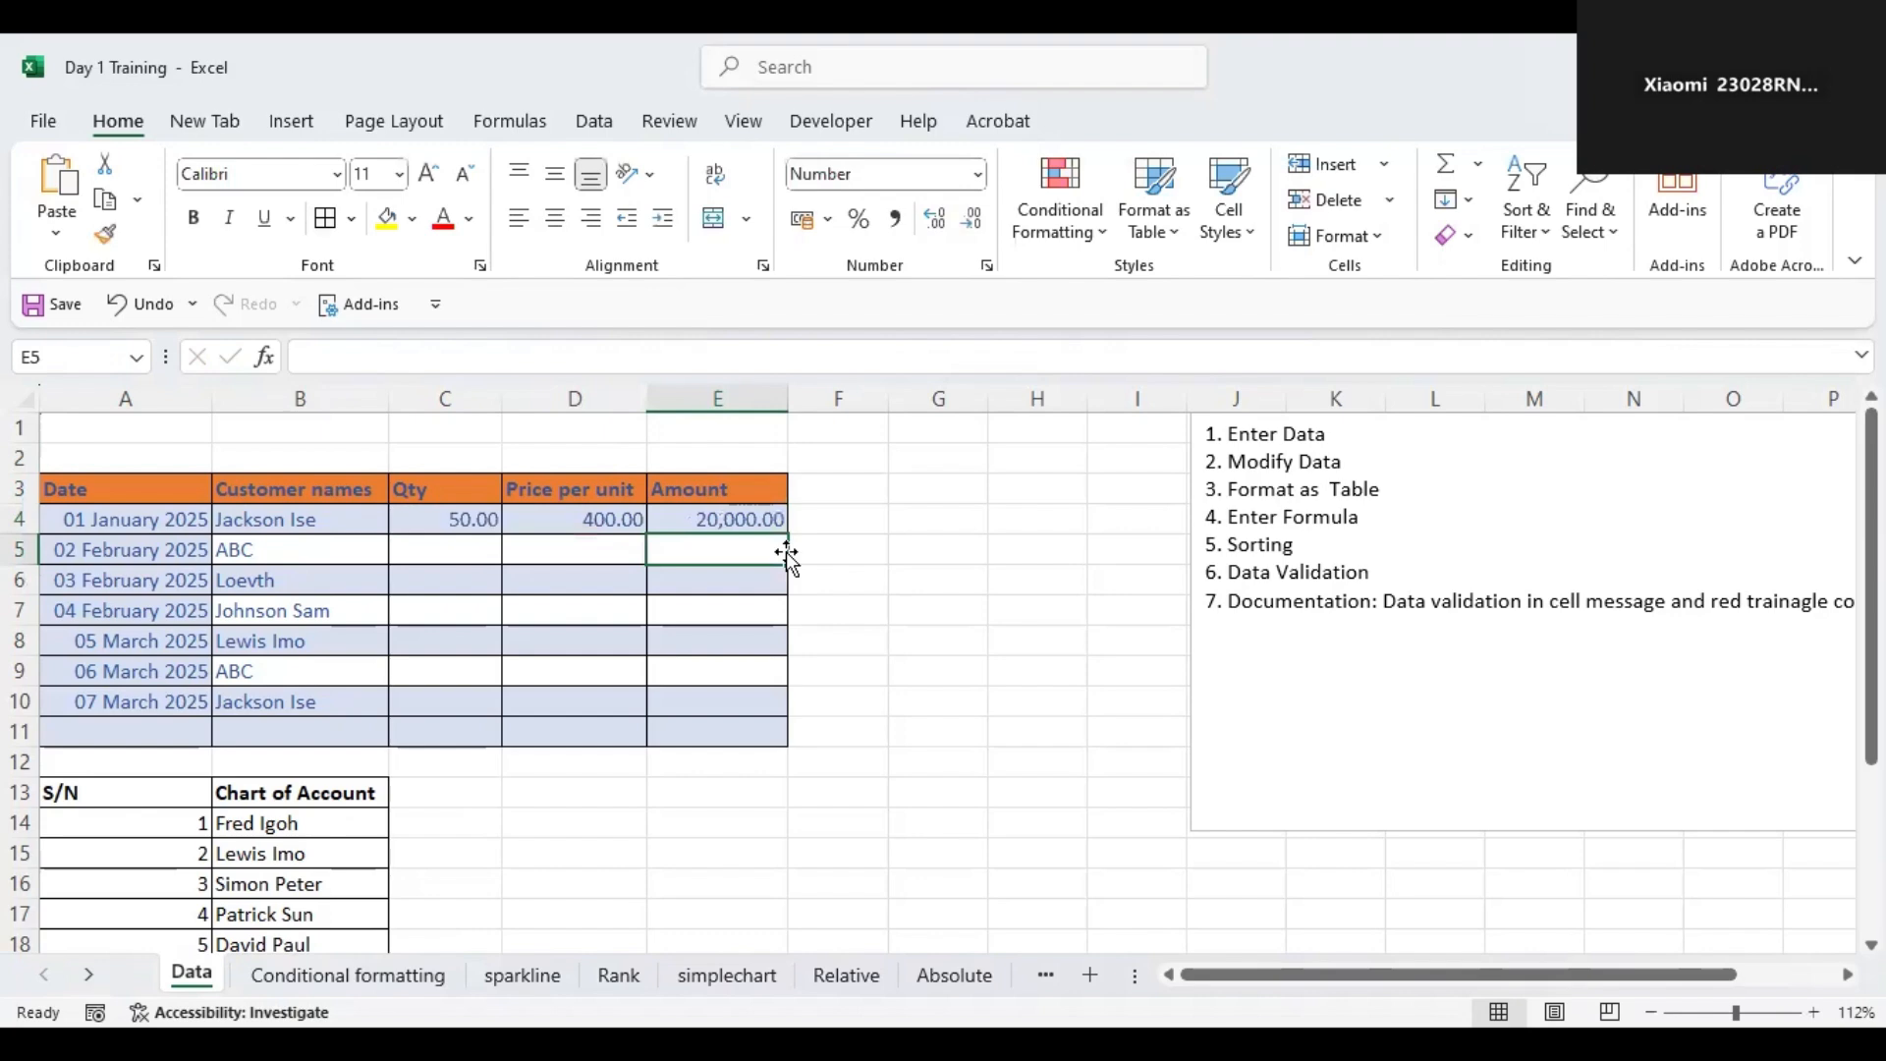
Fill the Amount formula down the column through row 11.
{"action": "left_click", "coordinate": [753, 524]}
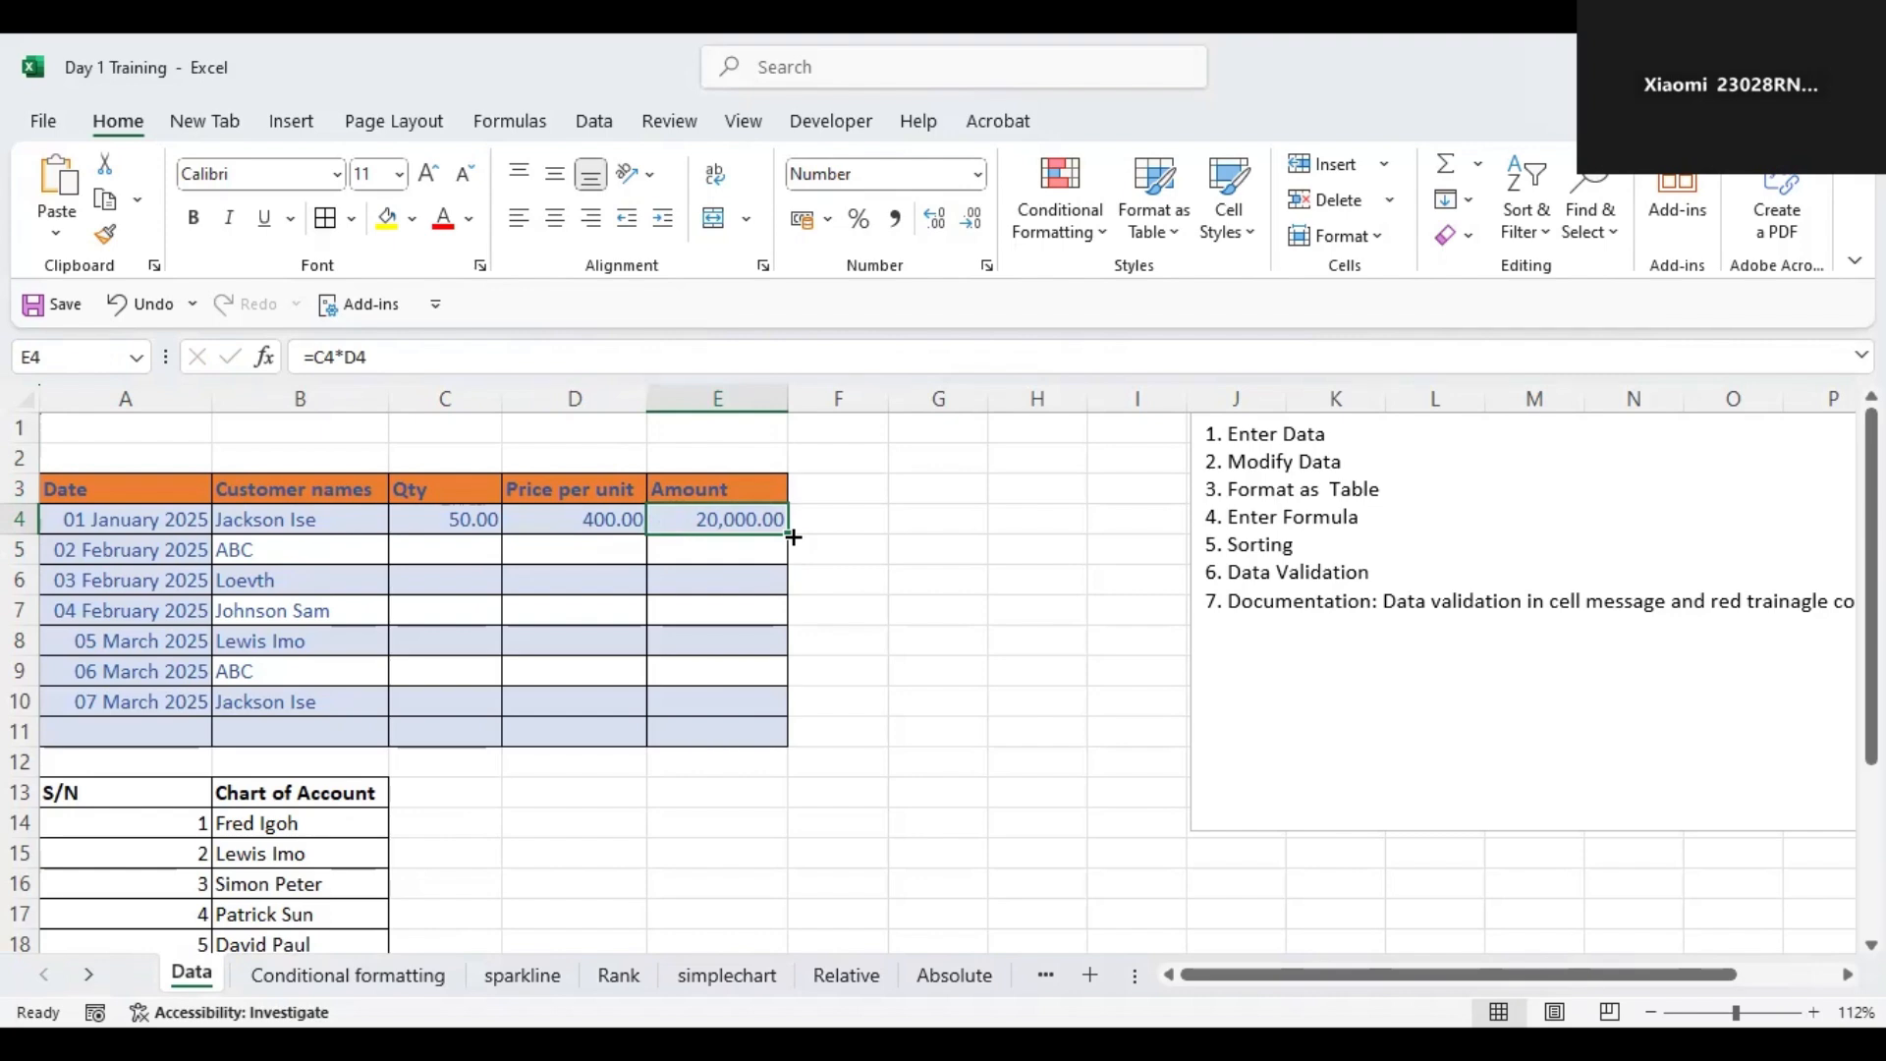
{"action": "left_click_drag", "start_coordinate": [793, 537], "coordinate": [797, 734]}
{"action": "left_click", "coordinate": [705, 549]}
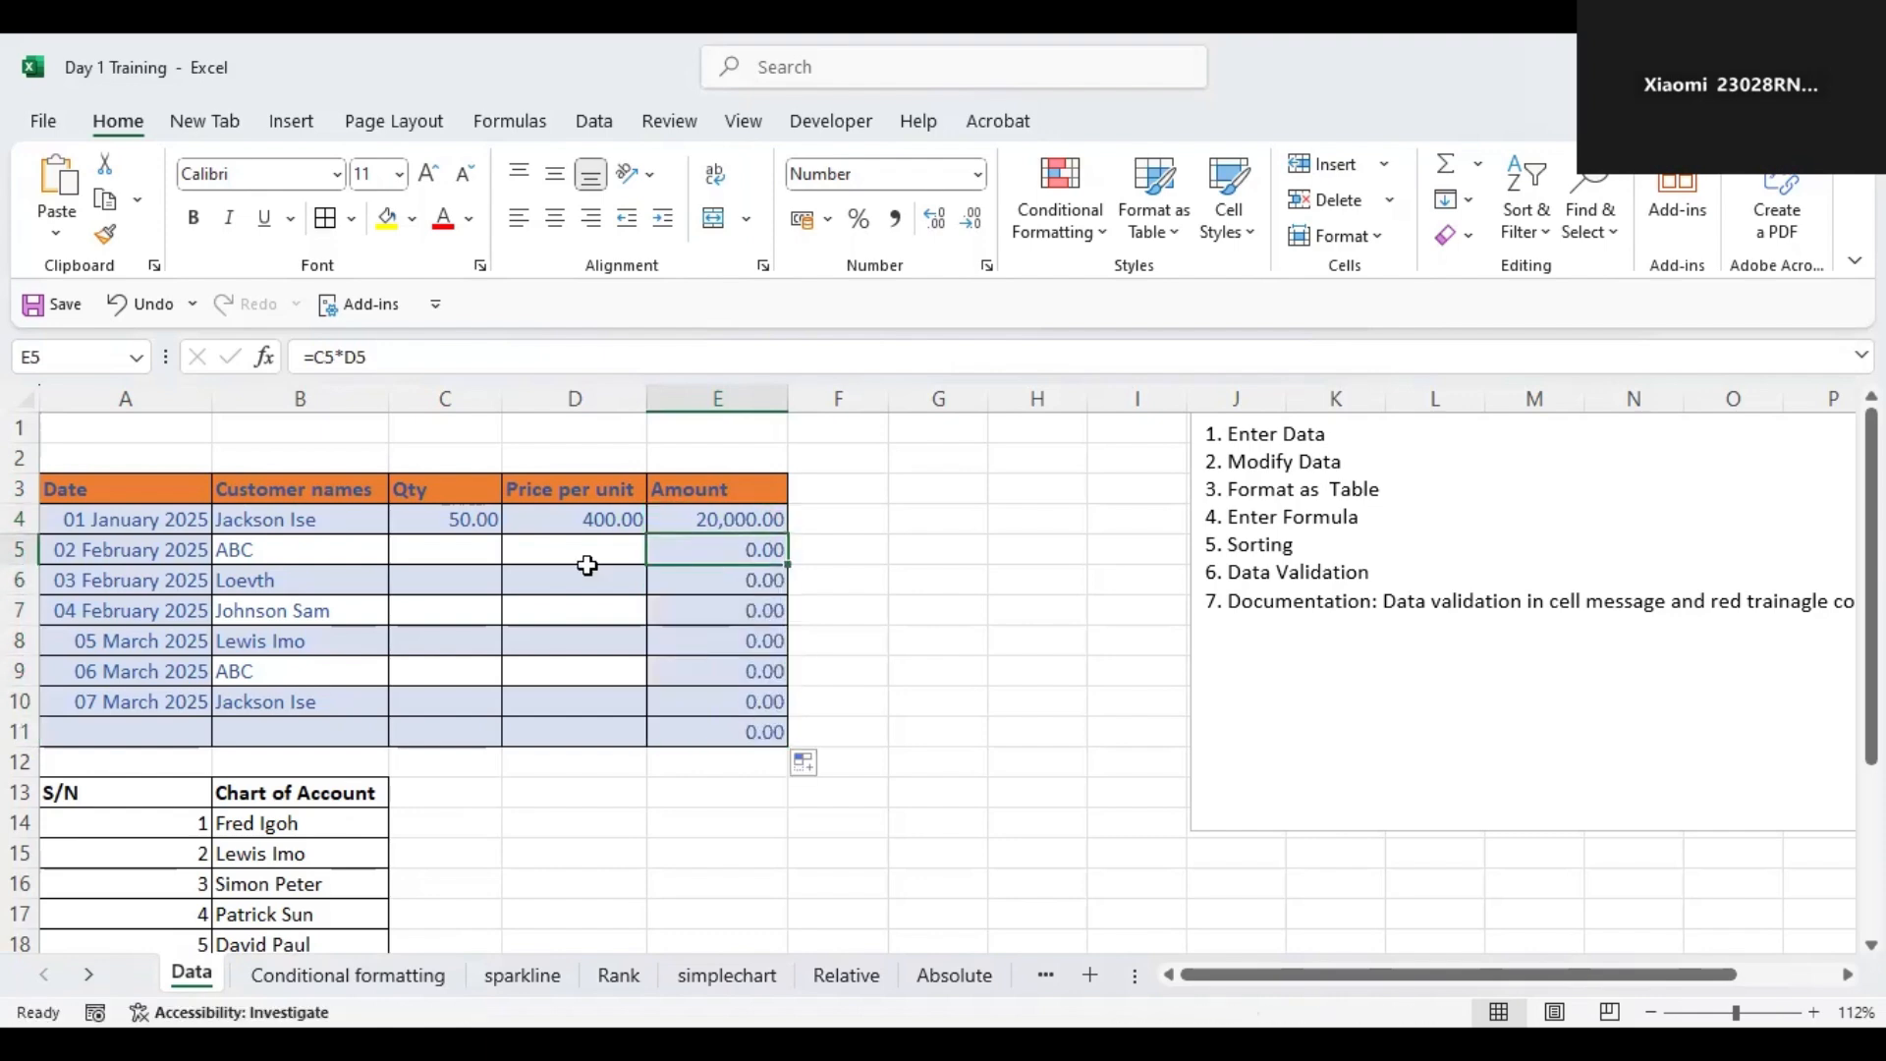
Enter a quantity of 69 and a price per unit of 8 for the ABC row on 02 February.
{"action": "left_click", "coordinate": [432, 555]}
{"action": "type", "text": "69"}
{"action": "key", "text": "Tab"}
{"action": "type", "text": "8"}
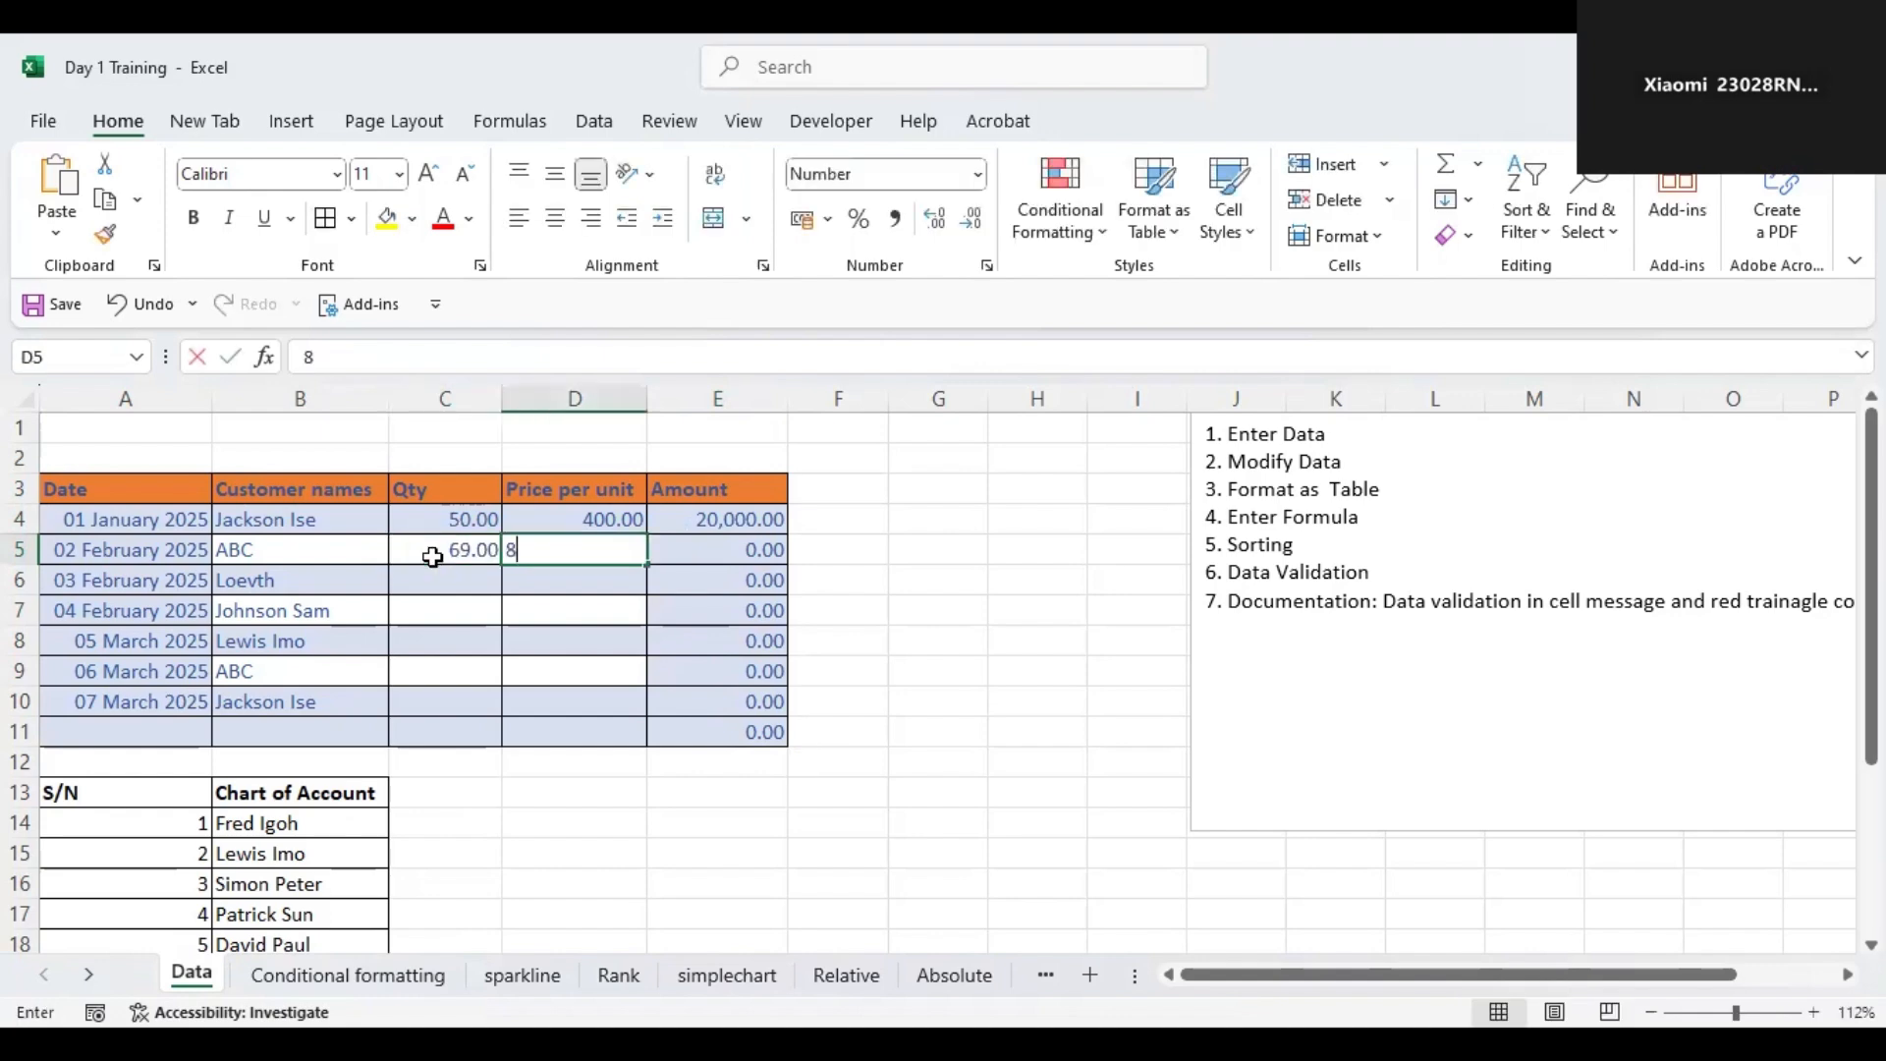
{"action": "key", "text": "Return"}
Enter a quantity of 600 and a price per unit of 6688 for the Loevth row.
{"action": "key", "text": "Left"}
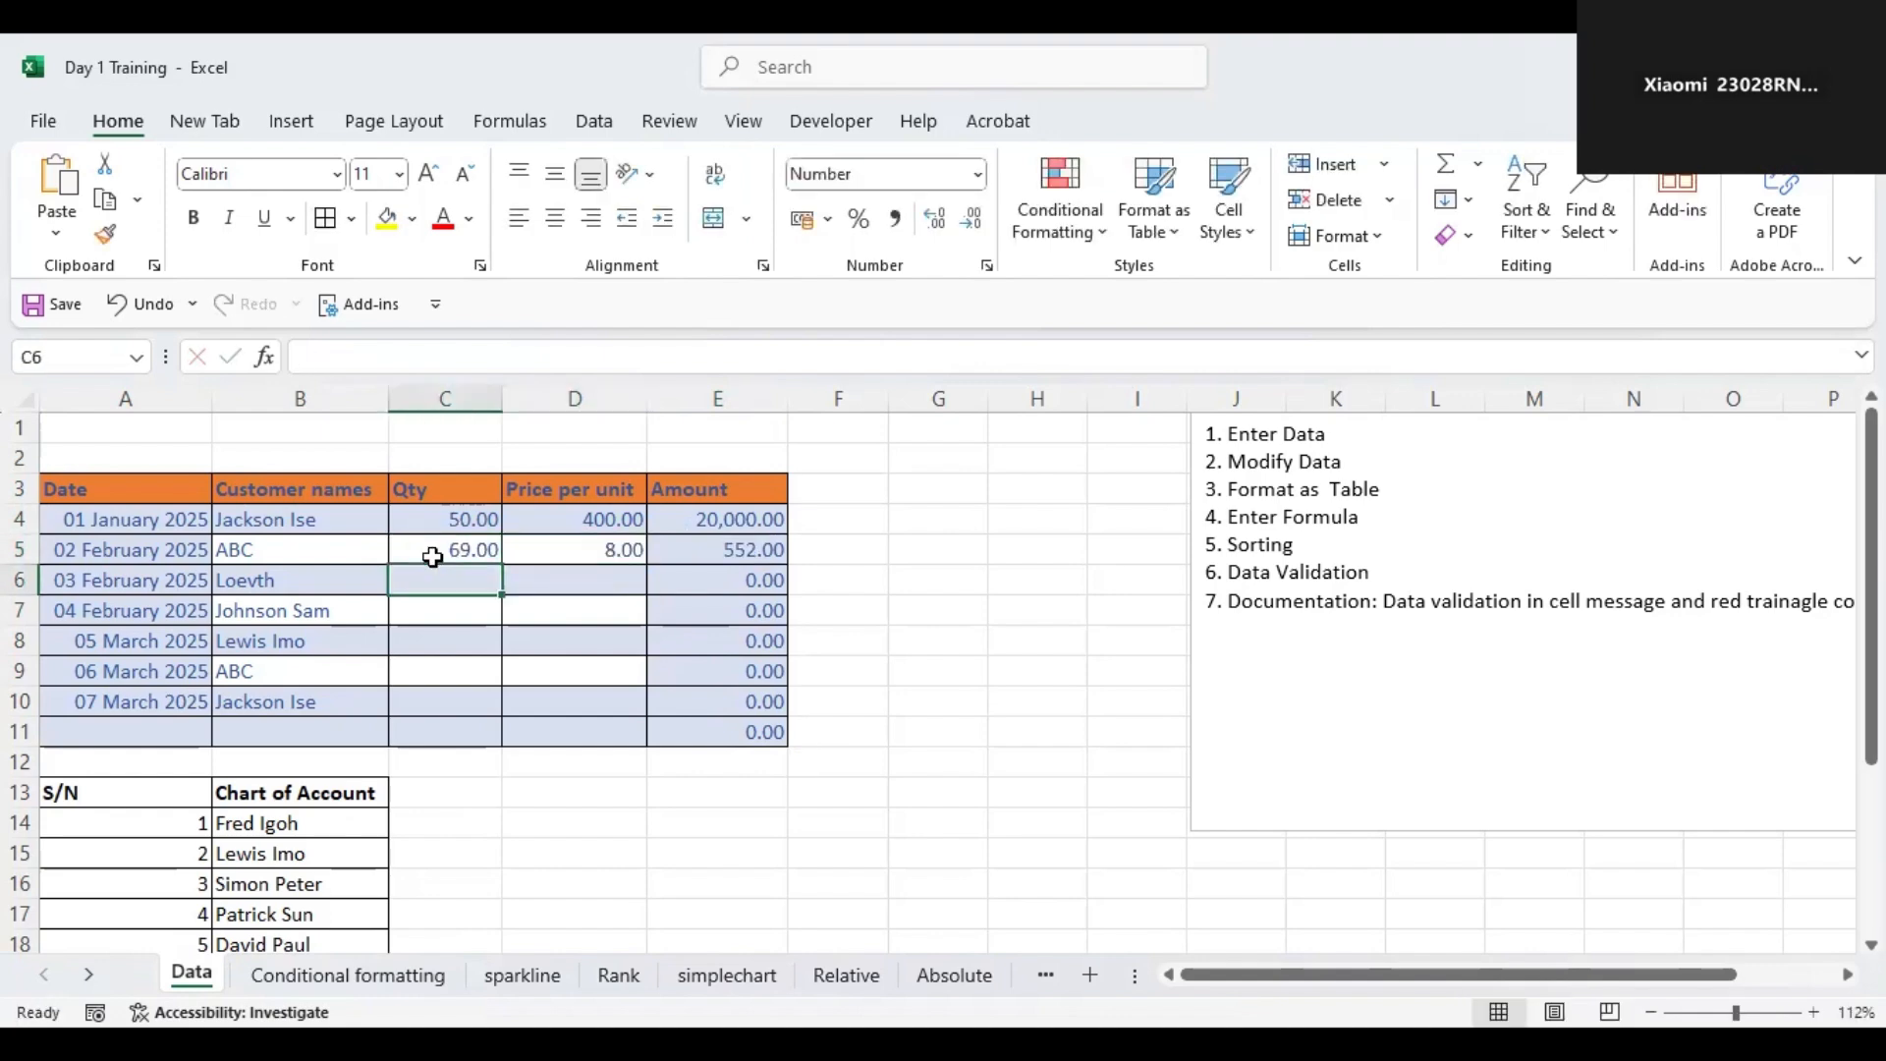
{"action": "type", "text": "600"}
{"action": "key", "text": "Tab"}
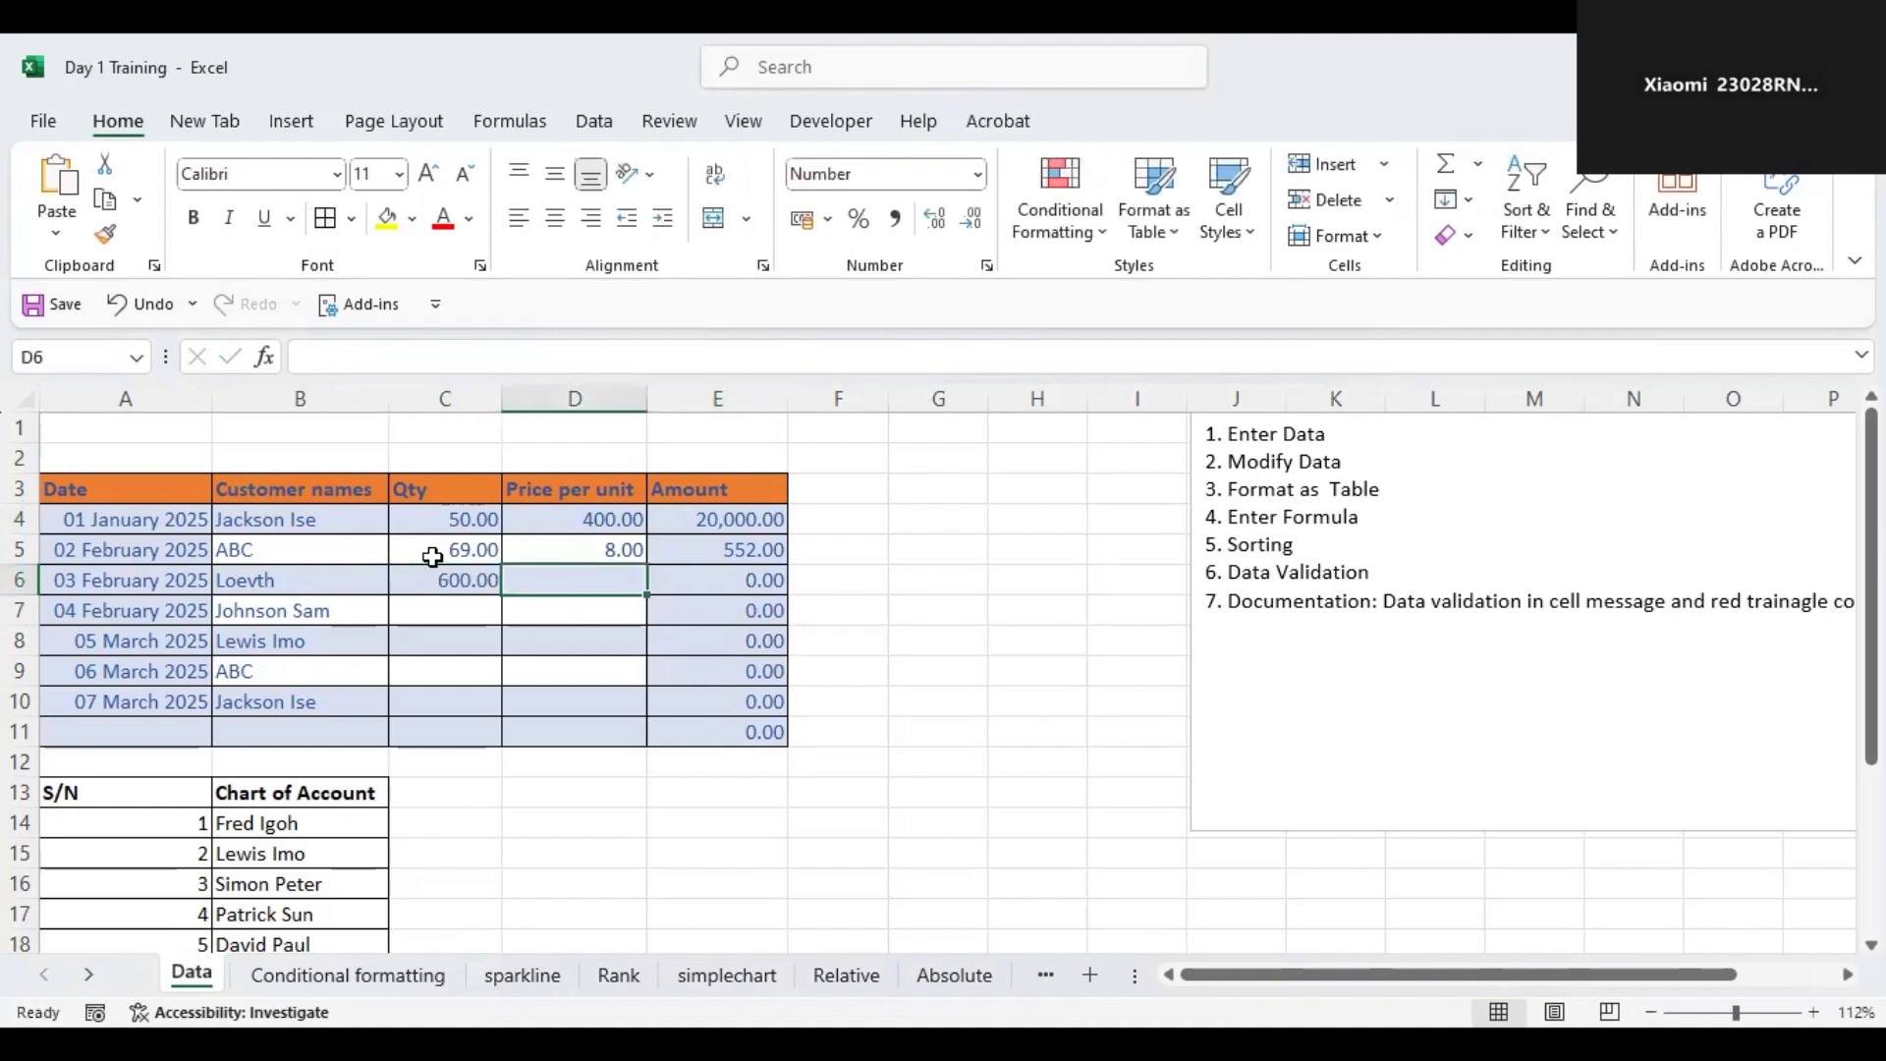
{"action": "type", "text": "6688"}
{"action": "key", "text": "ctrl+Return"}
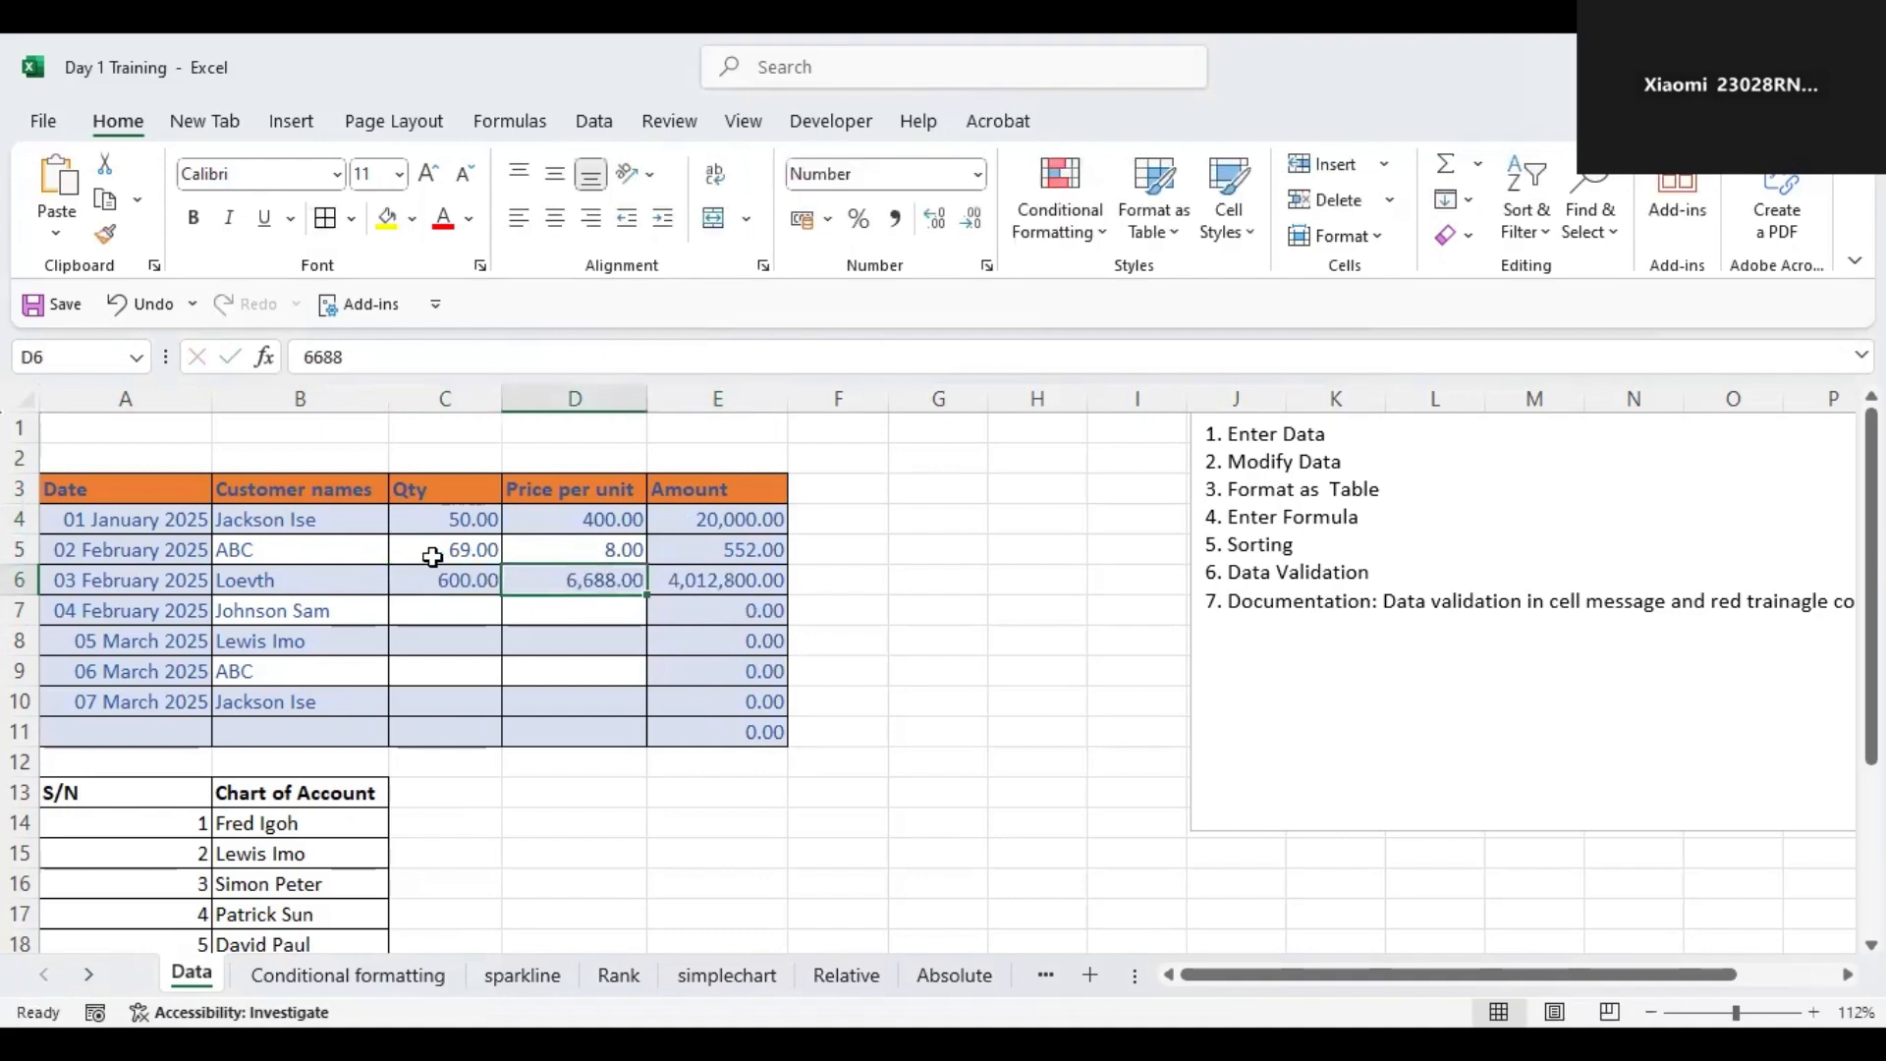
Set the Loevth row's price per unit to 5660.
{"action": "key", "text": "Left"}
{"action": "key", "text": "Down"}
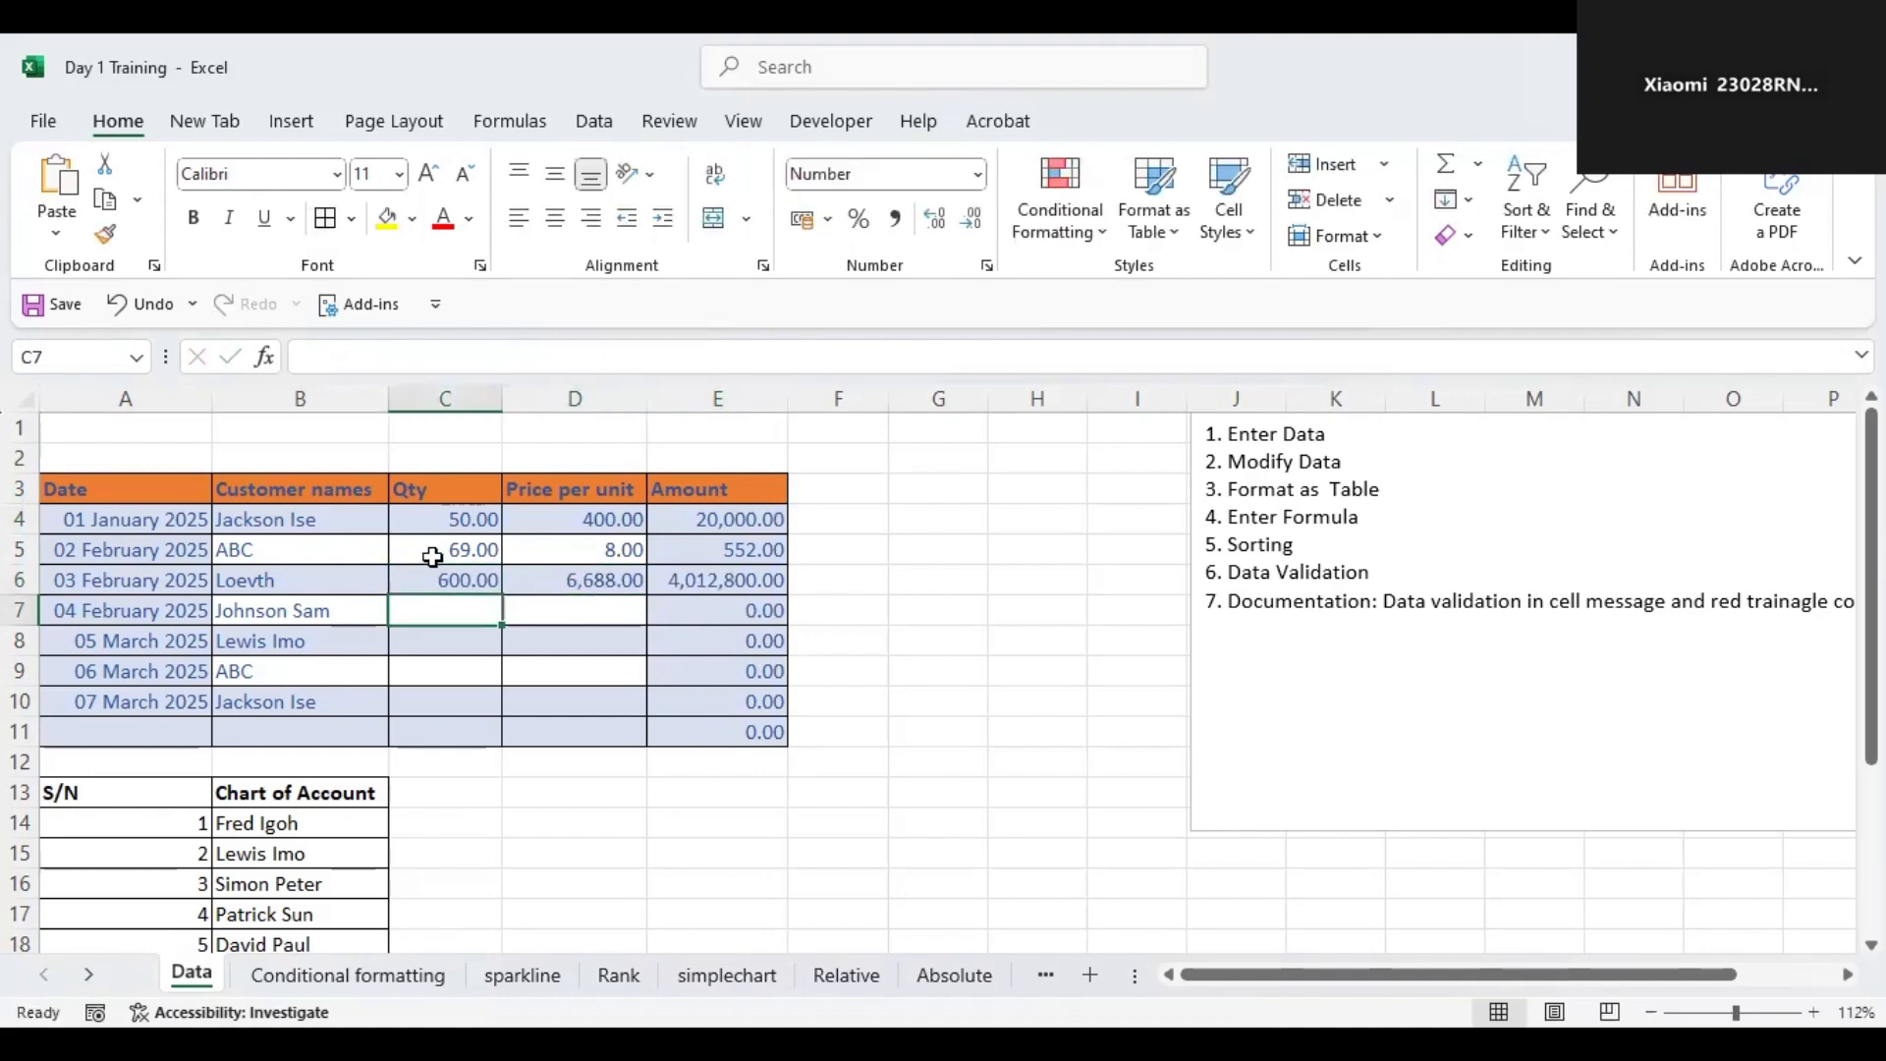
{"action": "key", "text": "Up"}
{"action": "key", "text": "Right"}
{"action": "type", "text": "5660"}
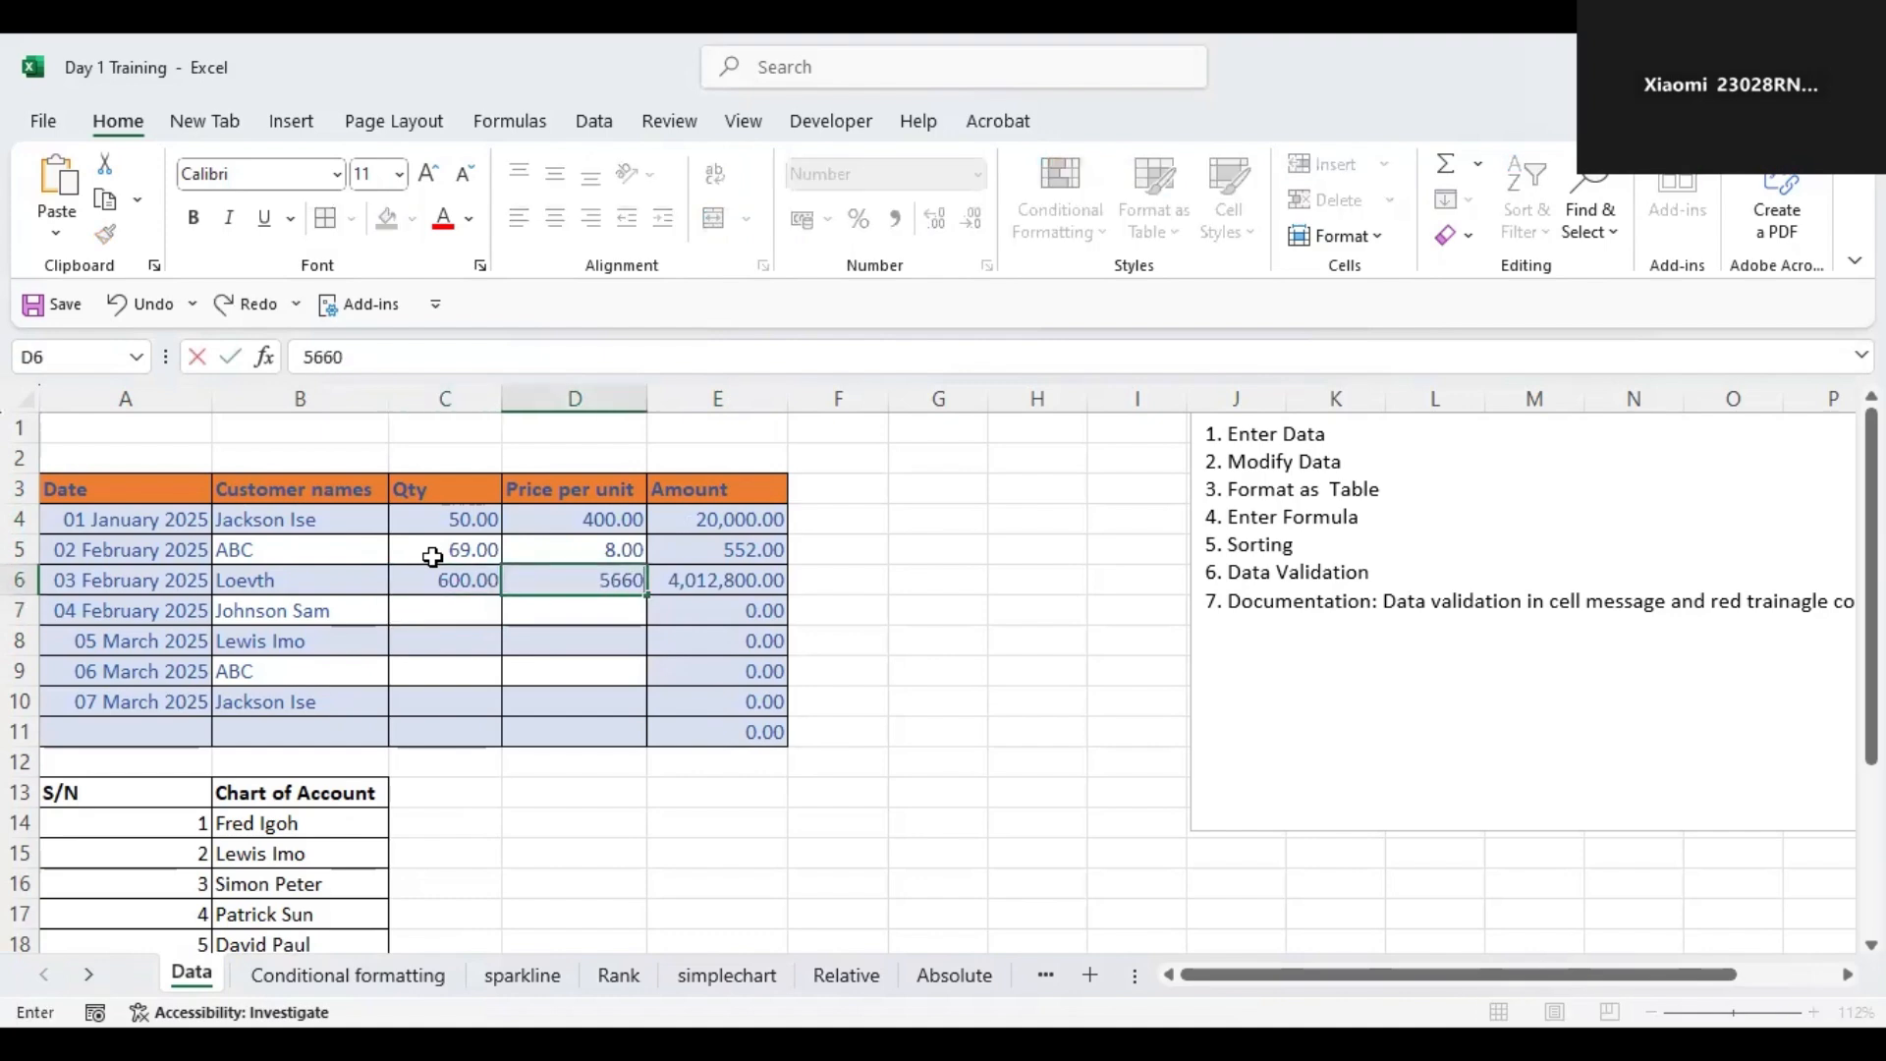
{"action": "key", "text": "Return"}
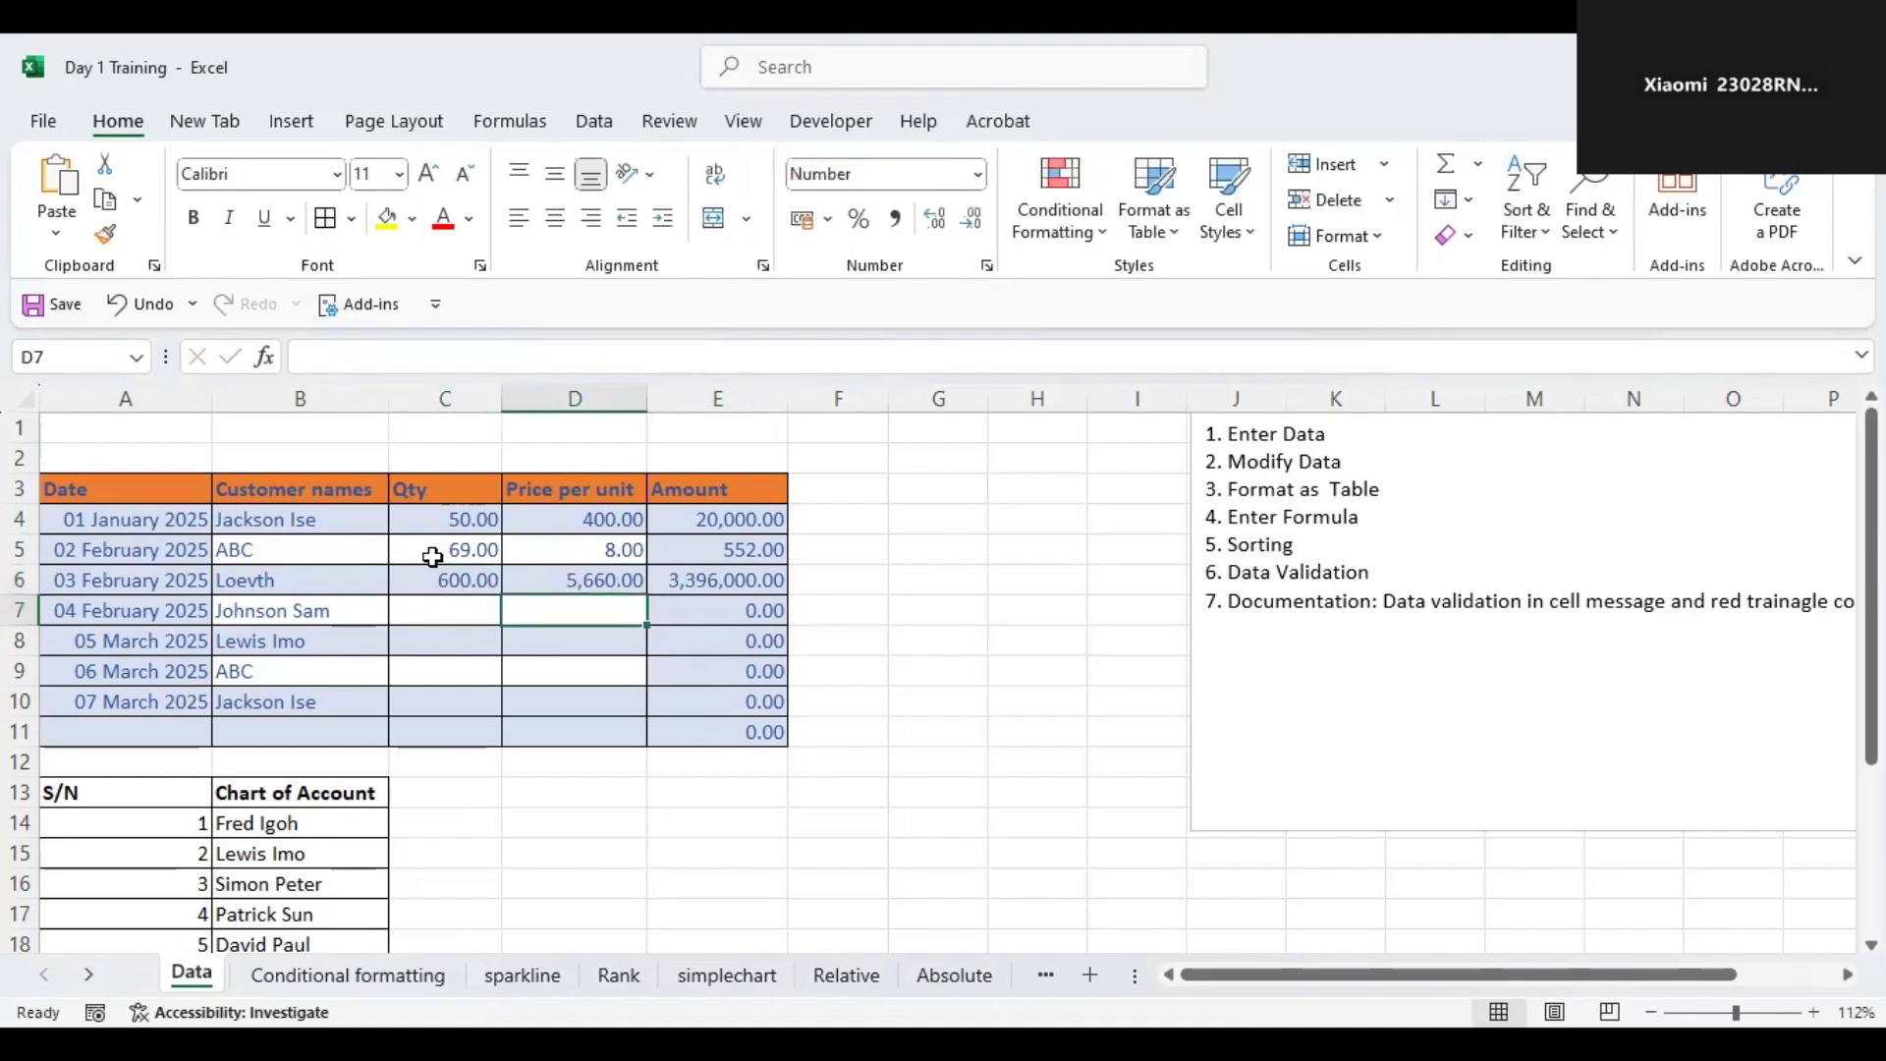
Set the Loevth row's price per unit to 69.
{"action": "key", "text": "Up"}
{"action": "type", "text": "69"}
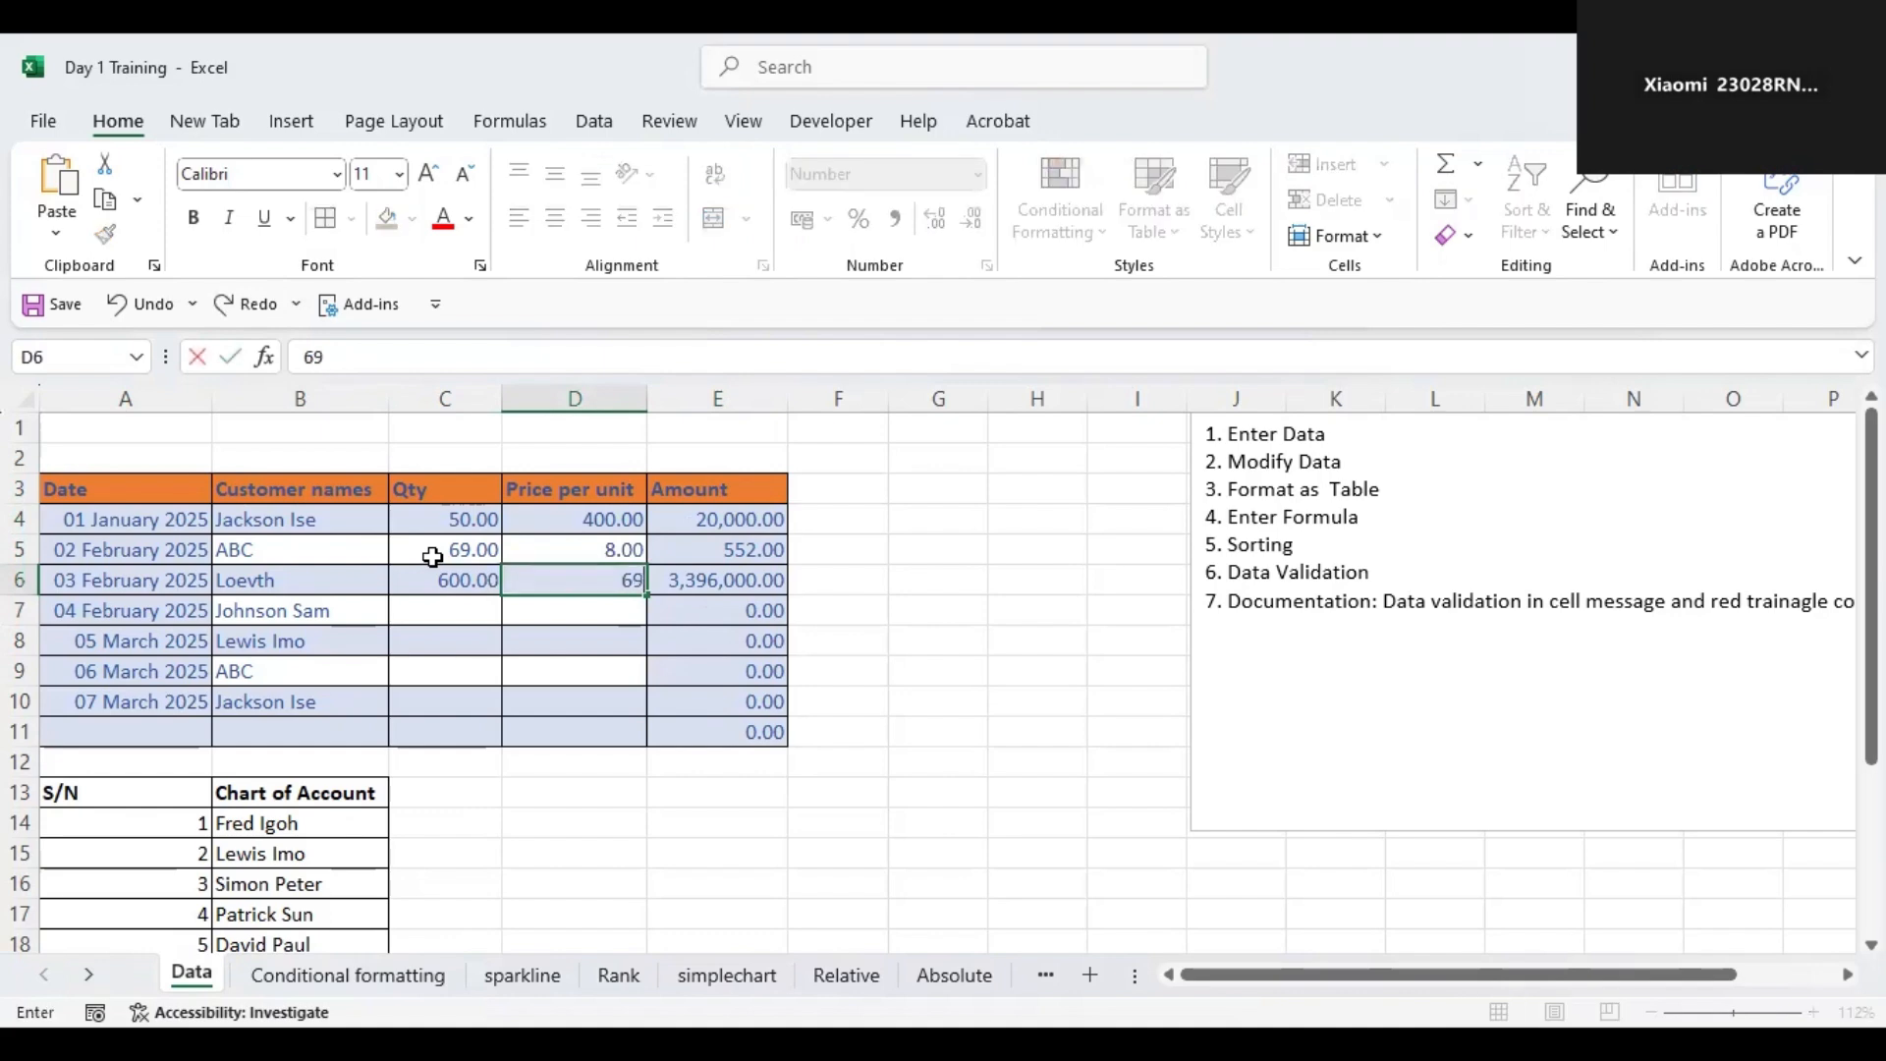
{"action": "key", "text": "Return"}
Set the ABC row's price per unit to 4.
{"action": "key", "text": "Left"}
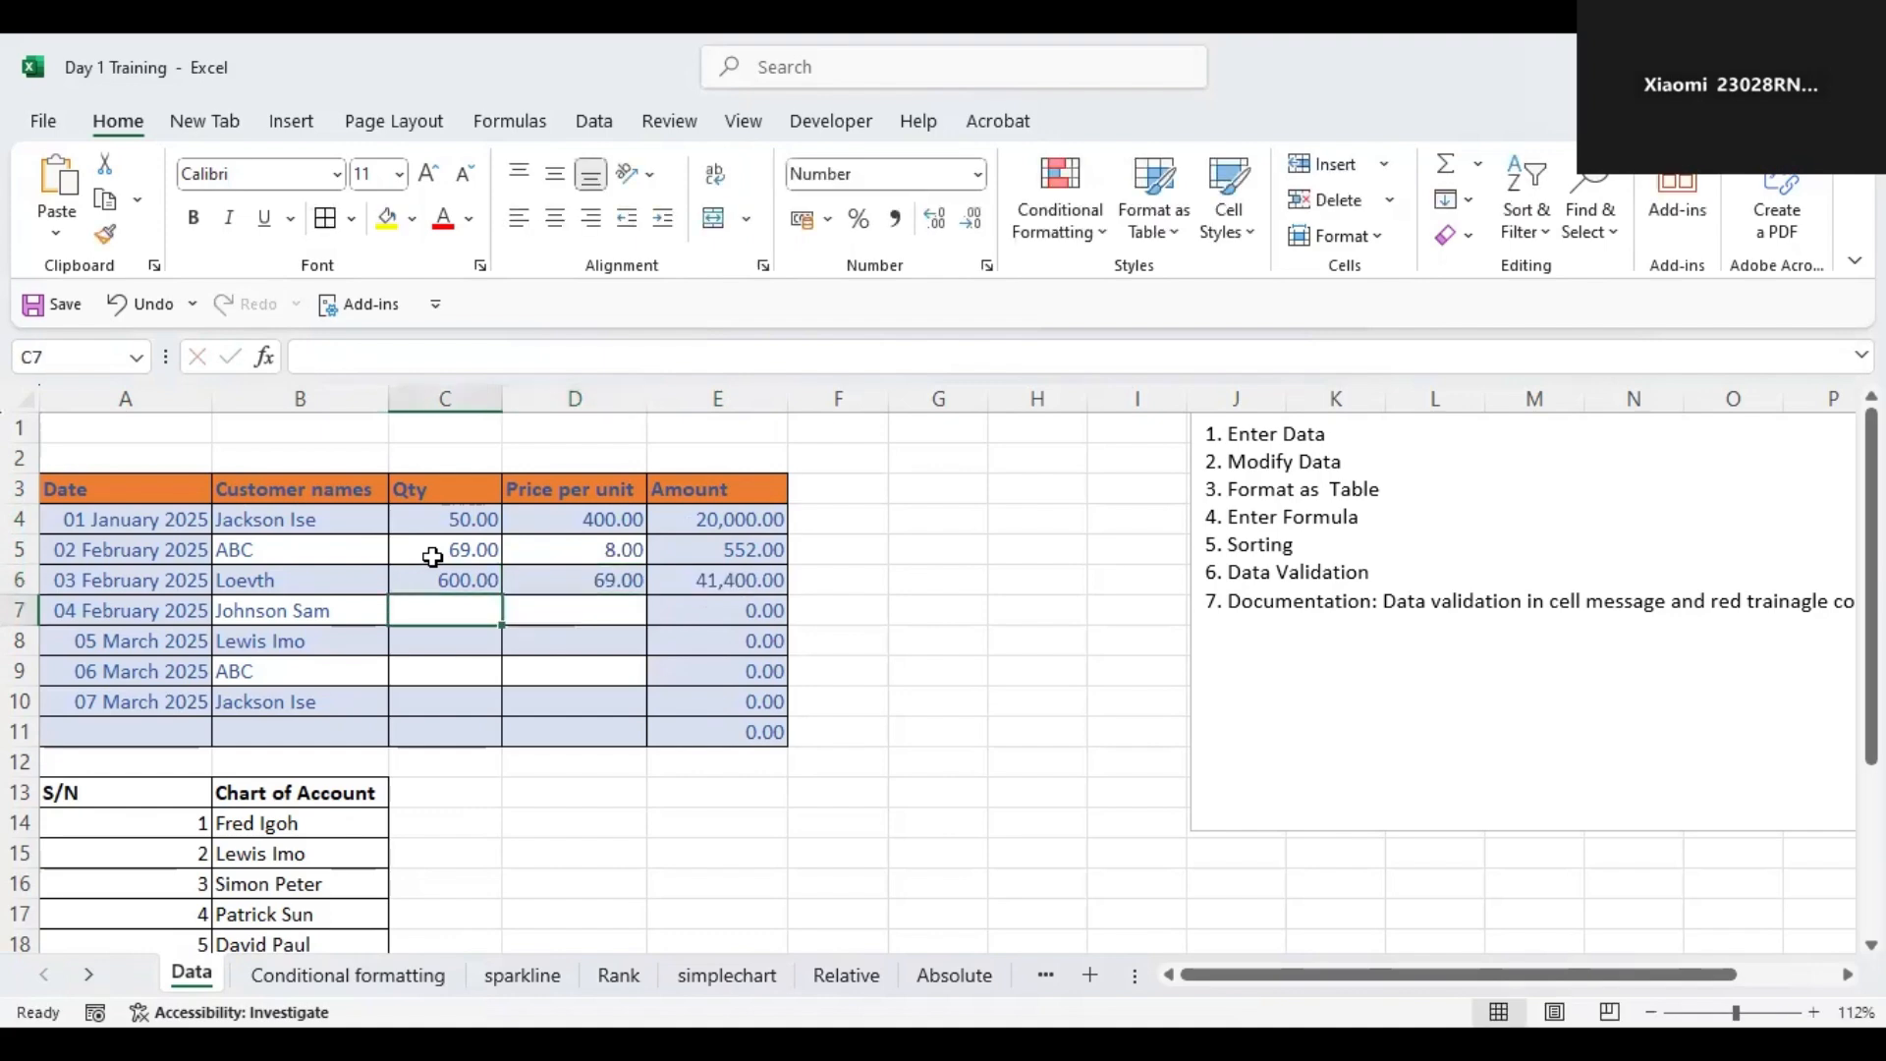
{"action": "key", "text": "Up"}
{"action": "key", "text": "Up"}
{"action": "key", "text": "Right"}
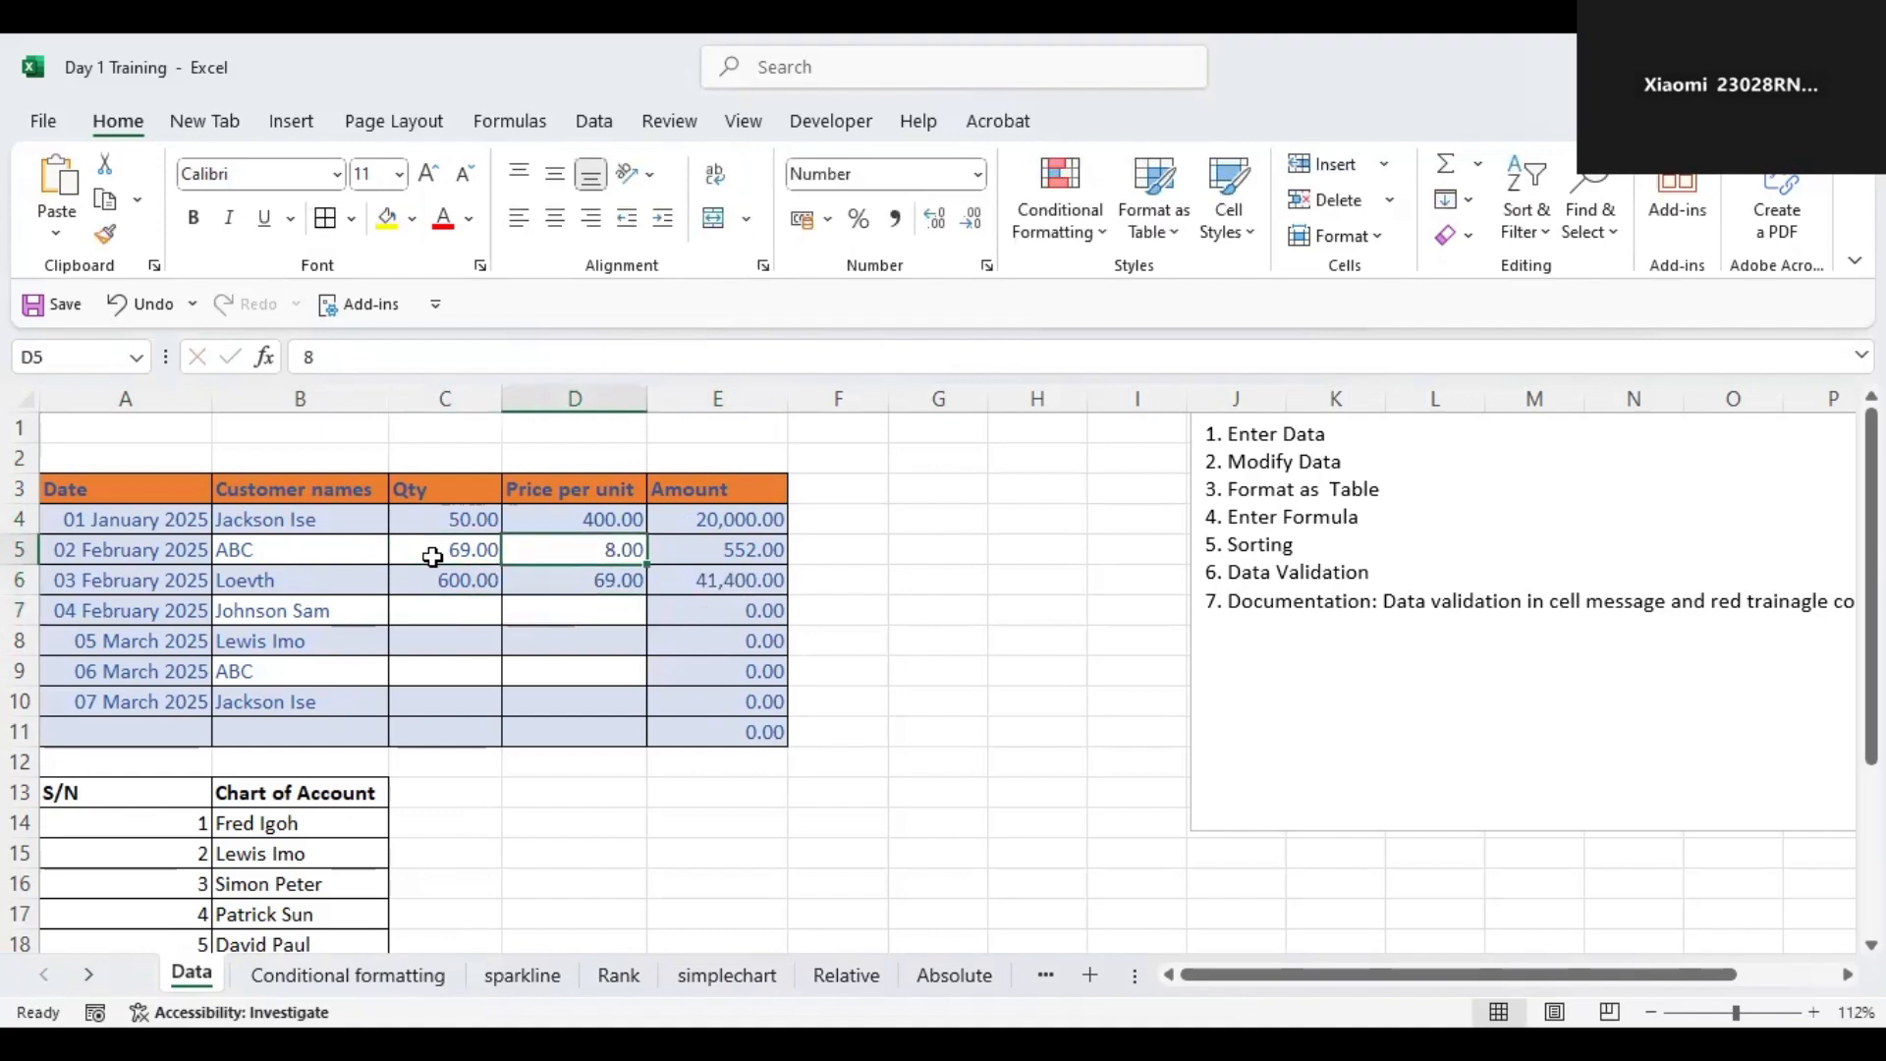
{"action": "type", "text": "4"}
{"action": "key", "text": "Return"}
Set the ABC row's price per unit to 23.
{"action": "key", "text": "Down"}
{"action": "key", "text": "Down"}
{"action": "key", "text": "Up"}
{"action": "key", "text": "Up"}
{"action": "key", "text": "Up"}
{"action": "type", "text": "23"}
{"action": "key", "text": "Return"}
{"action": "key", "text": "Down"}
{"action": "key", "text": "Left"}
{"action": "type", "text": "4"}
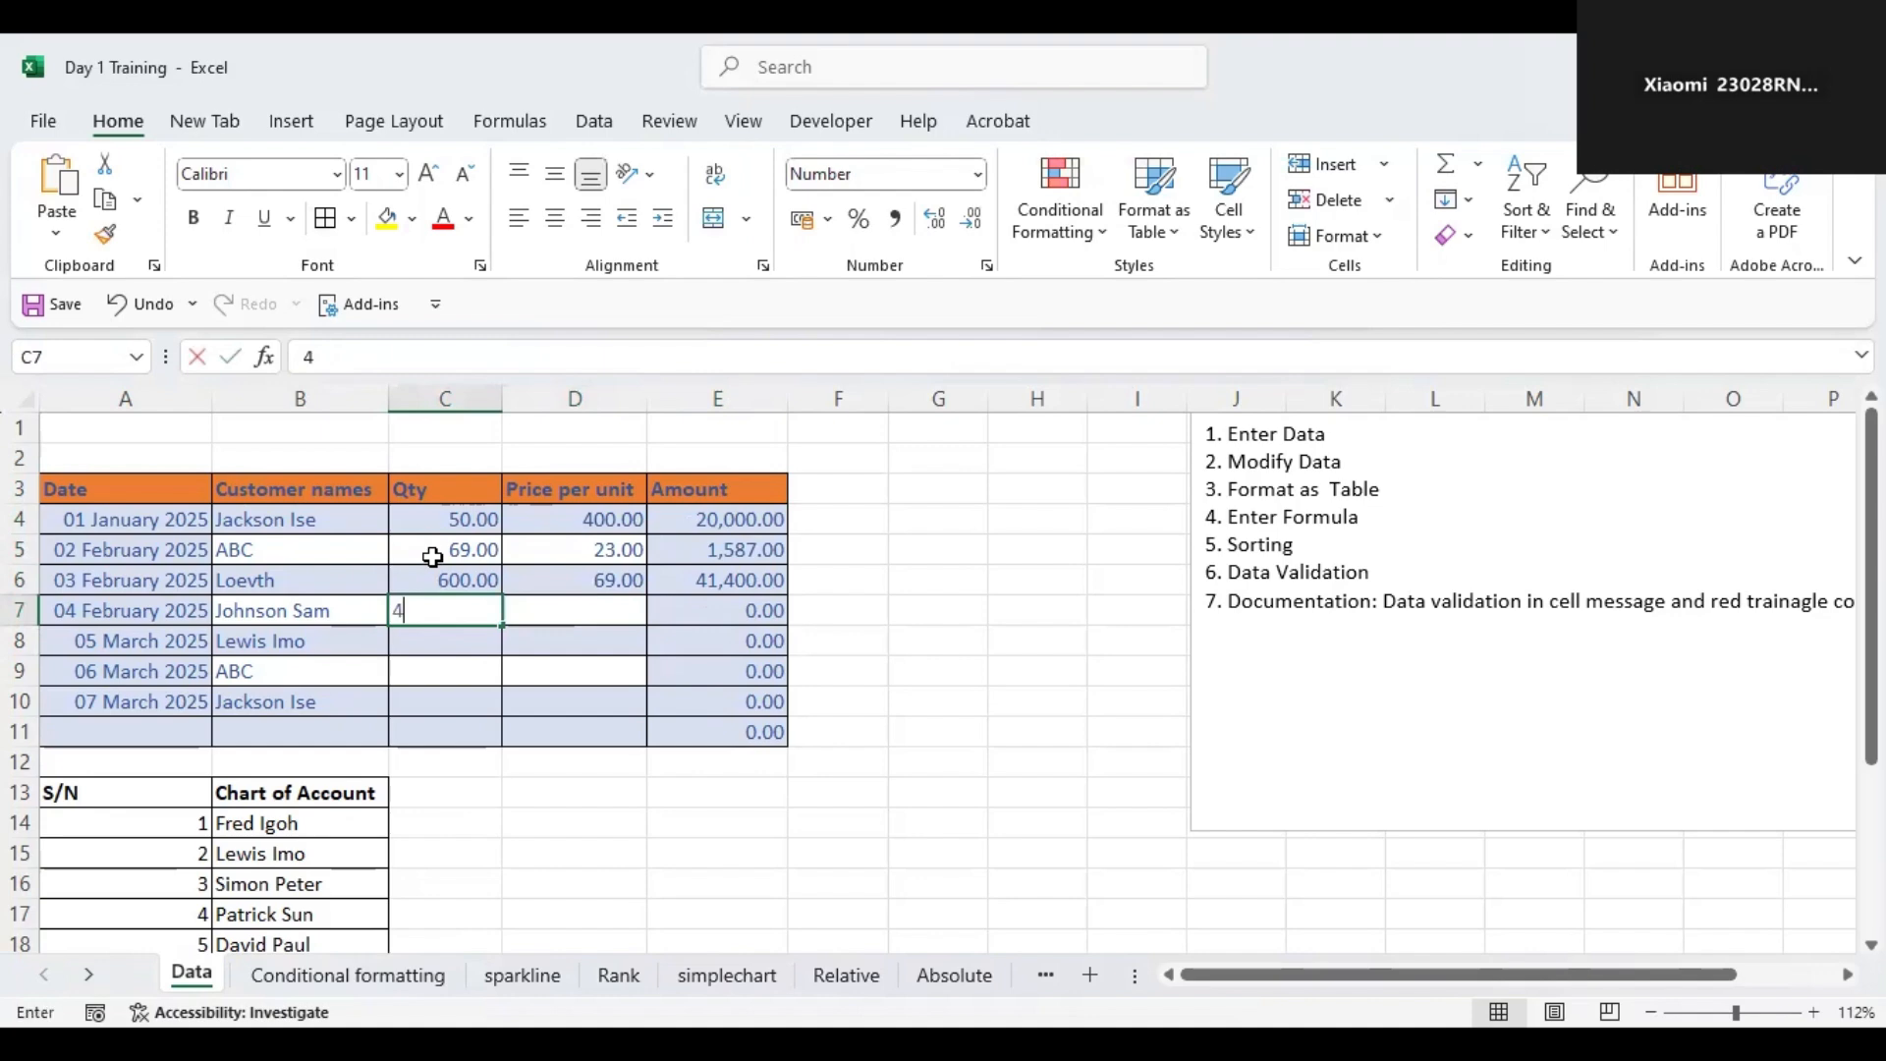
{"action": "type", "text": "4"}
{"action": "key", "text": "Tab"}
{"action": "type", "text": "56"}
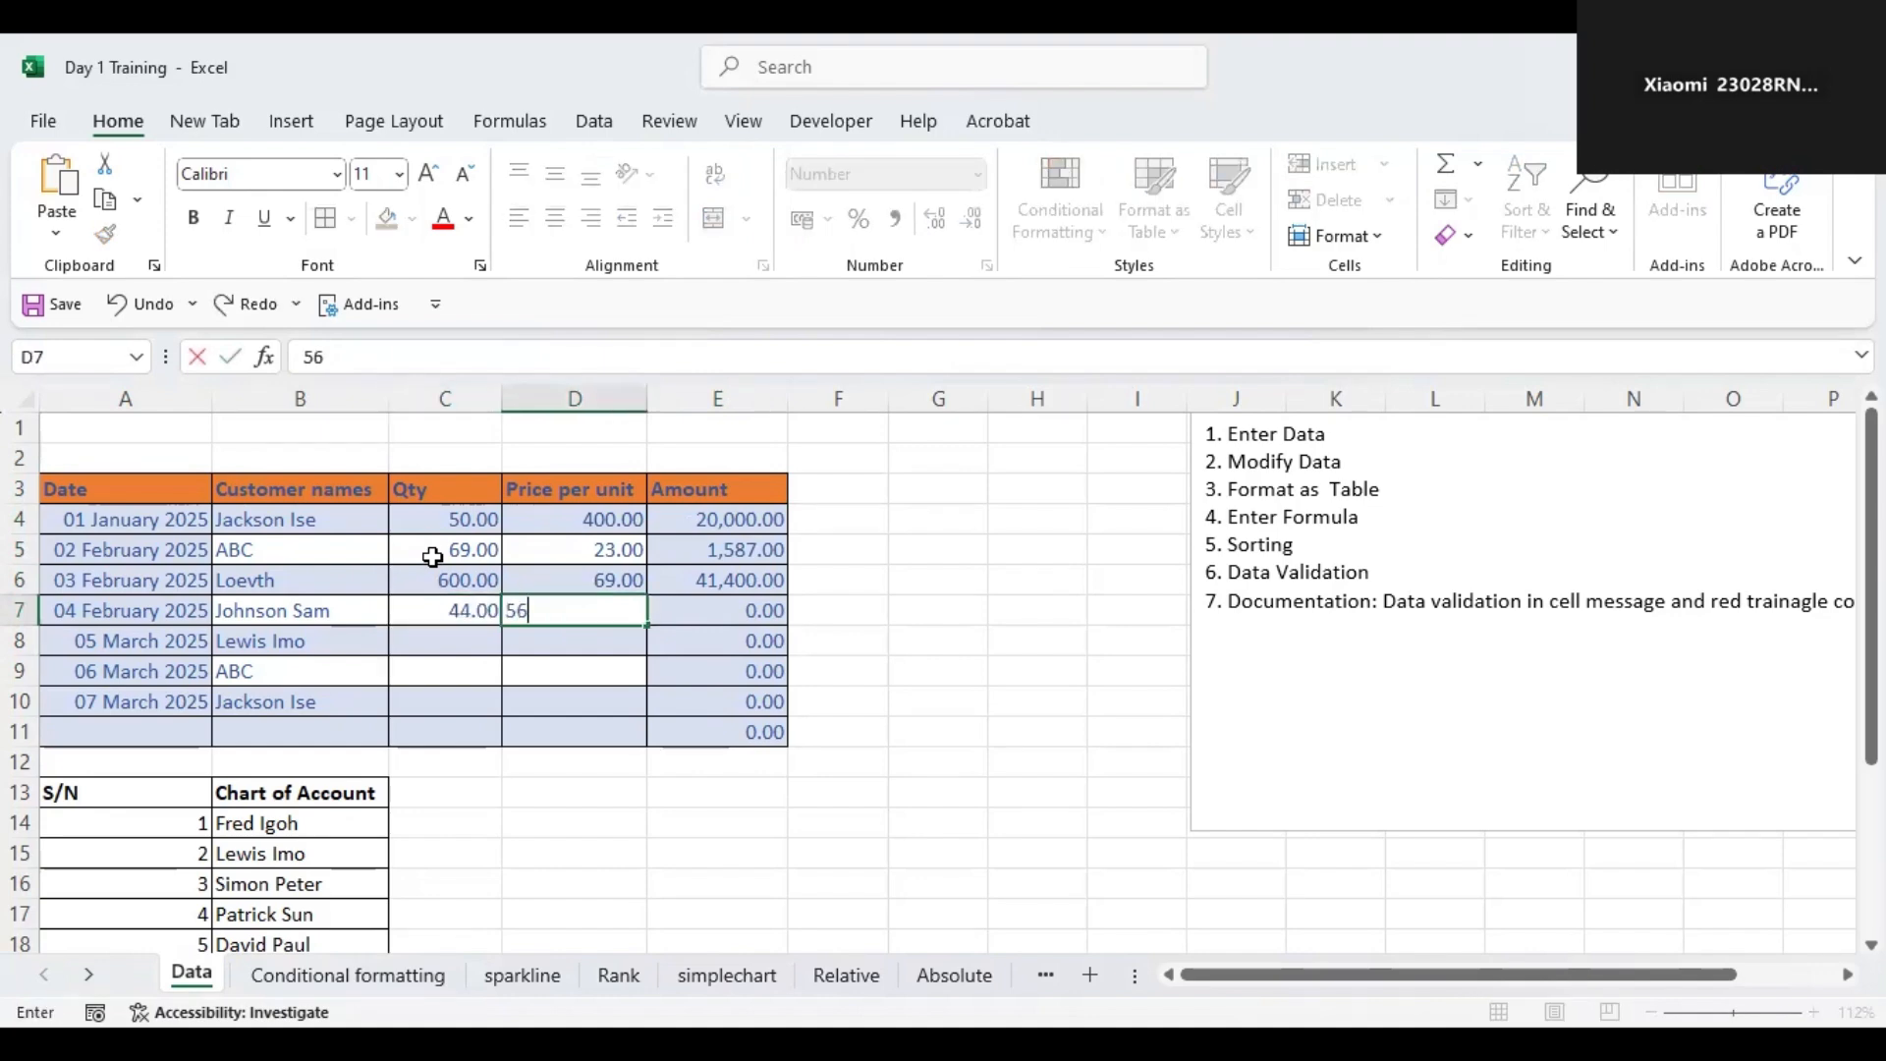
{"action": "key", "text": "Tab"}
{"action": "key", "text": "Down"}
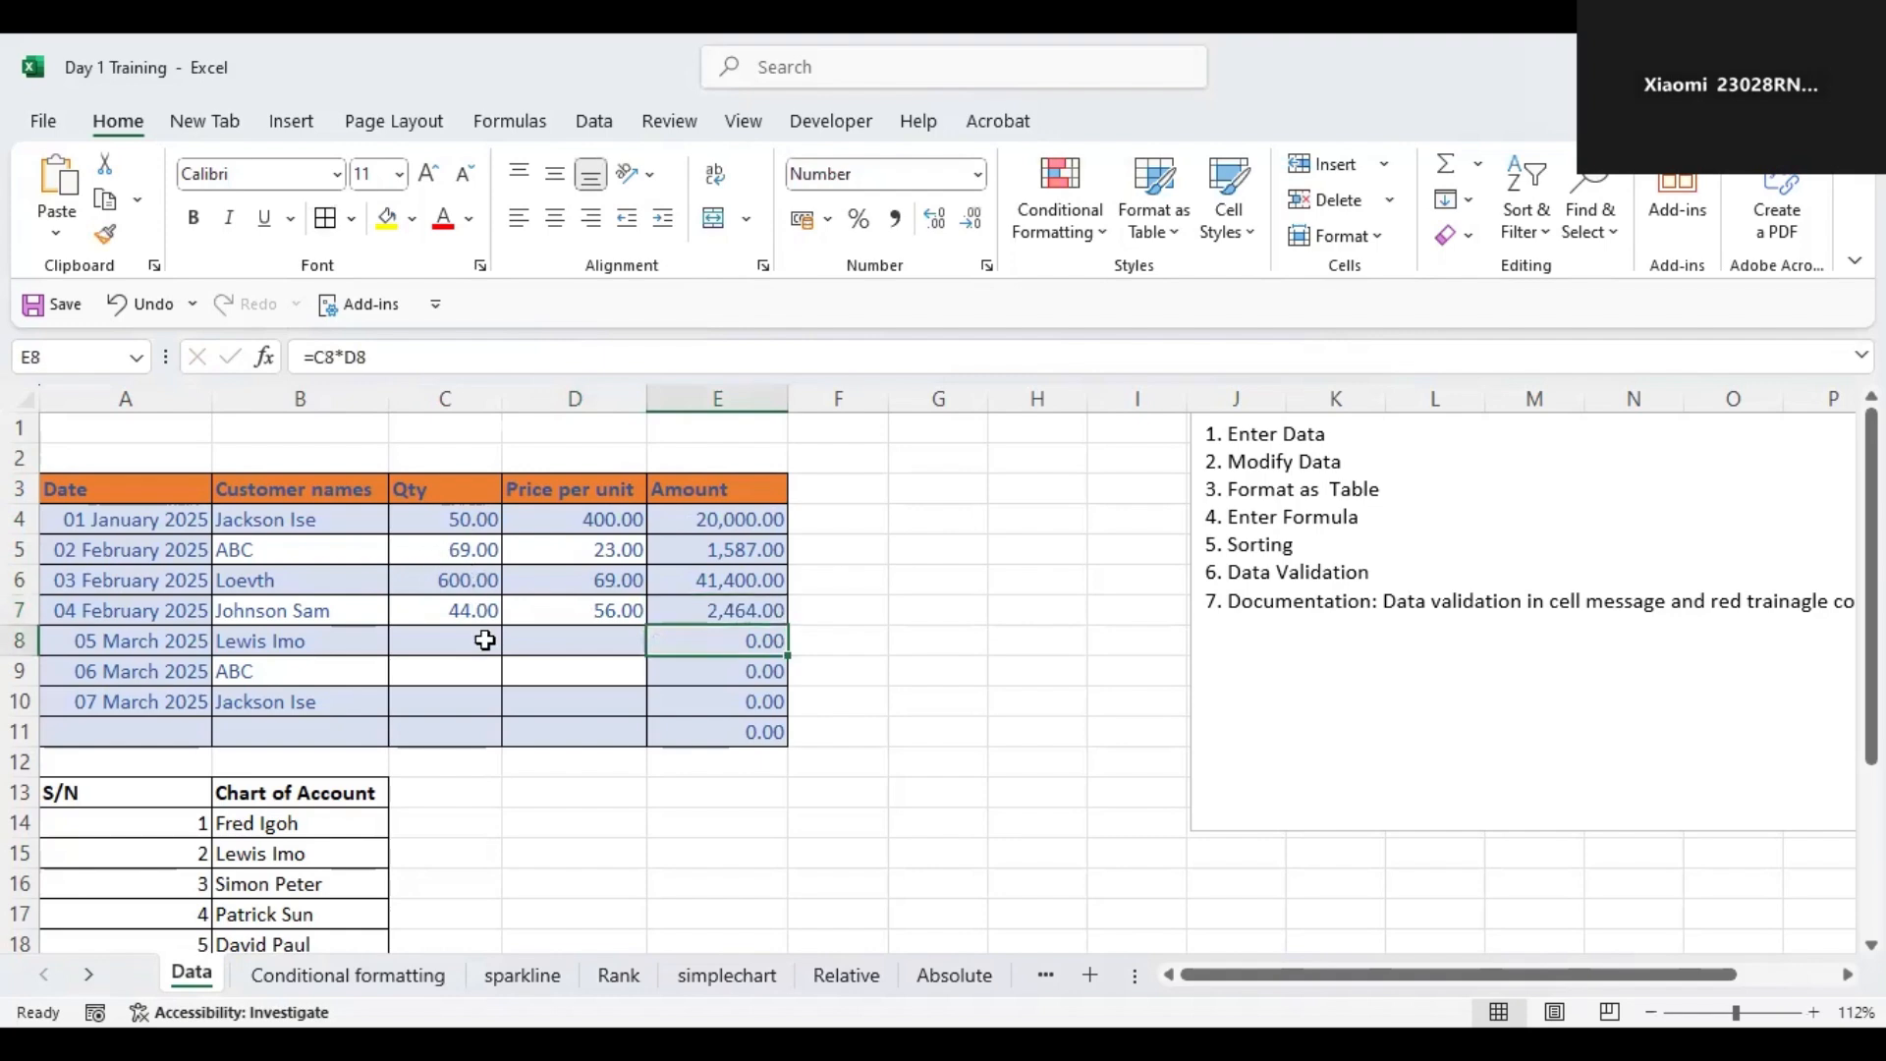
{"action": "left_click", "coordinate": [453, 641]}
{"action": "type", "text": "455"}
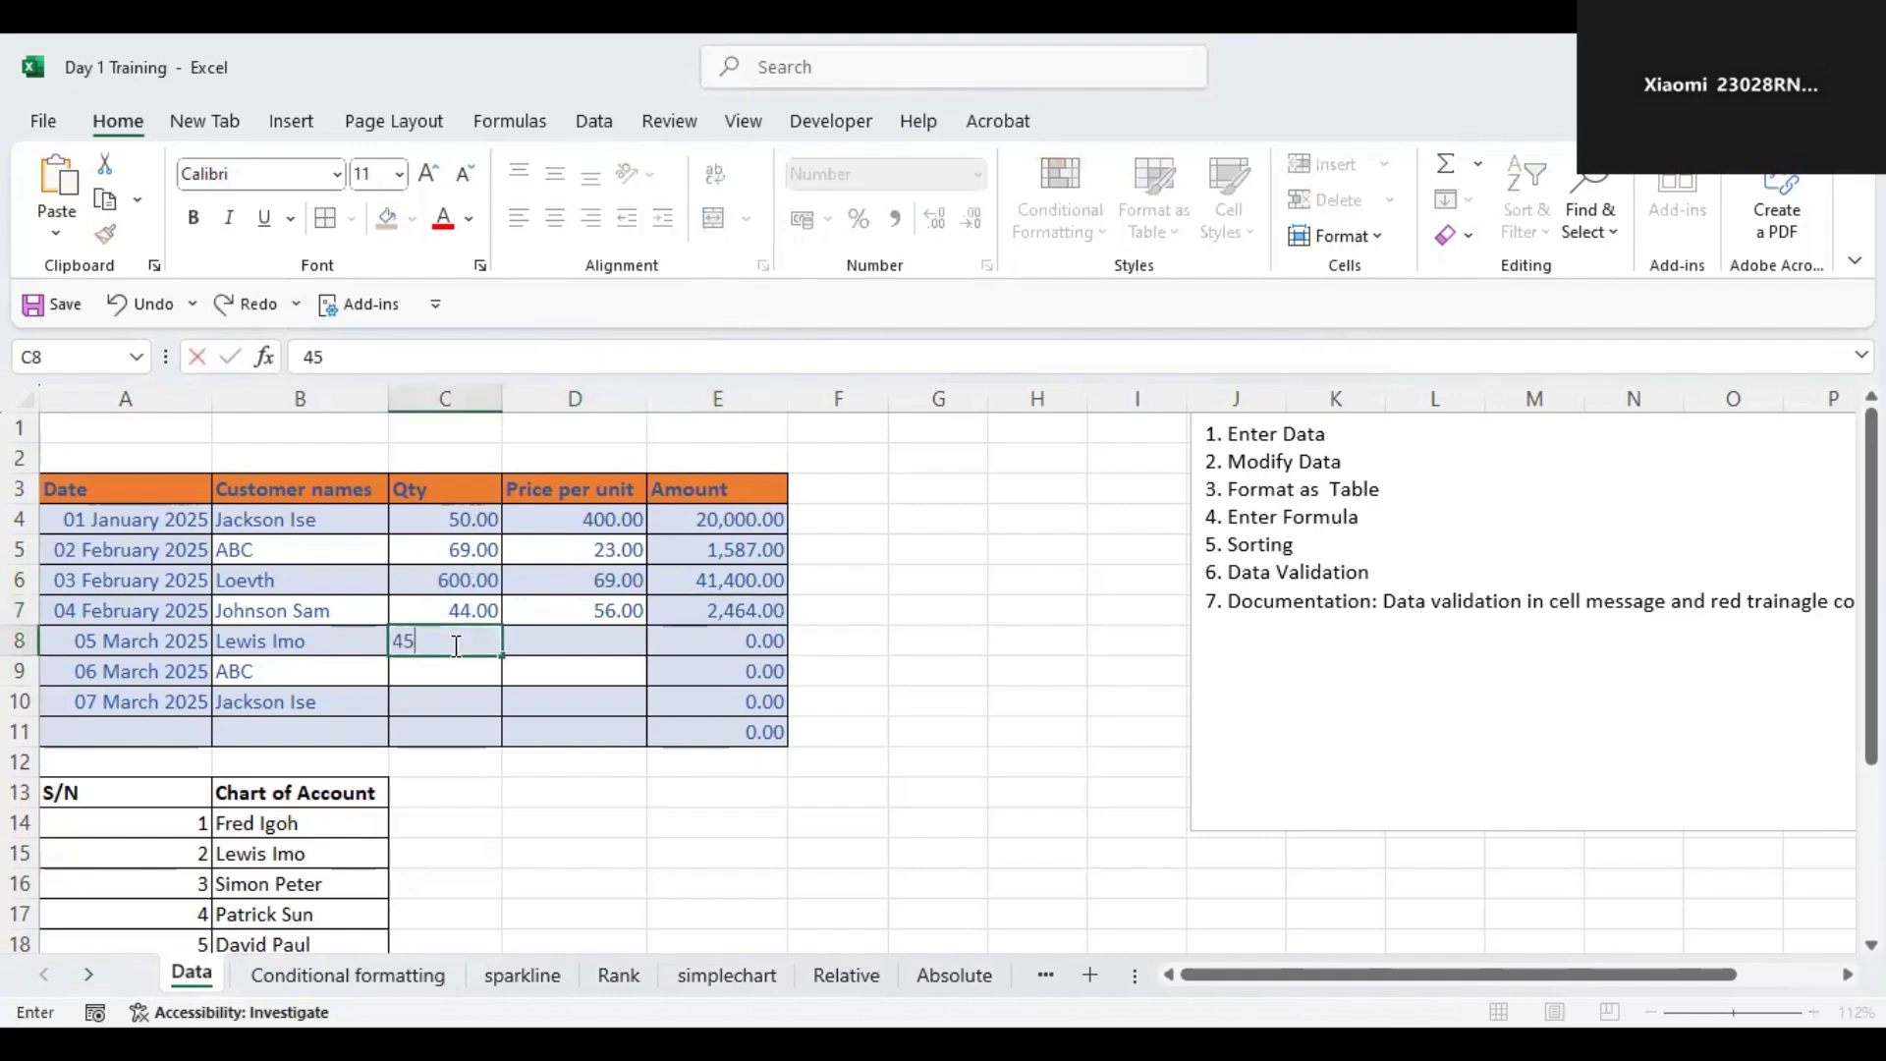
{"action": "key", "text": "Tab"}
{"action": "type", "text": "23"}
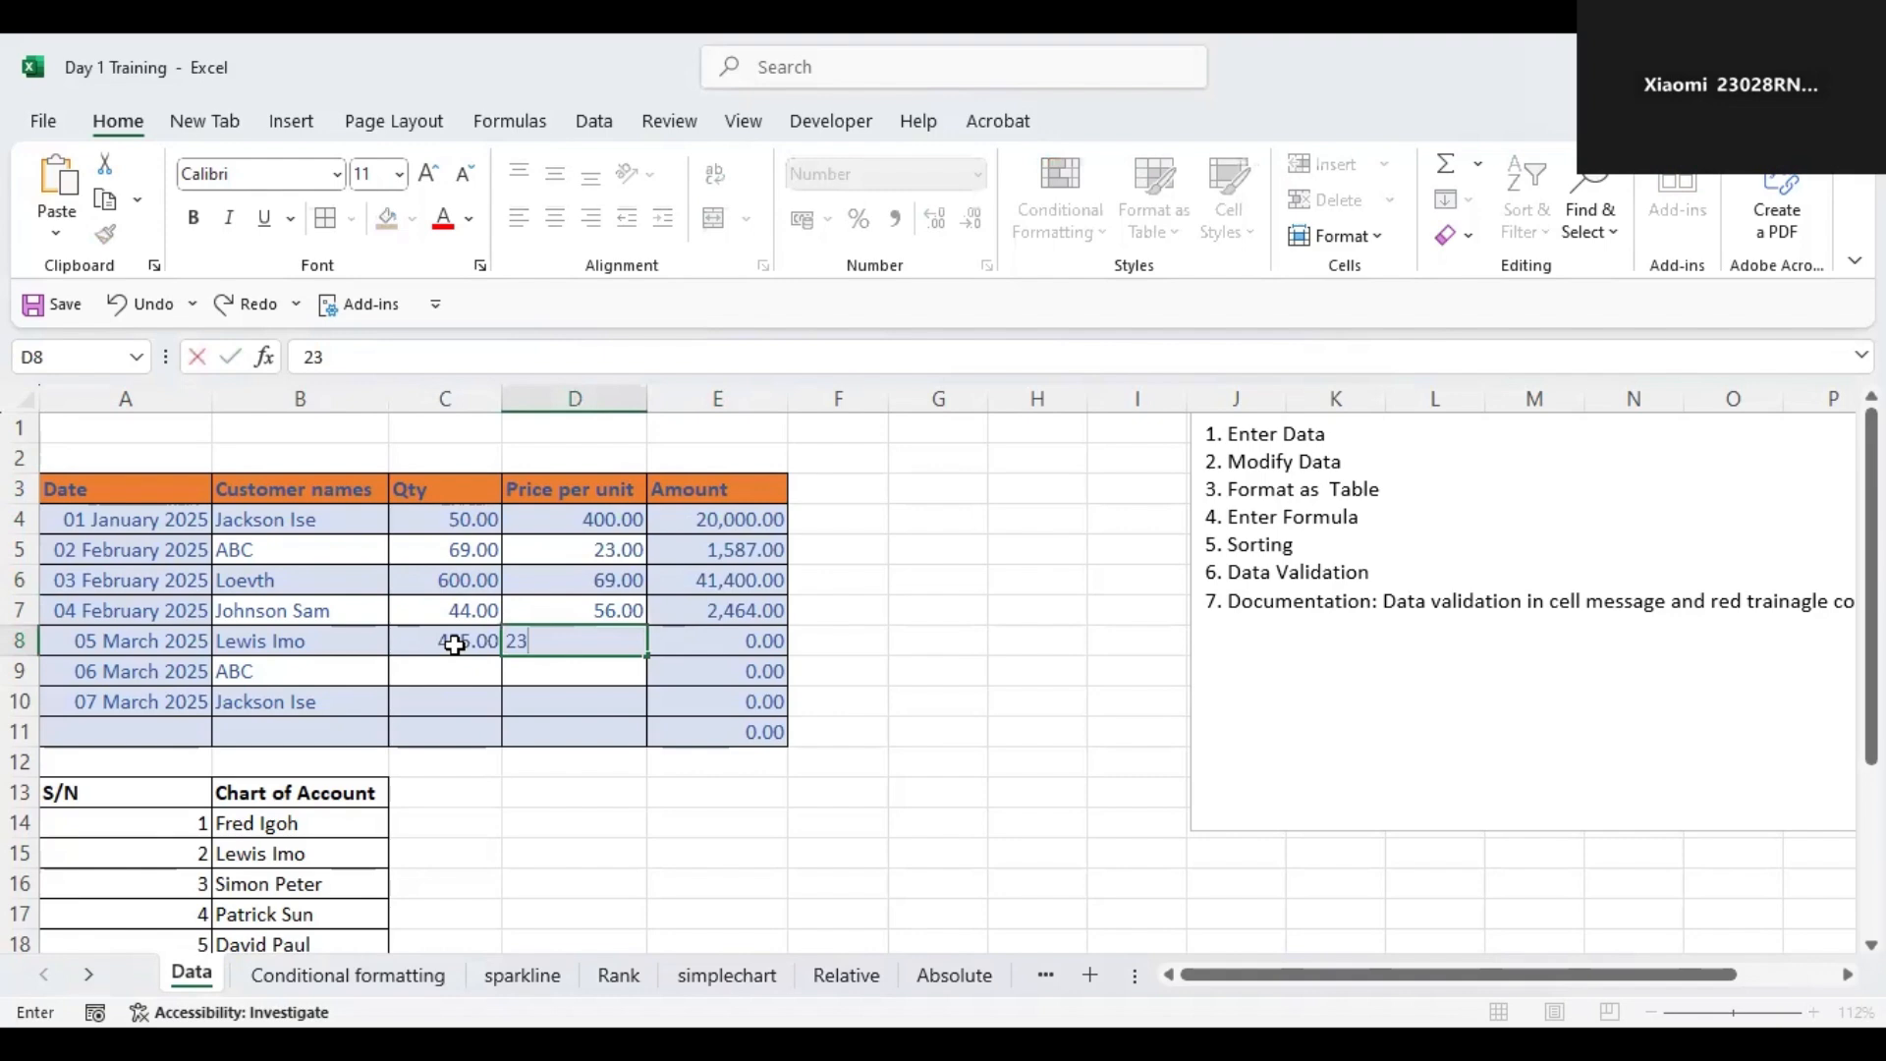
{"action": "key", "text": "Return"}
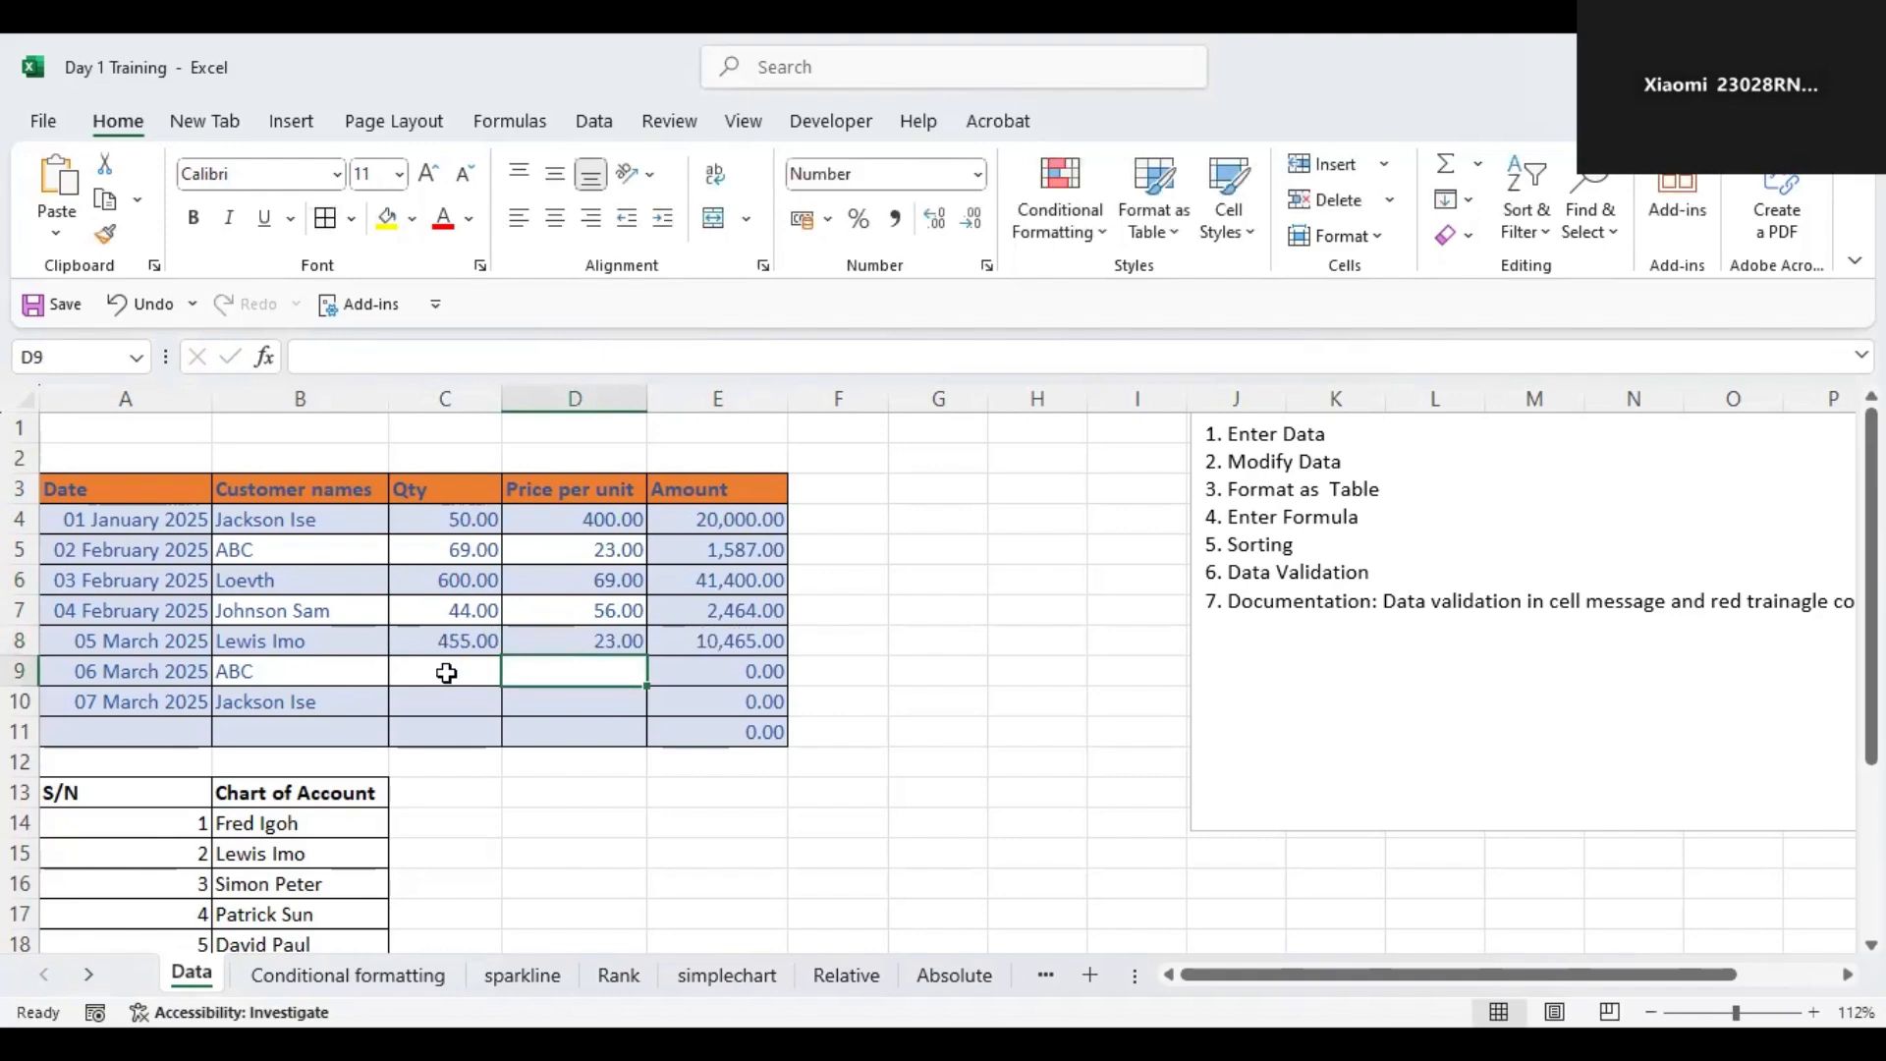
Enter a quantity of 34 and a price per unit of 56 for the 06 March ABC row.
{"action": "left_click", "coordinate": [445, 672]}
{"action": "type", "text": "34"}
{"action": "key", "text": "Tab"}
{"action": "type", "text": "56"}
{"action": "key", "text": "Tab"}
Enter a quantity of 23 and a price per unit of 56 for the 07 March Jackson Ise row.
{"action": "left_click", "coordinate": [454, 704]}
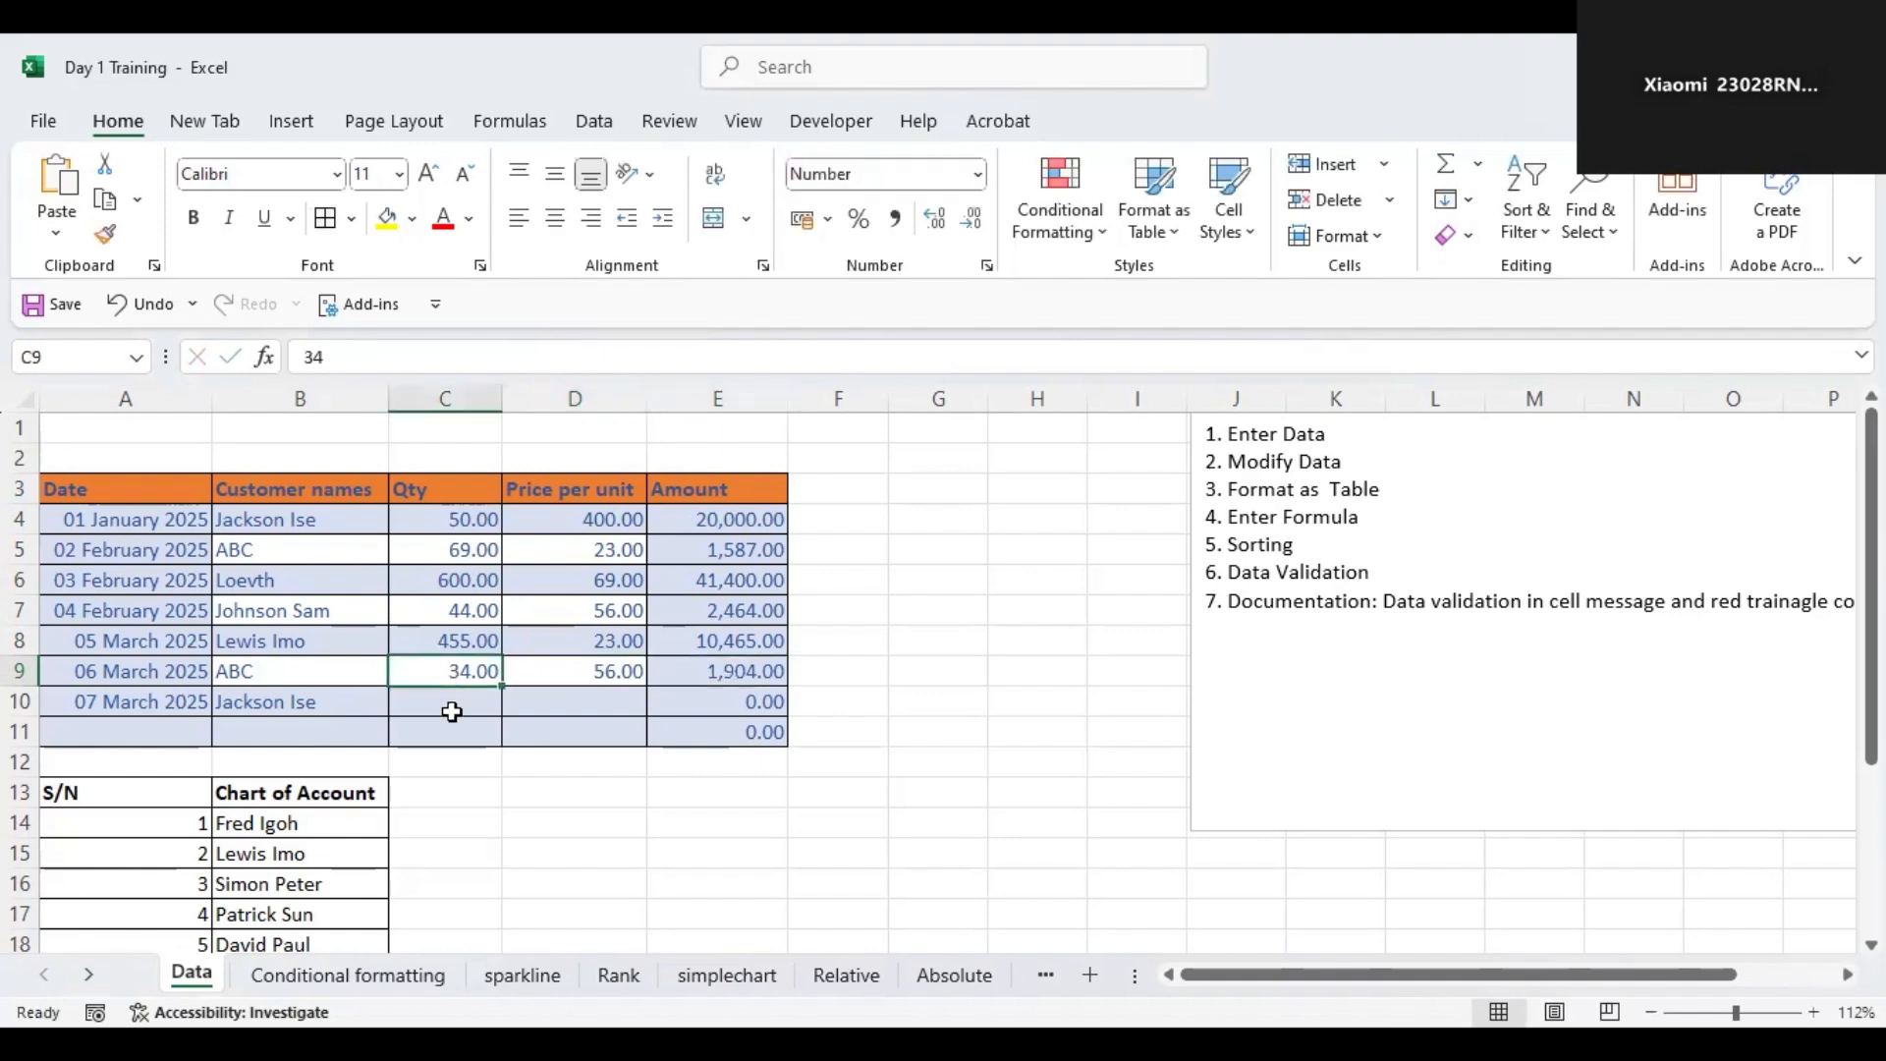
{"action": "type", "text": "35"}
{"action": "key", "text": "Tab"}
{"action": "type", "text": "56"}
{"action": "key", "text": "Tab"}
Inspect the Amount formula in the first data row of the table.
{"action": "left_click", "coordinate": [462, 725]}
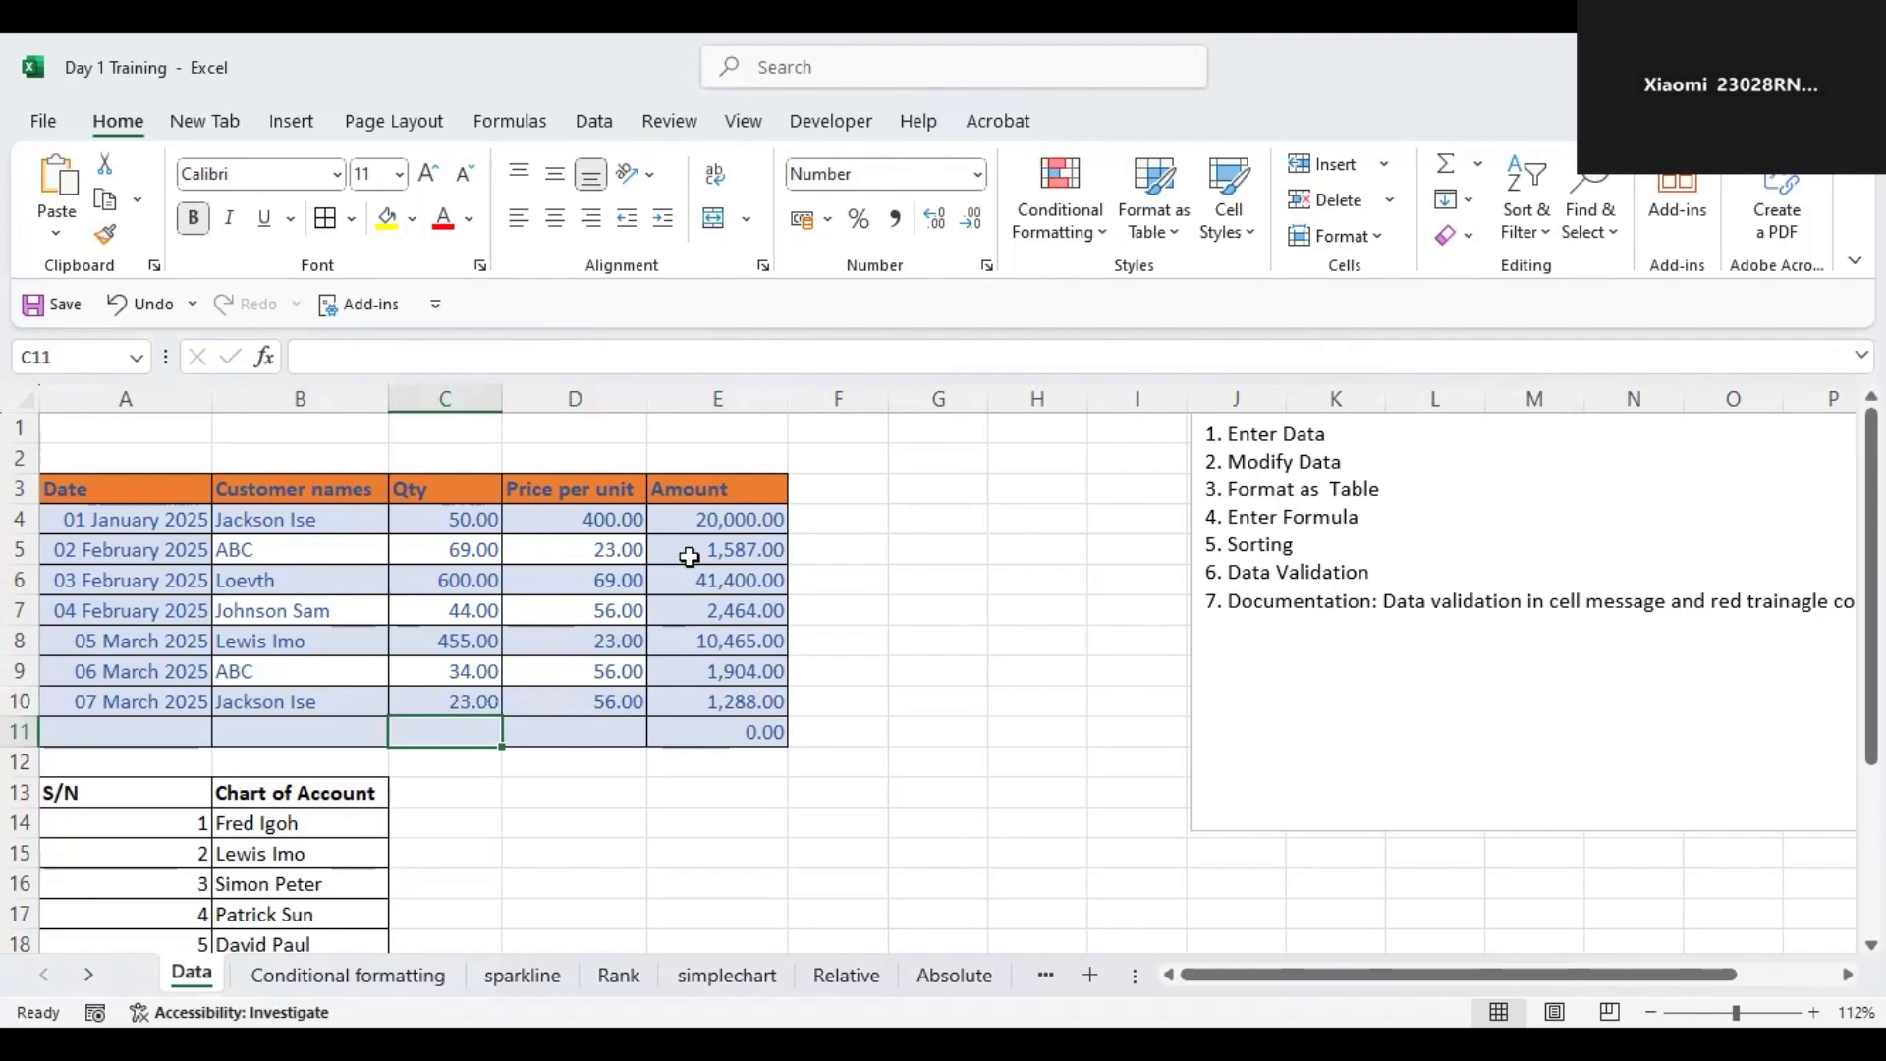
{"action": "left_click_drag", "start_coordinate": [80, 734], "coordinate": [735, 739]}
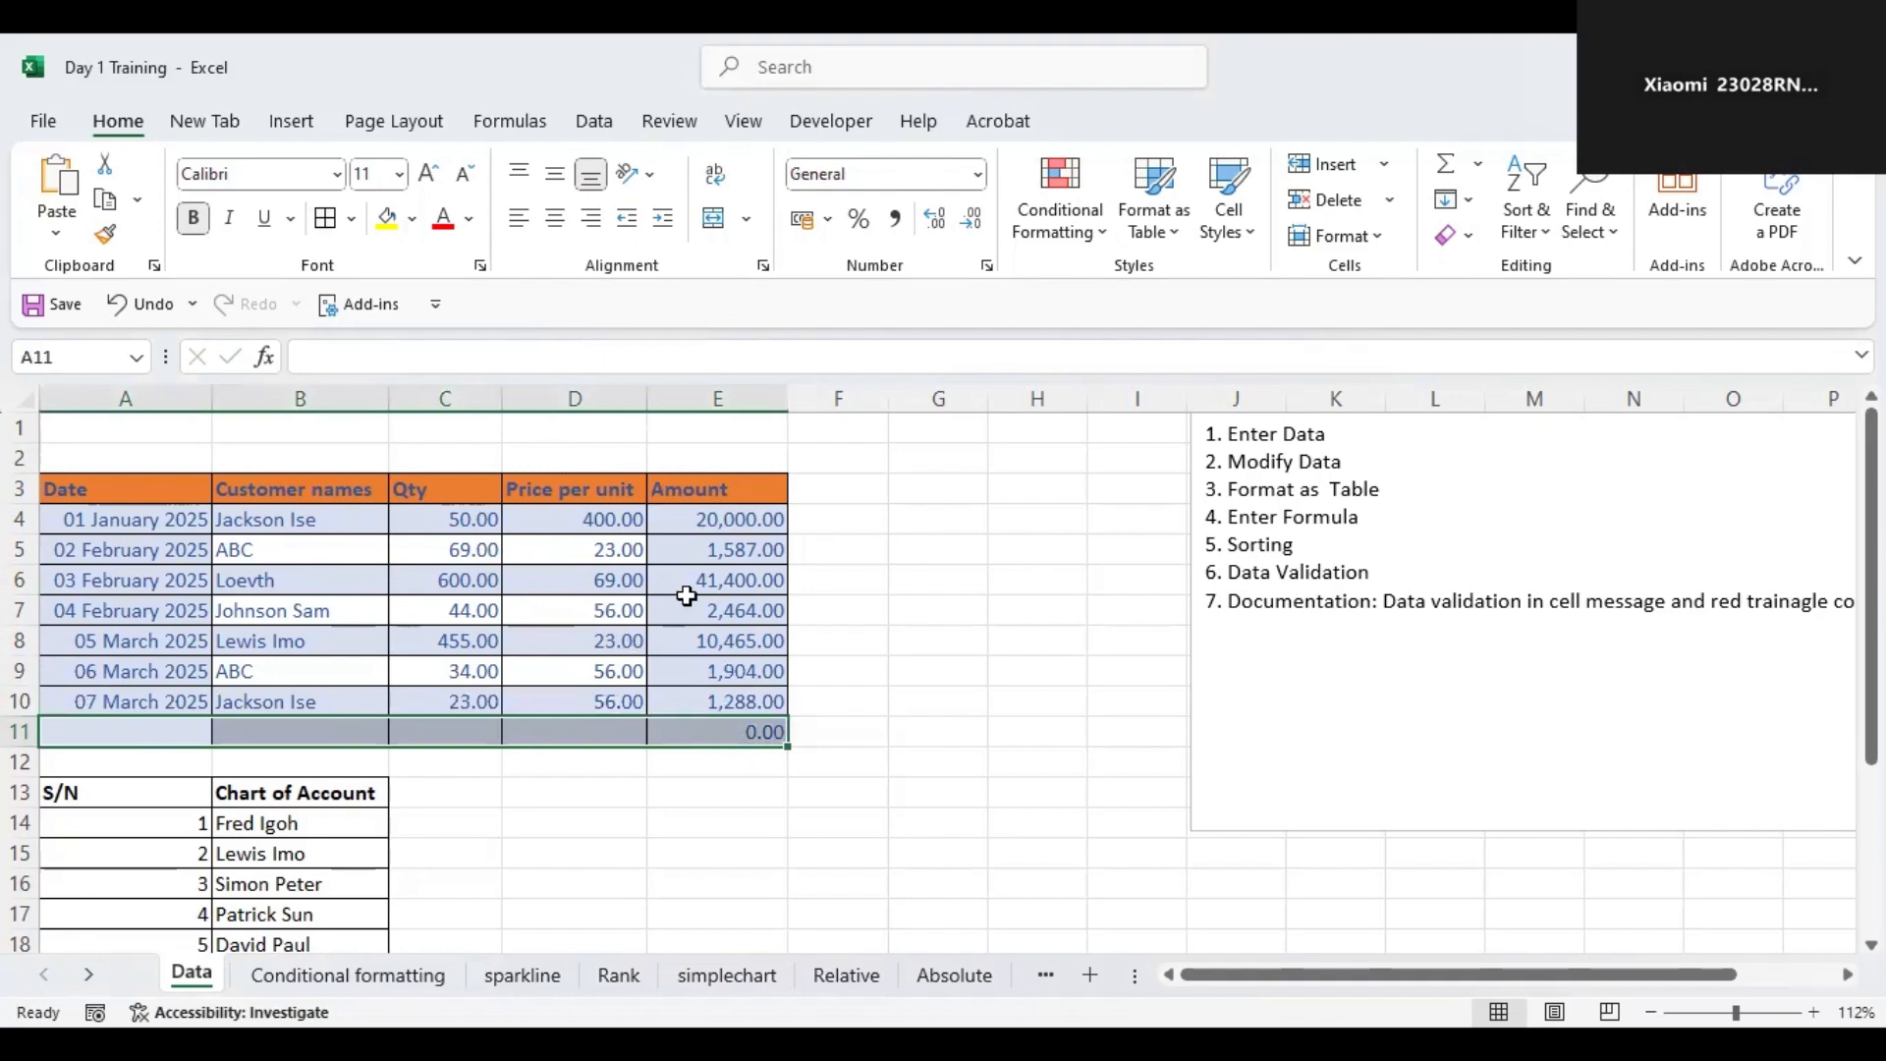
{"action": "left_click", "coordinate": [725, 506]}
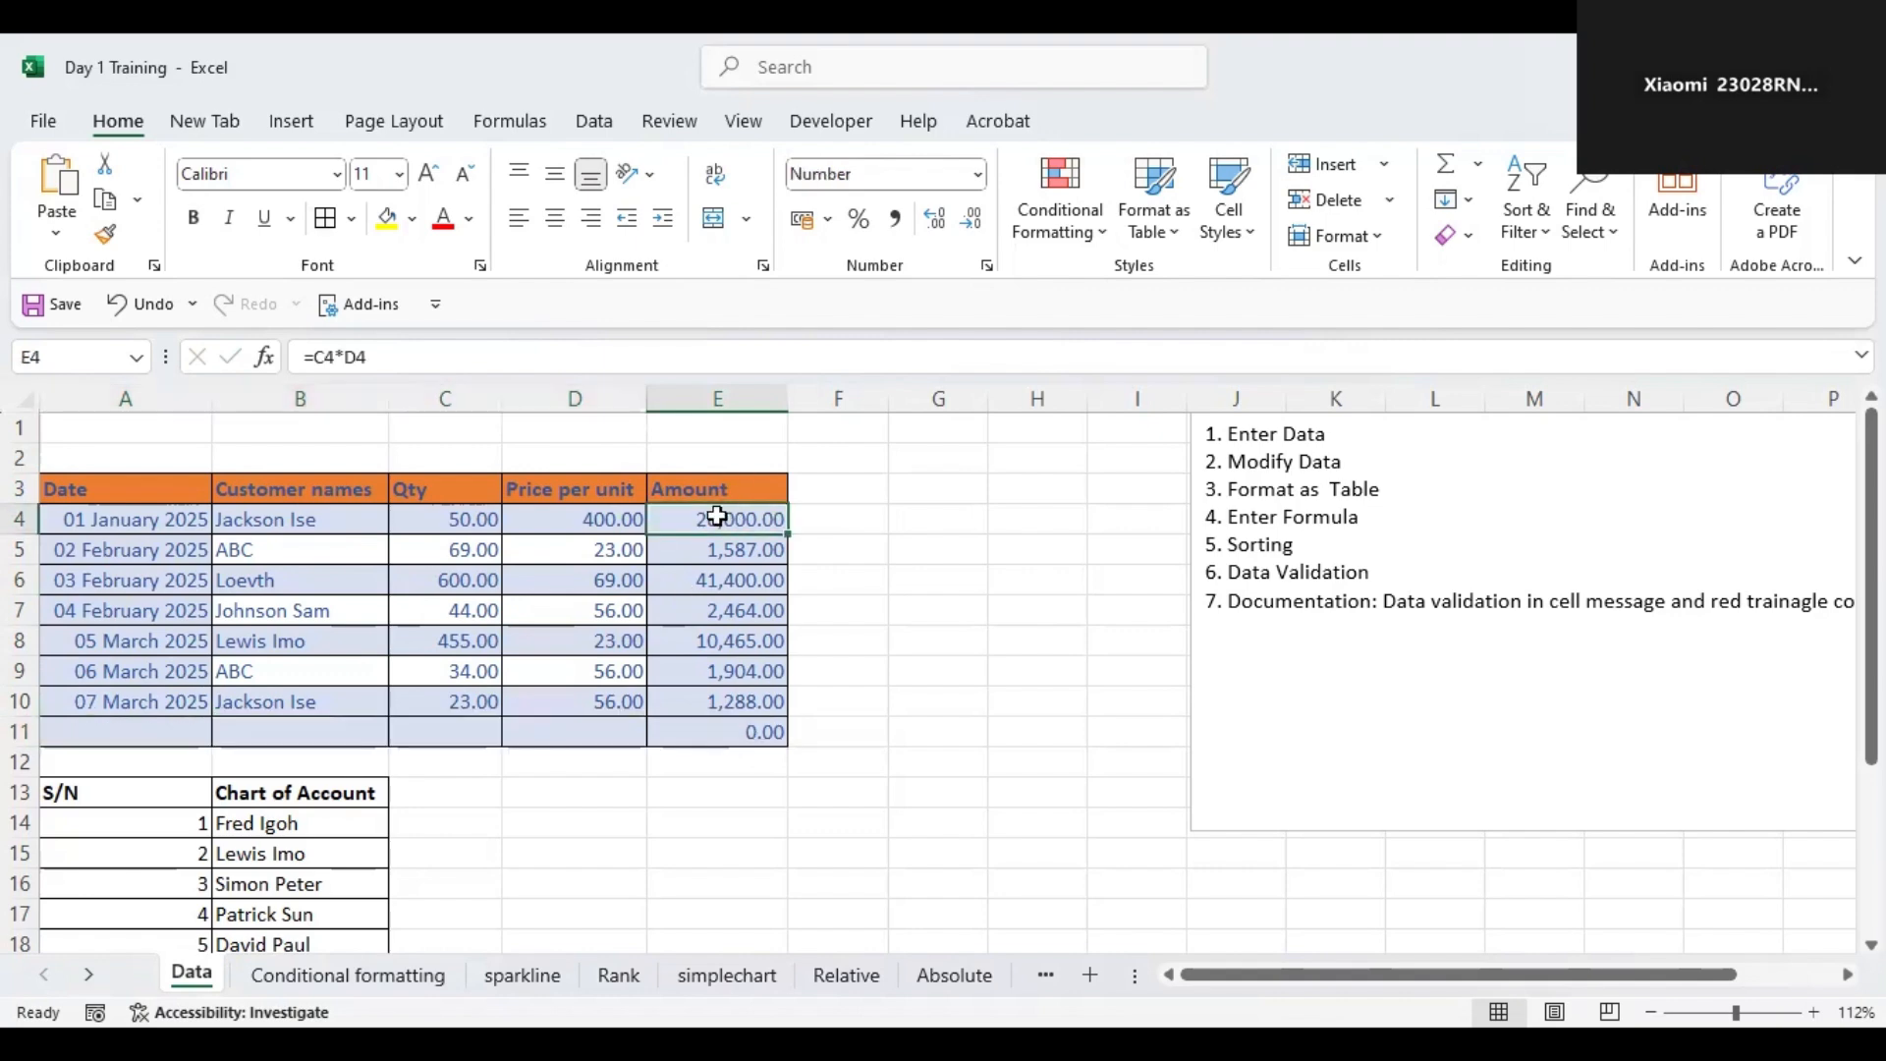
{"action": "double_click", "coordinate": [725, 506]}
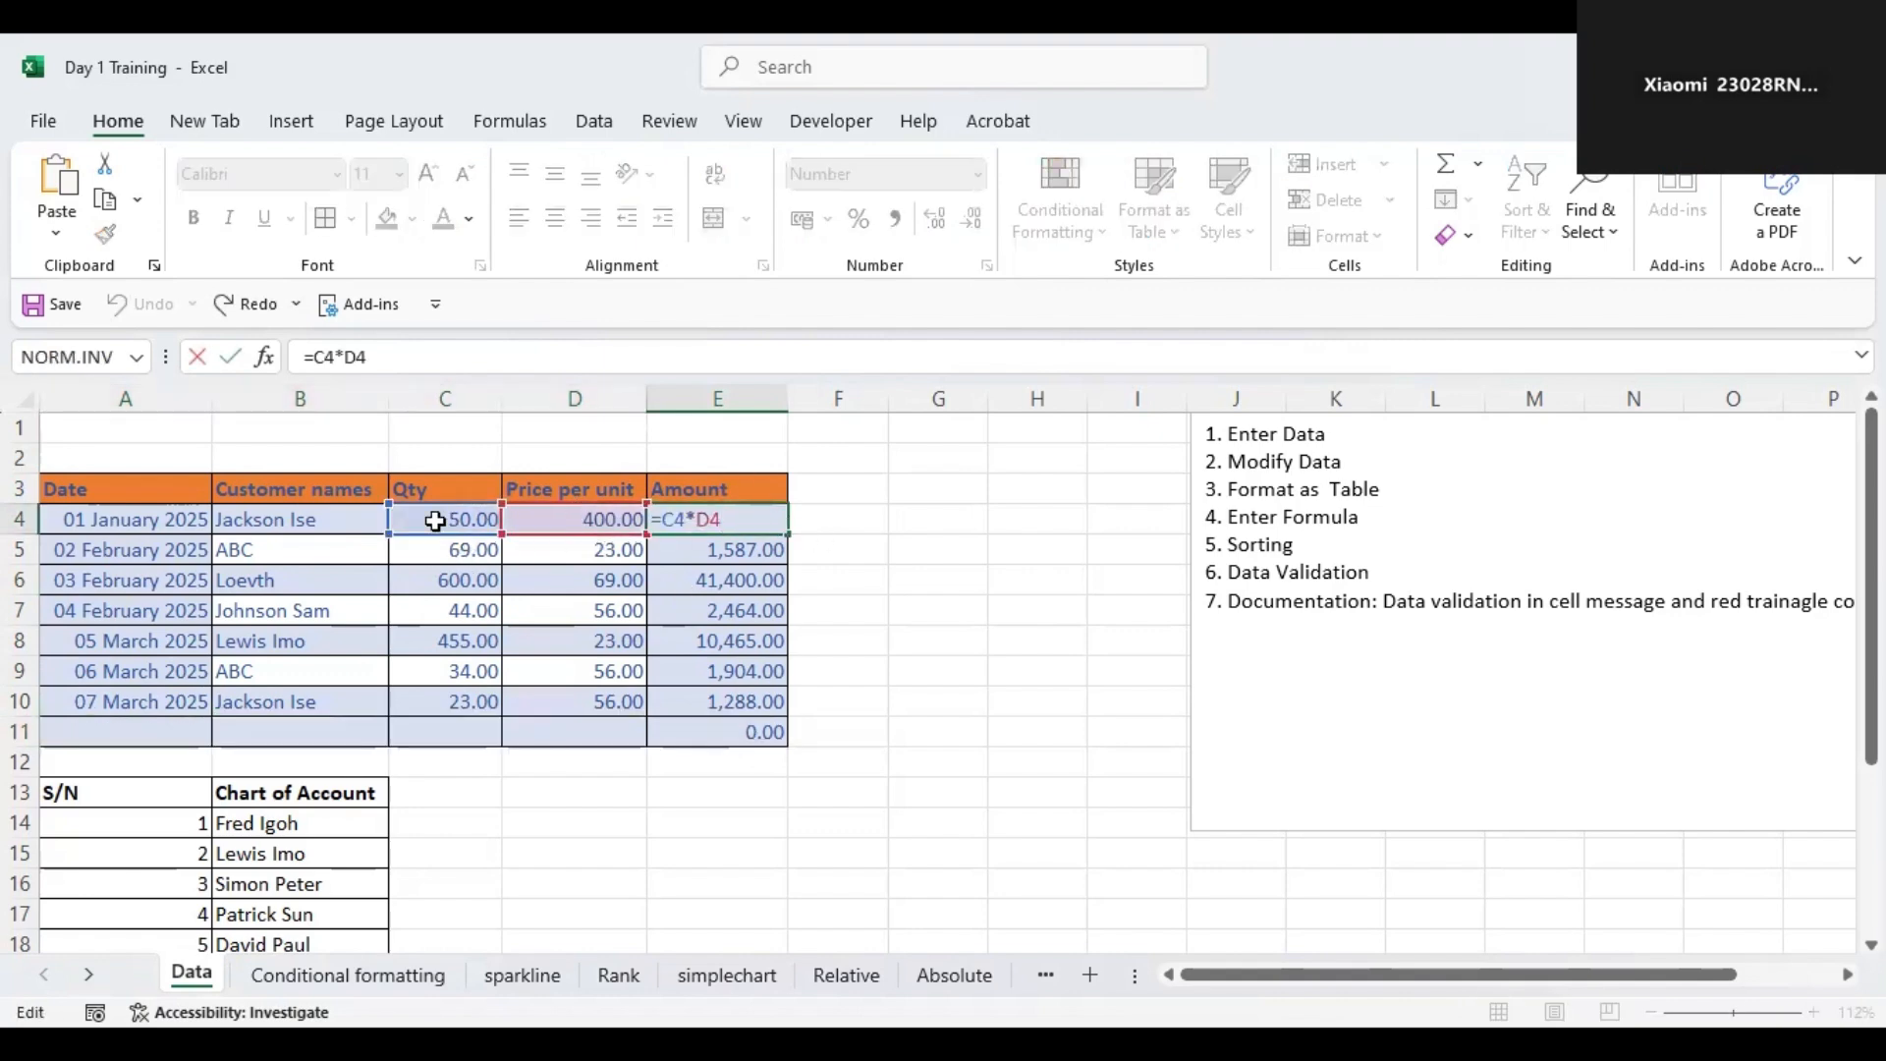
{"action": "key", "text": "Return"}
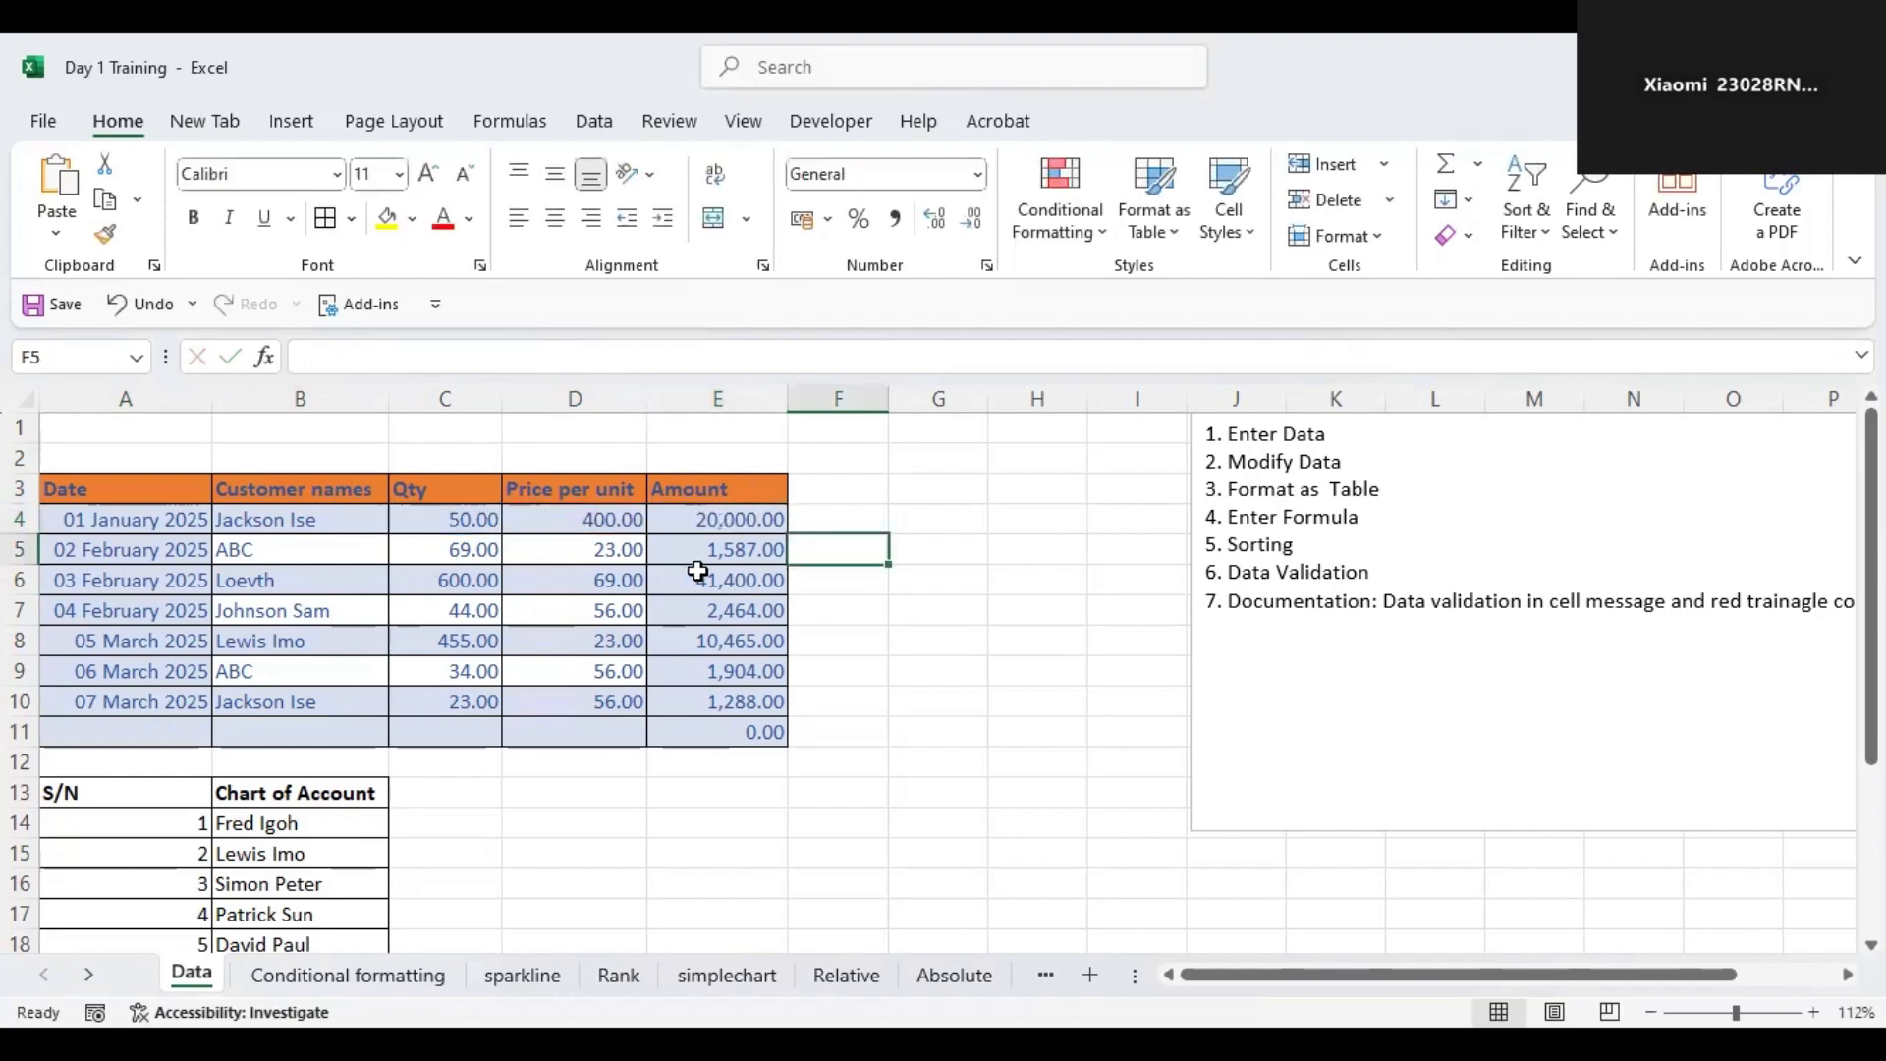
Set the Loevth row's quantity to 400.
{"action": "left_click", "coordinate": [489, 580]}
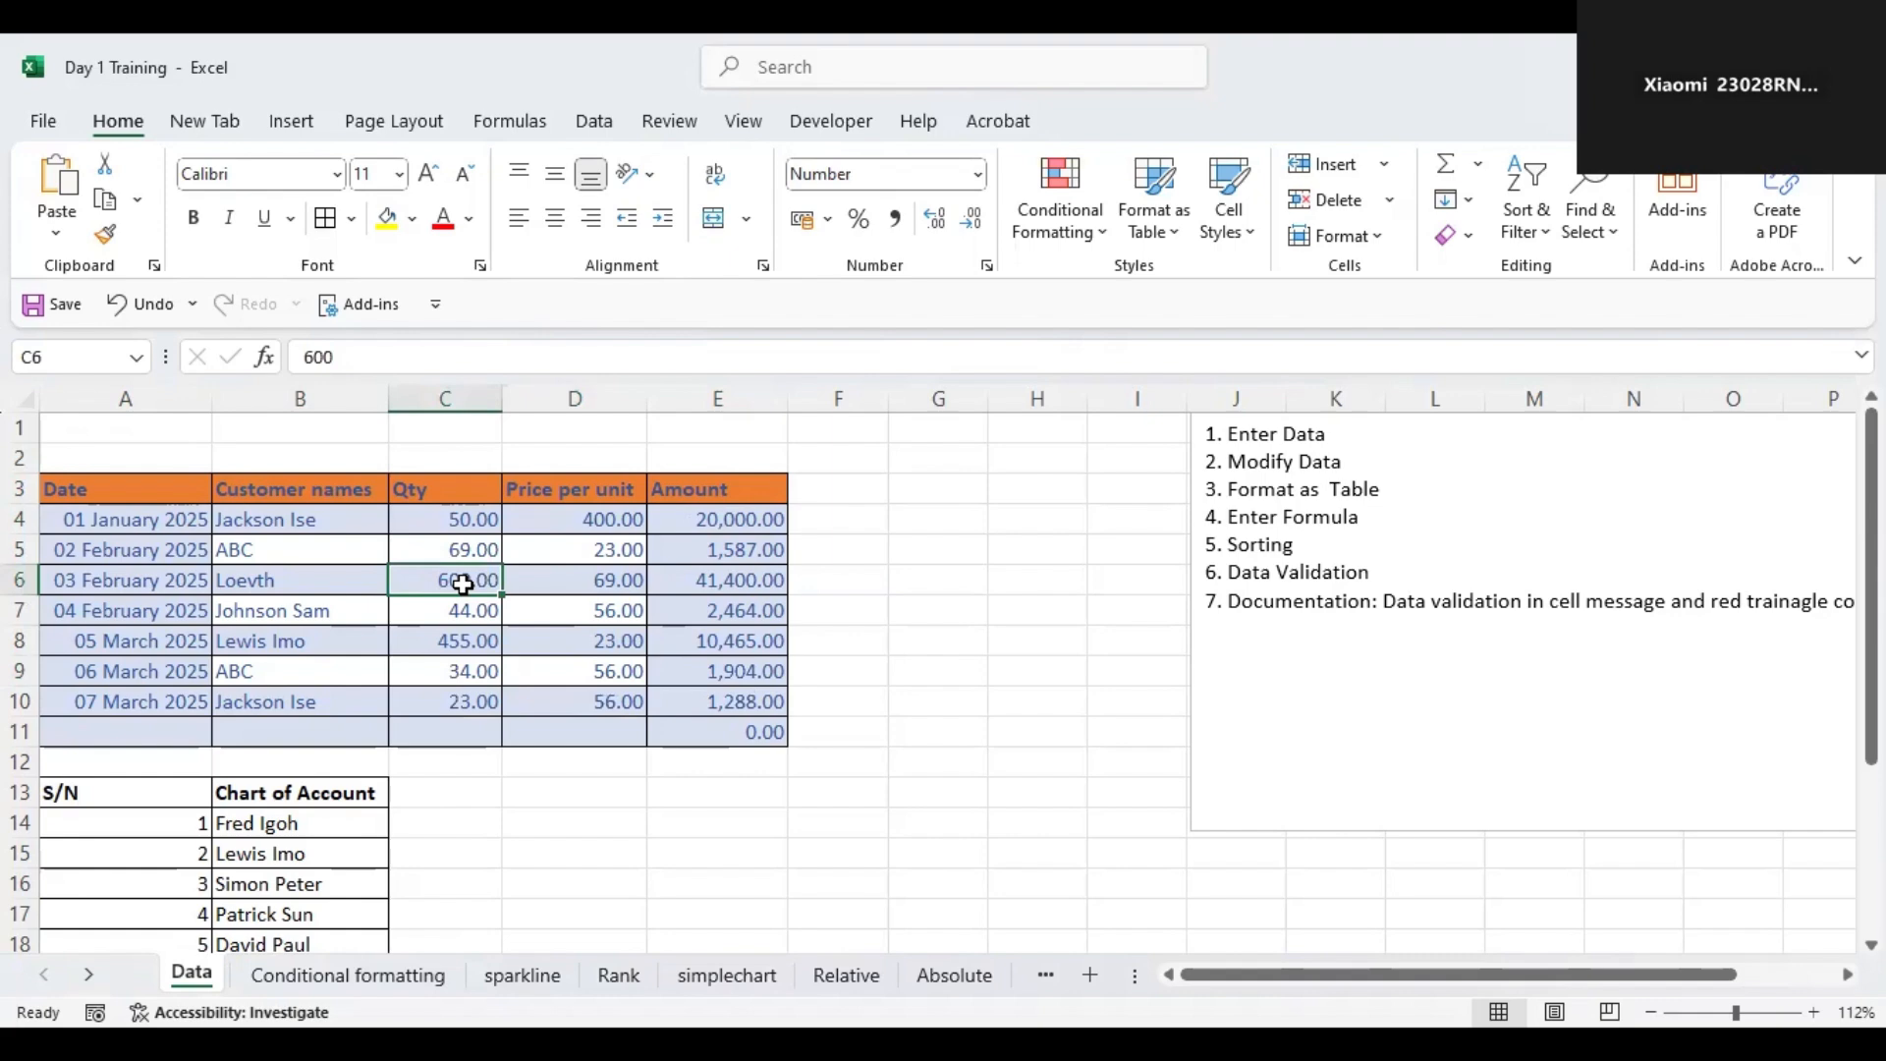
{"action": "type", "text": "4"}
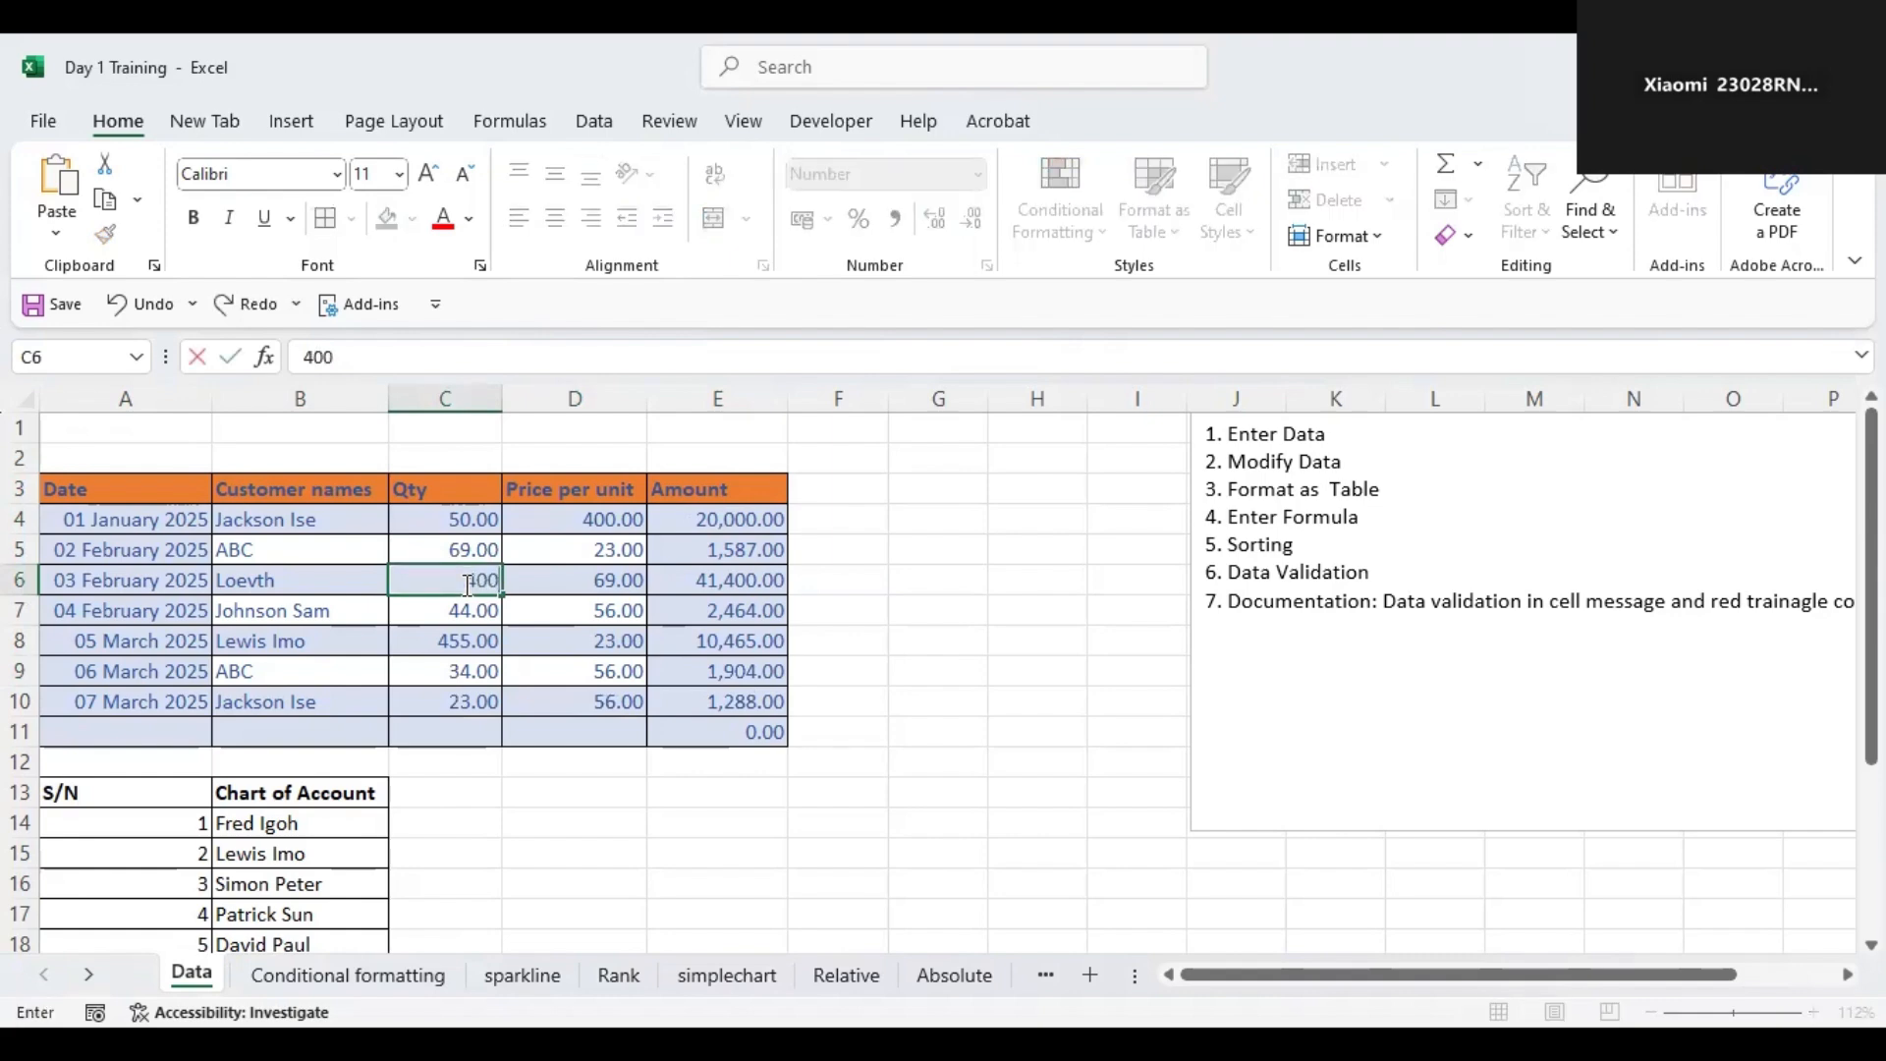
{"action": "key", "text": "Tab"}
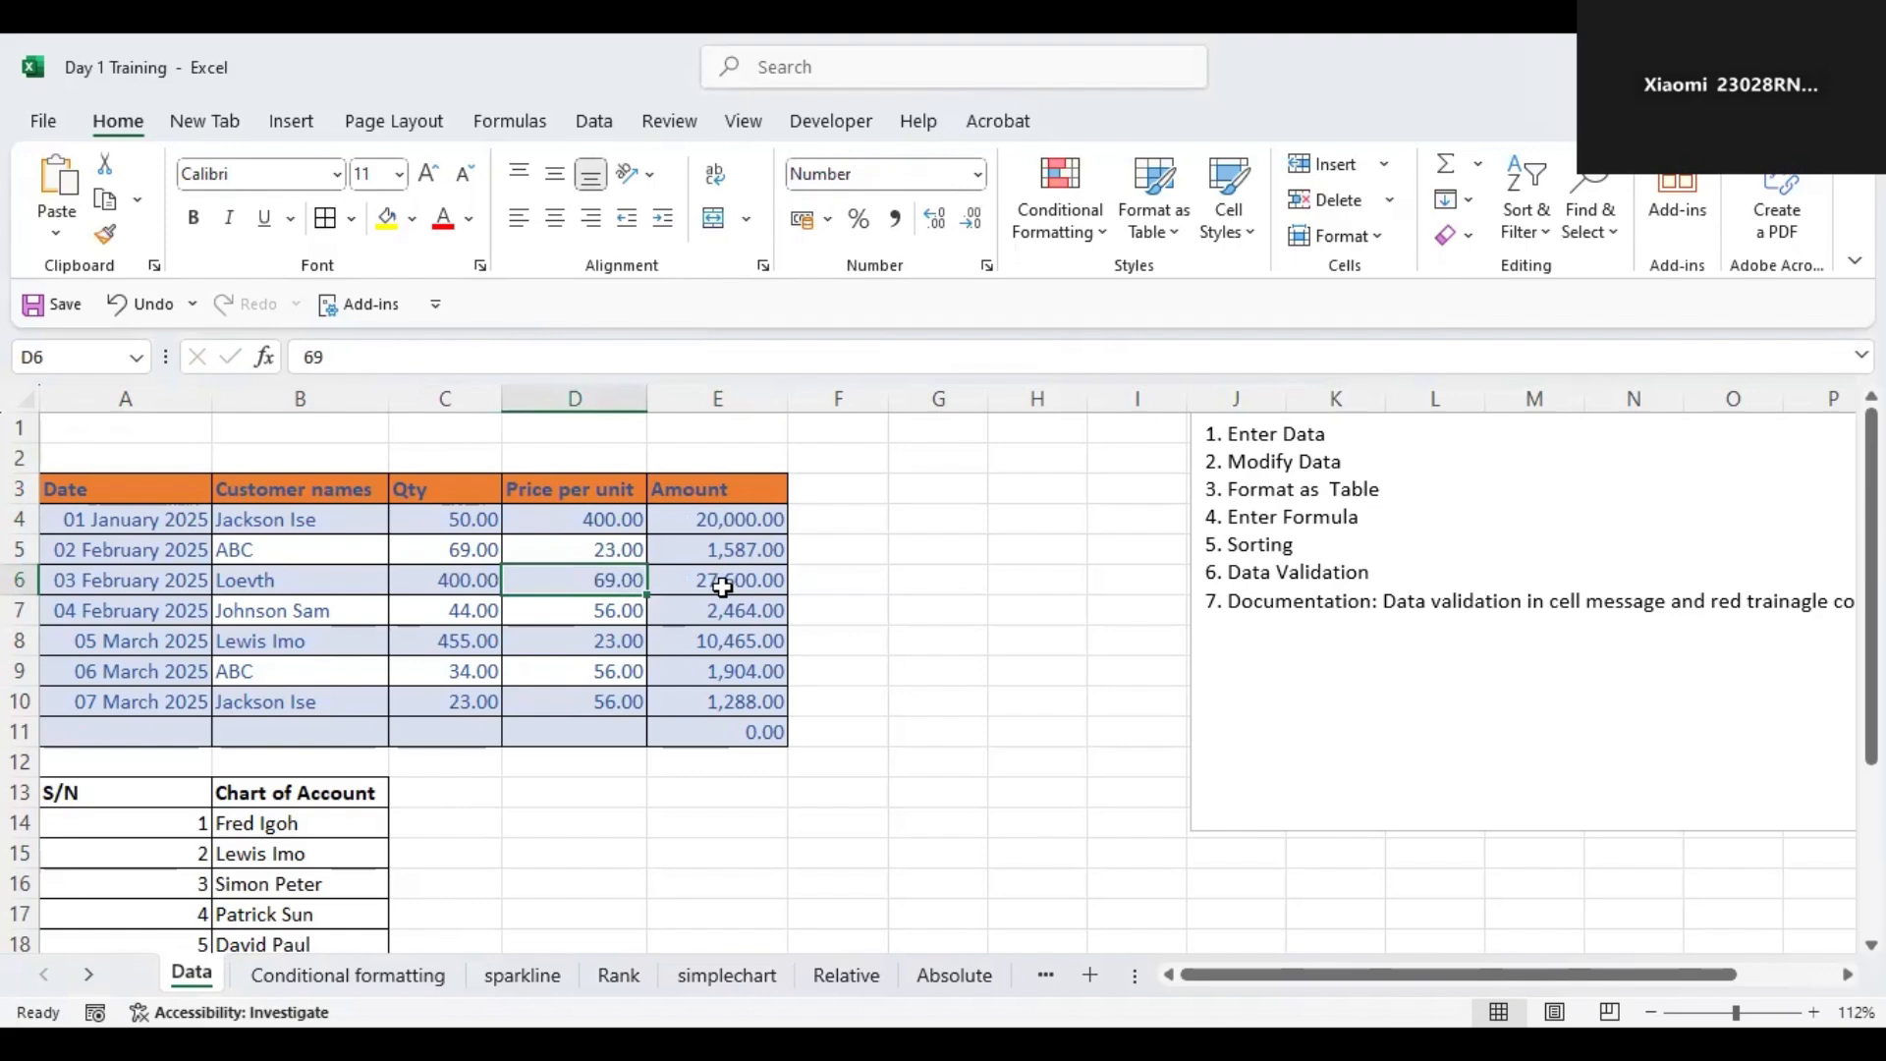
Set the 06 March ABC row's quantity to 590.
{"action": "left_click", "coordinate": [471, 670]}
{"action": "type", "text": "590"}
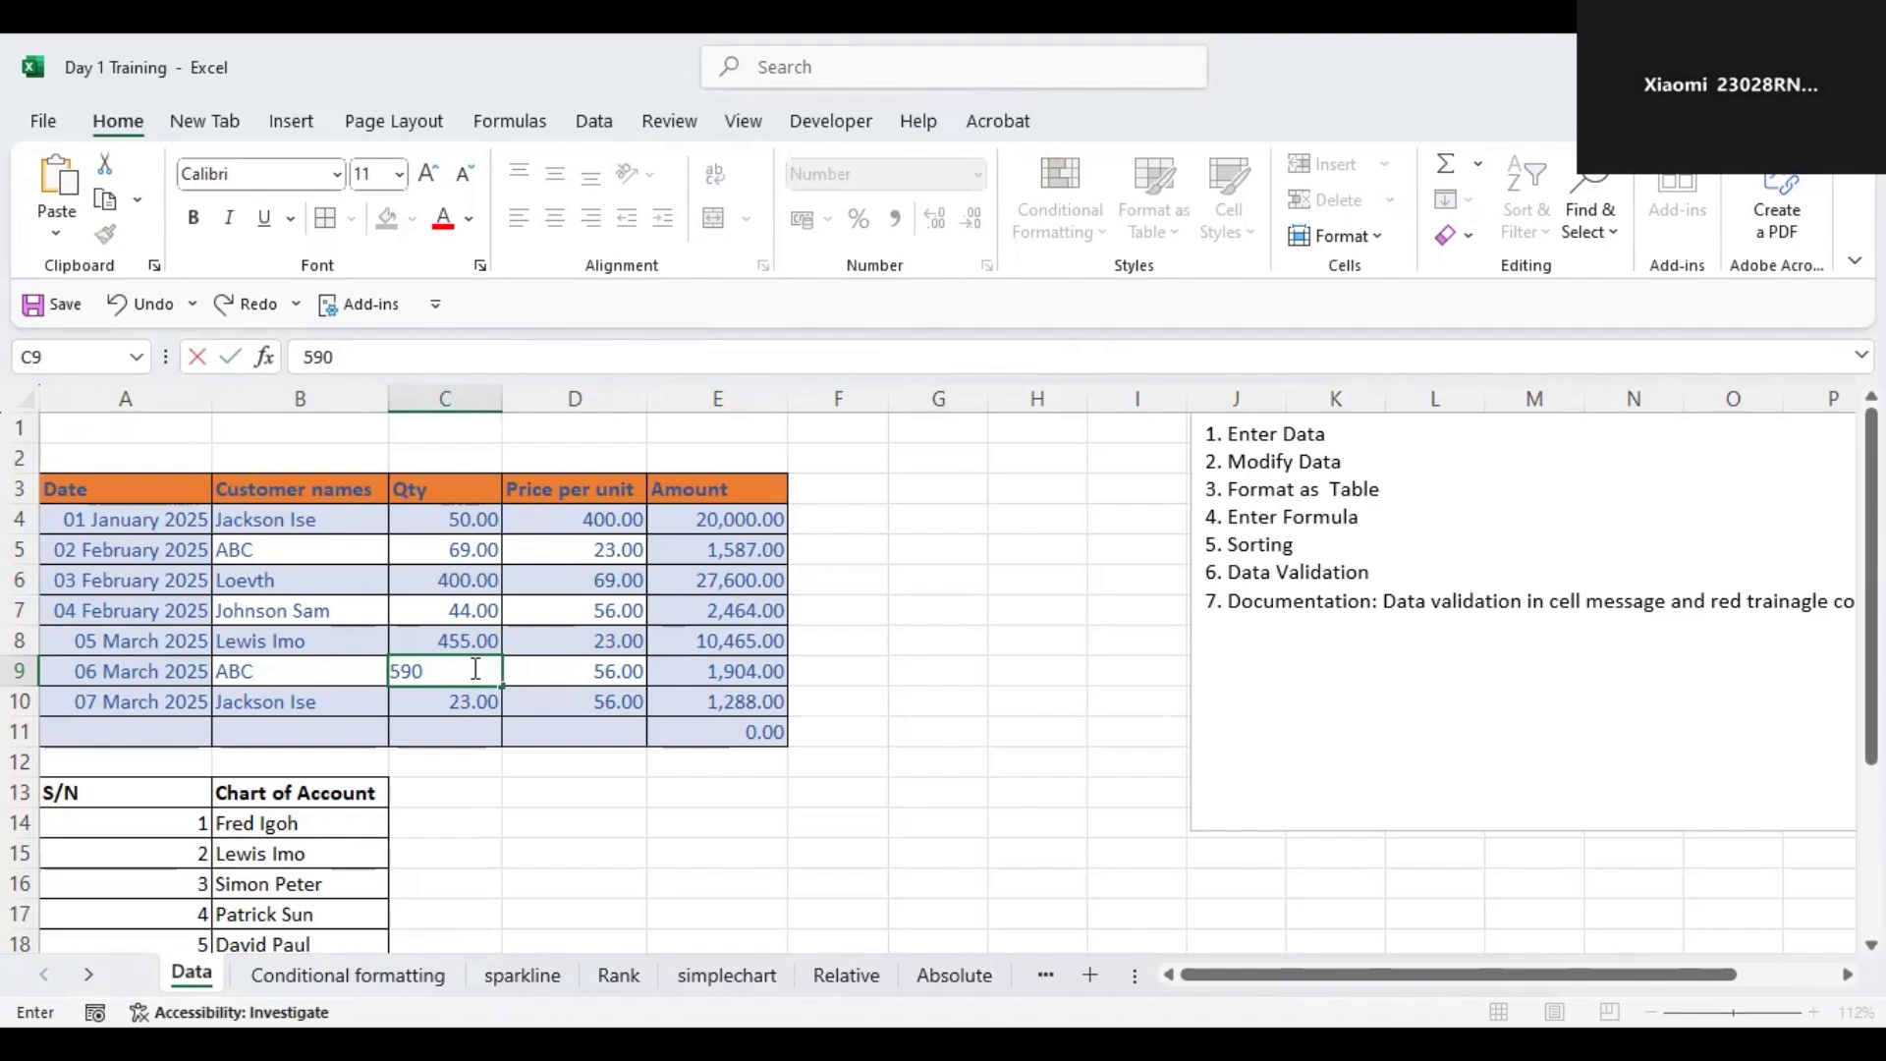
{"action": "key", "text": "Tab"}
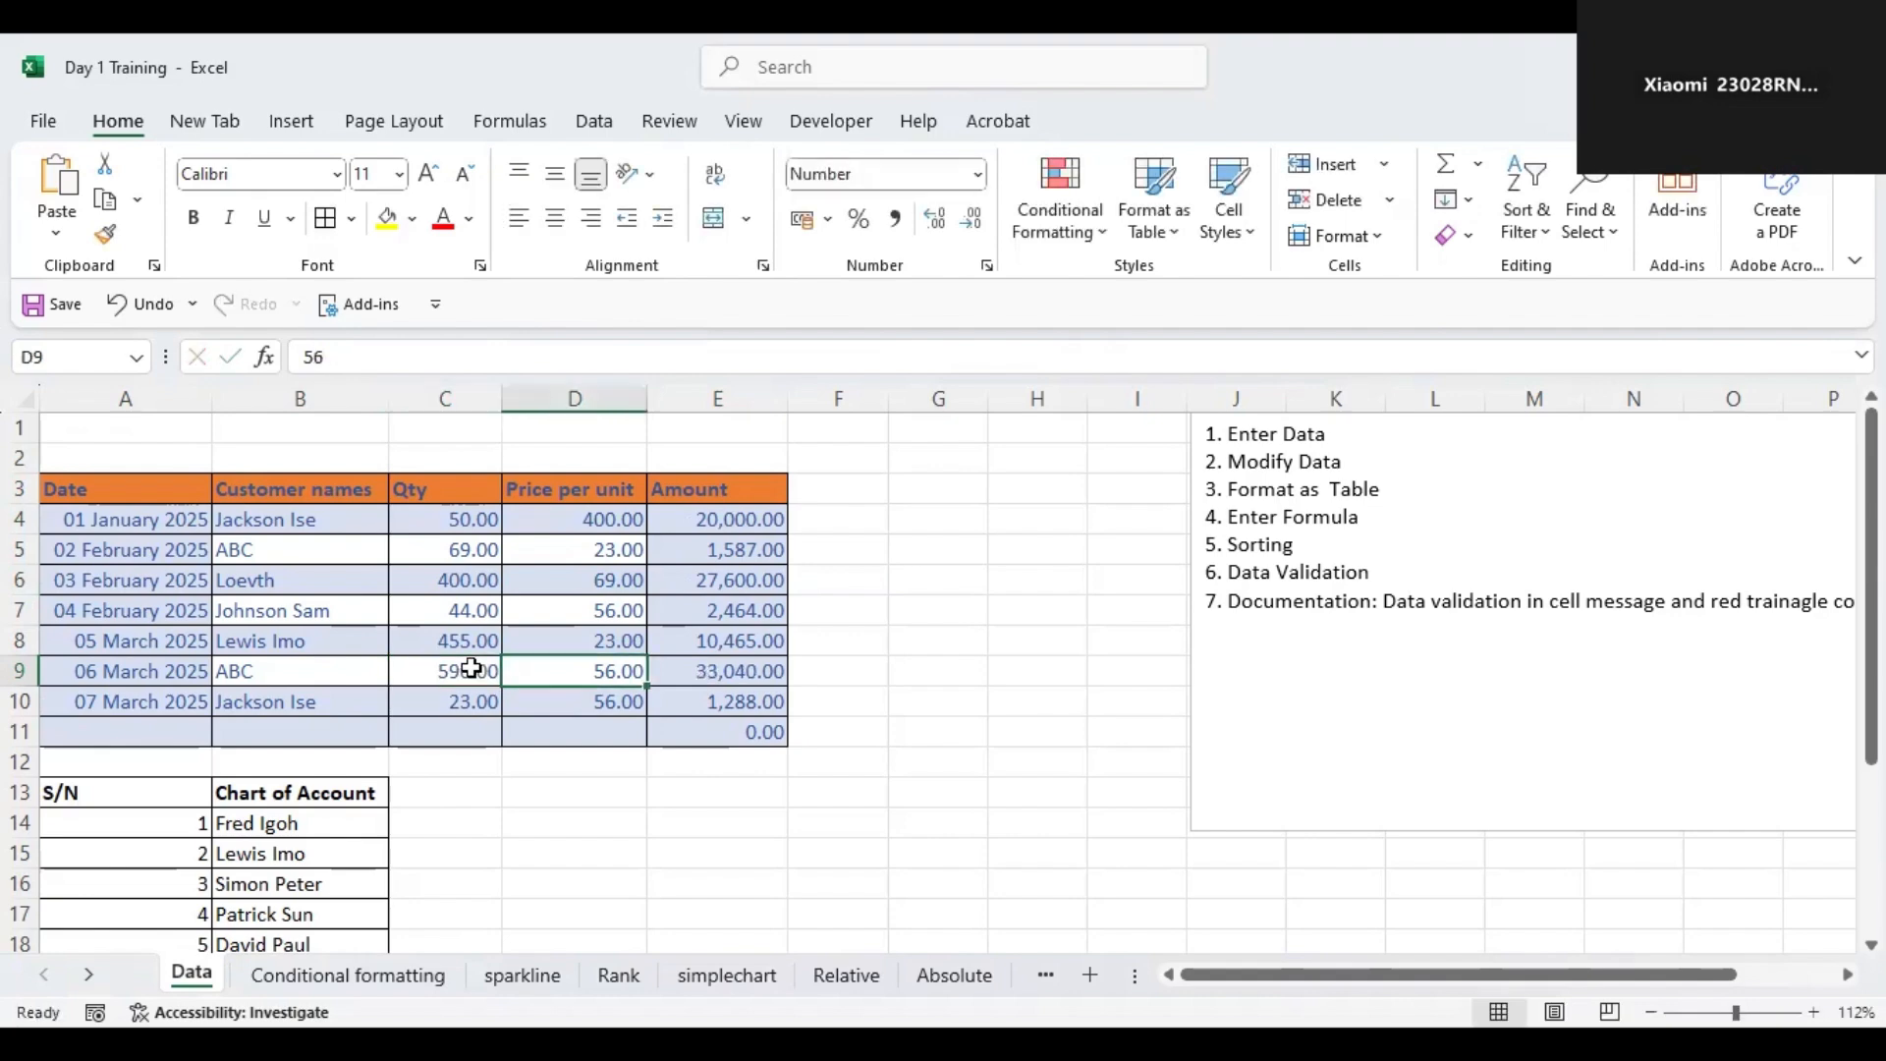
Enter 590 as the 02 February ABC row's quantity.
{"action": "key", "text": "Up"}
{"action": "key", "text": "Up"}
{"action": "key", "text": "Up"}
{"action": "key", "text": "Up"}
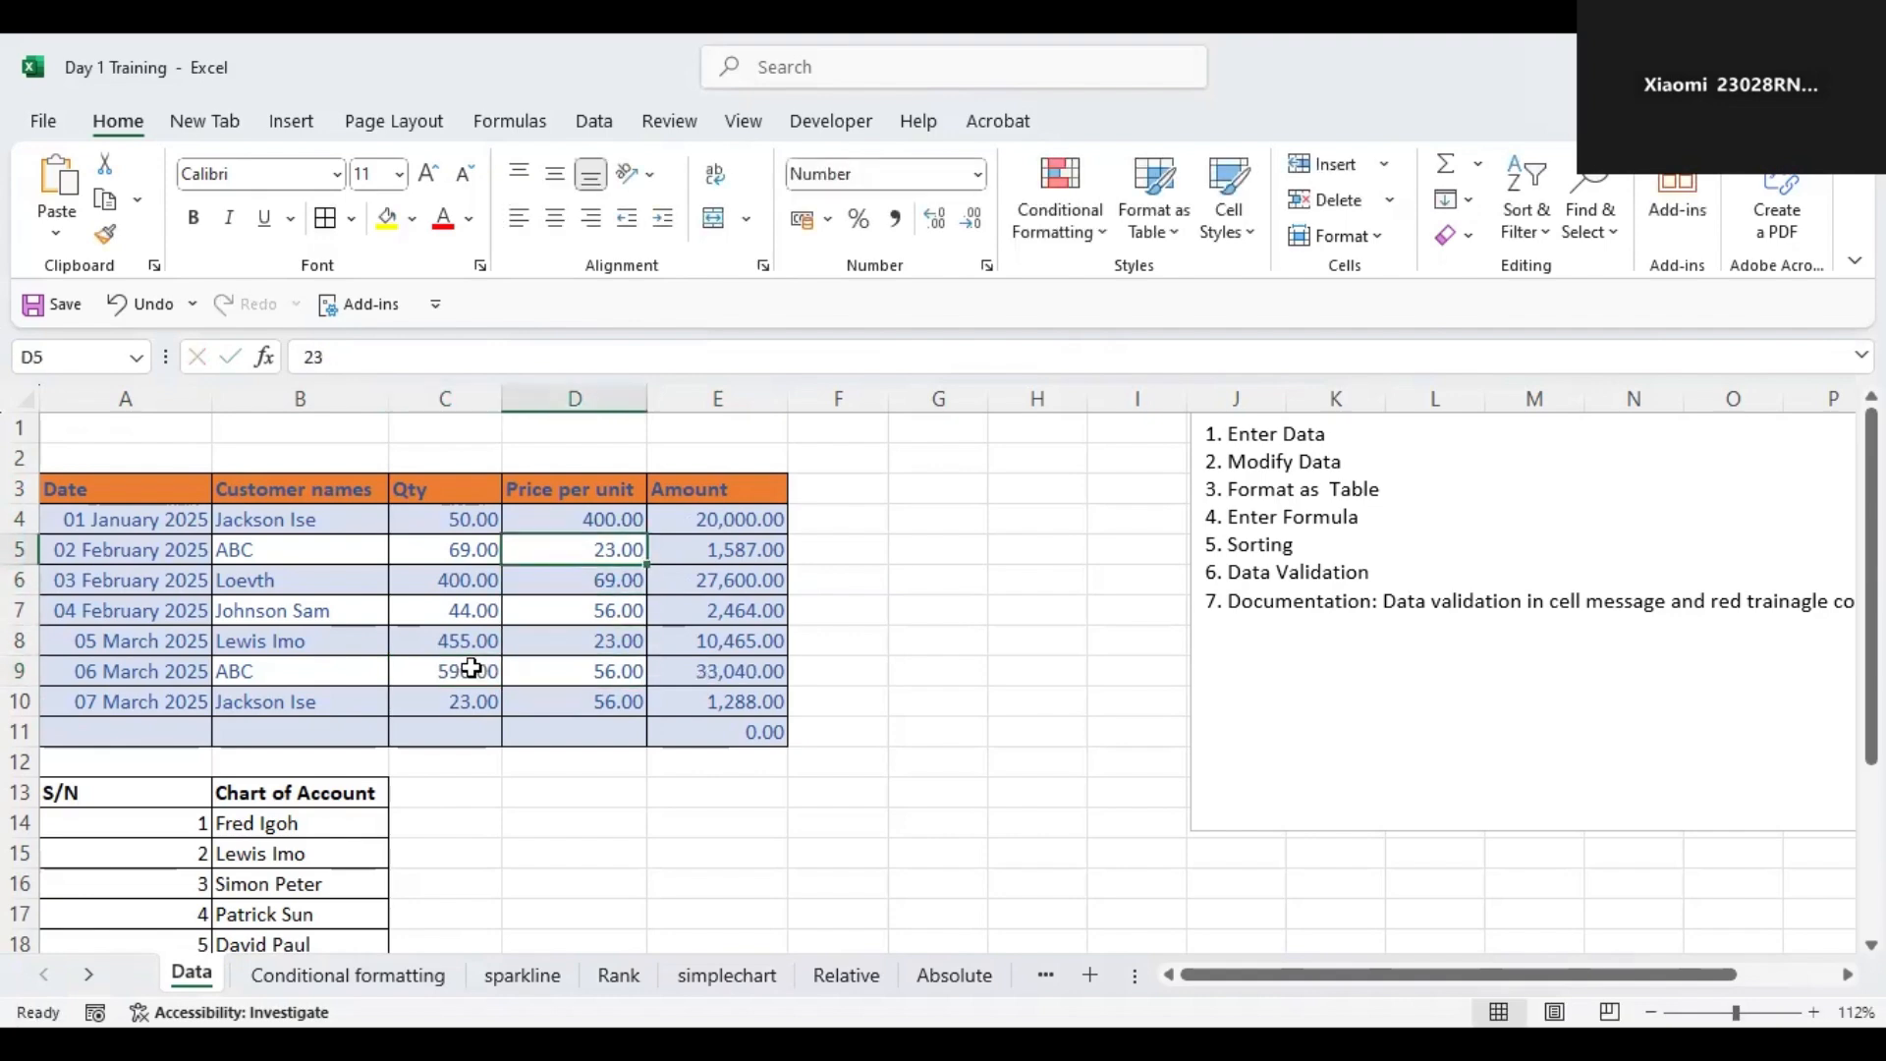
{"action": "key", "text": "Left"}
{"action": "type", "text": "590"}
{"action": "key", "text": "ctrl+Return"}
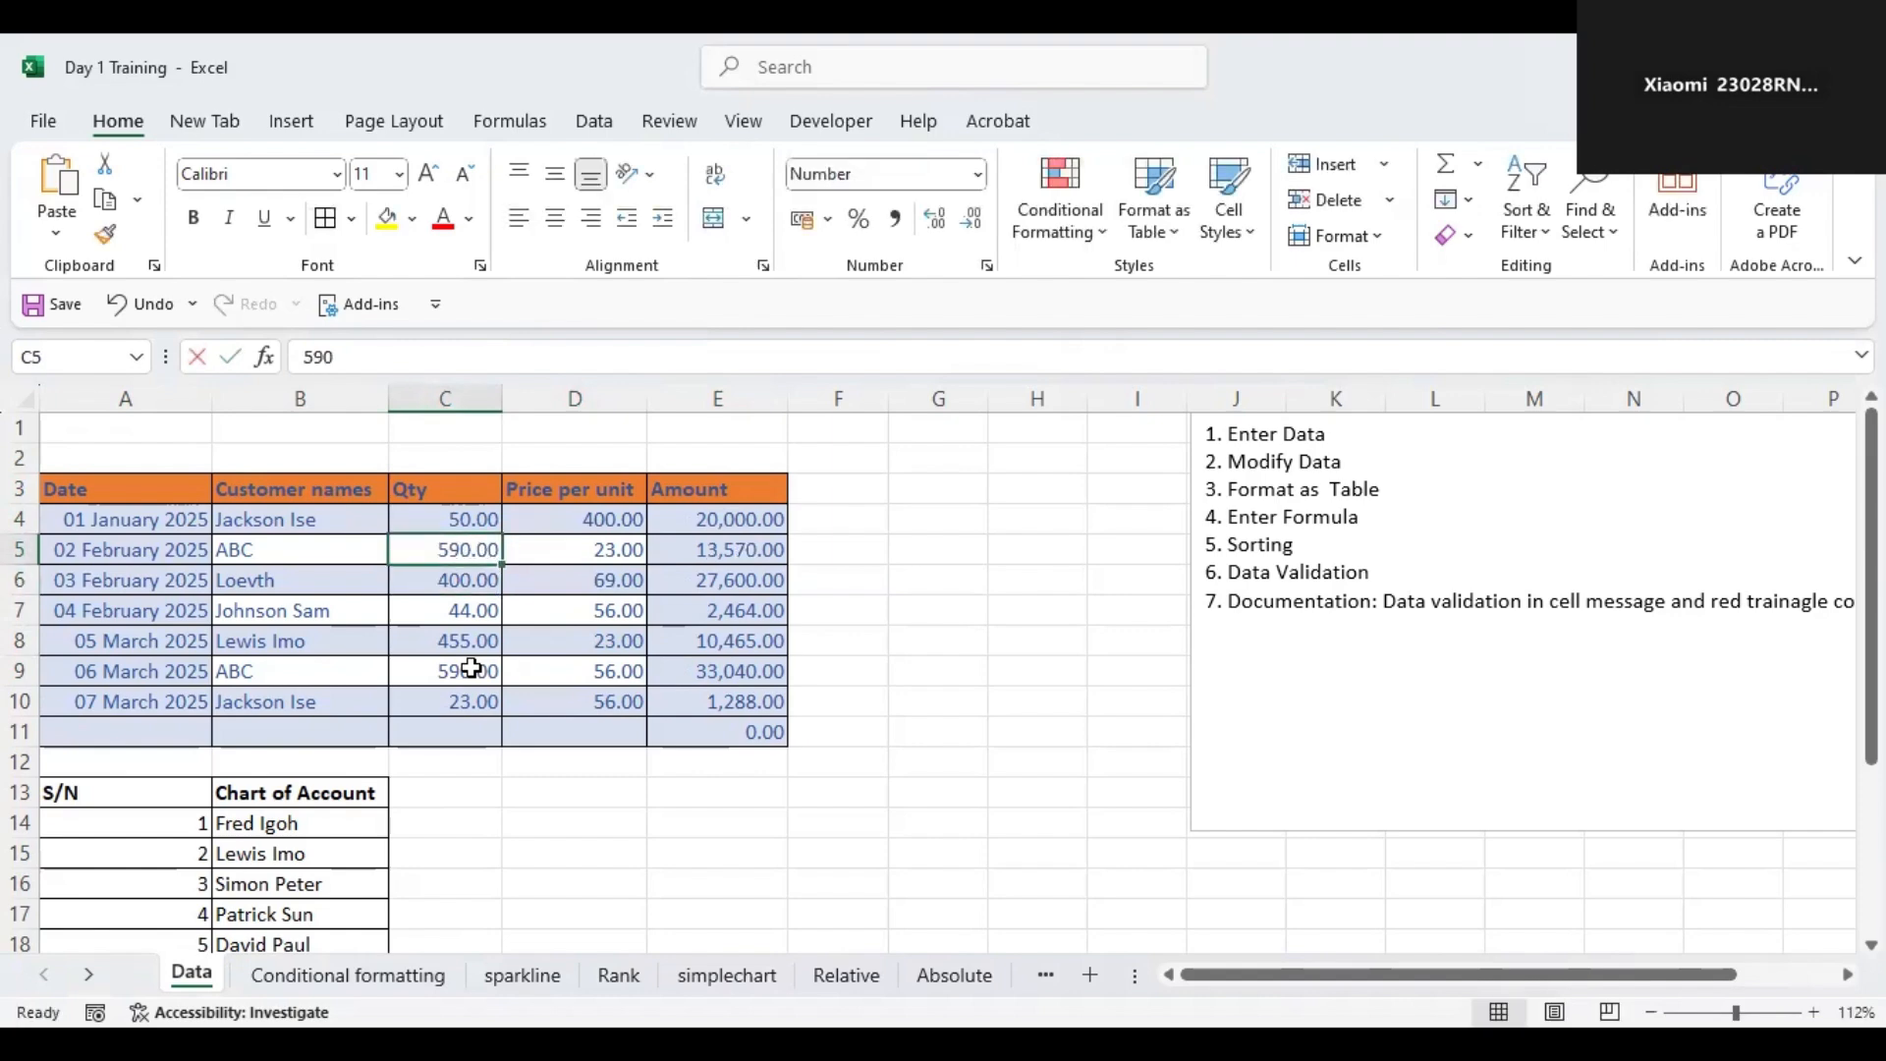
Set the 02 February ABC row's quantity to 120.
{"action": "type", "text": "120"}
{"action": "key", "text": "Return"}
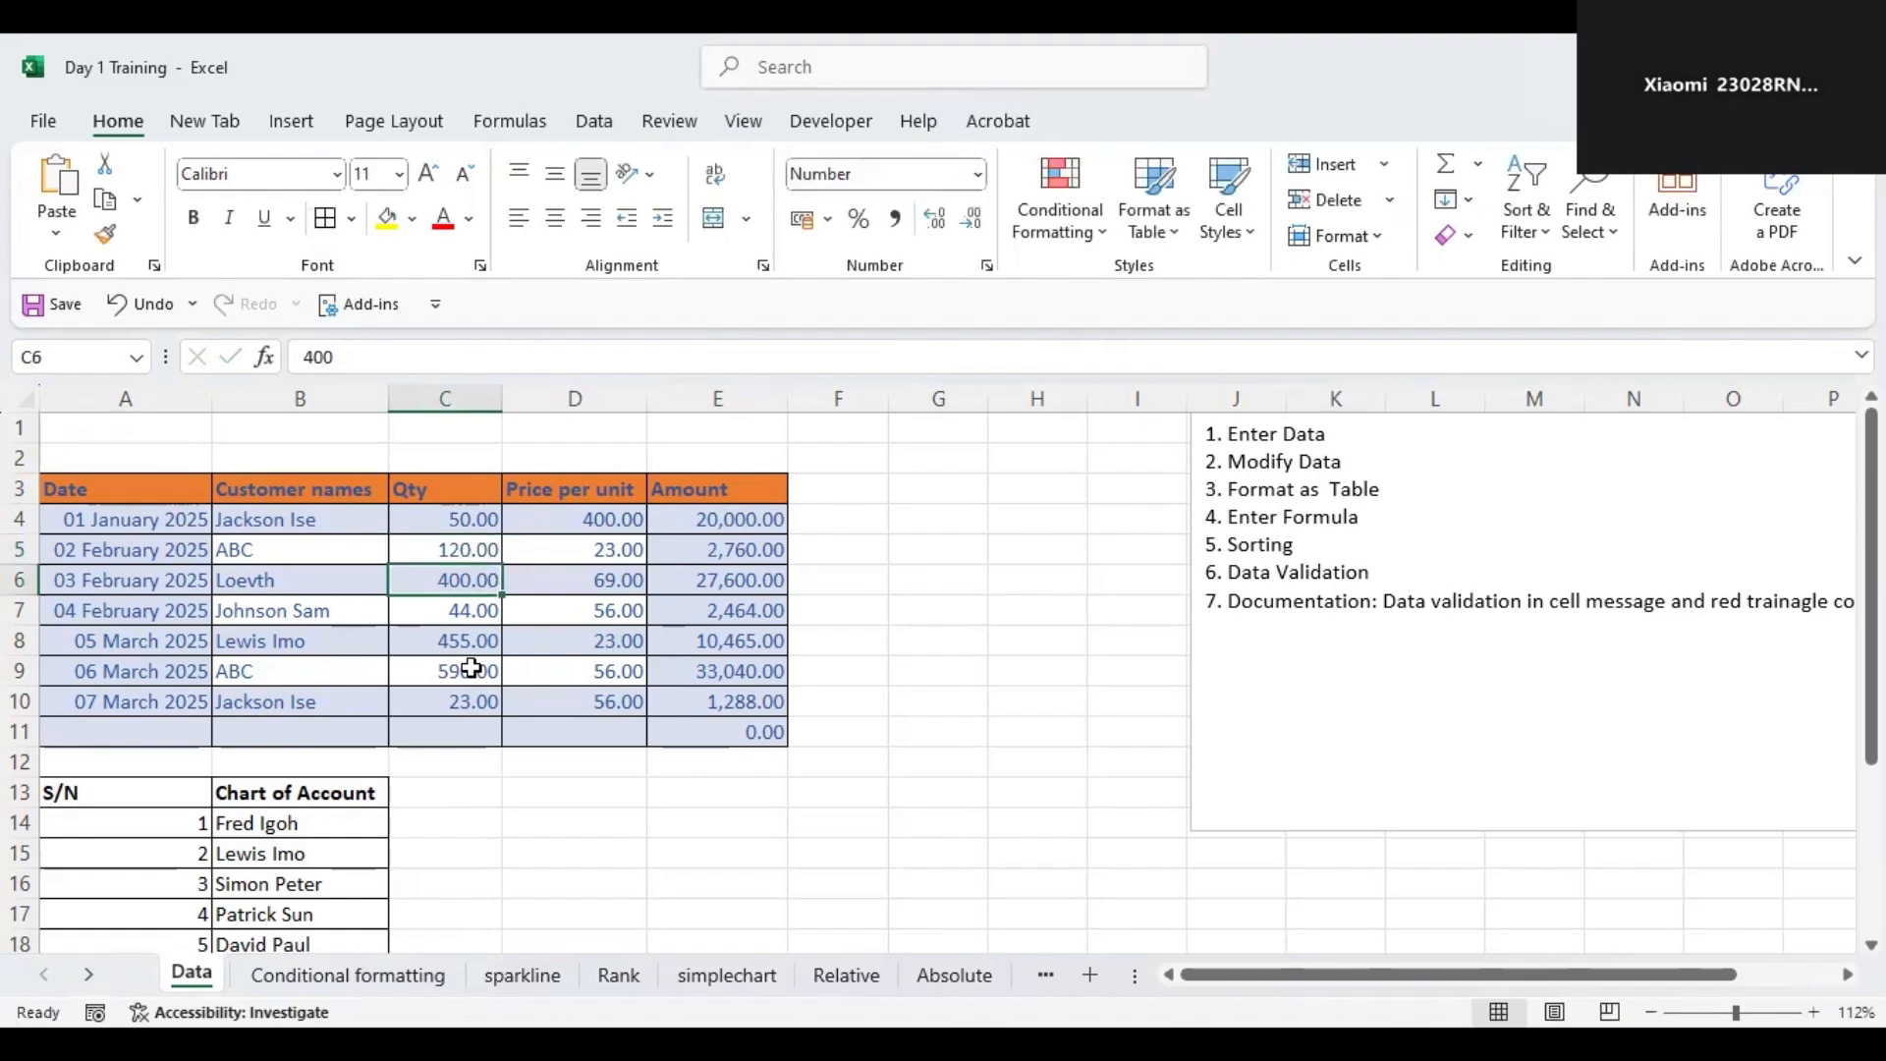
{"action": "key", "text": "Return"}
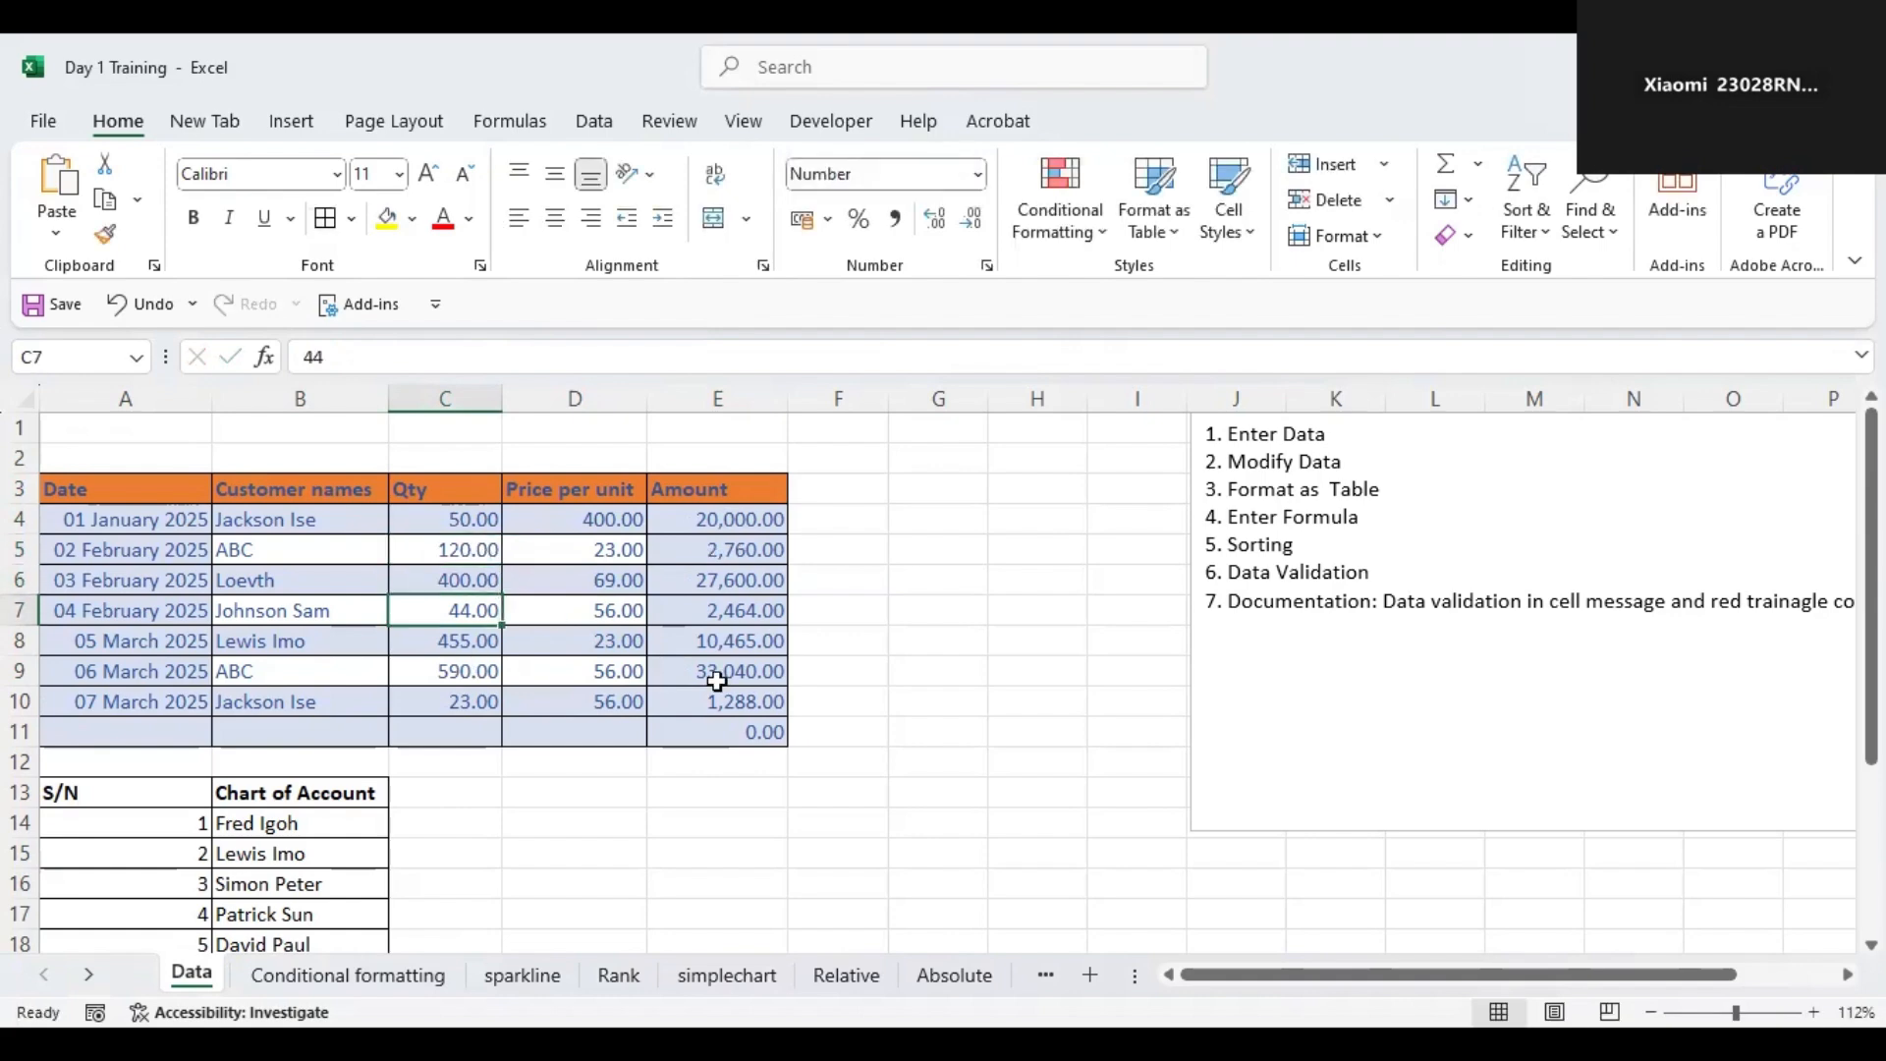
{"action": "left_click", "coordinate": [744, 695]}
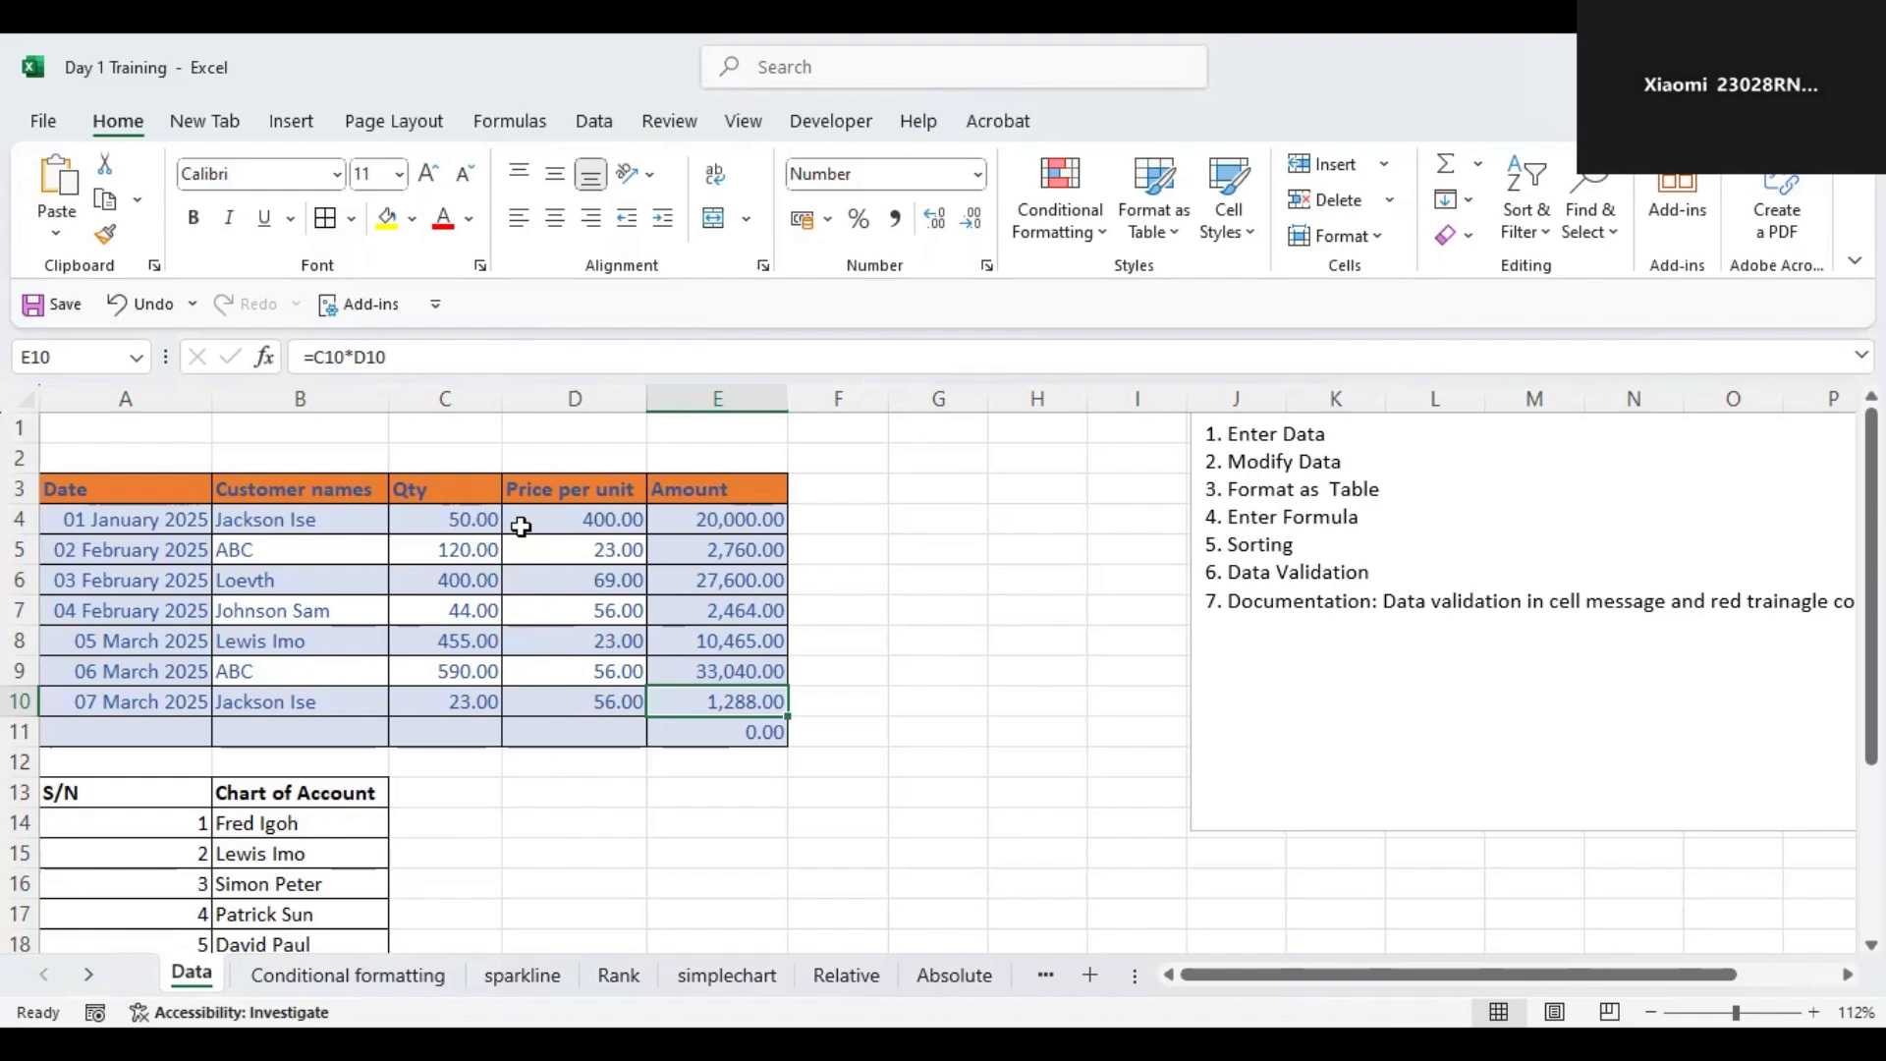
{"action": "left_click_drag", "start_coordinate": [57, 489], "coordinate": [589, 521]}
{"action": "left_click_drag", "start_coordinate": [714, 637], "coordinate": [717, 732]}
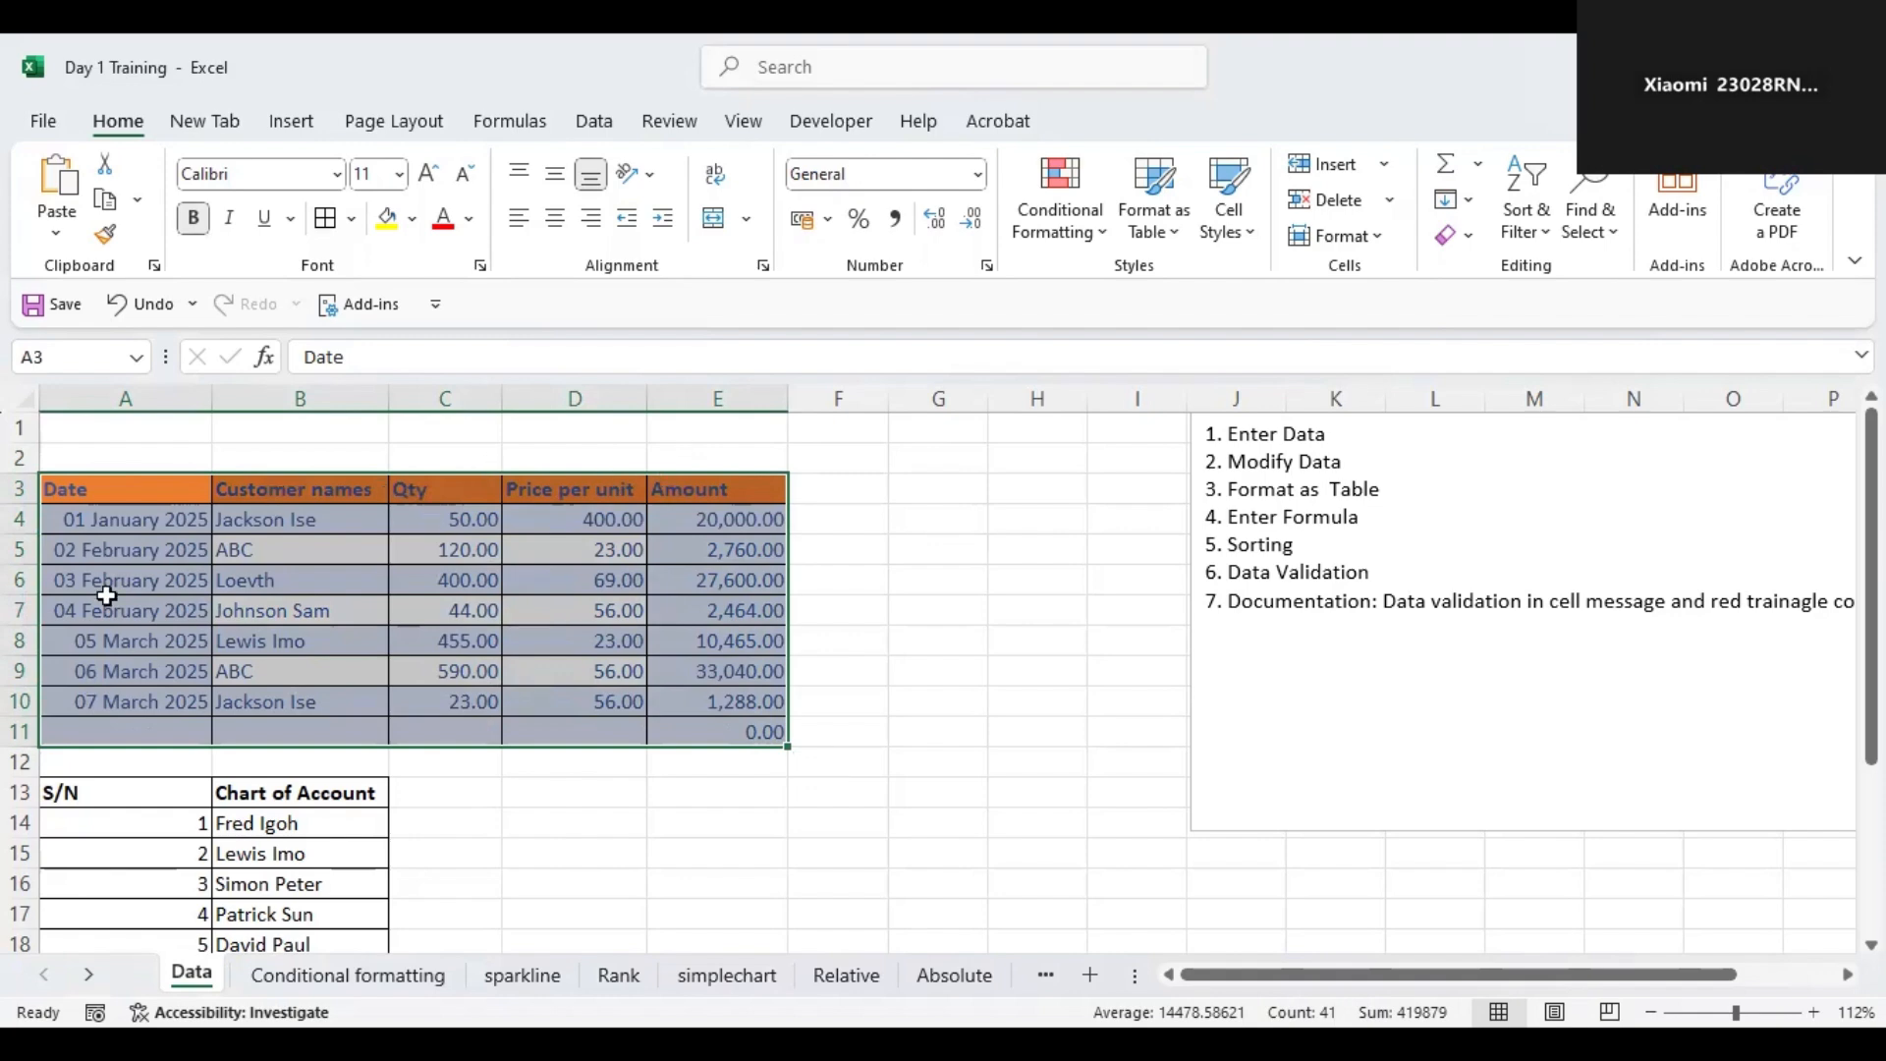
{"action": "left_click", "coordinate": [307, 501]}
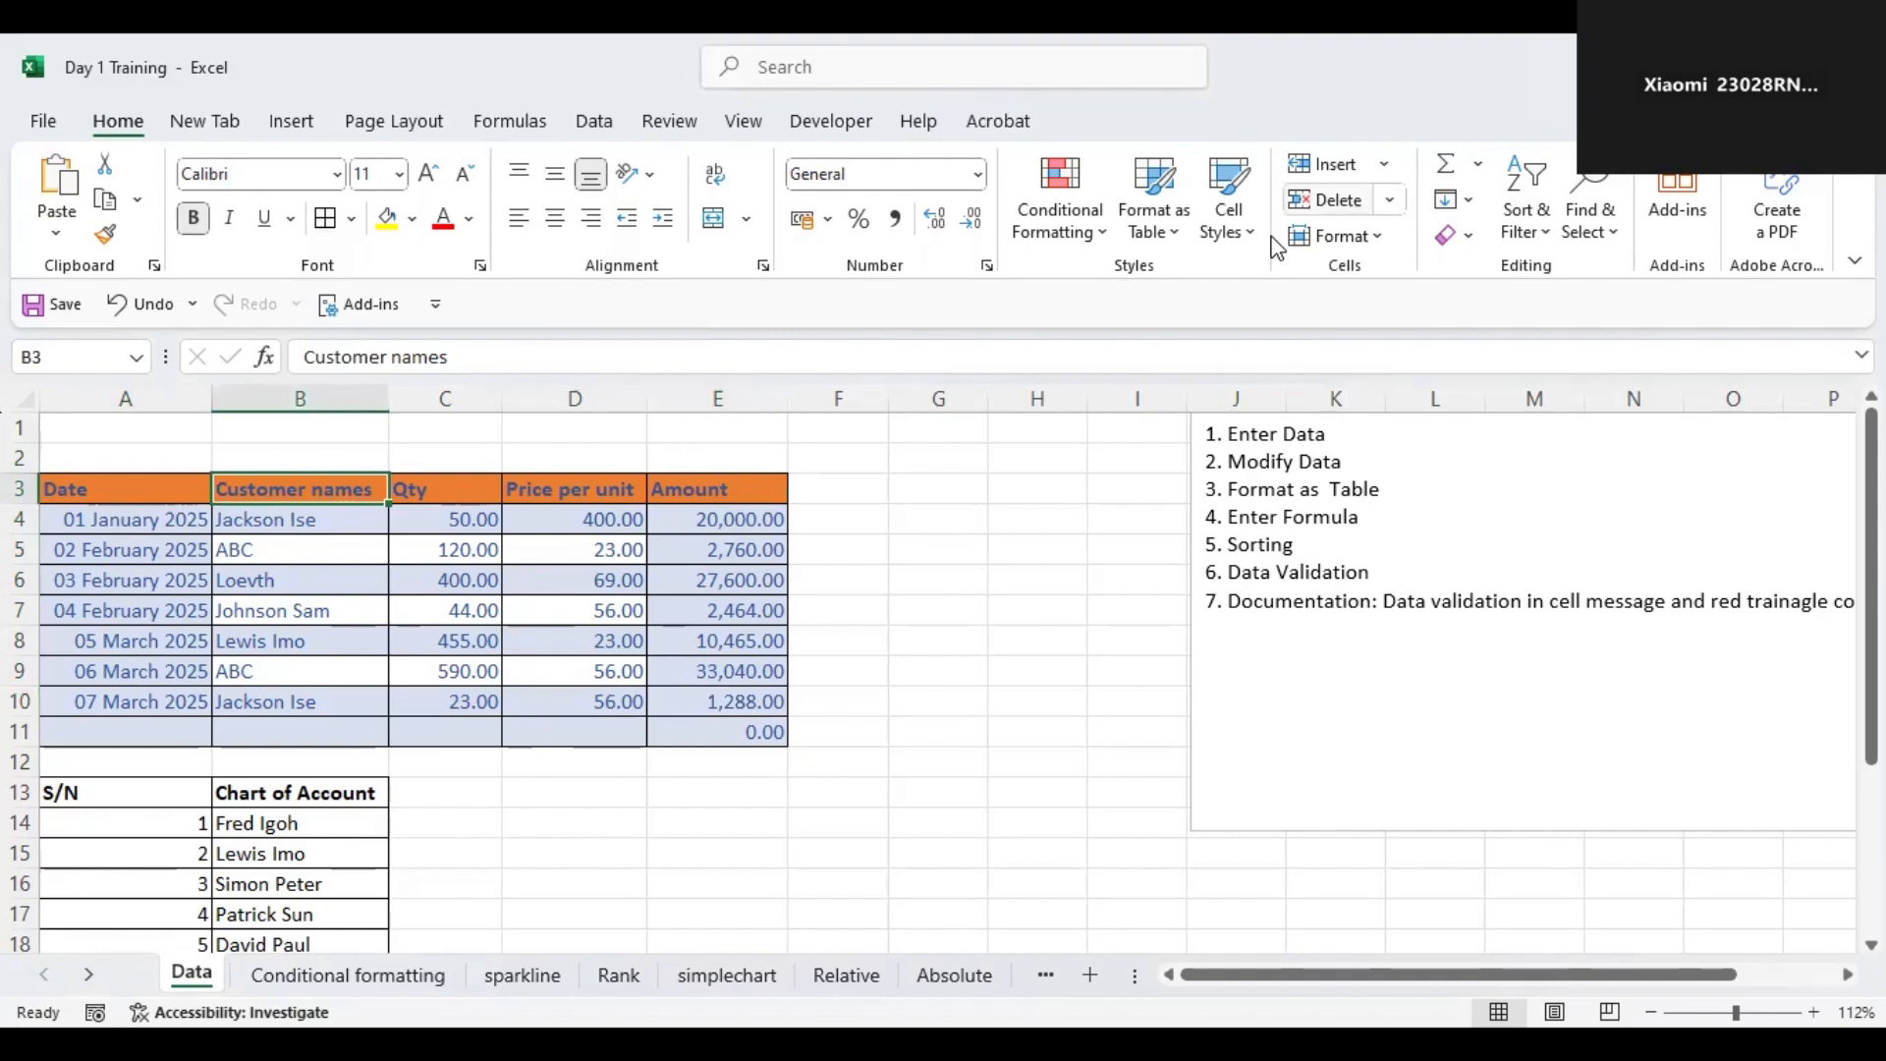
{"action": "left_click_drag", "start_coordinate": [109, 493], "coordinate": [739, 729]}
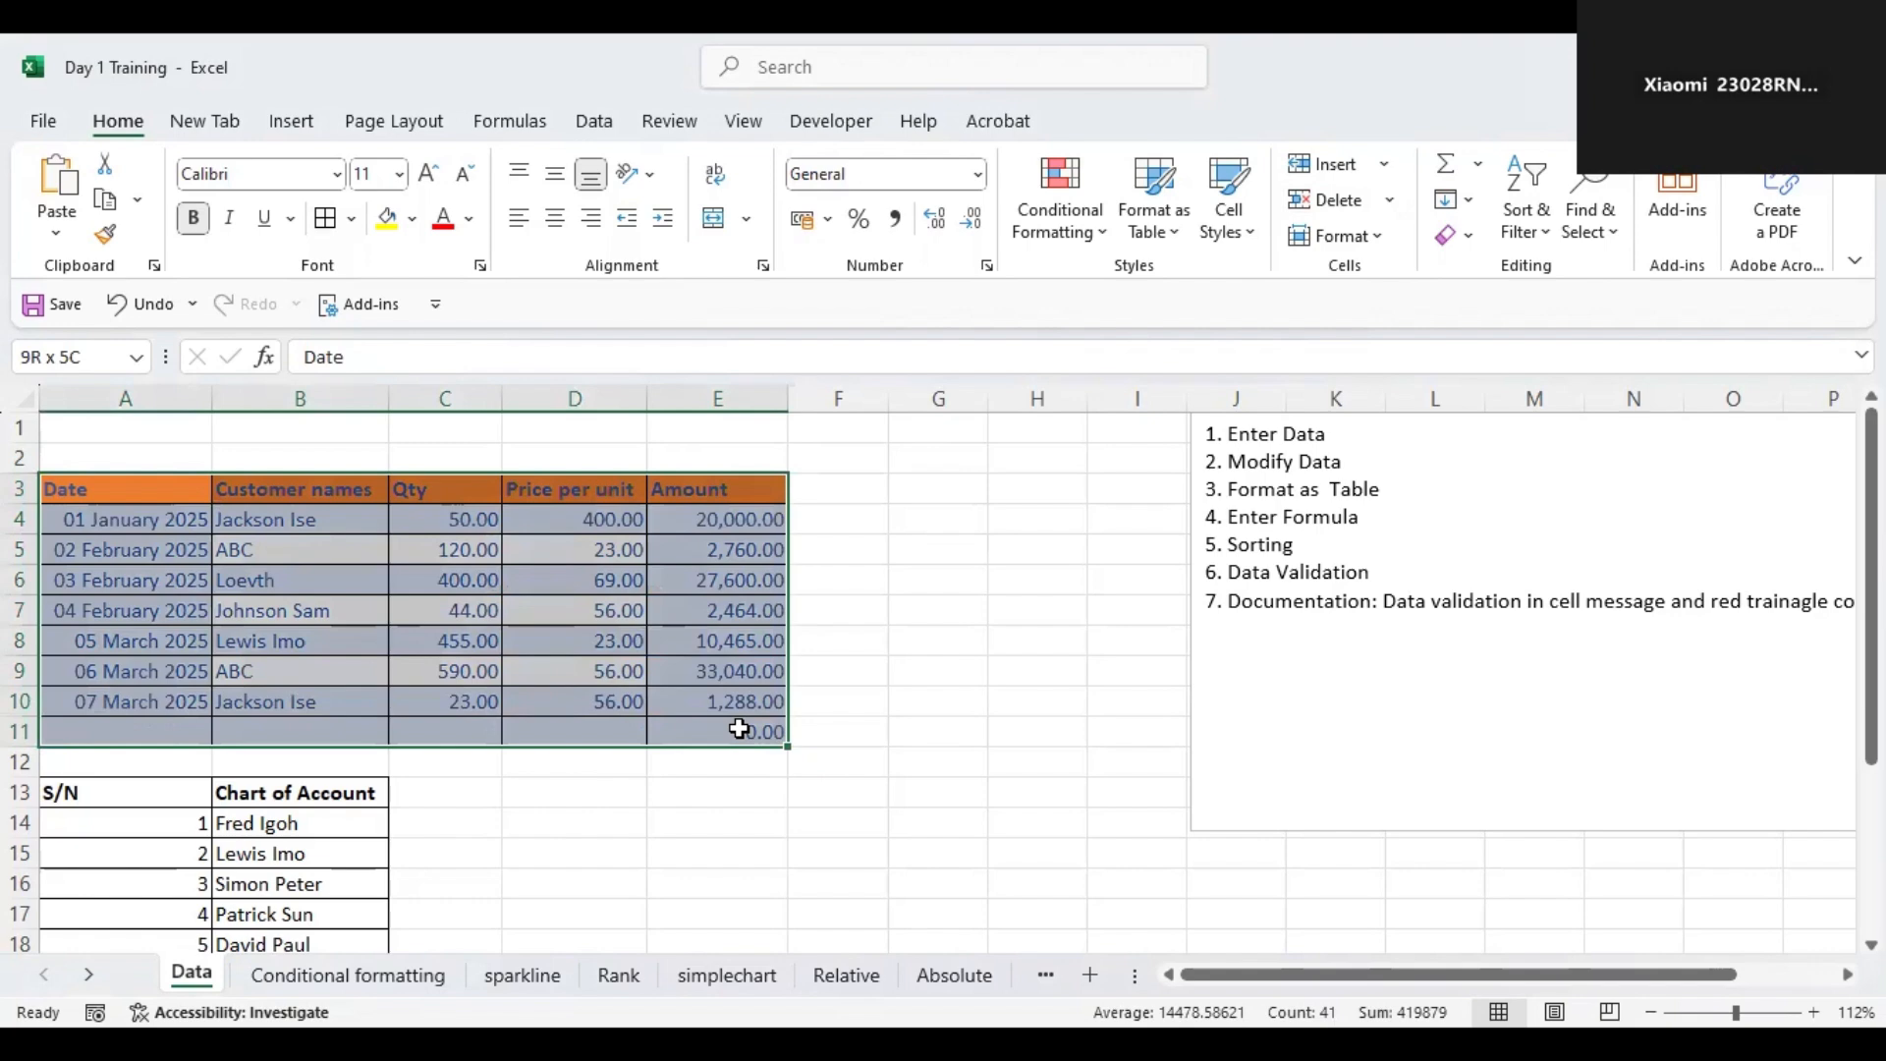
{"action": "left_click_drag", "start_coordinate": [739, 729], "coordinate": [739, 729]}
{"action": "left_click", "coordinate": [1180, 234]}
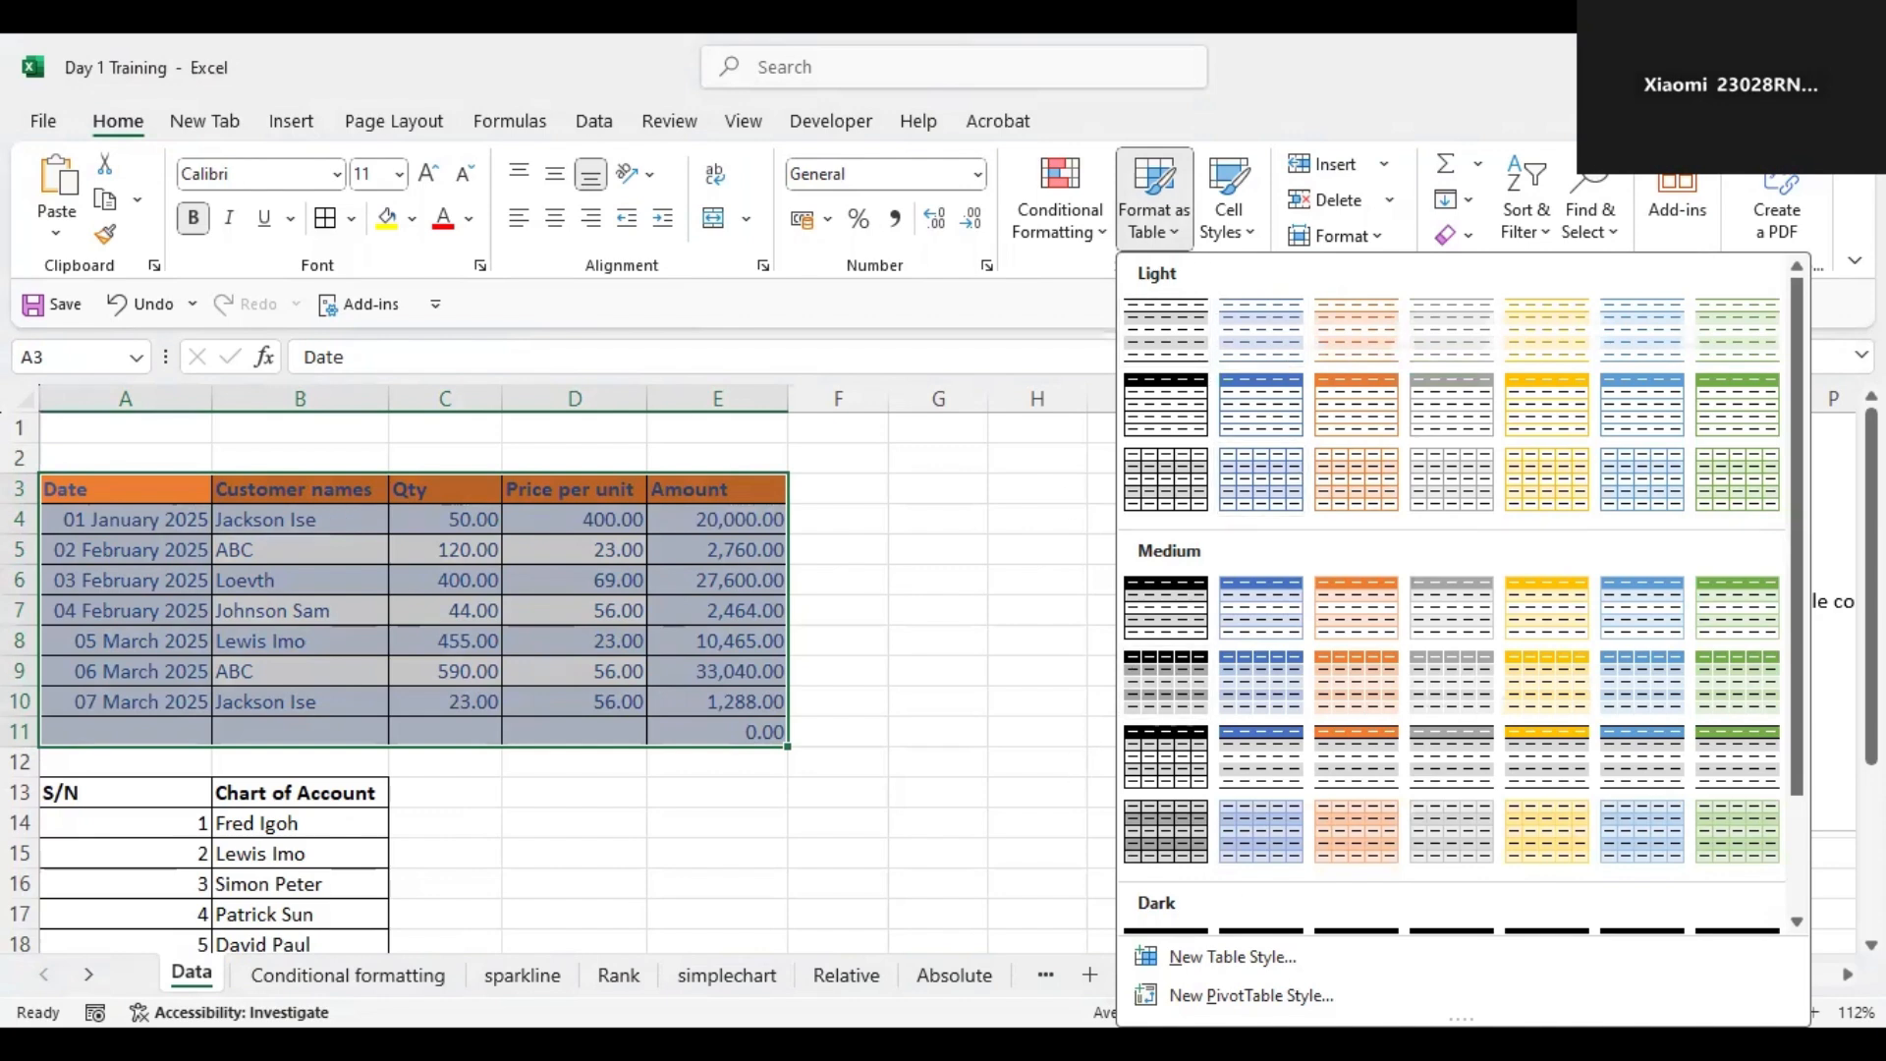
{"action": "left_click", "coordinate": [1050, 279]}
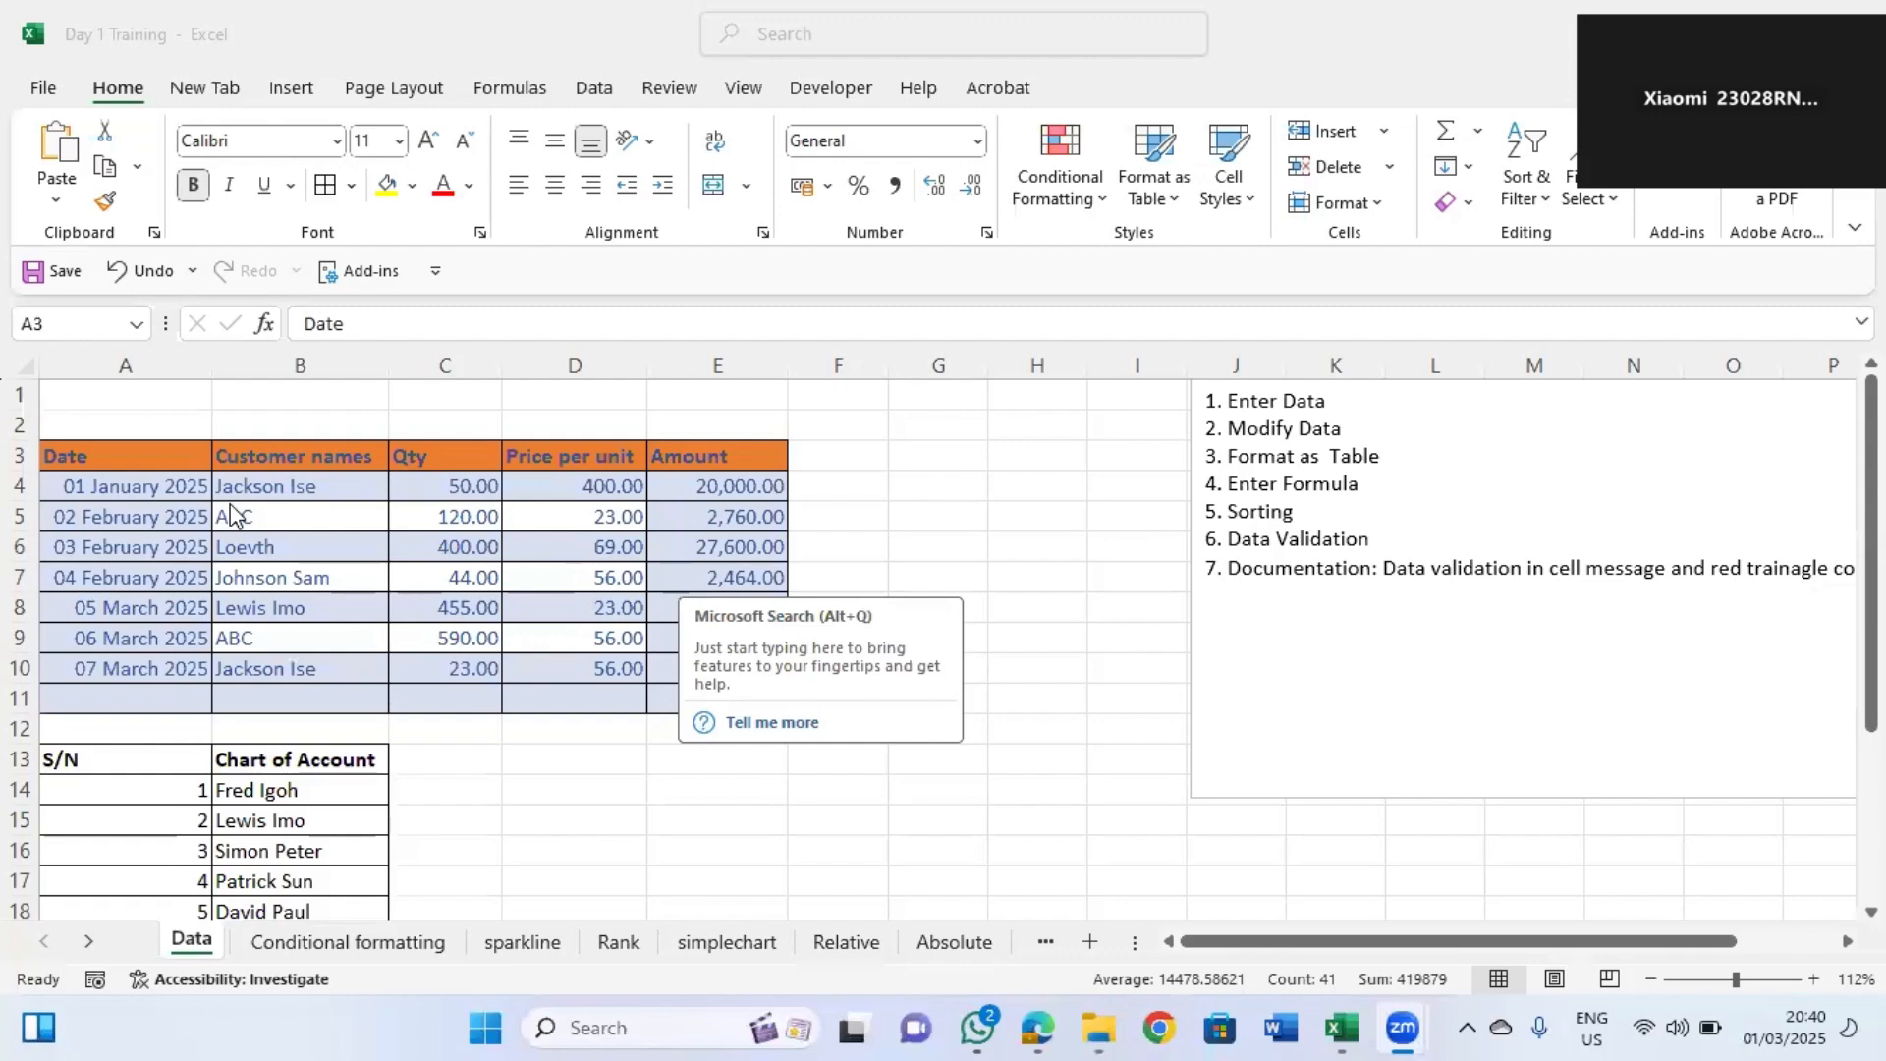
{"action": "left_click", "coordinate": [98, 452]}
{"action": "left_click_drag", "start_coordinate": [98, 452], "coordinate": [708, 687]}
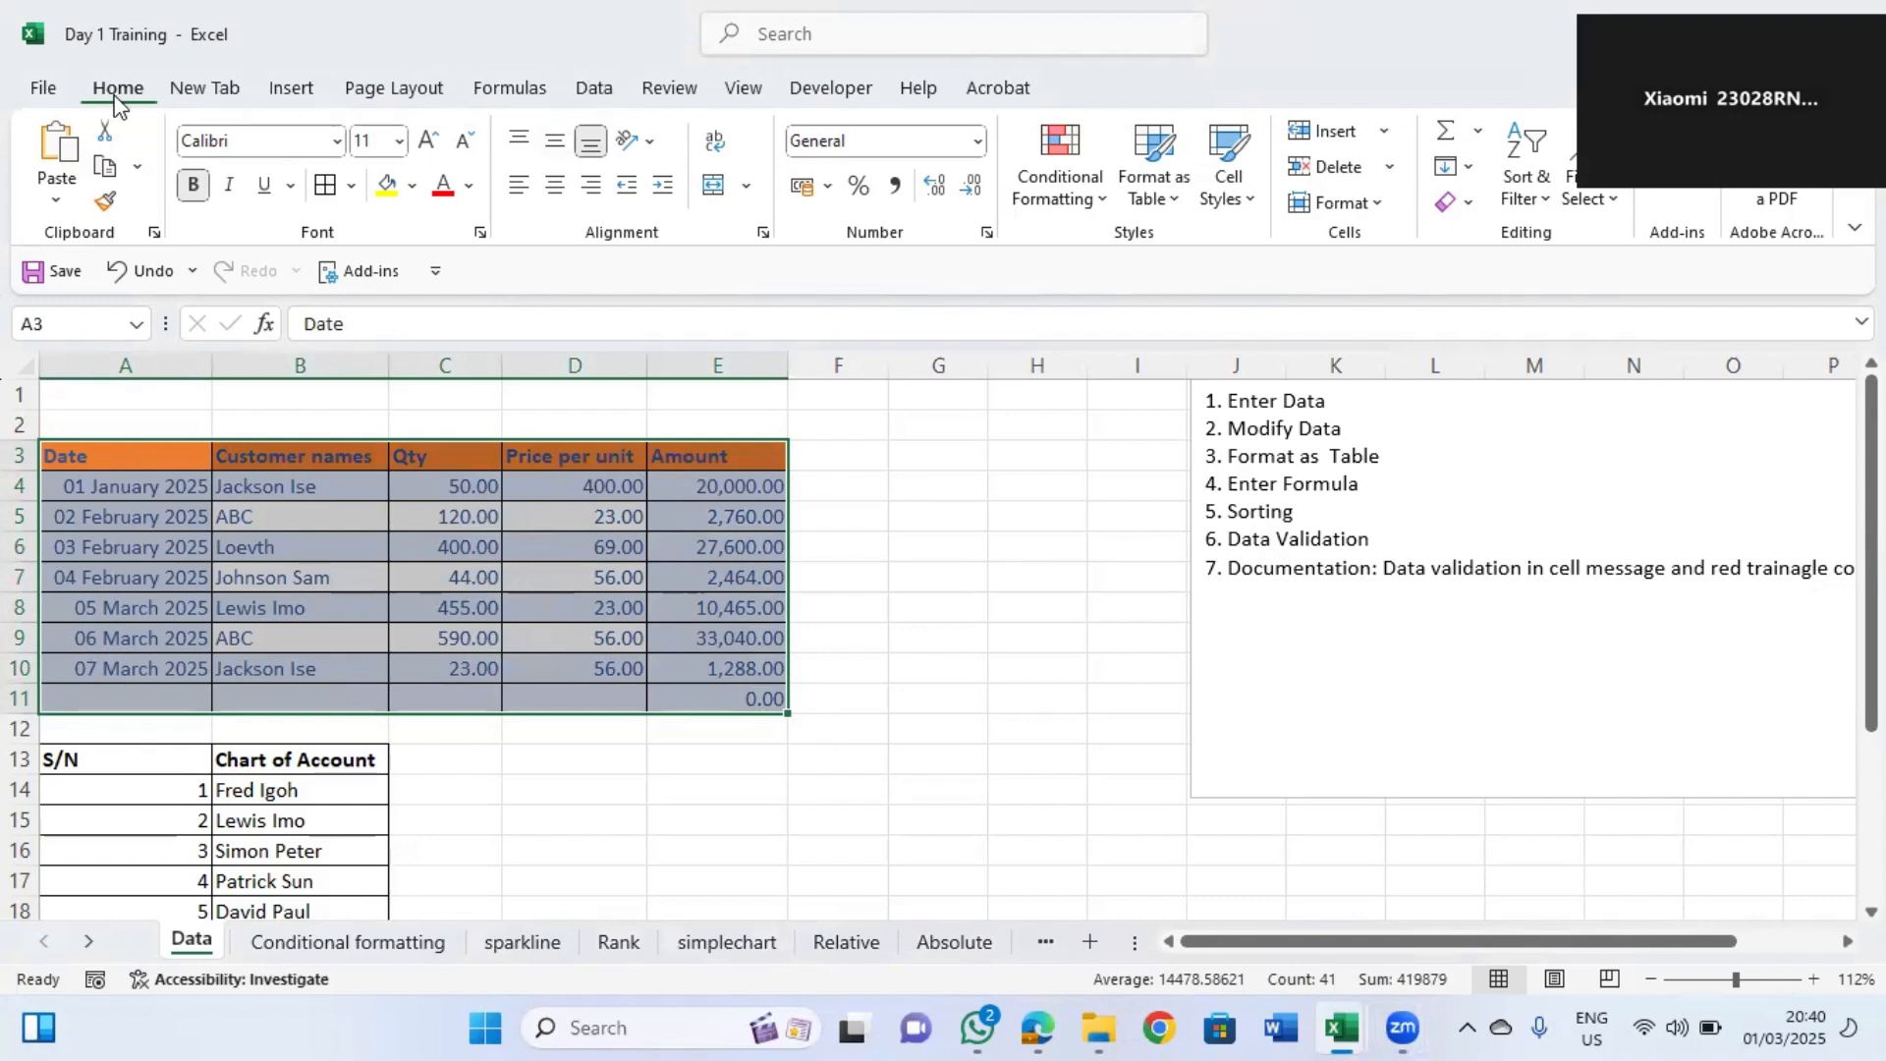
{"action": "left_click", "coordinate": [1177, 195]}
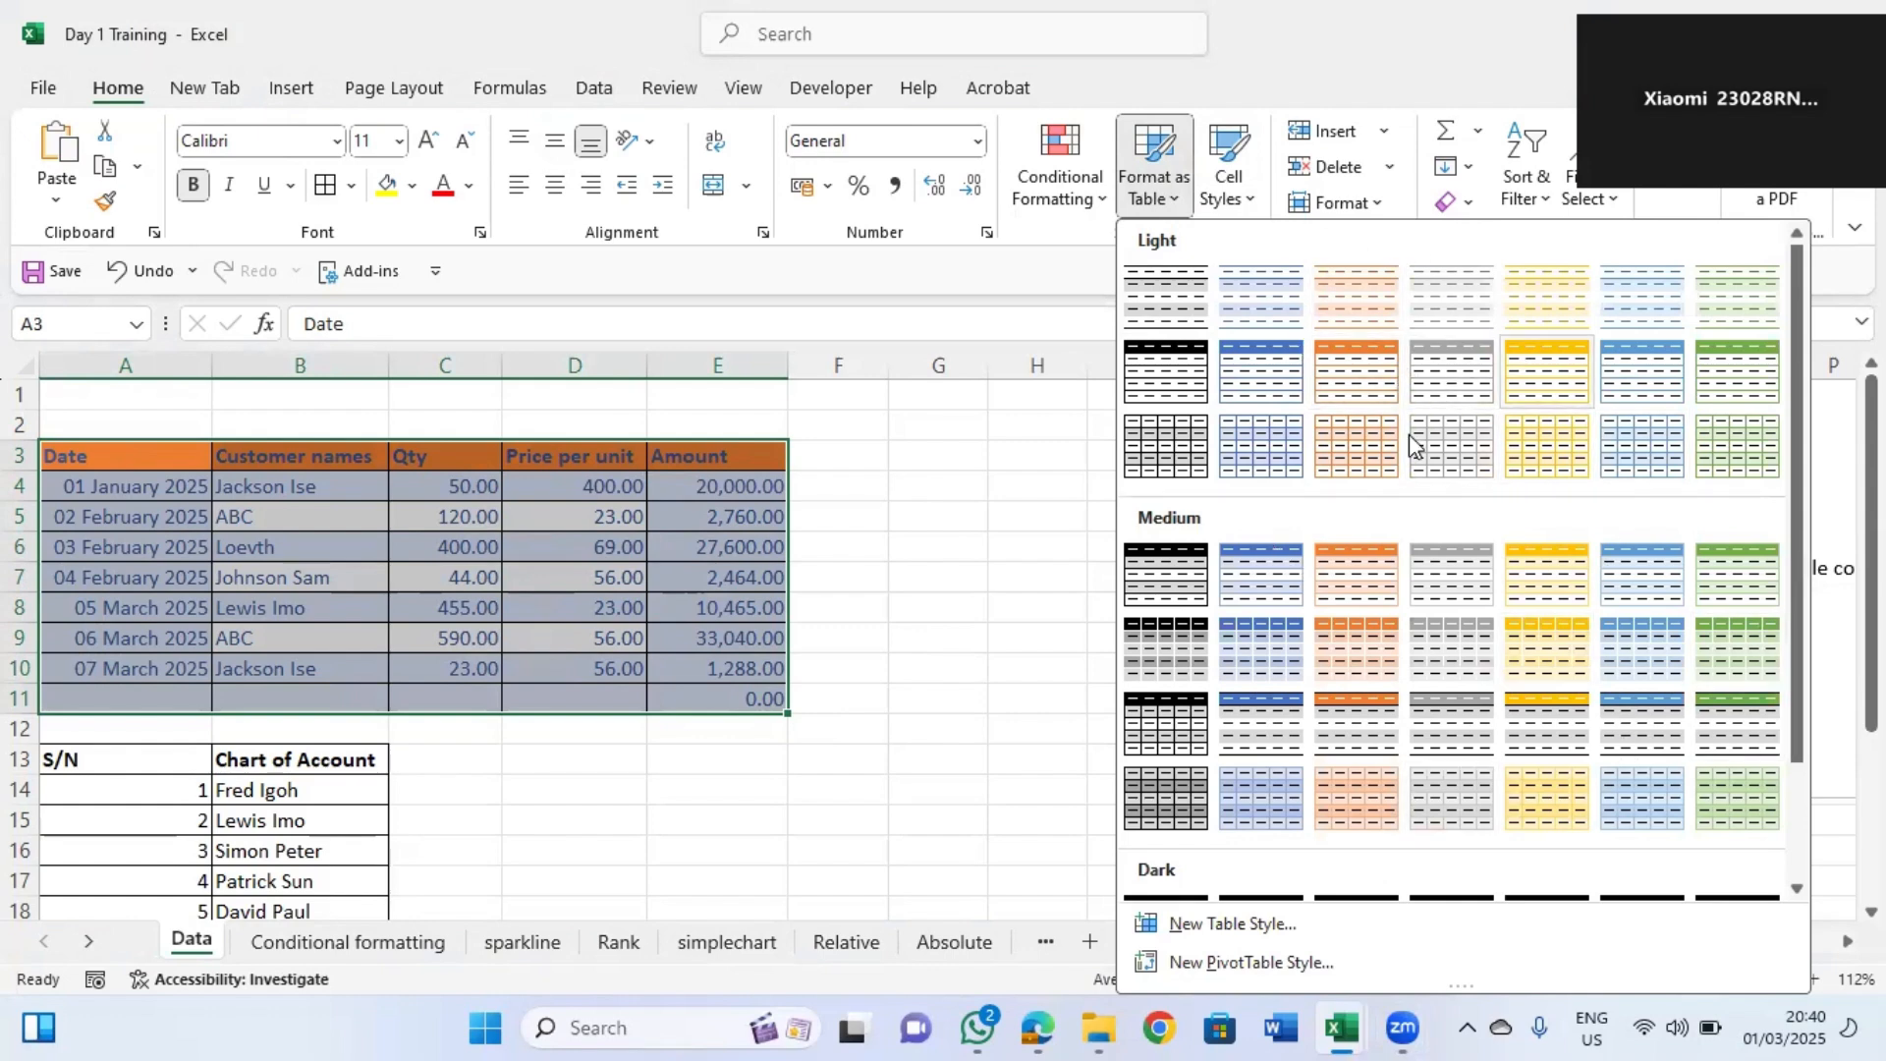
{"action": "left_click", "coordinate": [1255, 376]}
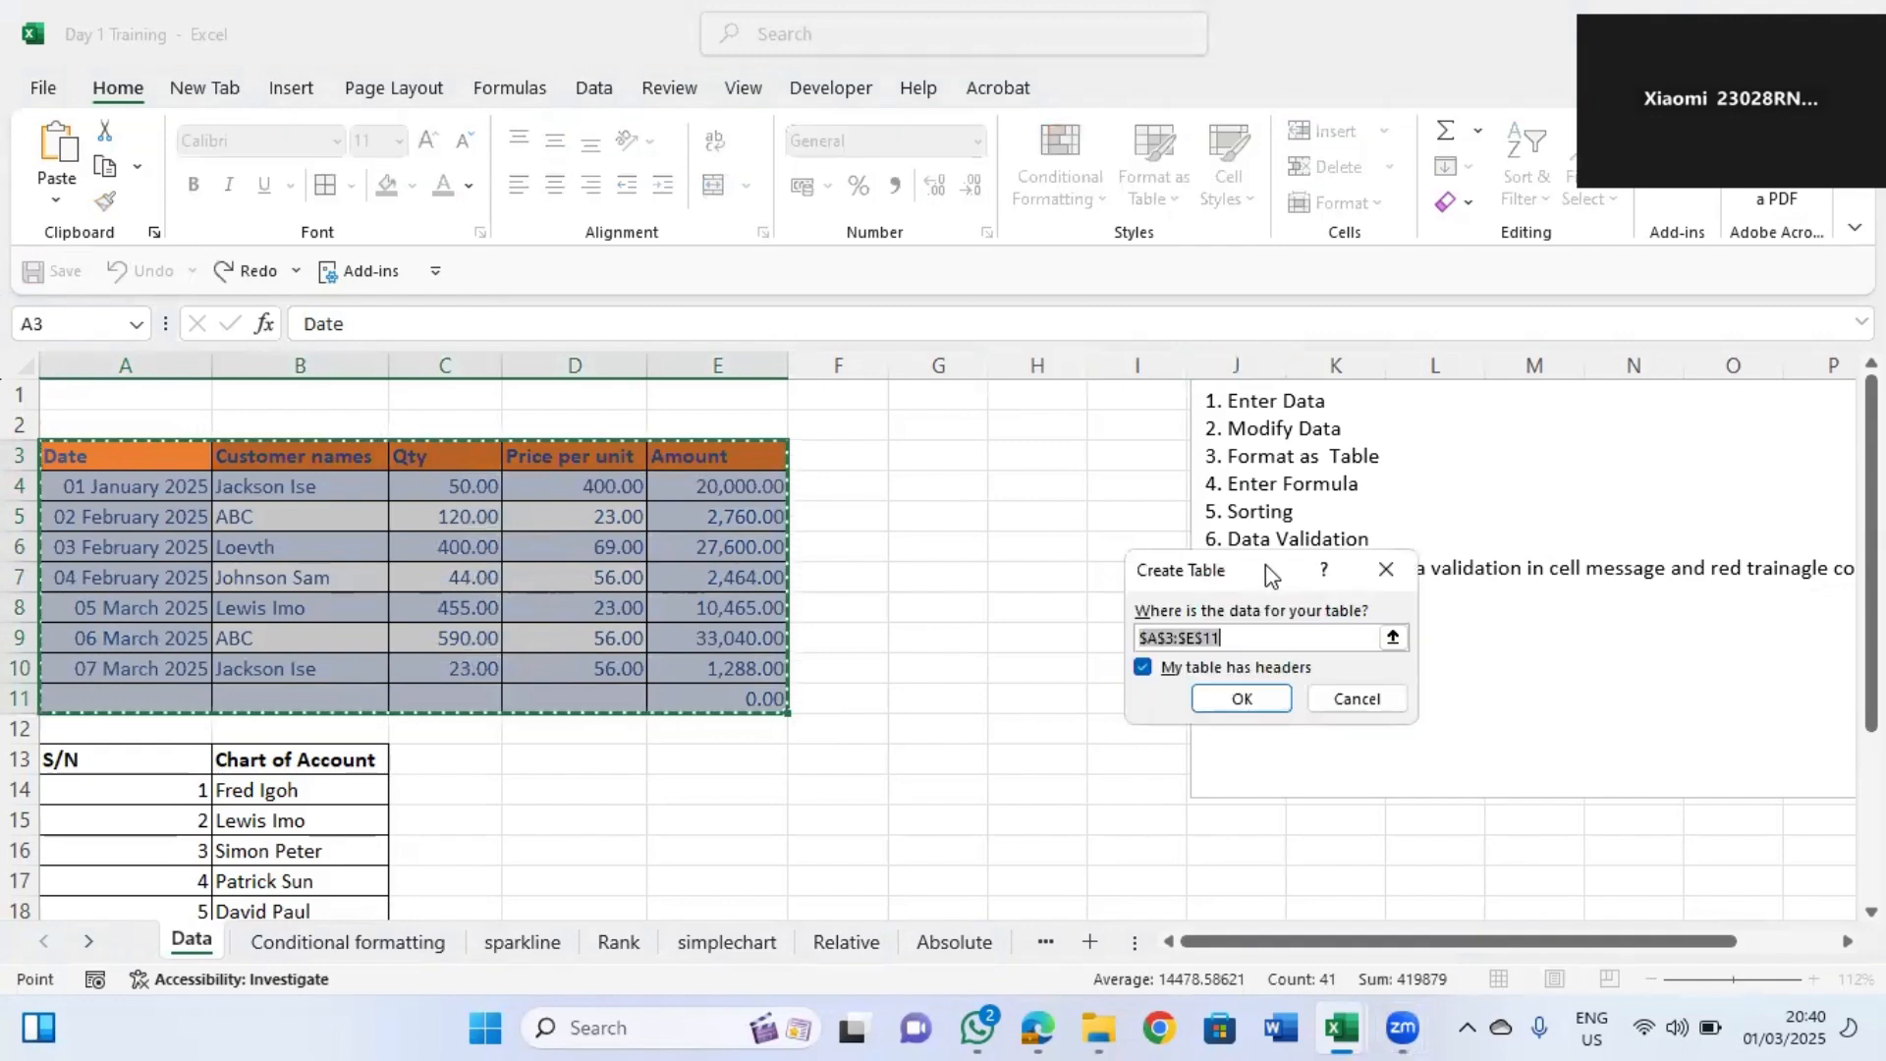
{"action": "left_click_drag", "start_coordinate": [1276, 575], "coordinate": [974, 470]}
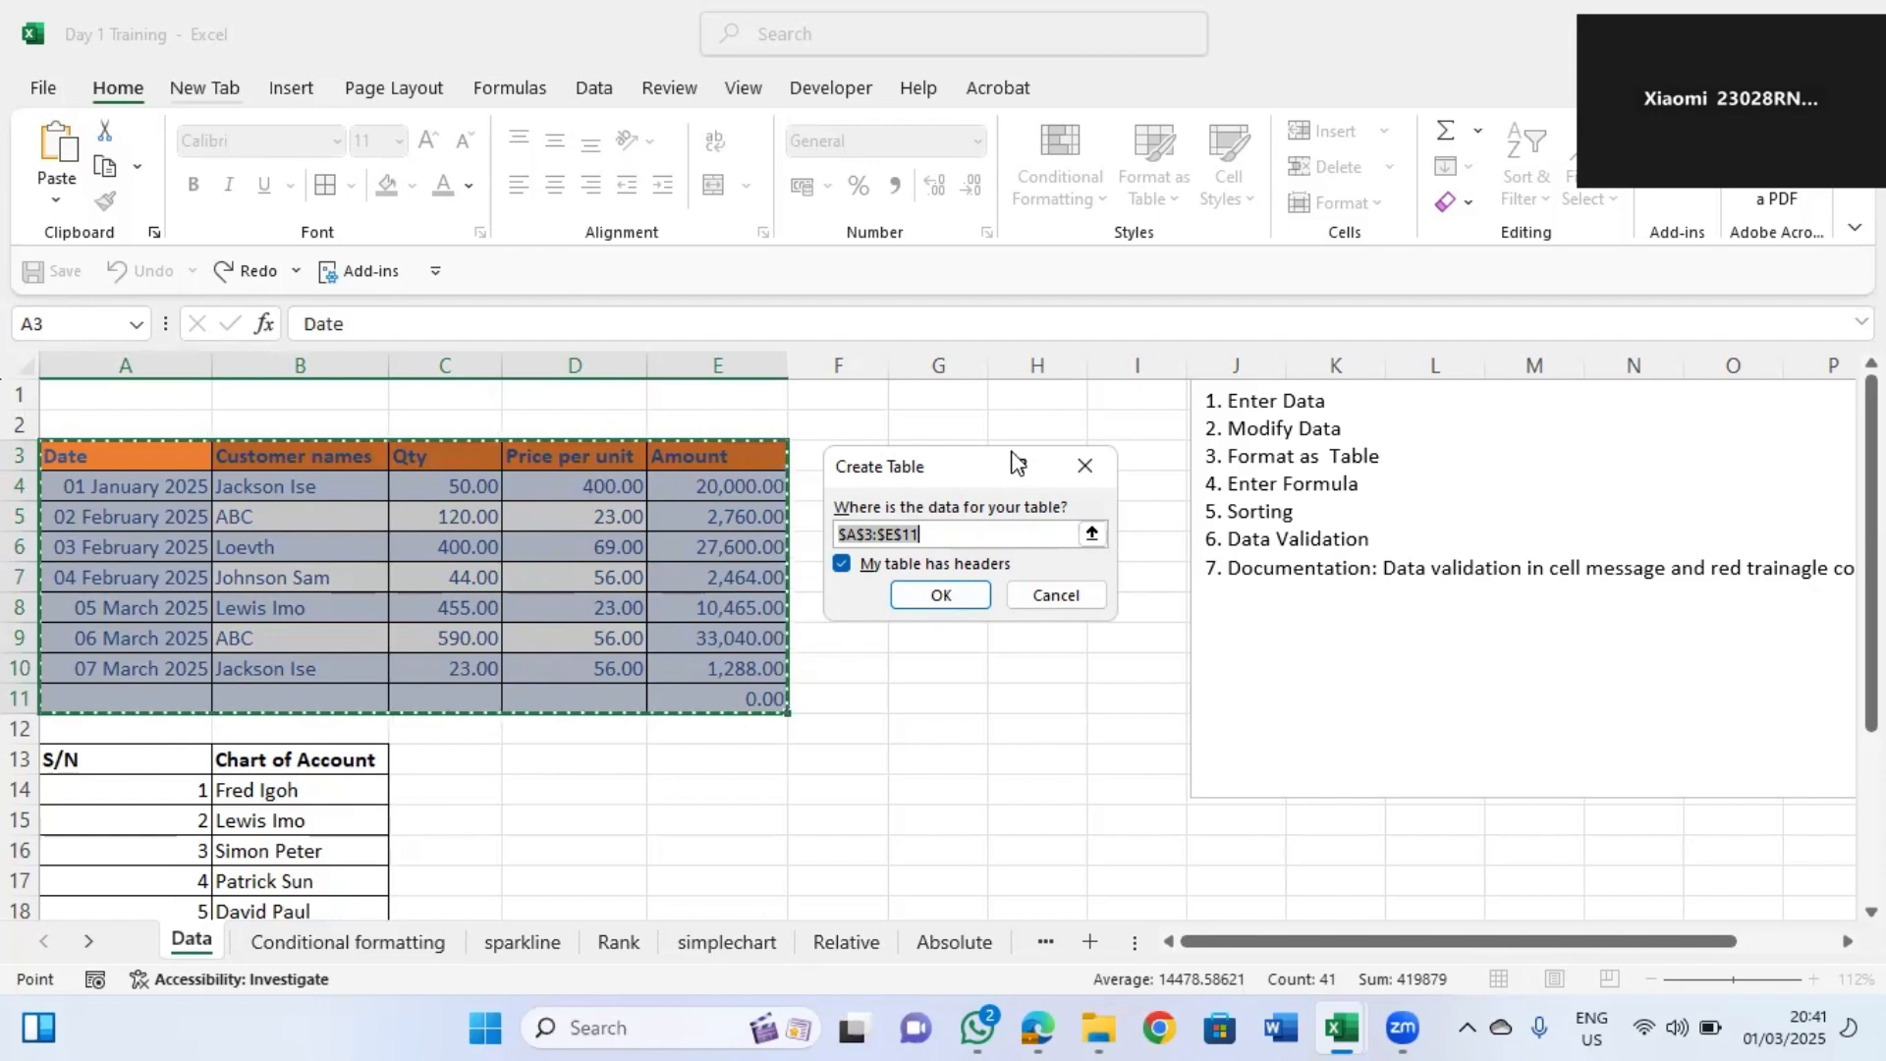
{"action": "left_click", "coordinate": [1085, 465]}
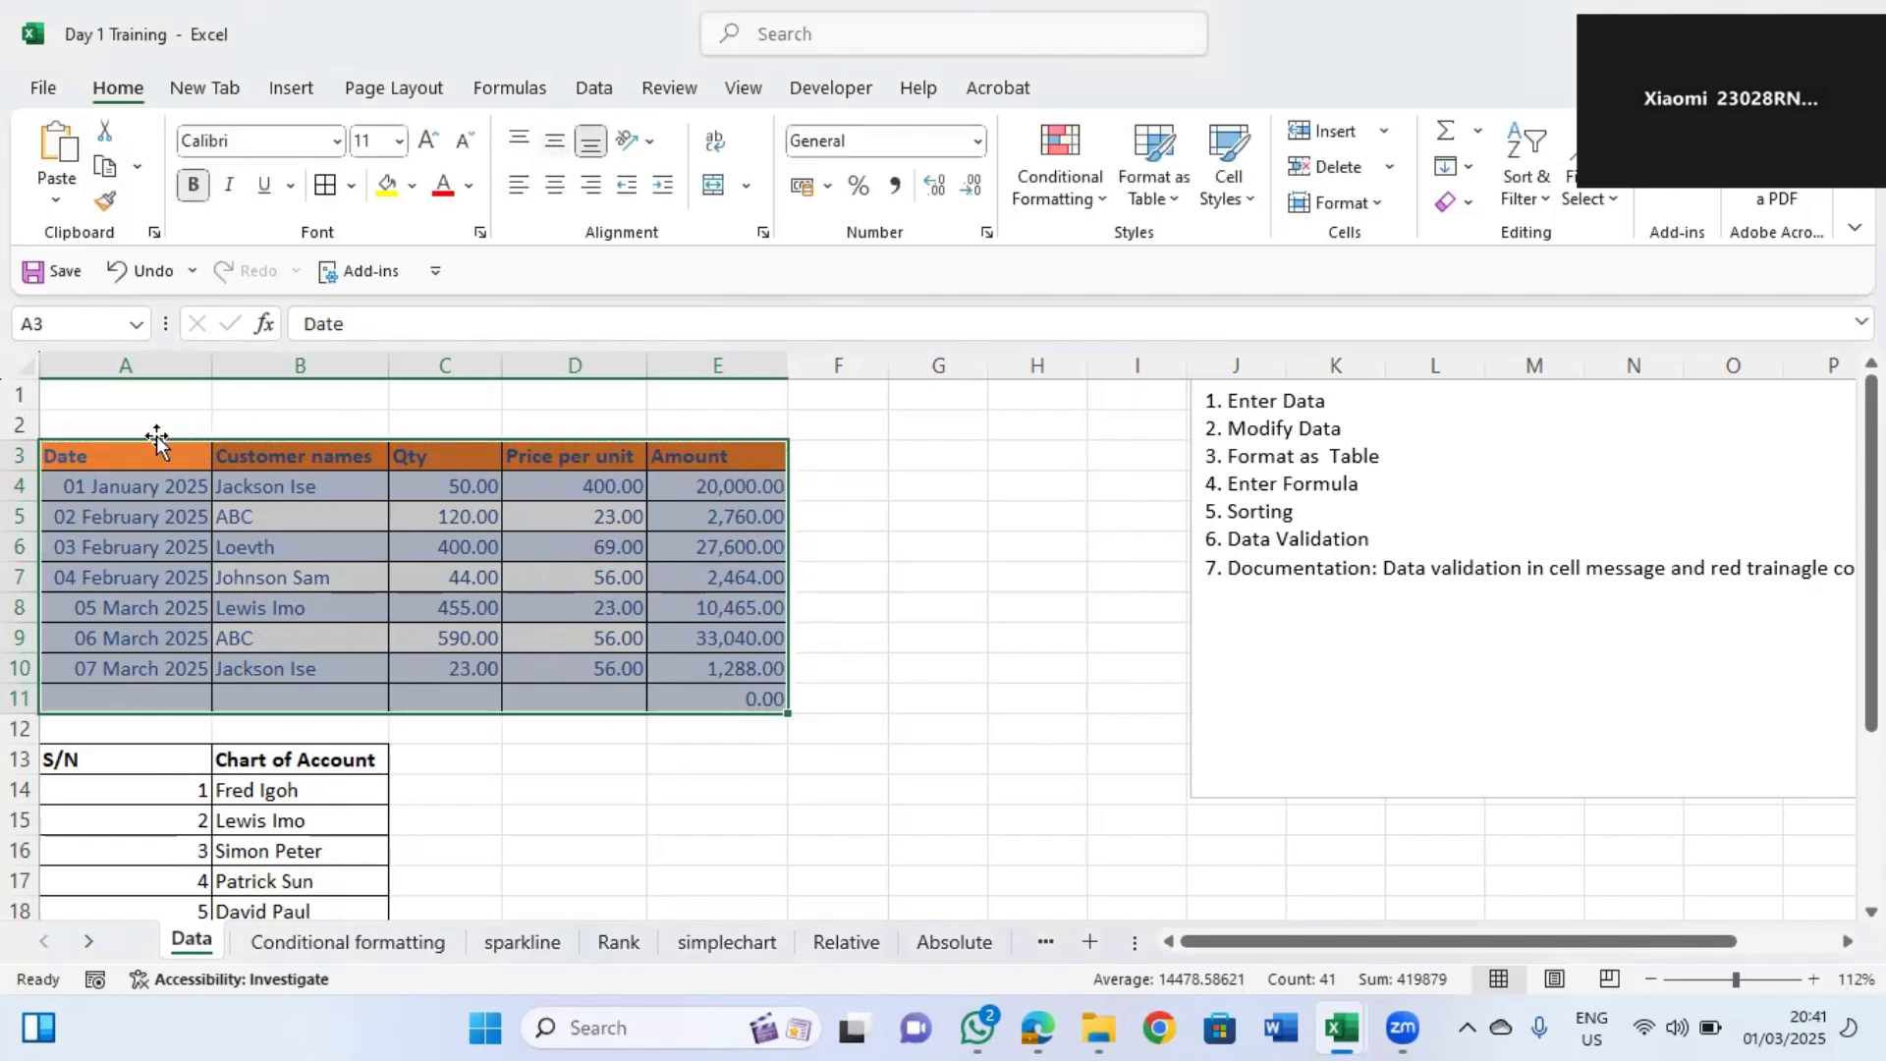
Format the range A3:E11 as a table with headers using a light grey table style.
{"action": "left_click_drag", "start_coordinate": [126, 455], "coordinate": [739, 700]}
{"action": "left_click", "coordinate": [1168, 209]}
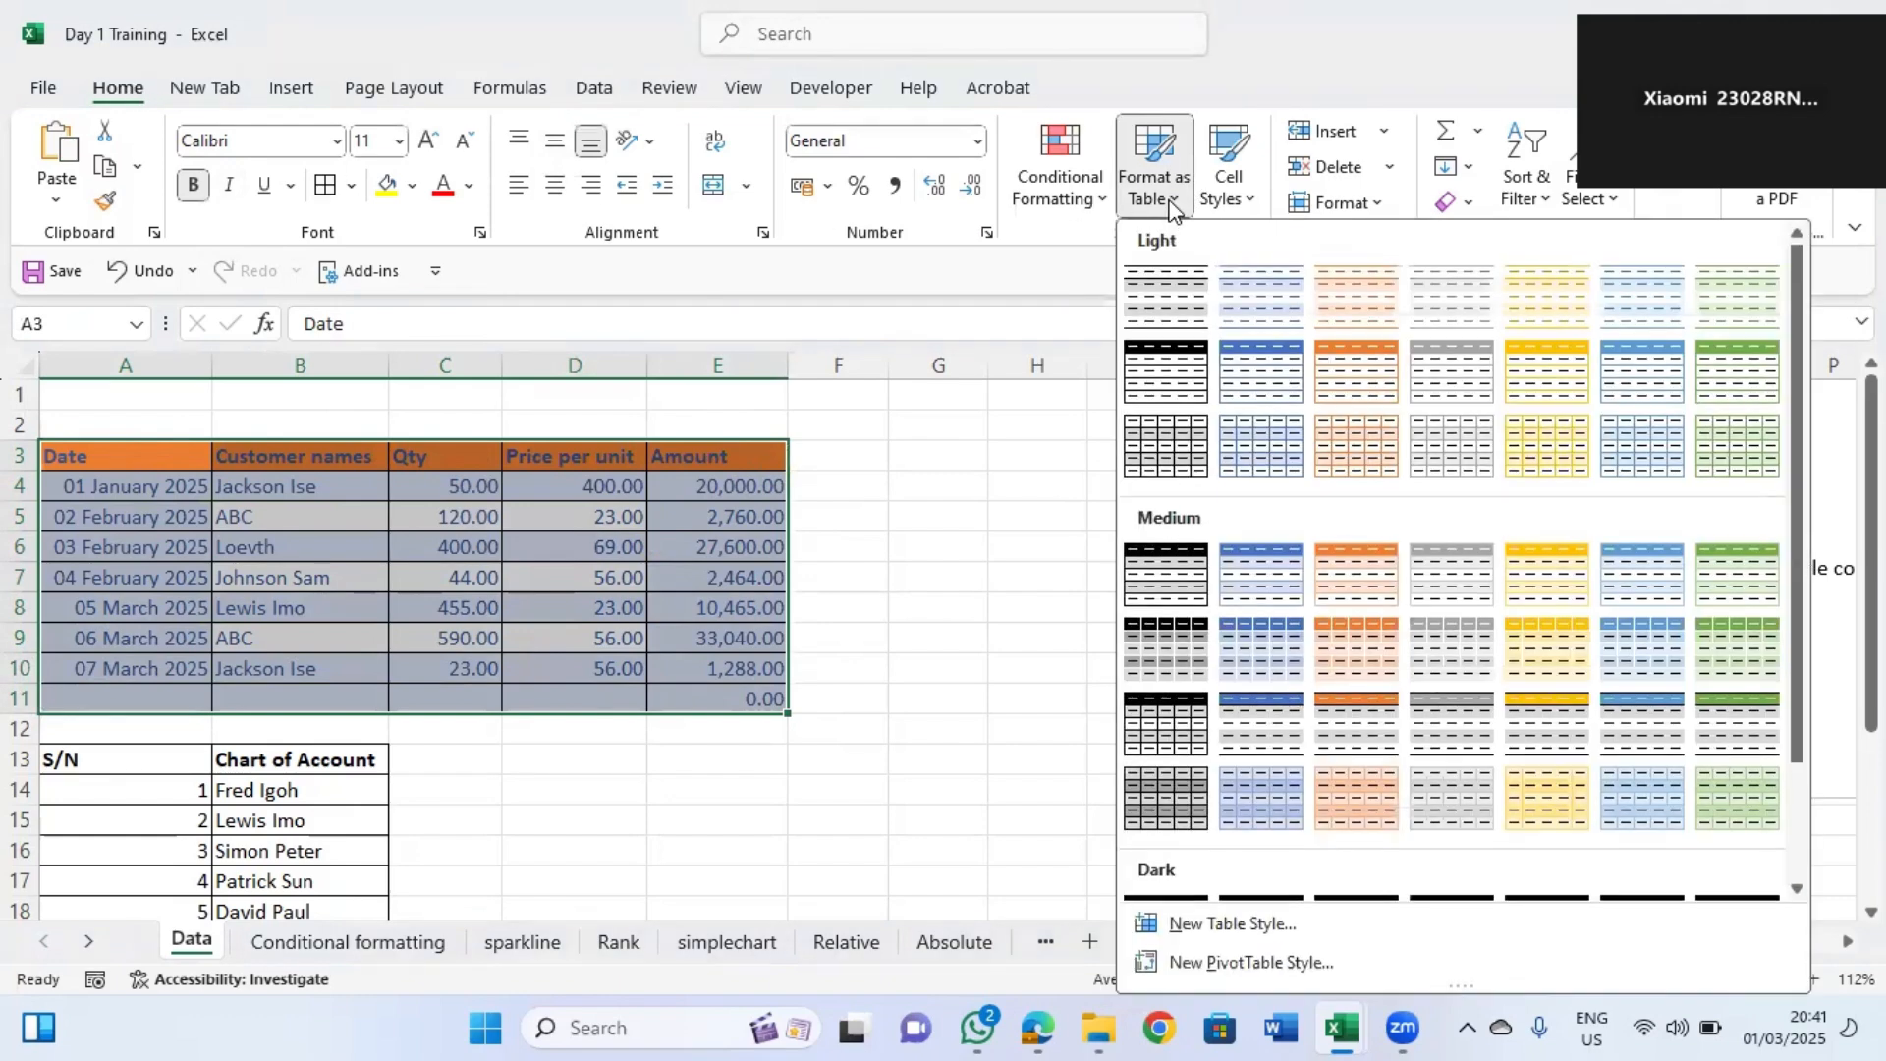
{"action": "left_click", "coordinate": [1172, 447]}
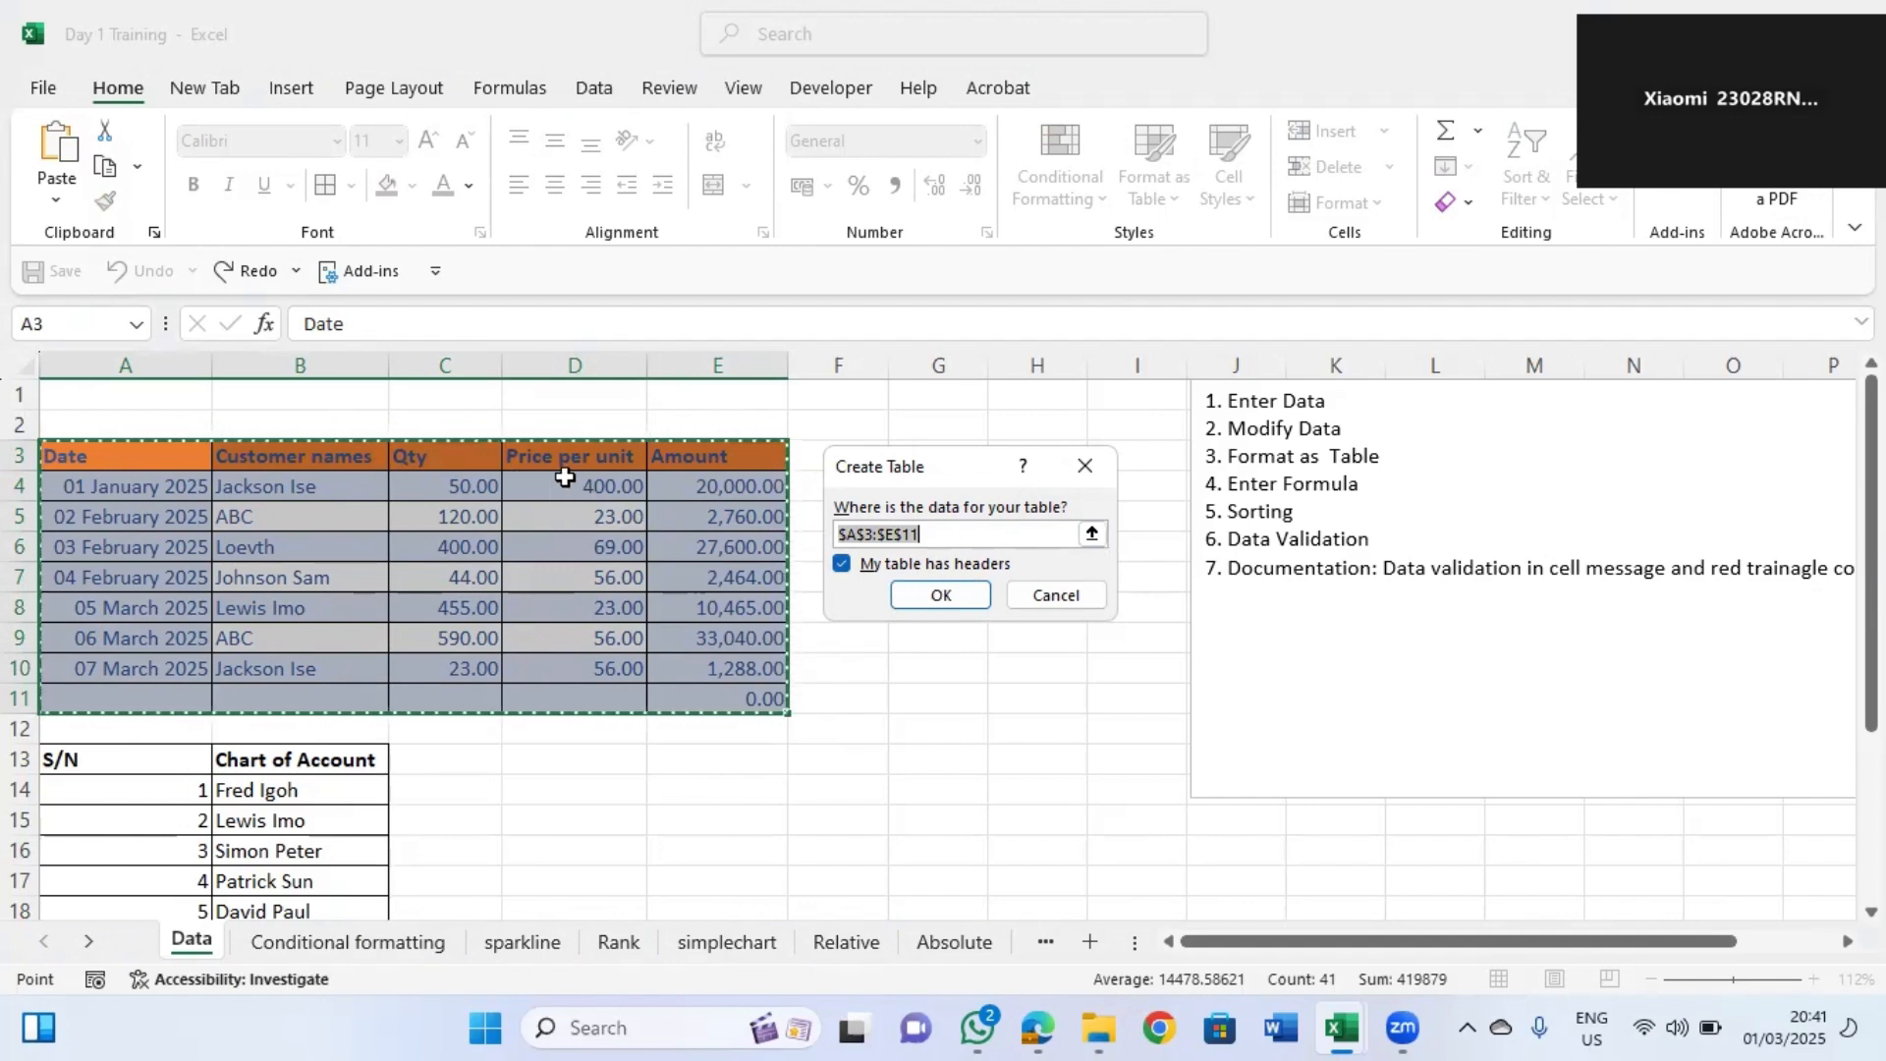
{"action": "left_click", "coordinate": [953, 604]}
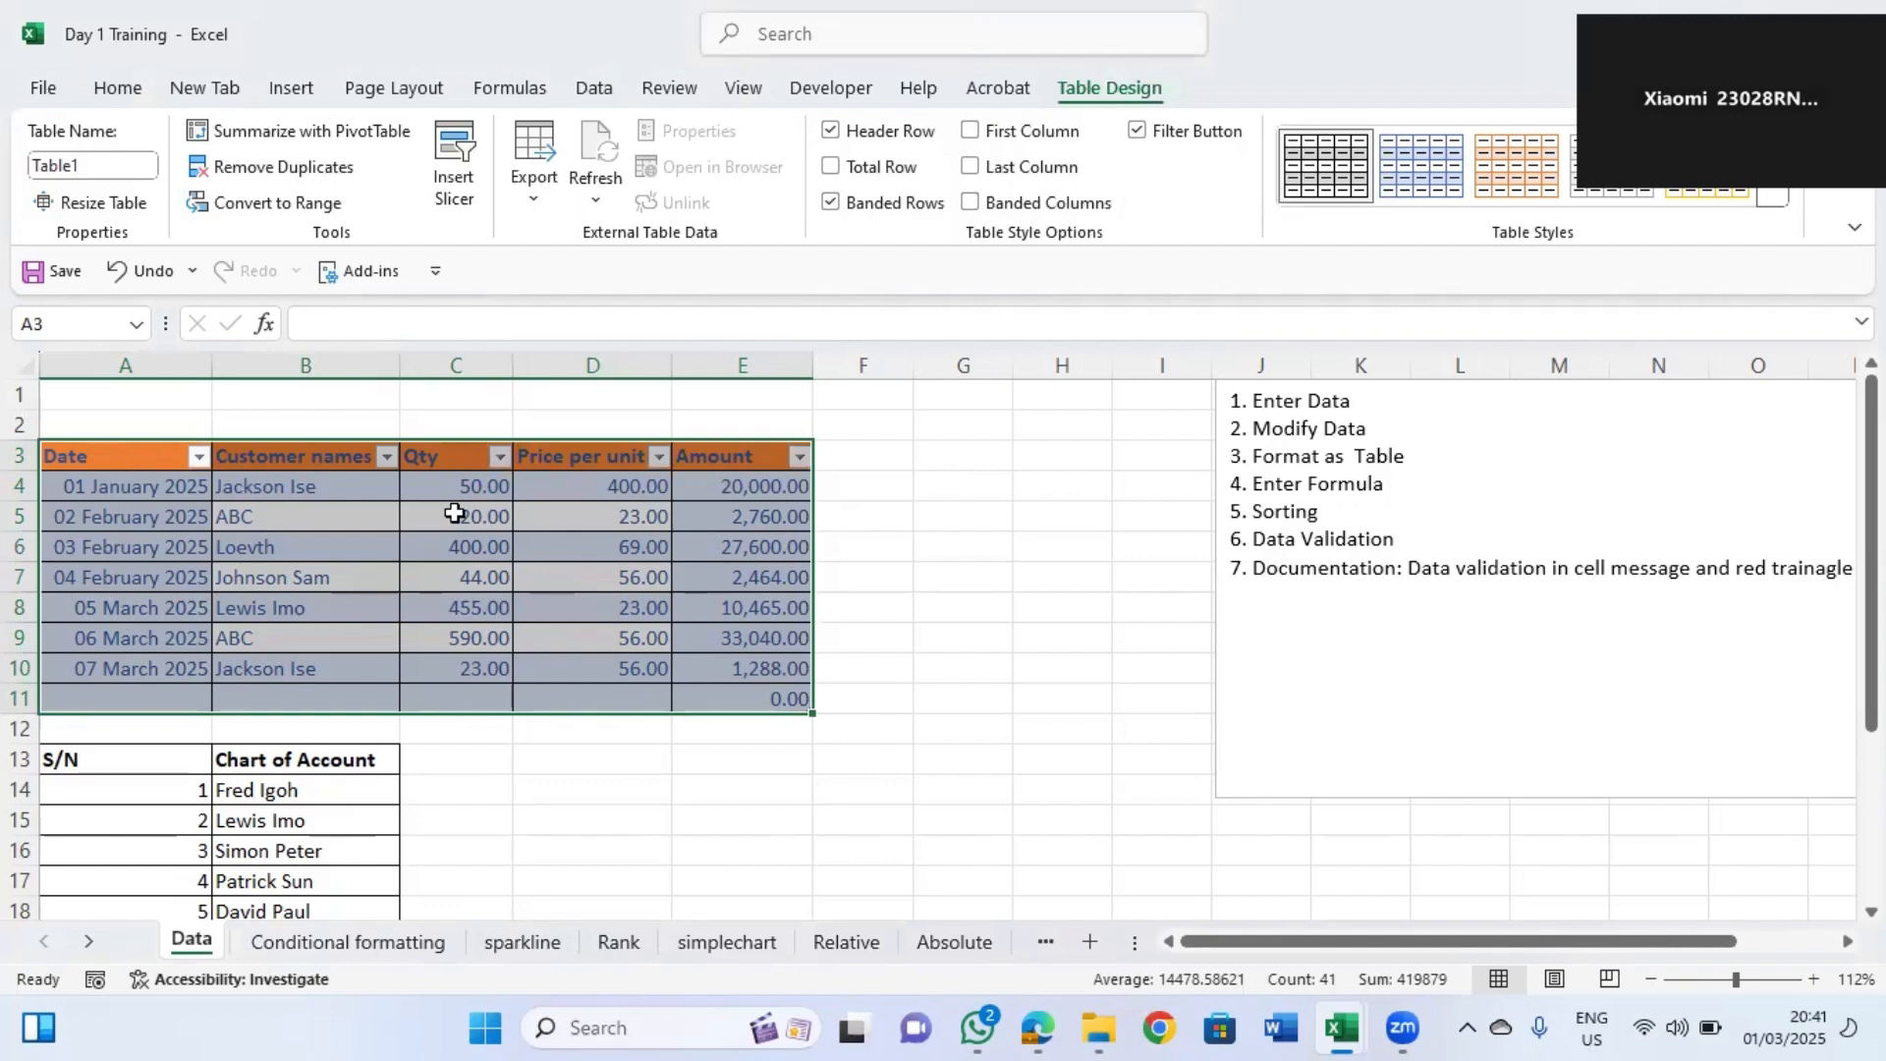
Examine the filter and sort options in each column header's dropdown of the table.
{"action": "left_click", "coordinate": [197, 457]}
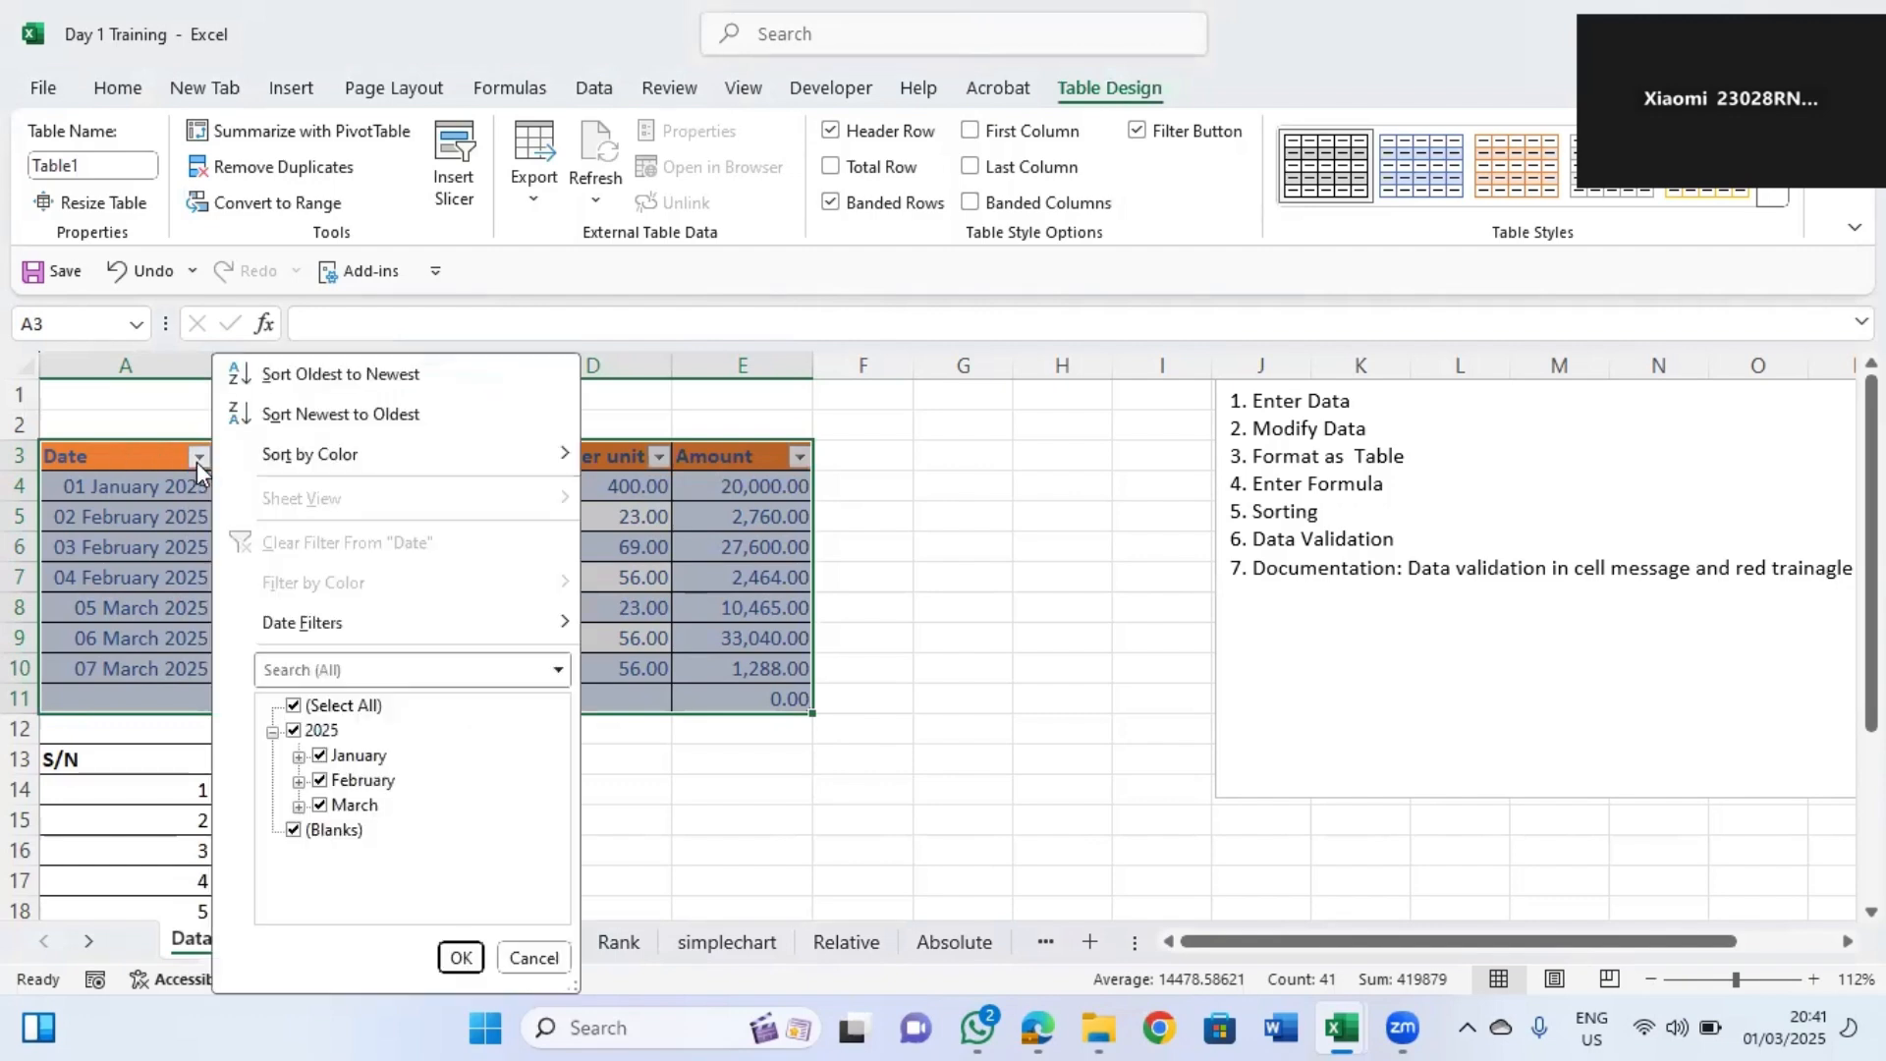
{"action": "key", "text": "Escape"}
{"action": "left_click", "coordinate": [272, 452]}
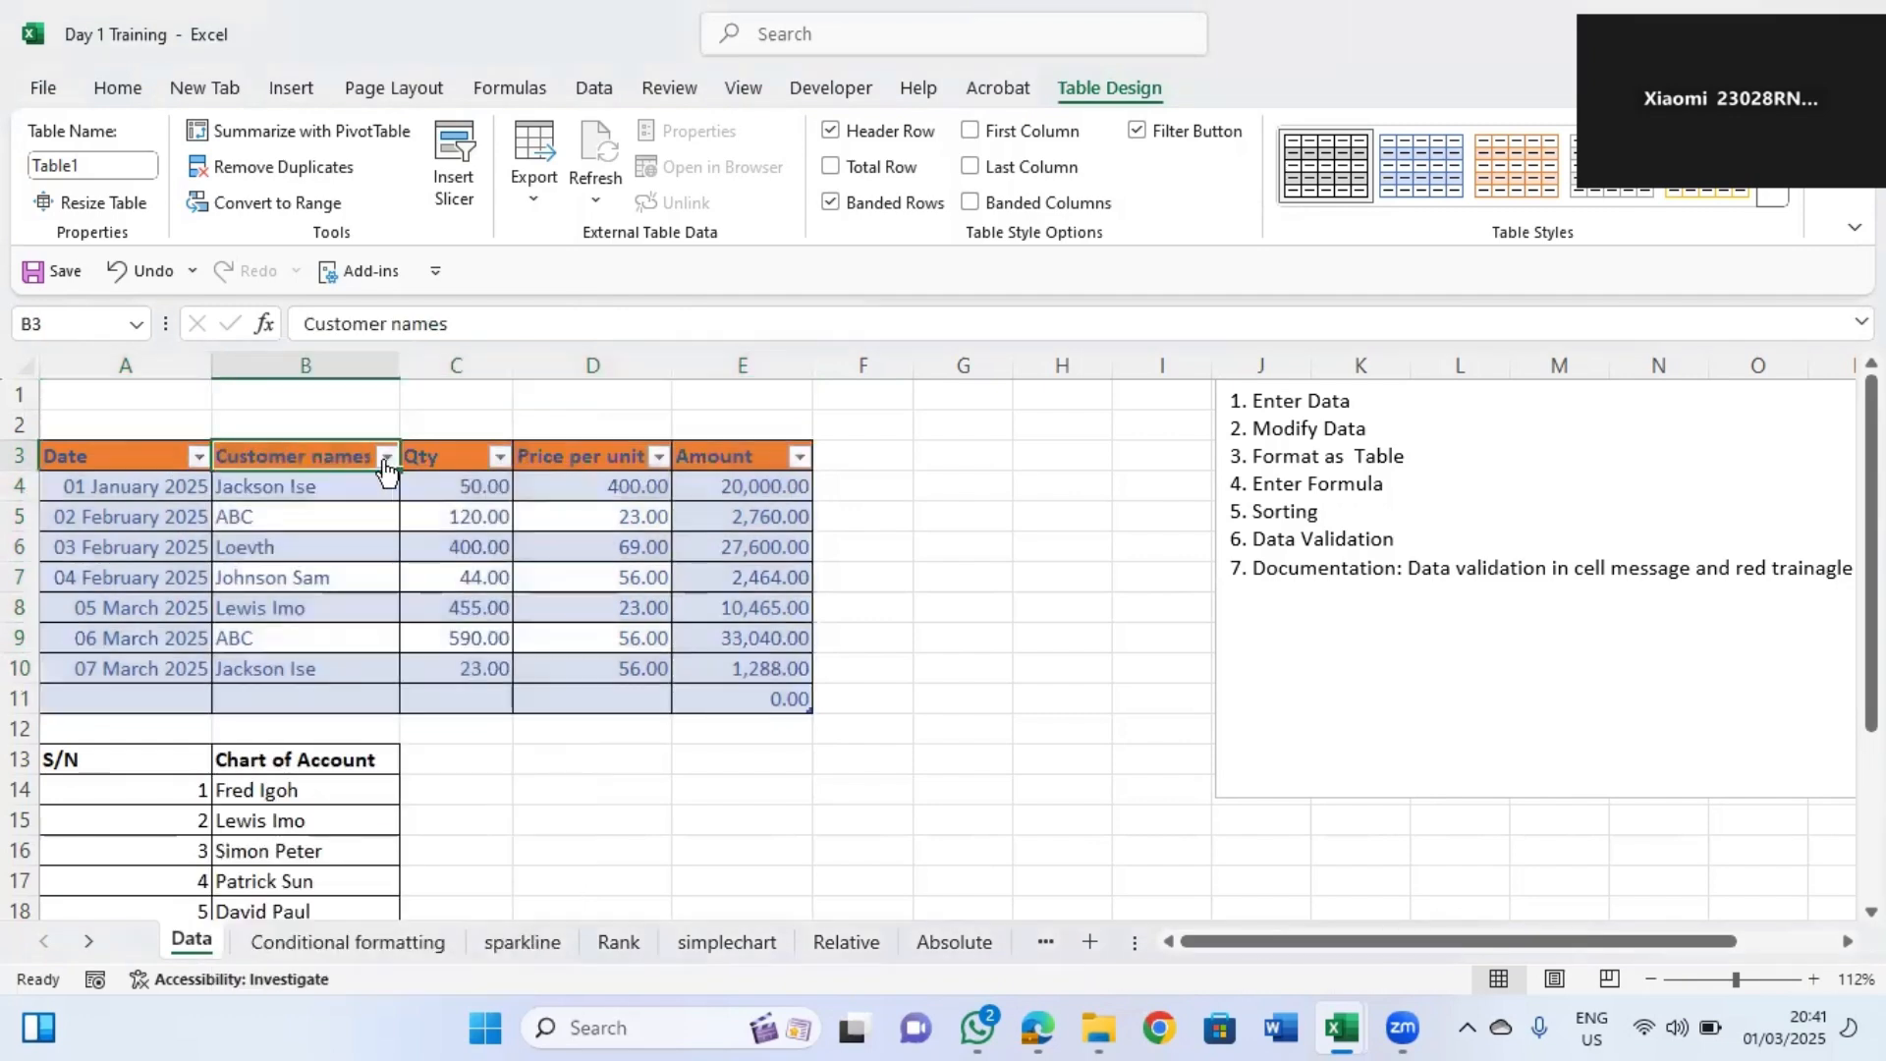
{"action": "left_click", "coordinate": [387, 456]}
{"action": "mouse_move", "coordinate": [344, 587]}
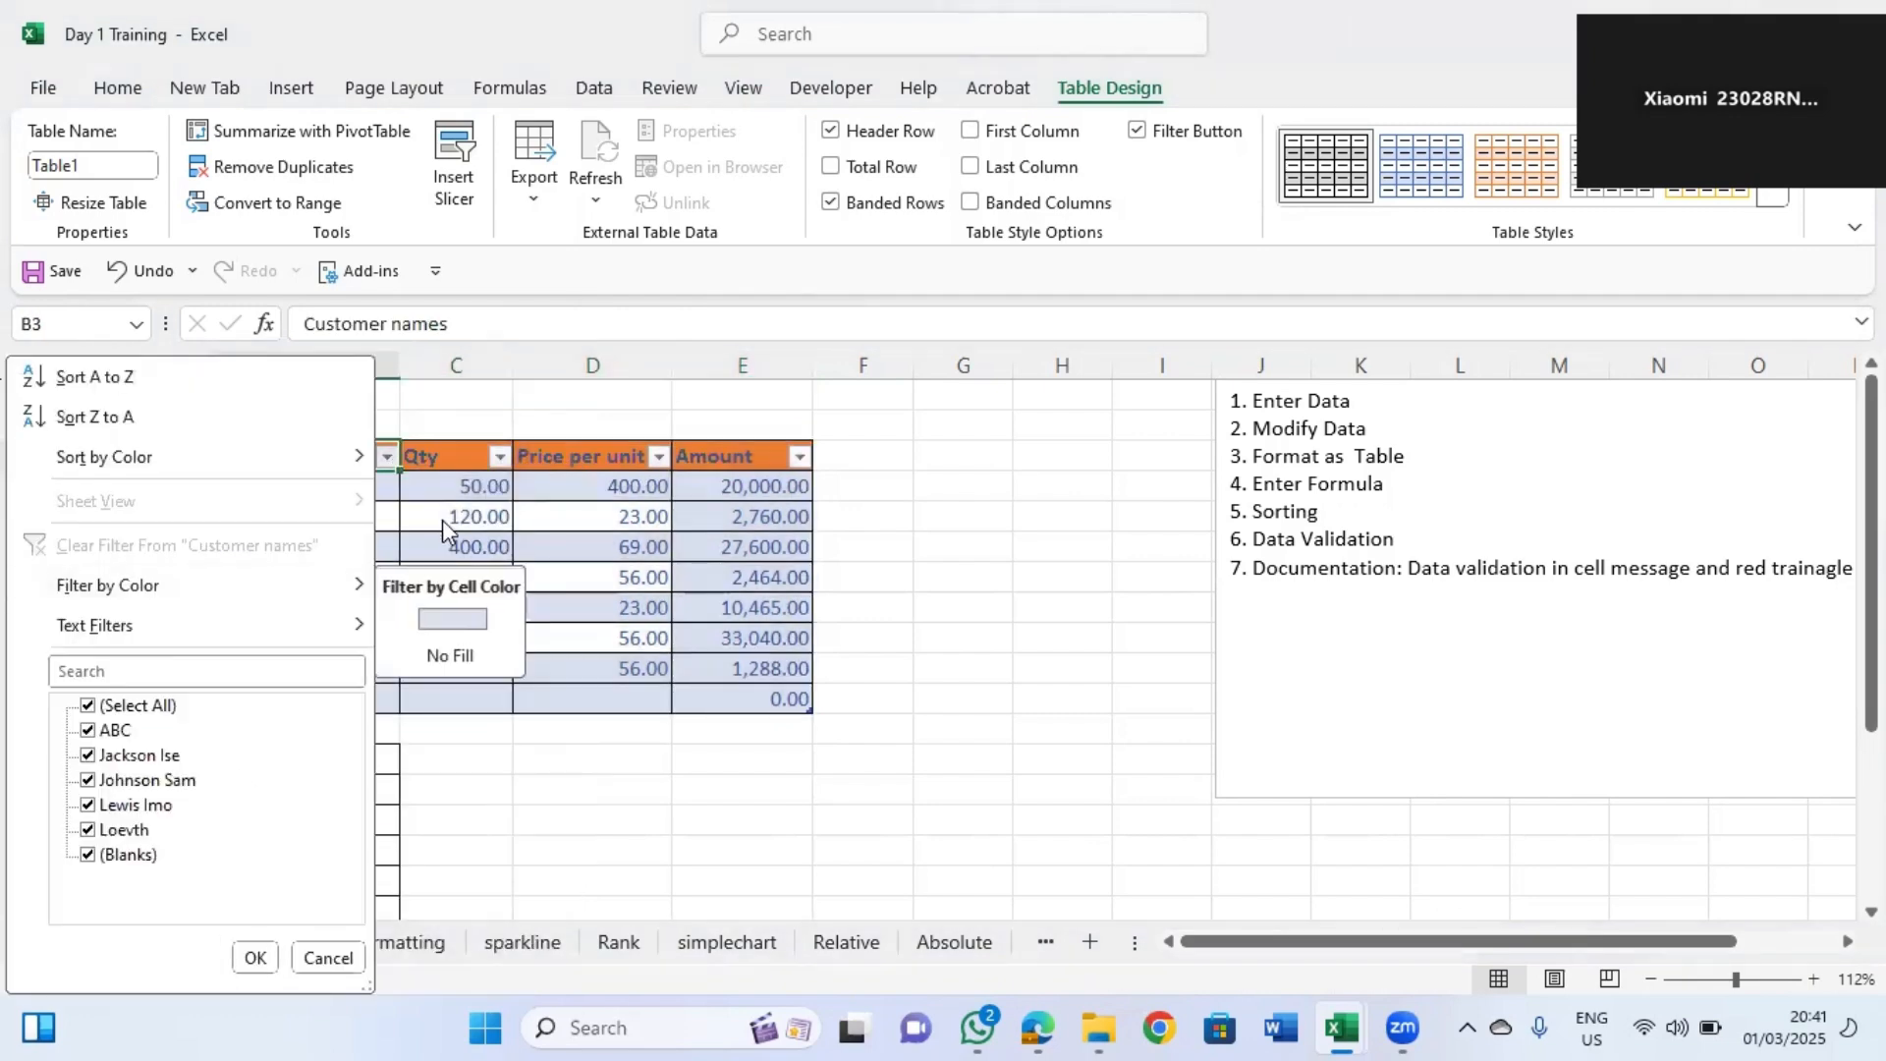
{"action": "key", "text": "Escape"}
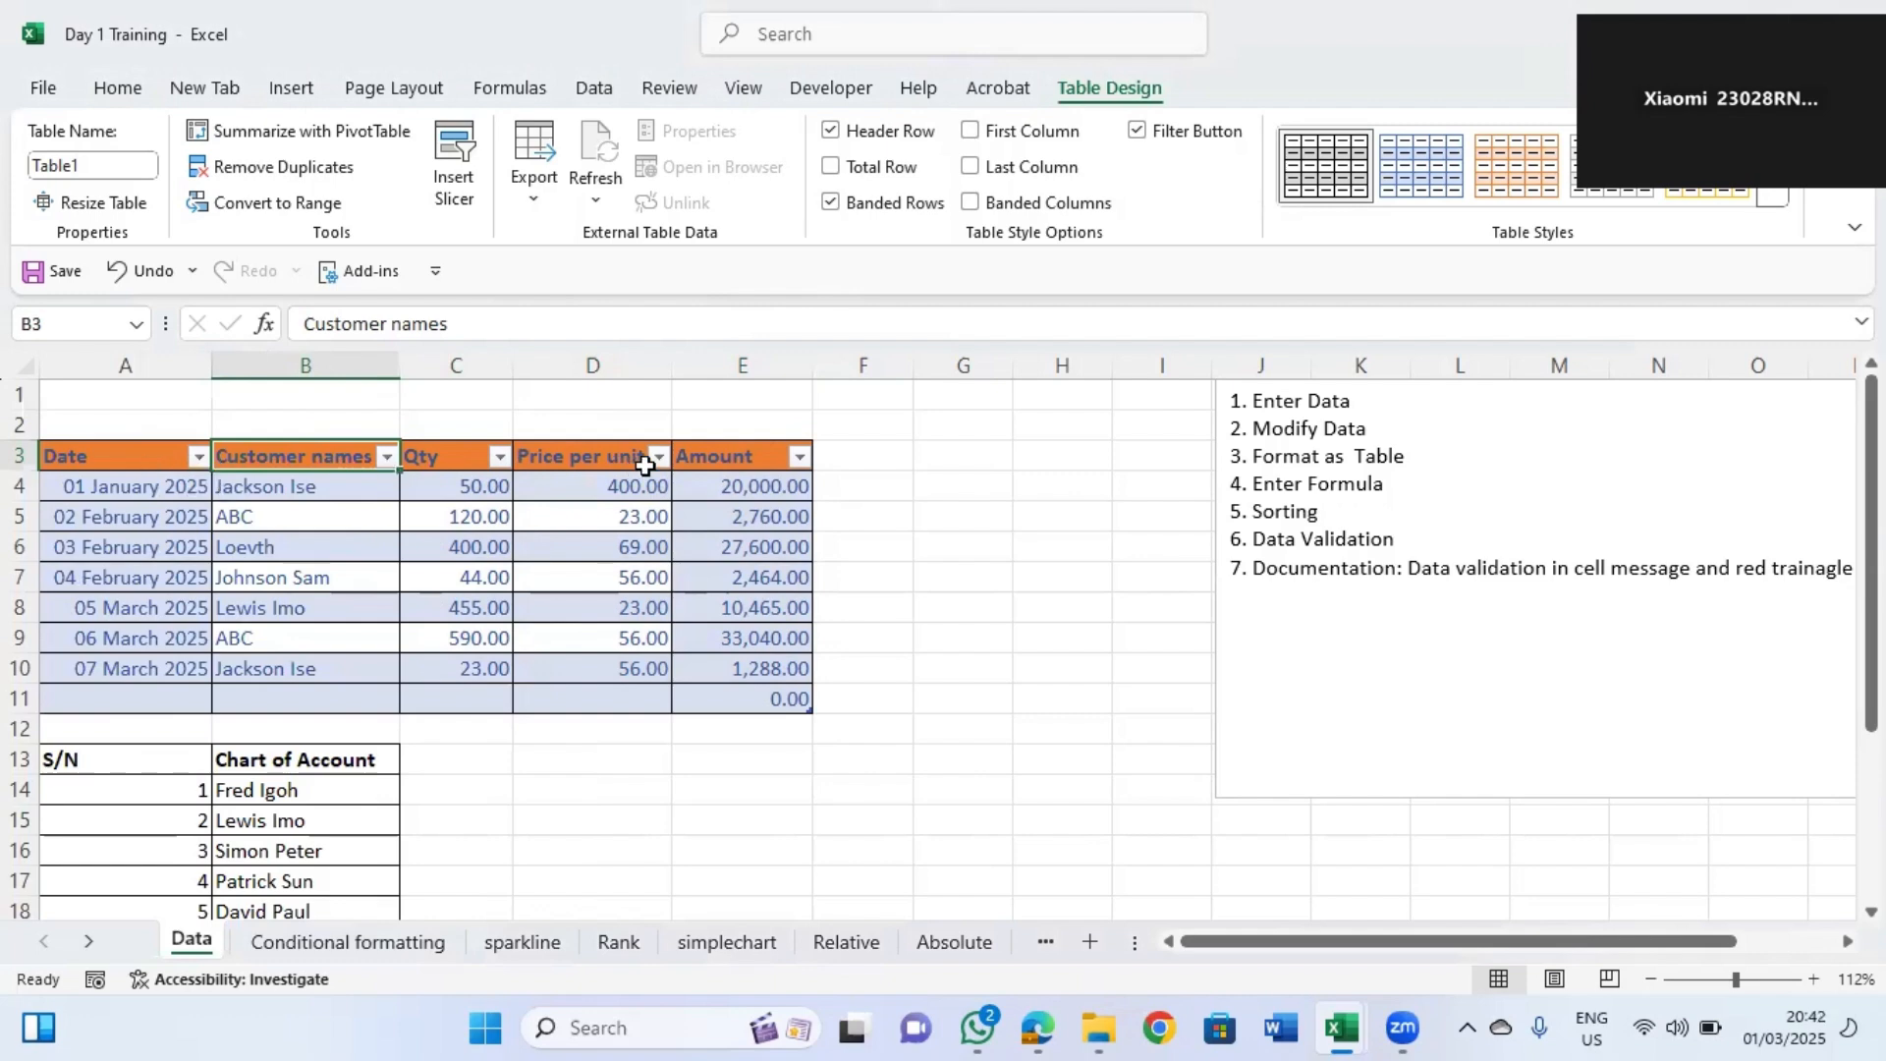
{"action": "left_click", "coordinate": [500, 456]}
{"action": "left_click", "coordinate": [658, 456]}
{"action": "left_click", "coordinate": [658, 456]}
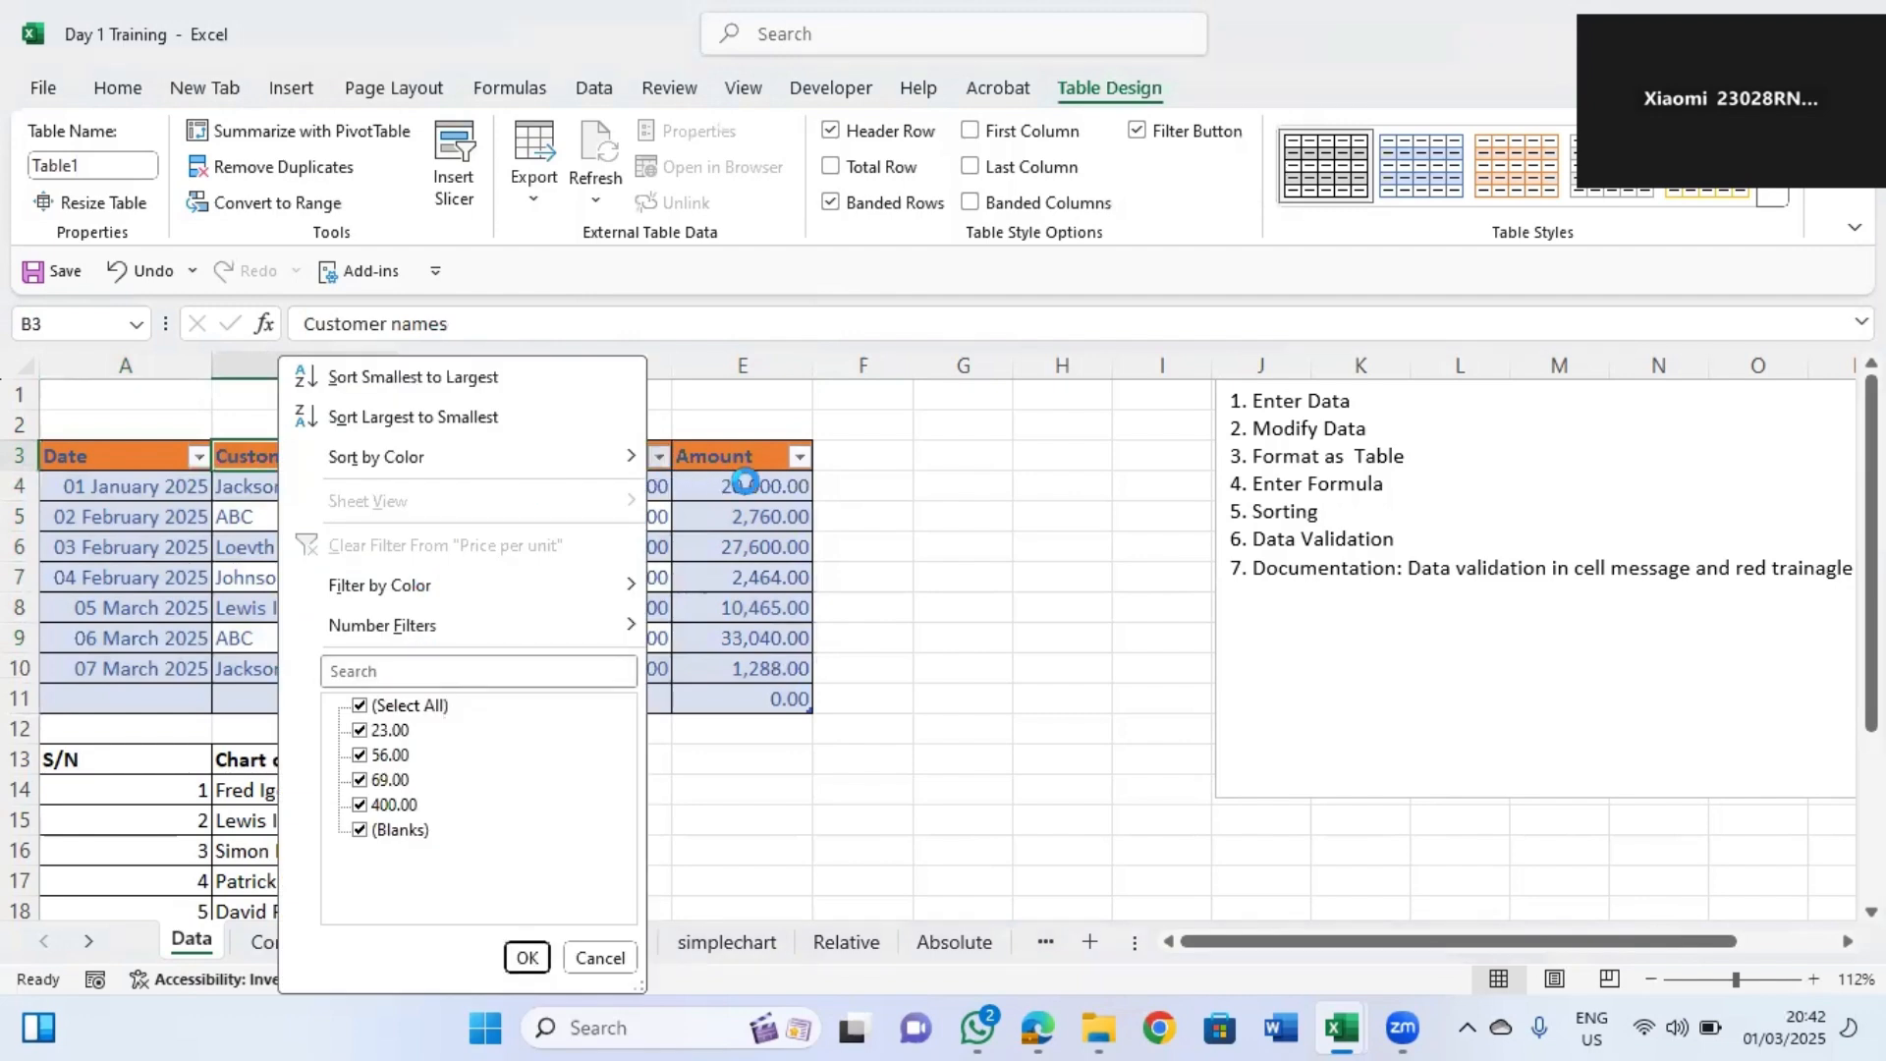
{"action": "left_click", "coordinate": [528, 957]}
{"action": "left_click", "coordinate": [798, 463]}
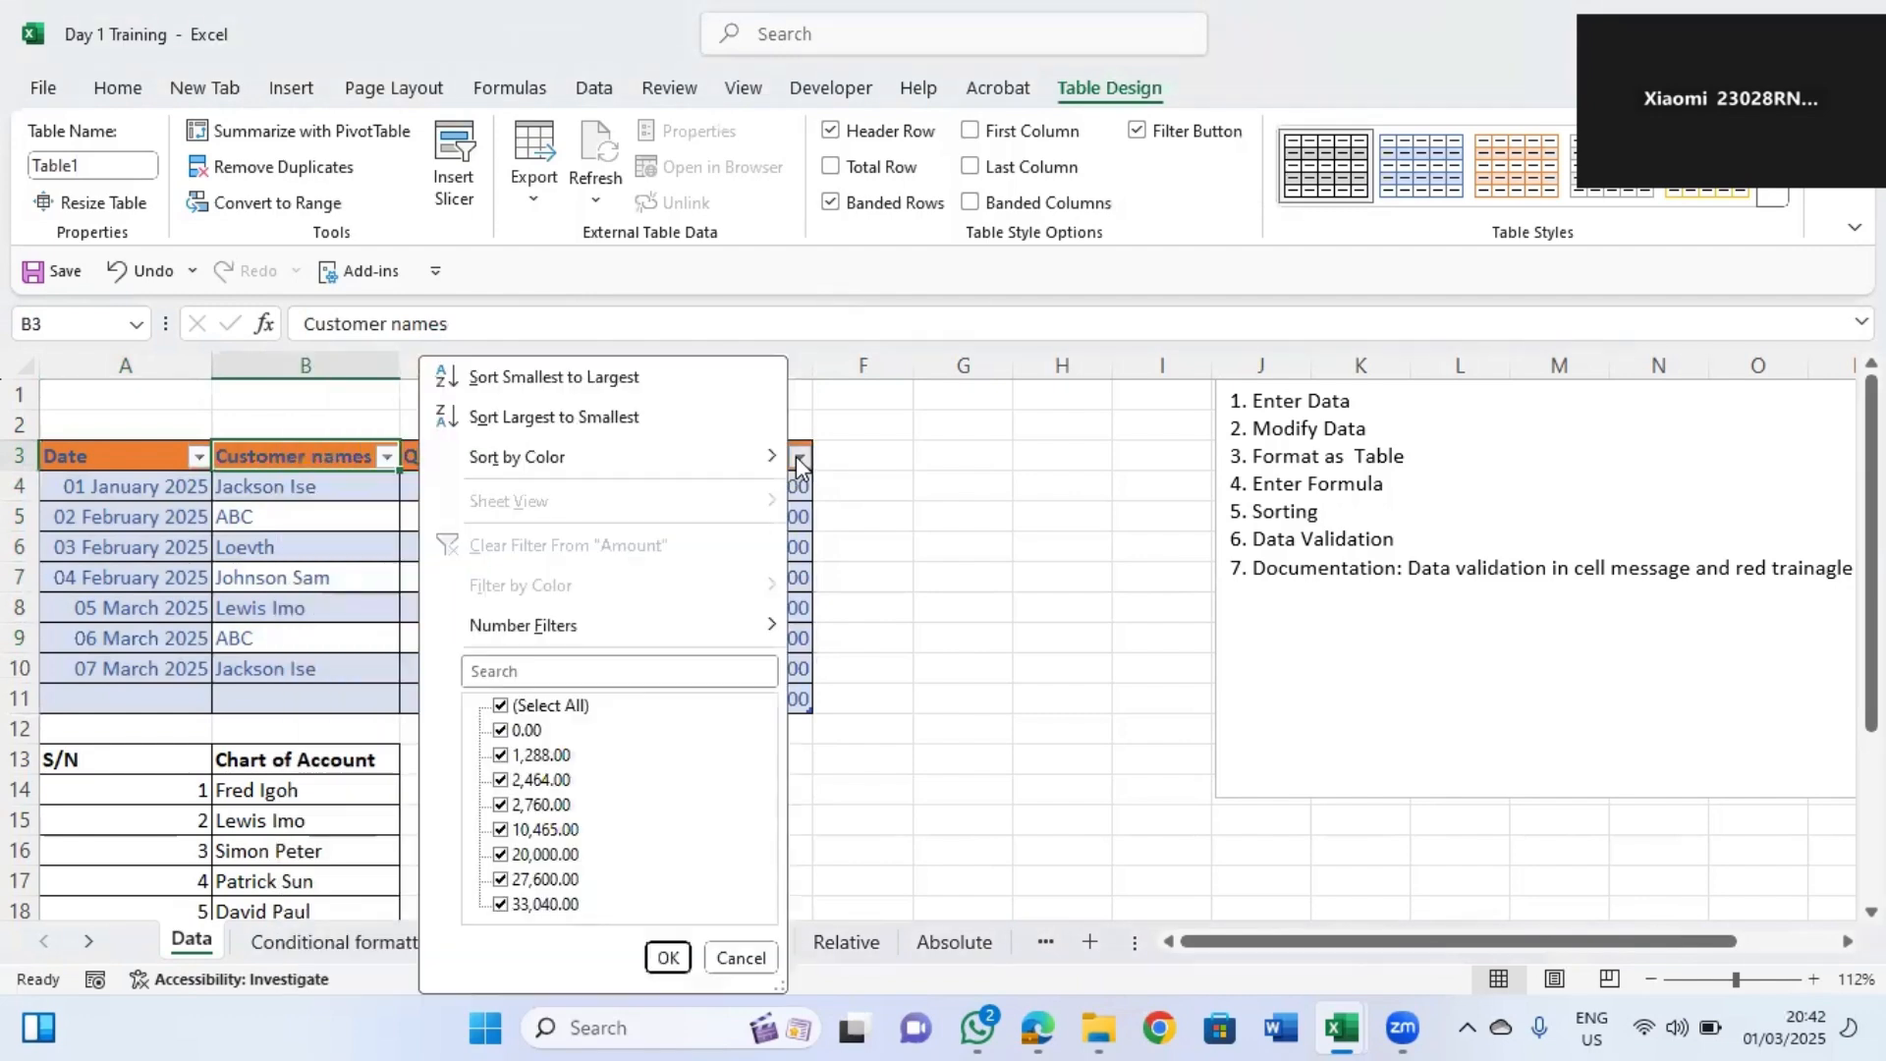
{"action": "left_click", "coordinate": [813, 551]}
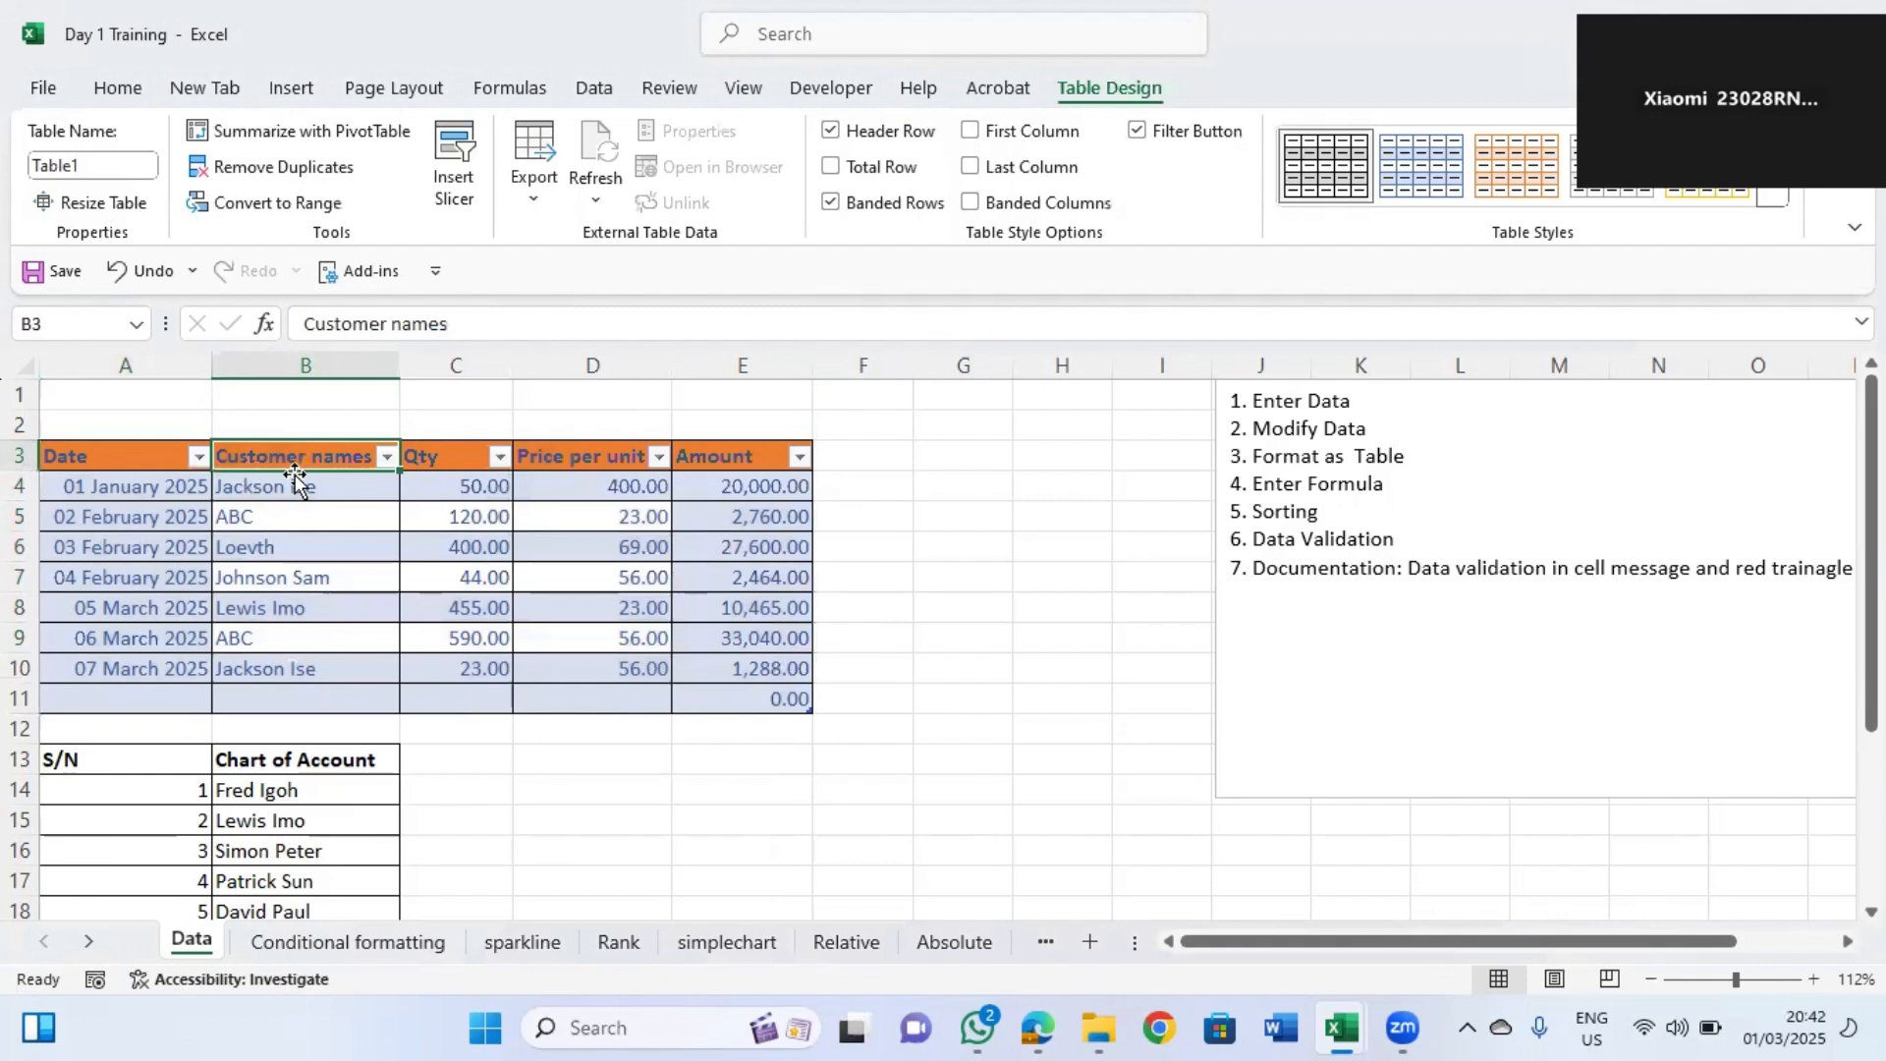
{"action": "left_click", "coordinate": [386, 456]}
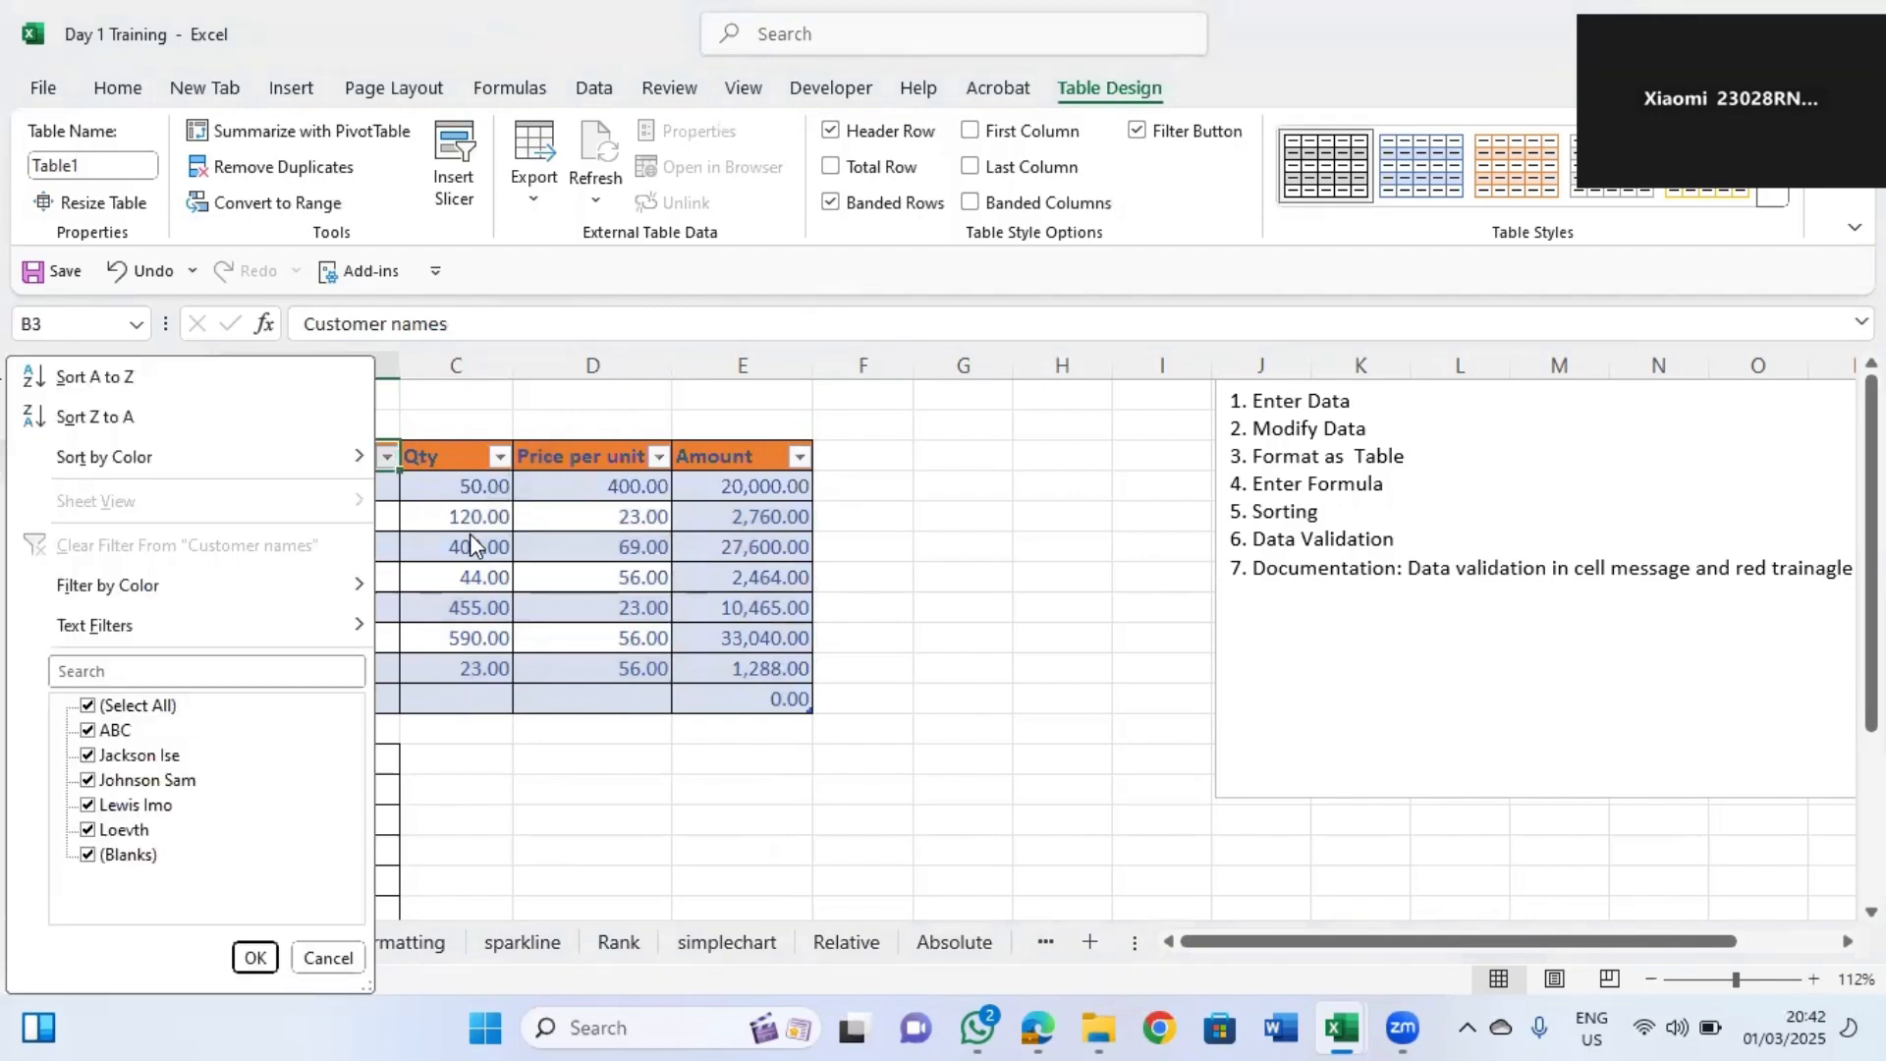
{"action": "key", "text": "Escape"}
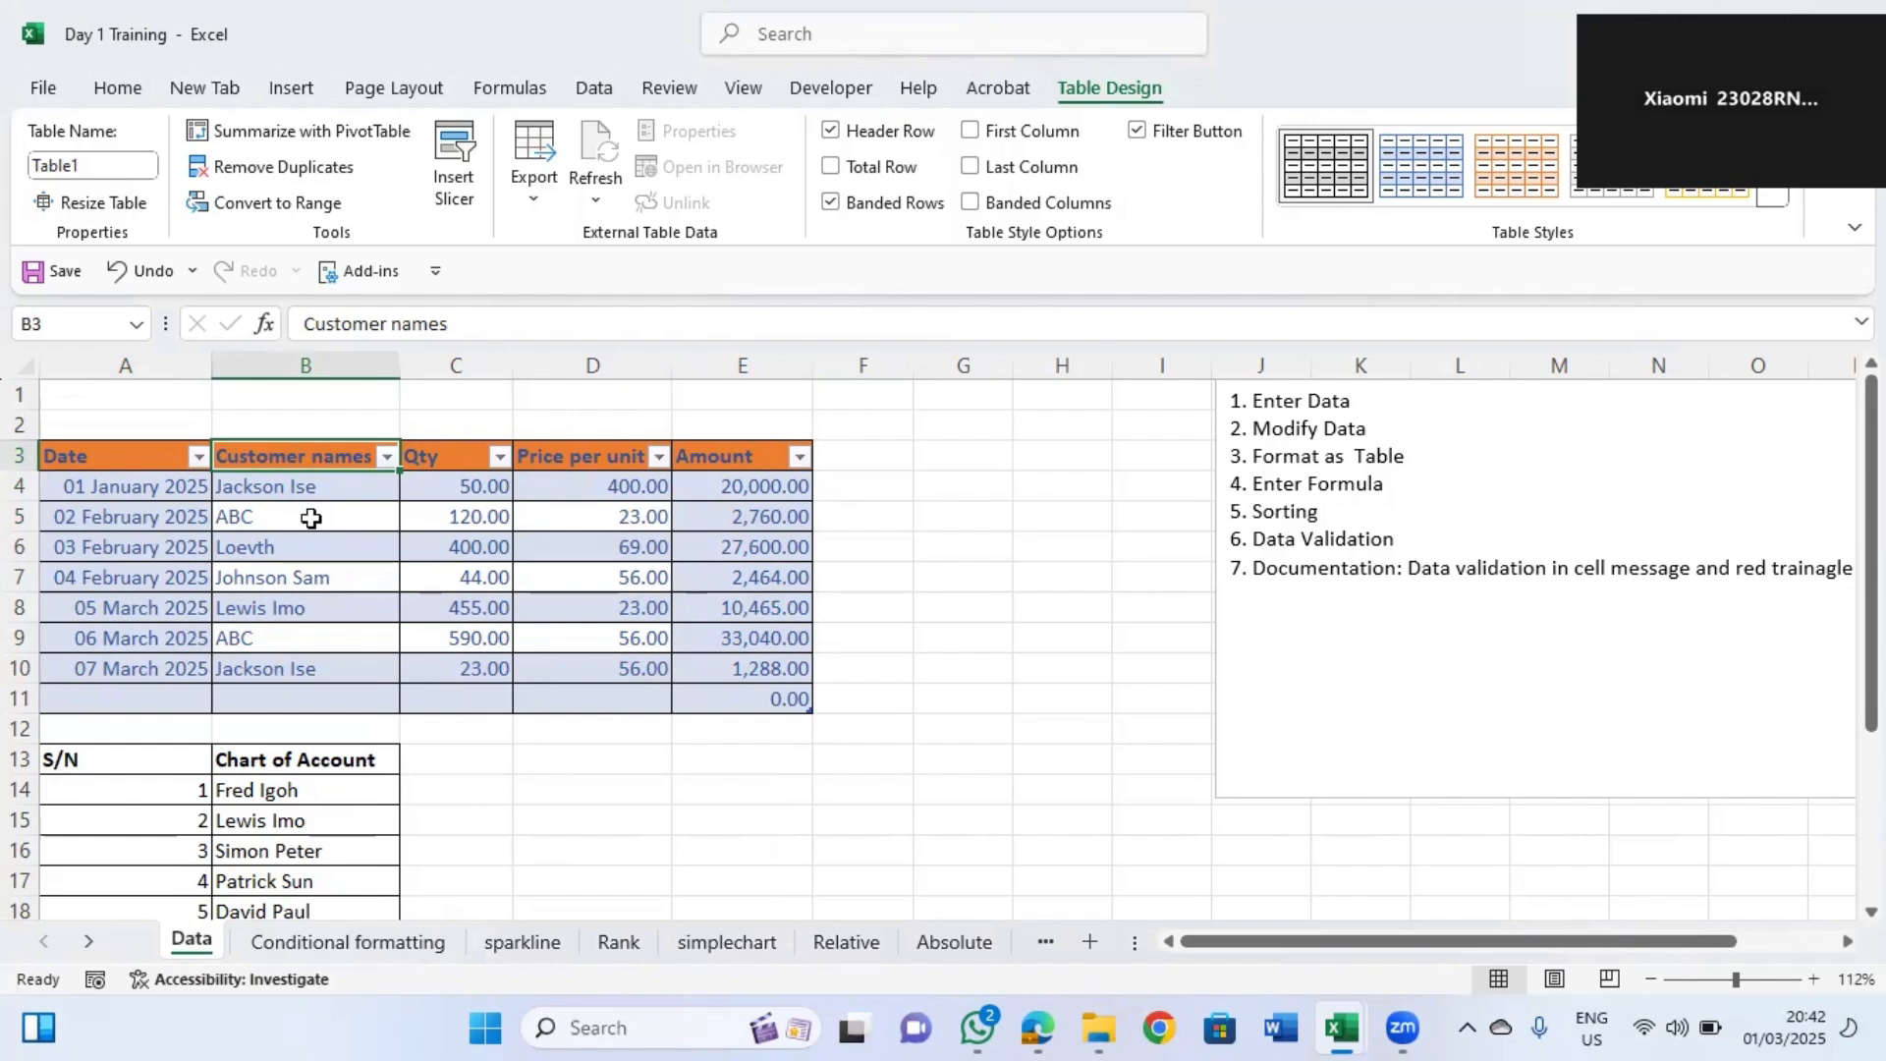
Filter the Customer names column to show only ABC.
{"action": "left_click", "coordinate": [385, 457]}
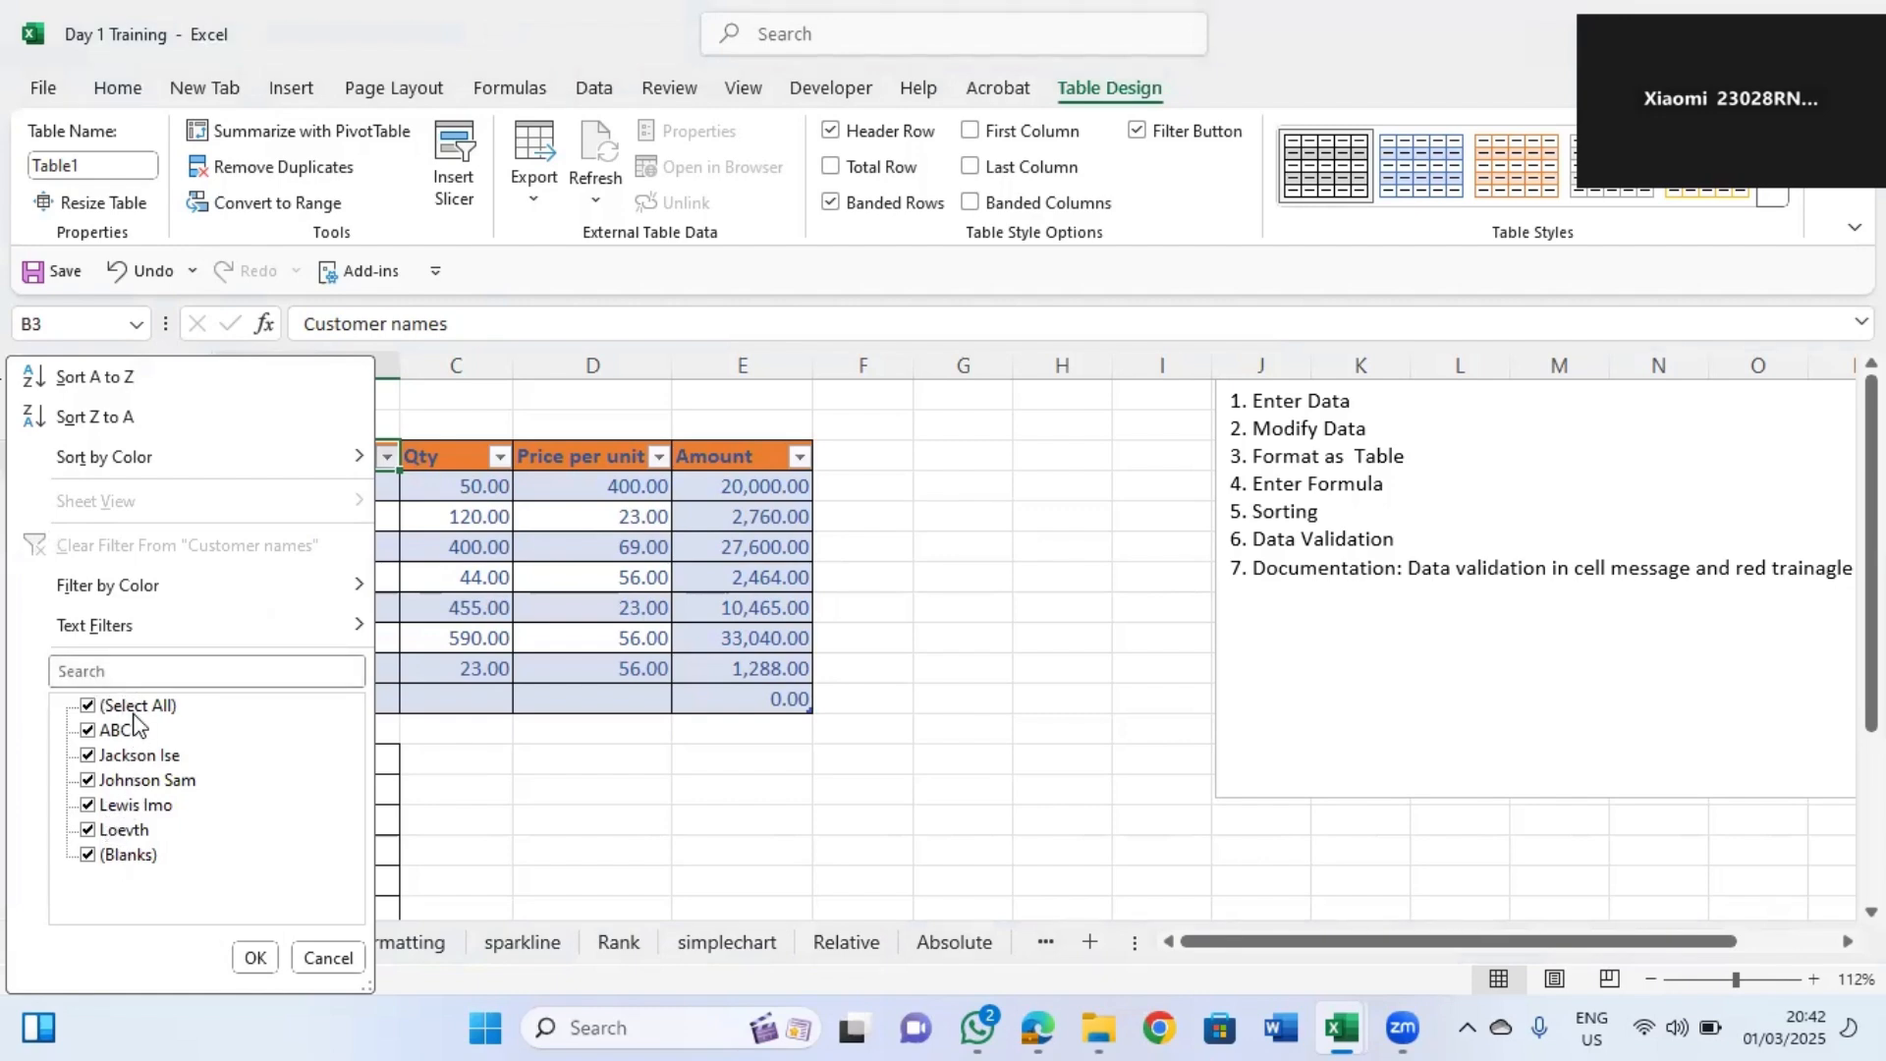
{"action": "left_click", "coordinate": [256, 957]}
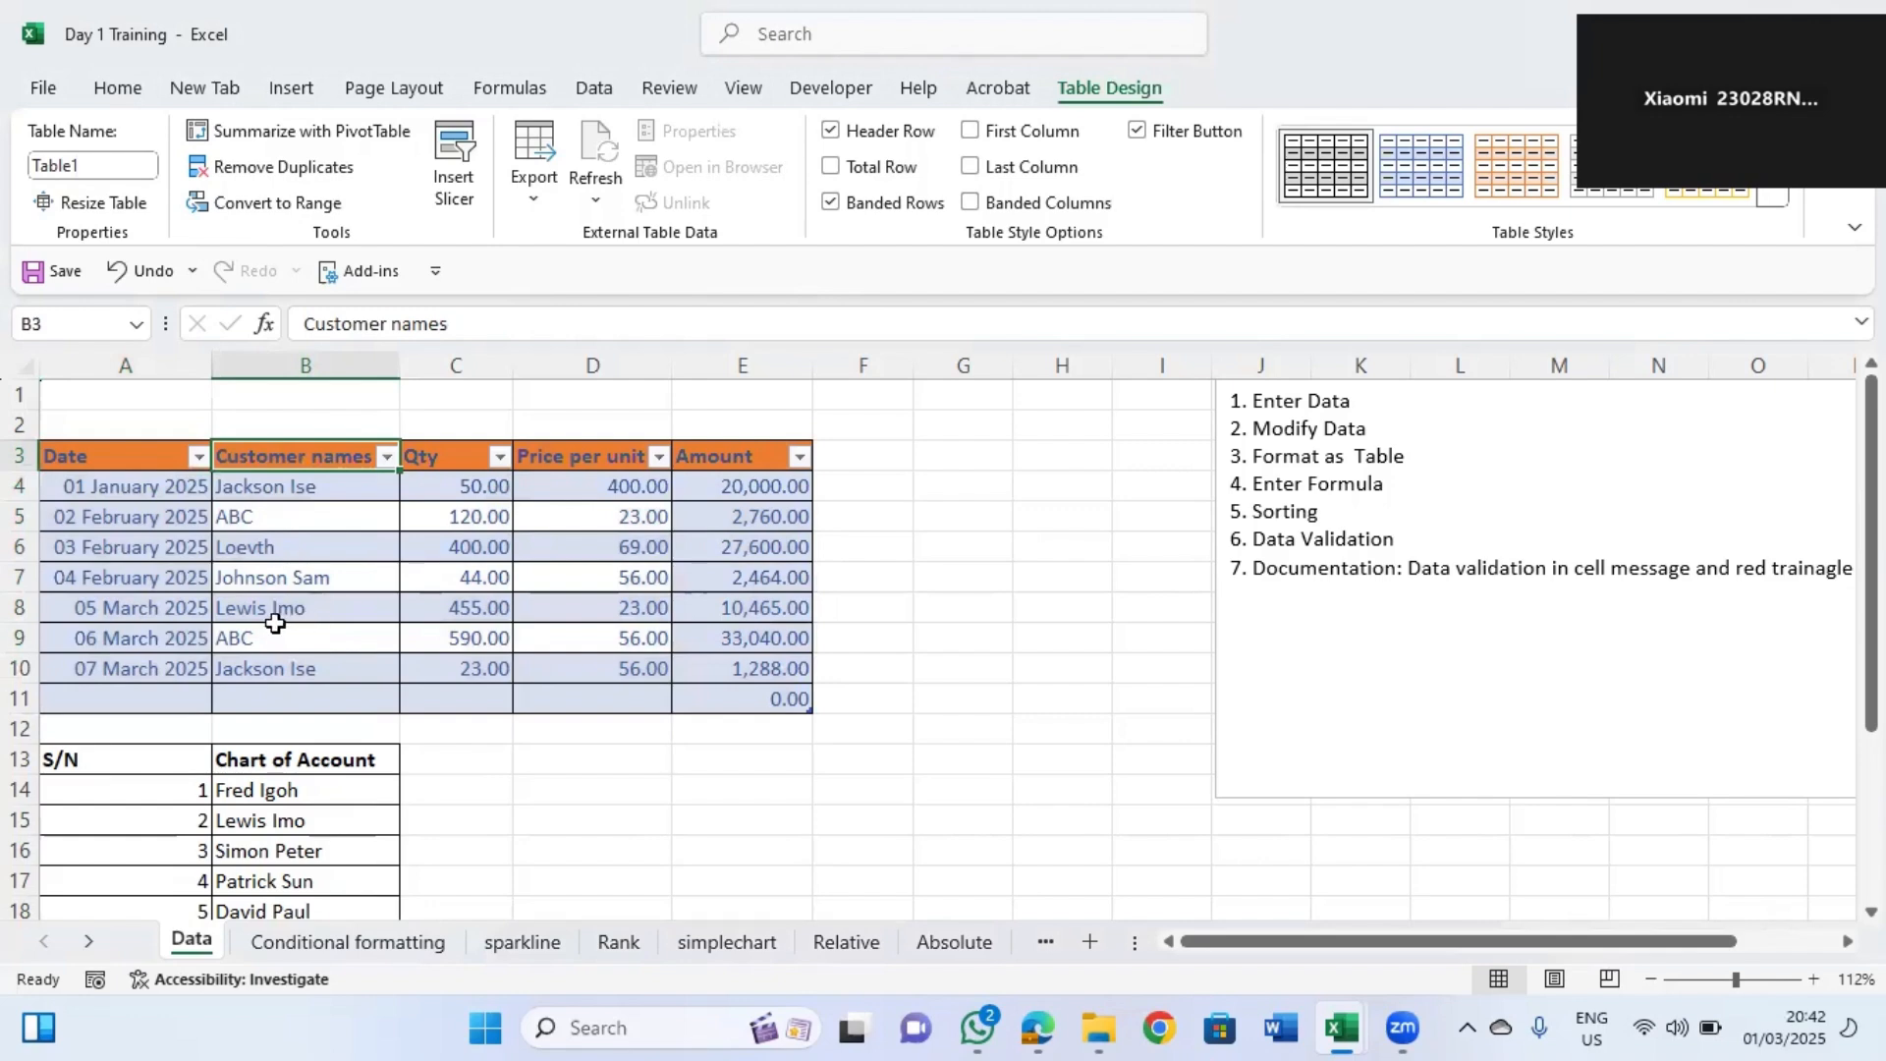
{"action": "left_click", "coordinate": [385, 456]}
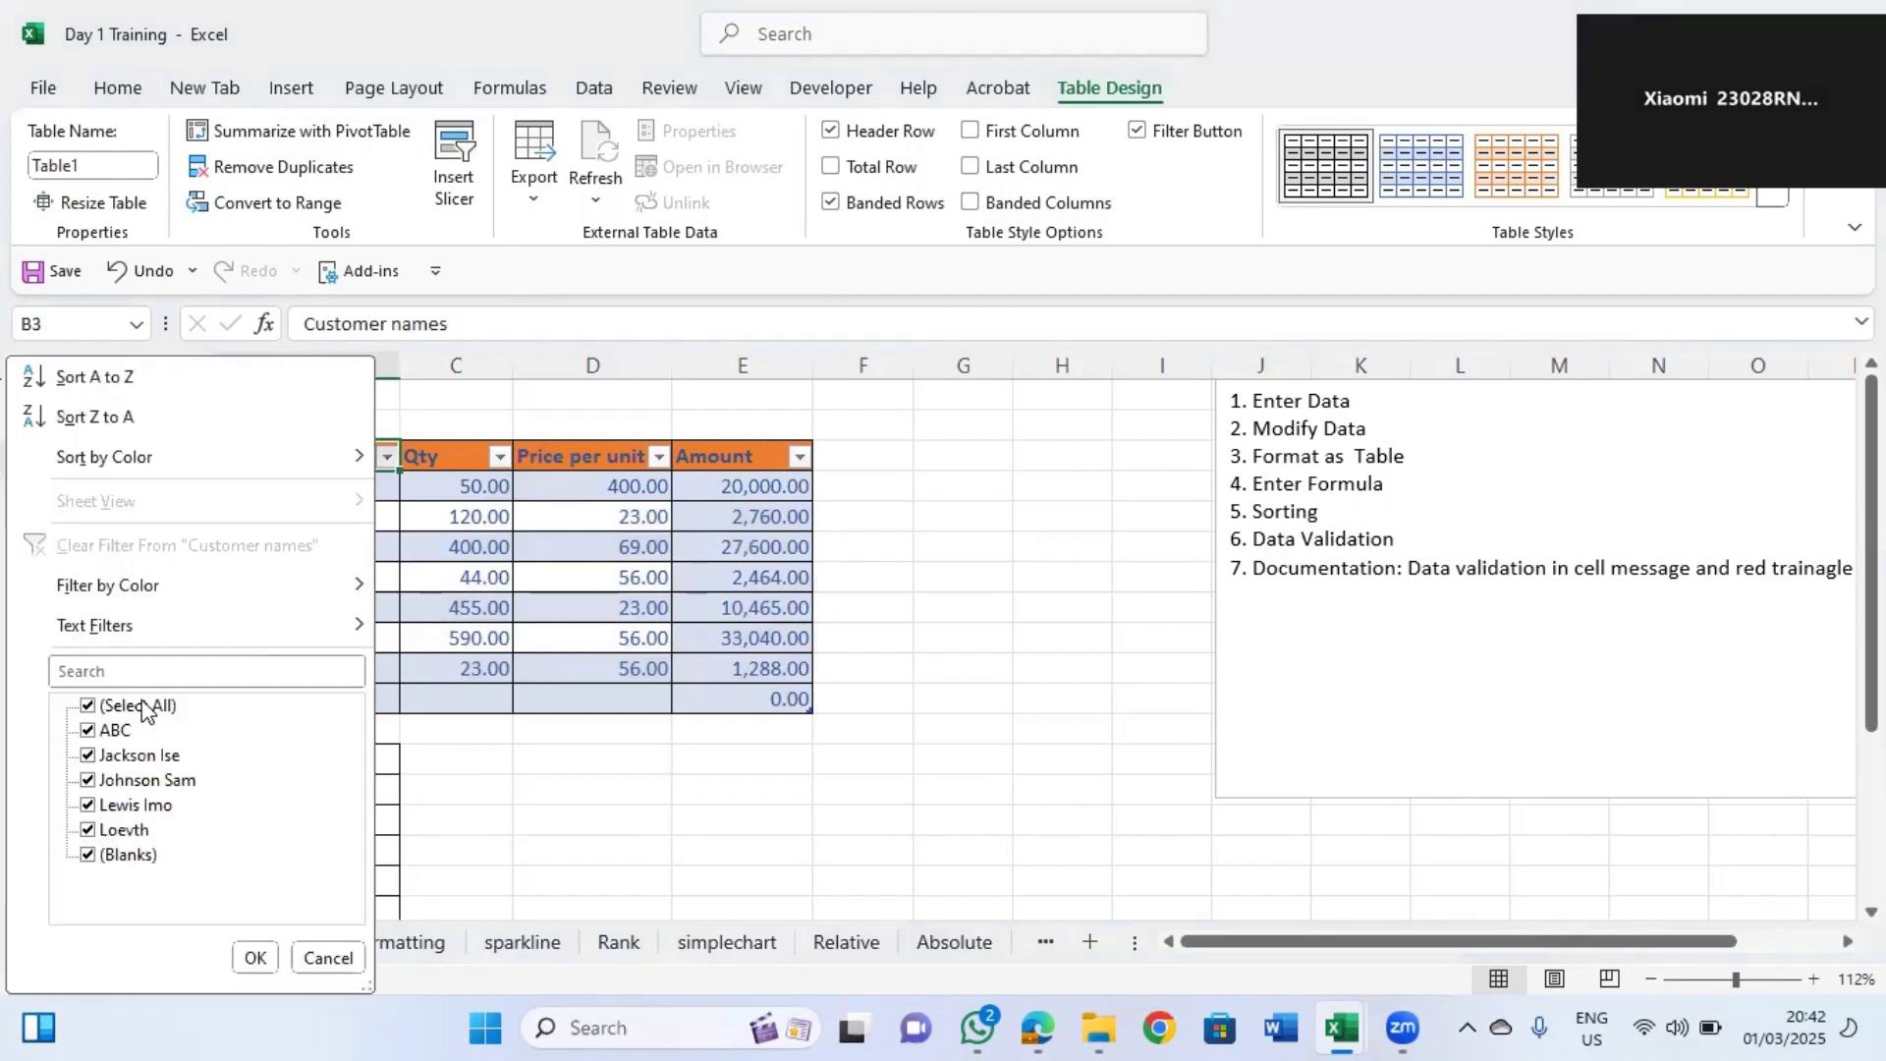
{"action": "left_click", "coordinate": [120, 704]}
{"action": "left_click", "coordinate": [115, 732]}
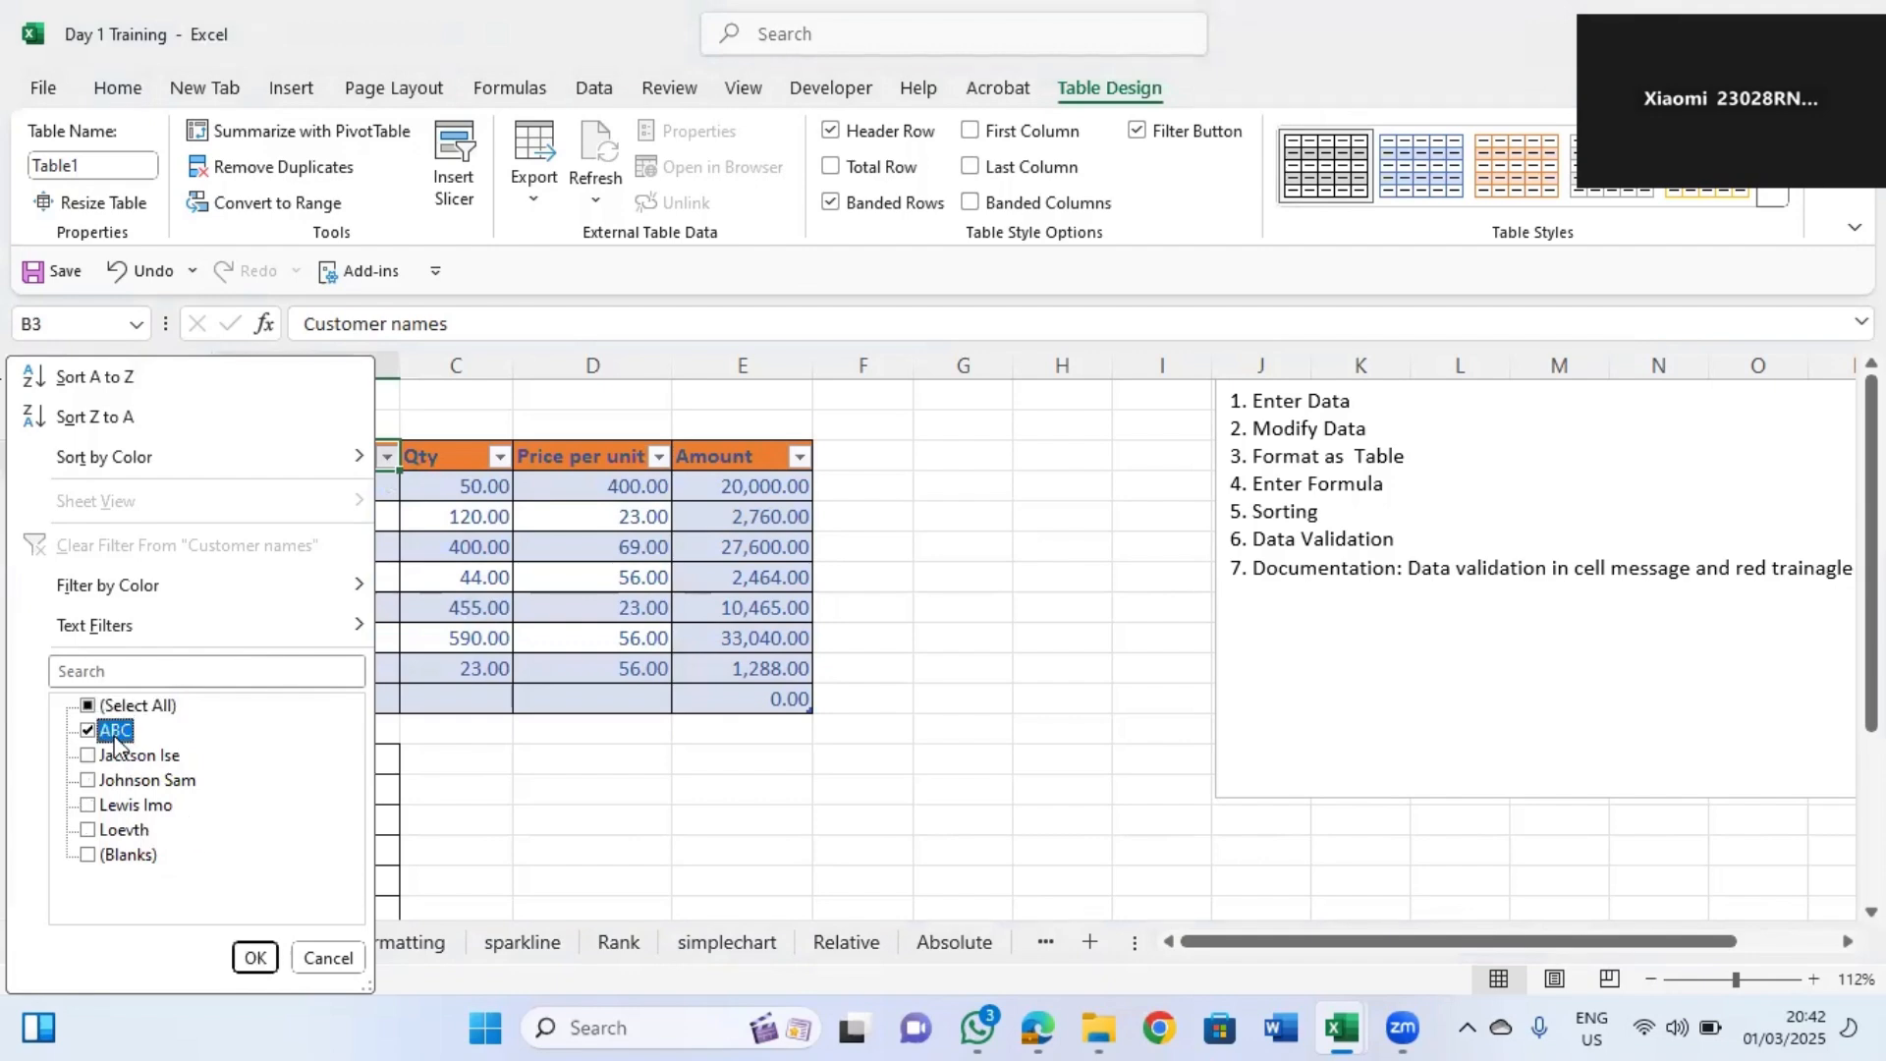
{"action": "left_click", "coordinate": [255, 958]}
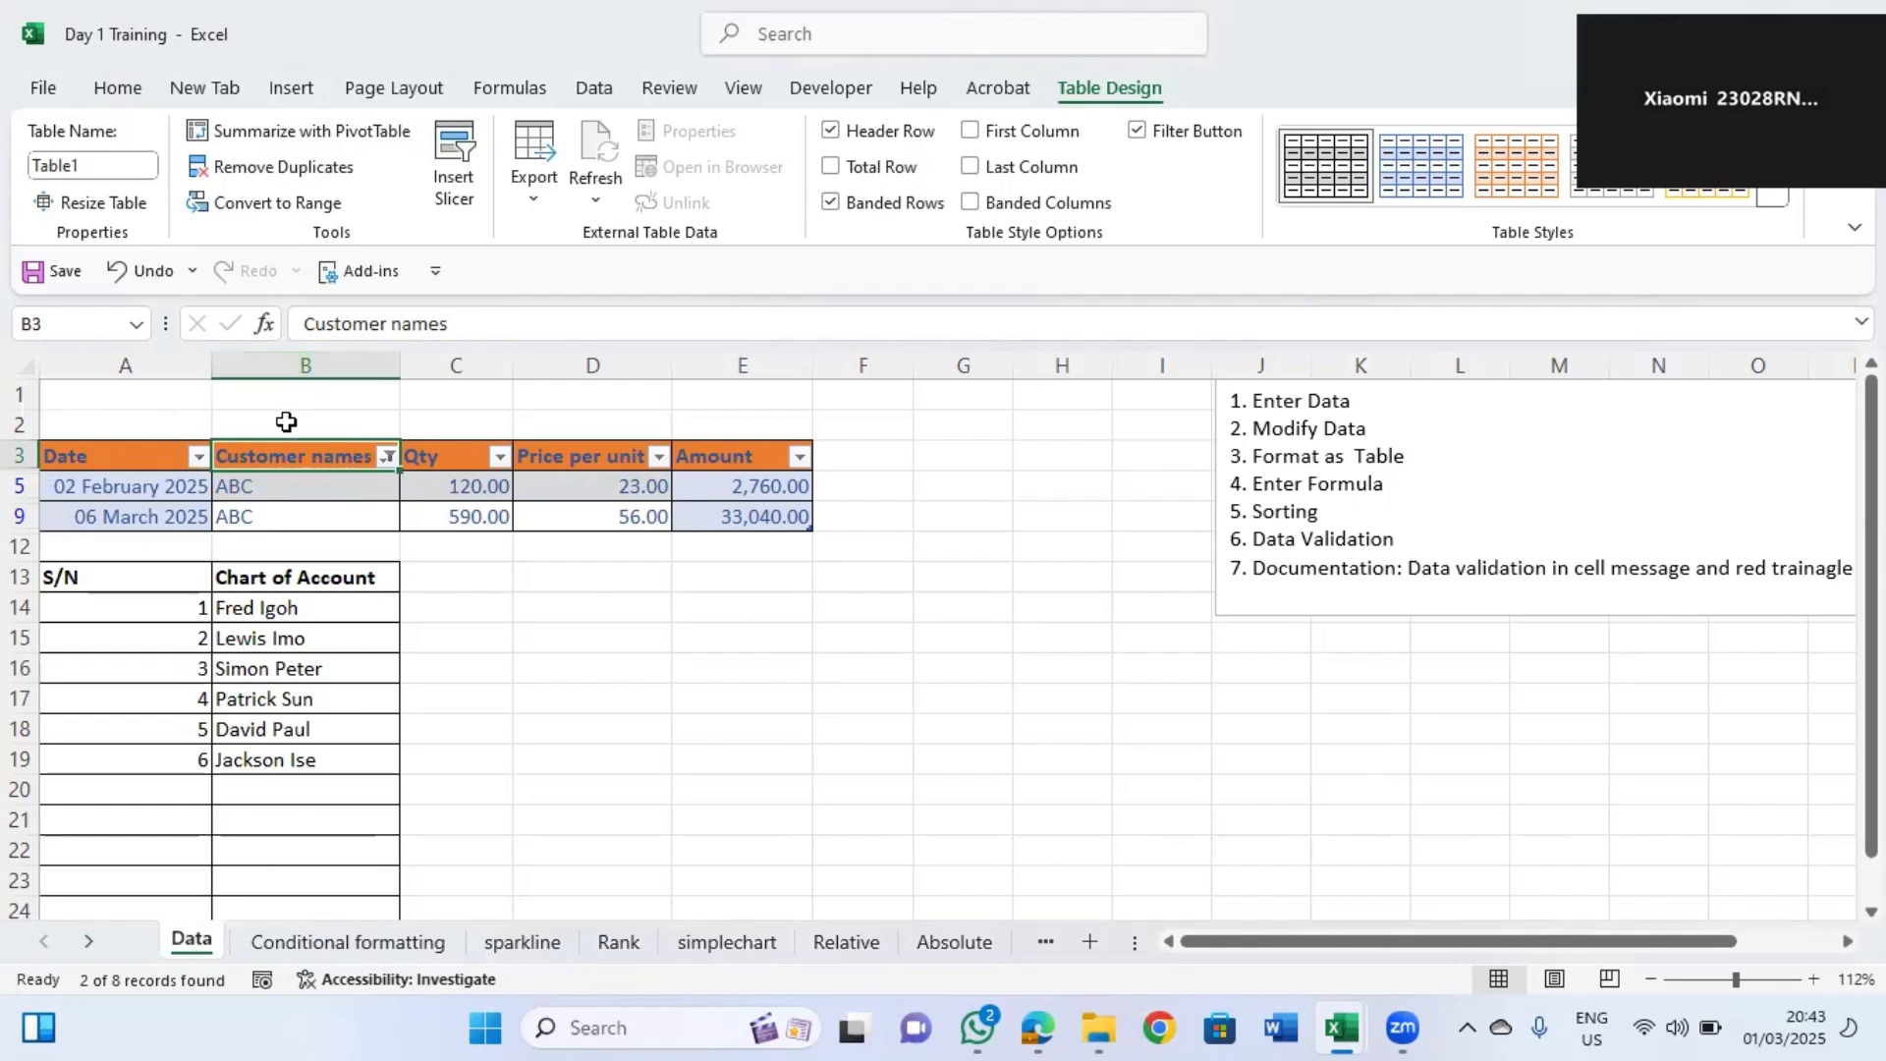
Clear the Customer names filter by reselecting all names.
{"action": "left_click", "coordinate": [387, 455]}
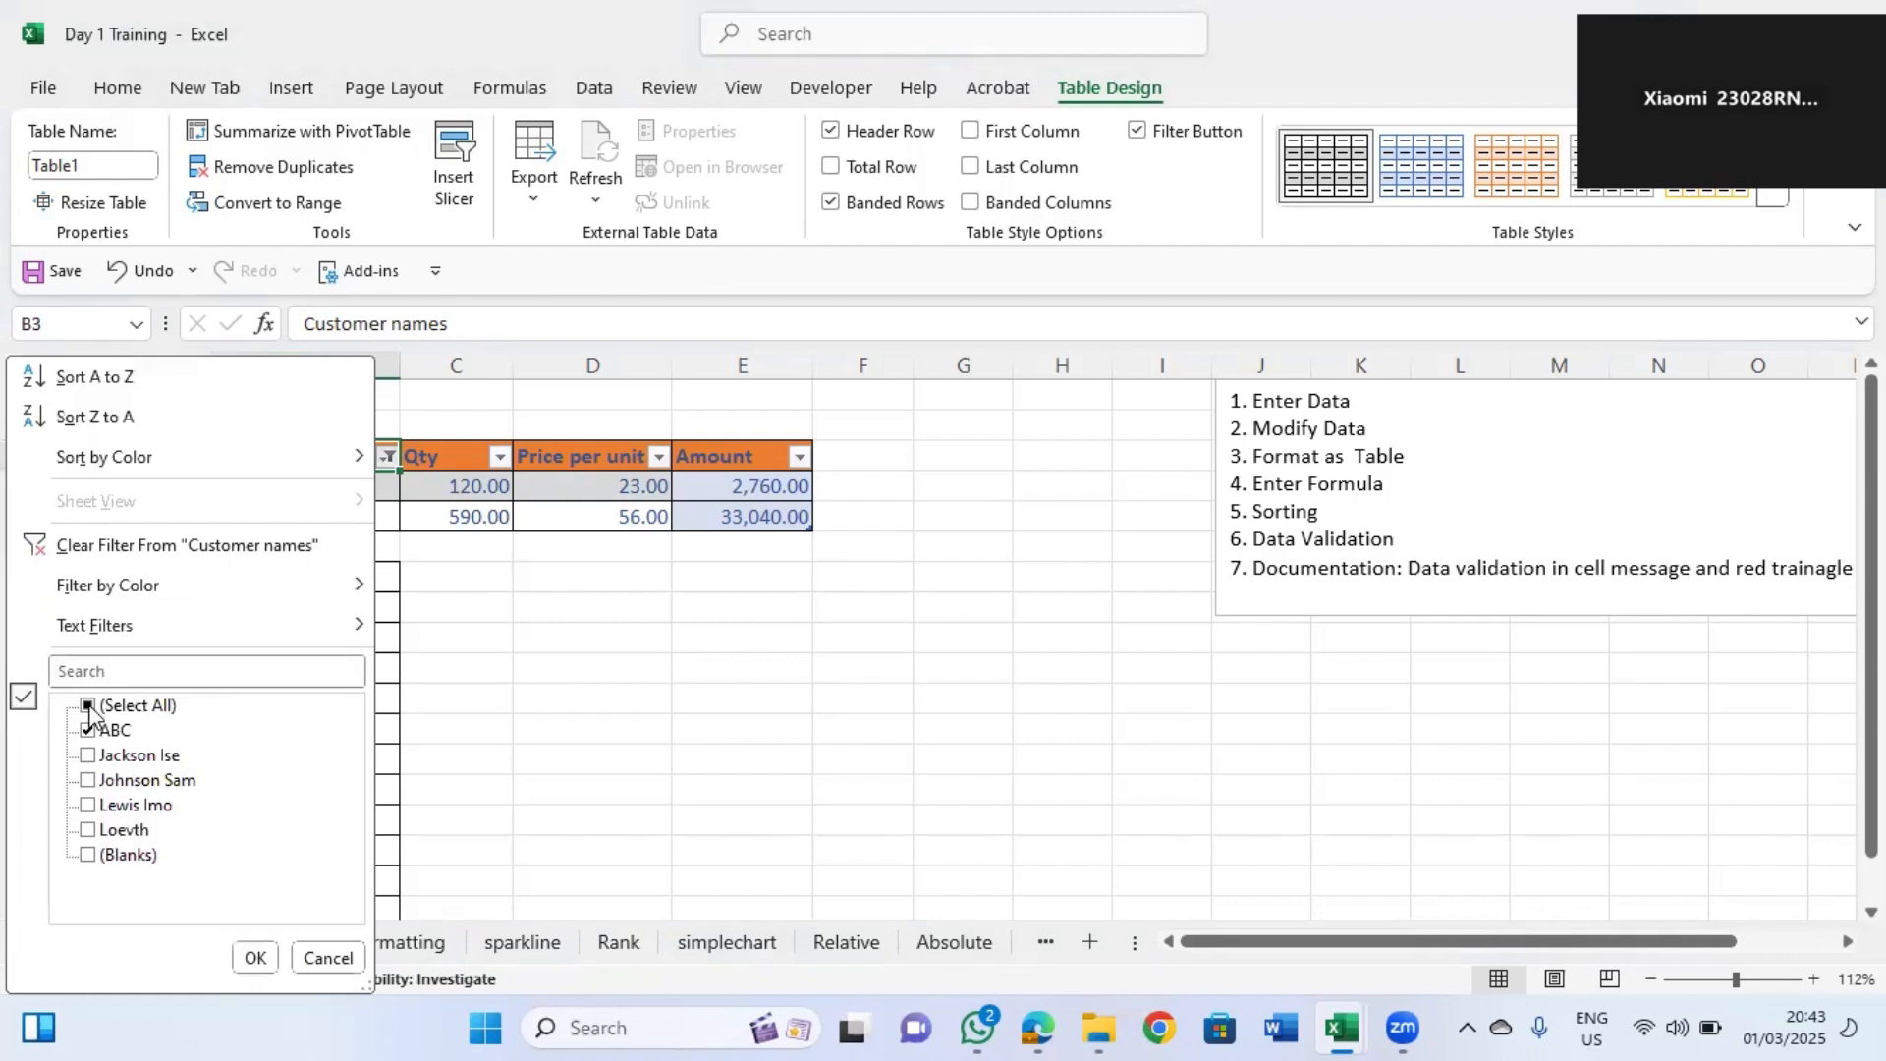
{"action": "left_click", "coordinate": [89, 705]}
{"action": "left_click", "coordinate": [254, 957]}
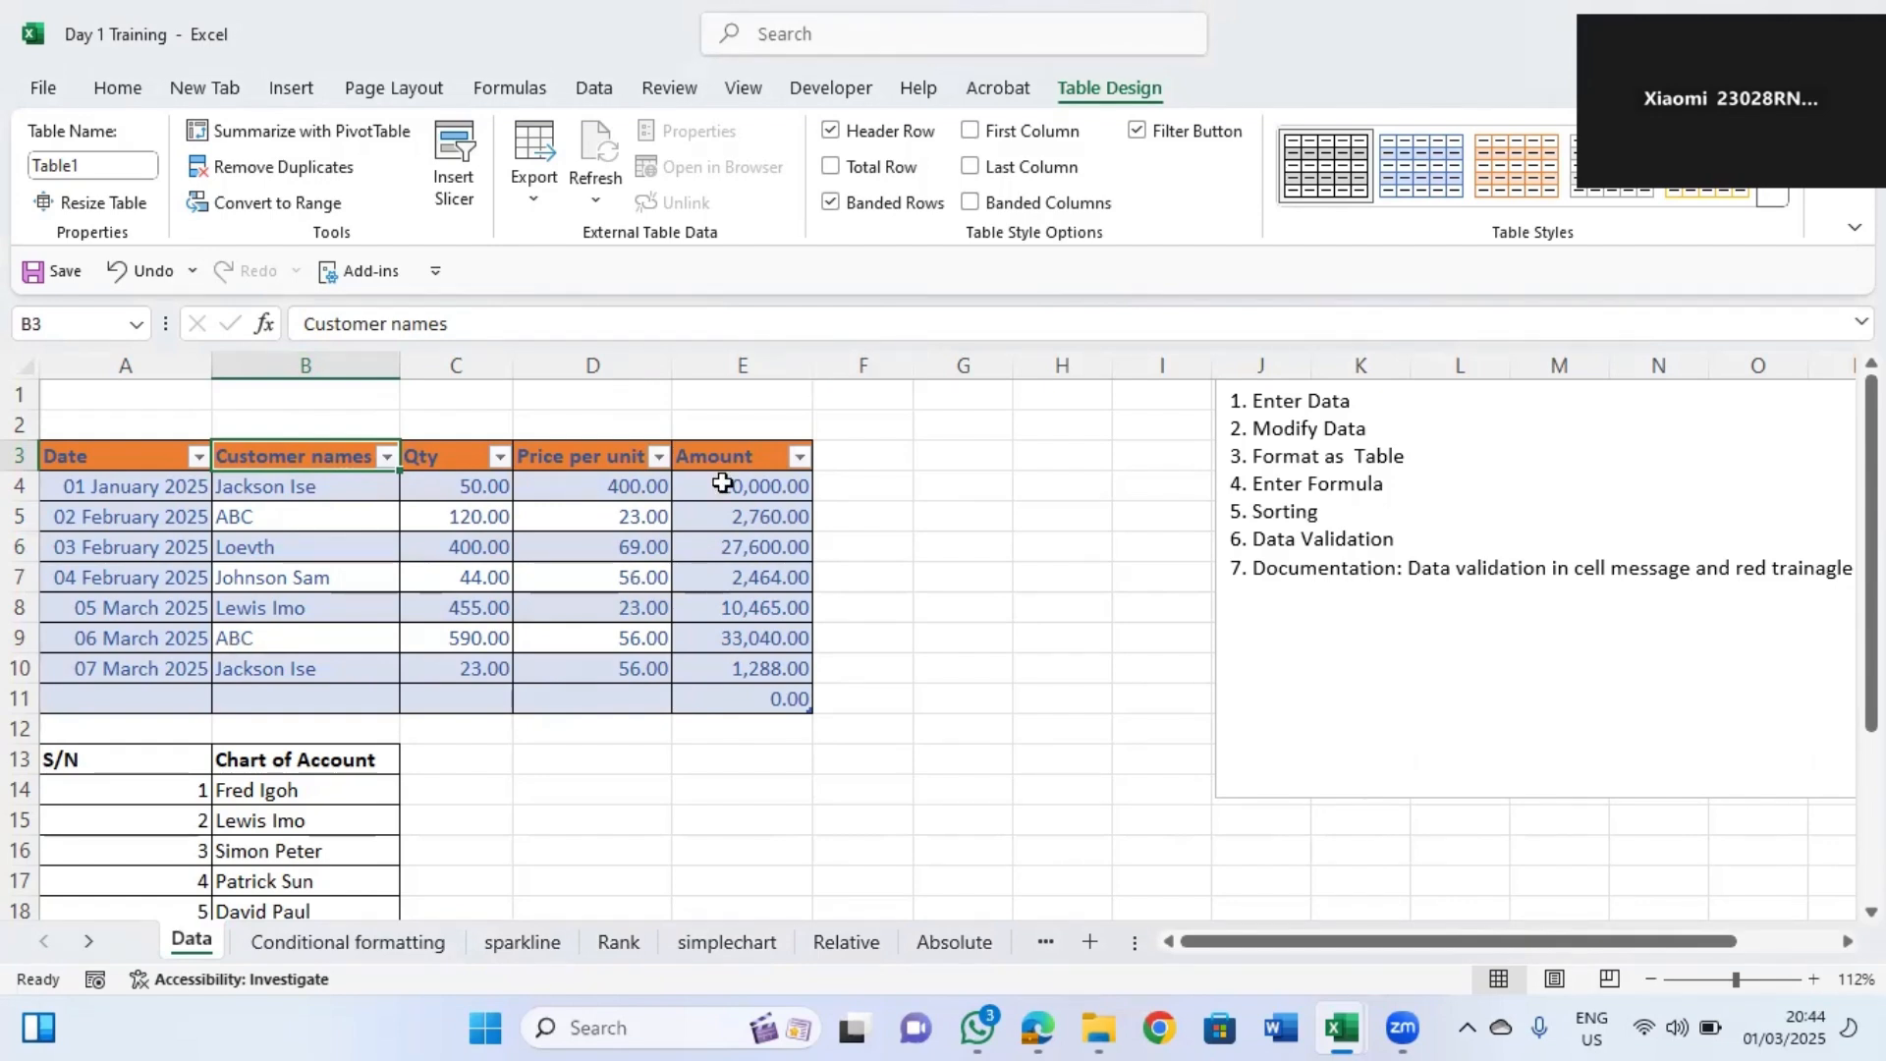
Filter the table again to show only the ABC customer rows.
{"action": "left_click", "coordinate": [142, 456]}
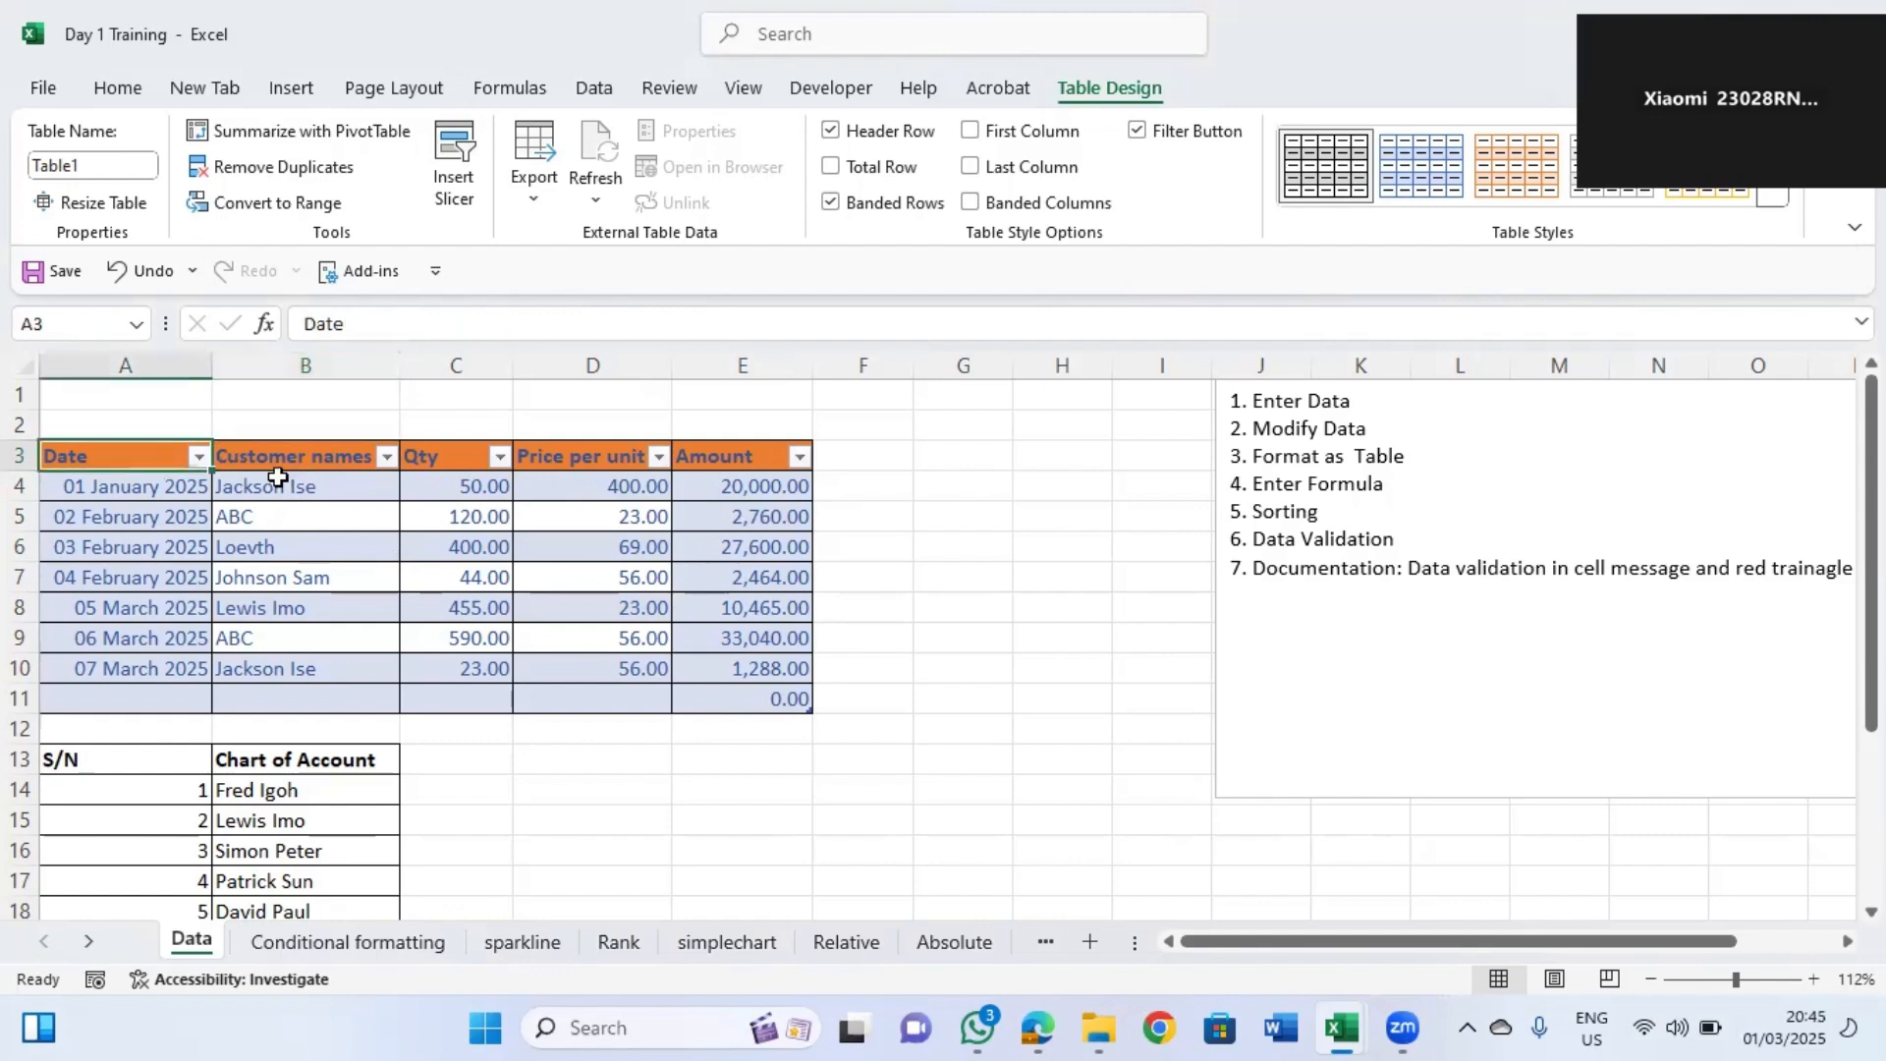
{"action": "left_click", "coordinate": [238, 510]}
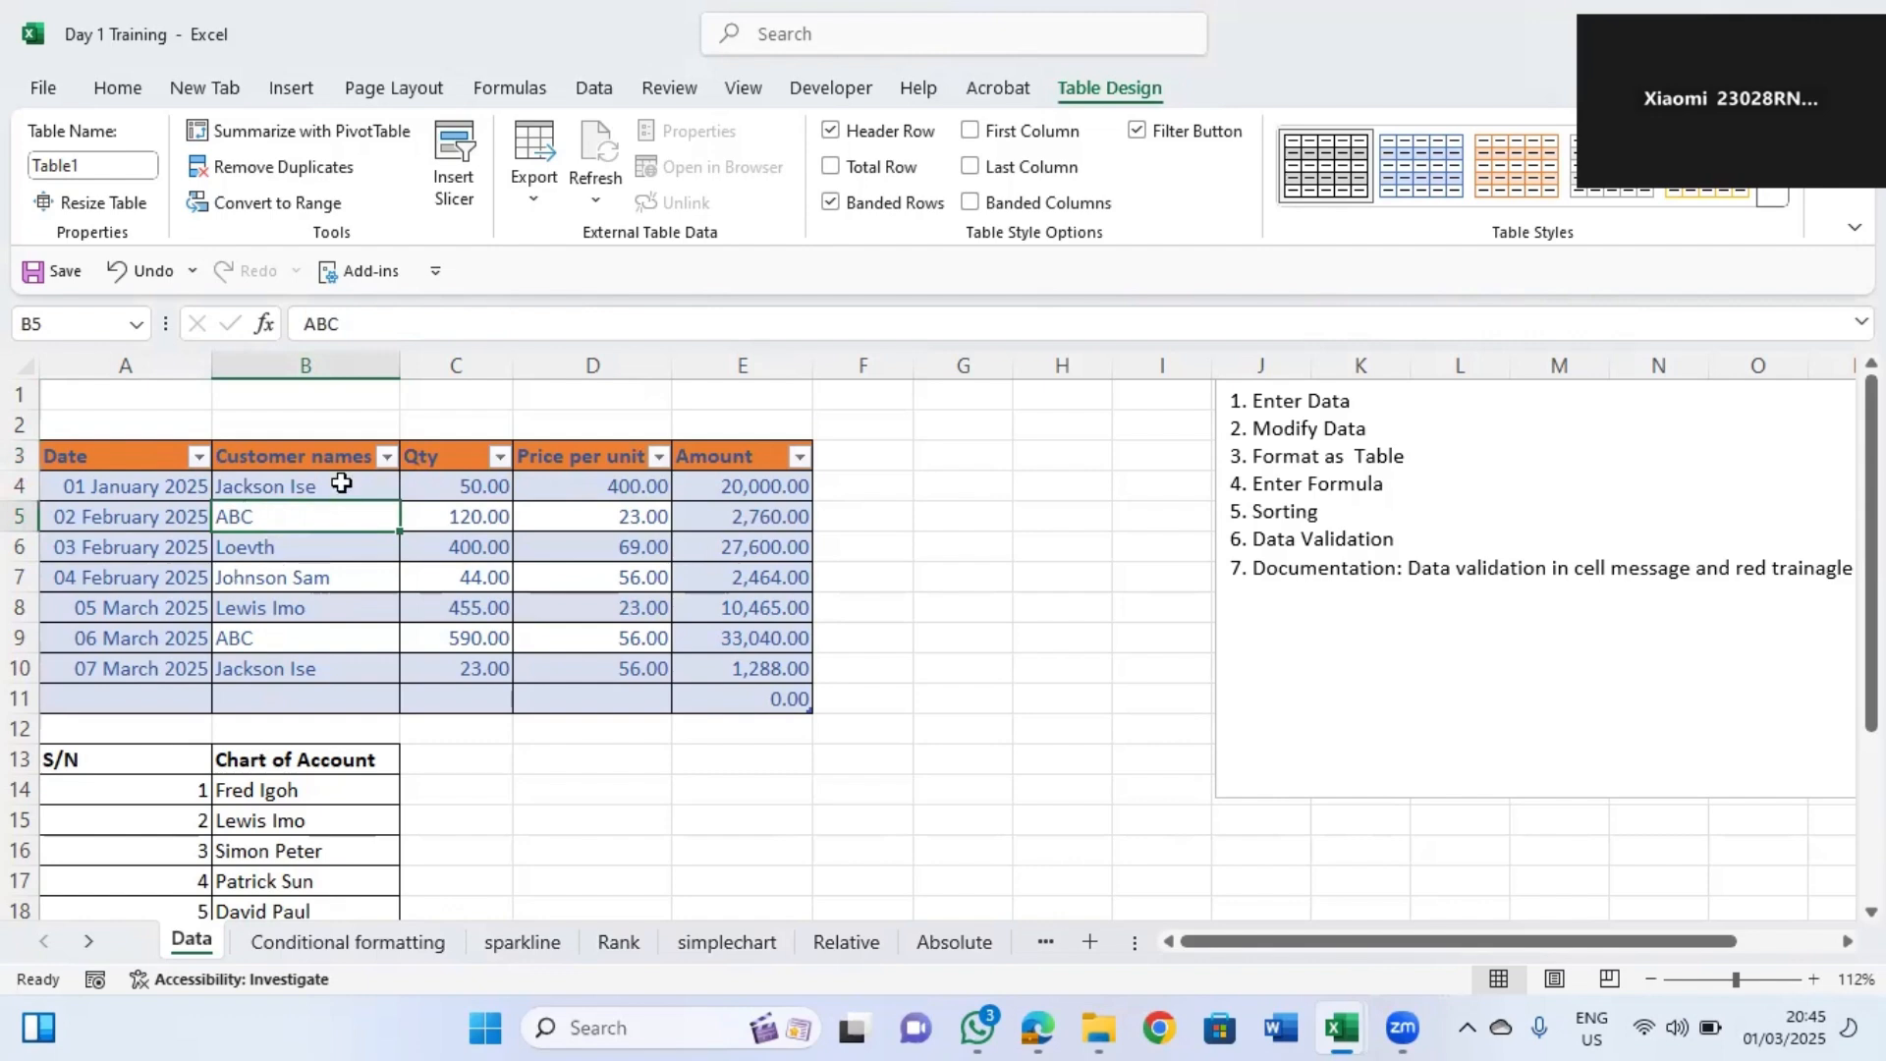
{"action": "left_click", "coordinate": [387, 455]}
{"action": "left_click", "coordinate": [123, 713]}
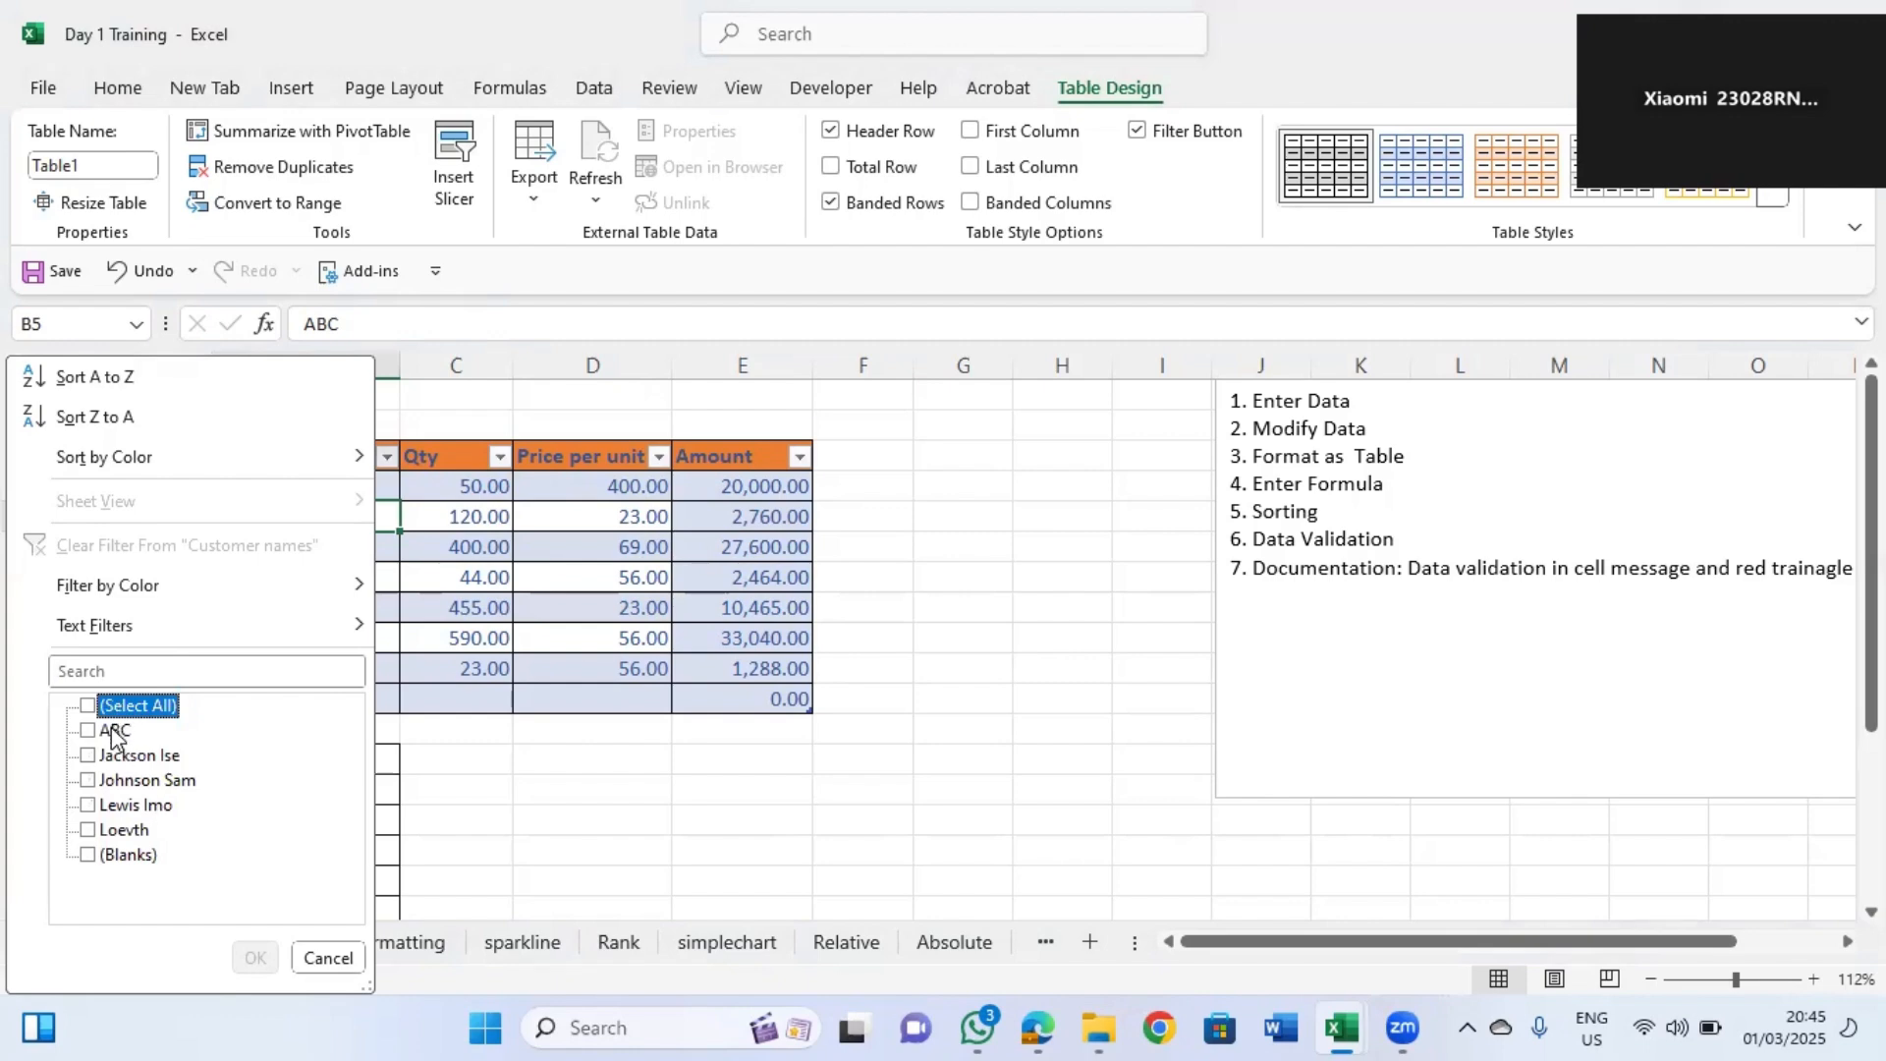
{"action": "left_click", "coordinate": [115, 735]}
{"action": "left_click", "coordinate": [256, 957]}
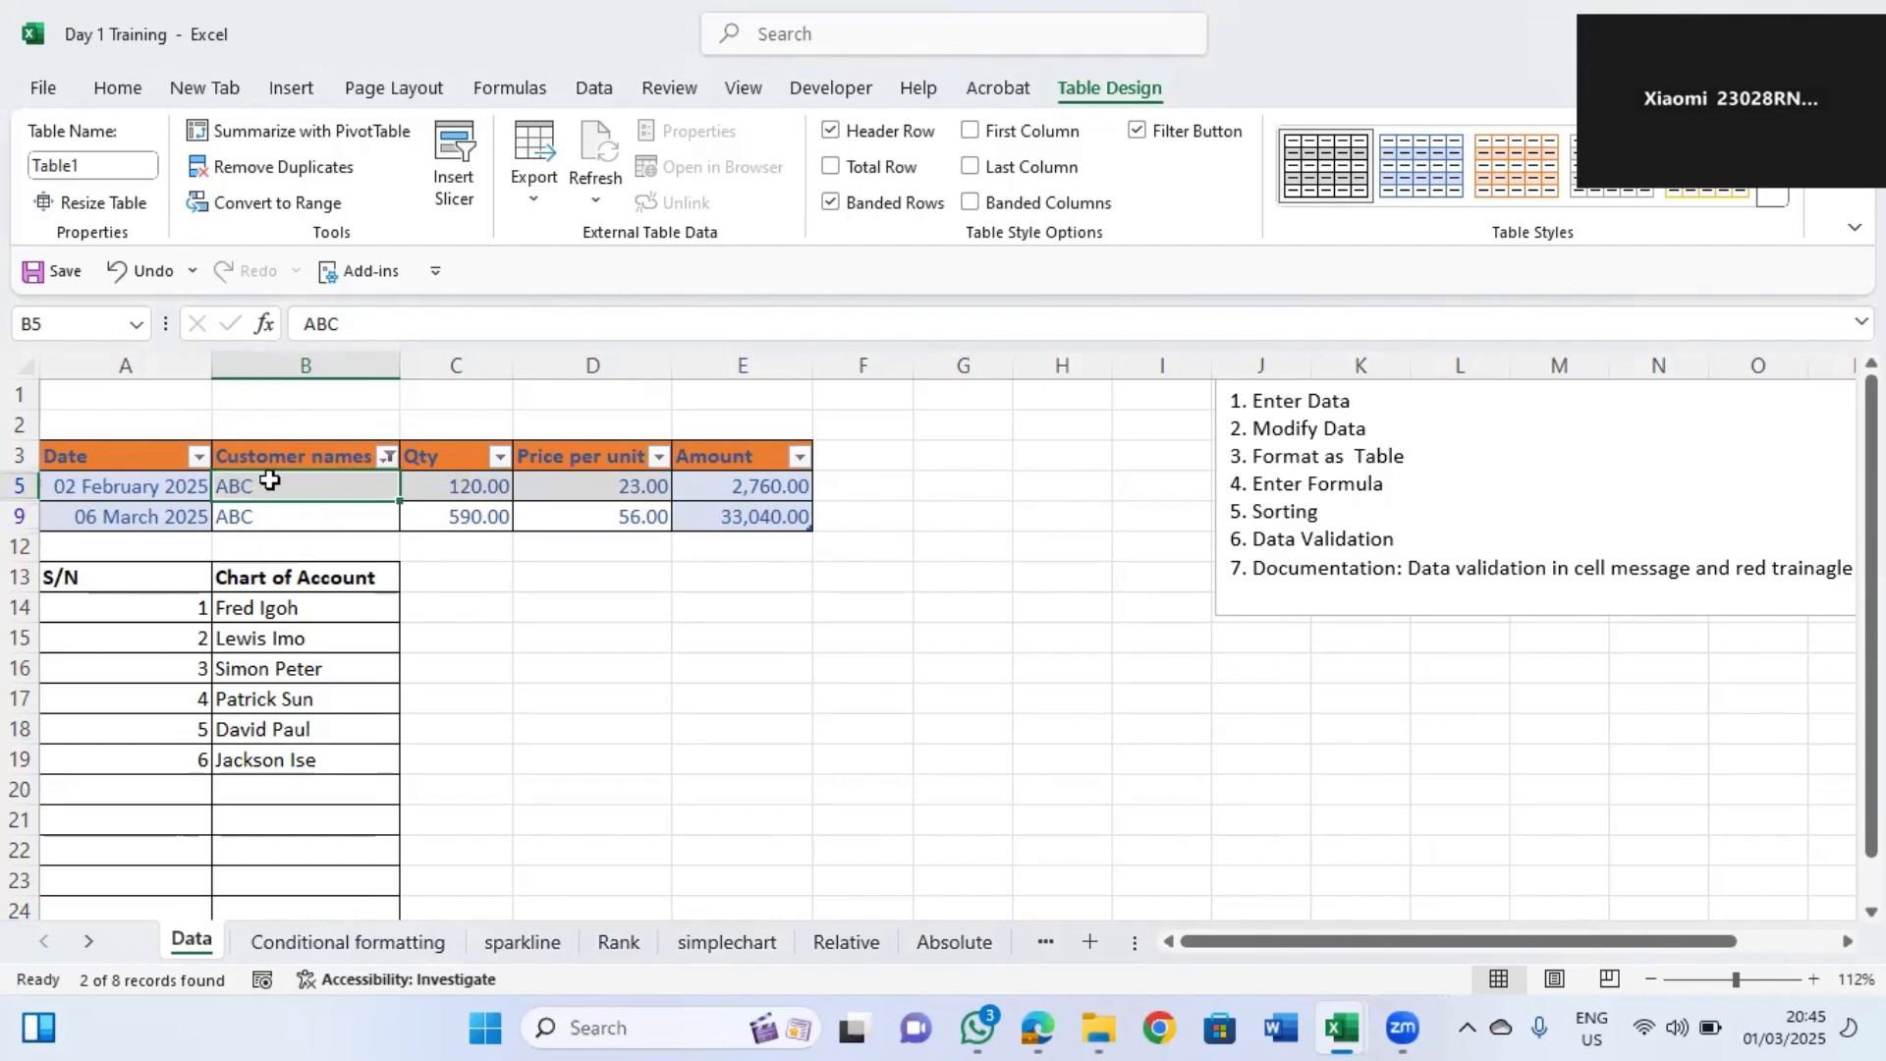
Remove the Customer names filter so all rows show again.
{"action": "left_click", "coordinate": [387, 455]}
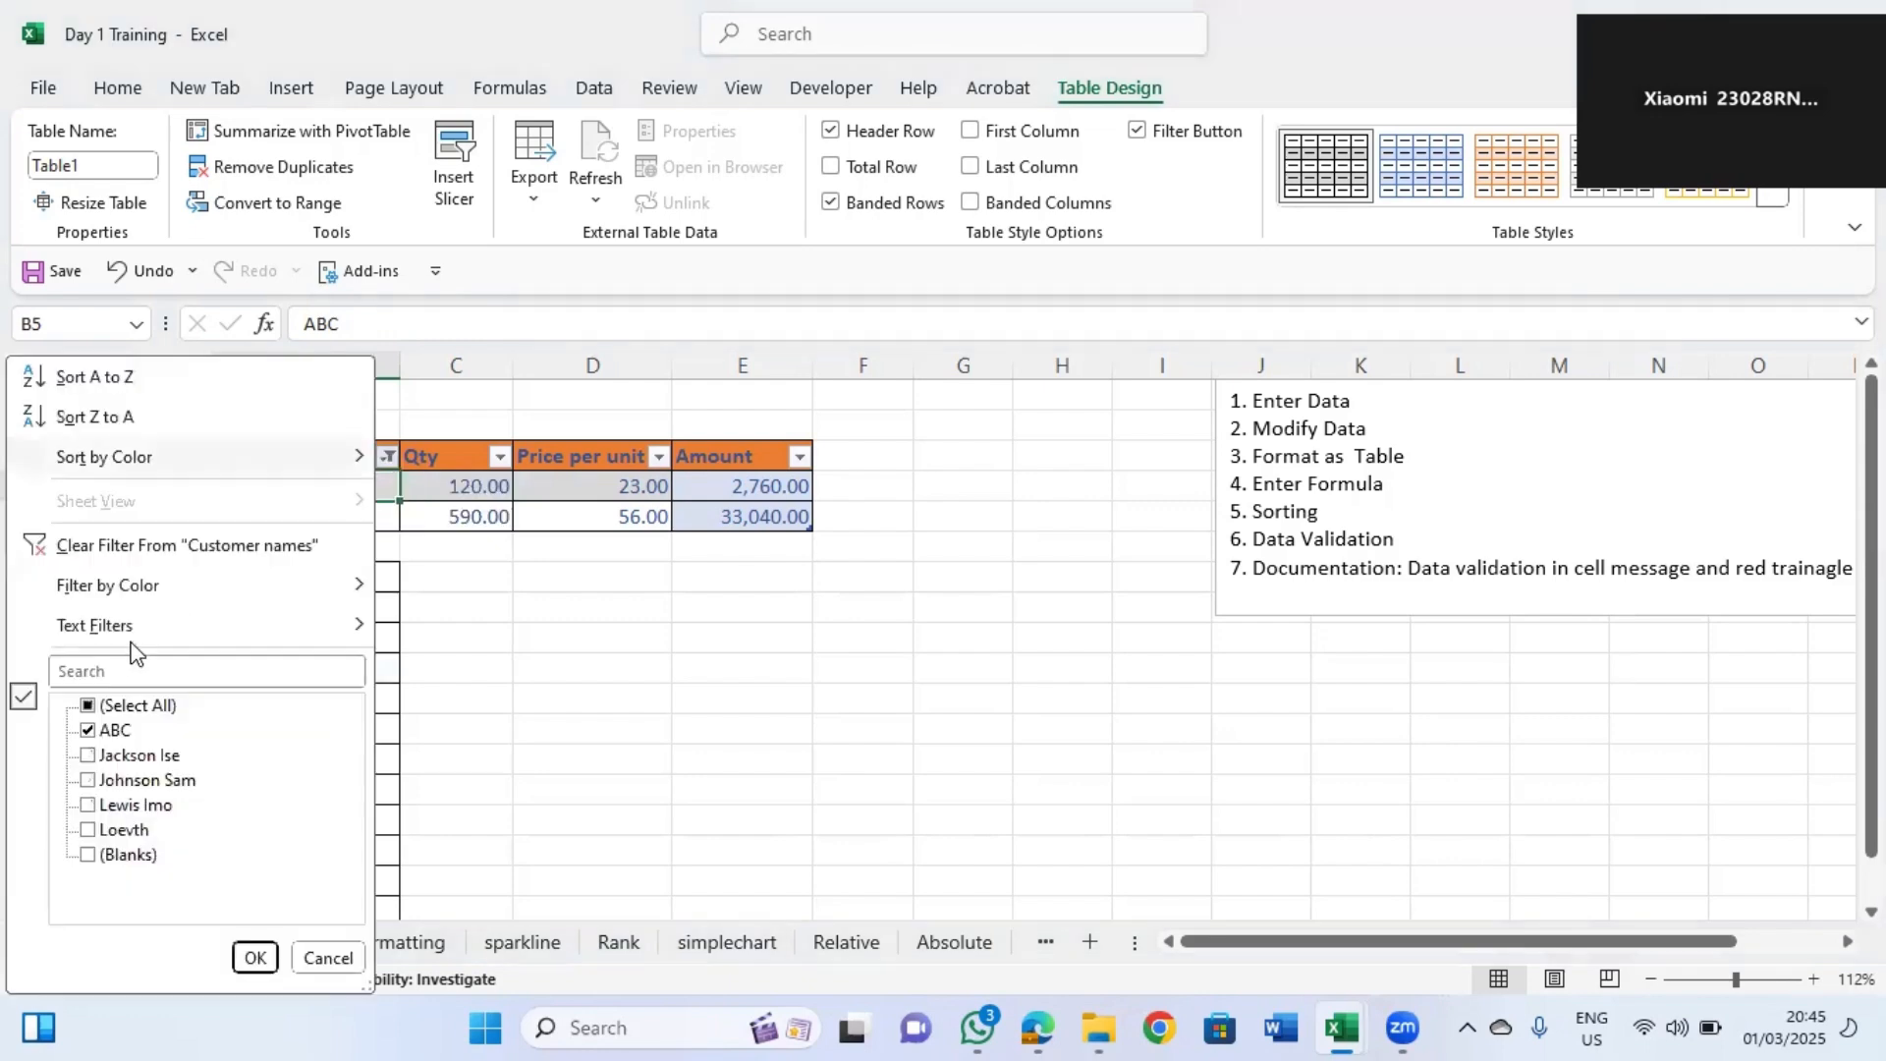
{"action": "left_click", "coordinate": [87, 706]}
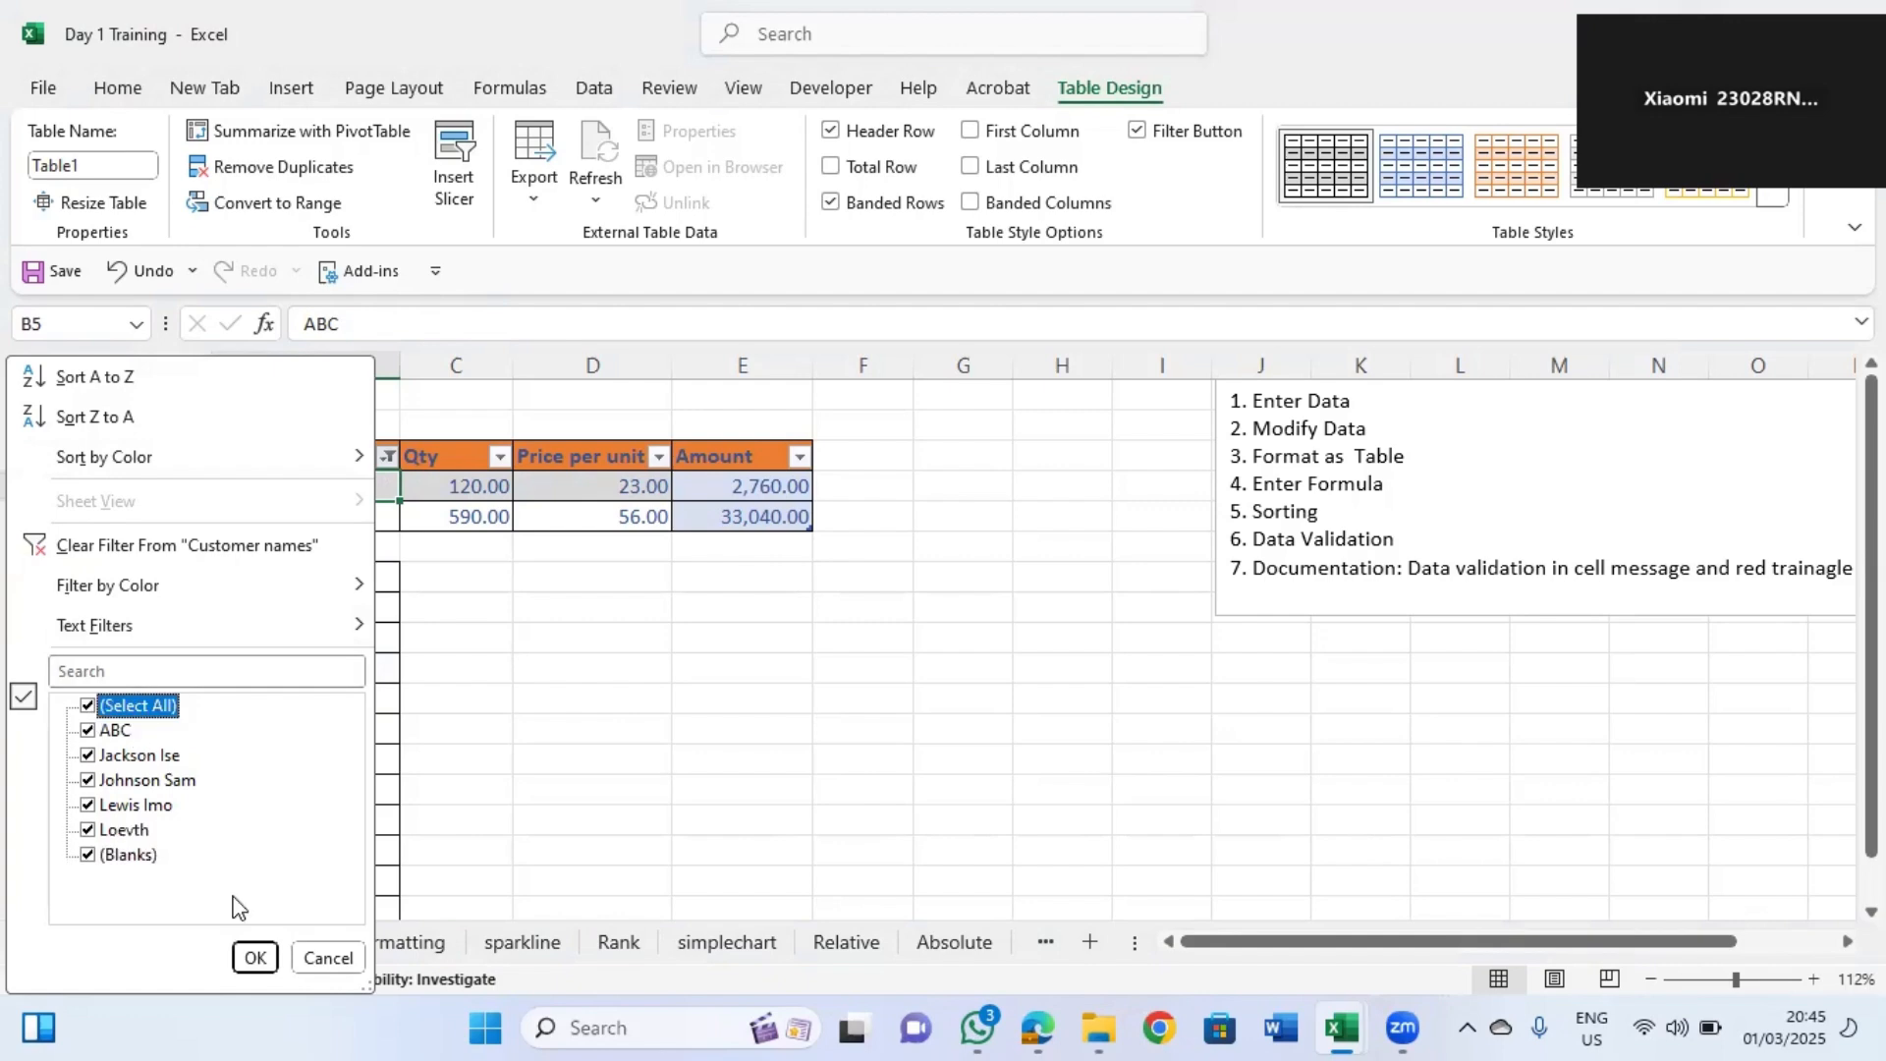
{"action": "left_click", "coordinate": [254, 958]}
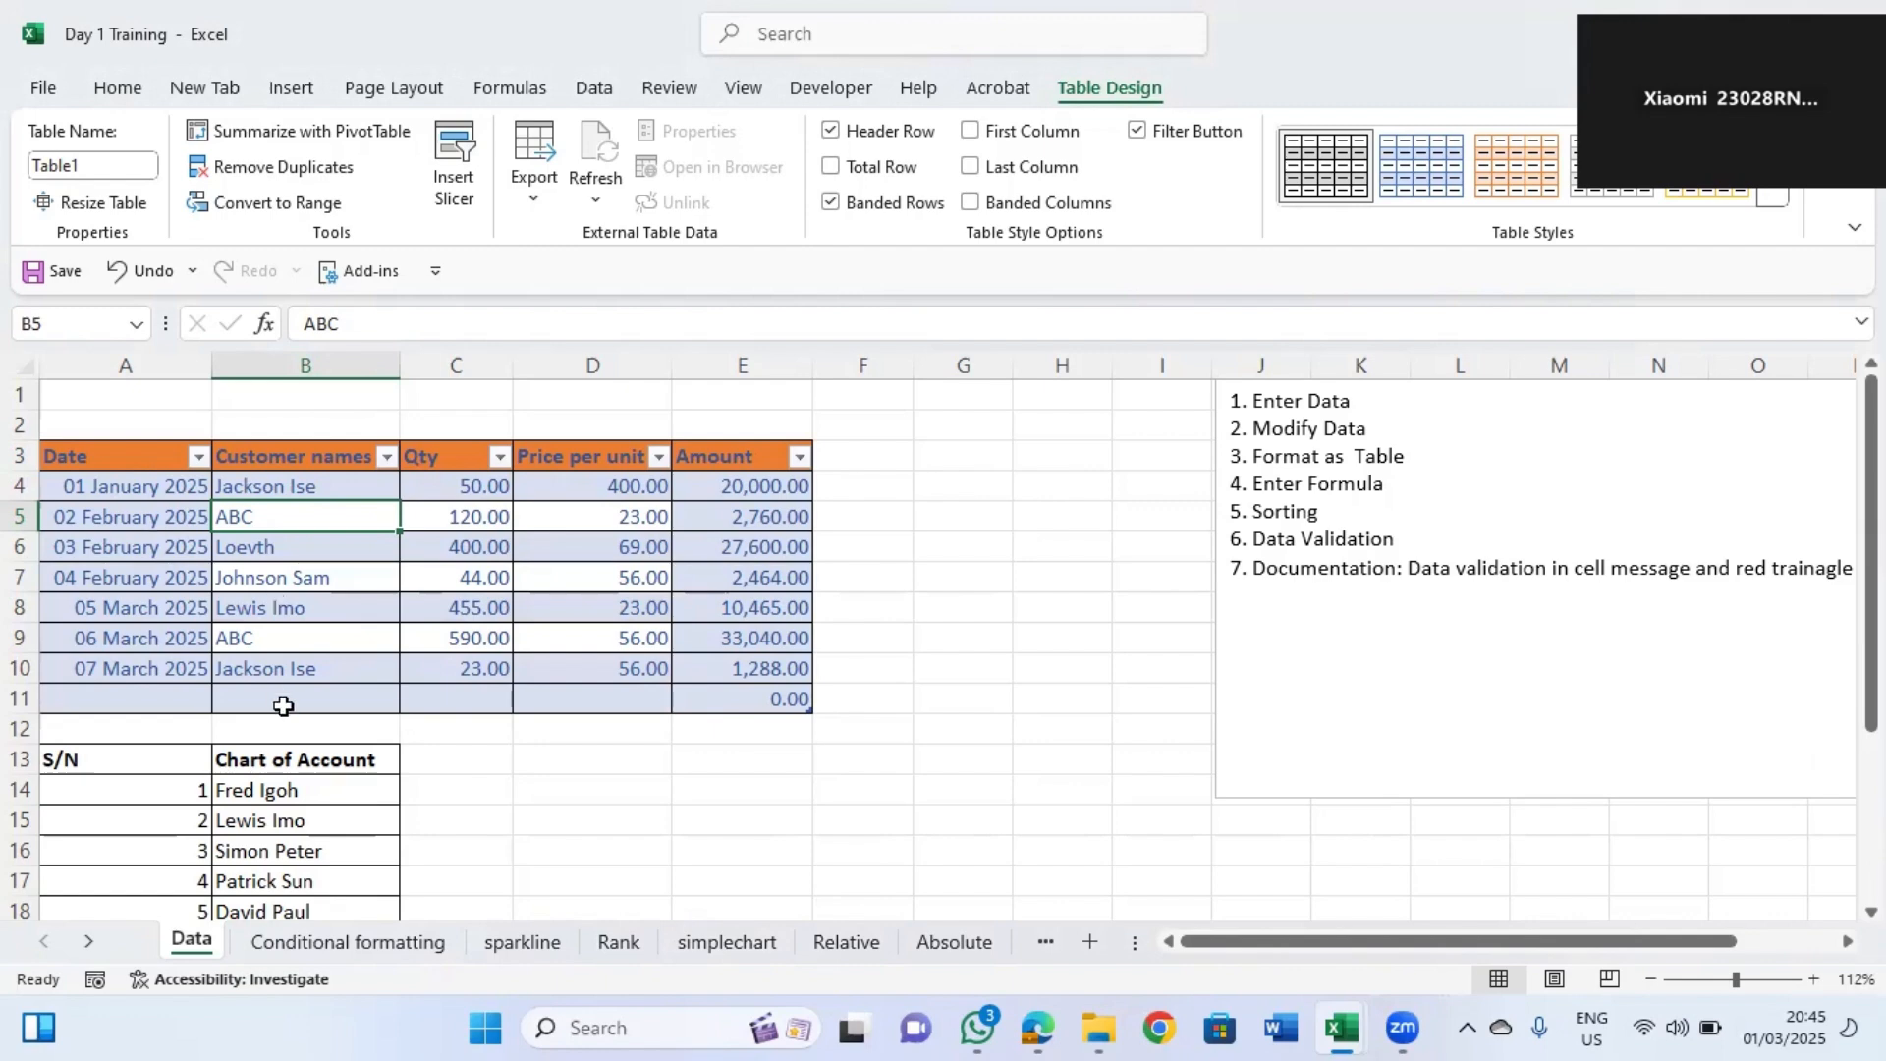
Sort the table rows A to Z by the customer names in B4:B10.
{"action": "left_click", "coordinate": [270, 482]}
{"action": "left_click_drag", "start_coordinate": [270, 481], "coordinate": [299, 677]}
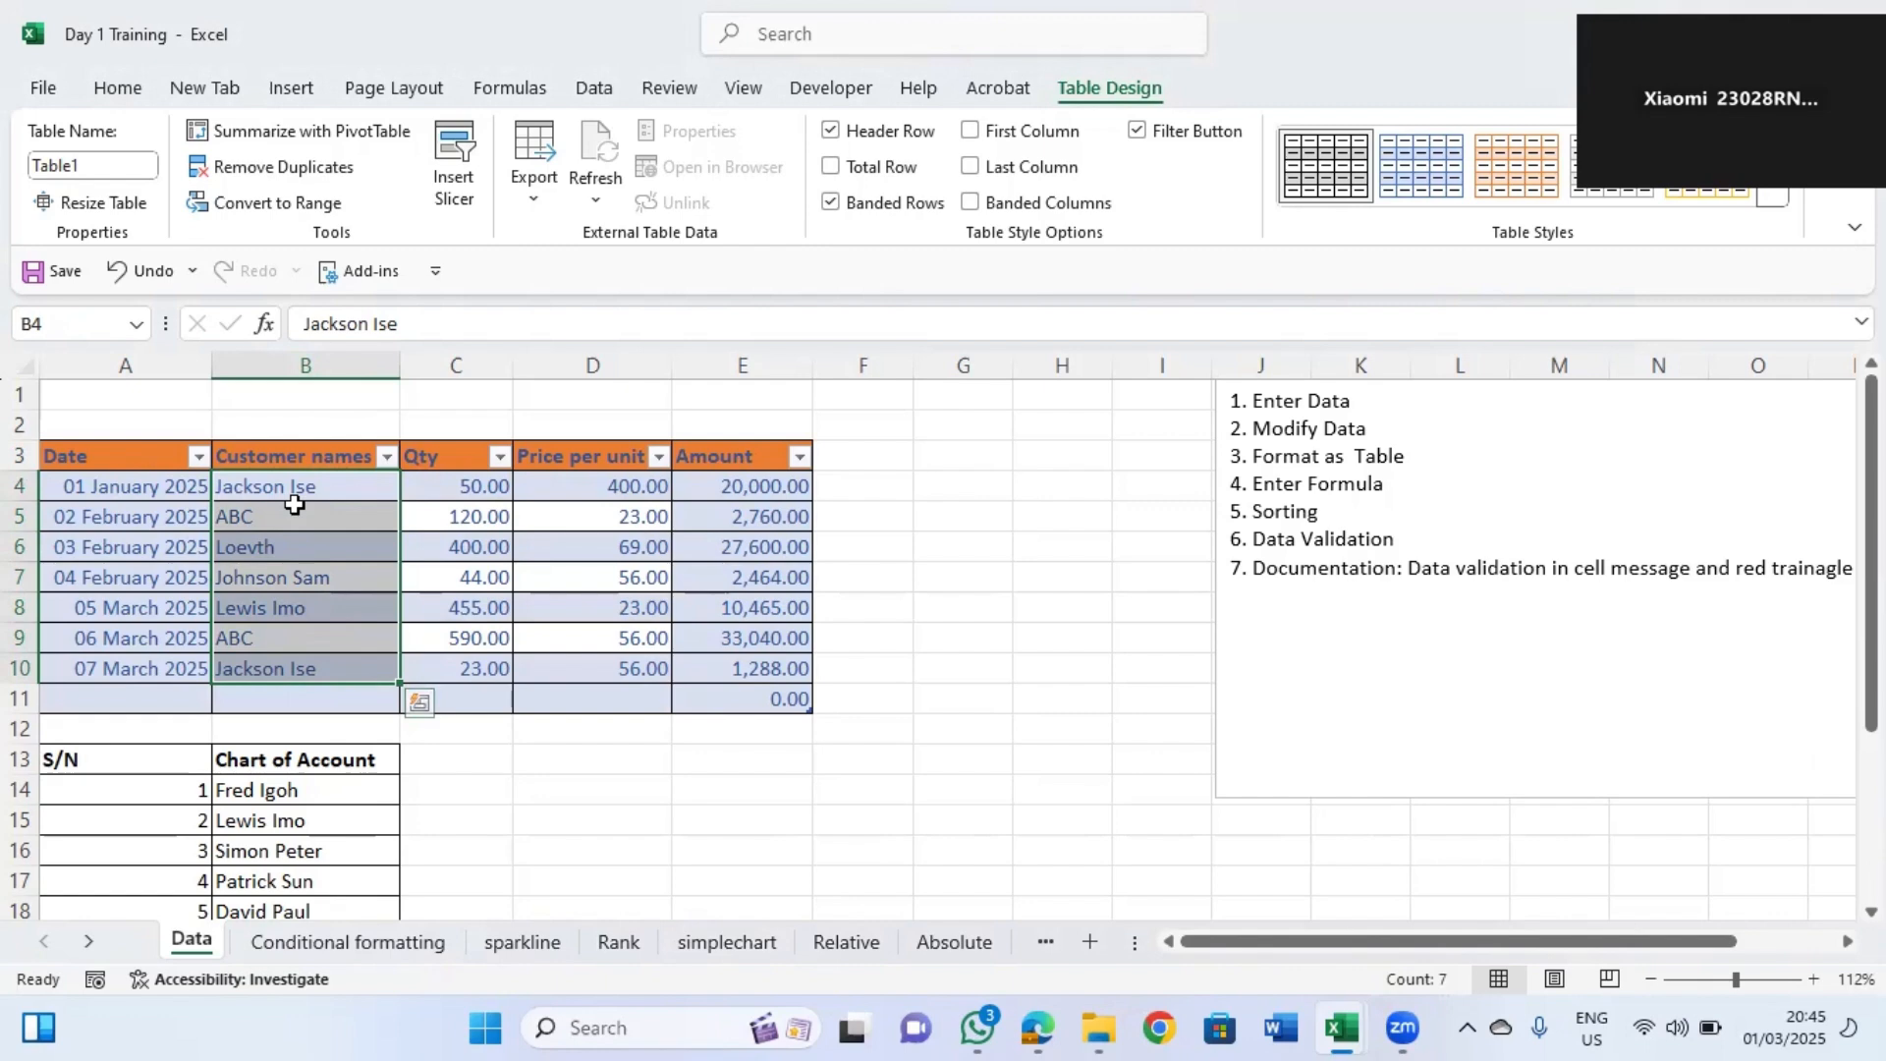
{"action": "left_click", "coordinate": [118, 90]}
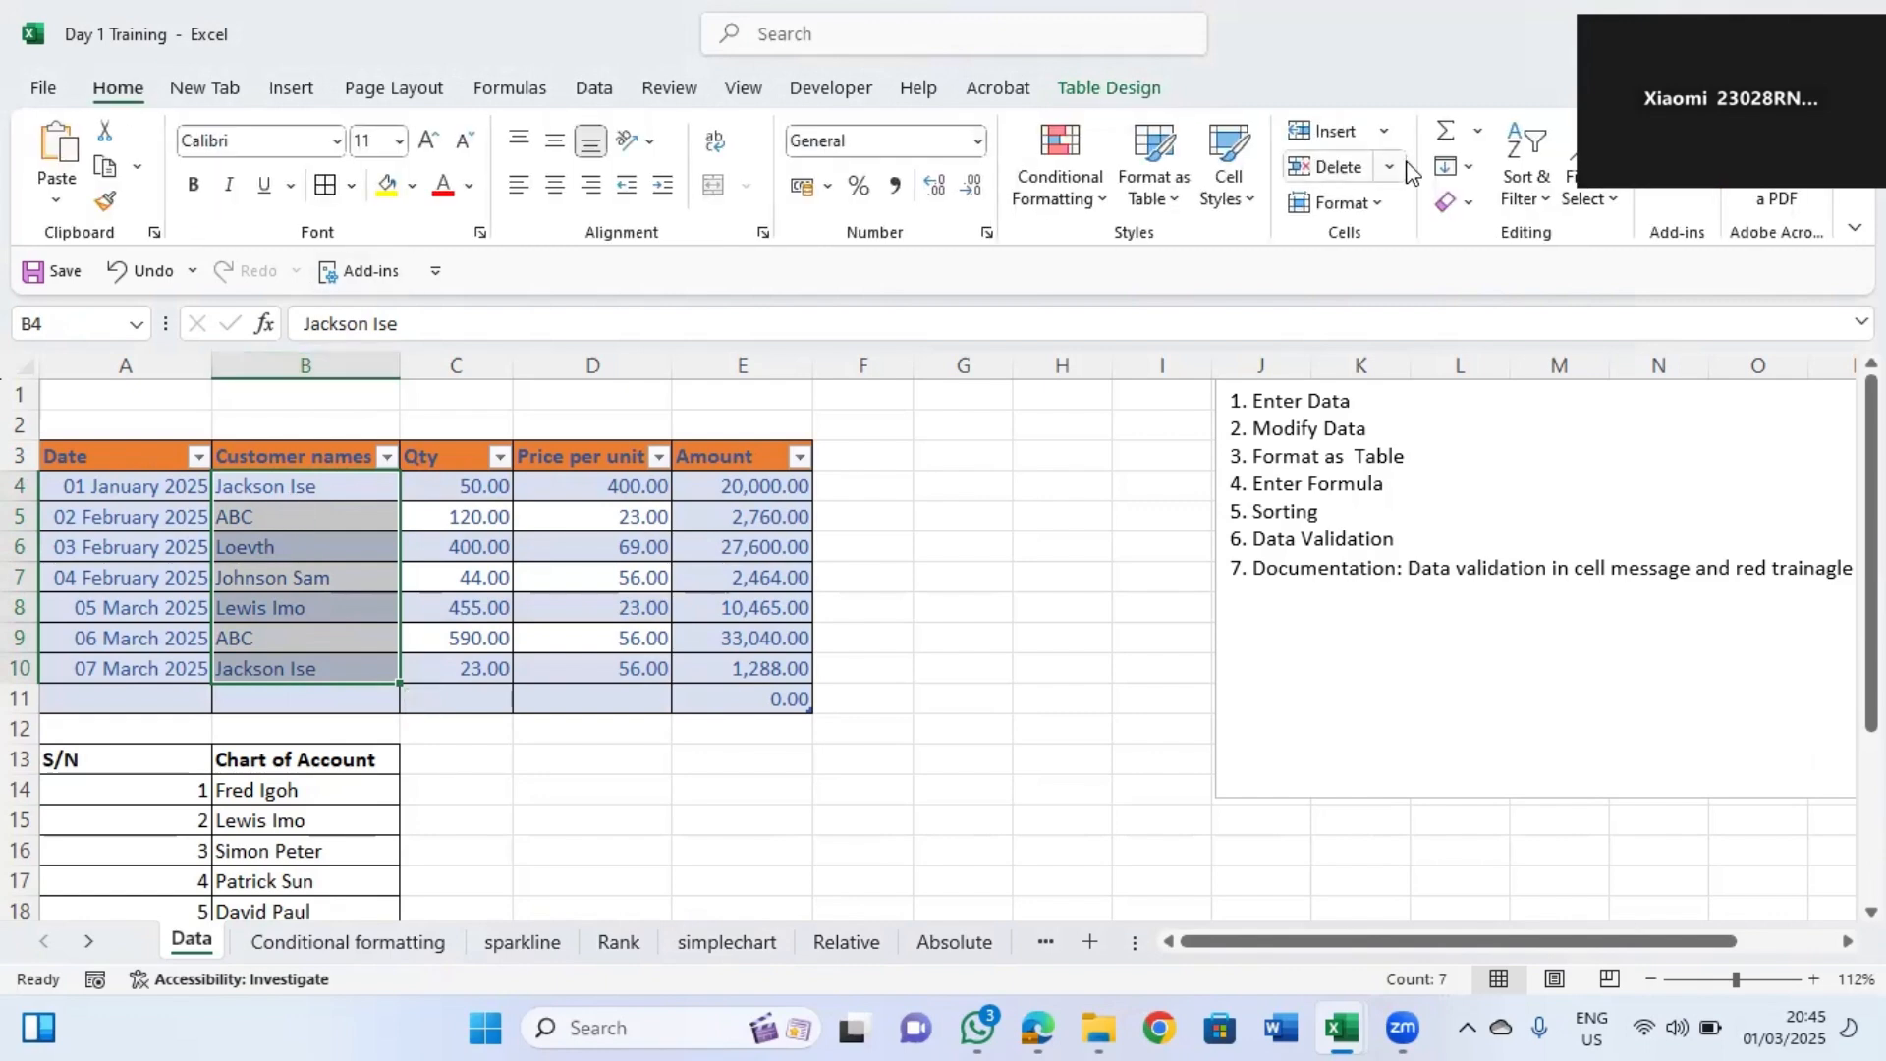
{"action": "left_click", "coordinate": [1524, 187]}
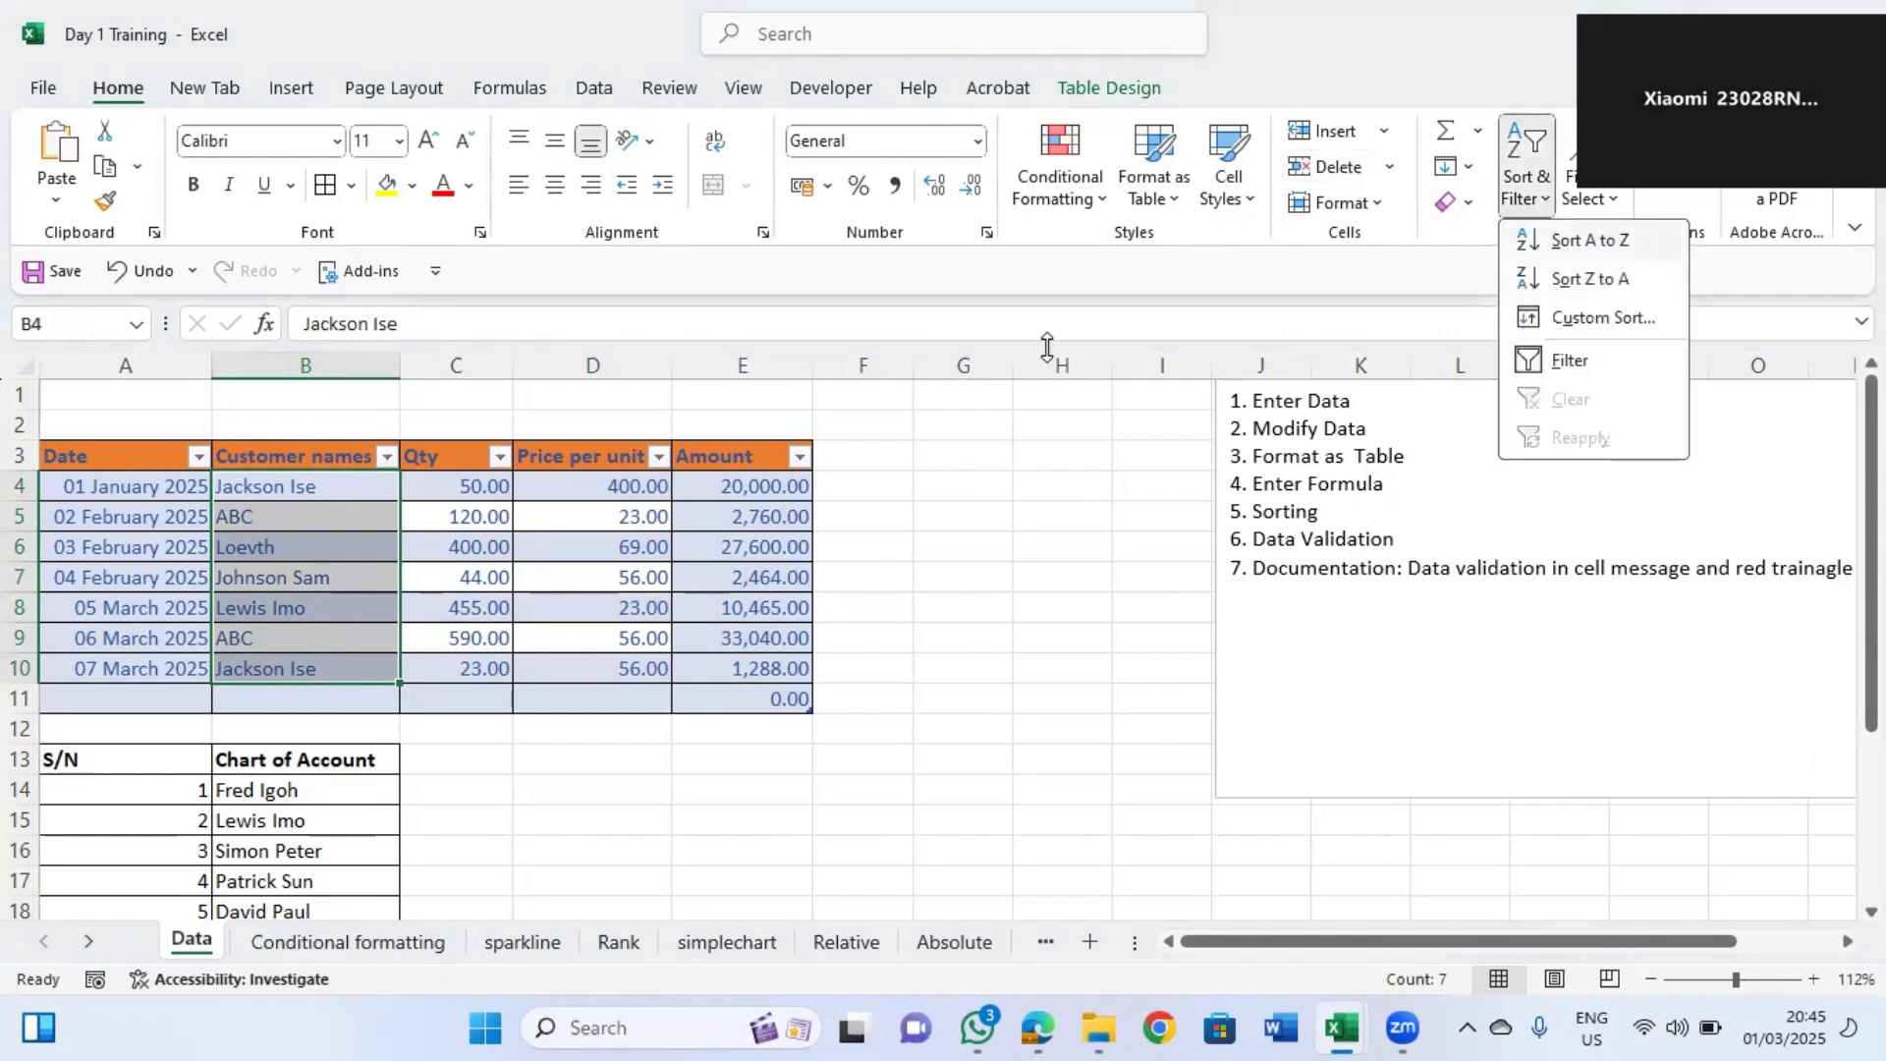
{"action": "left_click", "coordinate": [1608, 251]}
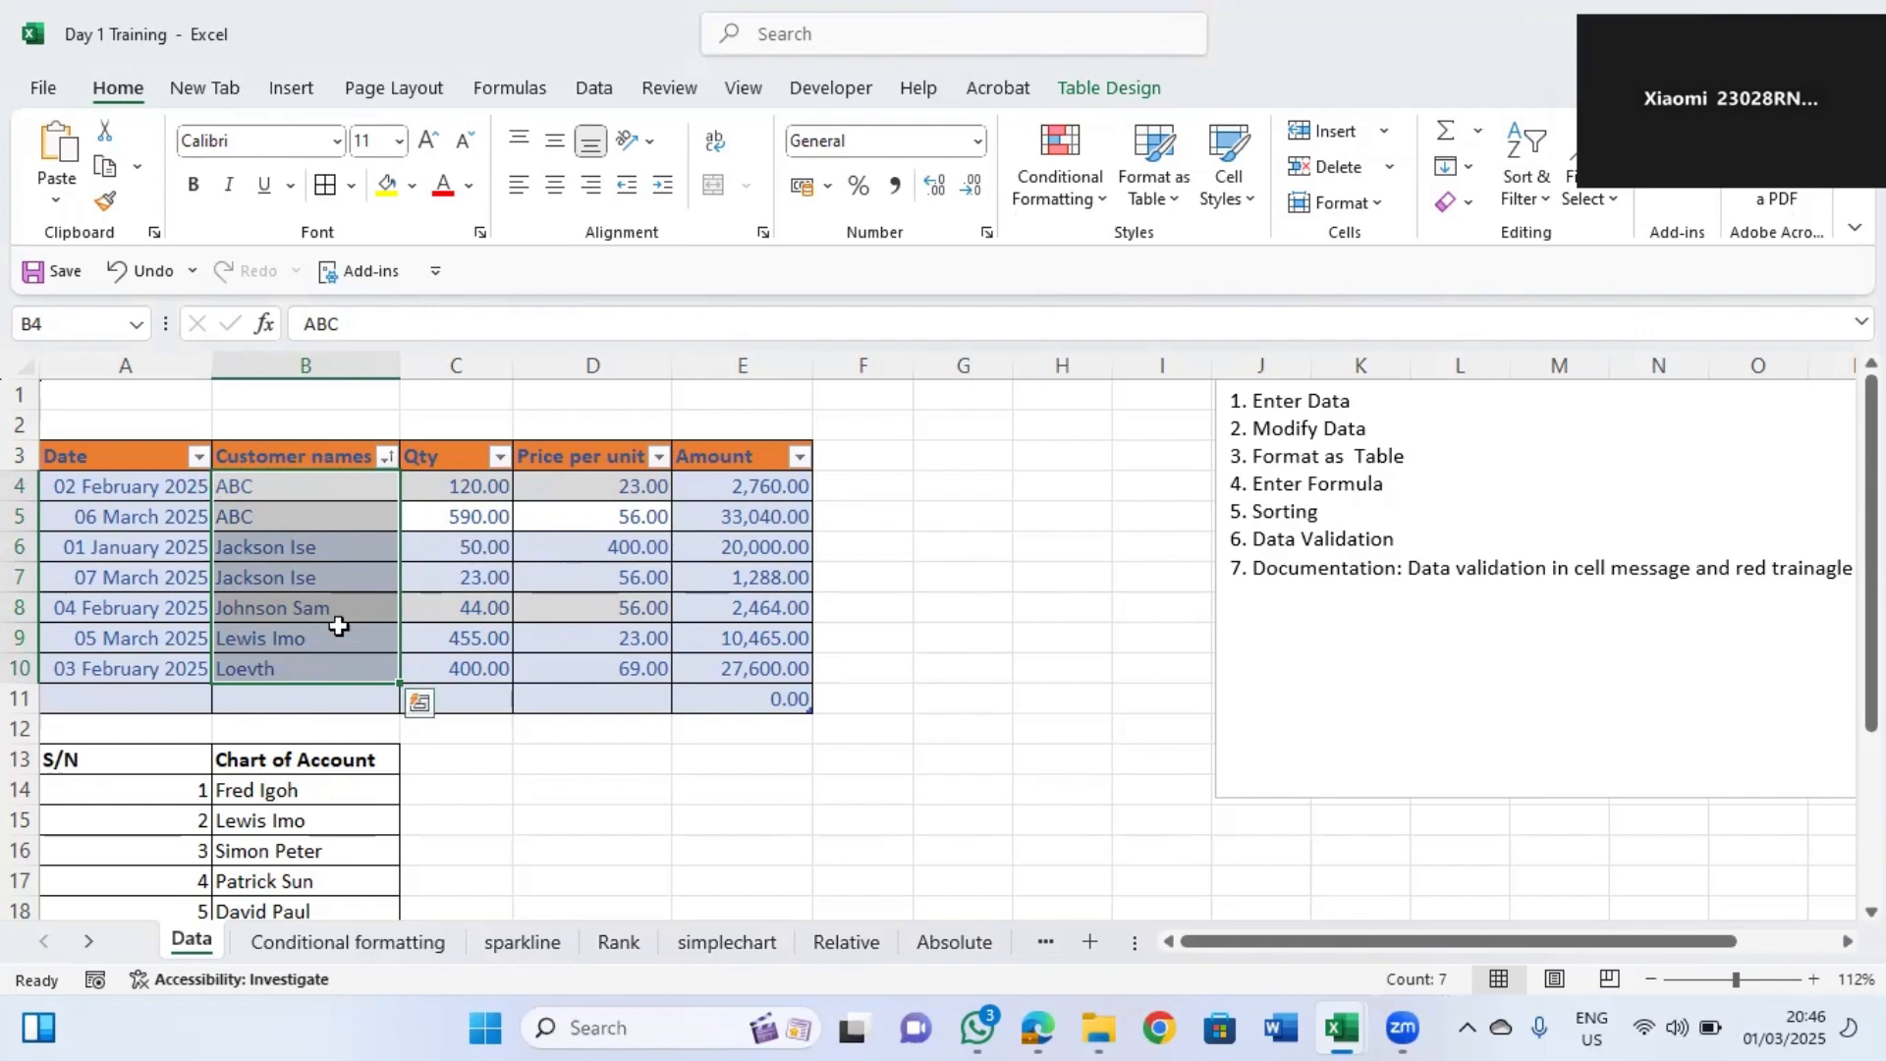
Rename the Chart of Account header in B13 to Source.
{"action": "left_click", "coordinate": [250, 731]}
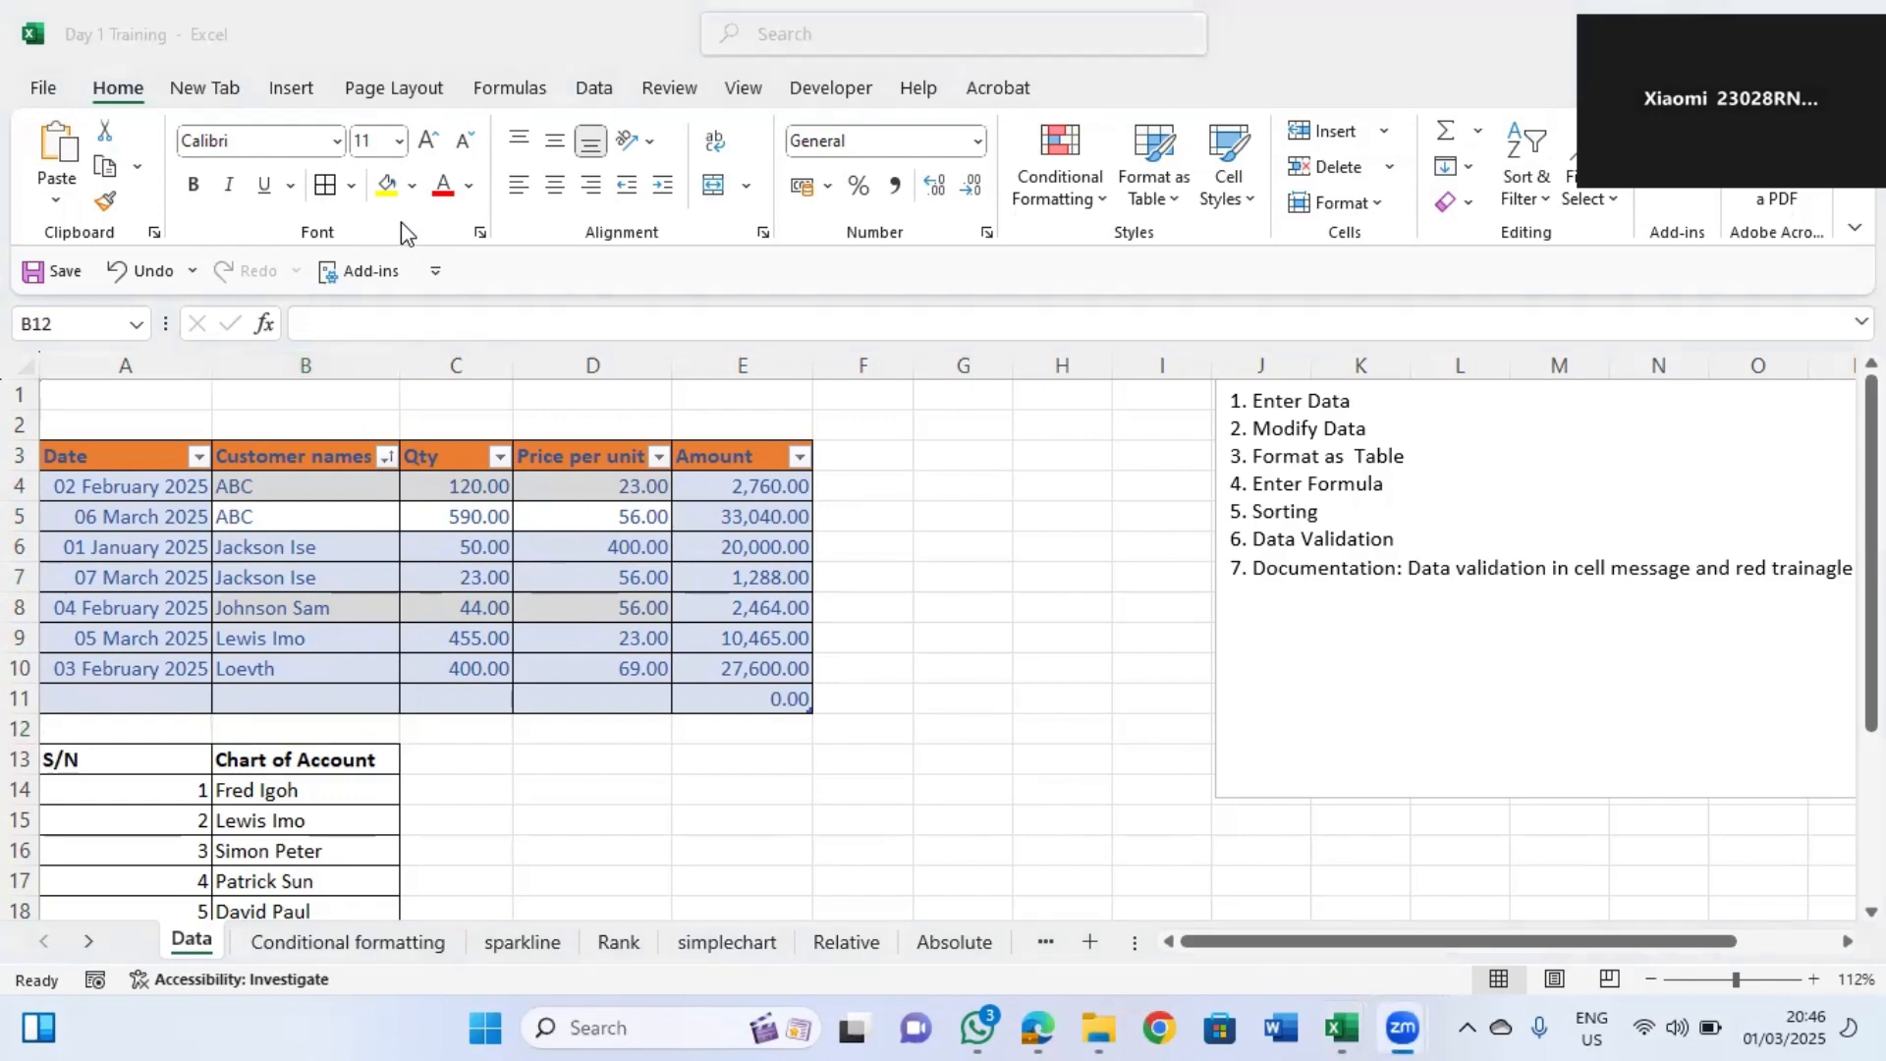
{"action": "left_click", "coordinate": [761, 660]}
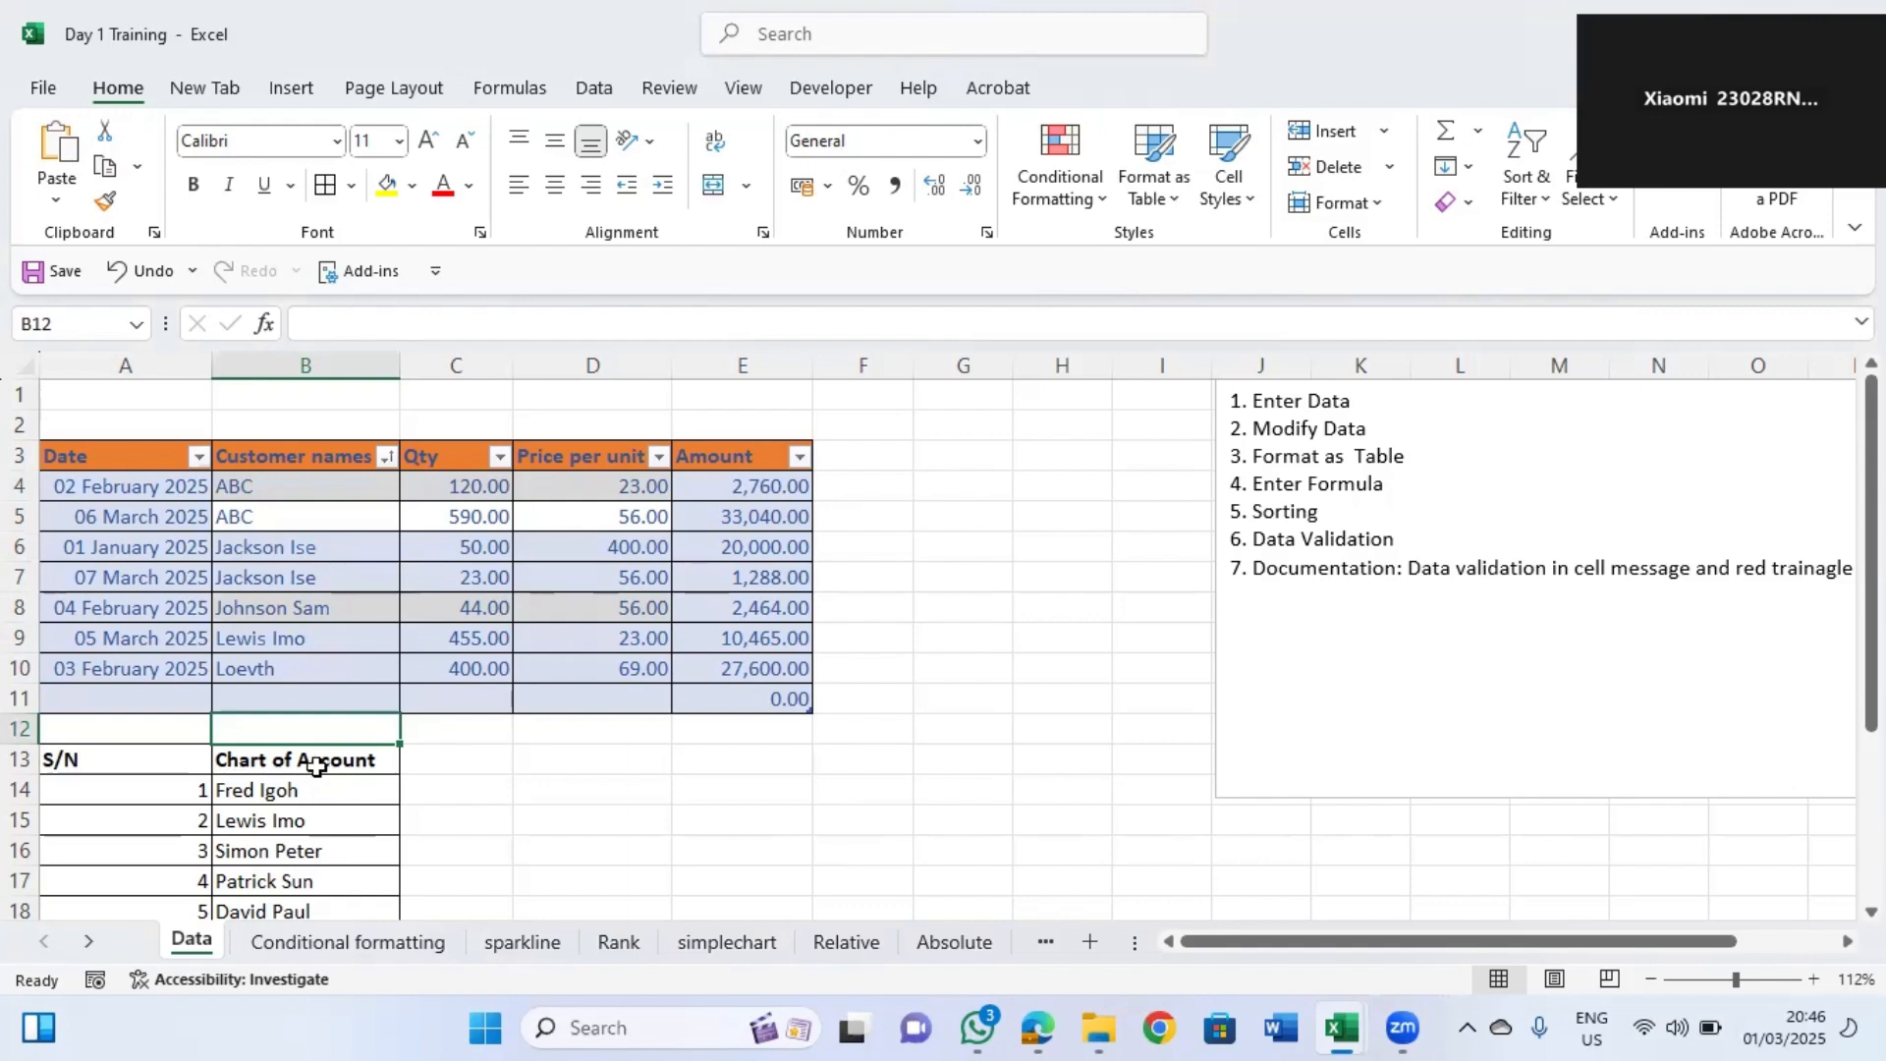
{"action": "left_click", "coordinate": [257, 756]}
{"action": "type", "text": "Source"}
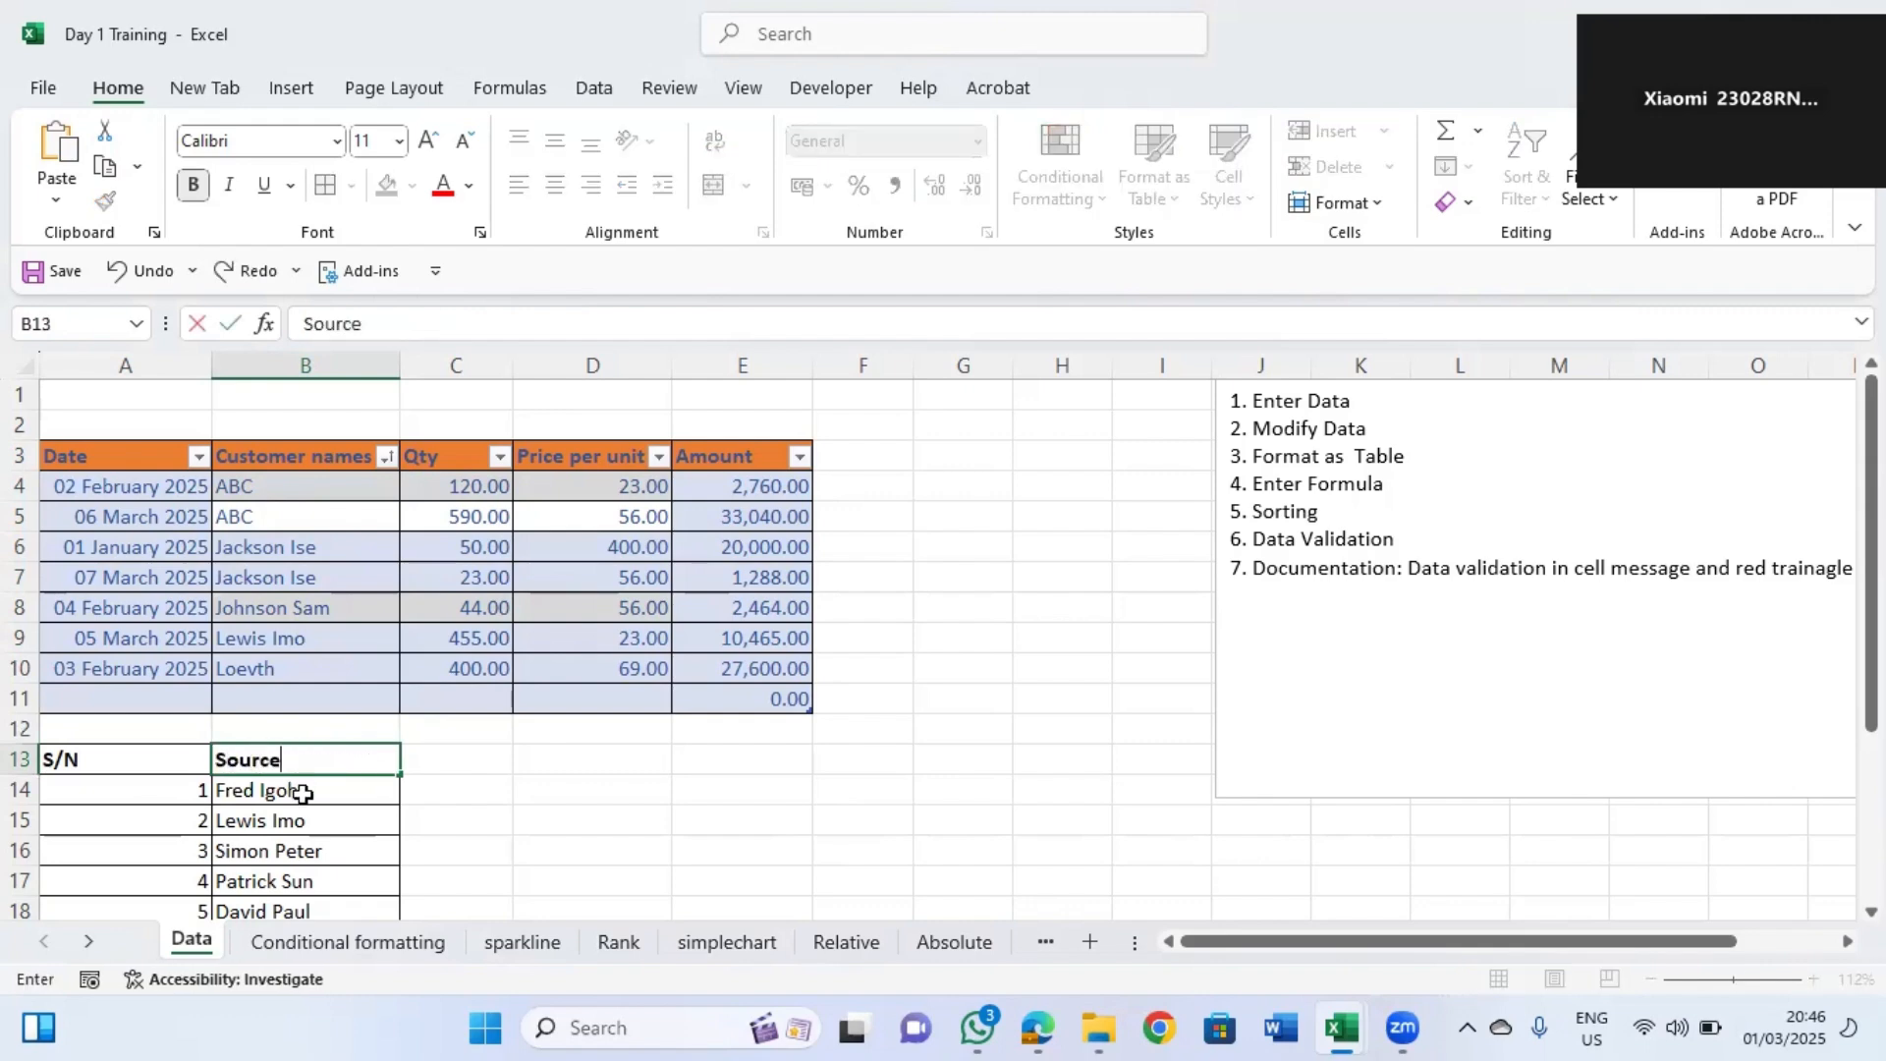
{"action": "key", "text": "Return"}
{"action": "key", "text": "Return"}
{"action": "key", "text": "Down"}
{"action": "key", "text": "Down"}
{"action": "key", "text": "Down"}
{"action": "key", "text": "Down"}
{"action": "key", "text": "Down"}
{"action": "key", "text": "Down"}
{"action": "key", "text": "Down"}
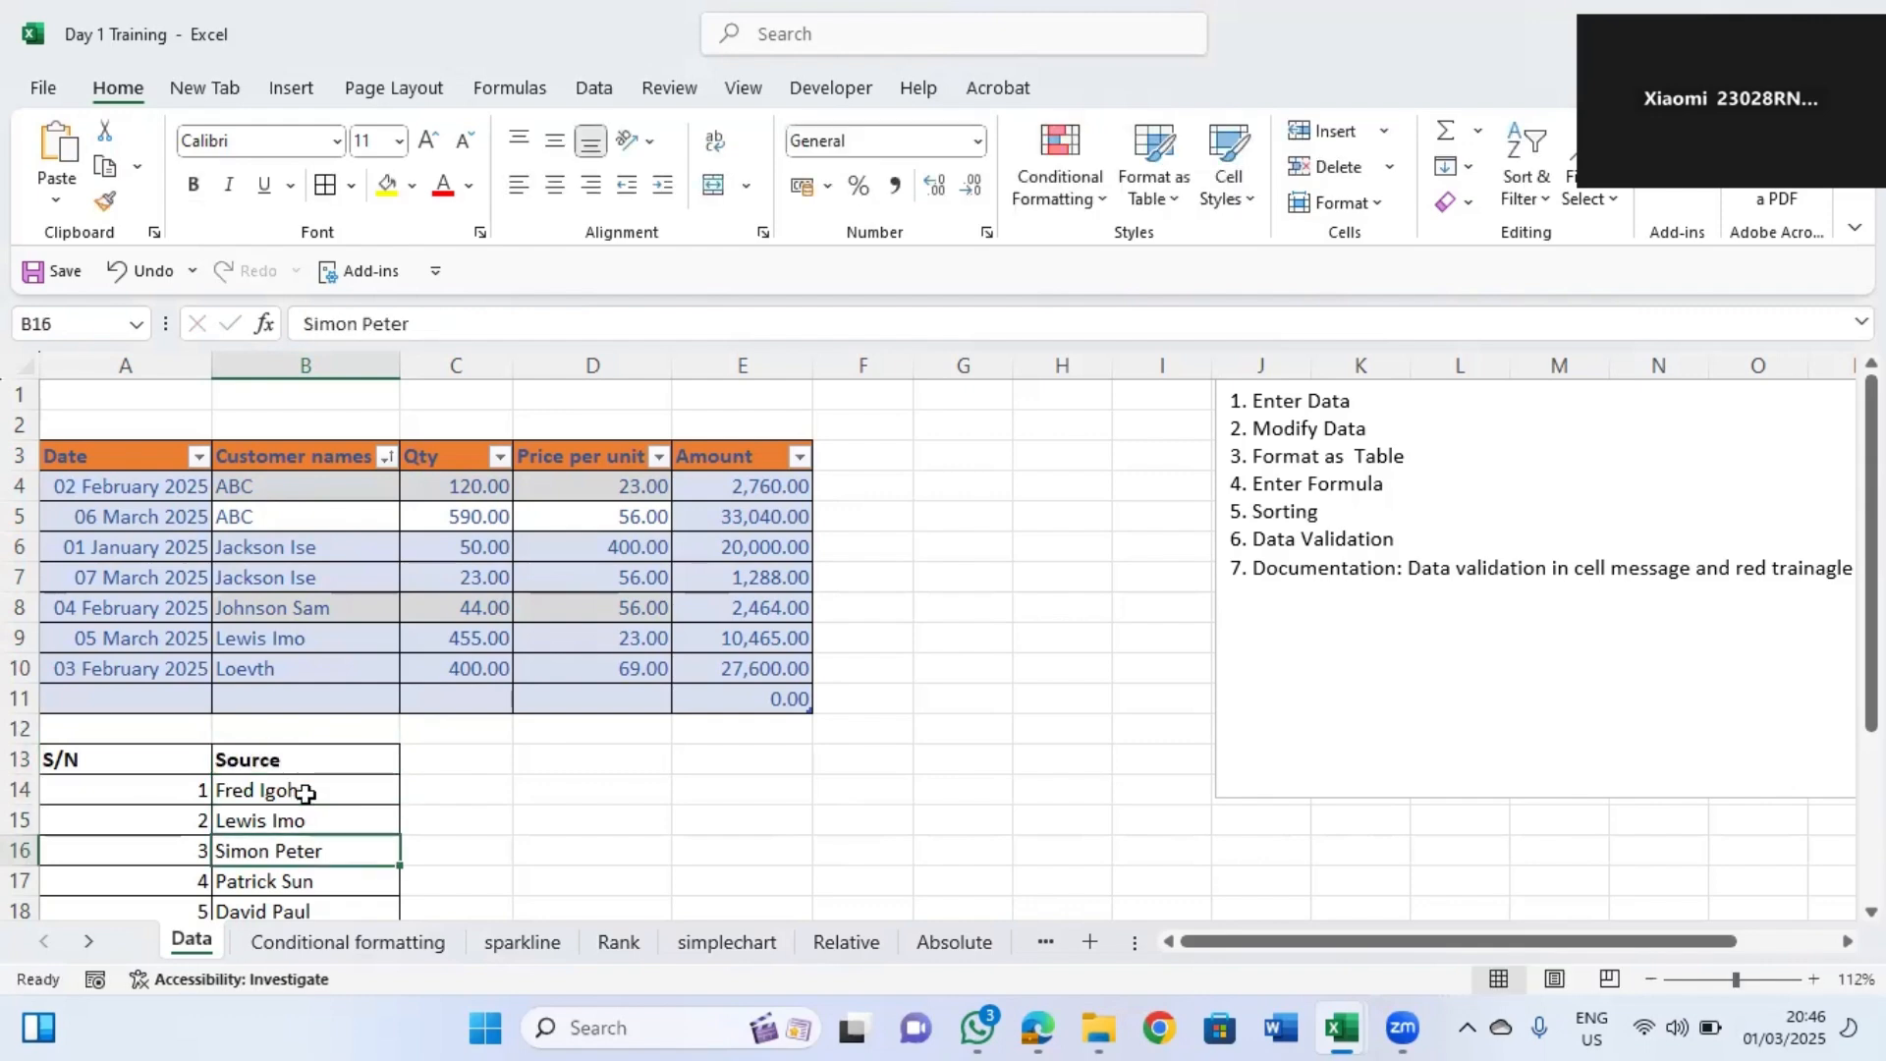
{"action": "key", "text": "Up"}
{"action": "key", "text": "Up"}
{"action": "key", "text": "Up"}
{"action": "key", "text": "Up"}
{"action": "key", "text": "Up"}
{"action": "key", "text": "Up"}
{"action": "key", "text": "Up"}
{"action": "key", "text": "Up"}
{"action": "key", "text": "Up"}
{"action": "key", "text": "Up"}
{"action": "key", "text": "Up"}
{"action": "key", "text": "Up"}
{"action": "key", "text": "Up"}
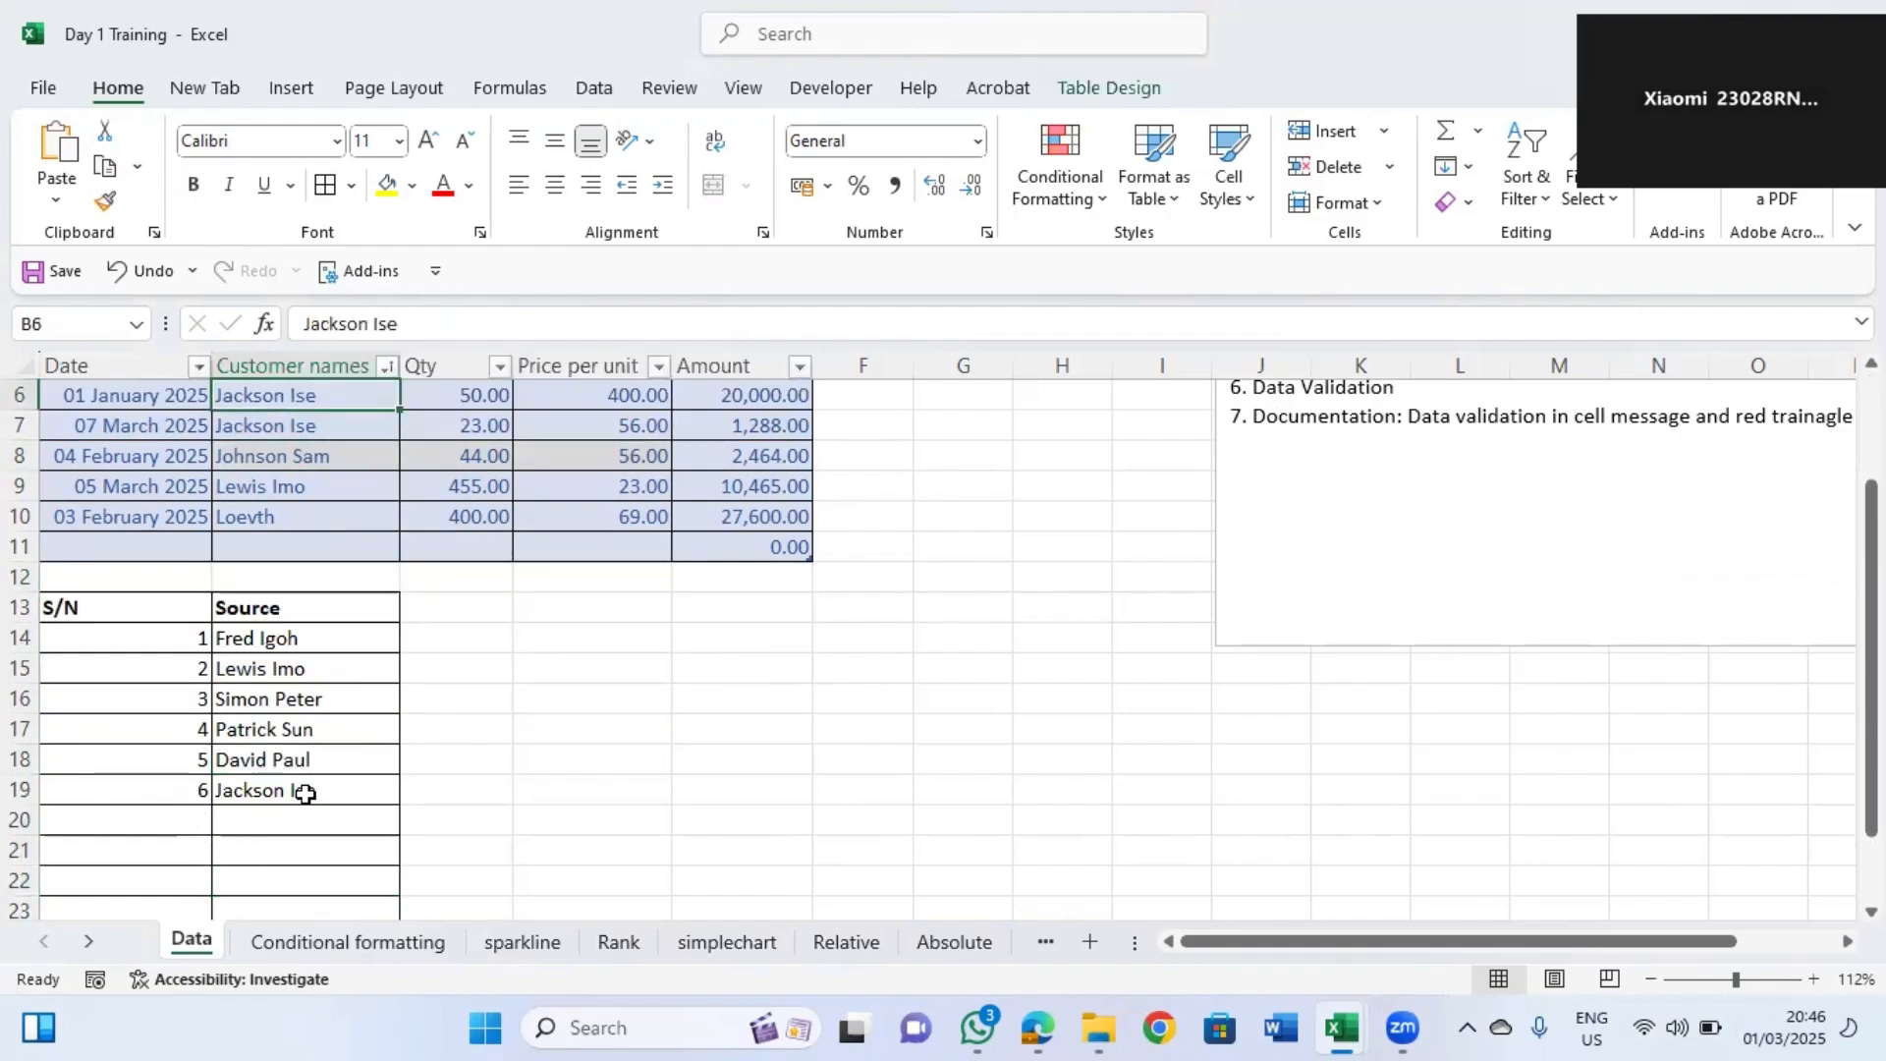
{"action": "left_click", "coordinate": [347, 516]}
{"action": "key", "text": "Up"}
{"action": "key", "text": "Up"}
{"action": "key", "text": "Up"}
{"action": "key", "text": "Up"}
{"action": "key", "text": "Up"}
{"action": "key", "text": "Up"}
{"action": "key", "text": "Up"}
{"action": "key", "text": "Up"}
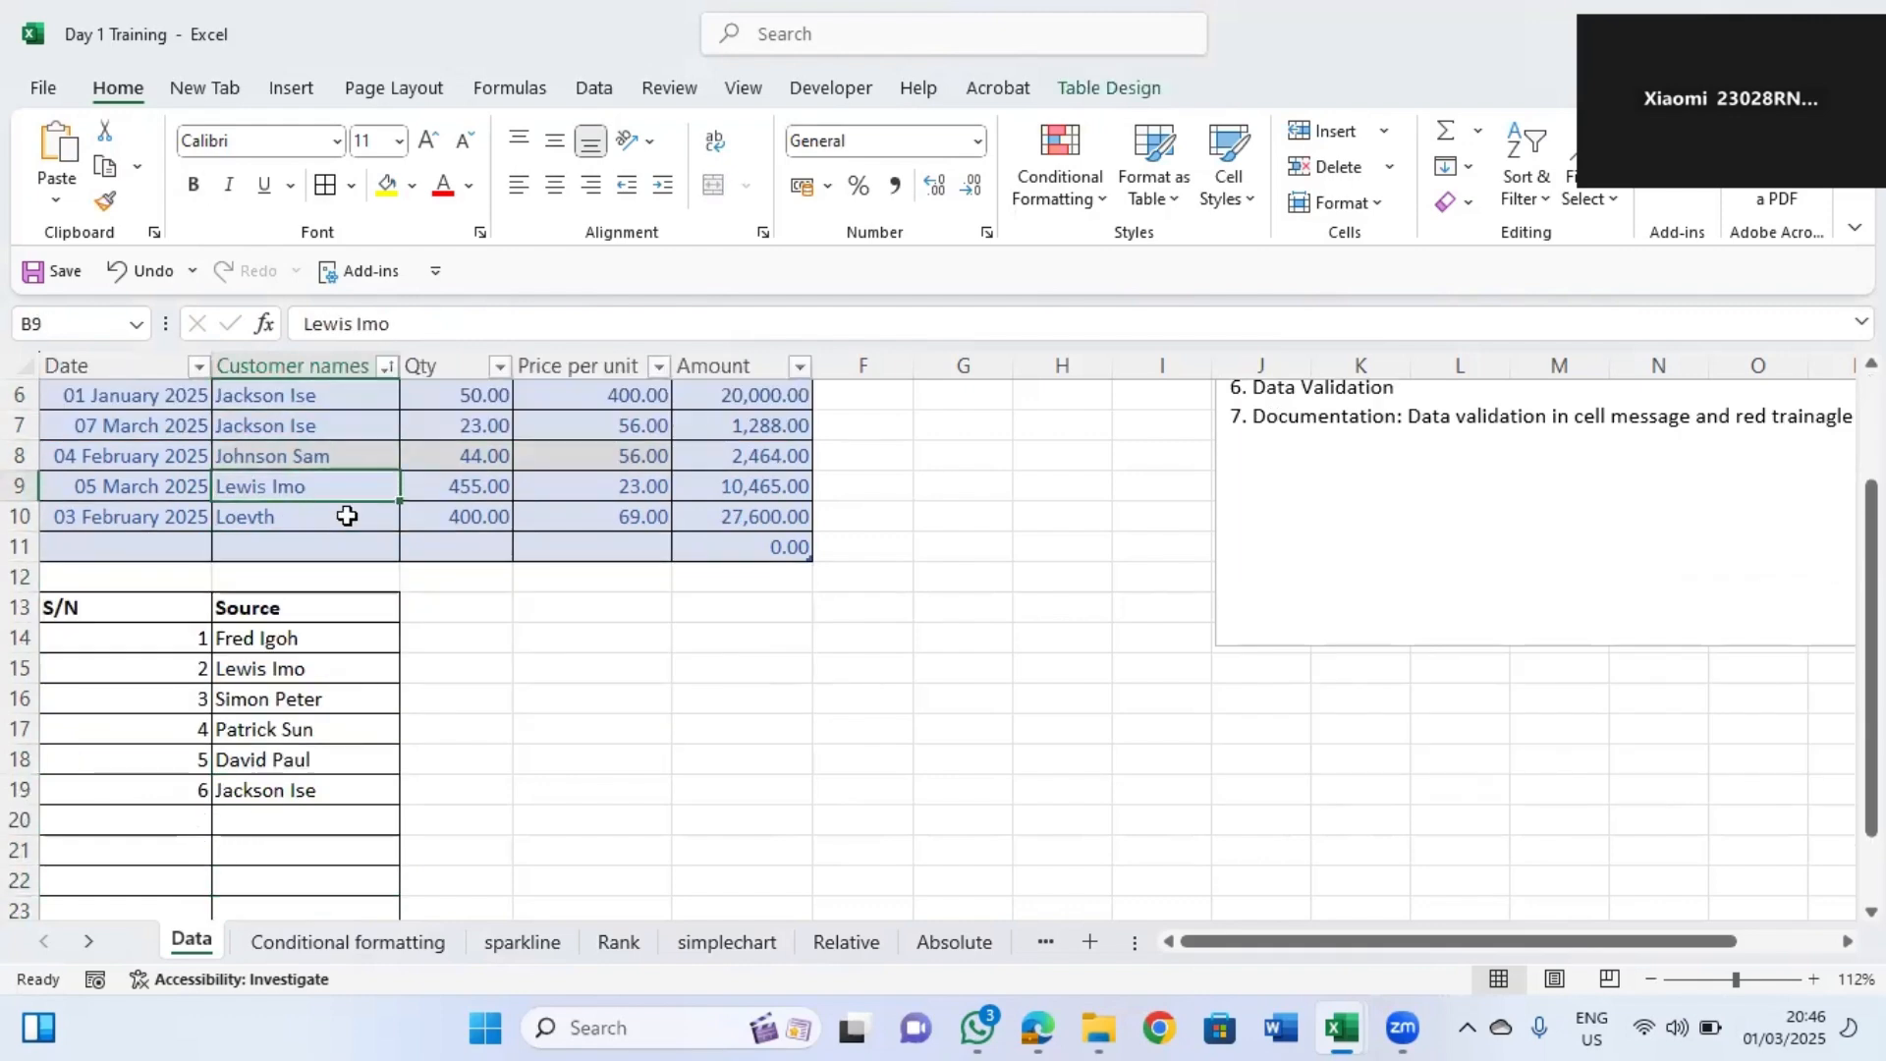
{"action": "left_click_drag", "start_coordinate": [147, 728], "coordinate": [302, 842]}
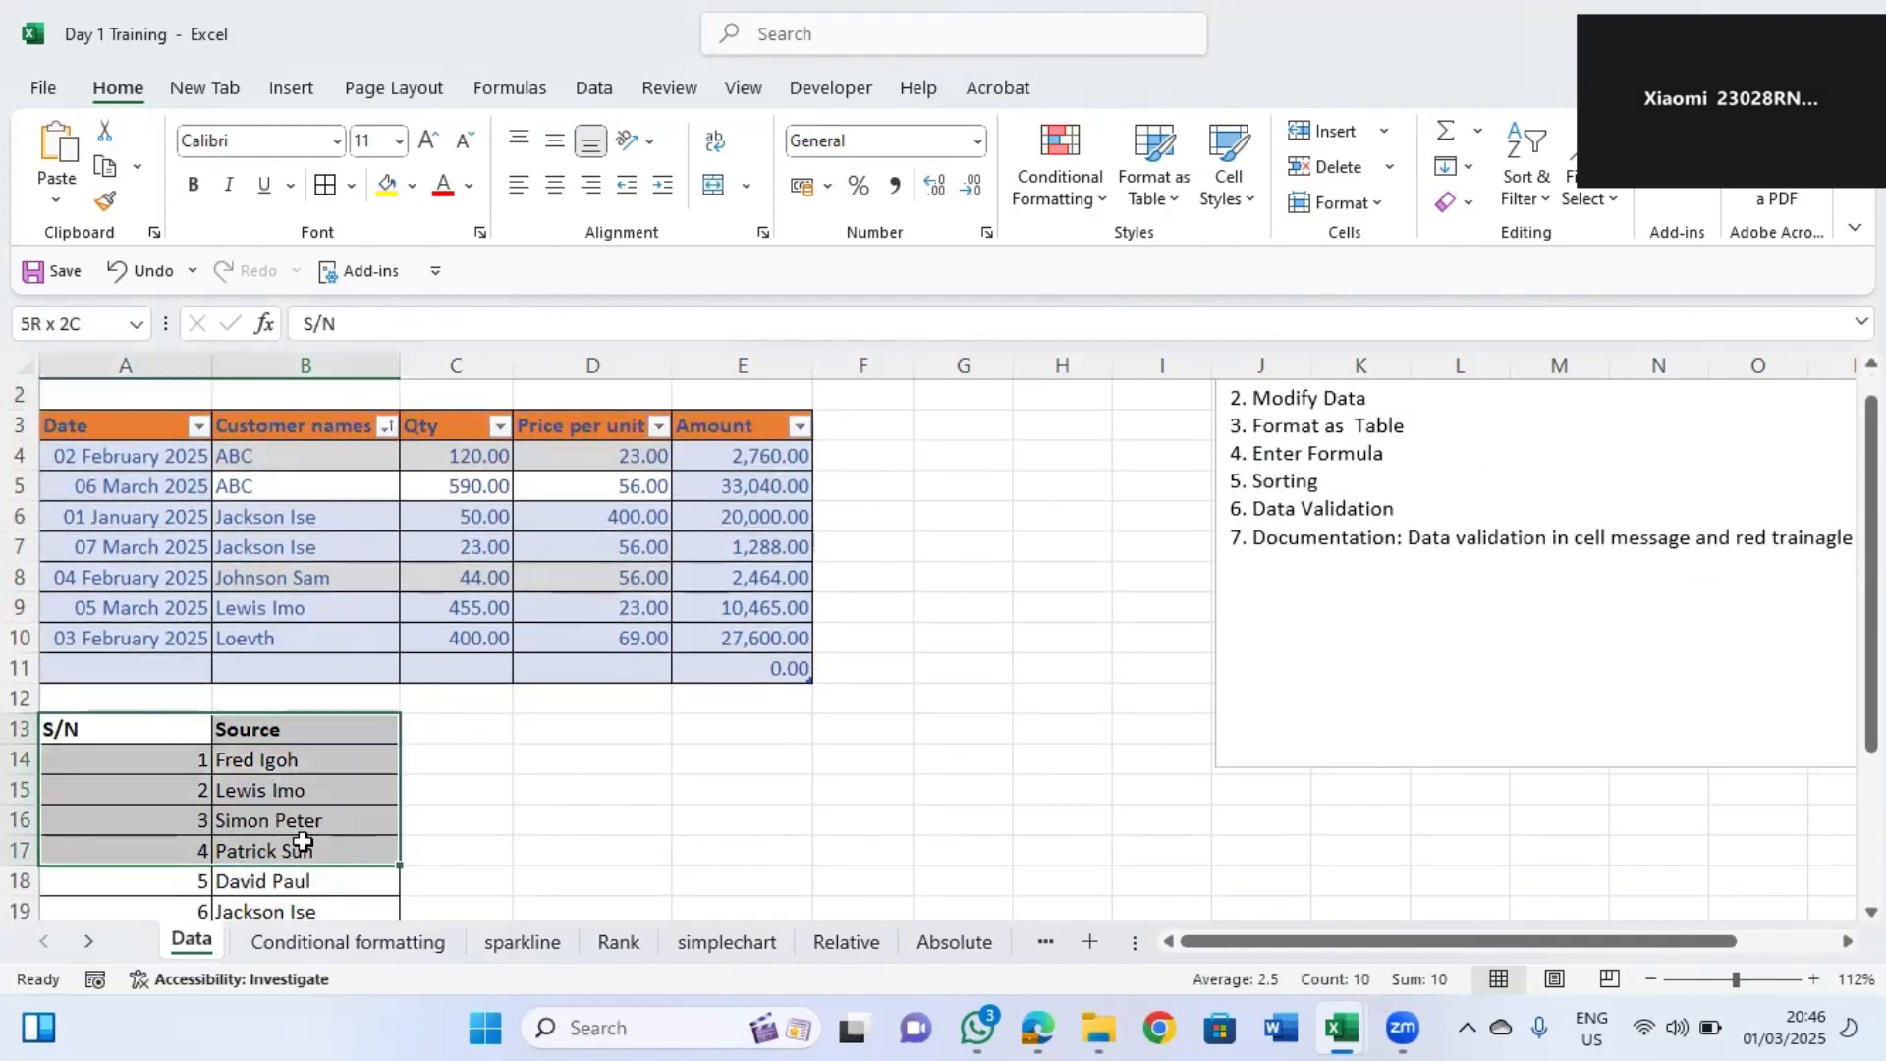
{"action": "left_click", "coordinate": [160, 724]}
Clear the customer names from B4:B10 in the table.
{"action": "left_click_drag", "start_coordinate": [259, 465], "coordinate": [261, 632]}
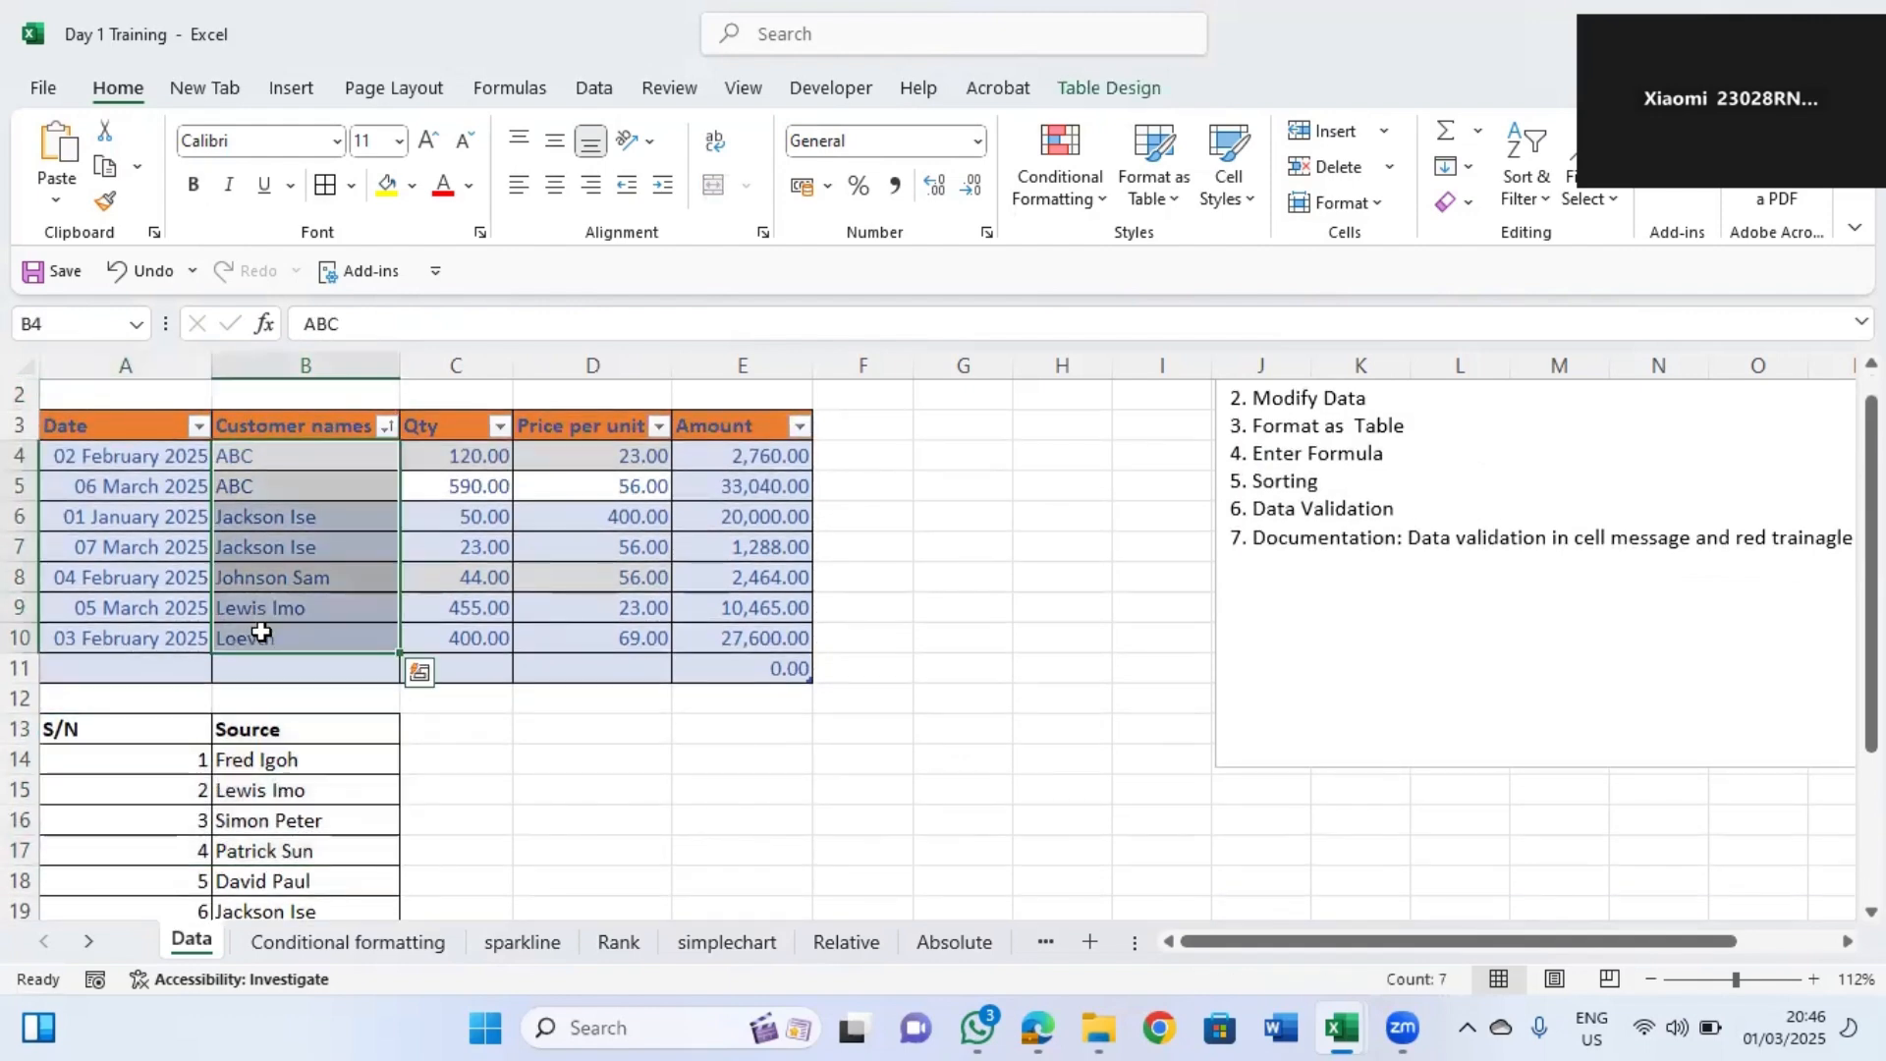
{"action": "key", "text": "Delete"}
{"action": "left_click", "coordinate": [261, 761]}
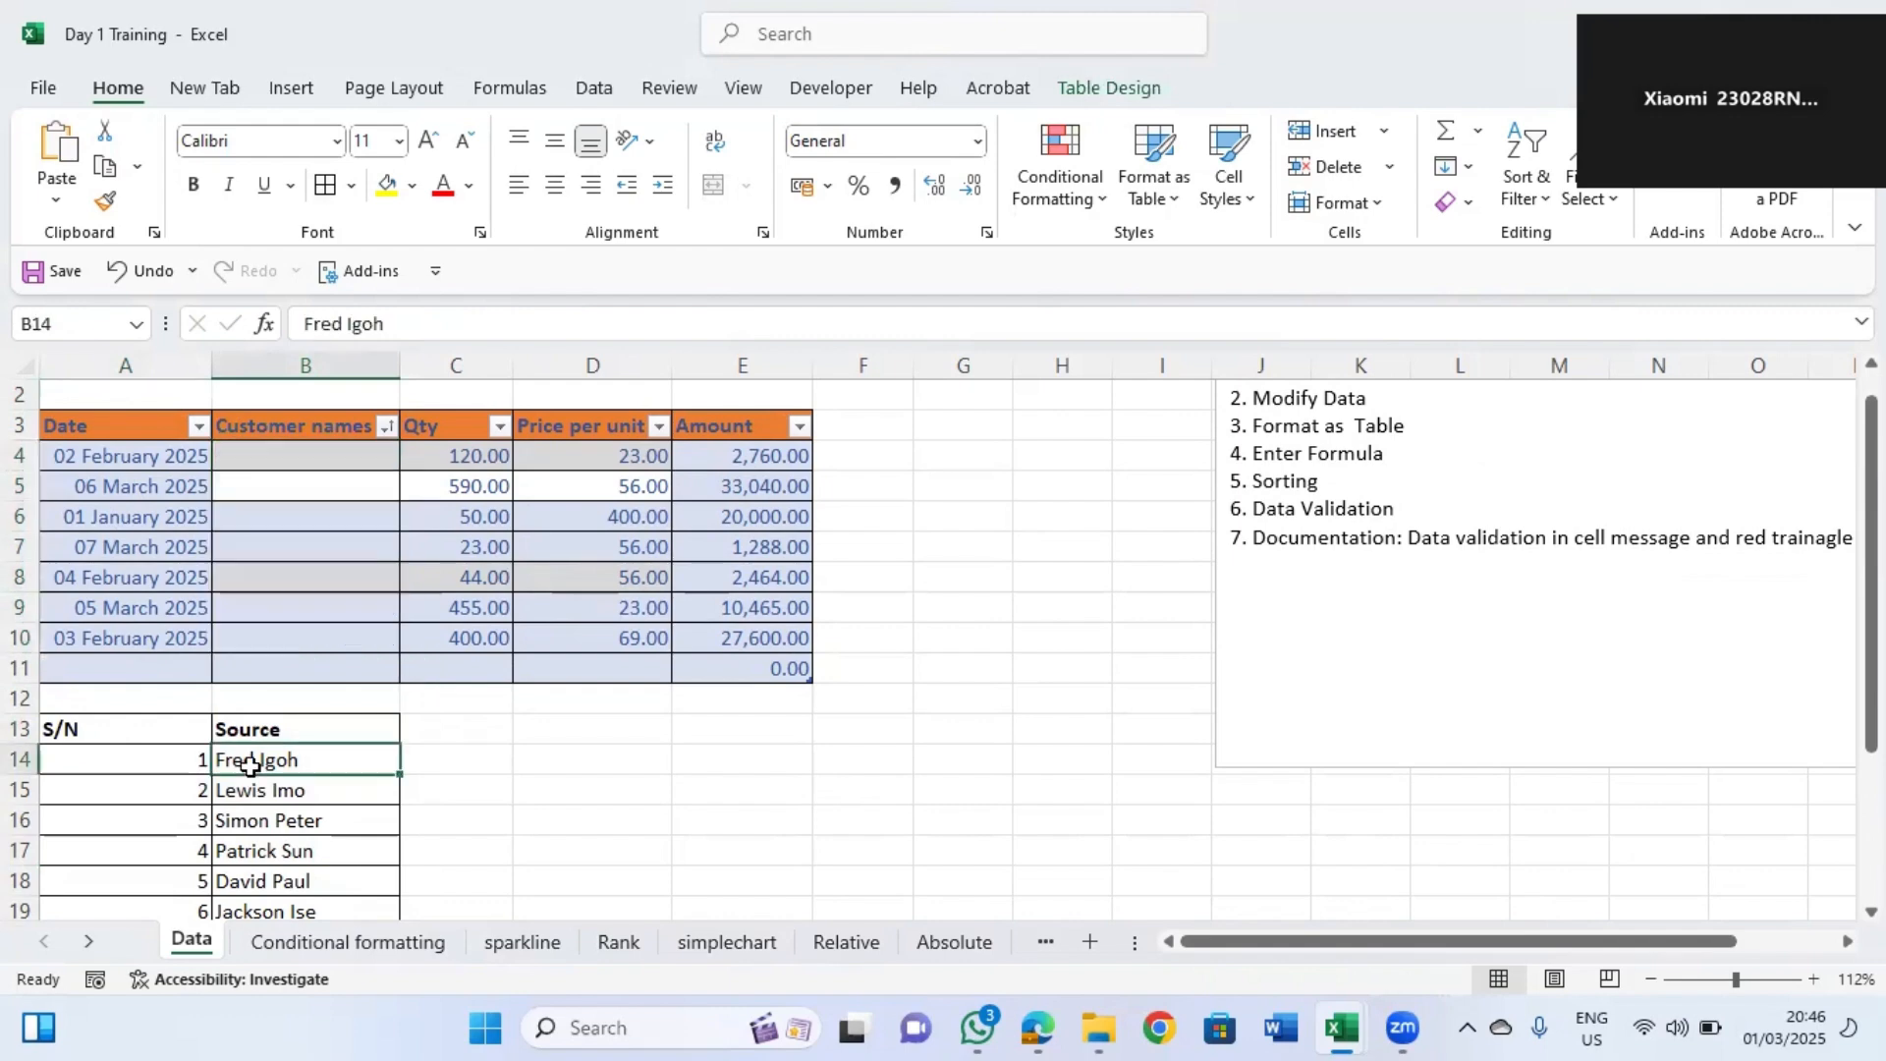
Examine the Source list of customer names starting in B14 and the empty cells beneath it.
{"action": "left_click", "coordinate": [281, 452]}
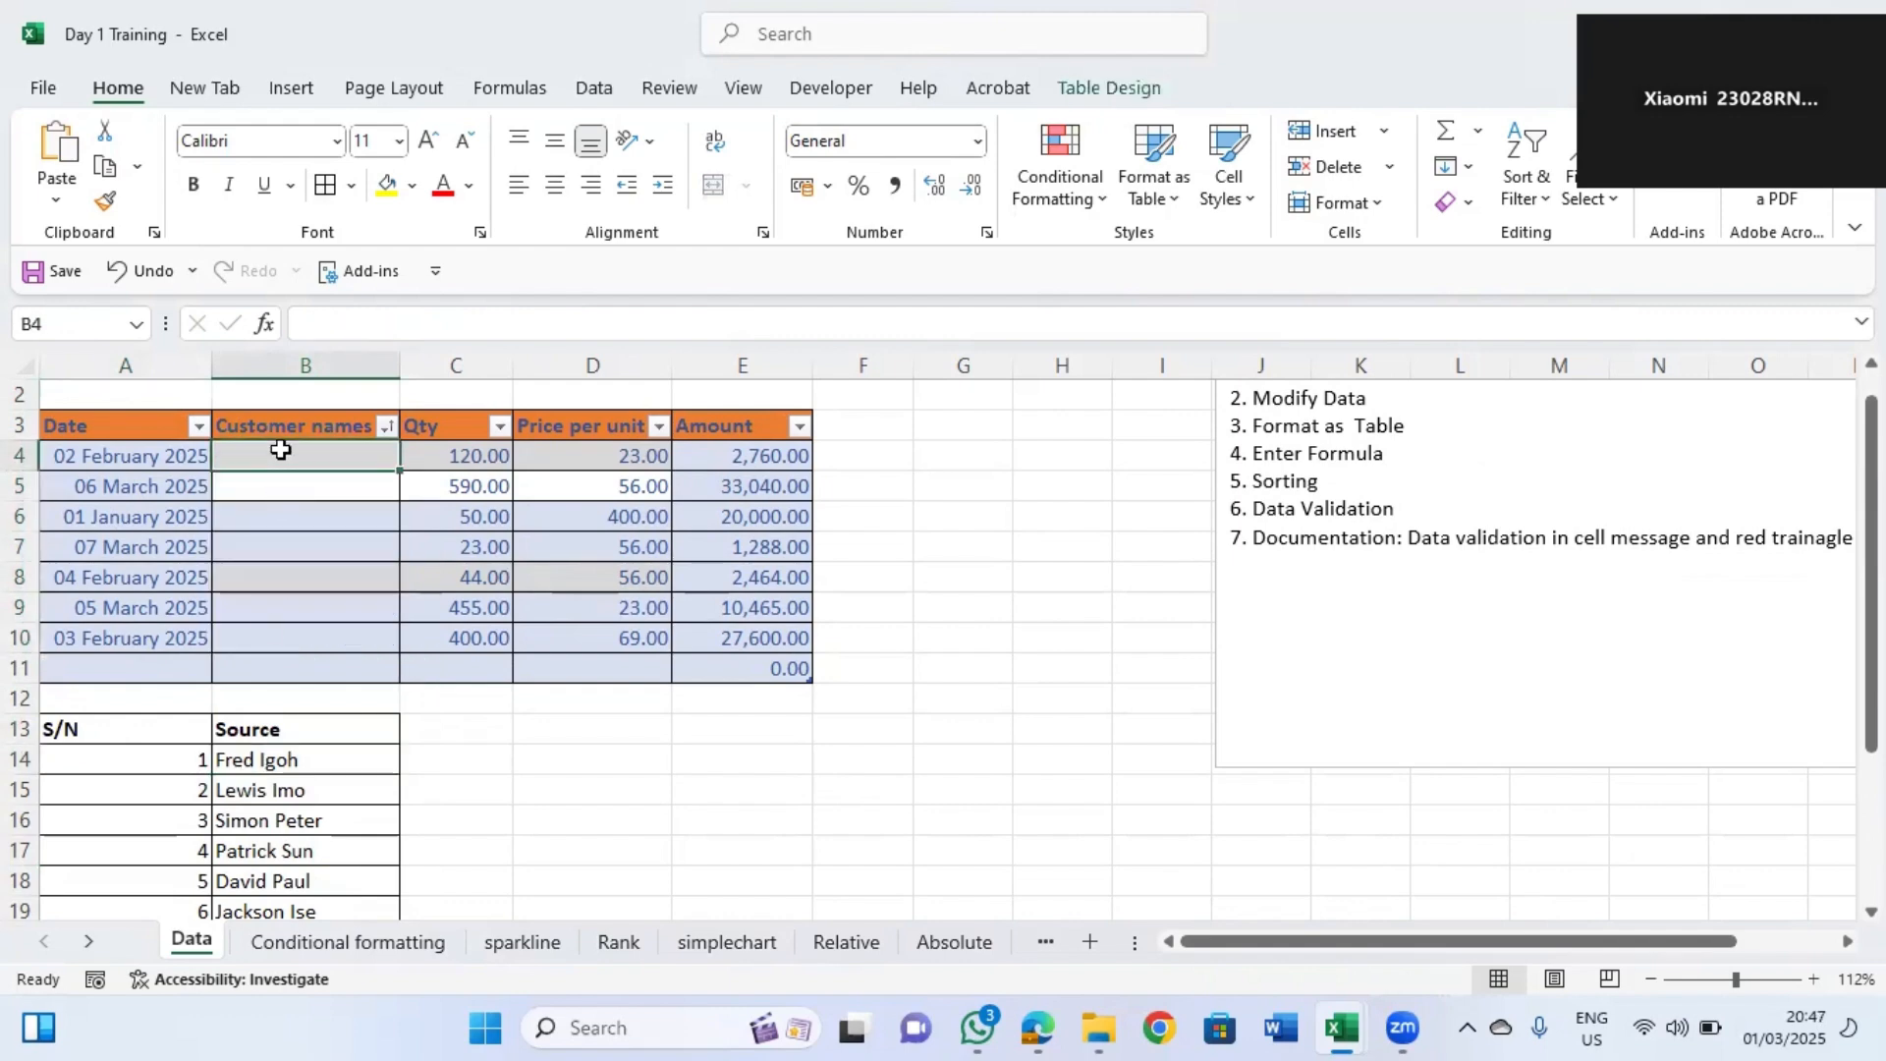
{"action": "left_click", "coordinate": [328, 701]}
{"action": "left_click", "coordinate": [307, 777]}
{"action": "key", "text": "Down"}
{"action": "key", "text": "Down"}
{"action": "key", "text": "Down"}
{"action": "key", "text": "Down"}
{"action": "key", "text": "Down"}
{"action": "key", "text": "Down"}
{"action": "key", "text": "Down"}
{"action": "key", "text": "Down"}
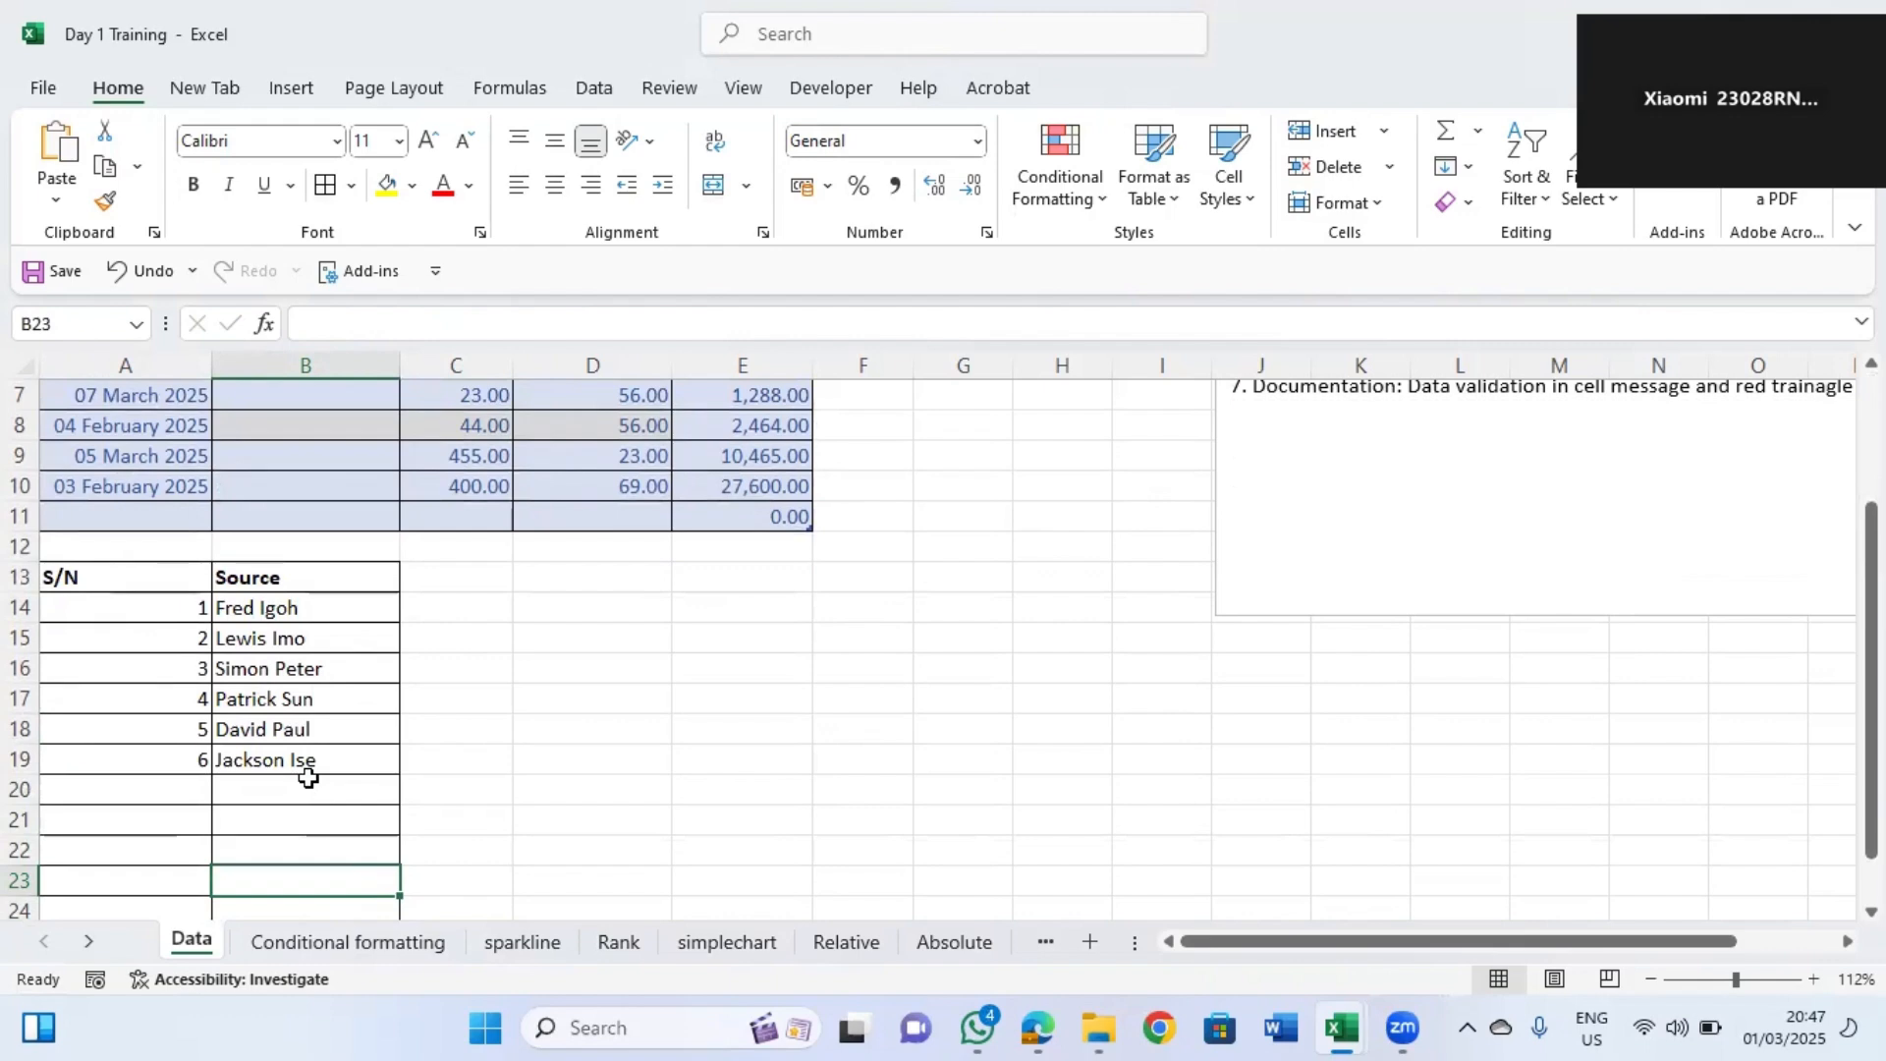
{"action": "left_click_drag", "start_coordinate": [307, 771], "coordinate": [286, 792]}
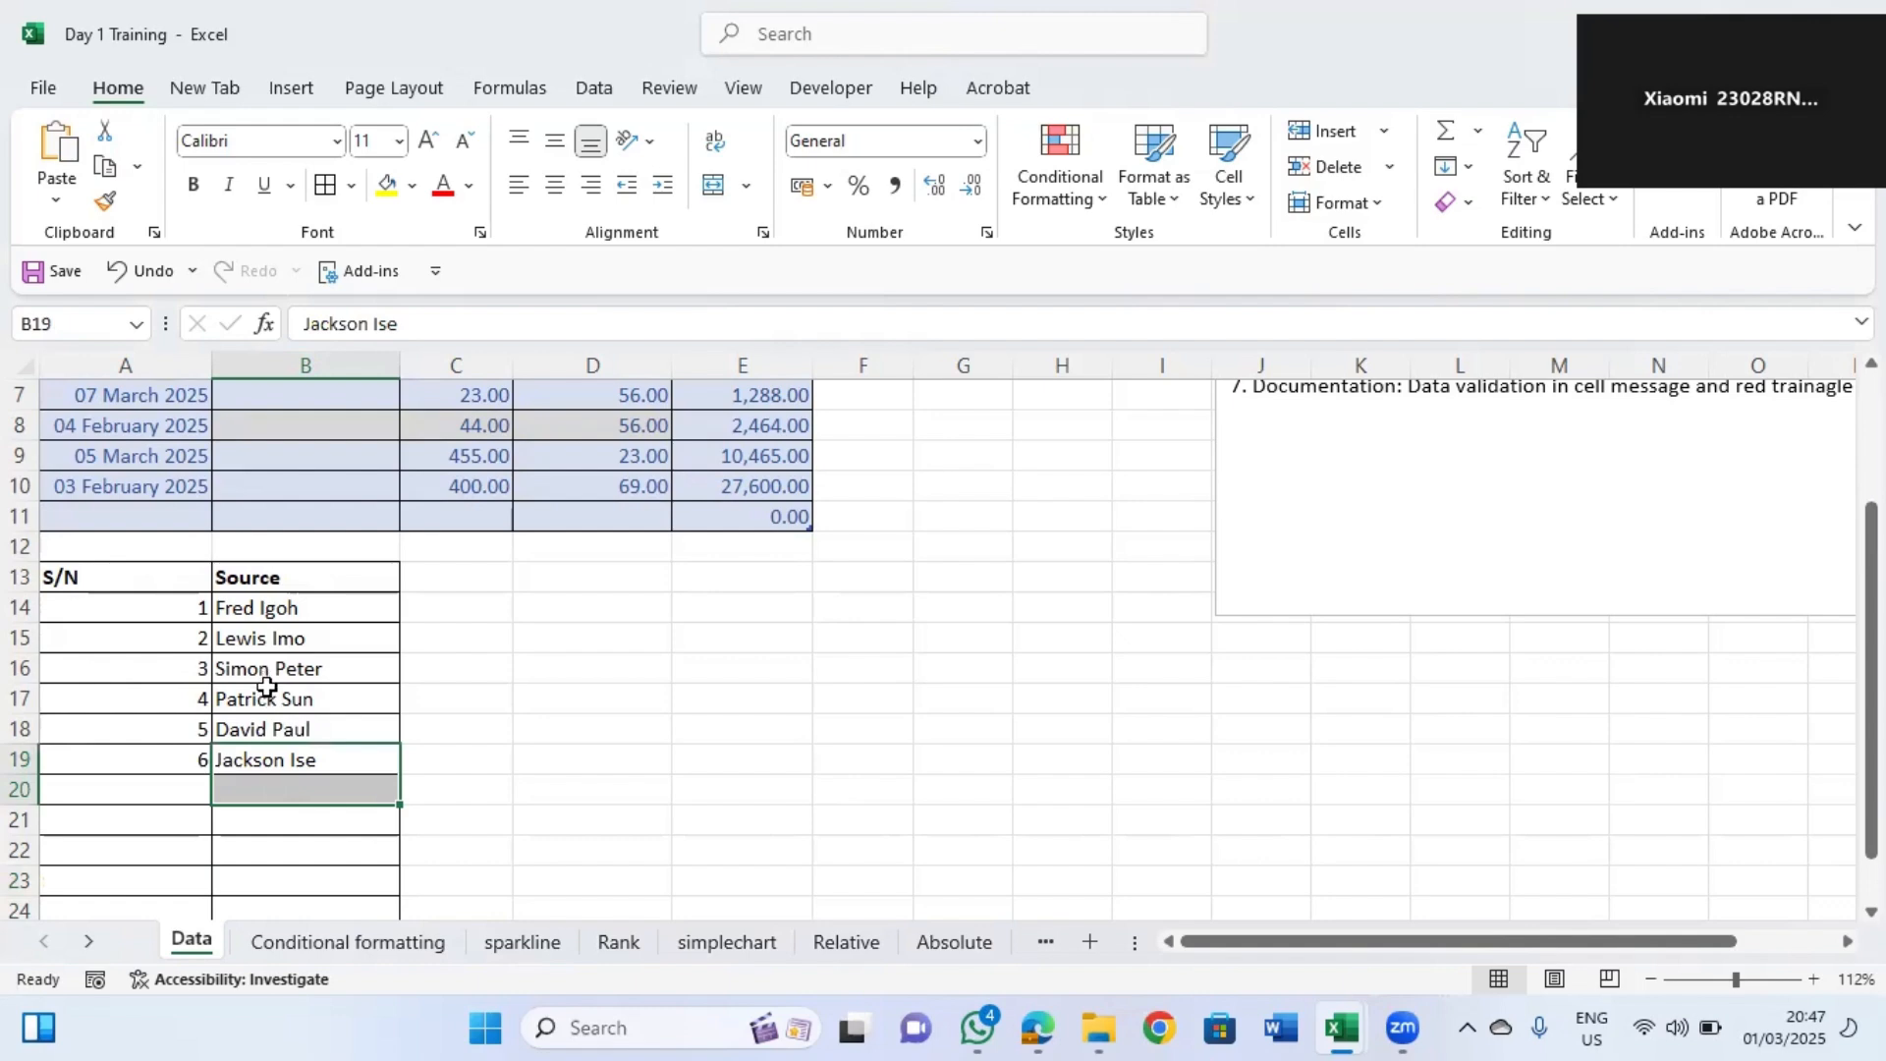
{"action": "left_click", "coordinate": [267, 417]}
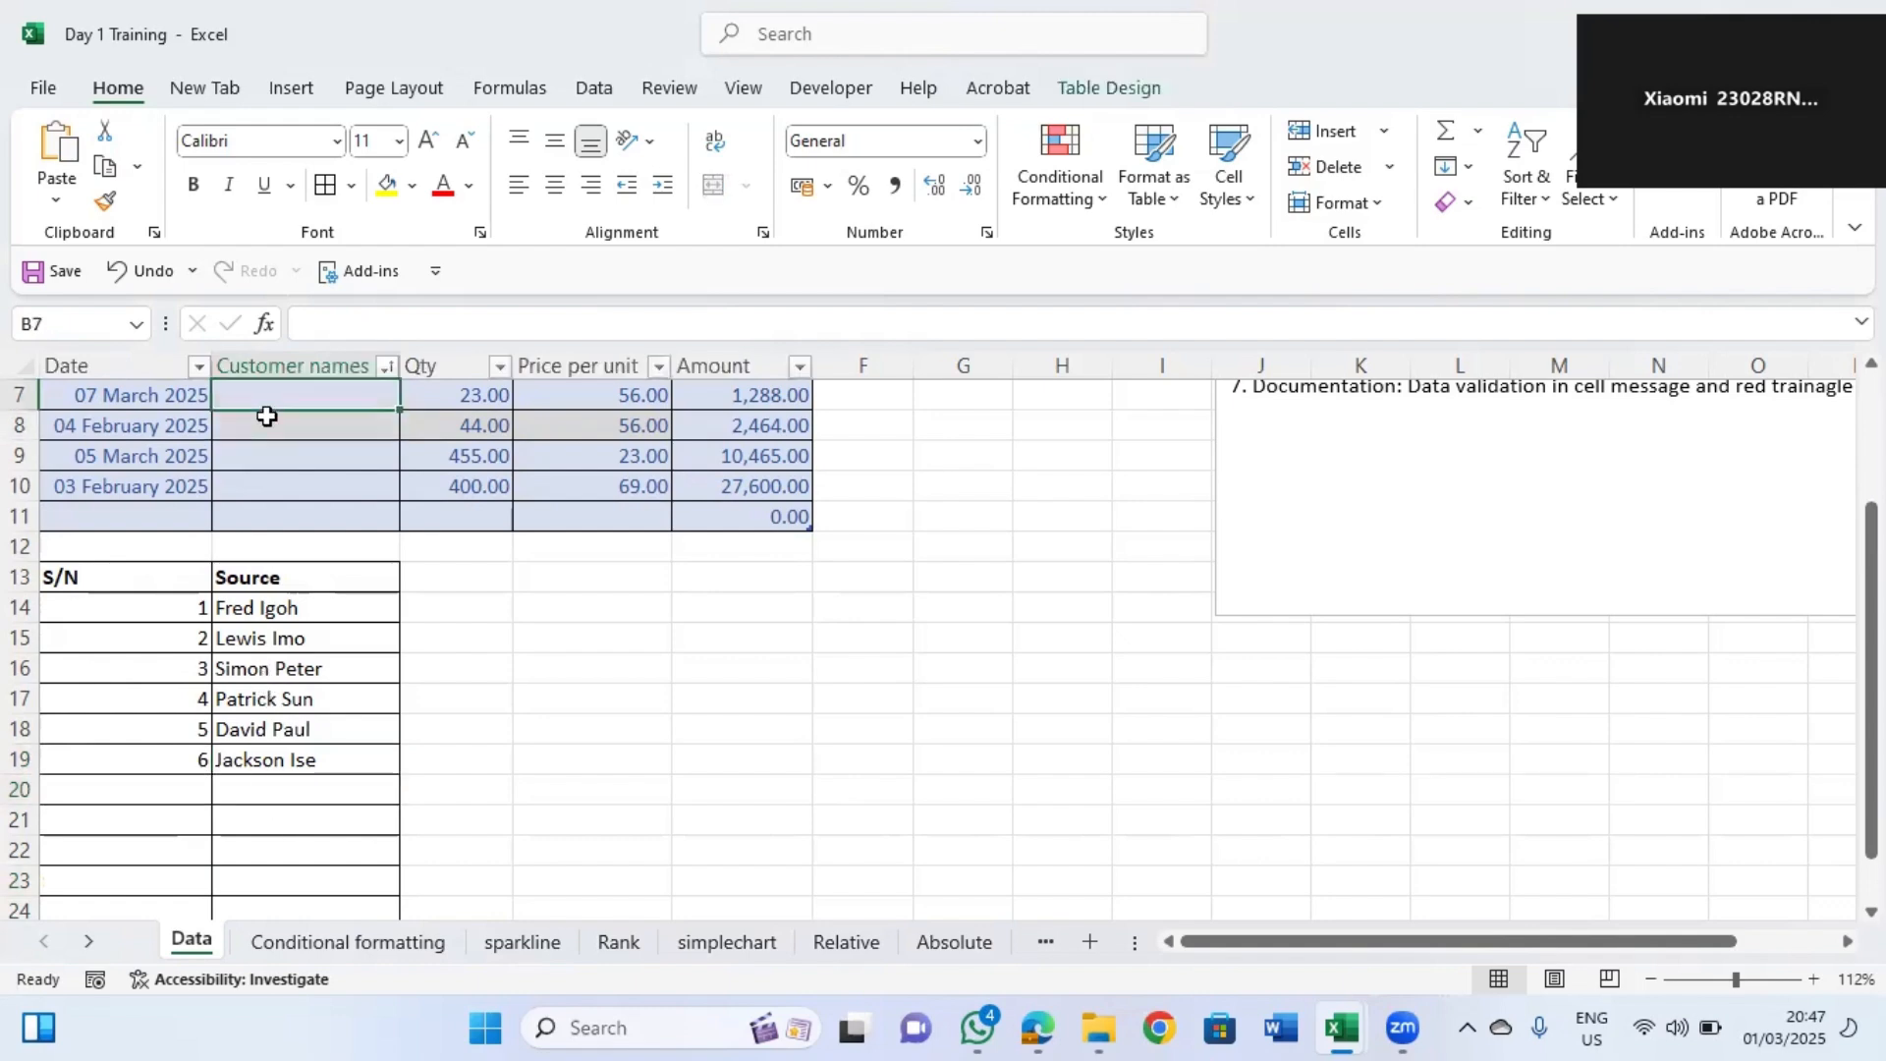
{"action": "scroll", "coordinate": [266, 417], "scroll_direction": "up", "scroll_amount": 2}
Select the customer name cells B4:B10 and apply data validation allowing a List.
{"action": "left_click", "coordinate": [266, 402]}
{"action": "left_click_drag", "start_coordinate": [305, 483], "coordinate": [337, 661]}
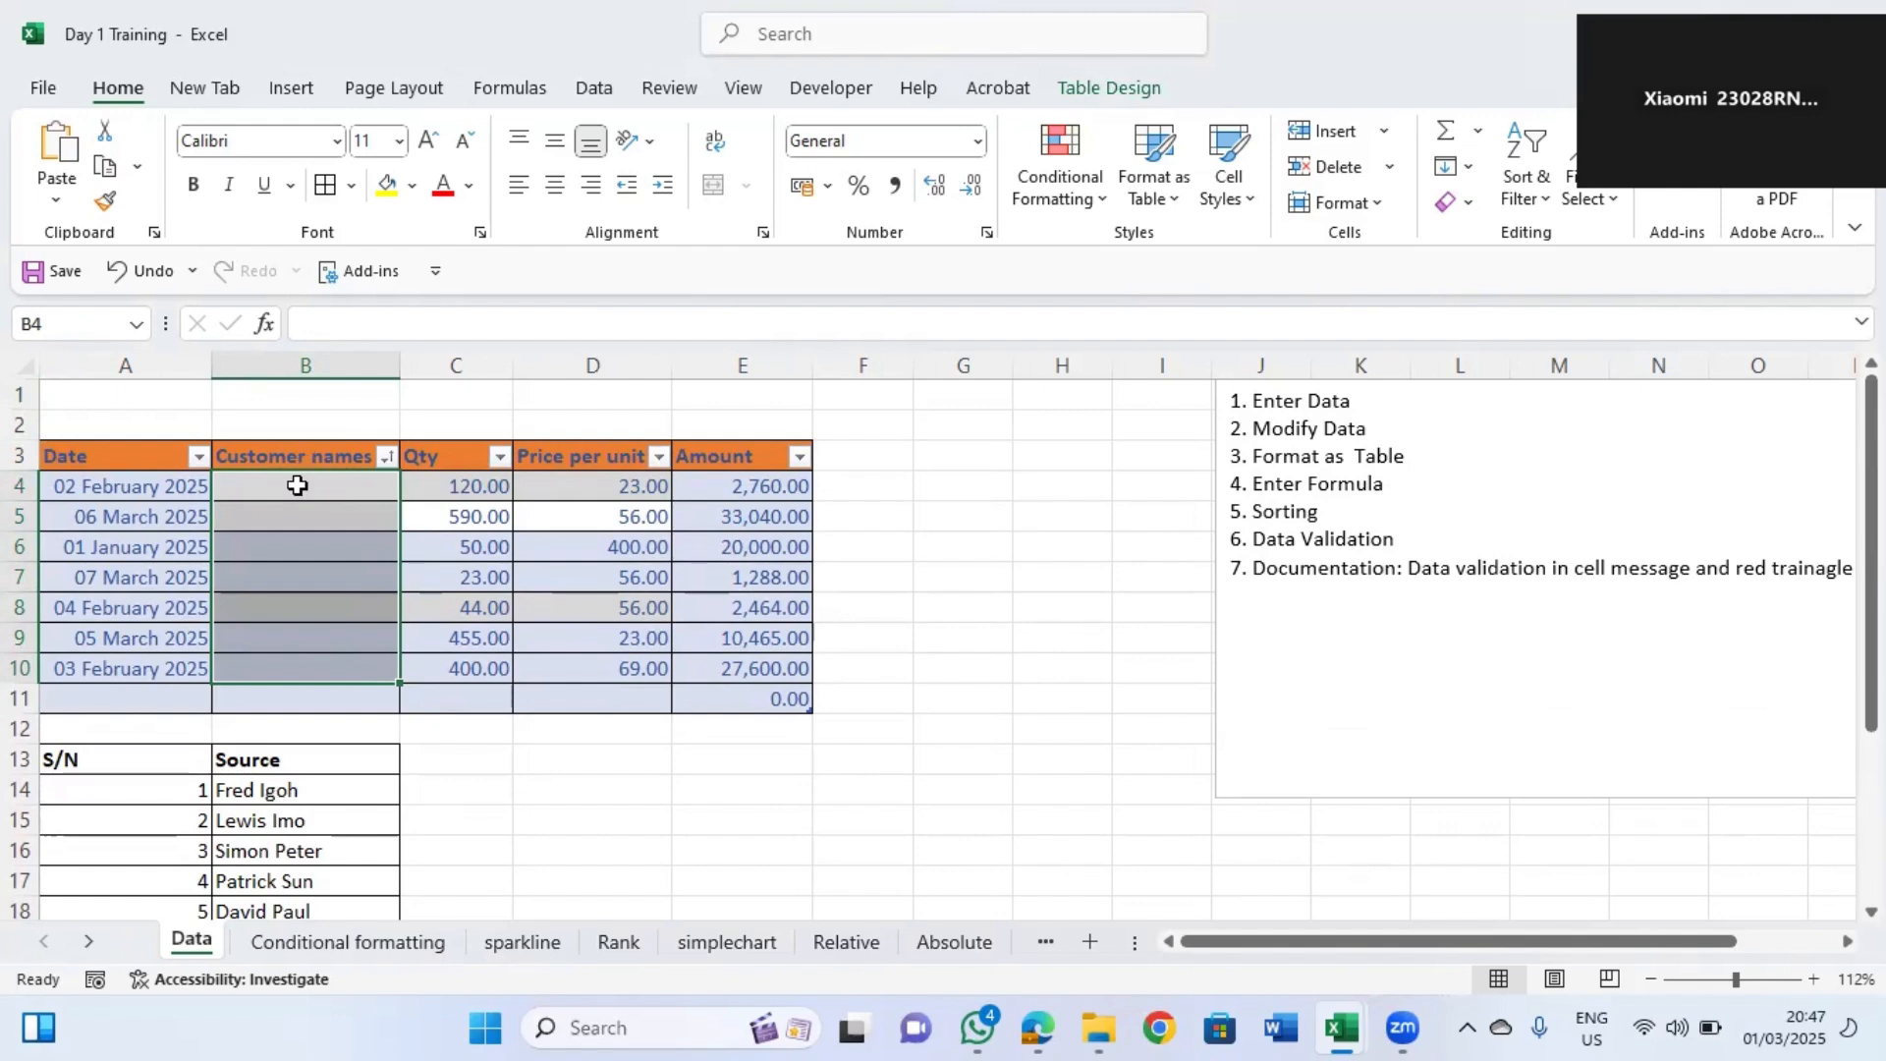
{"action": "left_click_drag", "start_coordinate": [297, 485], "coordinate": [319, 676]}
{"action": "left_click_drag", "start_coordinate": [323, 488], "coordinate": [348, 654]}
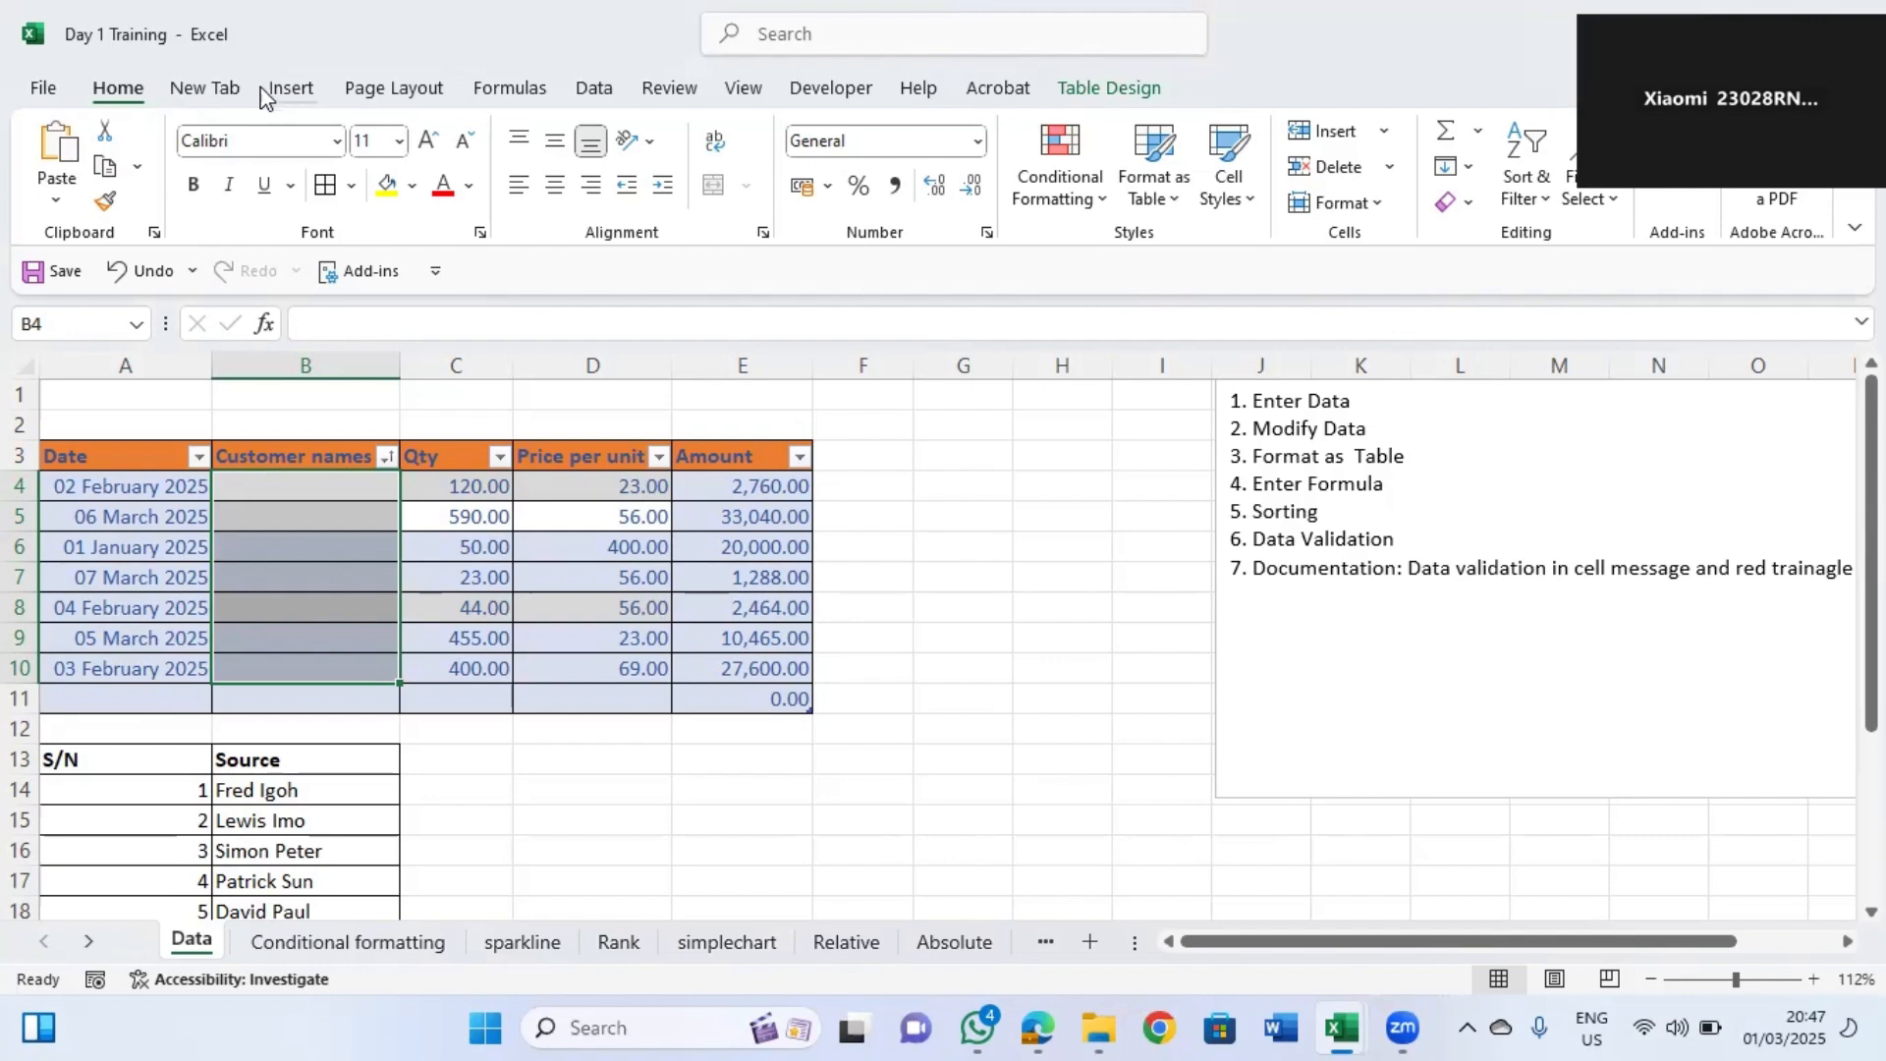
{"action": "left_click", "coordinate": [291, 89]}
{"action": "left_click", "coordinate": [110, 97]}
{"action": "left_click", "coordinate": [599, 90]}
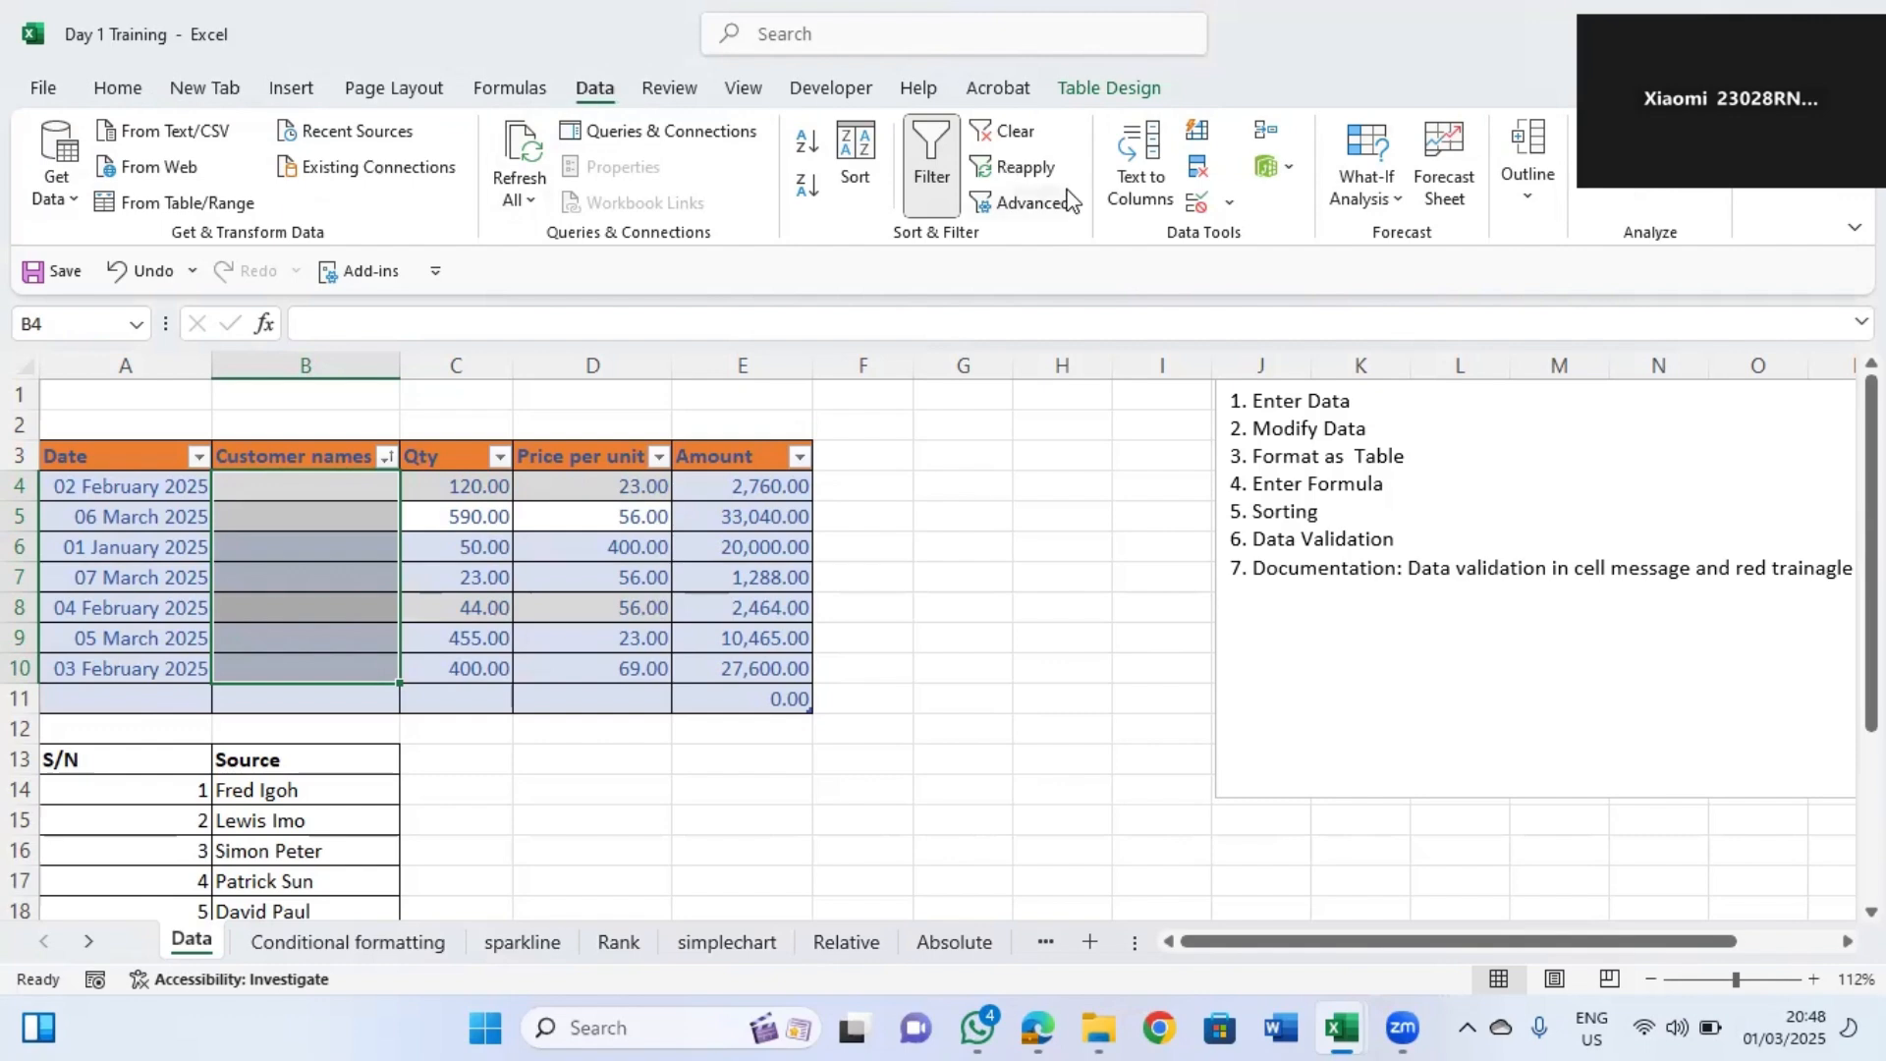
{"action": "left_click", "coordinate": [1232, 206]}
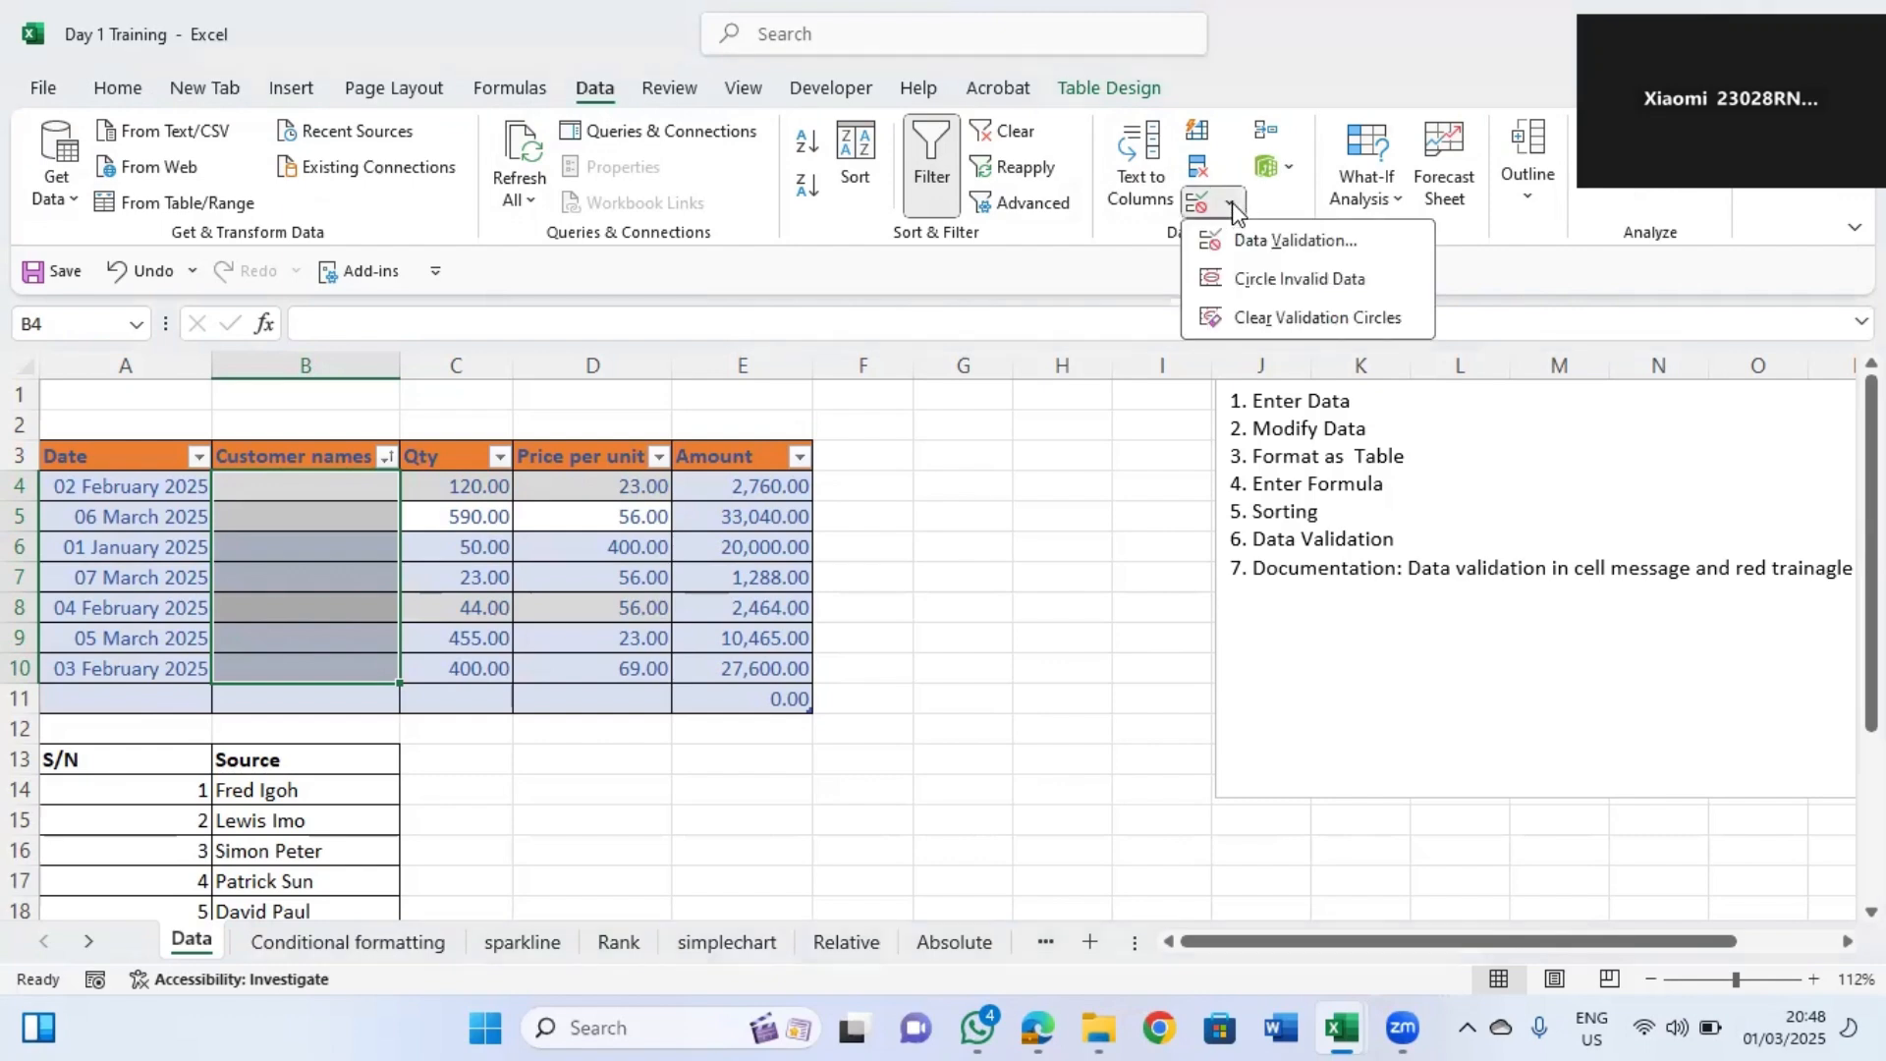
{"action": "left_click", "coordinate": [1228, 209]}
{"action": "left_click", "coordinate": [1228, 209]}
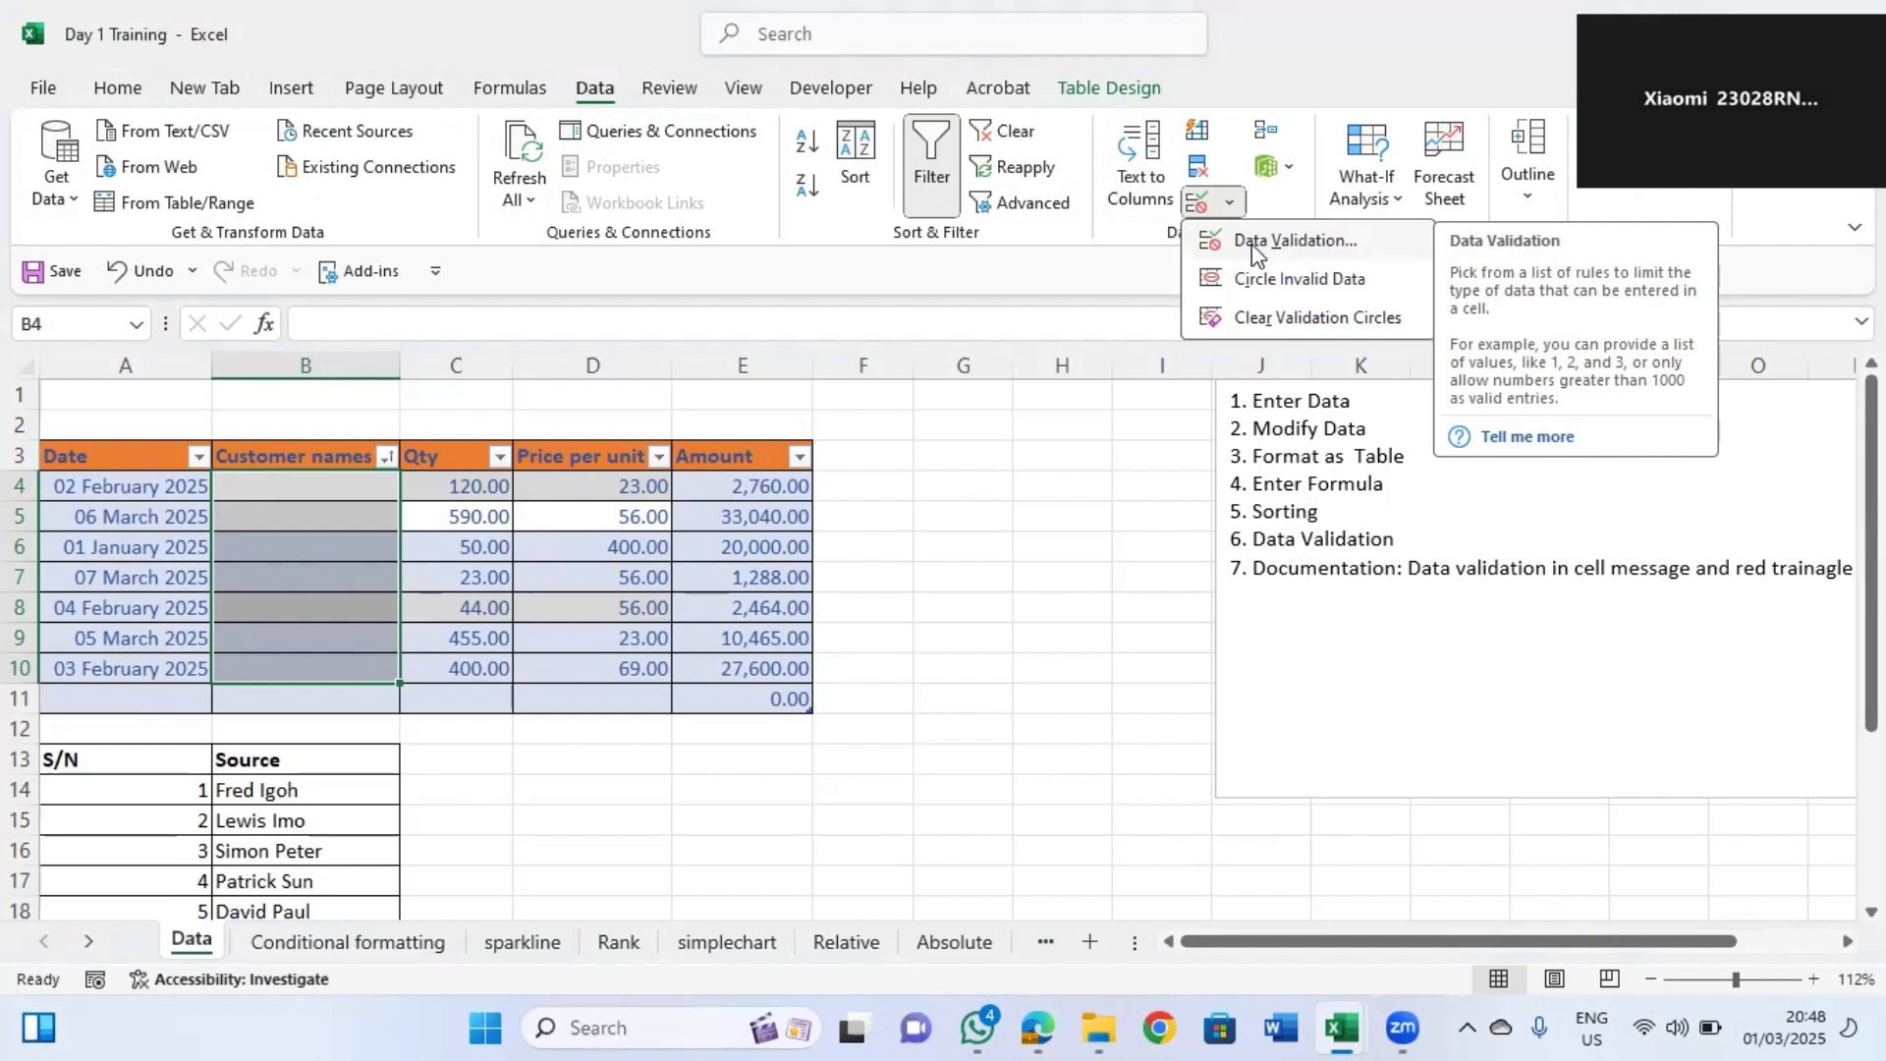
{"action": "left_click", "coordinate": [1226, 203]}
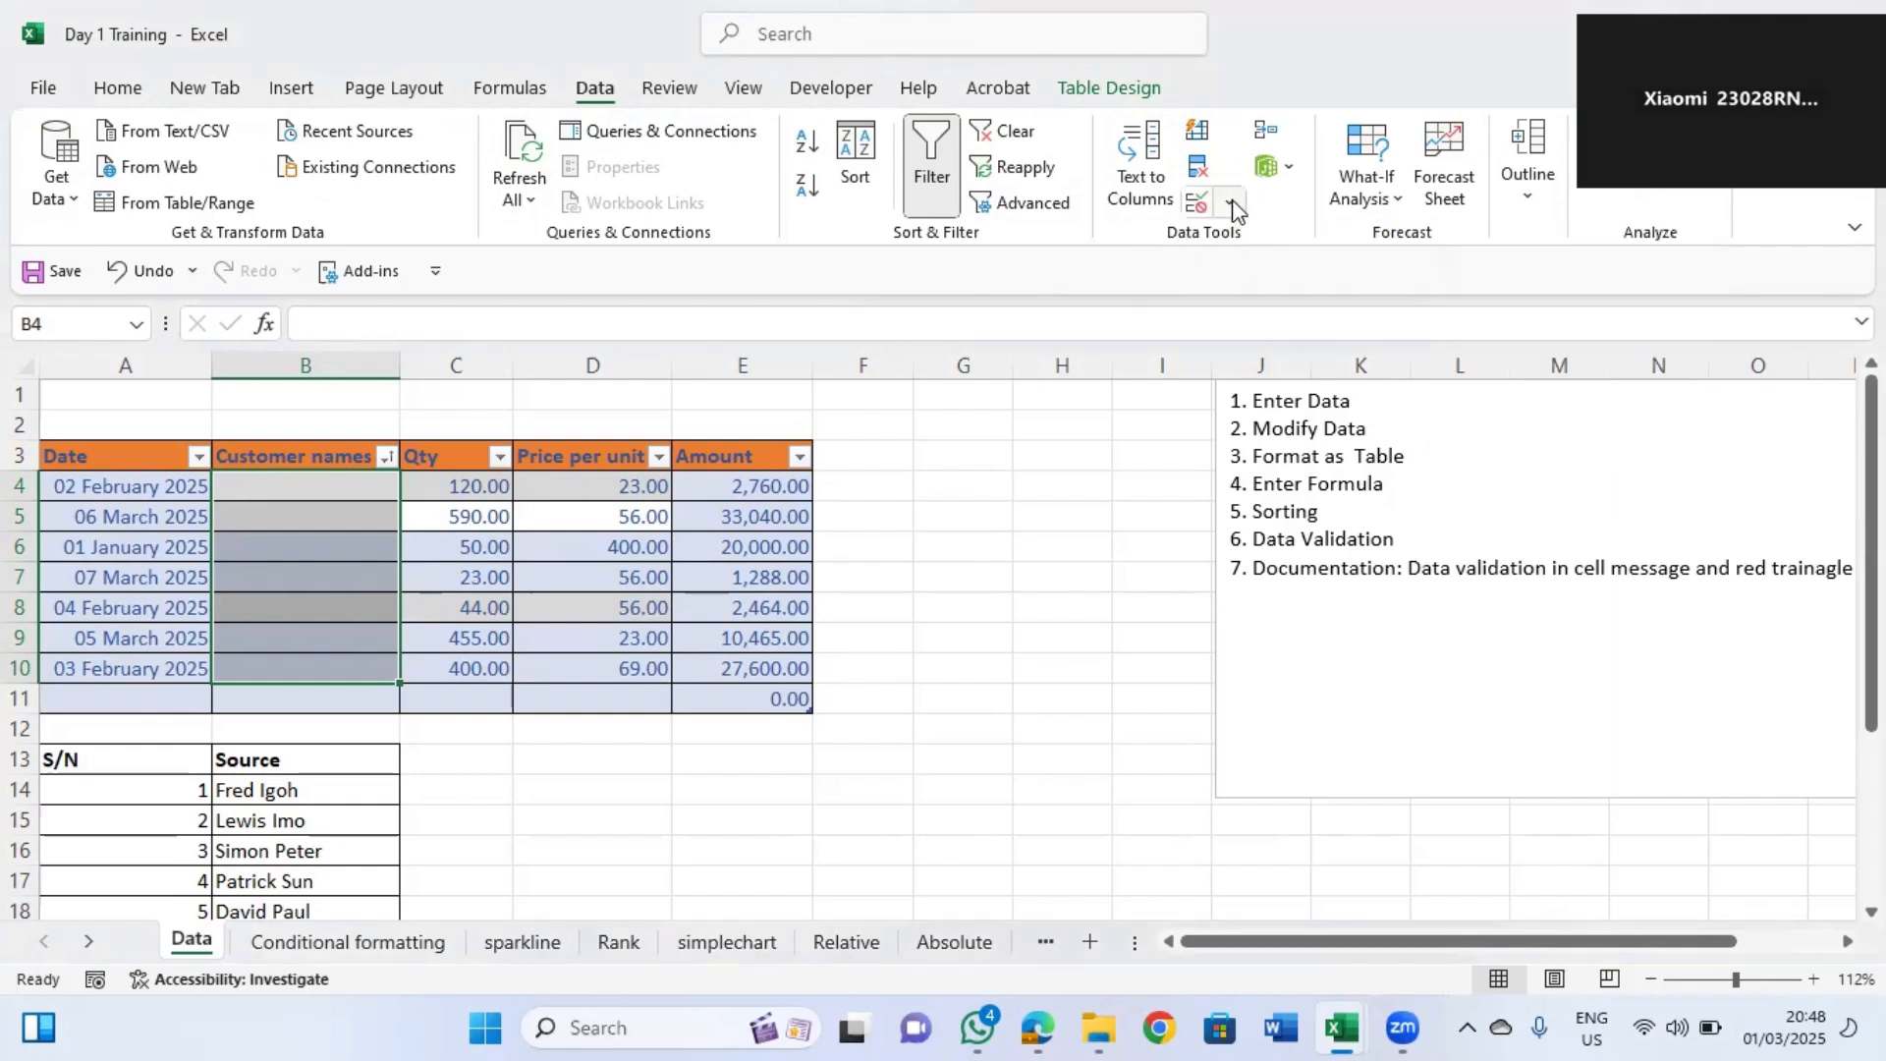
{"action": "left_click", "coordinate": [1226, 202]}
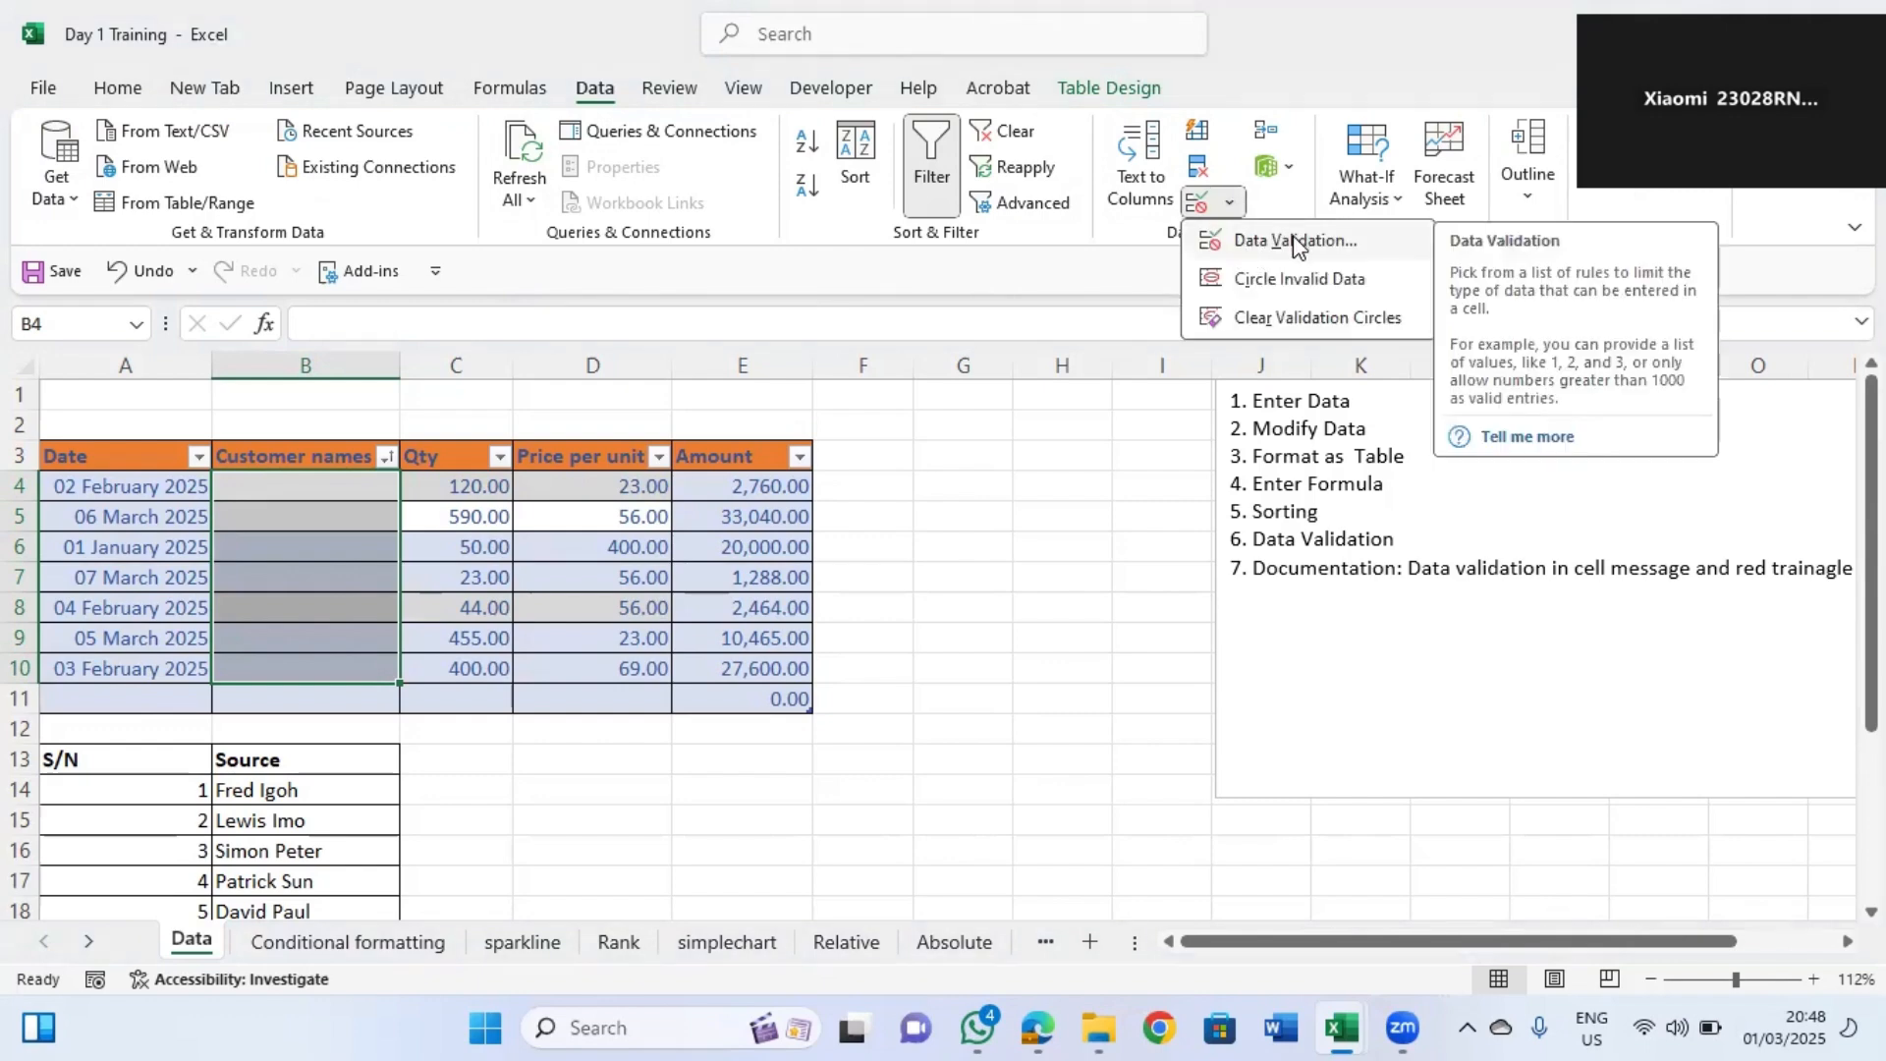
{"action": "left_click", "coordinate": [1293, 241]}
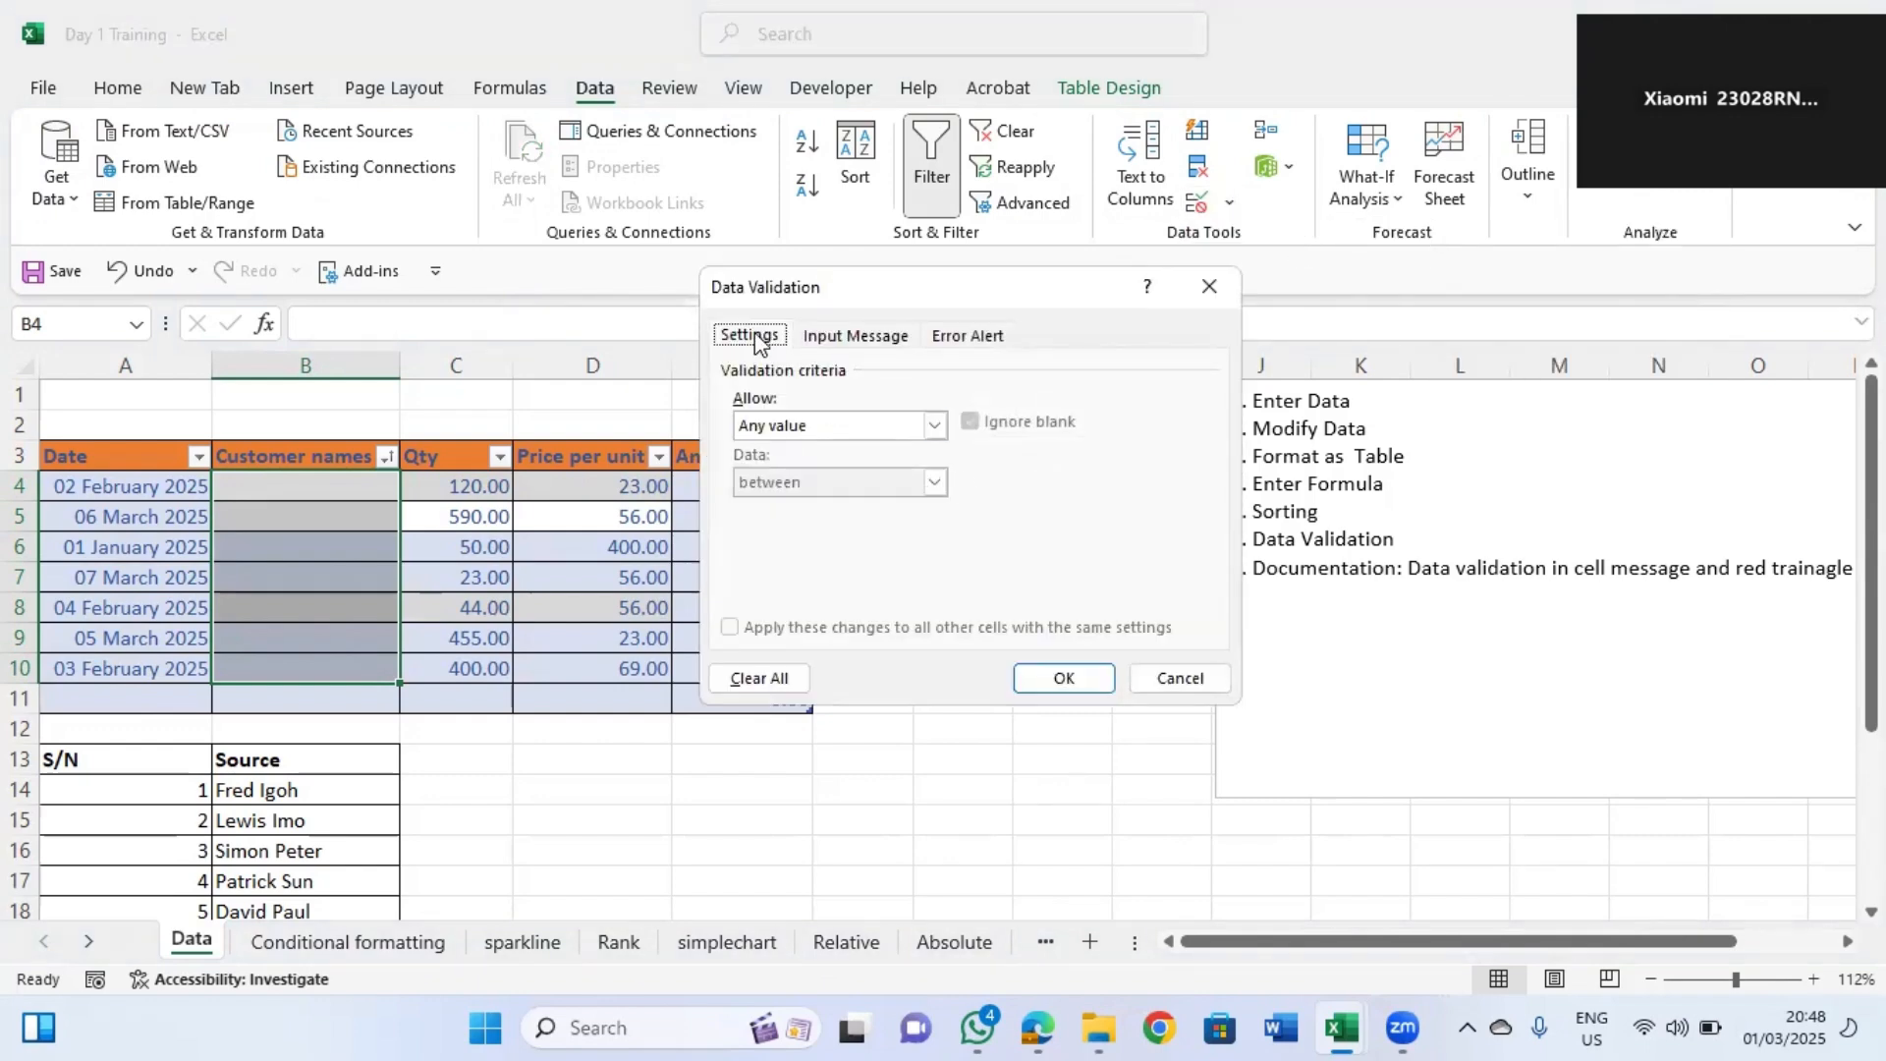
{"action": "left_click", "coordinate": [812, 426]}
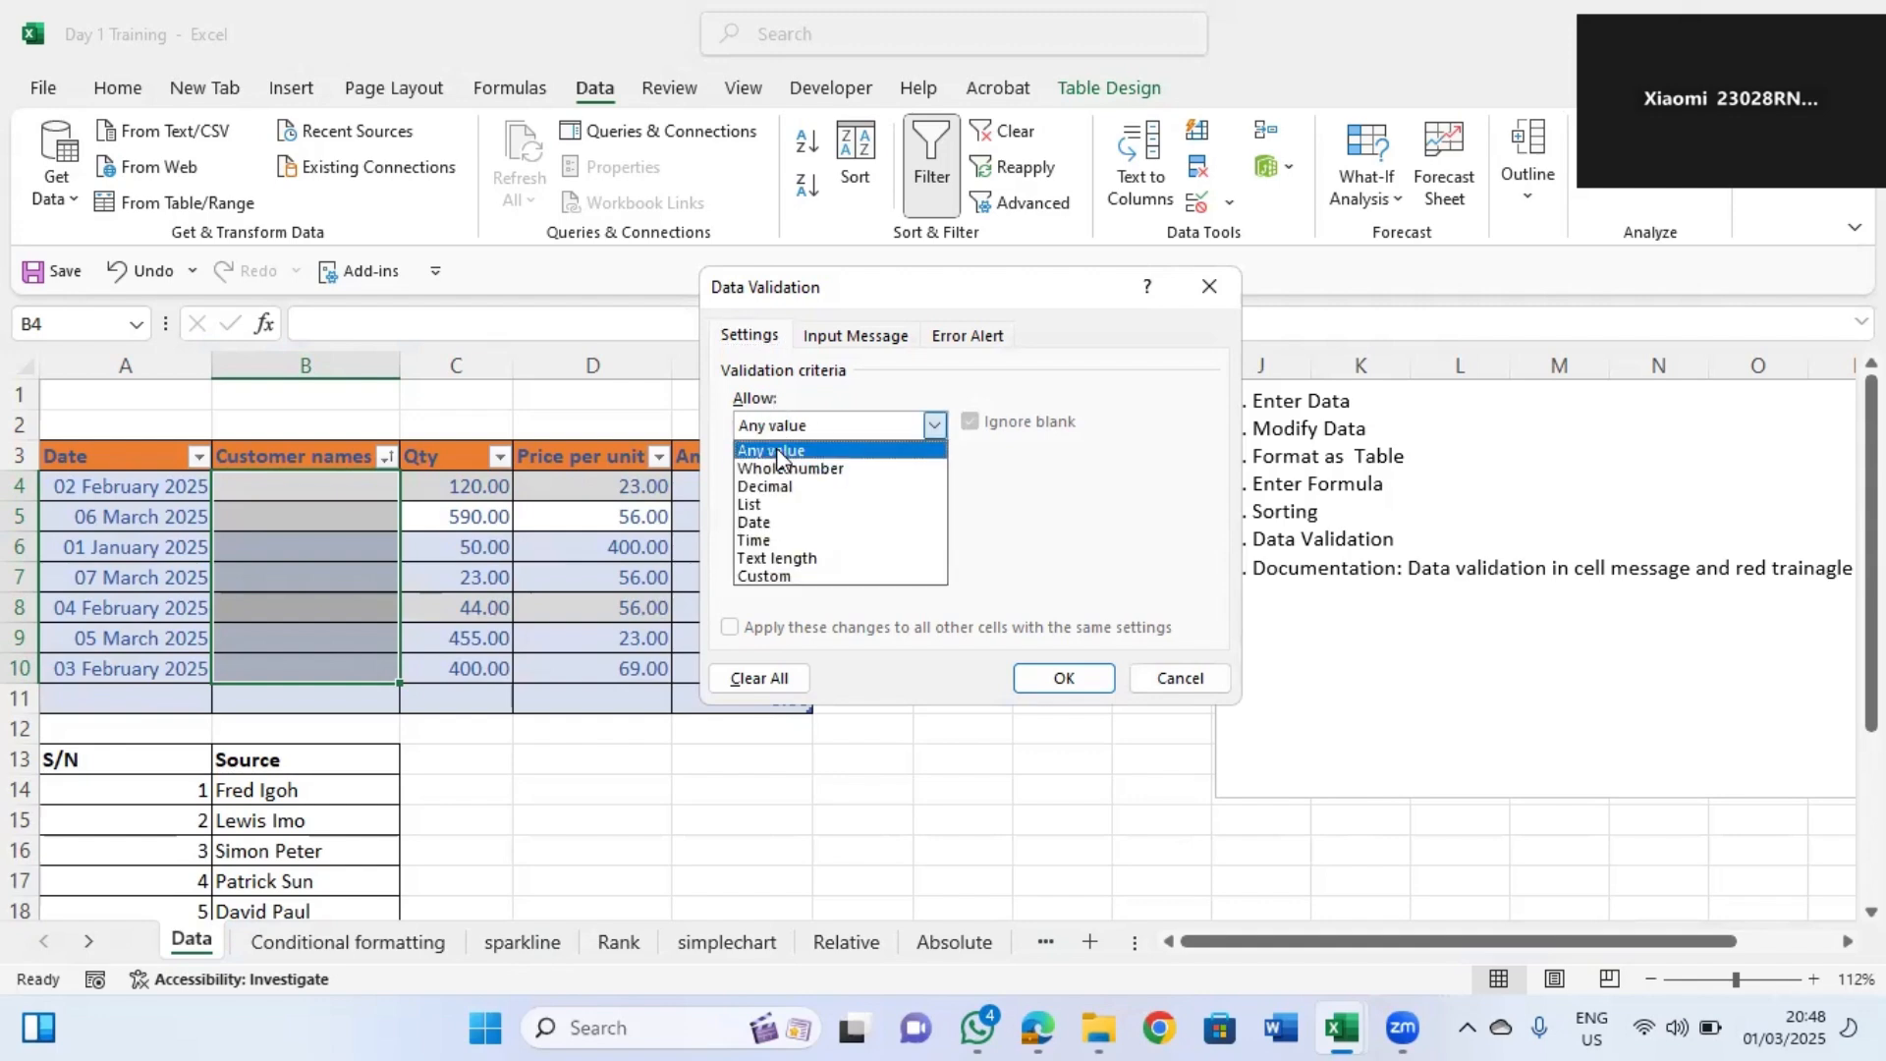
{"action": "left_click", "coordinate": [765, 504]}
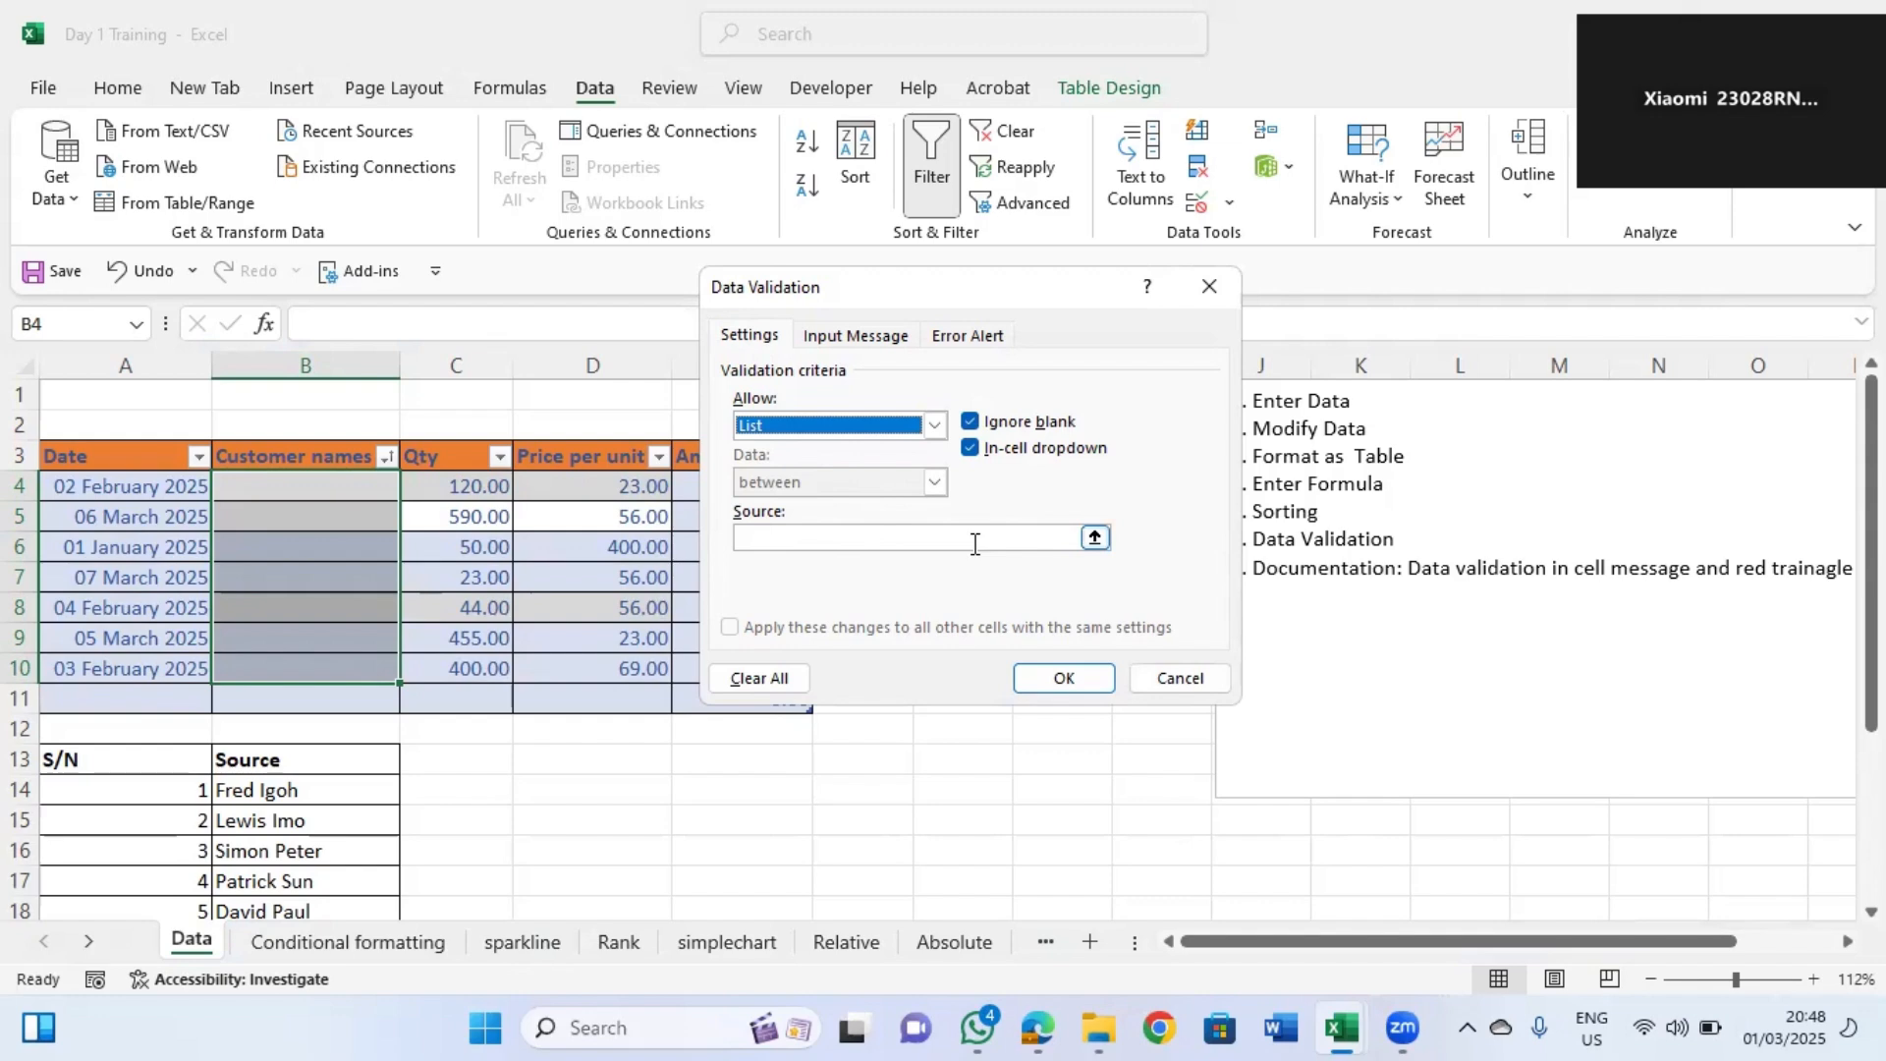
{"action": "left_click", "coordinate": [763, 344]}
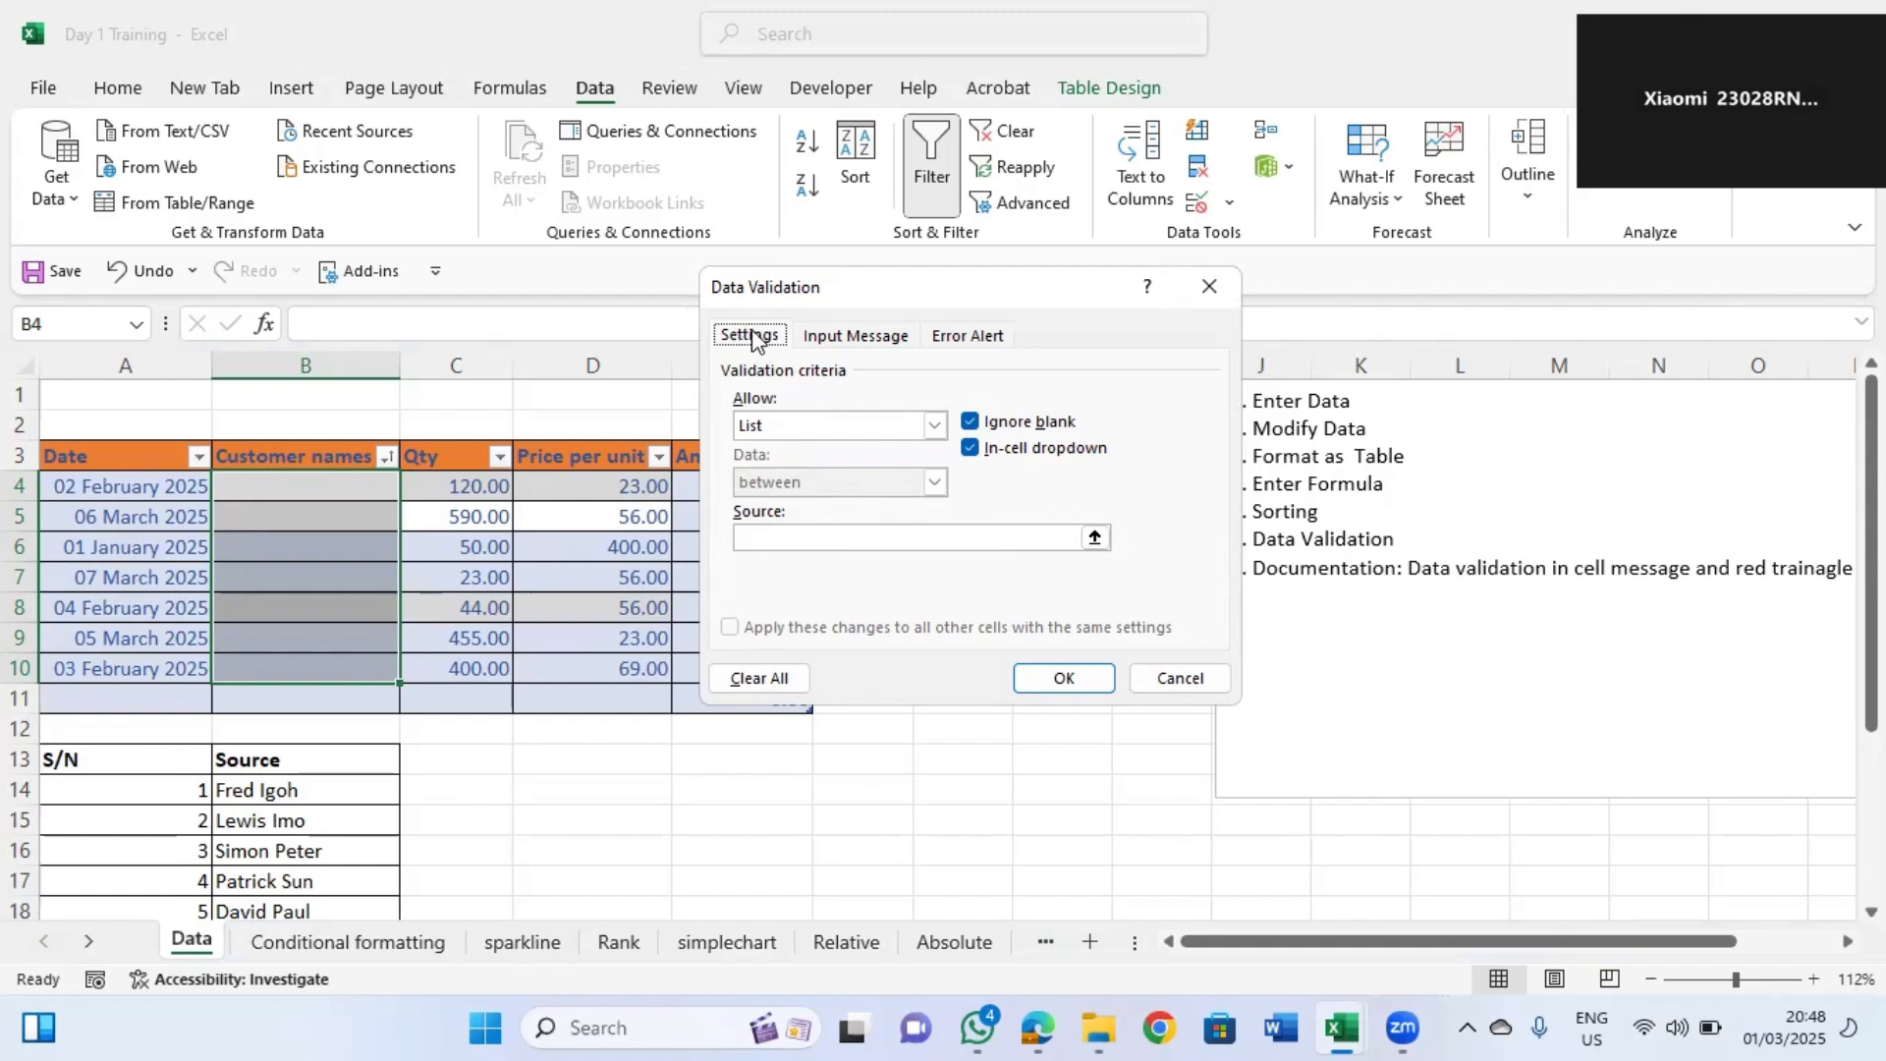
{"action": "left_click", "coordinate": [781, 428]}
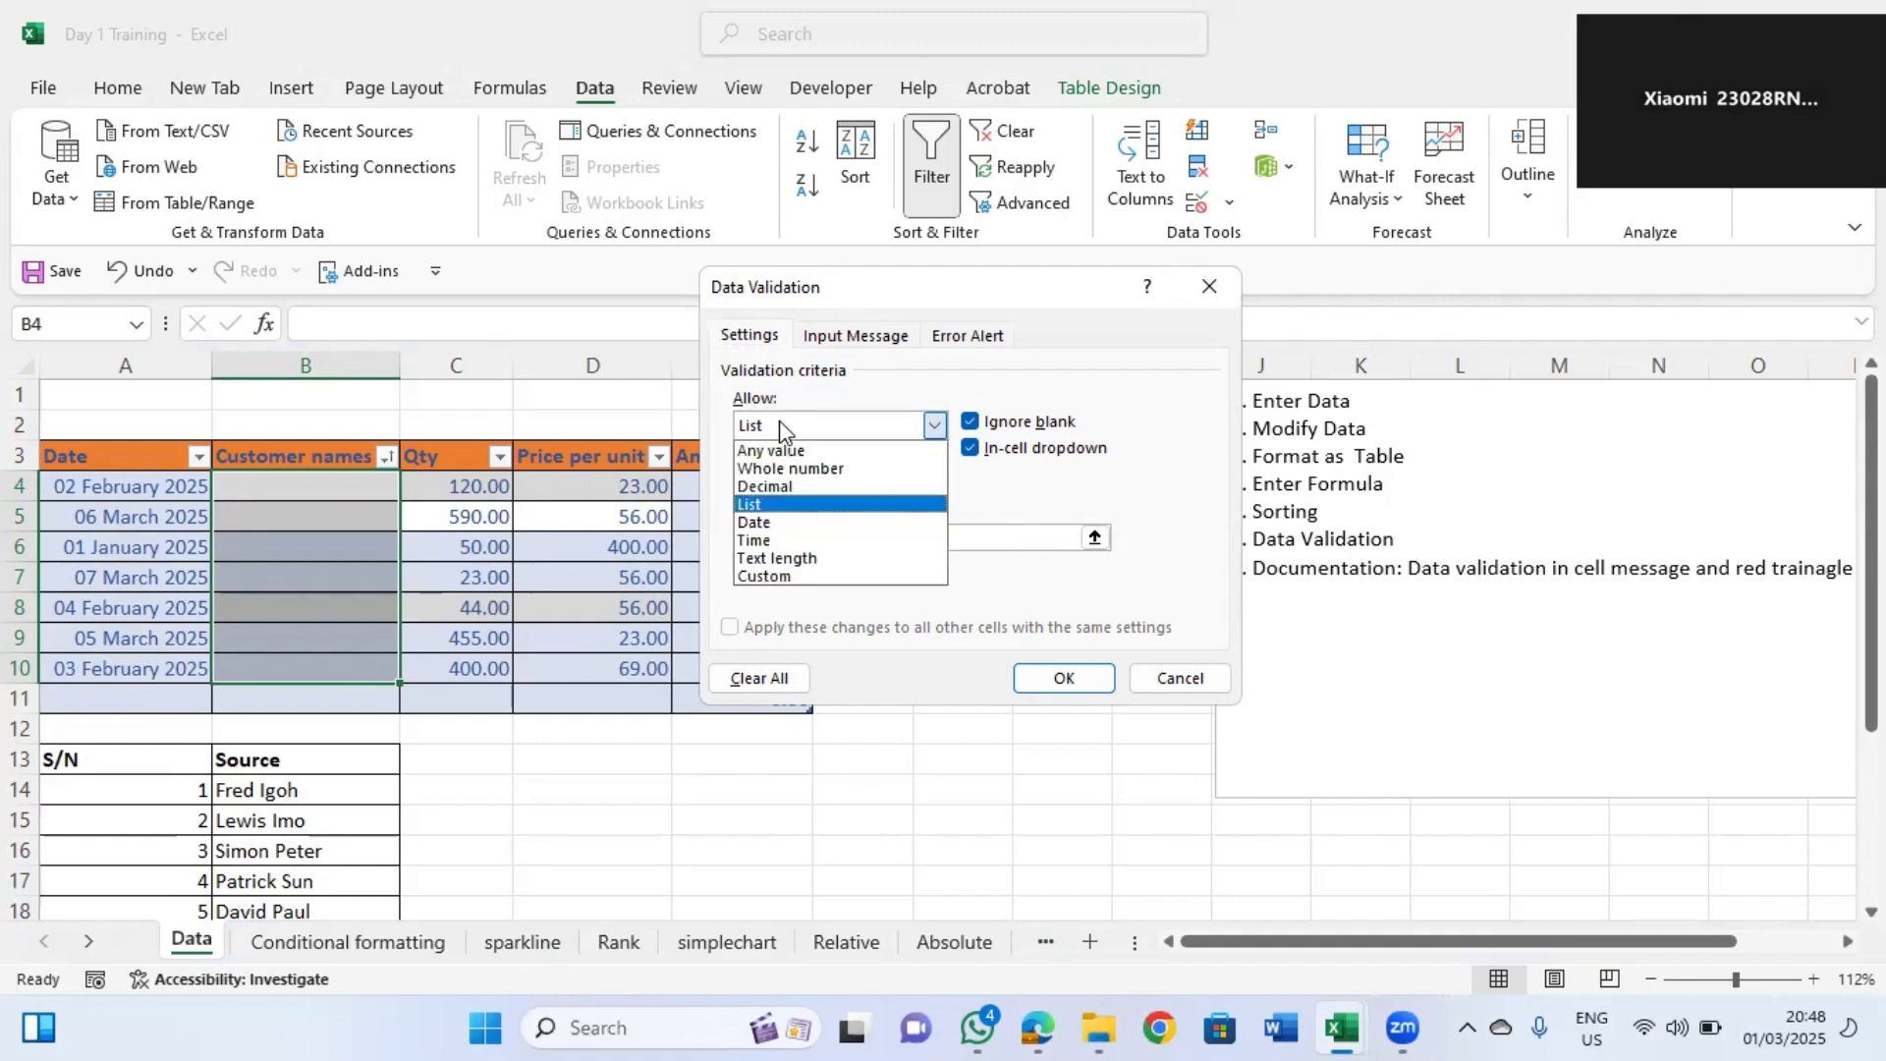
{"action": "left_click", "coordinate": [767, 507]}
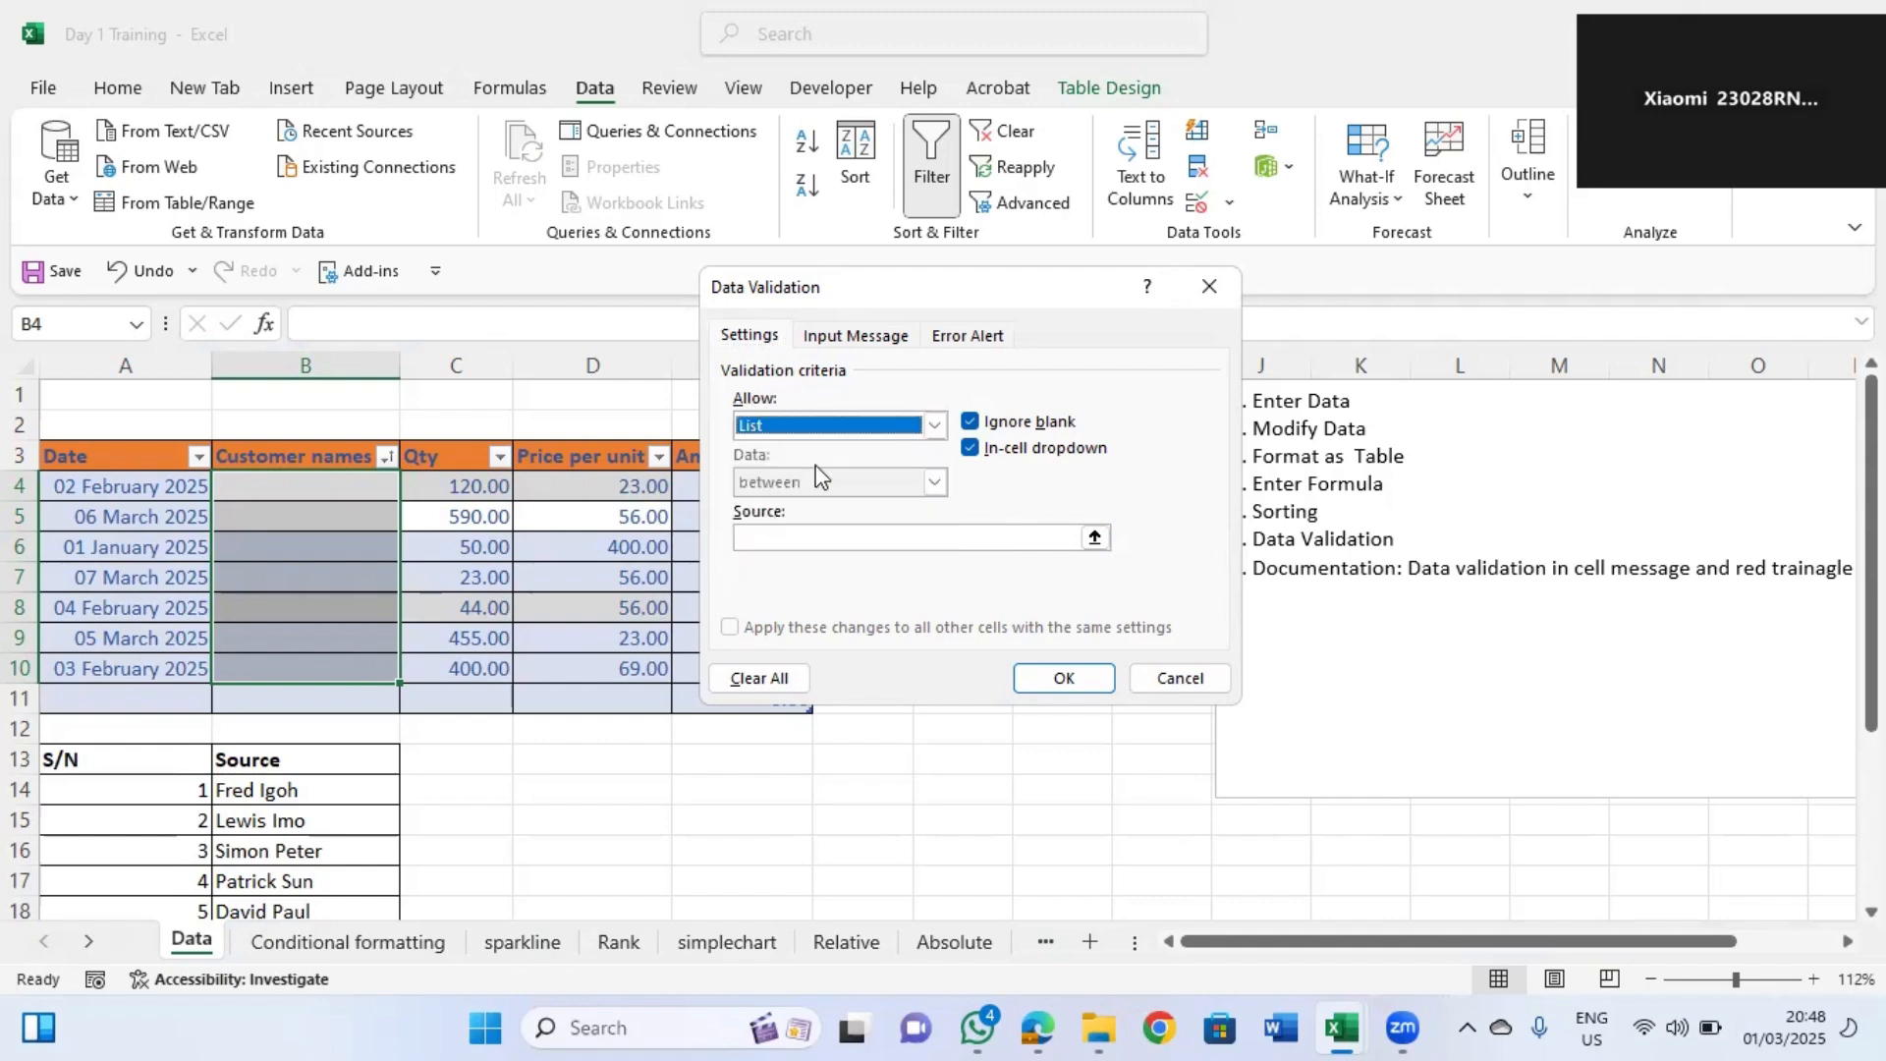
Set the validation list source to $B$14:$B$25 and confirm the rule.
{"action": "left_click", "coordinate": [783, 537]}
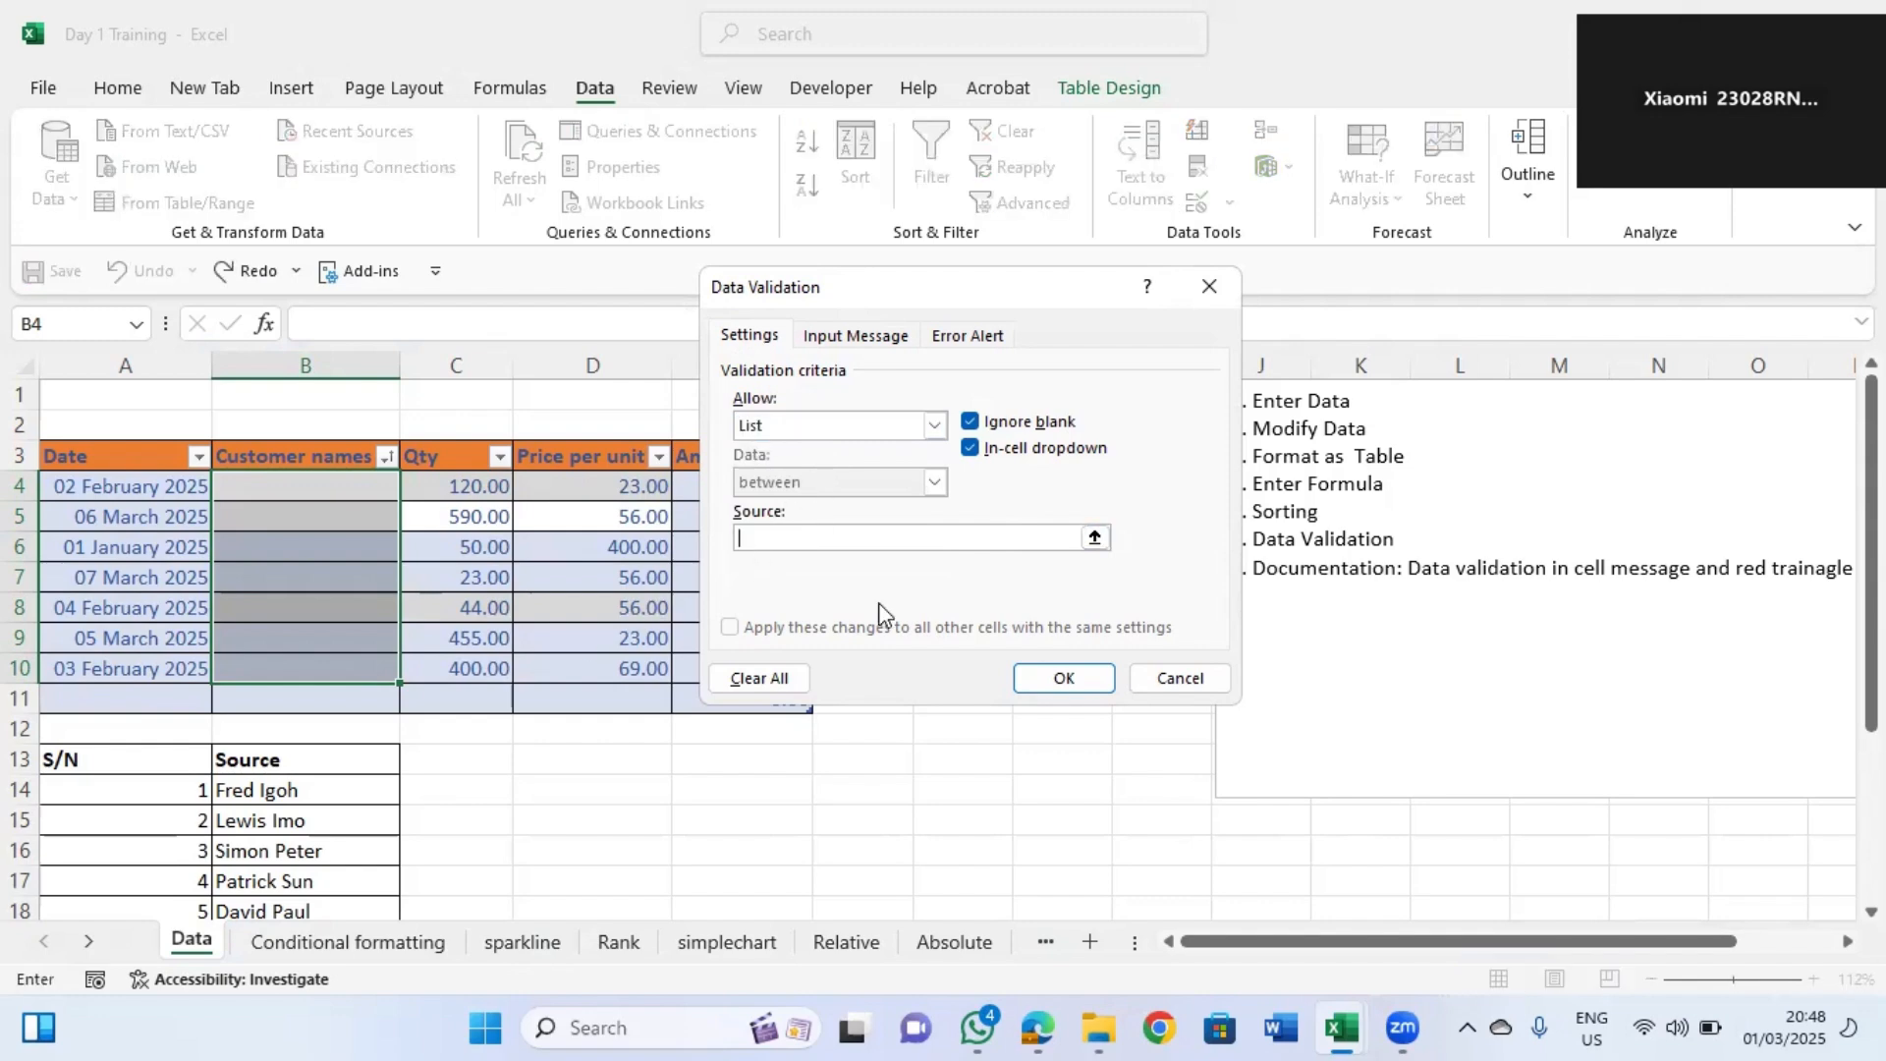
{"action": "left_click", "coordinate": [1095, 539]}
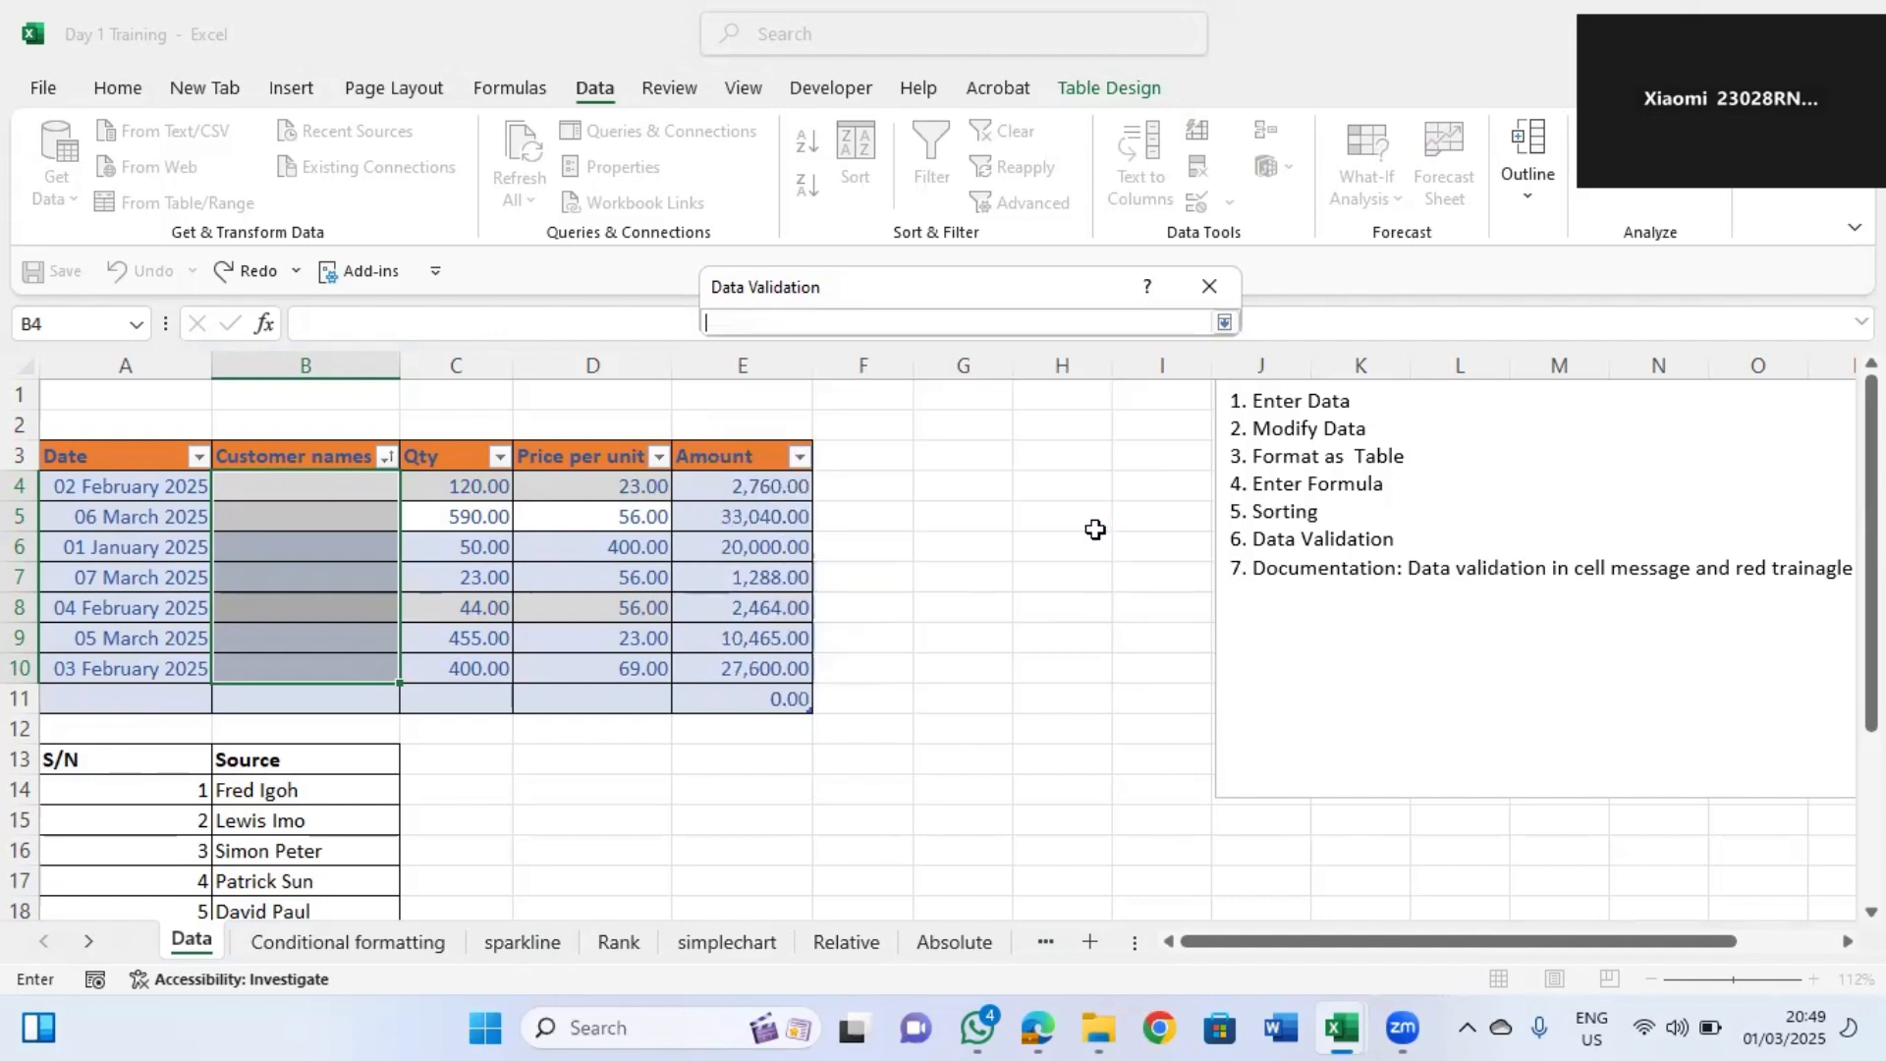
{"action": "left_click_drag", "start_coordinate": [251, 790], "coordinate": [278, 838]}
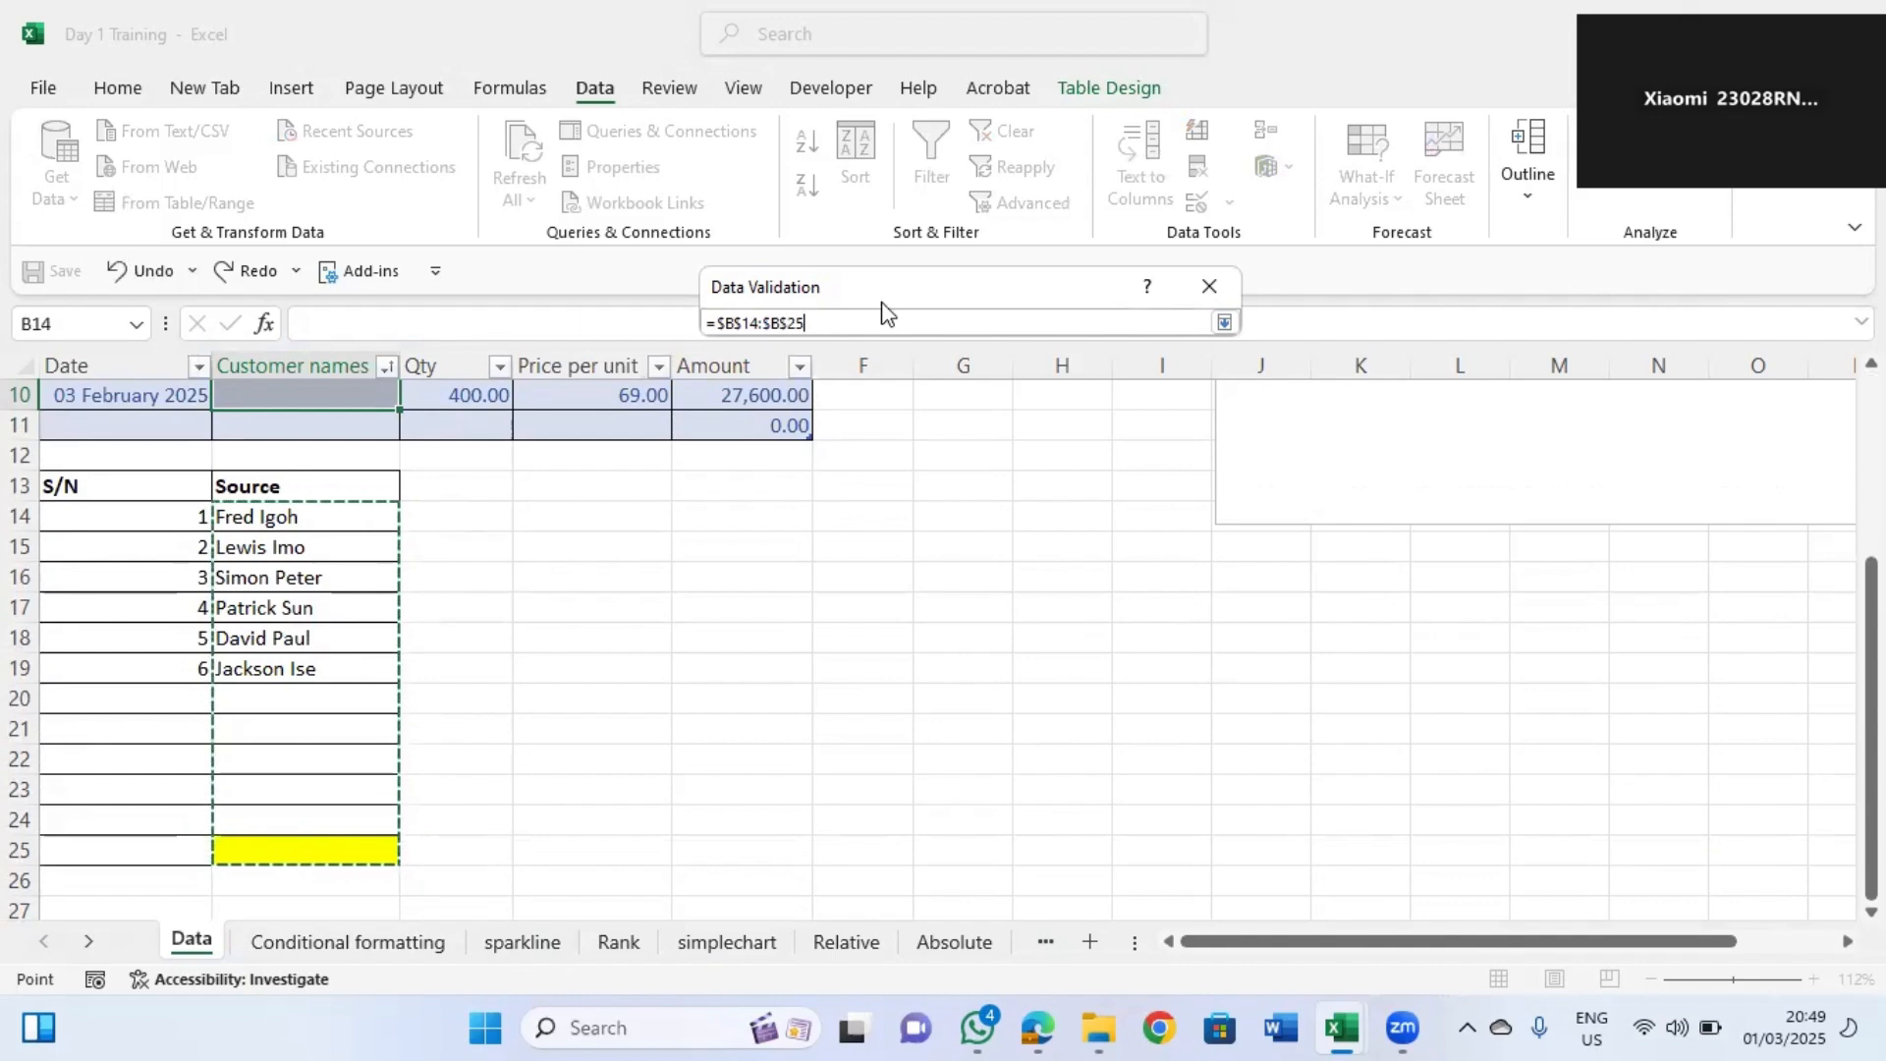
{"action": "left_click", "coordinate": [1223, 322]}
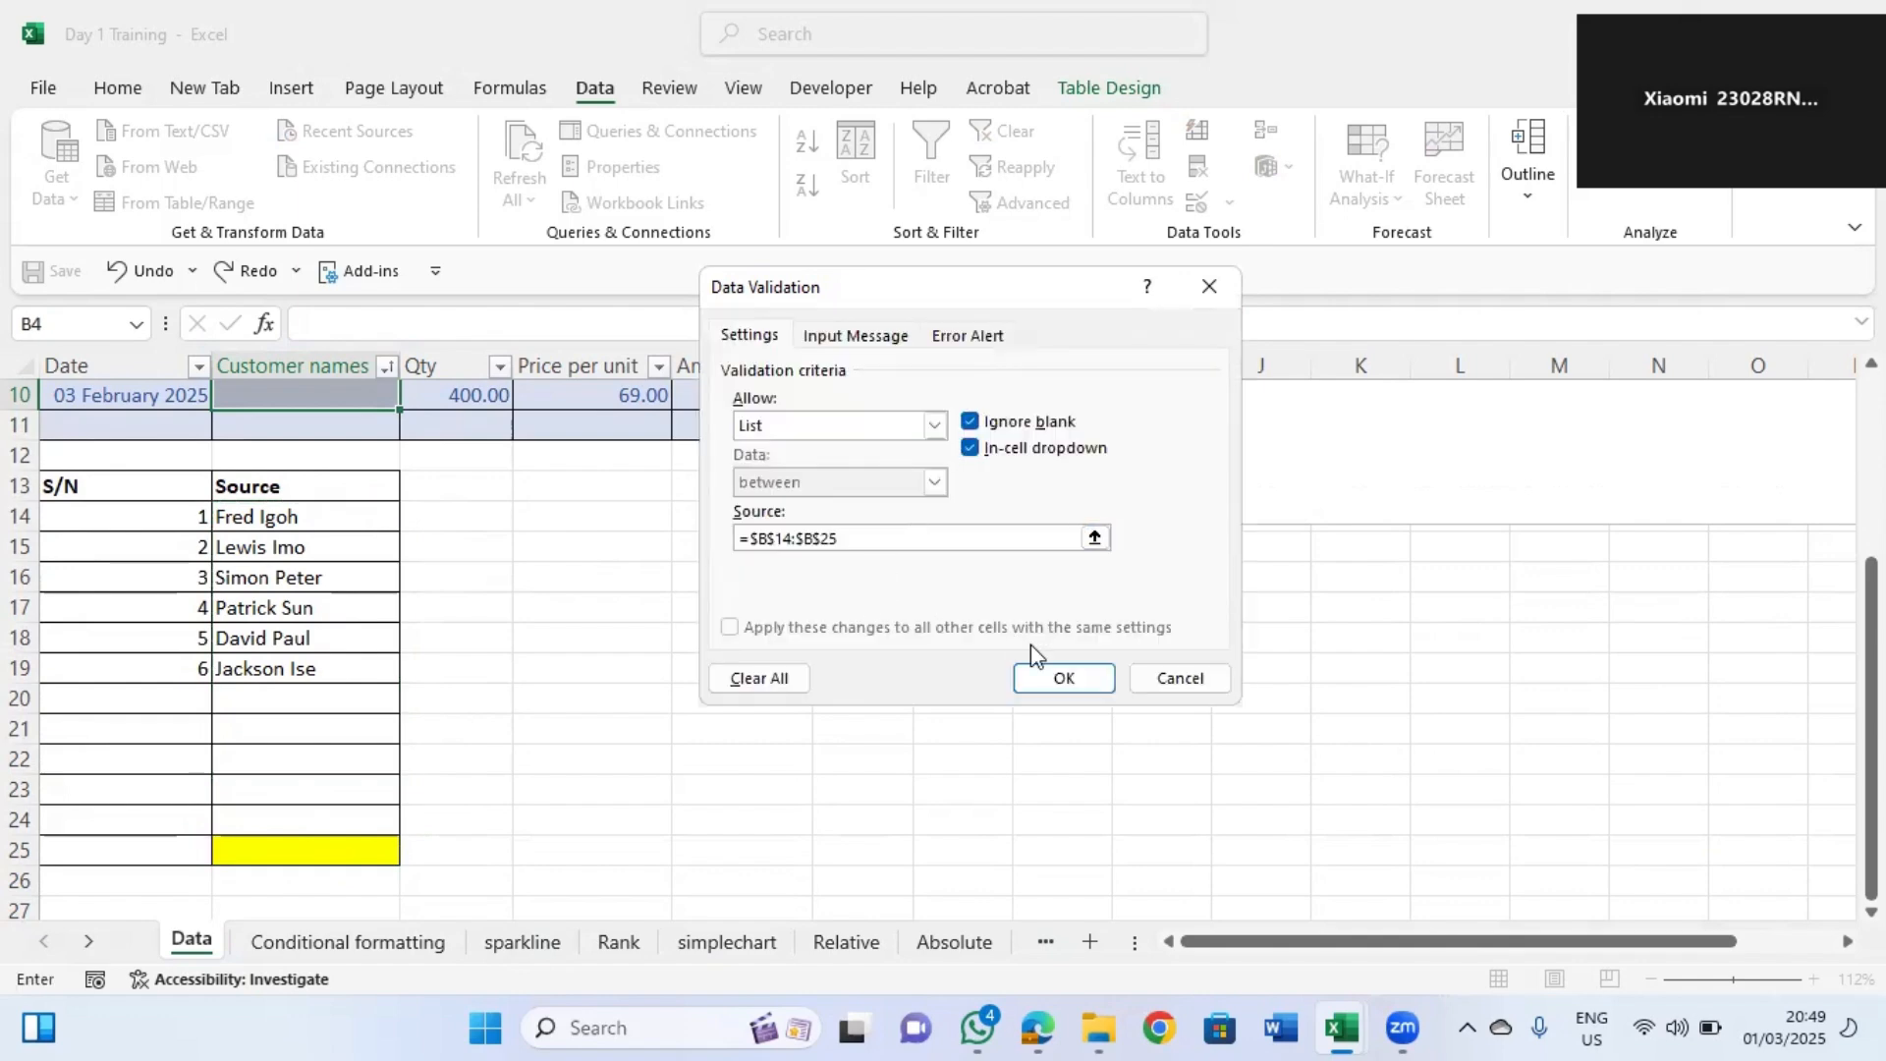
{"action": "left_click", "coordinate": [1076, 680]}
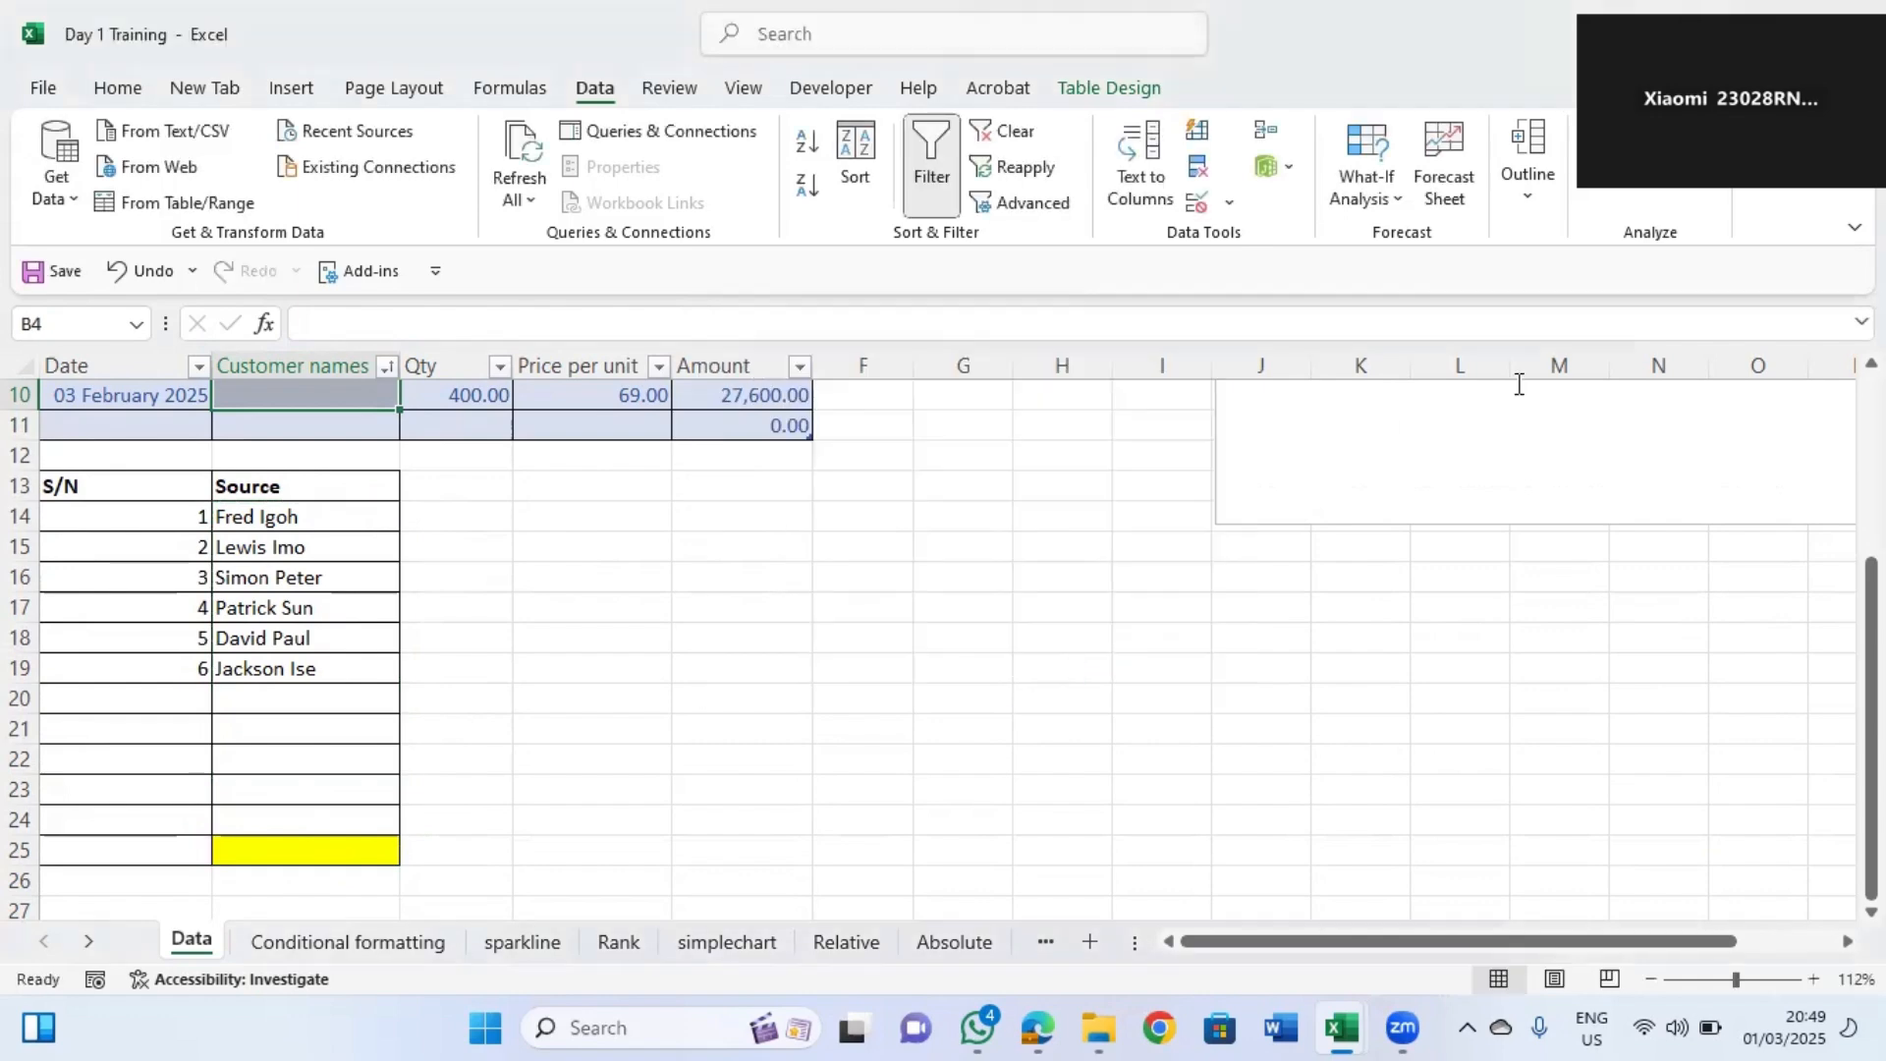
Open the customer name drop-downs in the table to inspect the list entries.
{"action": "left_click_drag", "start_coordinate": [1872, 752], "coordinate": [1871, 568]}
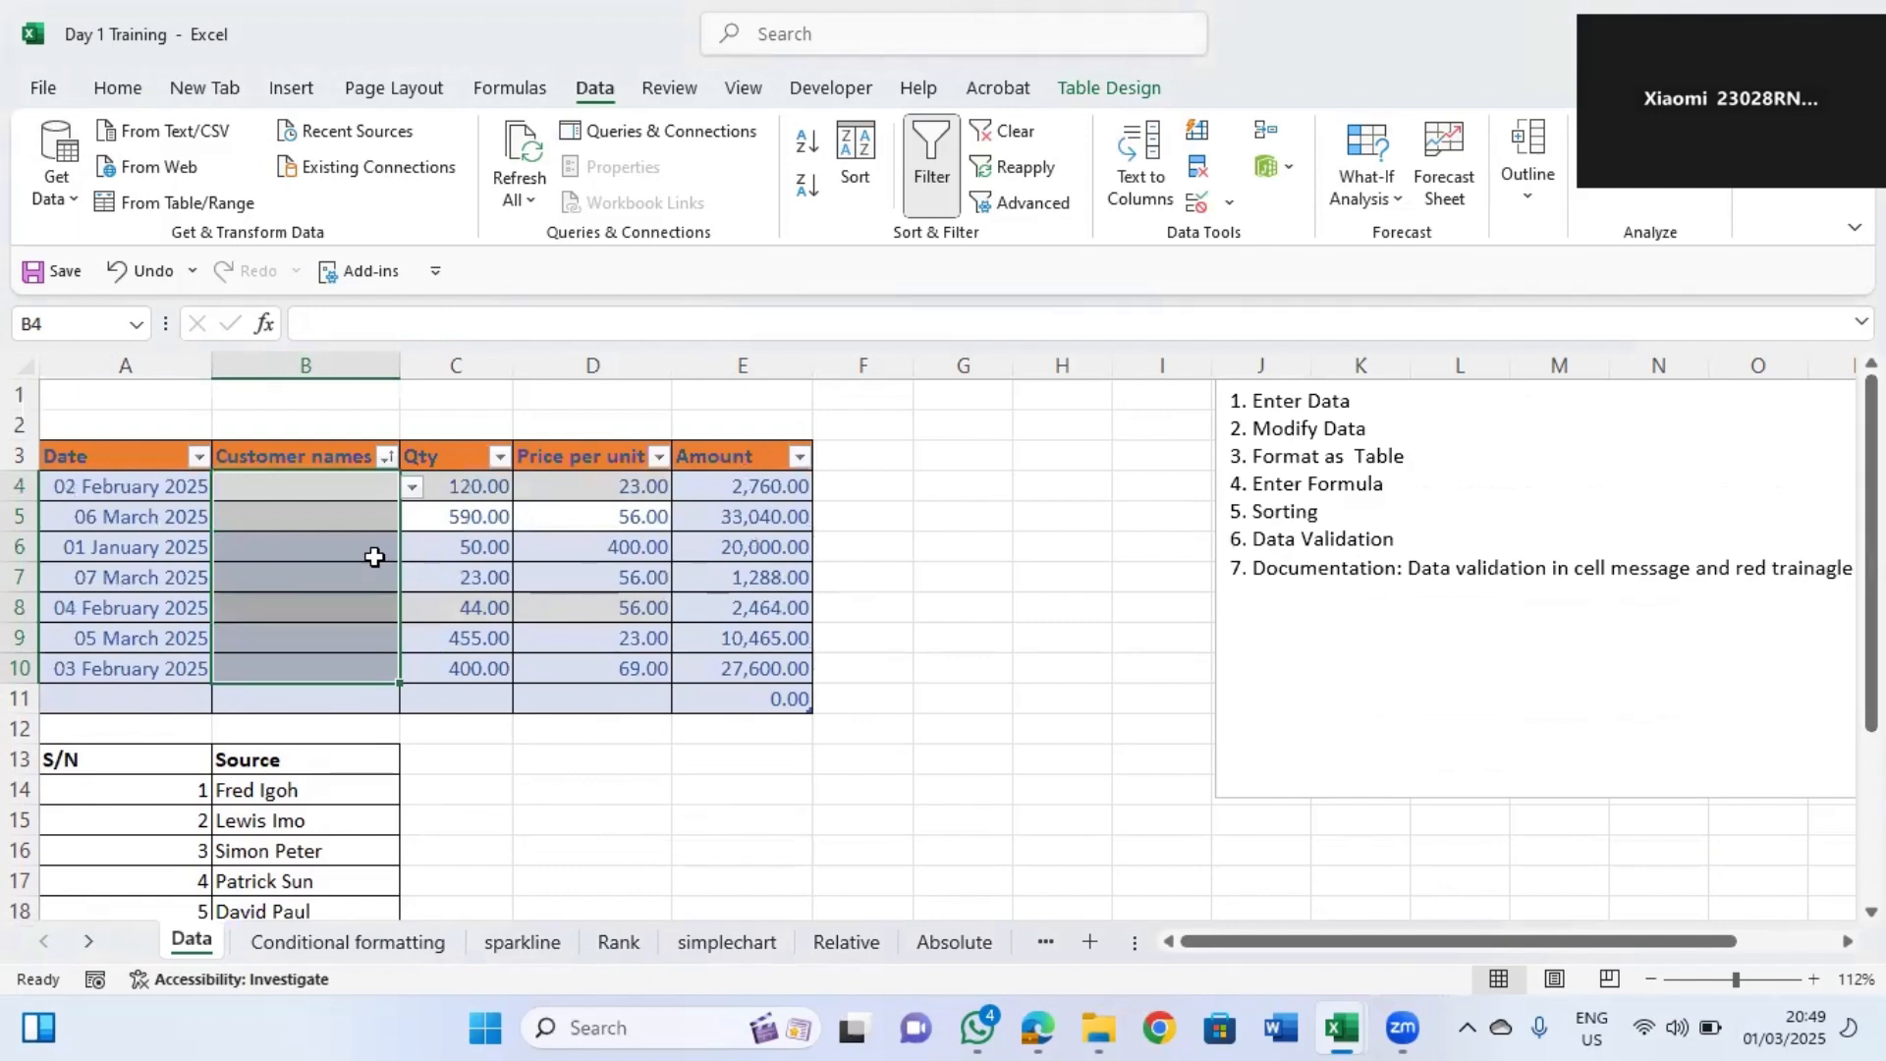
{"action": "left_click", "coordinate": [412, 487]}
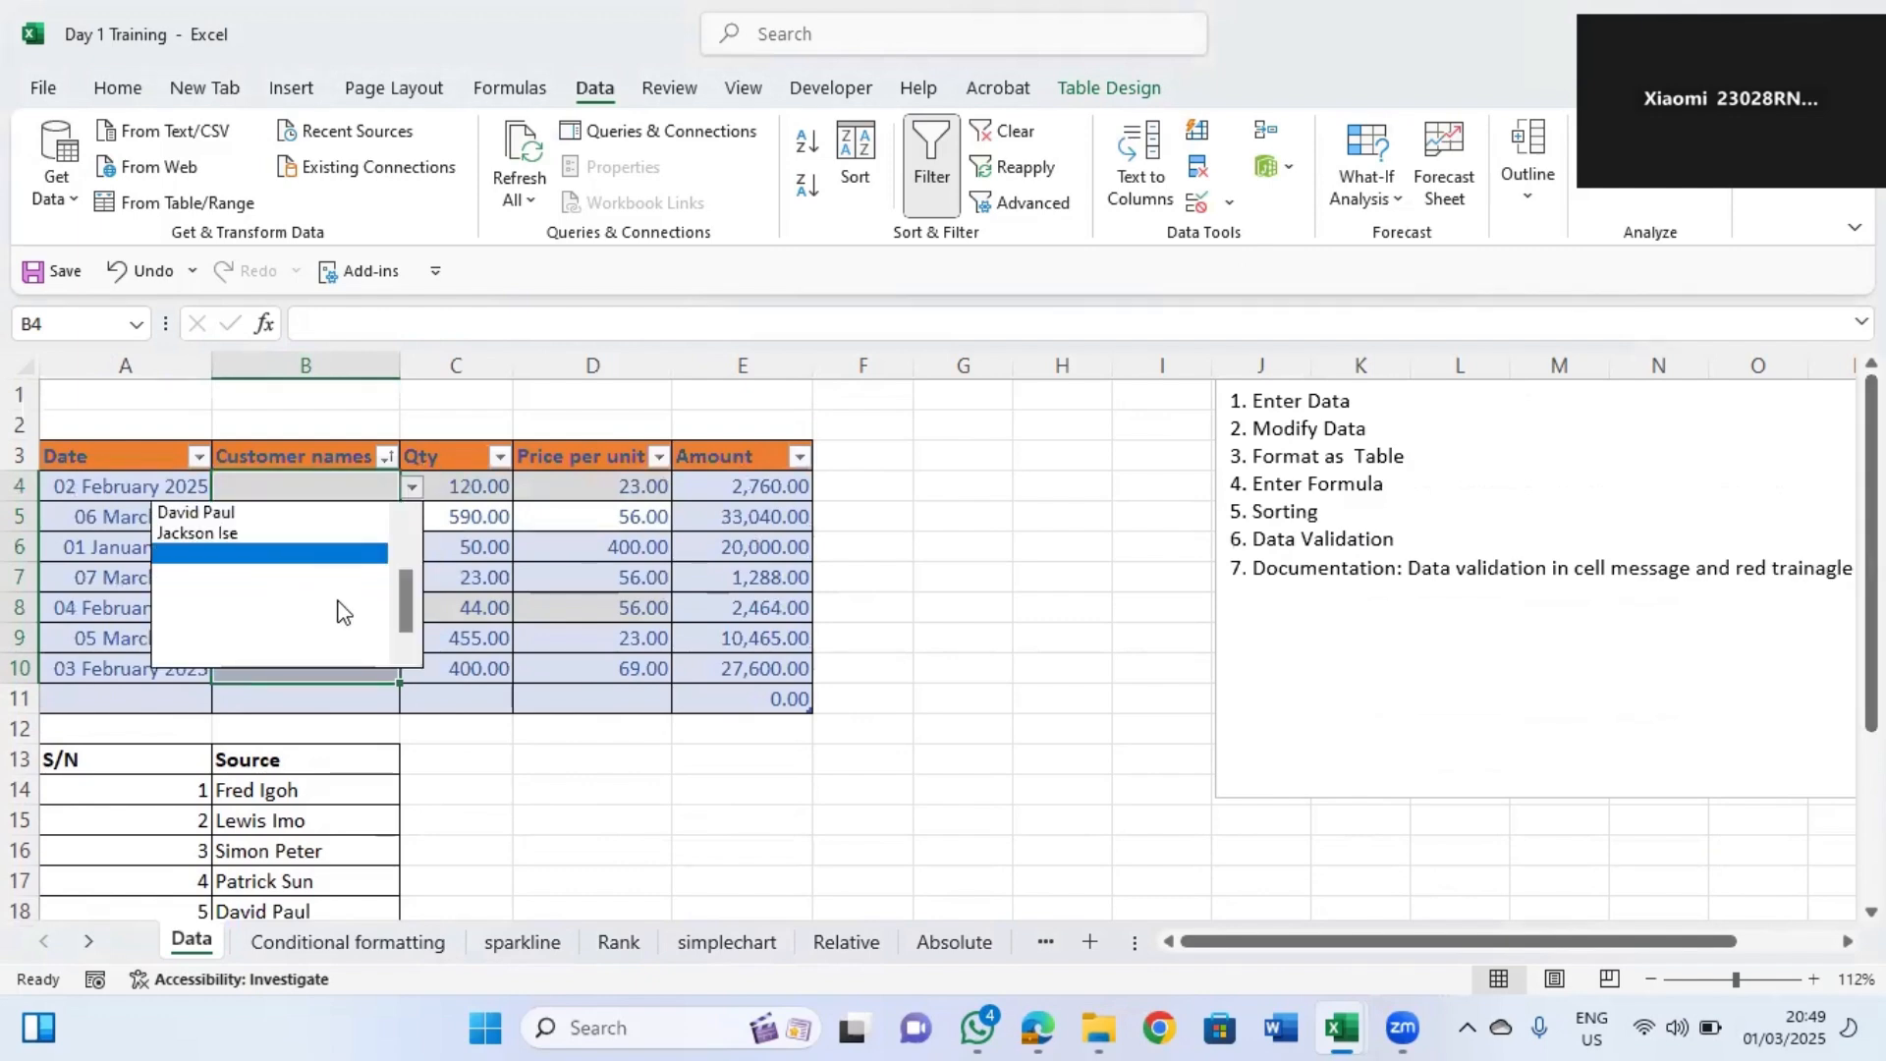
{"action": "left_click", "coordinate": [456, 546]}
{"action": "left_click", "coordinate": [361, 542]}
{"action": "left_click", "coordinate": [412, 547]}
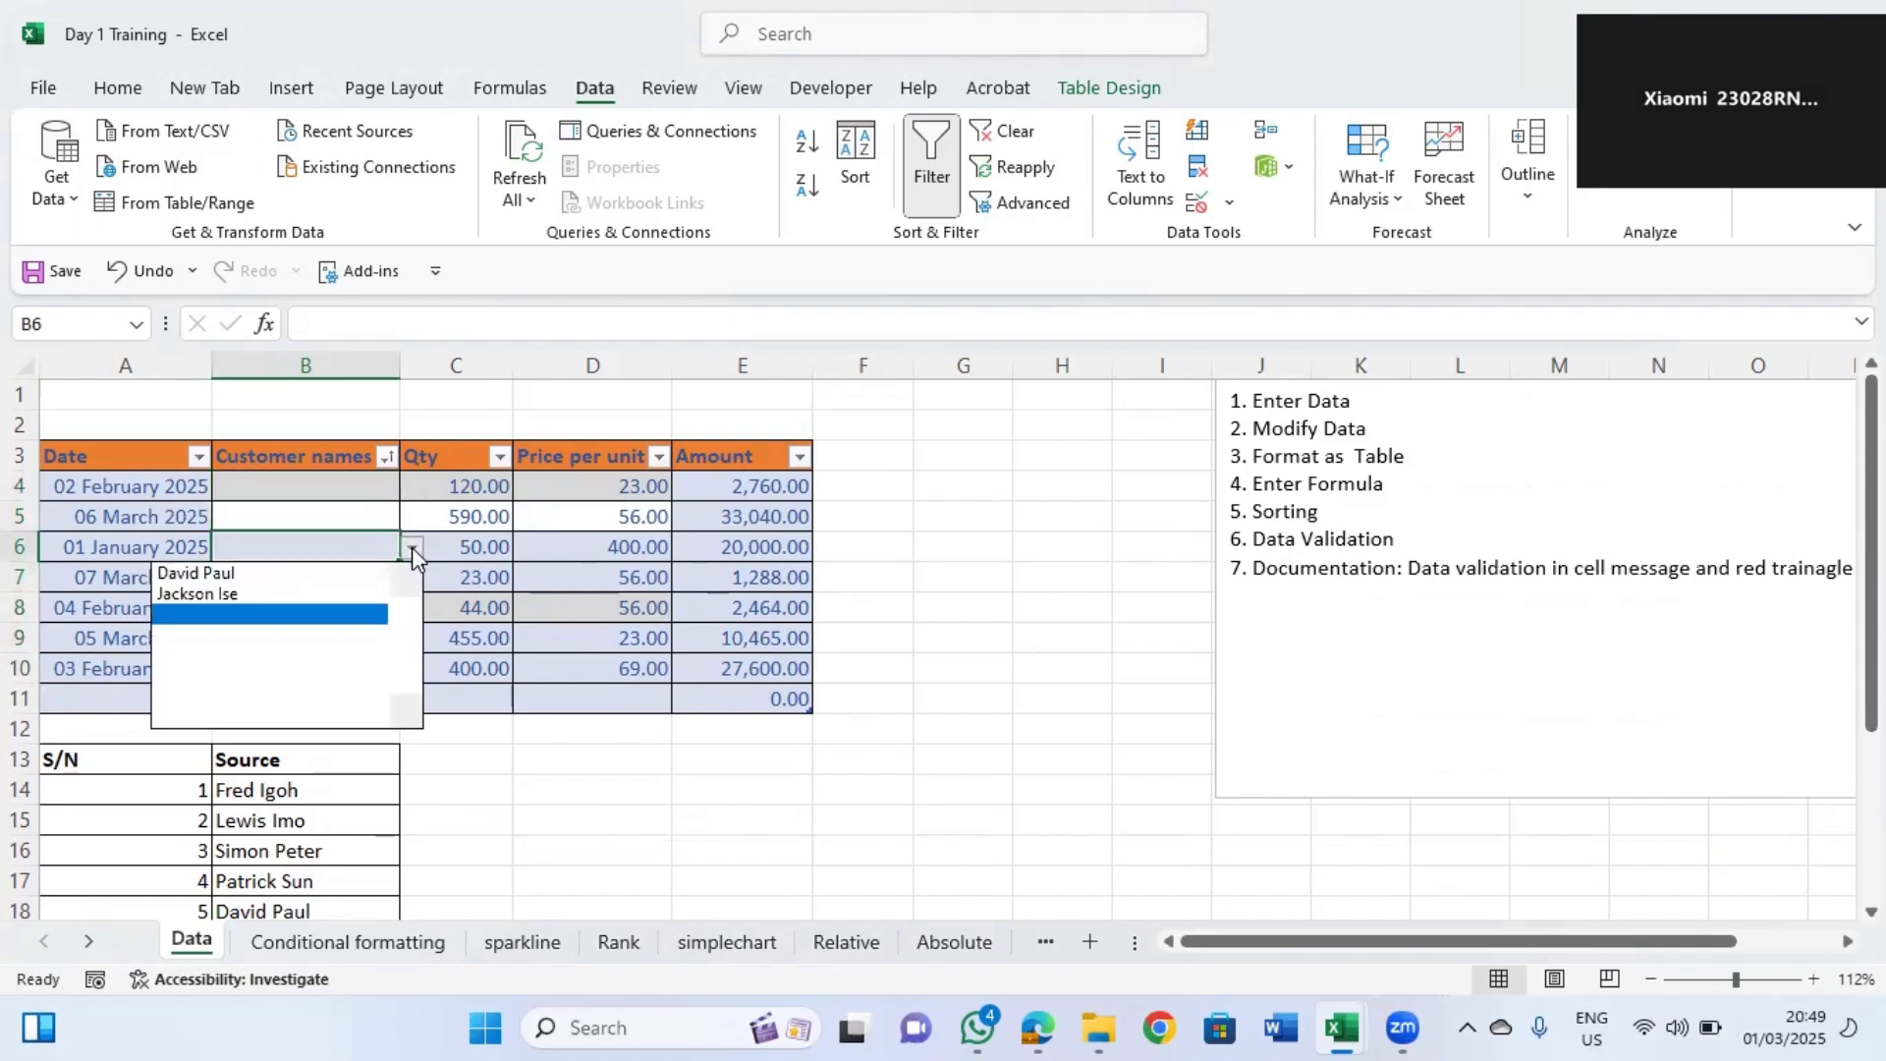
{"action": "left_click", "coordinate": [408, 588]}
{"action": "scroll", "coordinate": [409, 587], "scroll_direction": "up", "scroll_amount": 1}
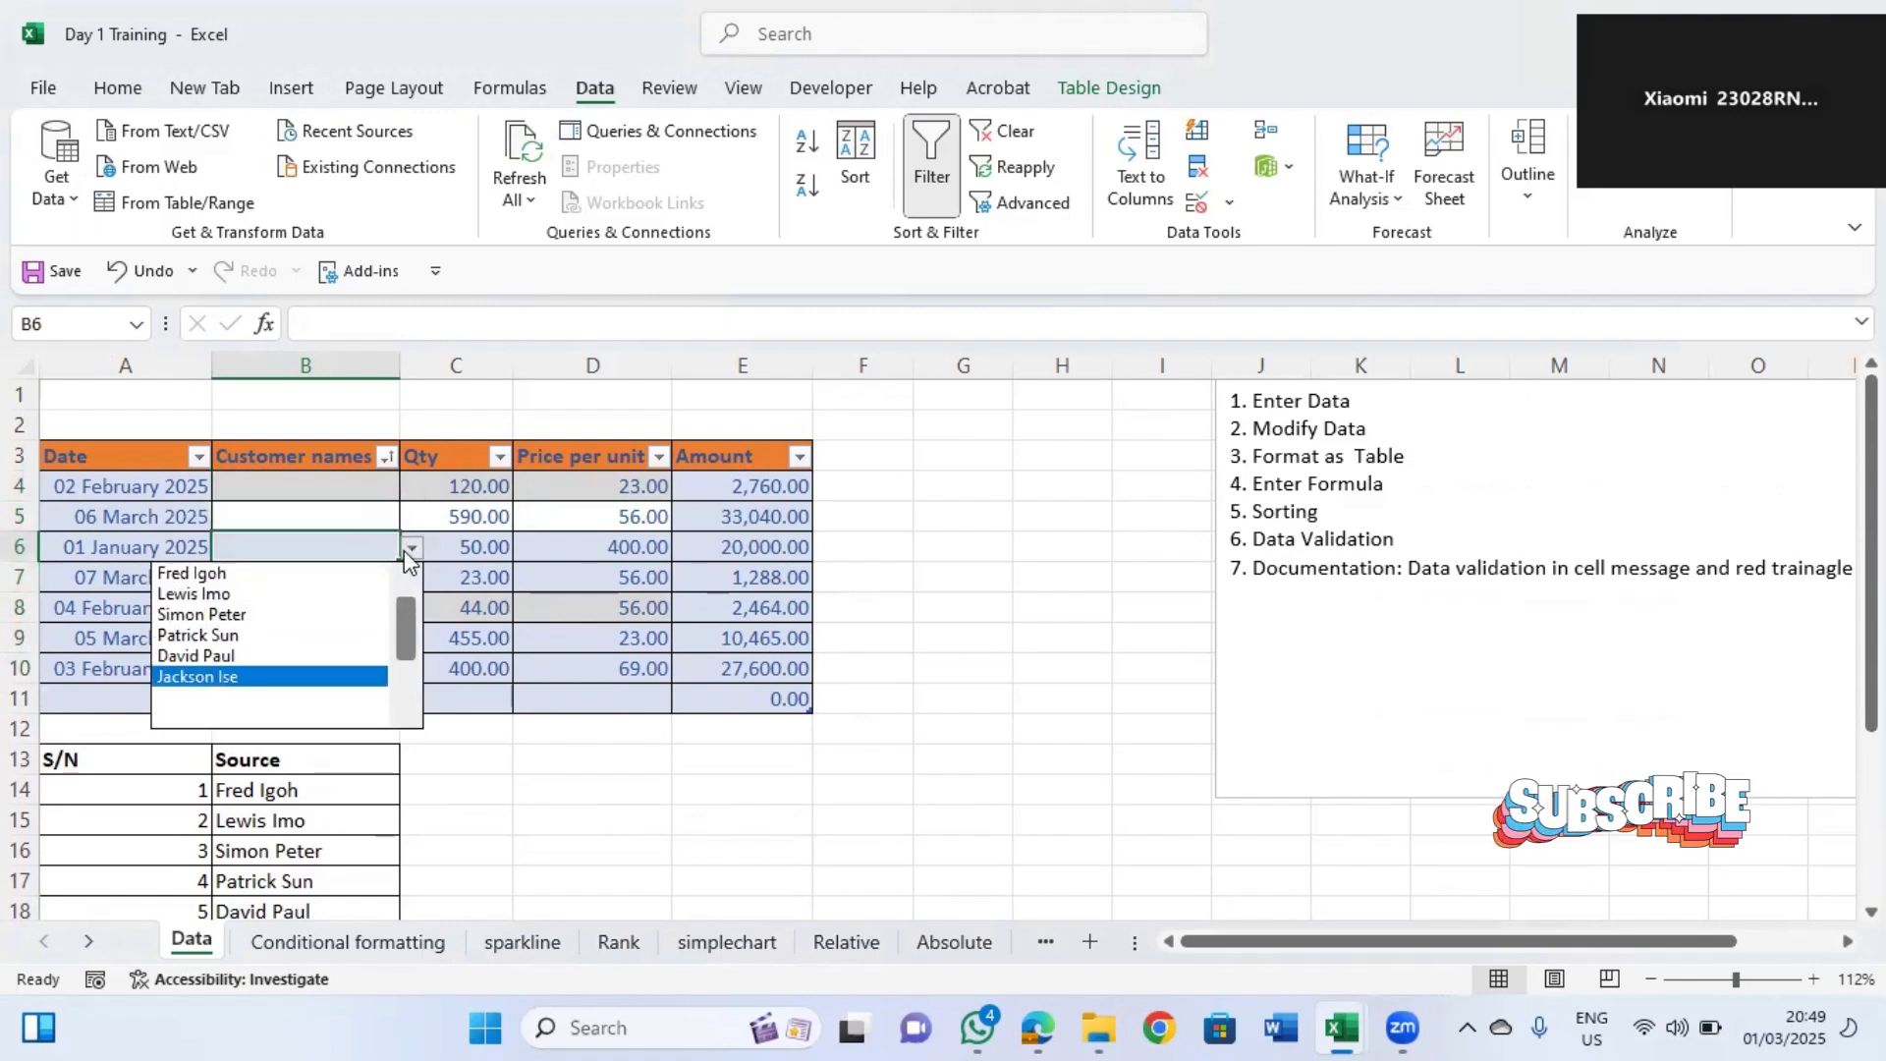
{"action": "key", "text": "Escape"}
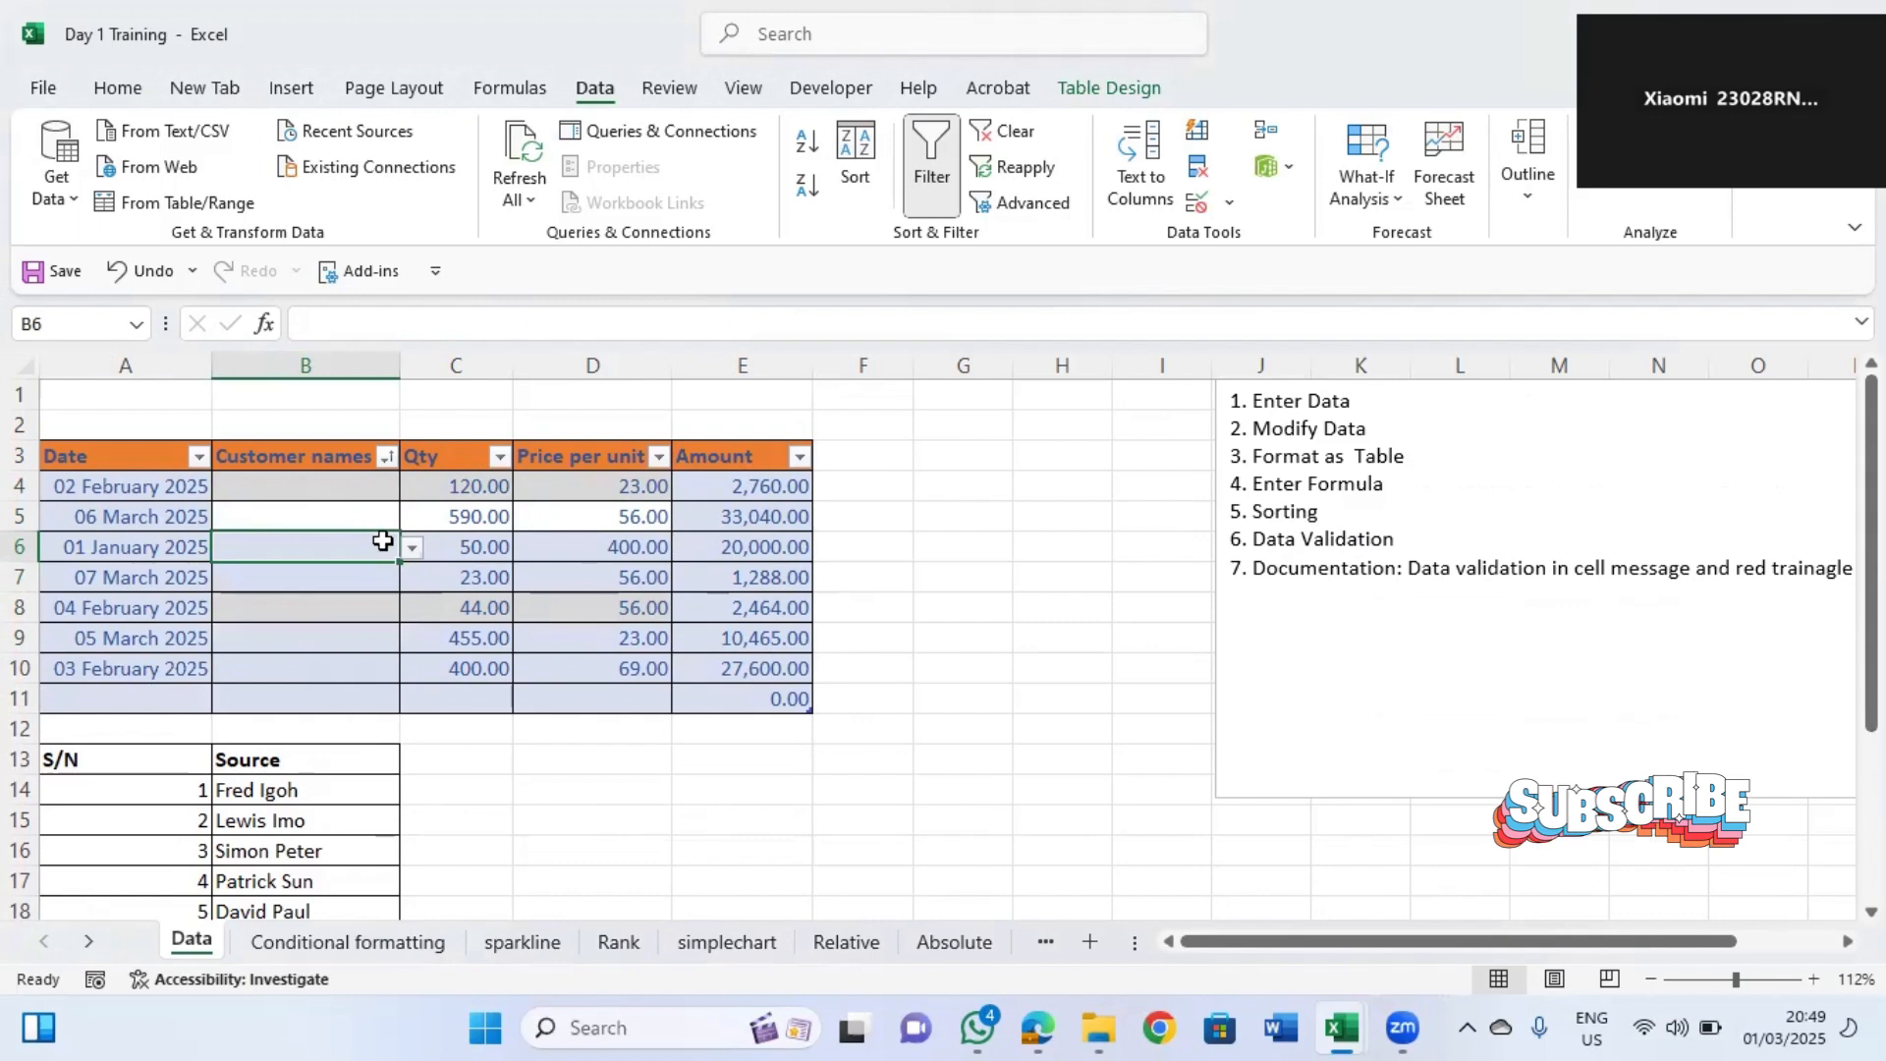
{"action": "left_click", "coordinate": [390, 575]}
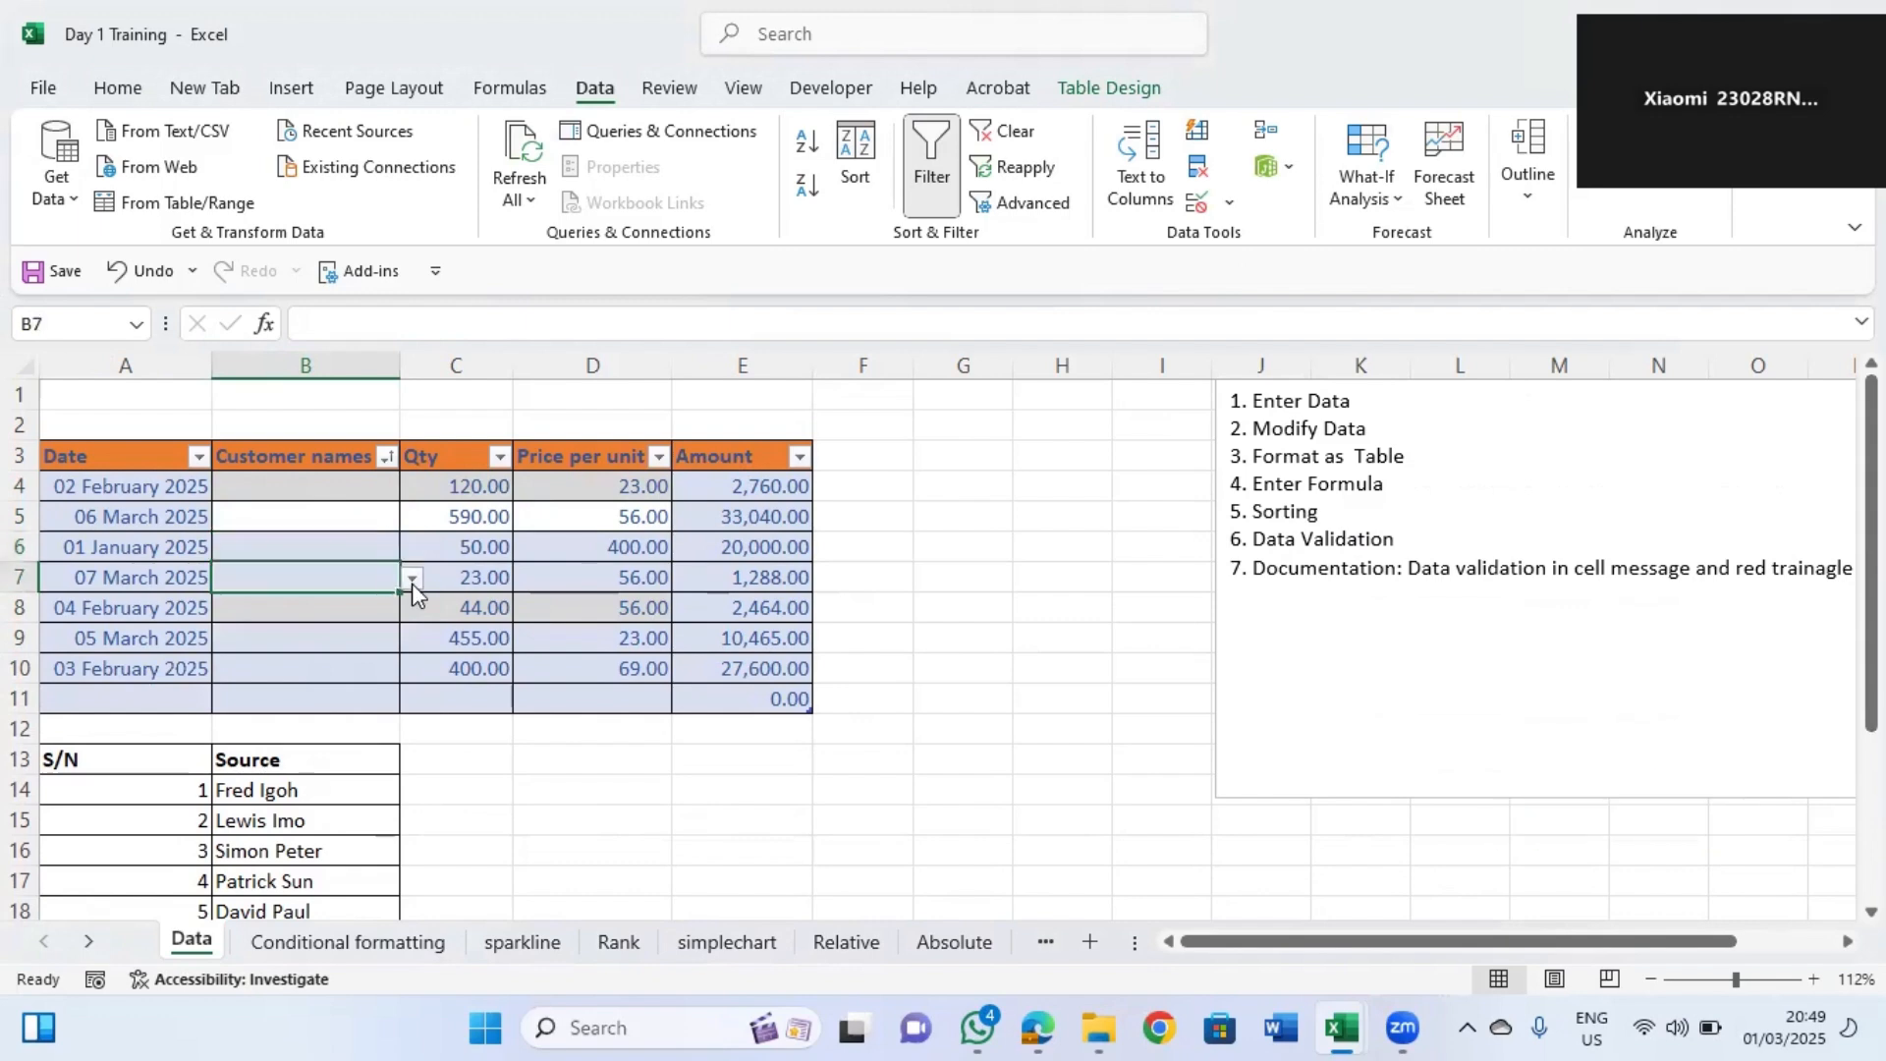
{"action": "left_click", "coordinate": [412, 580]}
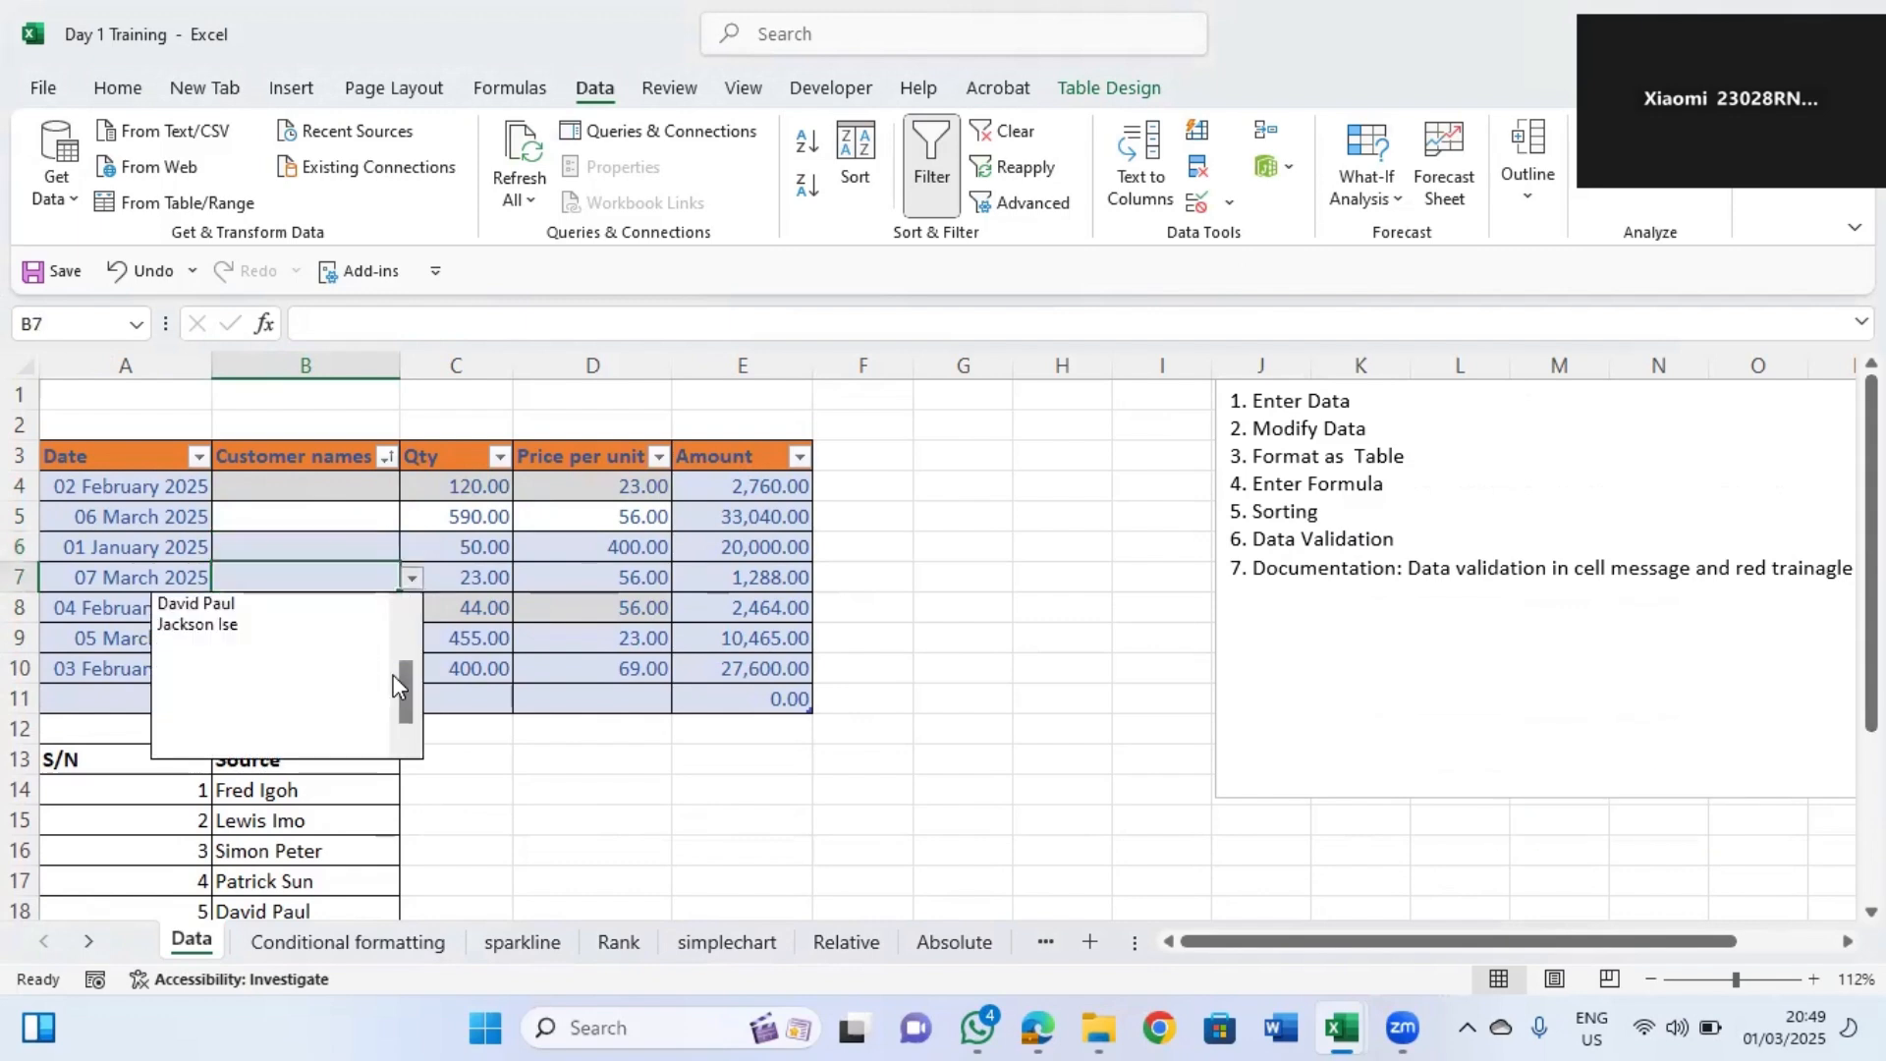
{"action": "left_click_drag", "start_coordinate": [393, 674], "coordinate": [411, 616]}
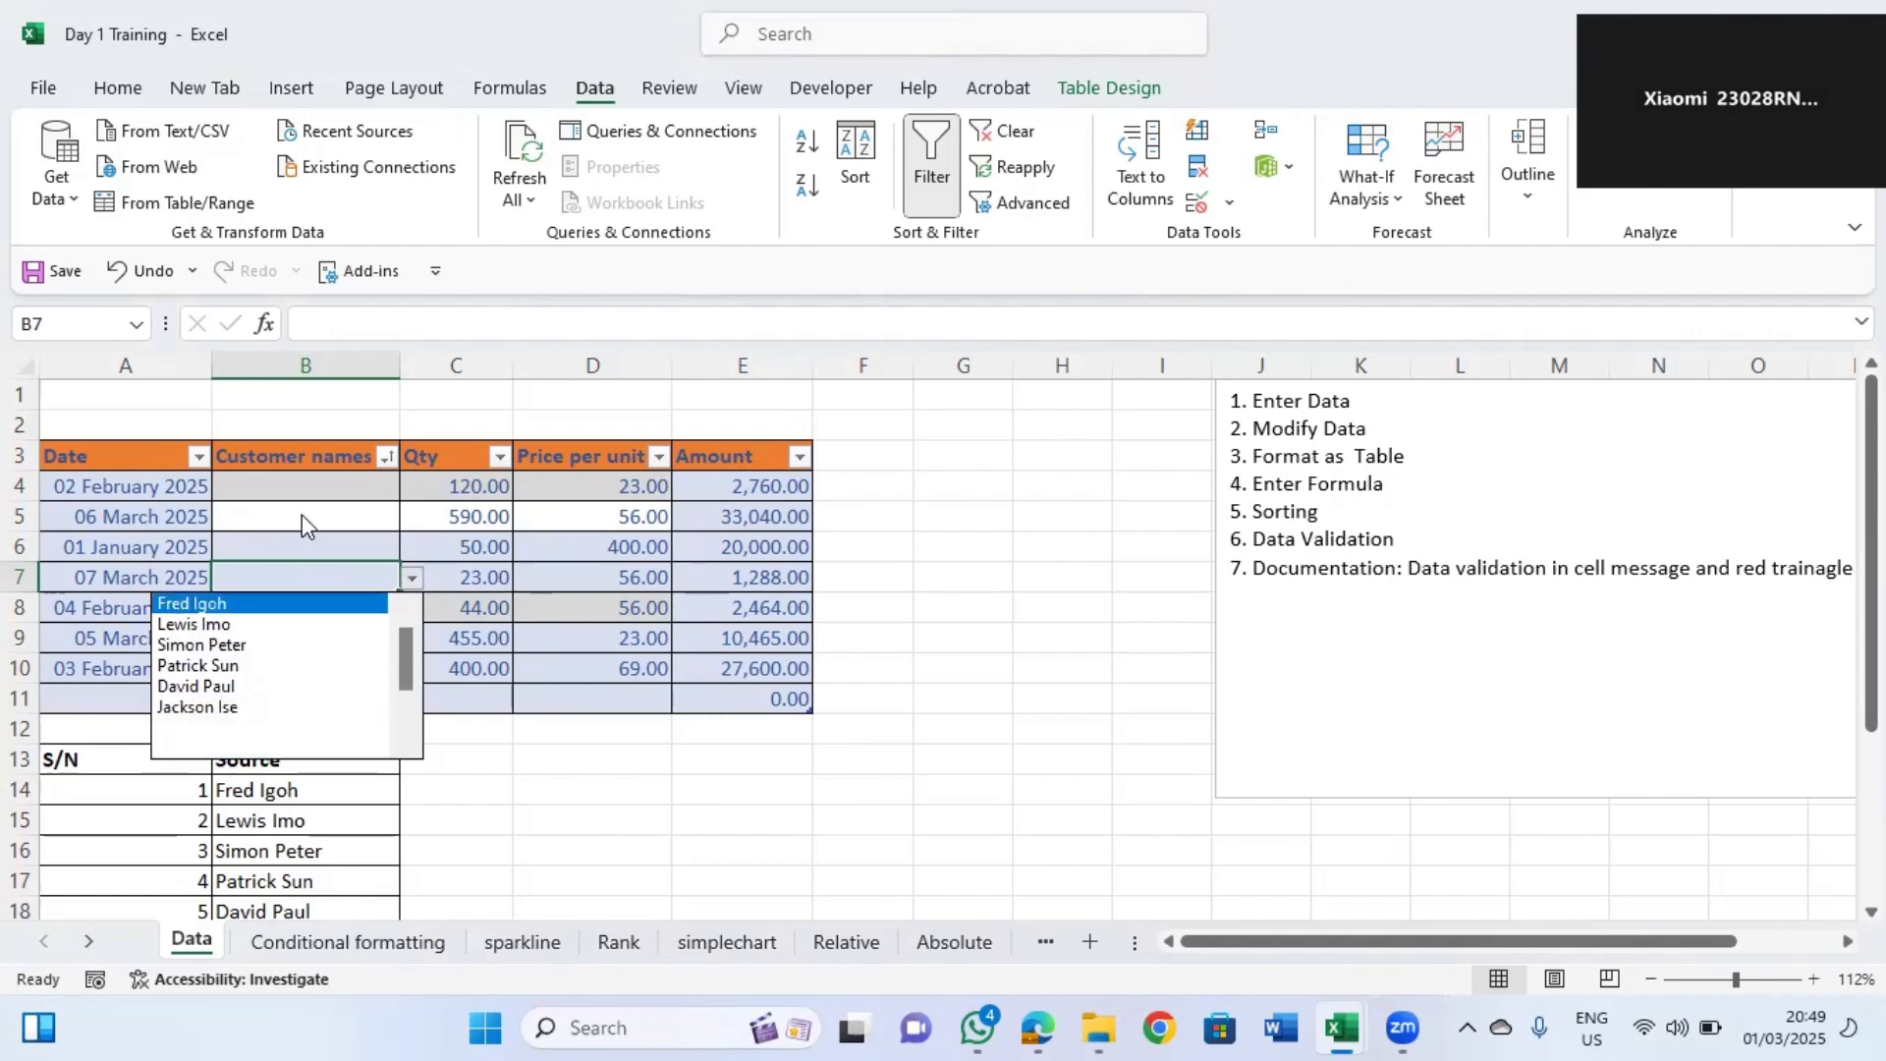
{"action": "left_click", "coordinate": [354, 485]}
{"action": "left_click", "coordinate": [412, 487]}
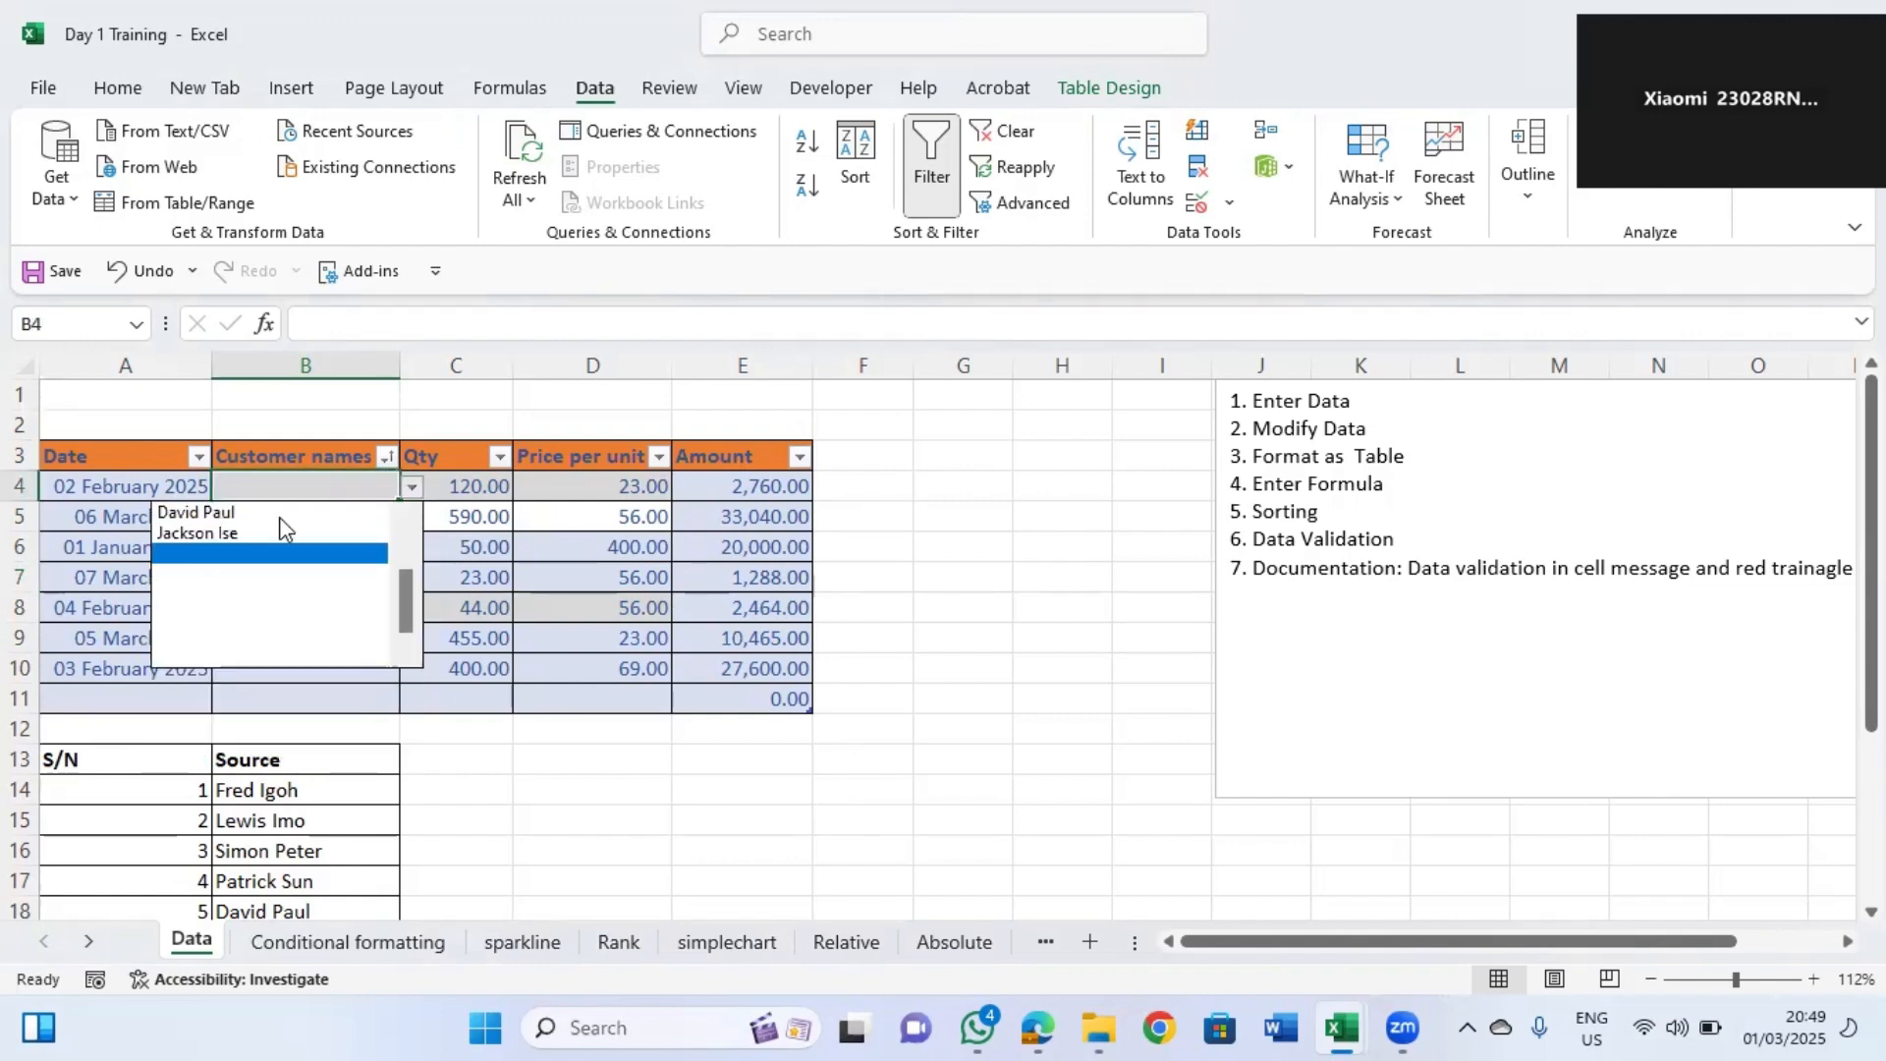
{"action": "left_click", "coordinate": [409, 517]}
{"action": "scroll", "coordinate": [409, 521], "scroll_direction": "up", "scroll_amount": 1}
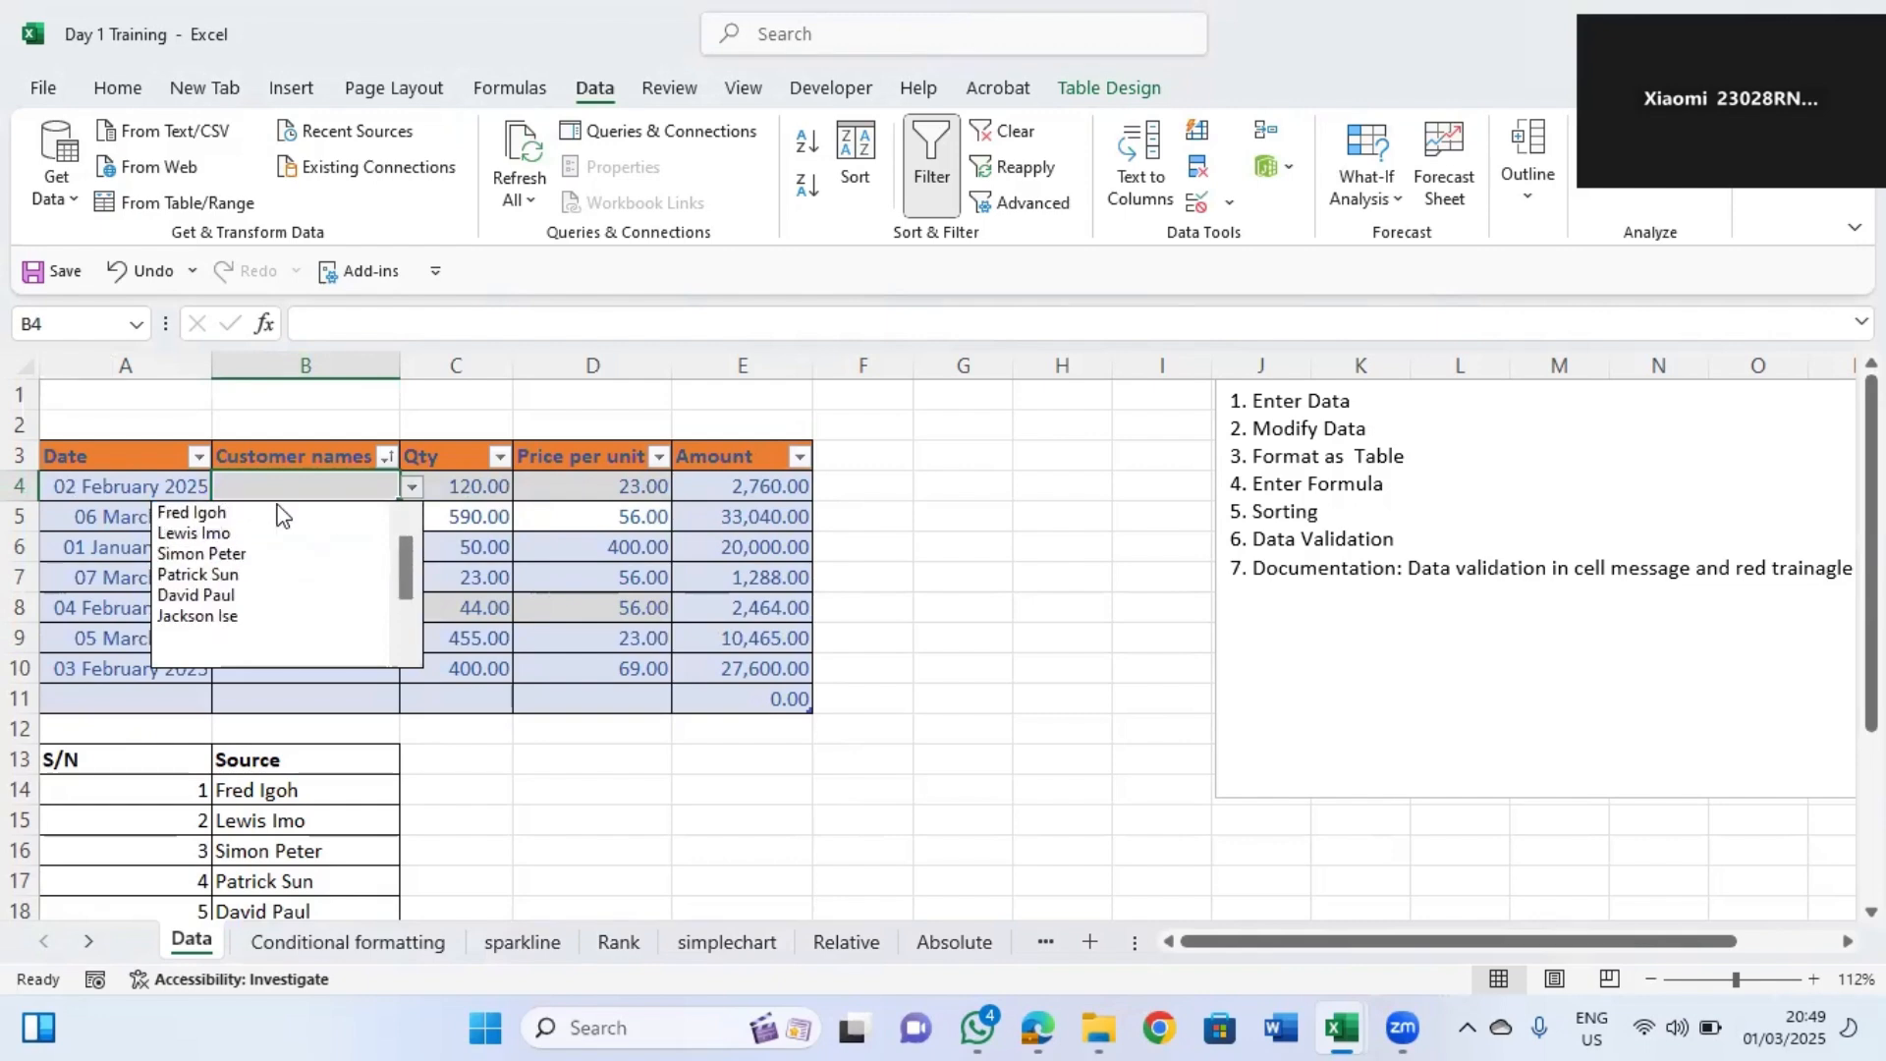
{"action": "left_click", "coordinate": [265, 512]}
{"action": "left_click", "coordinate": [371, 514]}
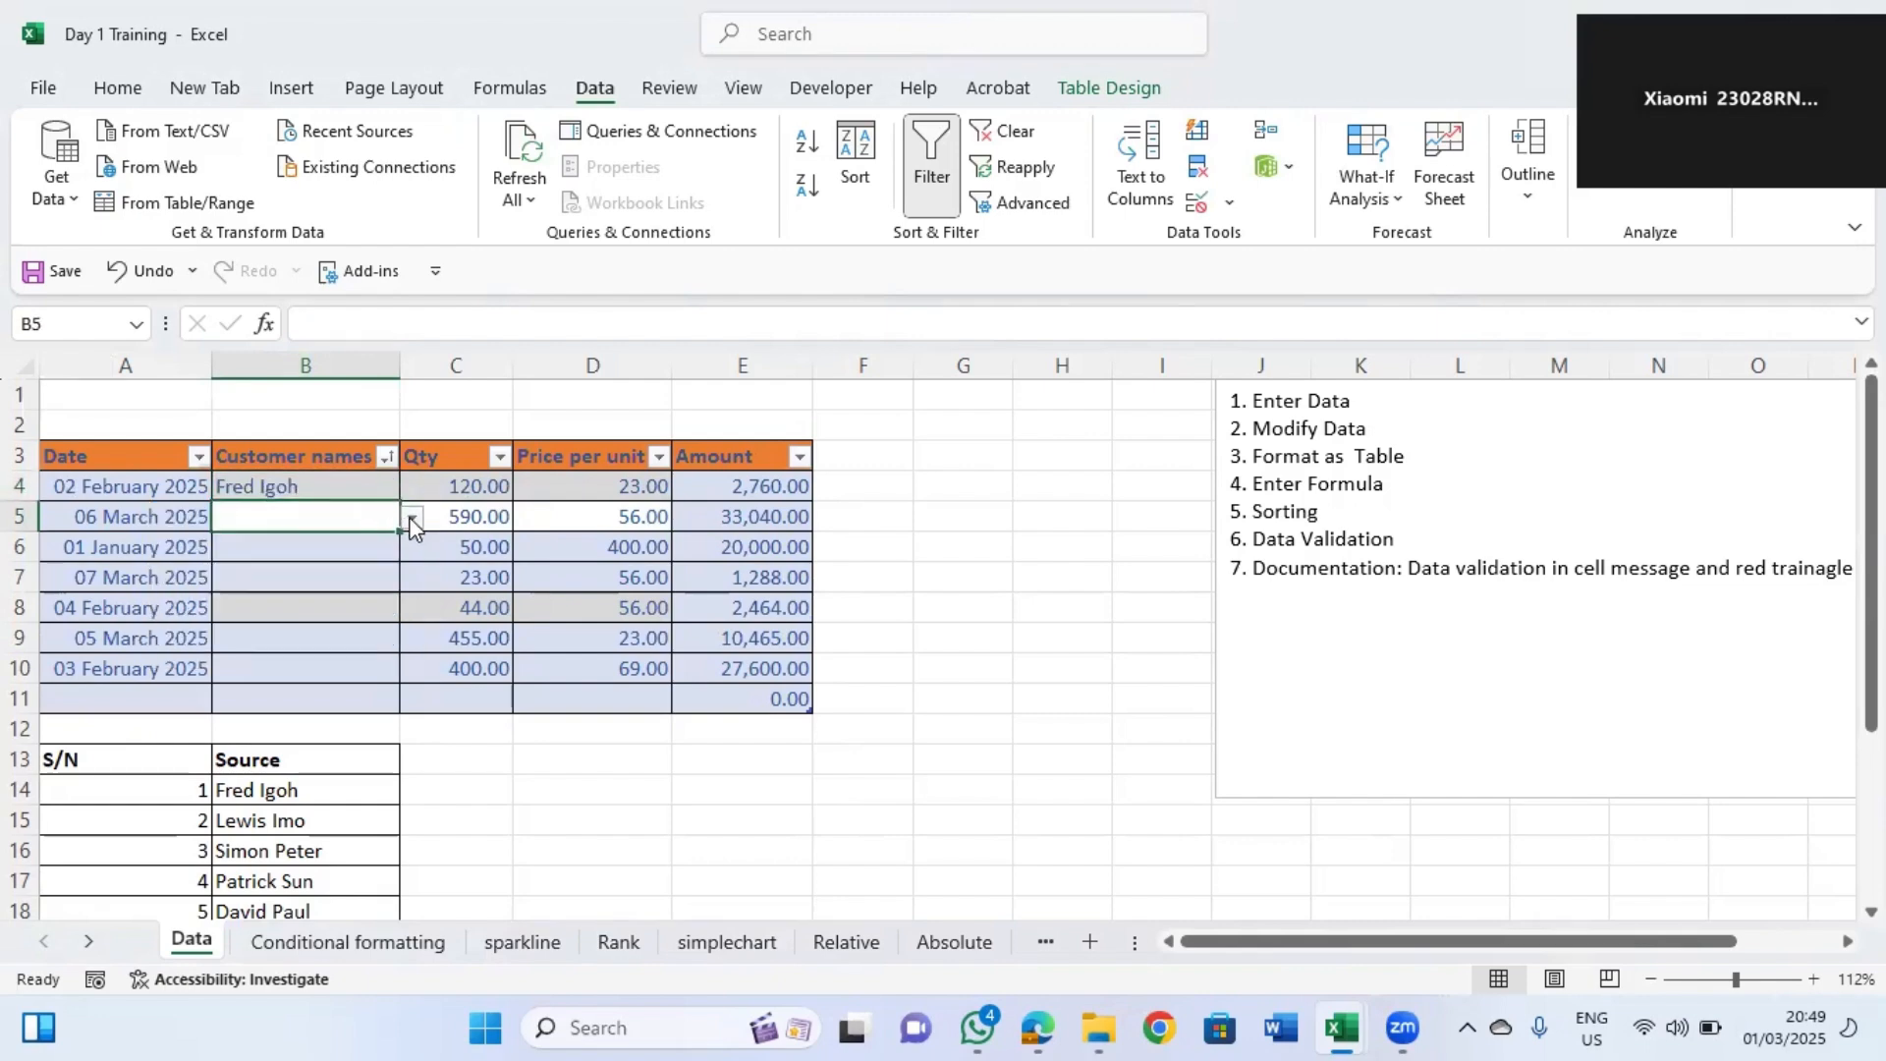
{"action": "left_click", "coordinate": [275, 790]}
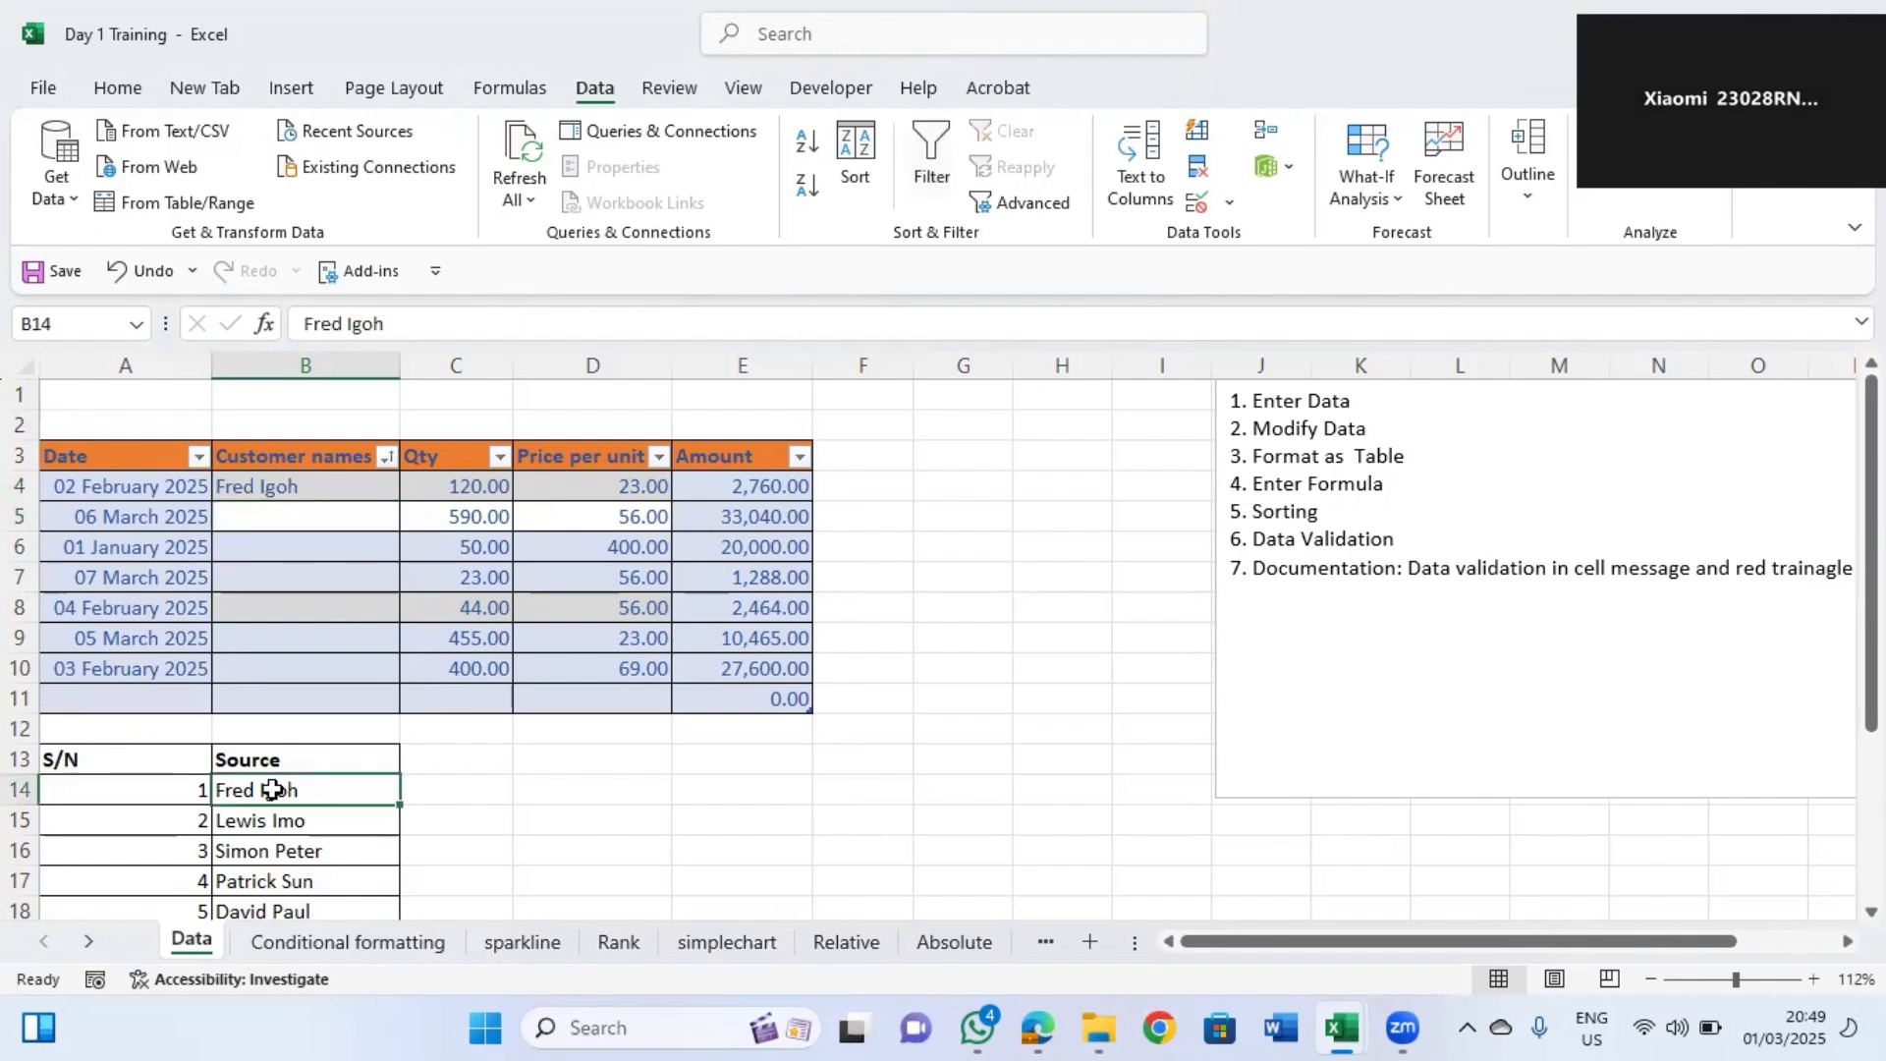
{"action": "left_click", "coordinate": [360, 519]}
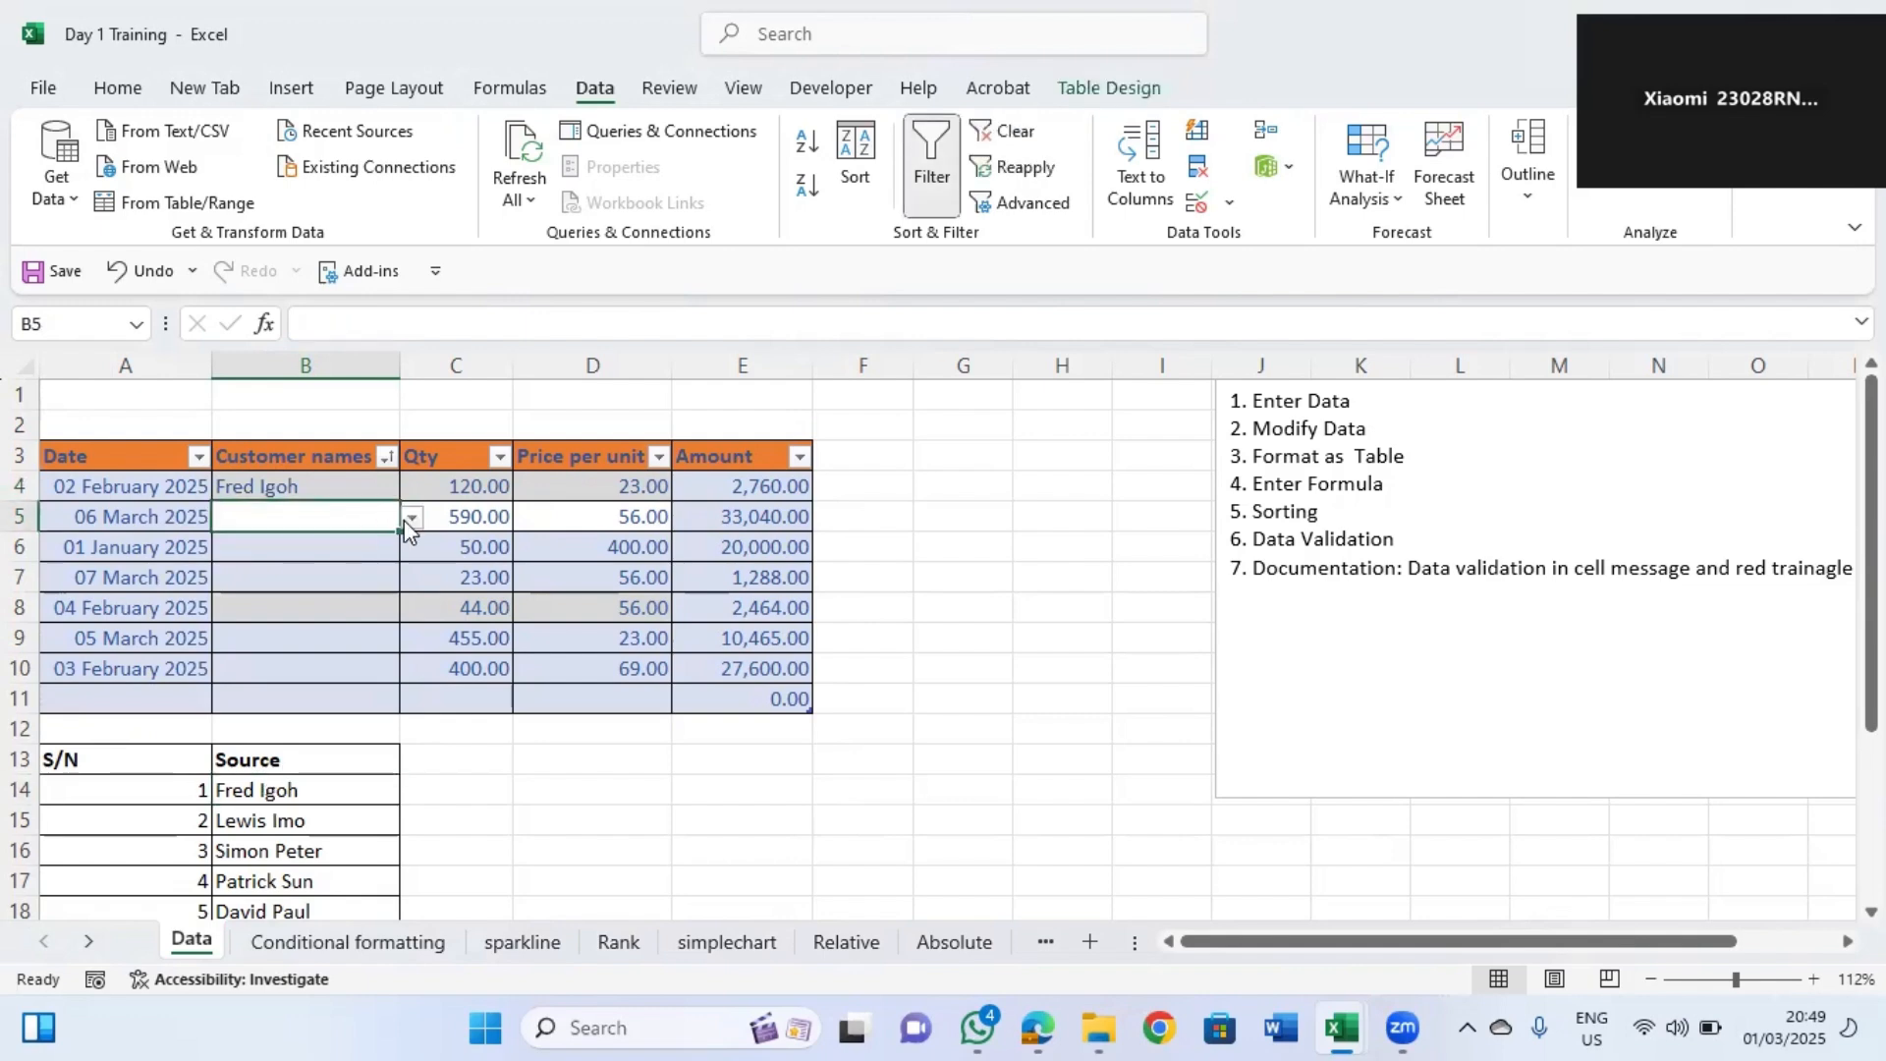
{"action": "left_click", "coordinate": [411, 518]}
{"action": "left_click", "coordinate": [257, 561]}
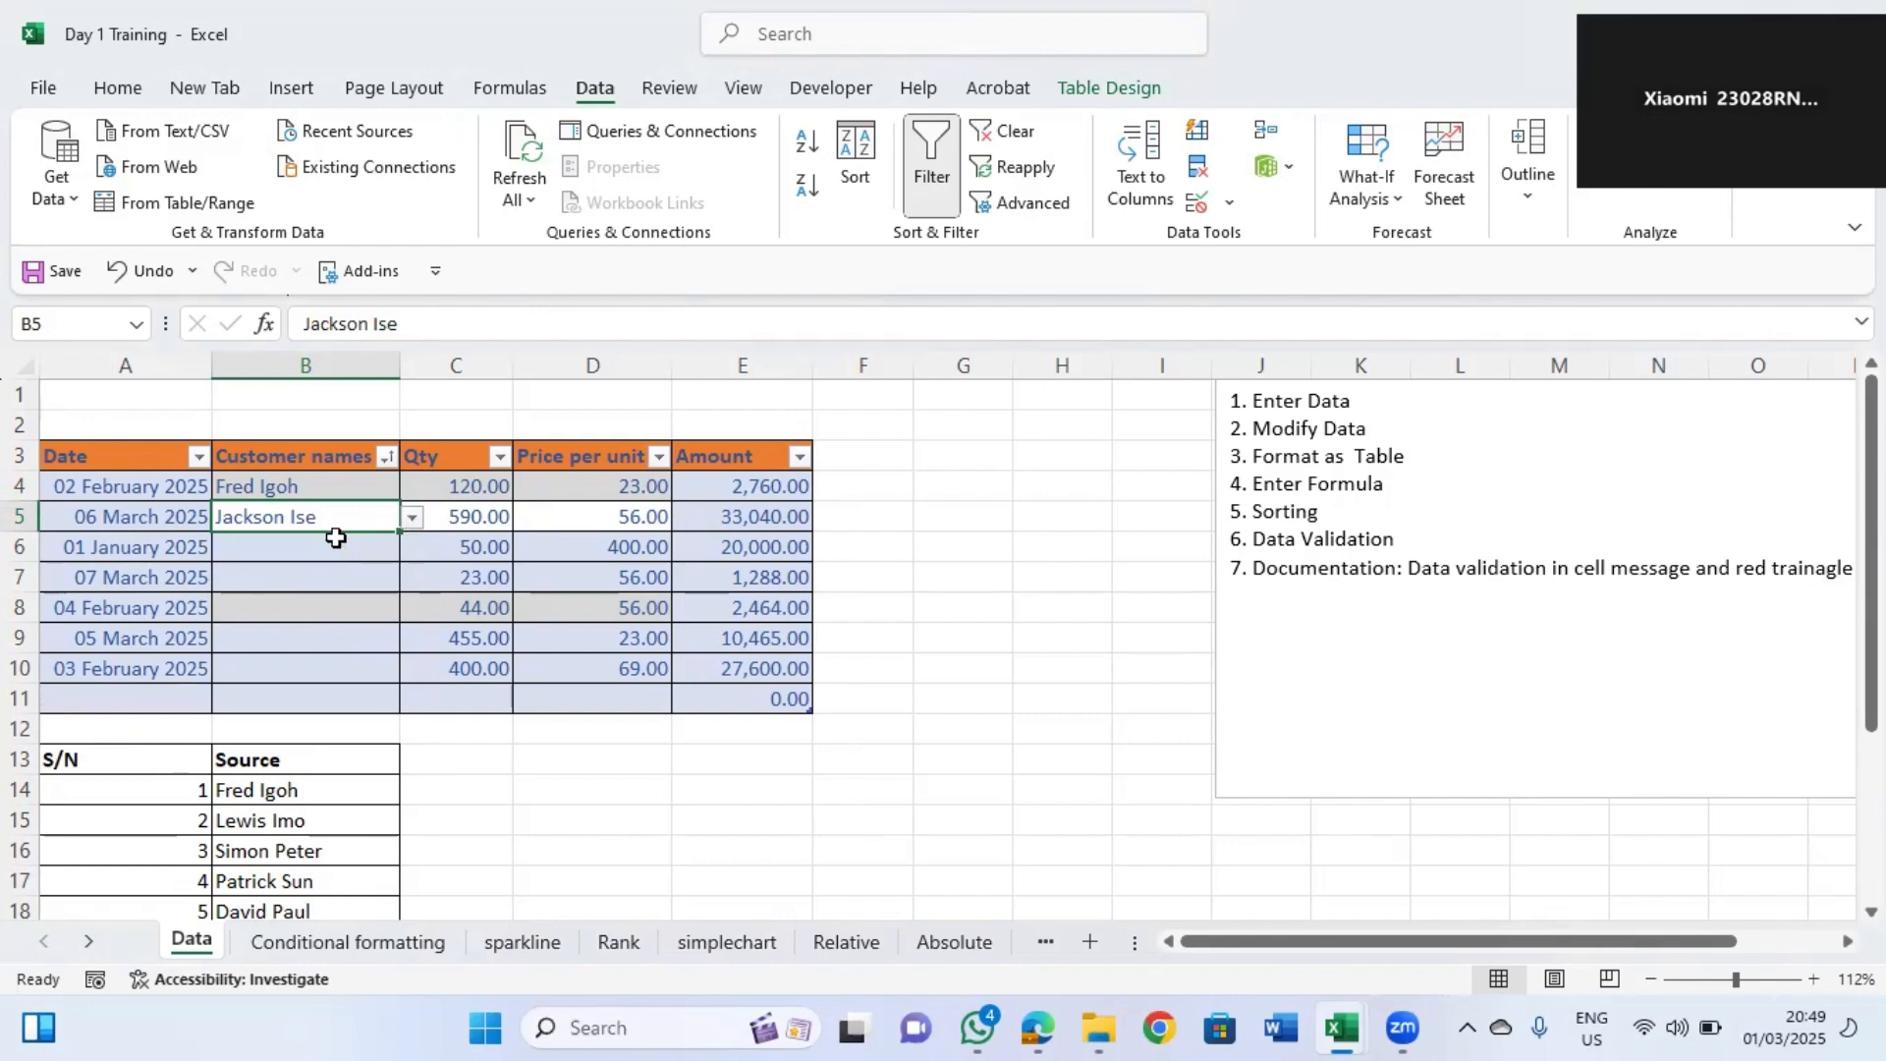
{"action": "left_click", "coordinate": [335, 538]}
{"action": "key", "text": "Down"}
{"action": "key", "text": "Down"}
{"action": "key", "text": "Down"}
{"action": "key", "text": "Down"}
{"action": "key", "text": "Down"}
{"action": "key", "text": "Down"}
{"action": "key", "text": "Down"}
{"action": "key", "text": "Down"}
{"action": "key", "text": "Down"}
{"action": "key", "text": "Down"}
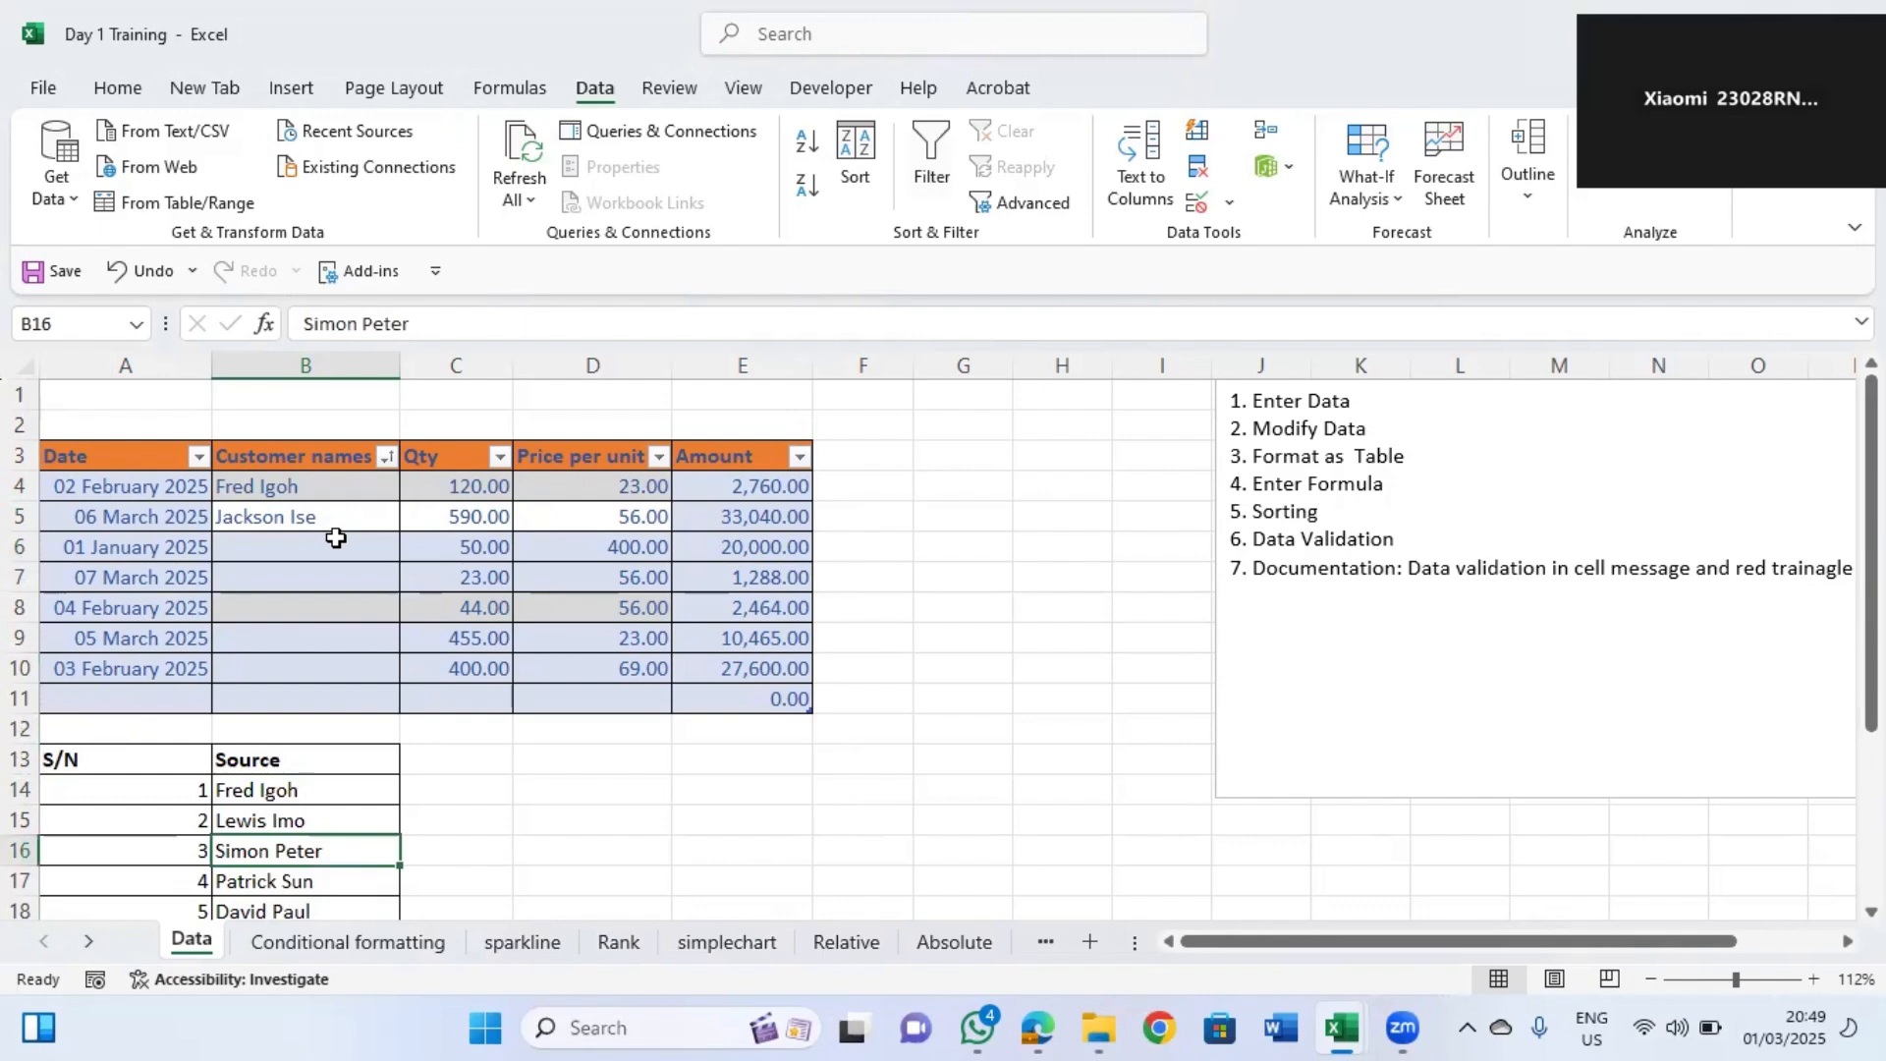
{"action": "key", "text": "Down"}
{"action": "key", "text": "Down"}
{"action": "key", "text": "Down"}
{"action": "key", "text": "Down"}
{"action": "key", "text": "Down"}
{"action": "key", "text": "Down"}
{"action": "left_click", "coordinate": [283, 817]}
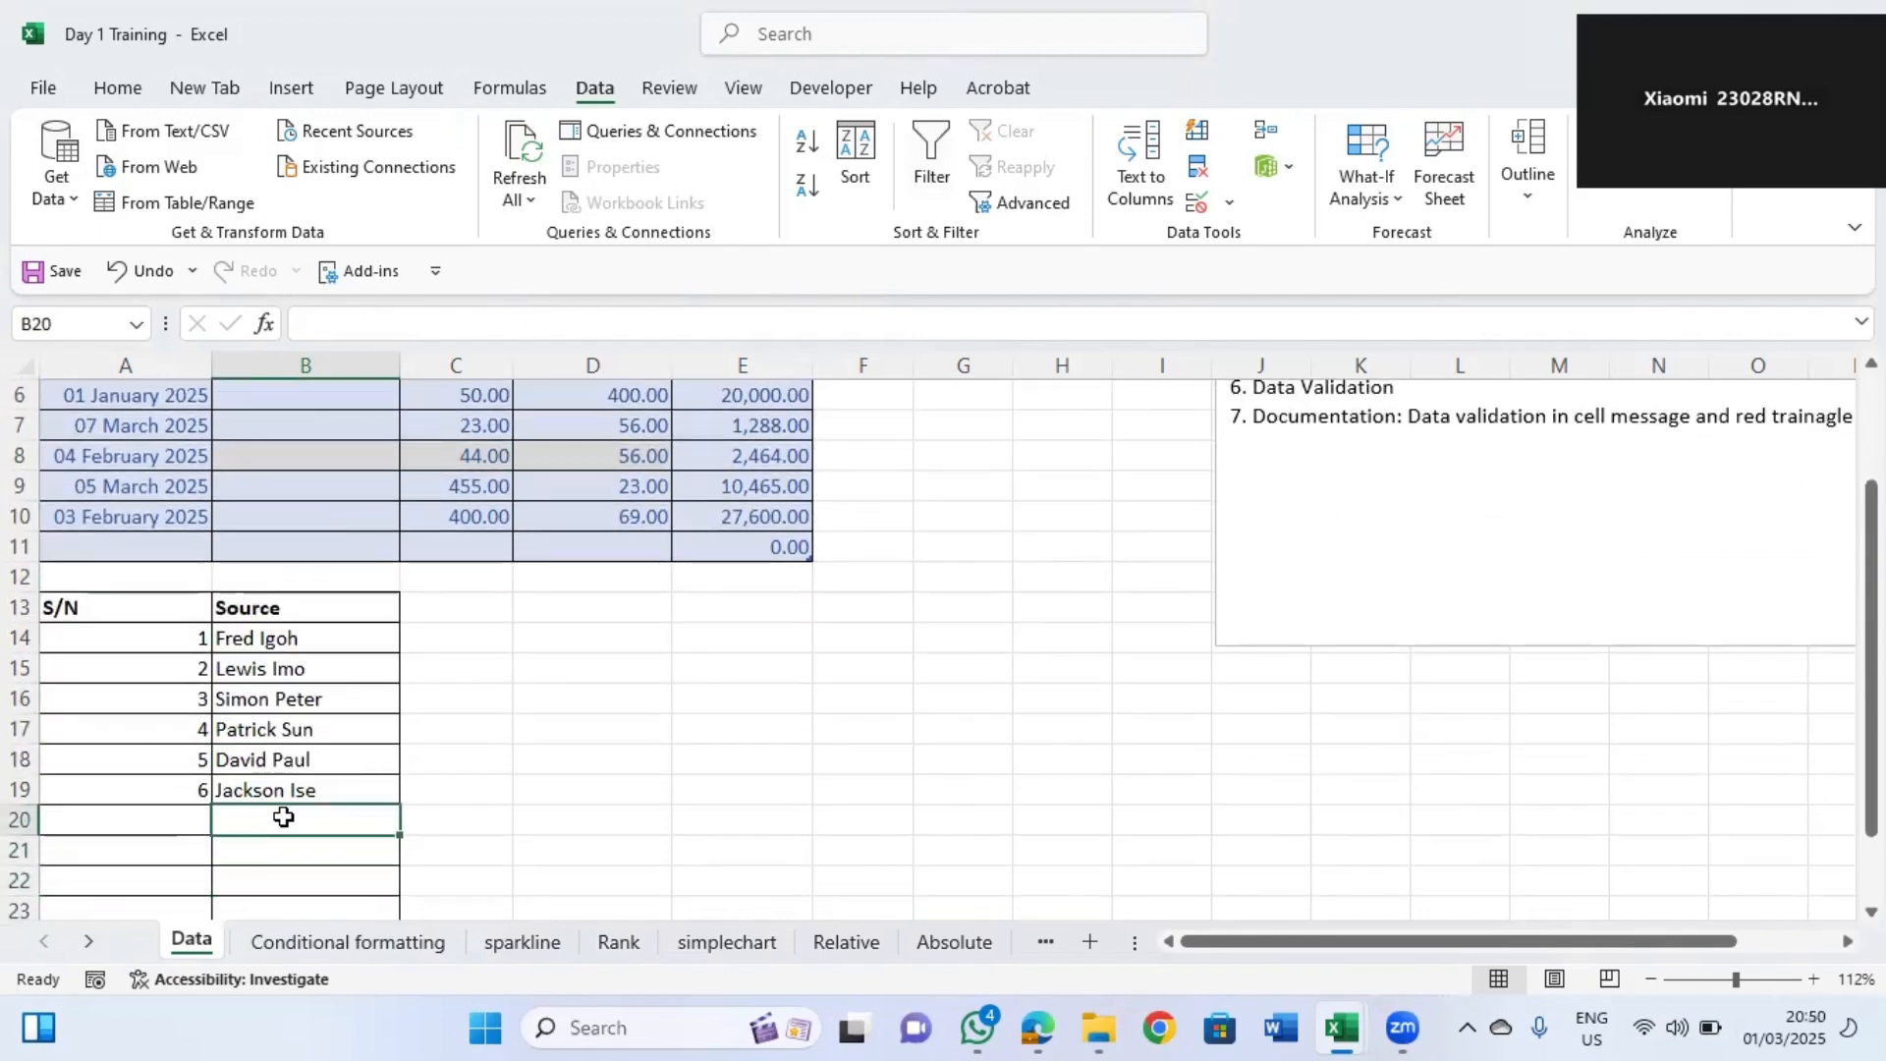
{"action": "type", "text": "J"}
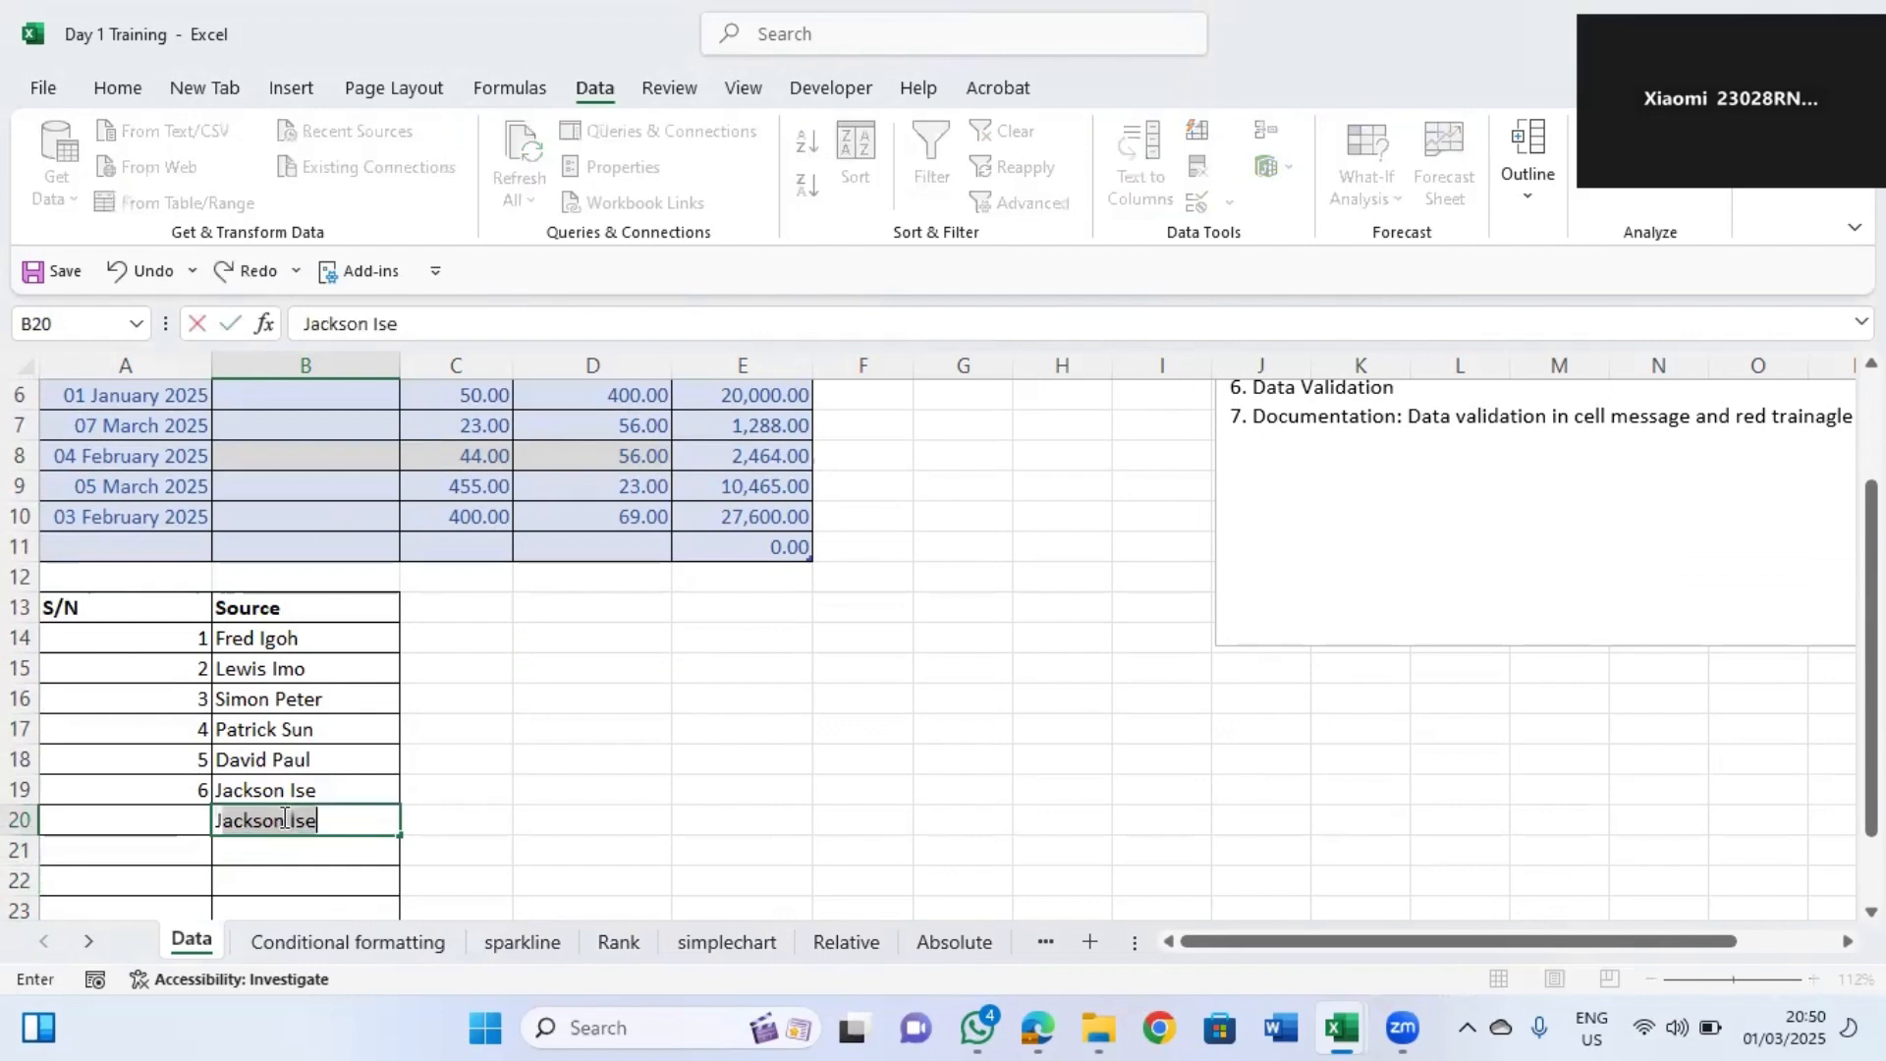
{"action": "type", "text": "eff"}
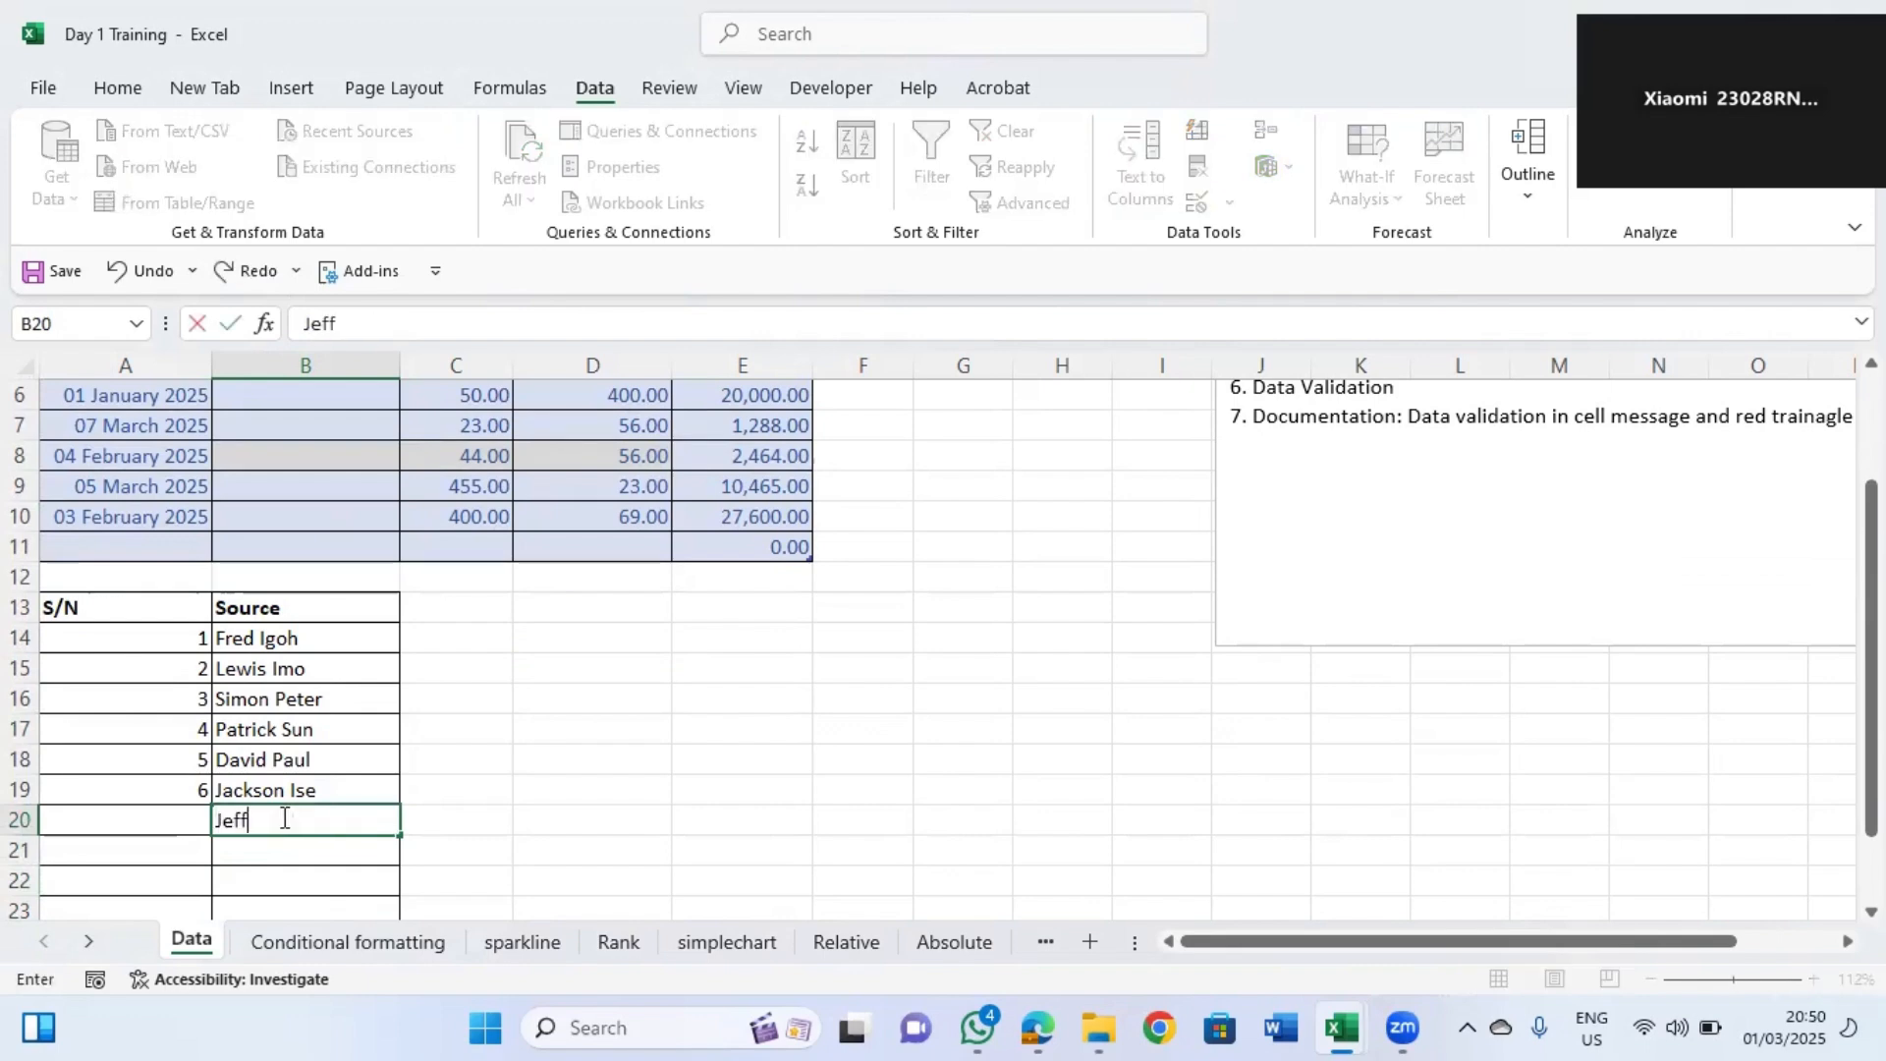
{"action": "type", "text": "rey"}
{"action": "type", "text": "se"}
{"action": "left_click", "coordinate": [471, 814]}
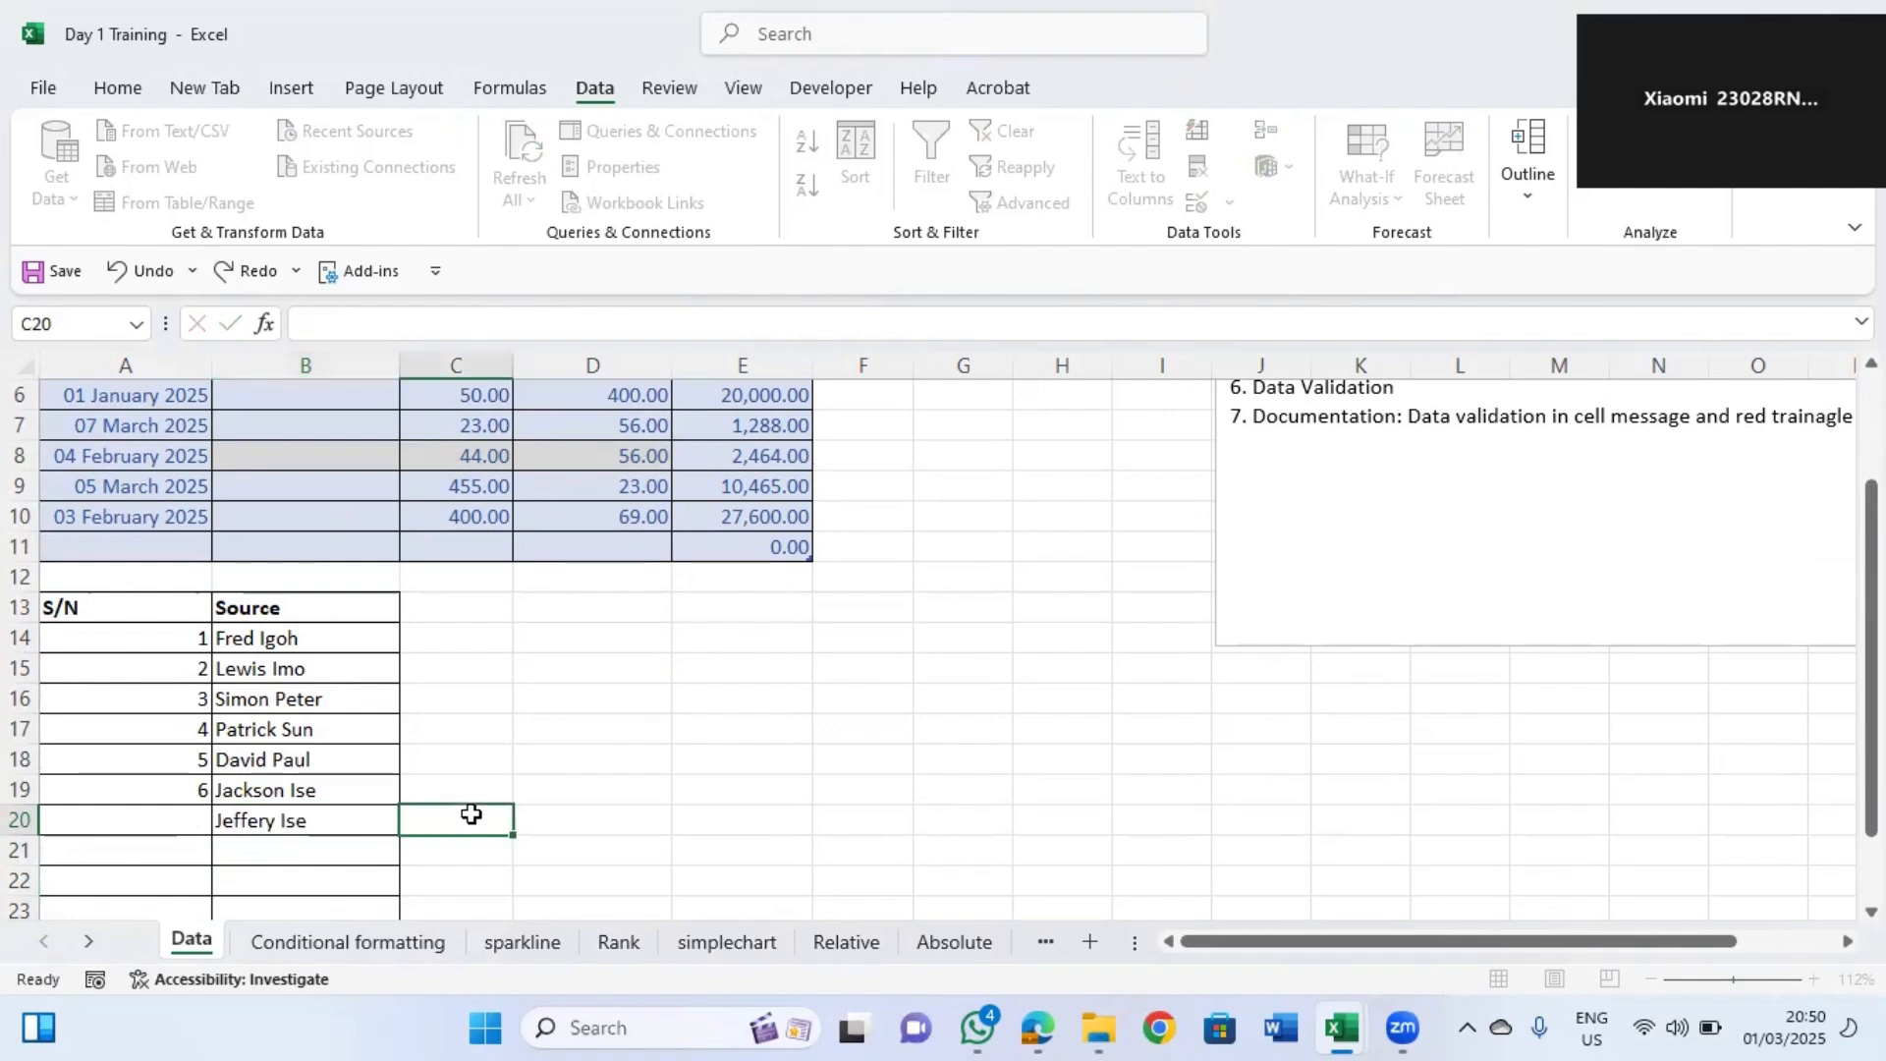
{"action": "left_click", "coordinate": [391, 486]}
{"action": "left_click", "coordinate": [410, 486]}
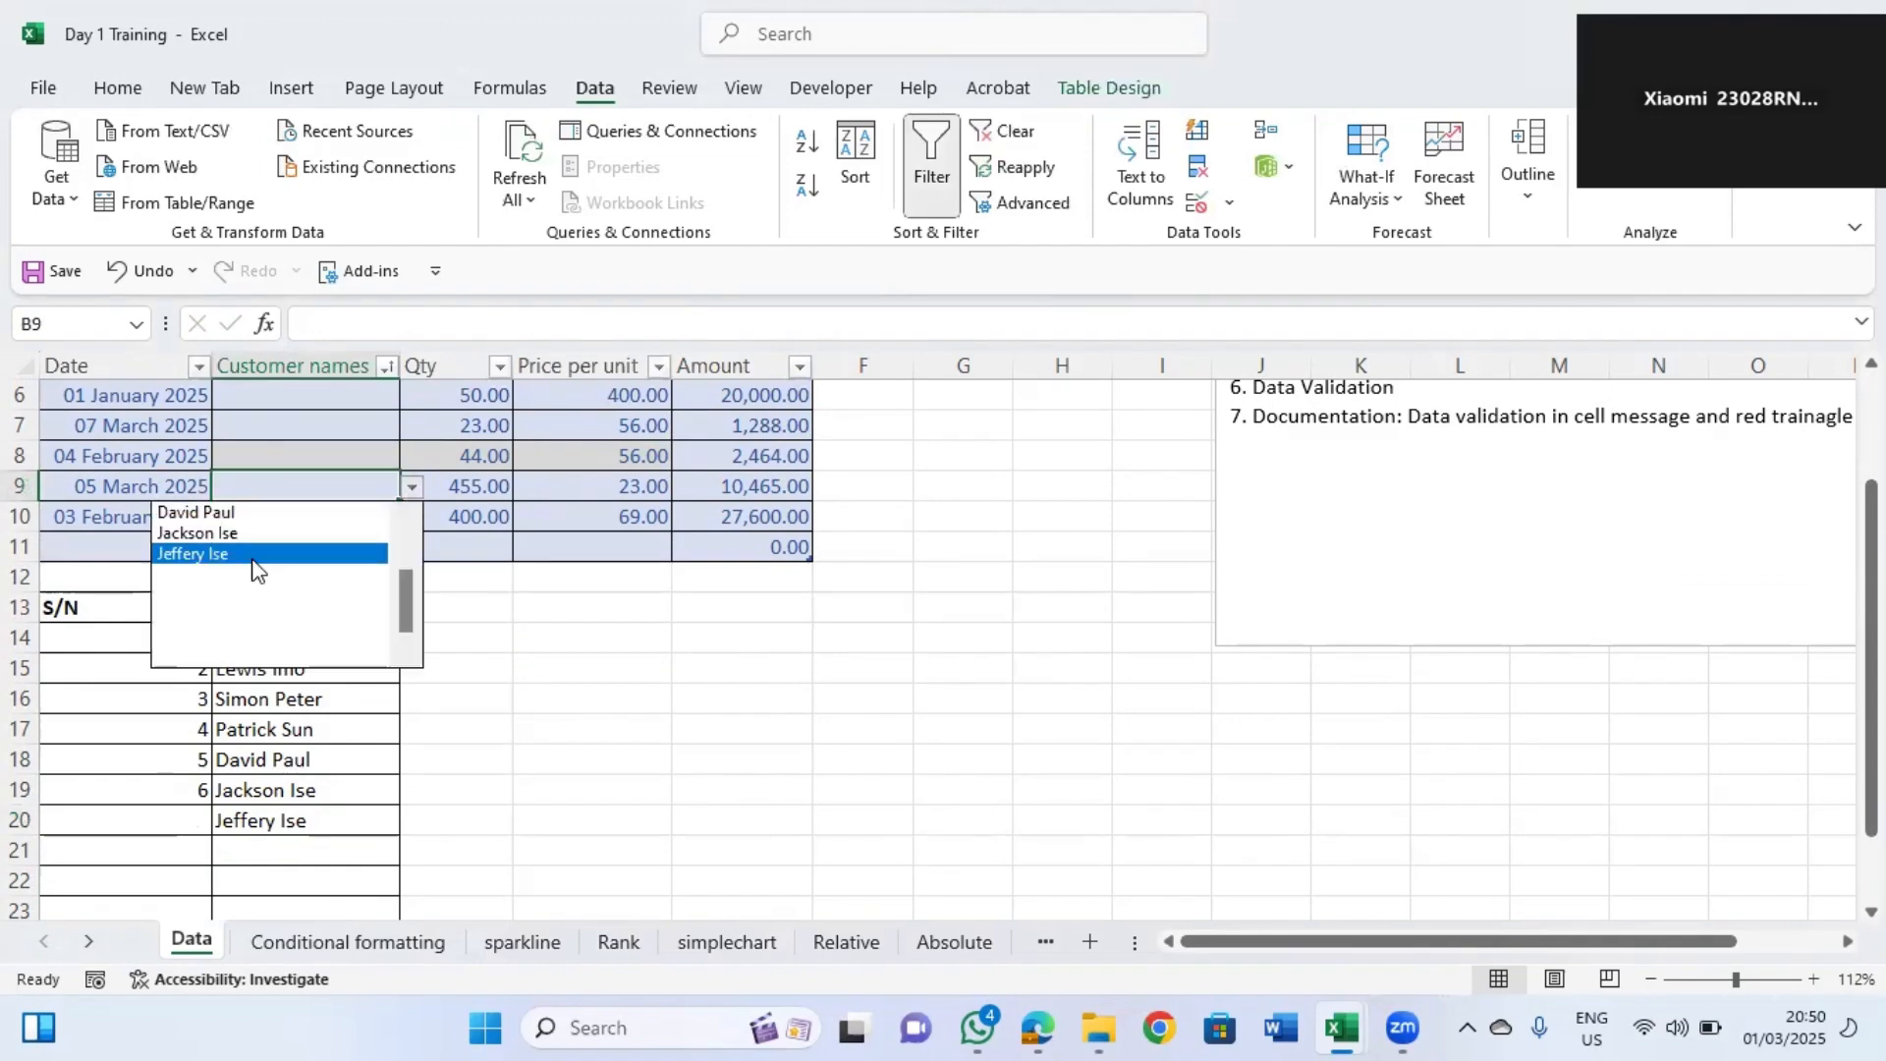
{"action": "left_click", "coordinate": [246, 551]}
{"action": "left_click", "coordinate": [316, 521]}
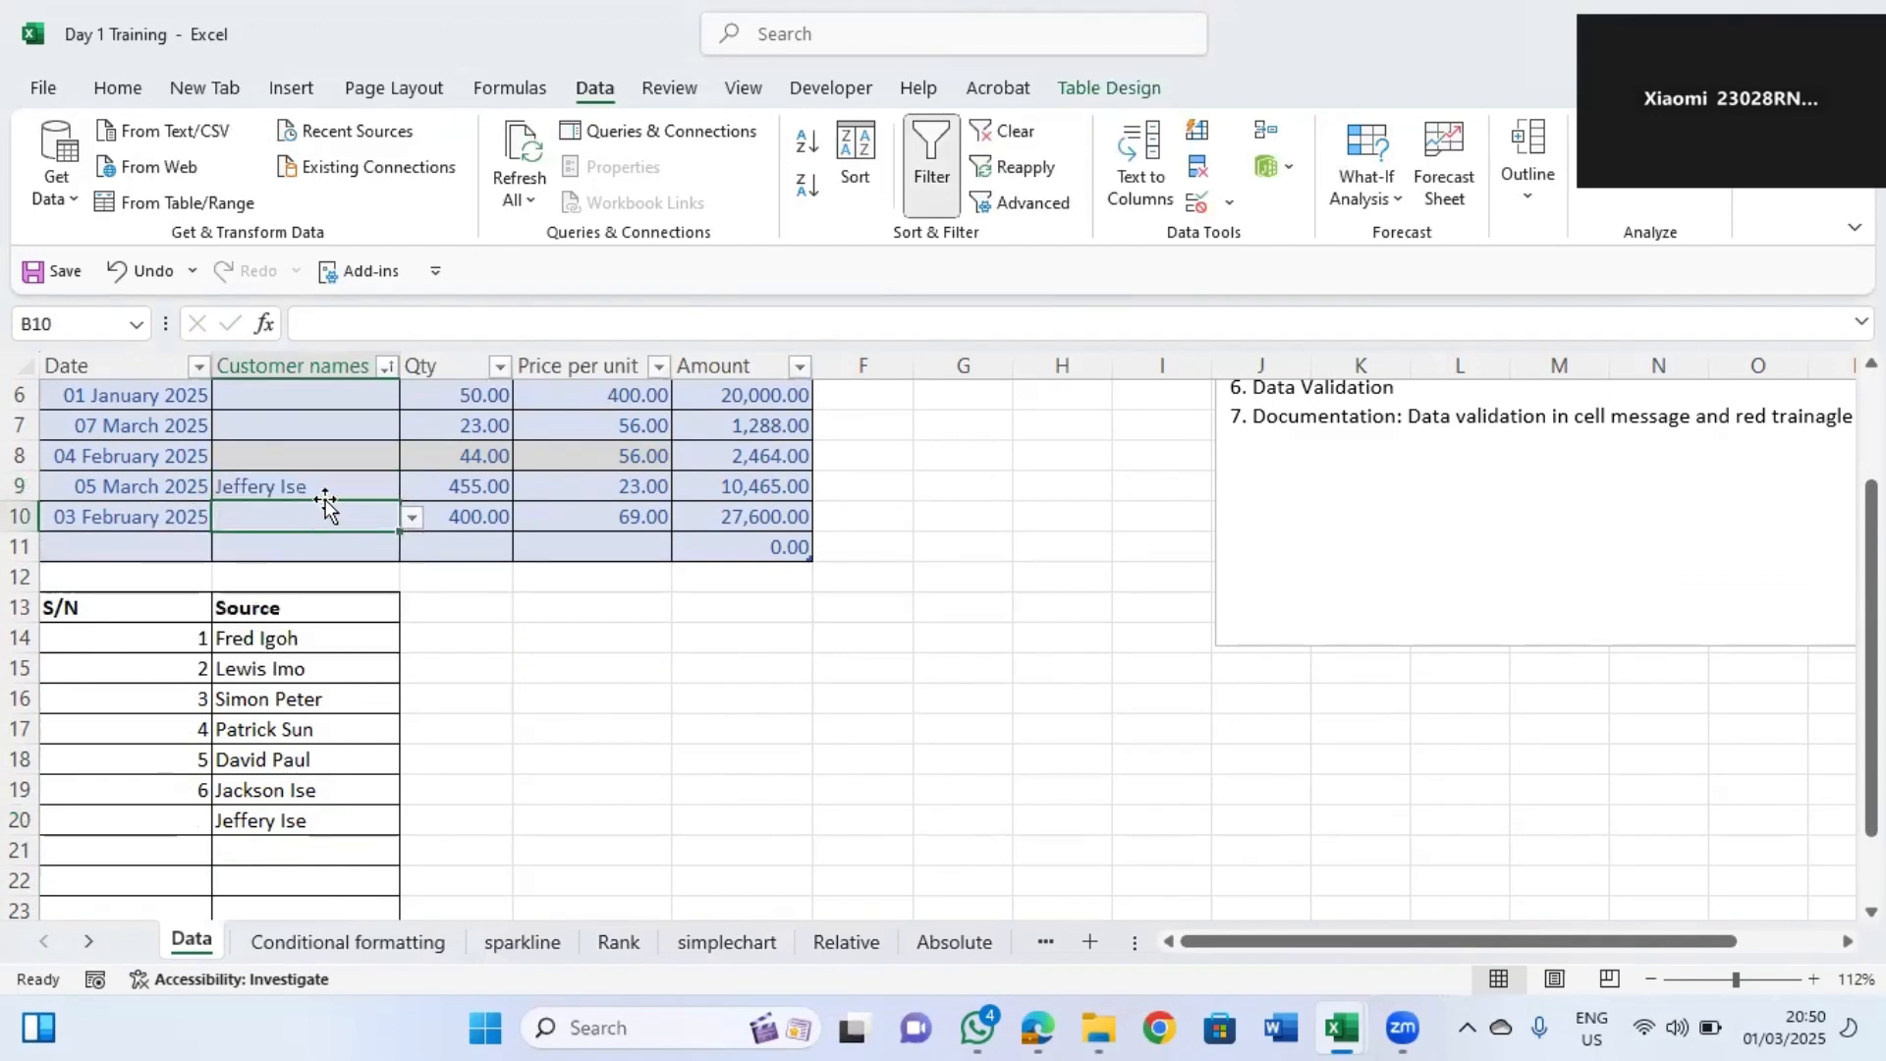
{"action": "left_click", "coordinate": [409, 516]}
{"action": "left_click", "coordinate": [257, 546]}
{"action": "left_click", "coordinate": [312, 429]}
{"action": "left_click", "coordinate": [411, 426]}
{"action": "left_click", "coordinate": [264, 472]}
{"action": "key", "text": "Up"}
{"action": "key", "text": "Up"}
{"action": "key", "text": "Up"}
{"action": "key", "text": "Up"}
{"action": "key", "text": "Up"}
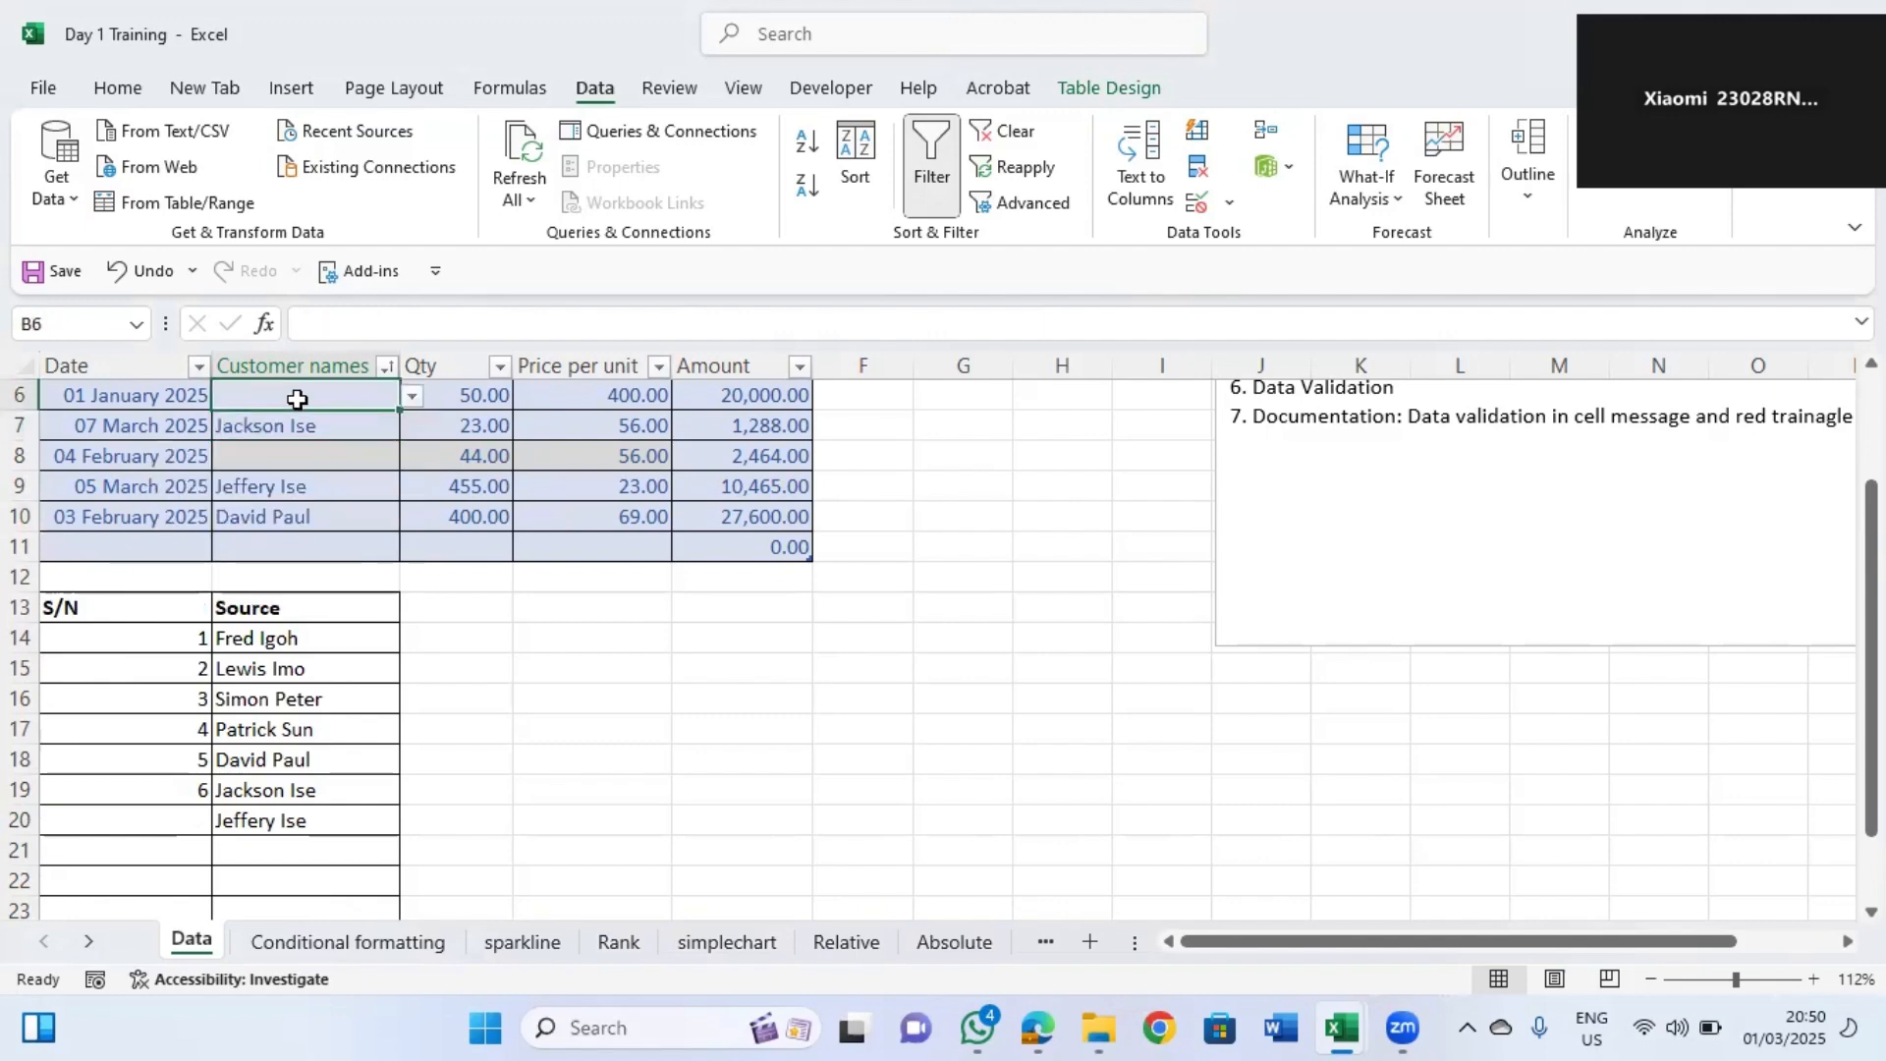
{"action": "left_click", "coordinate": [358, 513]}
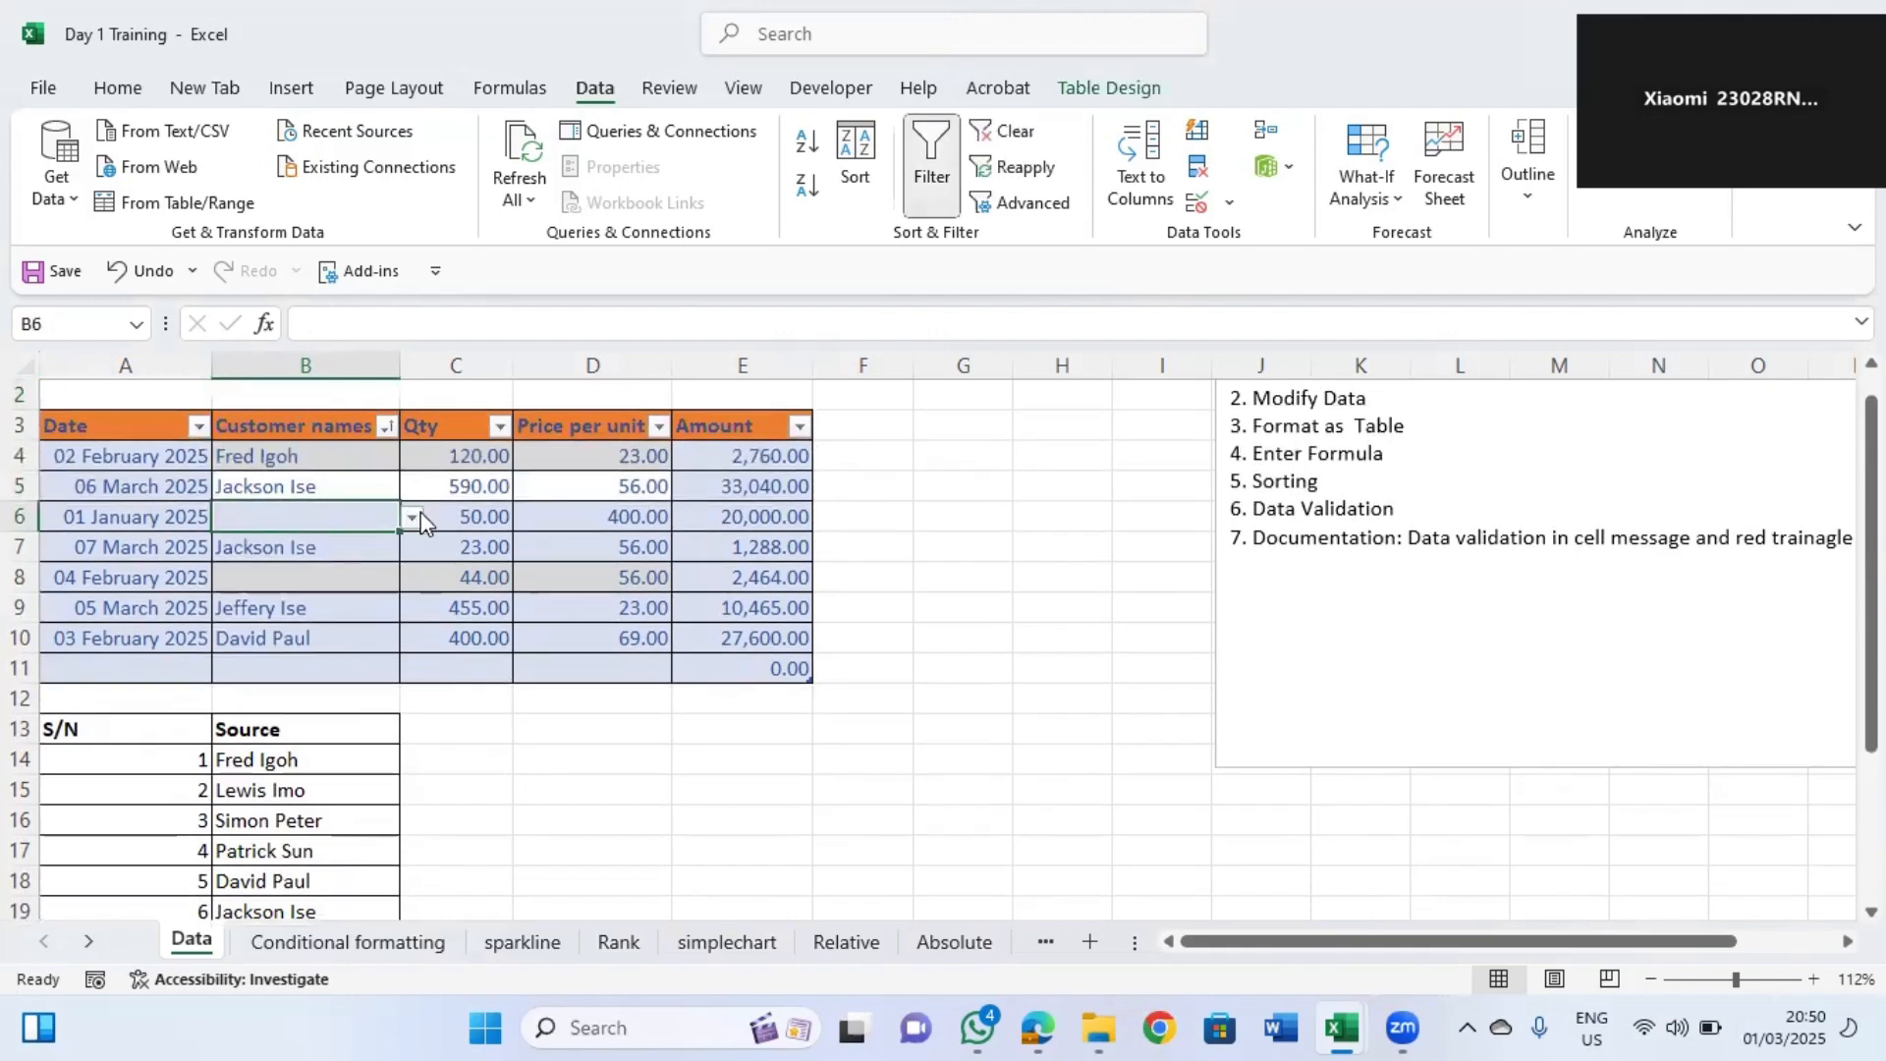
{"action": "left_click", "coordinate": [410, 517]}
{"action": "left_click", "coordinate": [289, 532]}
{"action": "left_click", "coordinate": [312, 577]}
{"action": "left_click", "coordinate": [412, 578]}
{"action": "left_click", "coordinate": [285, 625]}
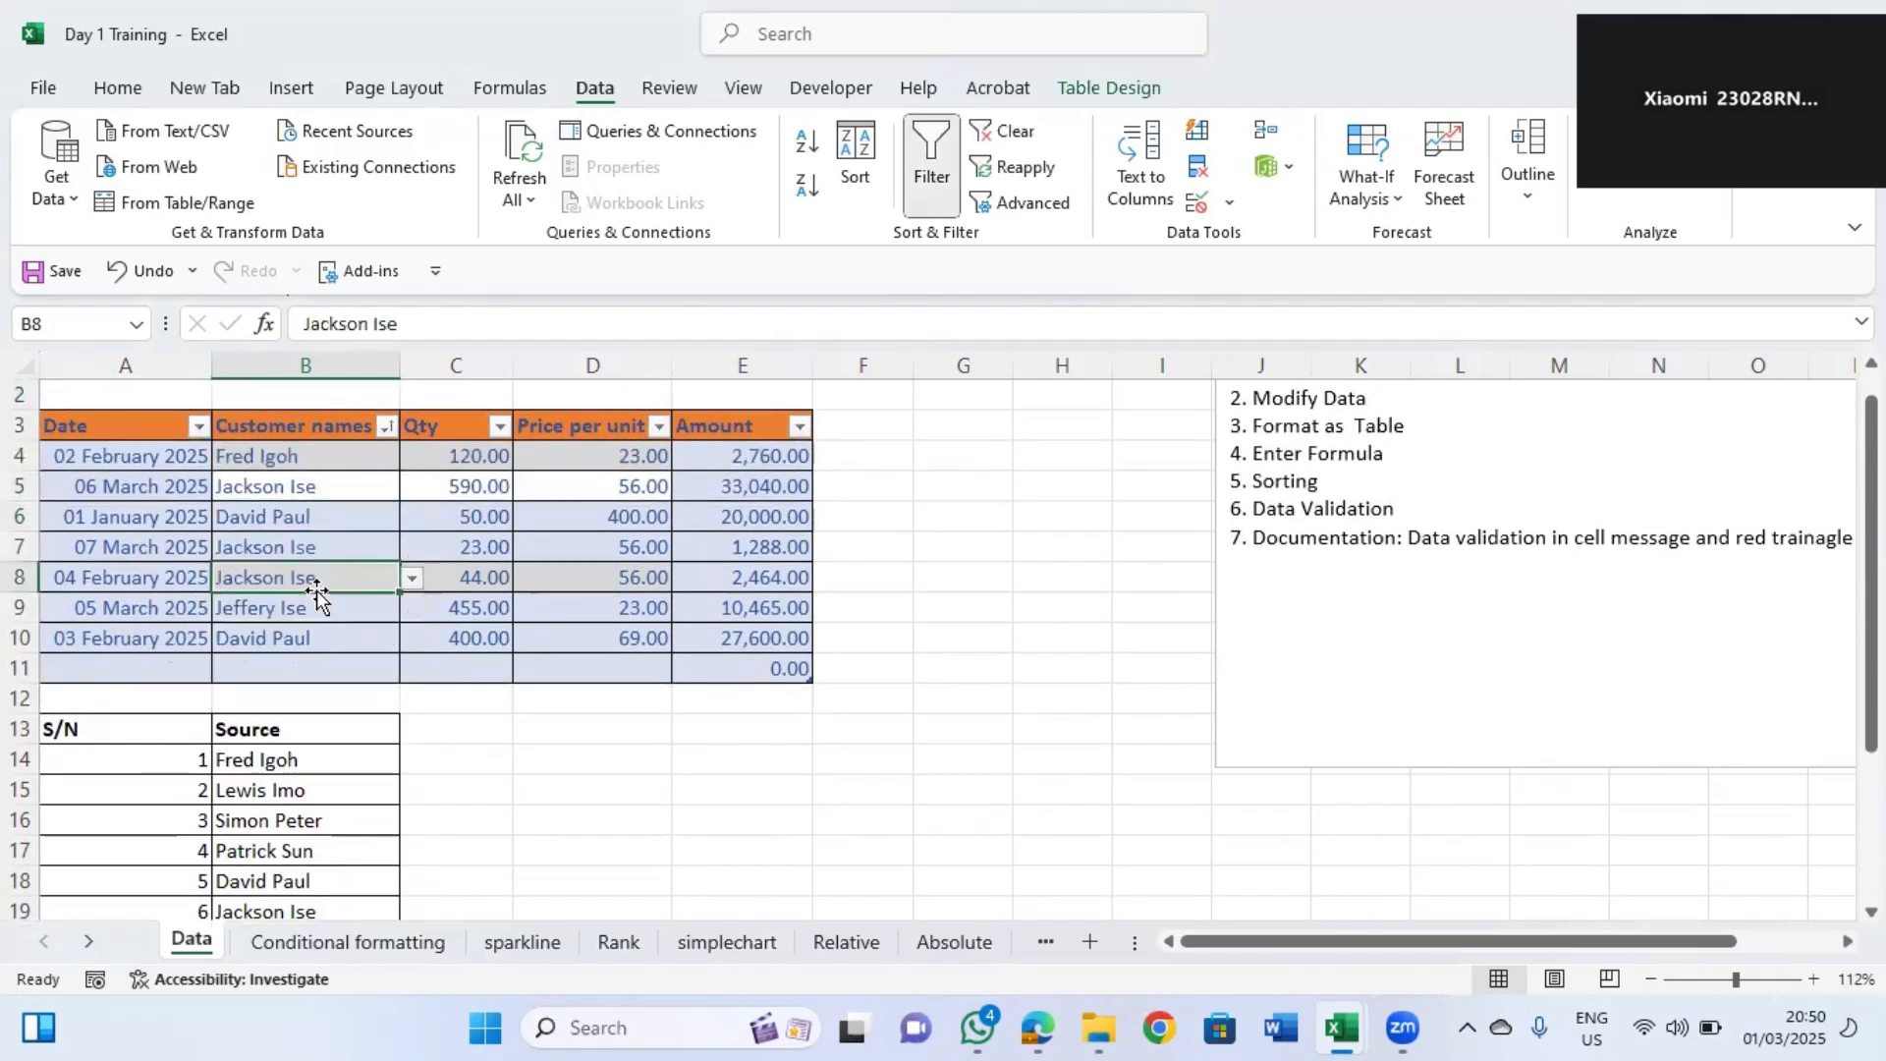
{"action": "left_click", "coordinate": [313, 638]}
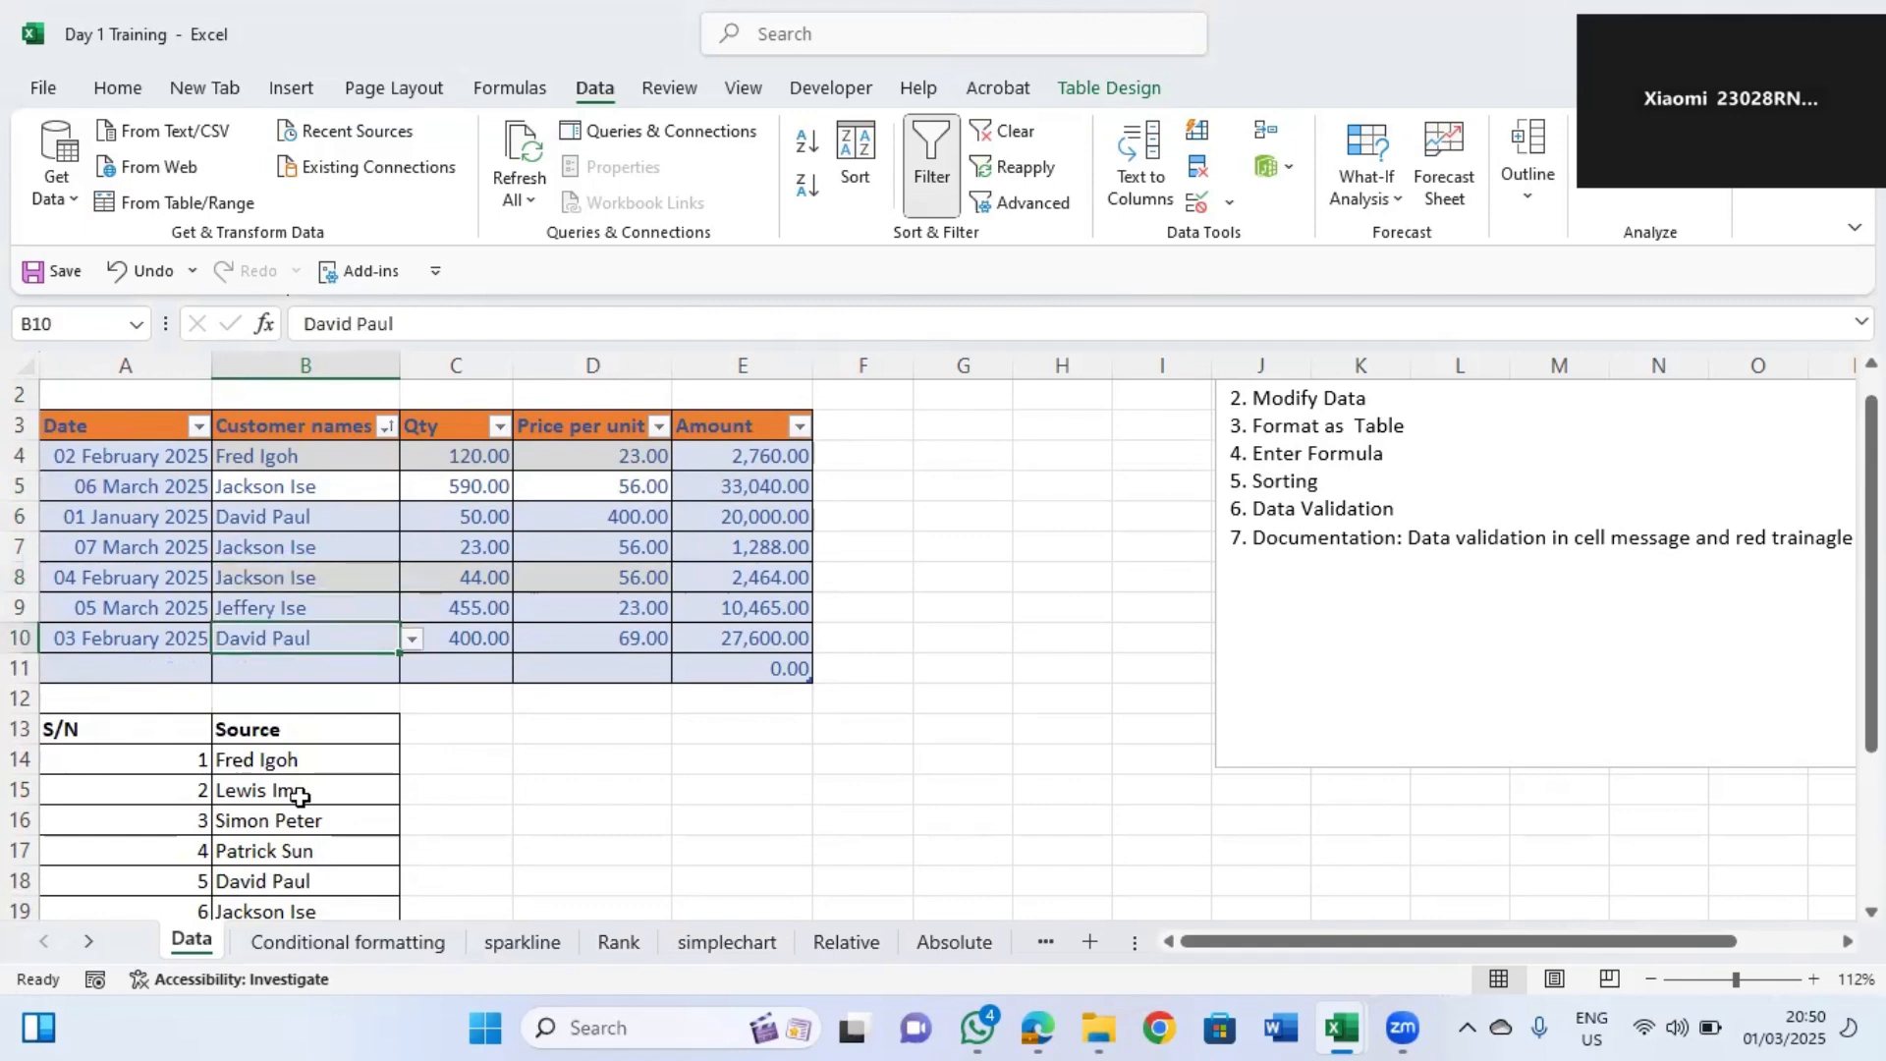
Browse the empty rows below the source list of customer names.
{"action": "left_click", "coordinate": [300, 796]}
{"action": "key", "text": "Down"}
{"action": "key", "text": "Down"}
{"action": "key", "text": "Down"}
{"action": "key", "text": "Down"}
{"action": "key", "text": "Down"}
{"action": "key", "text": "Down"}
{"action": "key", "text": "Down"}
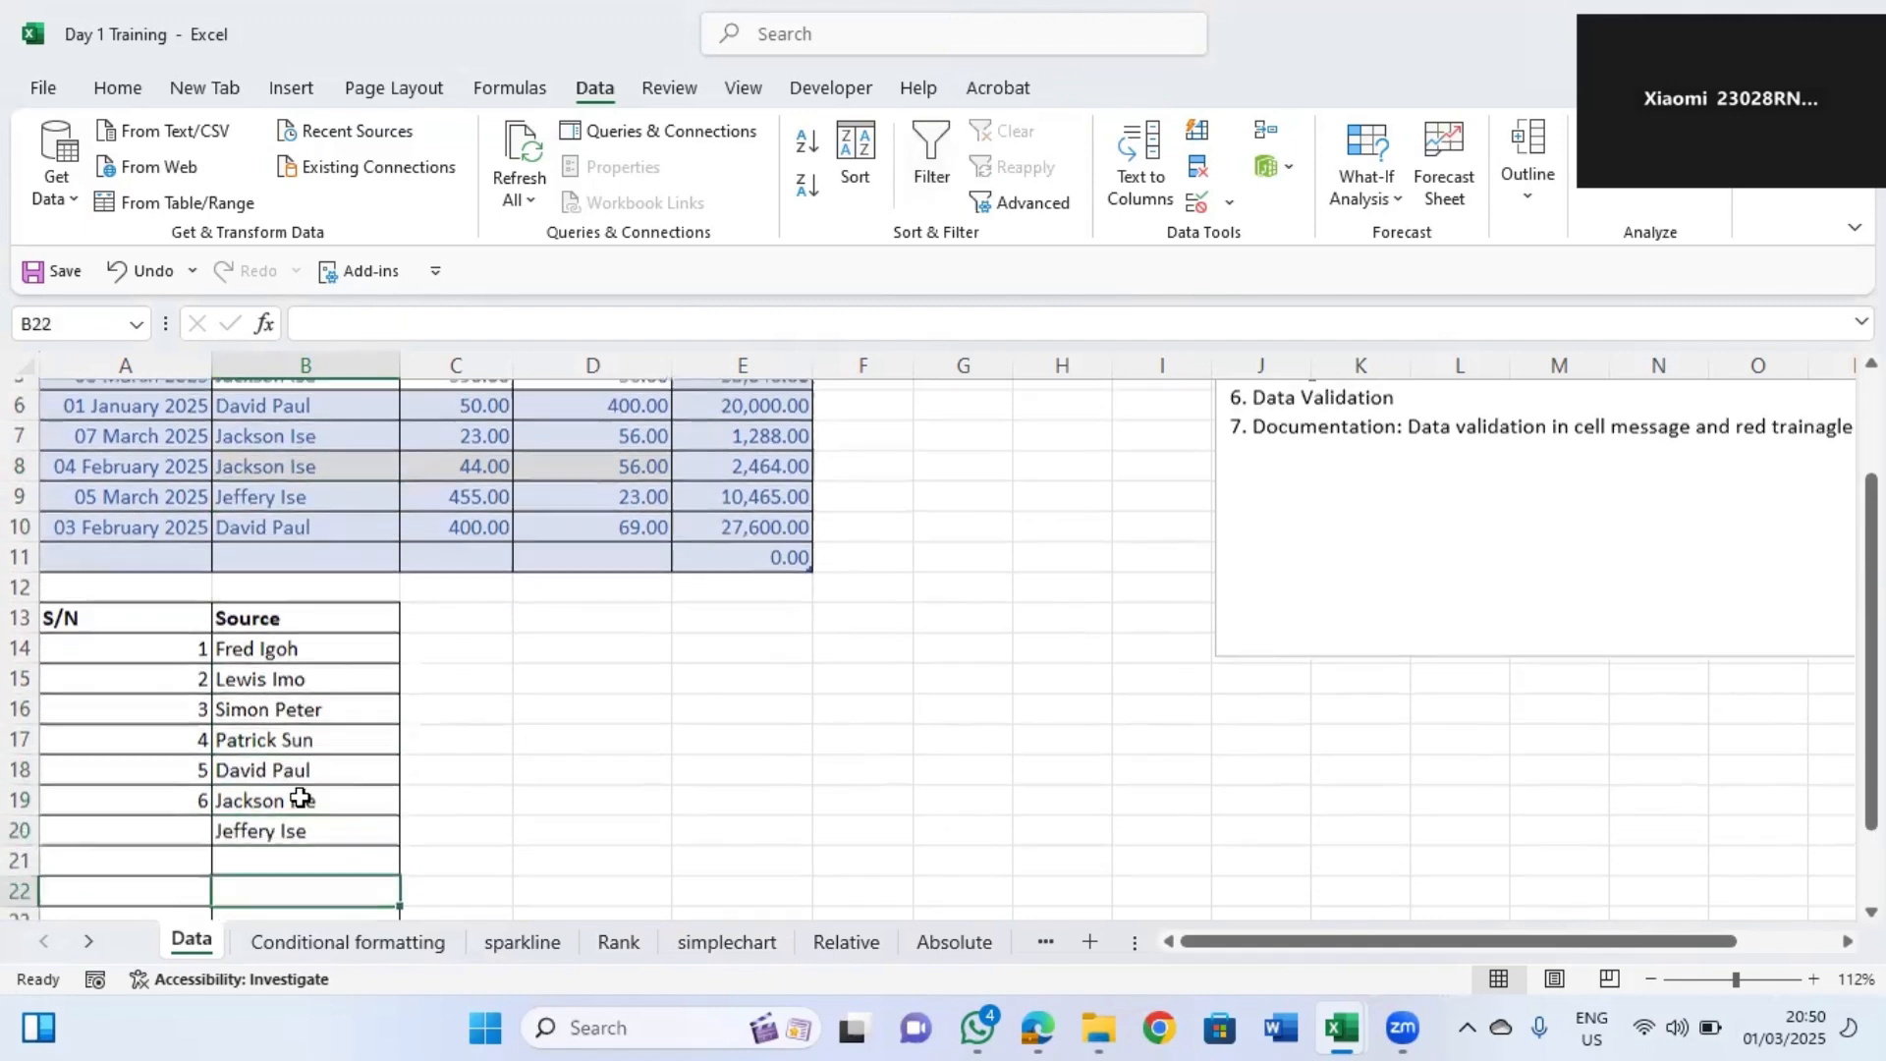
{"action": "key", "text": "Up"}
{"action": "key", "text": "Up"}
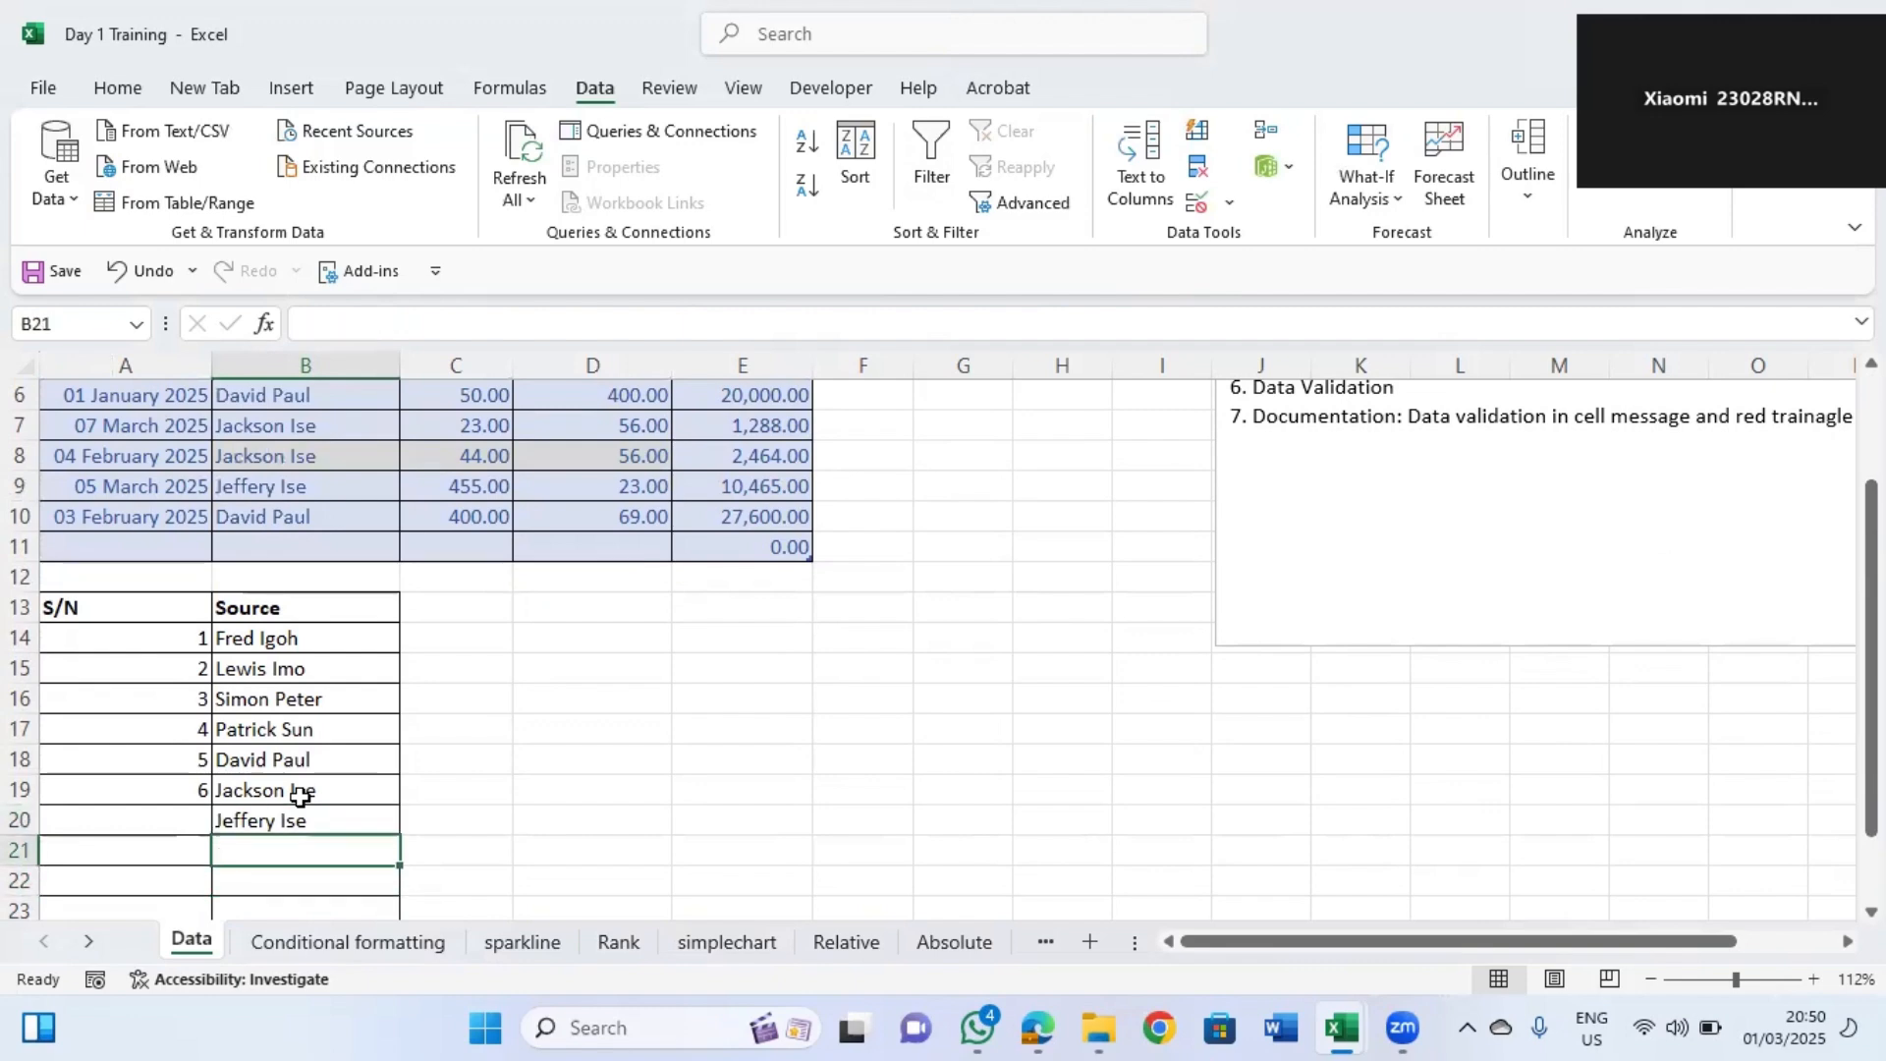
{"action": "key", "text": "Down"}
{"action": "key", "text": "Down"}
{"action": "key", "text": "Down"}
{"action": "key", "text": "Down"}
{"action": "key", "text": "Down"}
{"action": "key", "text": "Down"}
Extend the S/N numbering in column A of the source list to 10.
{"action": "left_click", "coordinate": [198, 648]}
{"action": "left_click_drag", "start_coordinate": [197, 648], "coordinate": [214, 819]}
{"action": "left_click", "coordinate": [256, 819]}
{"action": "left_click", "coordinate": [314, 827]}
{"action": "left_click", "coordinate": [266, 858]}
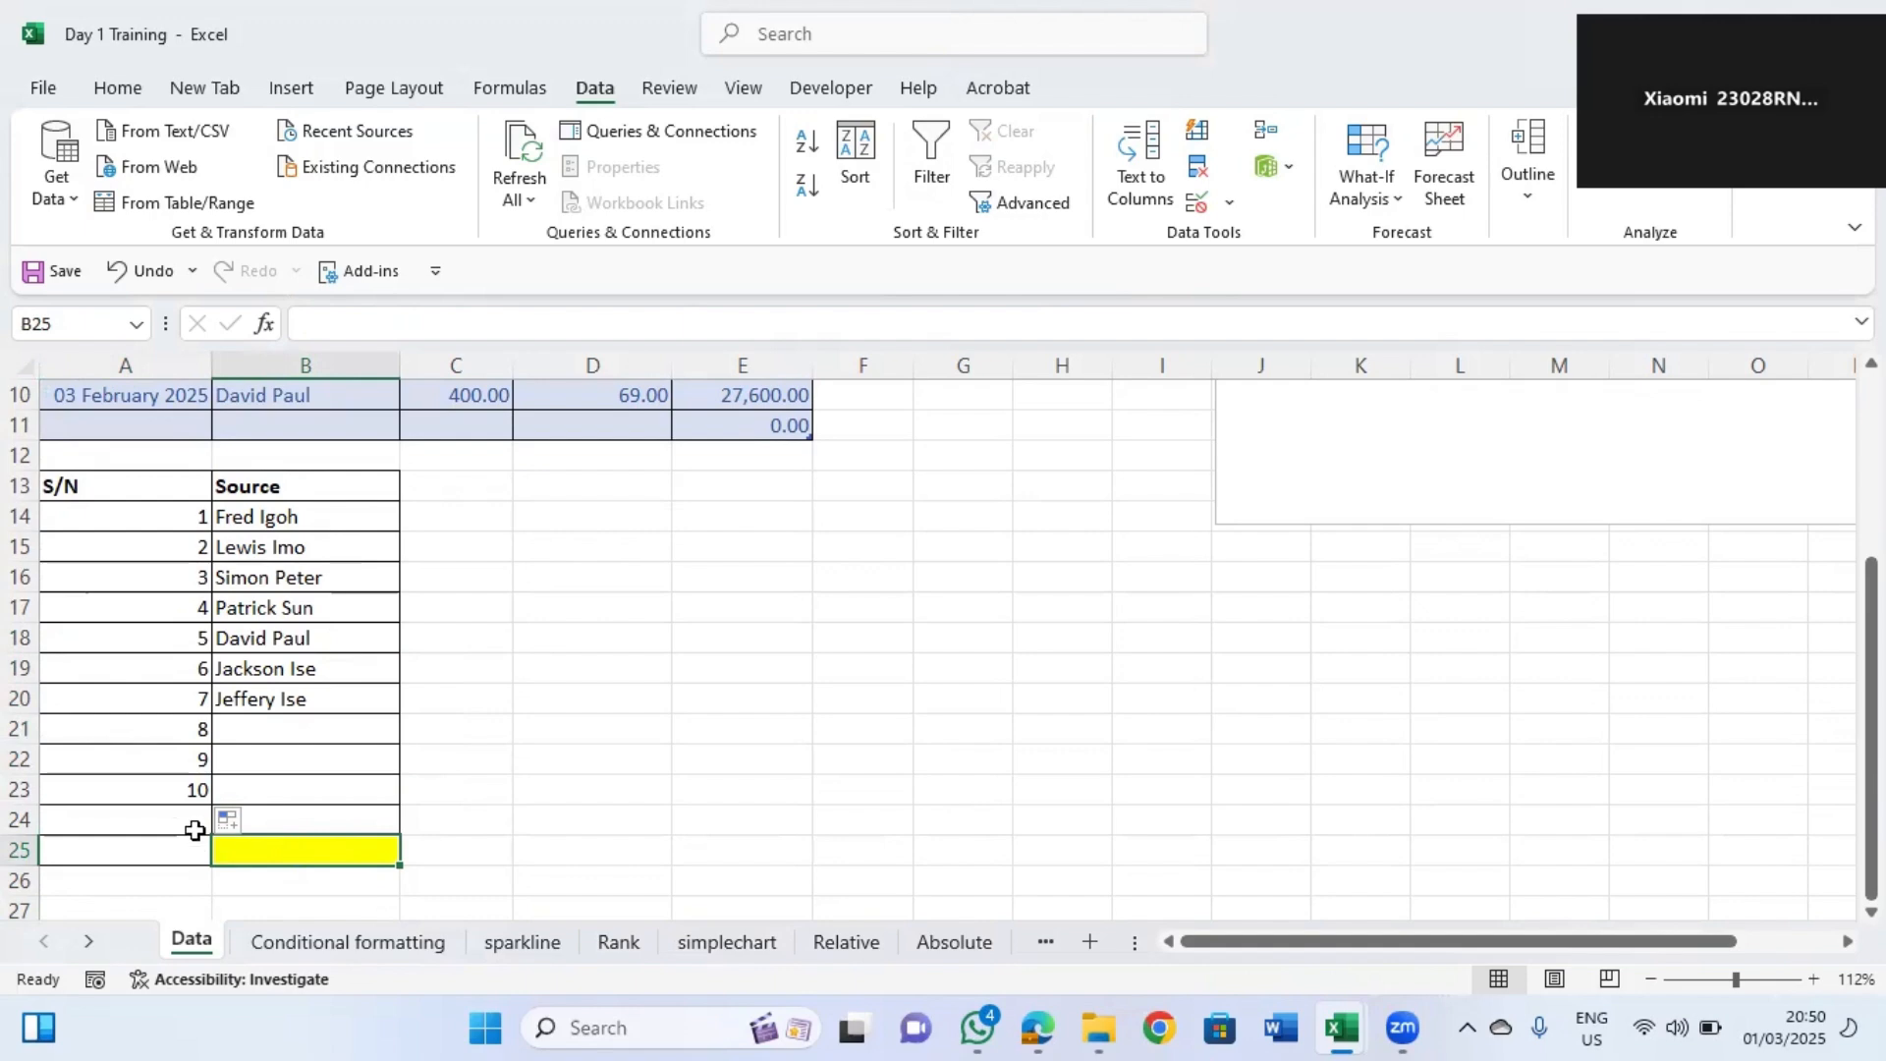
{"action": "left_click", "coordinate": [329, 700]}
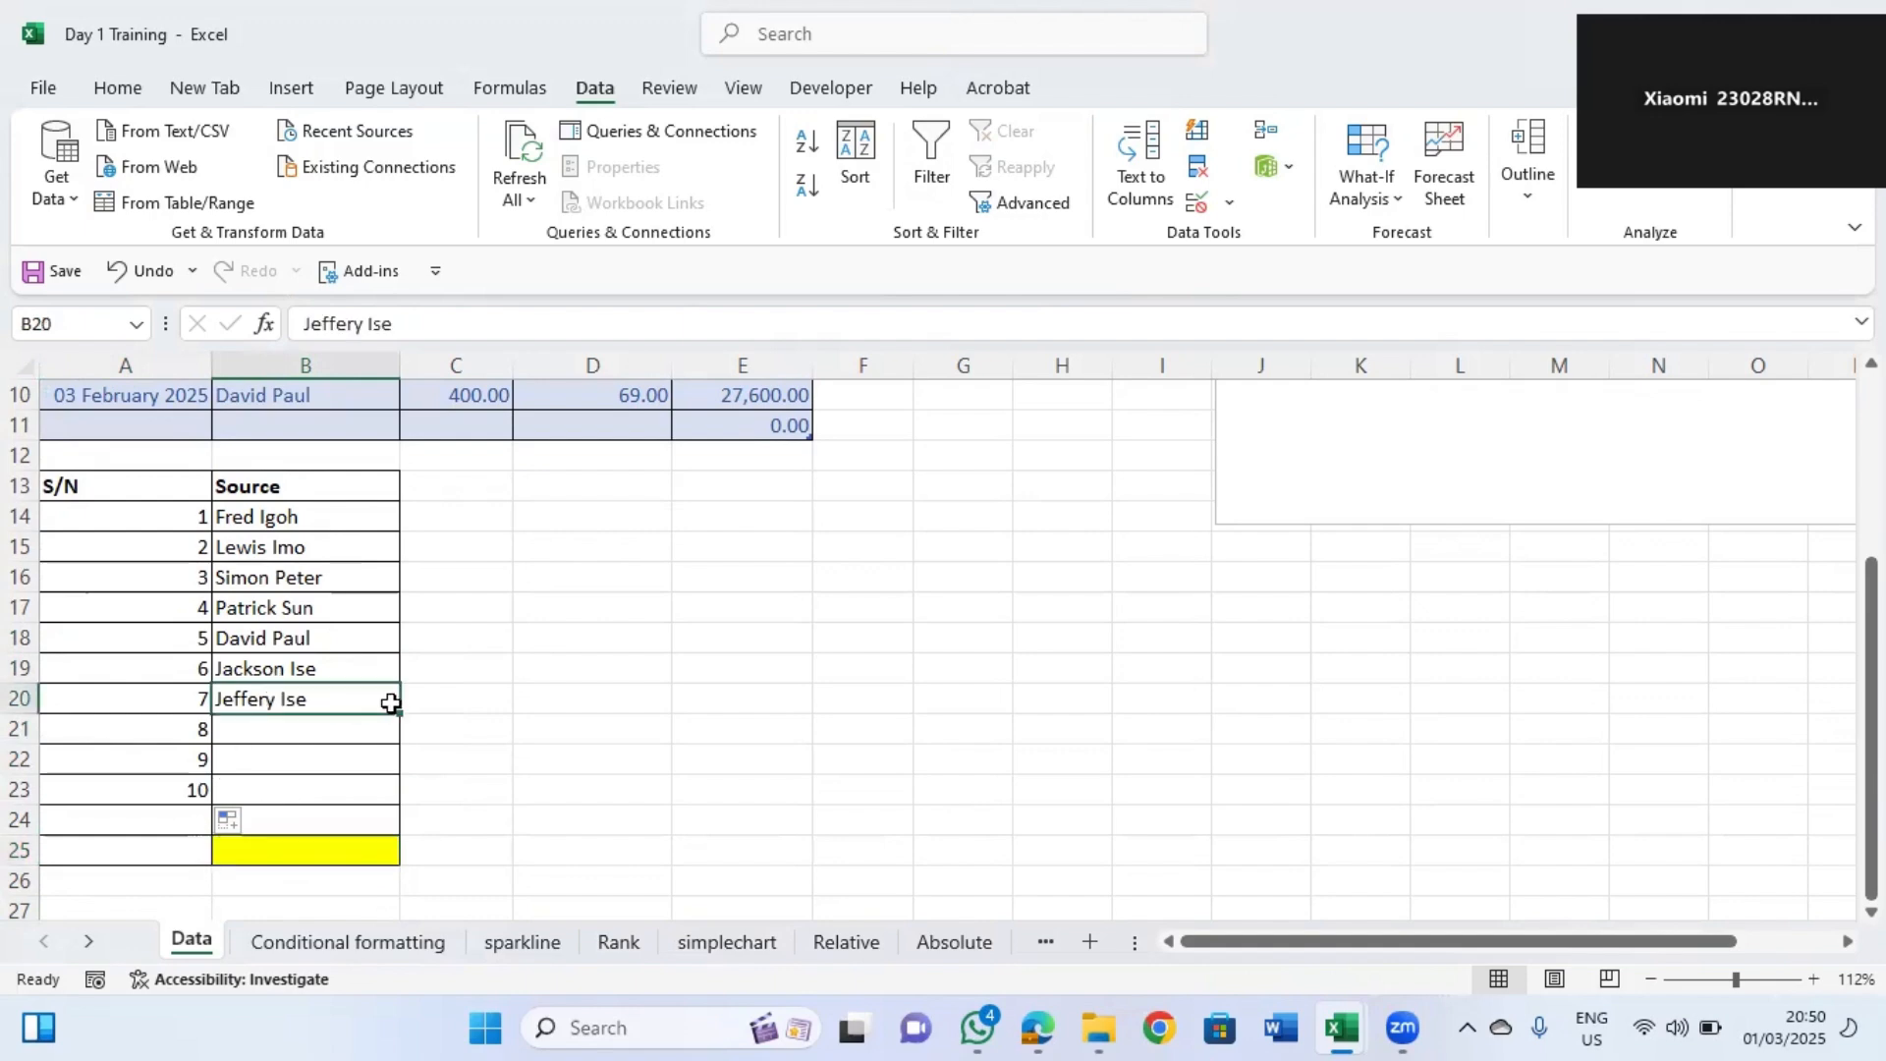
{"action": "left_click", "coordinate": [285, 821]}
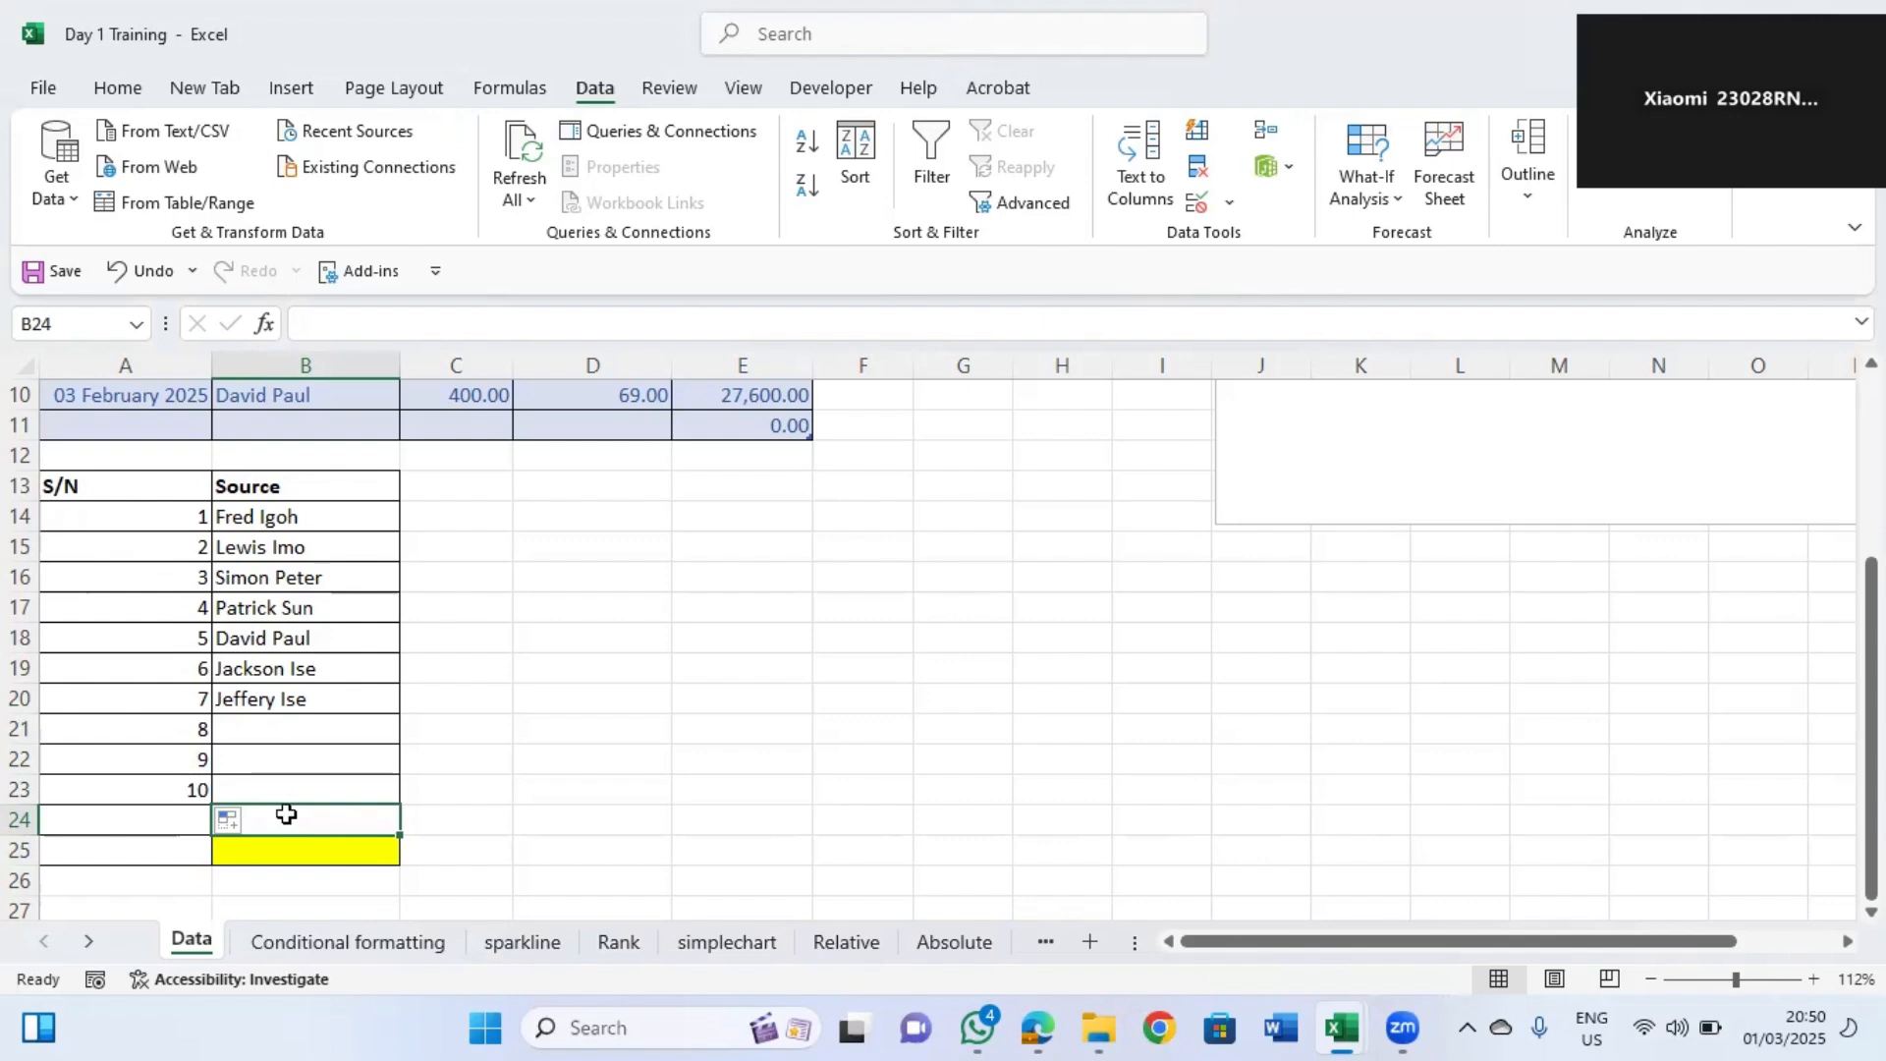
{"action": "left_click_drag", "start_coordinate": [126, 851], "coordinate": [440, 845]}
{"action": "left_click", "coordinate": [1039, 277]}
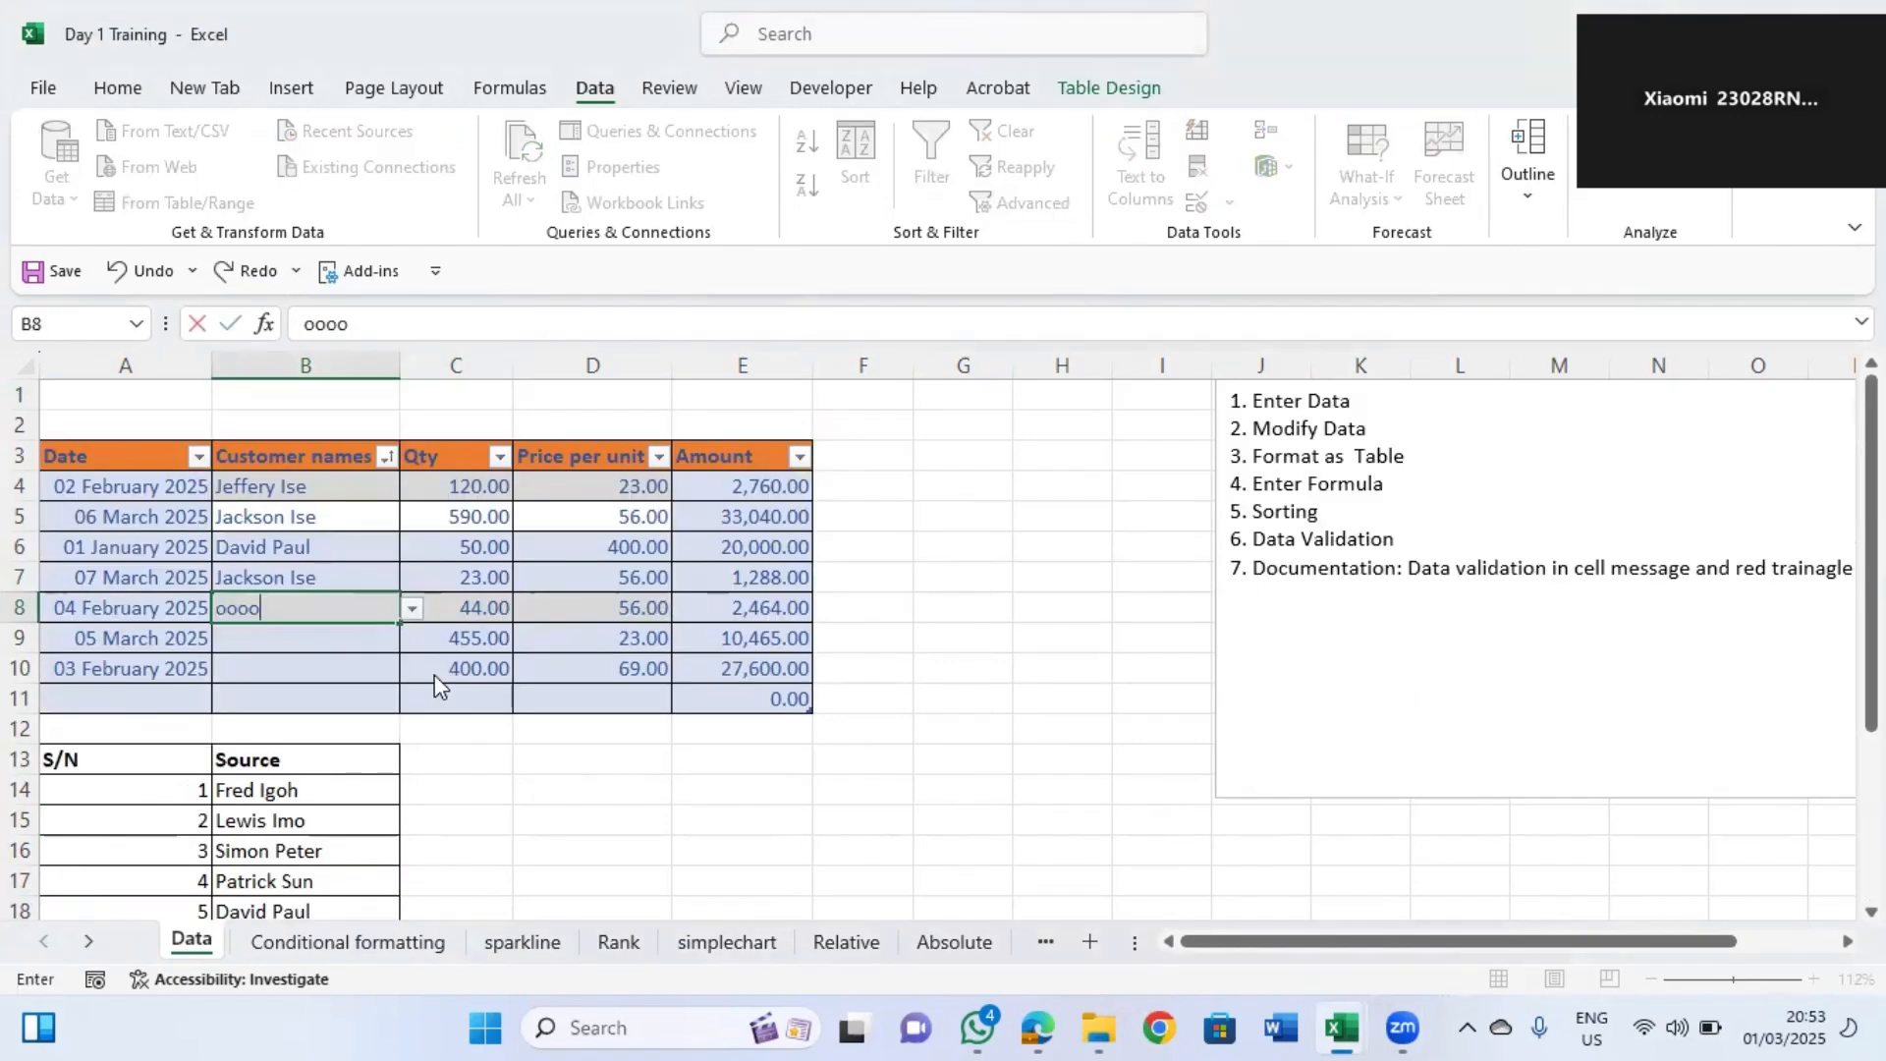
{"action": "key", "text": "Return"}
{"action": "left_click", "coordinate": [1257, 474]}
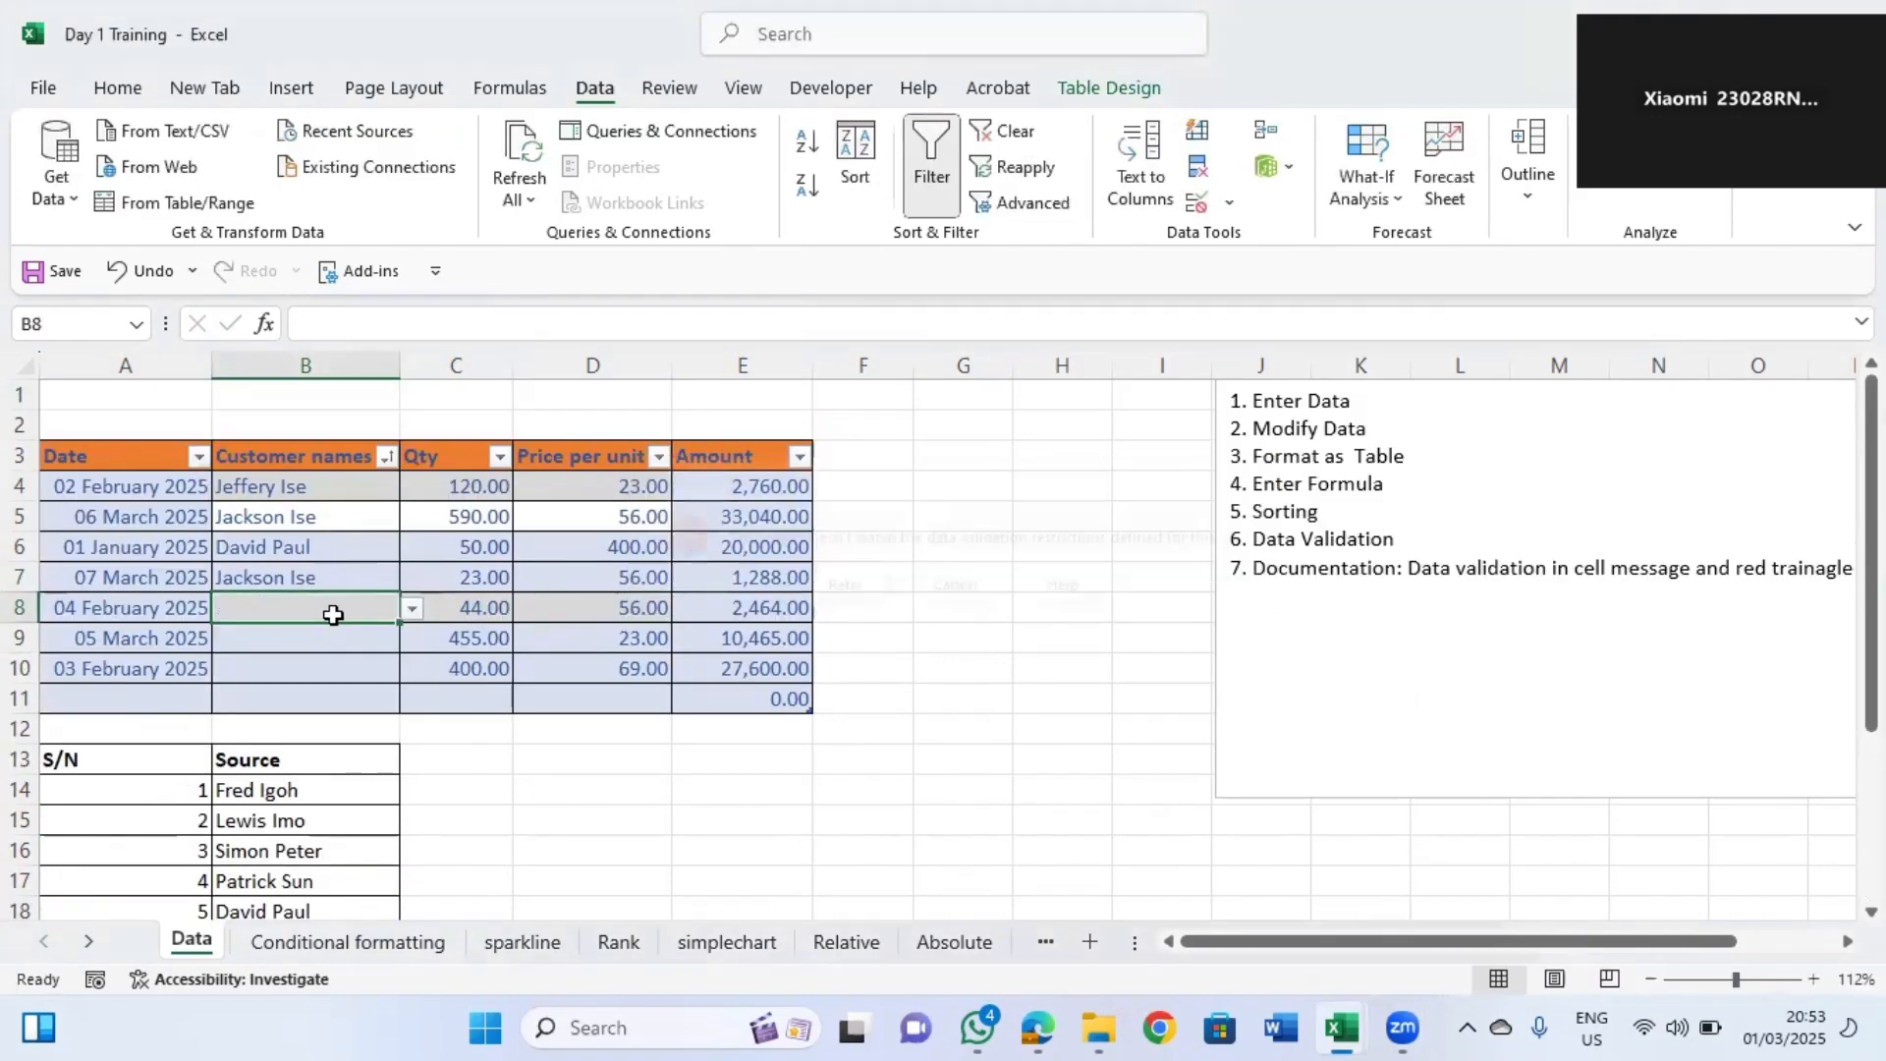
{"action": "key", "text": "alt+Down"}
{"action": "left_click", "coordinate": [317, 640]}
{"action": "left_click", "coordinate": [397, 634]}
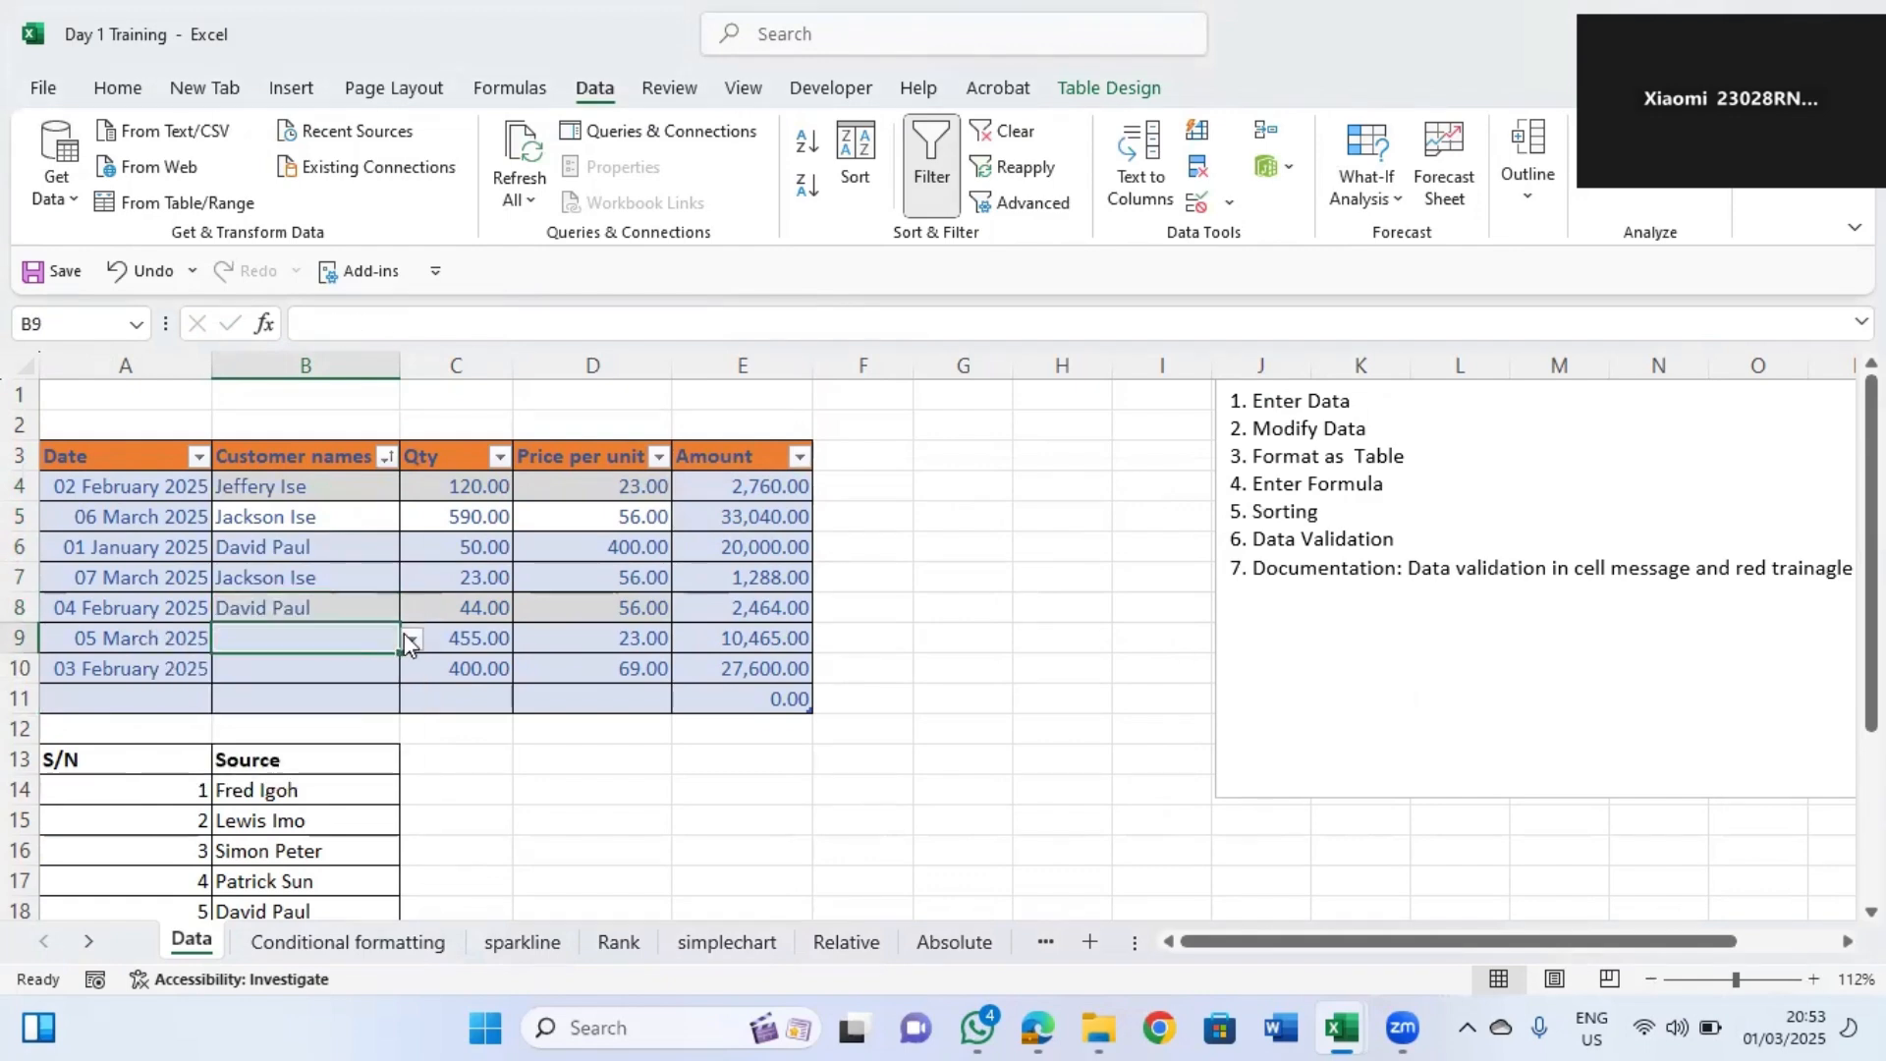
{"action": "left_click", "coordinate": [412, 639]}
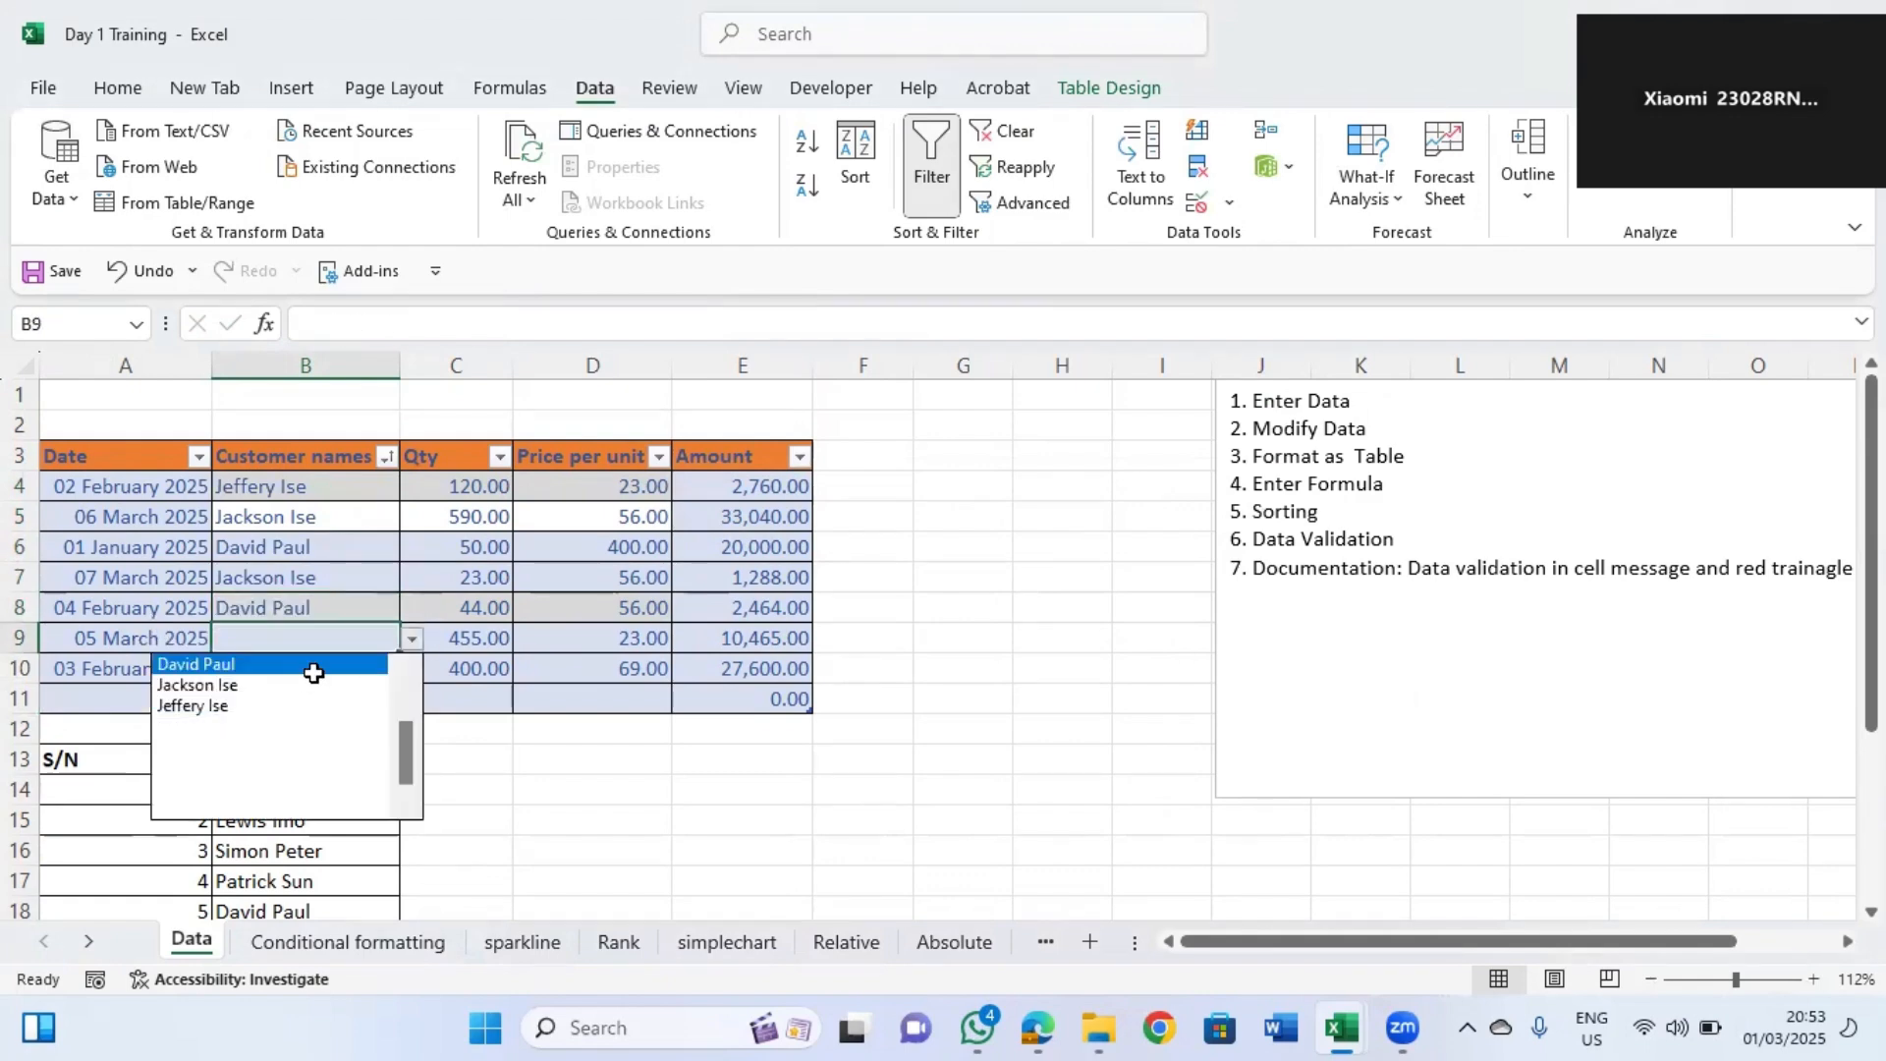
{"action": "left_click", "coordinate": [329, 685]}
{"action": "left_click", "coordinate": [319, 677]}
{"action": "key", "text": "alt+Down"}
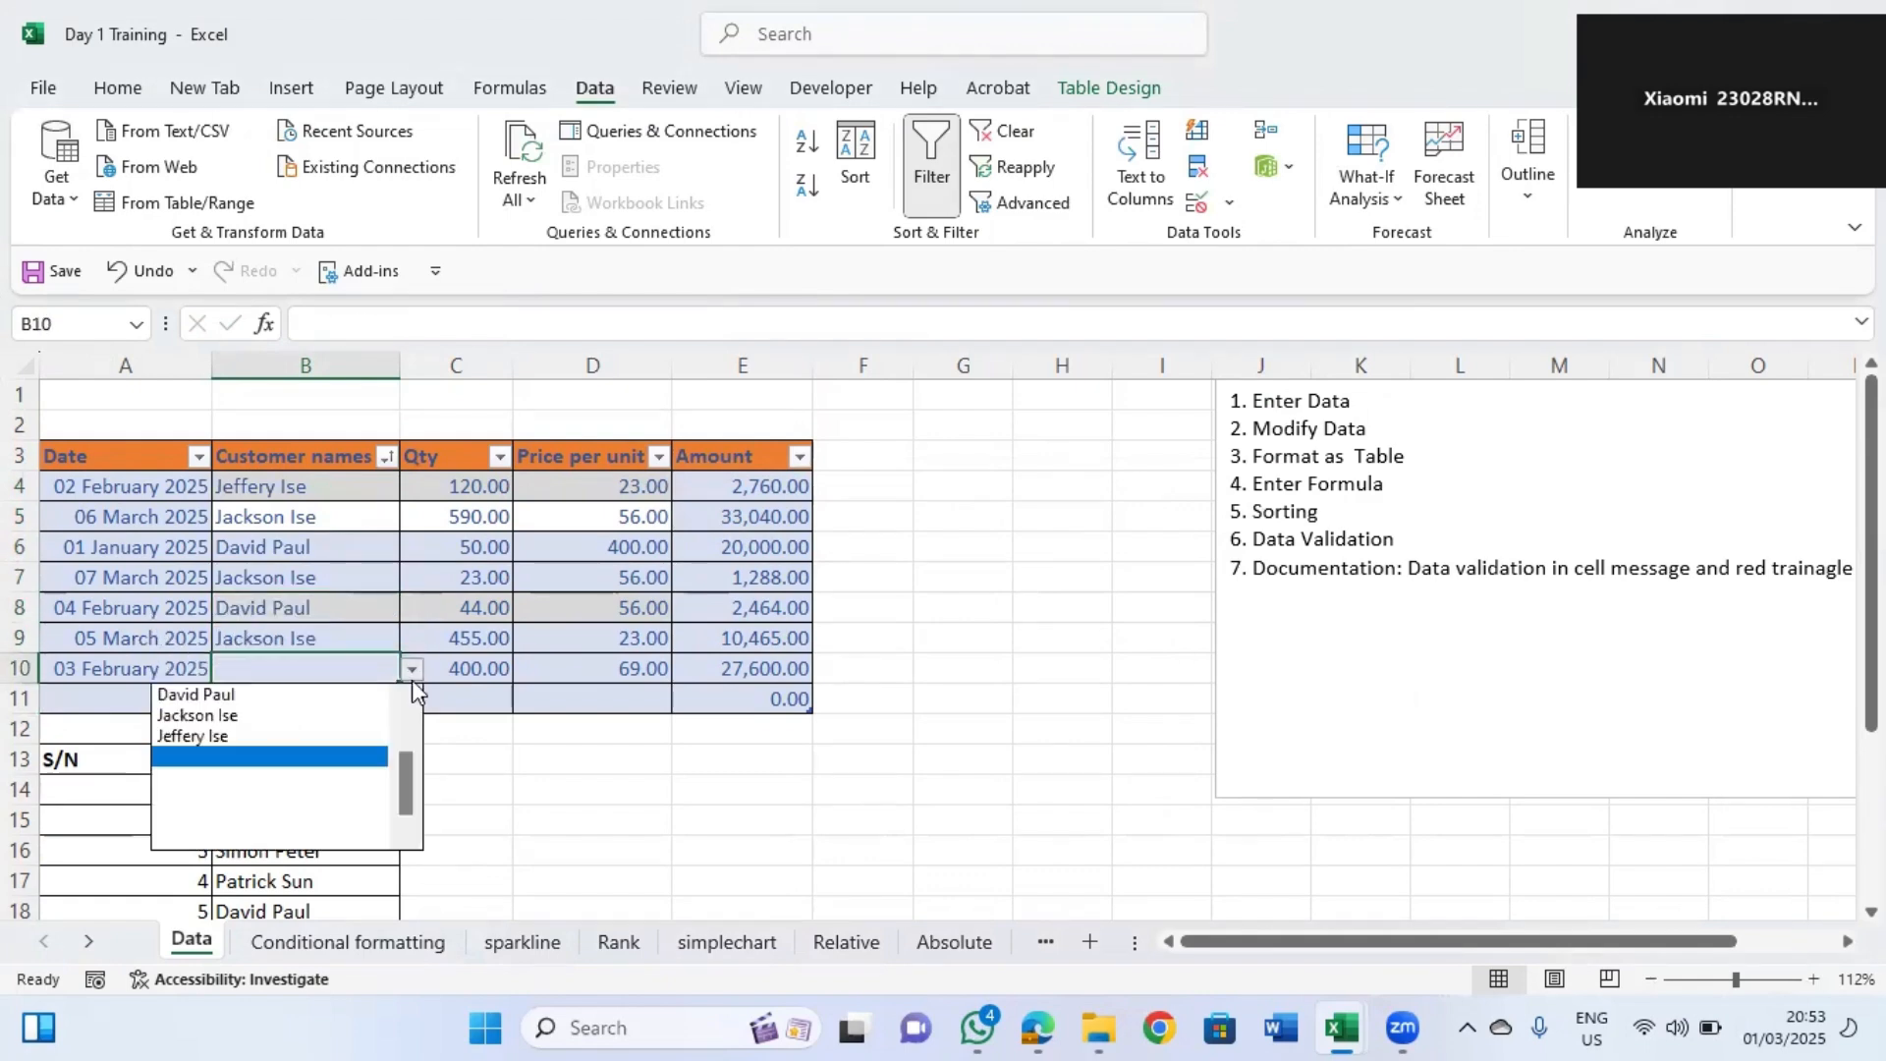
{"action": "left_click", "coordinate": [277, 688]}
{"action": "left_click", "coordinate": [612, 690]}
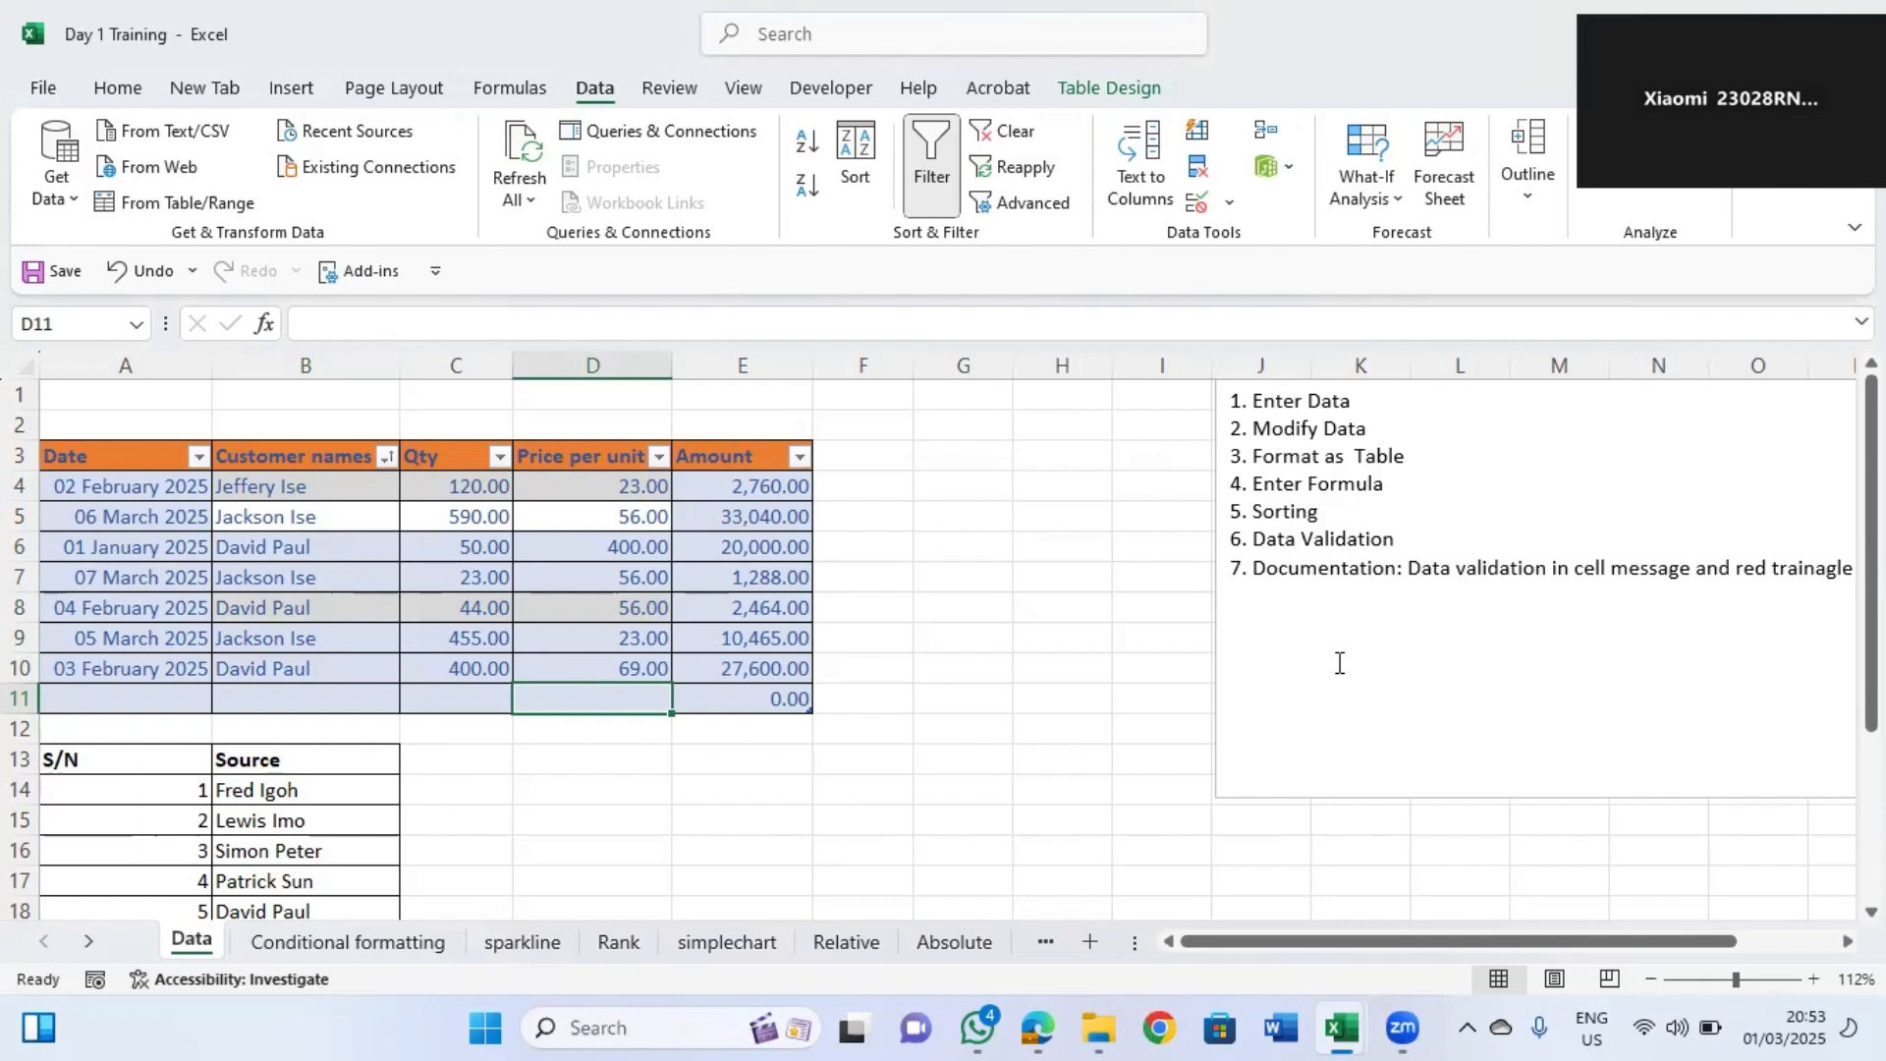
Insert a comment on the Qty cell C4 reading "customer from lagos".
{"action": "left_click_drag", "start_coordinate": [1375, 941], "coordinate": [1422, 945]}
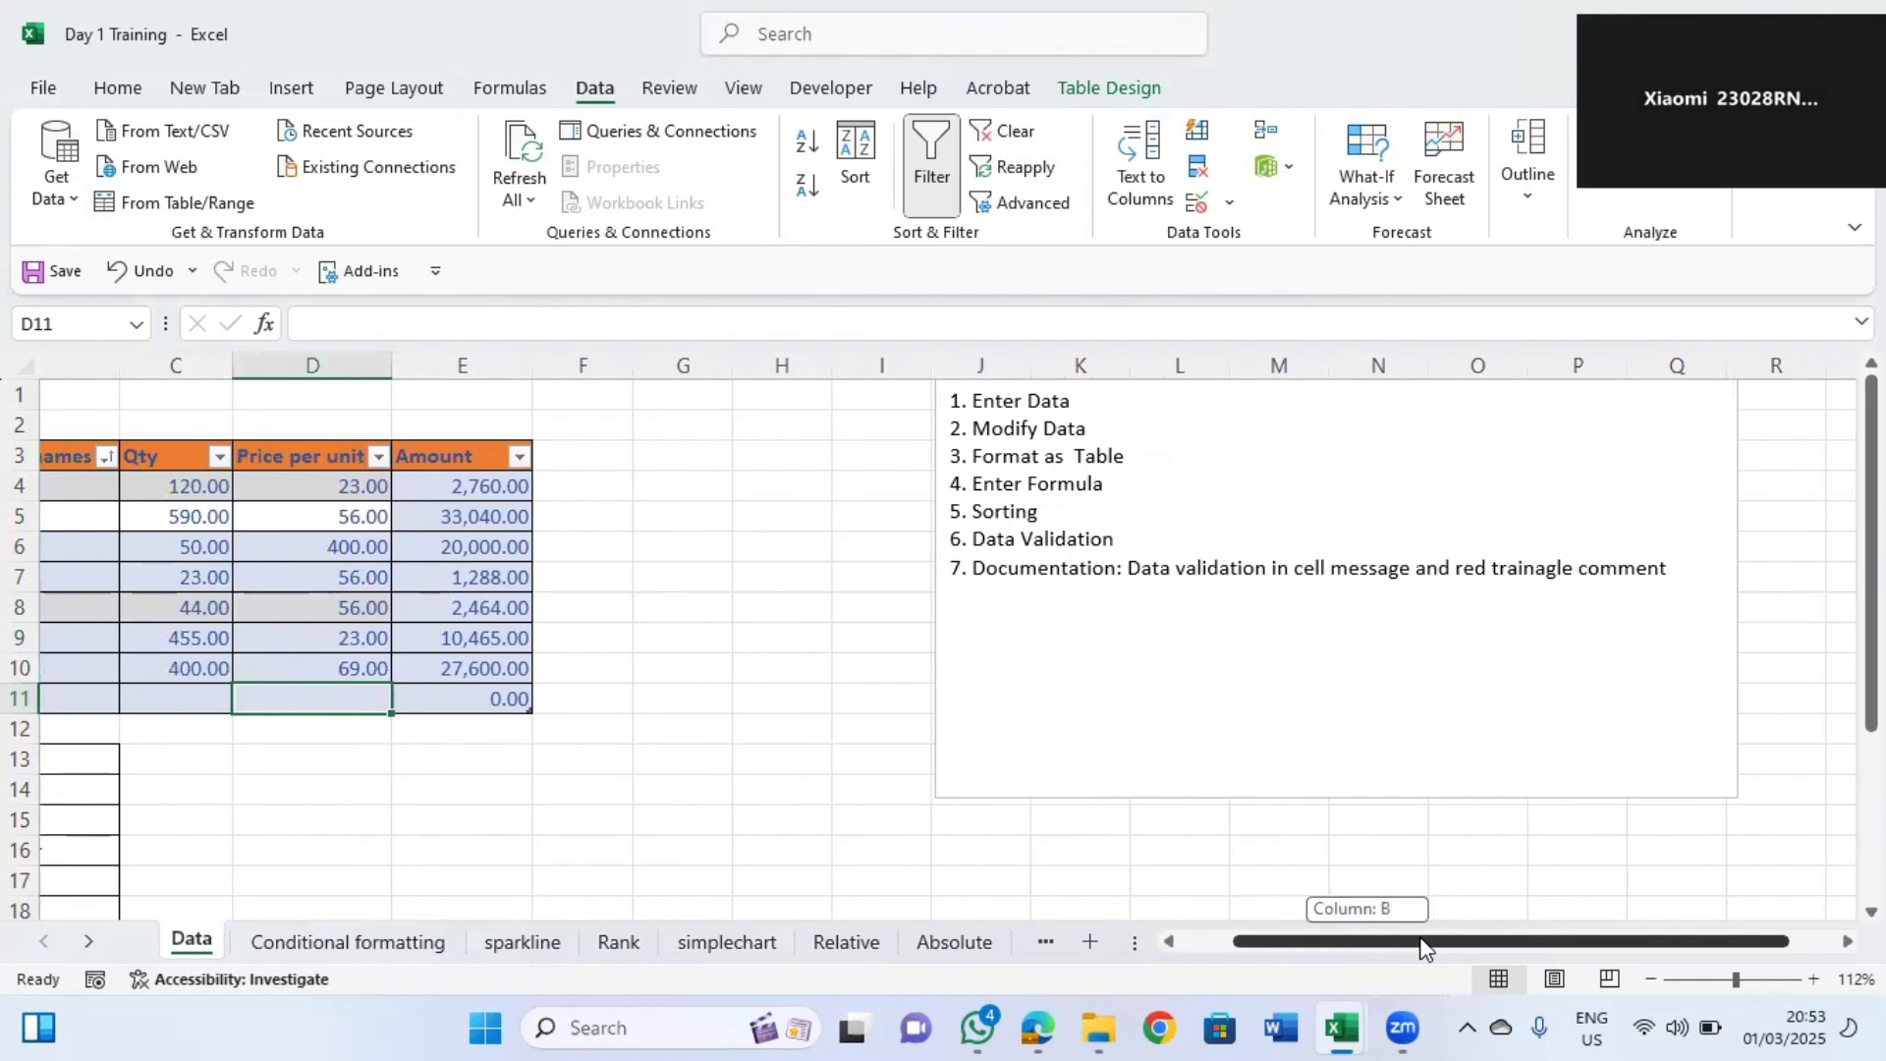
{"action": "left_click_drag", "start_coordinate": [1422, 945], "coordinate": [1192, 897]}
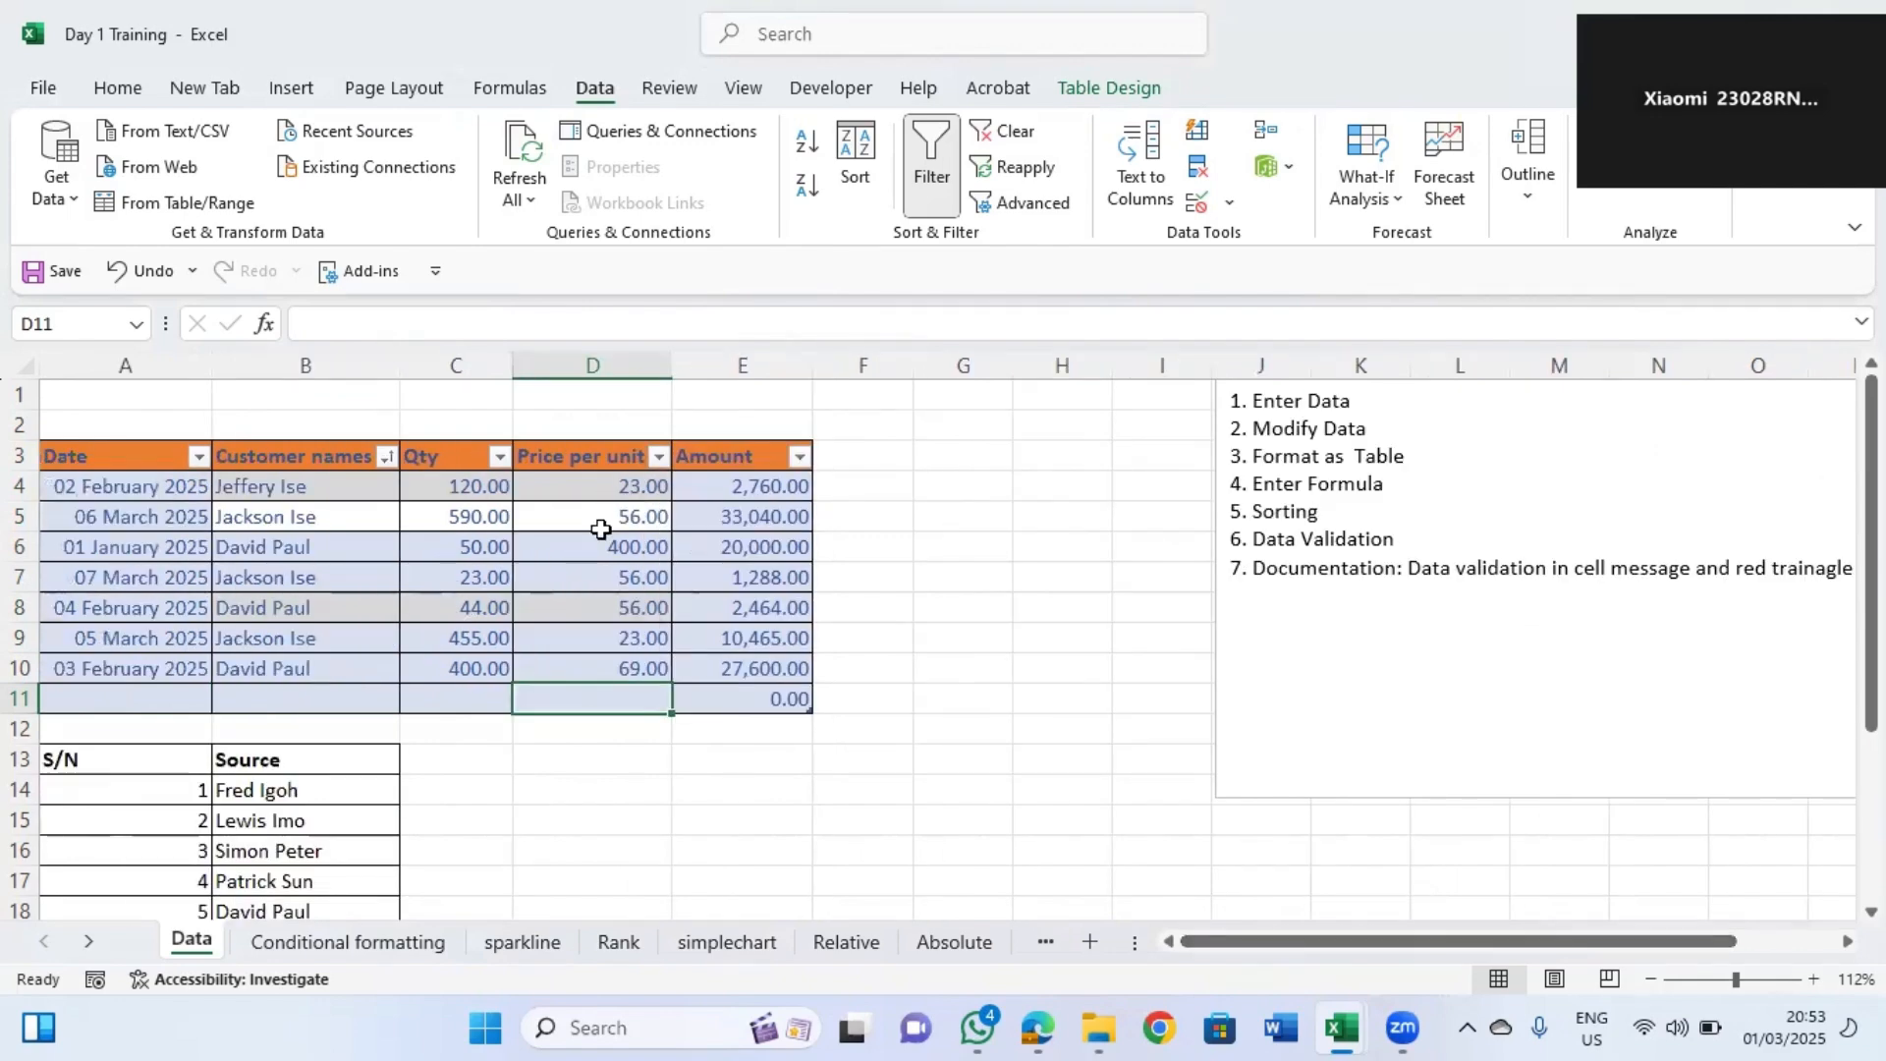
{"action": "left_click", "coordinate": [467, 483]}
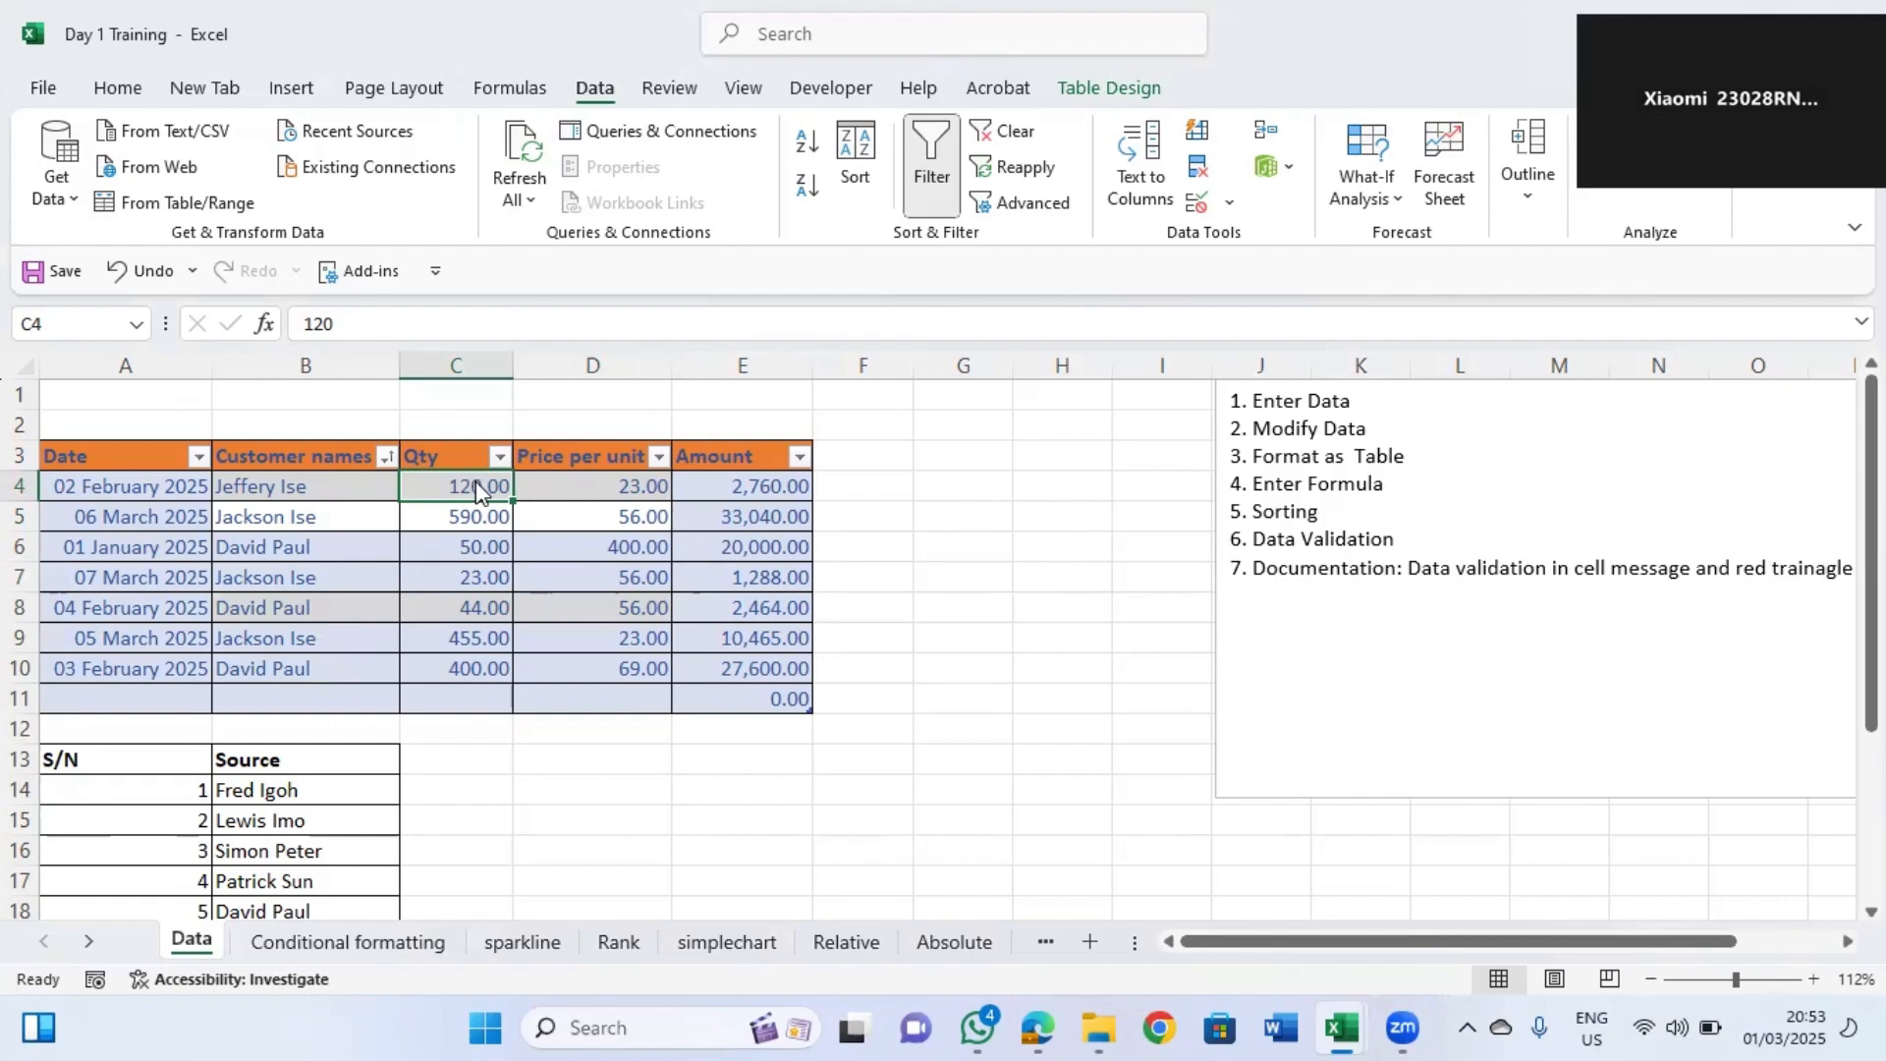
{"action": "right_click", "coordinate": [475, 485]}
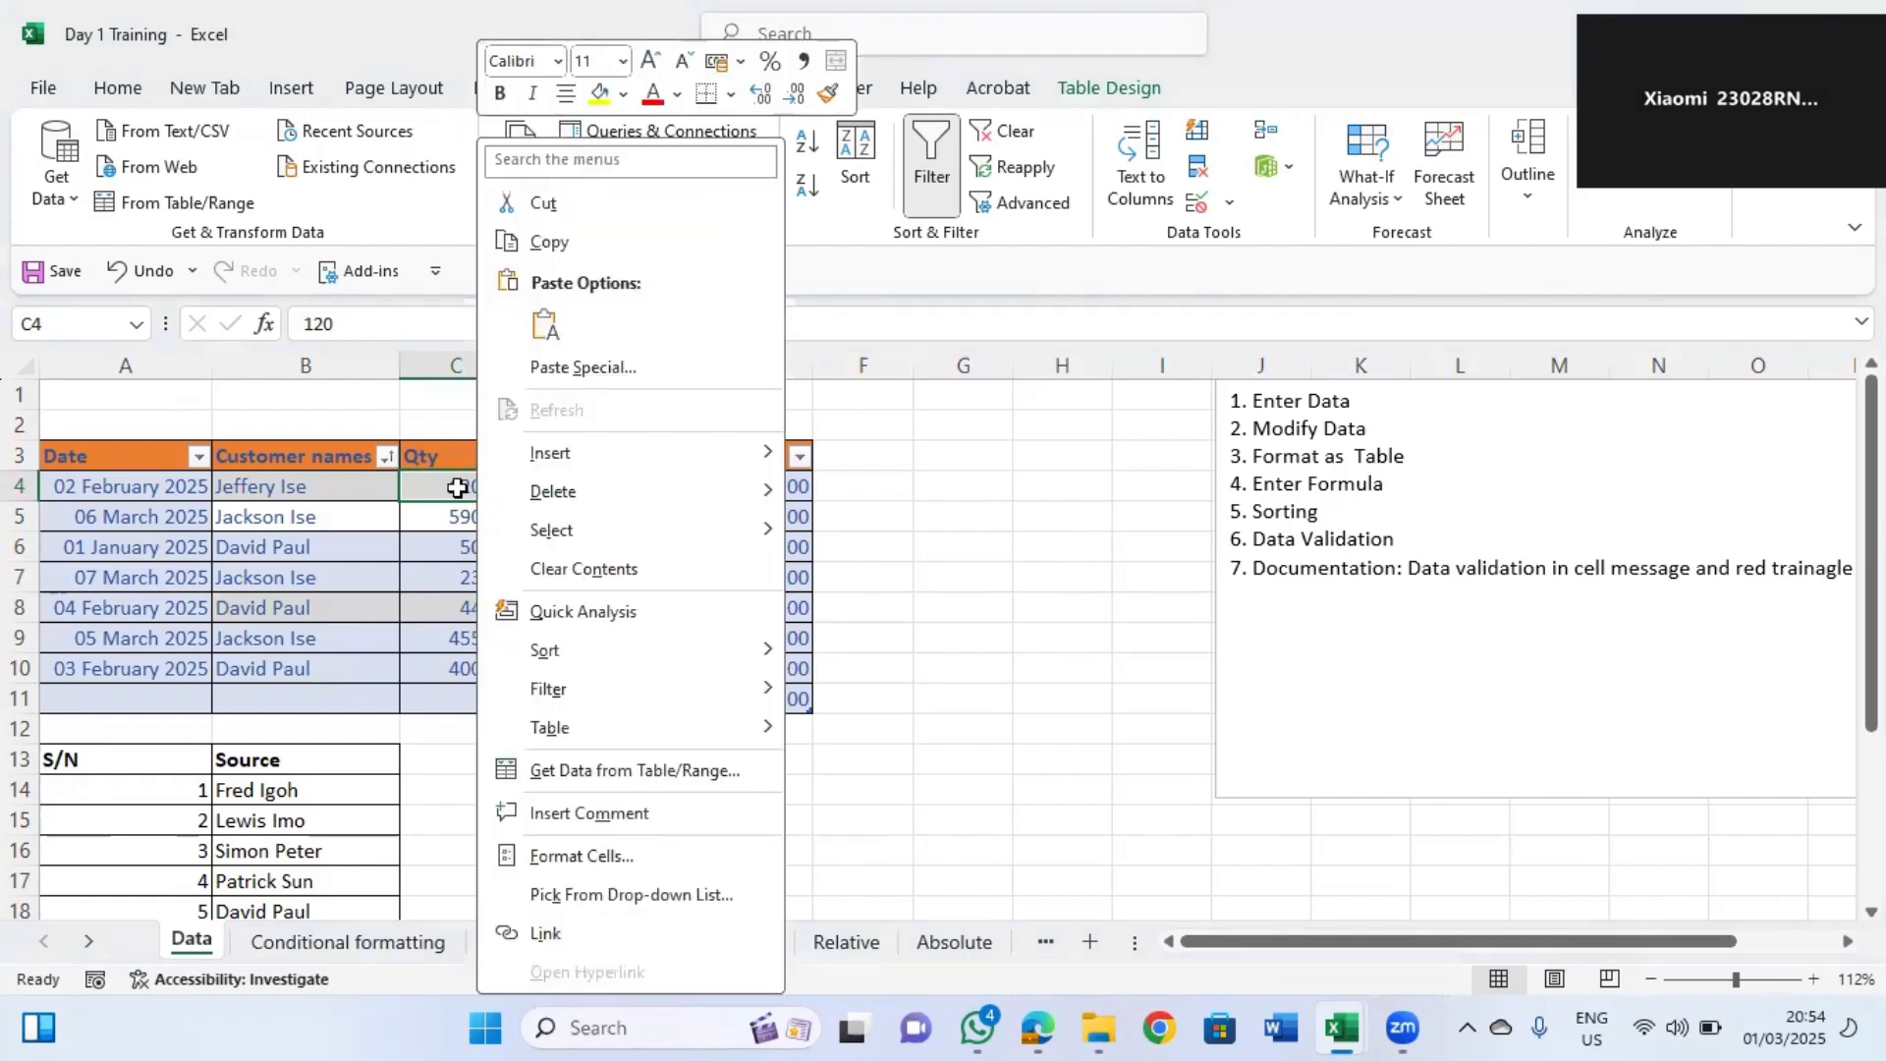
{"action": "left_click", "coordinate": [457, 488]}
{"action": "right_click", "coordinate": [459, 489]}
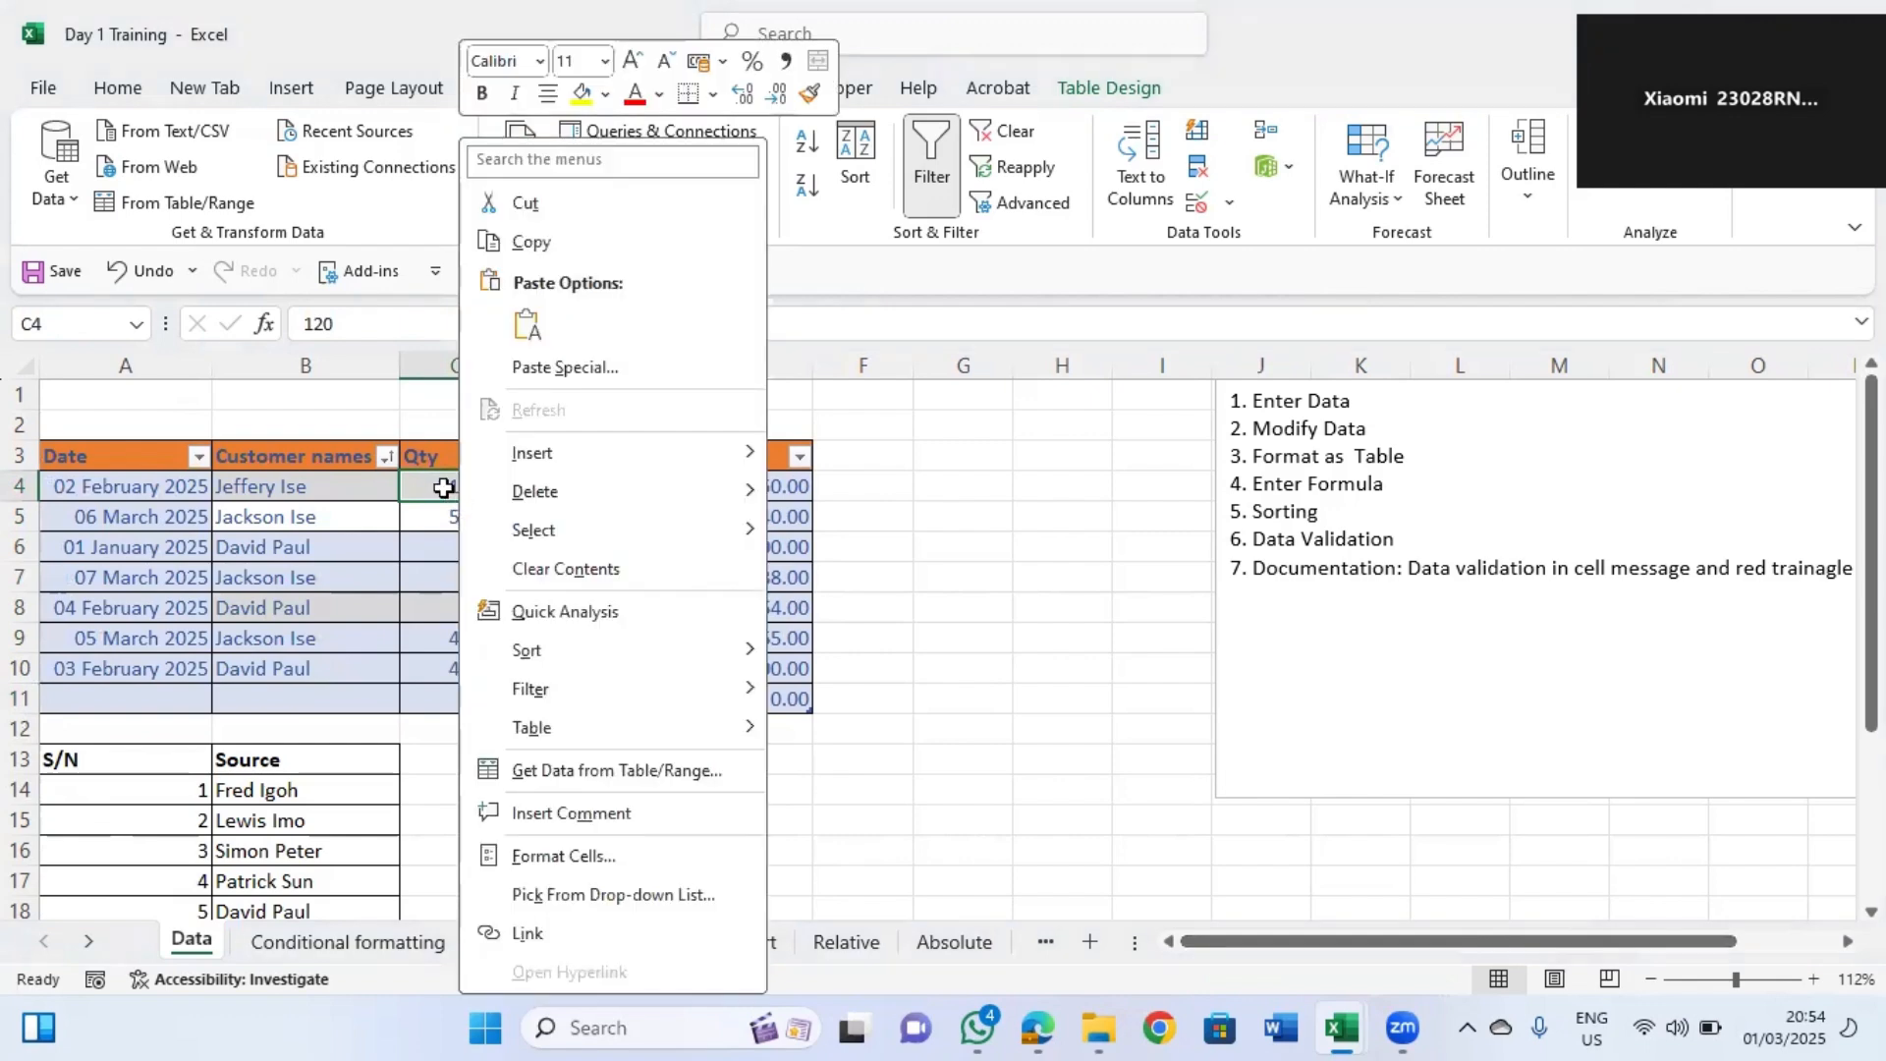
{"action": "left_click", "coordinate": [444, 488]}
{"action": "right_click", "coordinate": [445, 489]}
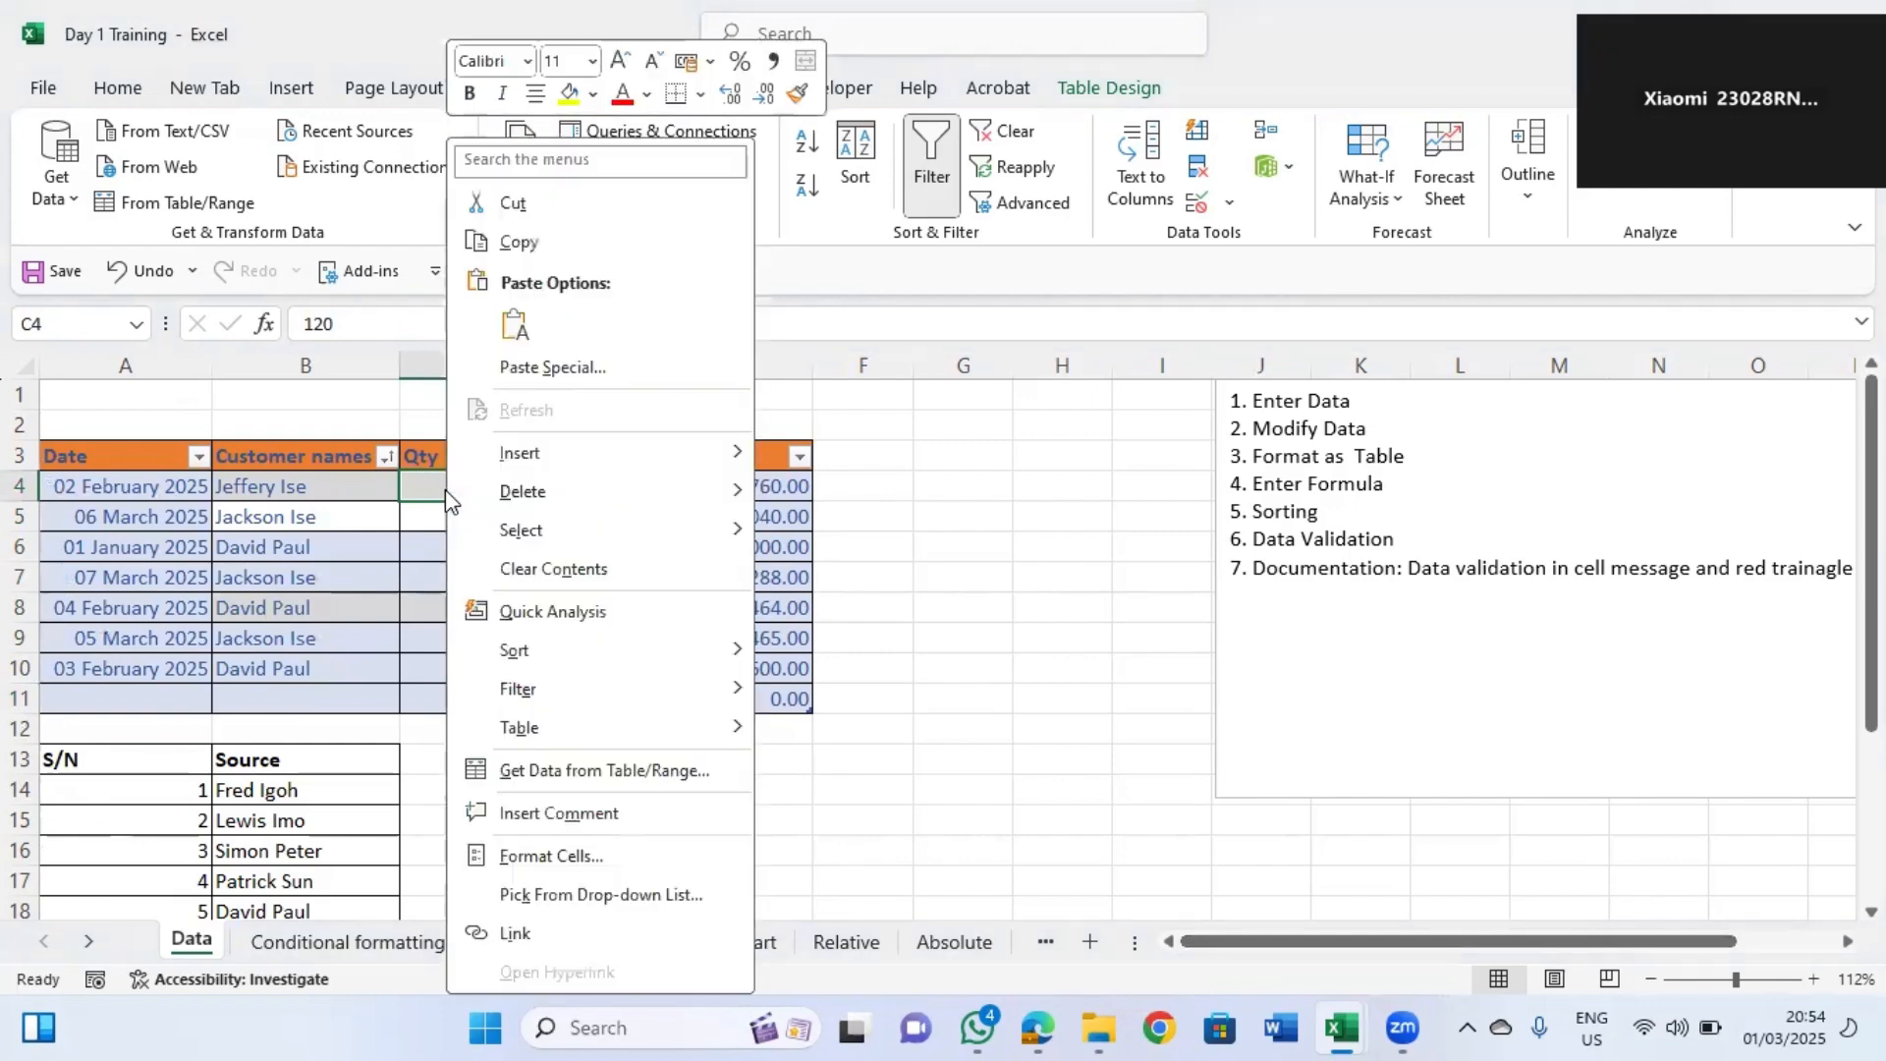
{"action": "left_click", "coordinate": [578, 815]}
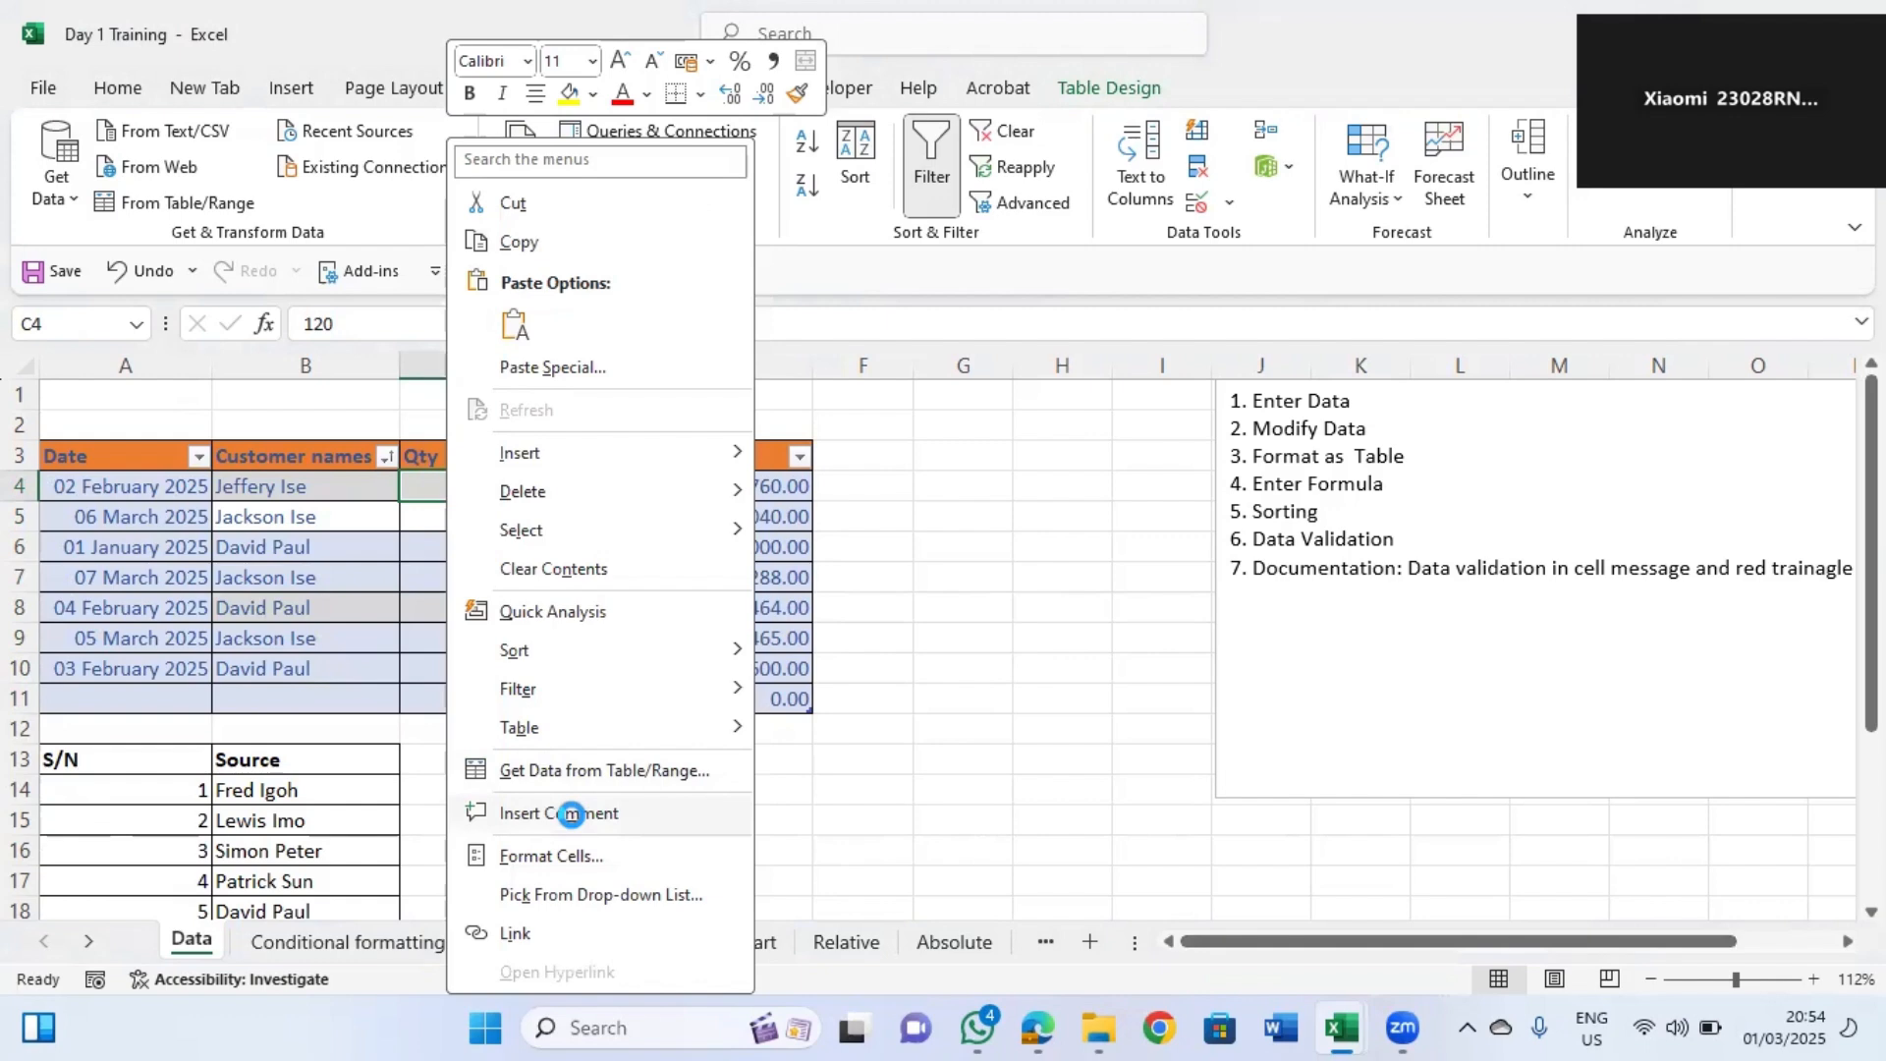
{"action": "double_click", "coordinate": [541, 470]}
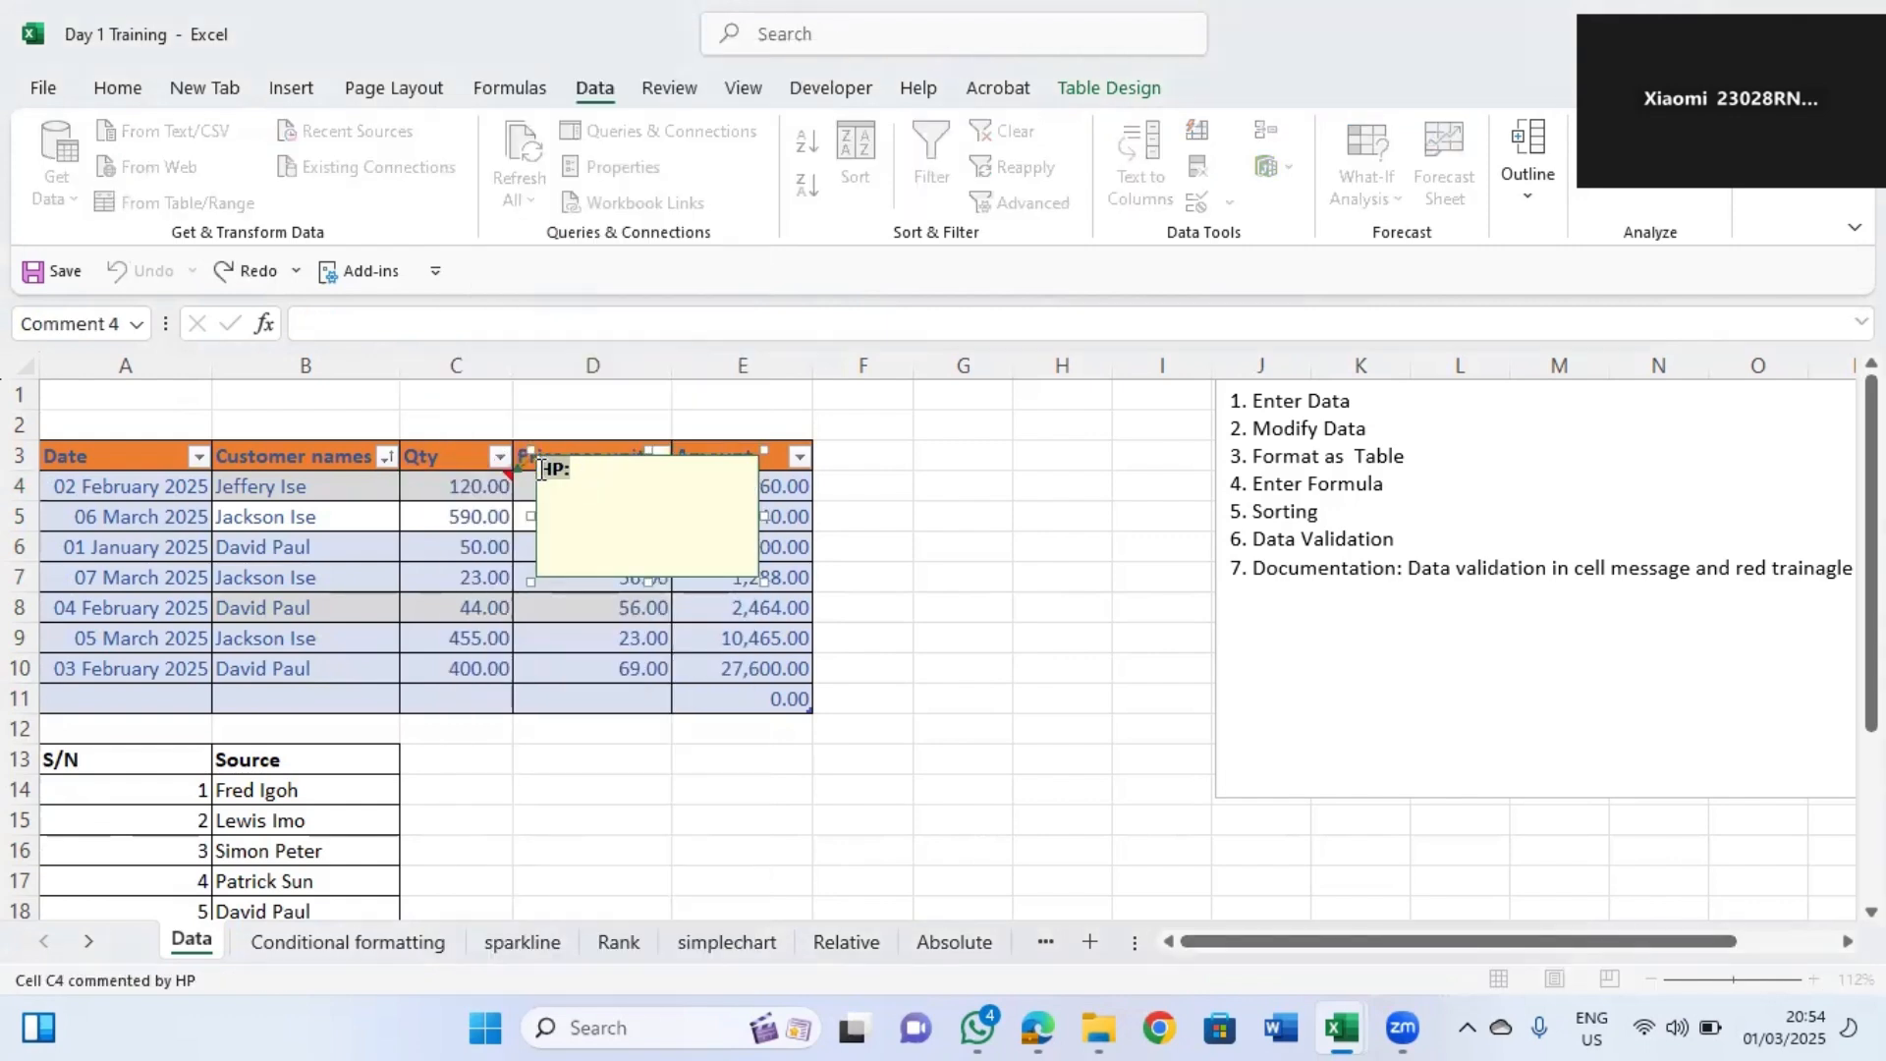
{"action": "key", "text": "BackSpace"}
{"action": "type", "text": "Customer from lago"}
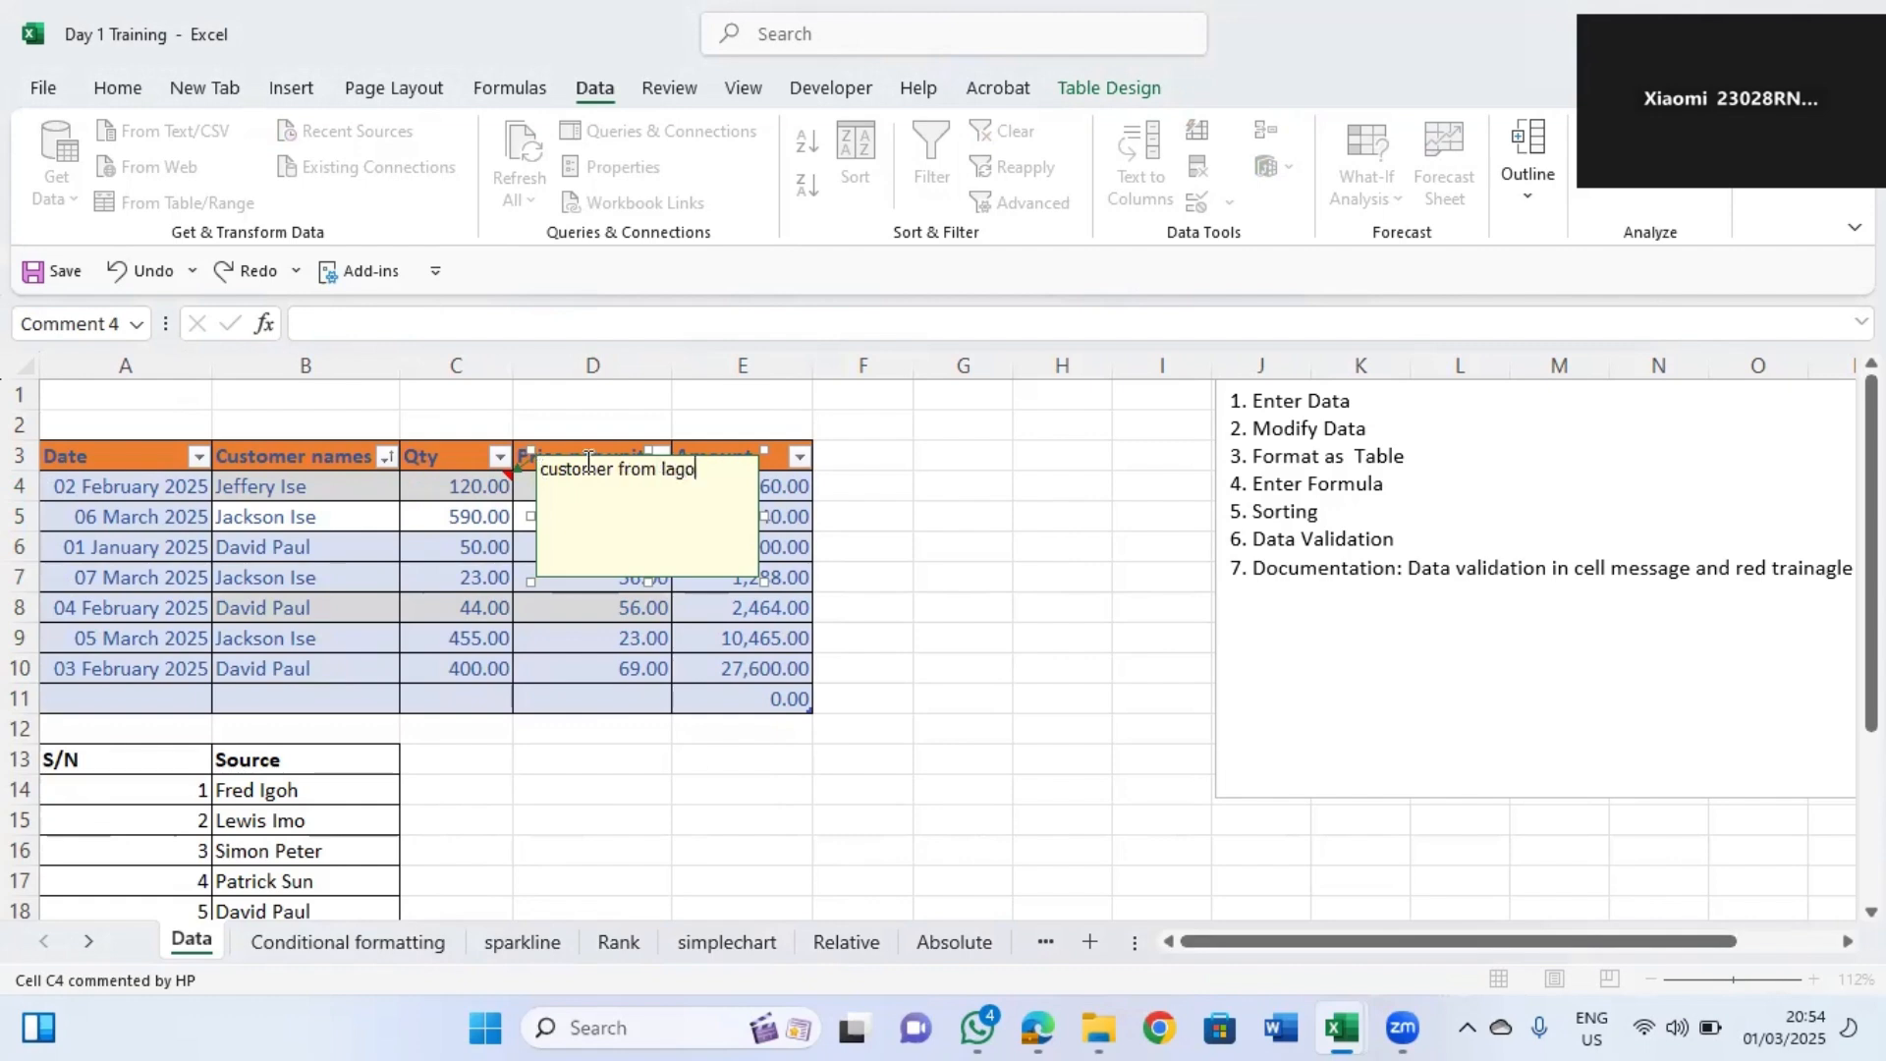
{"action": "type", "text": "s"}
{"action": "left_click", "coordinate": [507, 488]}
{"action": "mouse_move", "coordinate": [487, 489]}
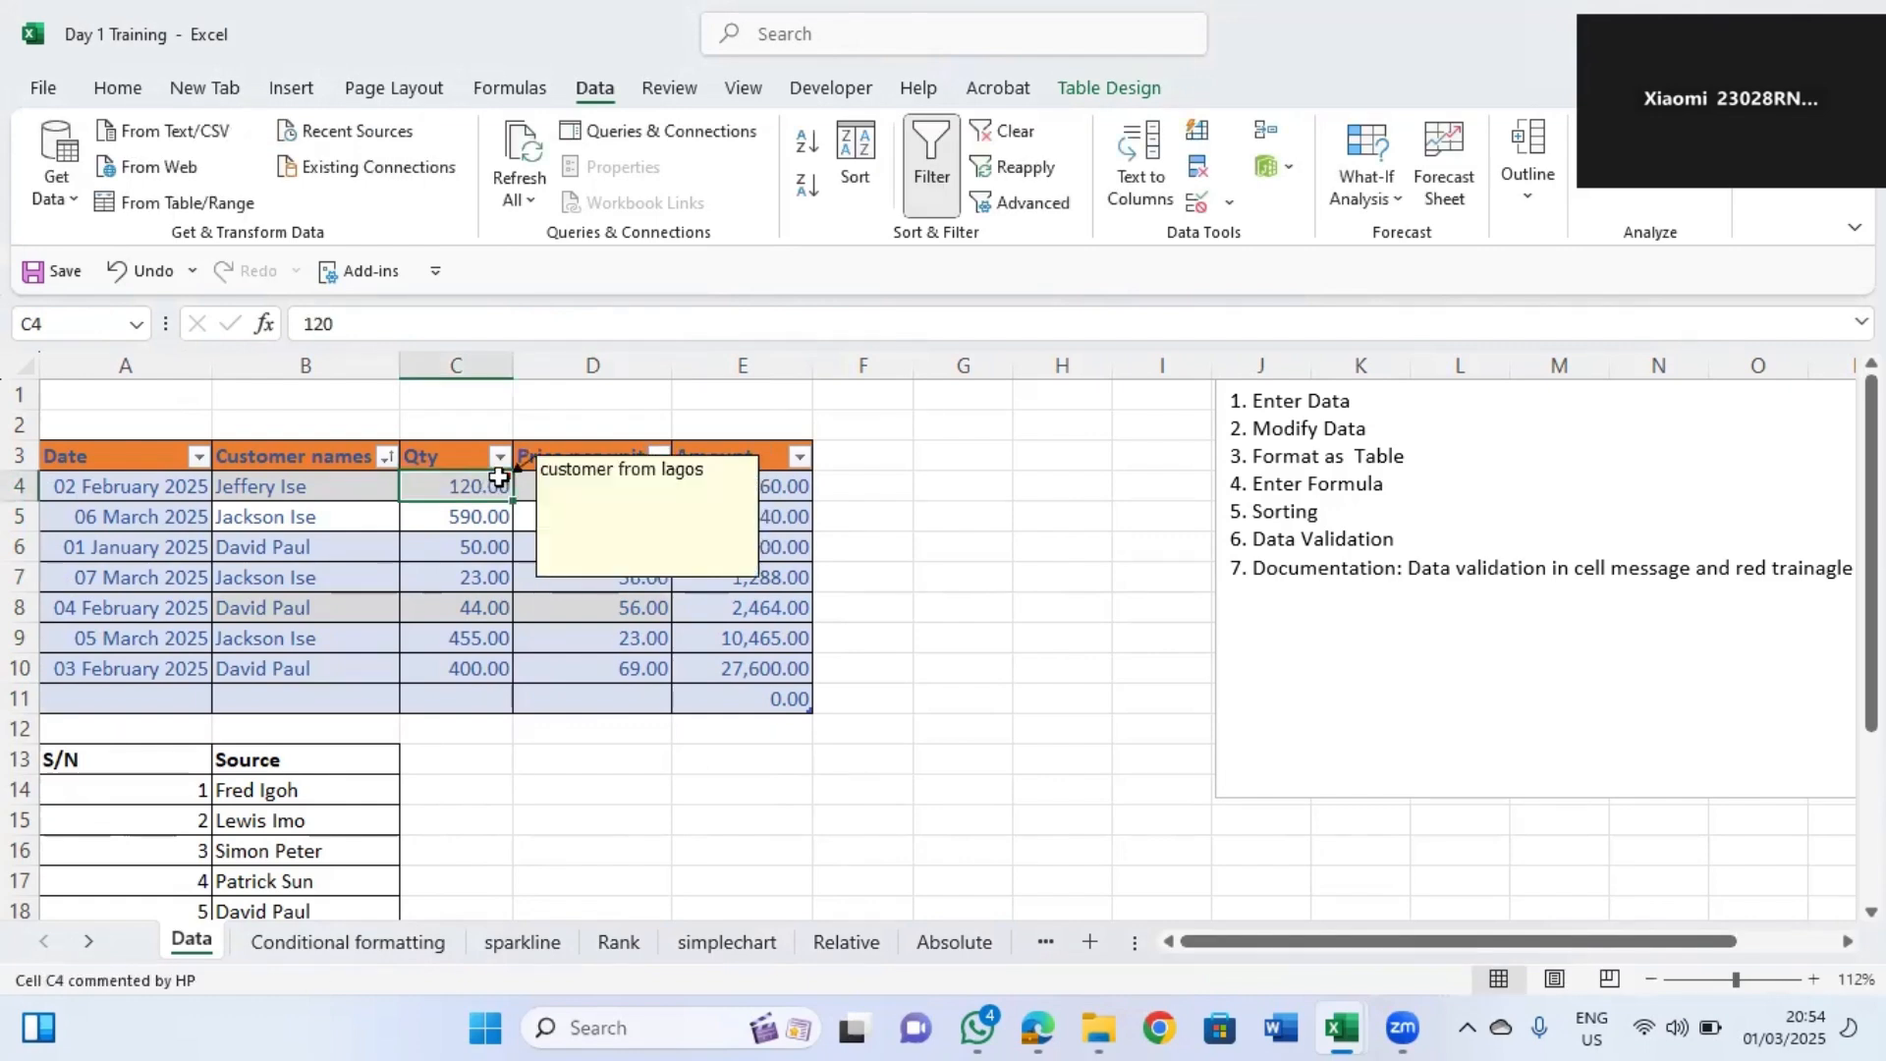
Insert a comment on the Qty cell C10 reading "customer from benin".
{"action": "left_click", "coordinate": [486, 671]}
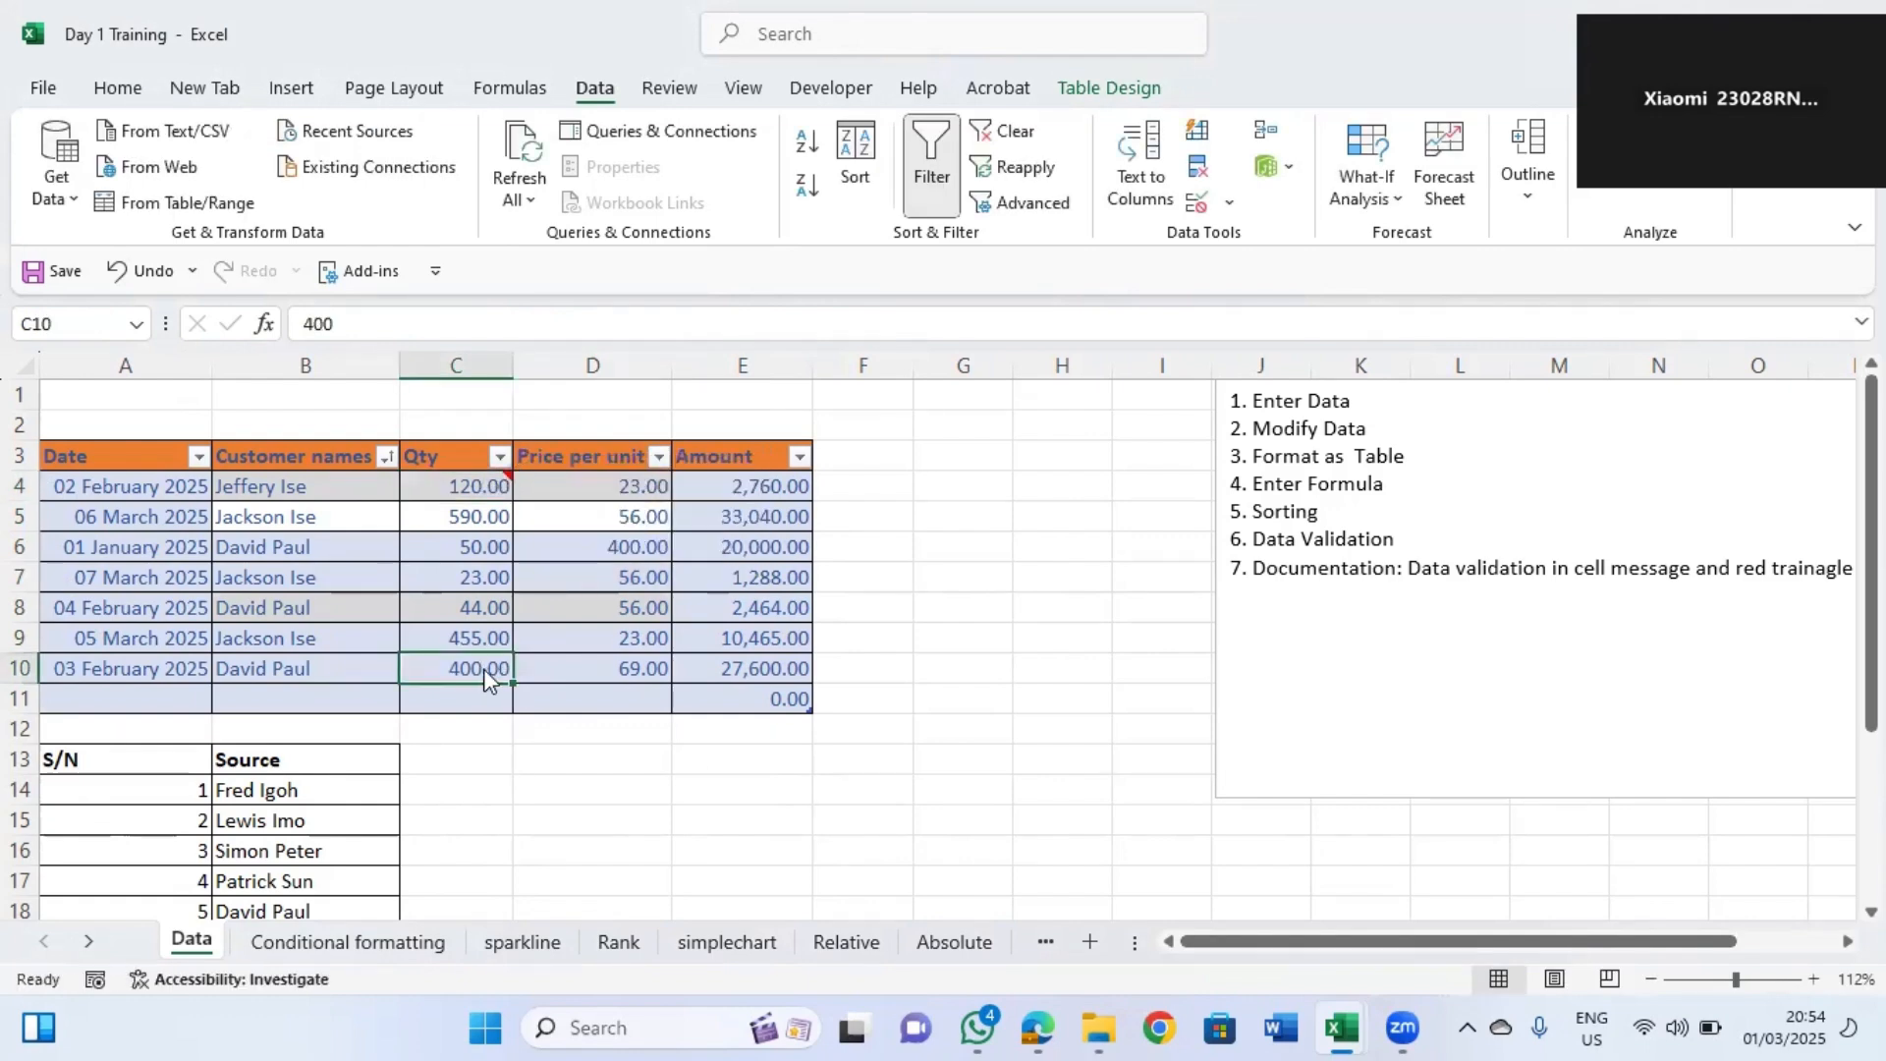
{"action": "right_click", "coordinate": [486, 676]}
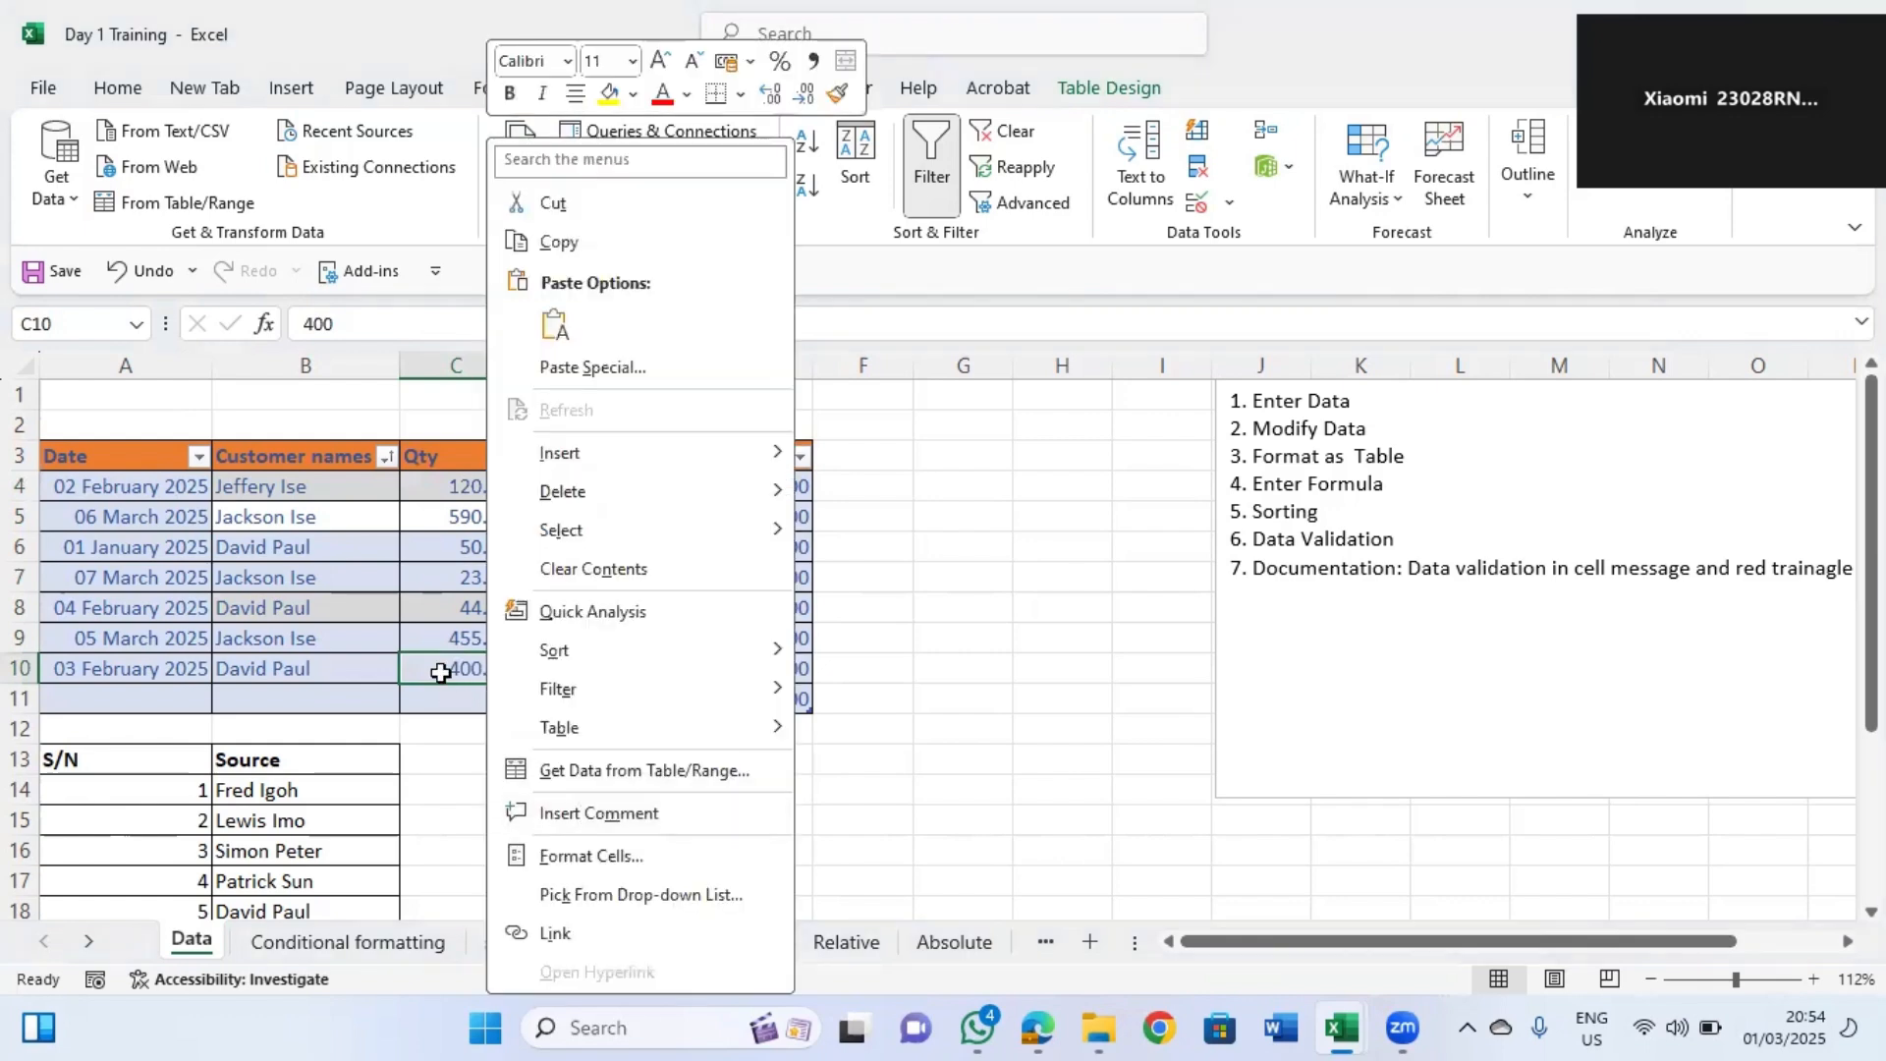
{"action": "left_click", "coordinate": [478, 671]}
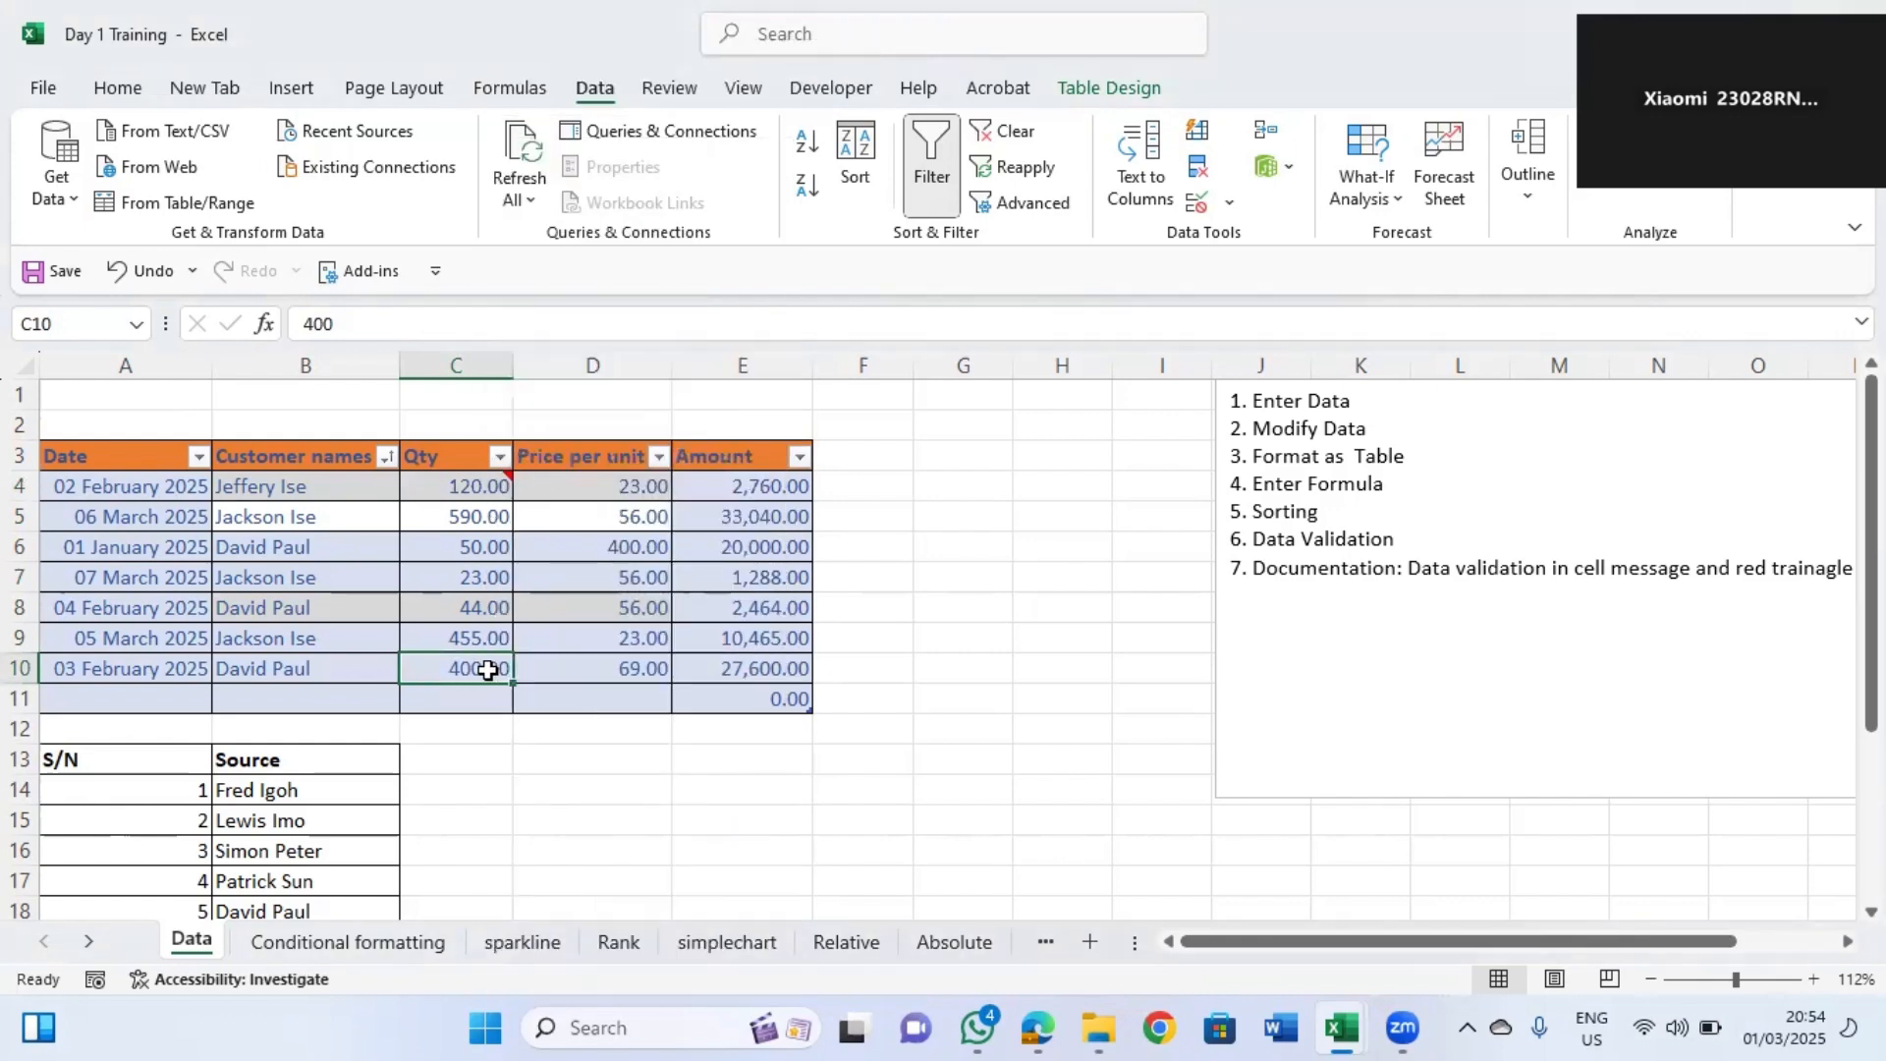
{"action": "right_click", "coordinate": [489, 670]}
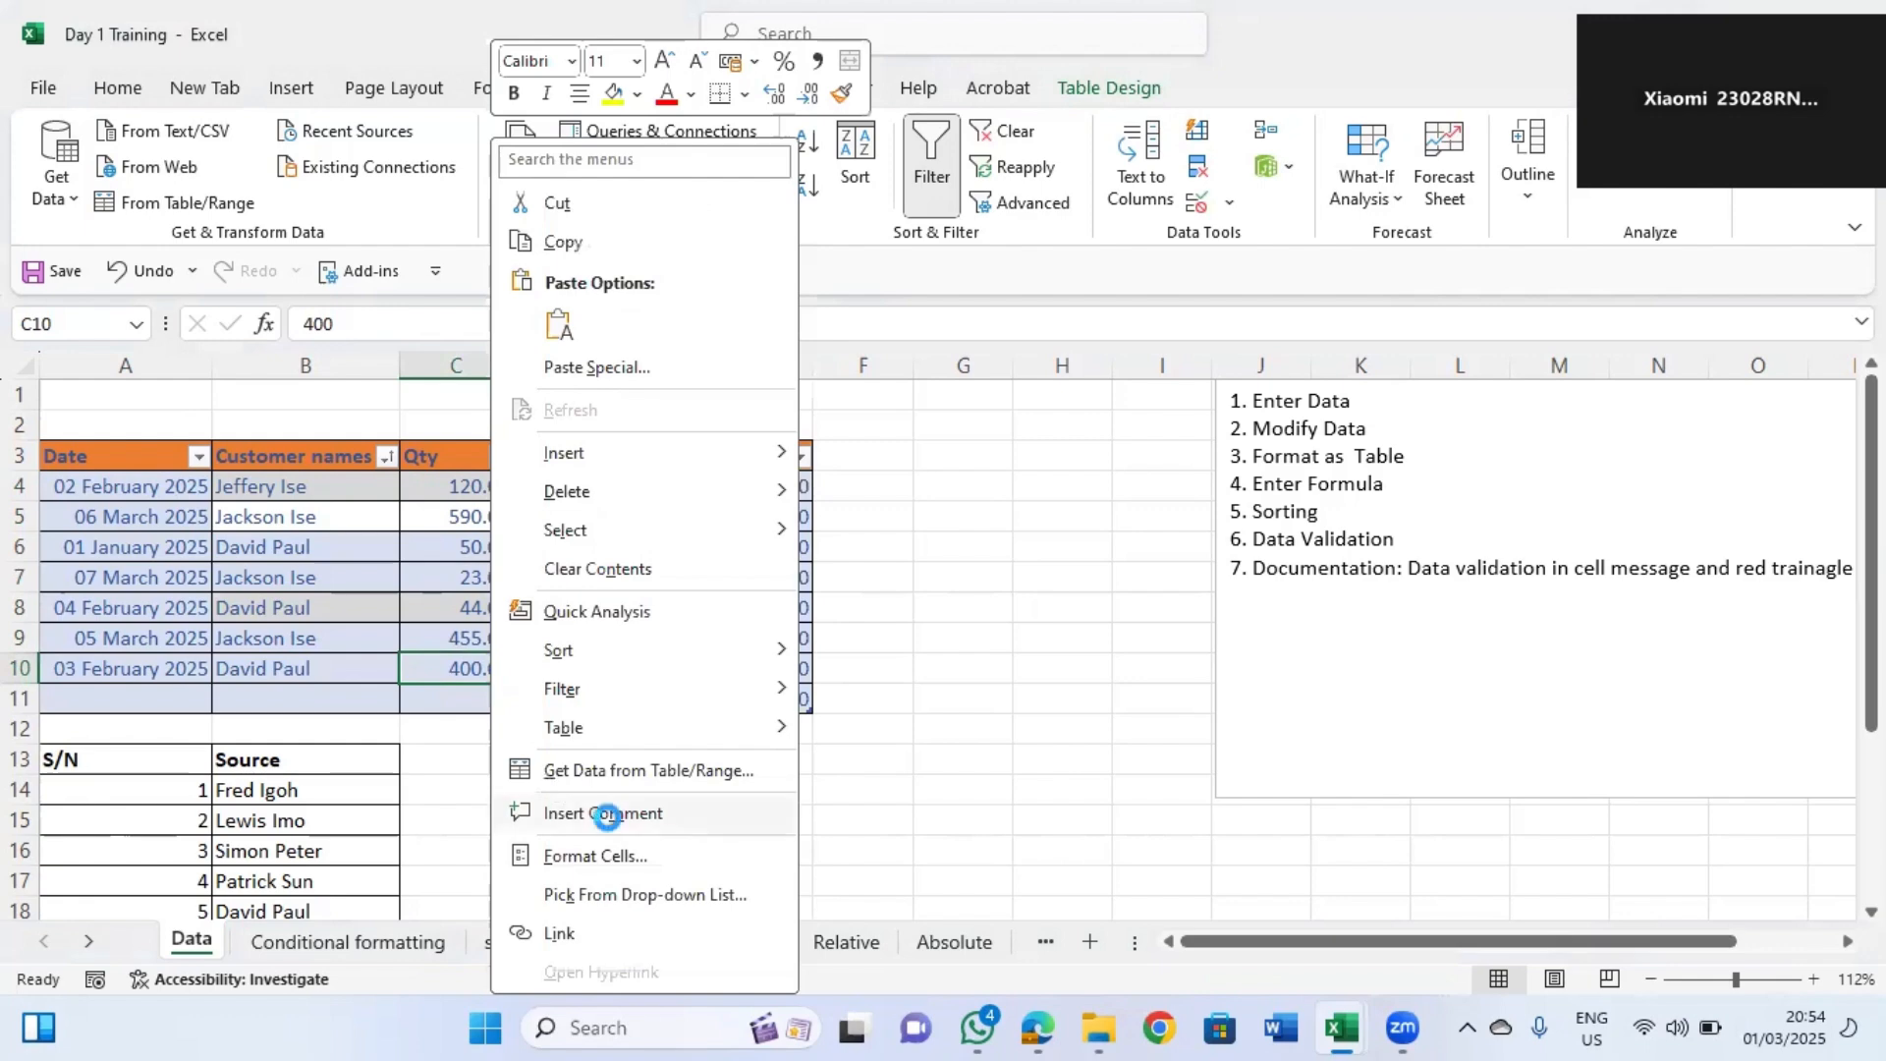
{"action": "left_click", "coordinate": [603, 813]}
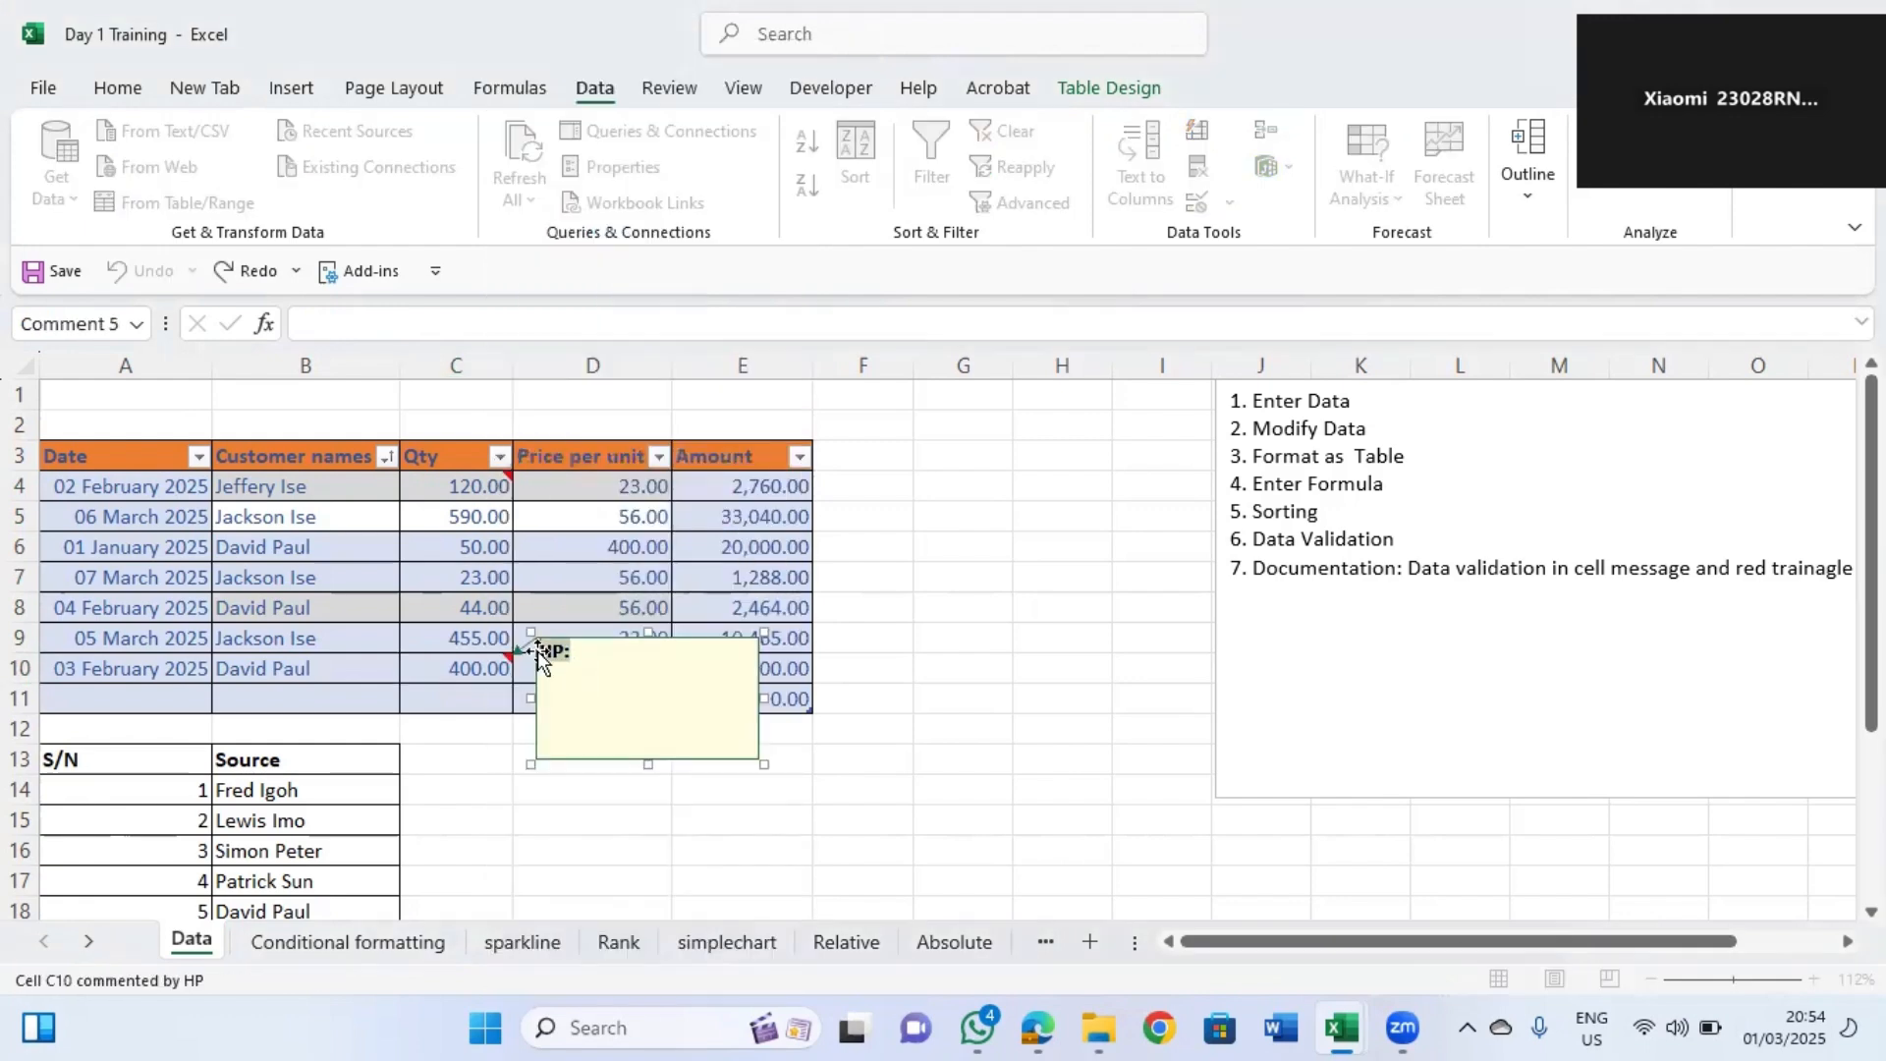
{"action": "type", "text": "Customer form"}
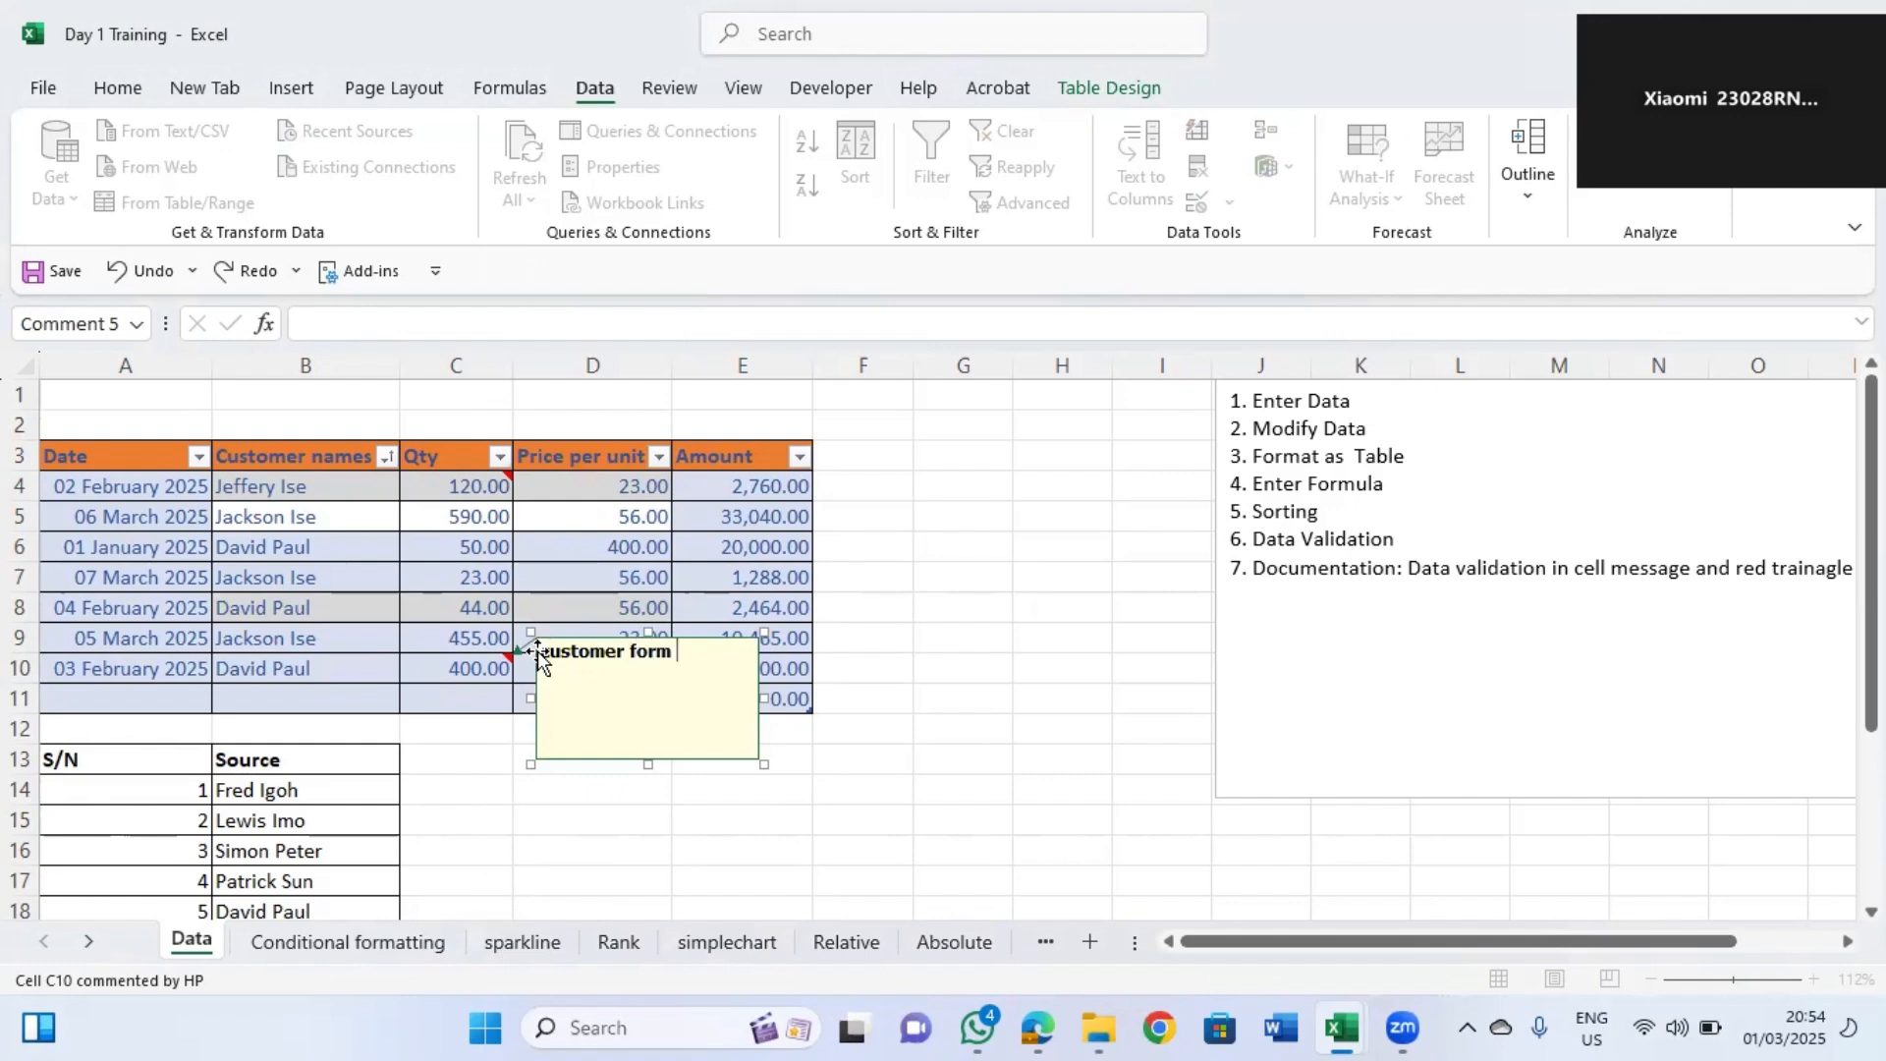
{"action": "key", "text": "BackSpace"}
{"action": "key", "text": "BackSpace"}
{"action": "key", "text": "BackSpace"}
{"action": "key", "text": "BackSpace"}
{"action": "key", "text": "BackSpace"}
{"action": "type", "text": "from benin"}
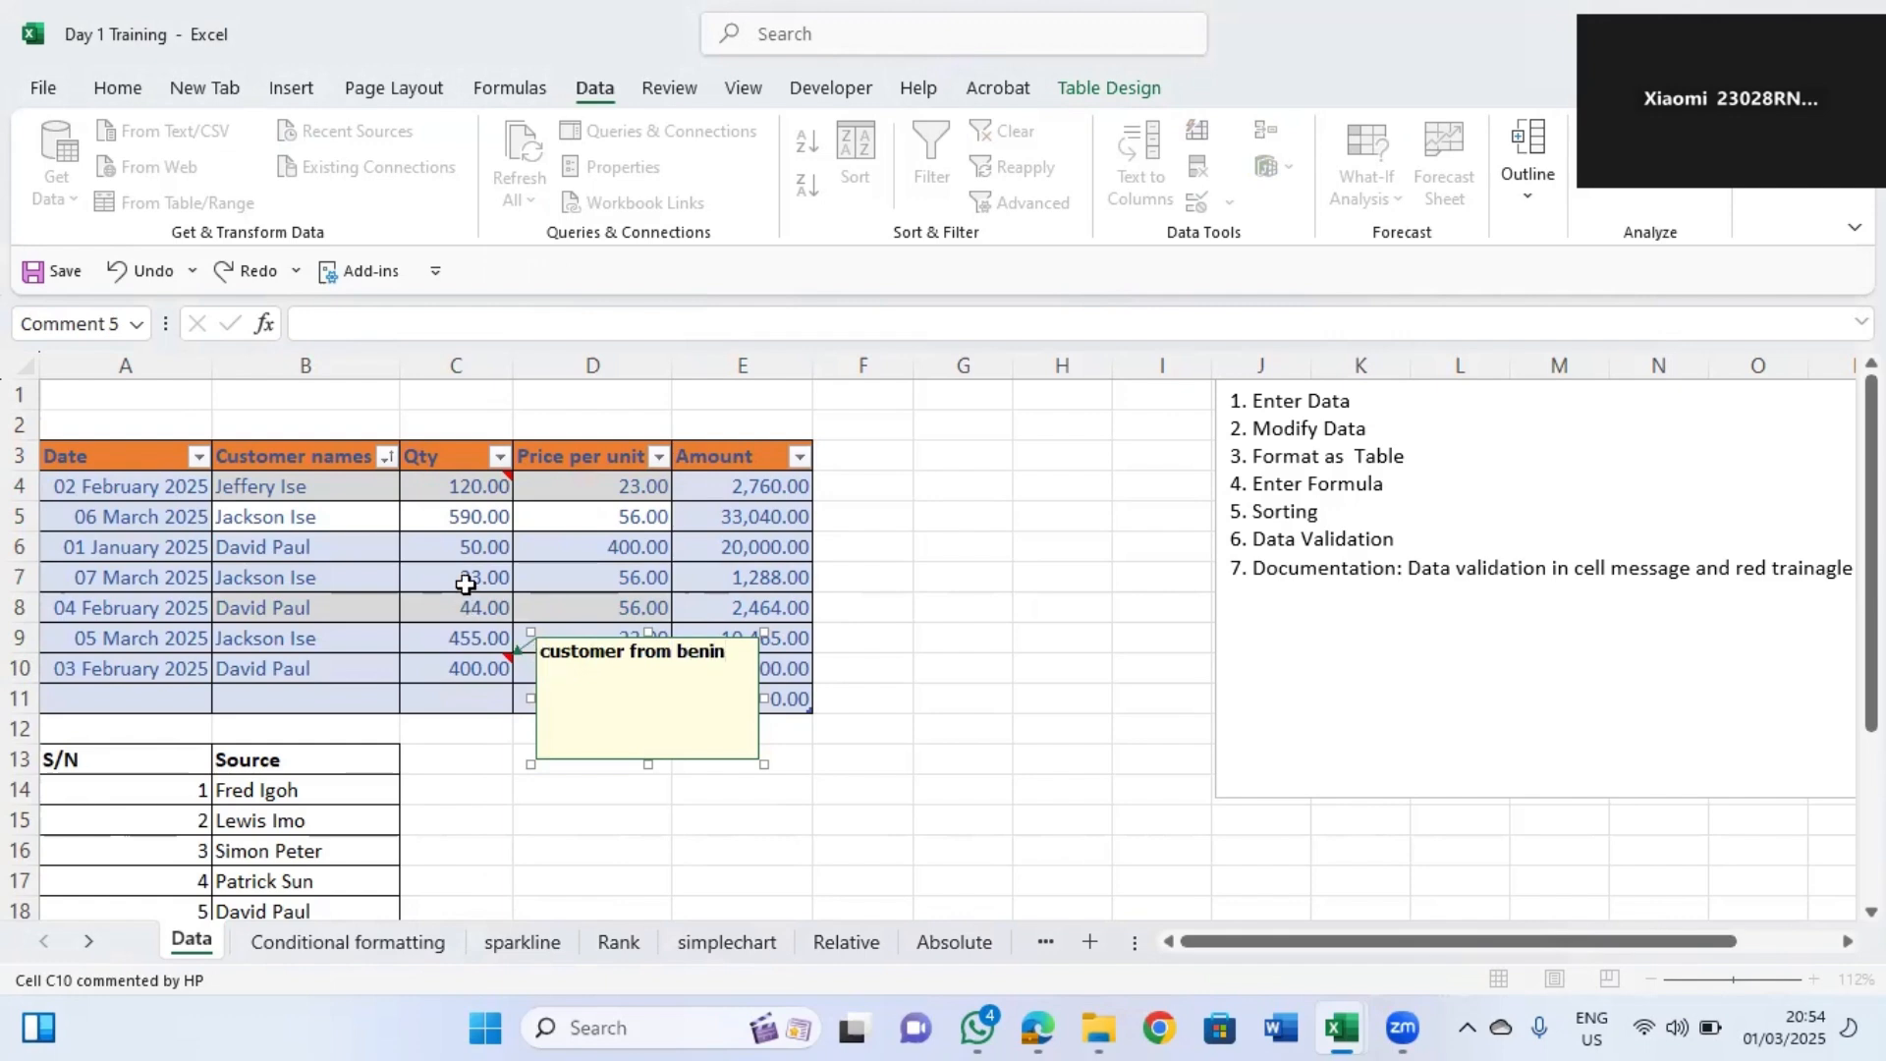
{"action": "left_click", "coordinate": [497, 577]}
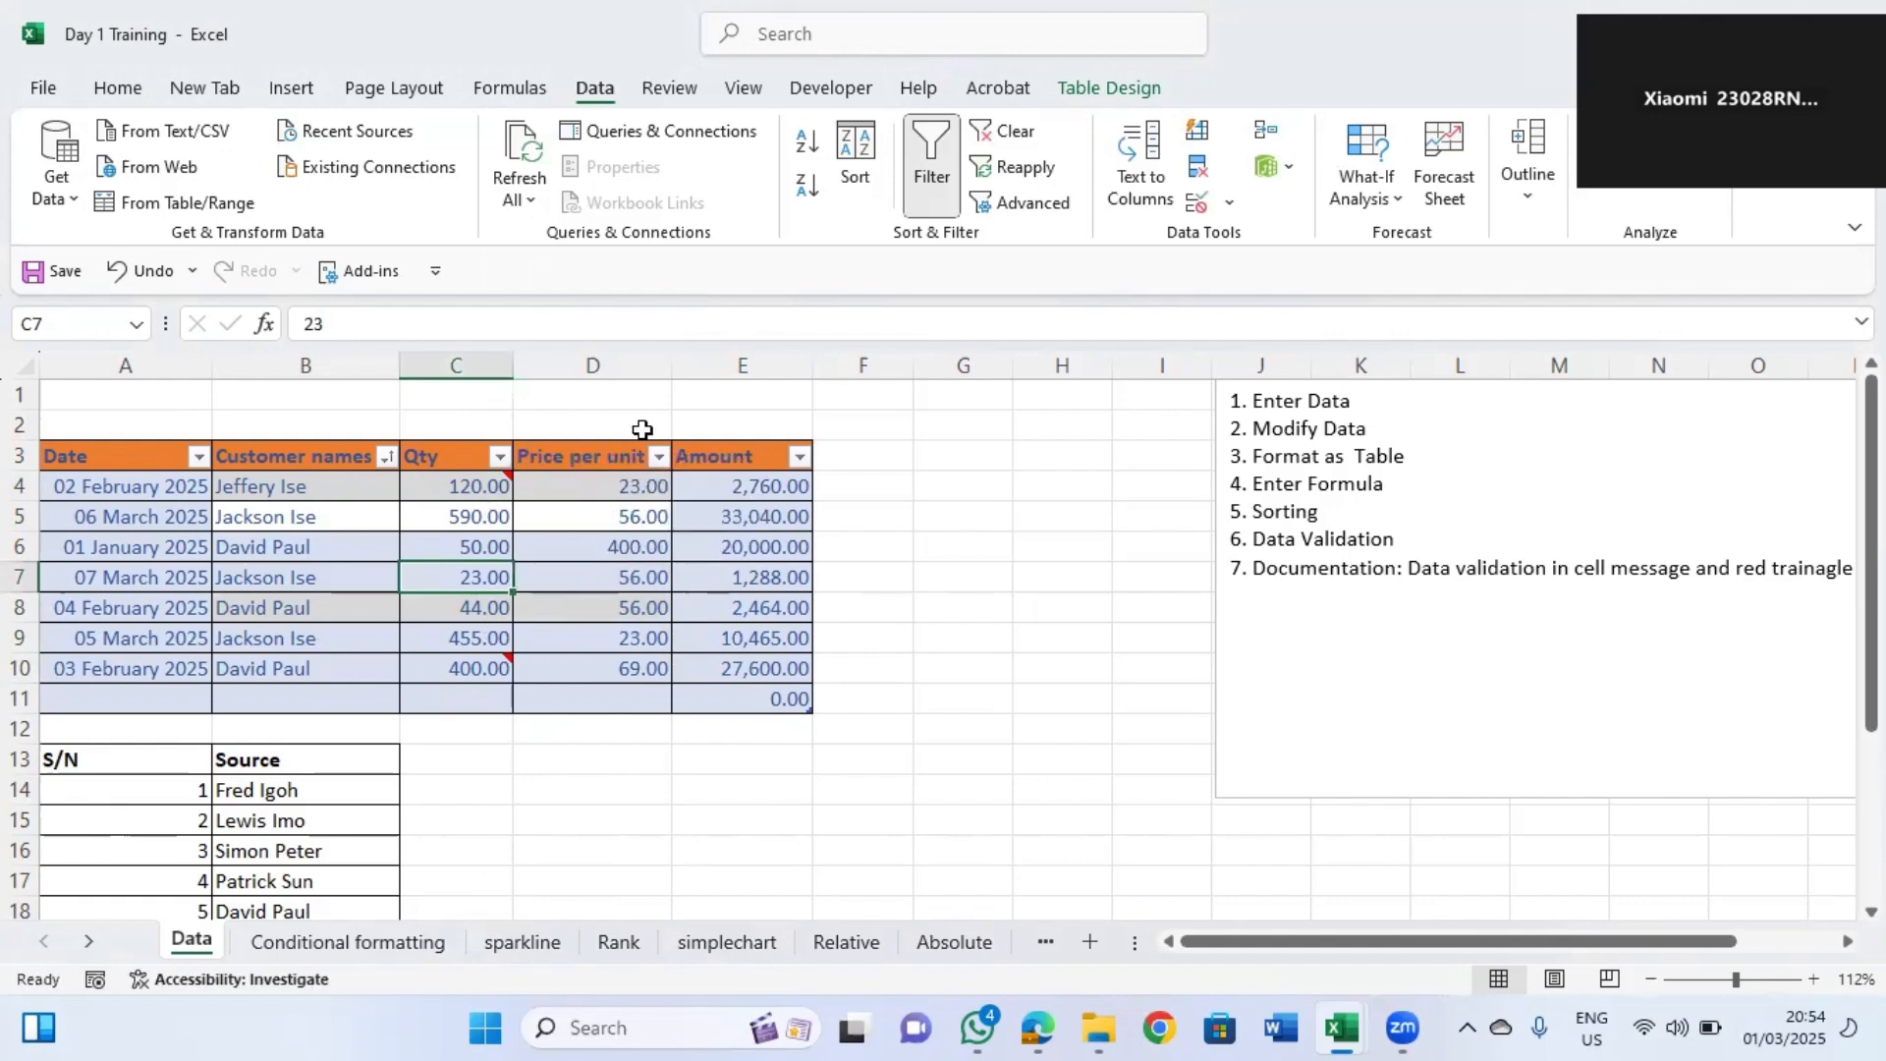
Add a data validation input message "customer from Edo" to the Qty cell C7.
{"action": "left_click", "coordinate": [494, 485]}
{"action": "left_click", "coordinate": [488, 658]}
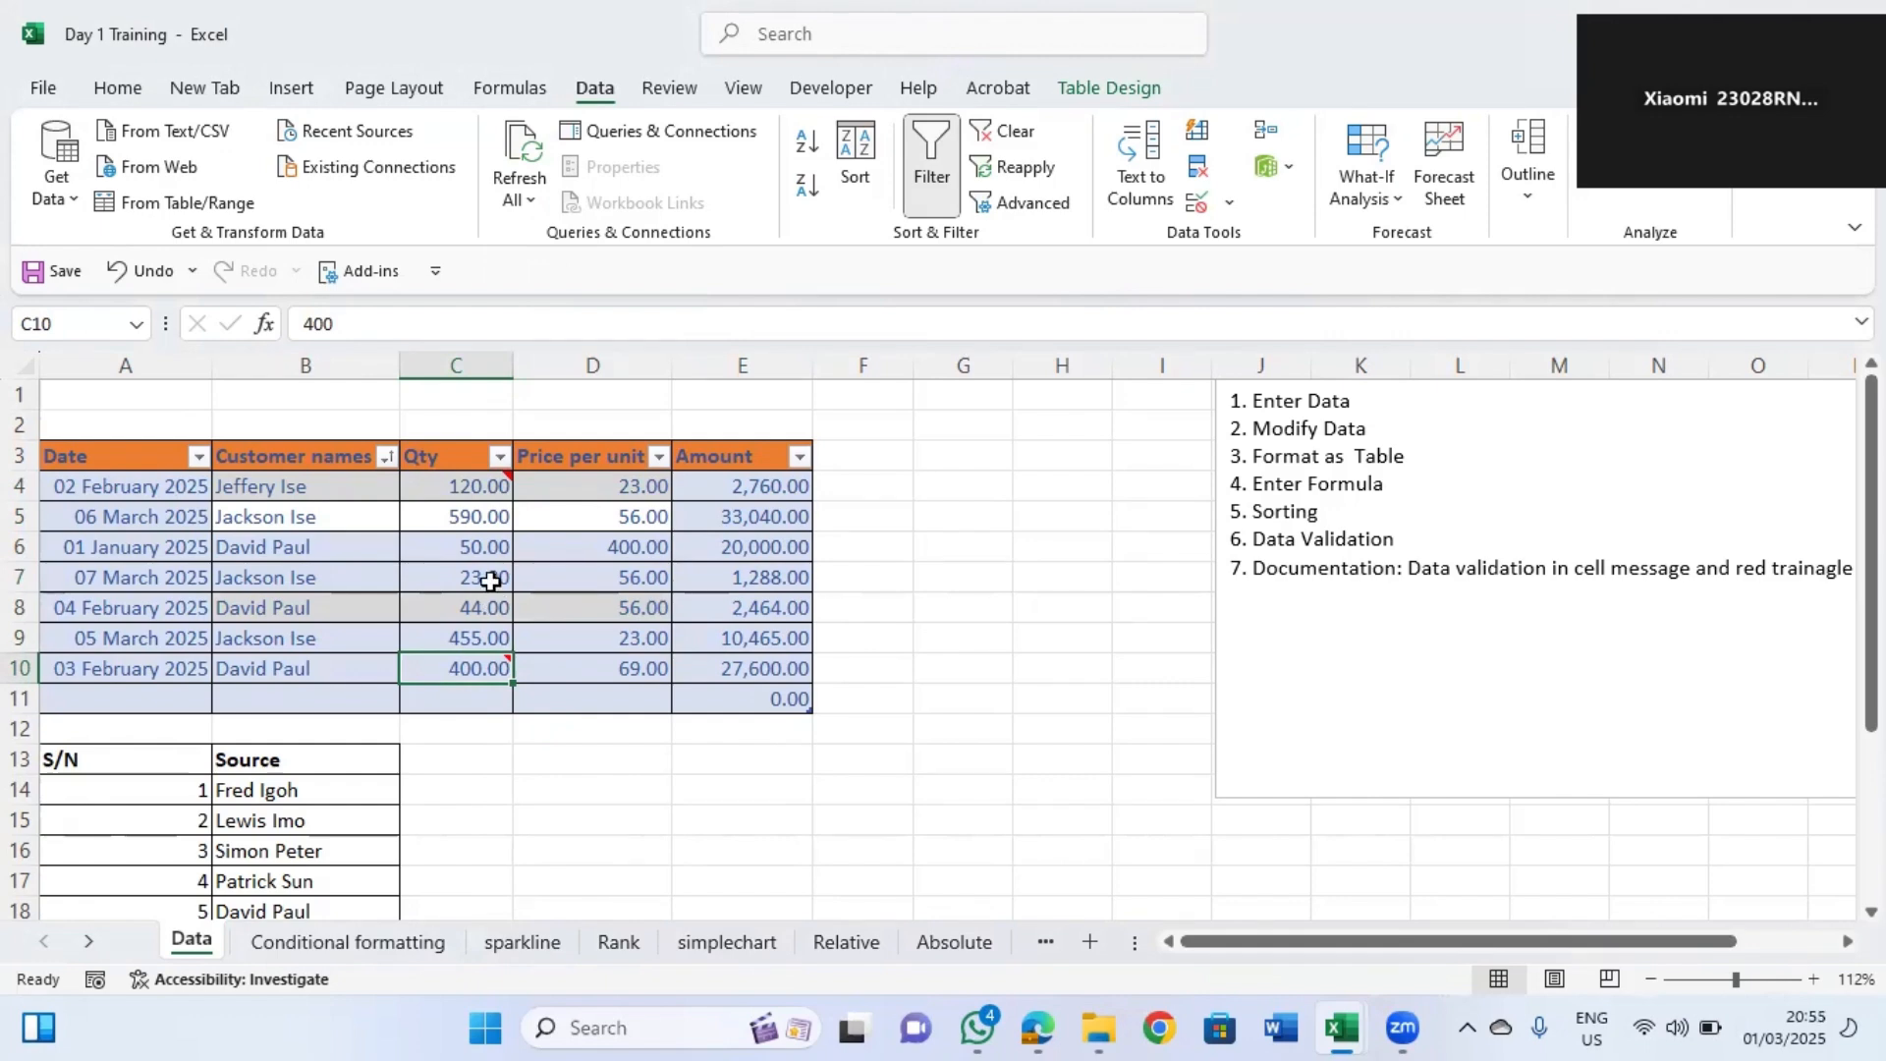
{"action": "left_click", "coordinate": [488, 582]}
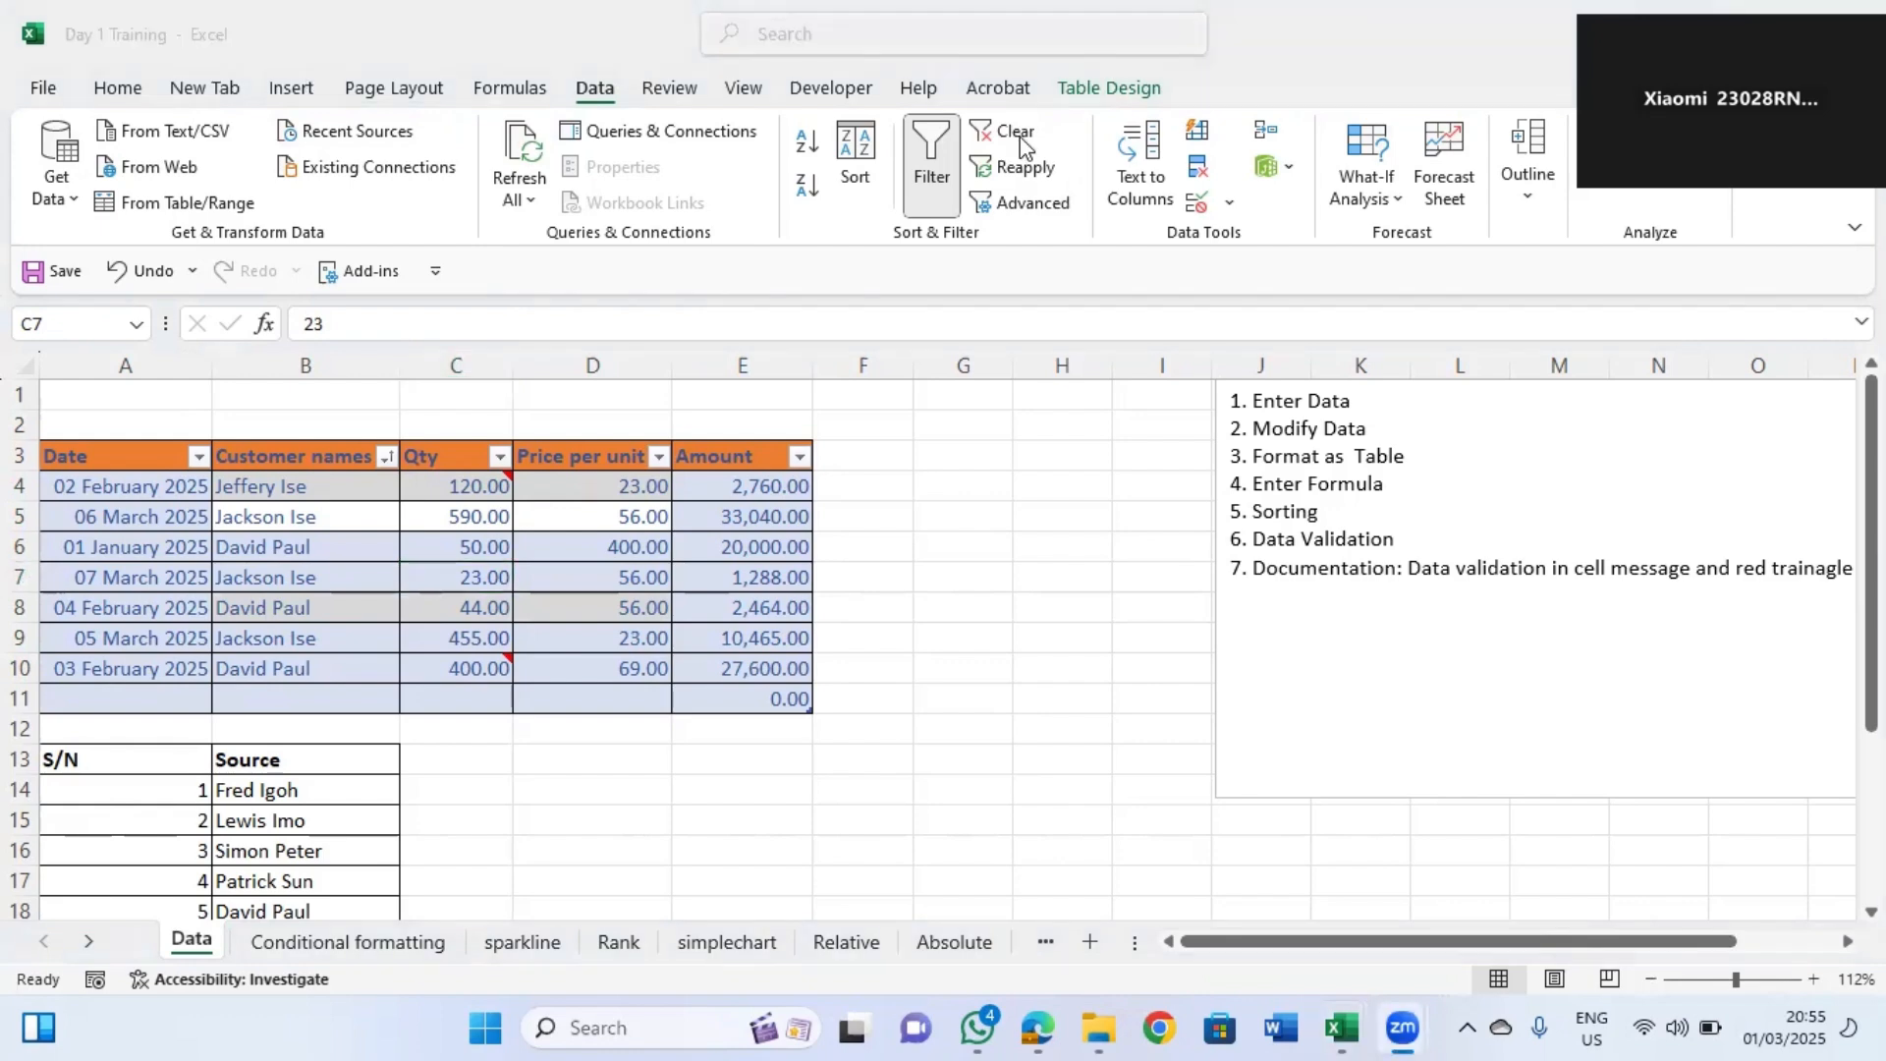
{"action": "left_click", "coordinate": [1231, 206]}
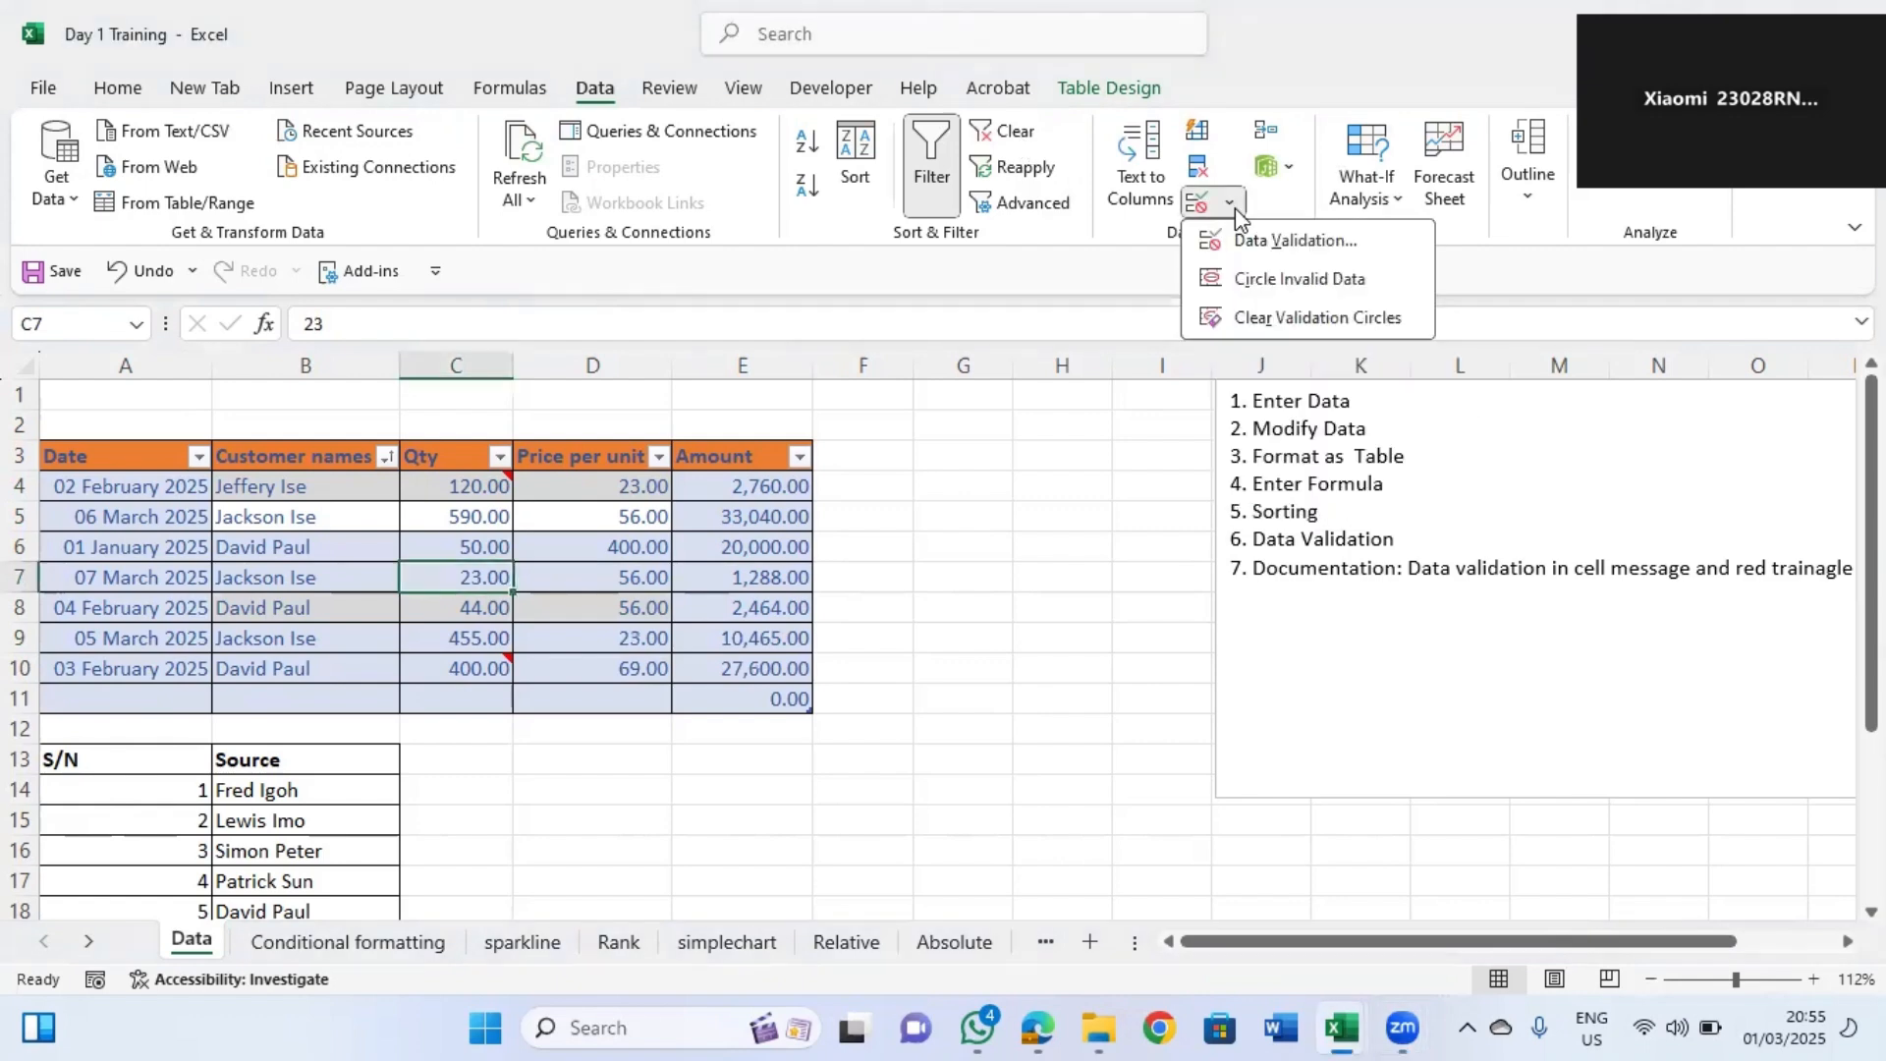
{"action": "left_click", "coordinate": [1277, 254]}
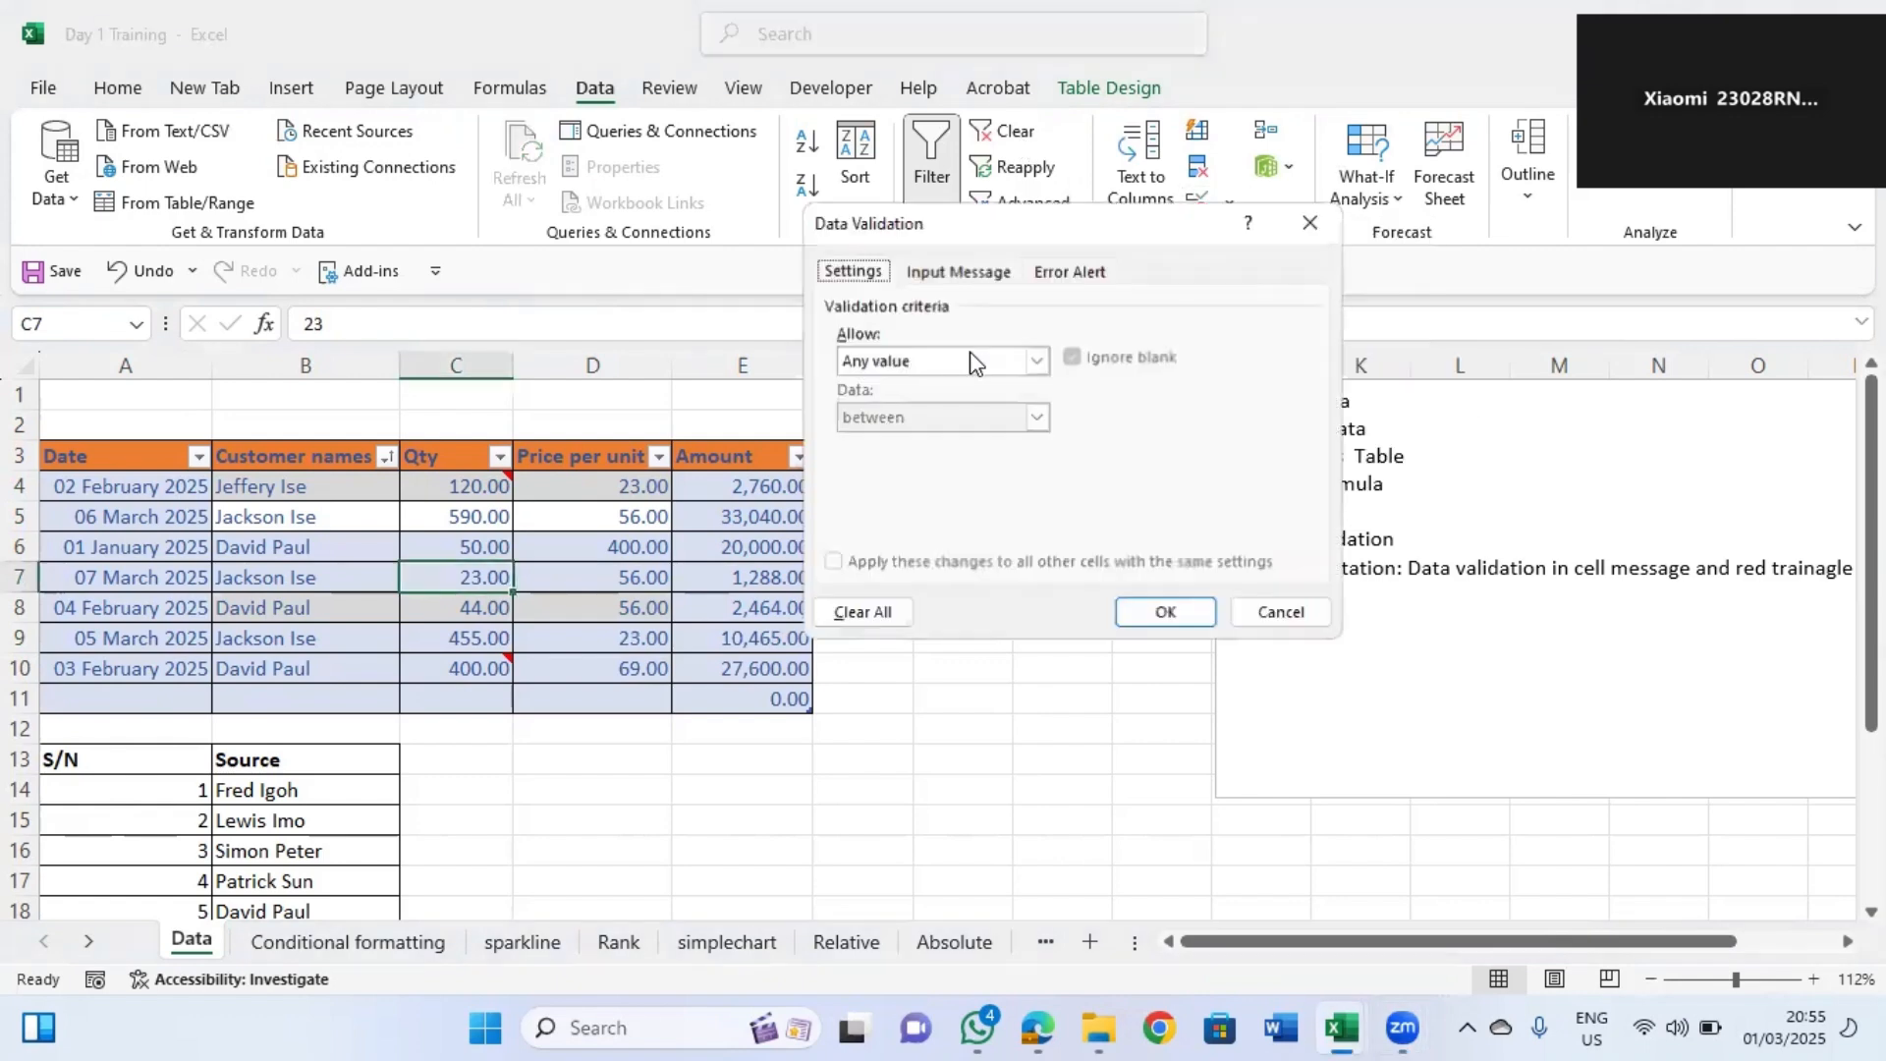
{"action": "left_click", "coordinate": [958, 272]}
{"action": "left_click", "coordinate": [911, 473]}
{"action": "type", "text": "cu"}
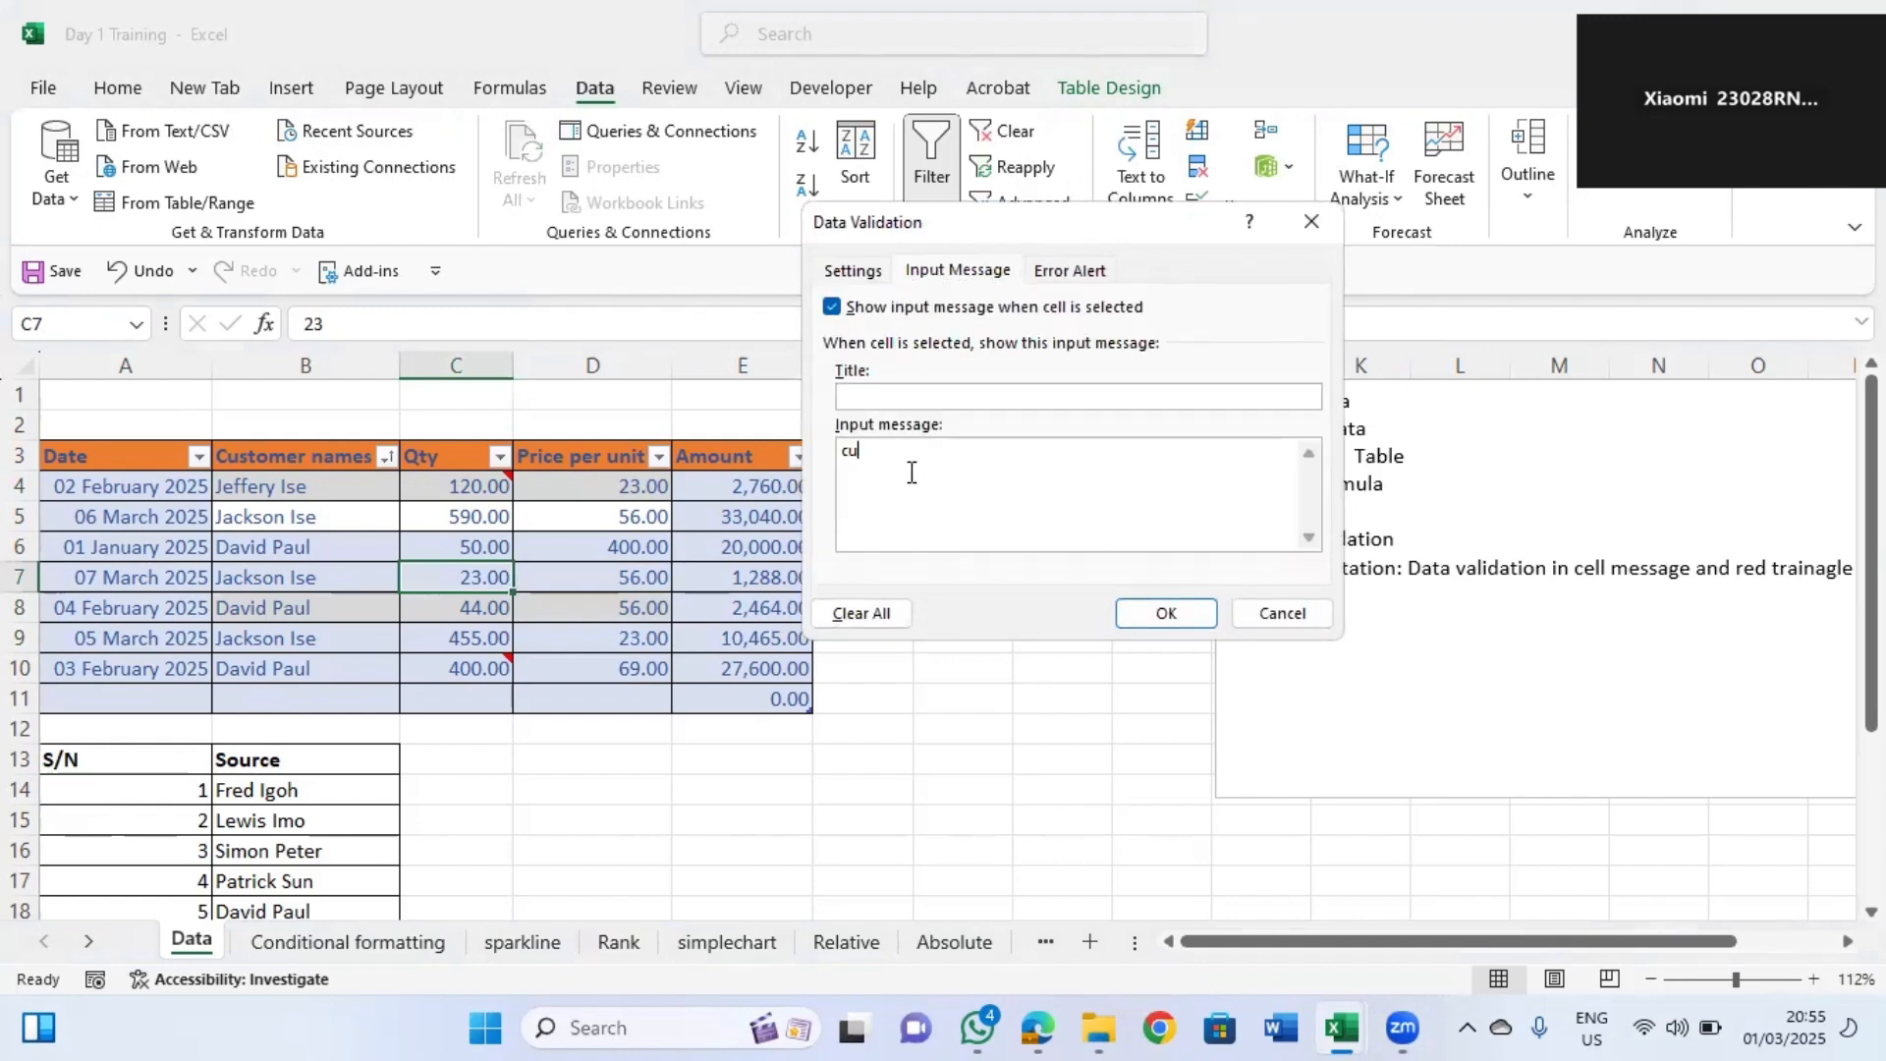
{"action": "type", "text": "stomer from Edo"}
{"action": "left_click", "coordinate": [1189, 610]}
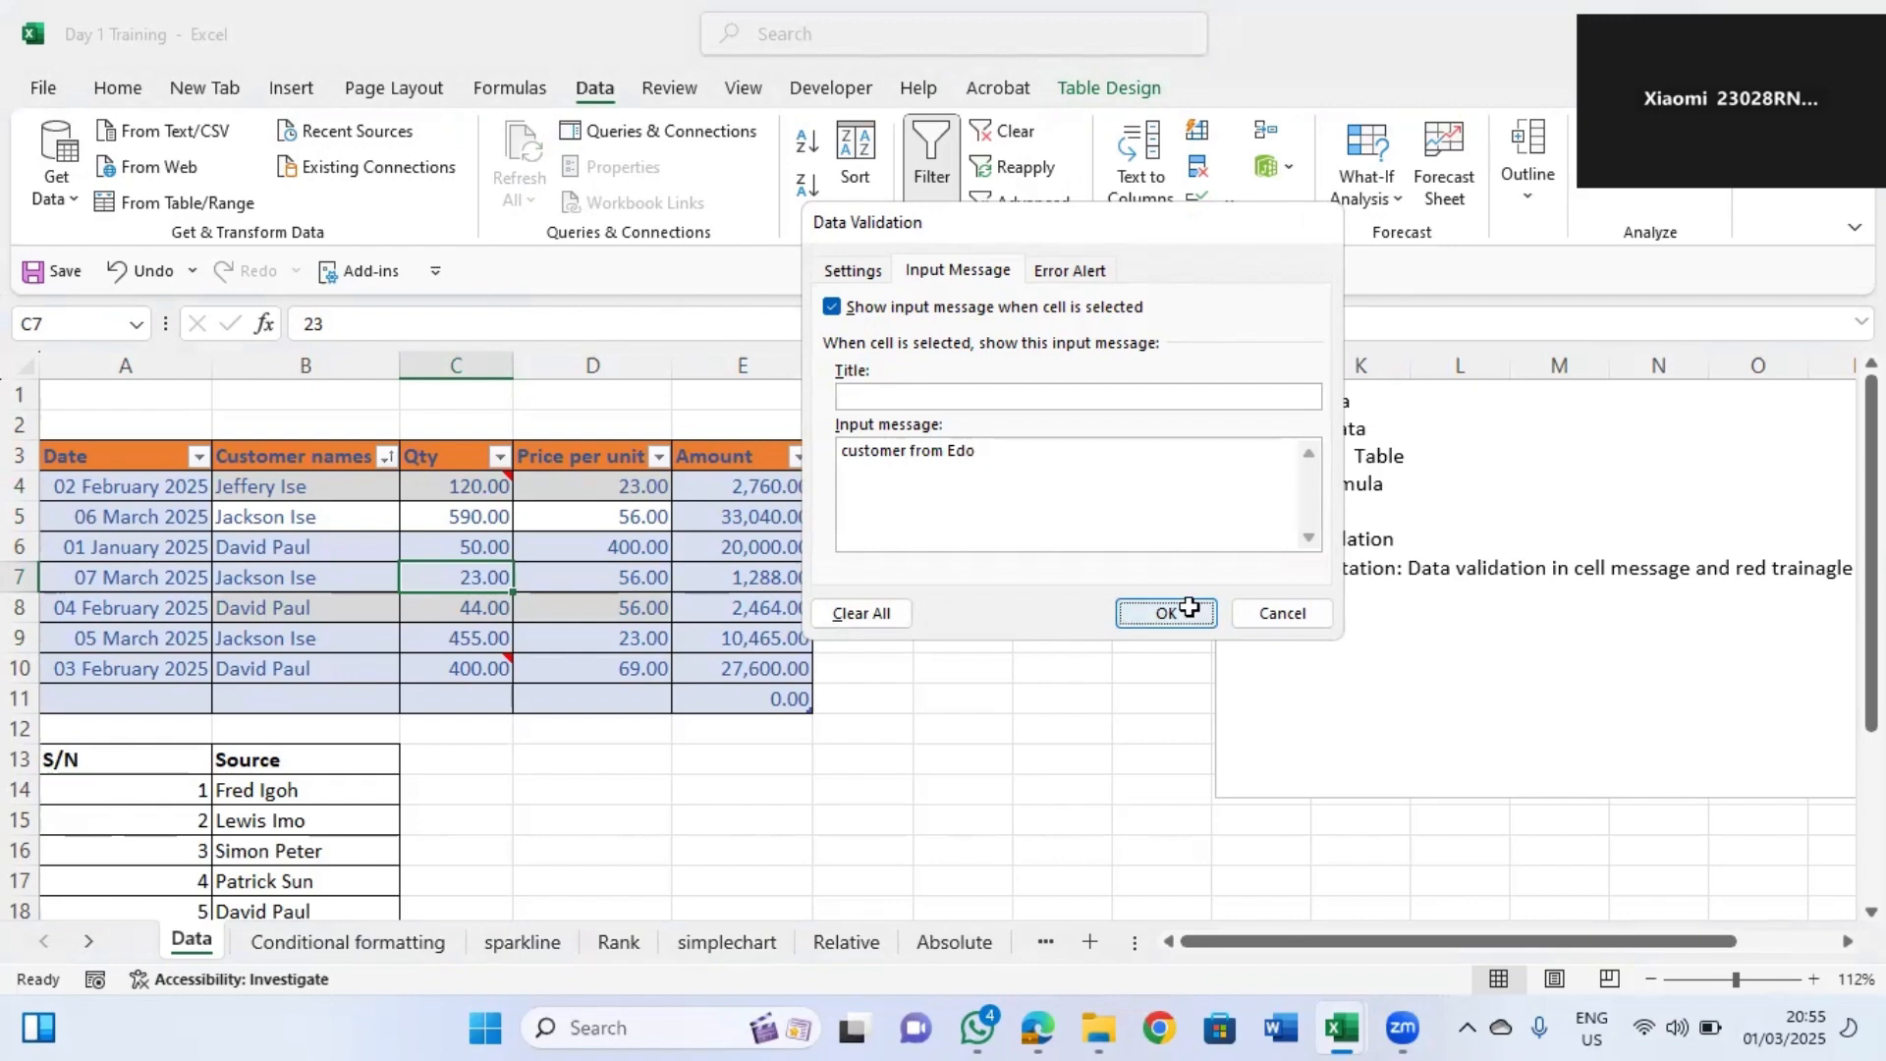
Select C7, C4 and nearby cells to examine the input message and comments.
{"action": "left_click", "coordinate": [549, 580]}
{"action": "left_click", "coordinate": [477, 577]}
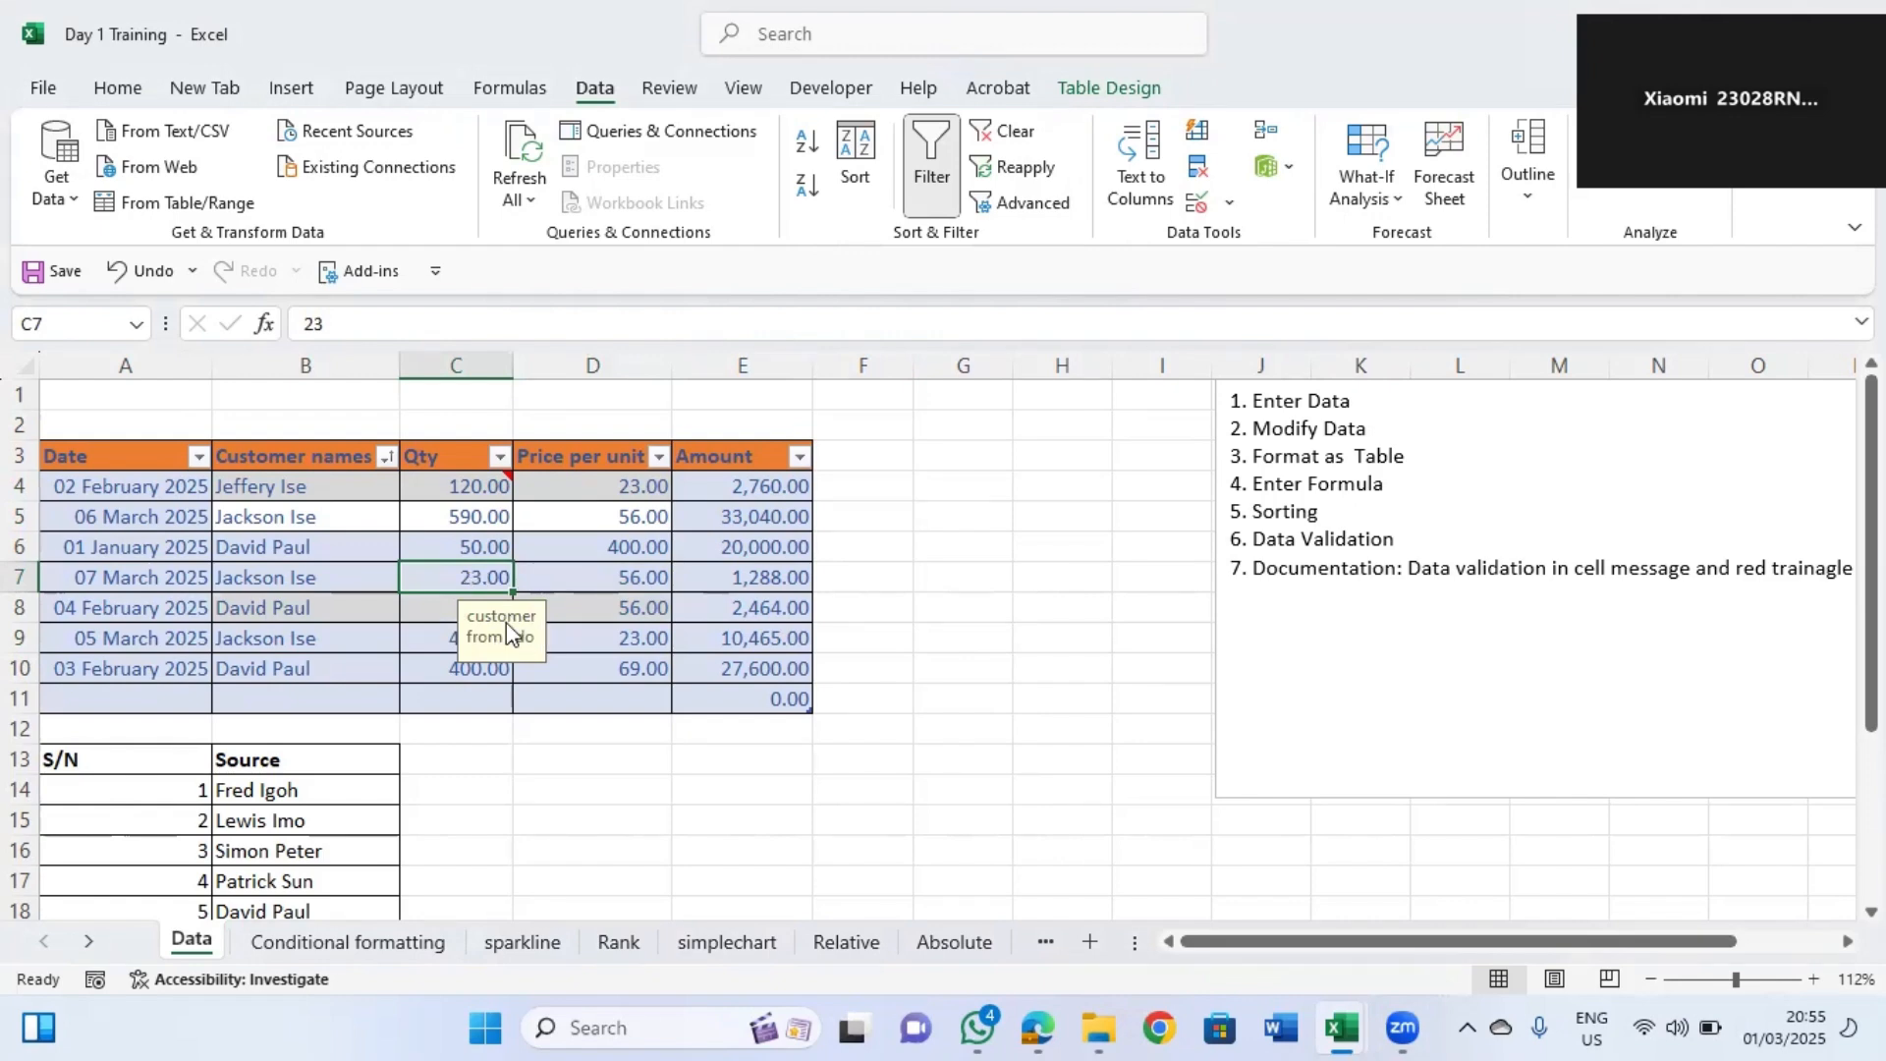
{"action": "left_click", "coordinate": [589, 578]}
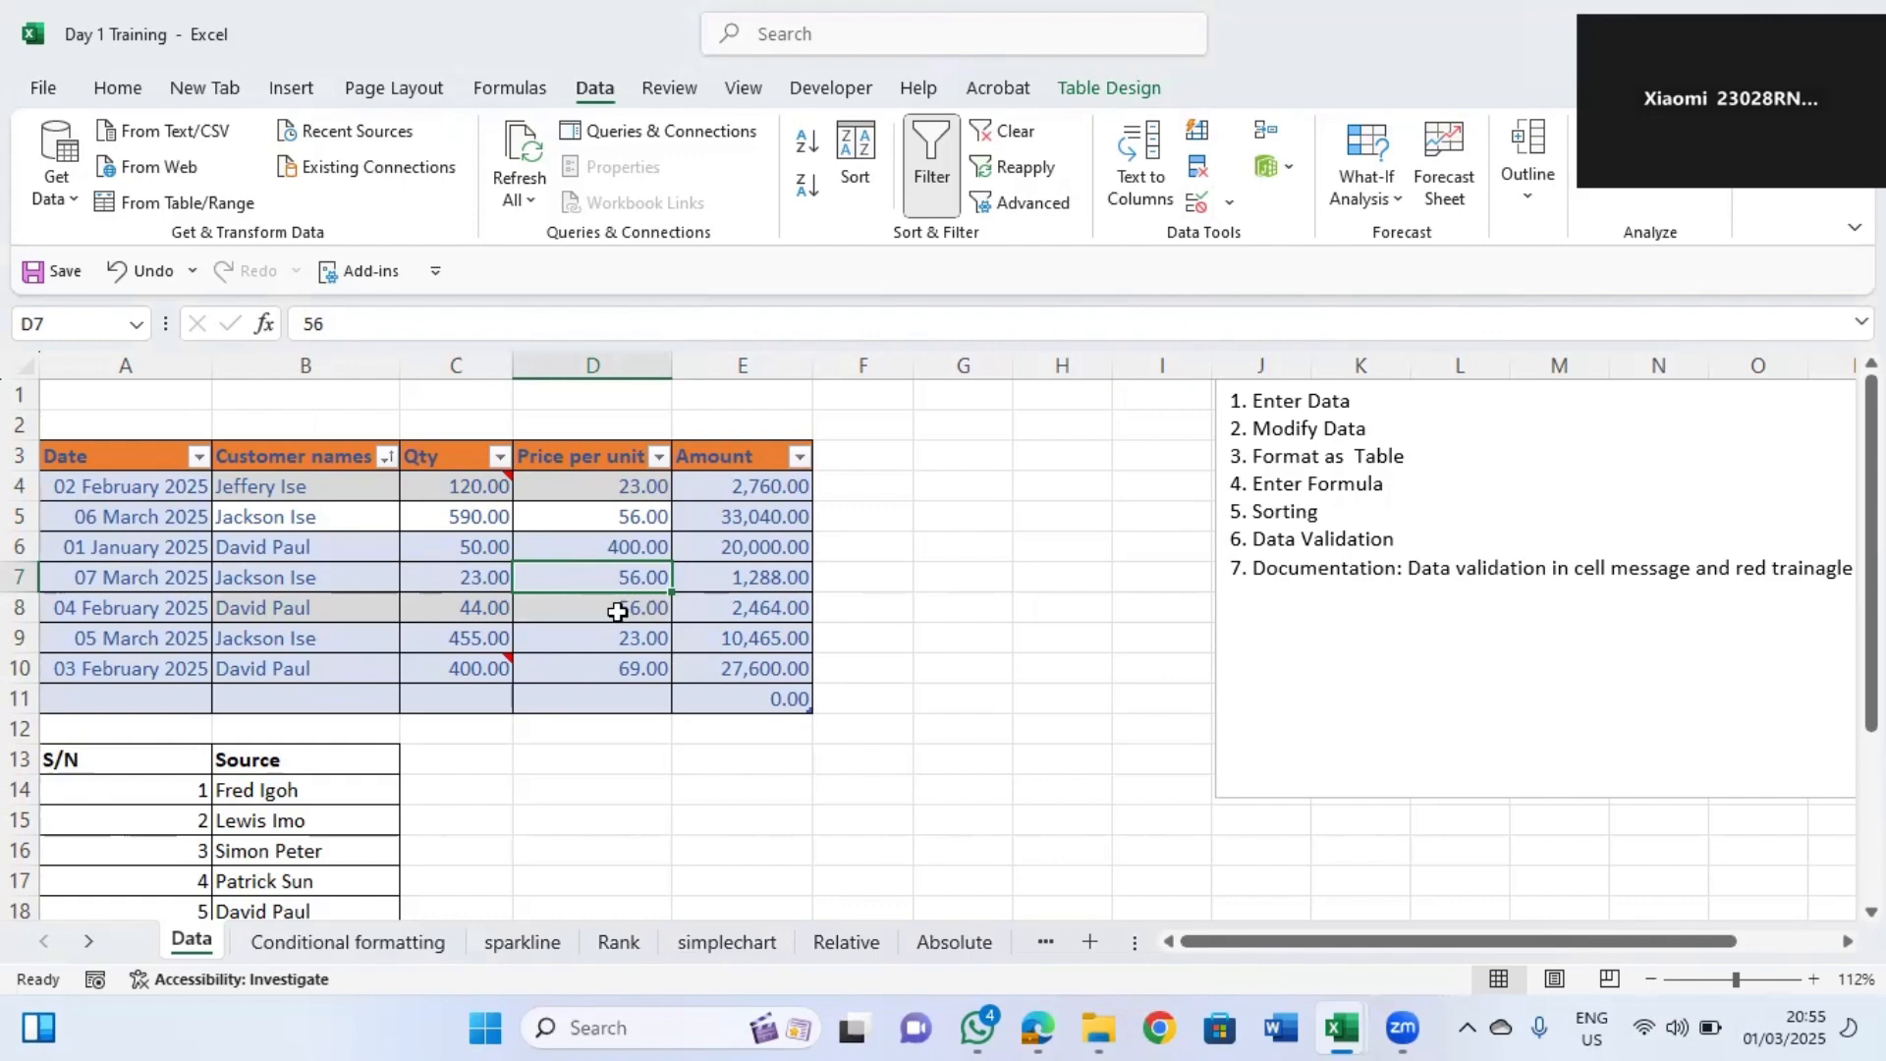
{"action": "left_click", "coordinate": [479, 576]}
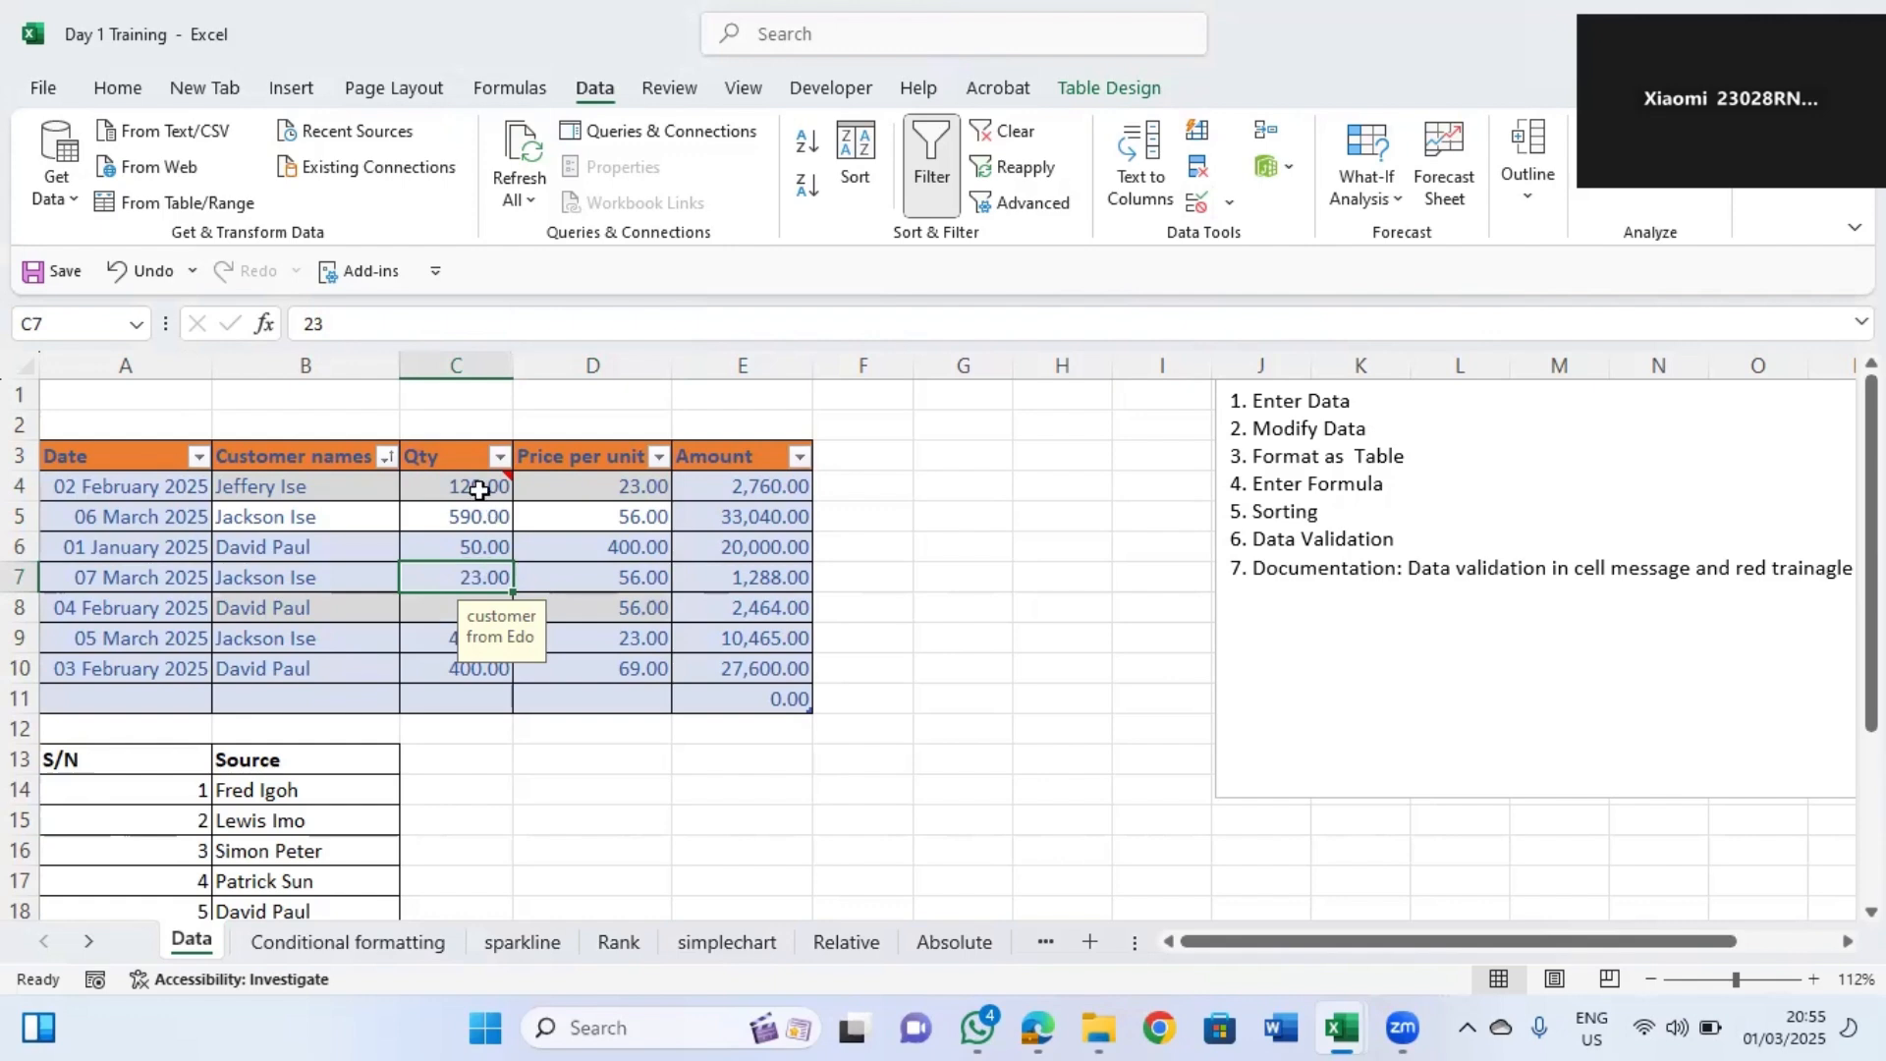
{"action": "mouse_move", "coordinate": [478, 489]}
{"action": "left_click", "coordinate": [448, 765]}
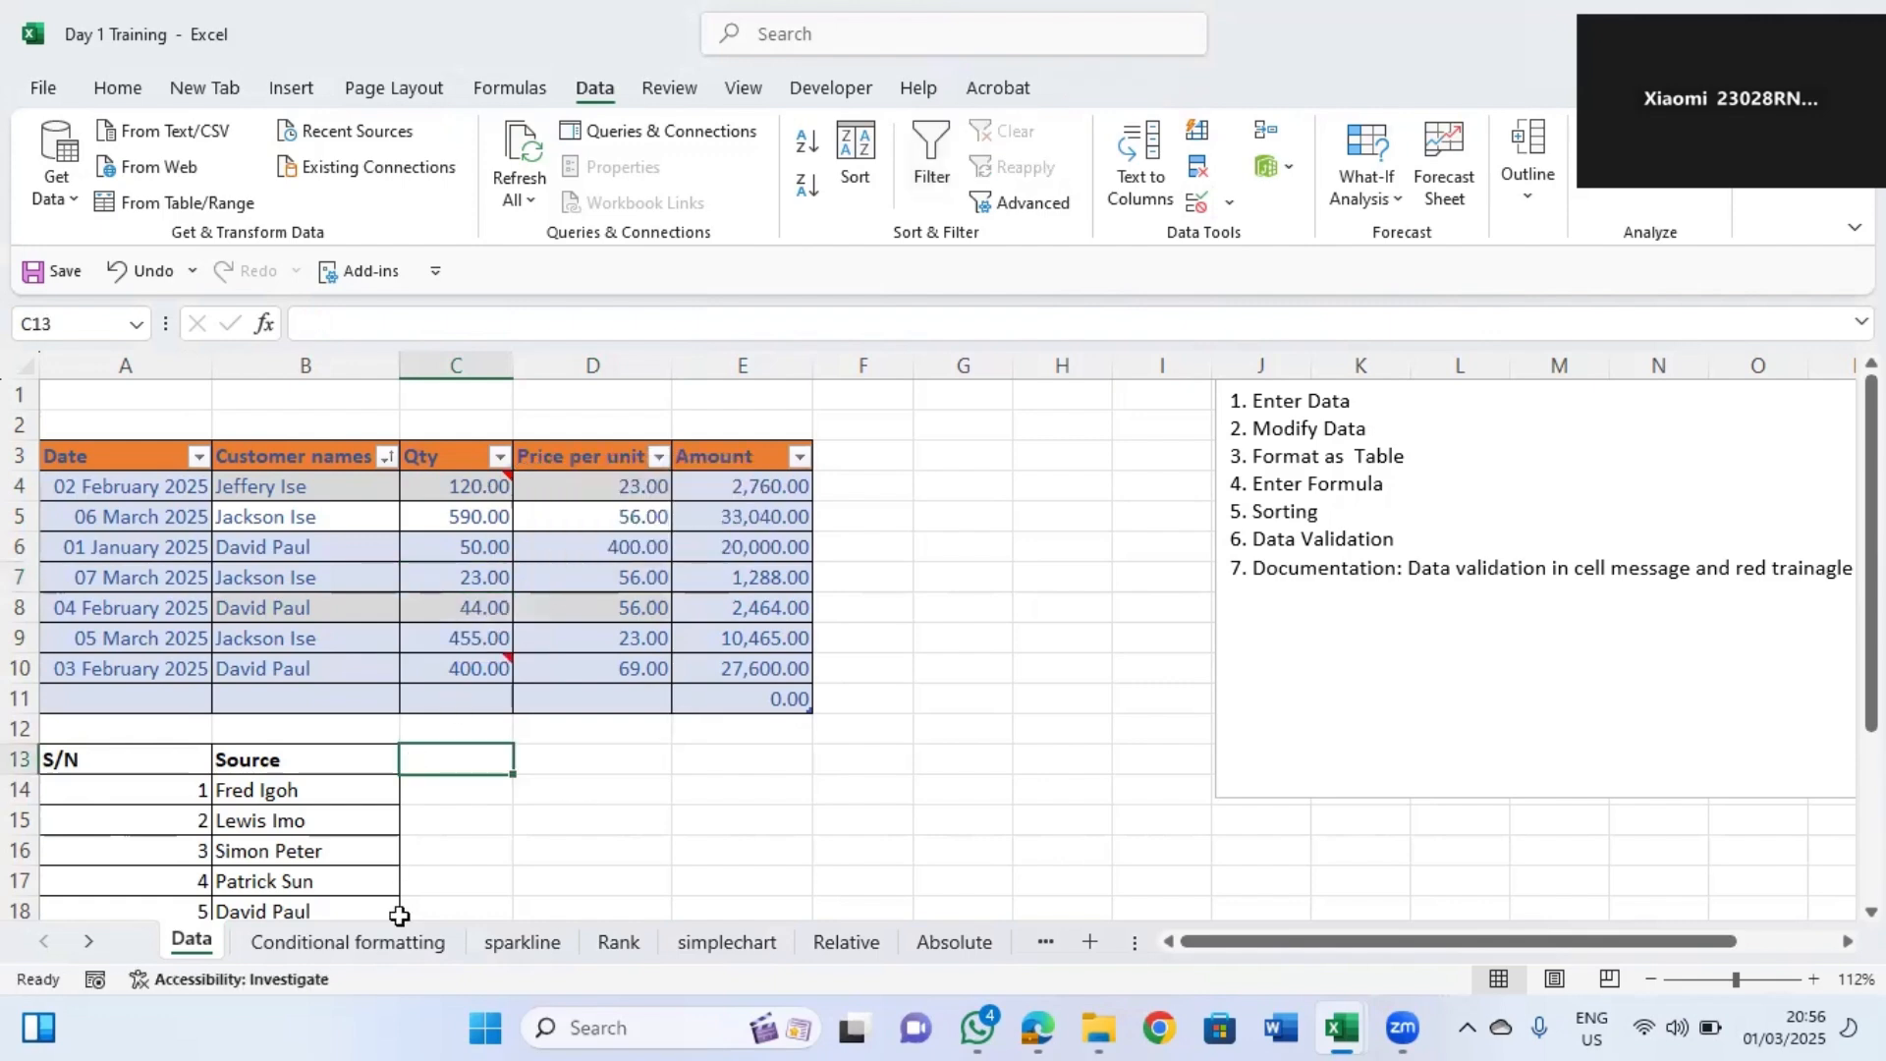
Open the Conditional formatting sheet and select the Amount values C2:C7.
{"action": "left_click", "coordinate": [390, 945]}
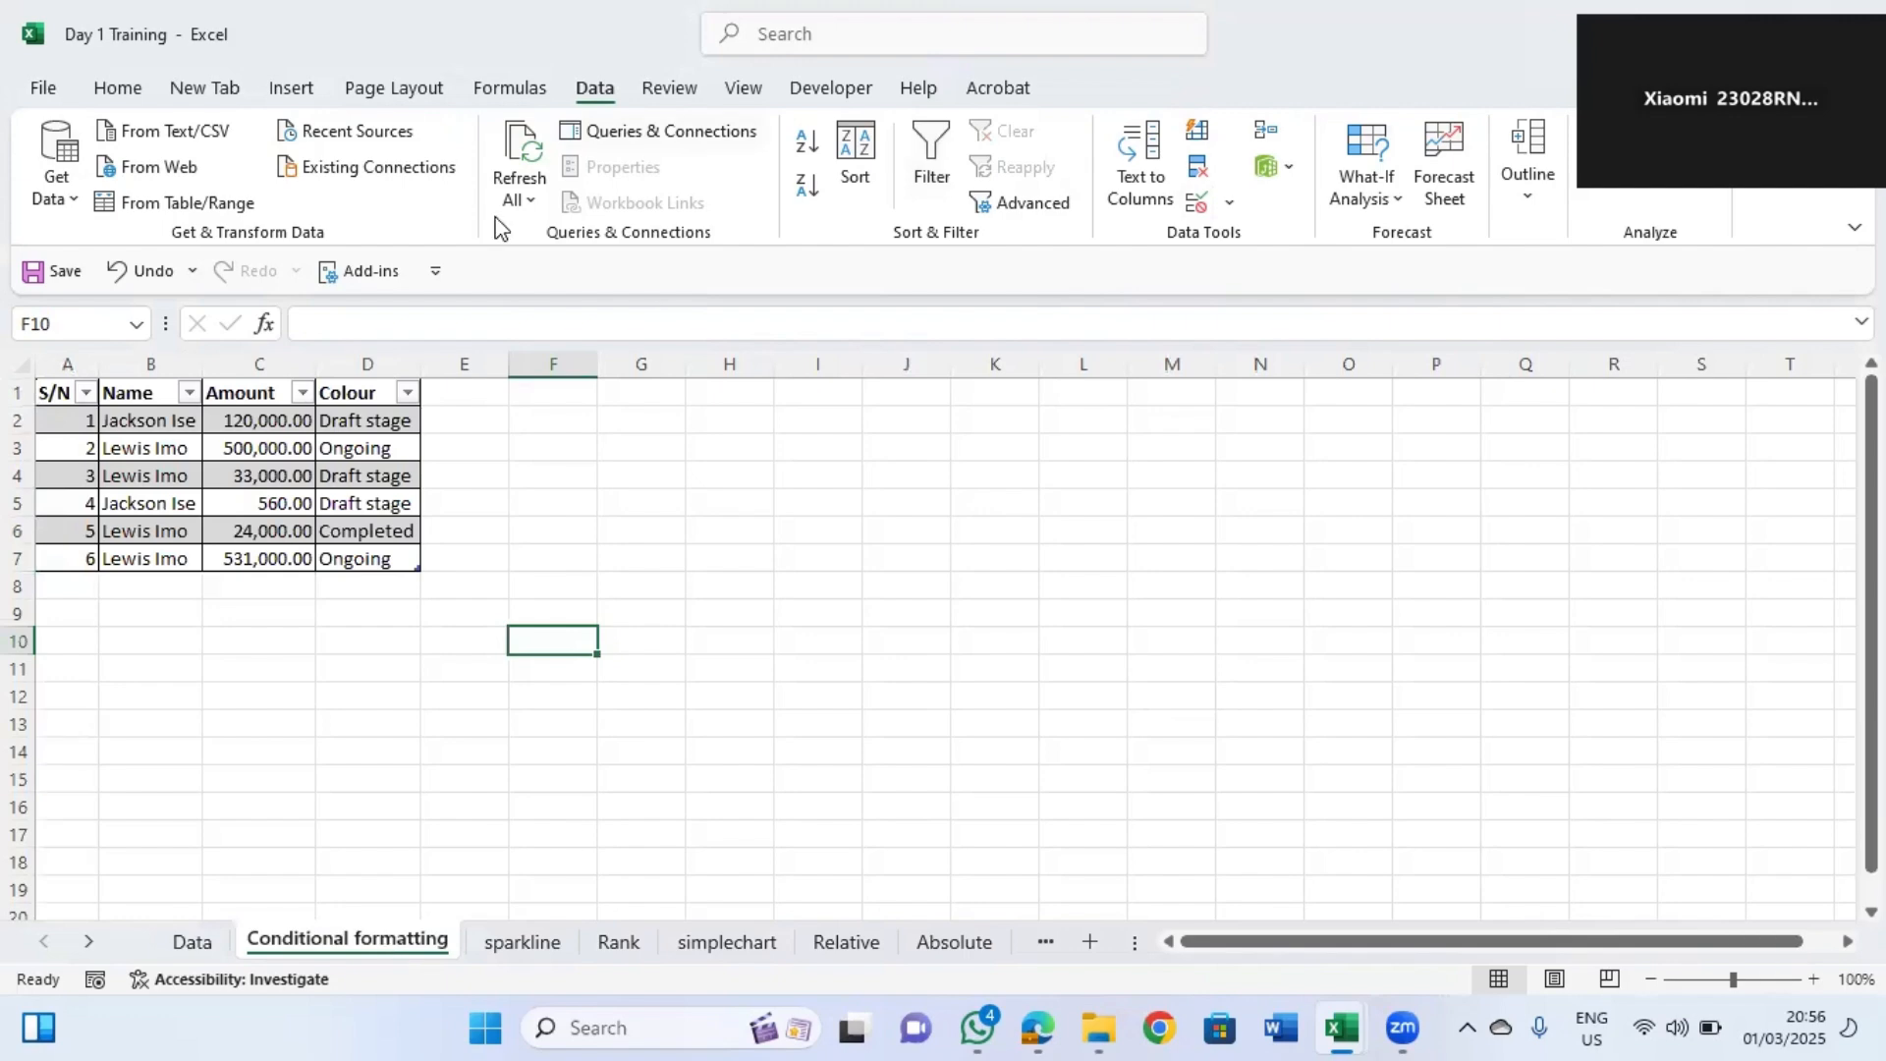
{"action": "left_click", "coordinate": [1871, 433]}
{"action": "left_click", "coordinate": [258, 417]}
{"action": "left_click", "coordinate": [267, 550], "text": "shift"}
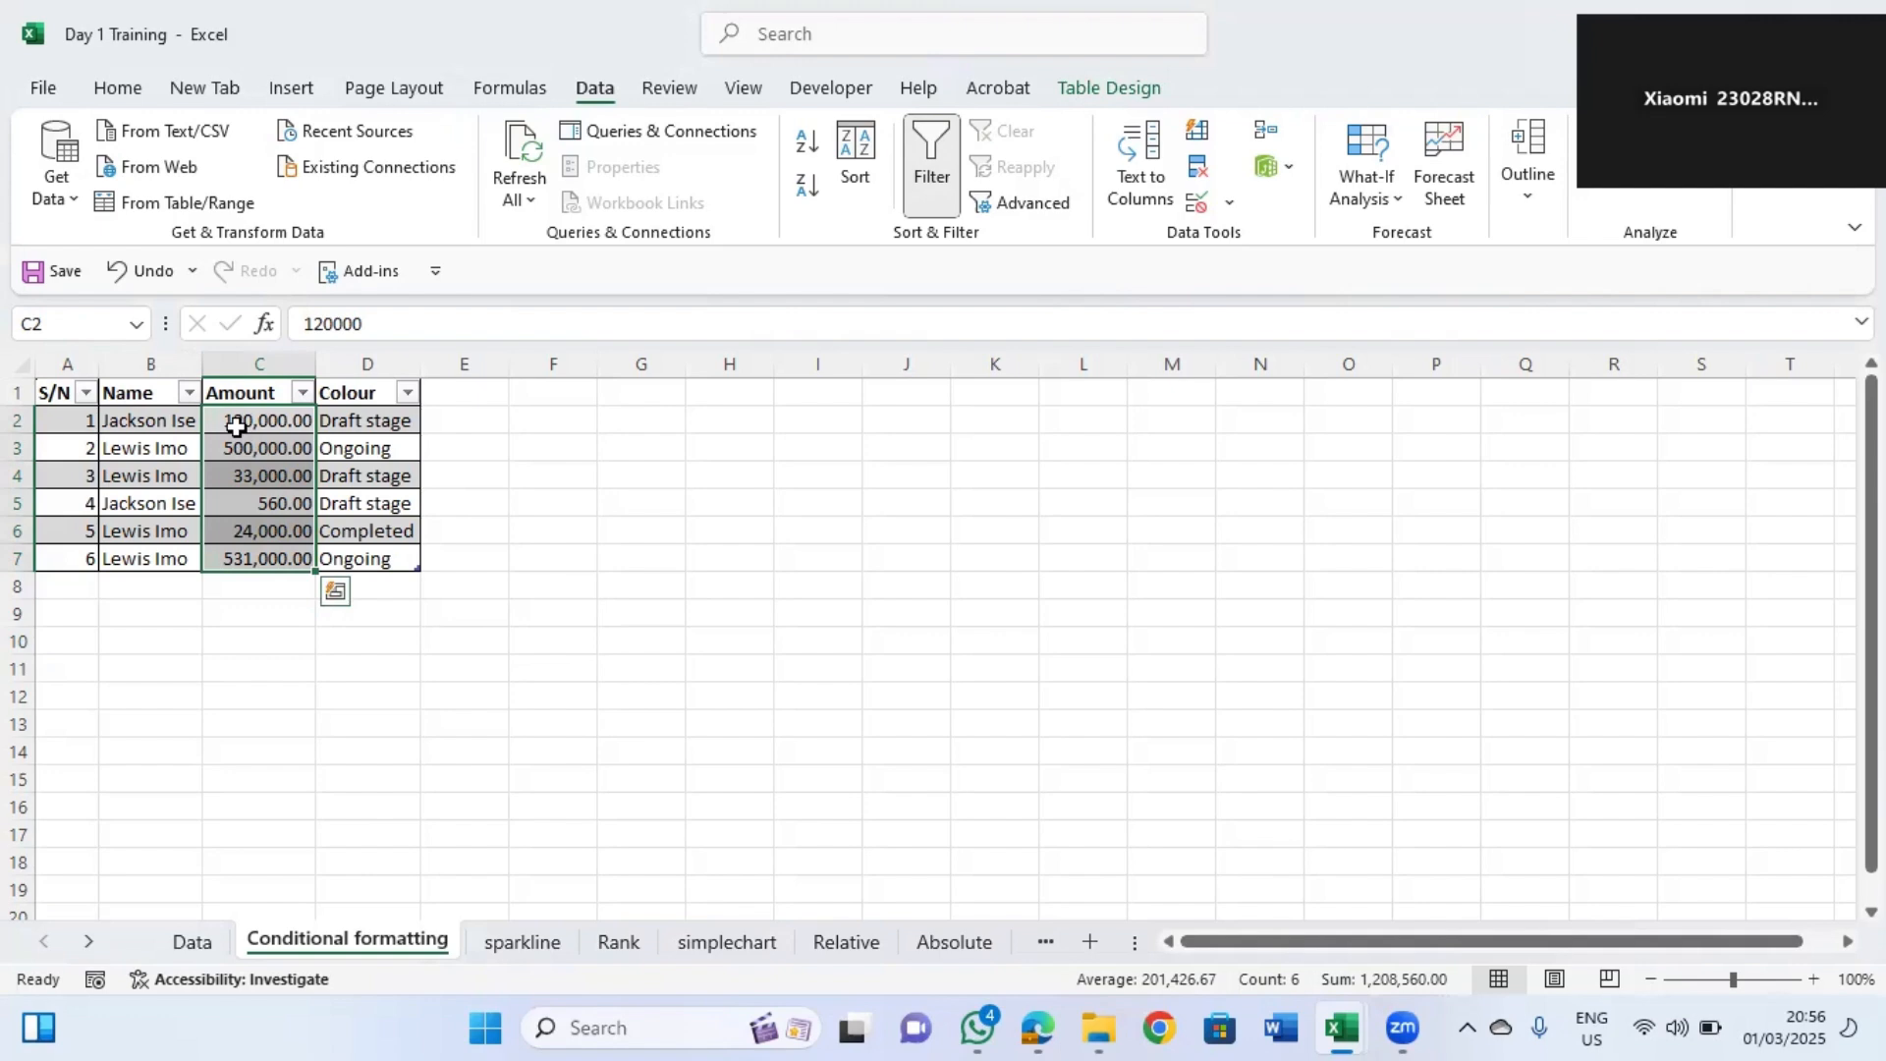
{"action": "left_click_drag", "start_coordinate": [232, 416], "coordinate": [245, 542]}
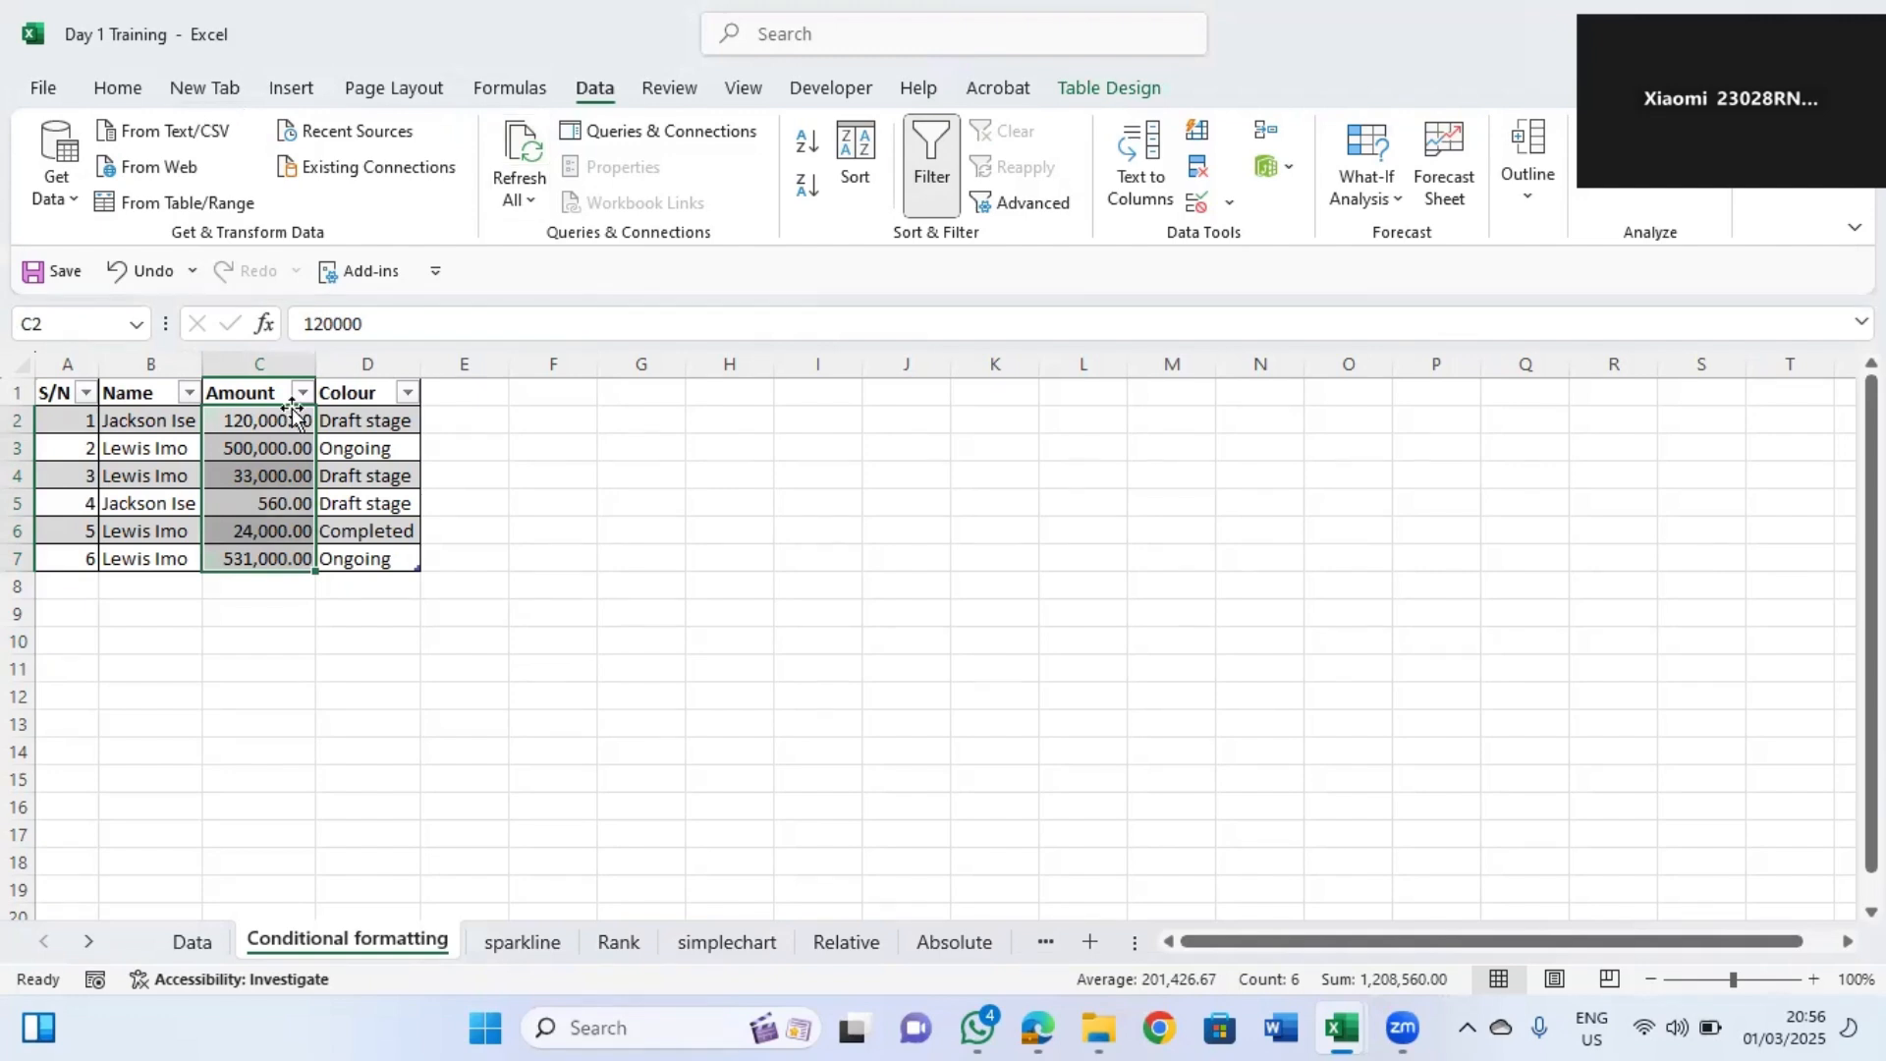
{"action": "left_click", "coordinate": [118, 90]}
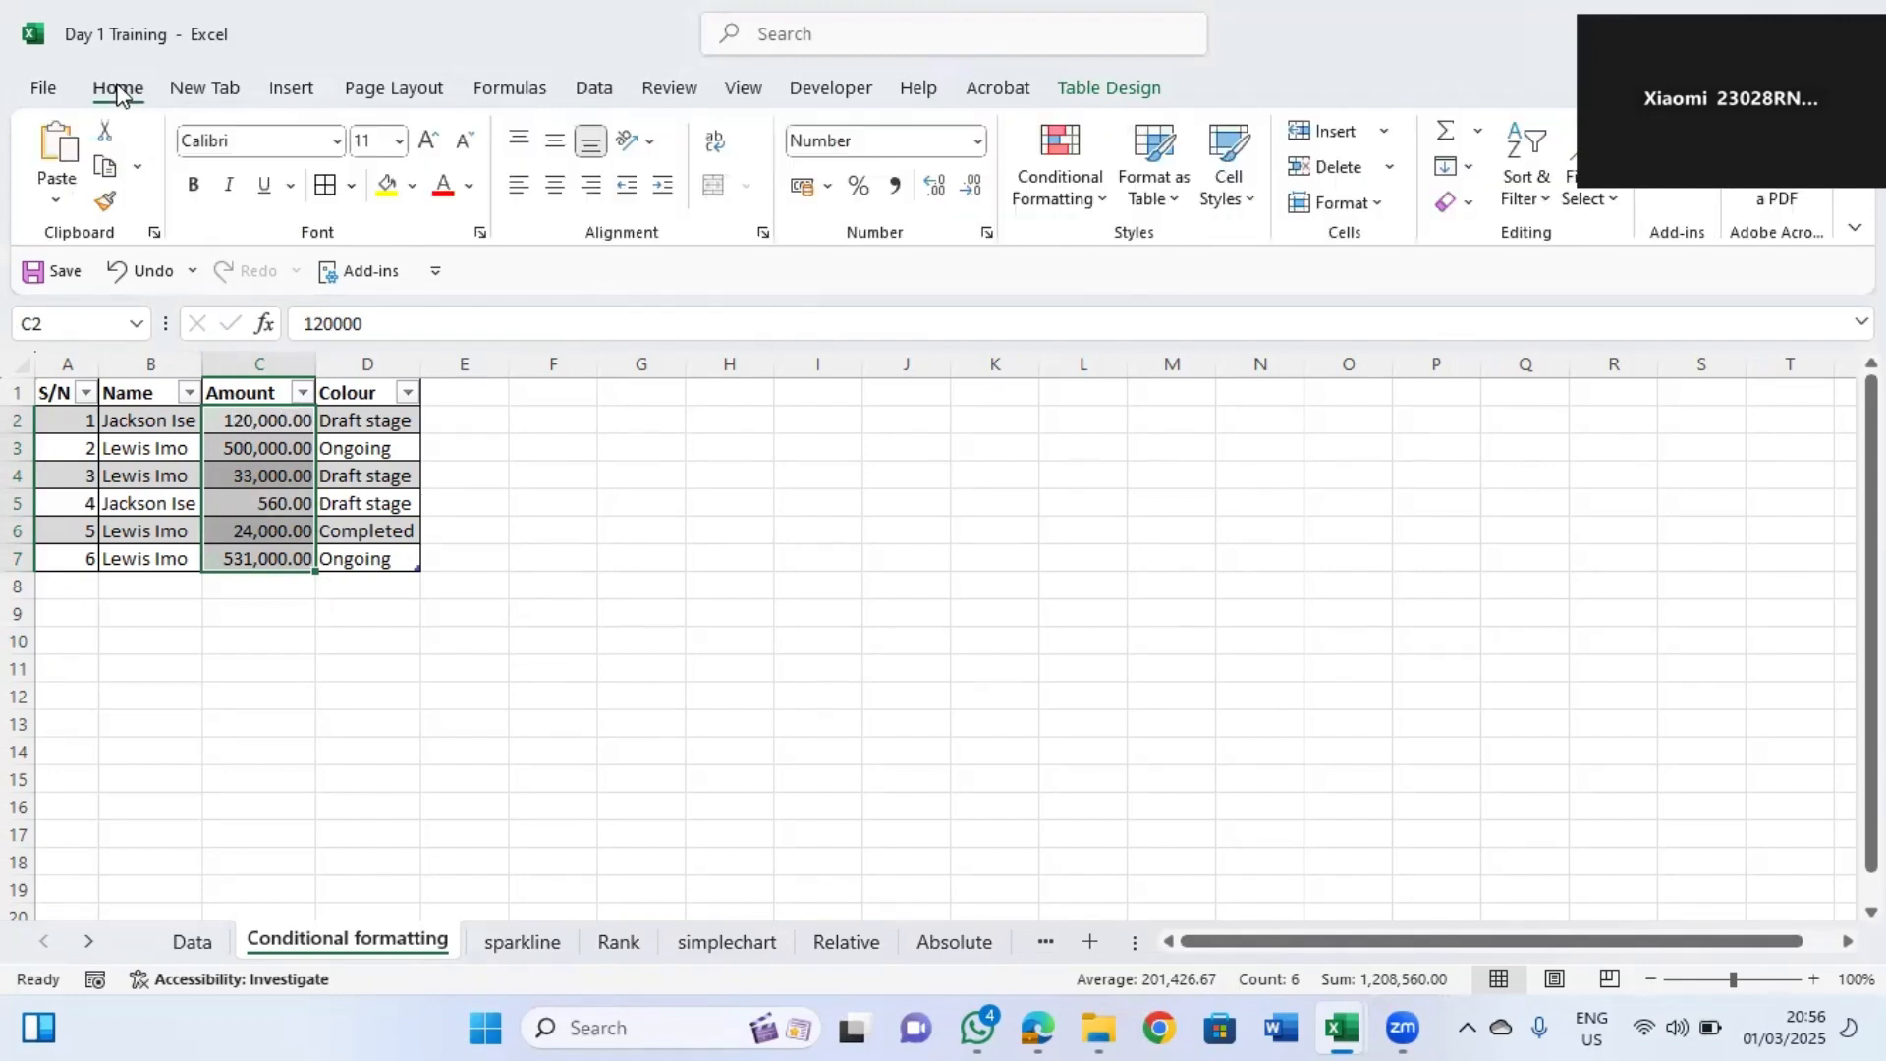
{"action": "left_click", "coordinate": [1114, 207]}
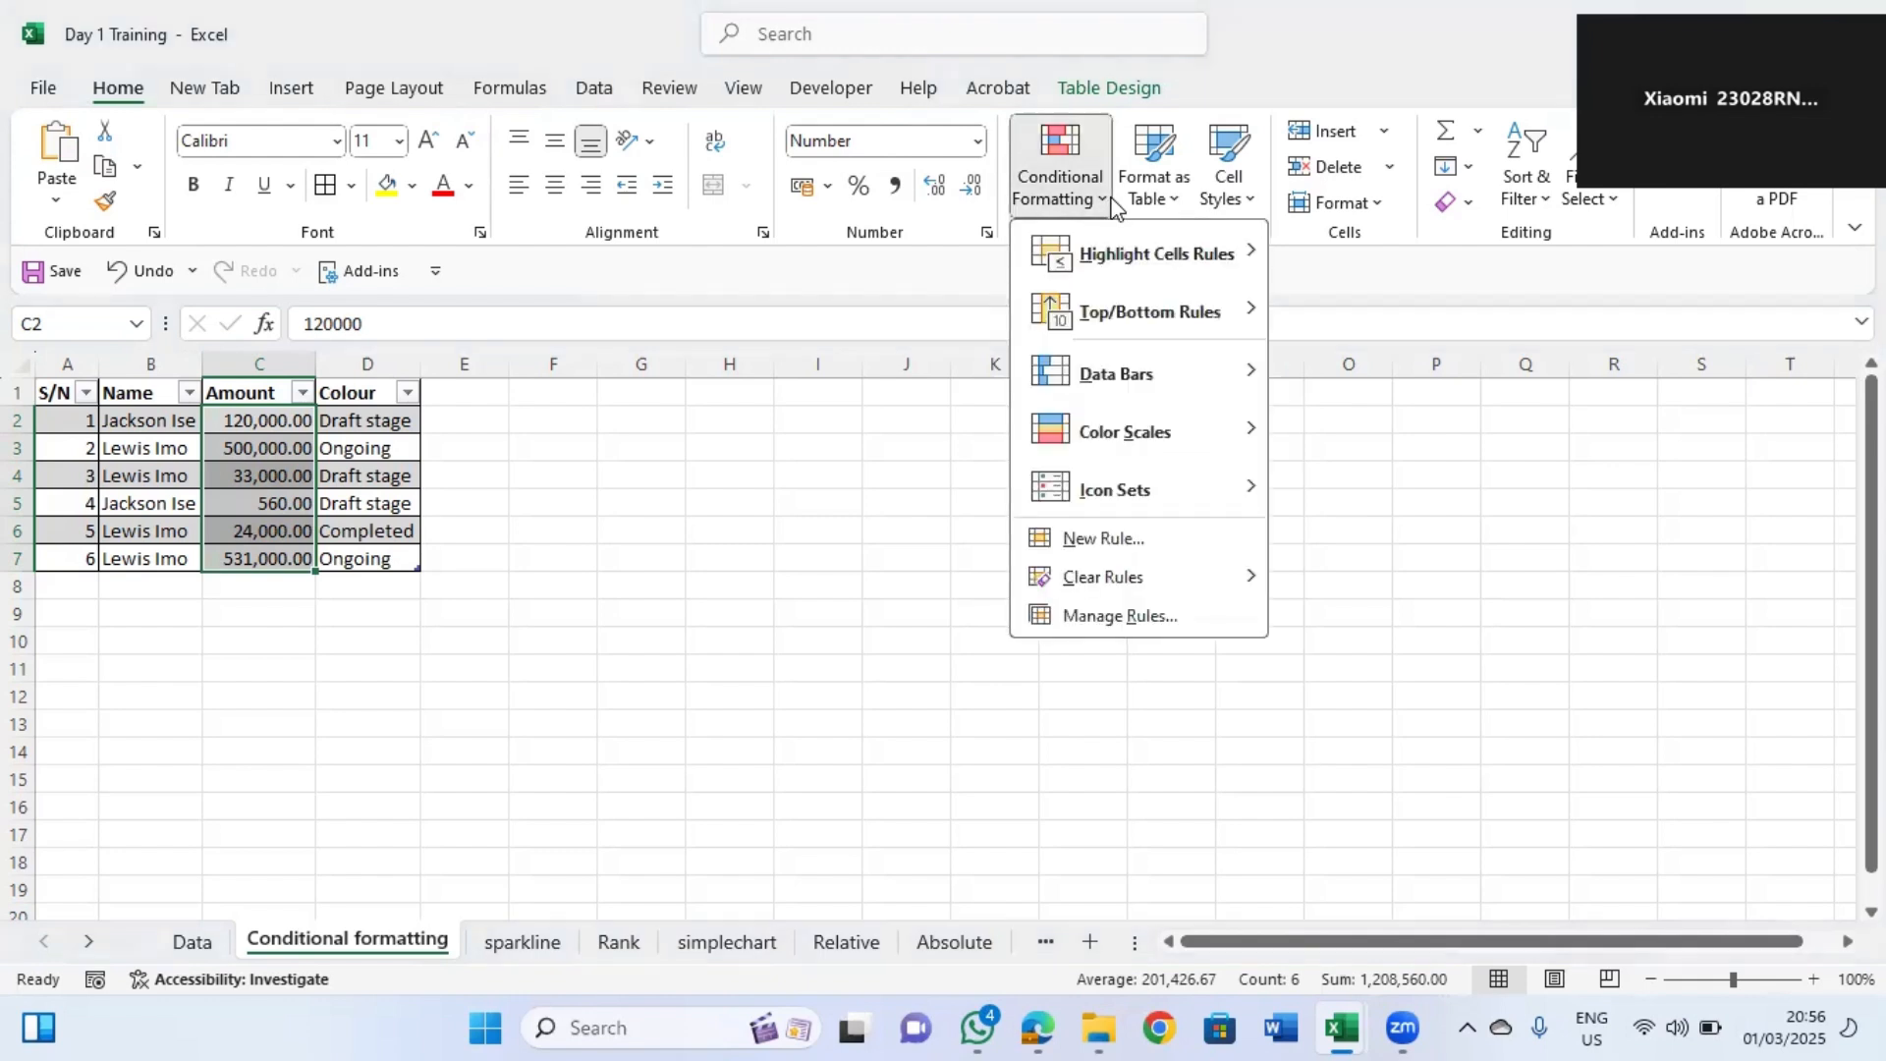
{"action": "mouse_move", "coordinate": [1251, 251]}
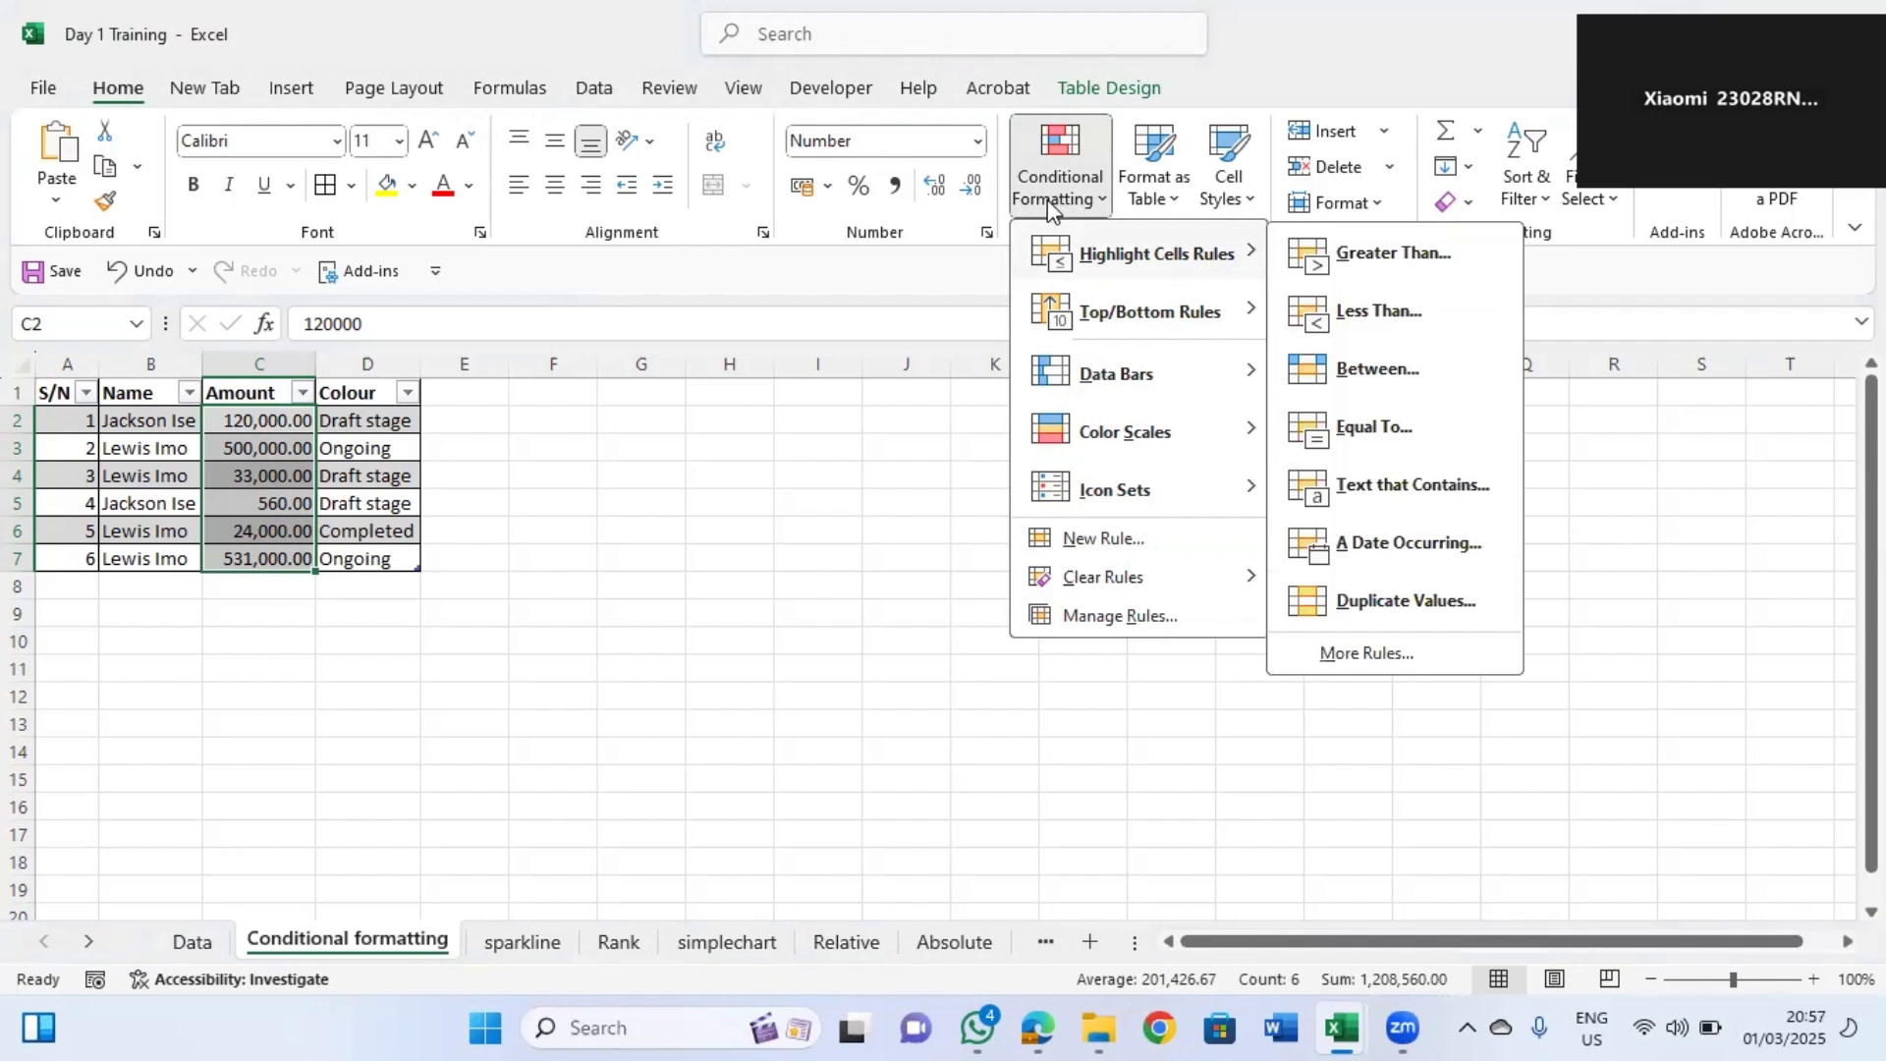
{"action": "left_click", "coordinate": [1407, 258]}
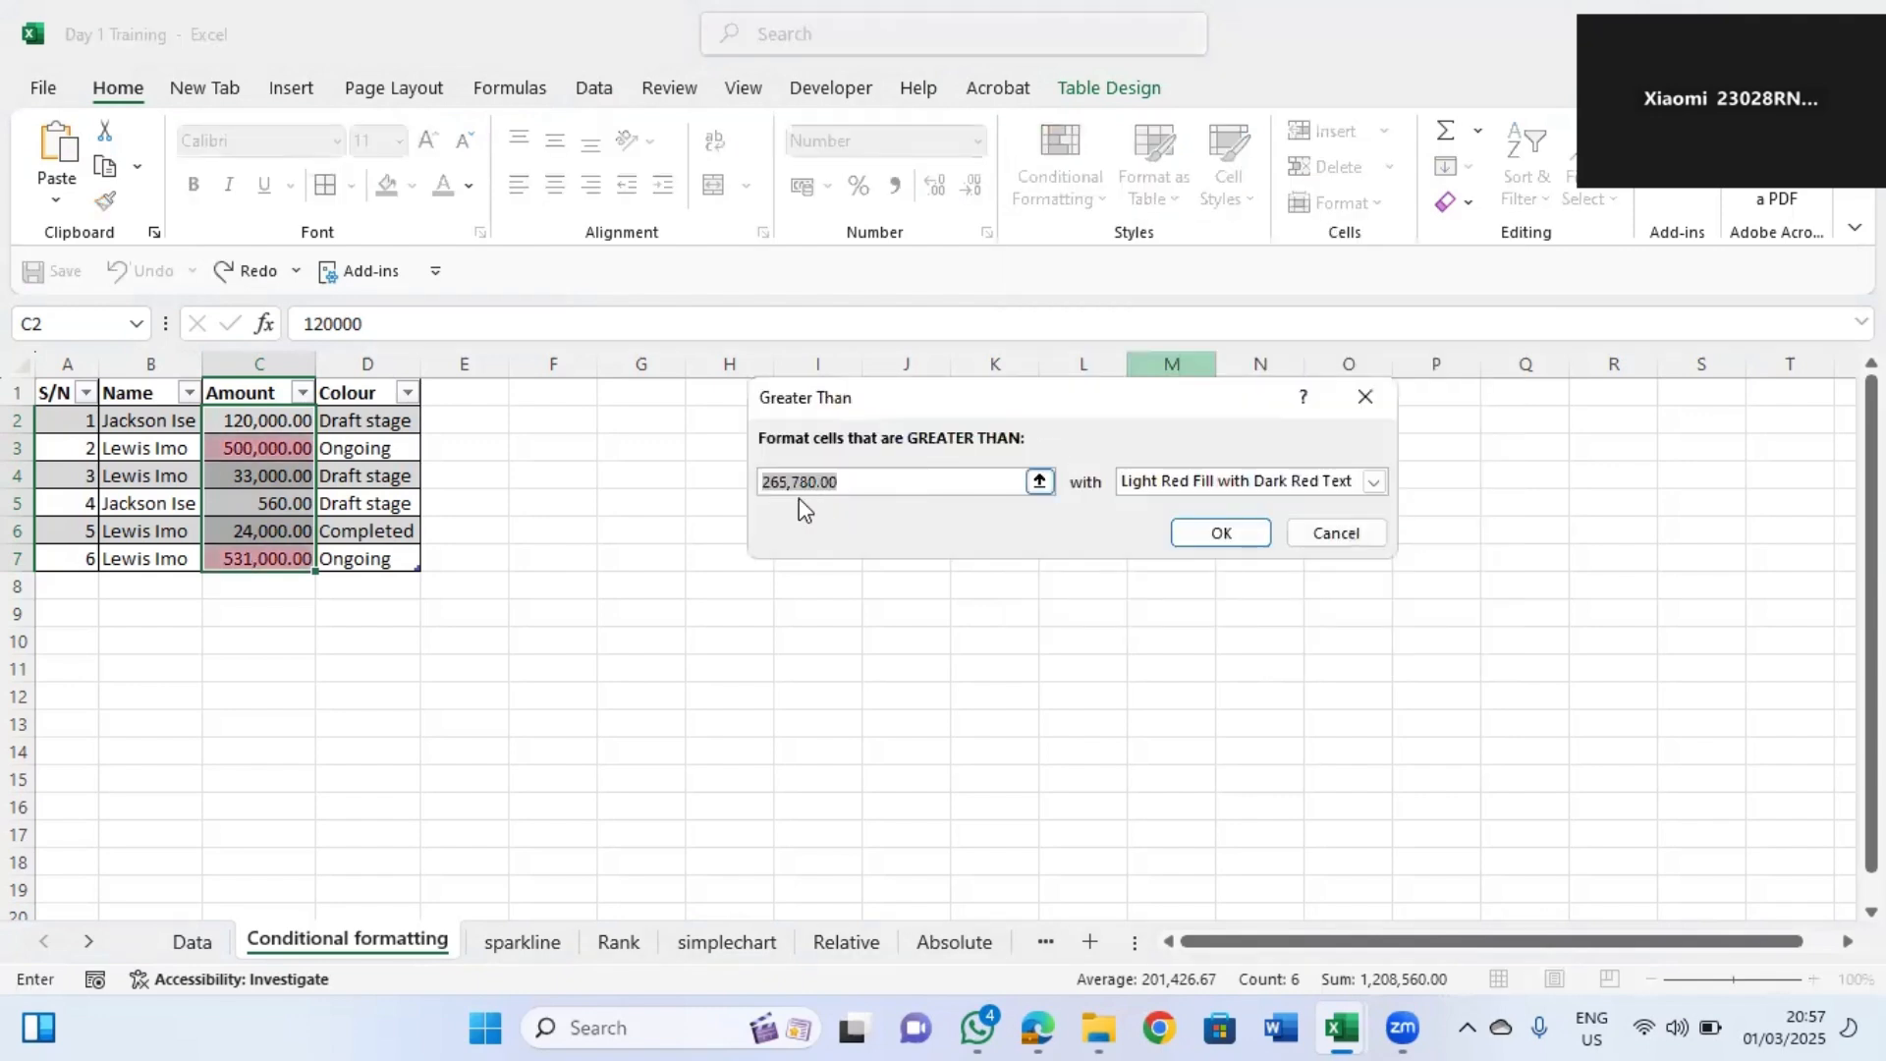
{"action": "type", "text": "100"}
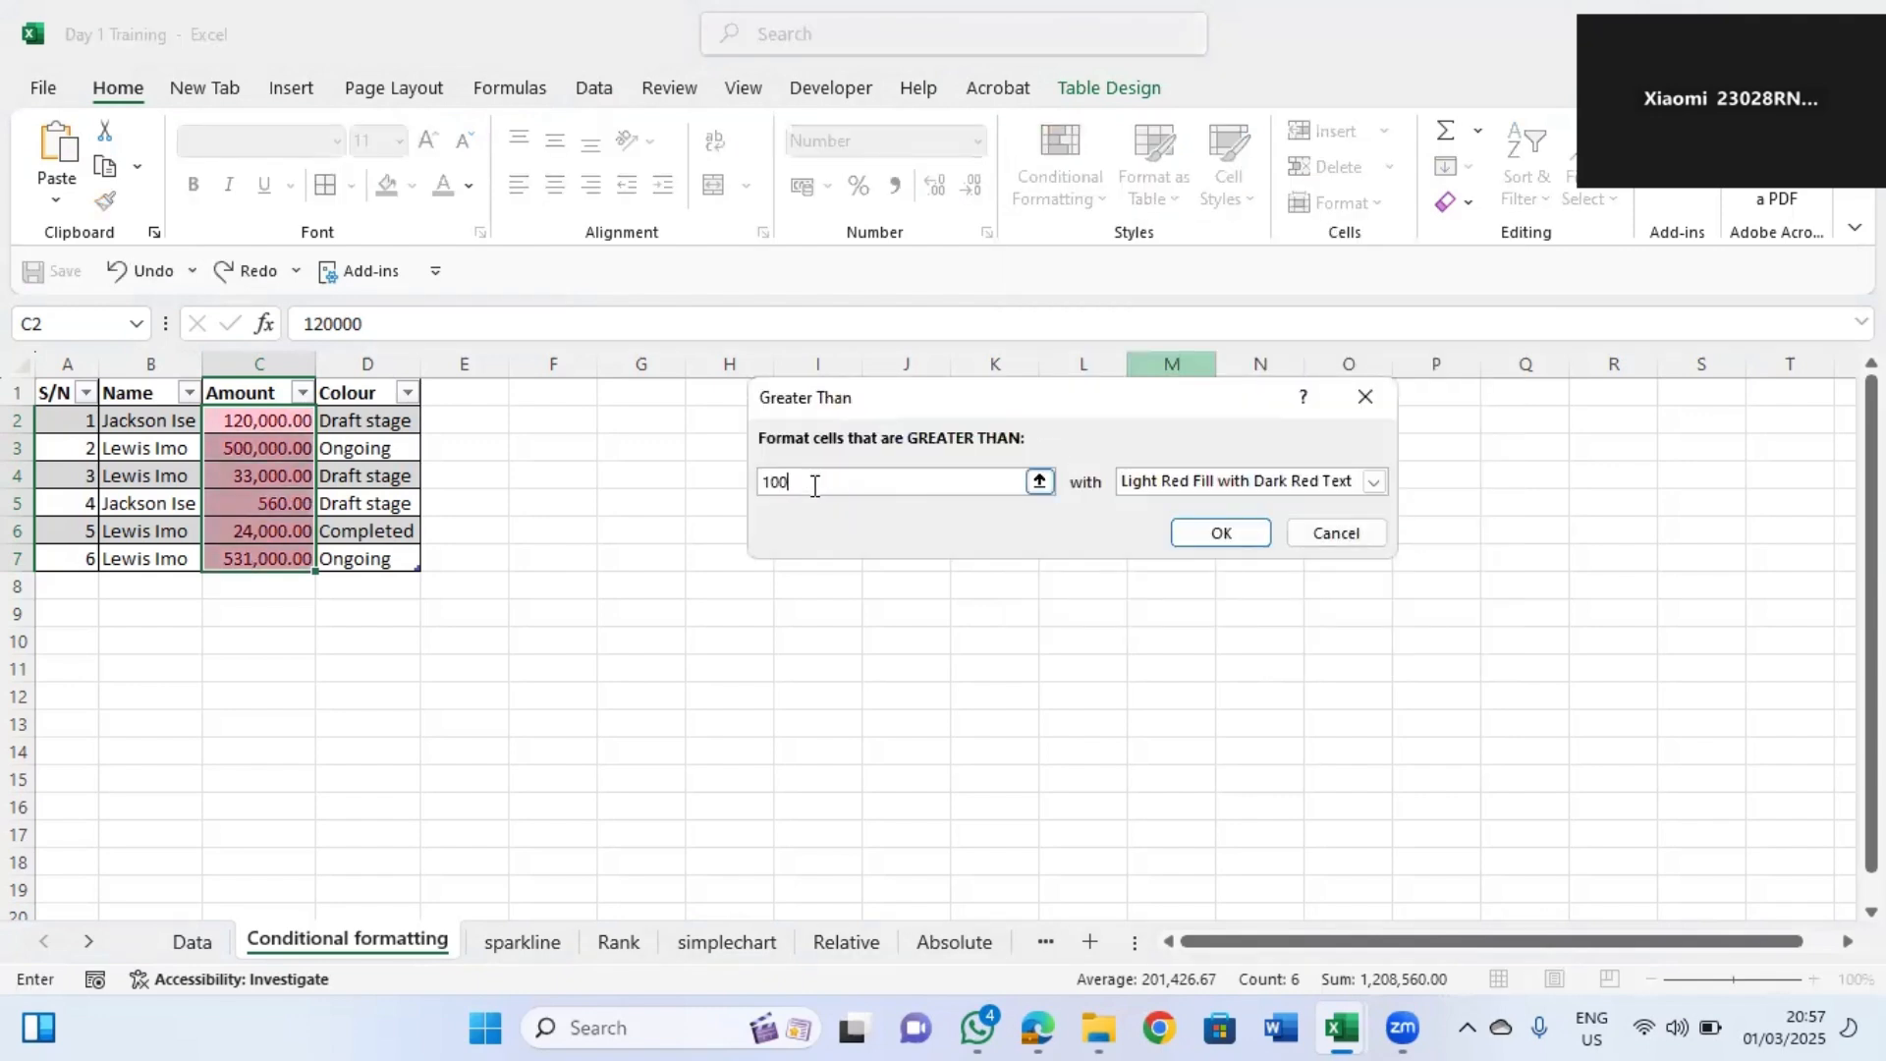
{"action": "type", "text": "000"}
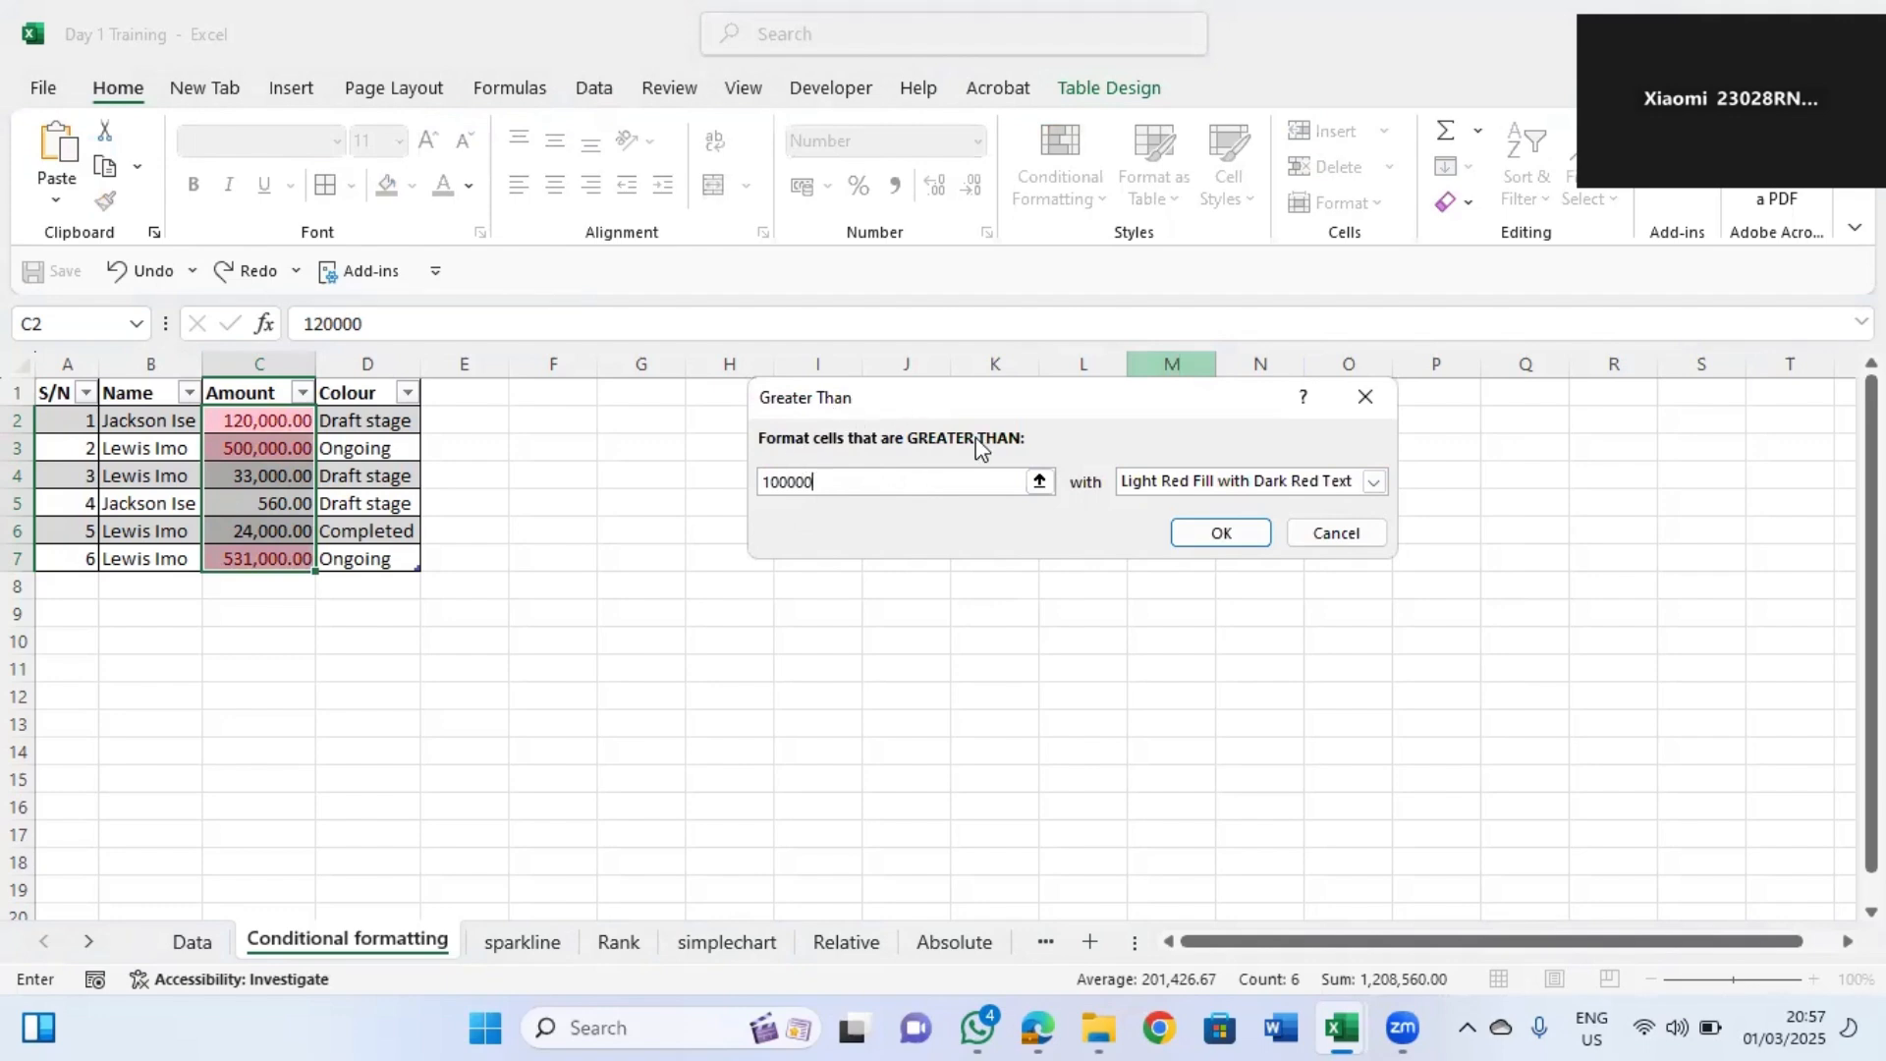
{"action": "left_click", "coordinate": [1374, 480]}
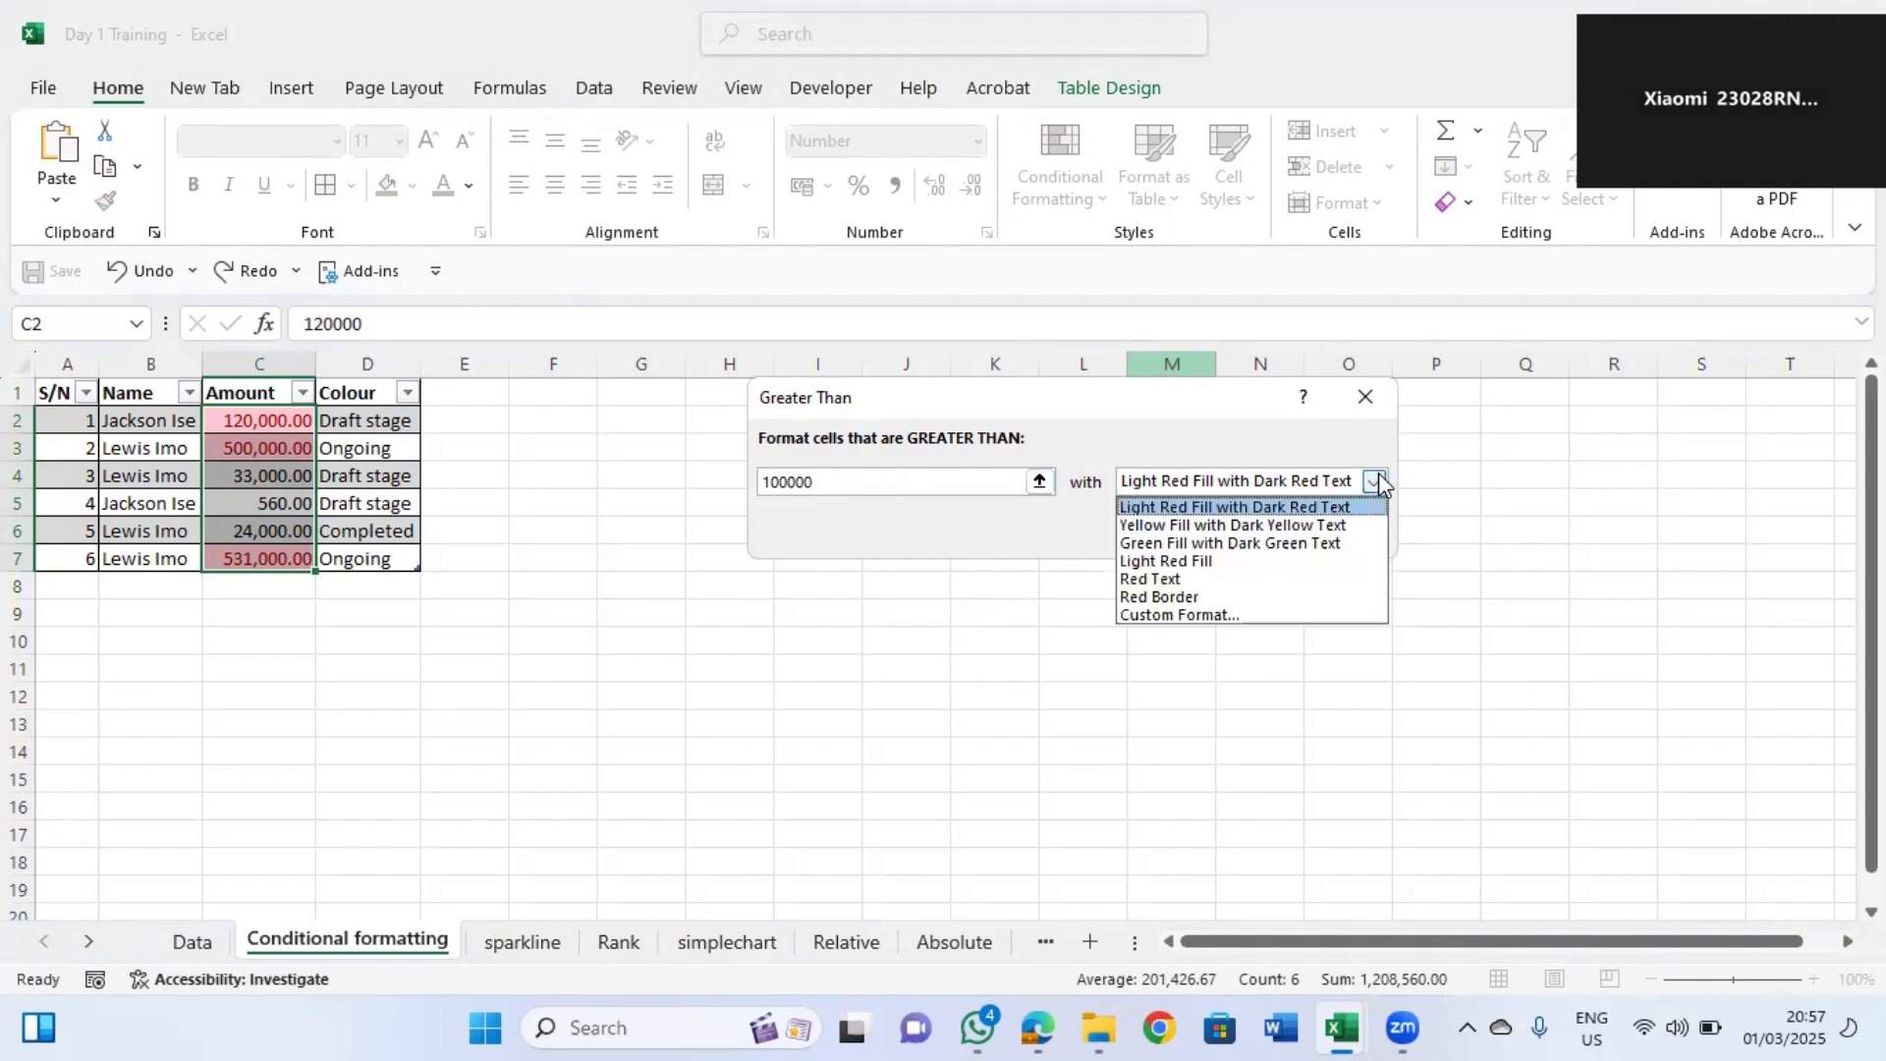
{"action": "left_click", "coordinate": [1178, 509]}
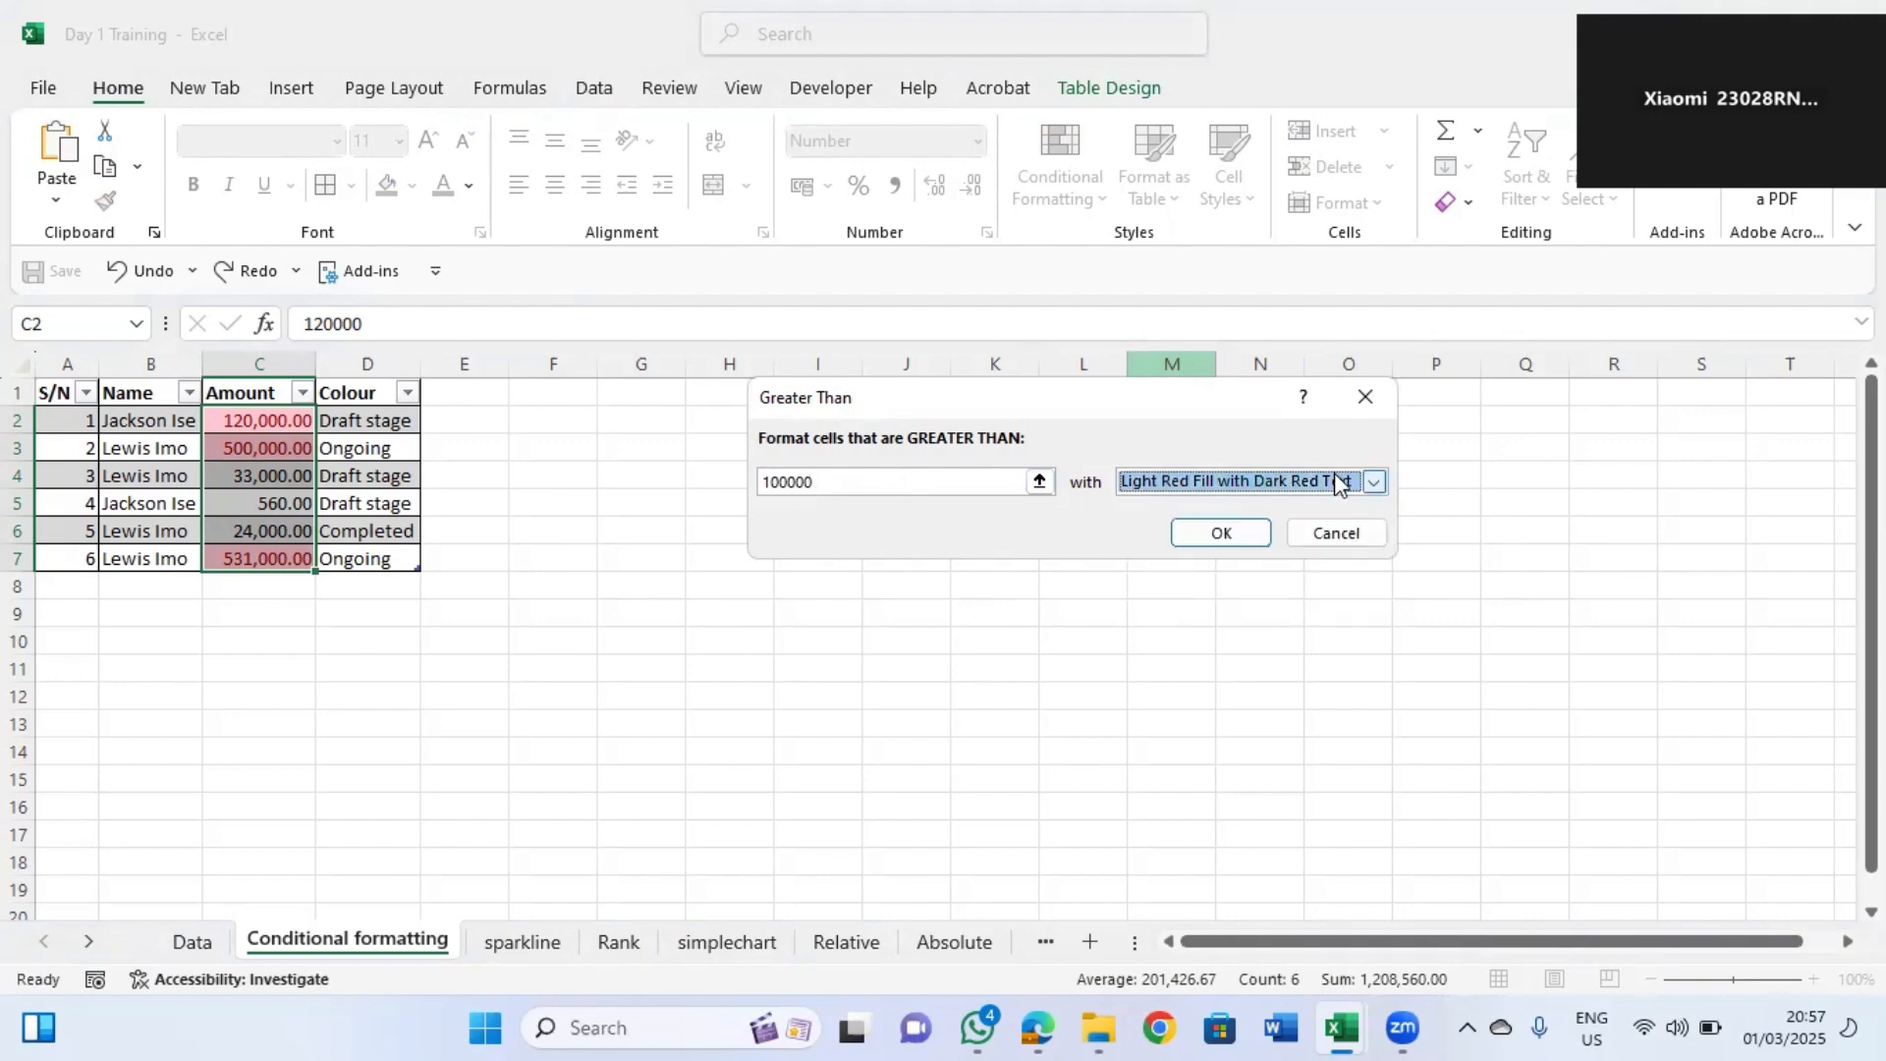
{"action": "left_click", "coordinate": [1374, 480]}
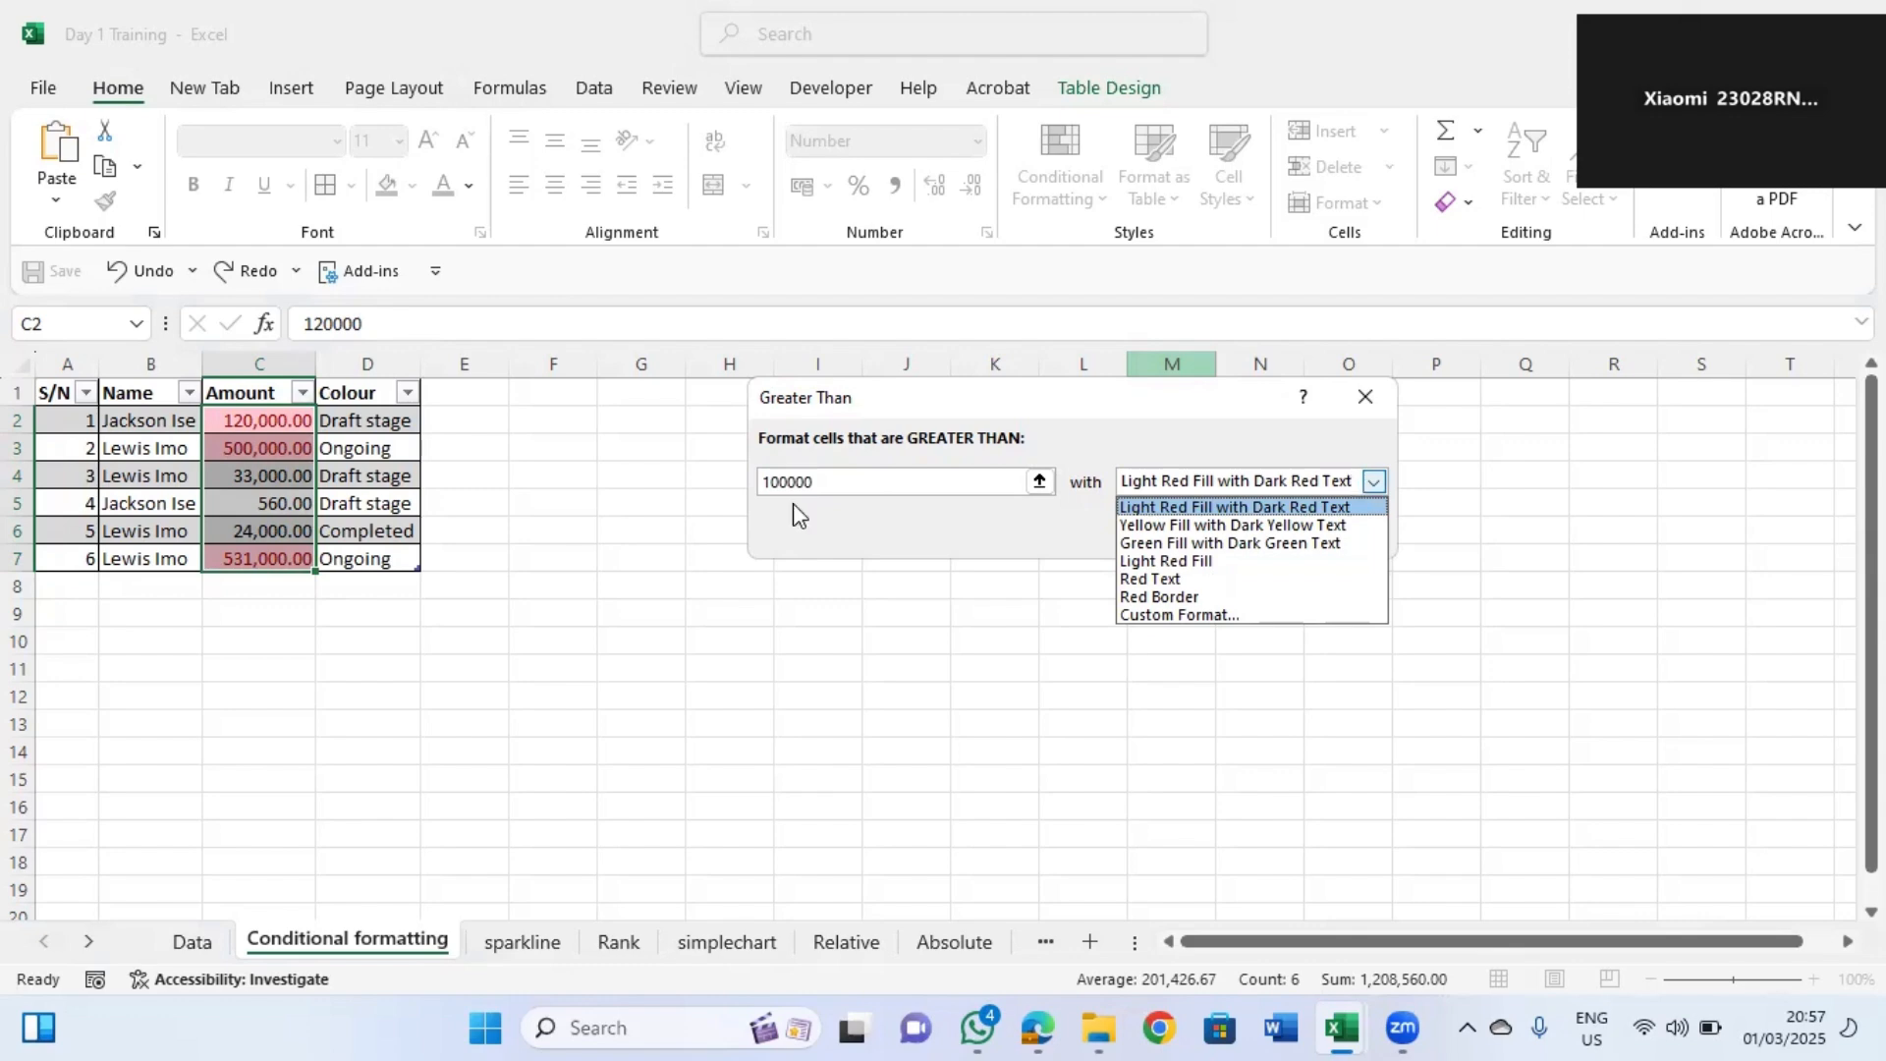
{"action": "left_click", "coordinate": [972, 546]}
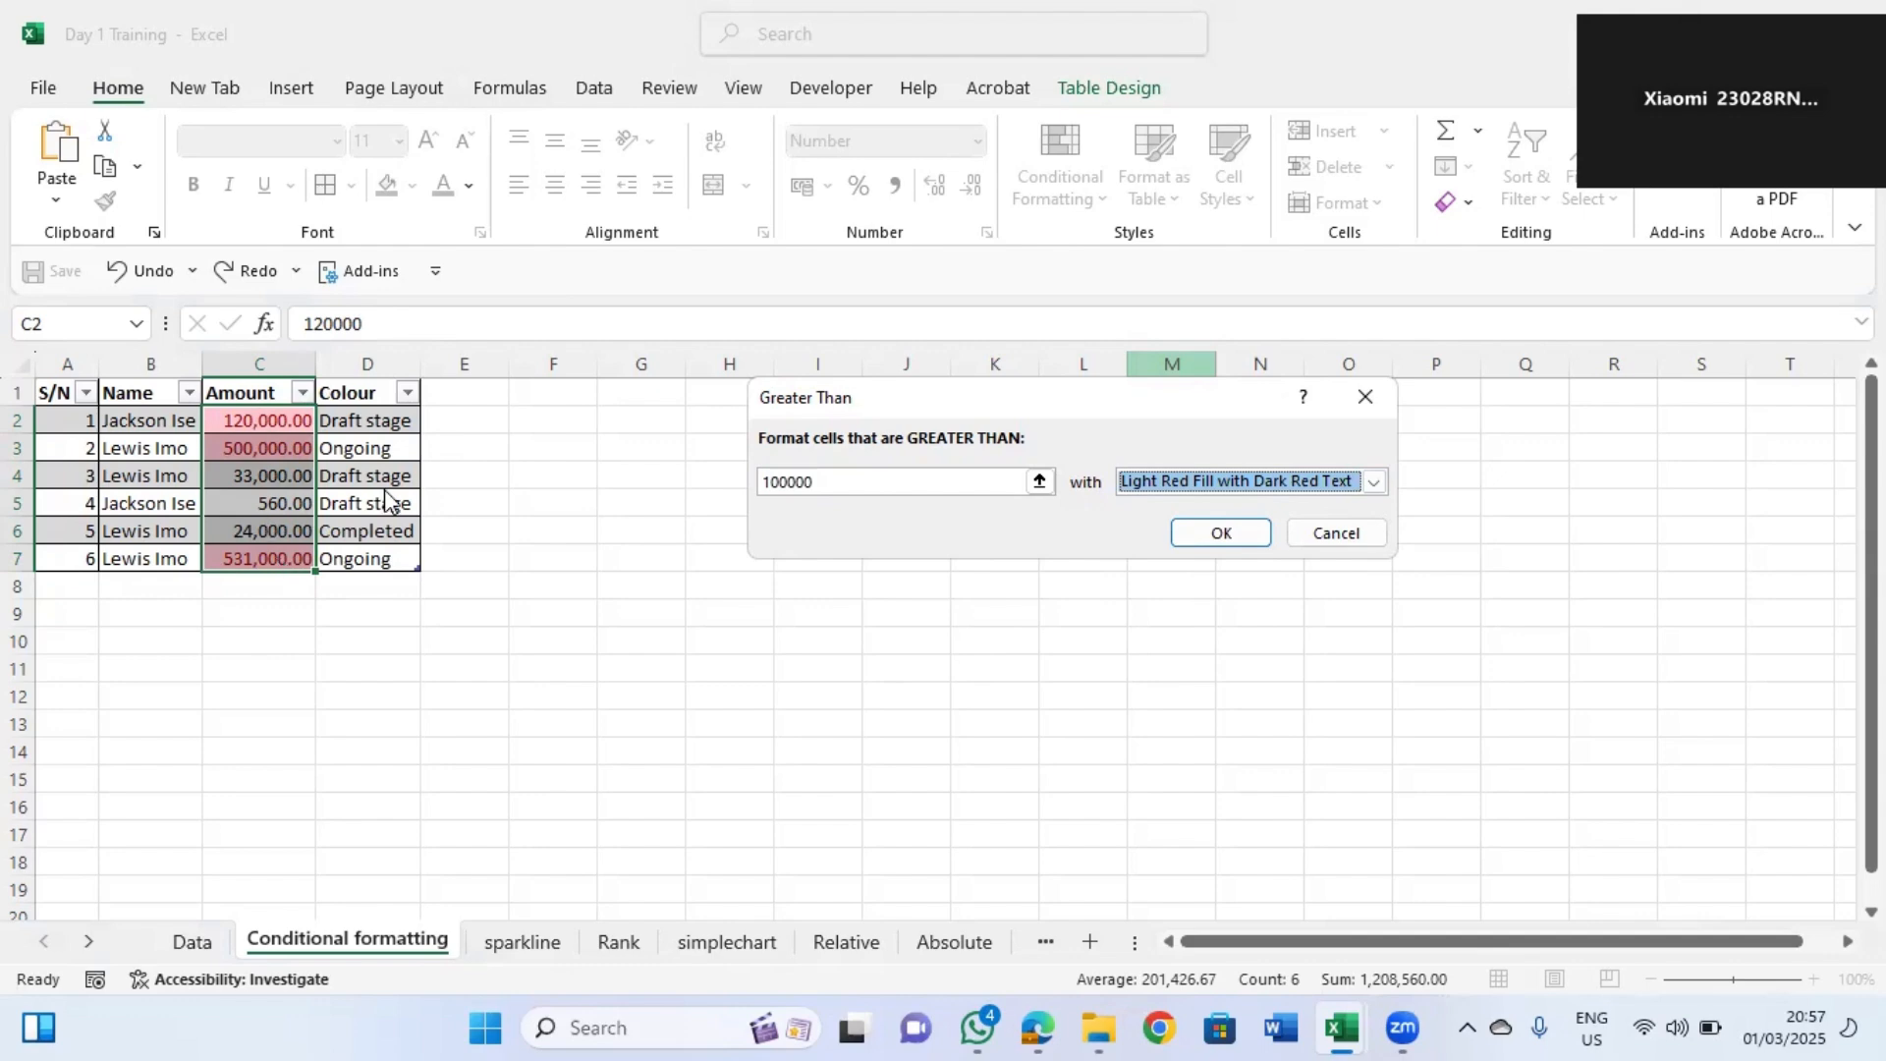
{"action": "left_click_drag", "start_coordinate": [863, 480], "coordinate": [708, 475]}
{"action": "type", "text": "50000"}
{"action": "left_click", "coordinate": [811, 658]}
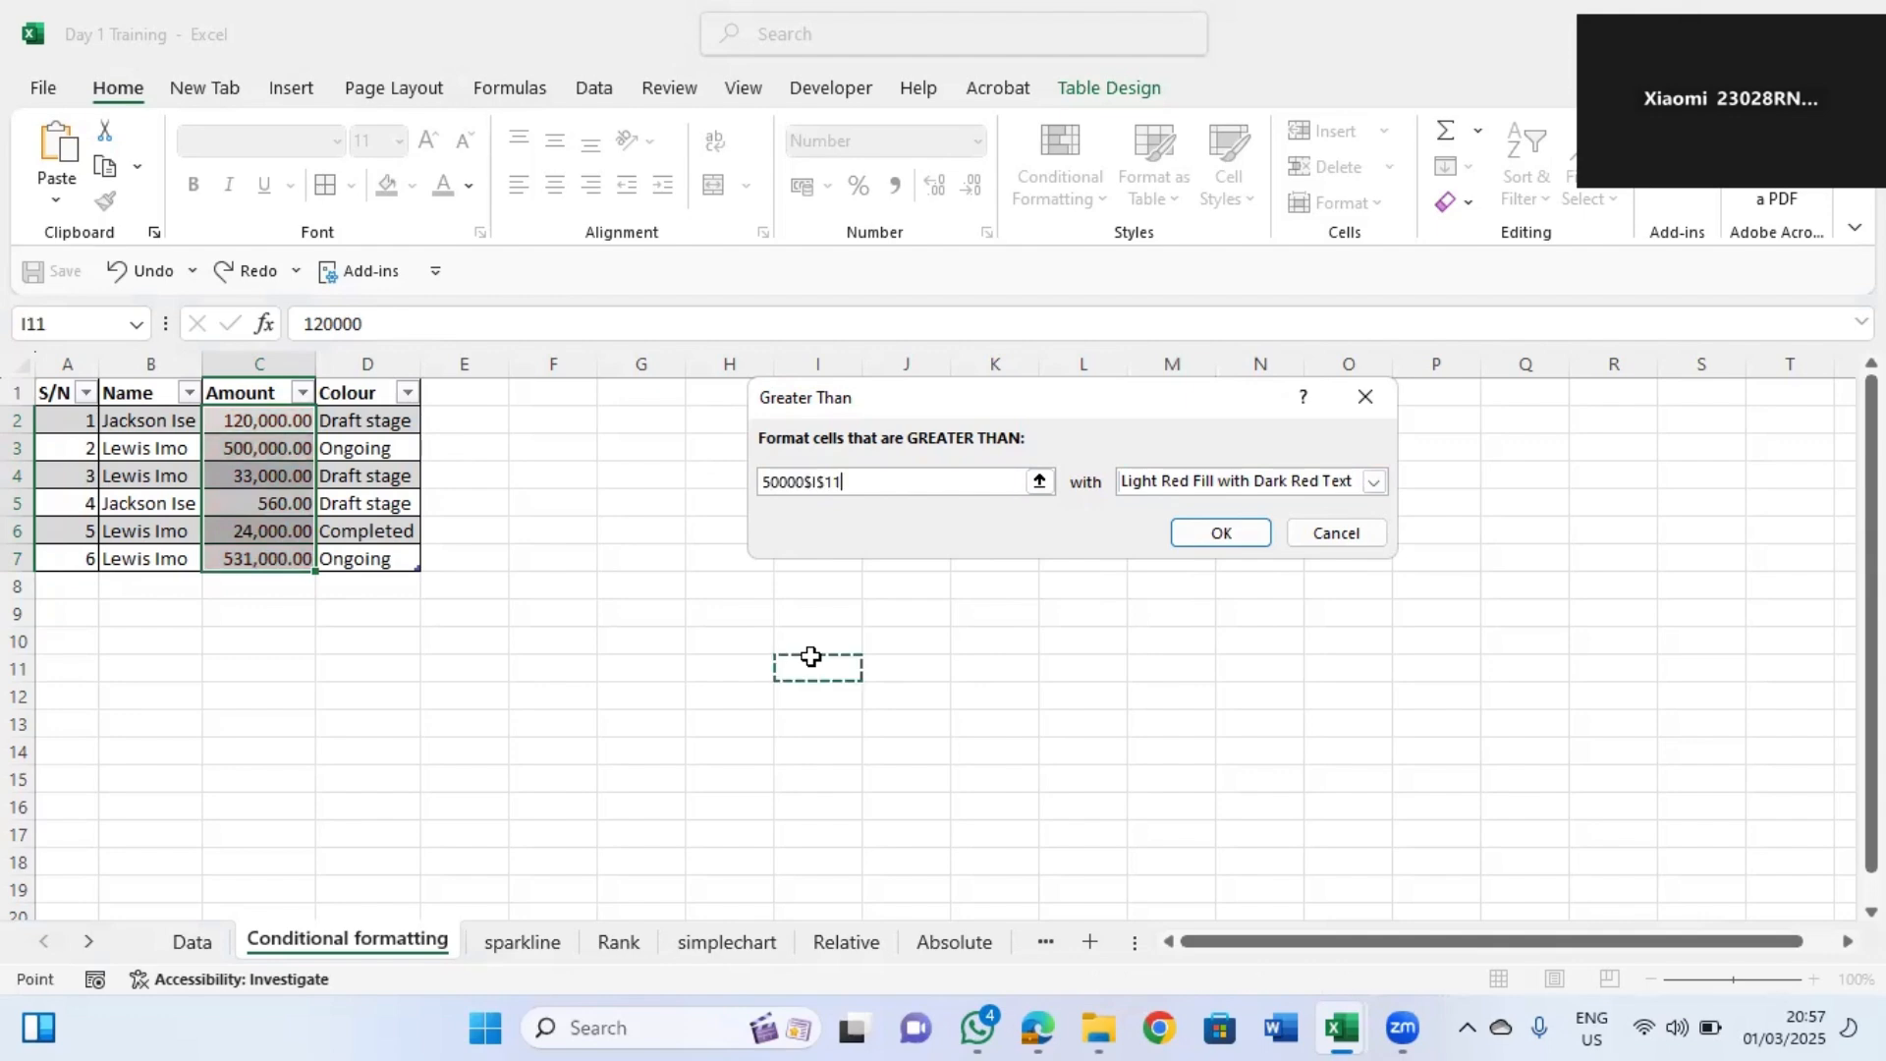
{"action": "left_click", "coordinate": [851, 485]}
{"action": "key", "text": "BackSpace"}
{"action": "key", "text": "BackSpace"}
{"action": "key", "text": "BackSpace"}
{"action": "key", "text": "BackSpace"}
{"action": "key", "text": "BackSpace"}
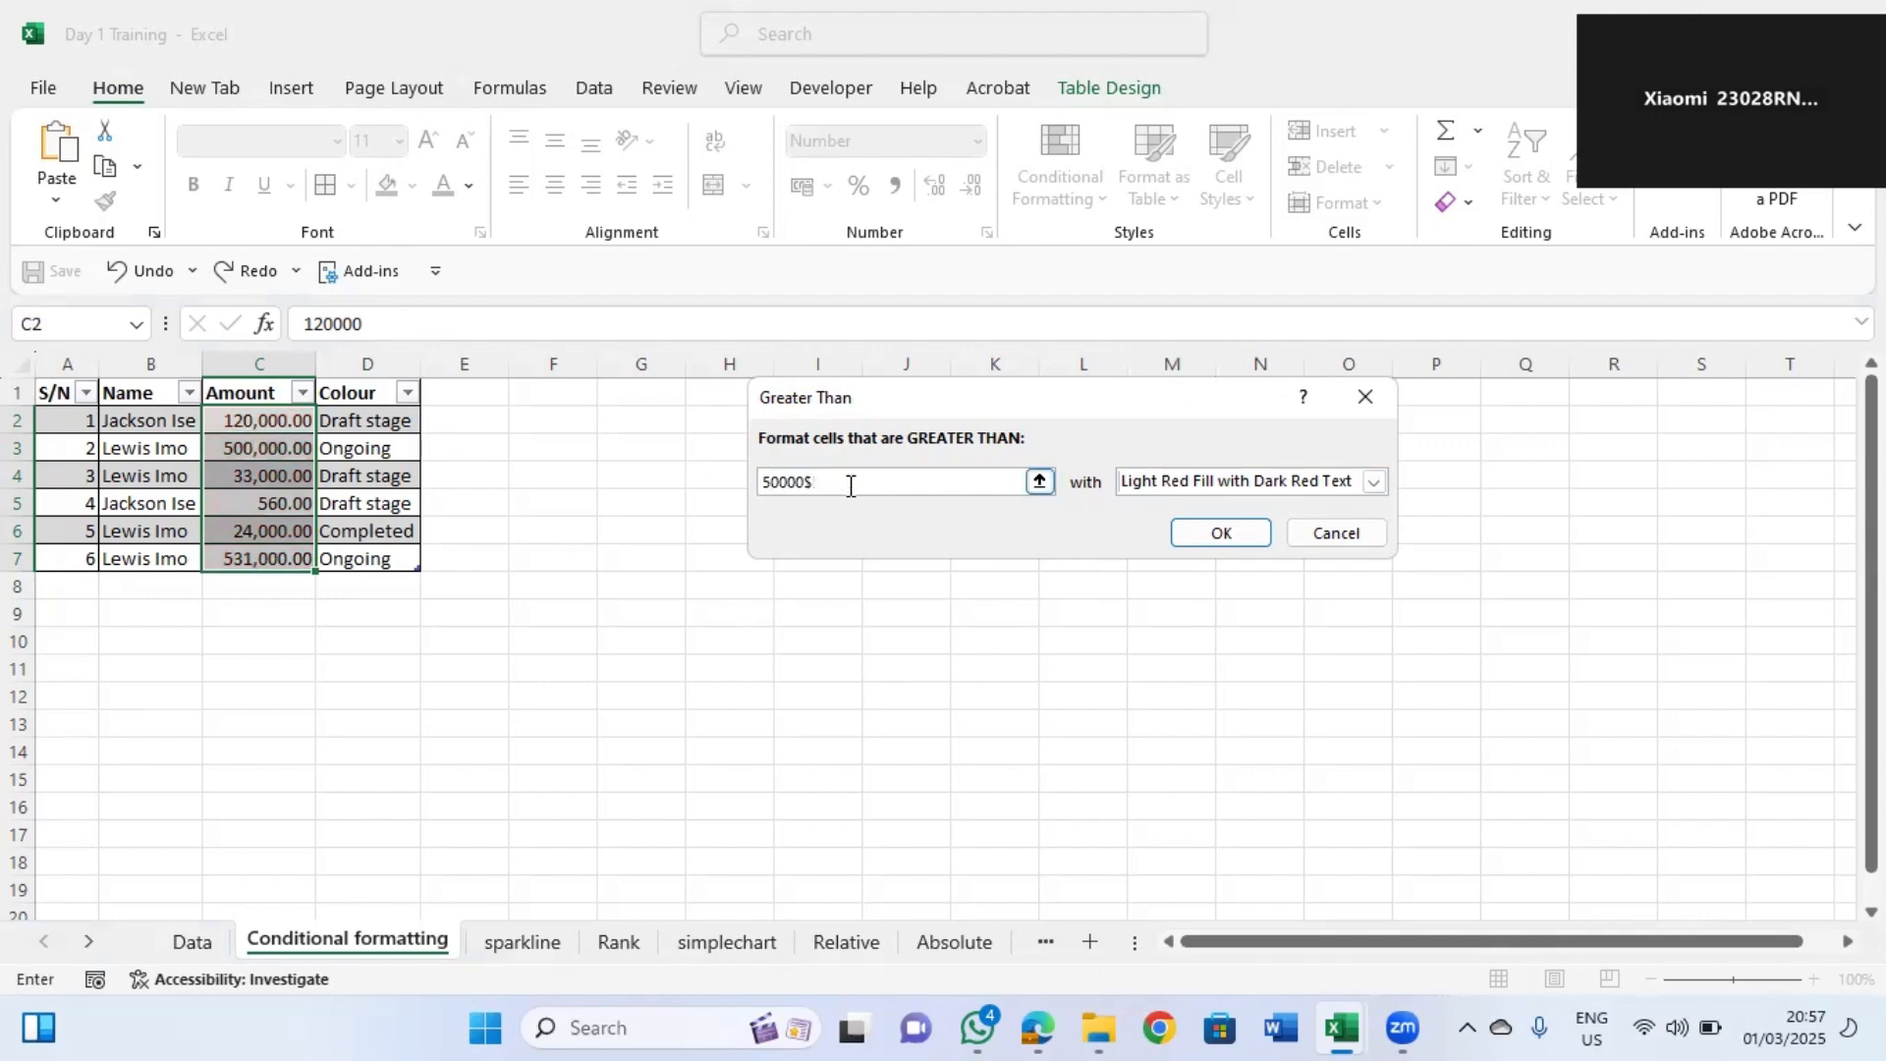
{"action": "left_click", "coordinate": [1365, 396]}
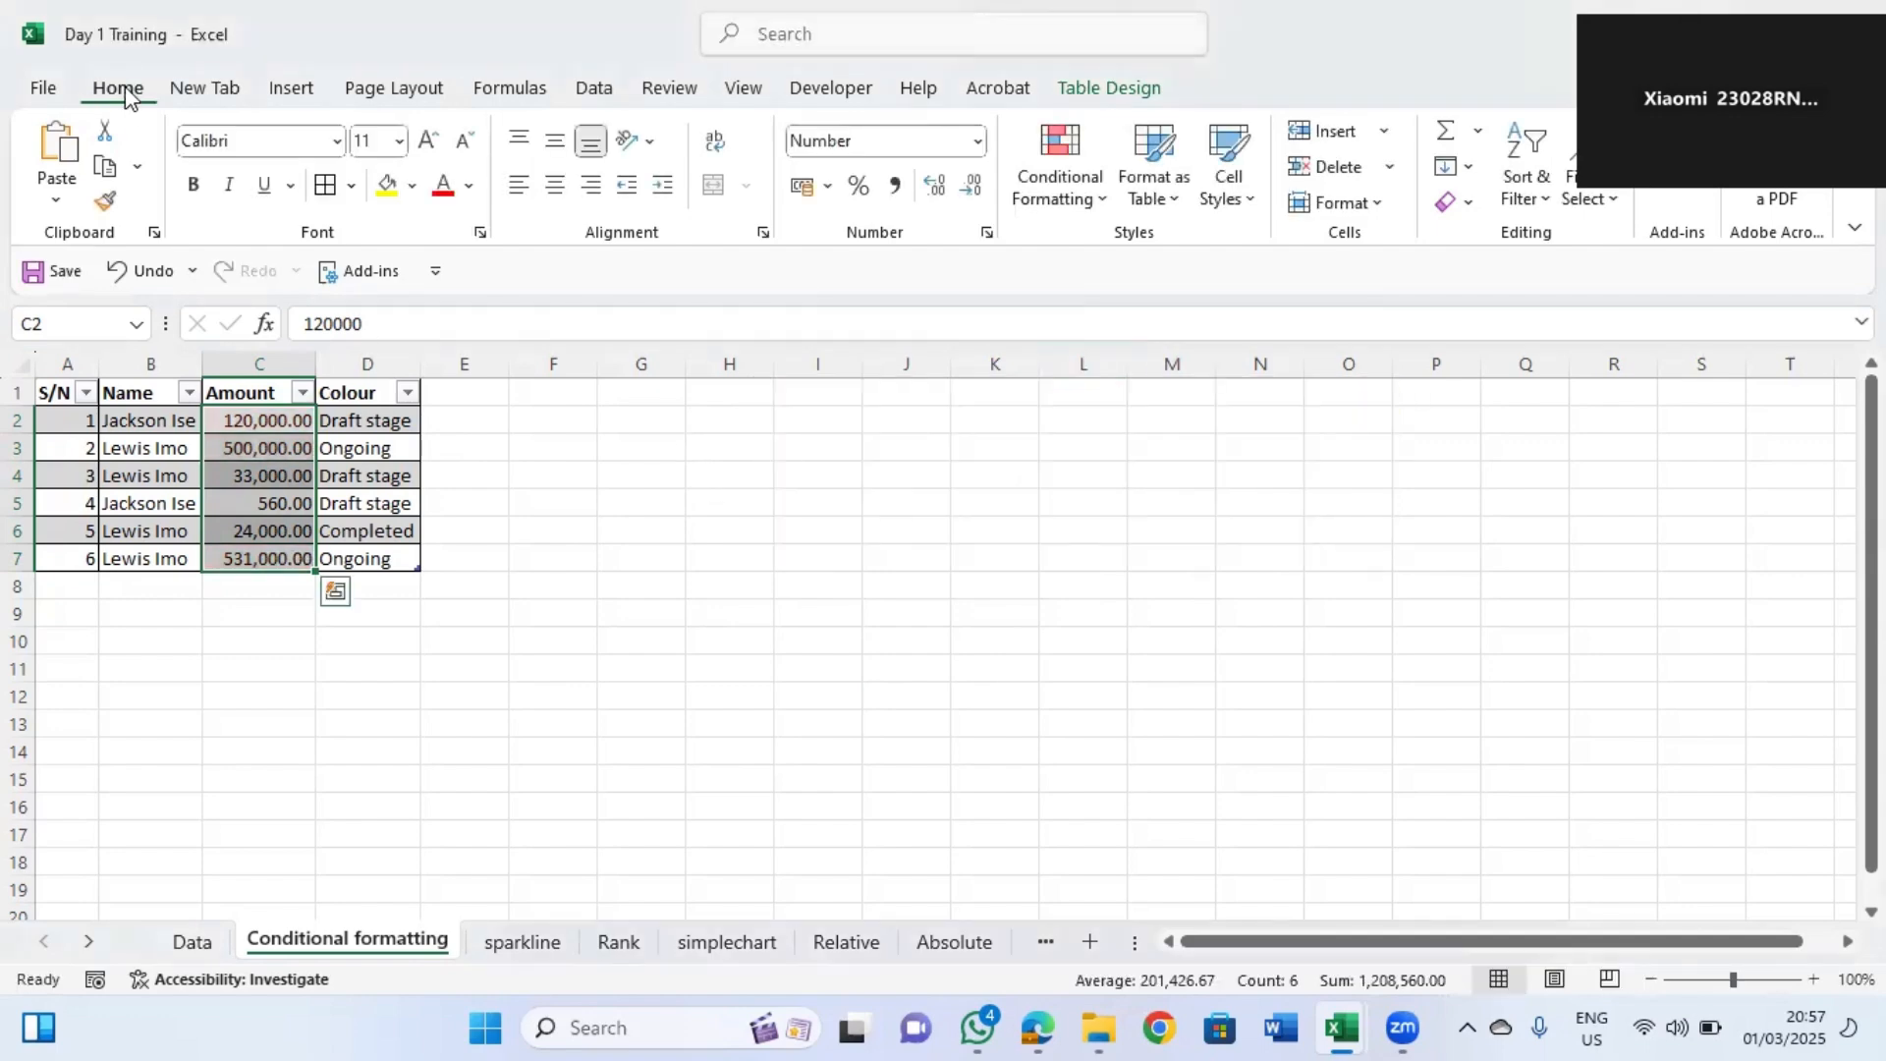
Highlight Amount cells C2:C7 greater than 20000 with light red fill and dark red text.
{"action": "left_click", "coordinate": [265, 420]}
{"action": "left_click_drag", "start_coordinate": [263, 465], "coordinate": [273, 548]}
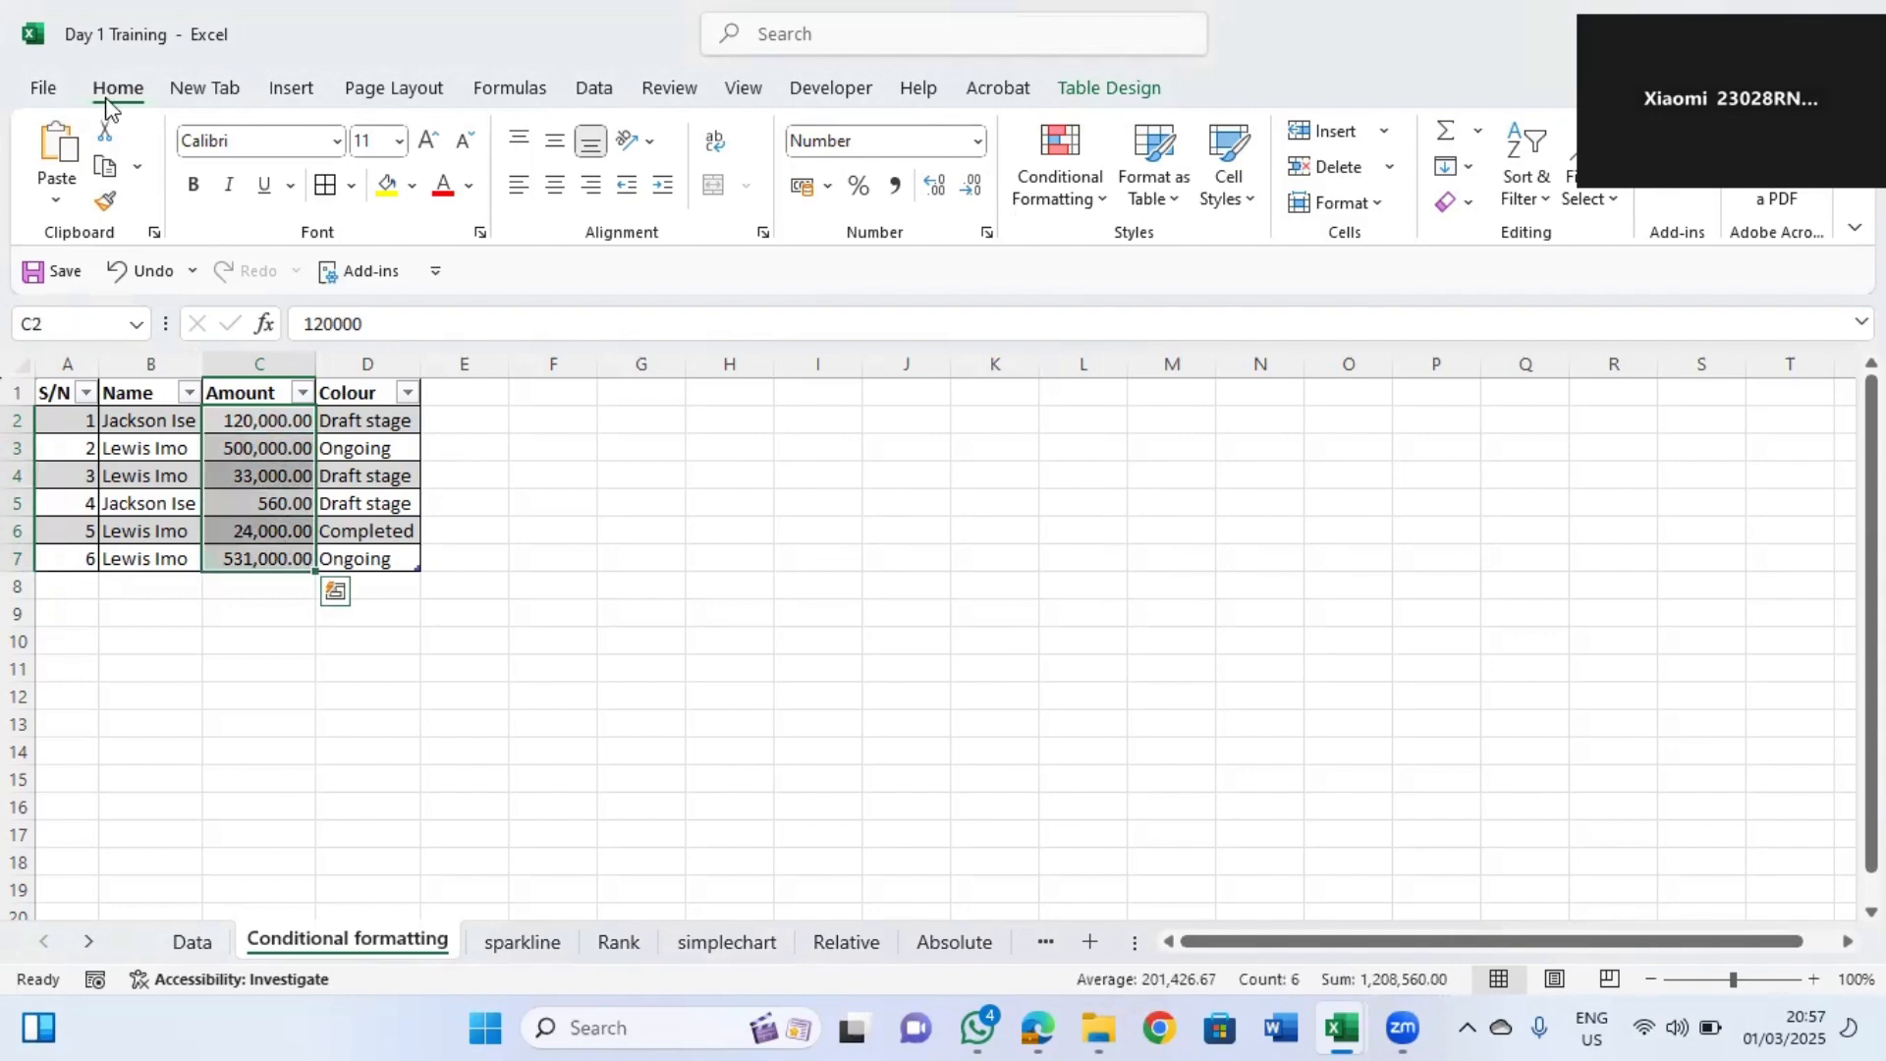
{"action": "left_click", "coordinate": [1105, 201]}
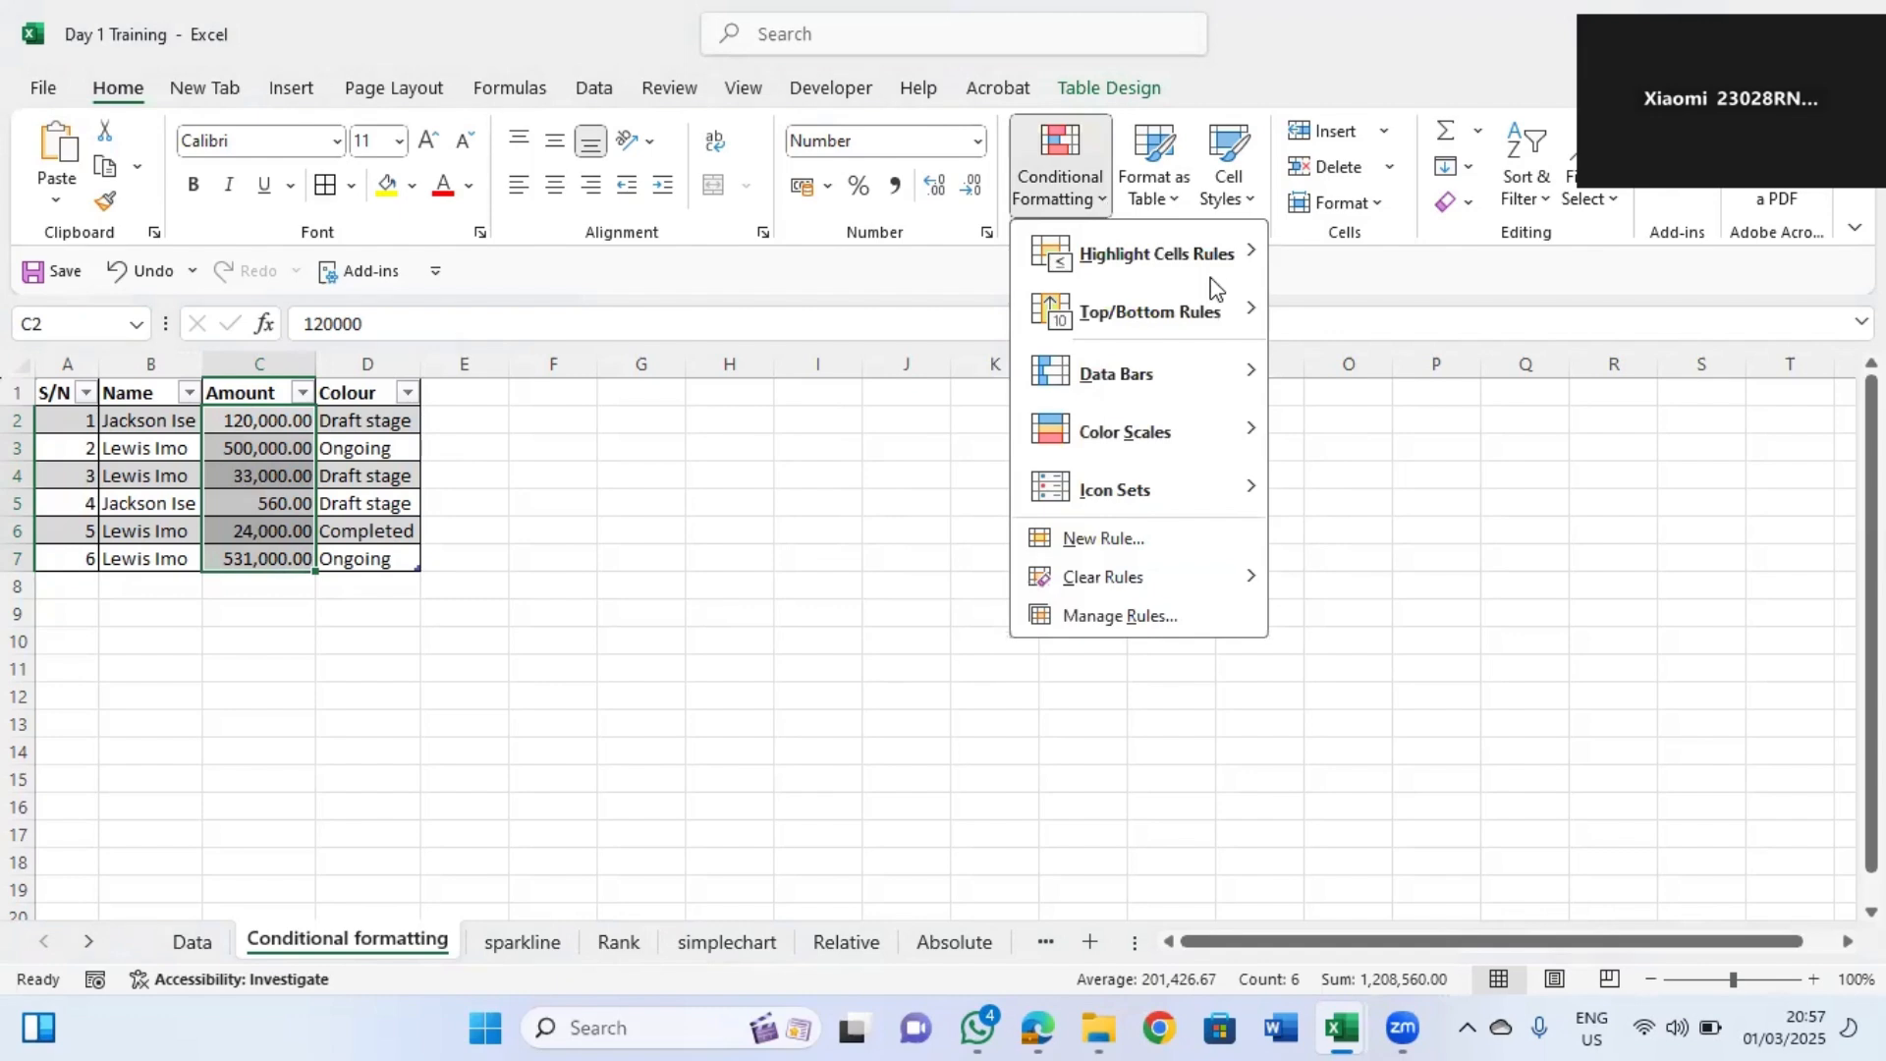
{"action": "mouse_move", "coordinate": [1230, 259]}
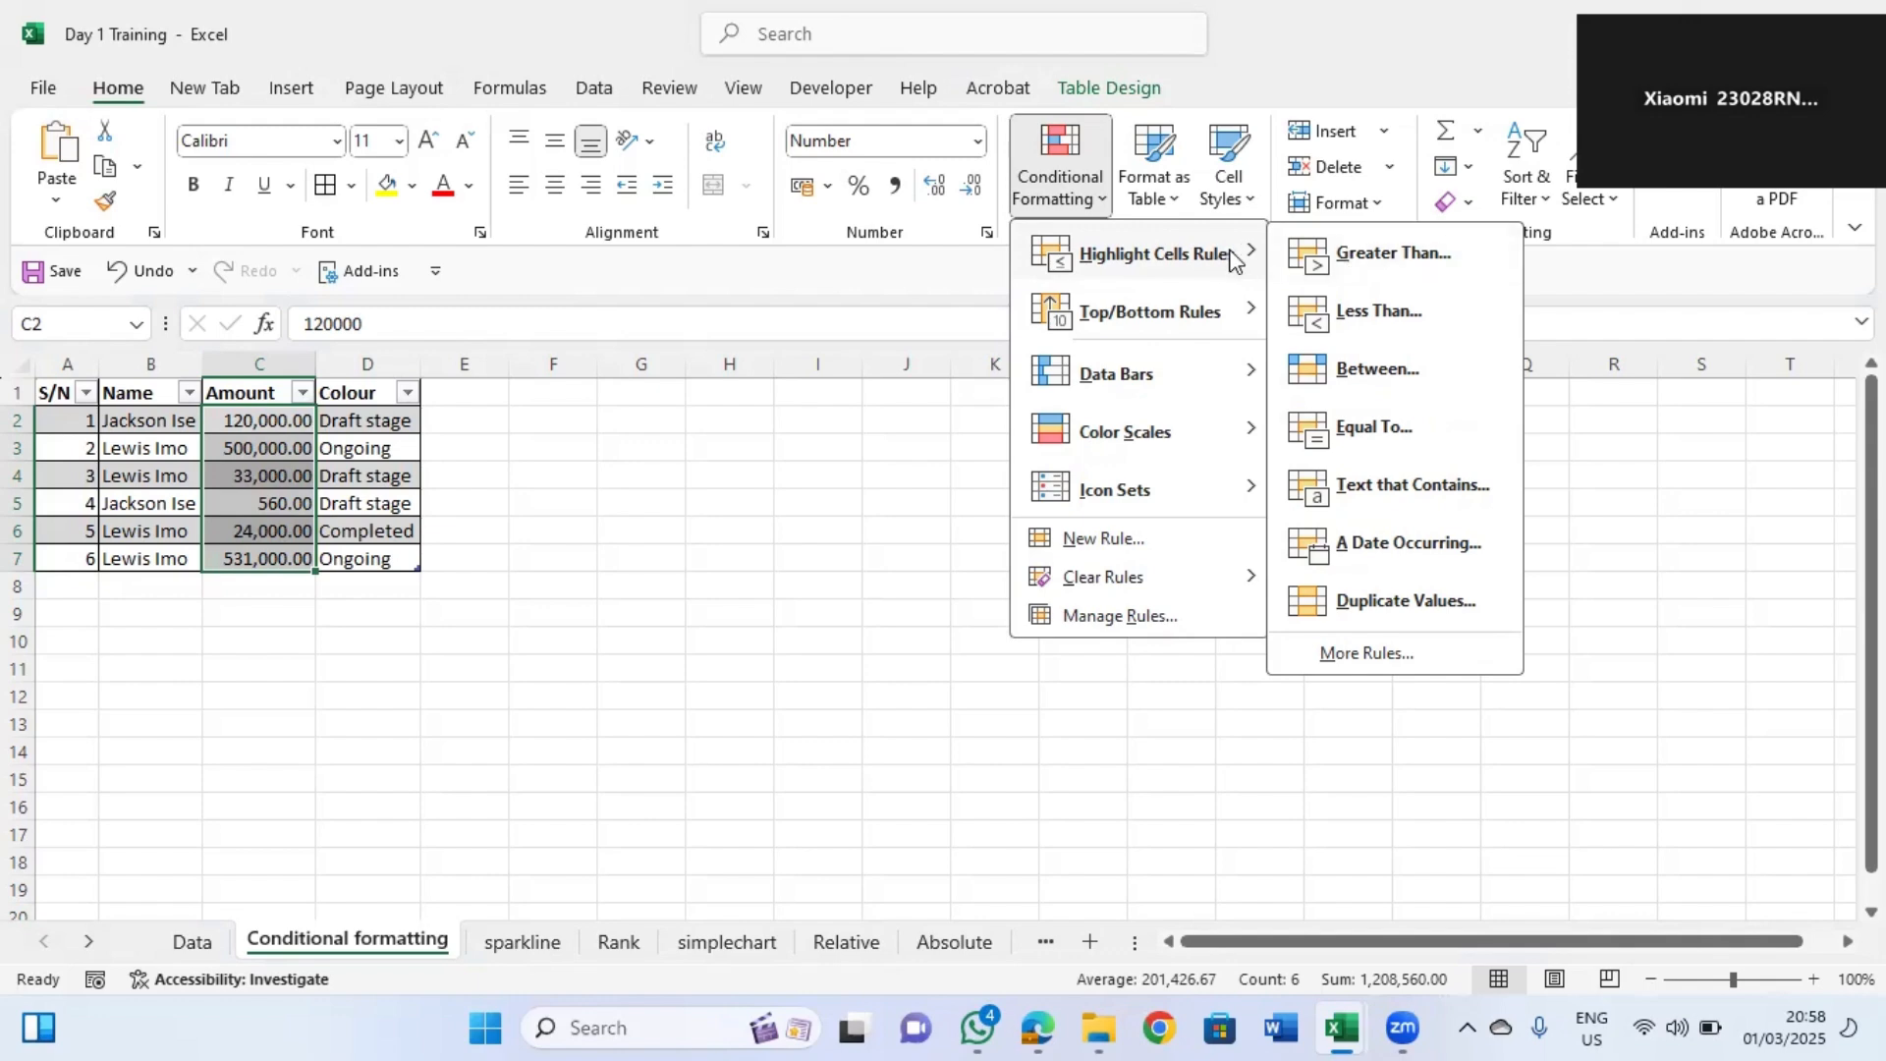
{"action": "left_click", "coordinate": [1429, 258]}
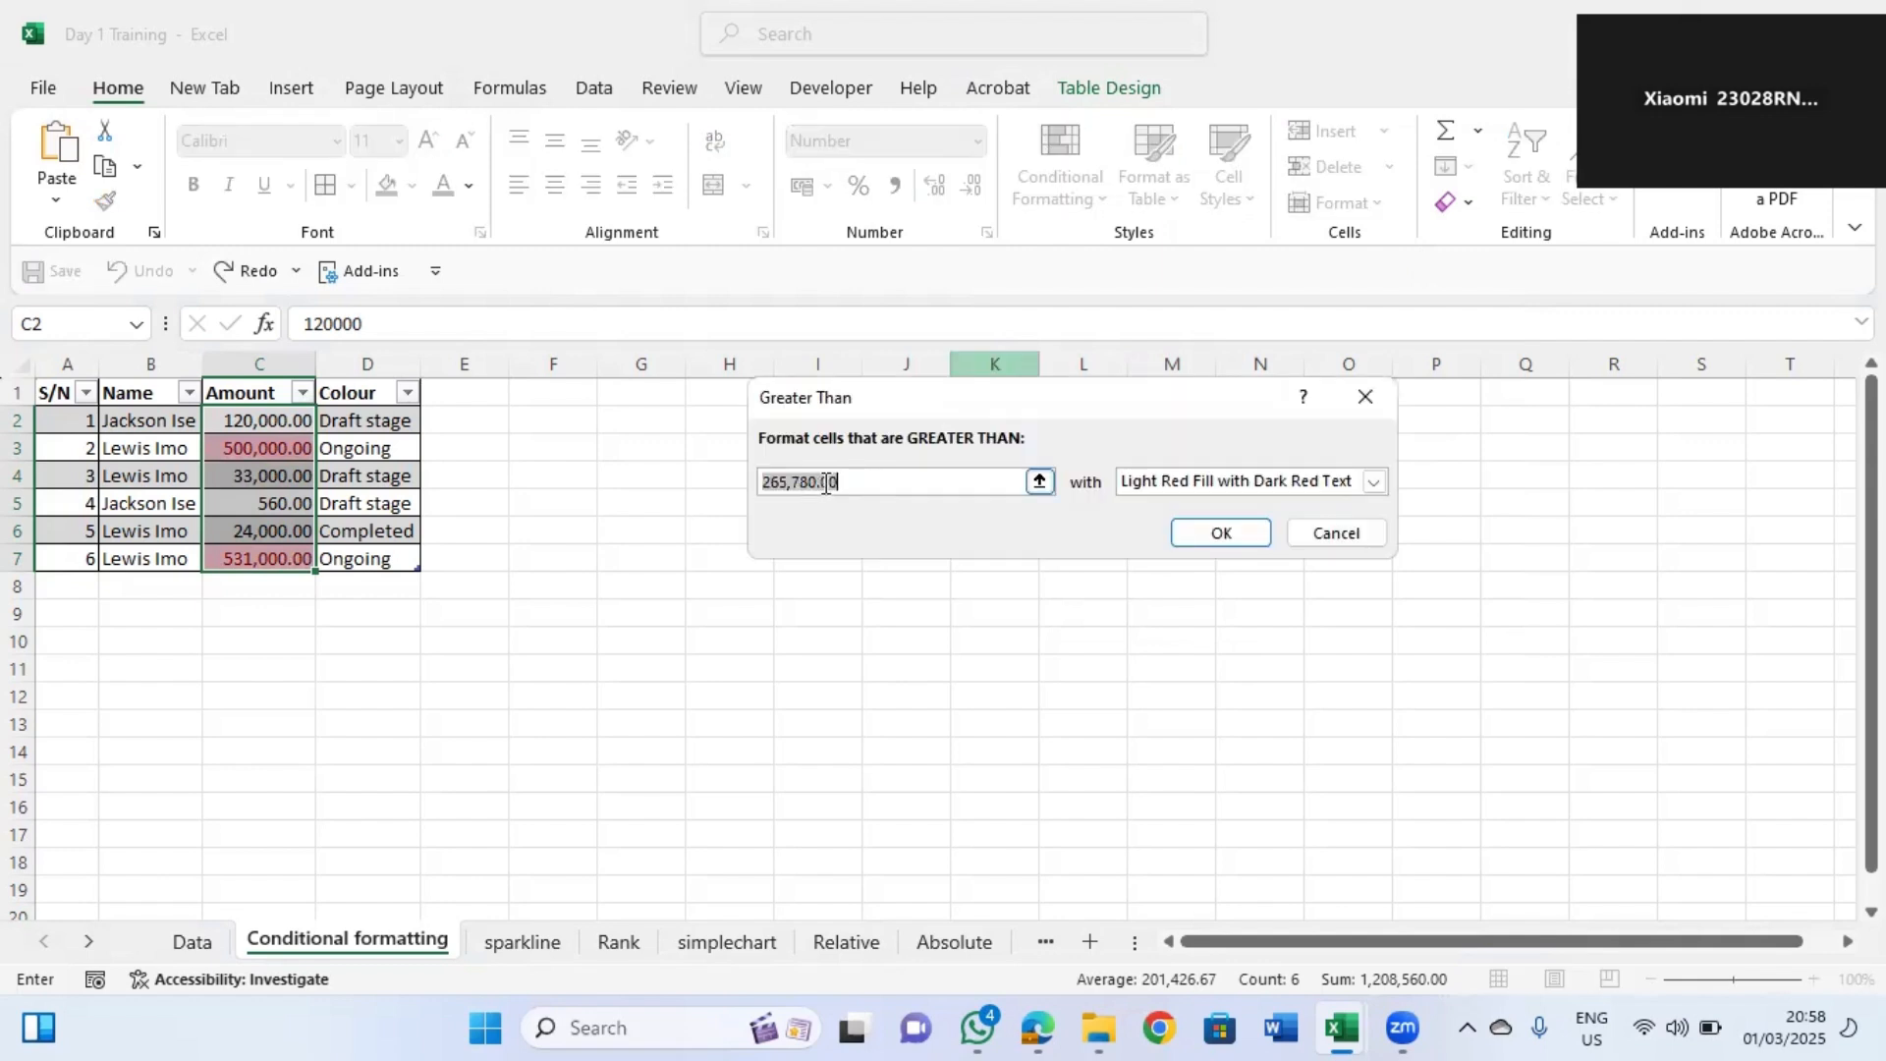
{"action": "type", "text": "40000"}
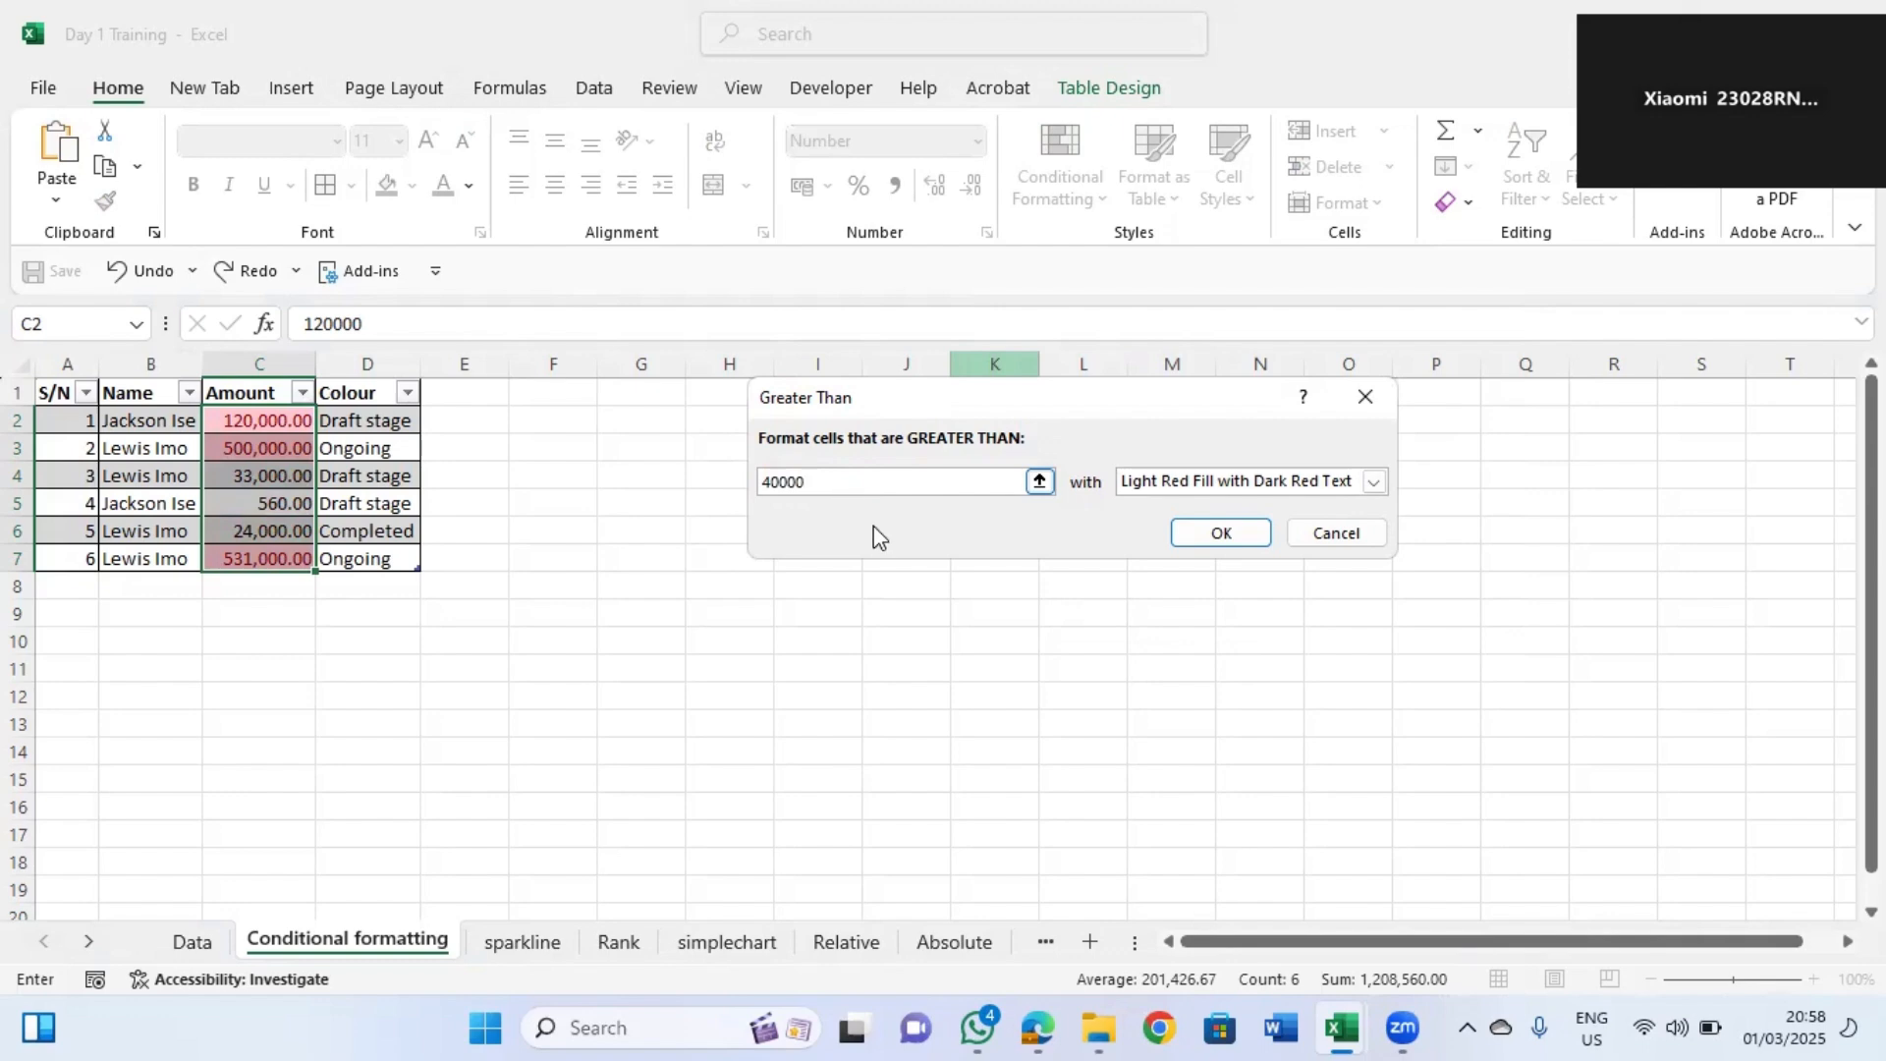
{"action": "left_click", "coordinate": [1148, 604]}
{"action": "key", "text": "BackSpace"}
{"action": "key", "text": "BackSpace"}
{"action": "key", "text": "BackSpace"}
{"action": "key", "text": "BackSpace"}
{"action": "key", "text": "BackSpace"}
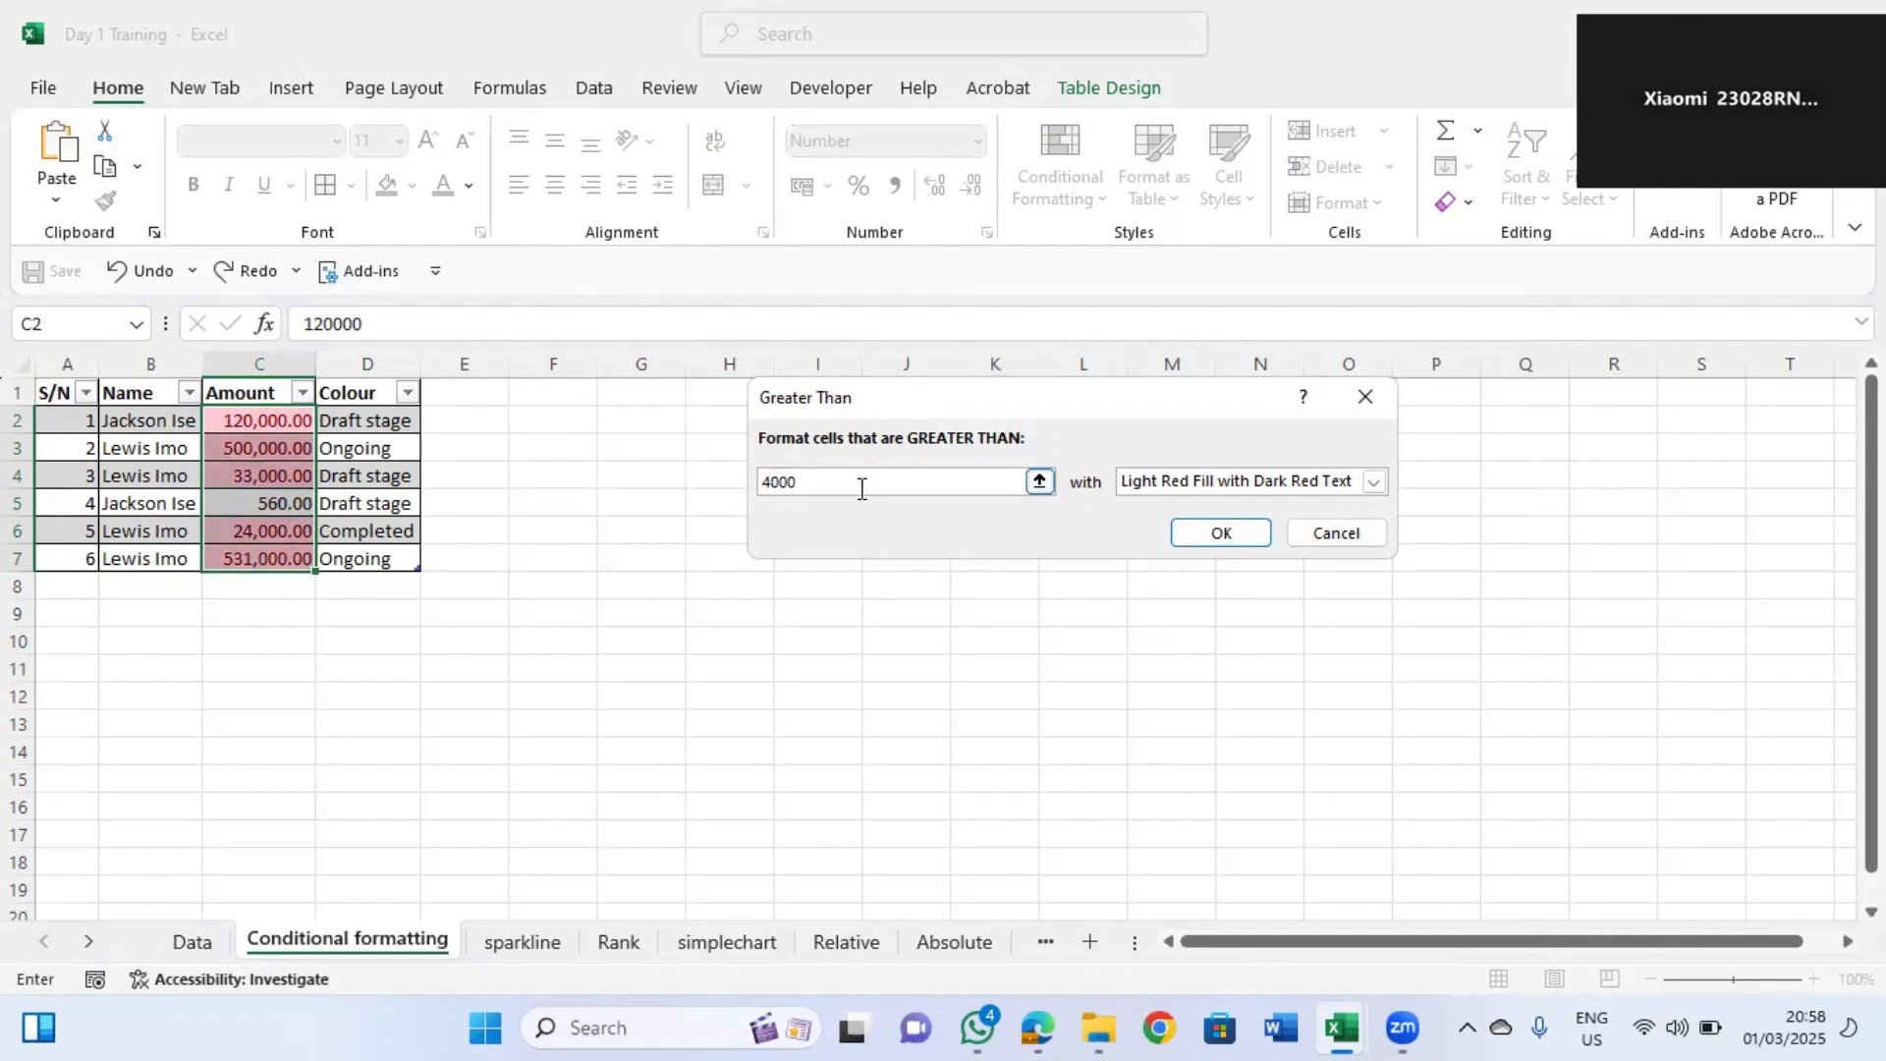
{"action": "type", "text": "0"}
{"action": "key", "text": "BackSpace"}
{"action": "key", "text": "BackSpace"}
{"action": "key", "text": "BackSpace"}
{"action": "key", "text": "BackSpace"}
{"action": "key", "text": "BackSpace"}
{"action": "type", "text": "2000"}
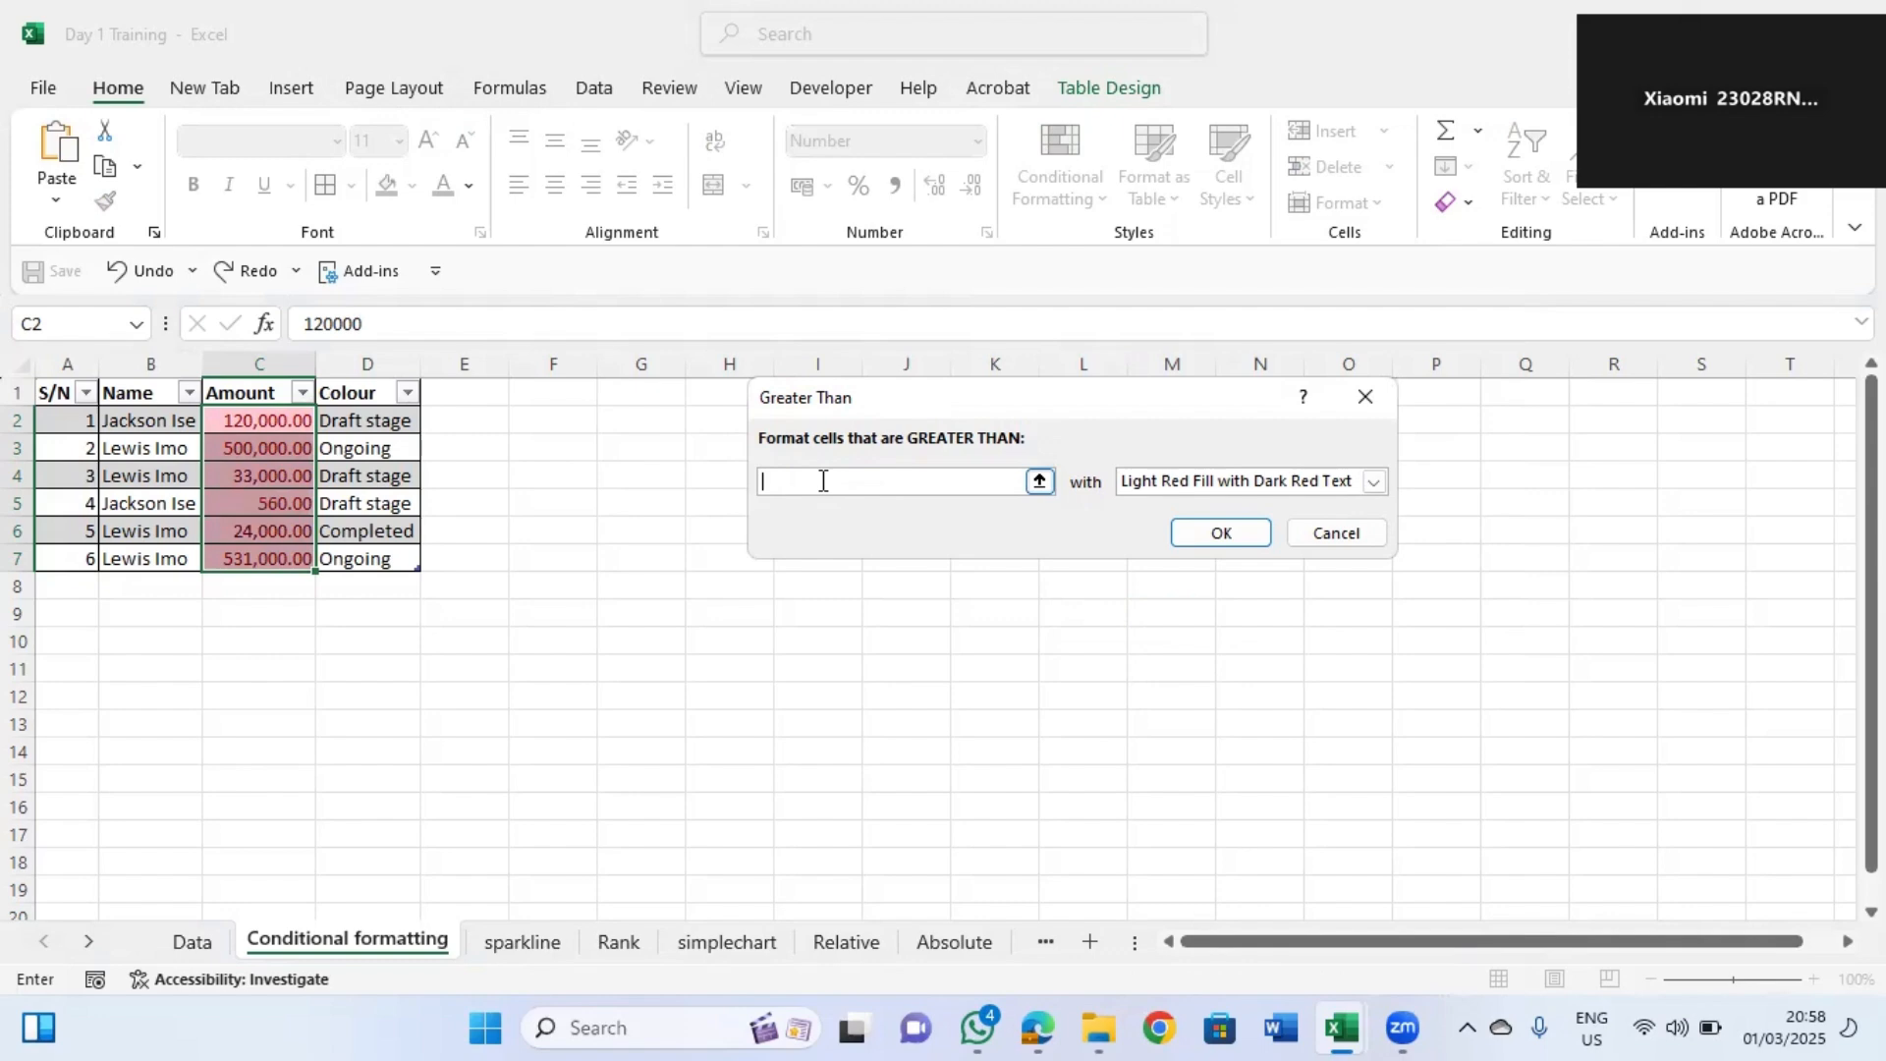
{"action": "type", "text": "0"}
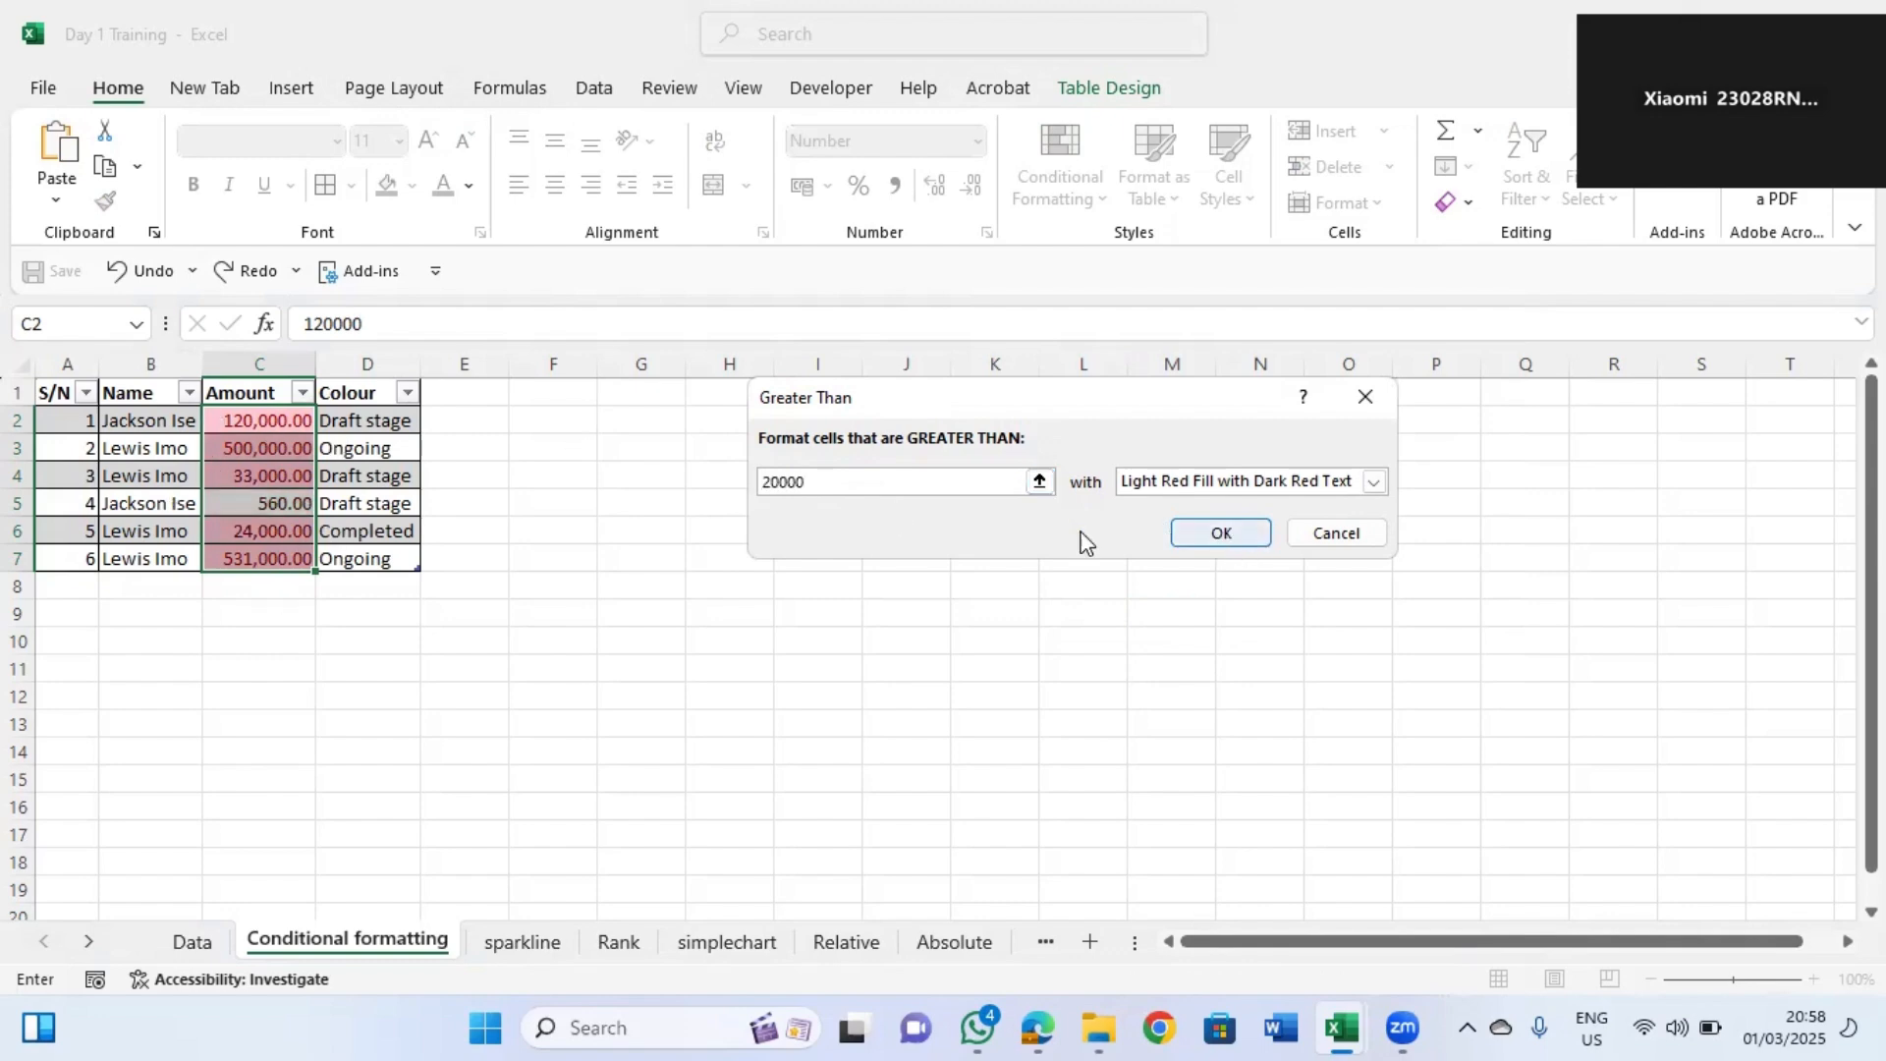
{"action": "left_click", "coordinate": [1238, 544]}
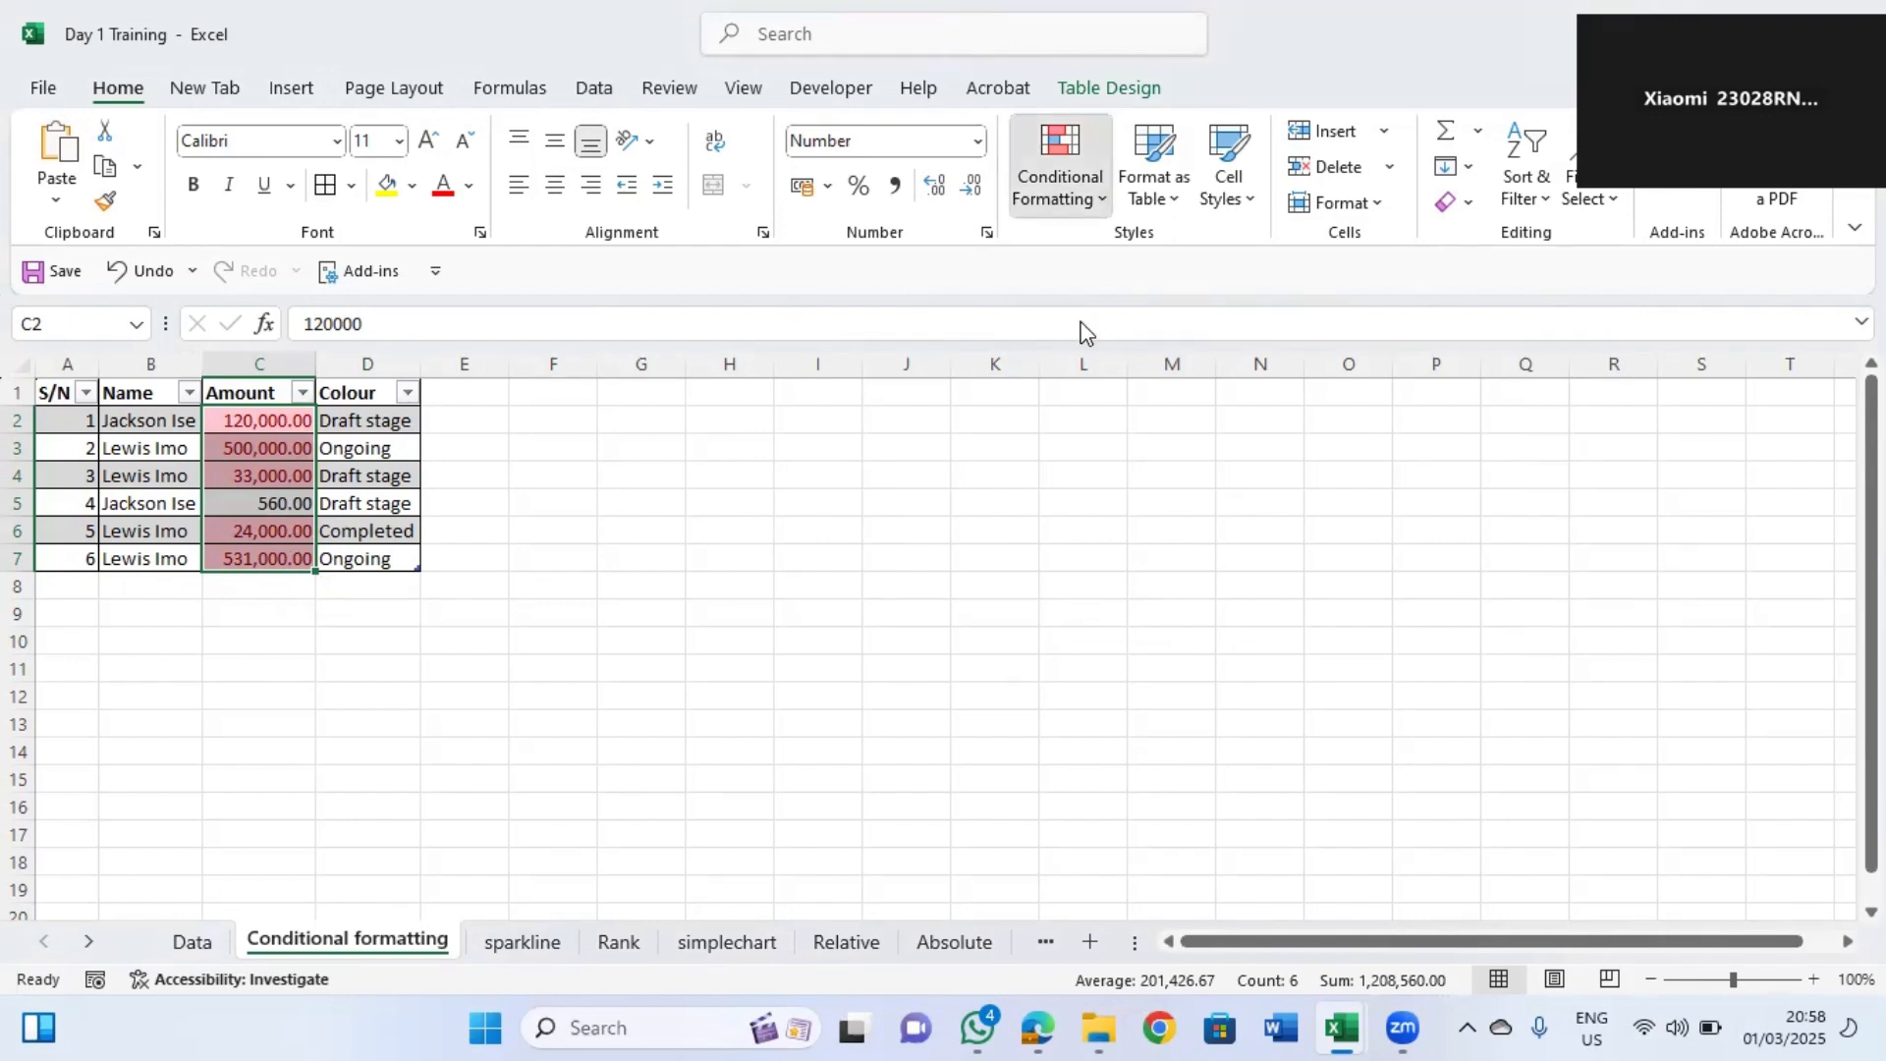
Clear the conditional formatting rules from the selected Amount cells.
{"action": "mouse_move", "coordinate": [1118, 574]}
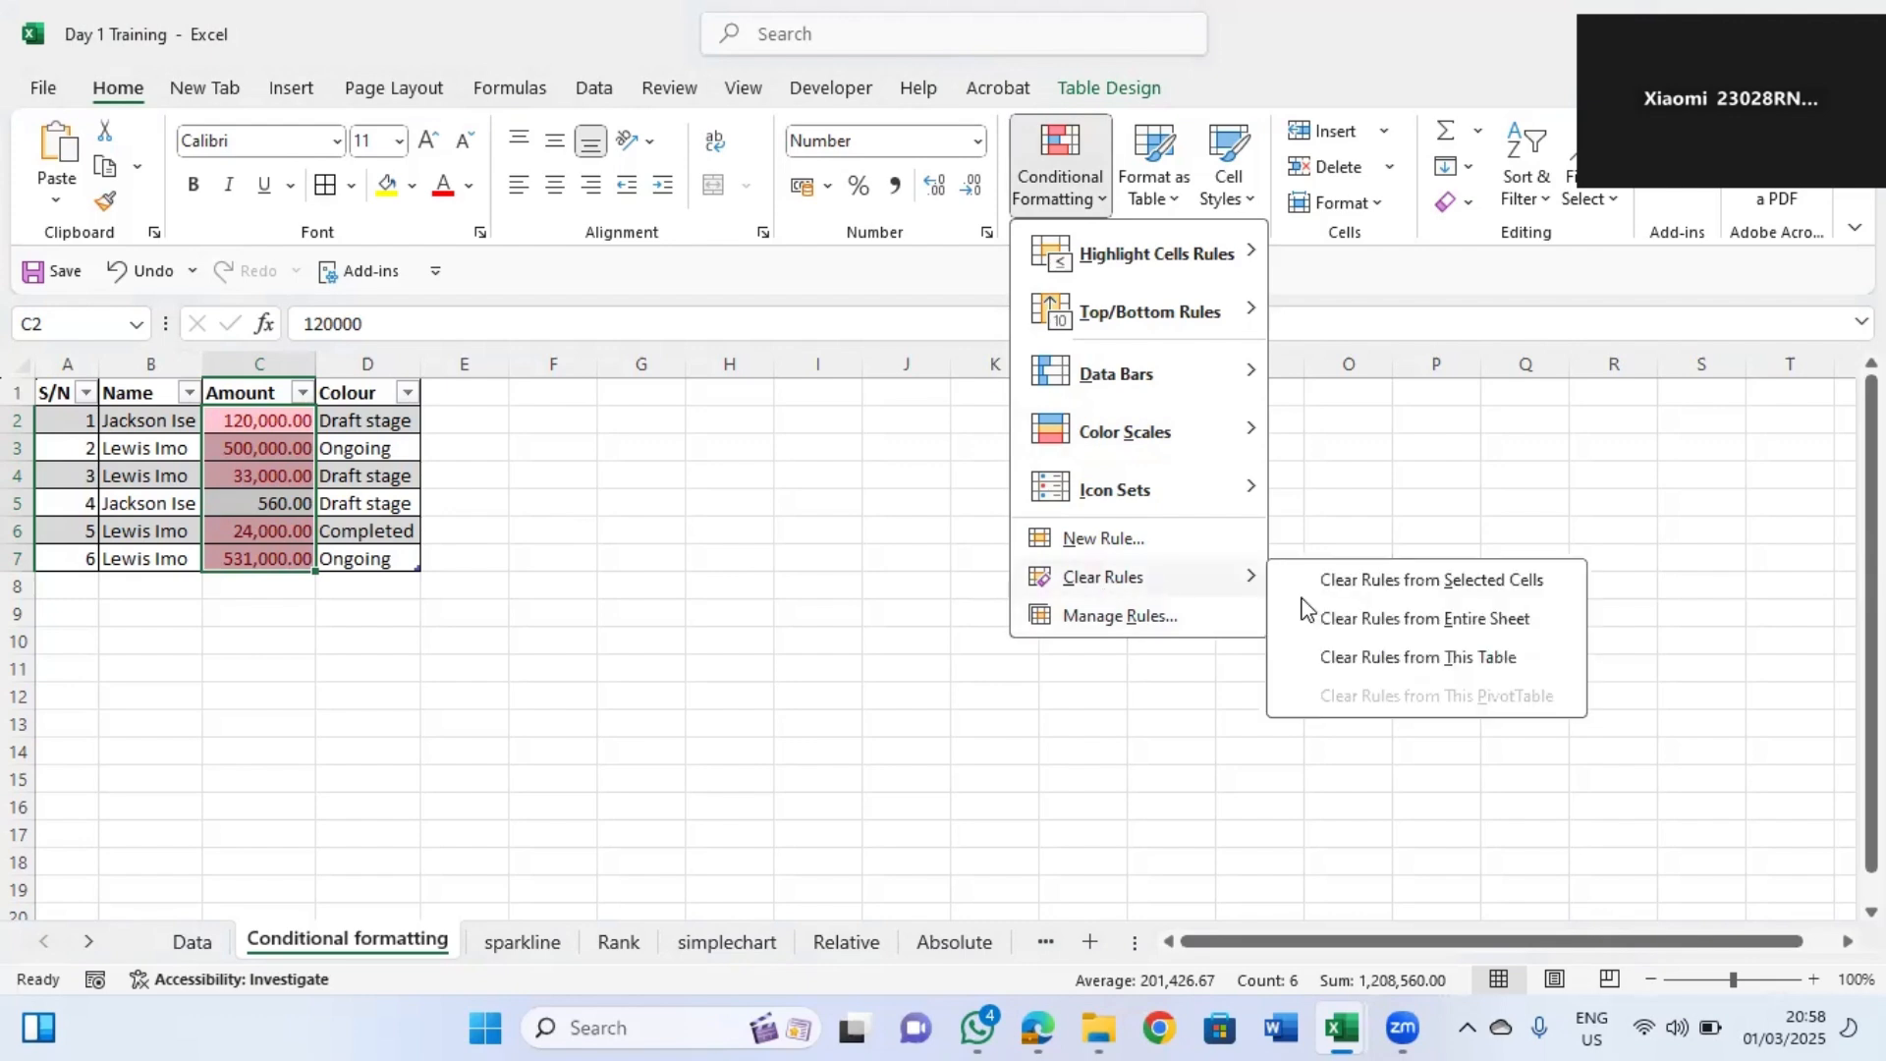
{"action": "left_click", "coordinate": [1406, 583]}
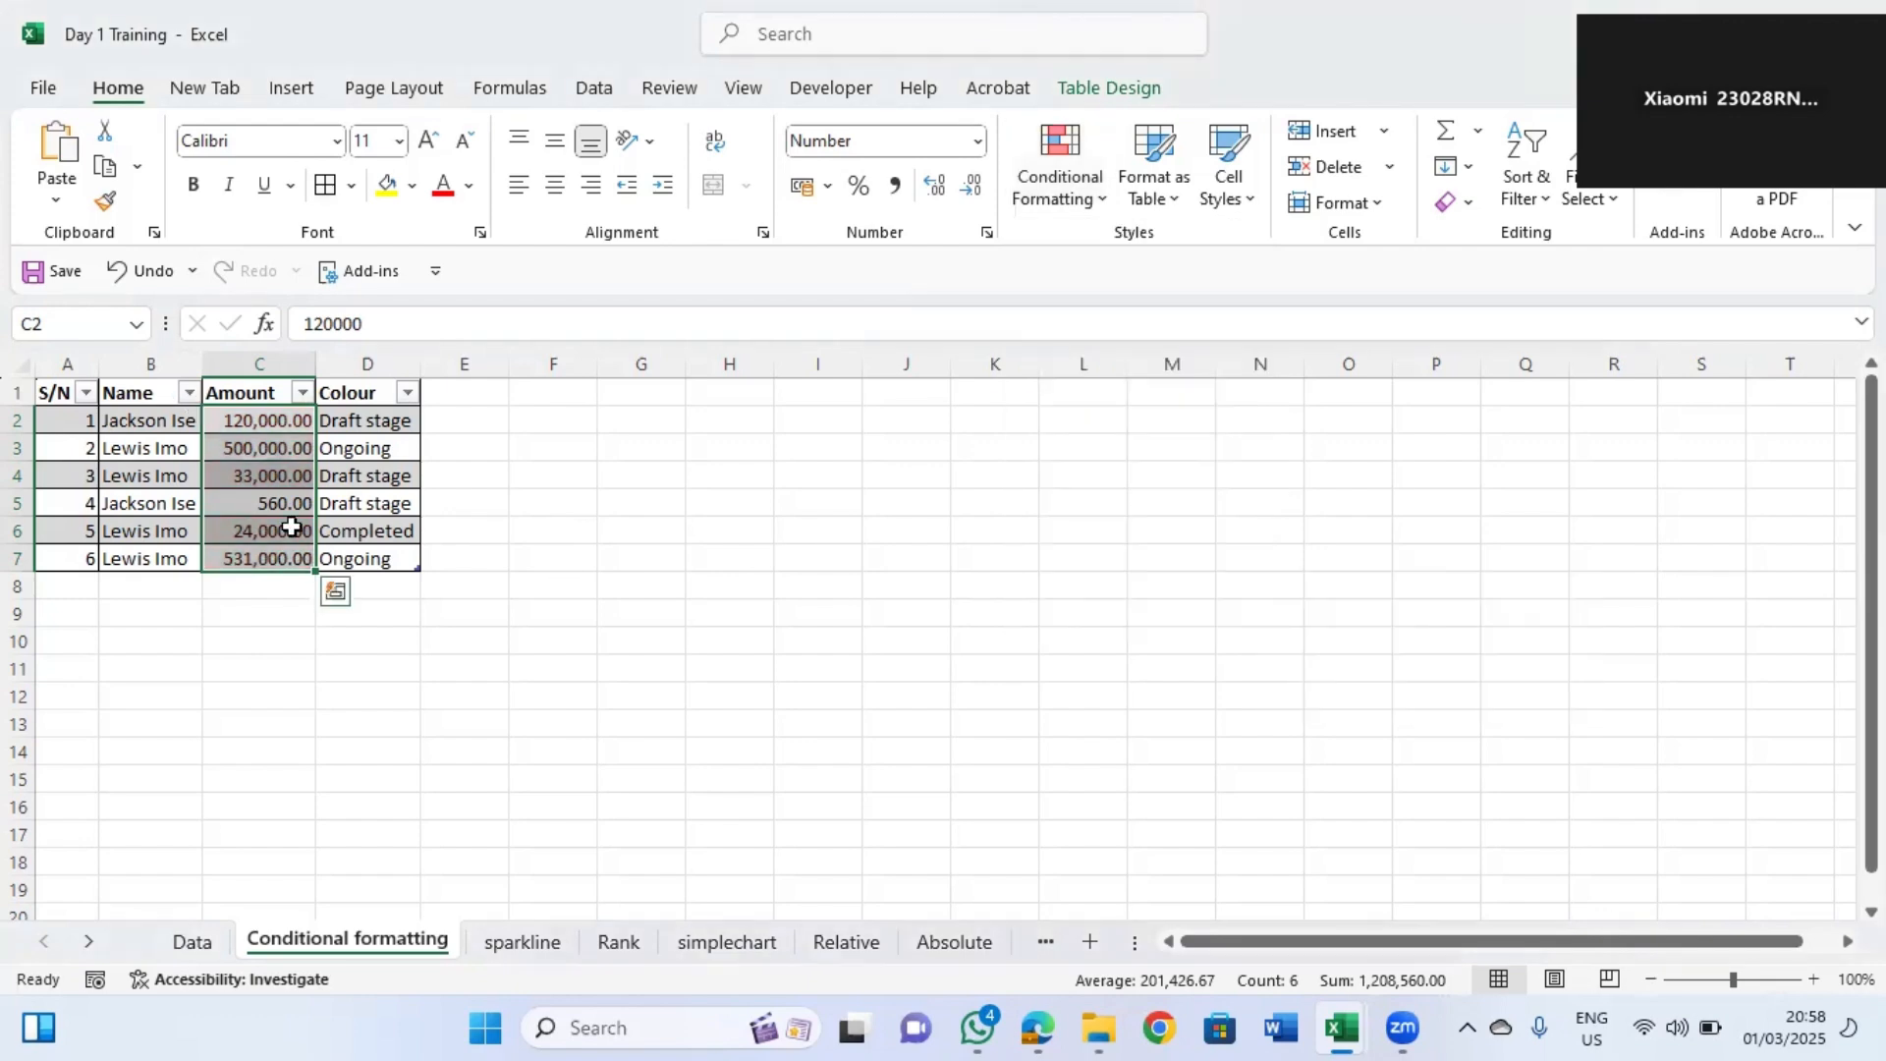
Start a new formula-based conditional formatting rule for table rows A2:D7, referencing the Name cell B2.
{"action": "left_click", "coordinate": [261, 421]}
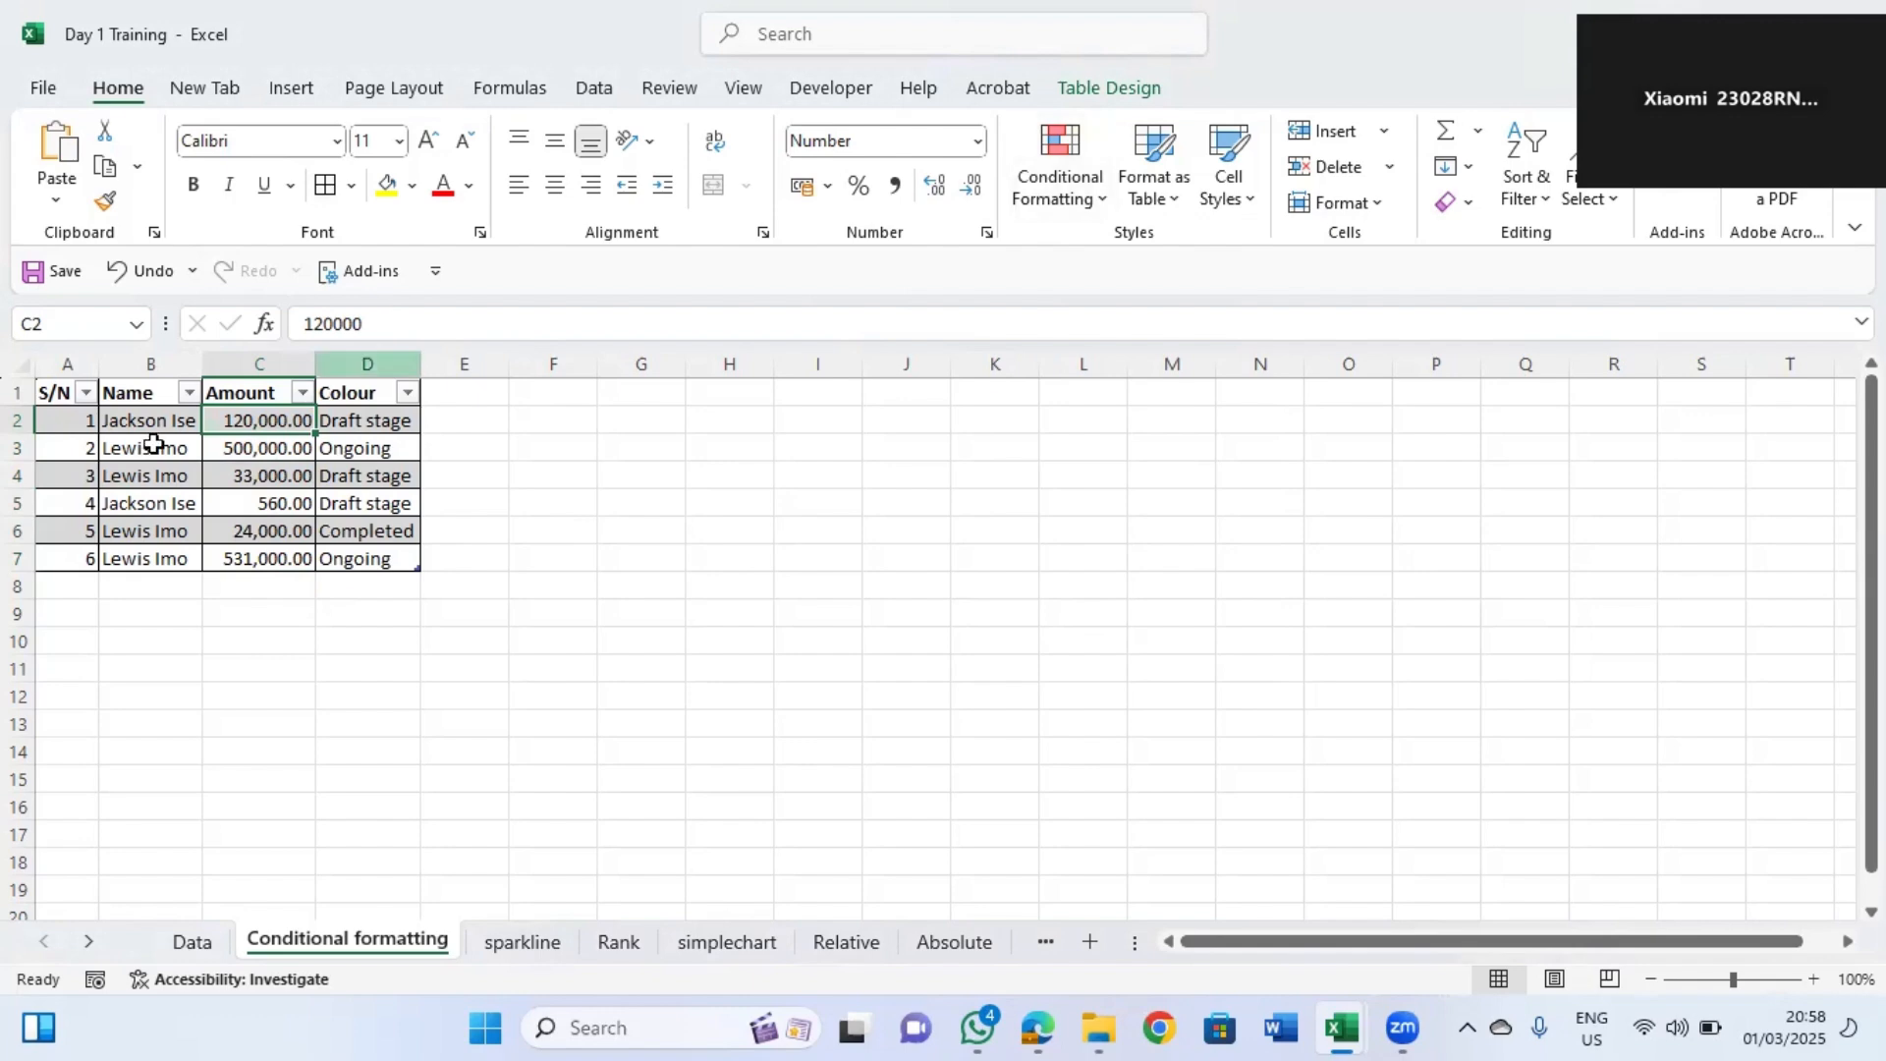
{"action": "left_click_drag", "start_coordinate": [92, 416], "coordinate": [381, 558]}
{"action": "left_click", "coordinate": [1100, 202]}
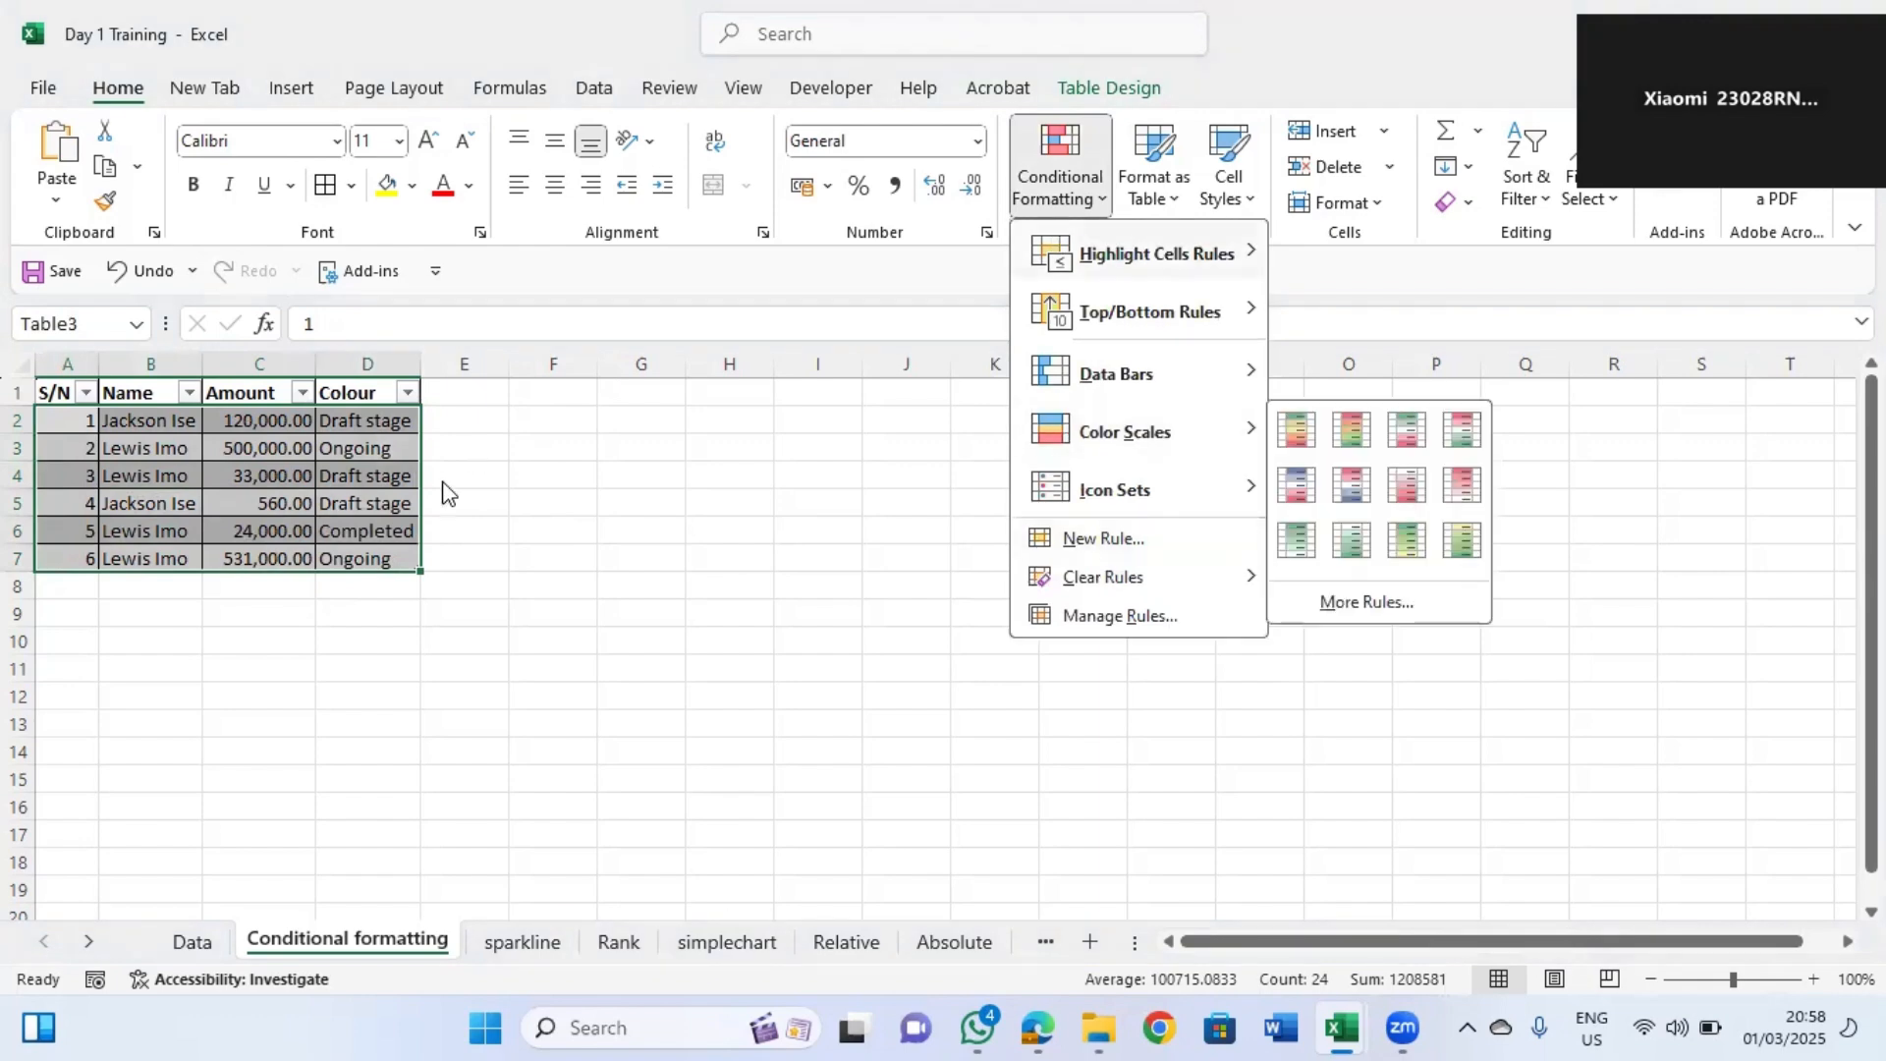
{"action": "left_click", "coordinate": [1104, 202]}
{"action": "left_click", "coordinate": [1102, 200]}
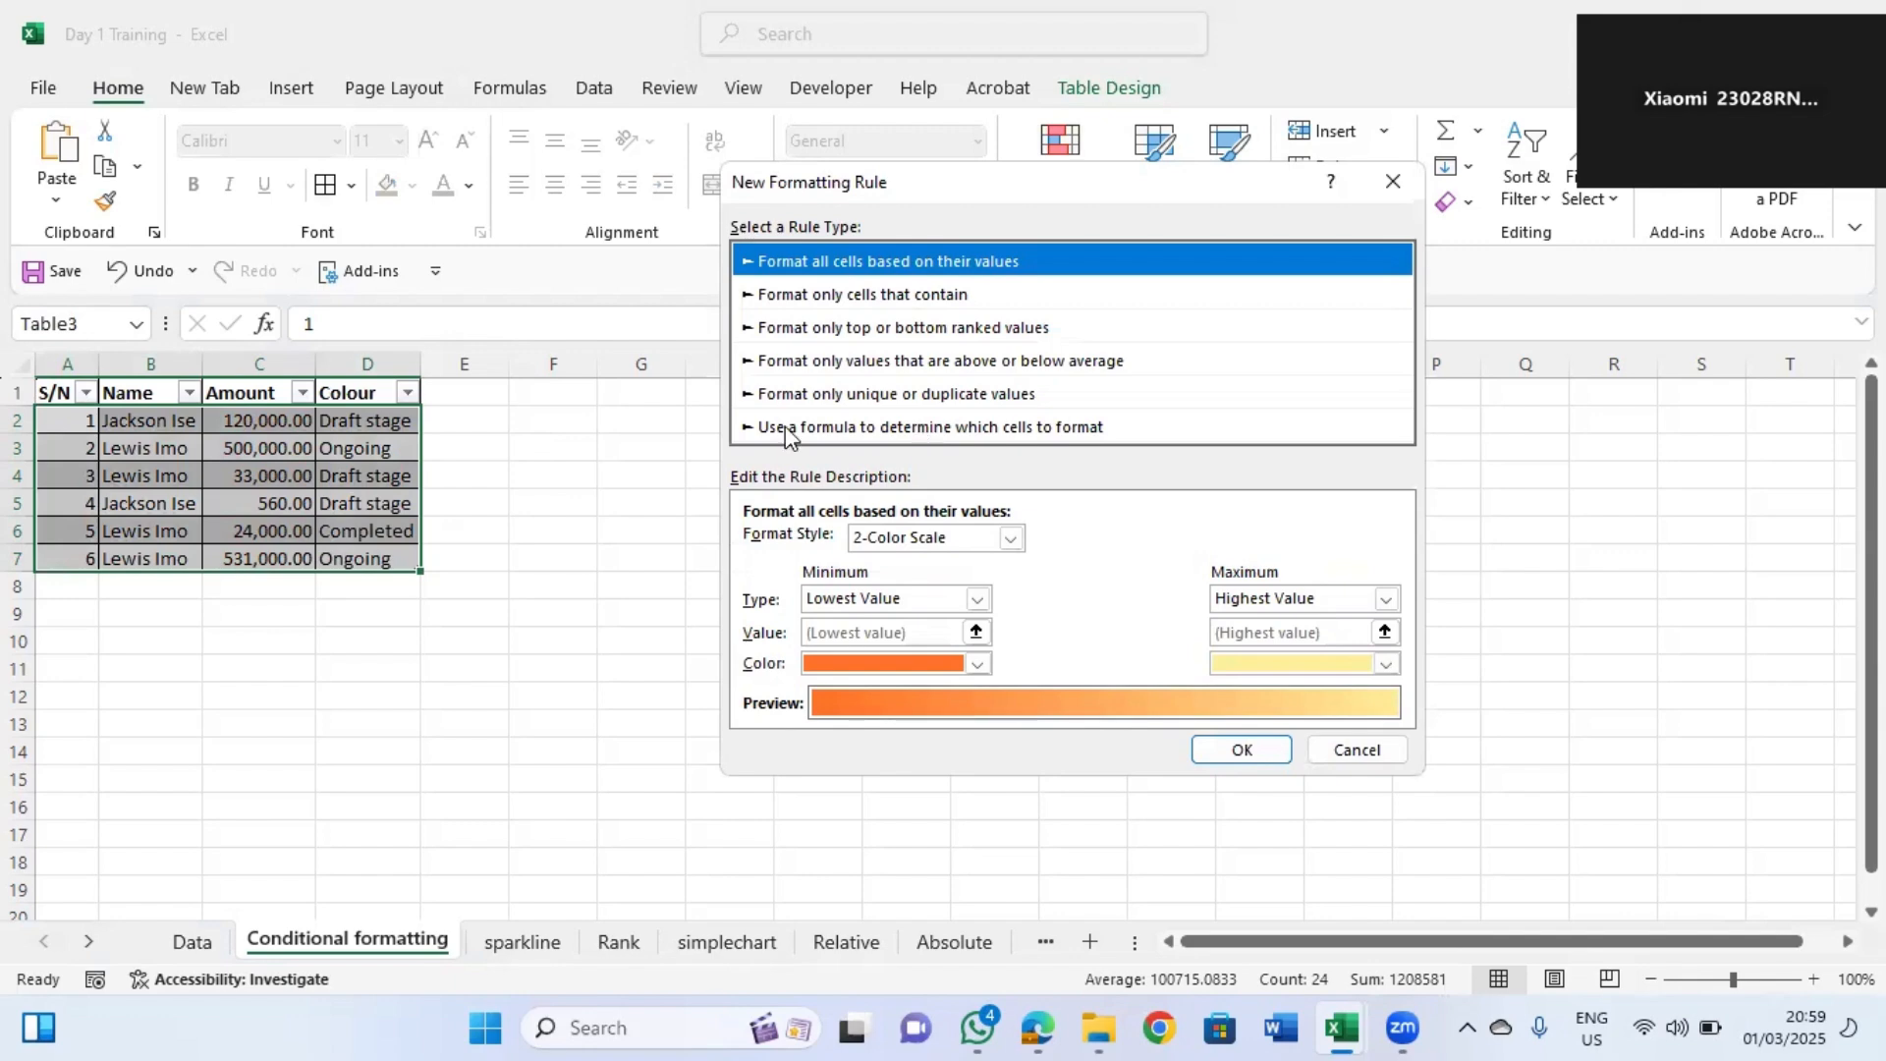
{"action": "left_click", "coordinate": [1022, 430]}
{"action": "left_click", "coordinate": [782, 542]}
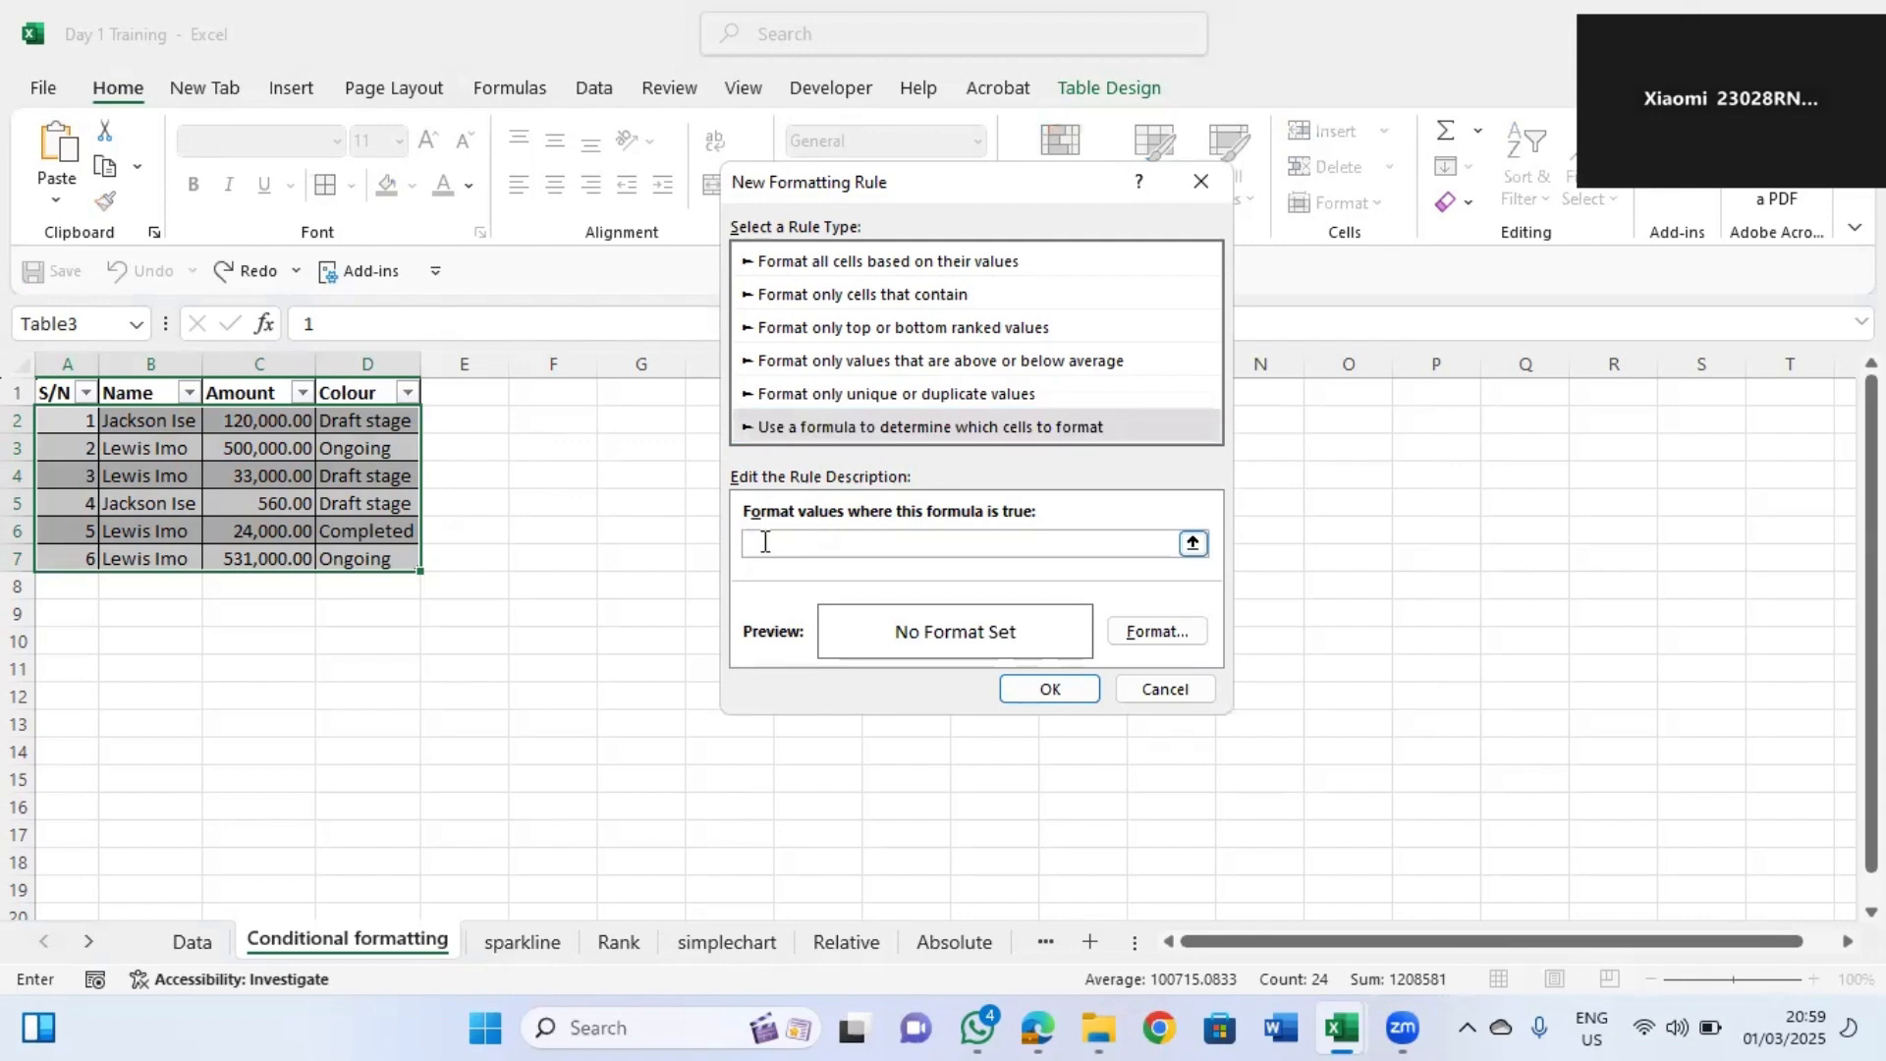
{"action": "left_click", "coordinate": [142, 424]}
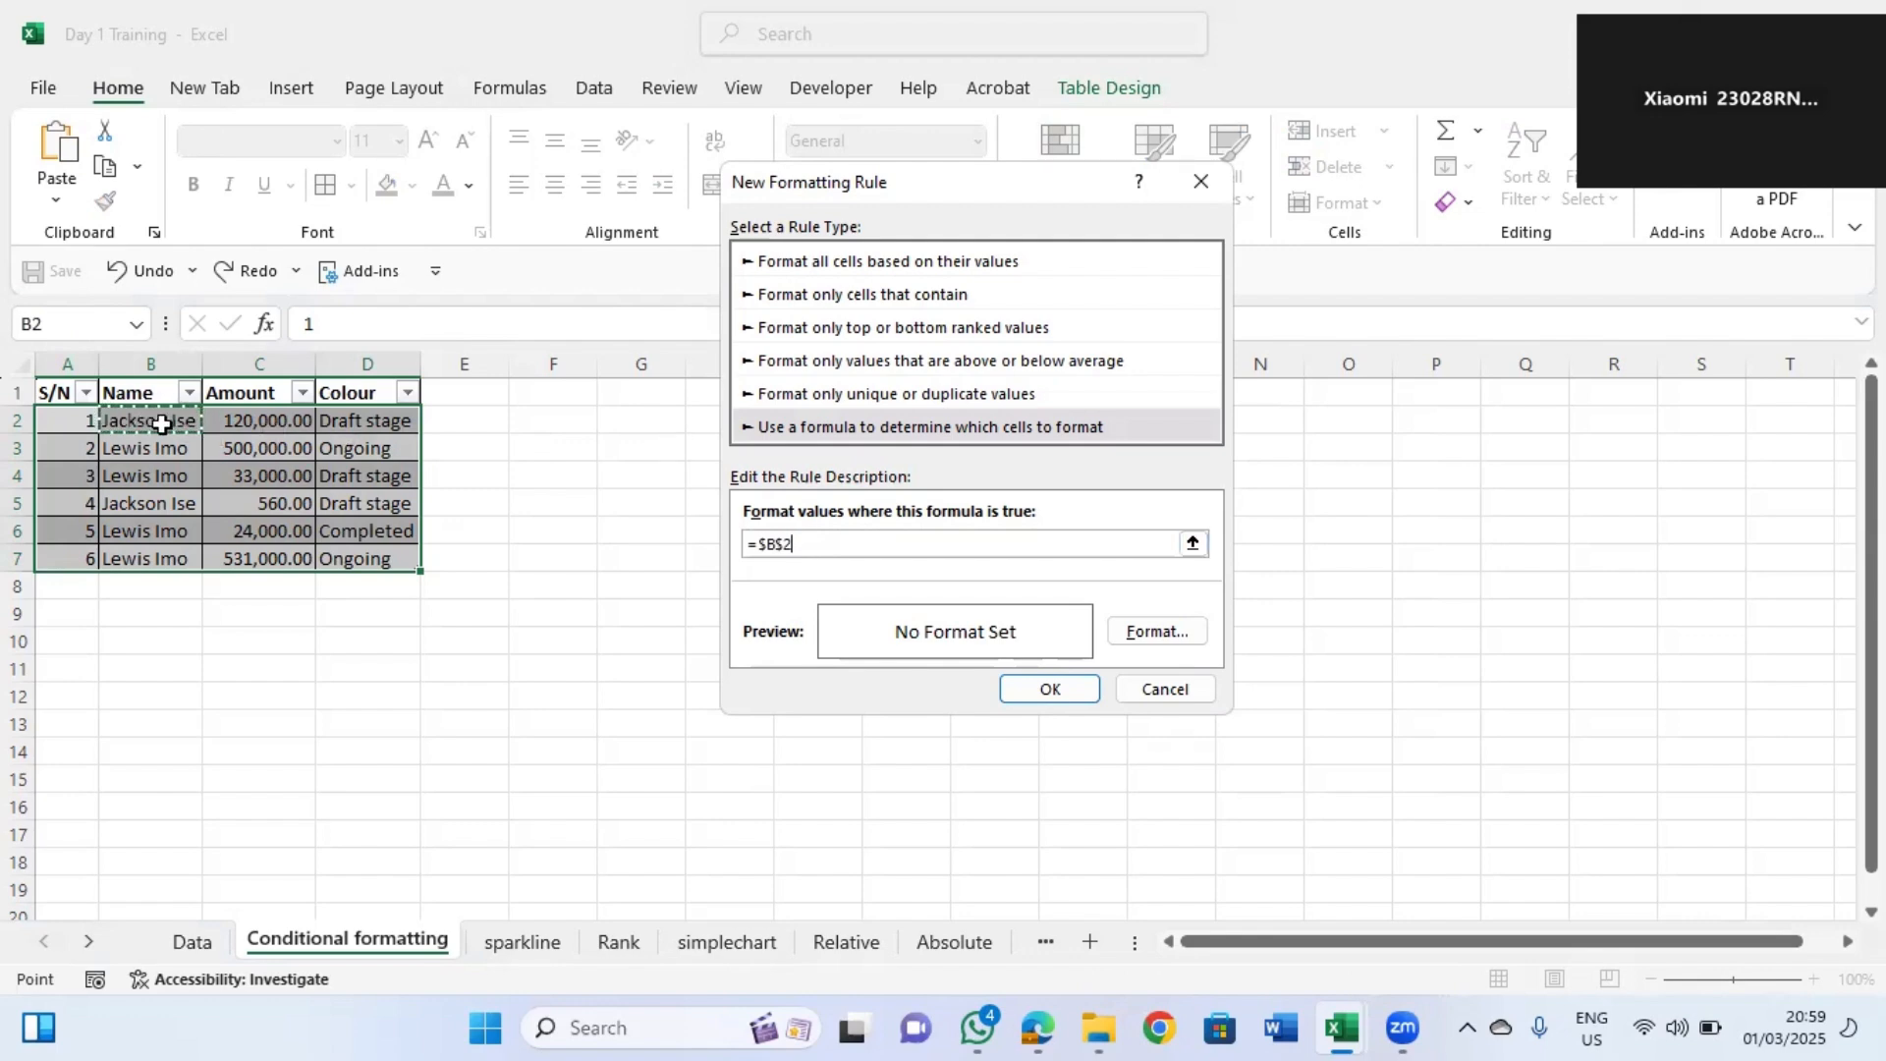
{"action": "left_click", "coordinate": [784, 543]}
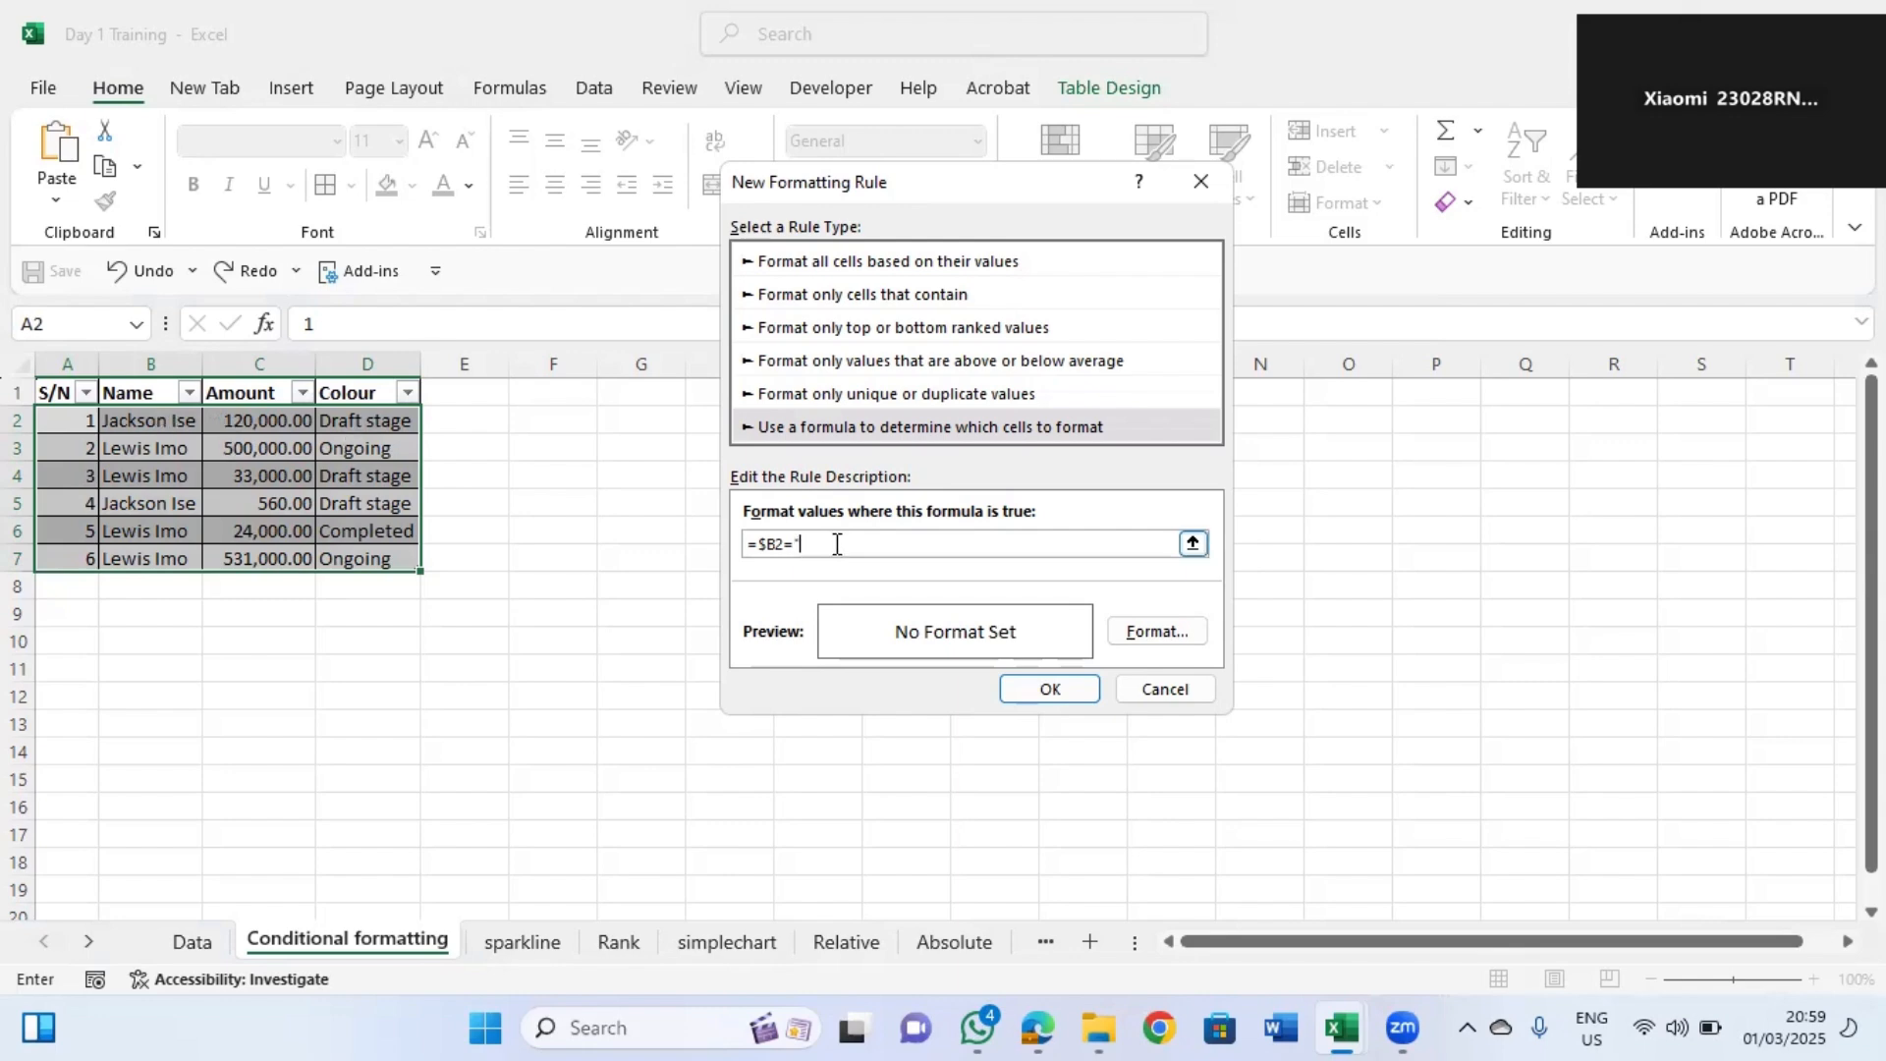
{"action": "type", "text": "ackson Ise"}
{"action": "left_click", "coordinate": [1169, 638]}
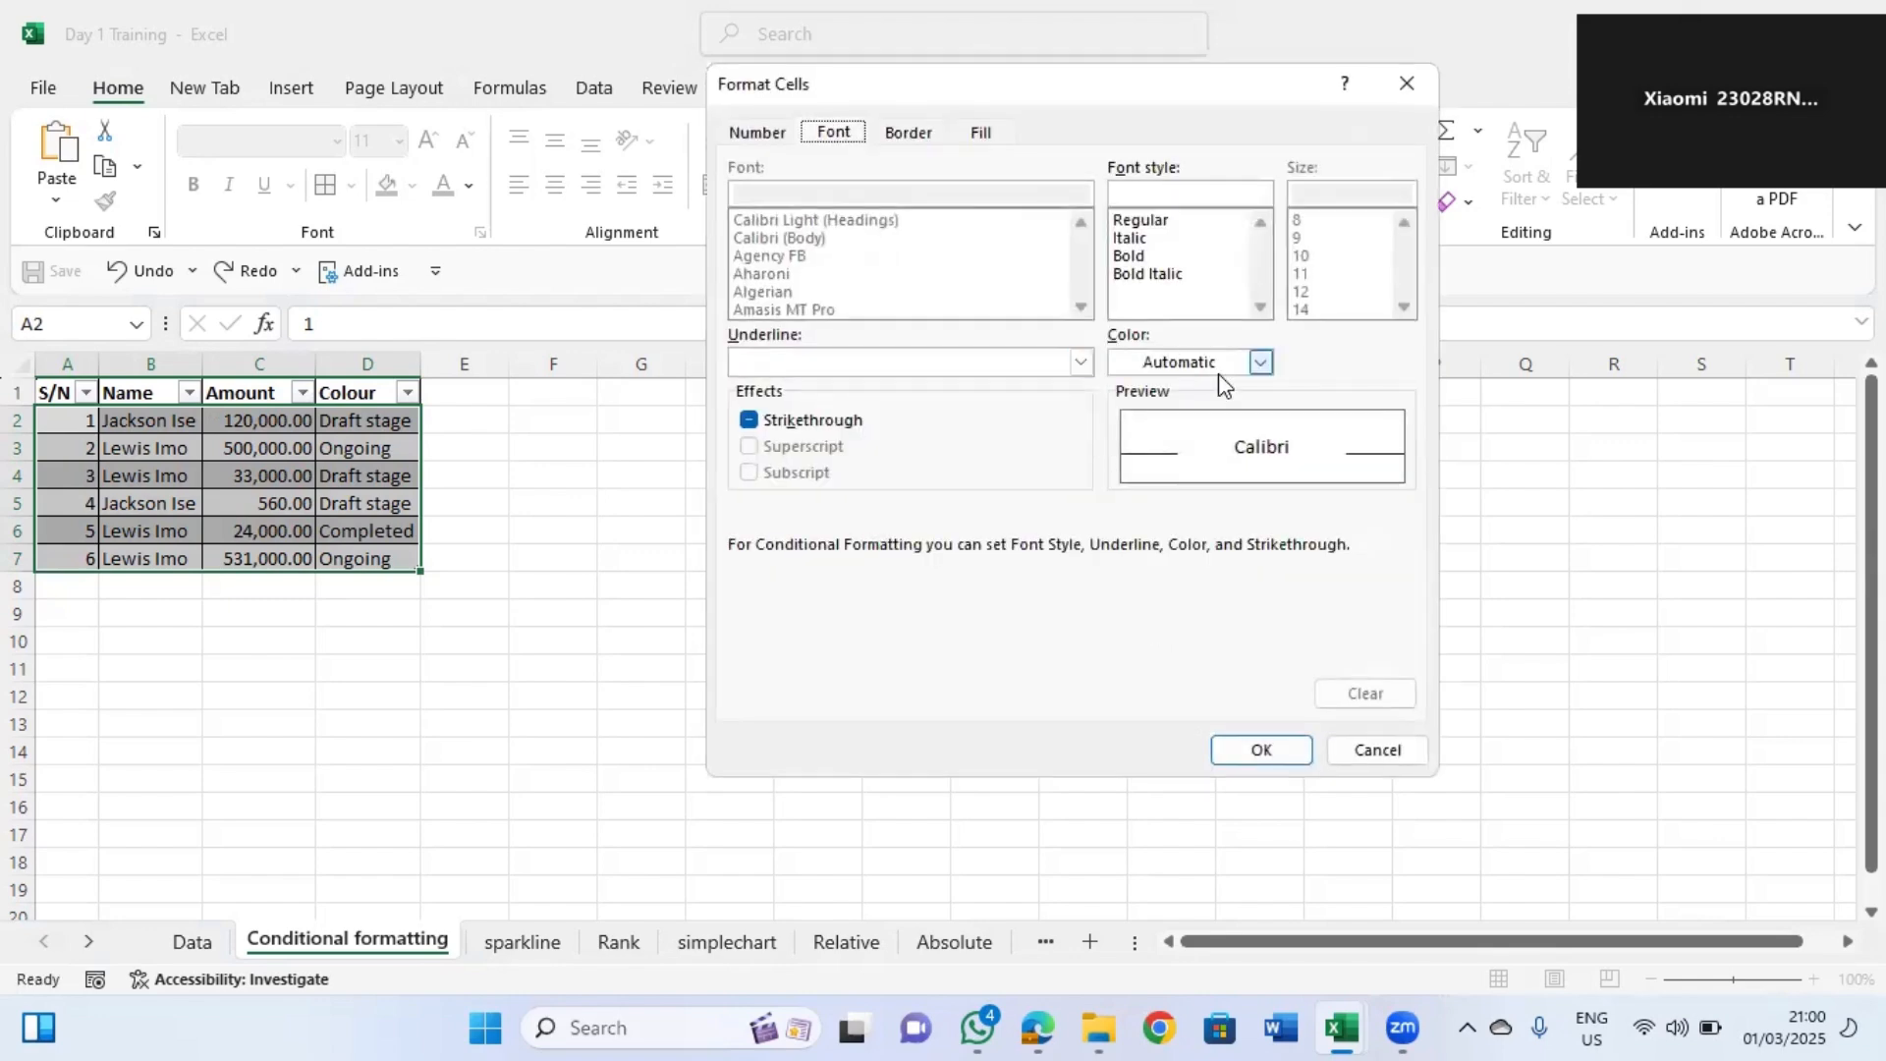
{"action": "left_click", "coordinate": [1238, 365]}
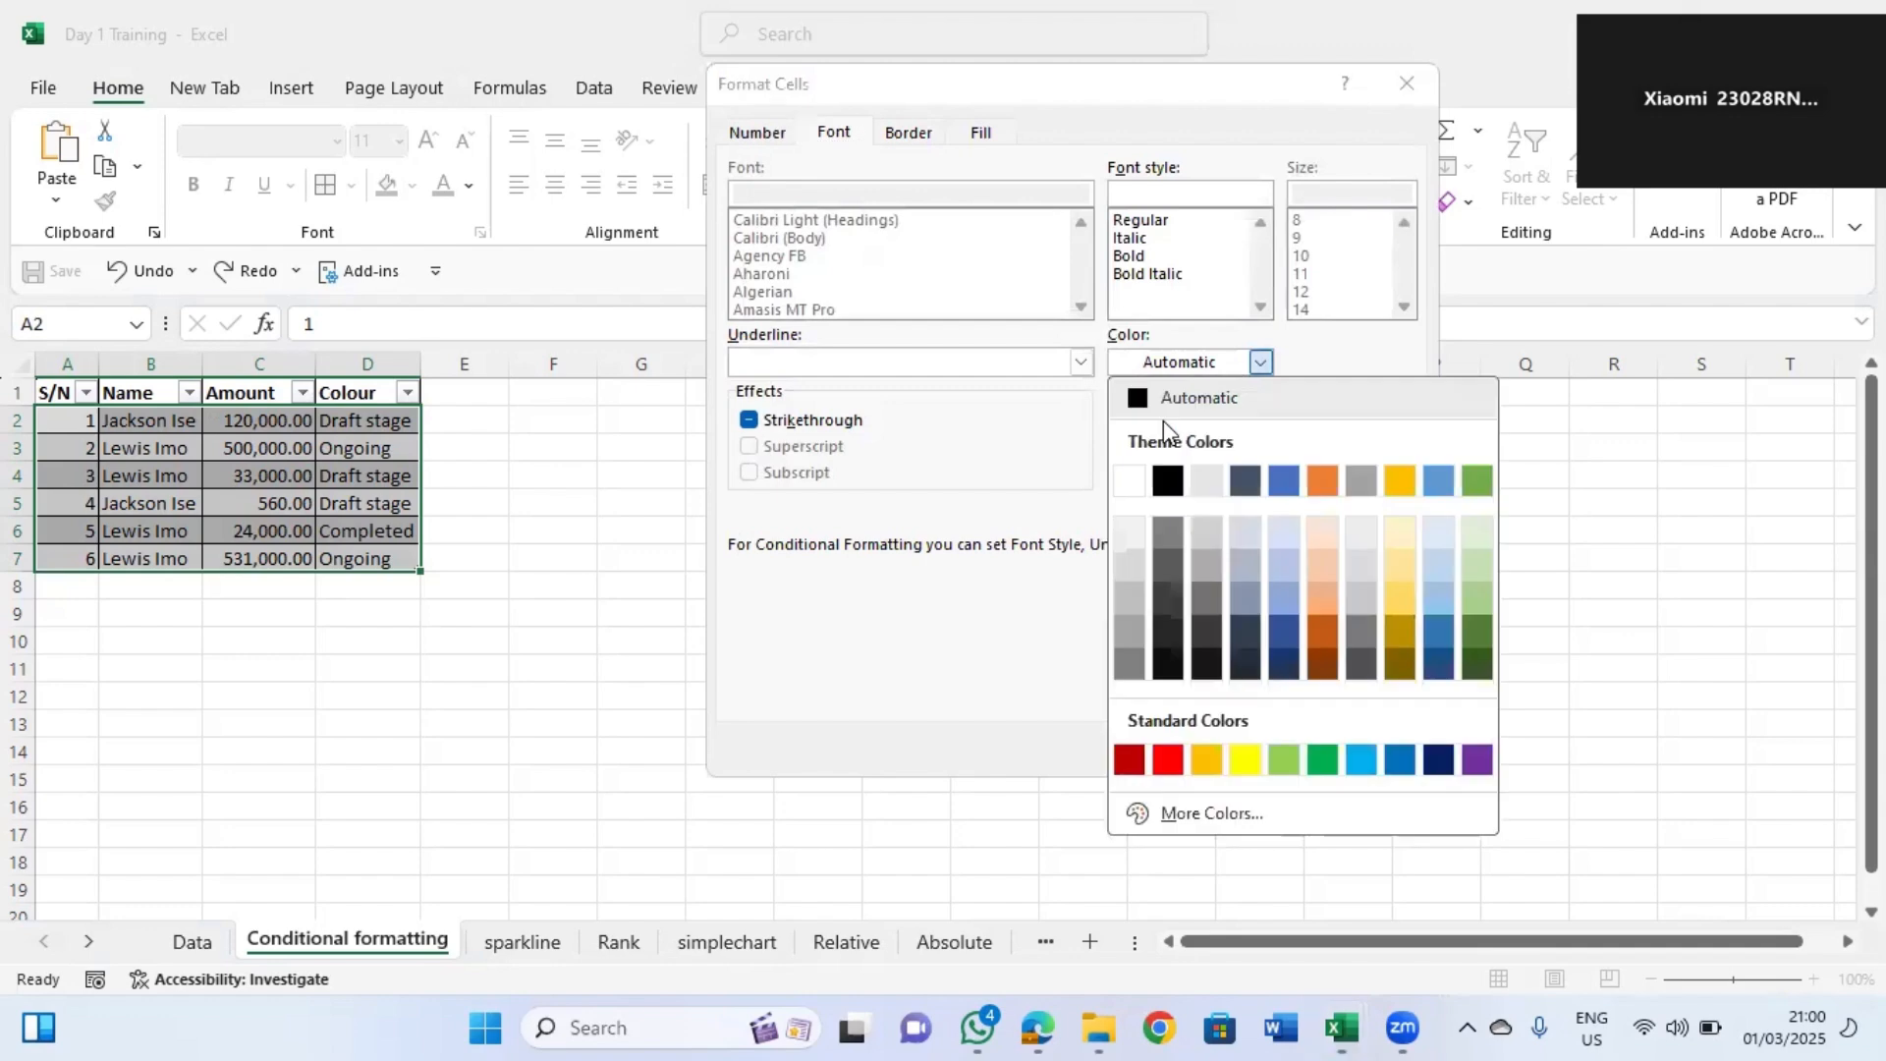
{"action": "left_click", "coordinate": [1399, 481]}
{"action": "left_click", "coordinate": [1267, 764]}
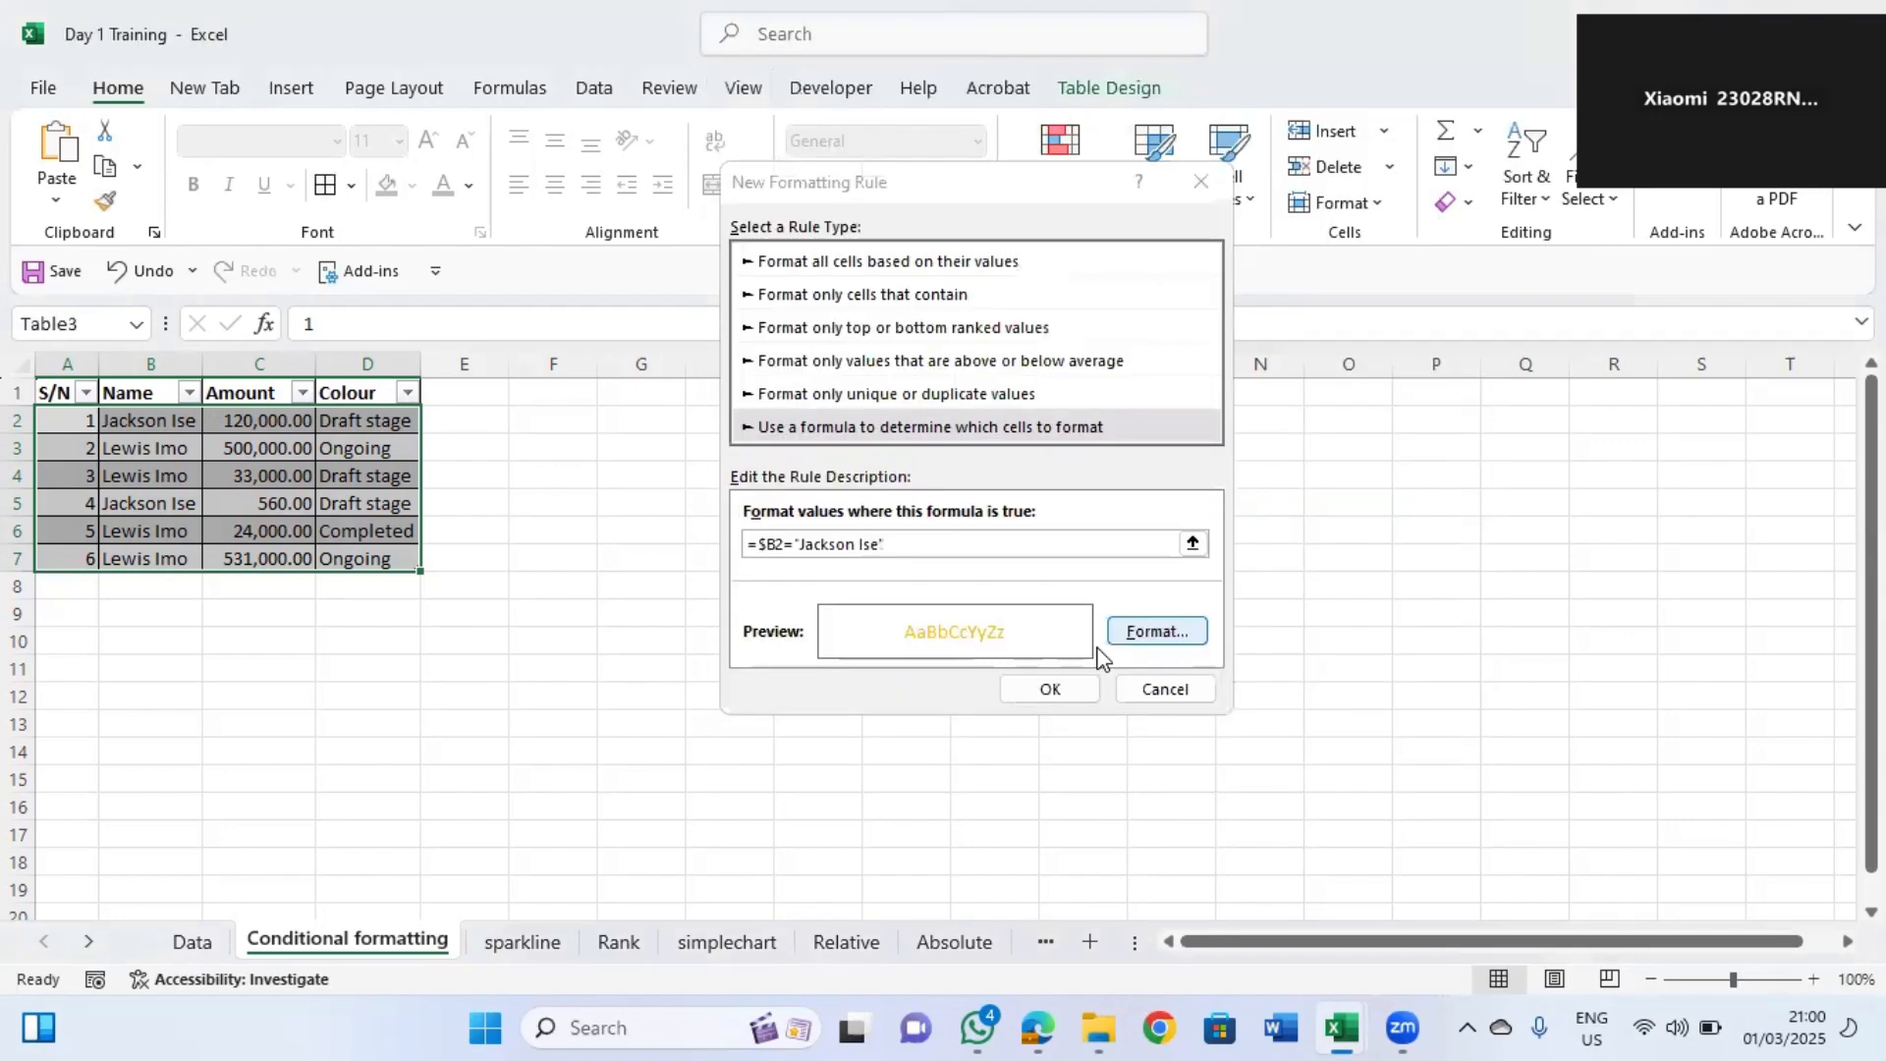
{"action": "left_click", "coordinate": [1057, 685]}
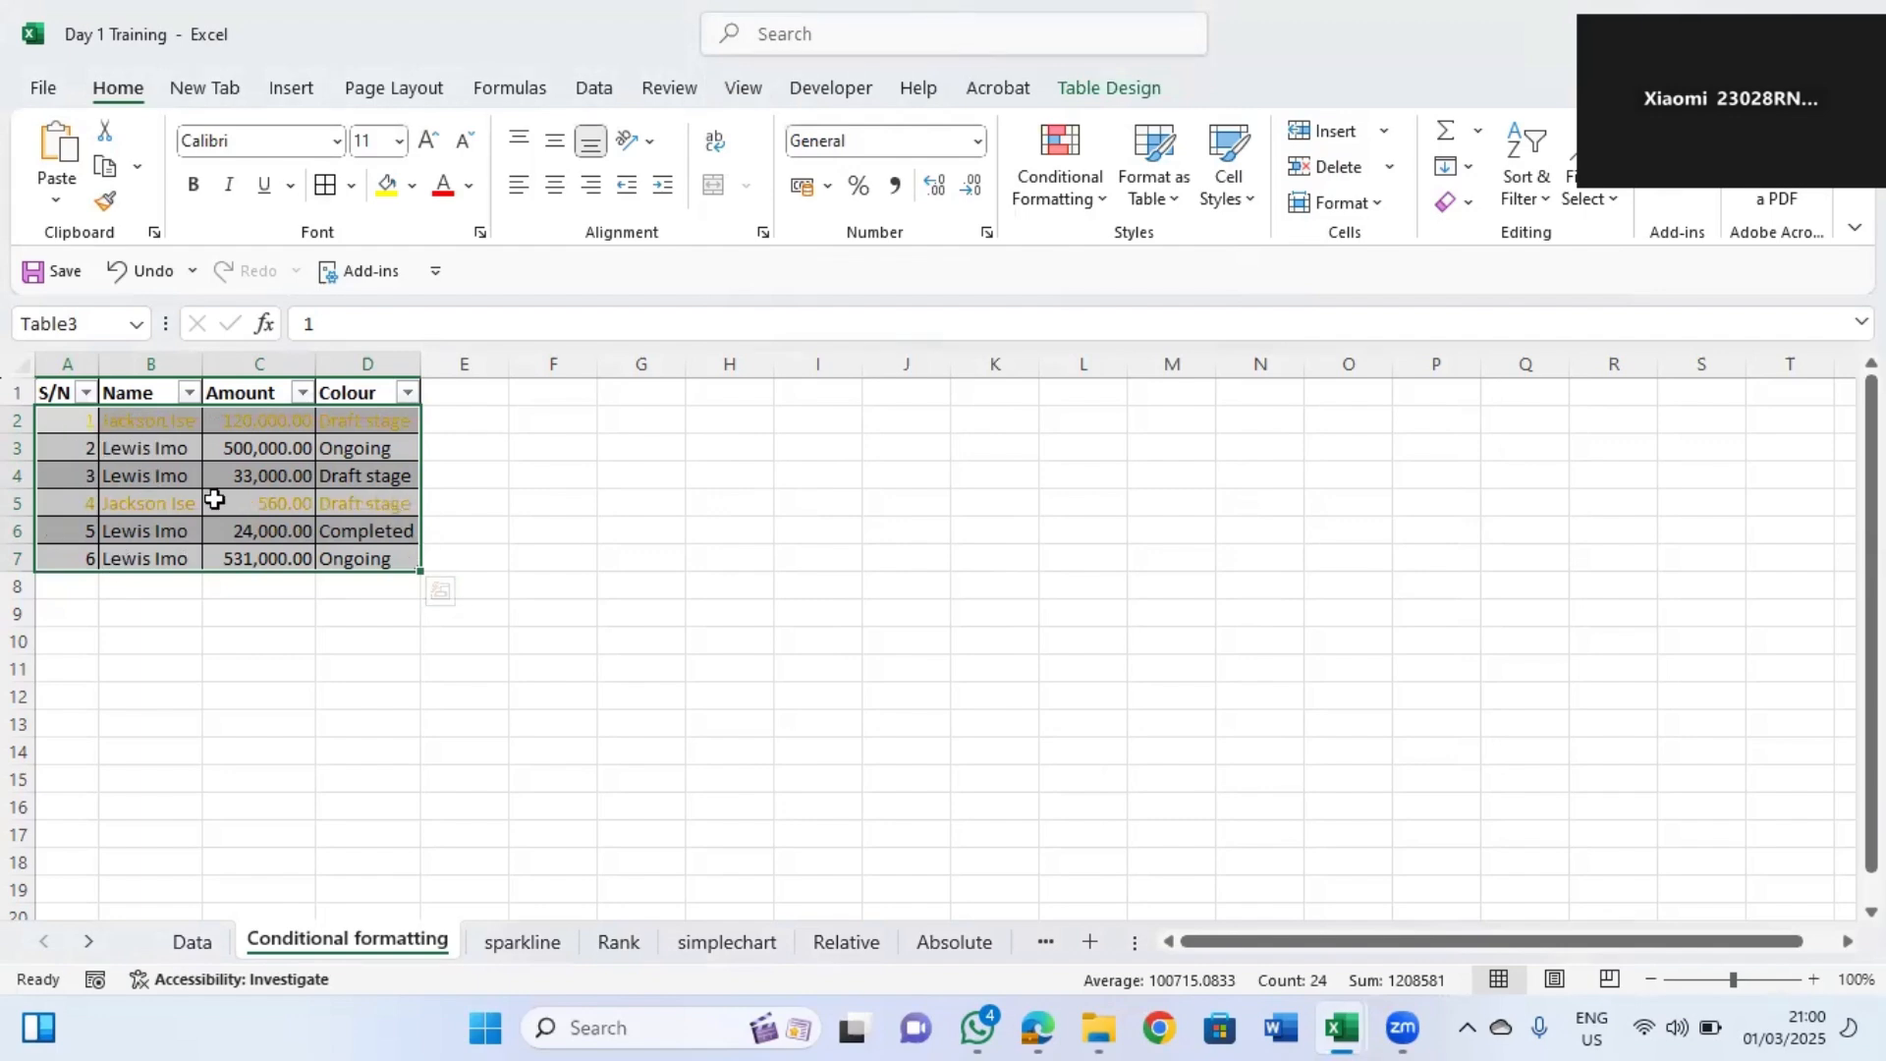
{"action": "left_click", "coordinate": [150, 474]}
{"action": "type", "text": "jackson Ise"}
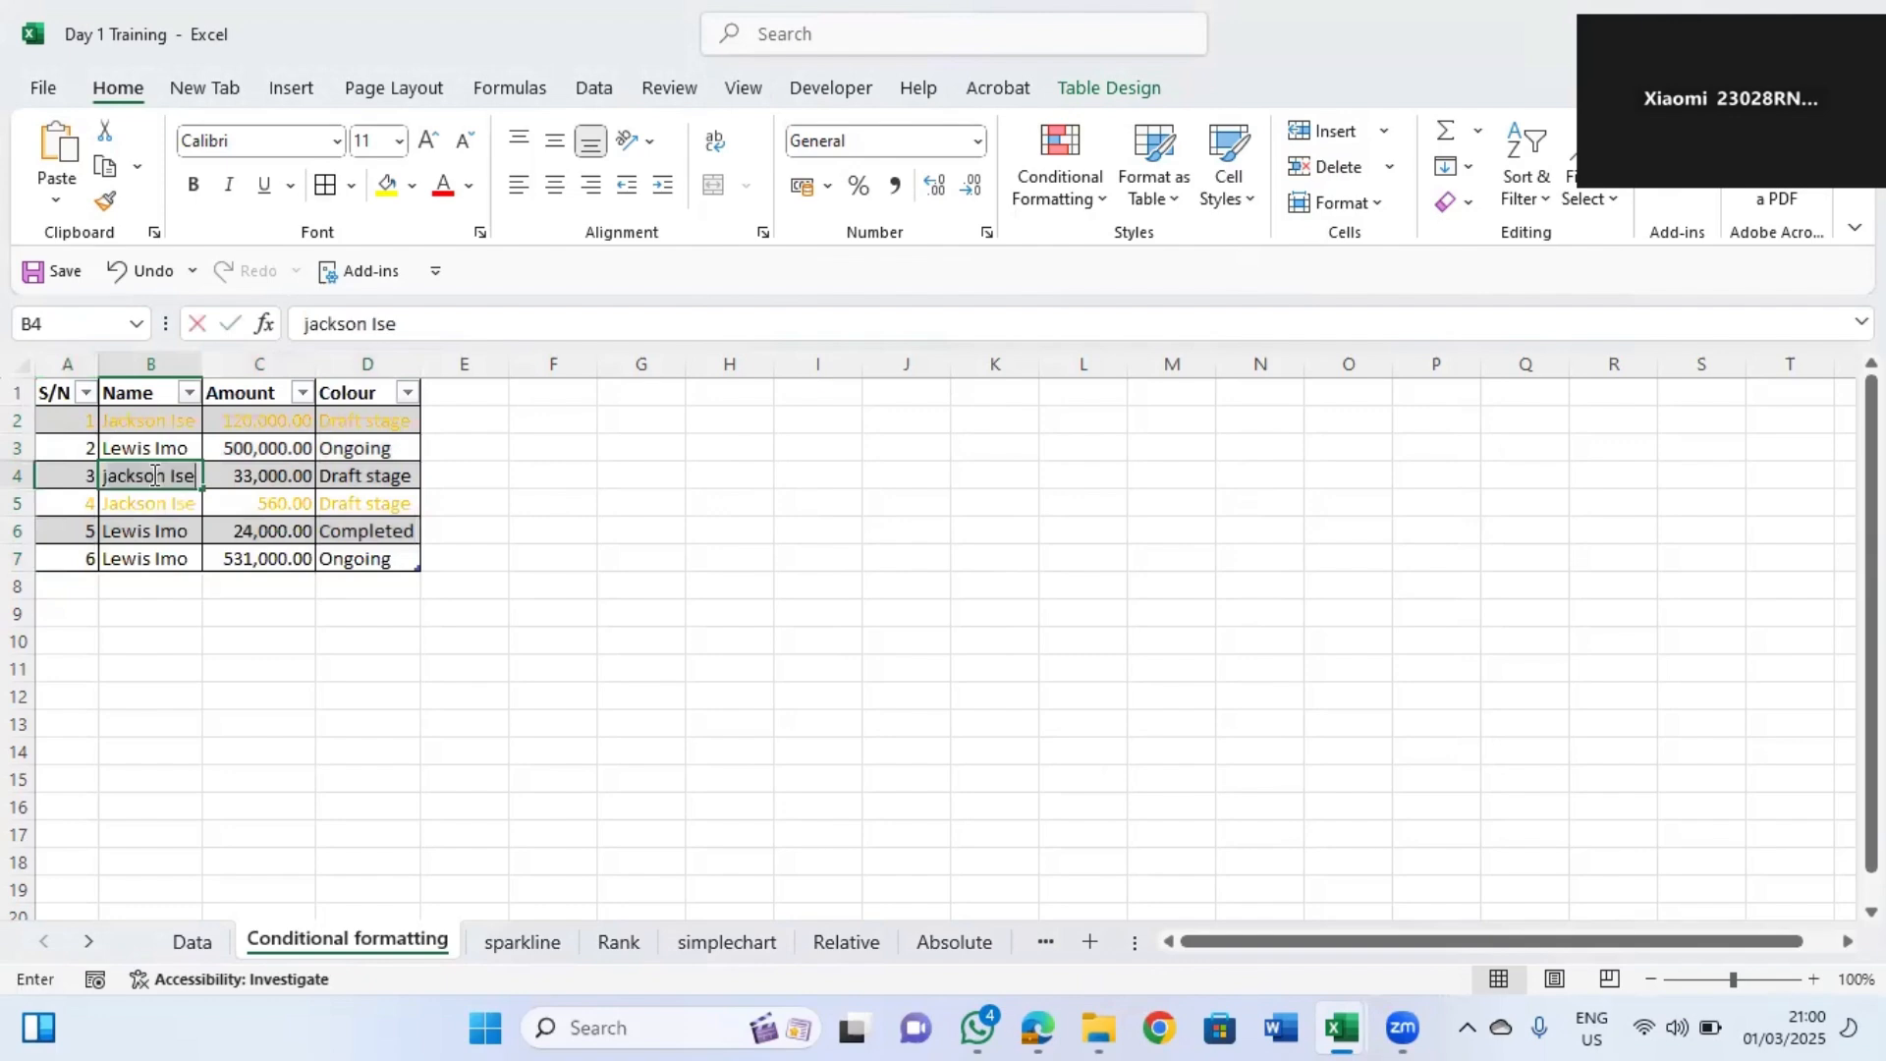
{"action": "key", "text": "Return"}
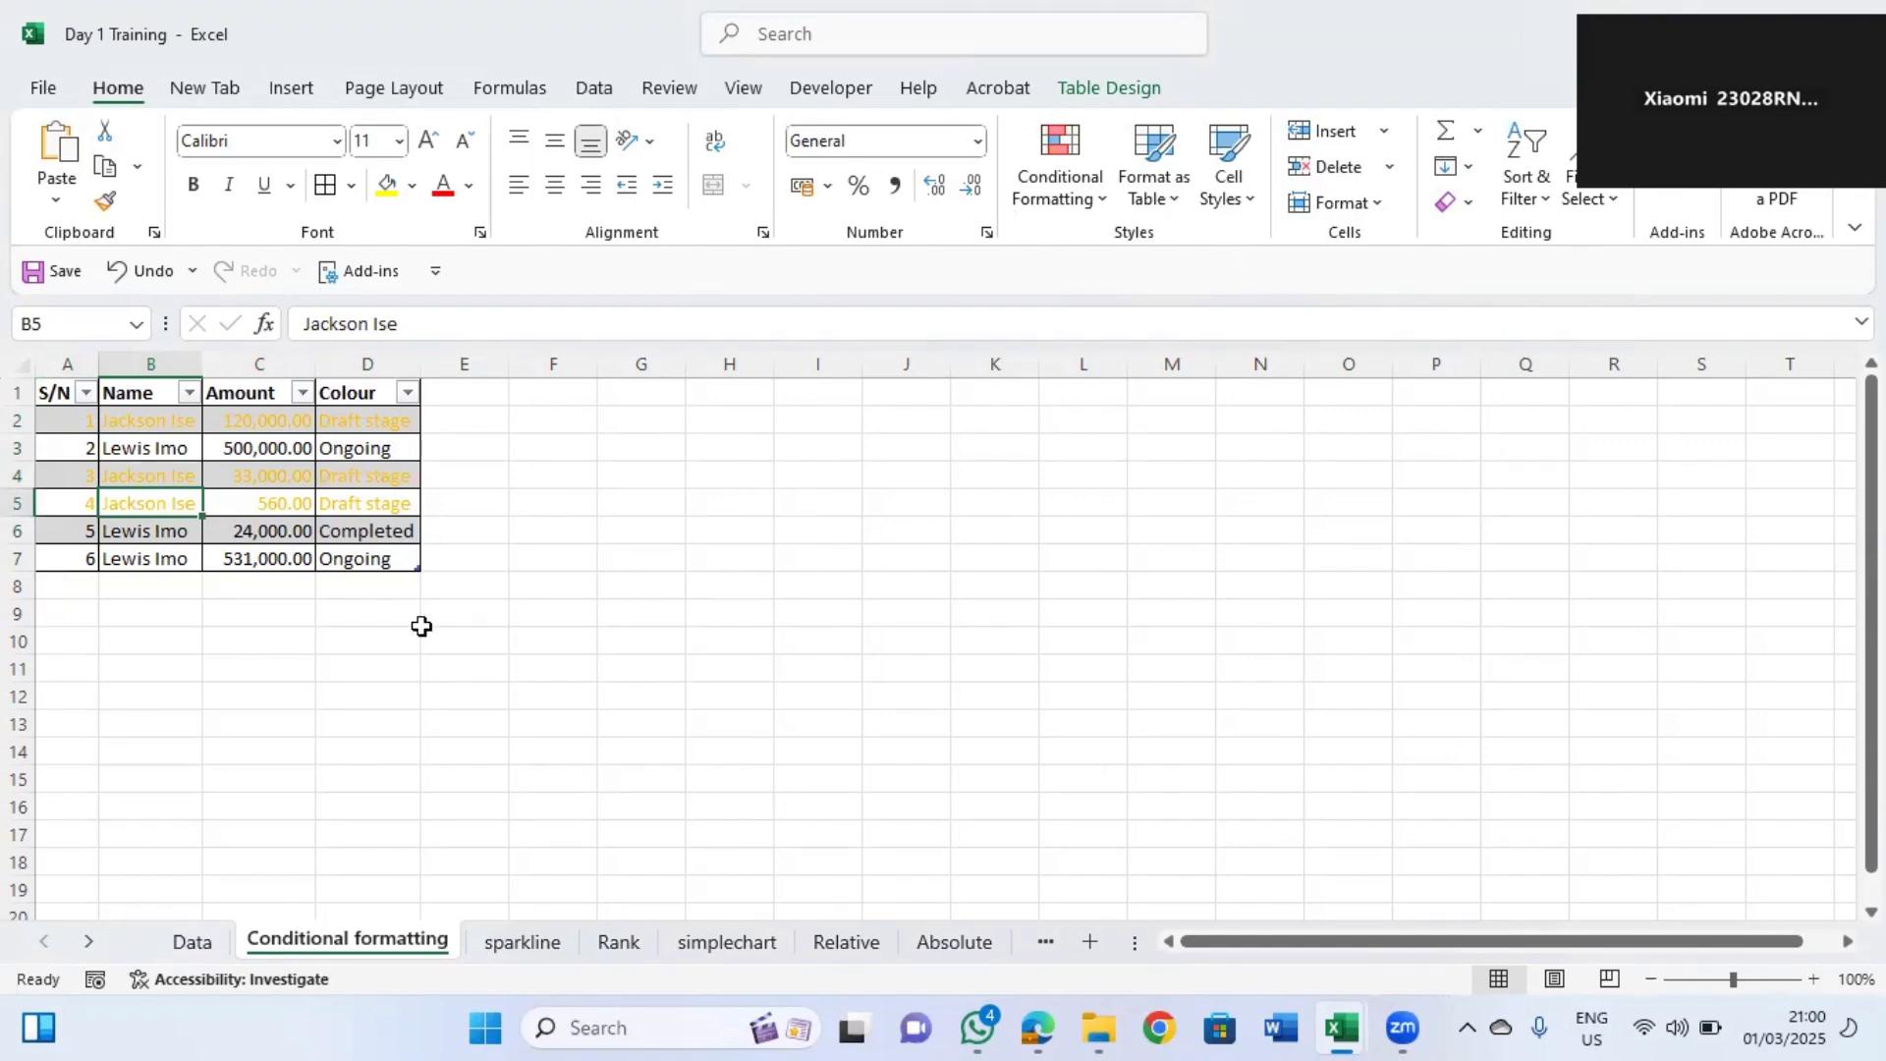
Open the sparkline sheet and insert a line sparkline in N3 using the data range B3:M3.
{"action": "left_click", "coordinate": [521, 943]}
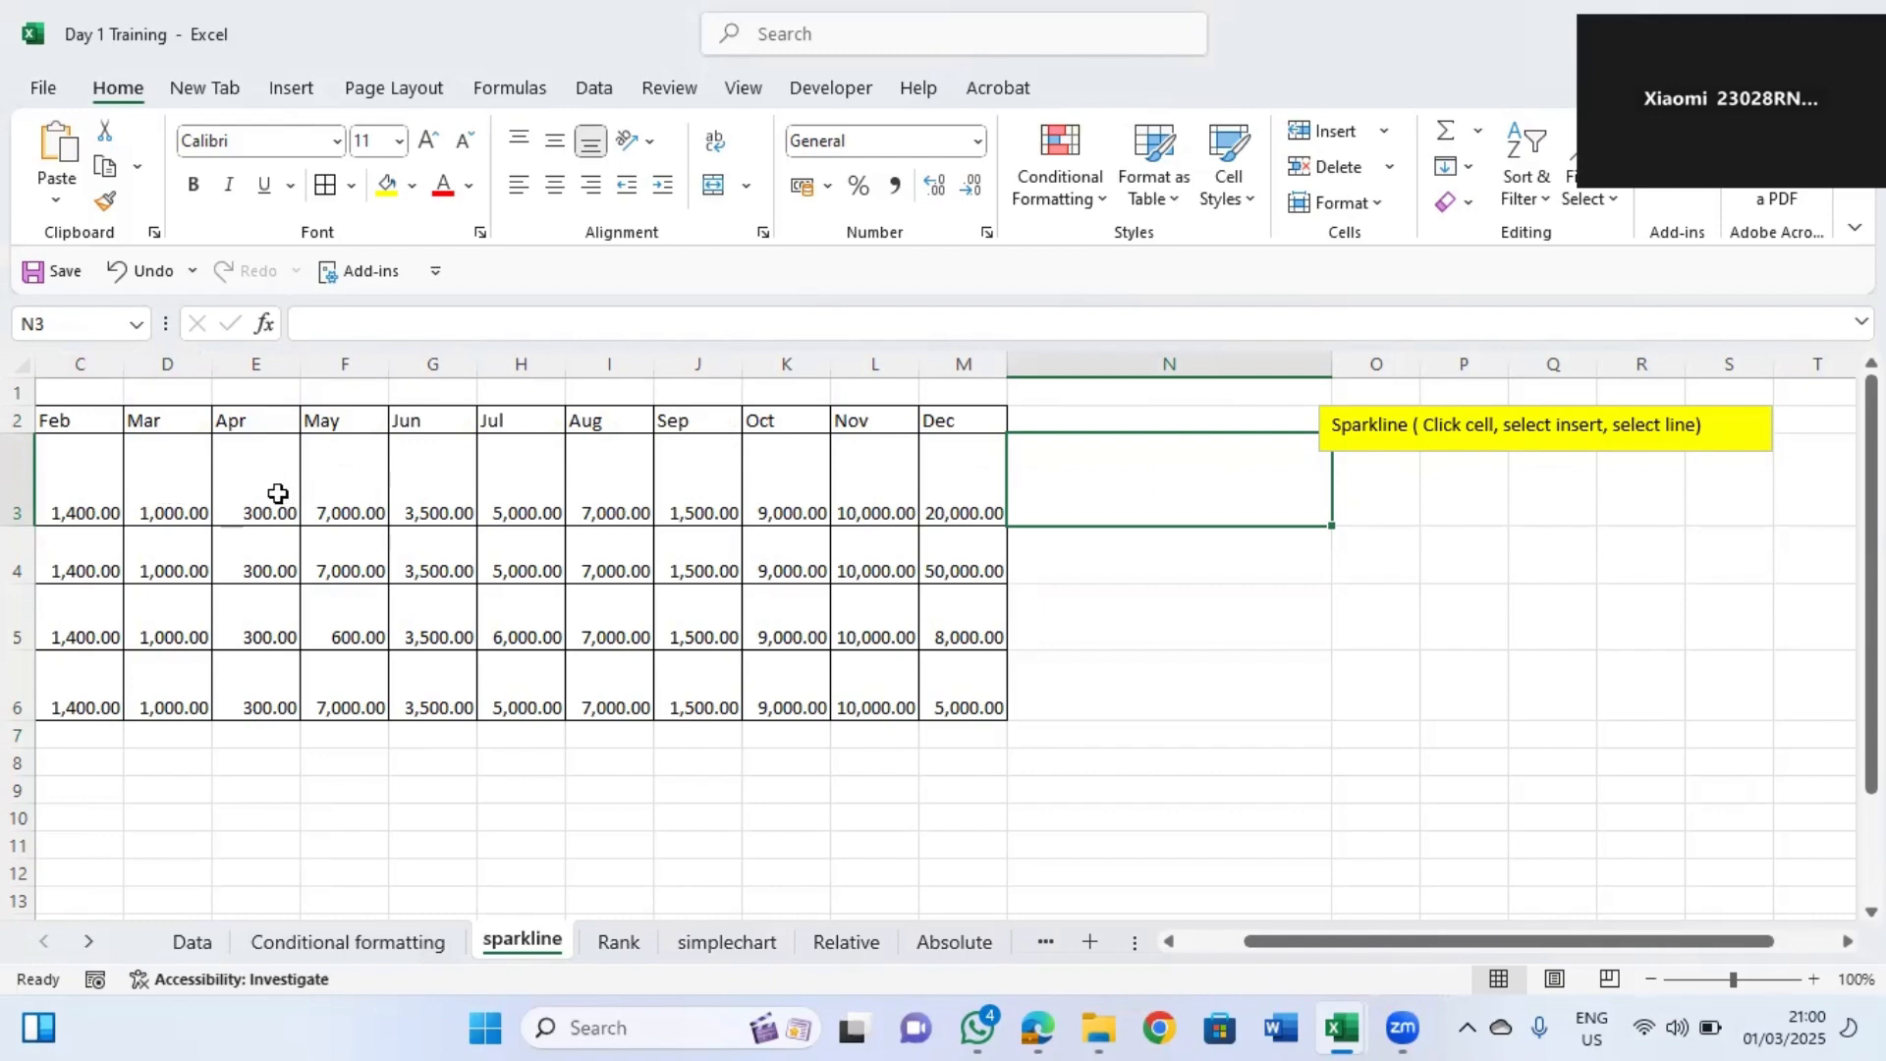
{"action": "left_click", "coordinate": [92, 488]}
{"action": "key", "text": "Left"}
{"action": "key", "text": "Left"}
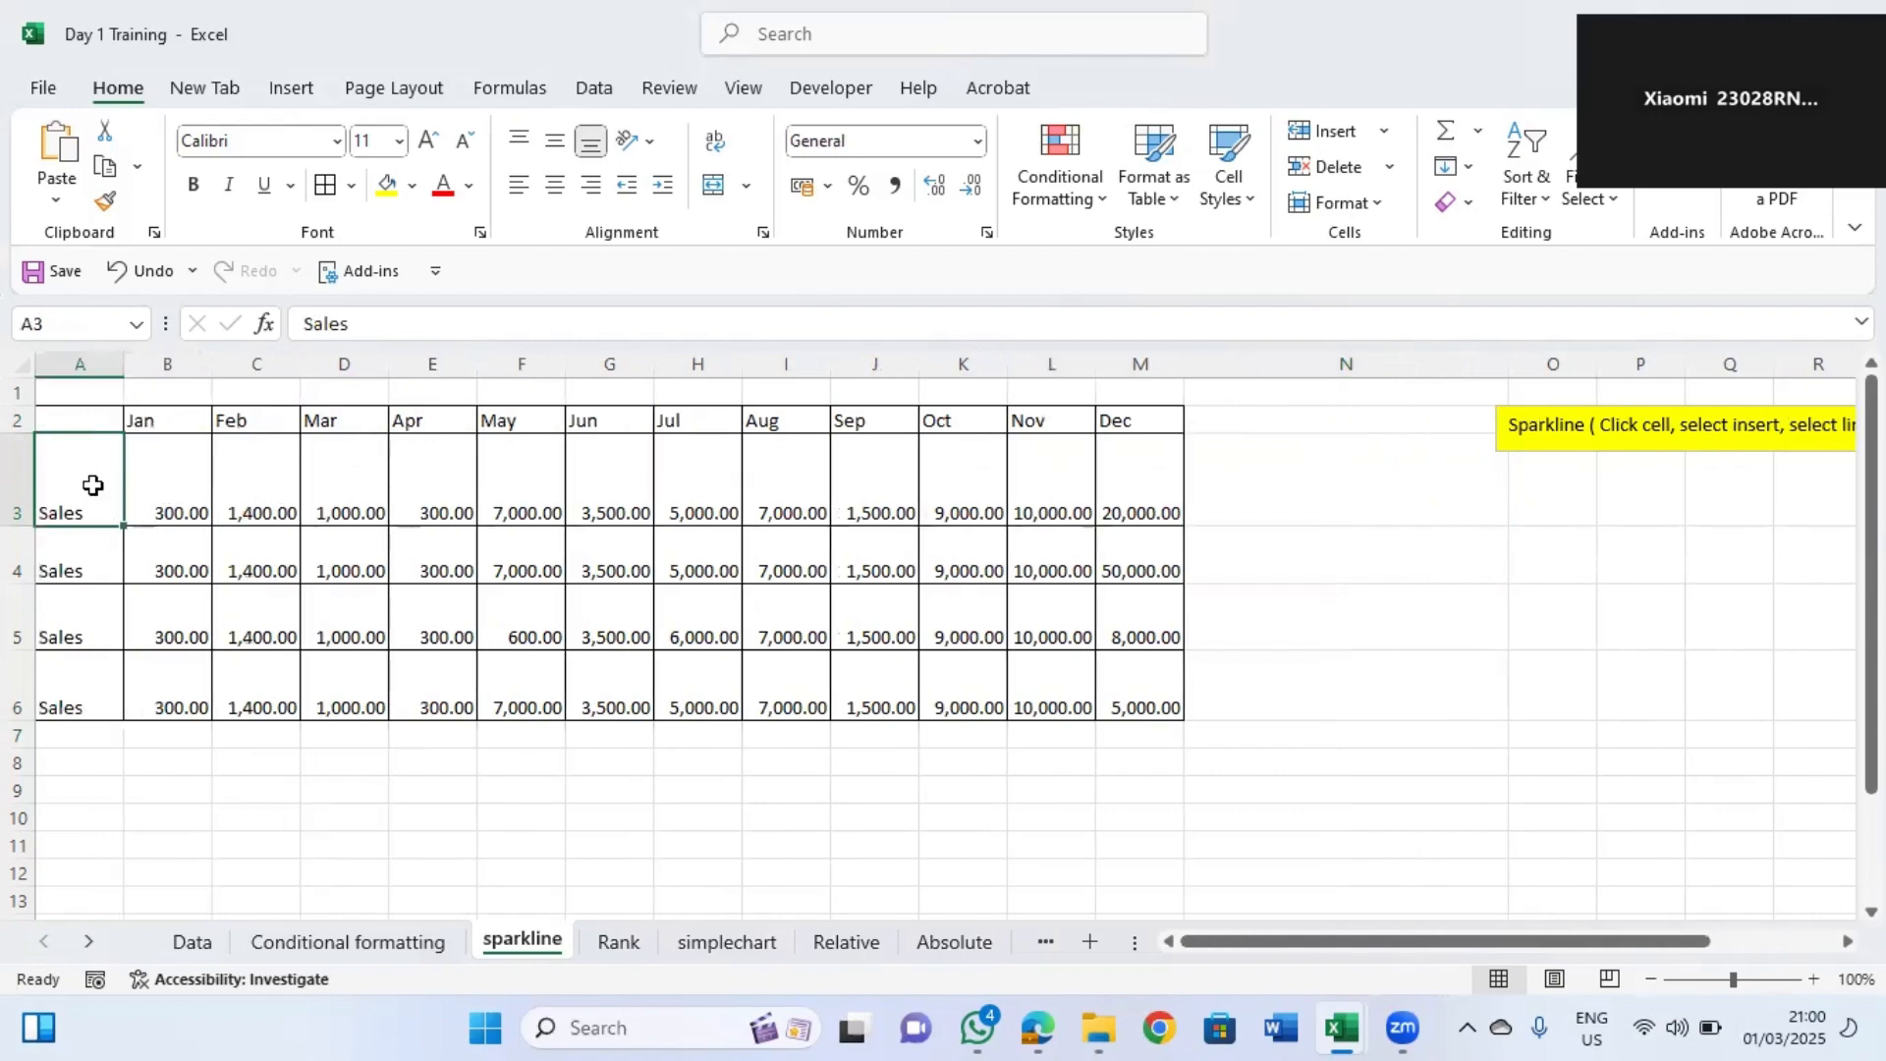
{"action": "left_click", "coordinate": [1152, 501]}
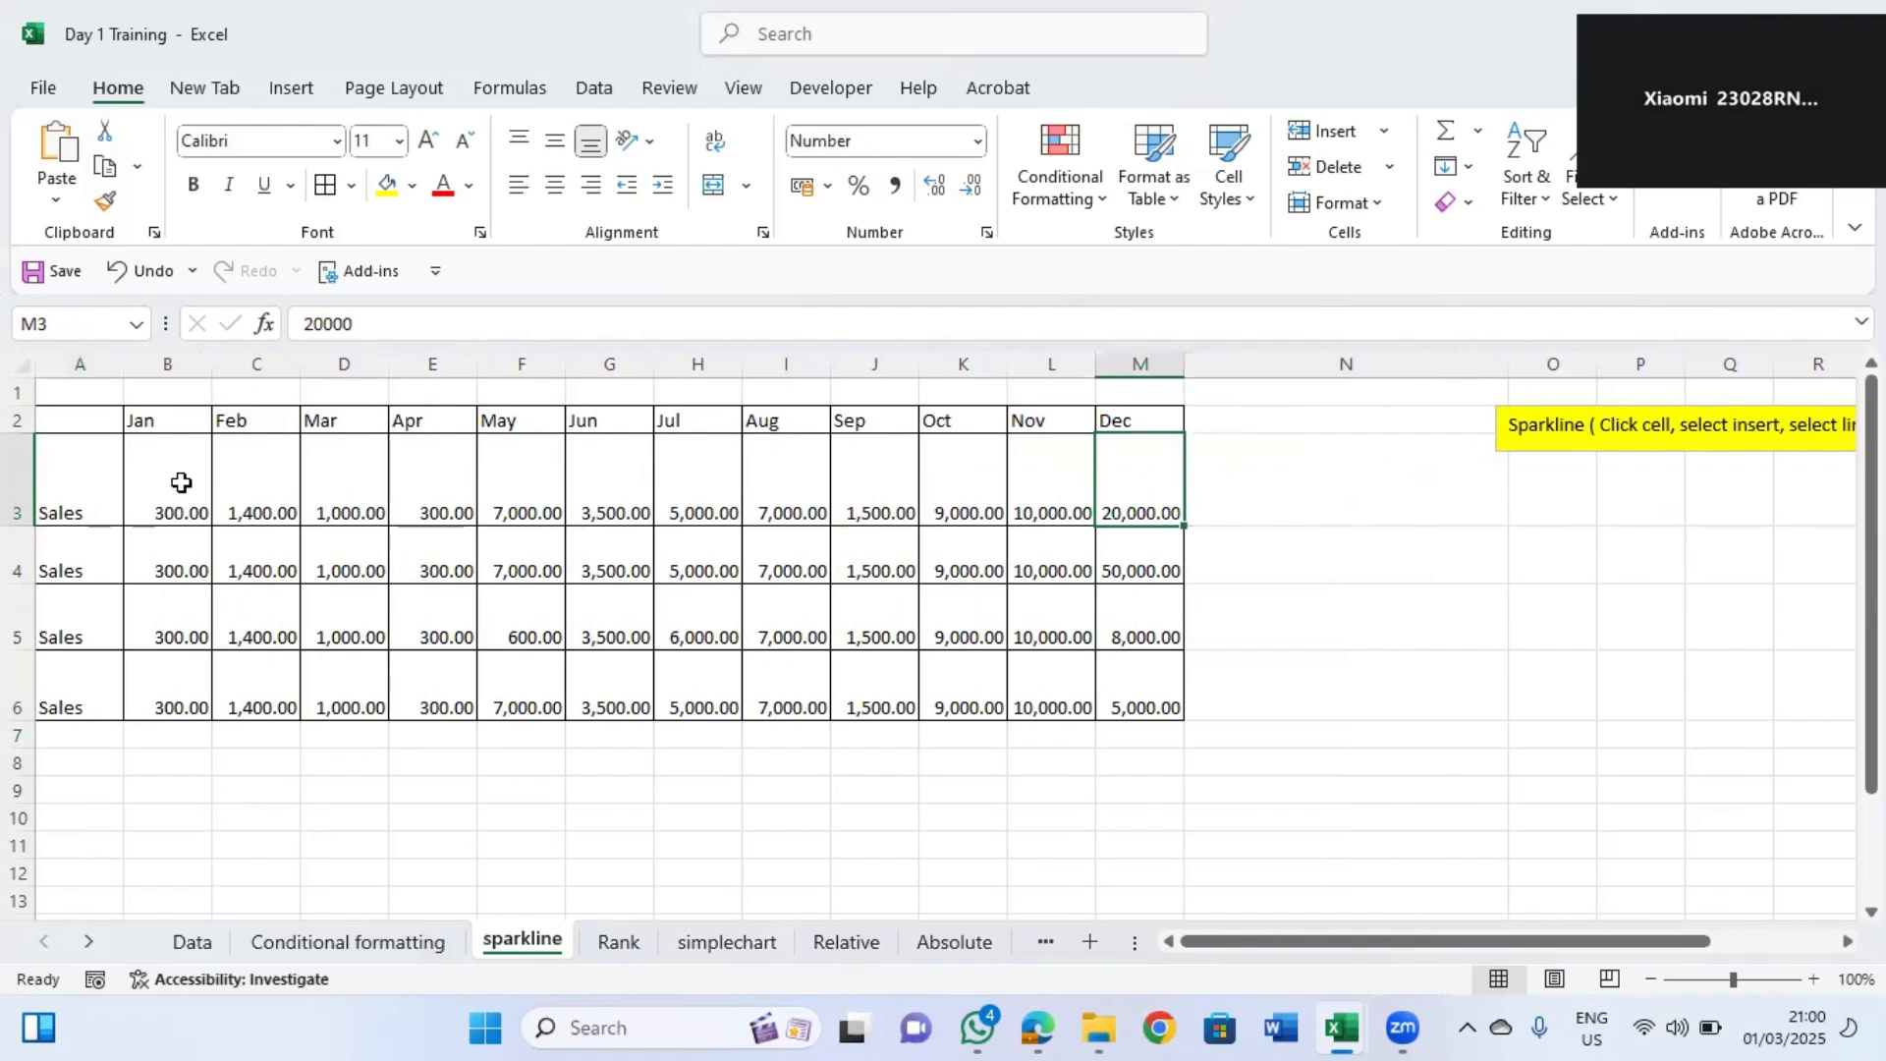
{"action": "left_click", "coordinate": [1256, 496]}
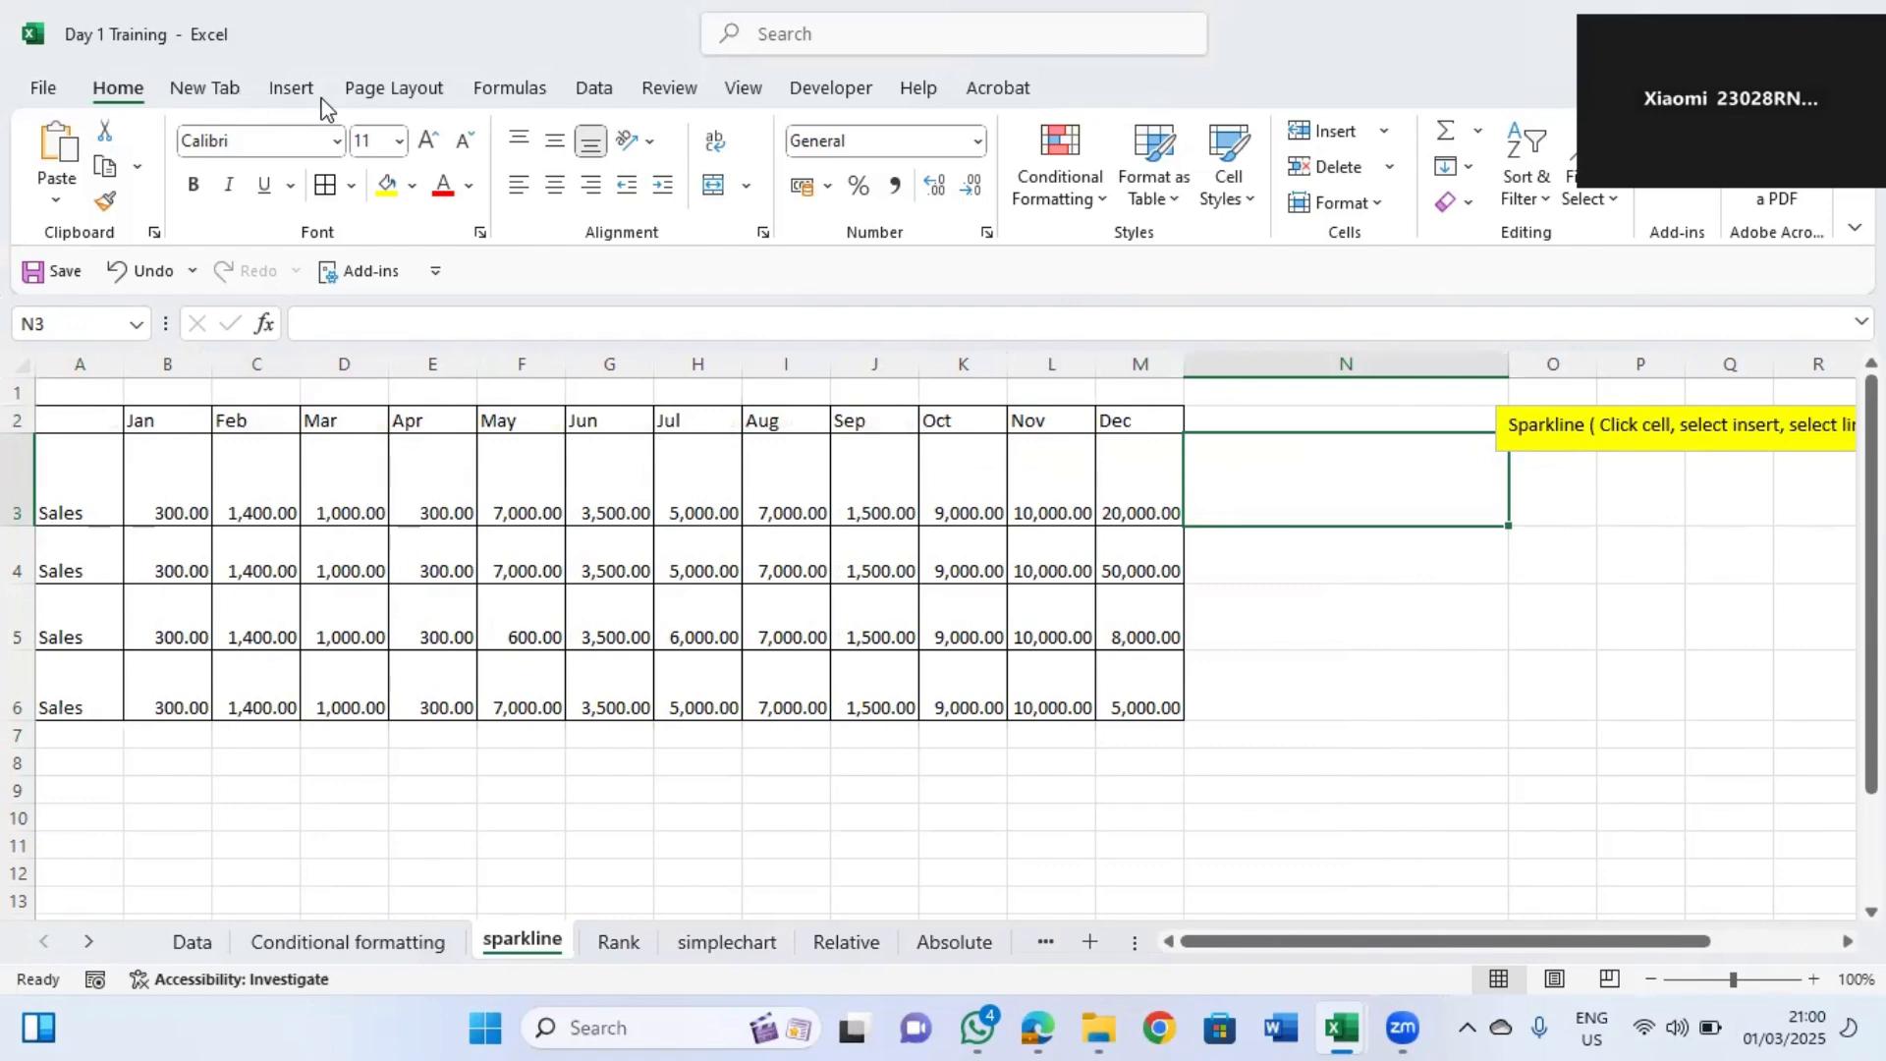
{"action": "left_click", "coordinate": [291, 88]}
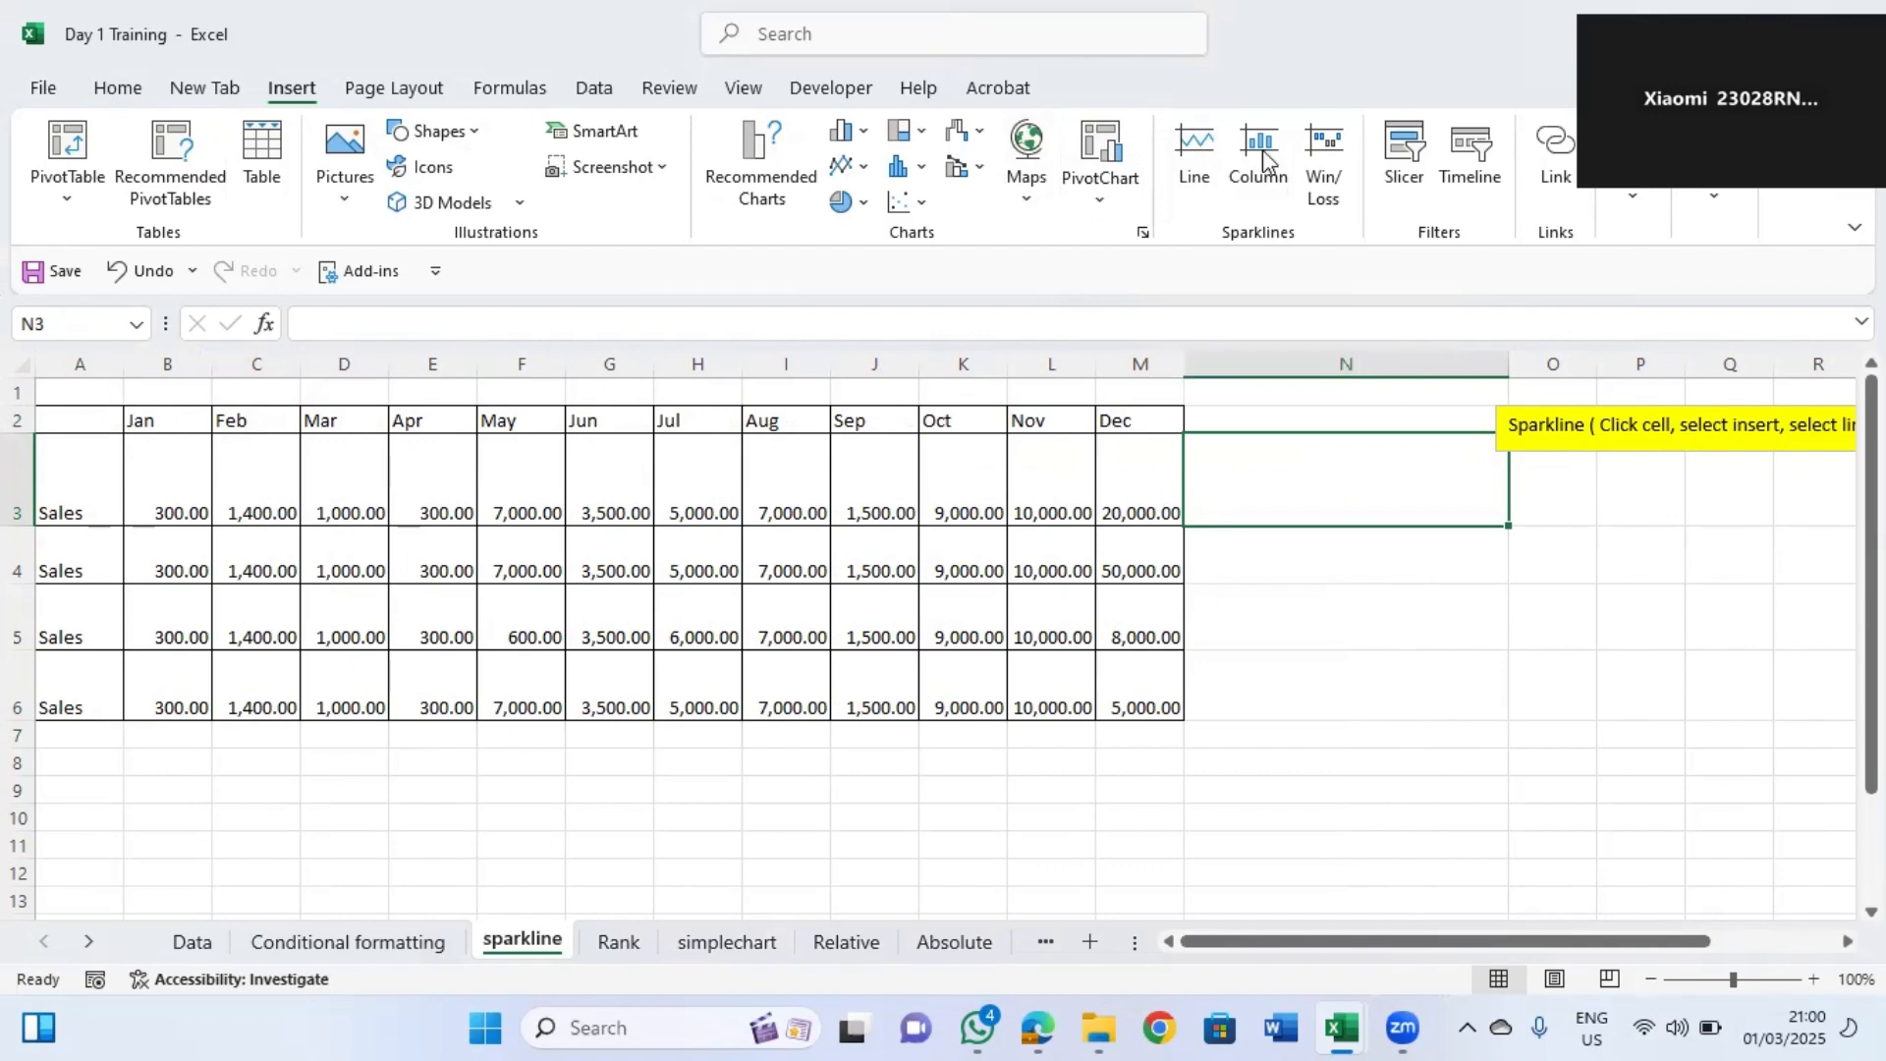
{"action": "left_click", "coordinate": [1196, 179]}
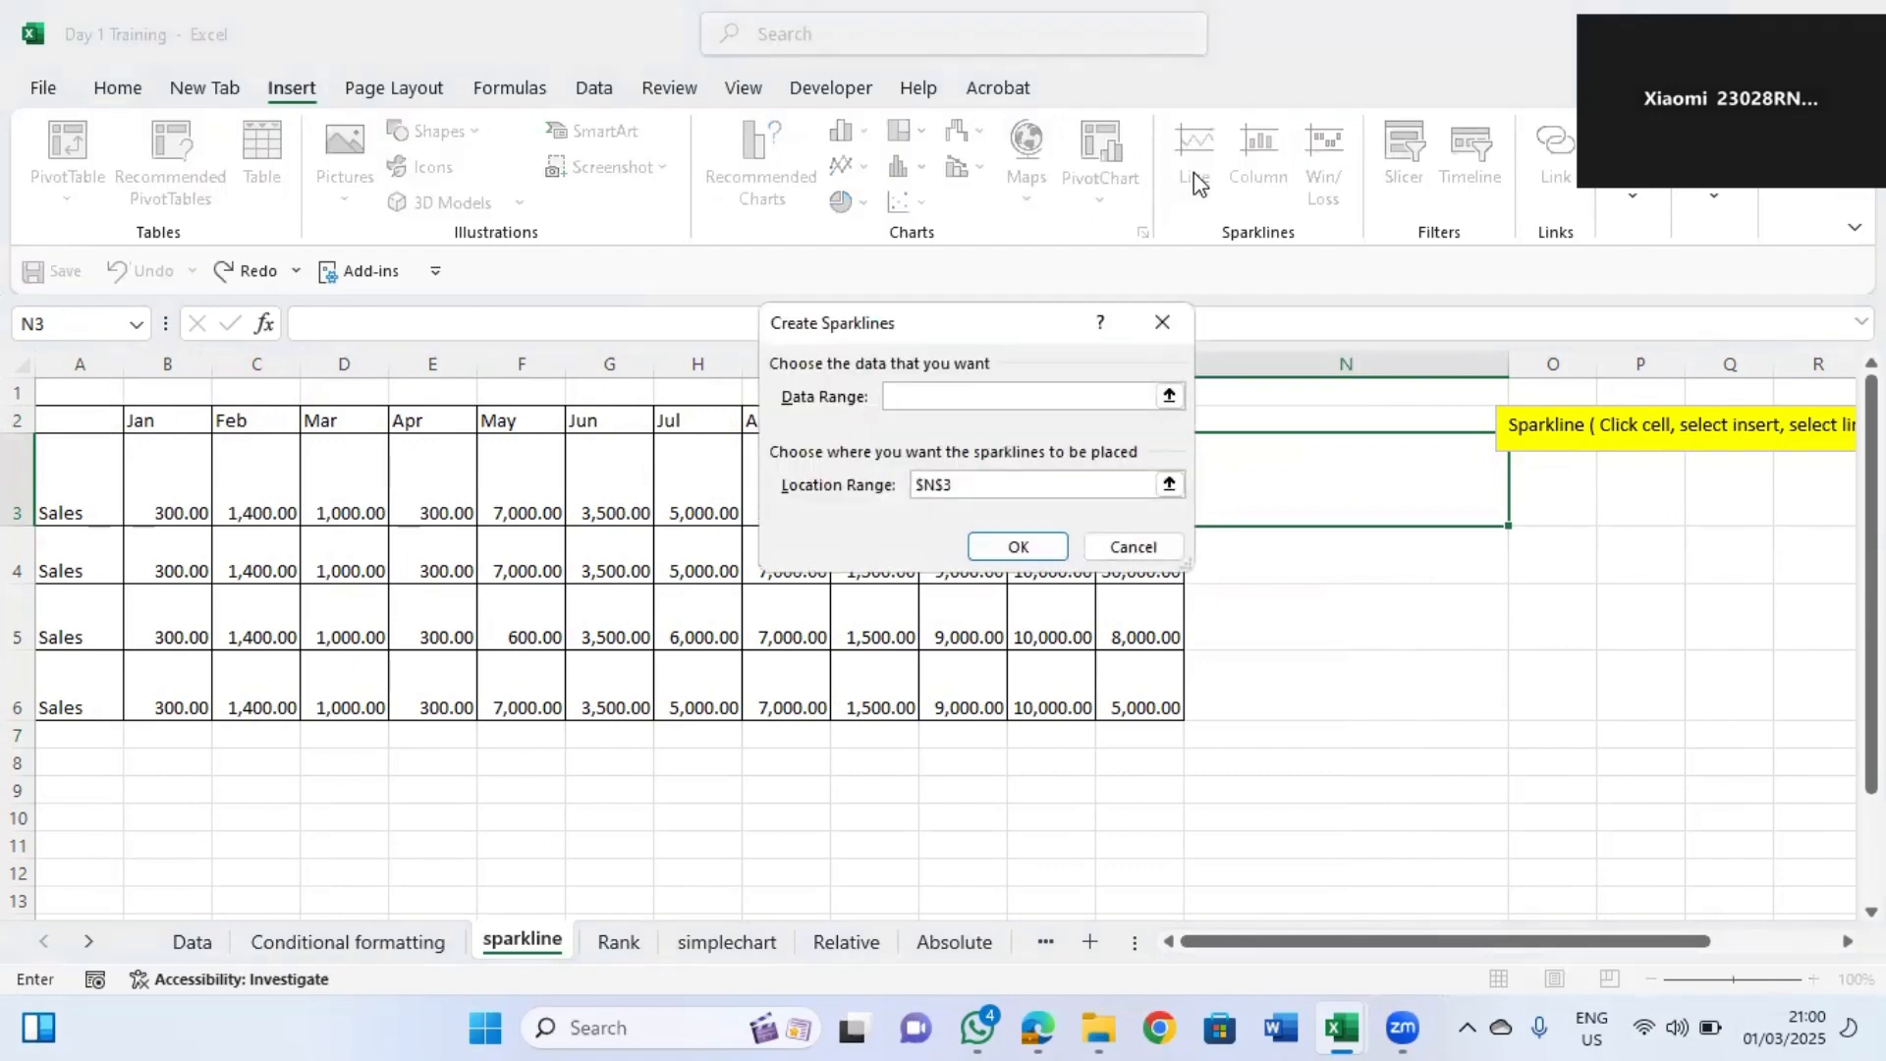
{"action": "left_click_drag", "start_coordinate": [943, 334], "coordinate": [957, 334]}
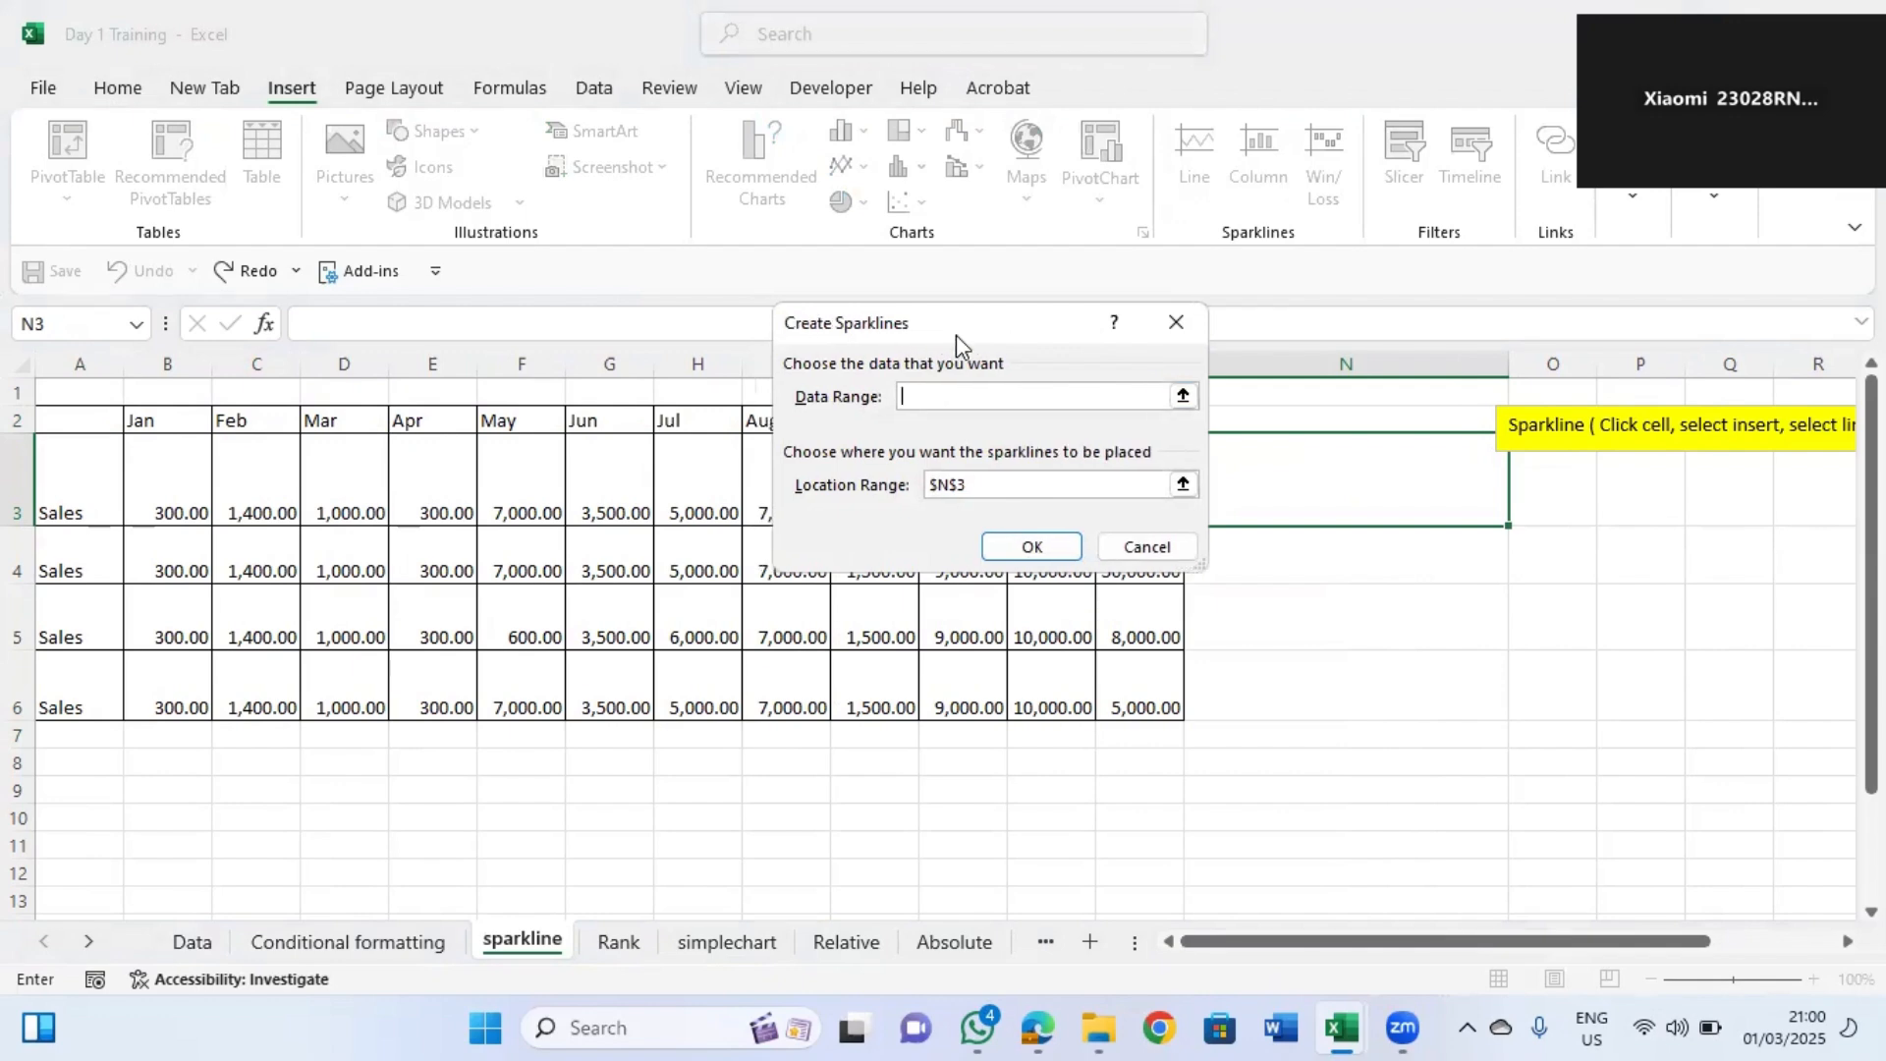
{"action": "left_click_drag", "start_coordinate": [957, 334], "coordinate": [659, 564]}
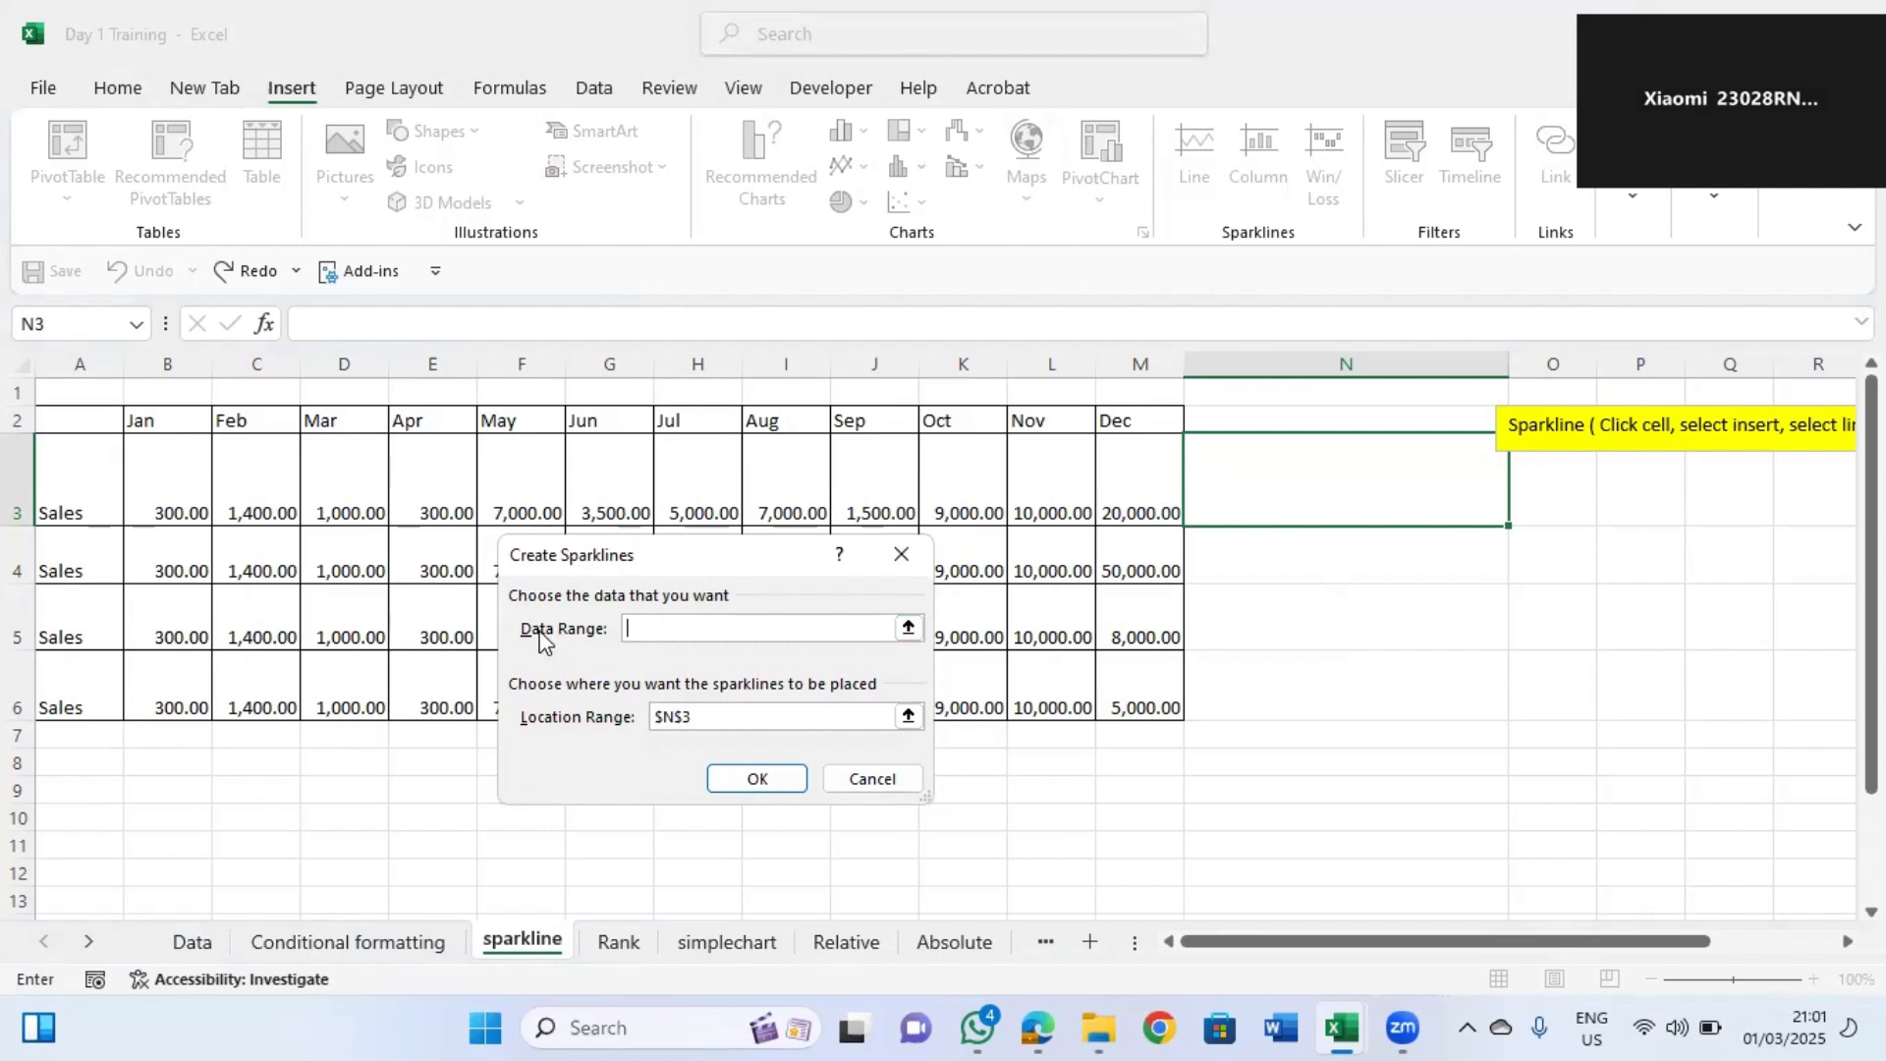
{"action": "left_click", "coordinate": [161, 469]}
{"action": "left_click_drag", "start_coordinate": [429, 463], "coordinate": [1114, 466]}
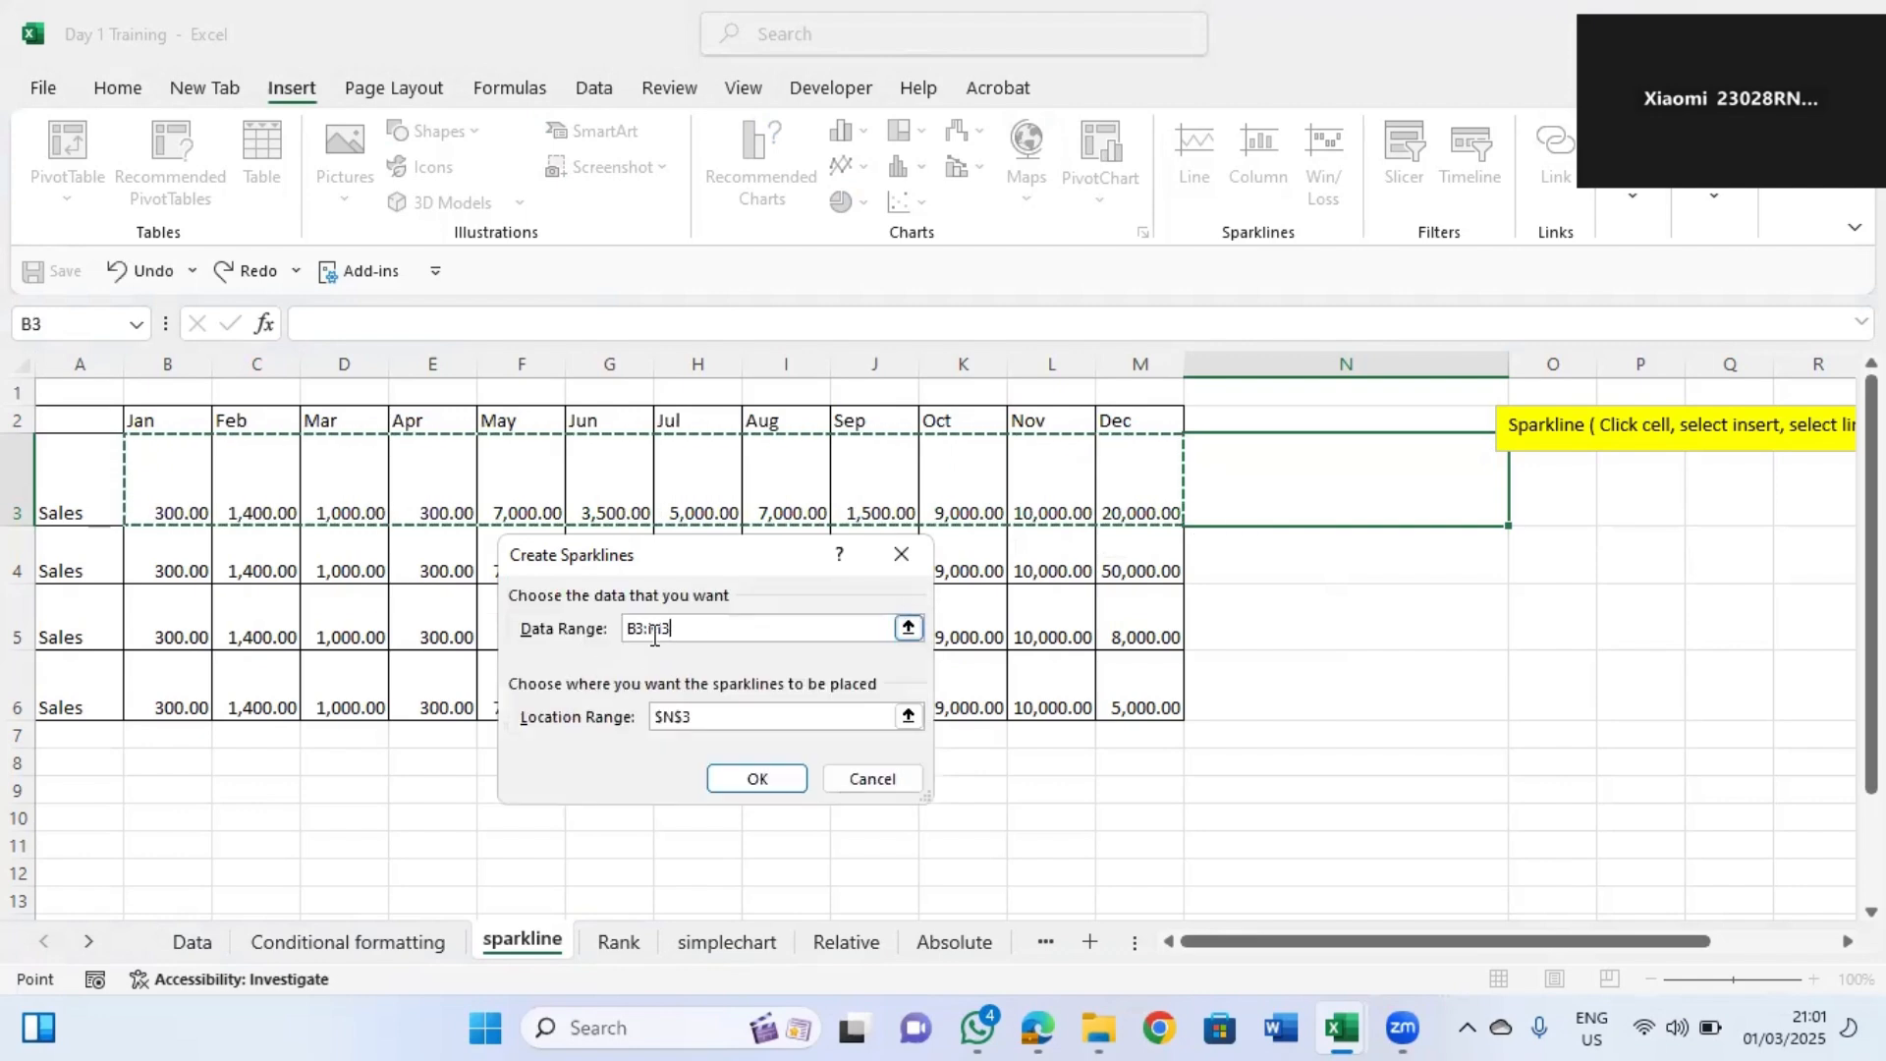
{"action": "left_click", "coordinate": [754, 779]}
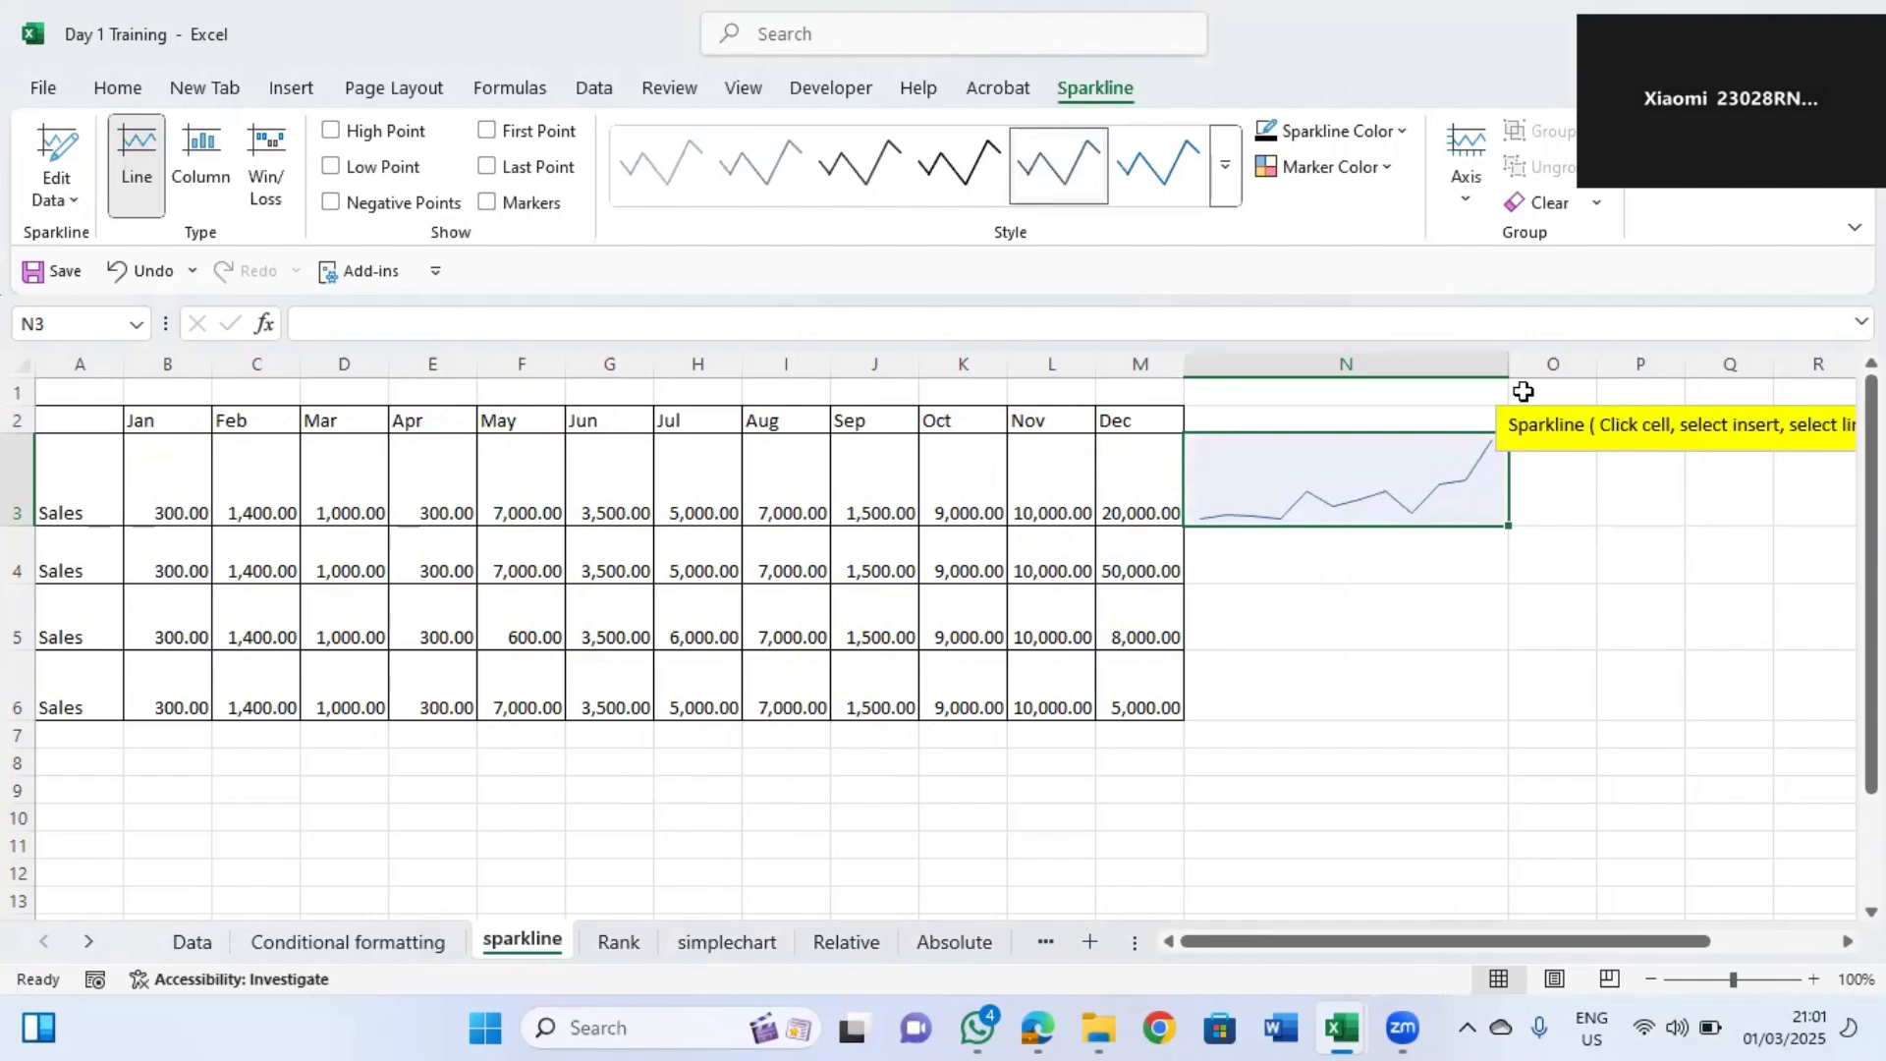
Move the yellow sparkline note box aside and widen column N slightly.
{"action": "left_click", "coordinate": [1574, 423]}
{"action": "left_click_drag", "start_coordinate": [1586, 397], "coordinate": [1658, 393]}
{"action": "left_click_drag", "start_coordinate": [1510, 365], "coordinate": [1533, 364]}
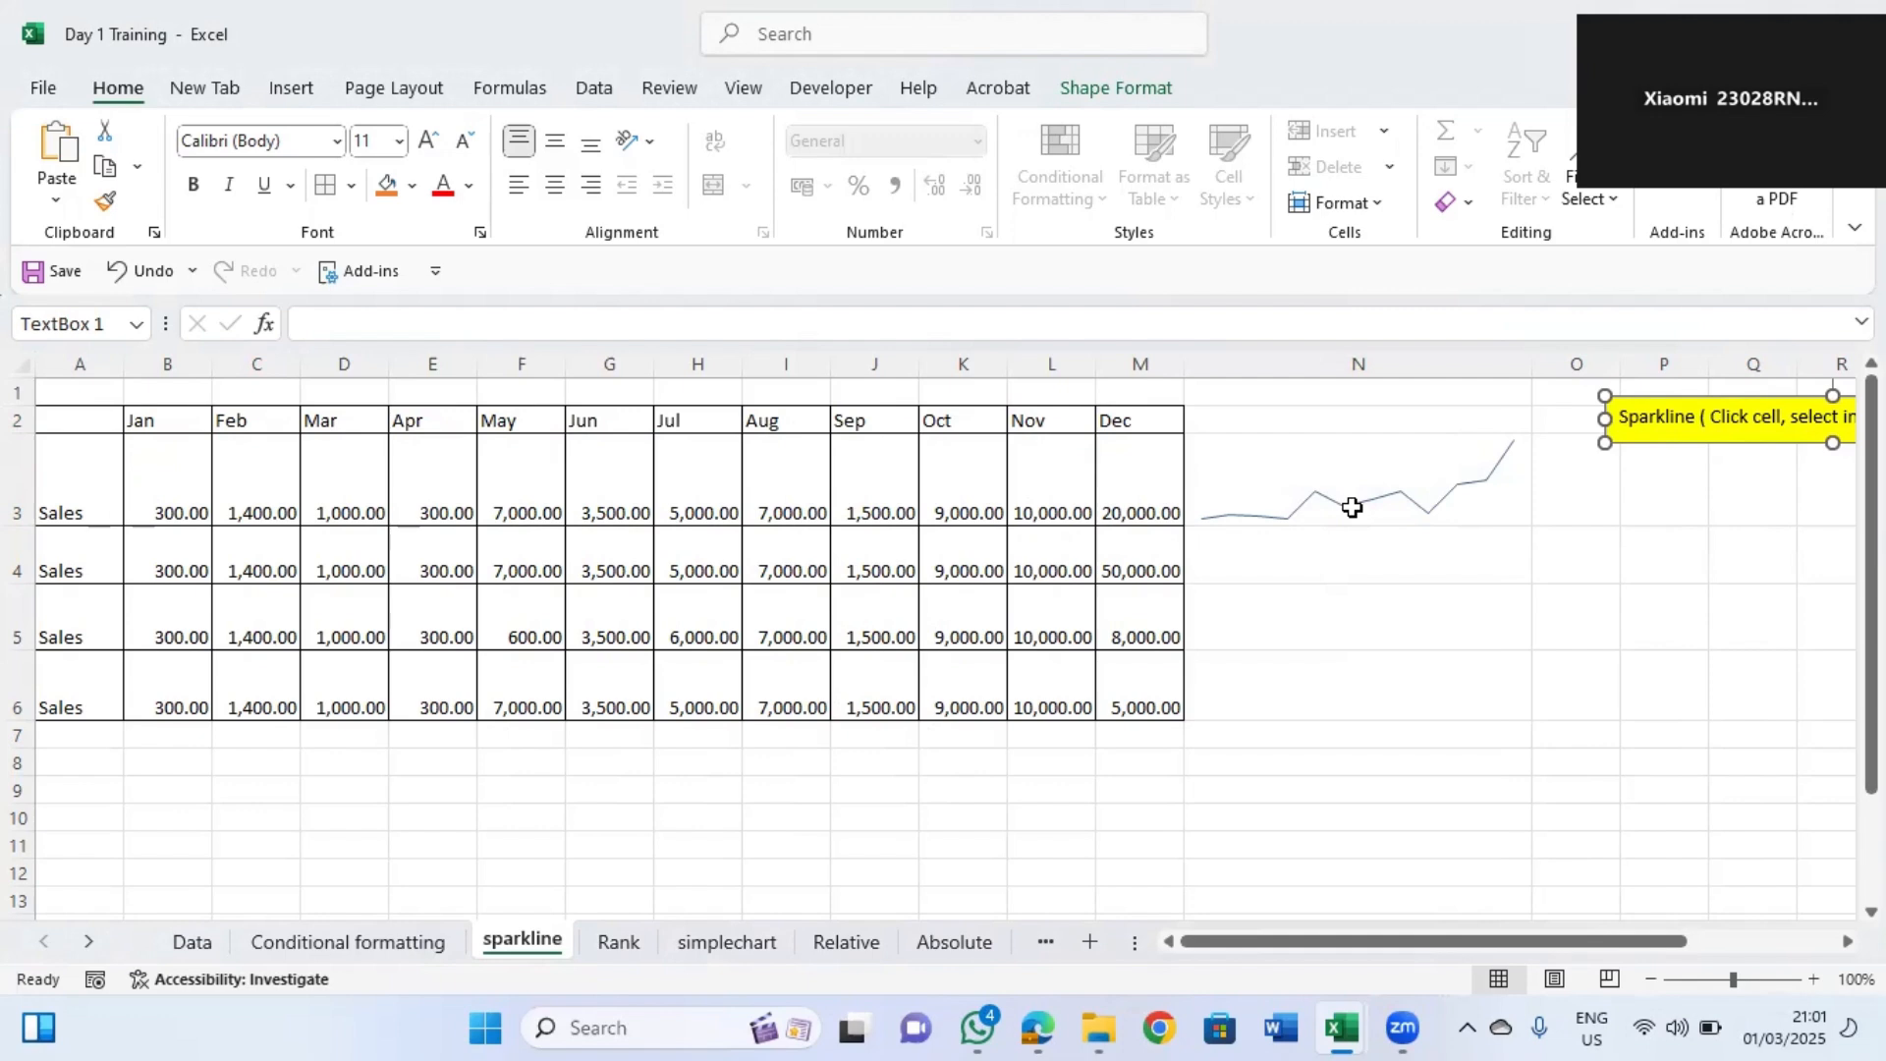
Fill the sparkline from N3 down through N6 for the other sales rows.
{"action": "left_click", "coordinate": [1407, 497]}
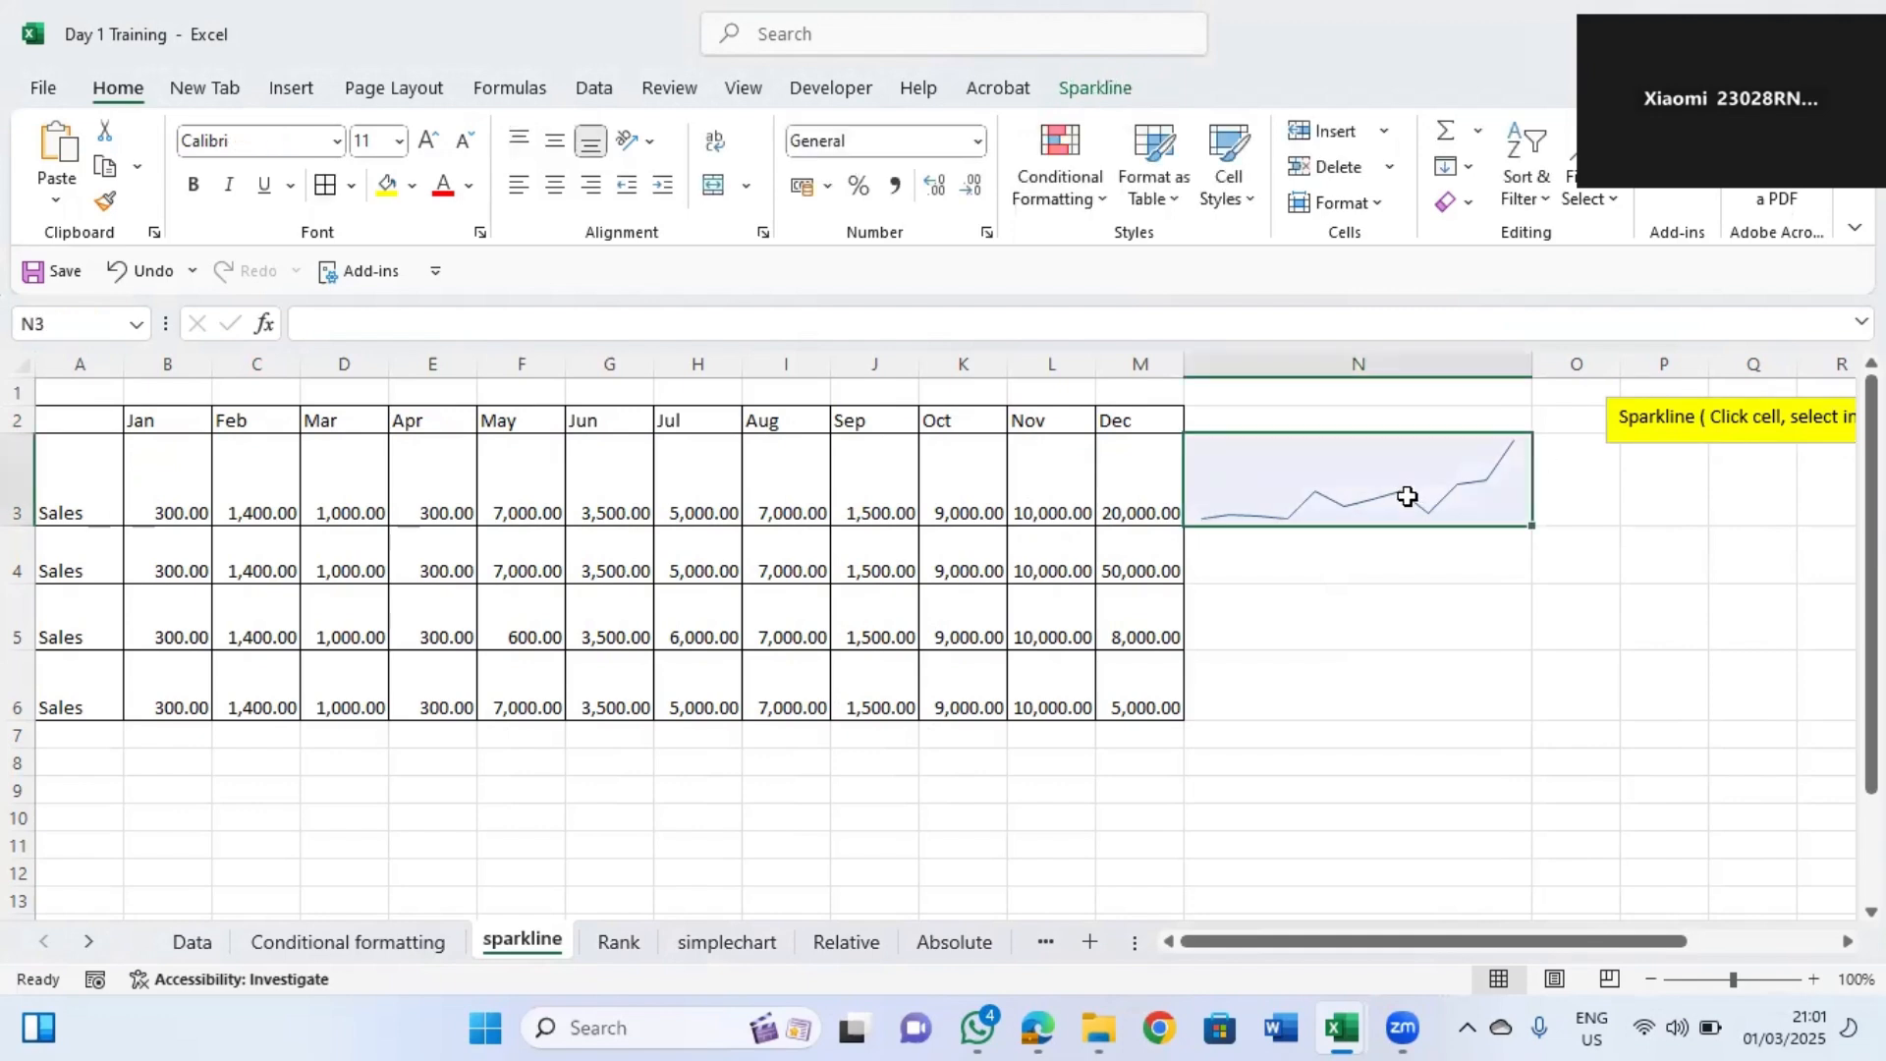
{"action": "left_click", "coordinate": [1431, 547]}
{"action": "left_click", "coordinate": [1464, 501]}
{"action": "left_click_drag", "start_coordinate": [1536, 527], "coordinate": [1549, 713]}
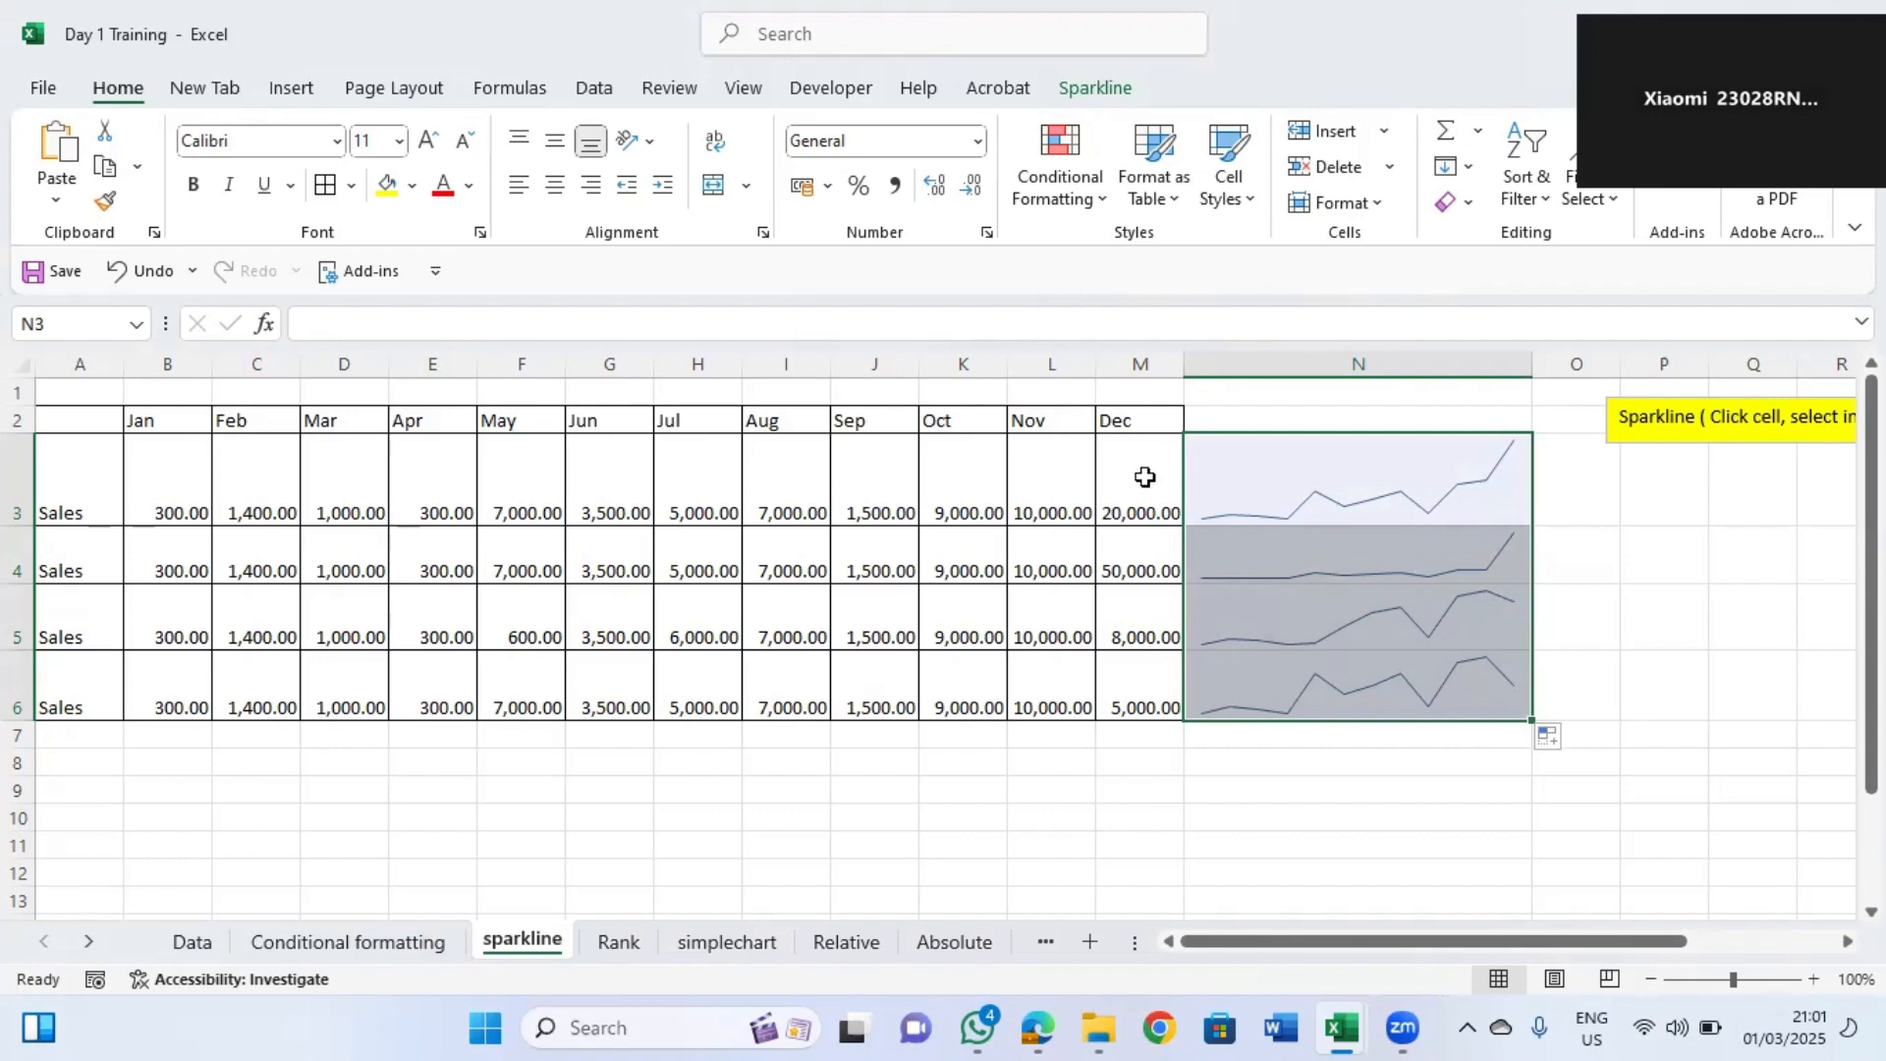
Set the December sales value in M3 to 100000.
{"action": "left_click", "coordinate": [1133, 515]}
{"action": "type", "text": "100000"}
{"action": "key", "text": "Return"}
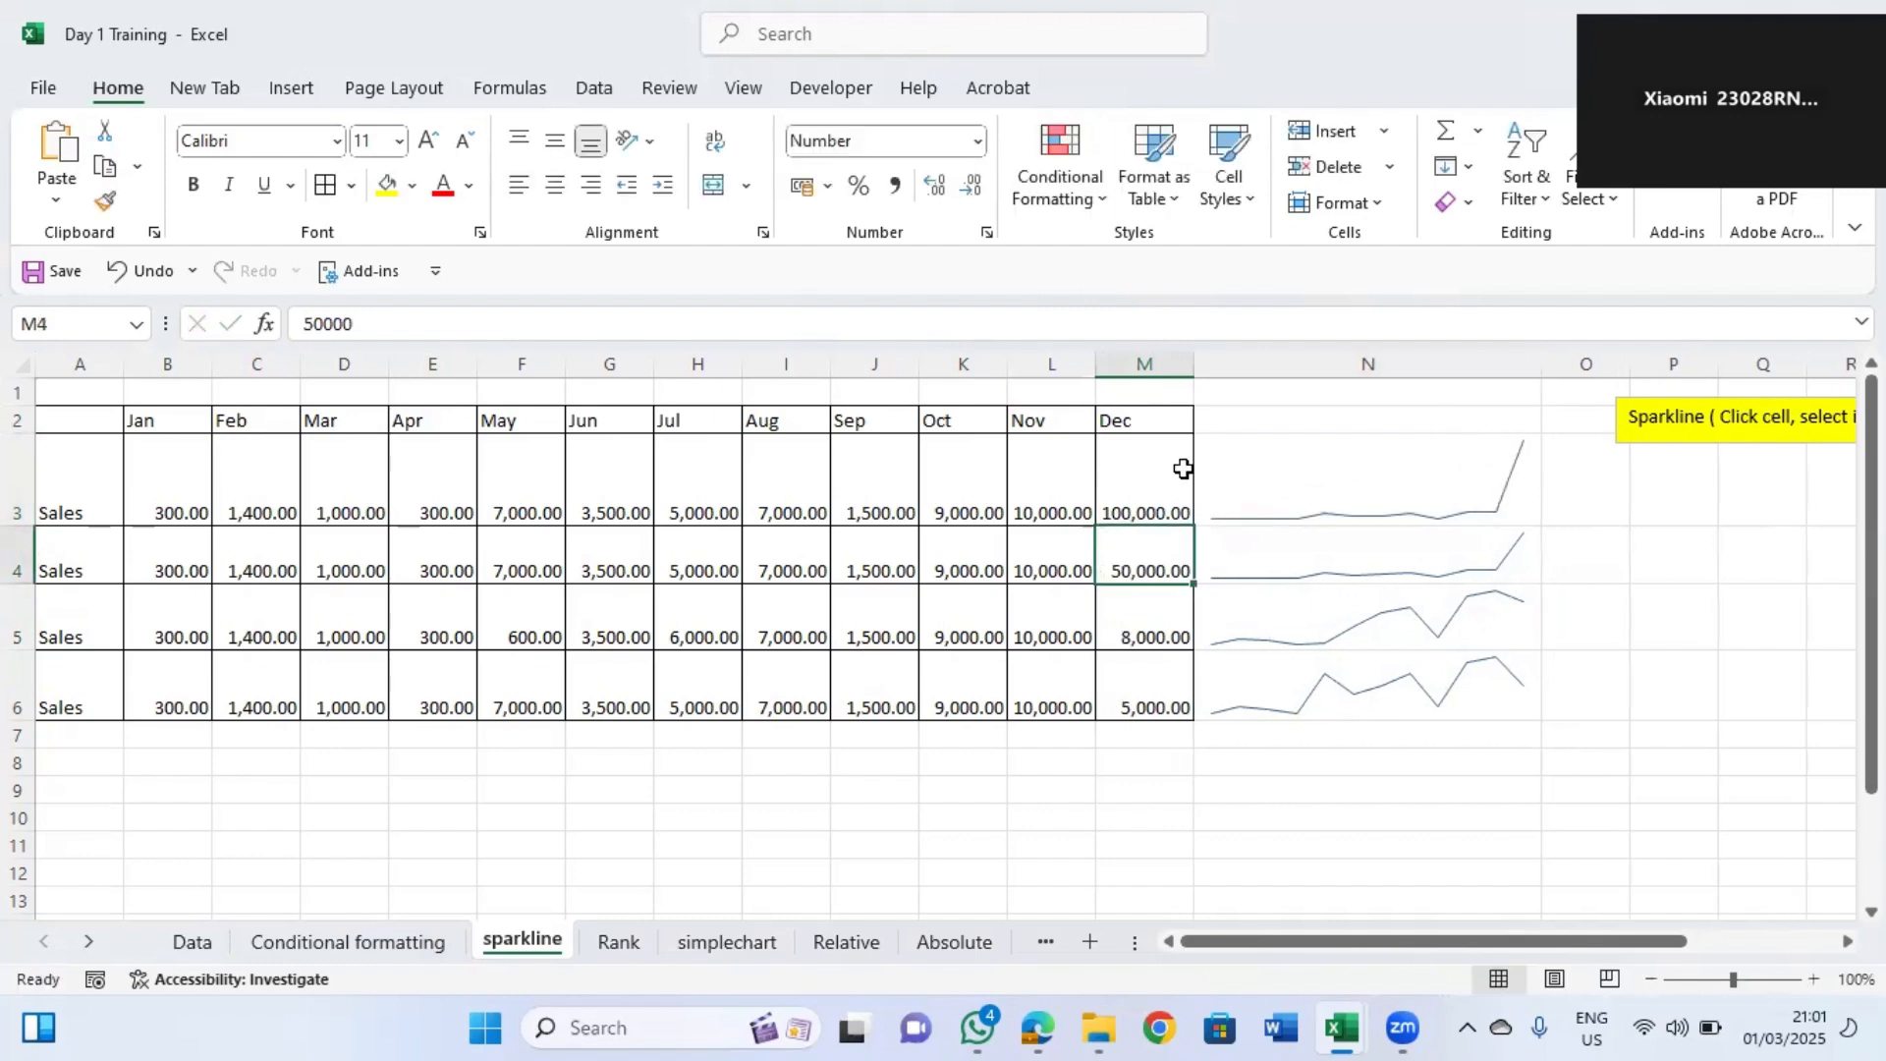
Set the May sales value in F3 to 200000.
{"action": "left_click", "coordinate": [516, 508]}
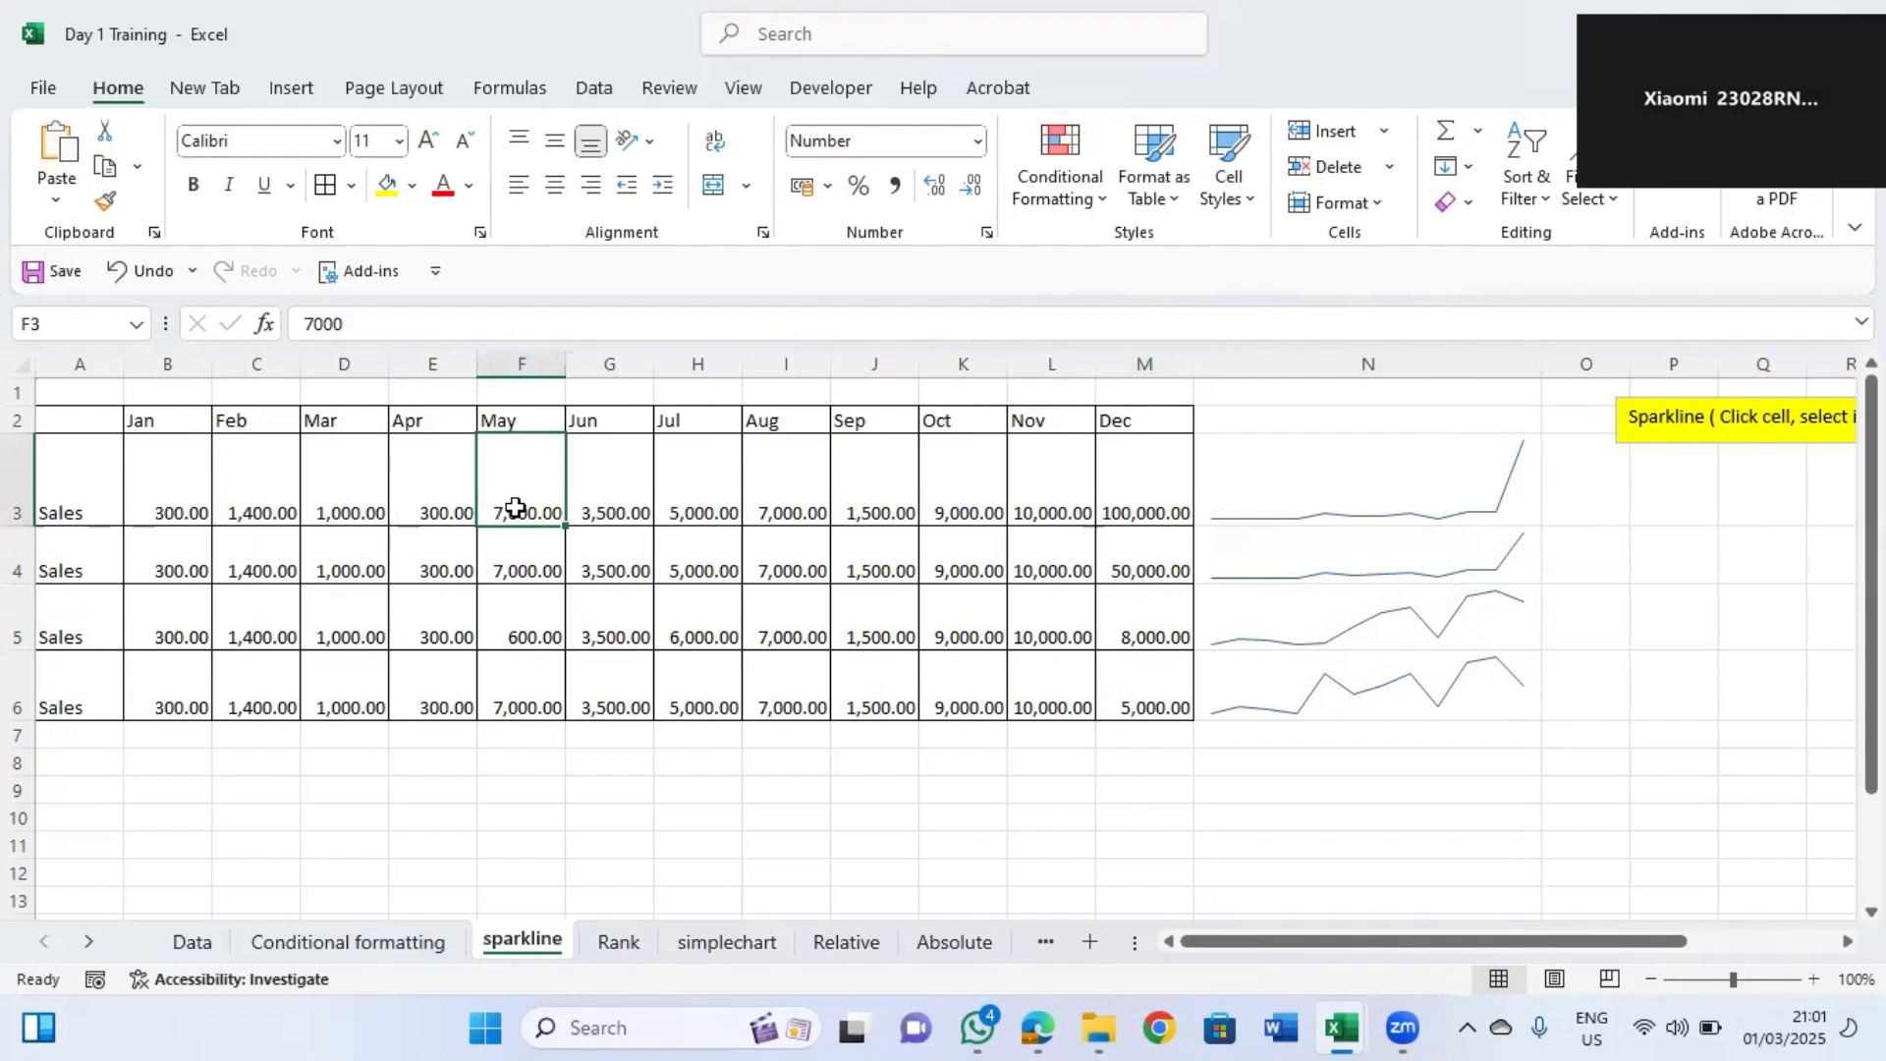
{"action": "type", "text": "2000000"}
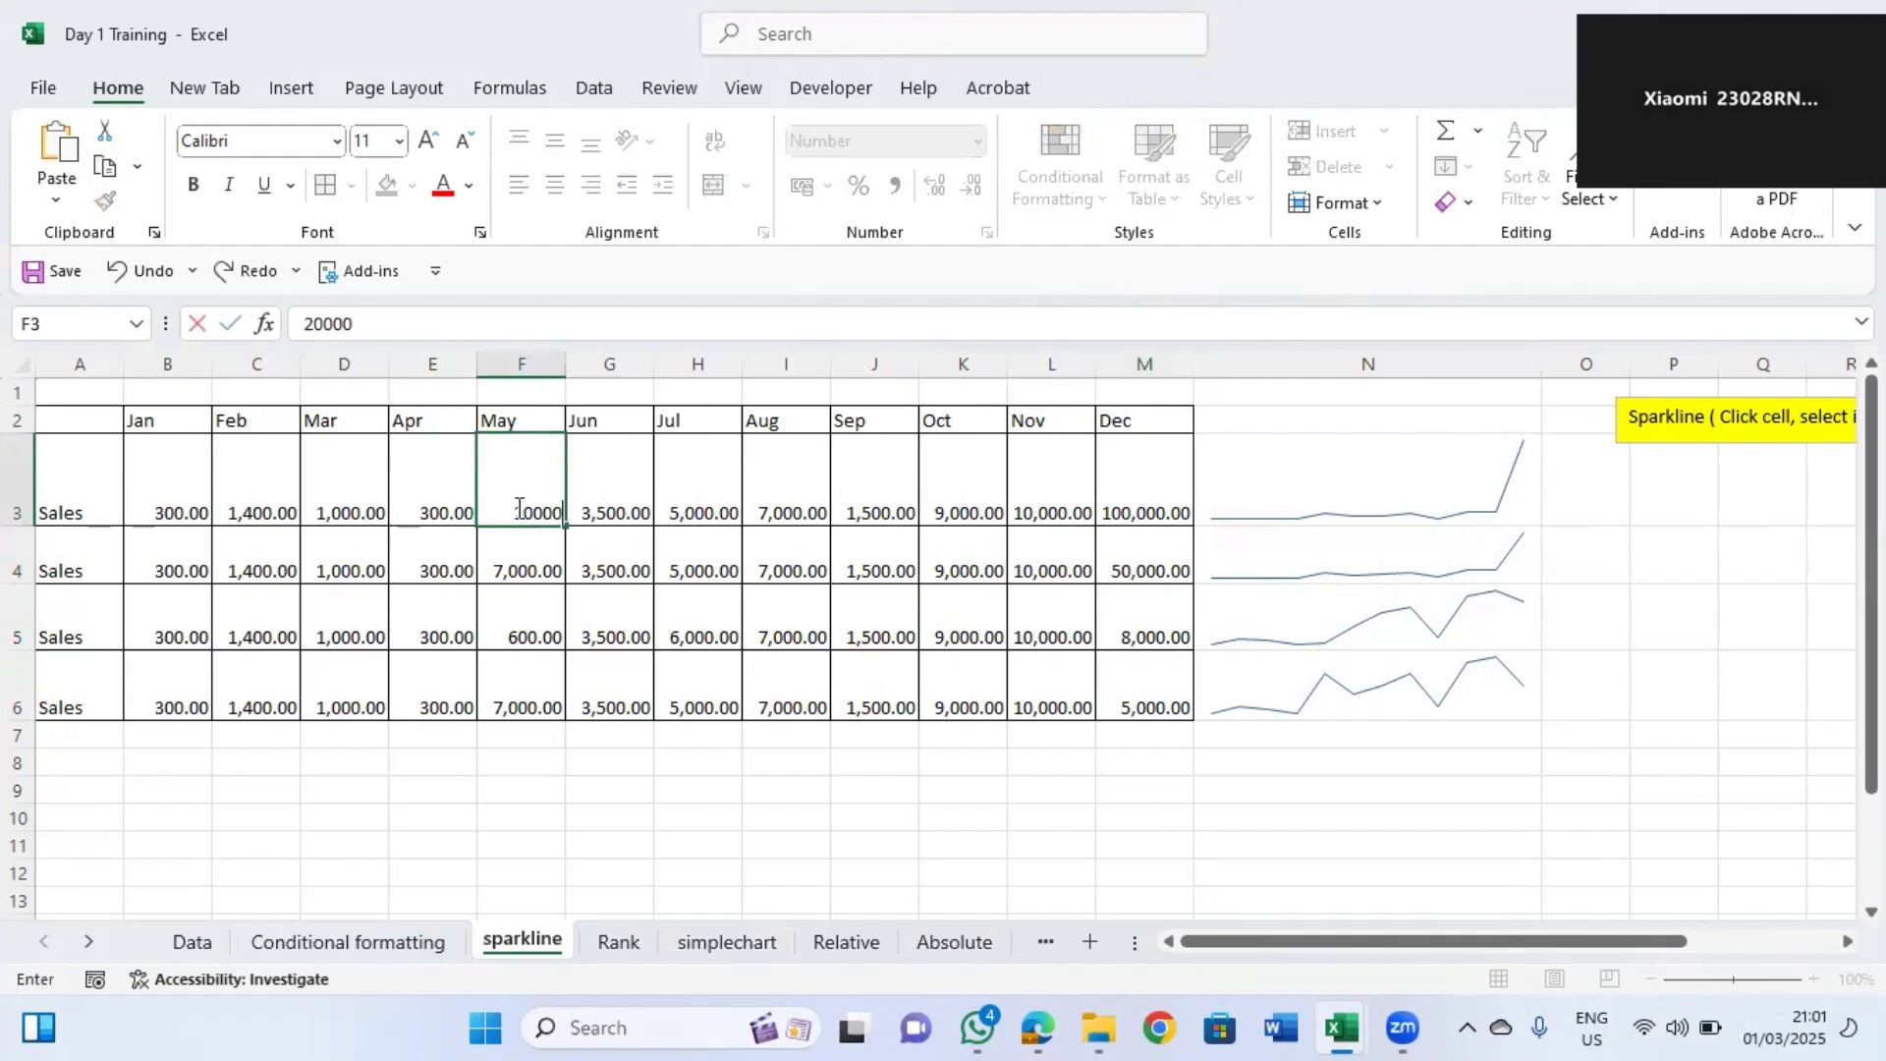
{"action": "left_click", "coordinate": [648, 568]}
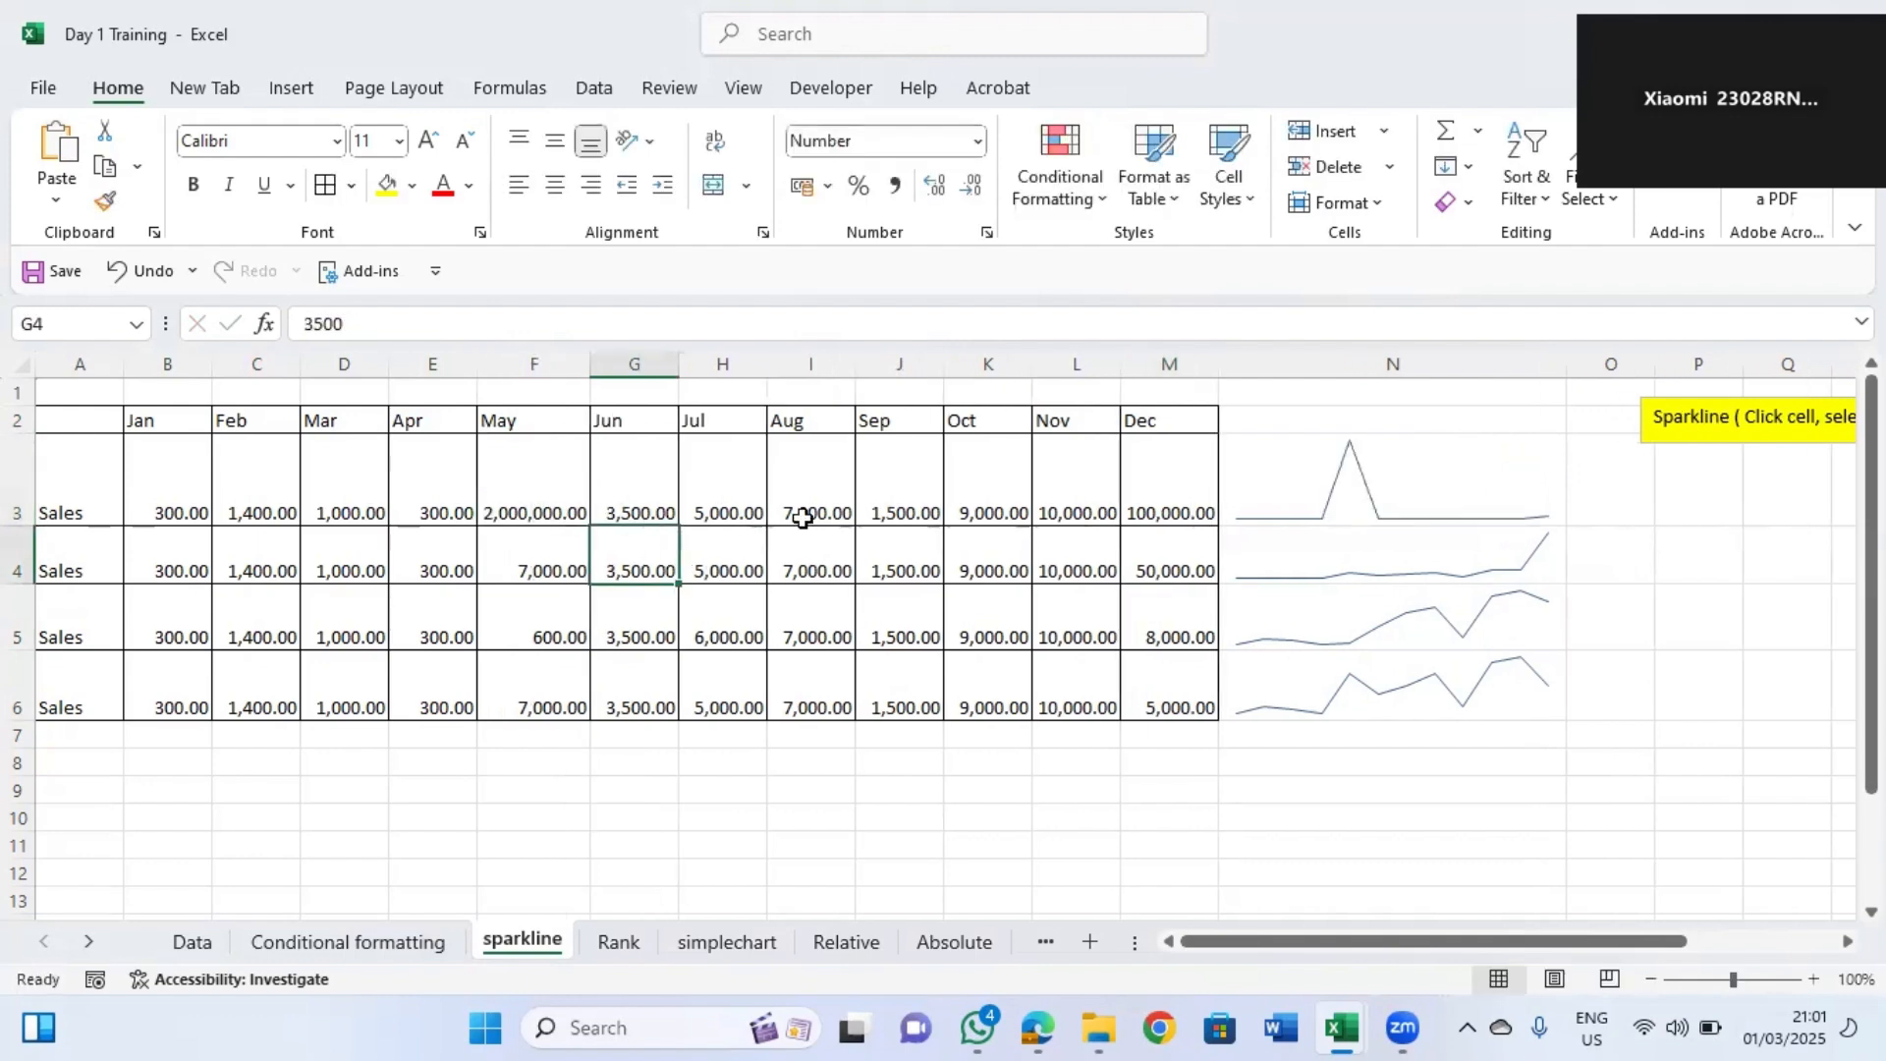
{"action": "double_click", "coordinate": [560, 506]}
{"action": "key", "text": "BackSpace"}
{"action": "key", "text": "Return"}
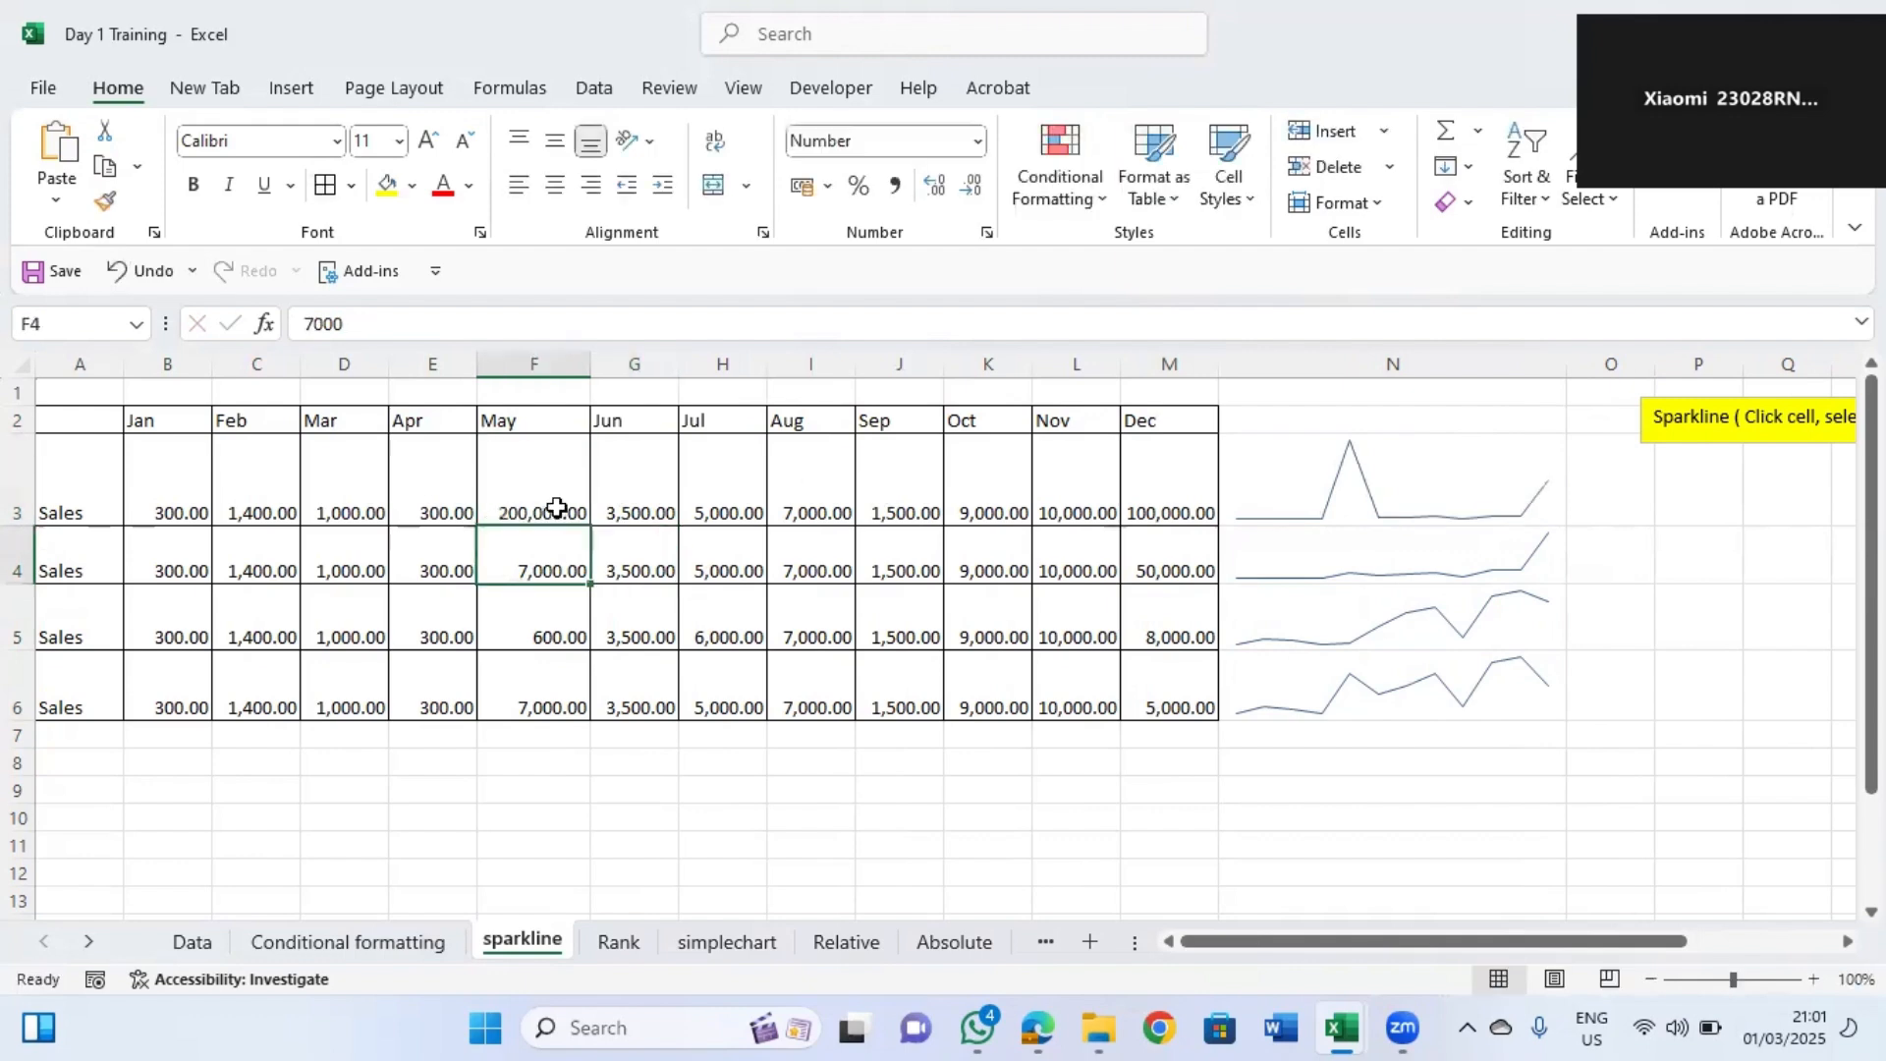
Open the Rank sheet and clear the rank values in F3:F6.
{"action": "left_click", "coordinate": [758, 540]}
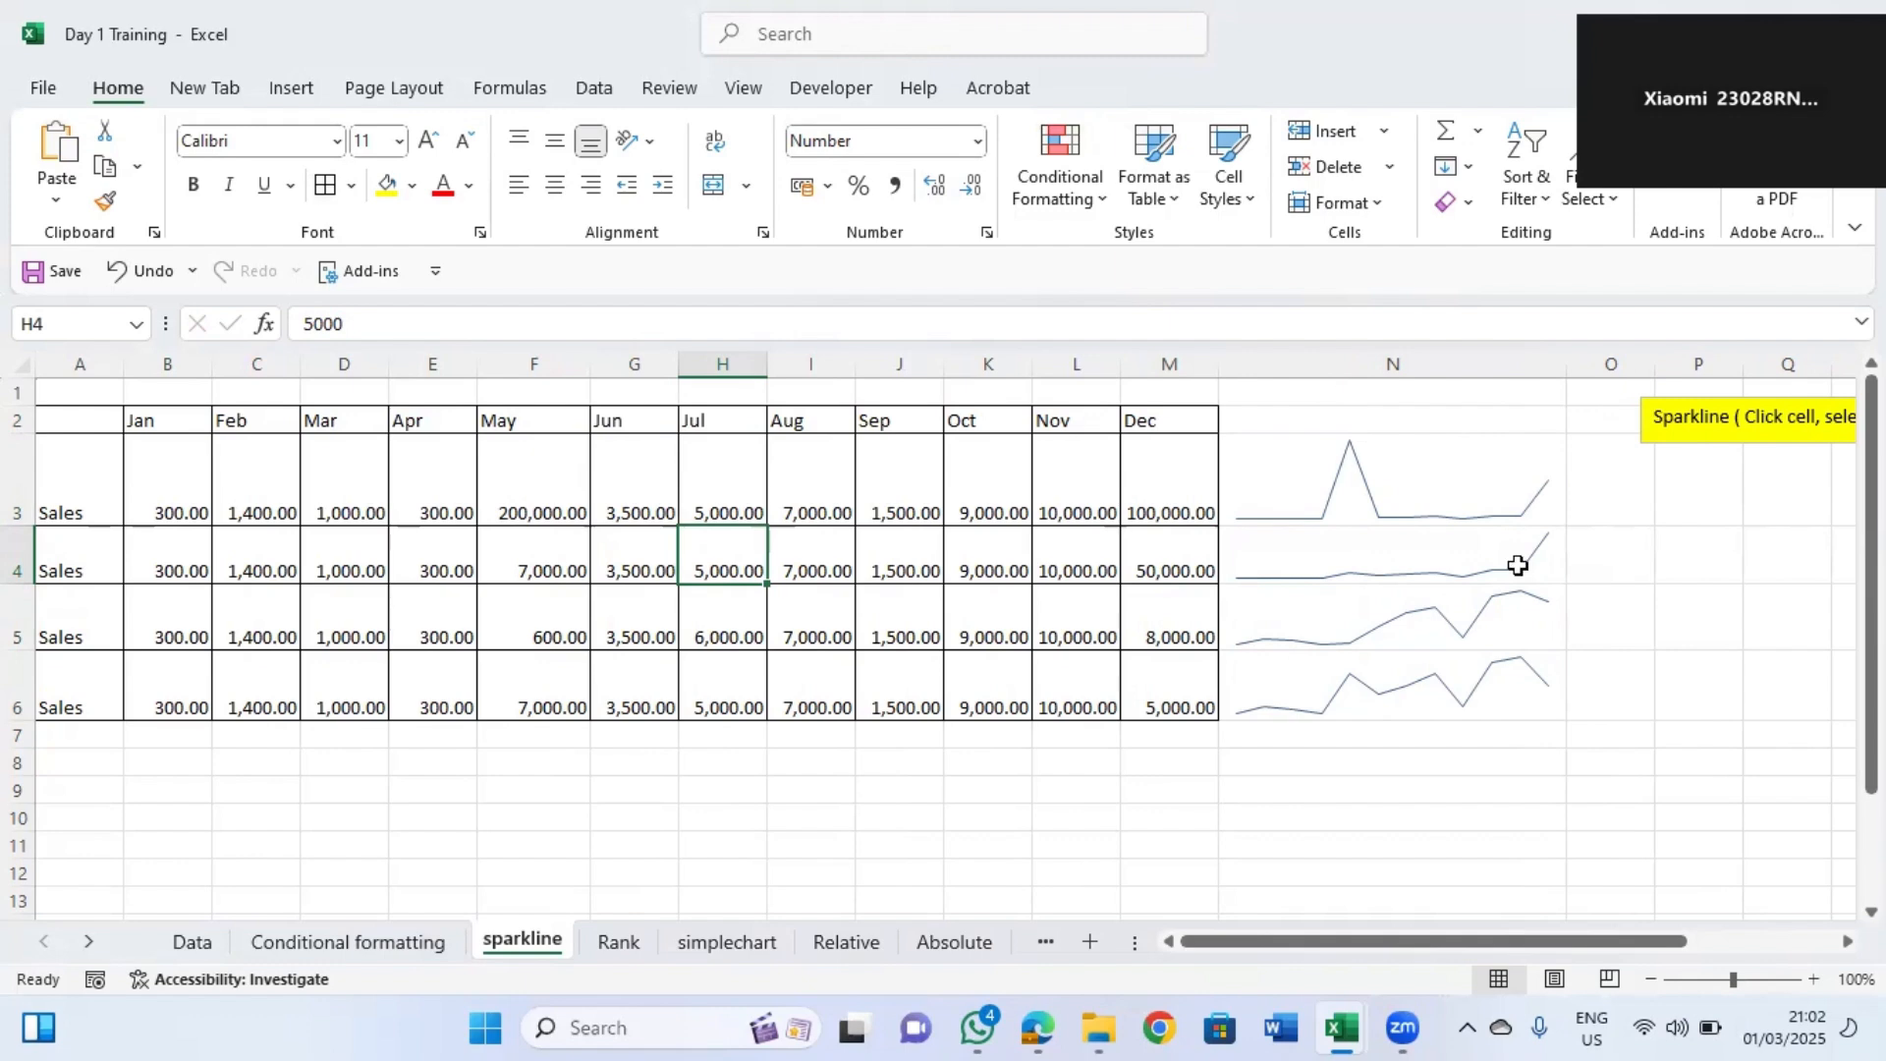
{"action": "left_click", "coordinate": [619, 941]}
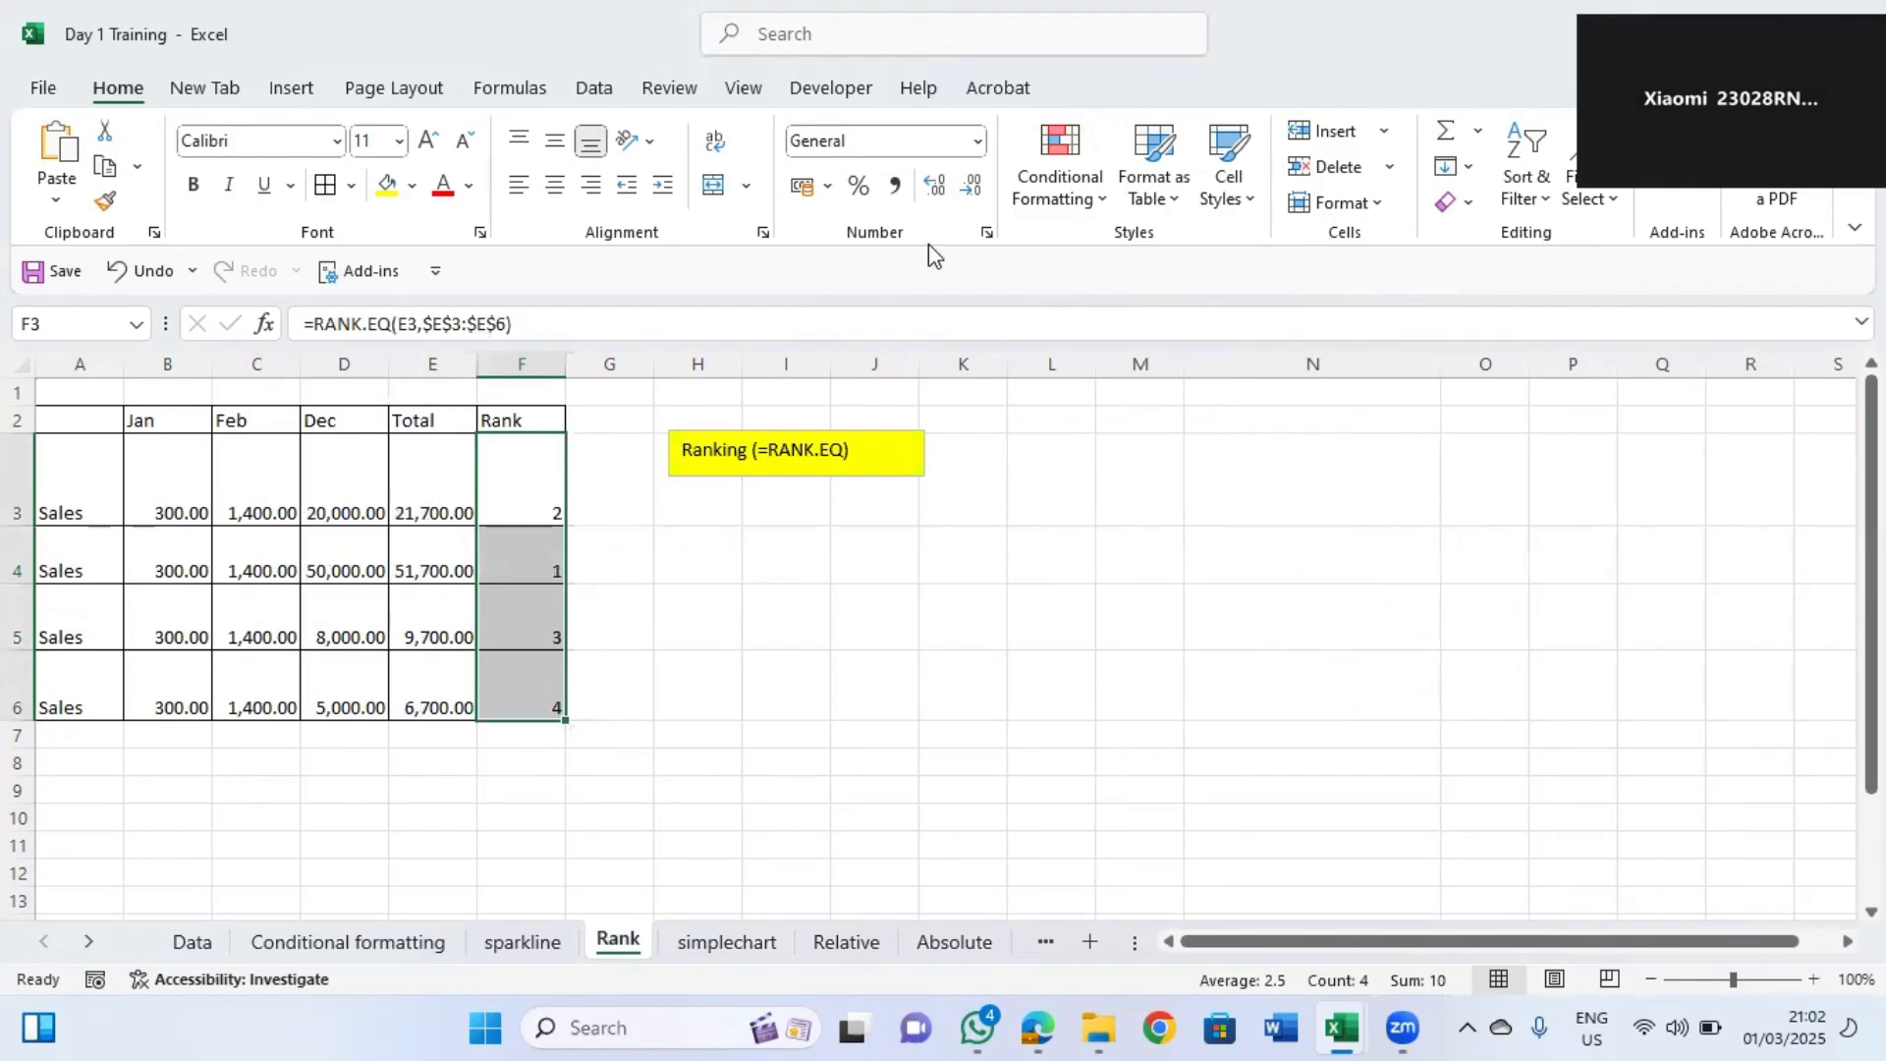
{"action": "left_click_drag", "start_coordinate": [534, 484], "coordinate": [538, 673]}
{"action": "key", "text": "Delete"}
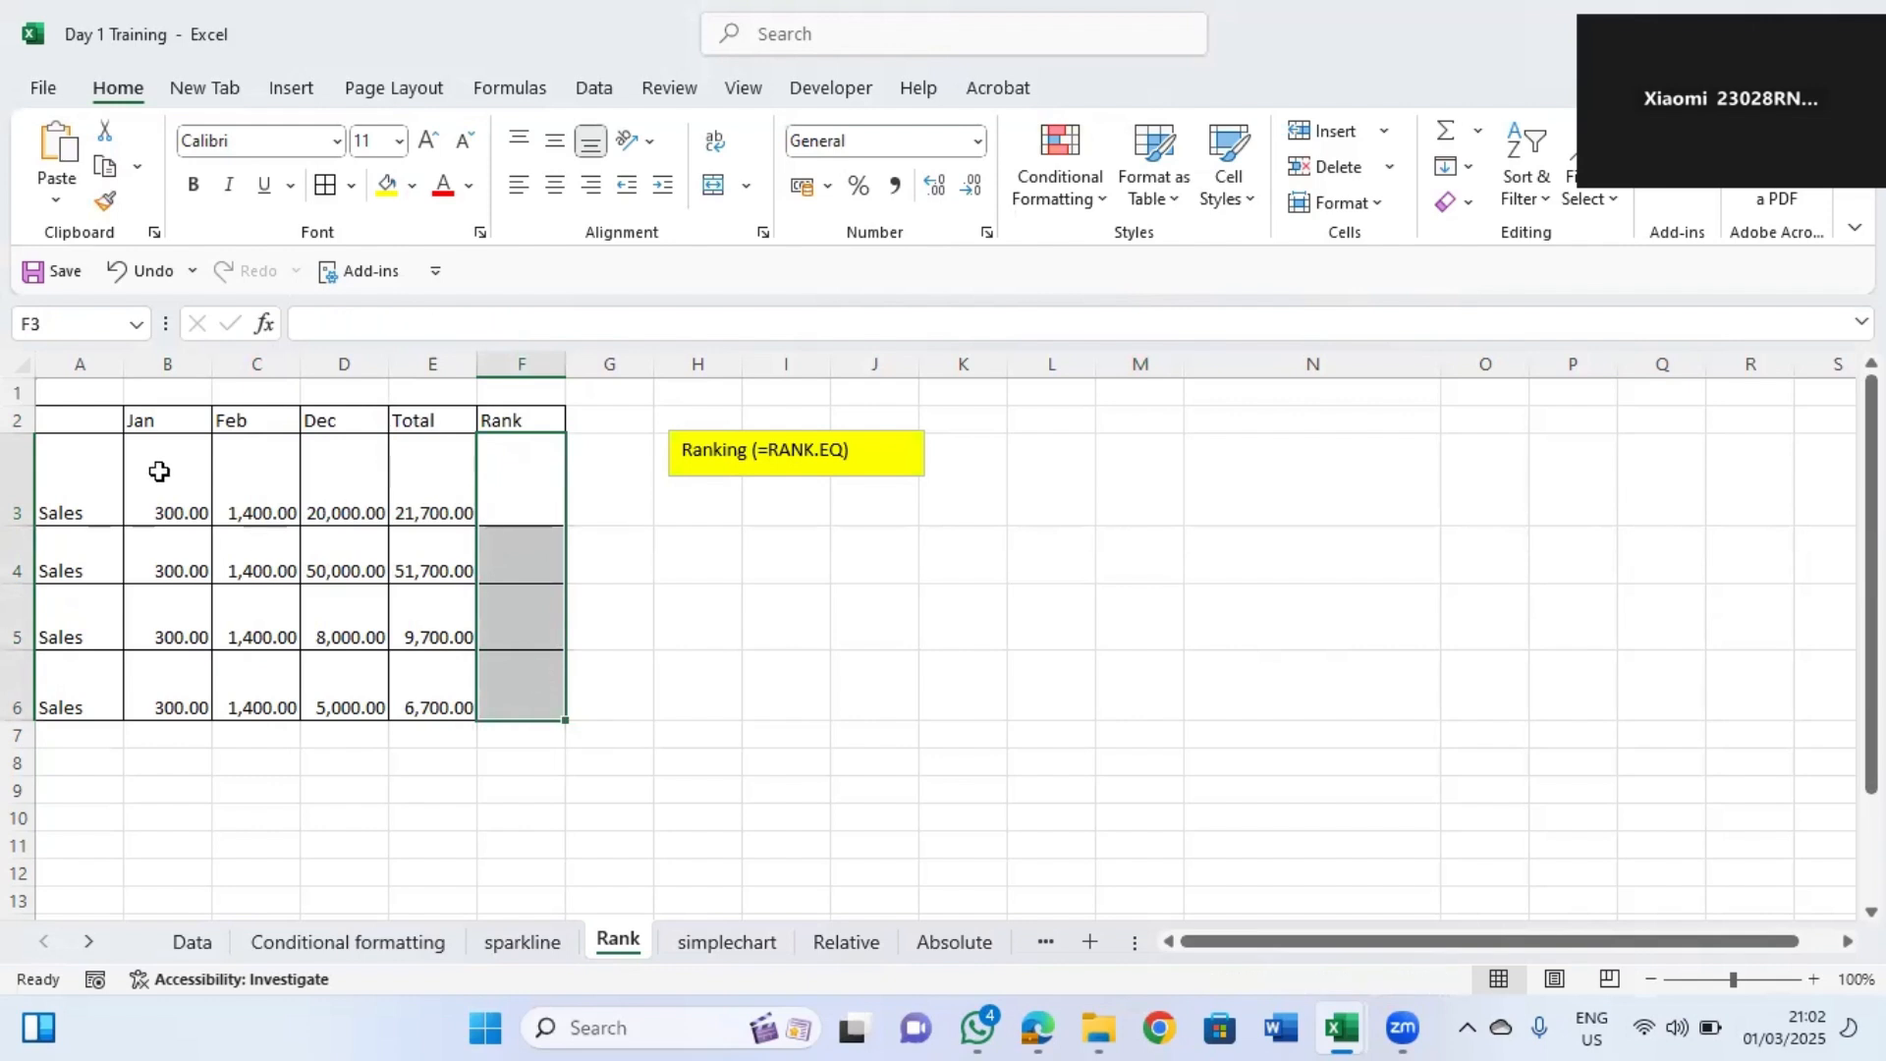
Enter =RANK.EQ(E3,E3:E6) in F3 to rank the first total against all totals.
{"action": "left_click", "coordinate": [424, 468]}
{"action": "left_click", "coordinate": [439, 569]}
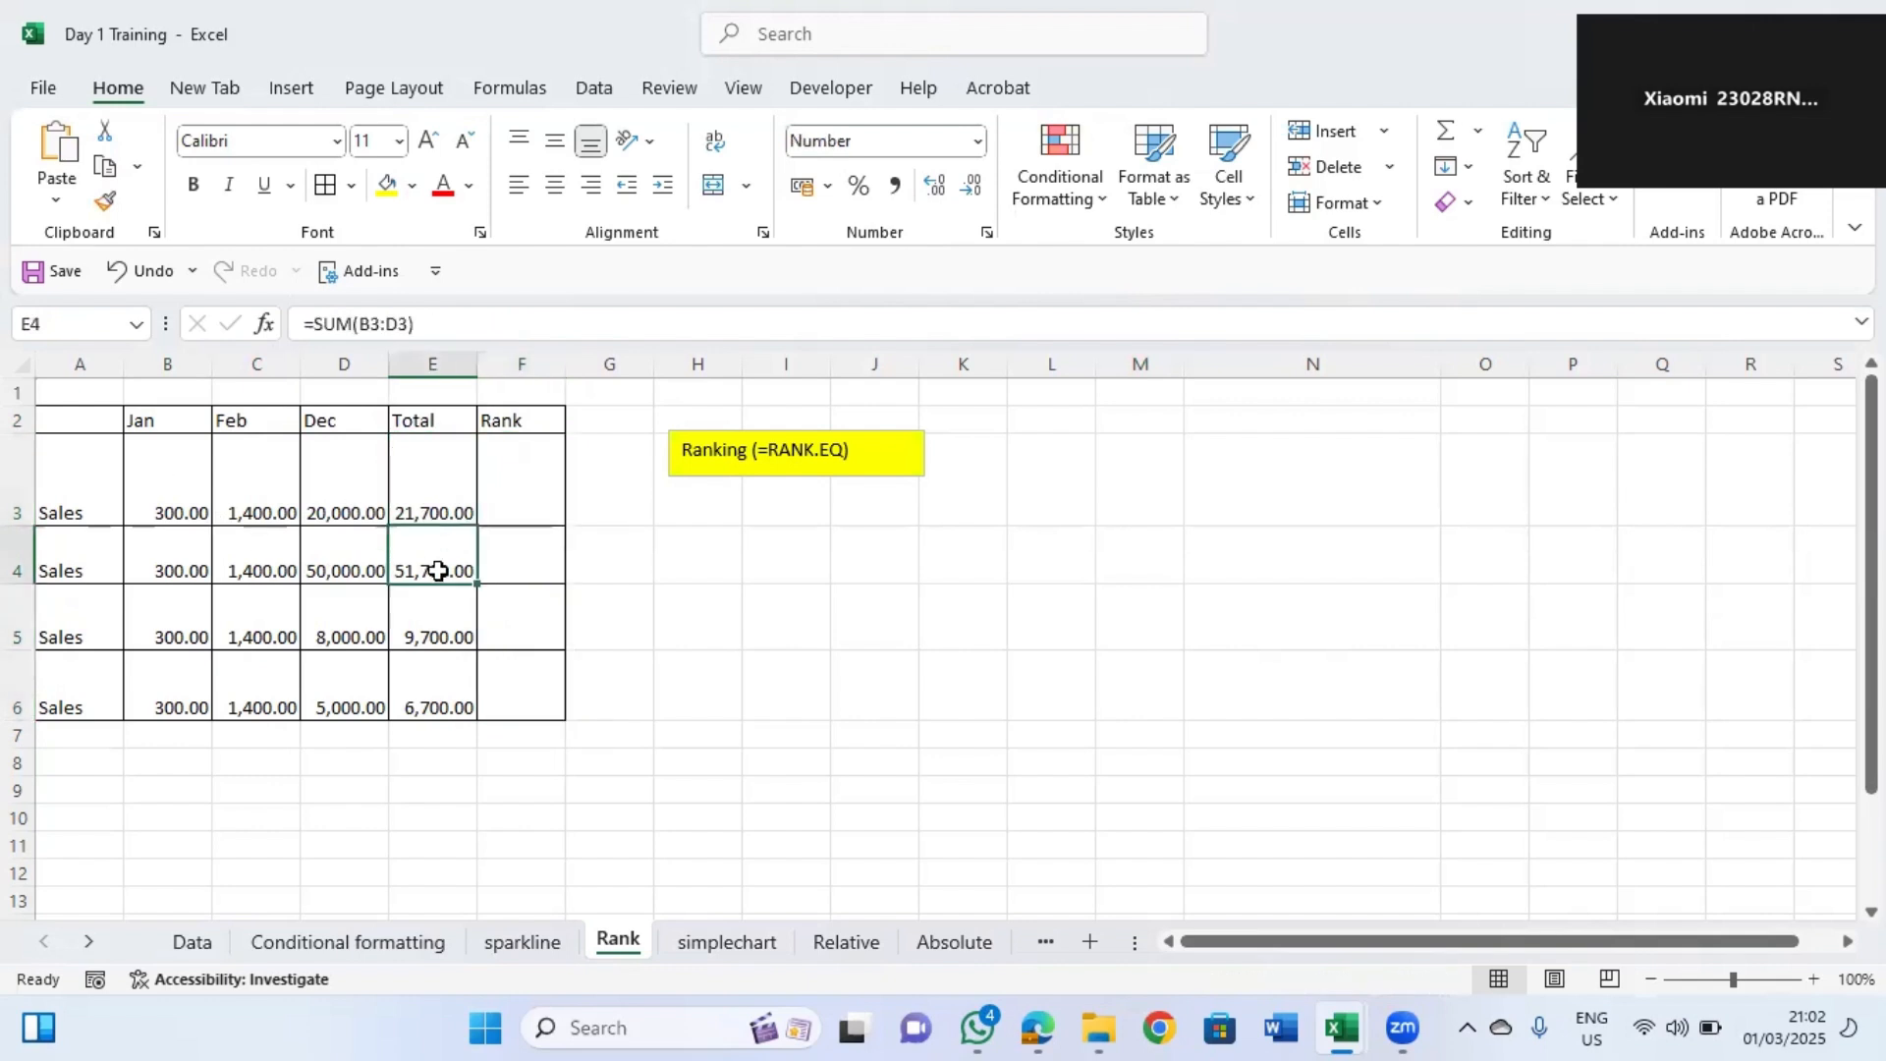
{"action": "left_click", "coordinate": [438, 629]}
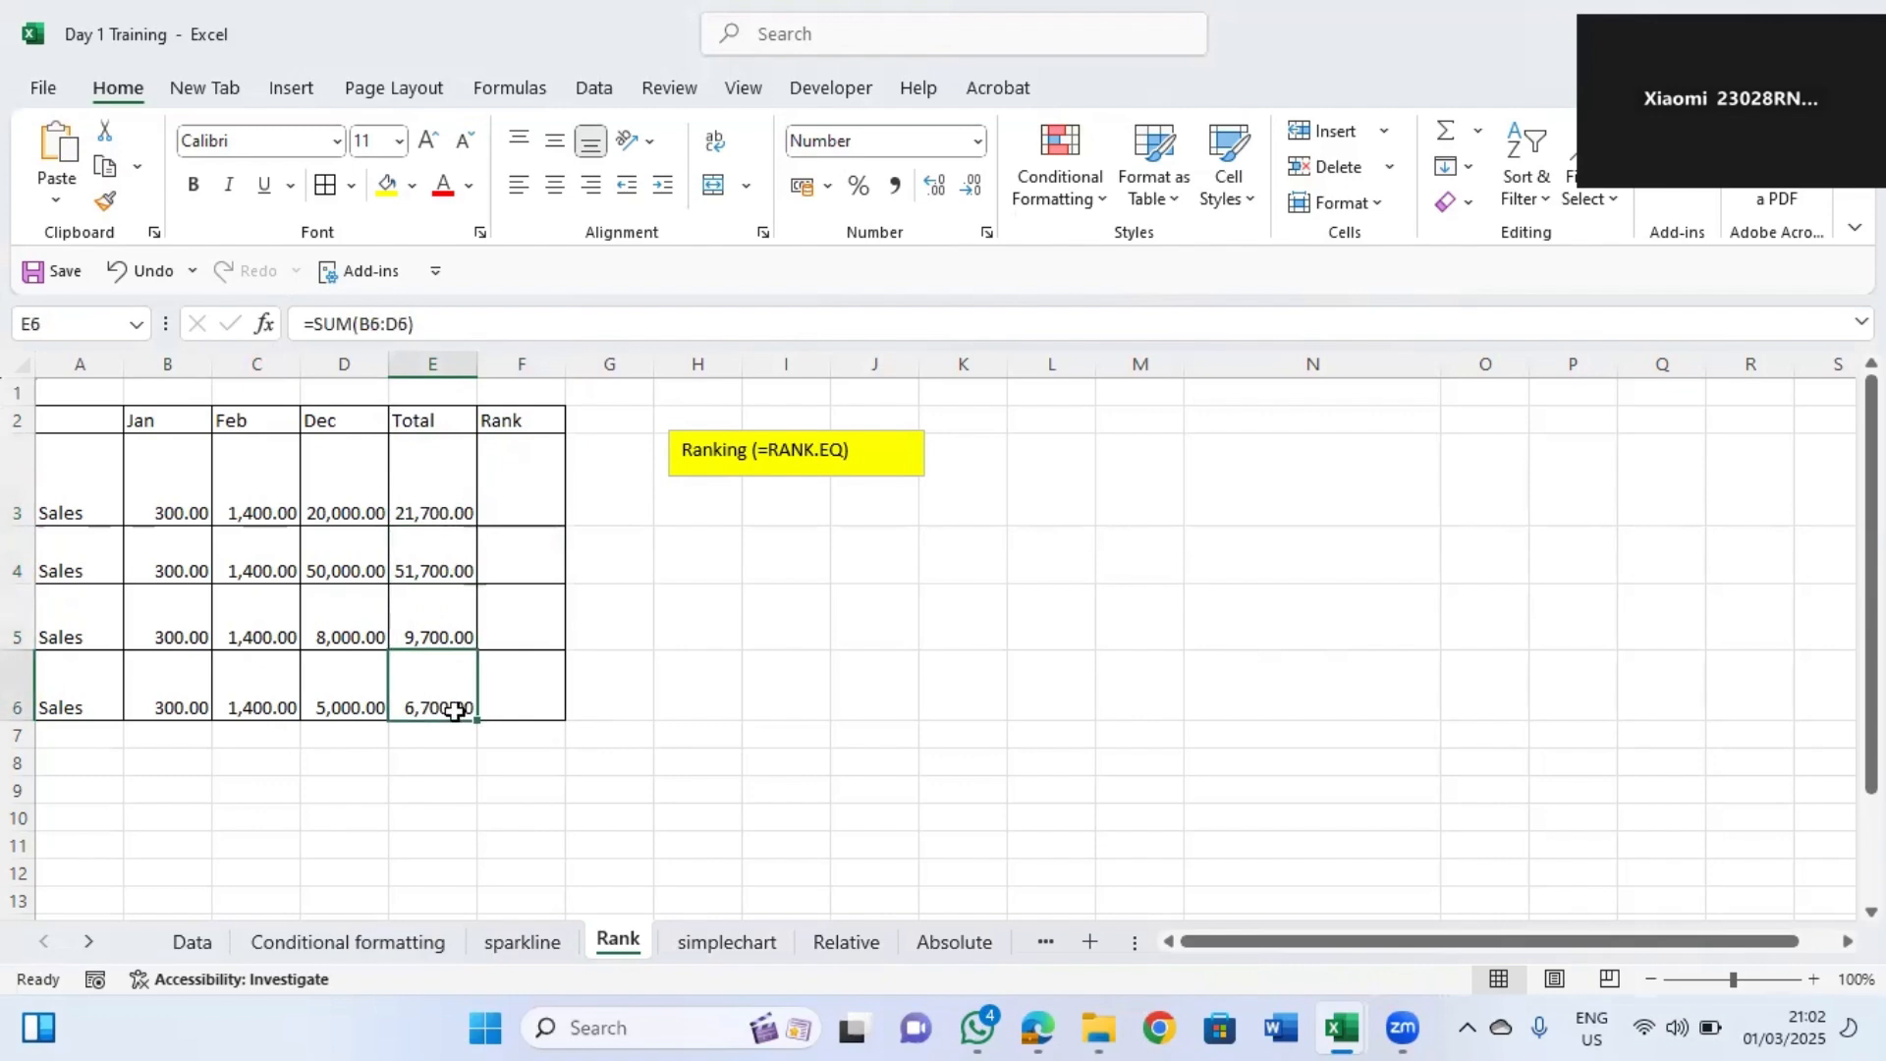
{"action": "left_click", "coordinate": [529, 489]}
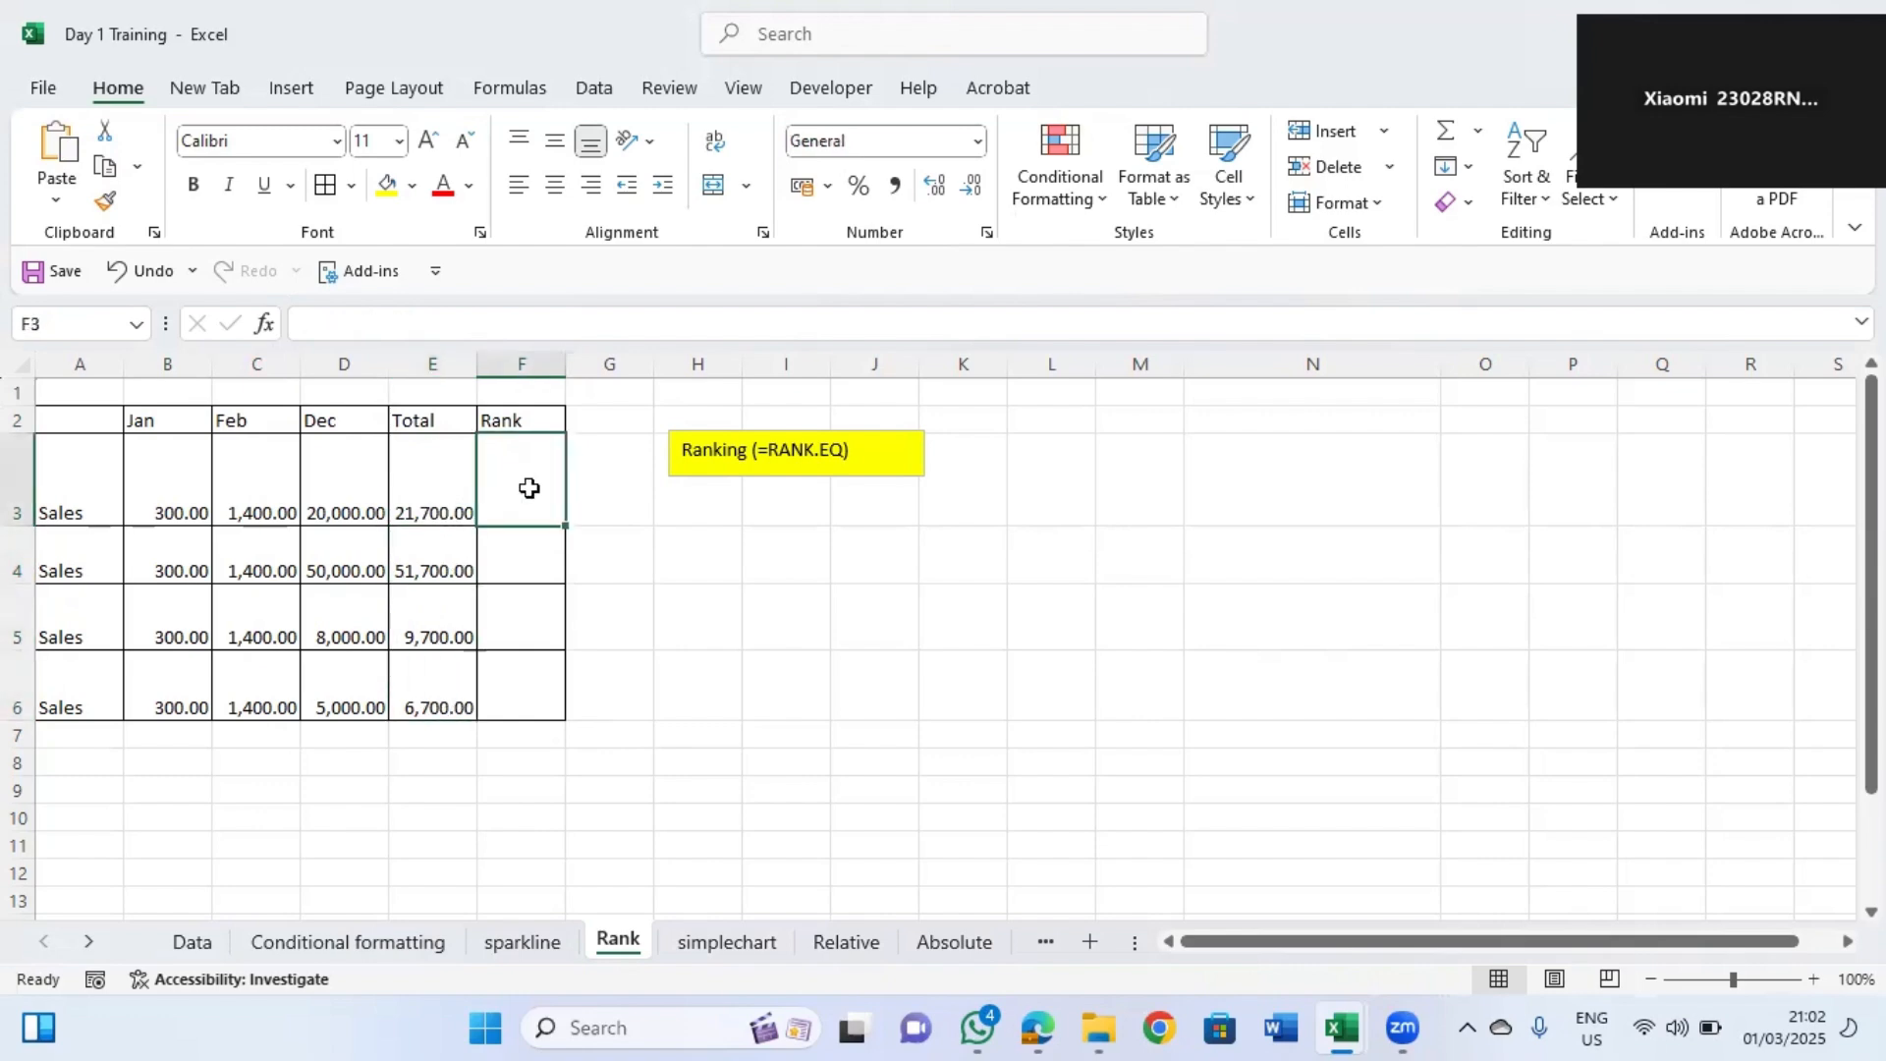
{"action": "type", "text": "="}
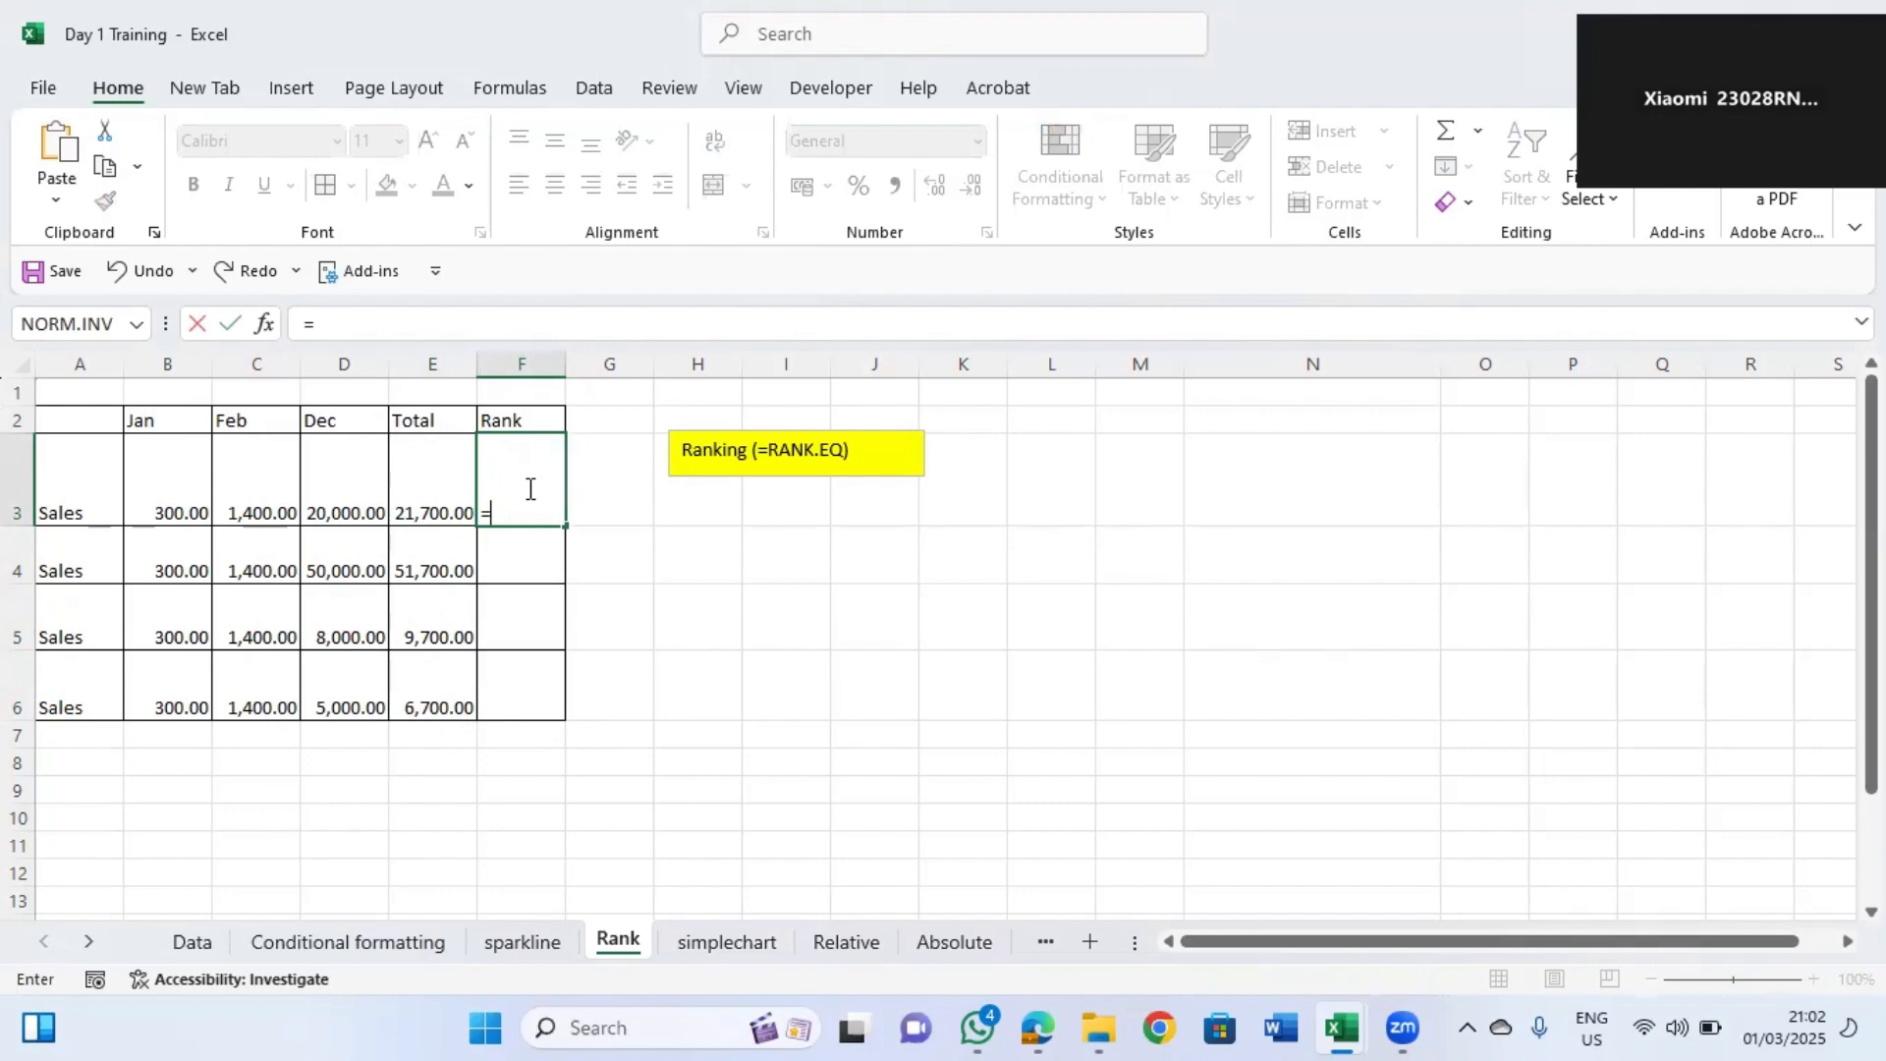
{"action": "type", "text": "rank"}
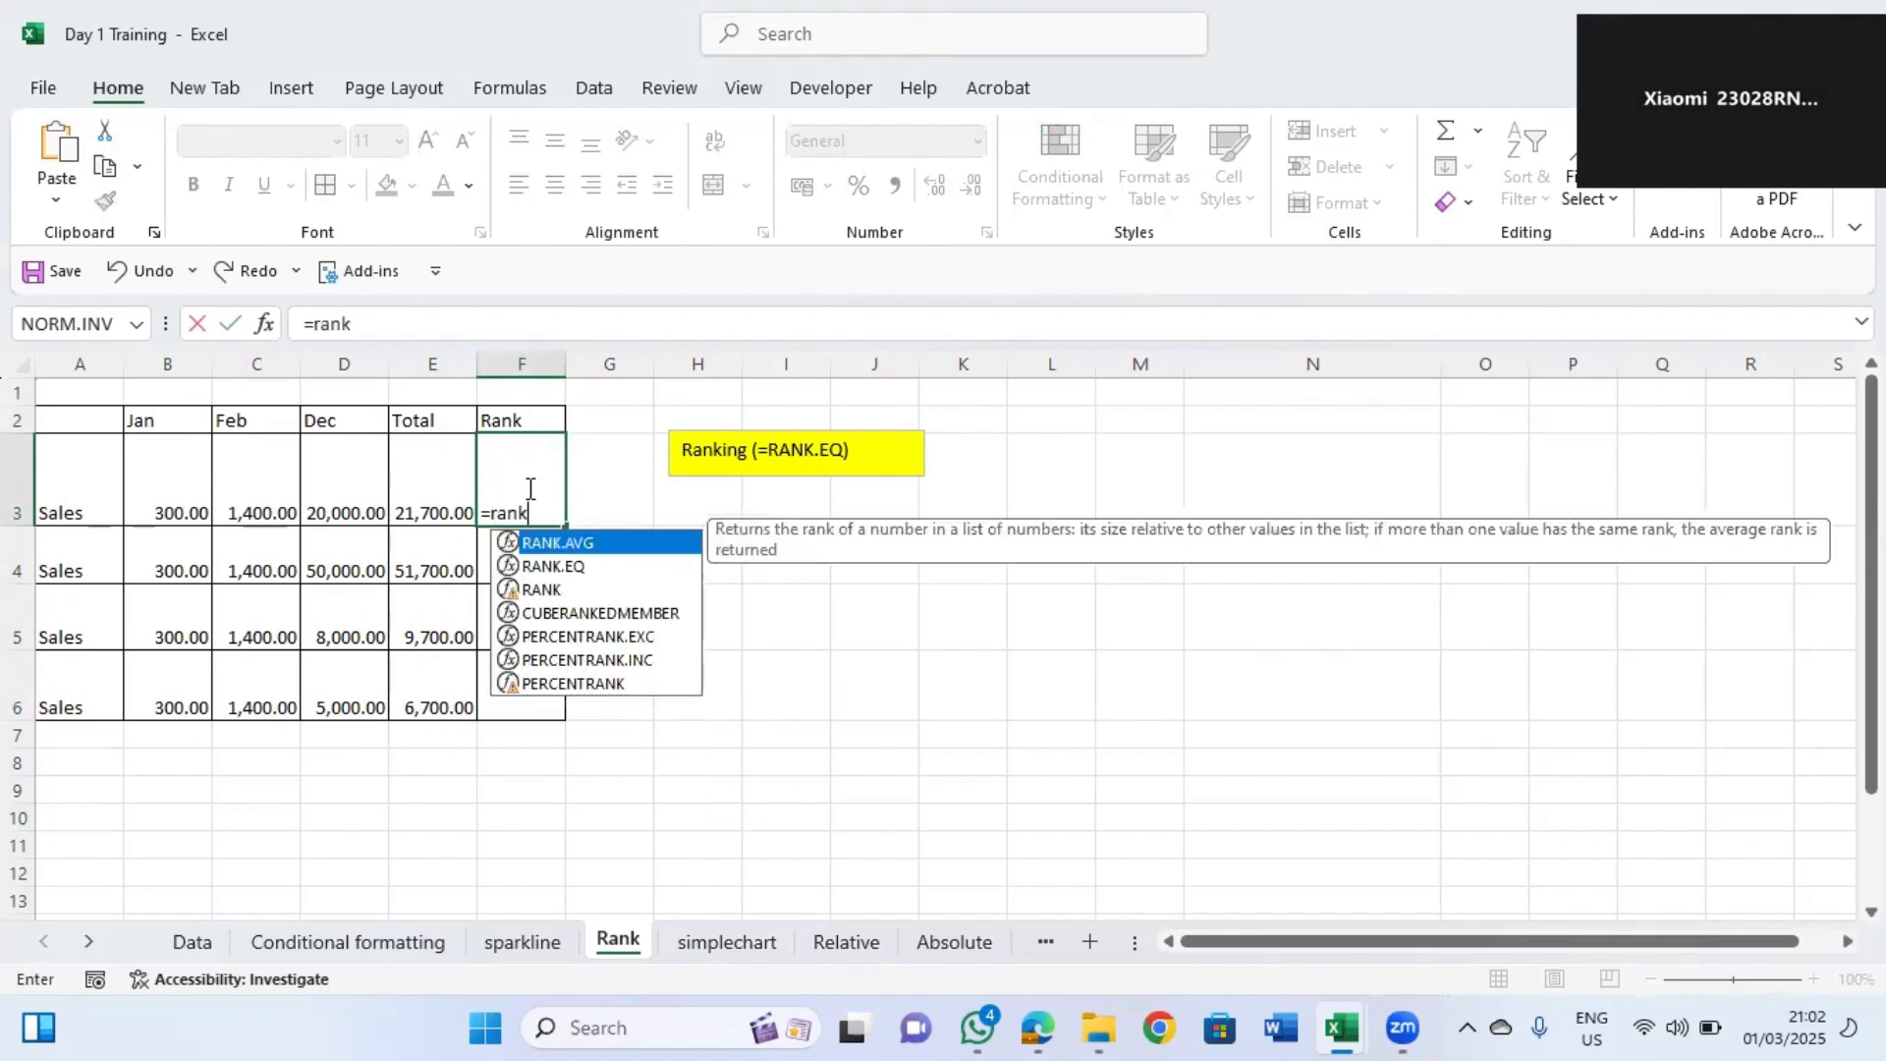
{"action": "left_click", "coordinate": [567, 575]}
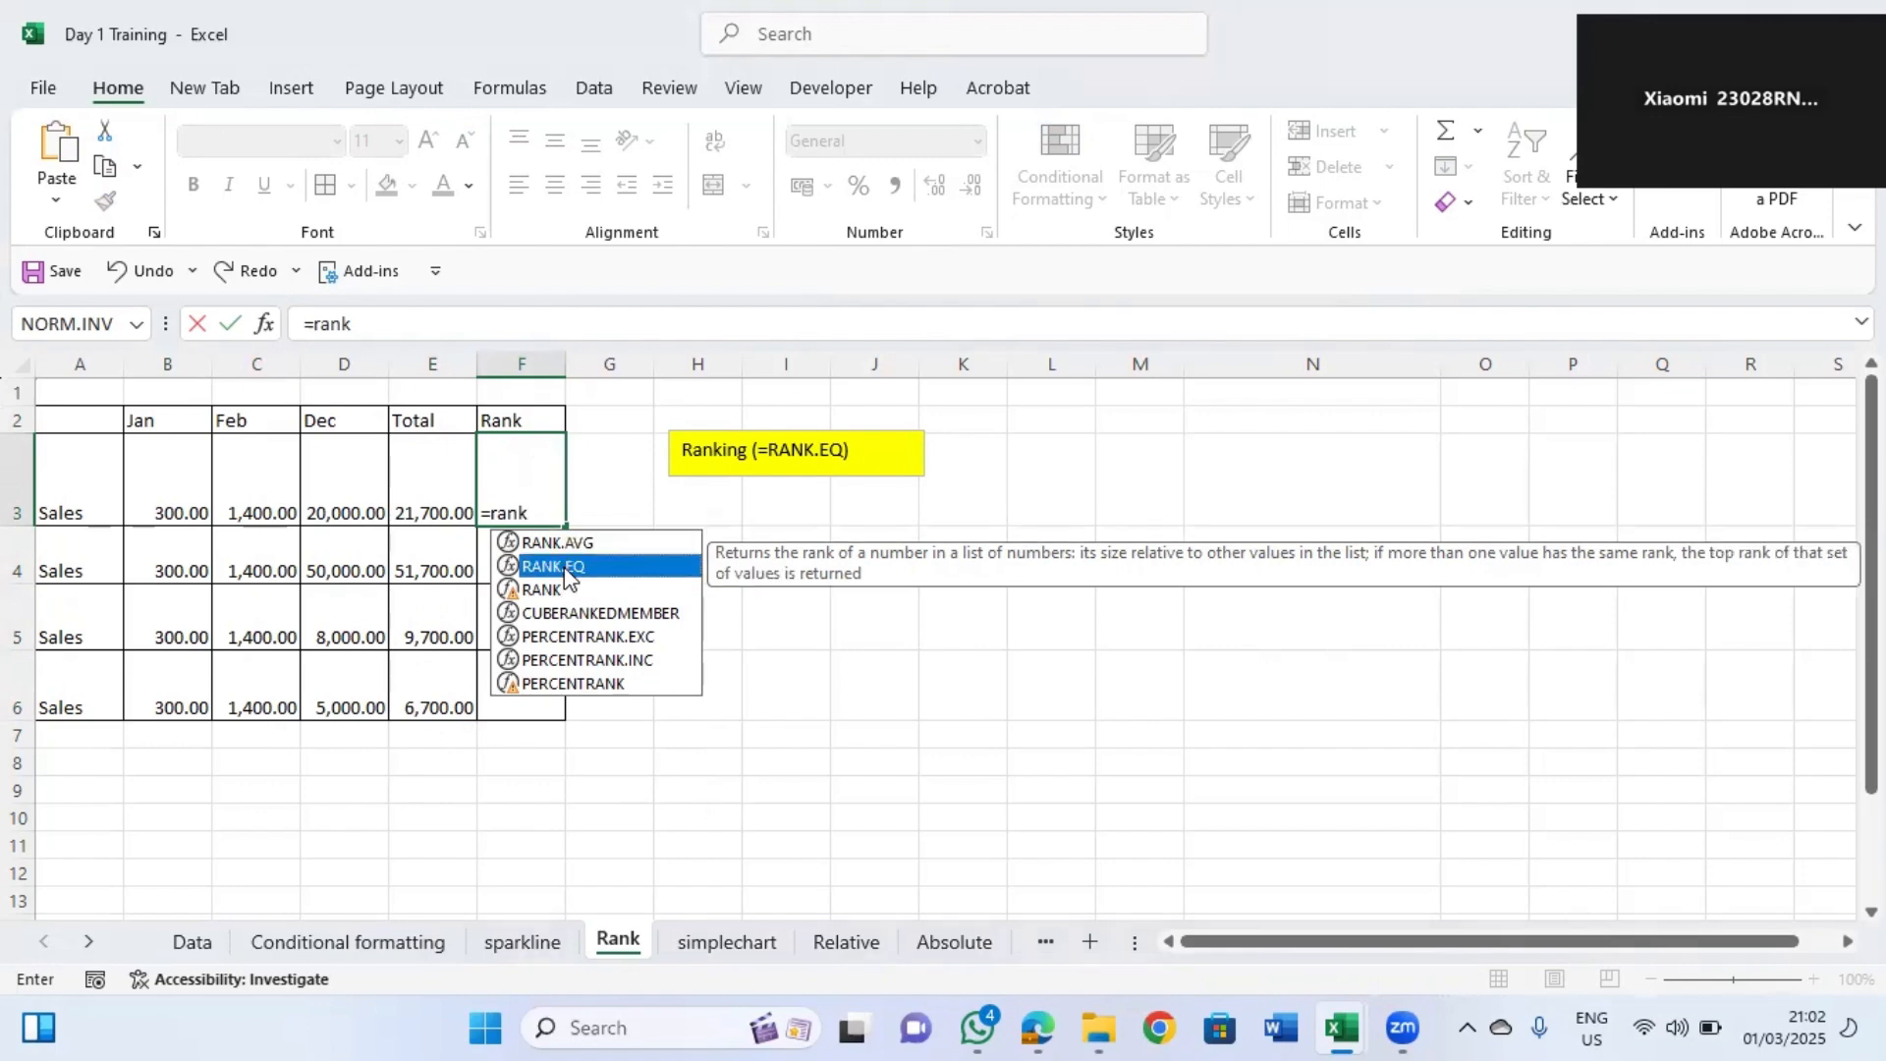
{"action": "double_click", "coordinate": [566, 576]}
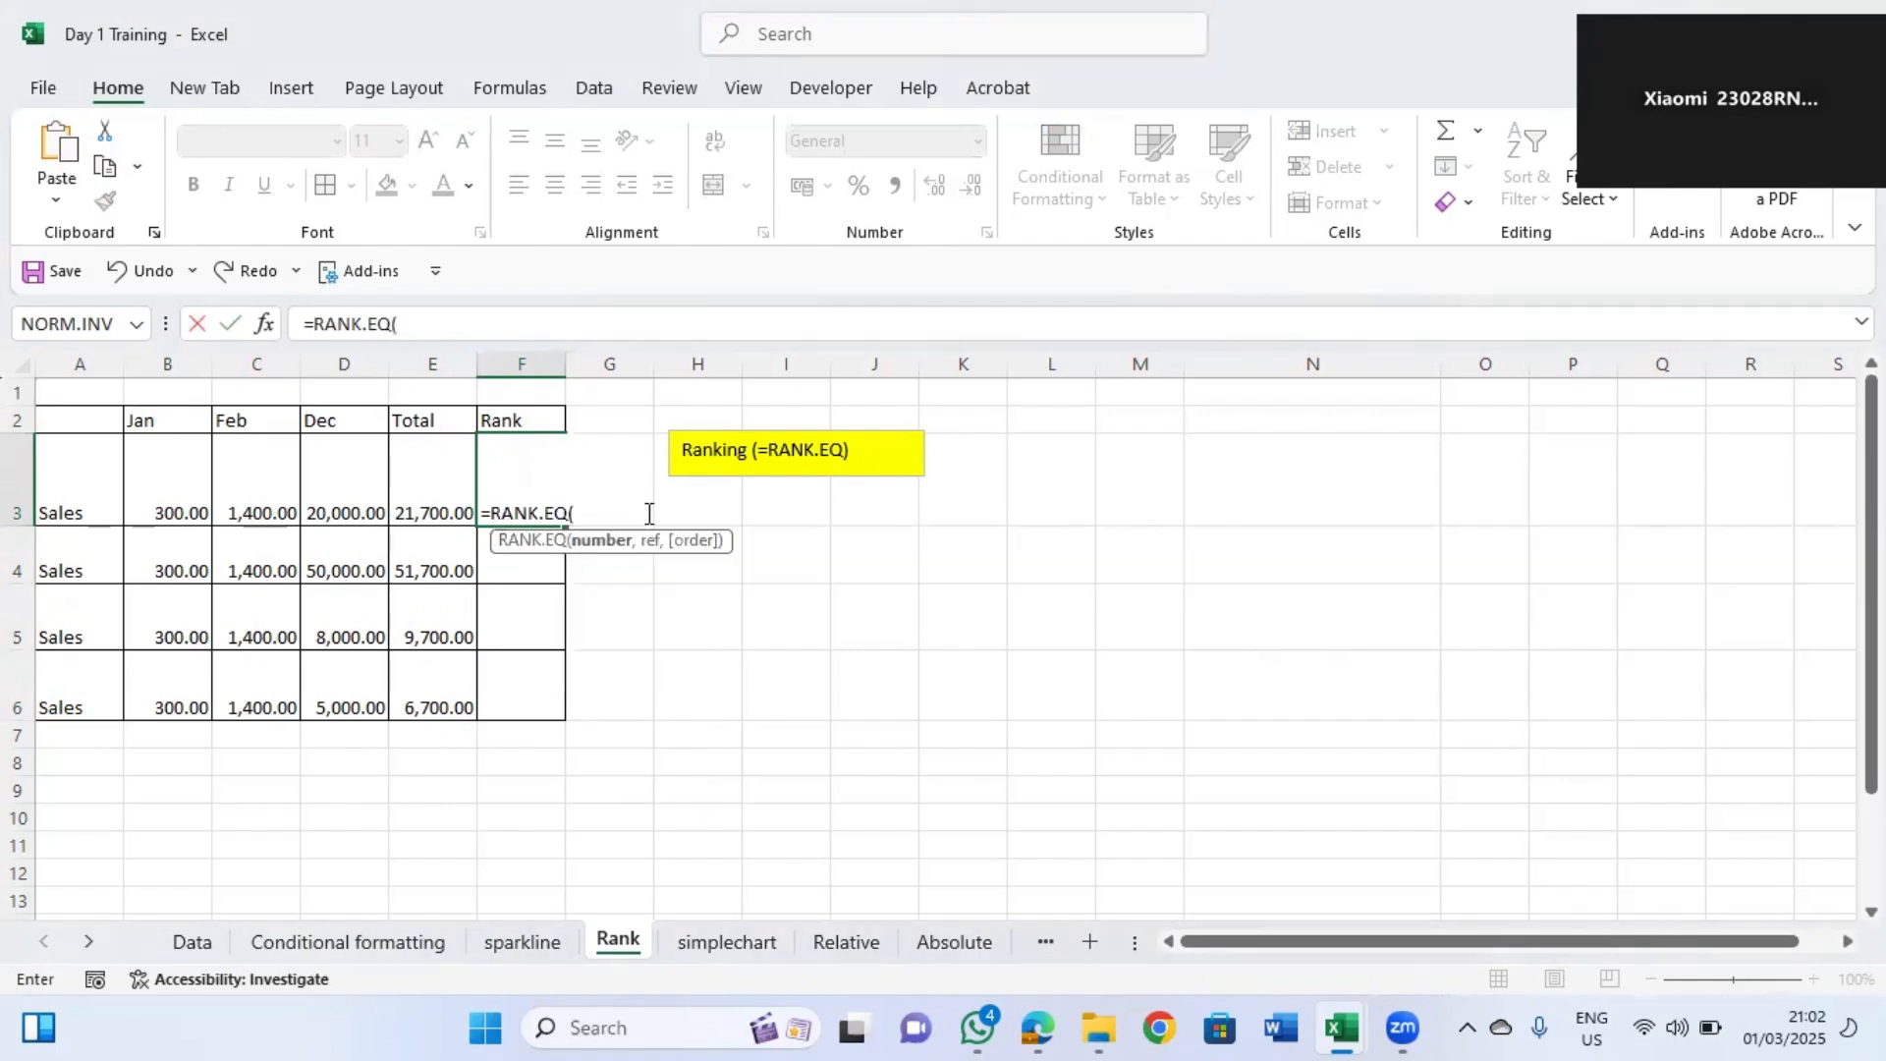
{"action": "left_click", "coordinate": [432, 491]}
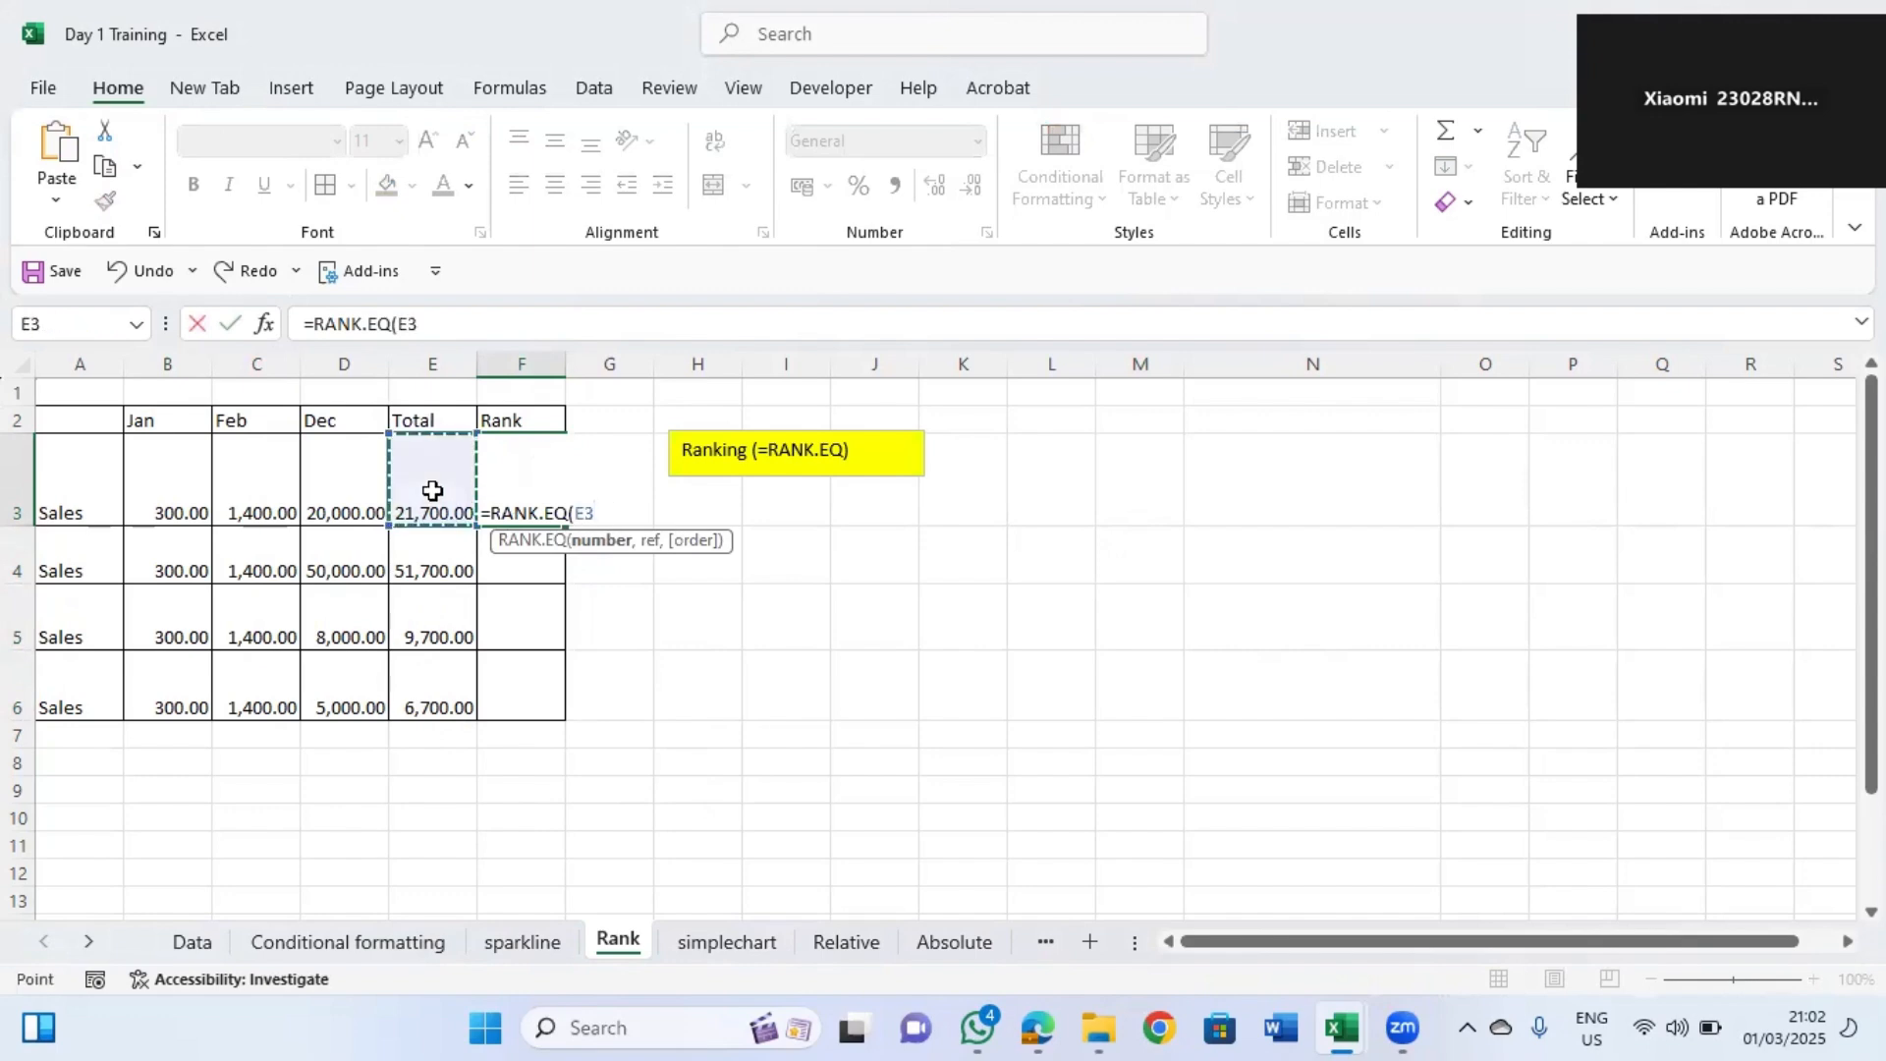
{"action": "type", "text": ","}
{"action": "left_click", "coordinate": [438, 482]}
{"action": "left_click_drag", "start_coordinate": [438, 482], "coordinate": [450, 700]}
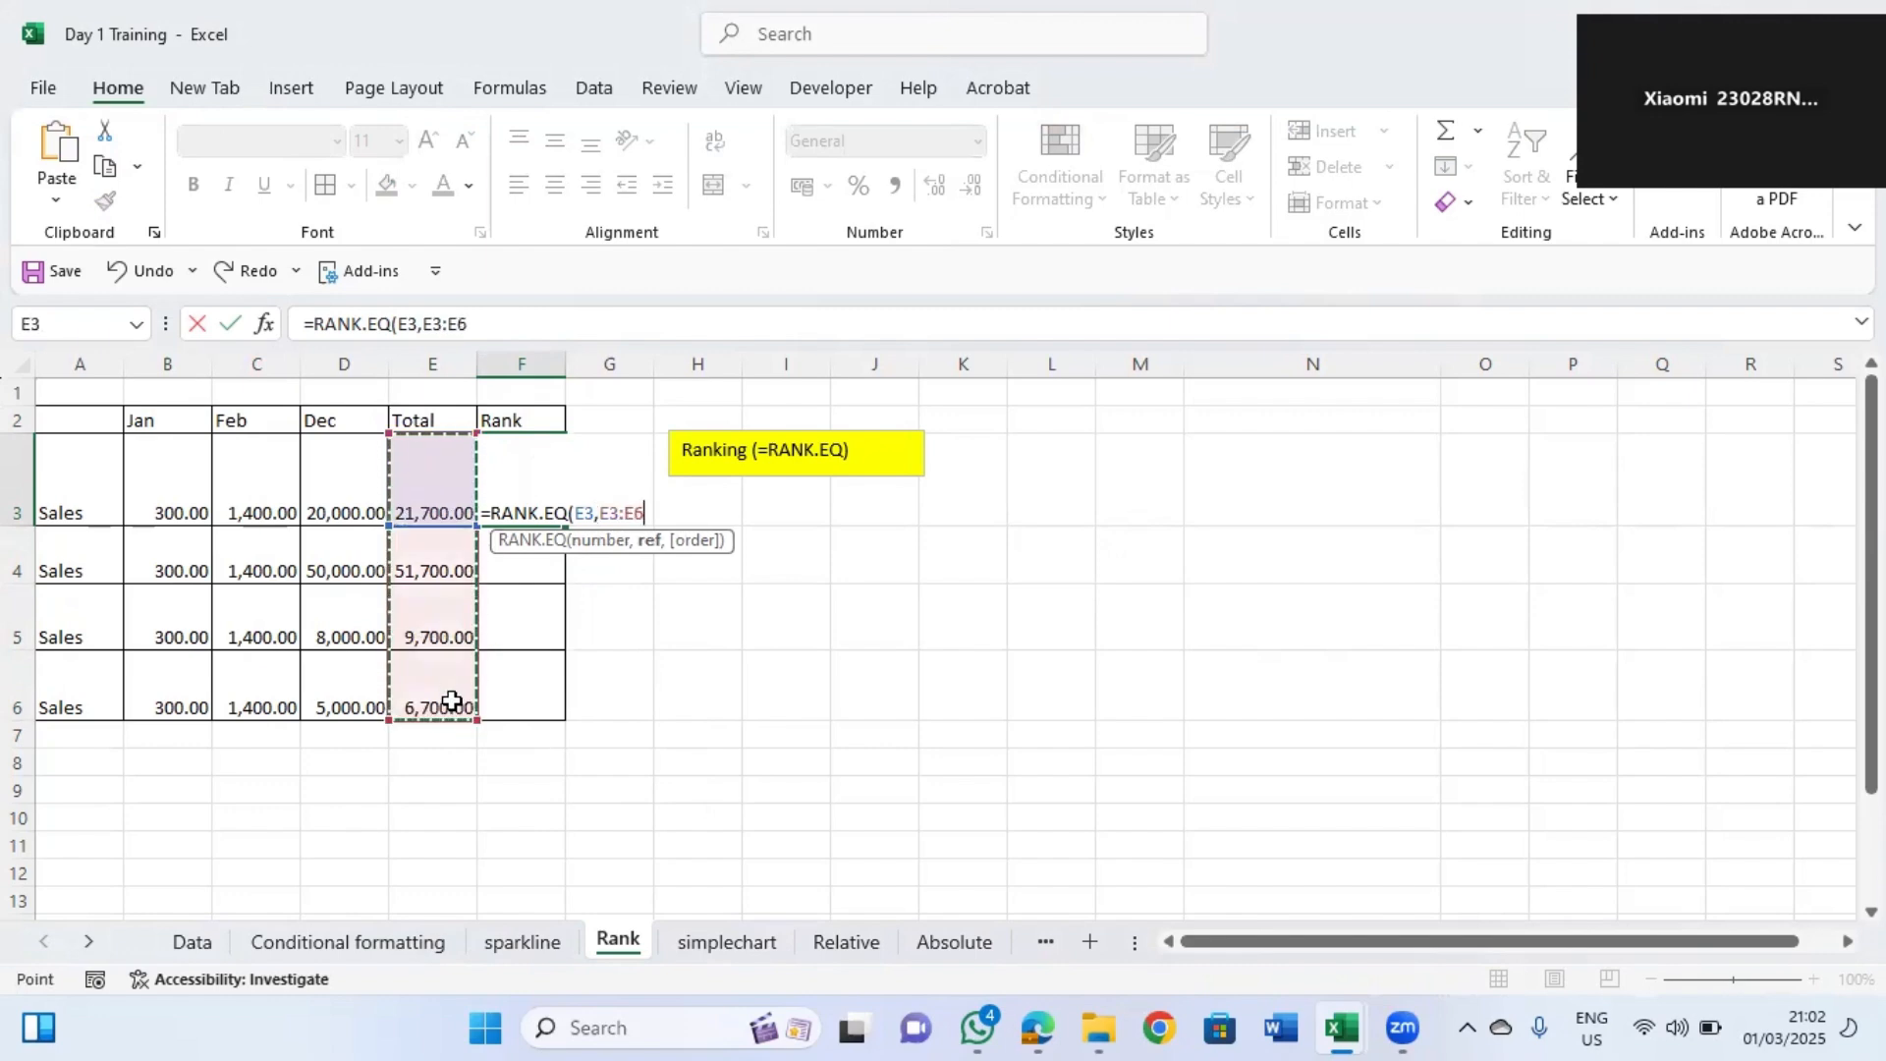
{"action": "key", "text": "Return"}
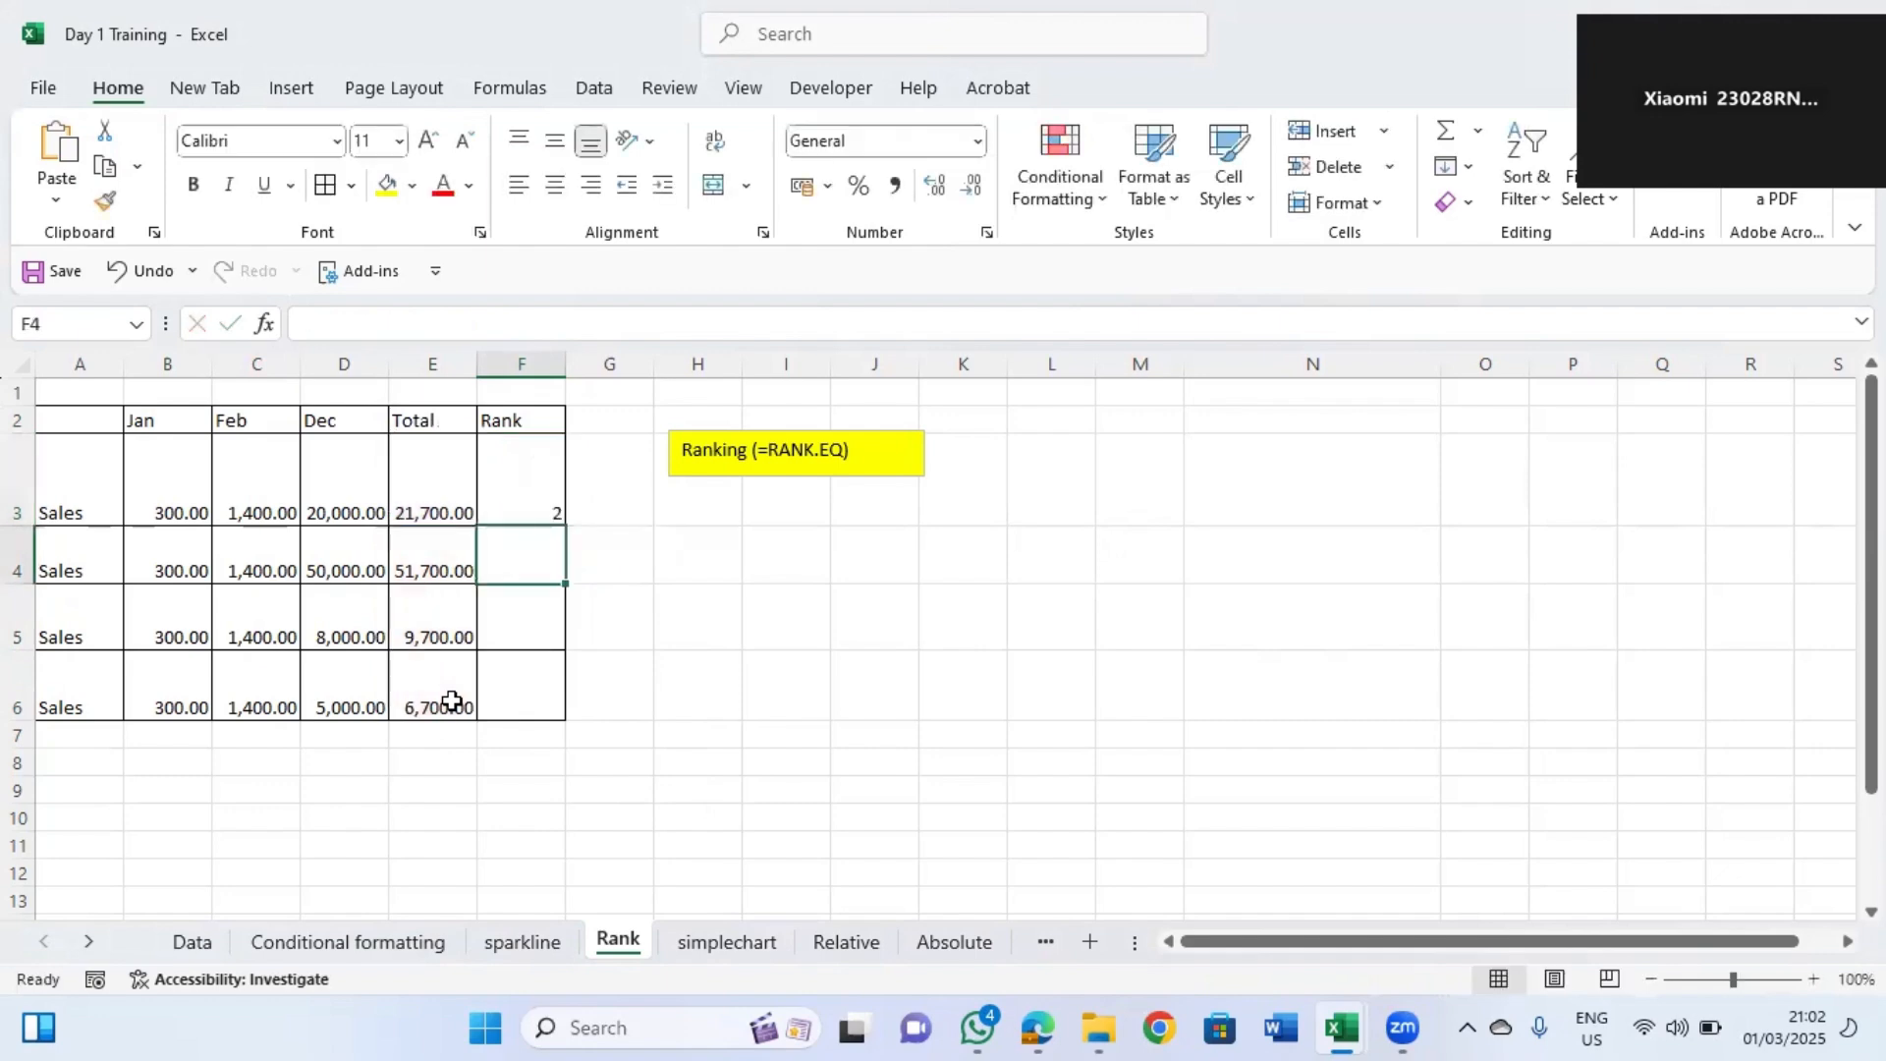
Edit the F3 rank formula to make the range absolute as $E$3:$E$6.
{"action": "left_click", "coordinate": [527, 510]}
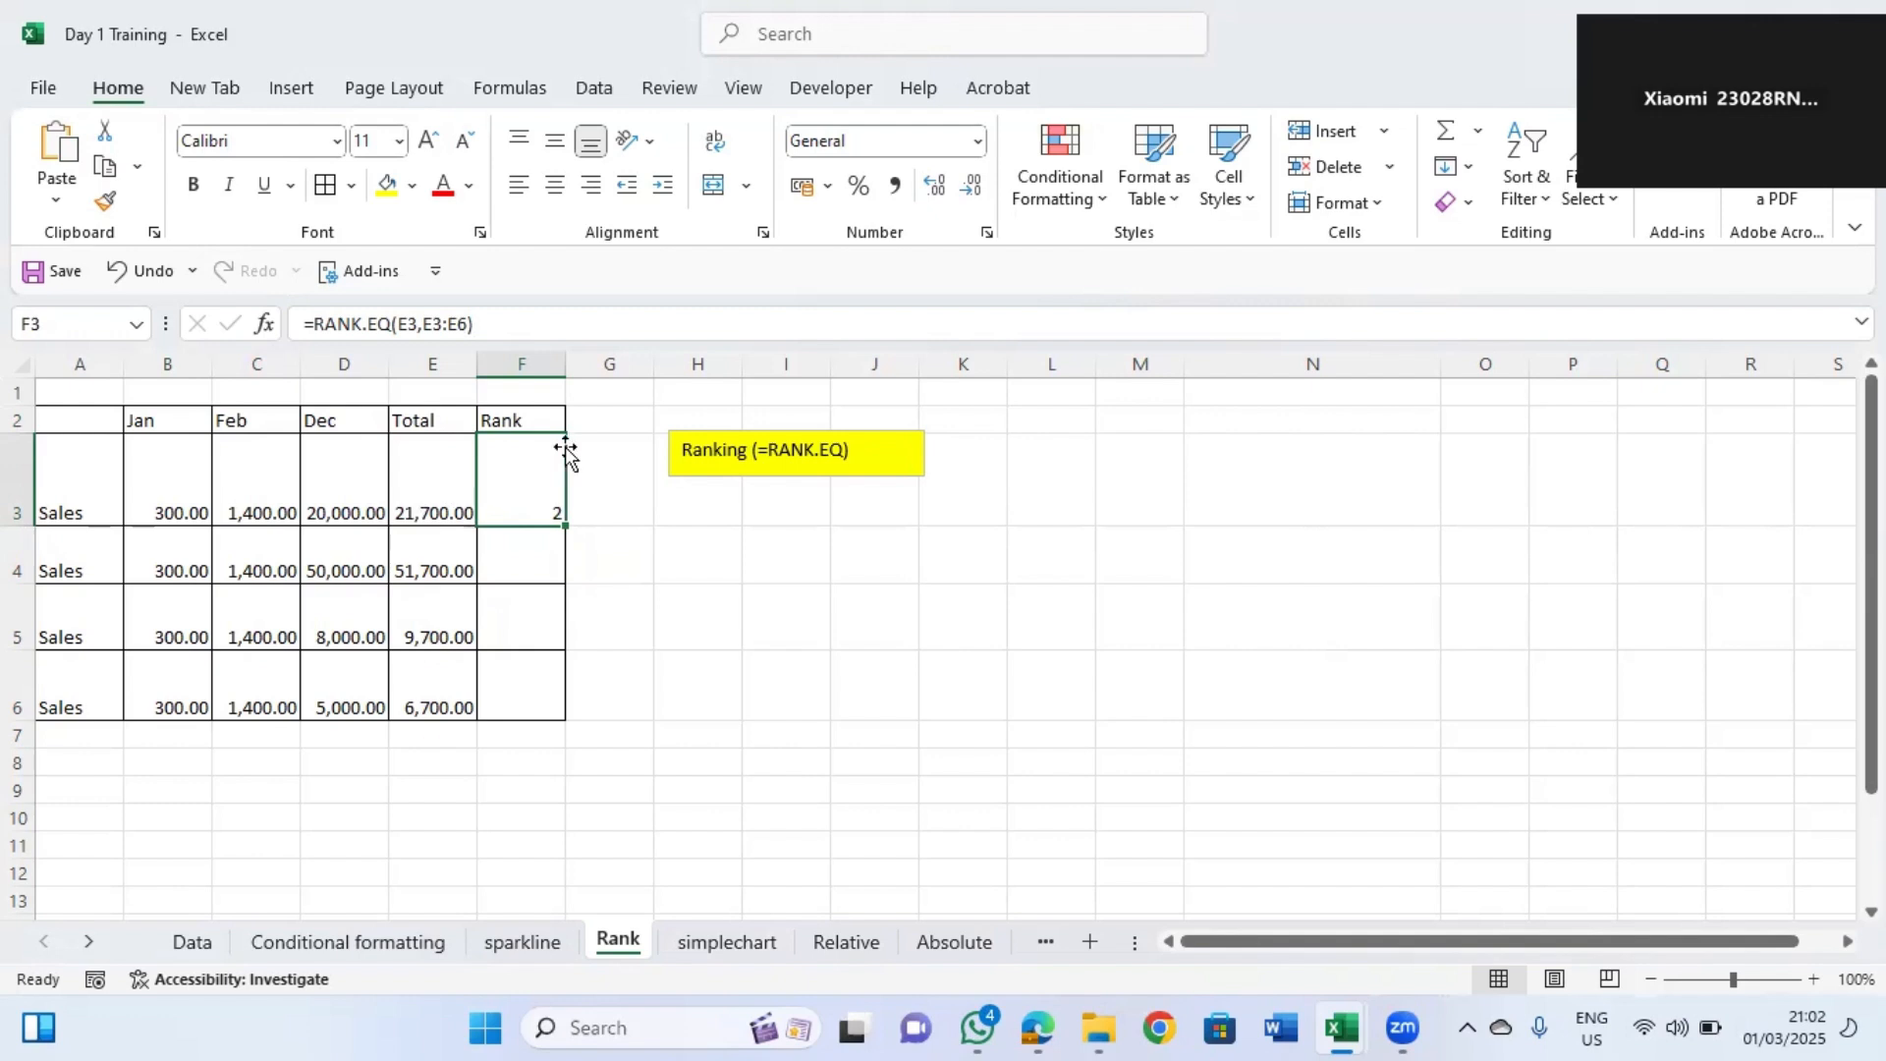
{"action": "left_click_drag", "start_coordinate": [432, 482], "coordinate": [425, 619]}
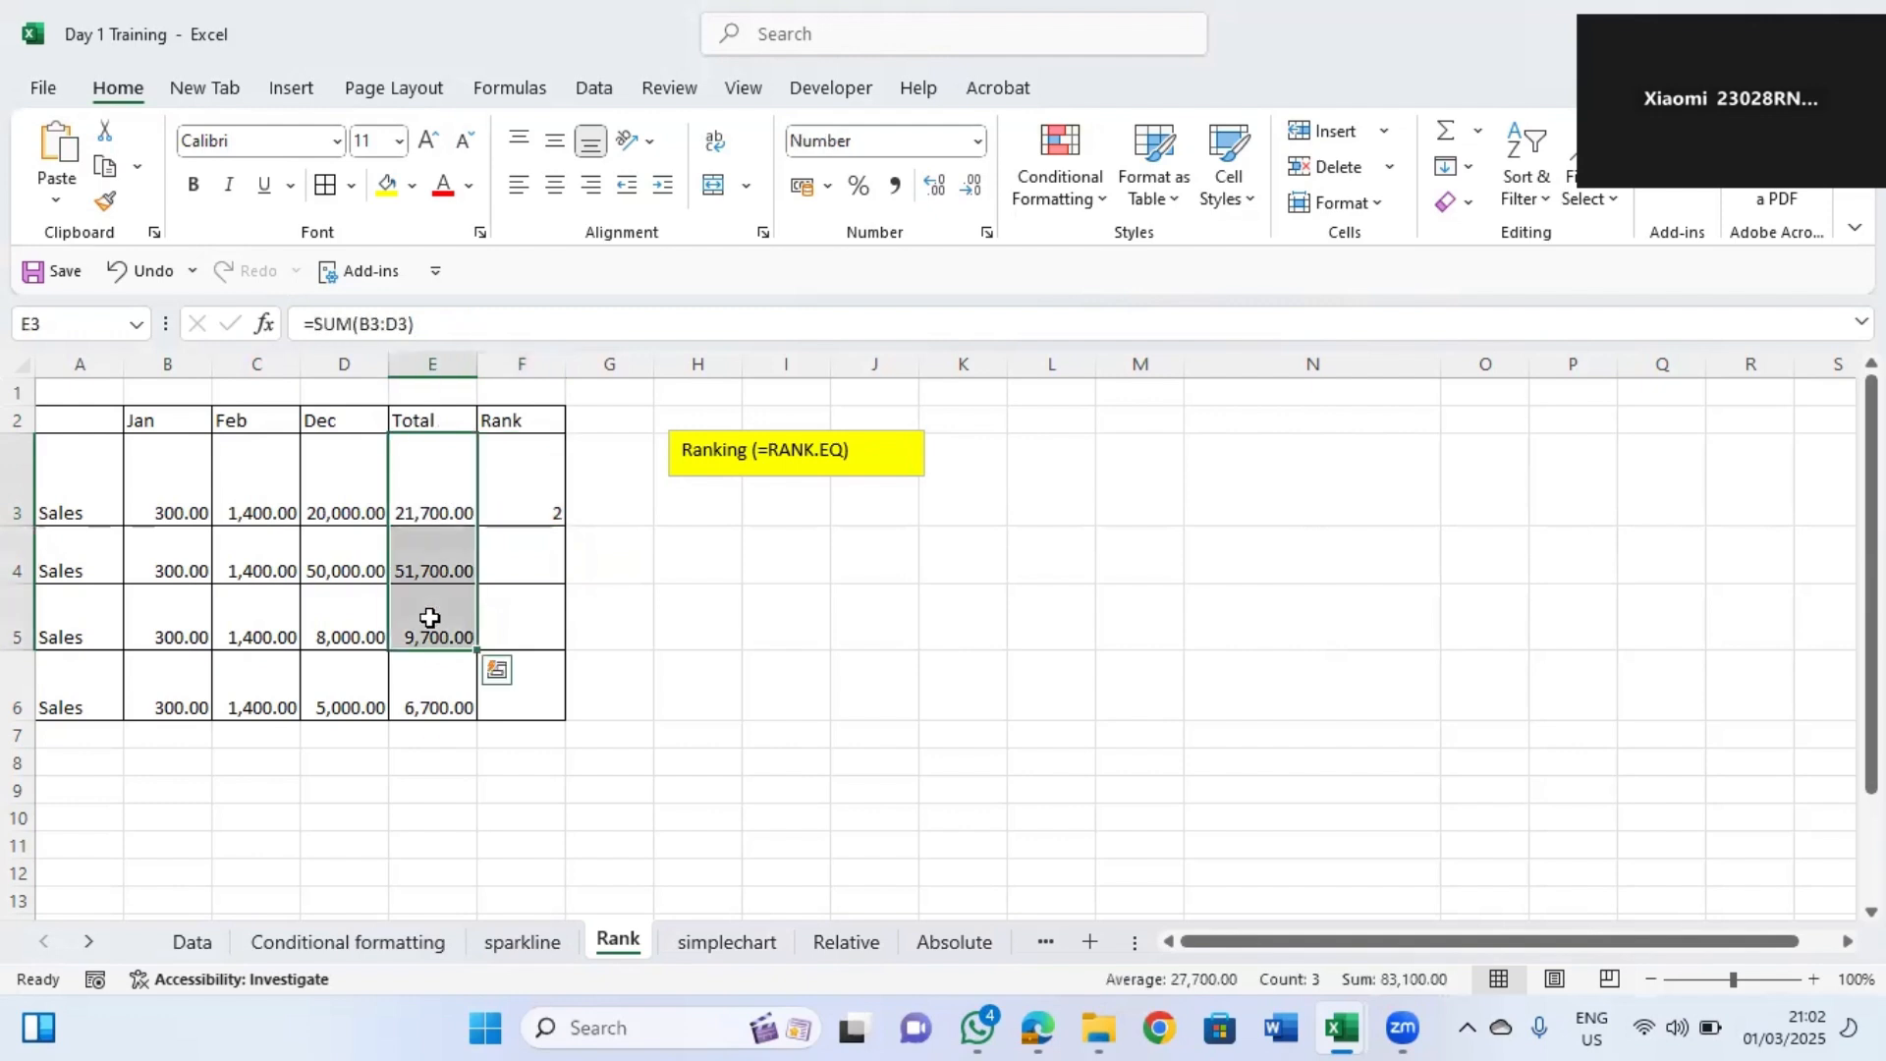
{"action": "left_click", "coordinate": [425, 560]}
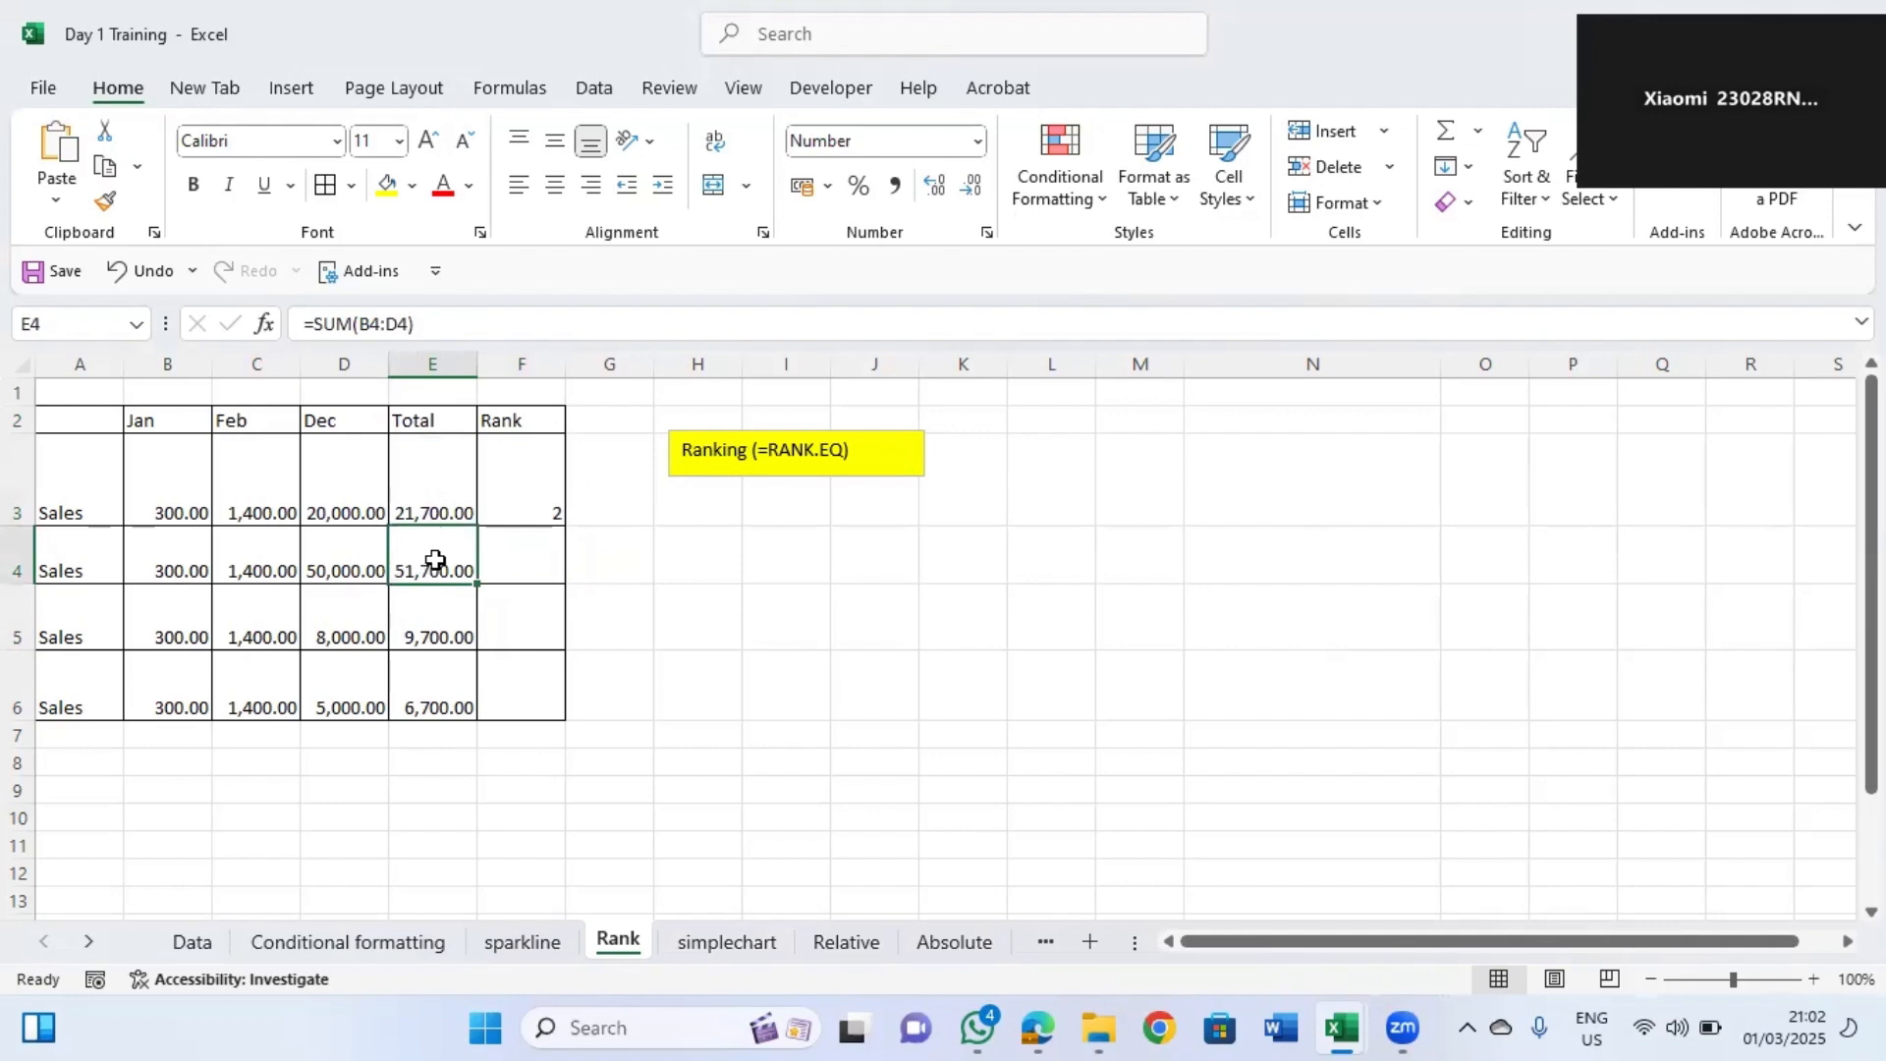
{"action": "left_click", "coordinate": [517, 500]}
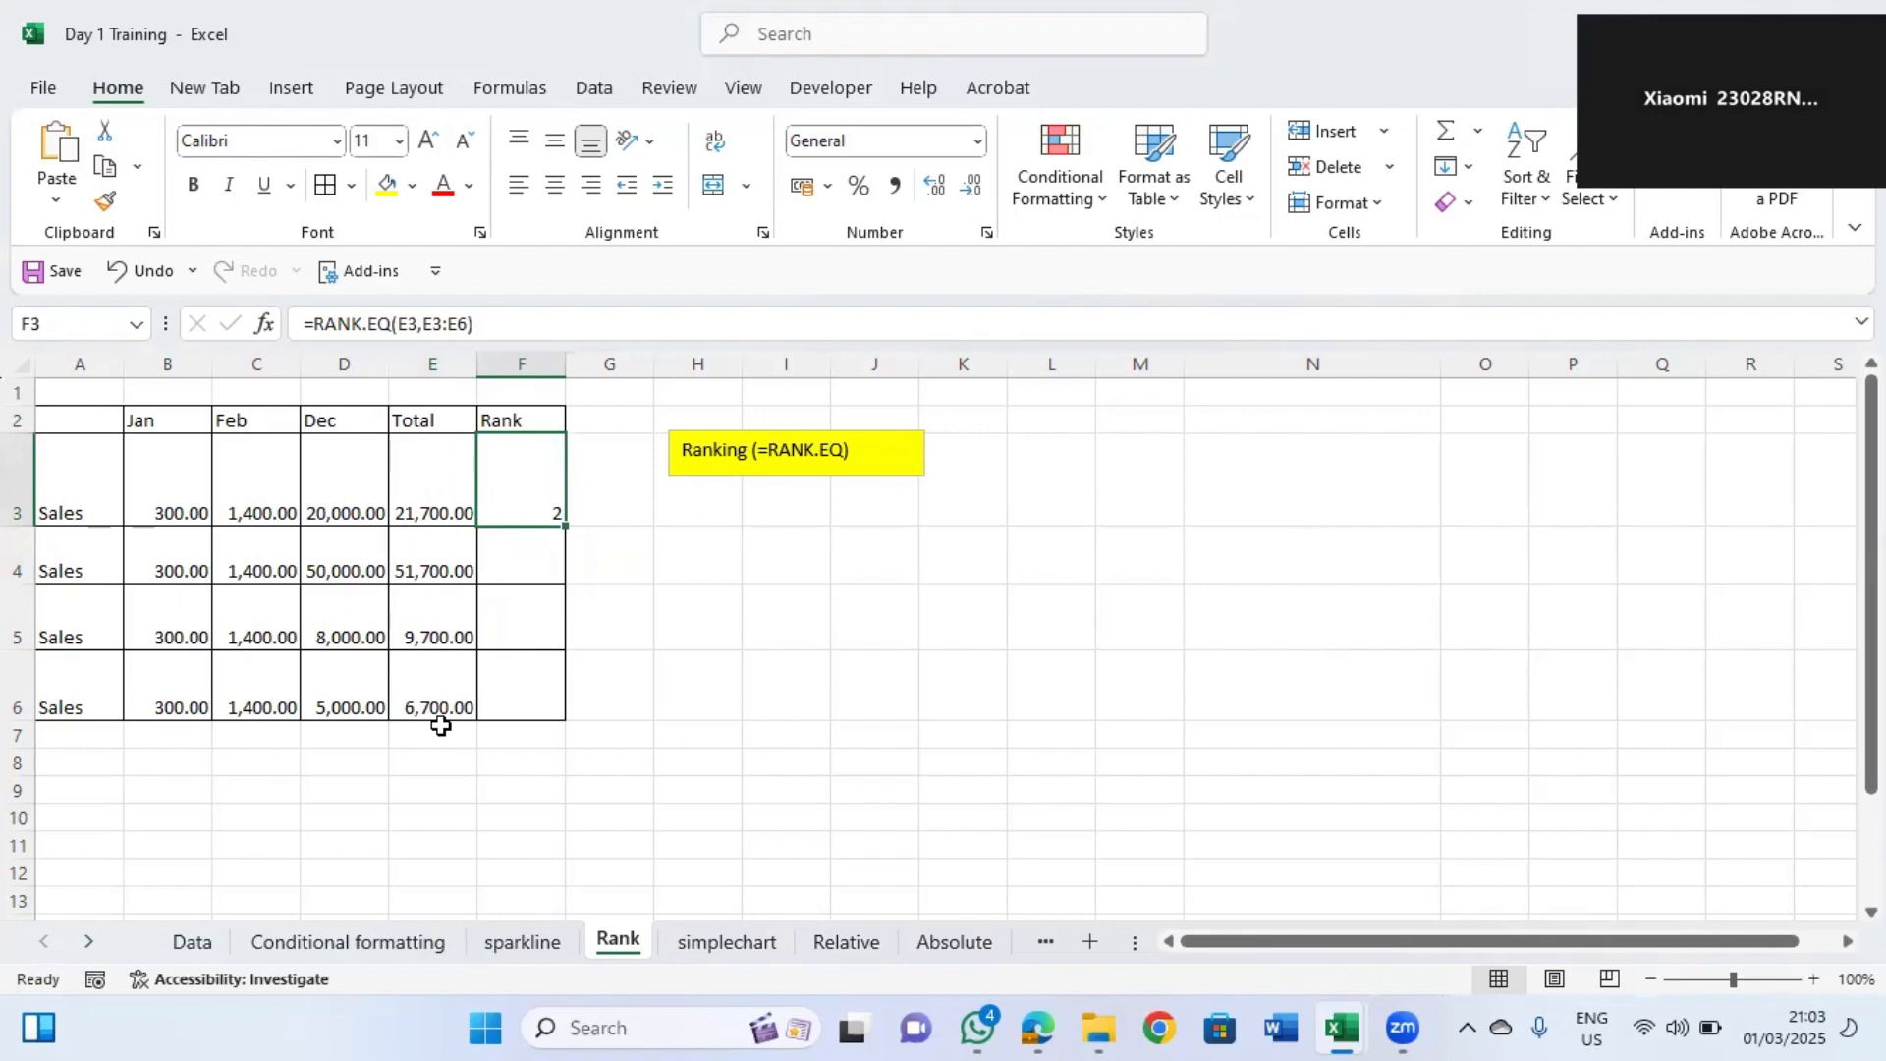
{"action": "double_click", "coordinate": [551, 488]}
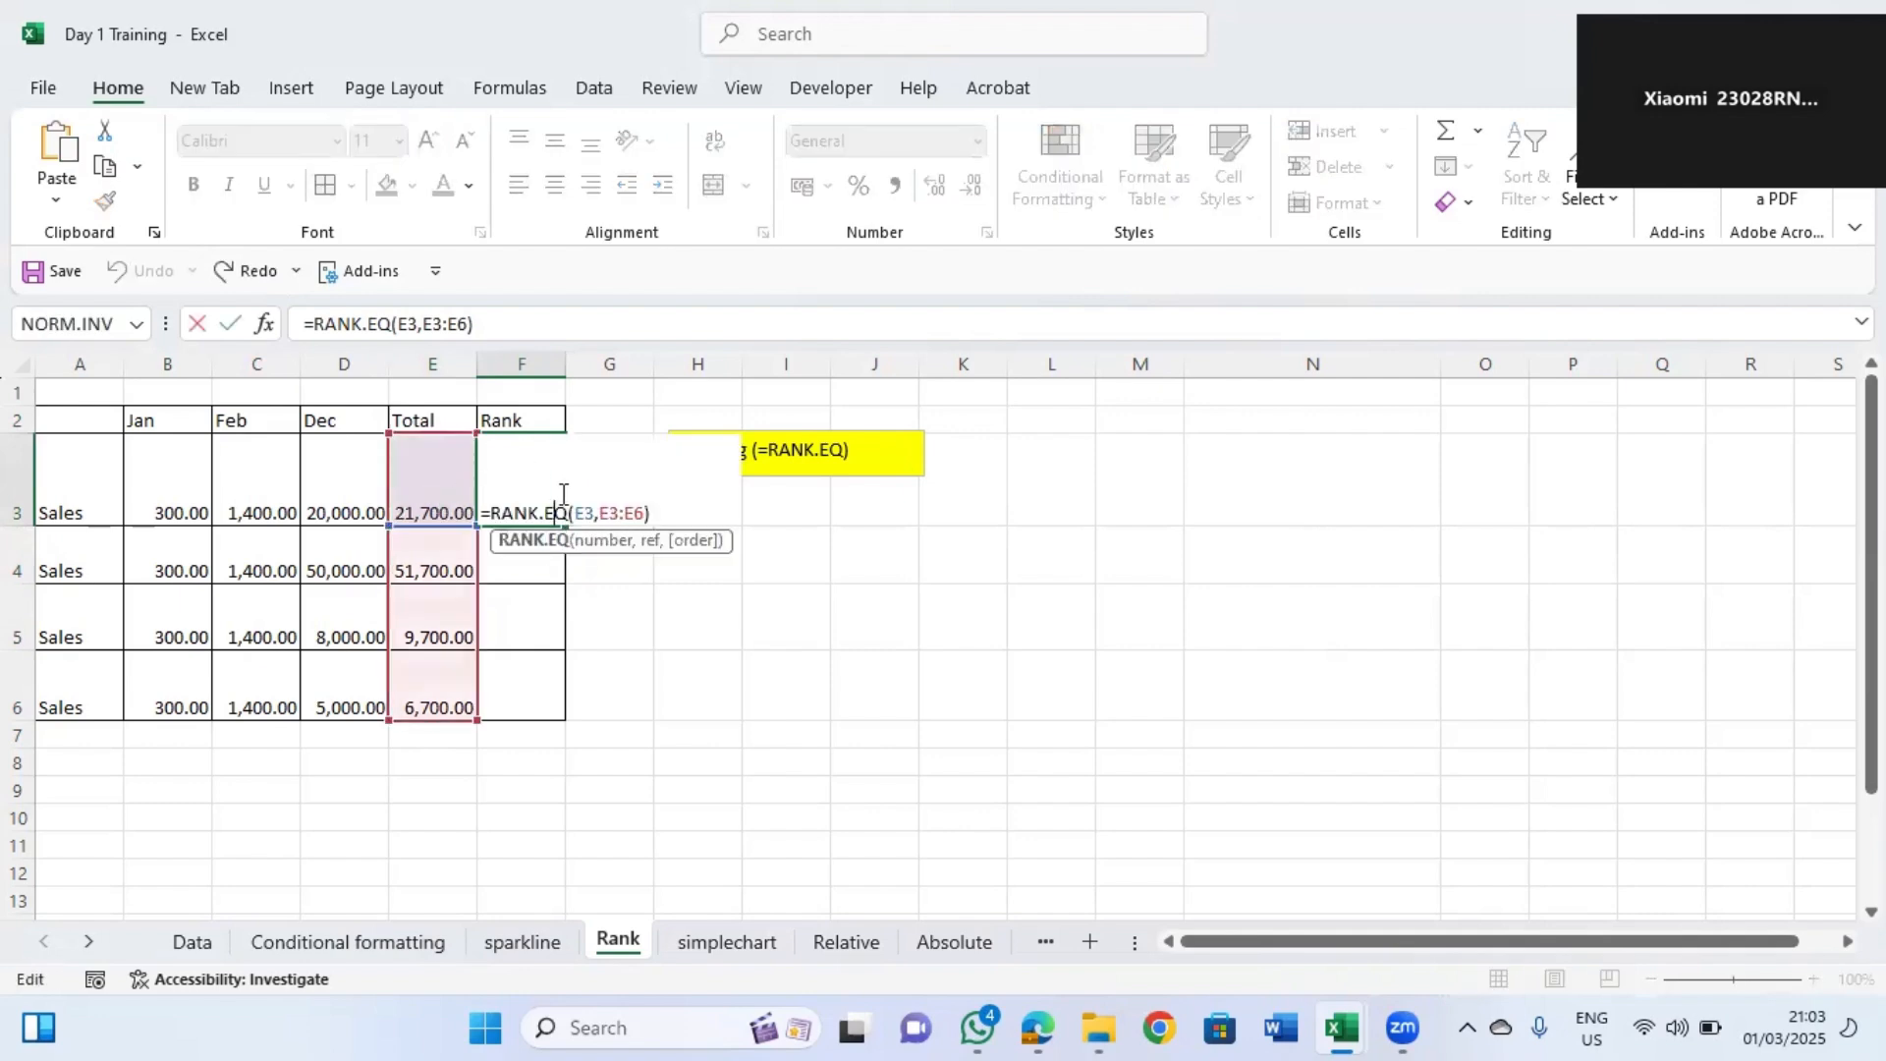
{"action": "left_click", "coordinate": [616, 515]}
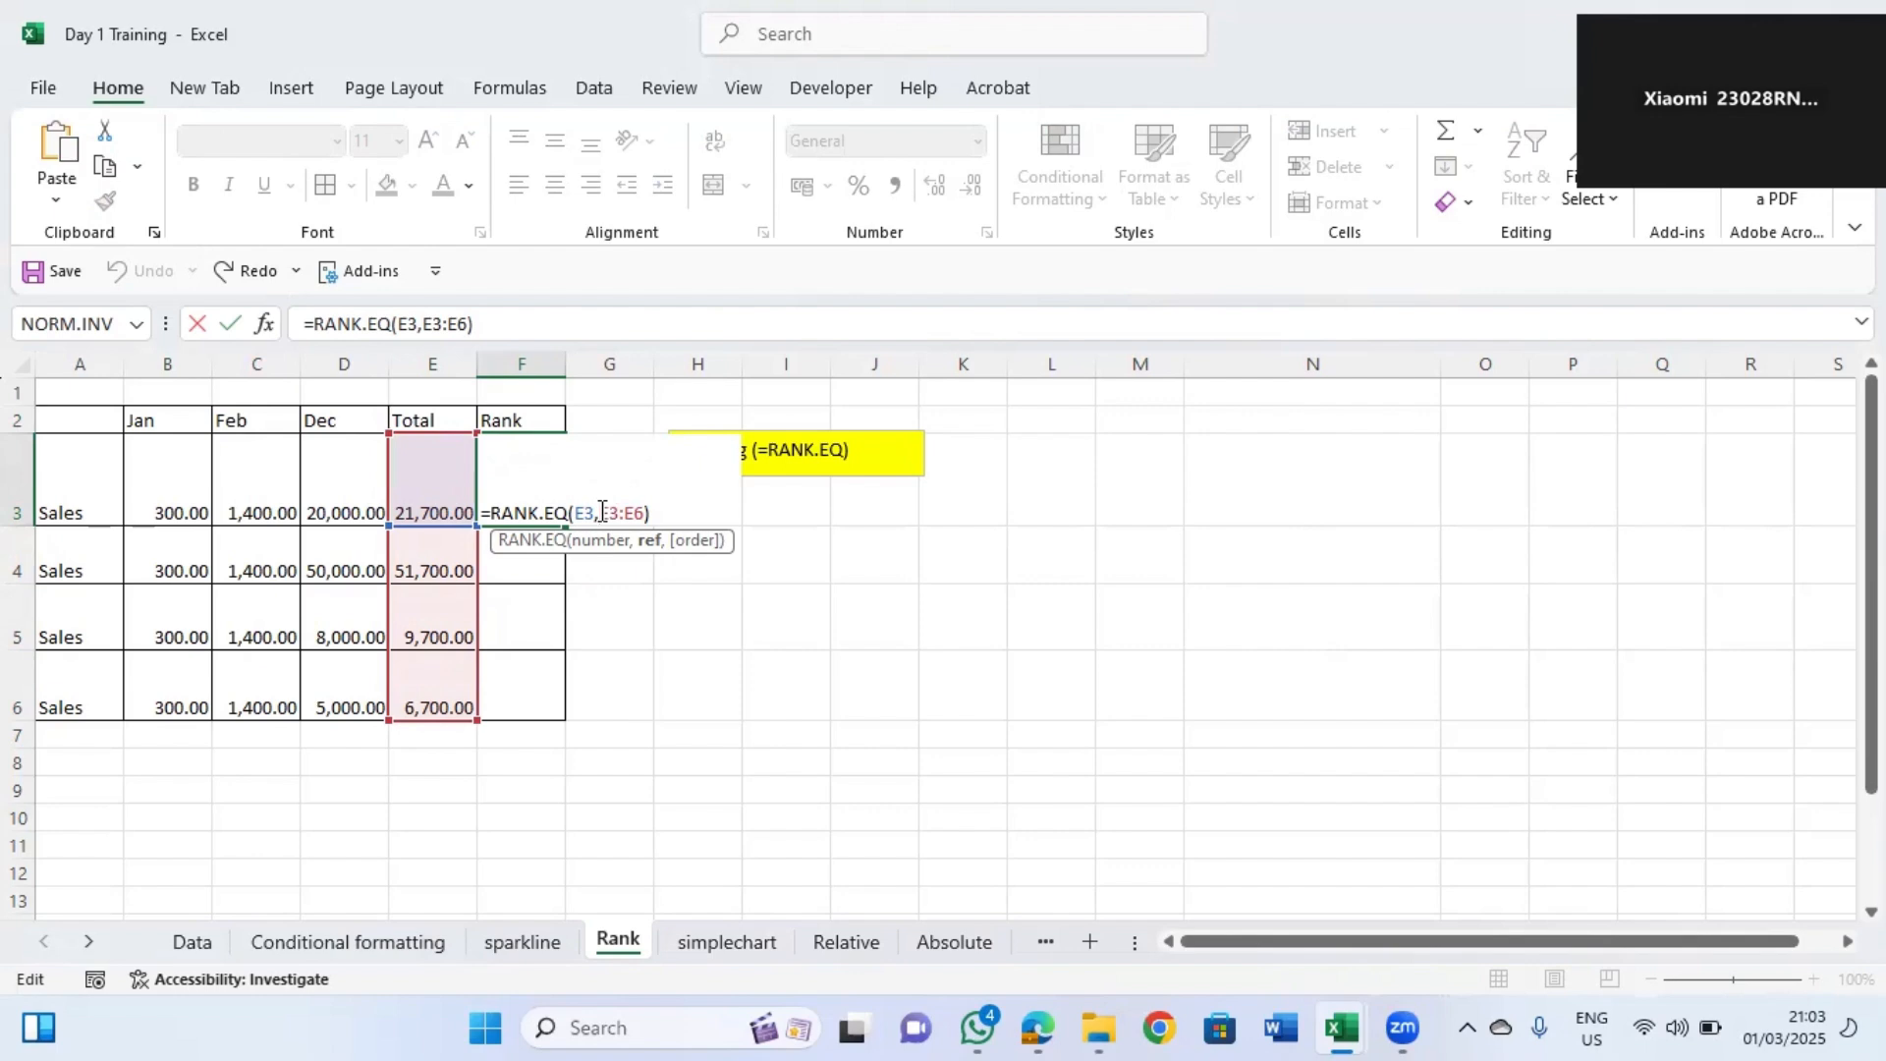
{"action": "type", "text": "$E$3:"}
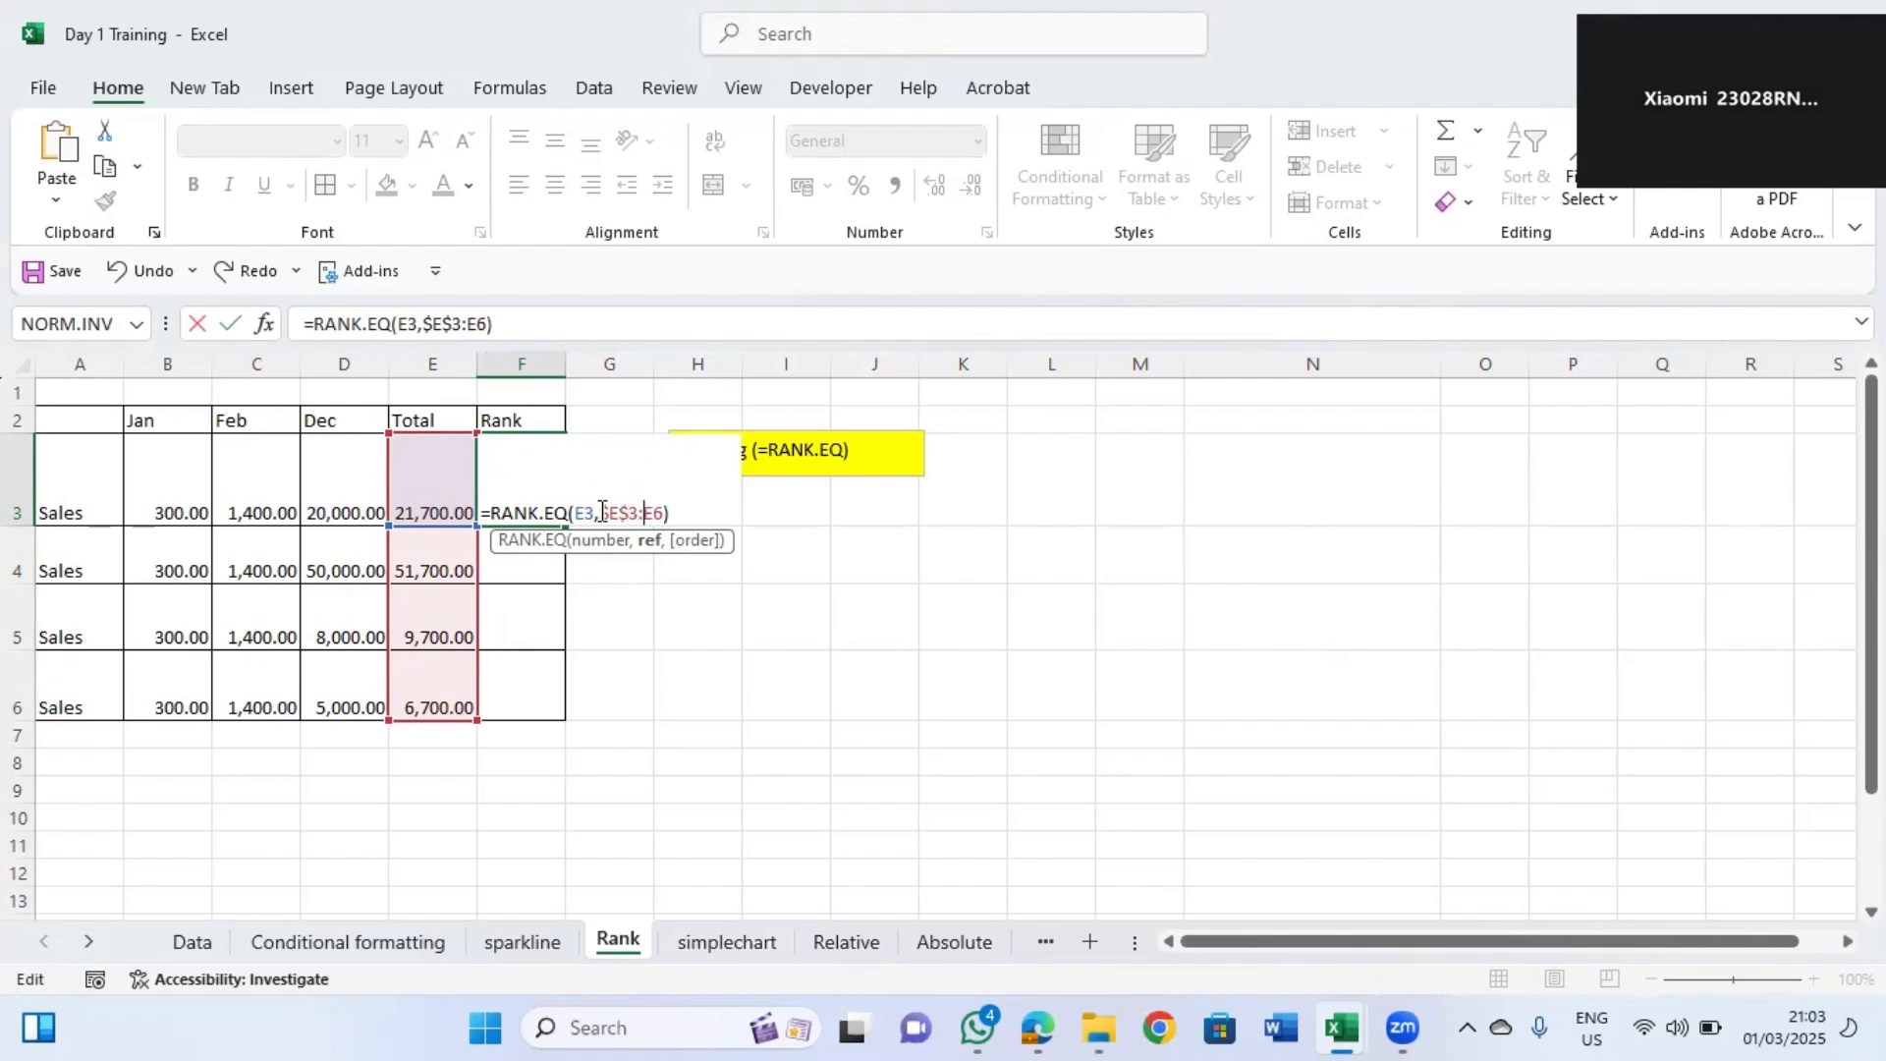
{"action": "type", "text": "$E$"}
{"action": "key", "text": "Return"}
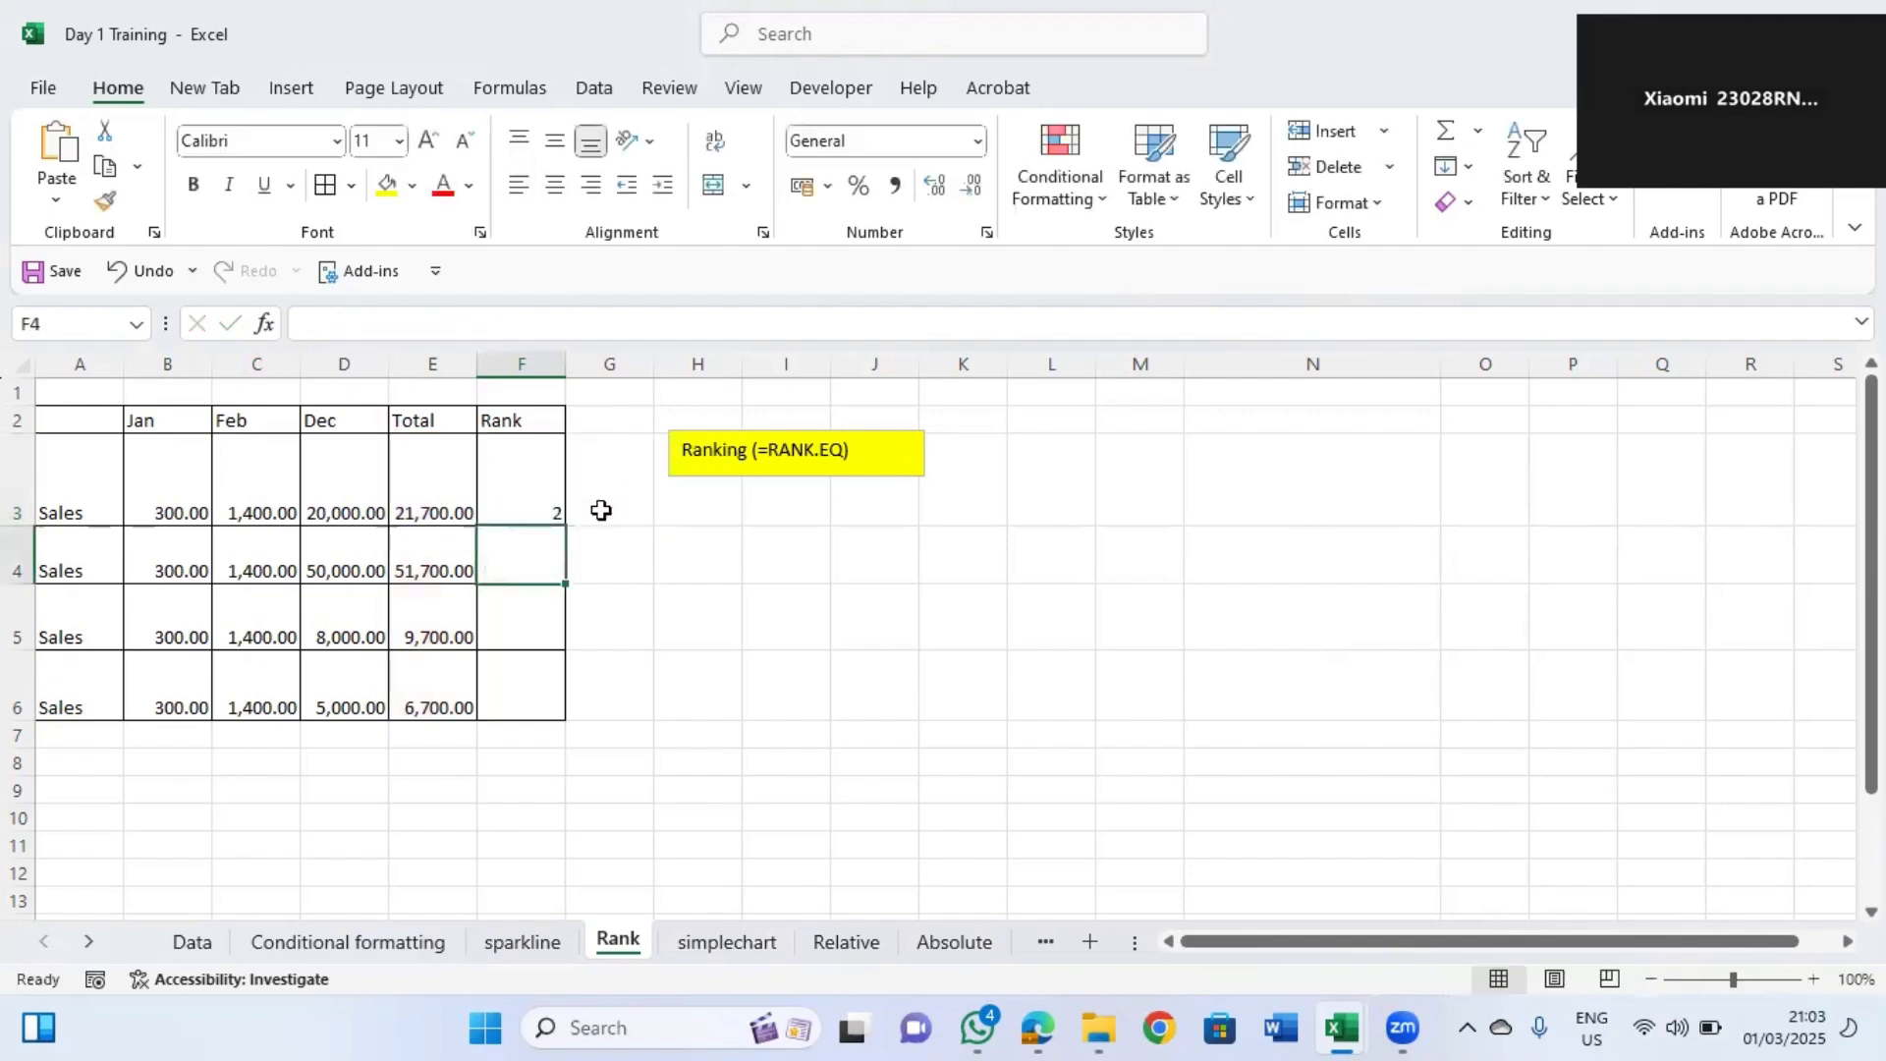
Fill the RANK.EQ formula from F3 down through F6 and check the copied formula in F4.
{"action": "left_click", "coordinate": [515, 491]}
{"action": "left_click_drag", "start_coordinate": [567, 528], "coordinate": [561, 717]}
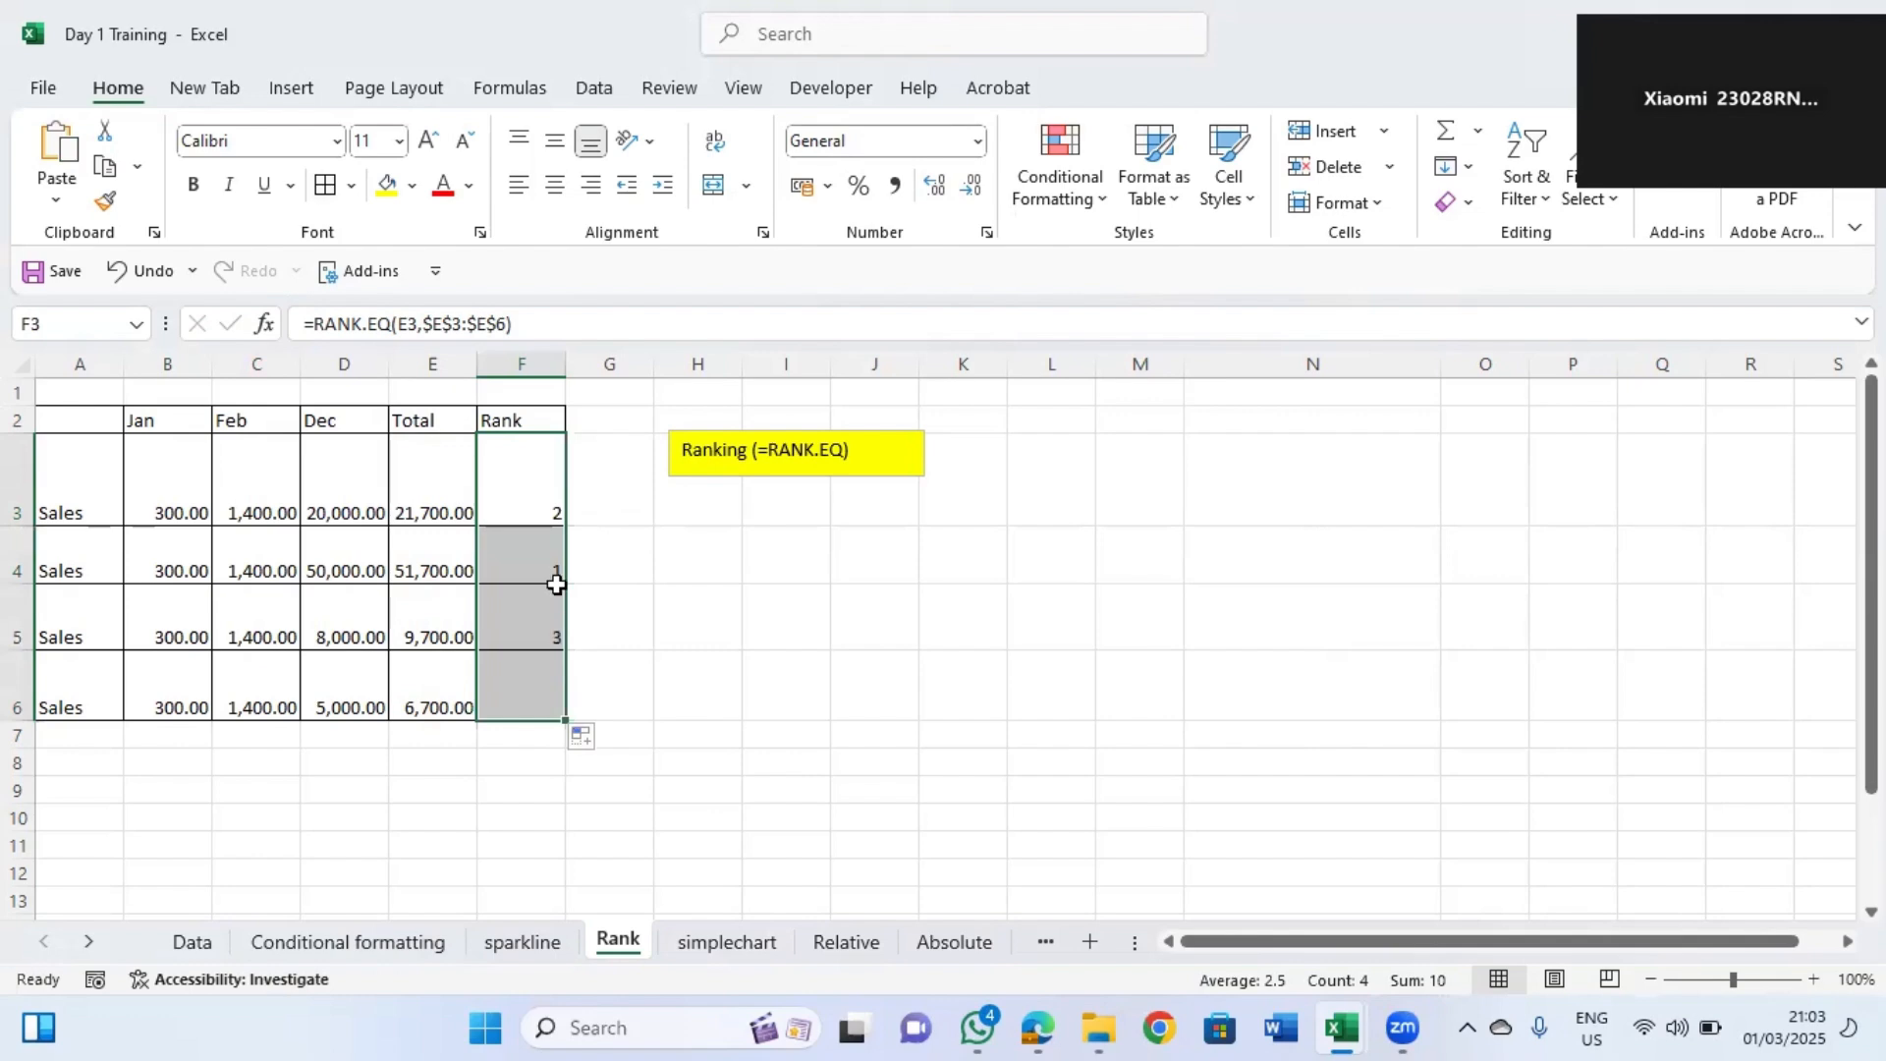
{"action": "double_click", "coordinate": [530, 547]}
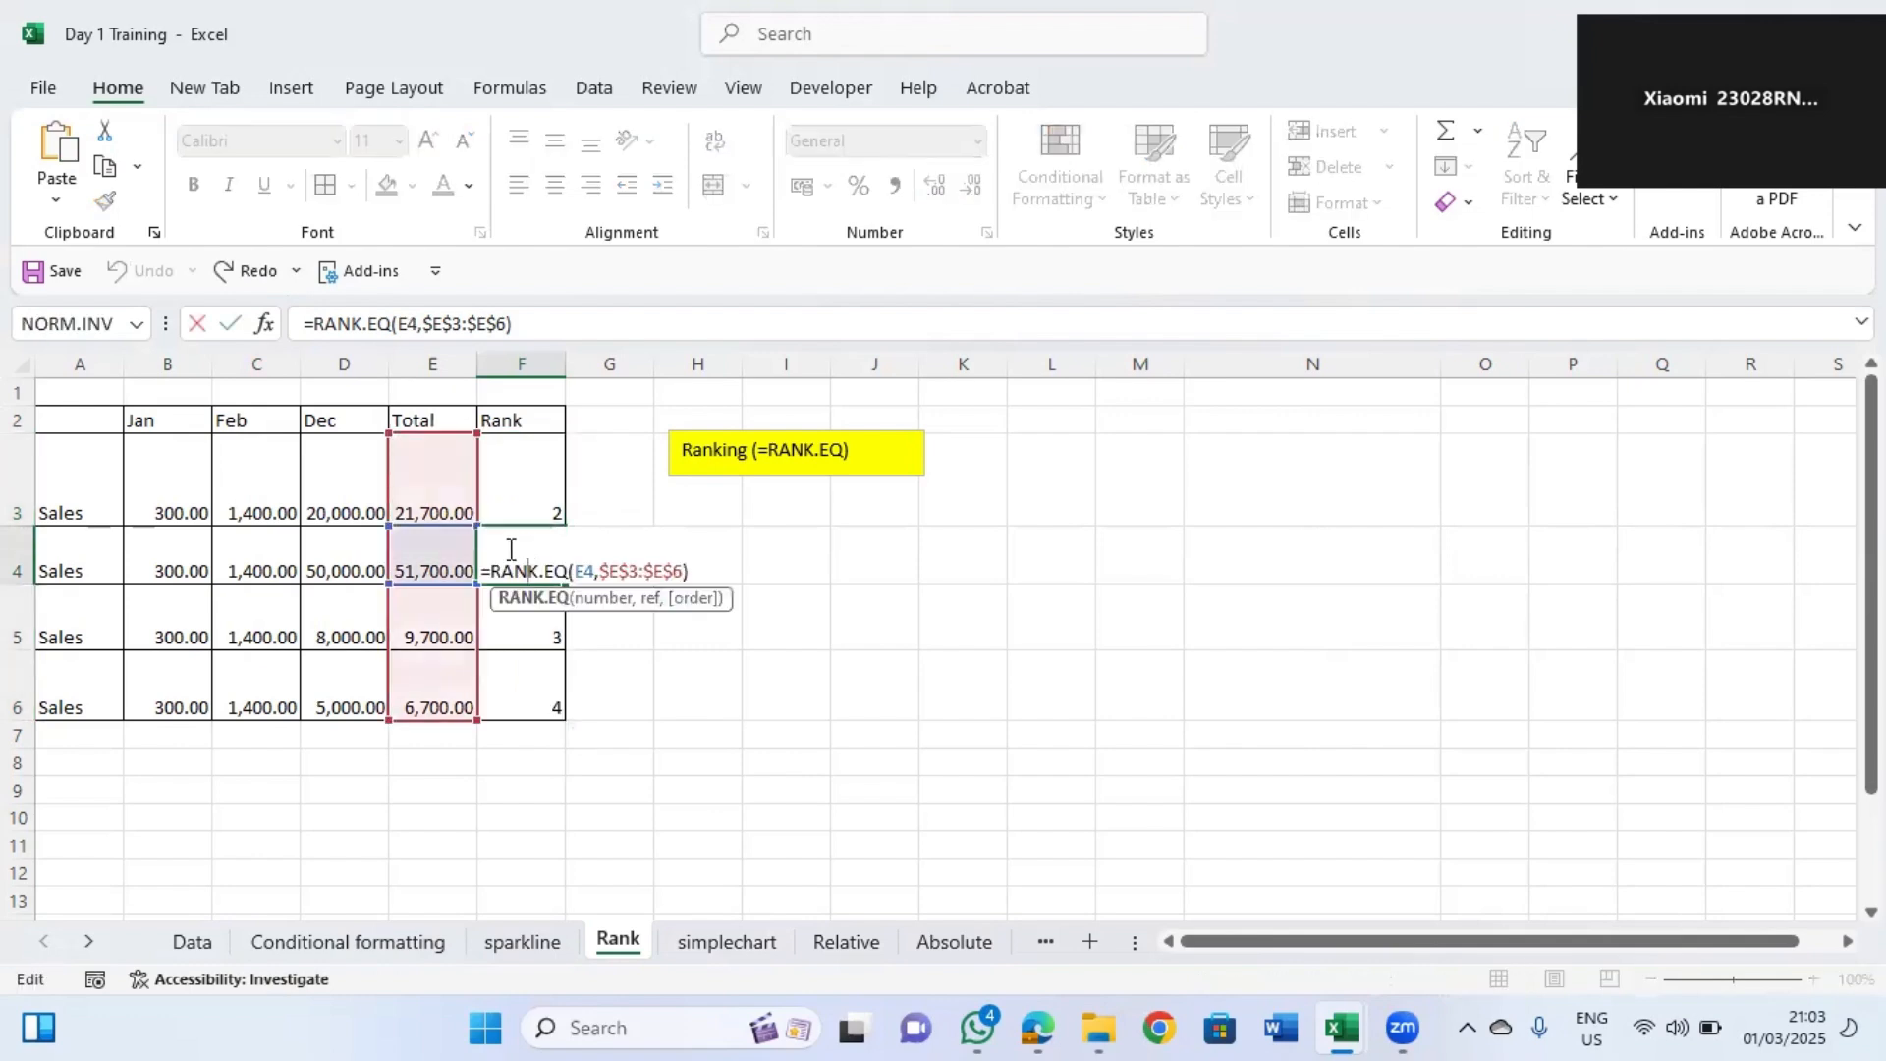
{"action": "left_click", "coordinate": [600, 498]}
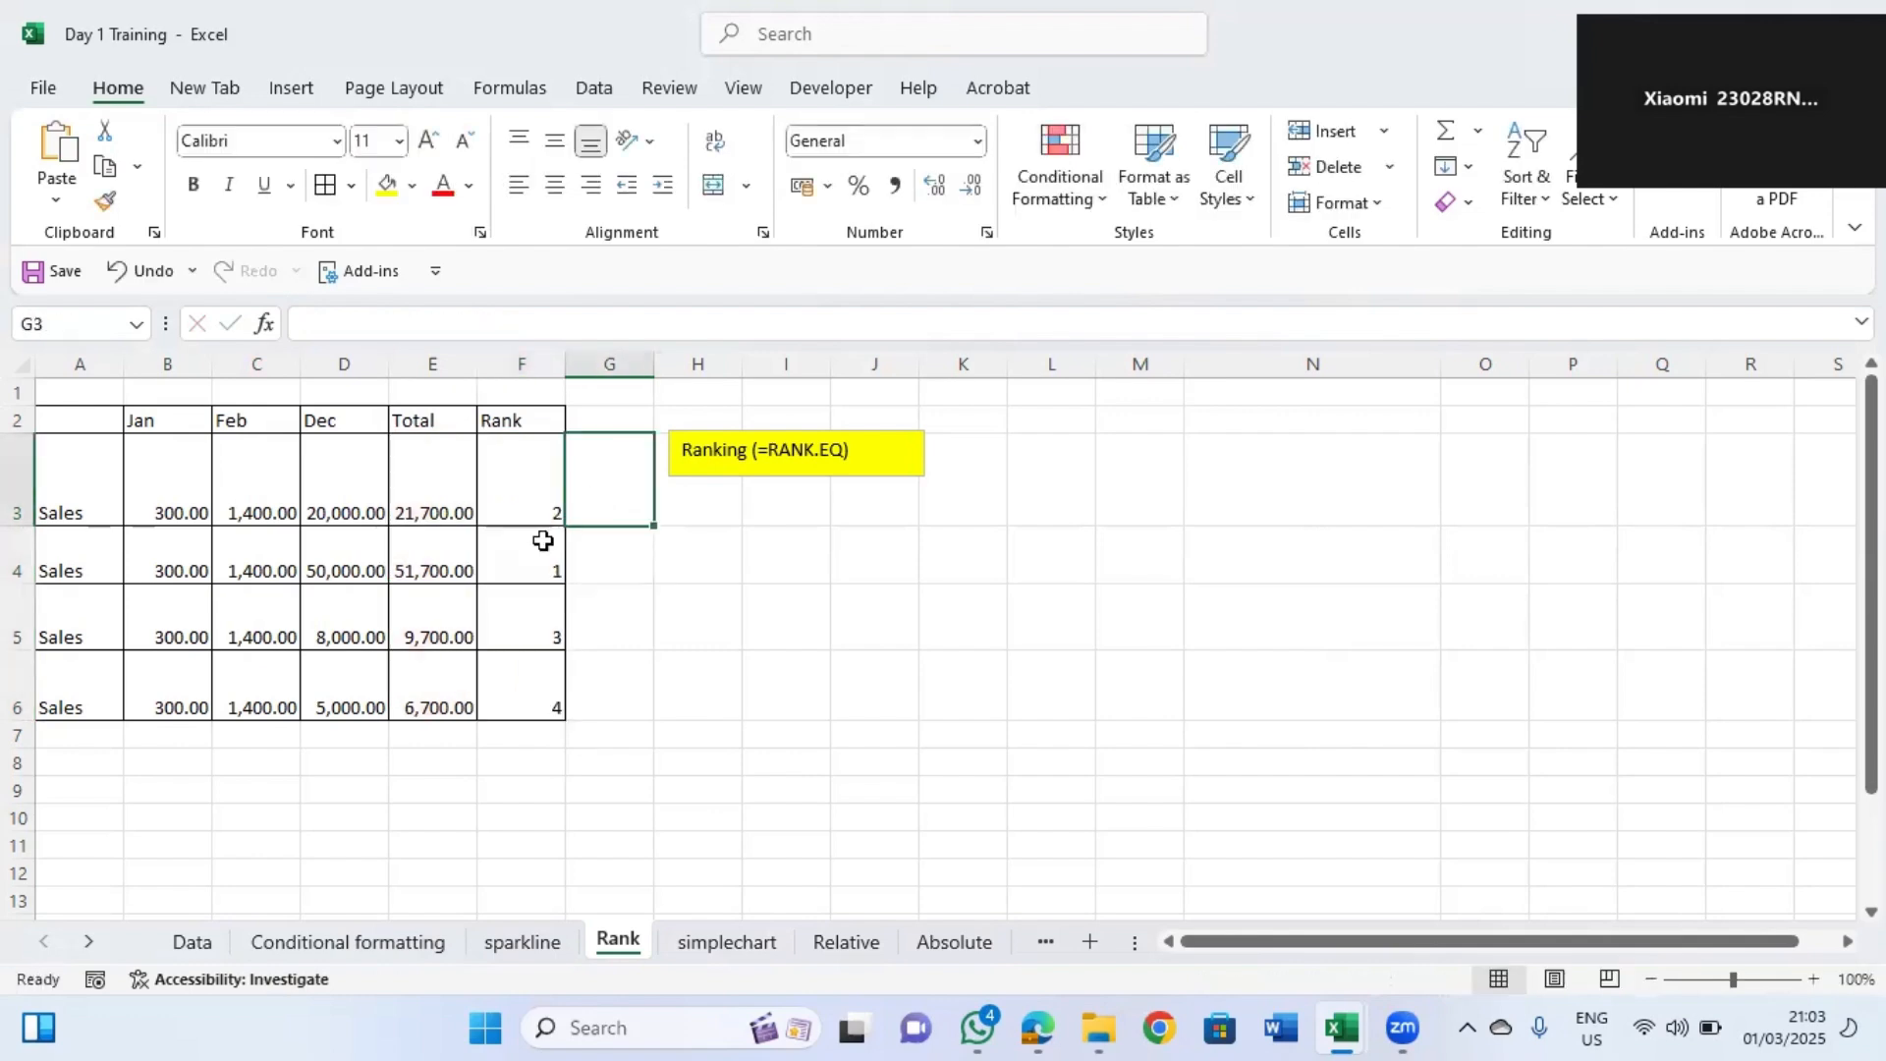
{"action": "left_click", "coordinate": [527, 551]}
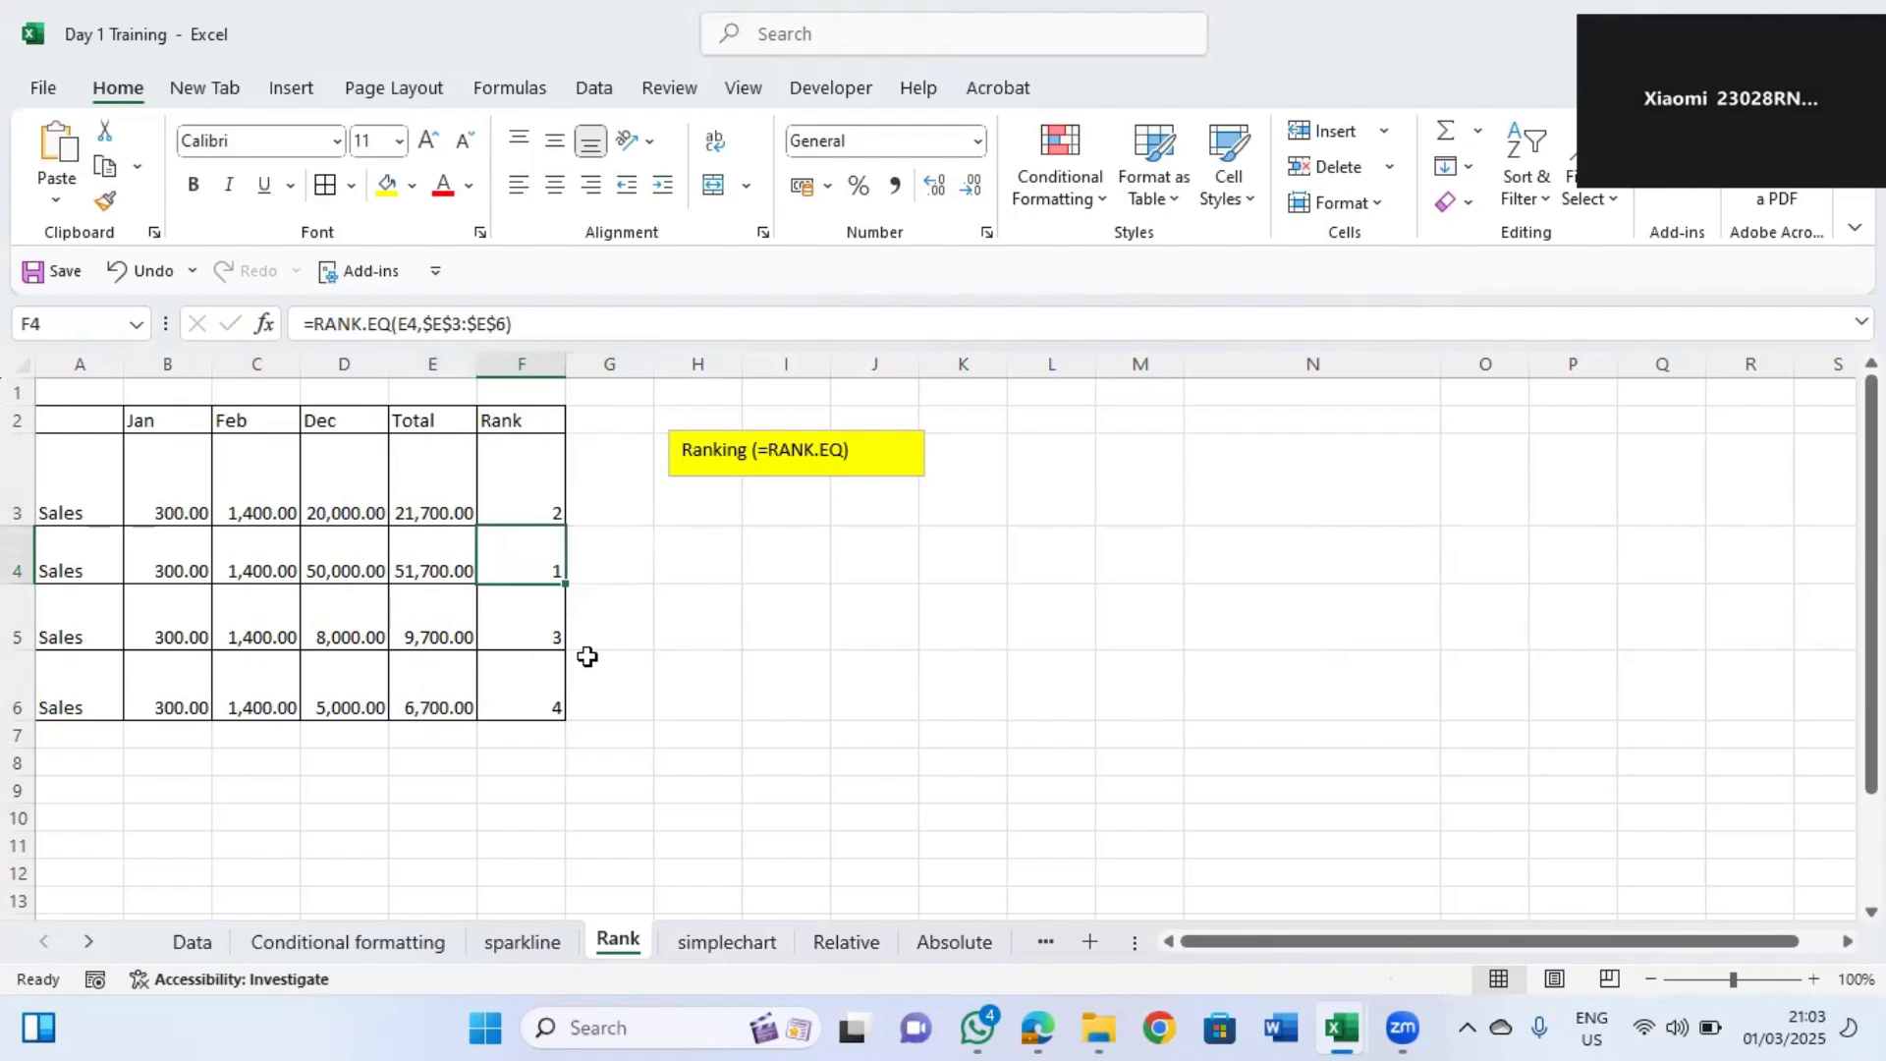
Open the simplechart sheet and delete the Expenses pie chart and the Performance for 2024 chart.
{"action": "left_click", "coordinate": [725, 940]}
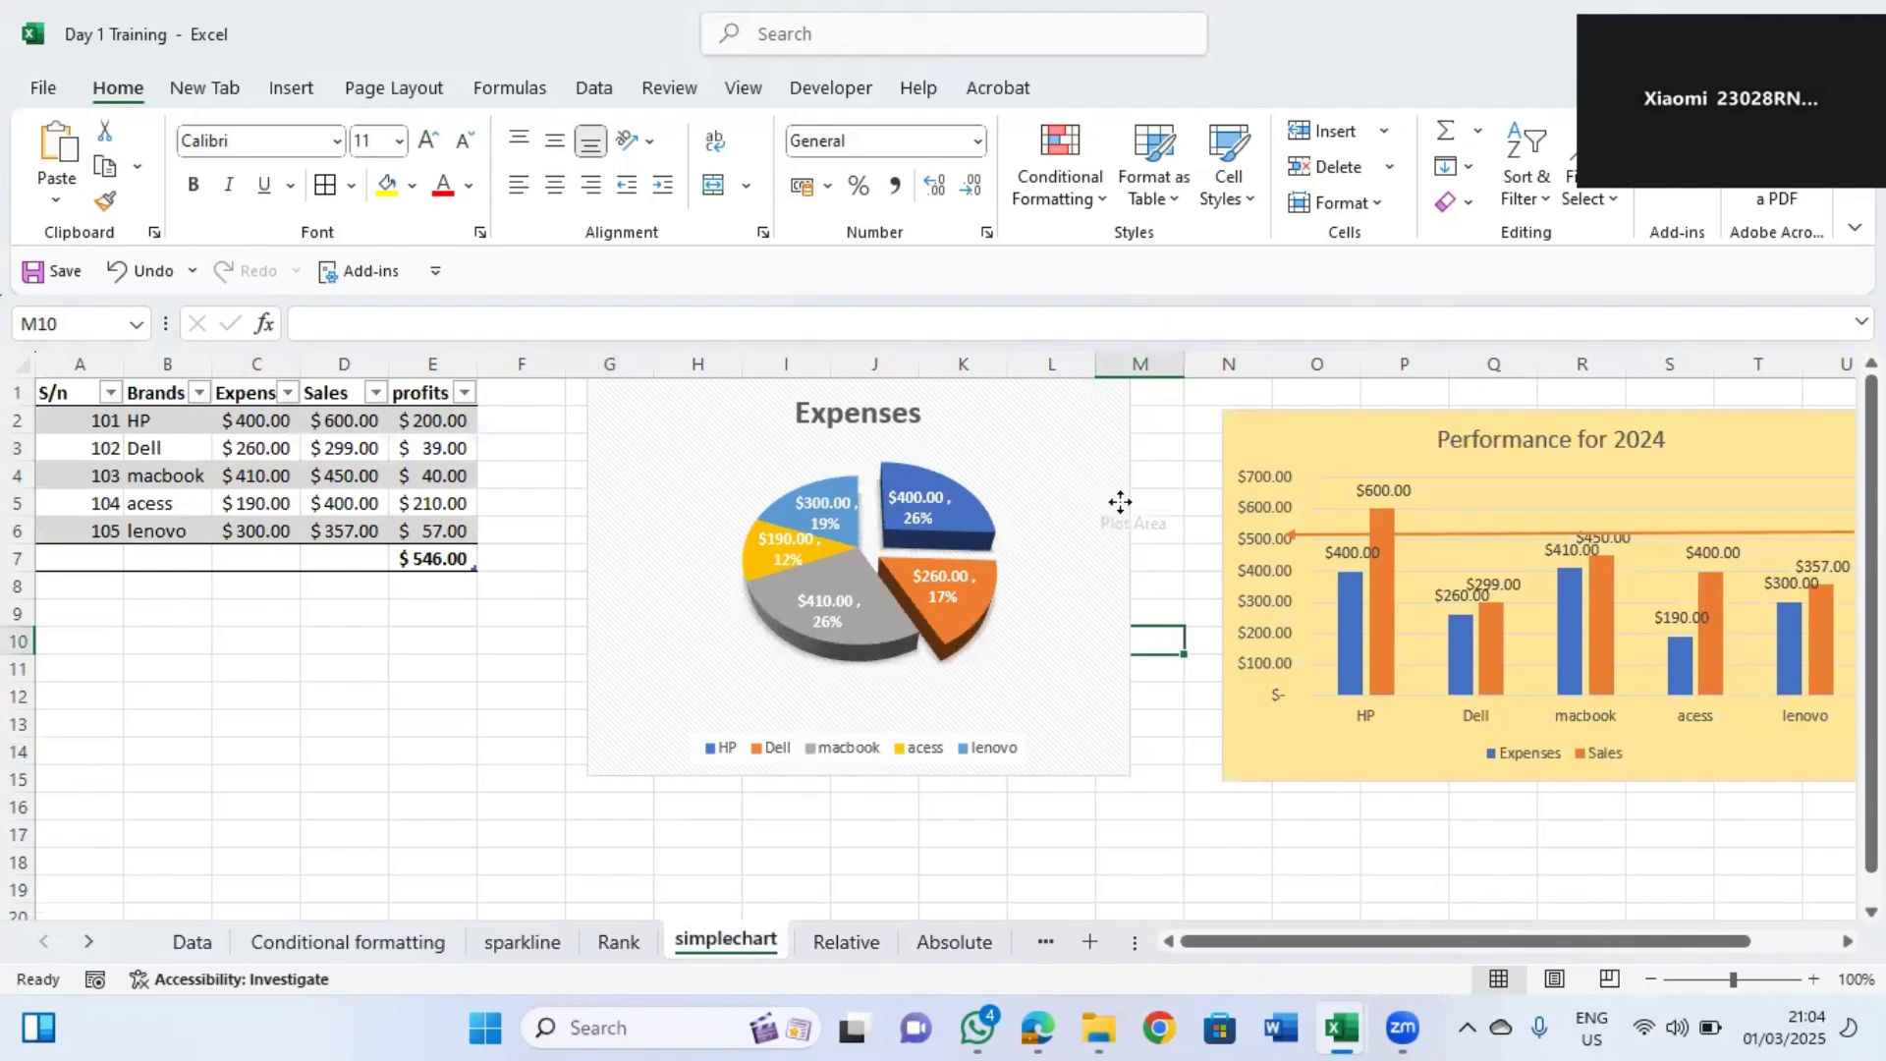
{"action": "left_click", "coordinate": [1121, 508]}
{"action": "key", "text": "Delete"}
{"action": "left_click", "coordinate": [1233, 518]}
{"action": "key", "text": "Delete"}
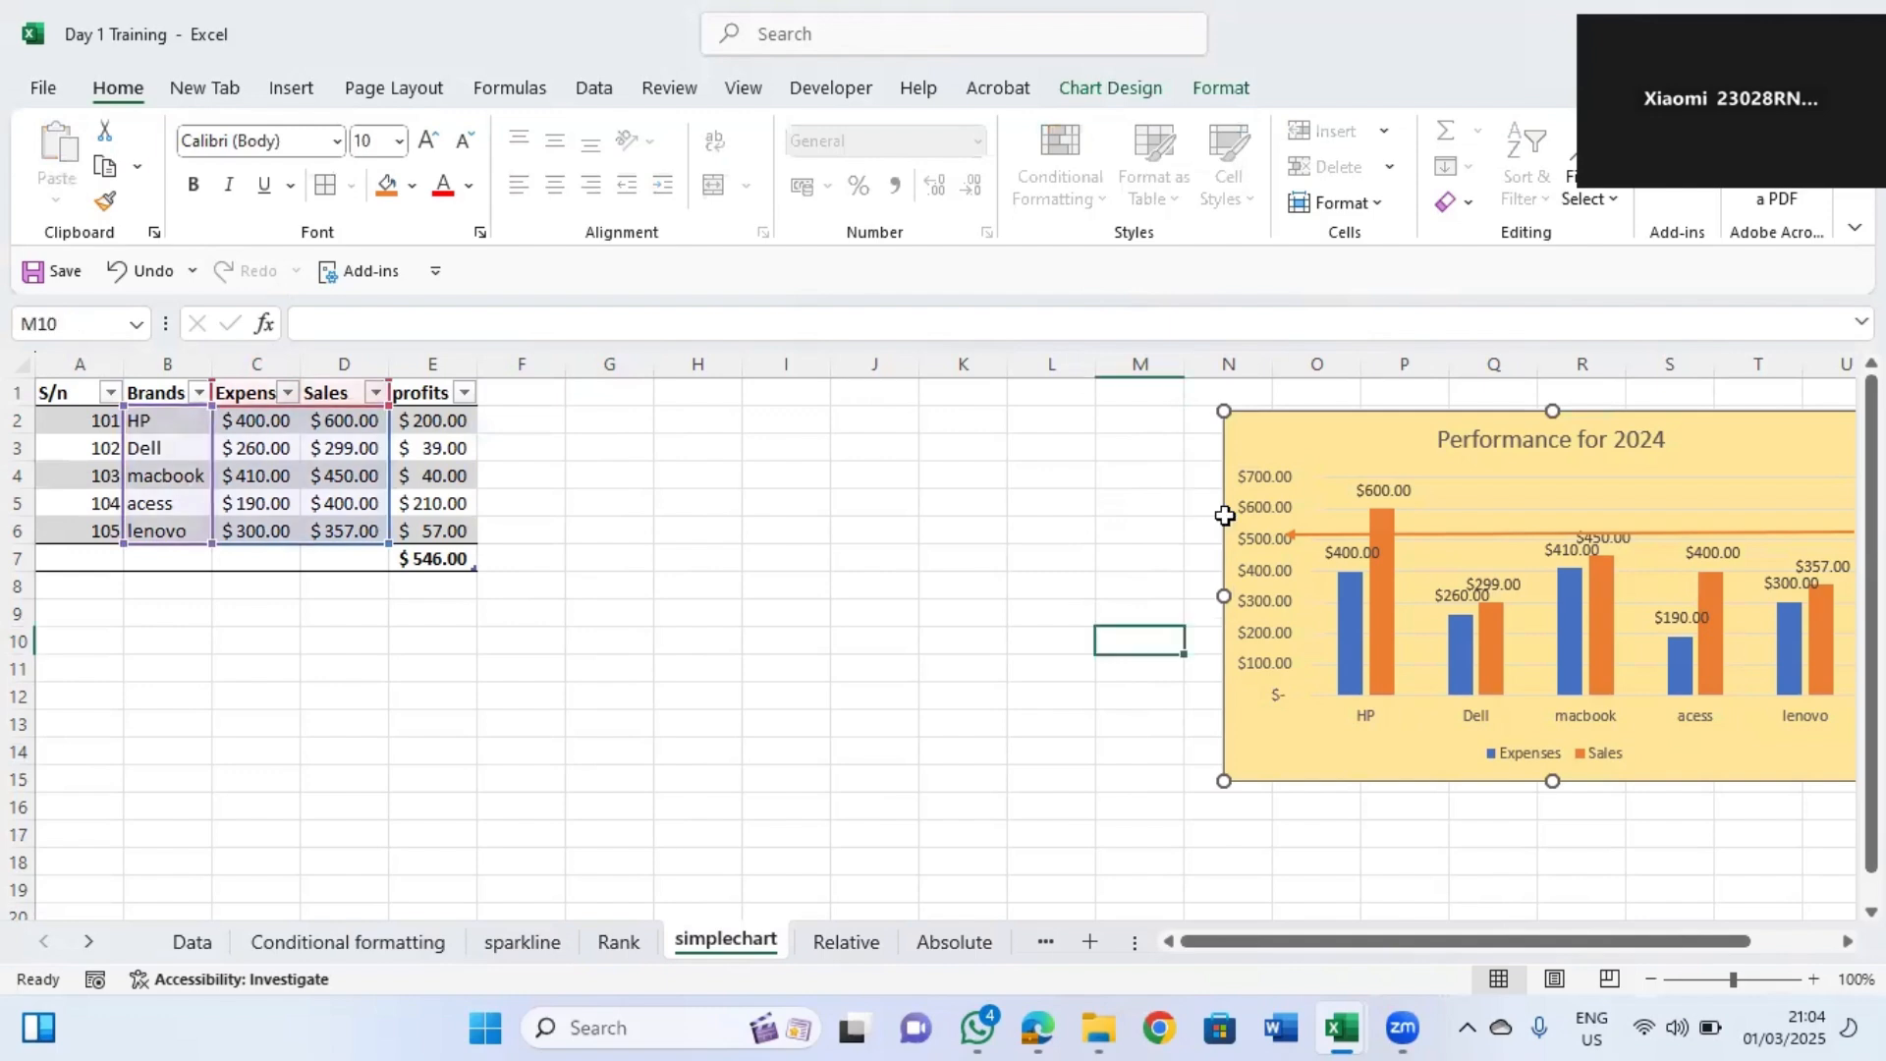
{"action": "left_click", "coordinate": [1291, 534]}
{"action": "key", "text": "Delete"}
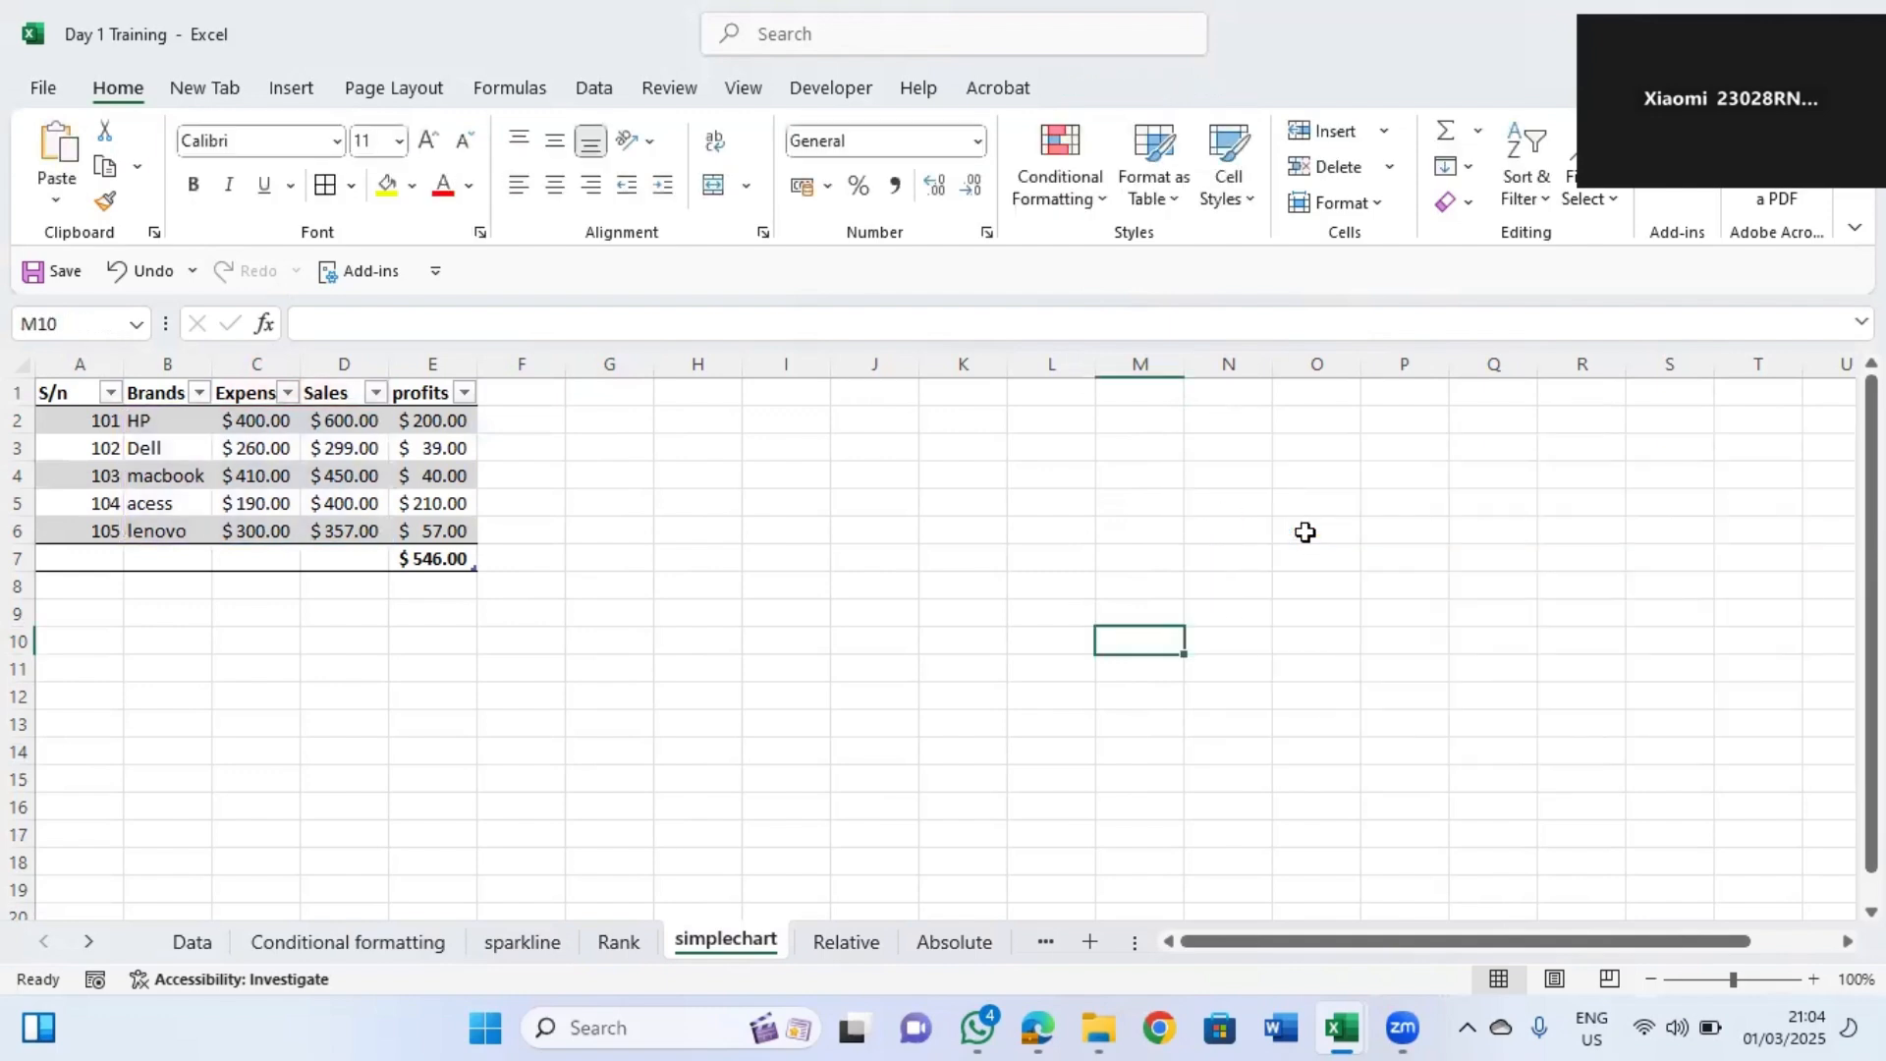
Clear the profit formulas in E2:E6 of the table.
{"action": "left_click", "coordinate": [192, 420]}
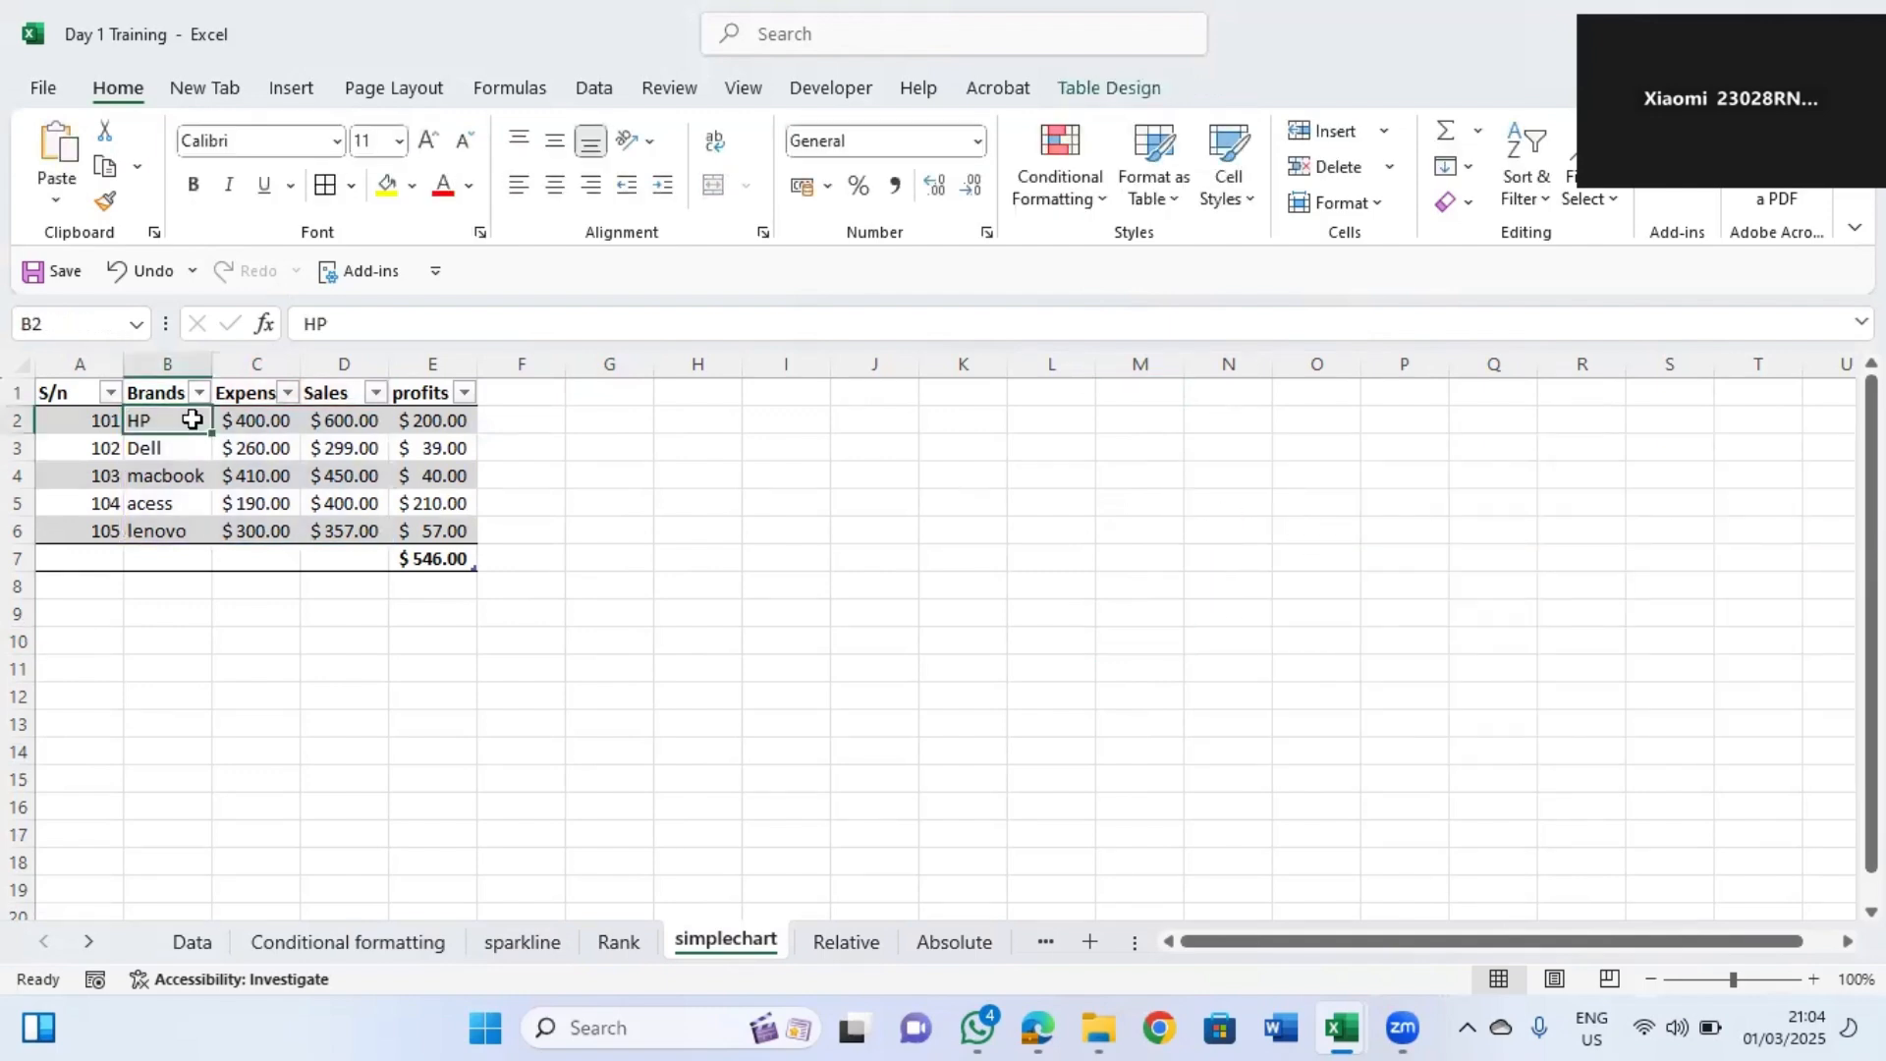
{"action": "key", "text": "Up"}
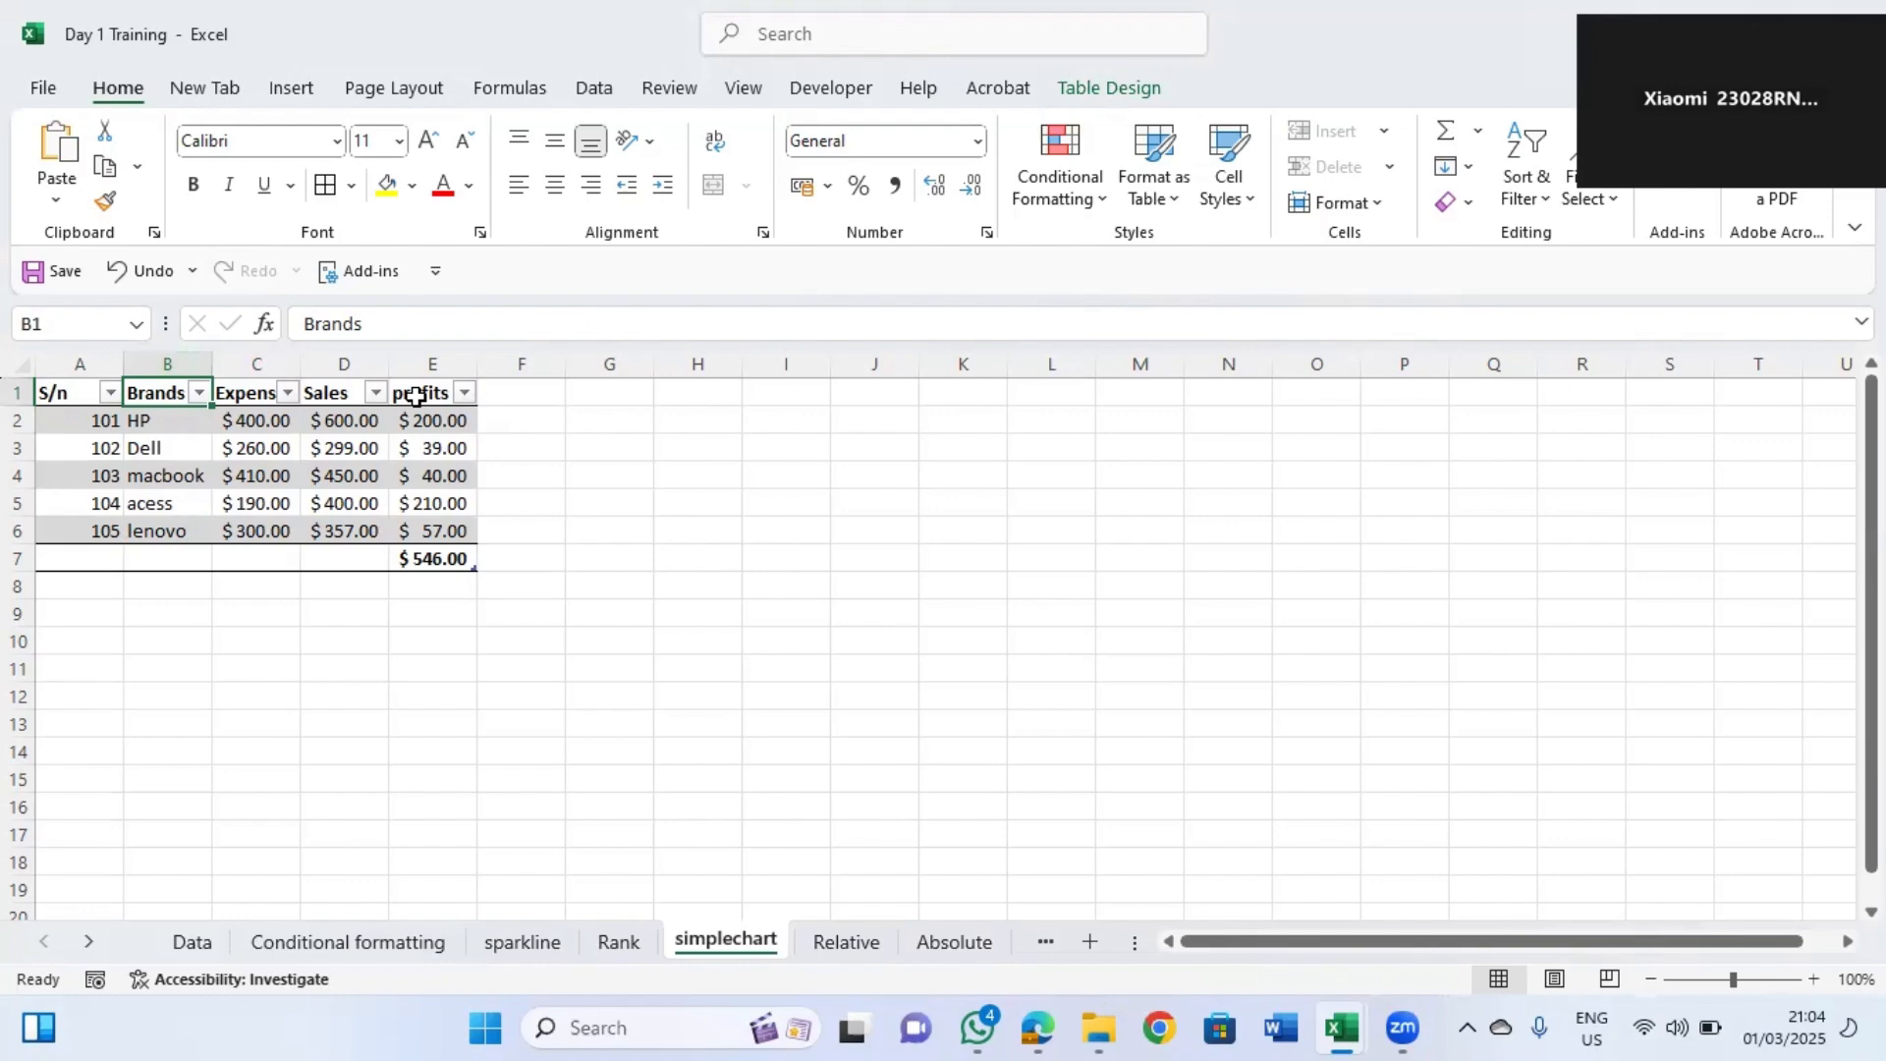
{"action": "left_click", "coordinate": [432, 420]}
{"action": "double_click", "coordinate": [430, 421]}
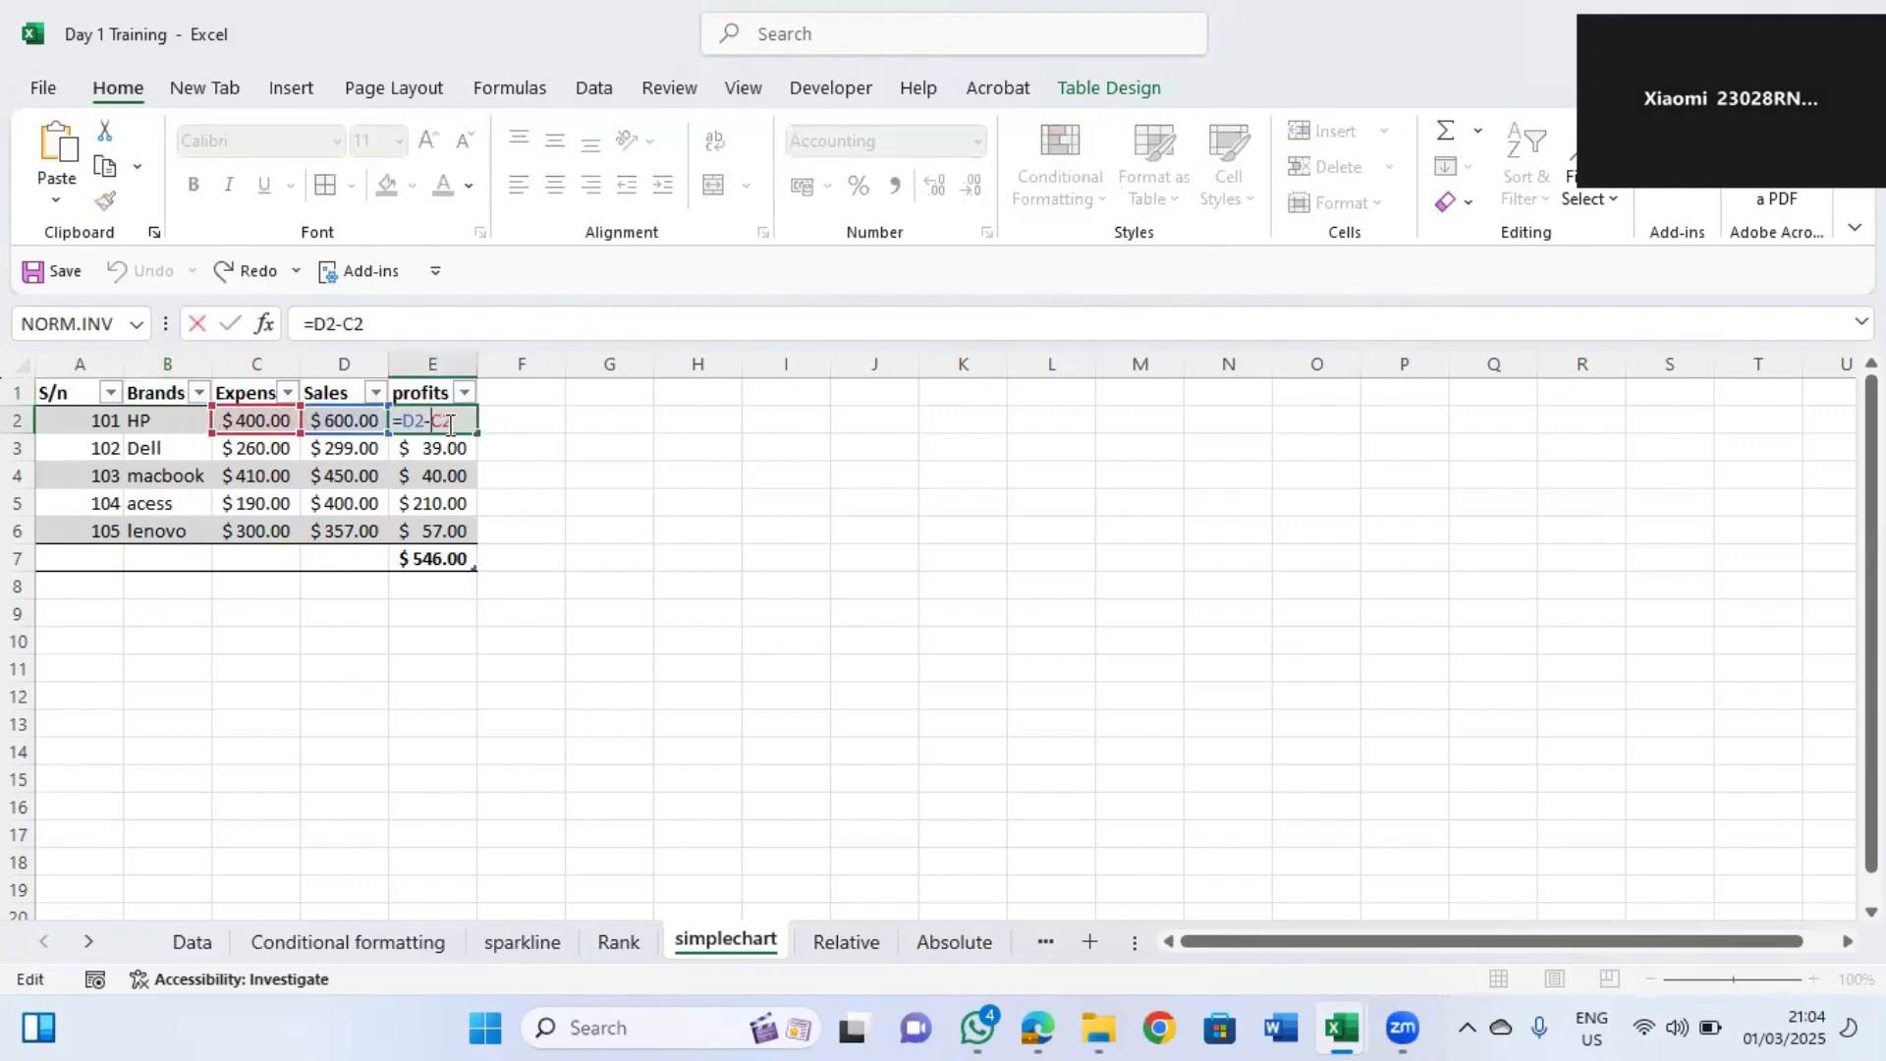
{"action": "left_click", "coordinate": [547, 413]}
{"action": "left_click", "coordinate": [449, 414]}
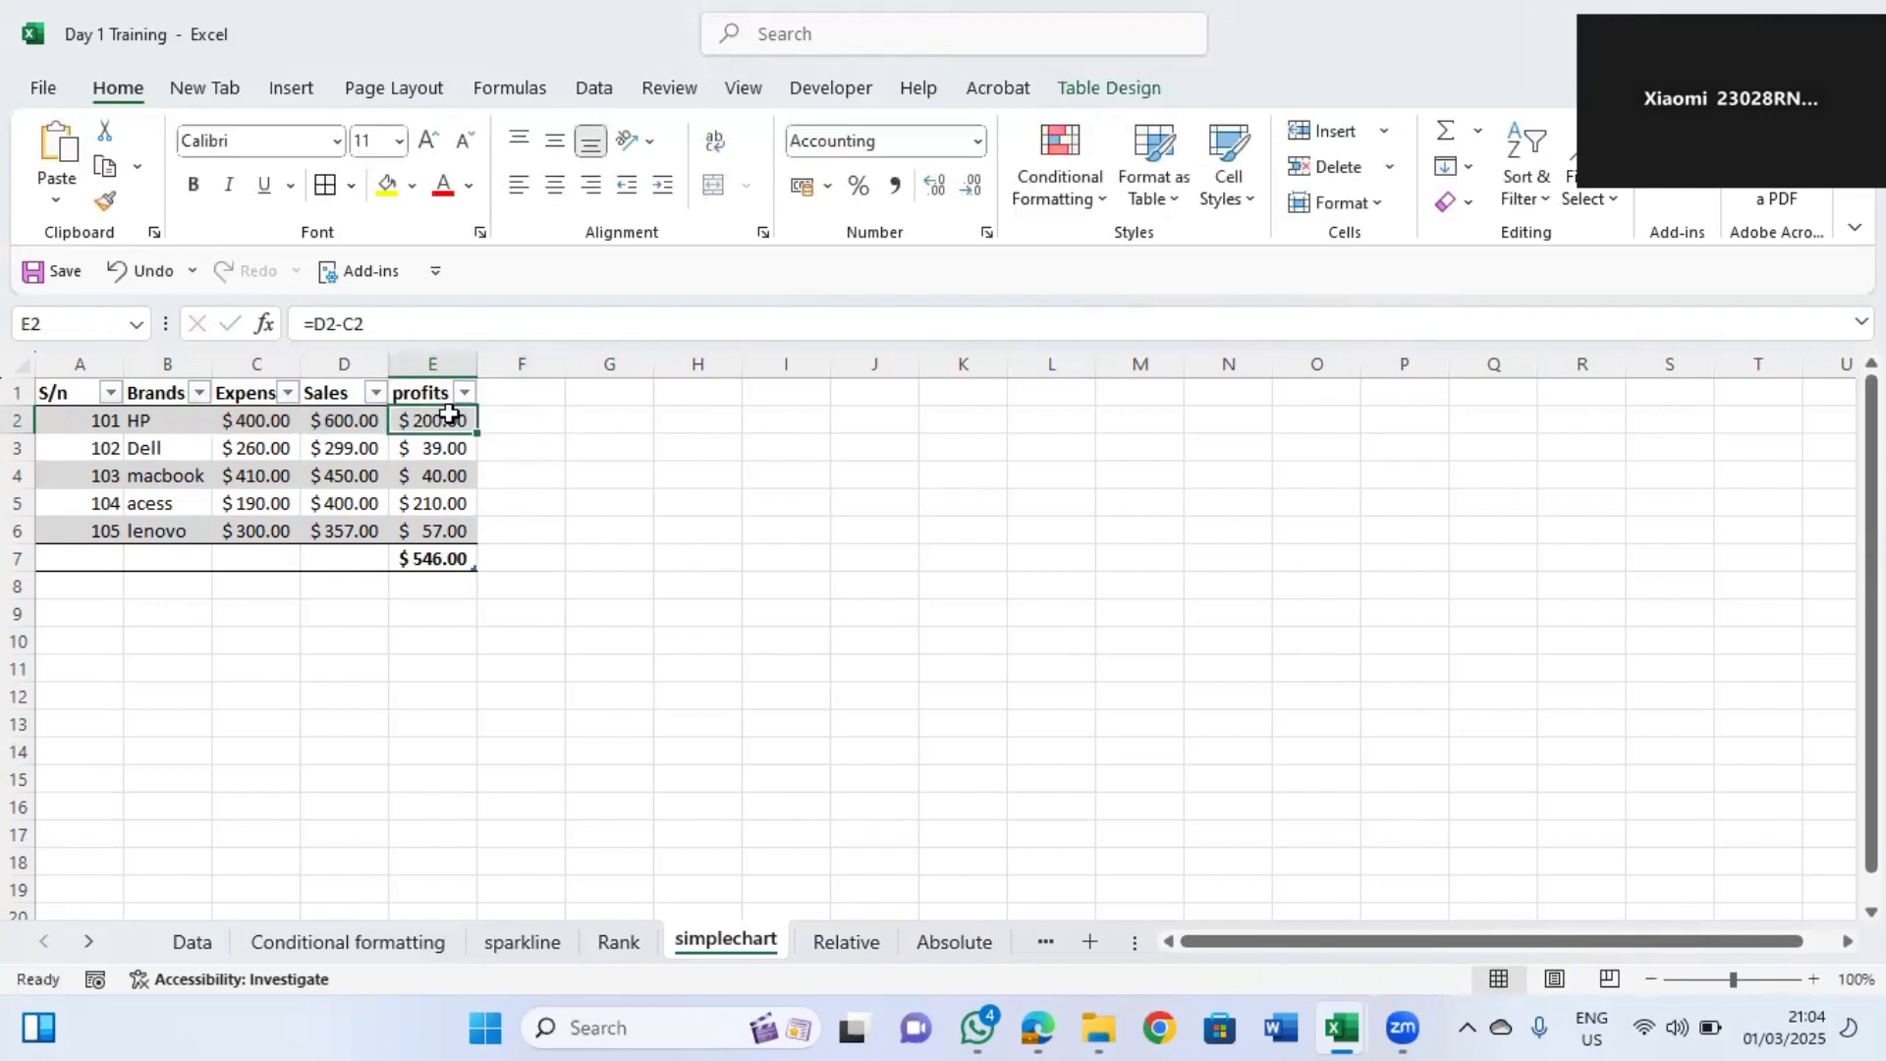
{"action": "left_click_drag", "start_coordinate": [449, 413], "coordinate": [435, 521]}
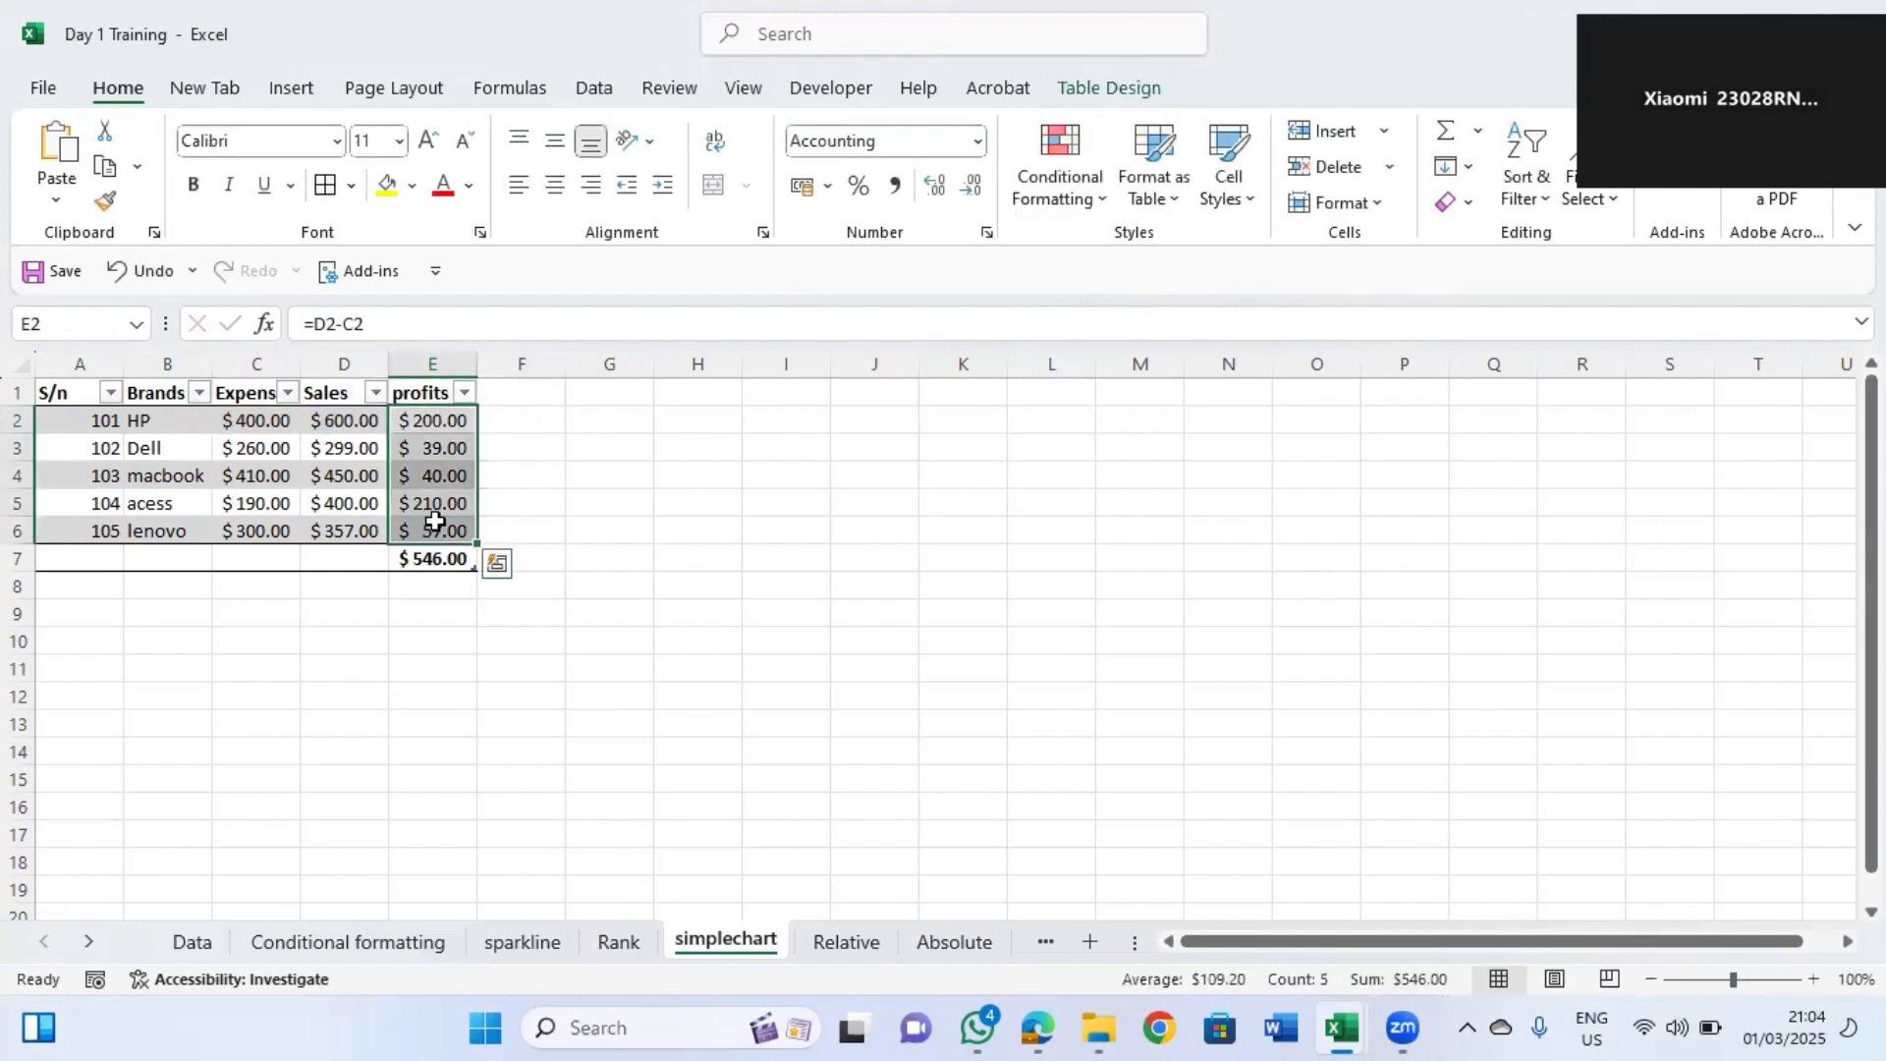
{"action": "key", "text": "Delete"}
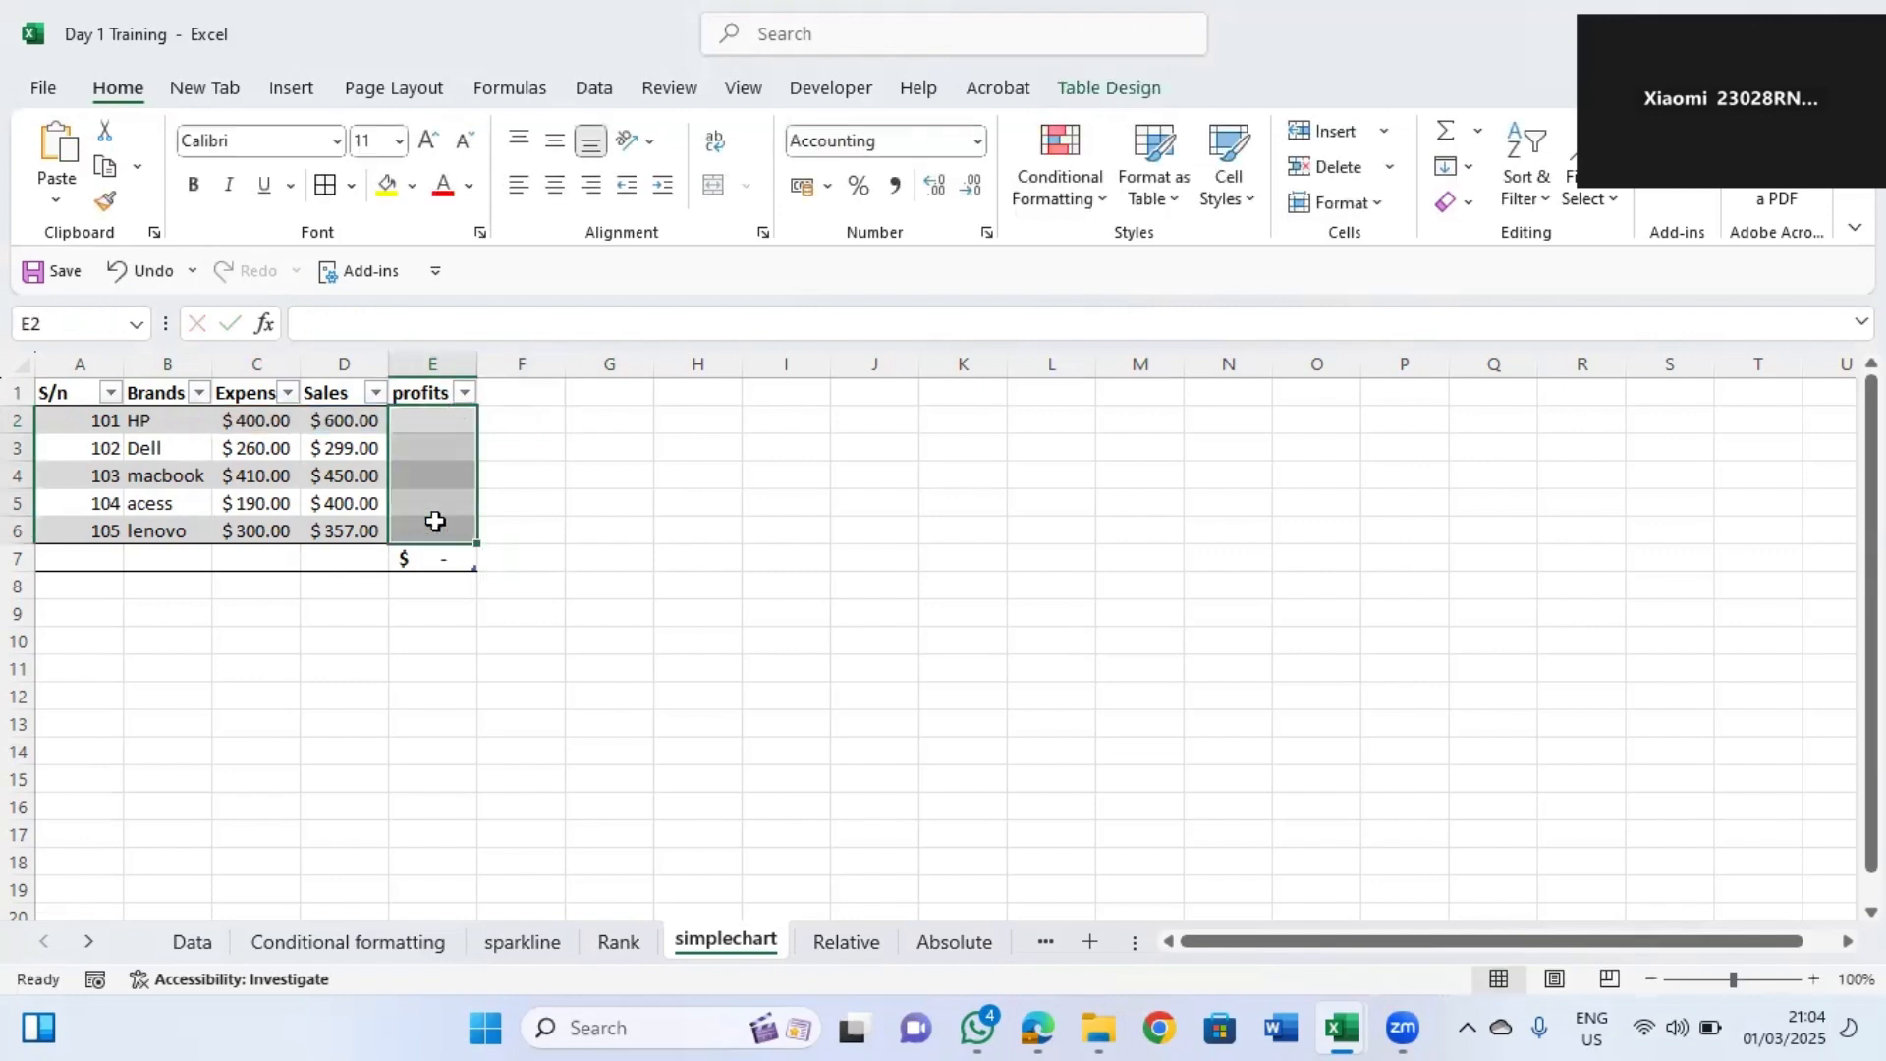
Enter =D2-C2 in E2 to recalculate profits for the whole profits column.
{"action": "left_click", "coordinate": [424, 416]}
{"action": "type", "text": "="}
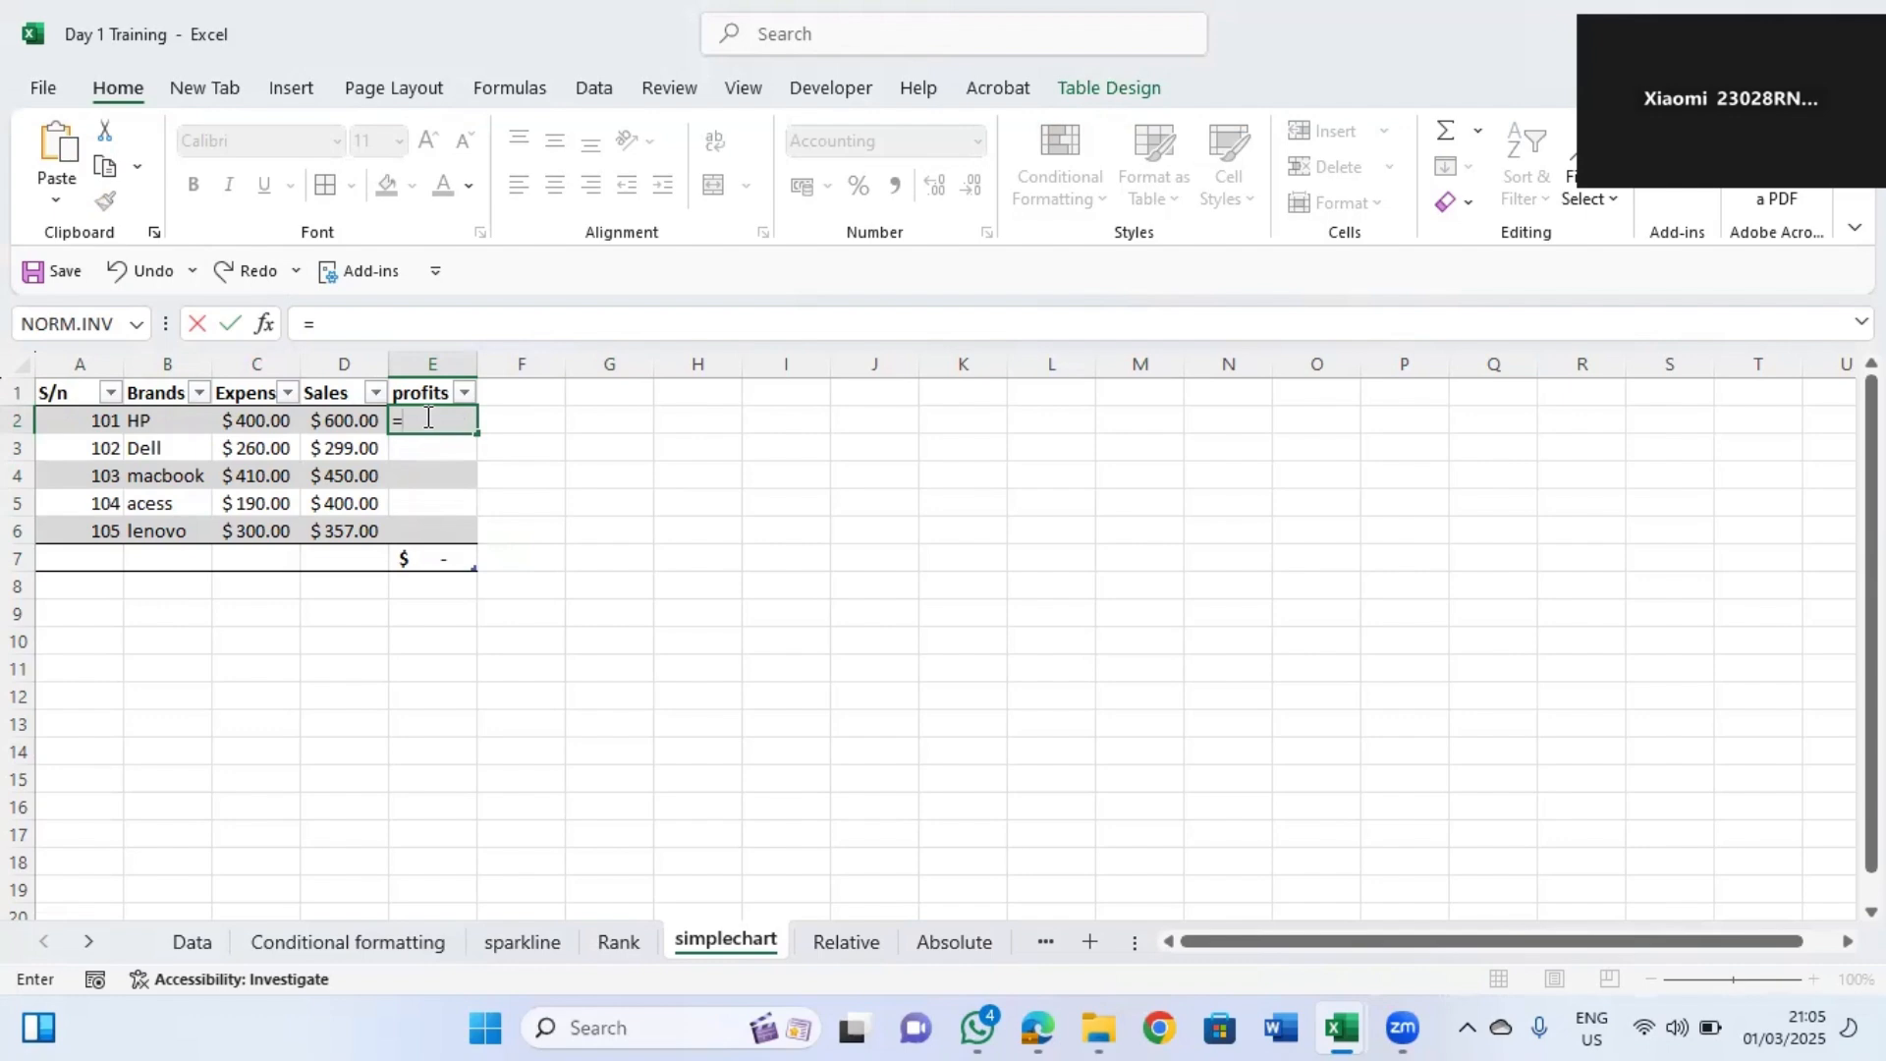
{"action": "type", "text": "d"}
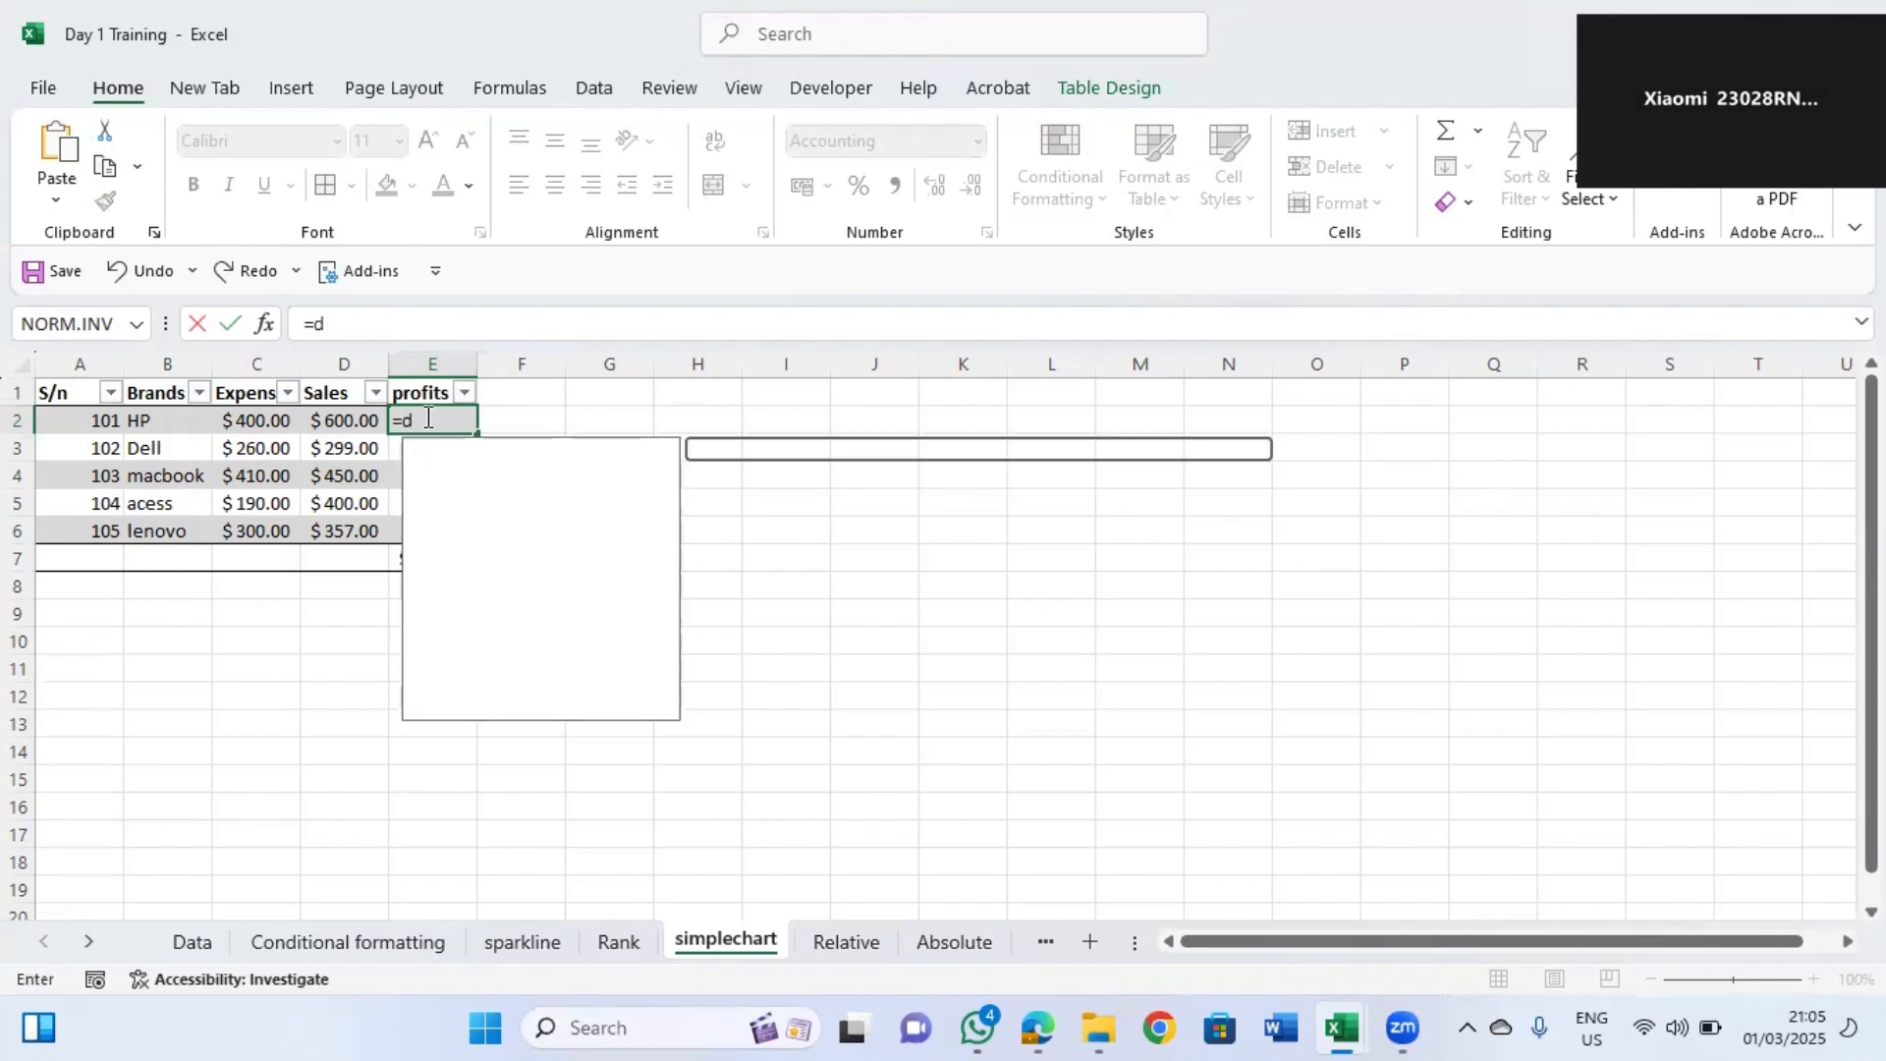
{"action": "type", "text": "2"}
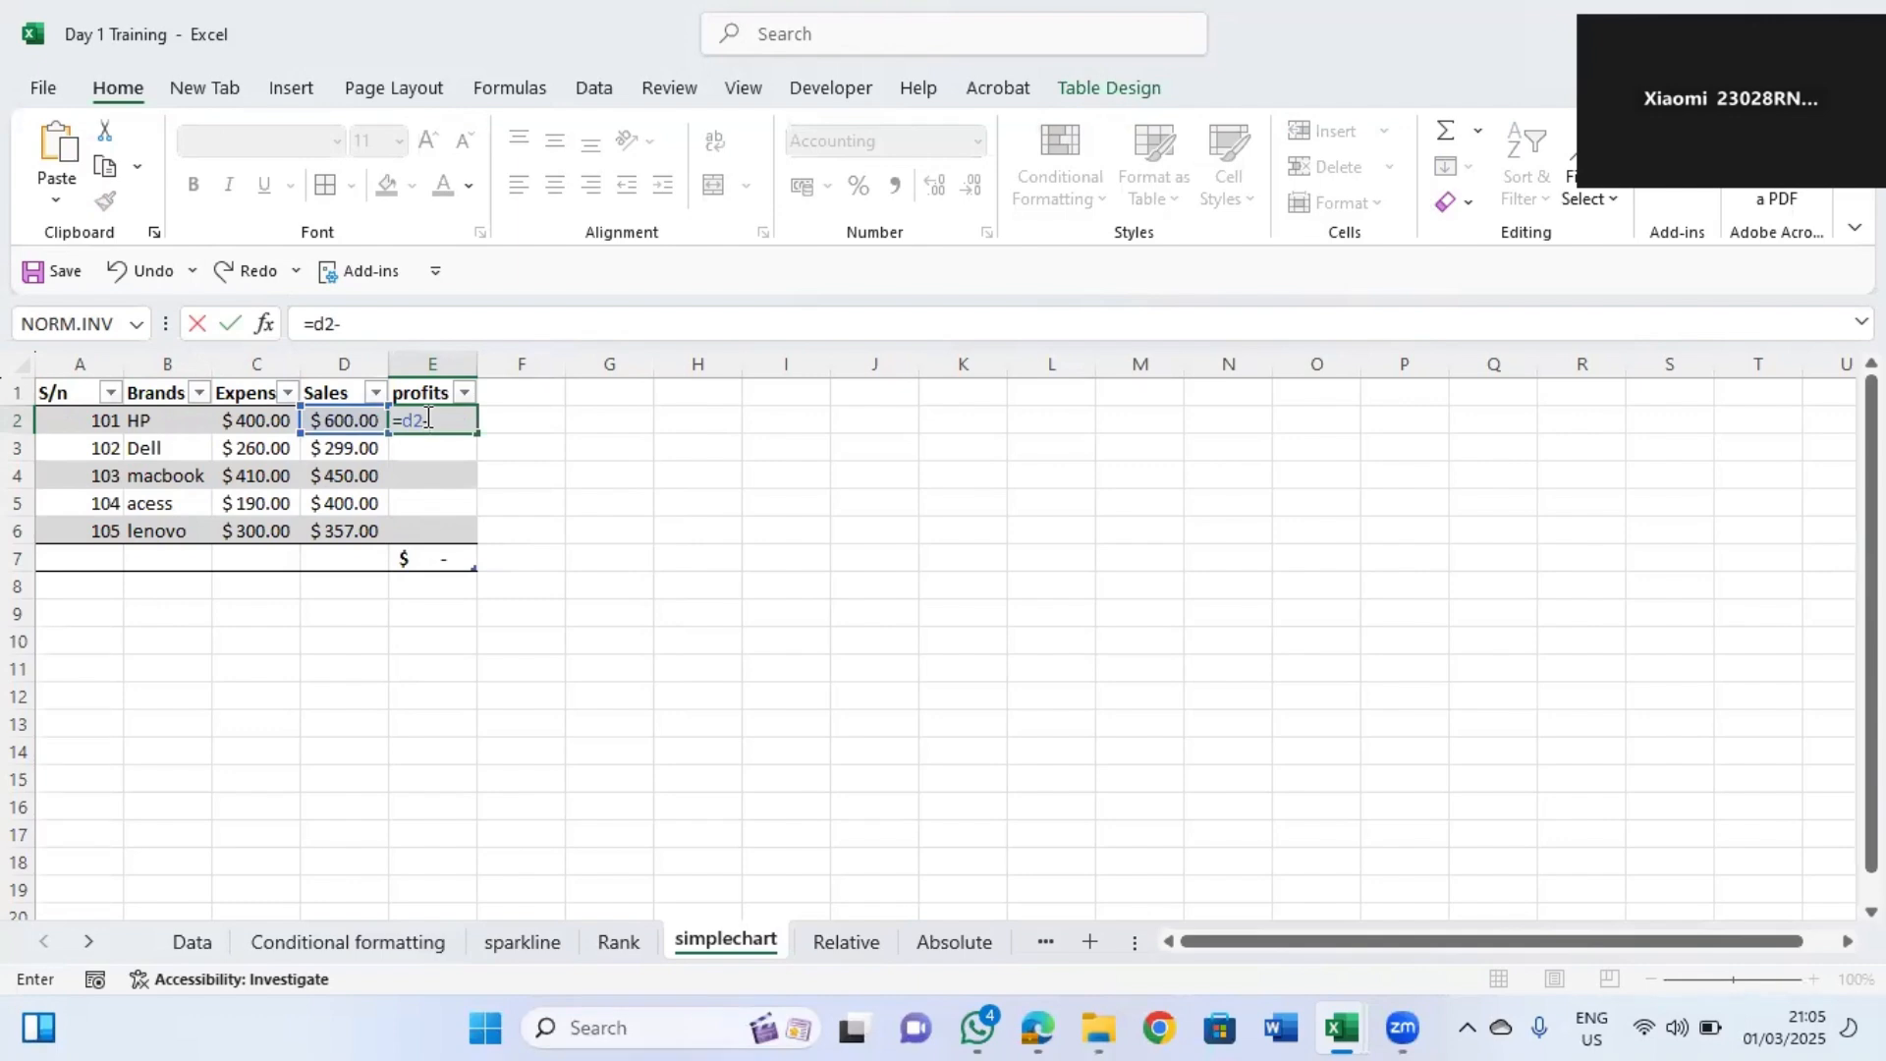
{"action": "type", "text": "-c2"}
{"action": "key", "text": "Return"}
{"action": "left_click", "coordinate": [447, 419]}
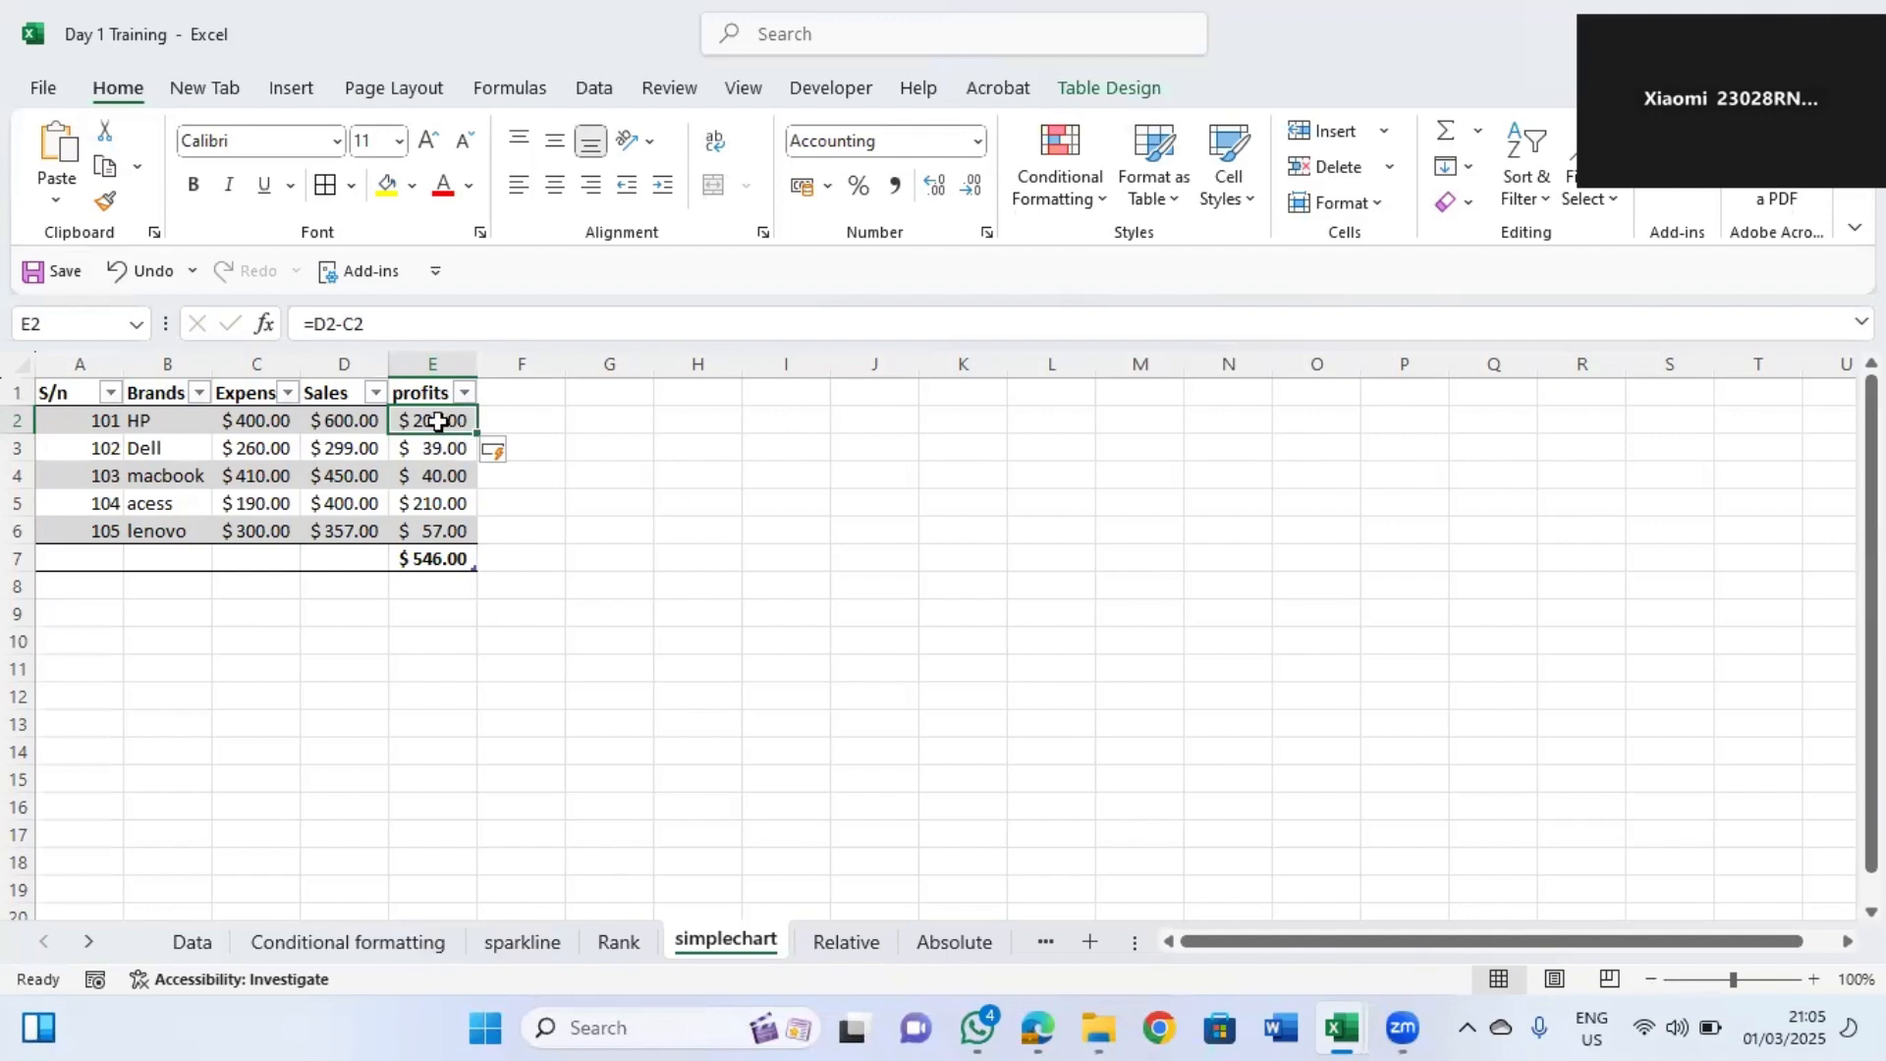
Convert the sales table into a normal cell range.
{"action": "left_click", "coordinate": [444, 555]}
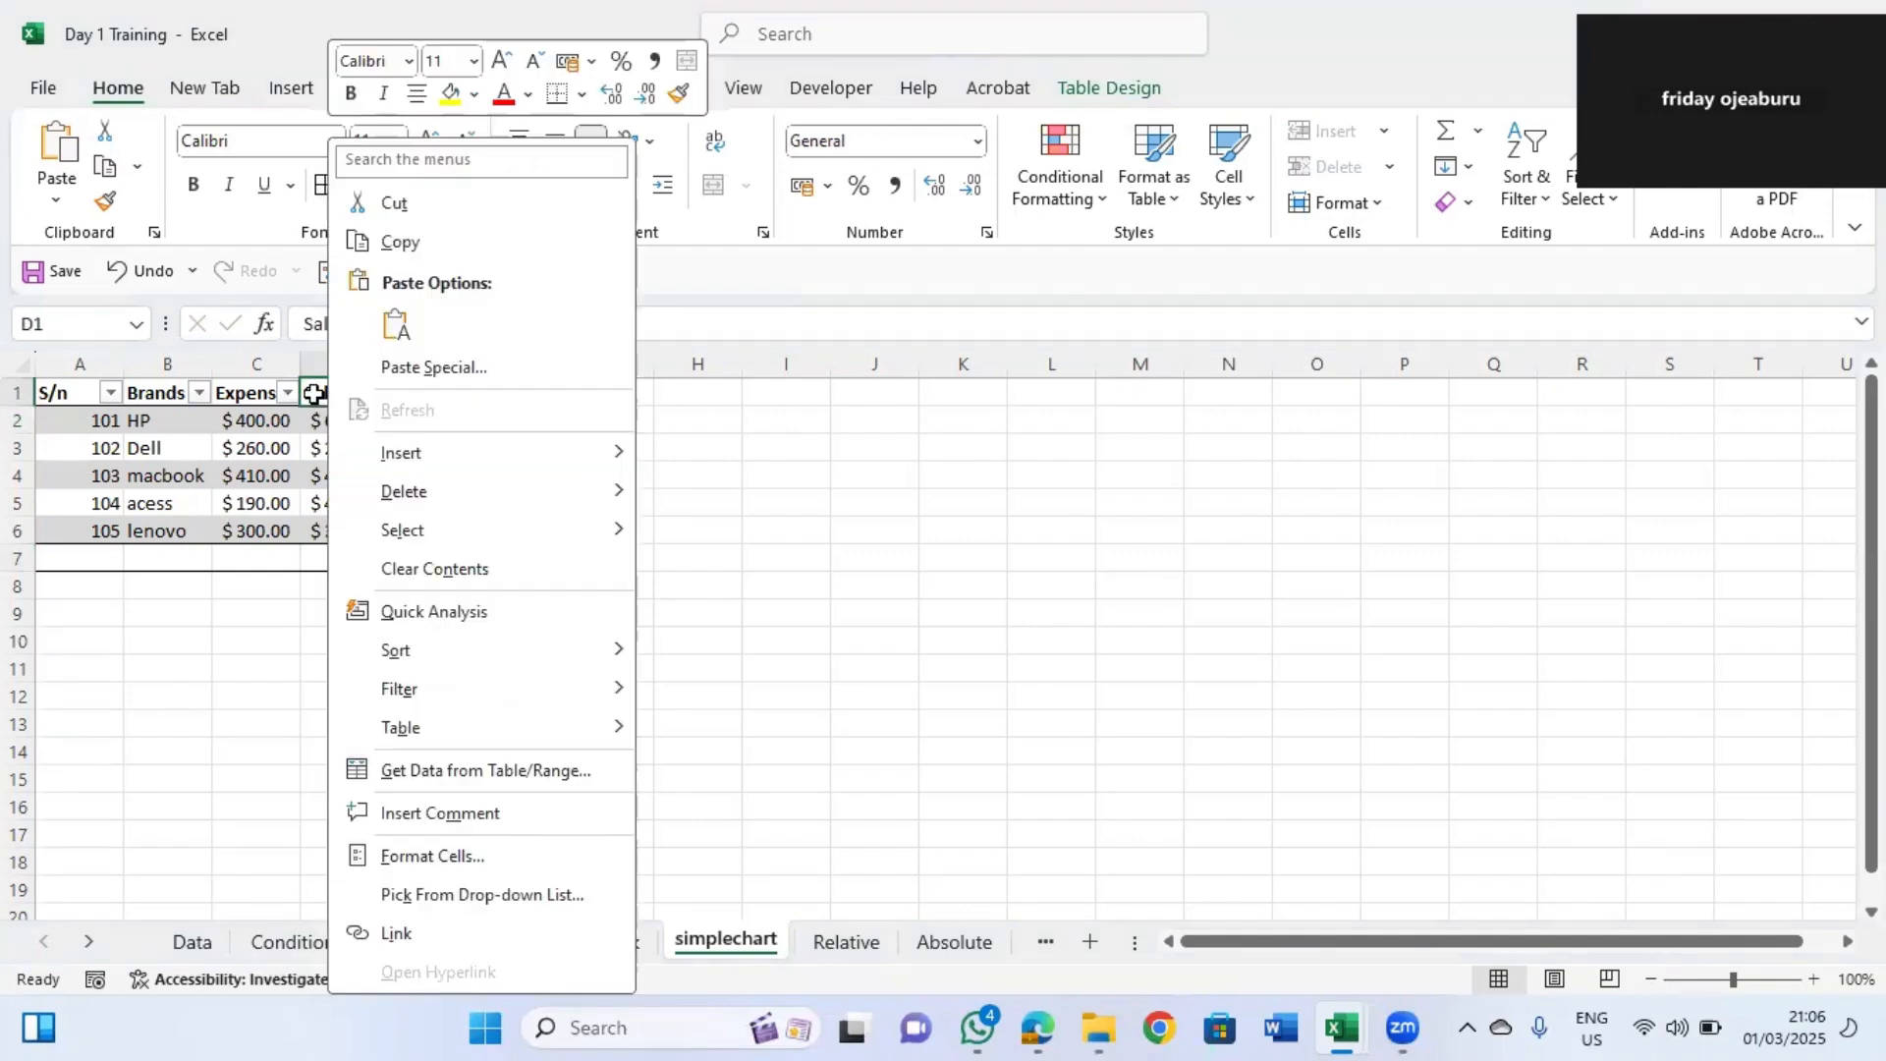
{"action": "left_click", "coordinate": [319, 392]}
{"action": "left_click", "coordinate": [1127, 86]}
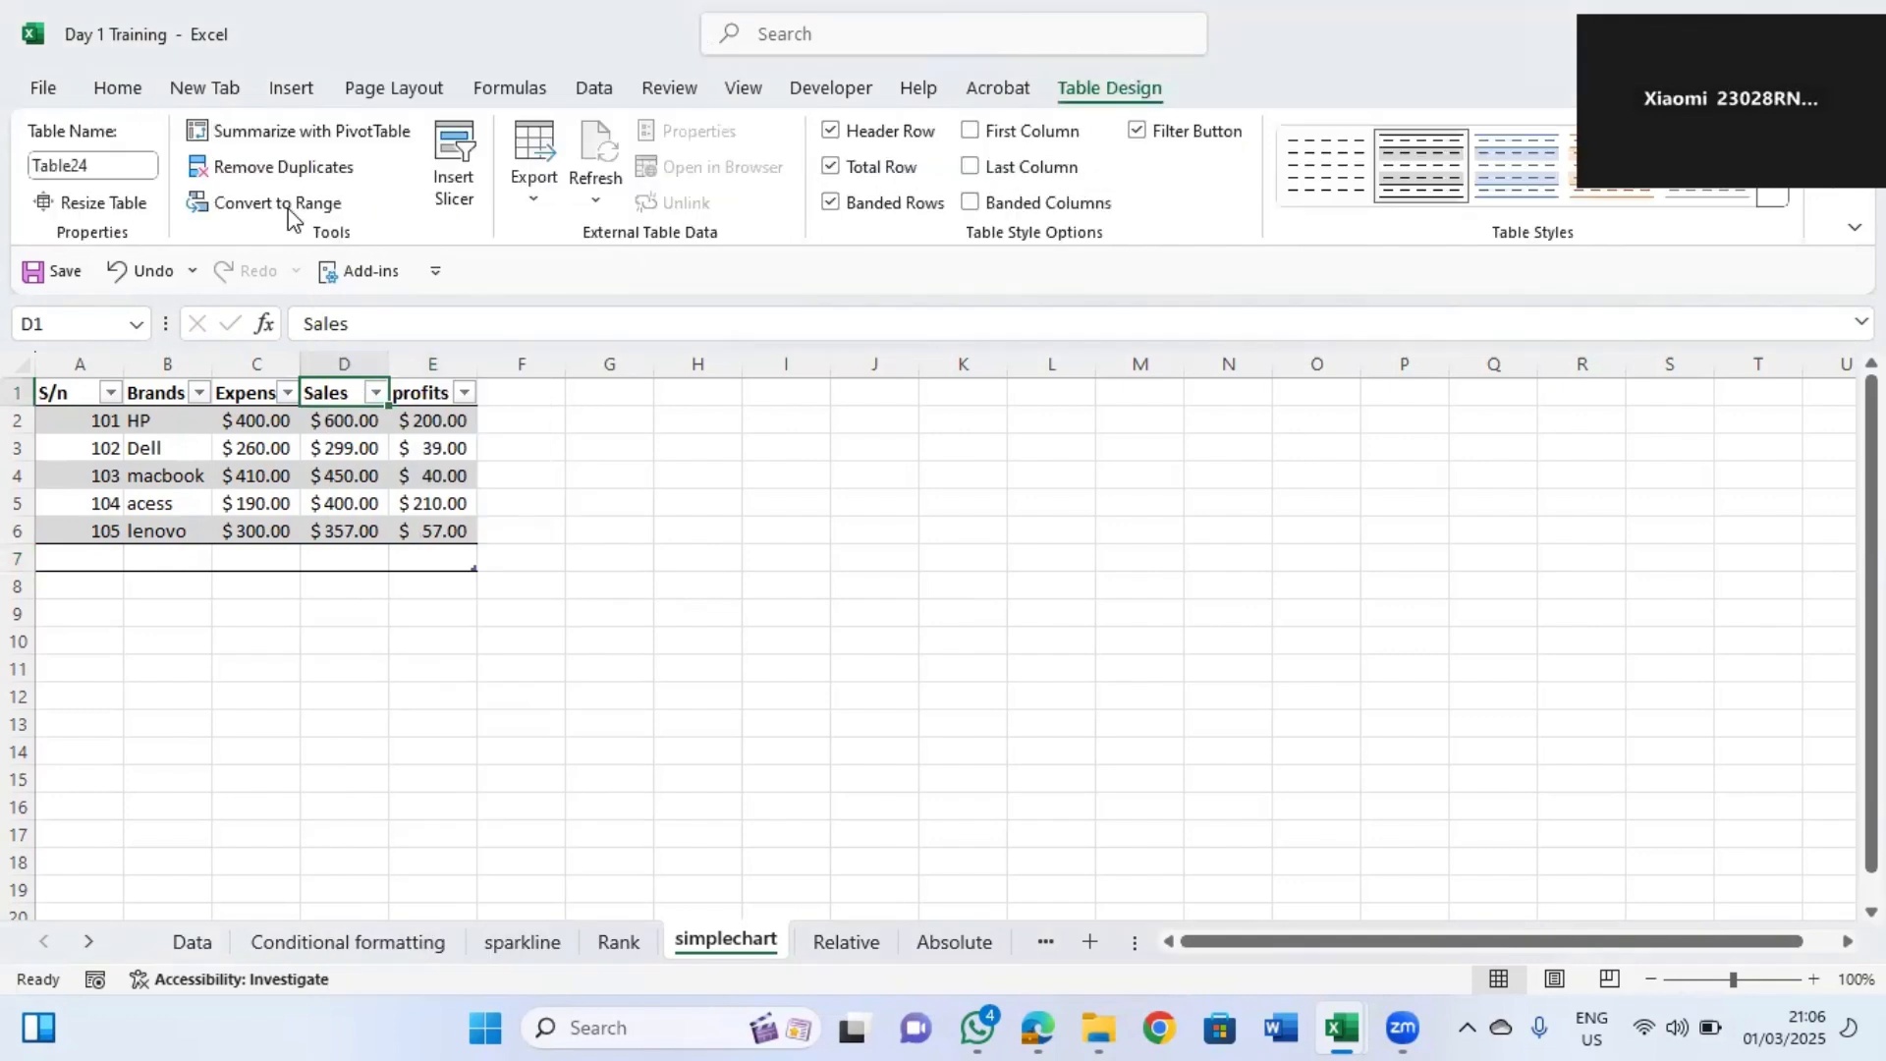
{"action": "left_click", "coordinate": [279, 201]}
{"action": "left_click", "coordinate": [896, 586]}
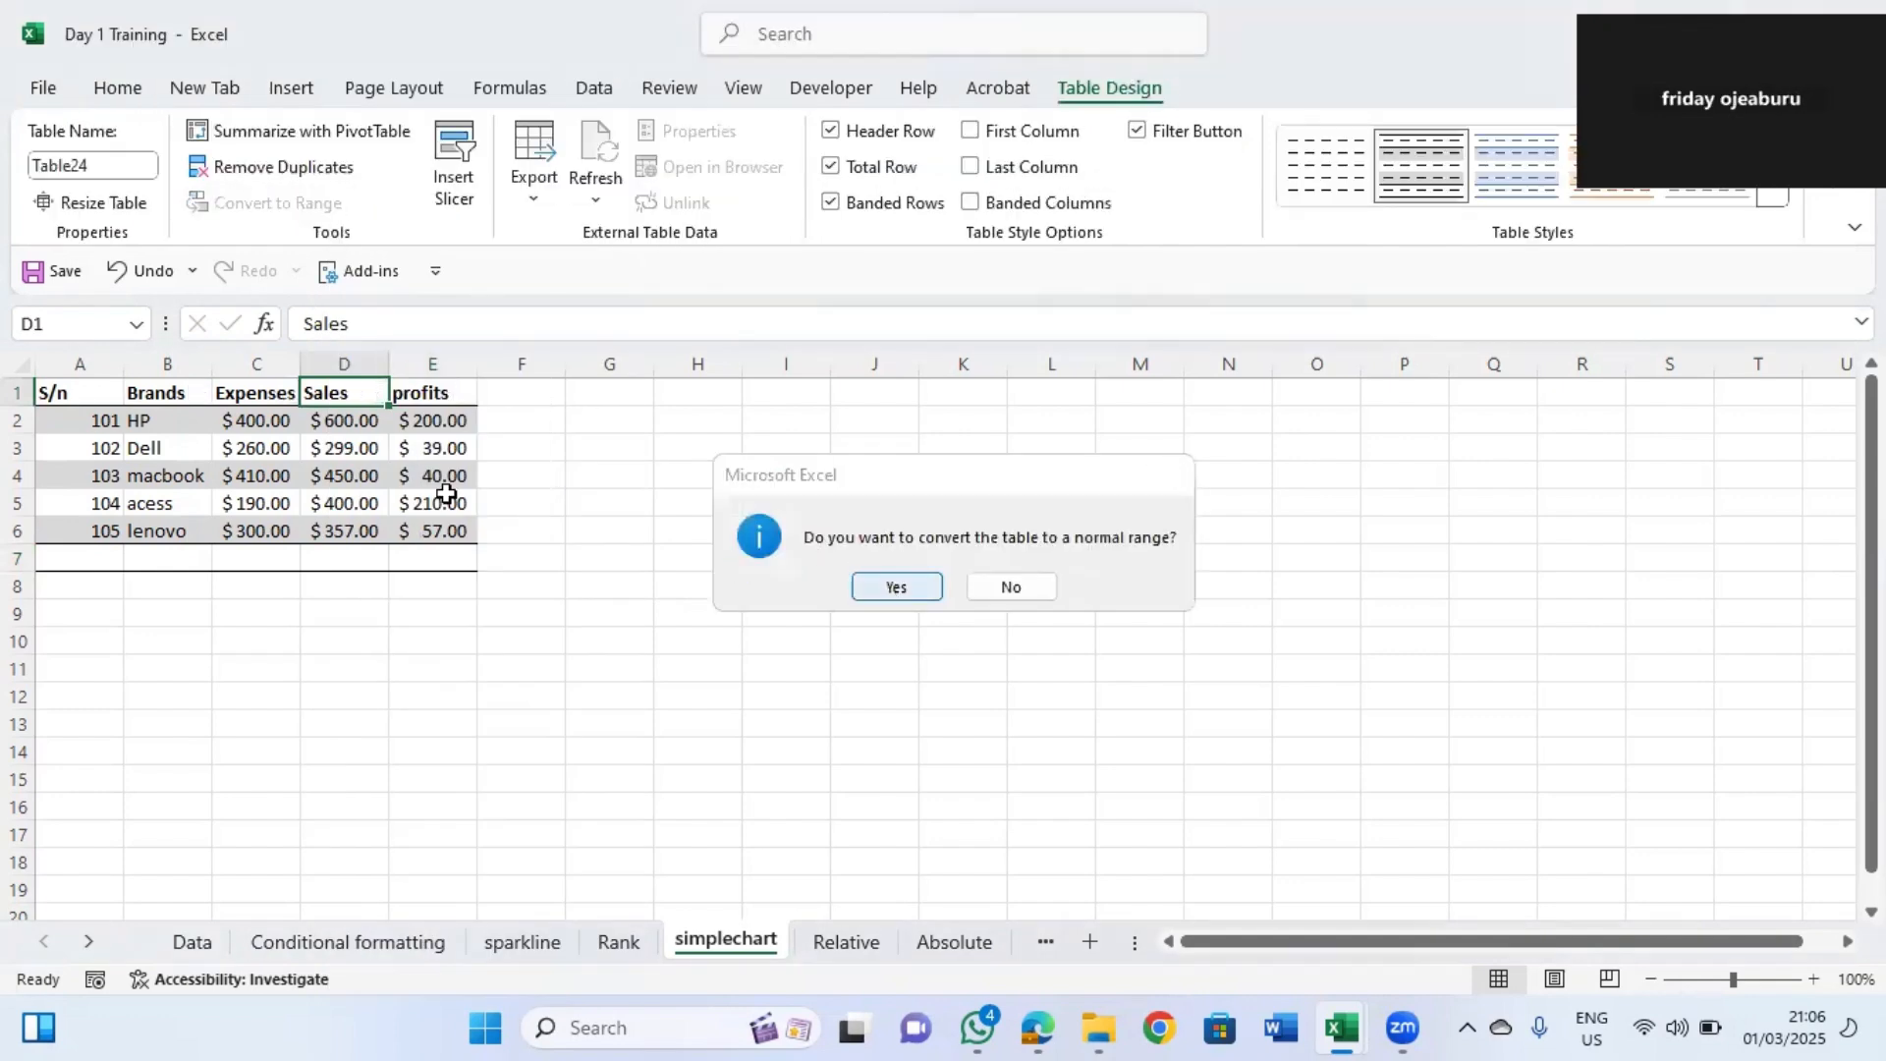
Total the profits in E7 with =SUM(E2:E6).
{"action": "left_click_drag", "start_coordinate": [88, 392], "coordinate": [329, 393]}
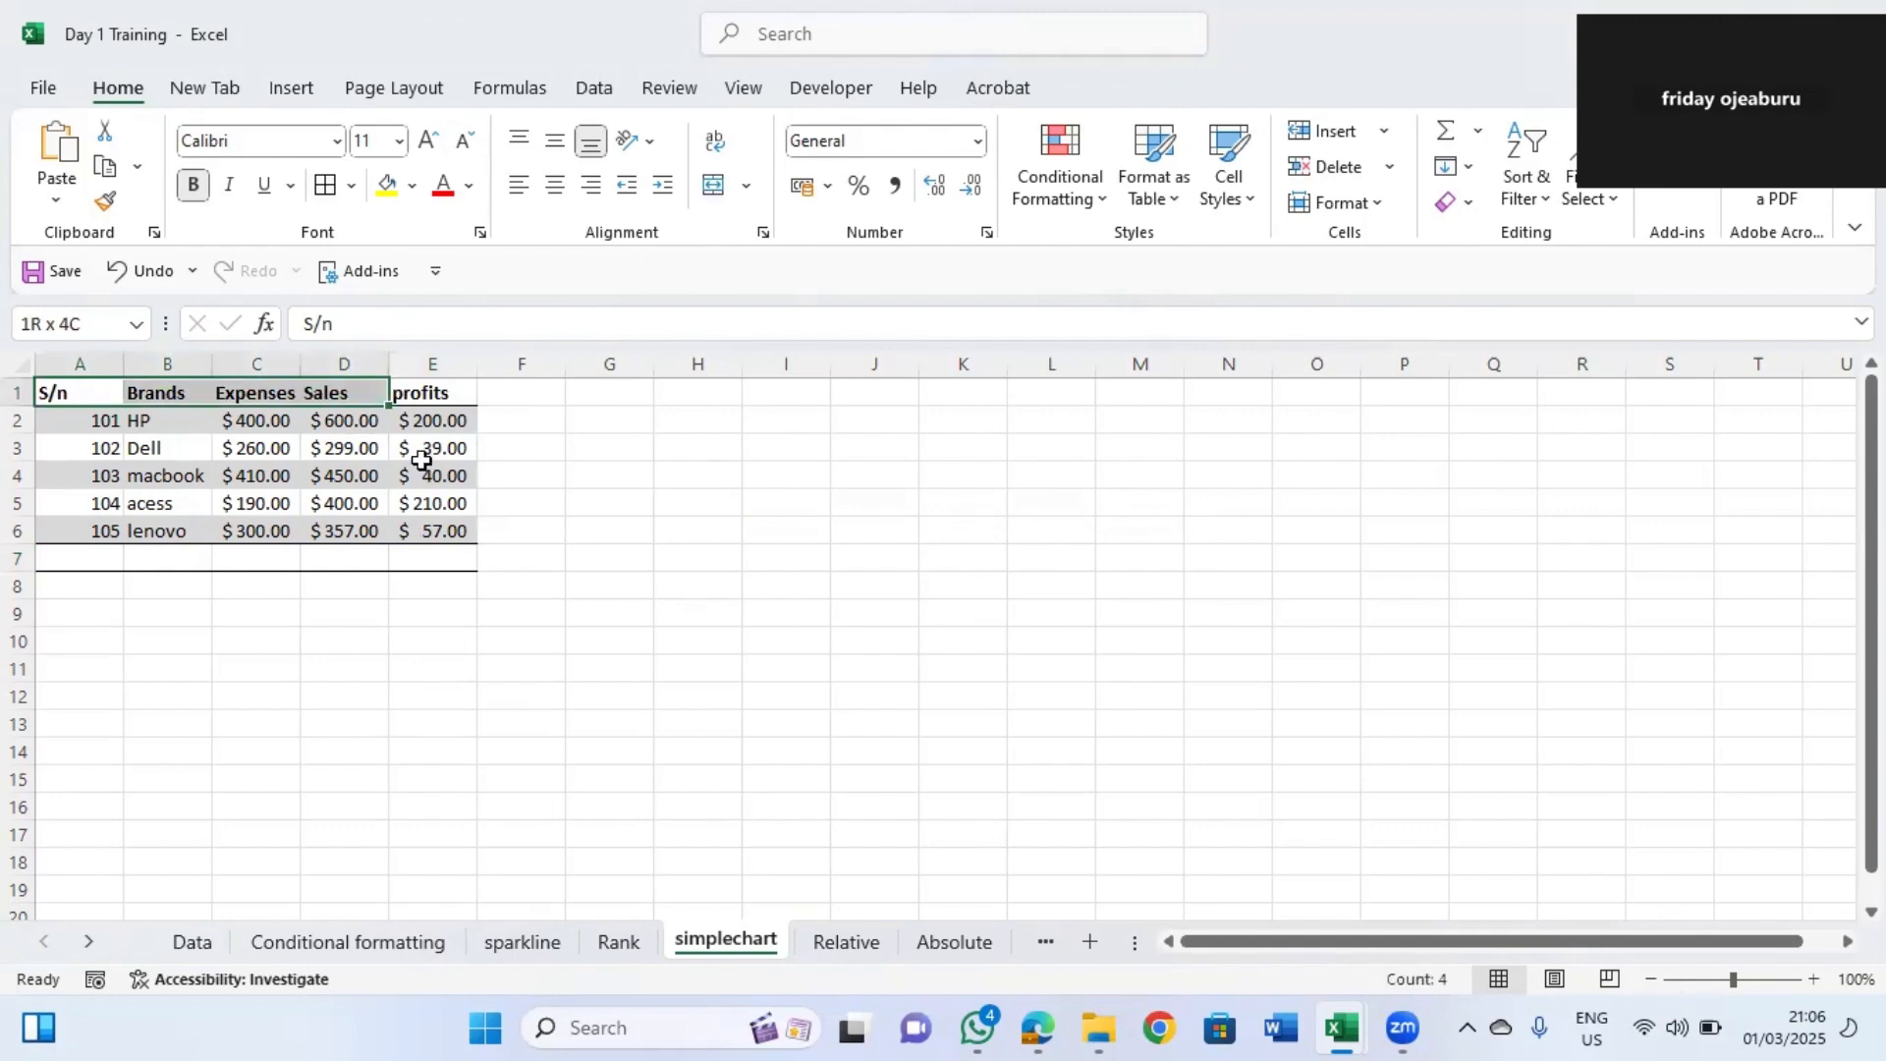
{"action": "left_click", "coordinate": [437, 556]}
{"action": "type", "text": "=sum"}
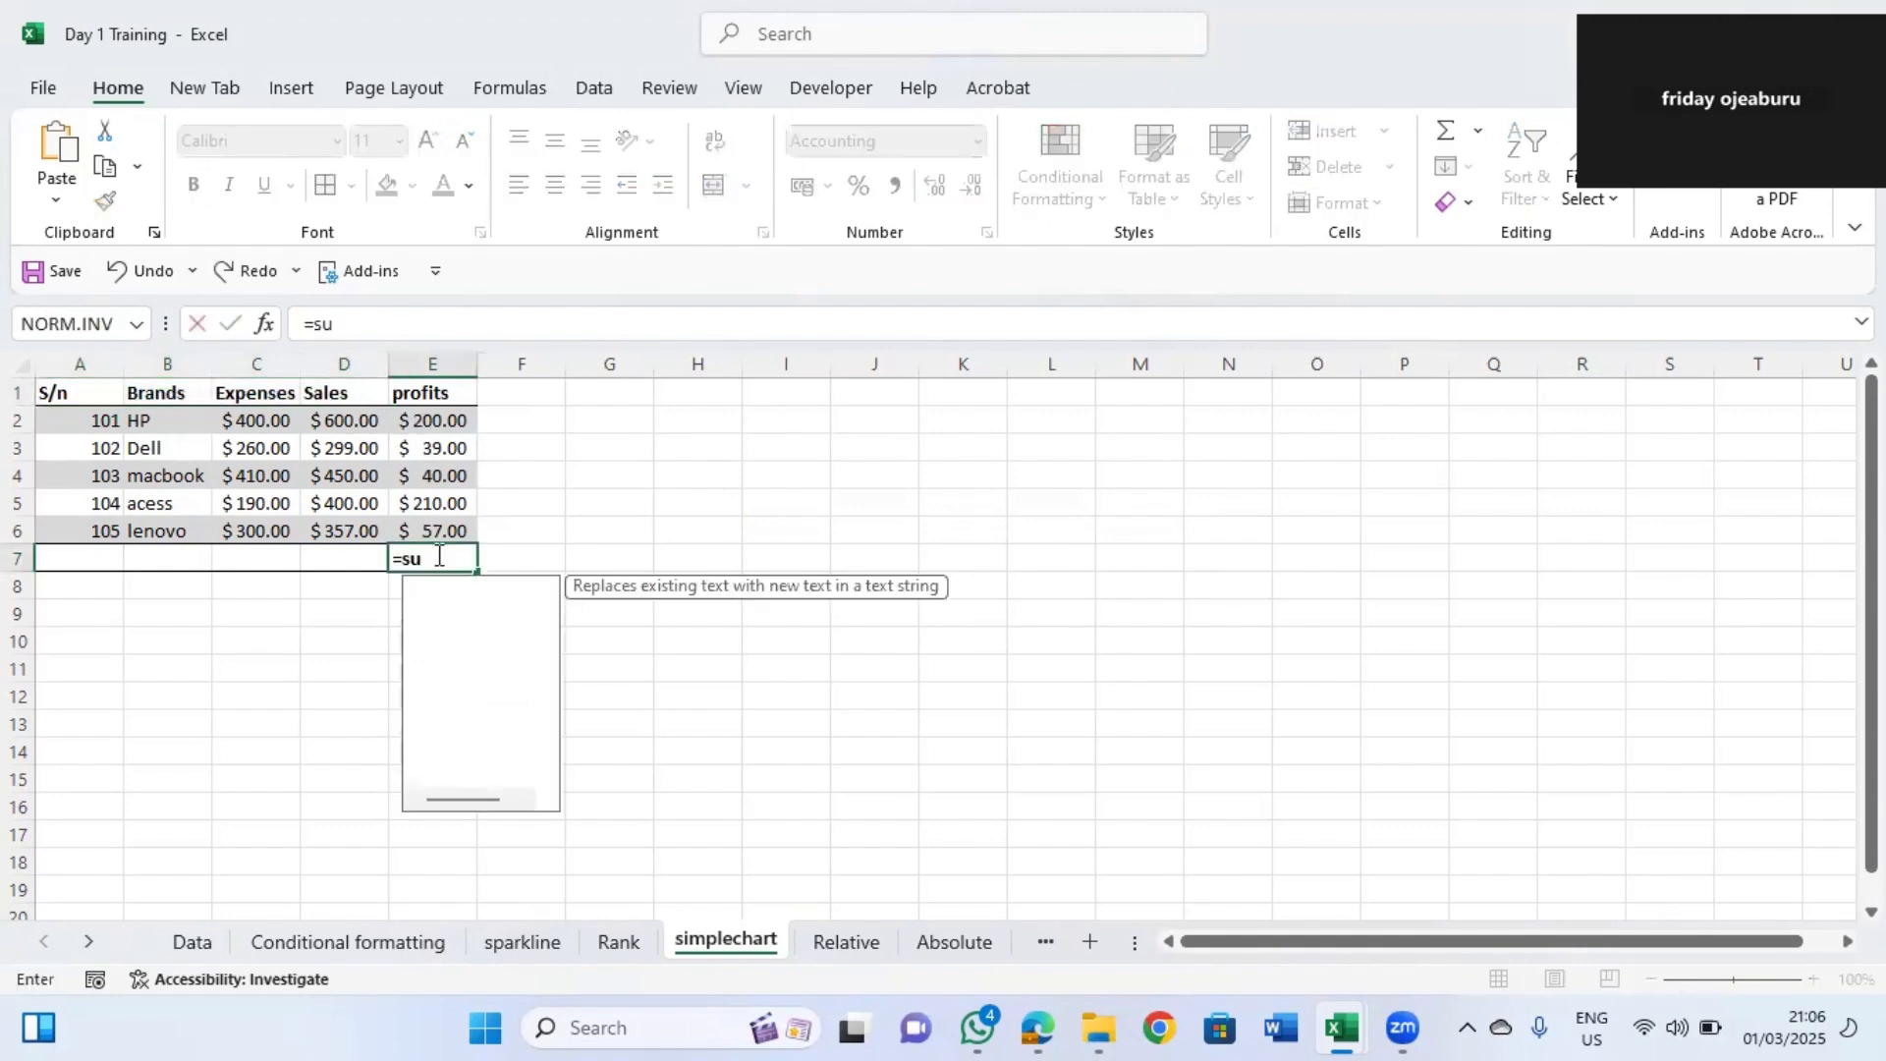
{"action": "double_click", "coordinate": [469, 590]}
{"action": "left_click_drag", "start_coordinate": [433, 423], "coordinate": [436, 517]}
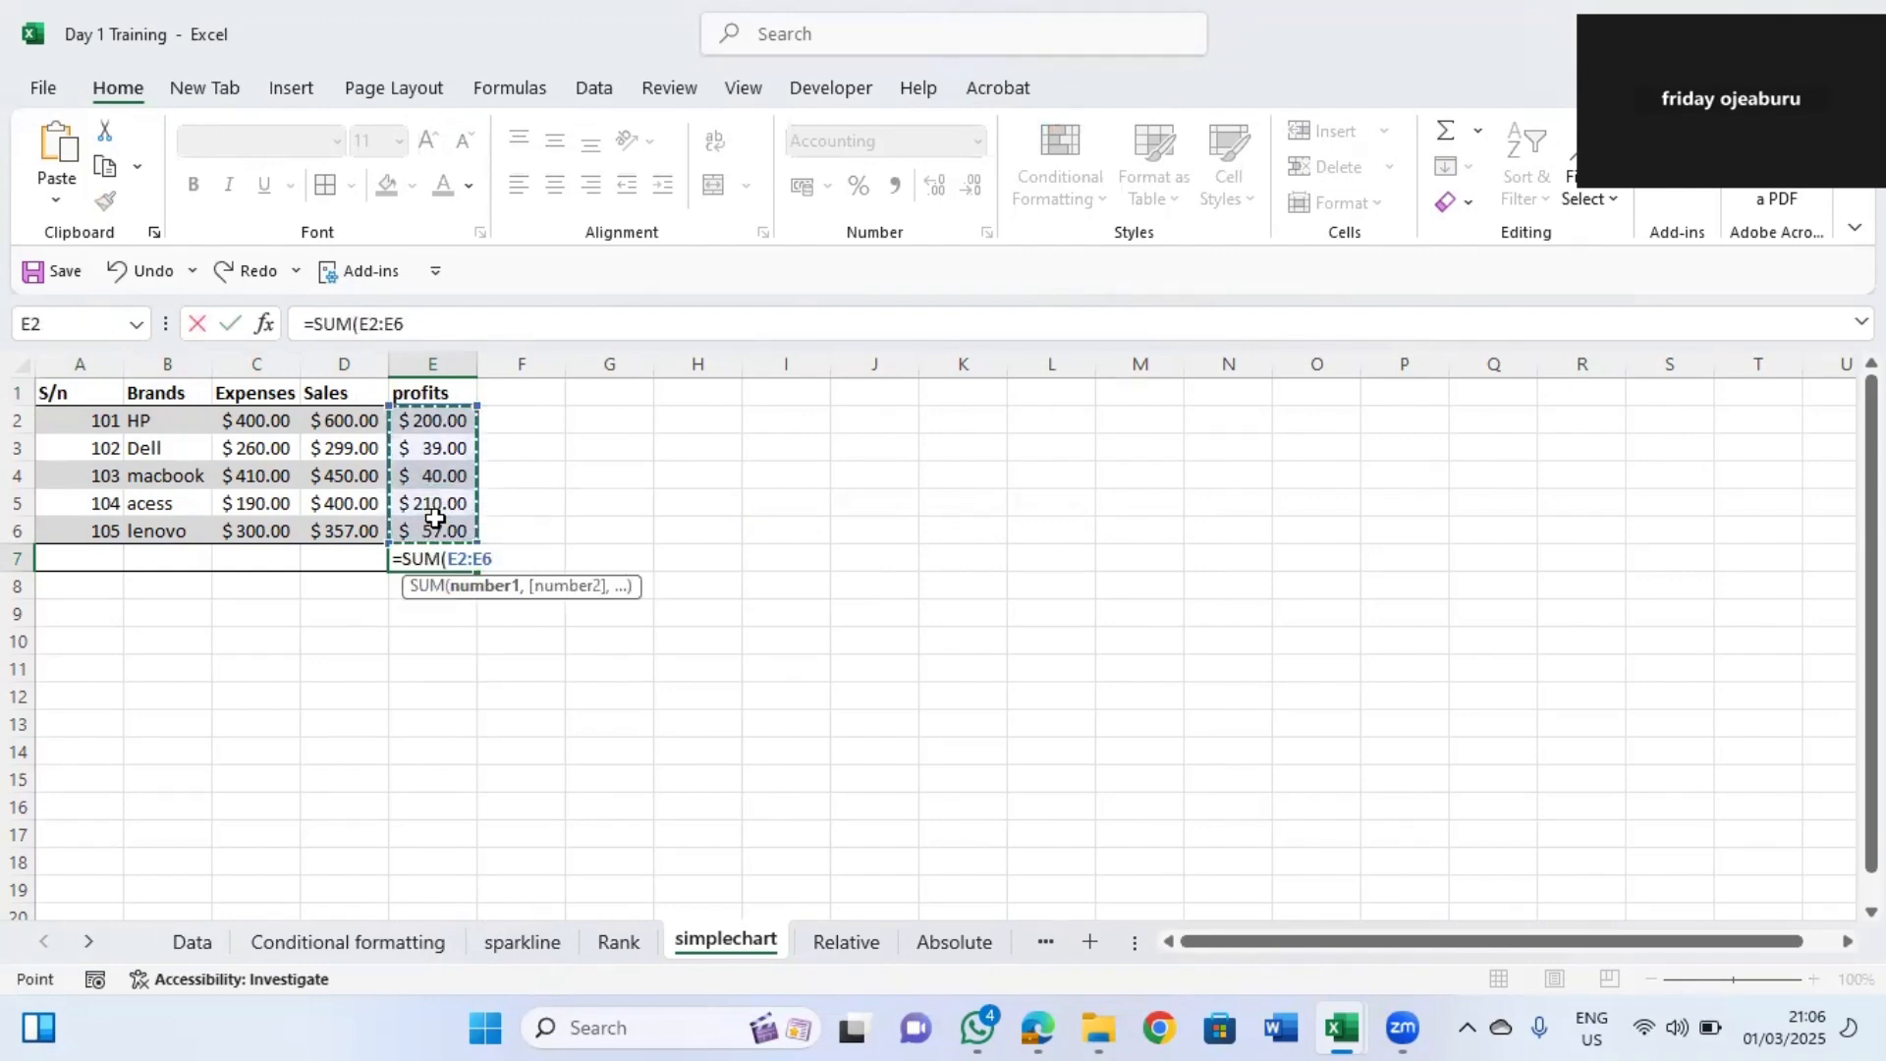
{"action": "key", "text": "Return"}
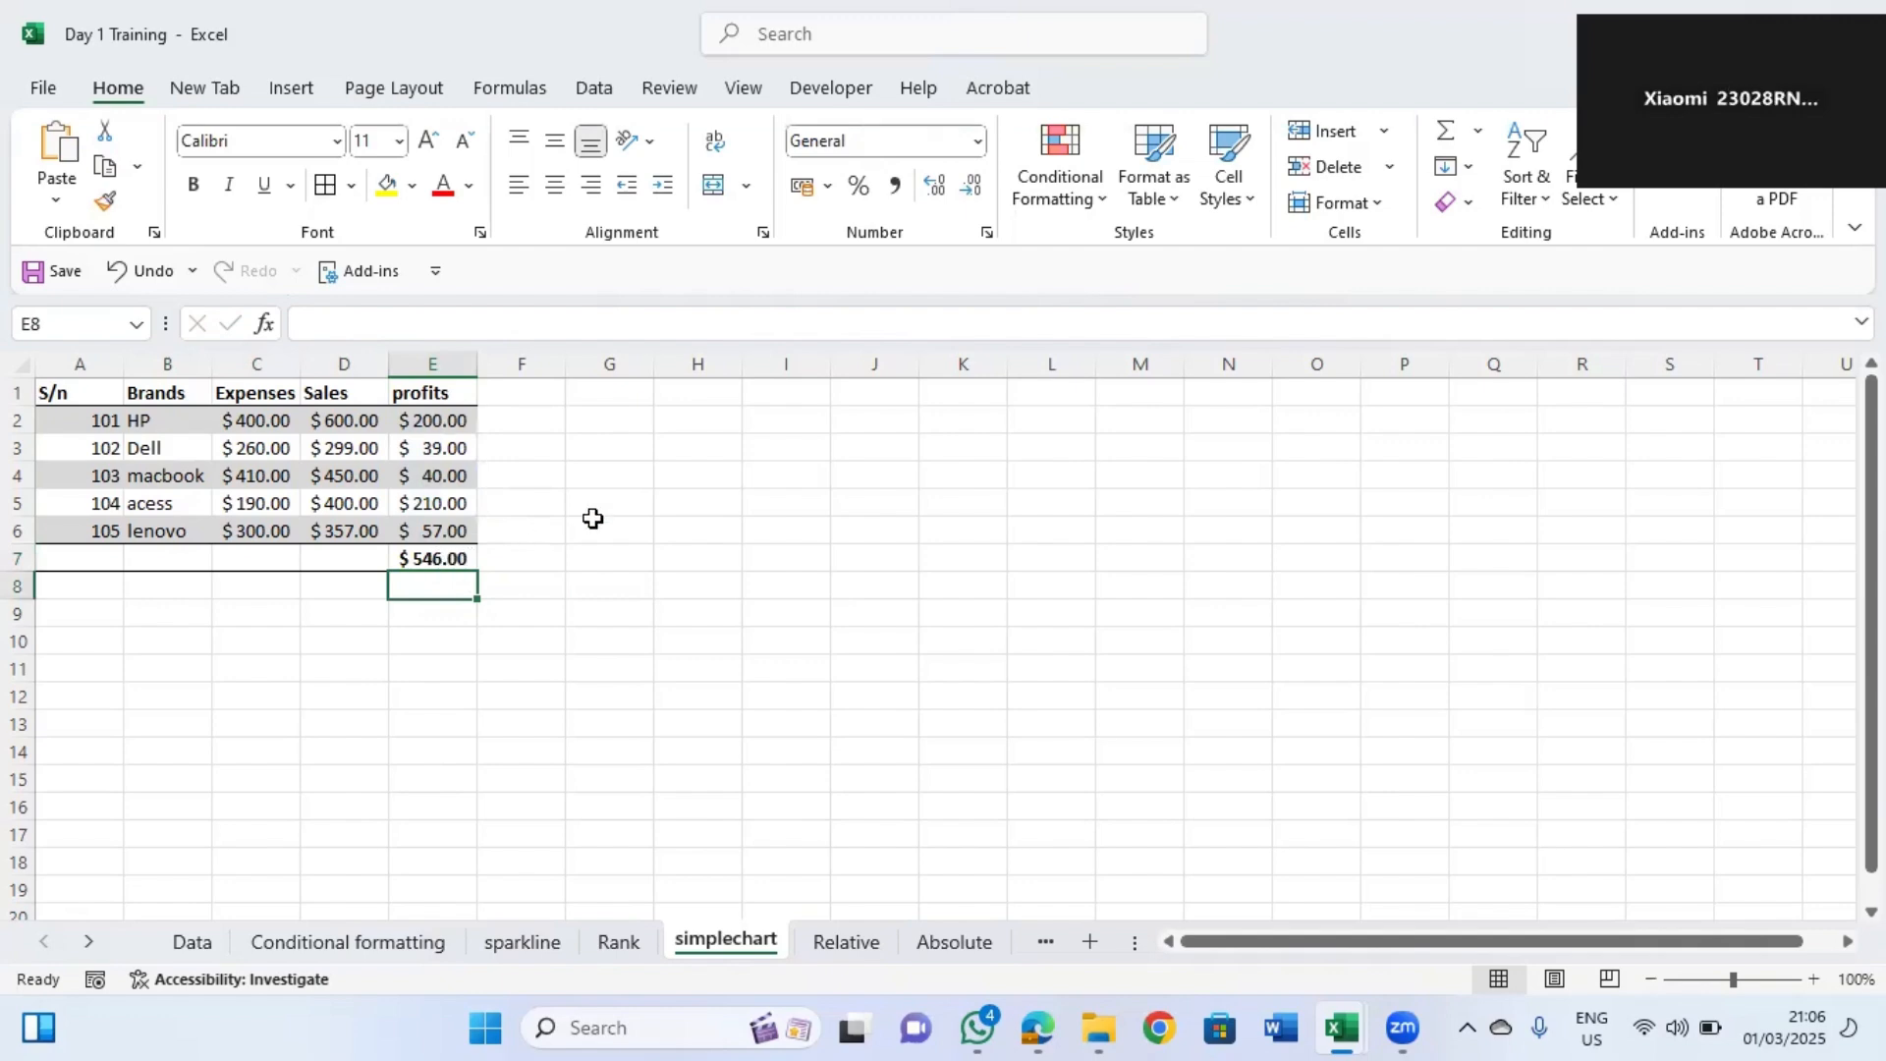
{"action": "left_click", "coordinate": [450, 556]}
{"action": "double_click", "coordinate": [450, 556]}
{"action": "left_click", "coordinate": [519, 510]}
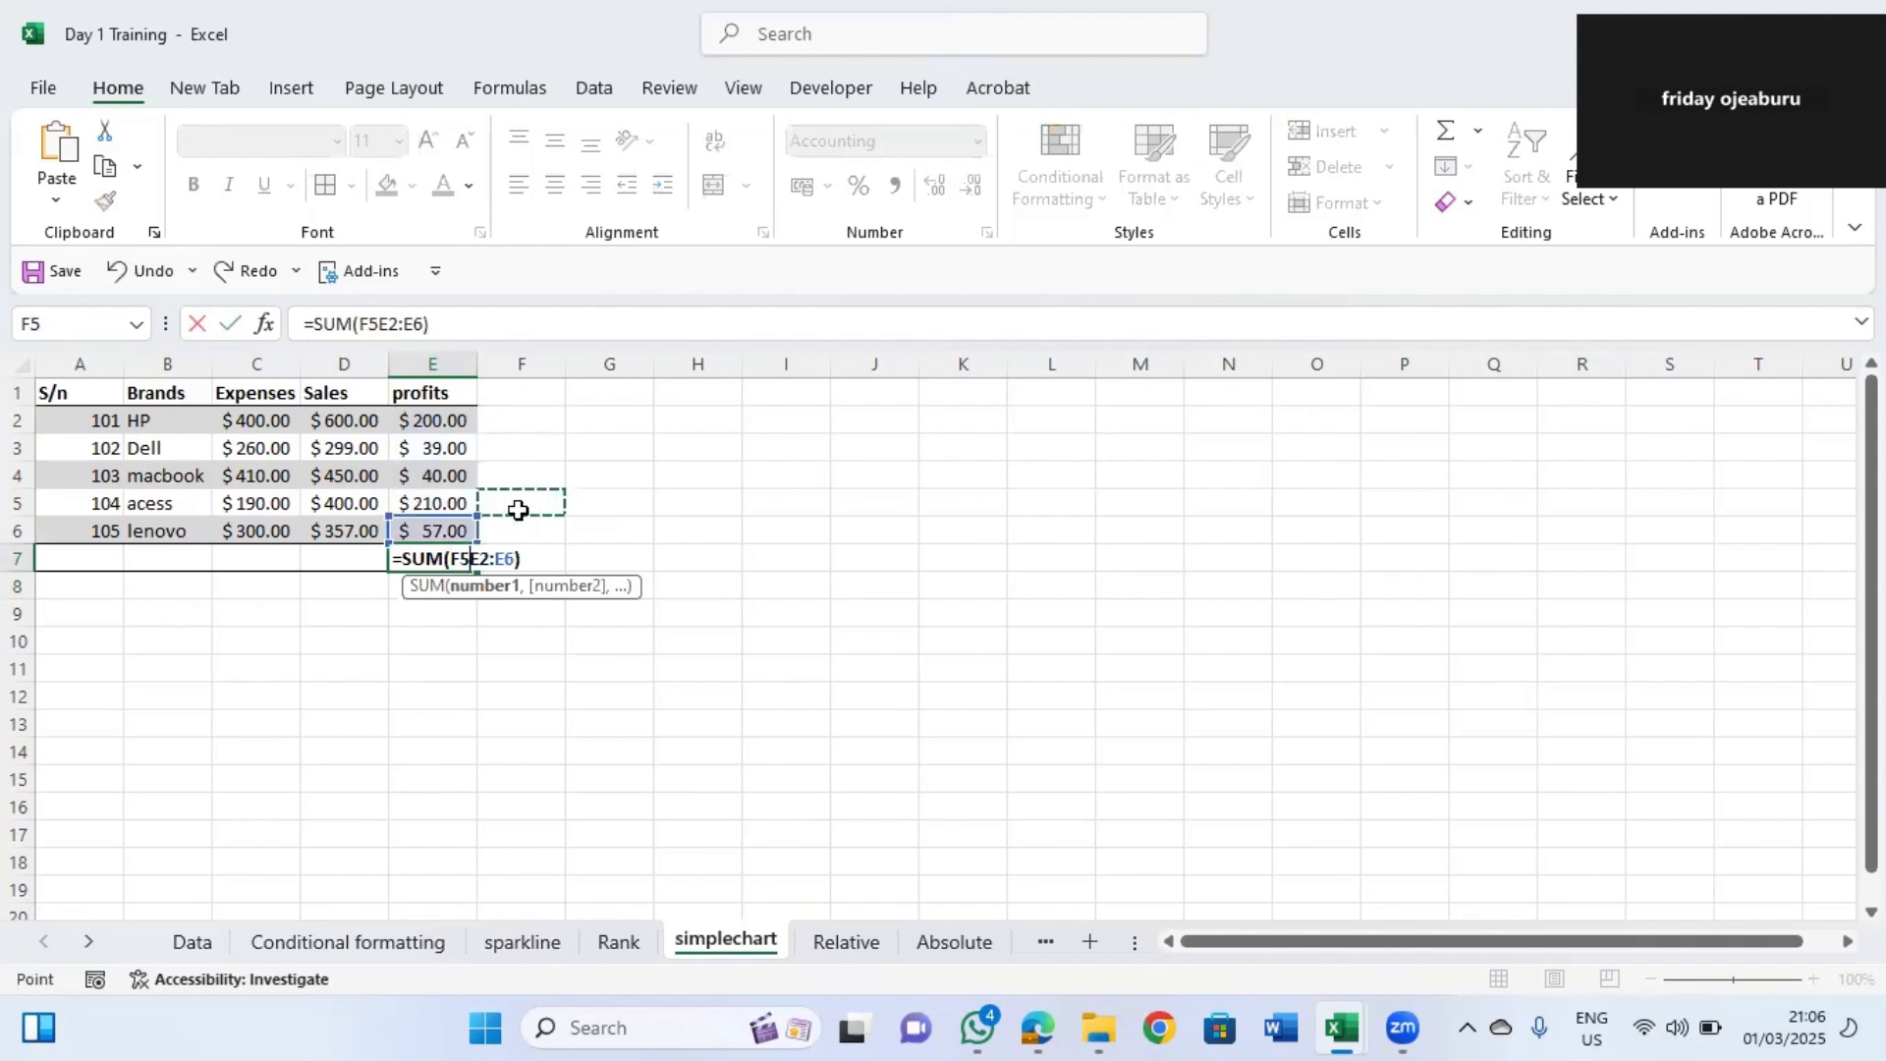
{"action": "key", "text": "Escape"}
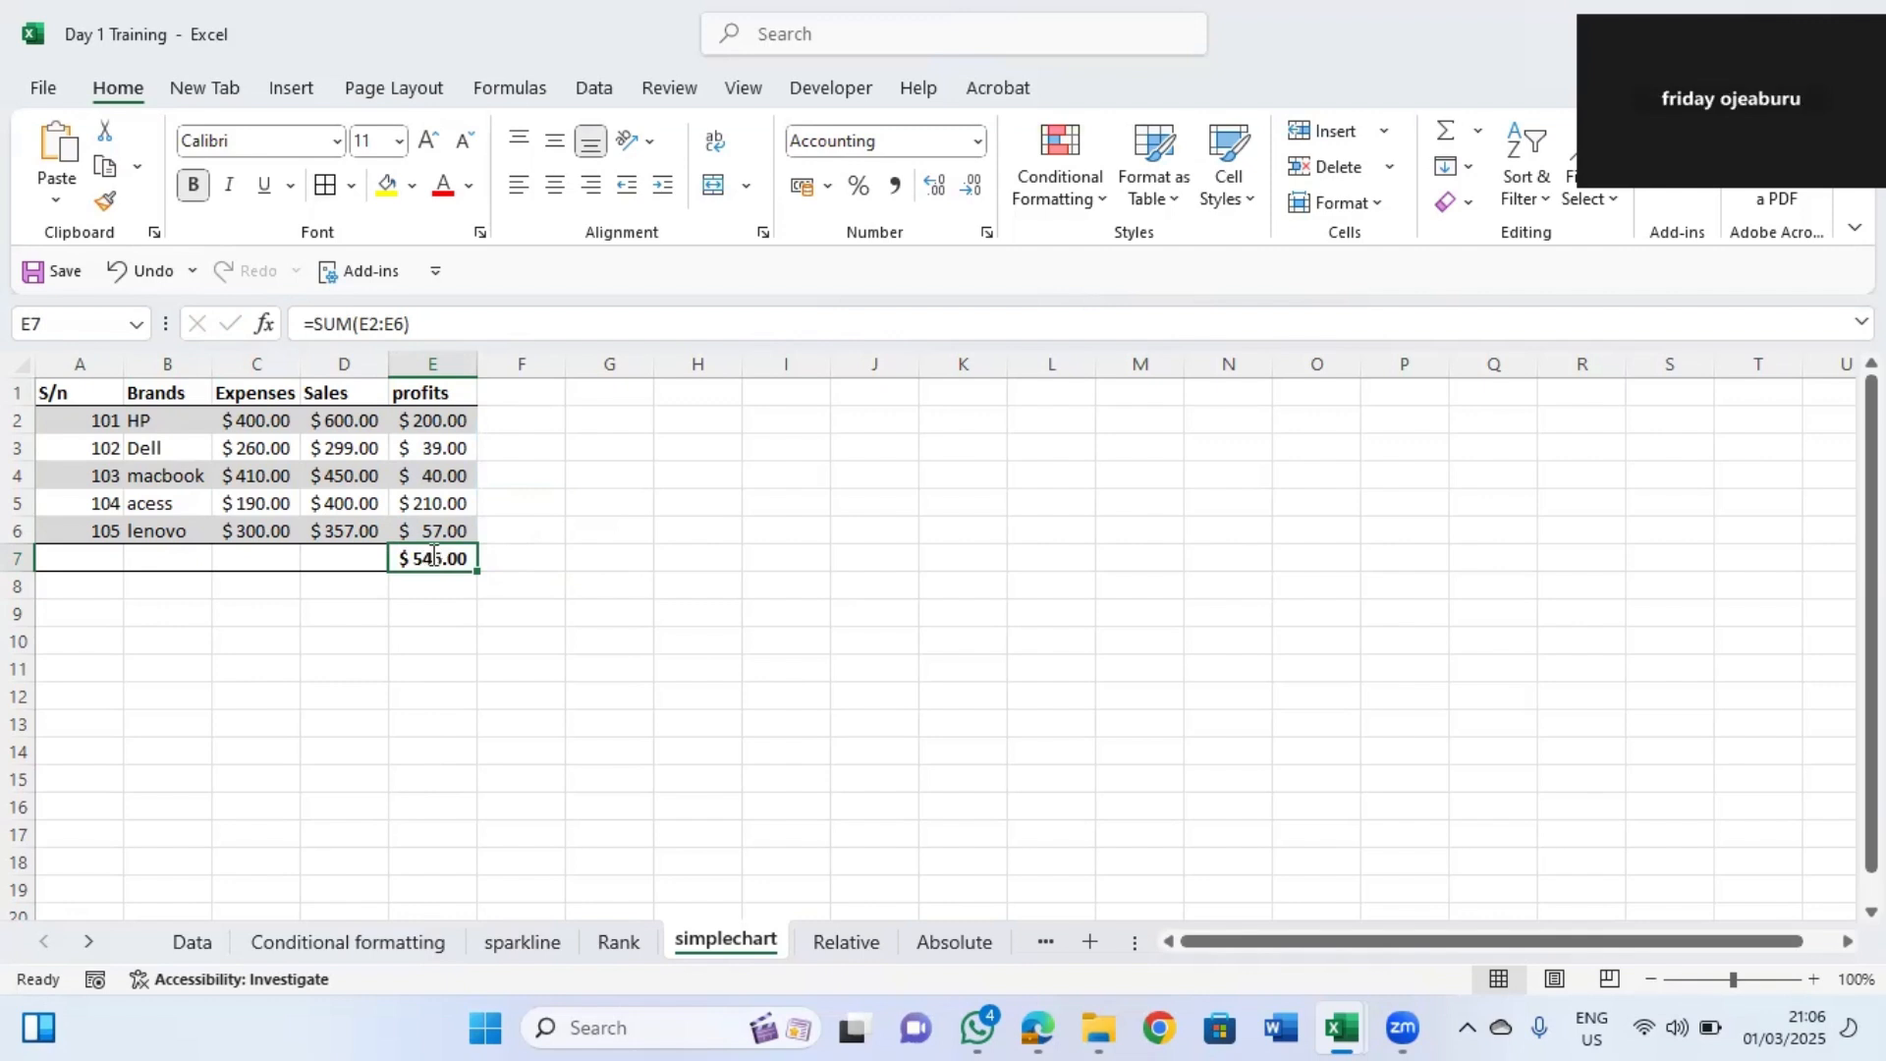
{"action": "type", "text": "sum"}
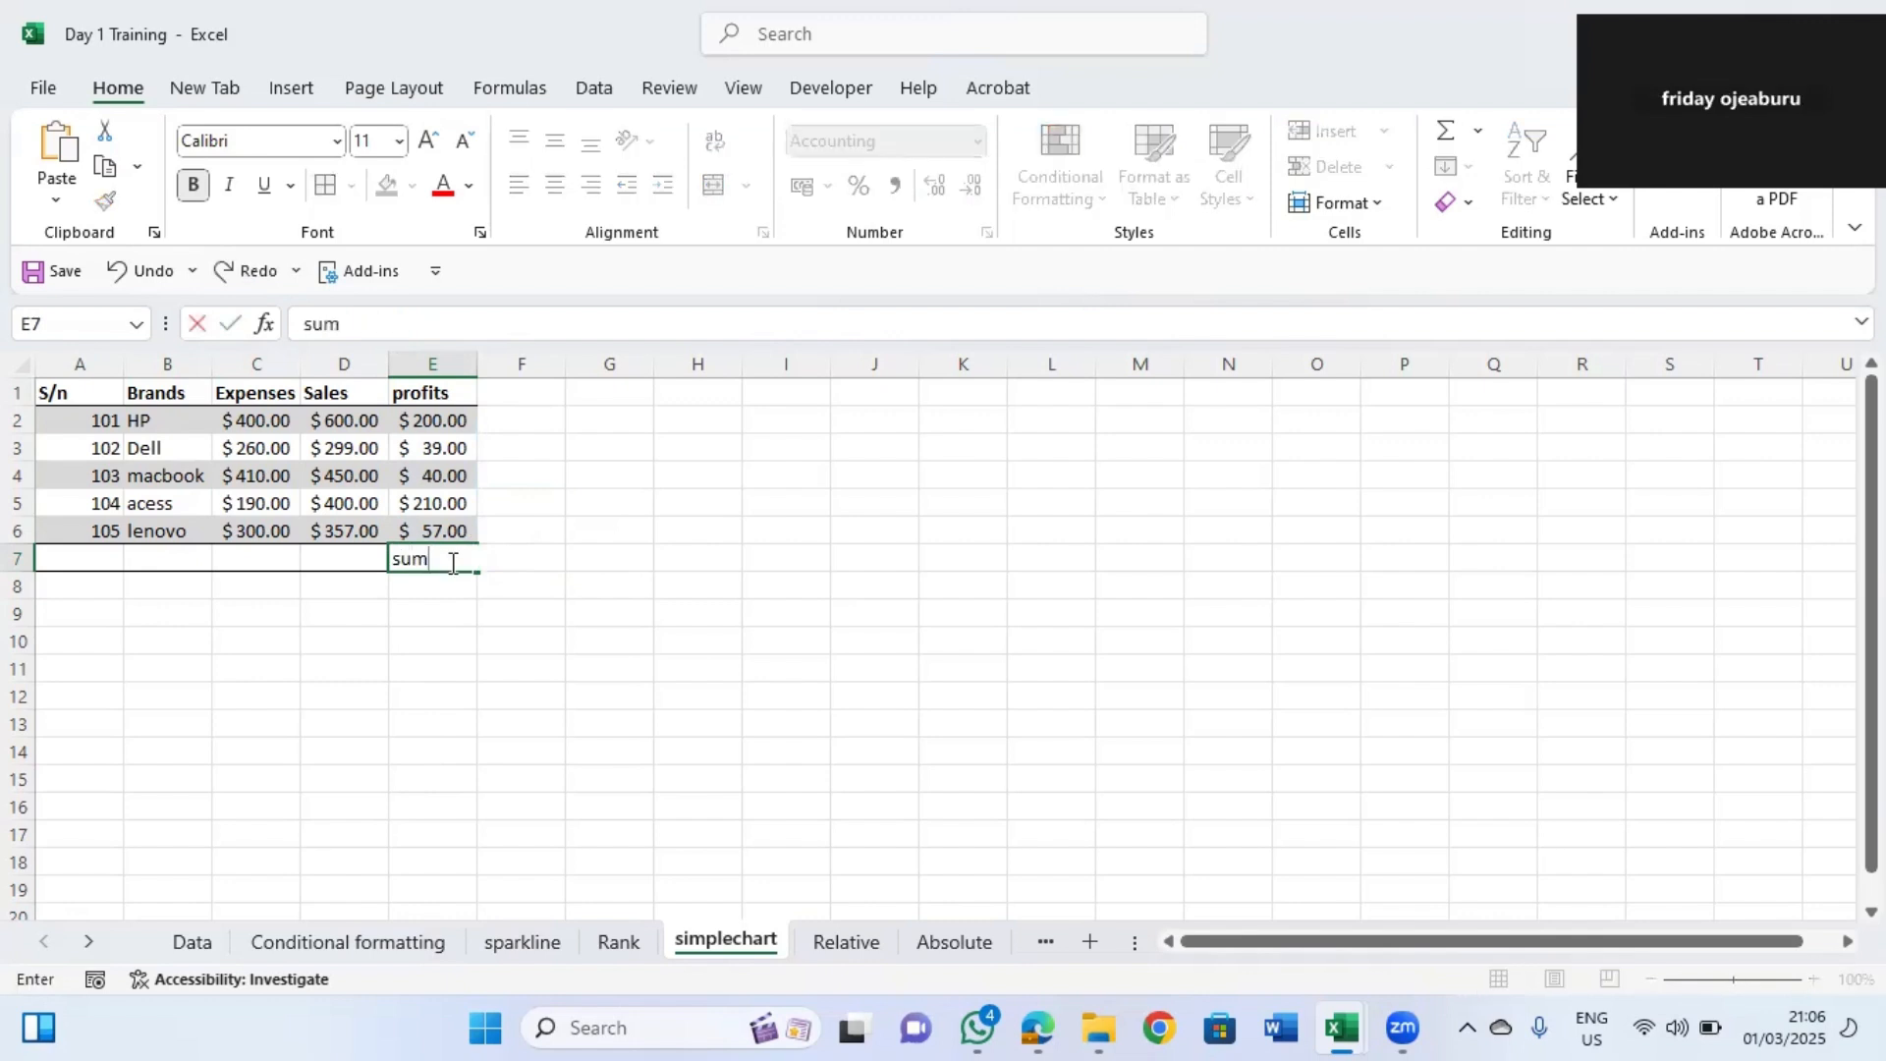
{"action": "type", "text": "("}
{"action": "left_click_drag", "start_coordinate": [418, 425], "coordinate": [429, 528]}
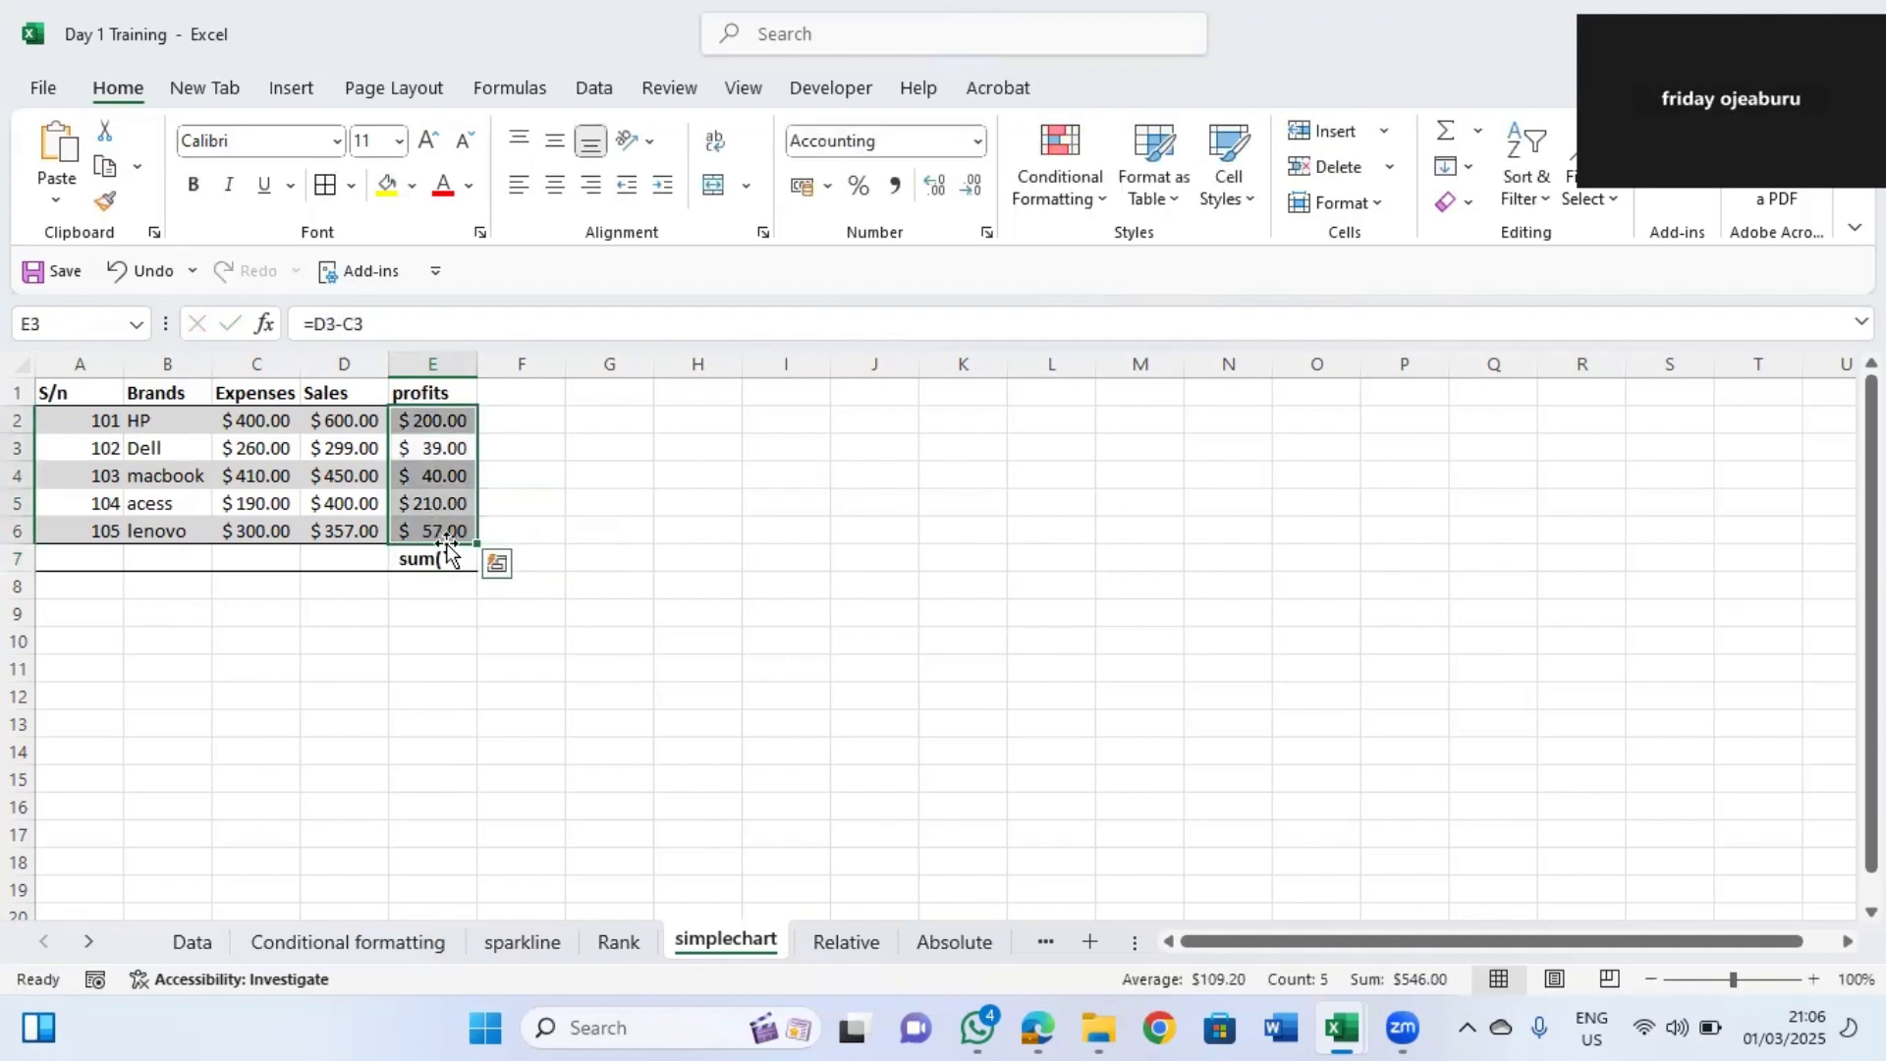
Re-enter the =SUM(E2:E6) profits total in E7.
{"action": "left_click", "coordinate": [451, 560]}
{"action": "type", "text": "="}
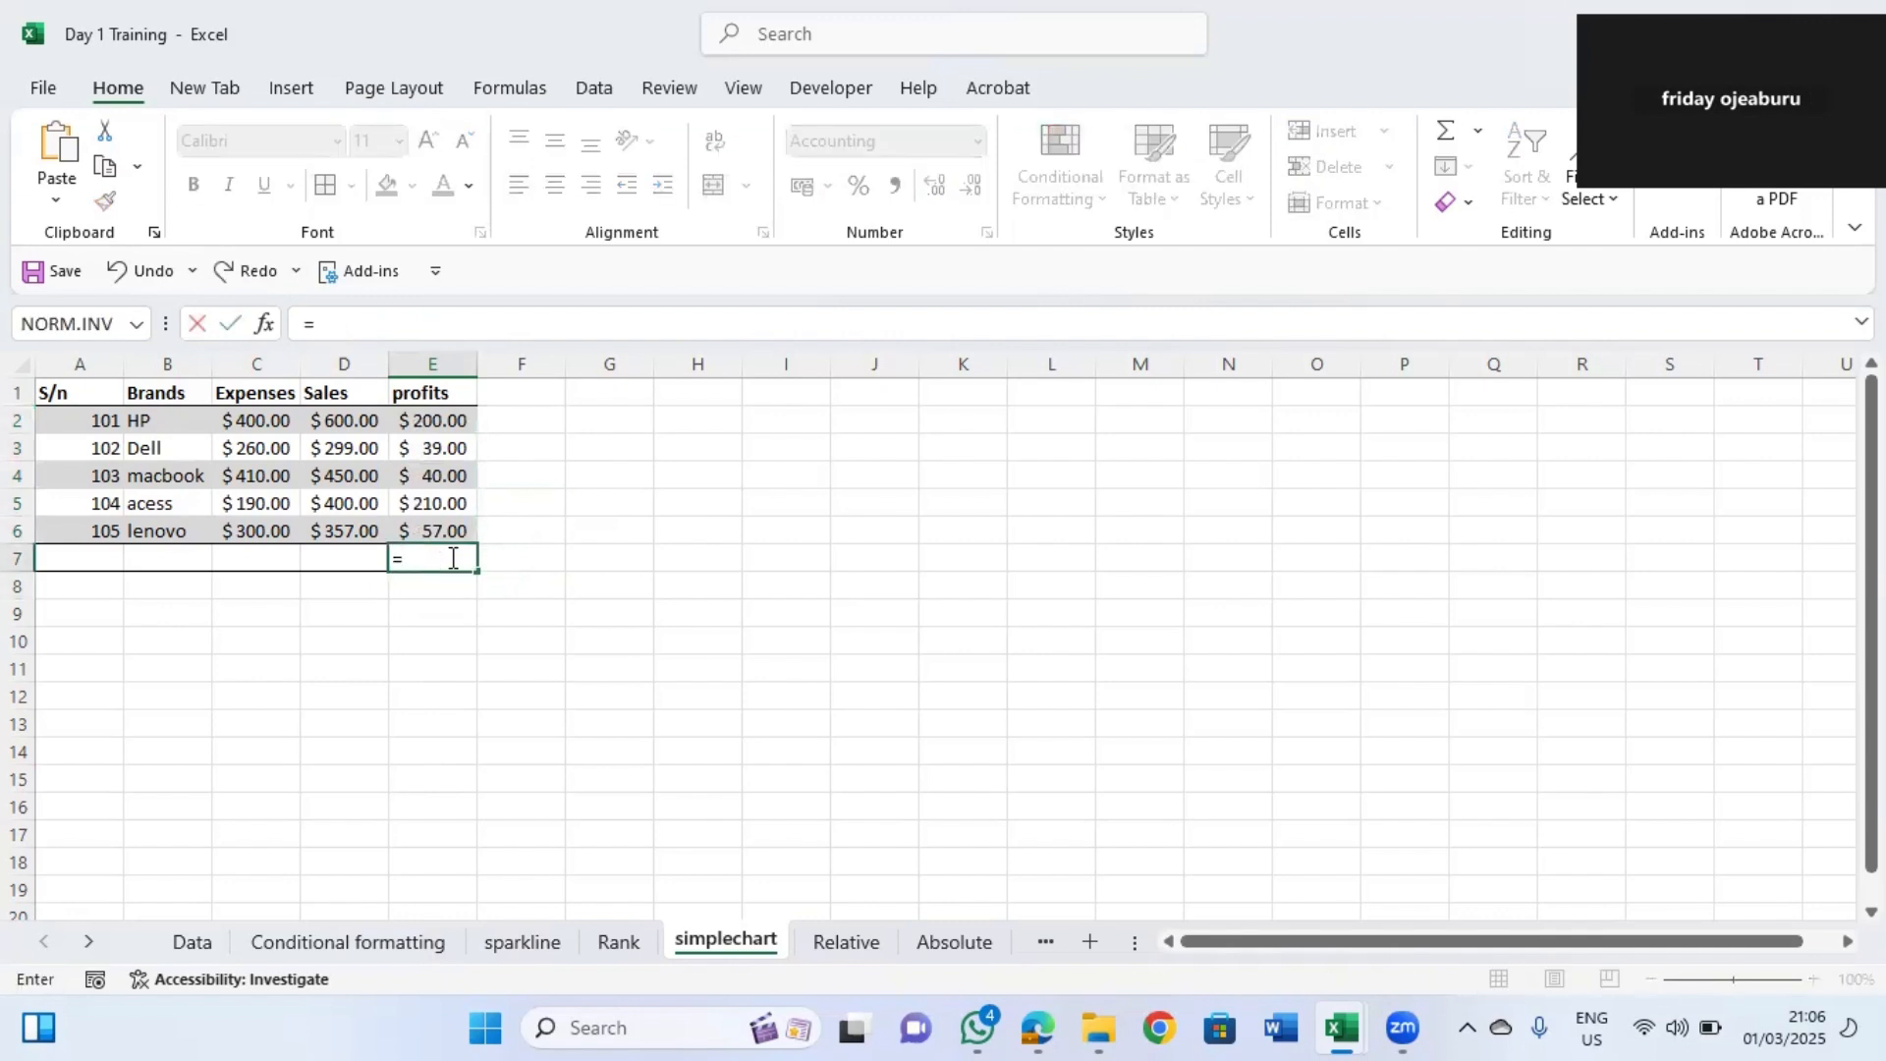
{"action": "type", "text": "sum"}
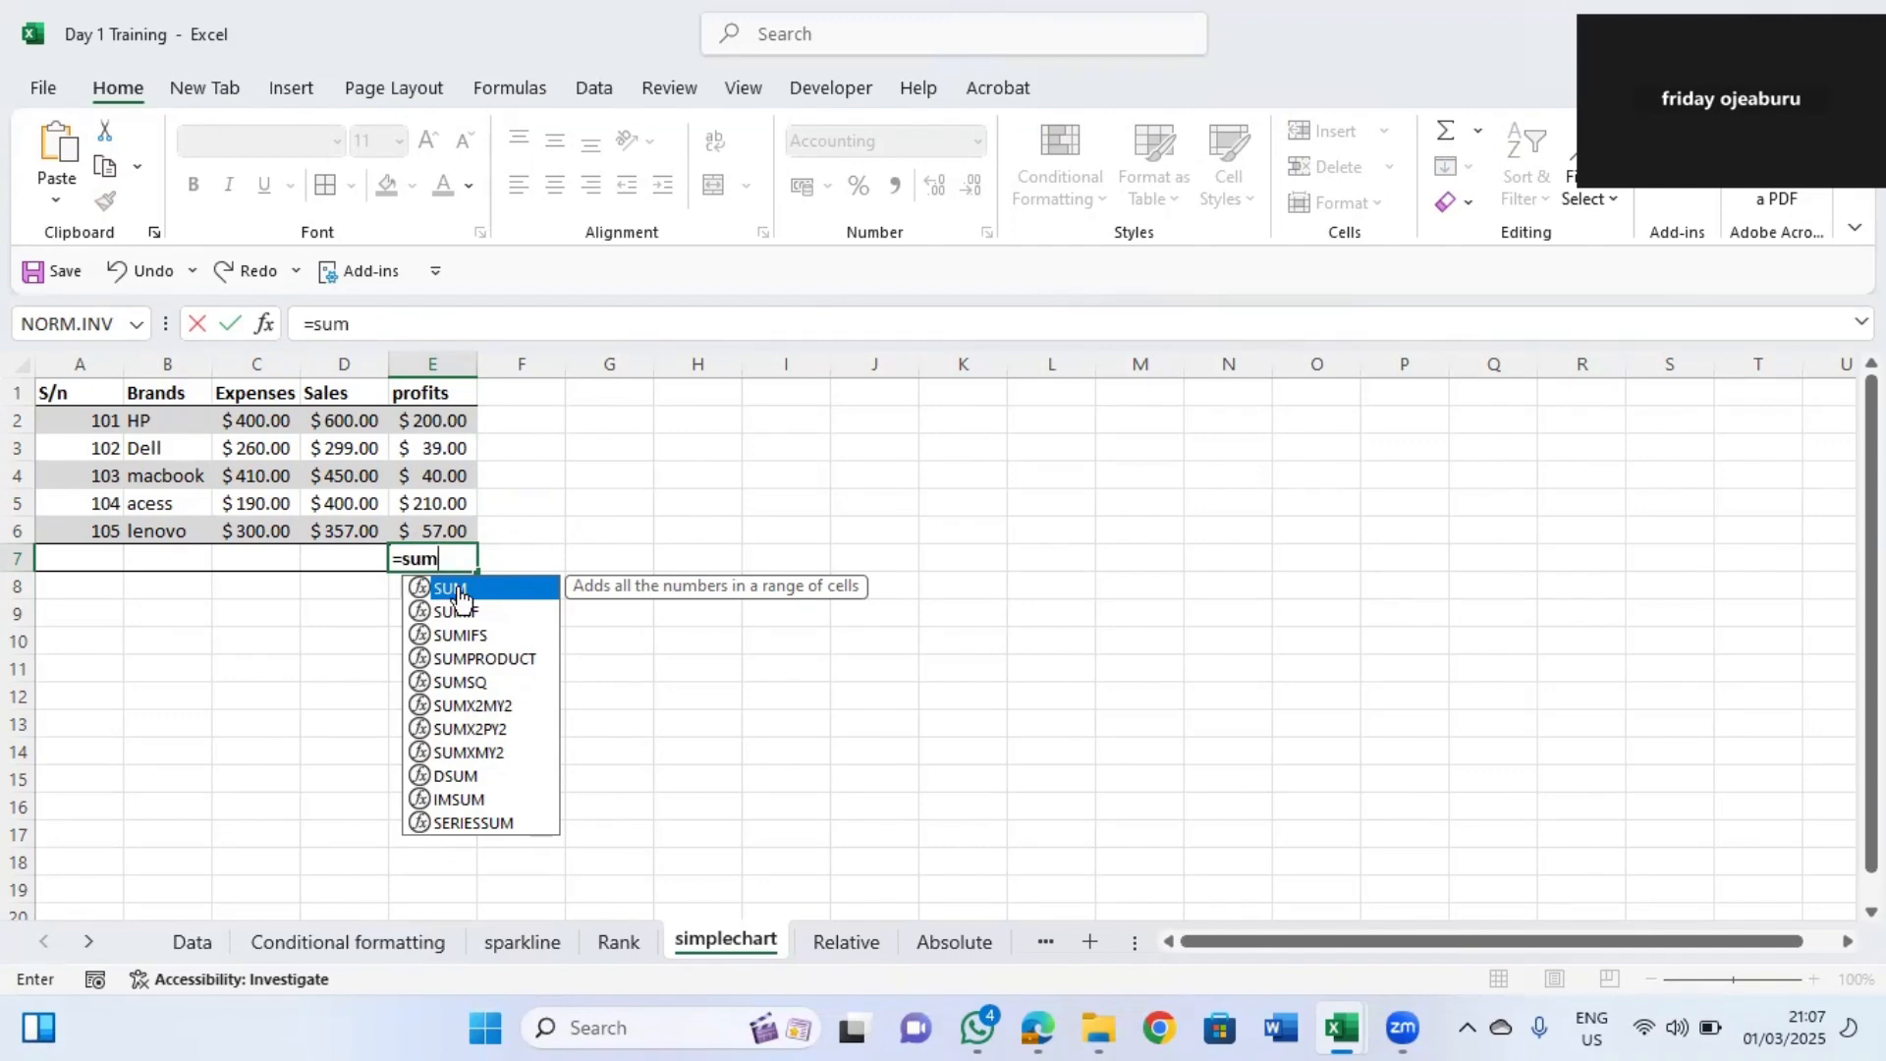
{"action": "double_click", "coordinate": [460, 587]}
{"action": "left_click_drag", "start_coordinate": [433, 421], "coordinate": [437, 530]}
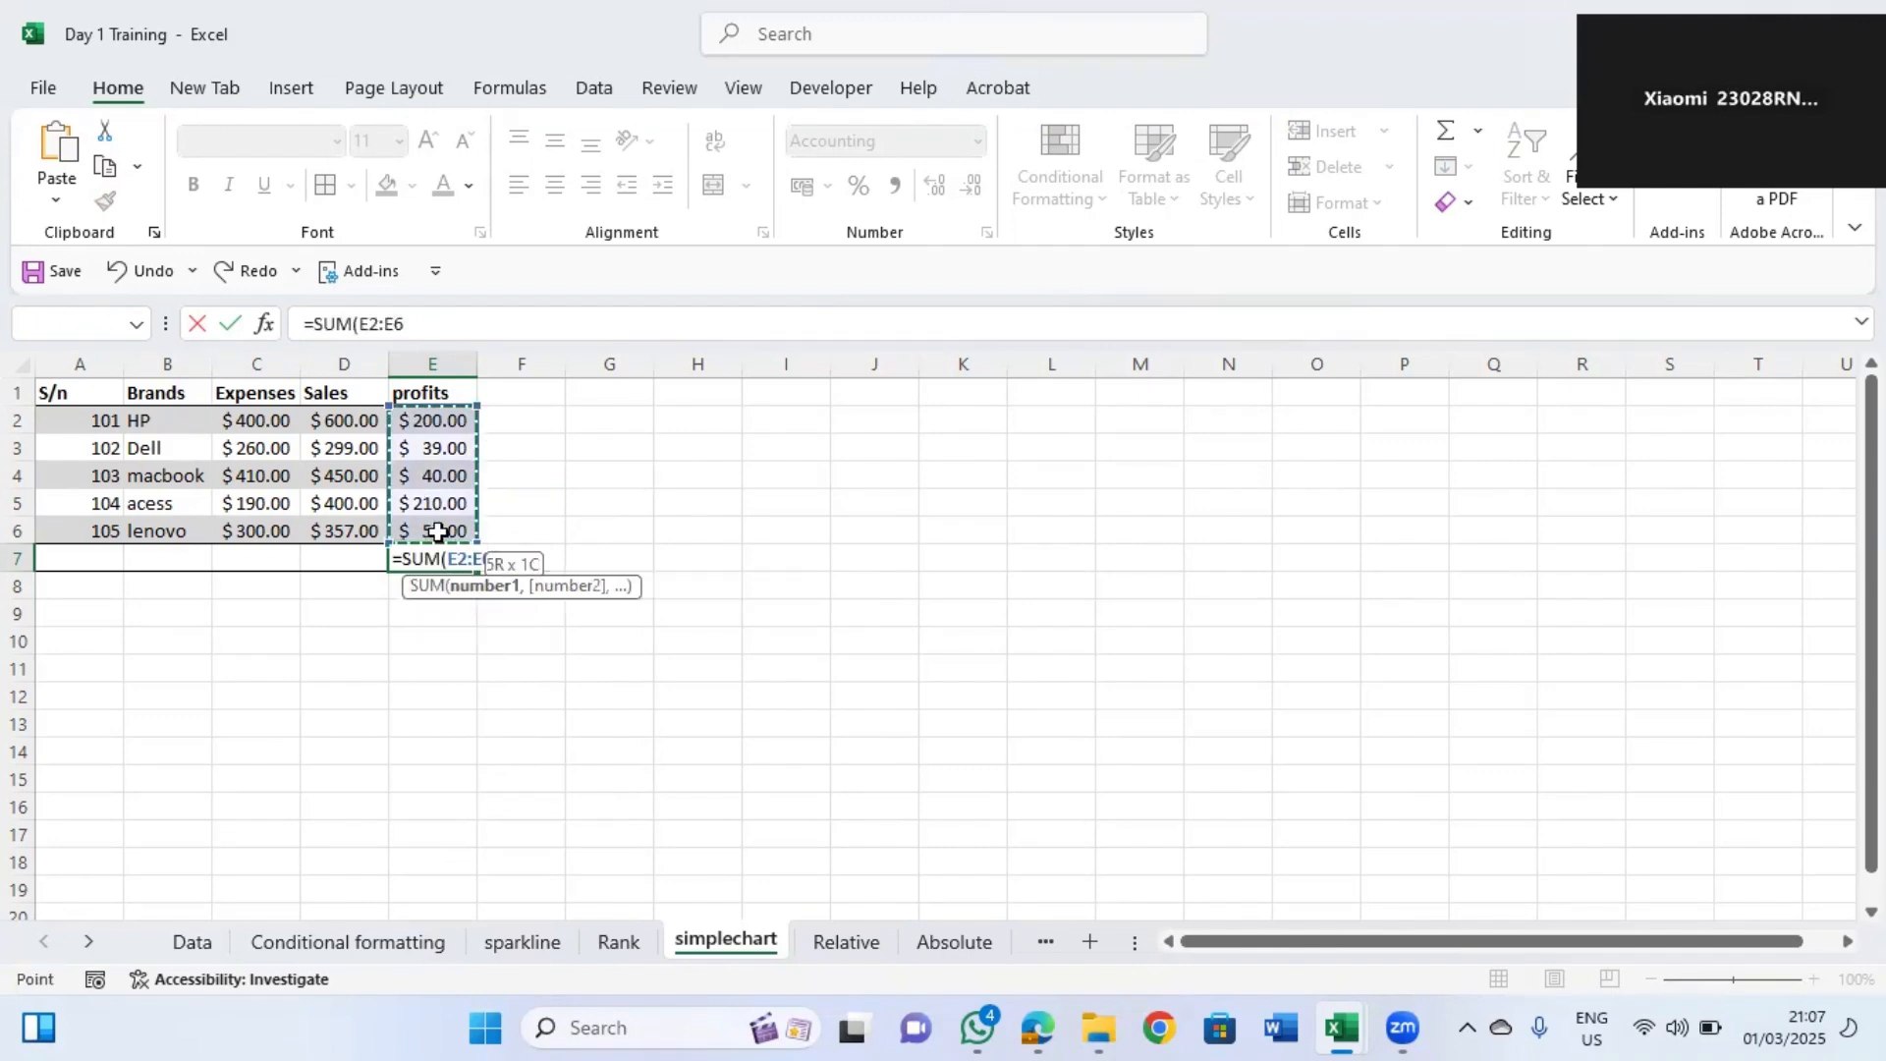
{"action": "key", "text": "Return"}
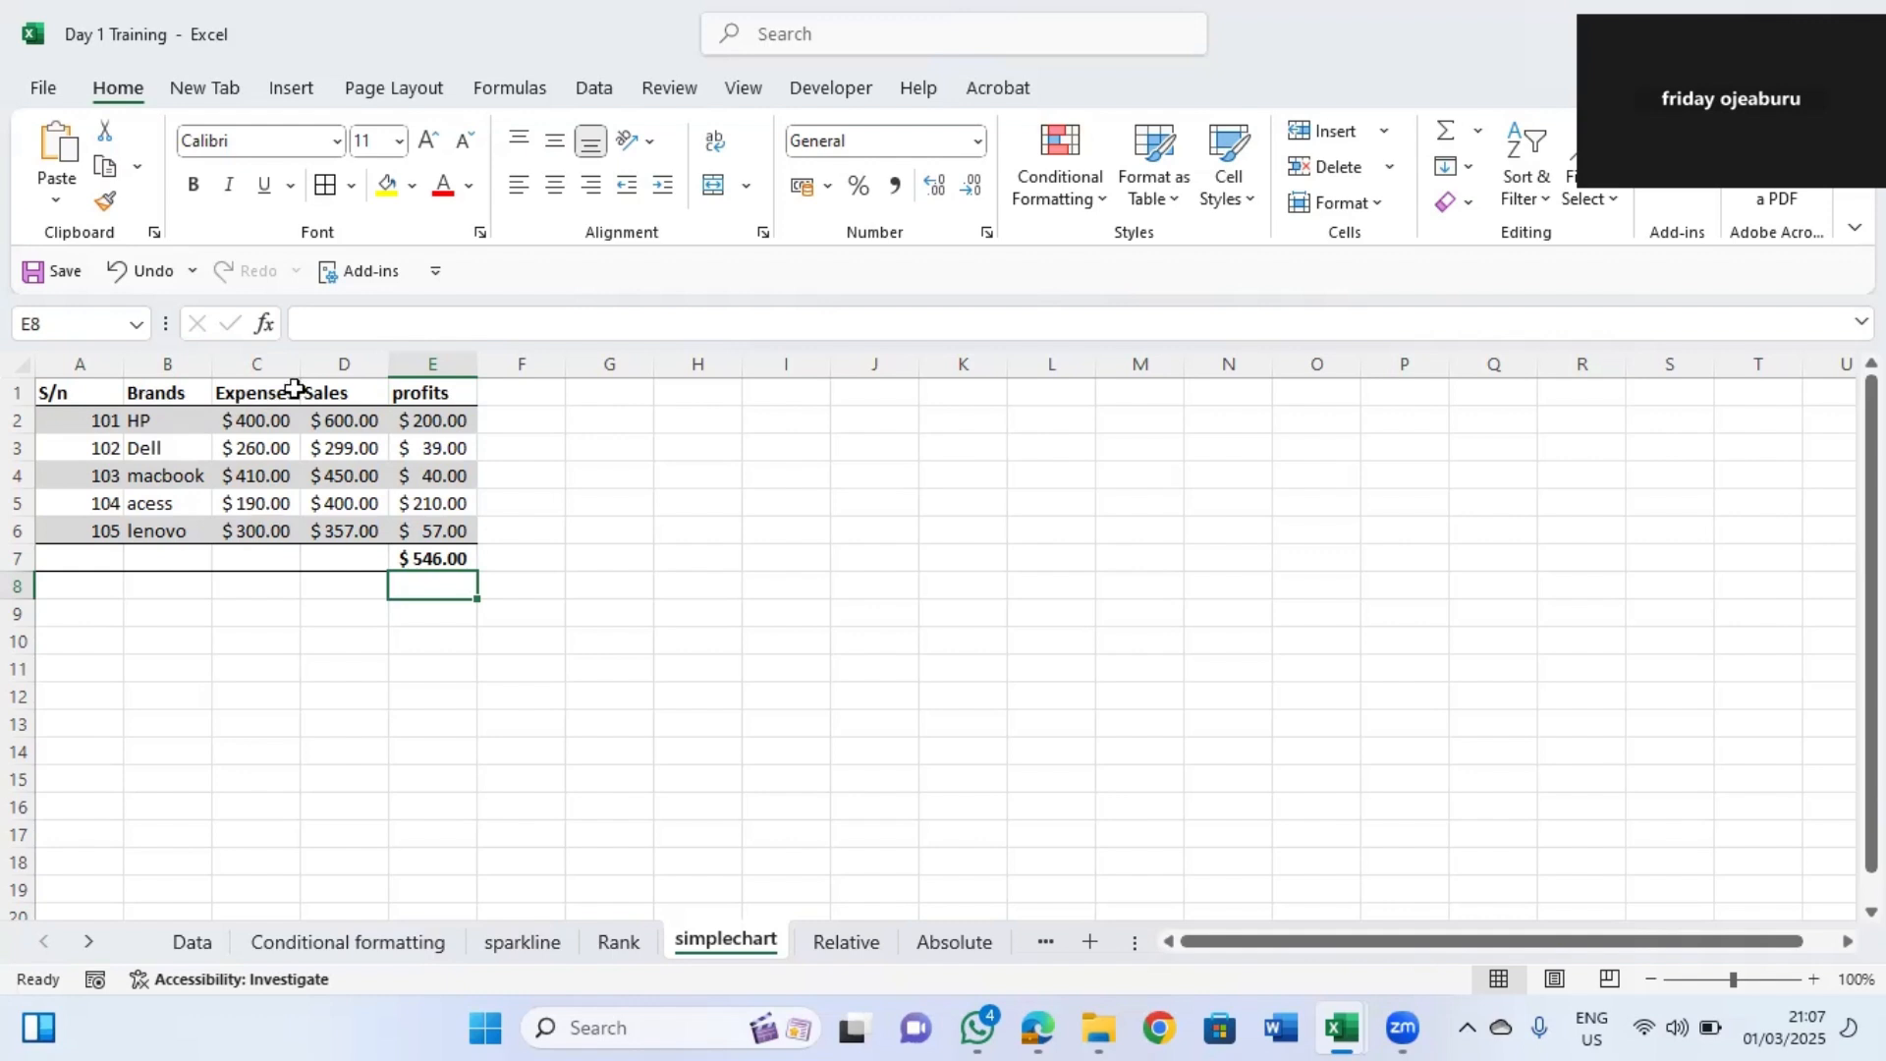
Insert a recommended clustered column chart of Brands, Expenses and Sales from B1:D6.
{"action": "left_click", "coordinate": [142, 394]}
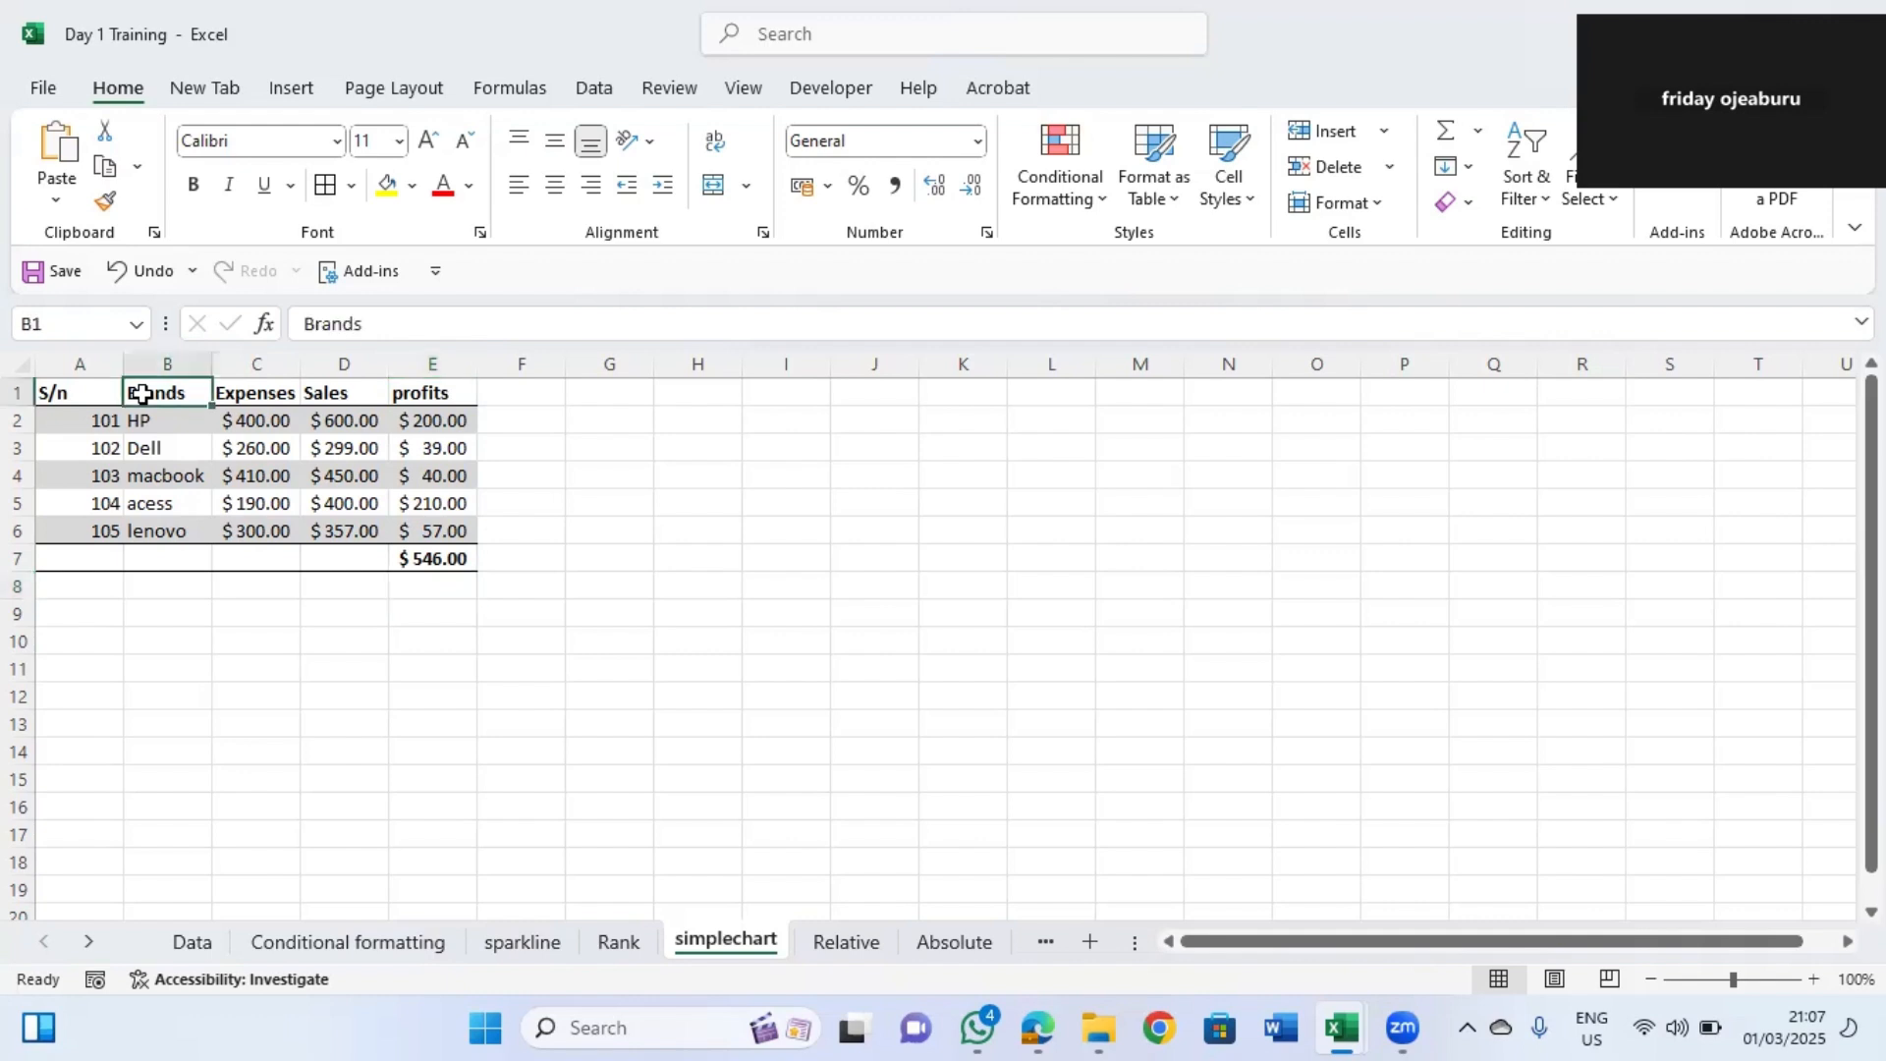
{"action": "left_click_drag", "start_coordinate": [143, 394], "coordinate": [339, 473]}
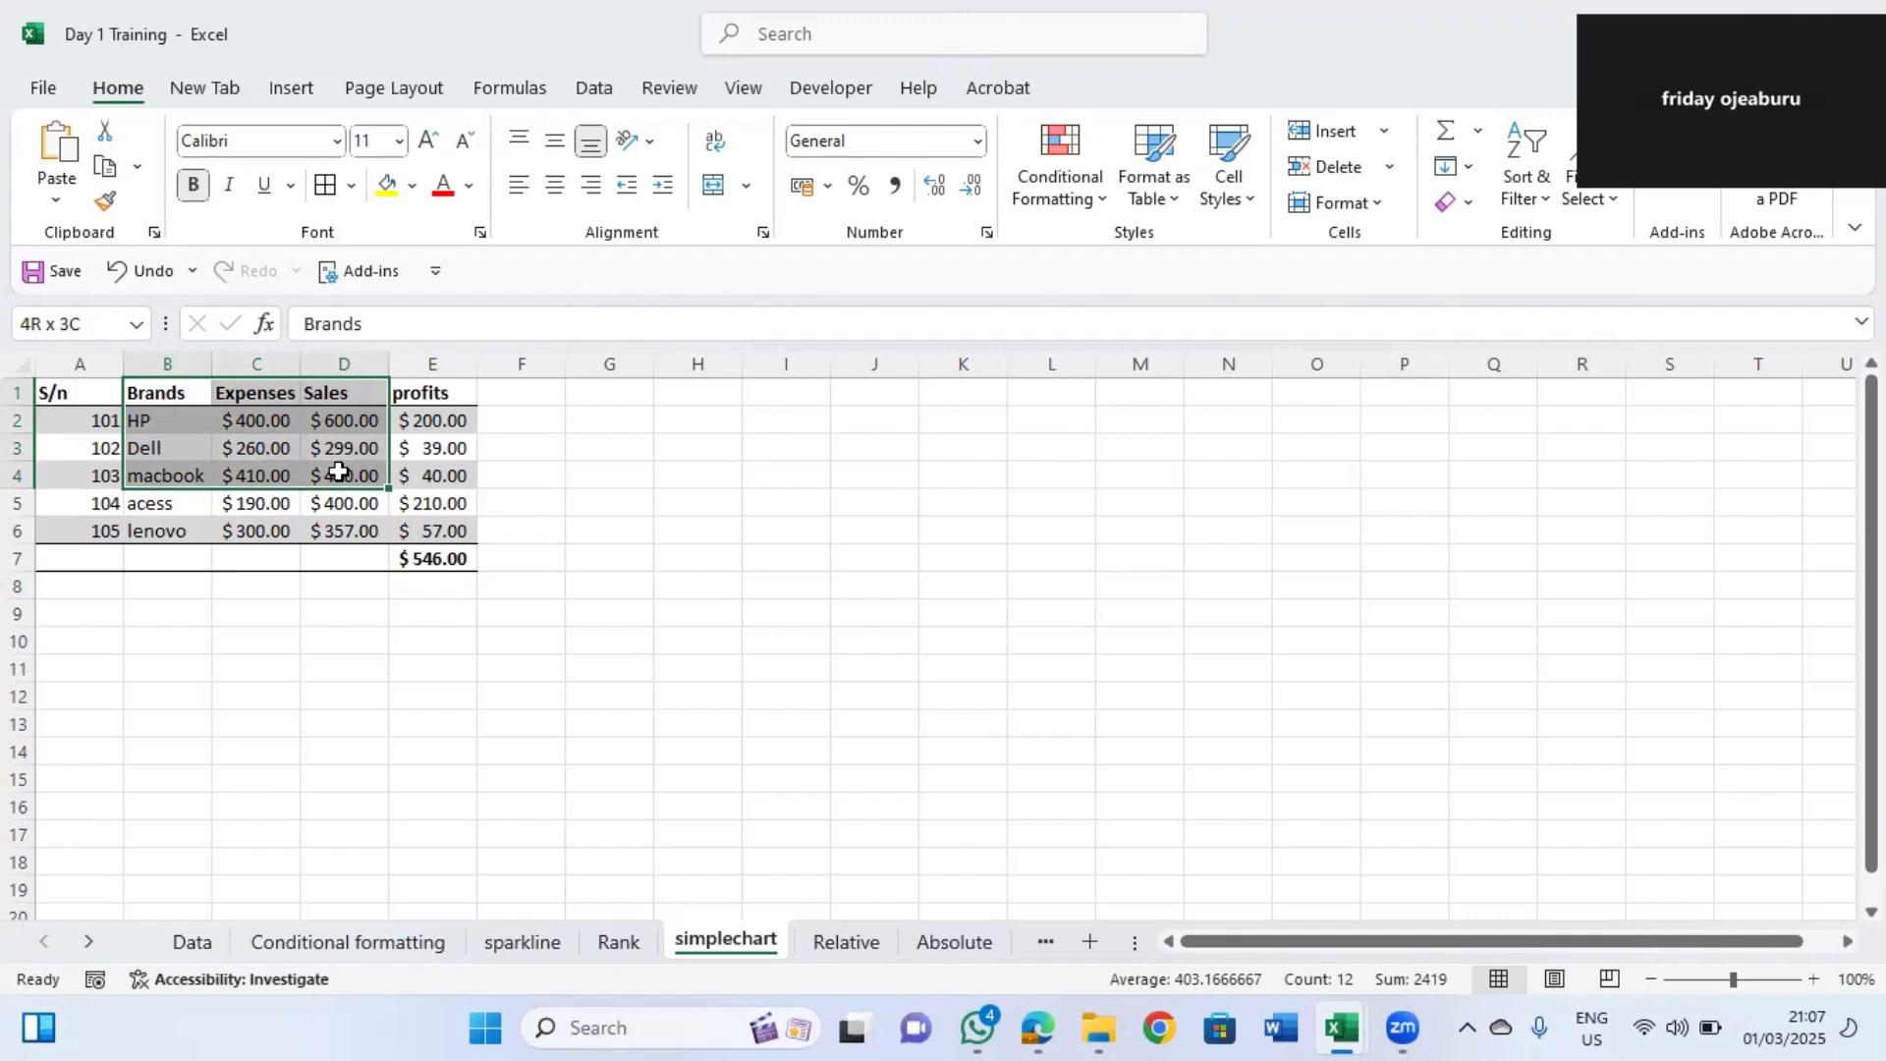
{"action": "left_click_drag", "start_coordinate": [339, 472], "coordinate": [340, 475]}
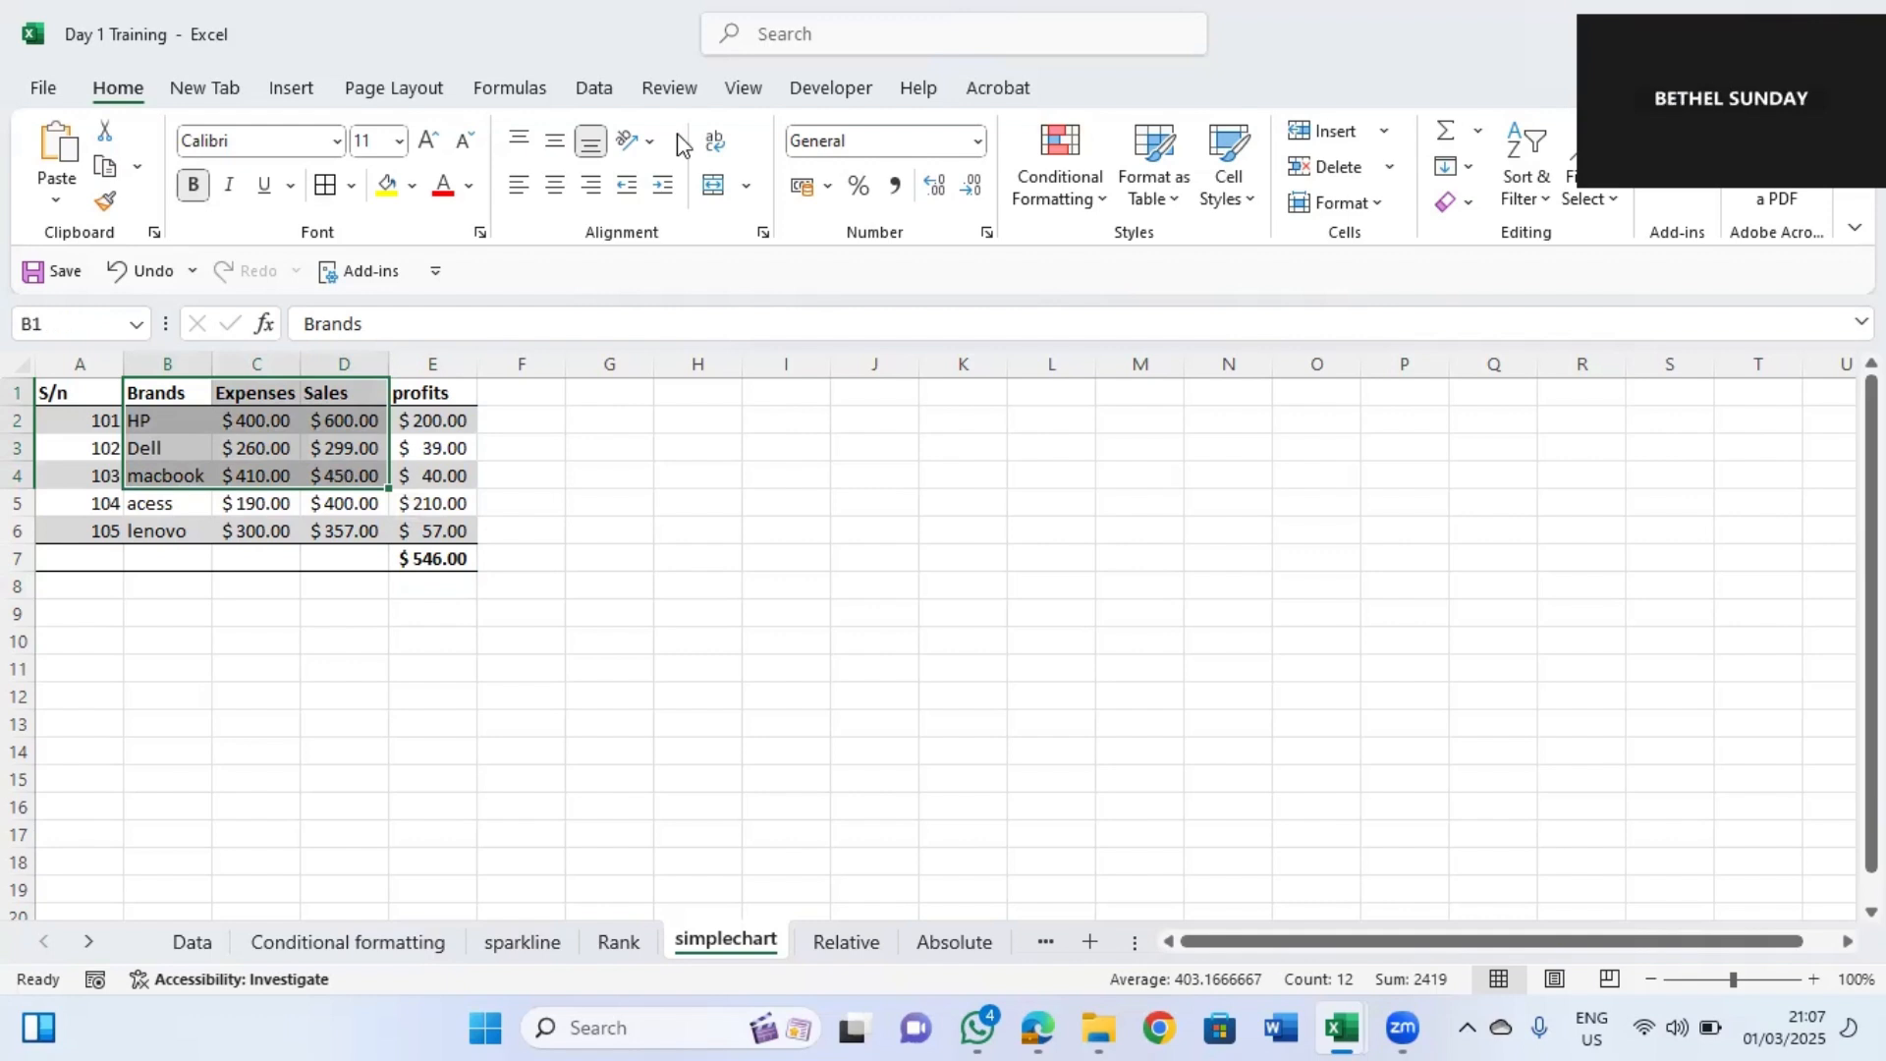
{"action": "left_click_drag", "start_coordinate": [167, 395], "coordinate": [339, 531]}
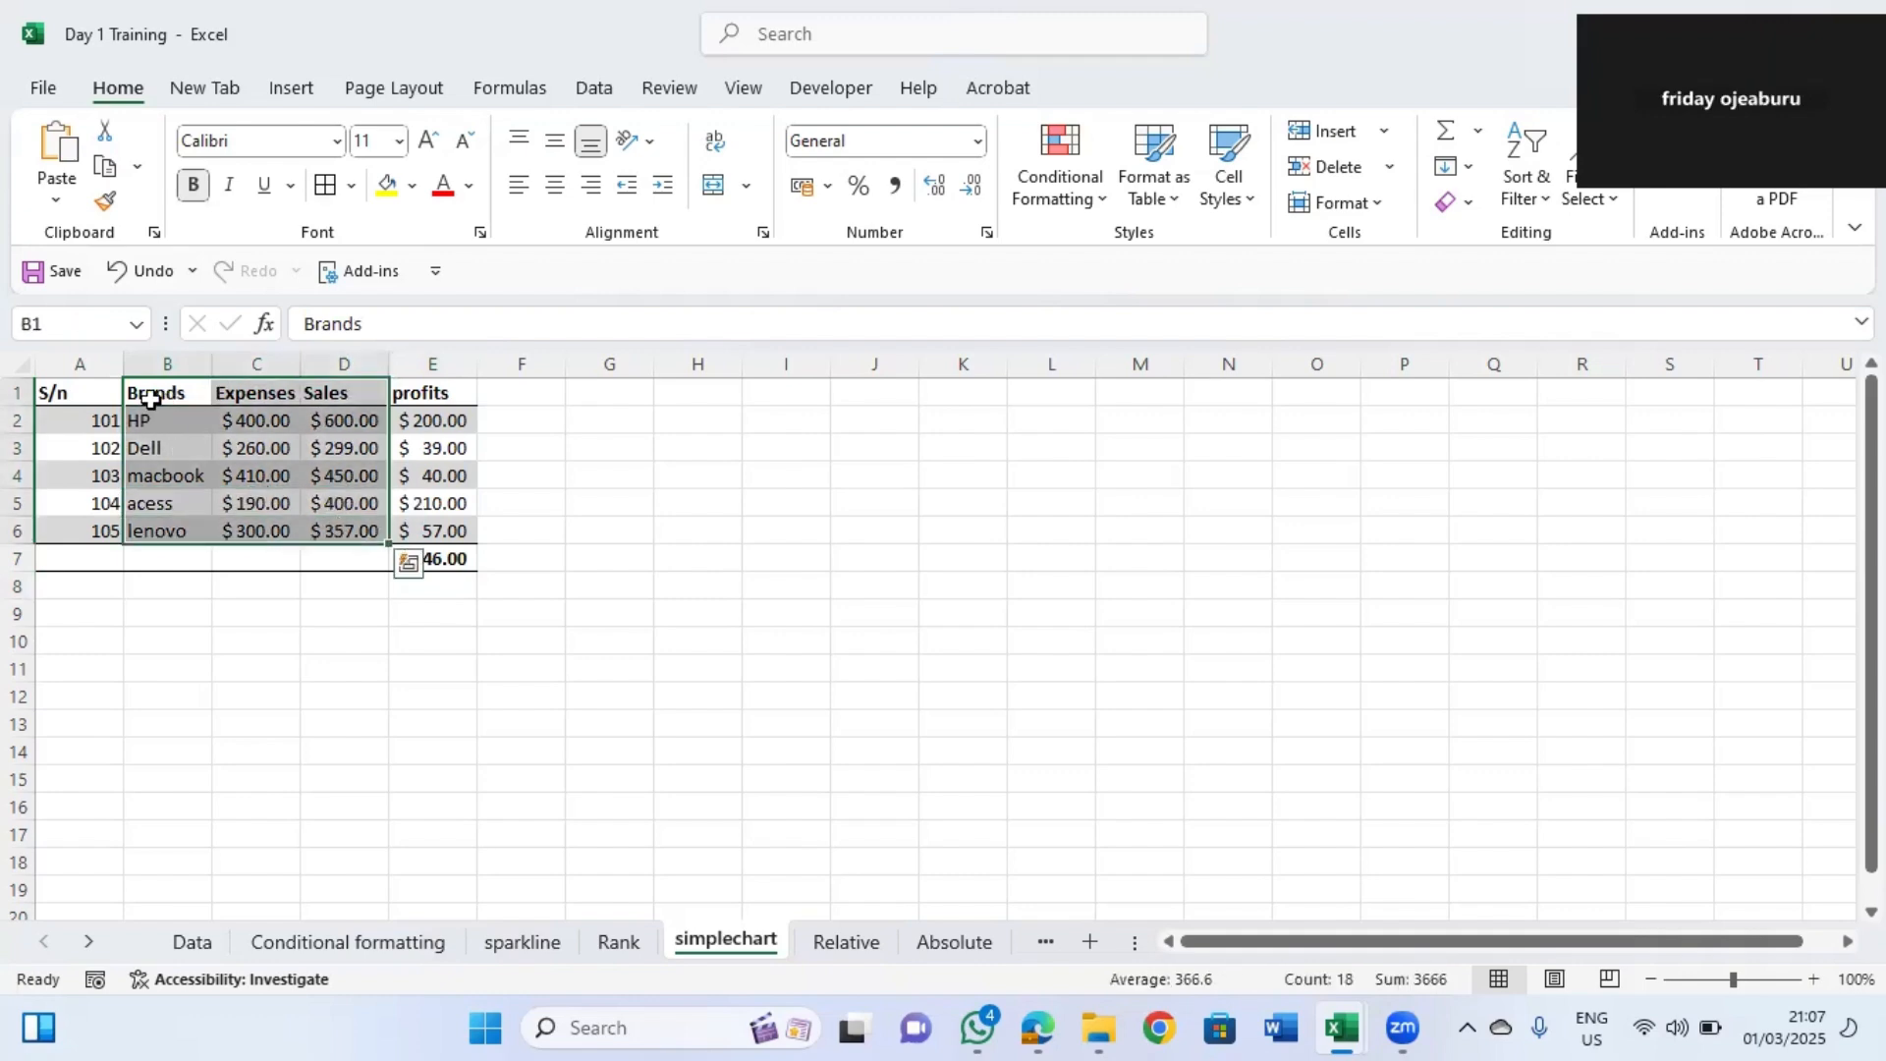
{"action": "left_click_drag", "start_coordinate": [150, 393], "coordinate": [357, 521]}
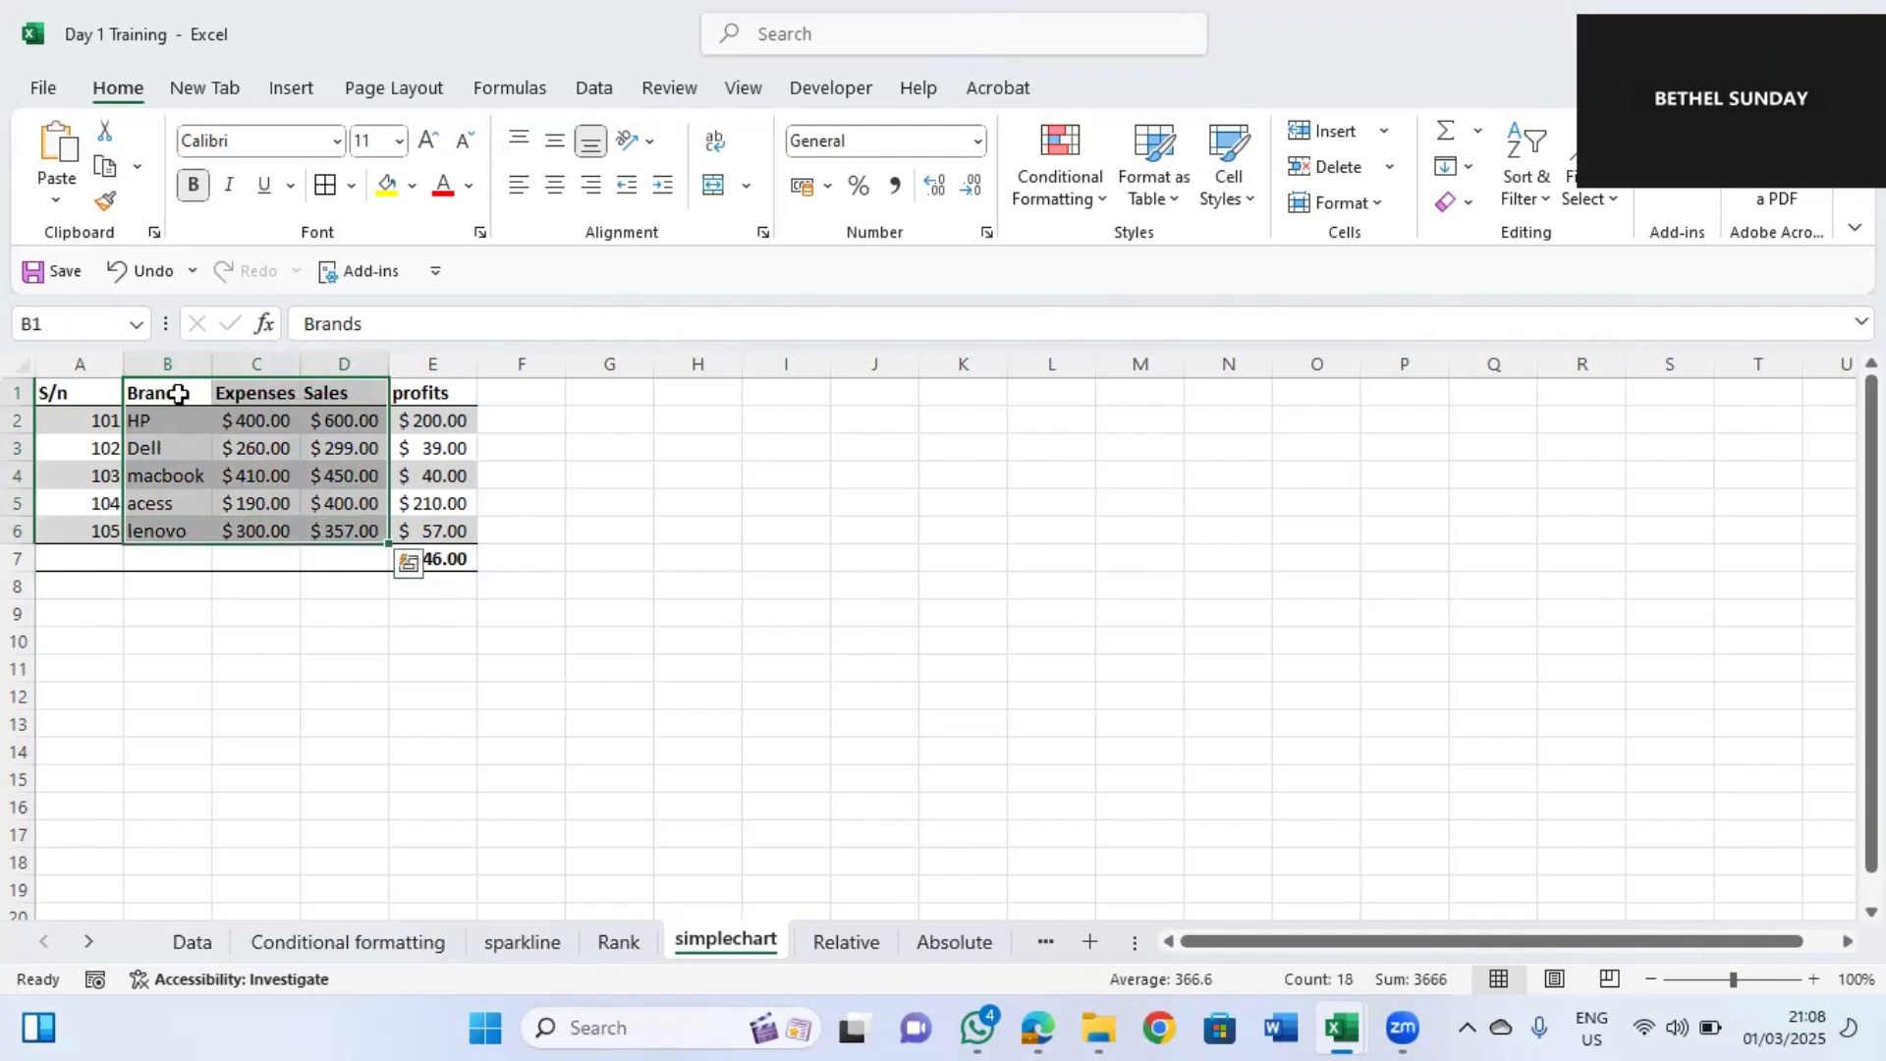
{"action": "left_click_drag", "start_coordinate": [168, 383], "coordinate": [360, 528]}
{"action": "left_click_drag", "start_coordinate": [162, 388], "coordinate": [339, 528]}
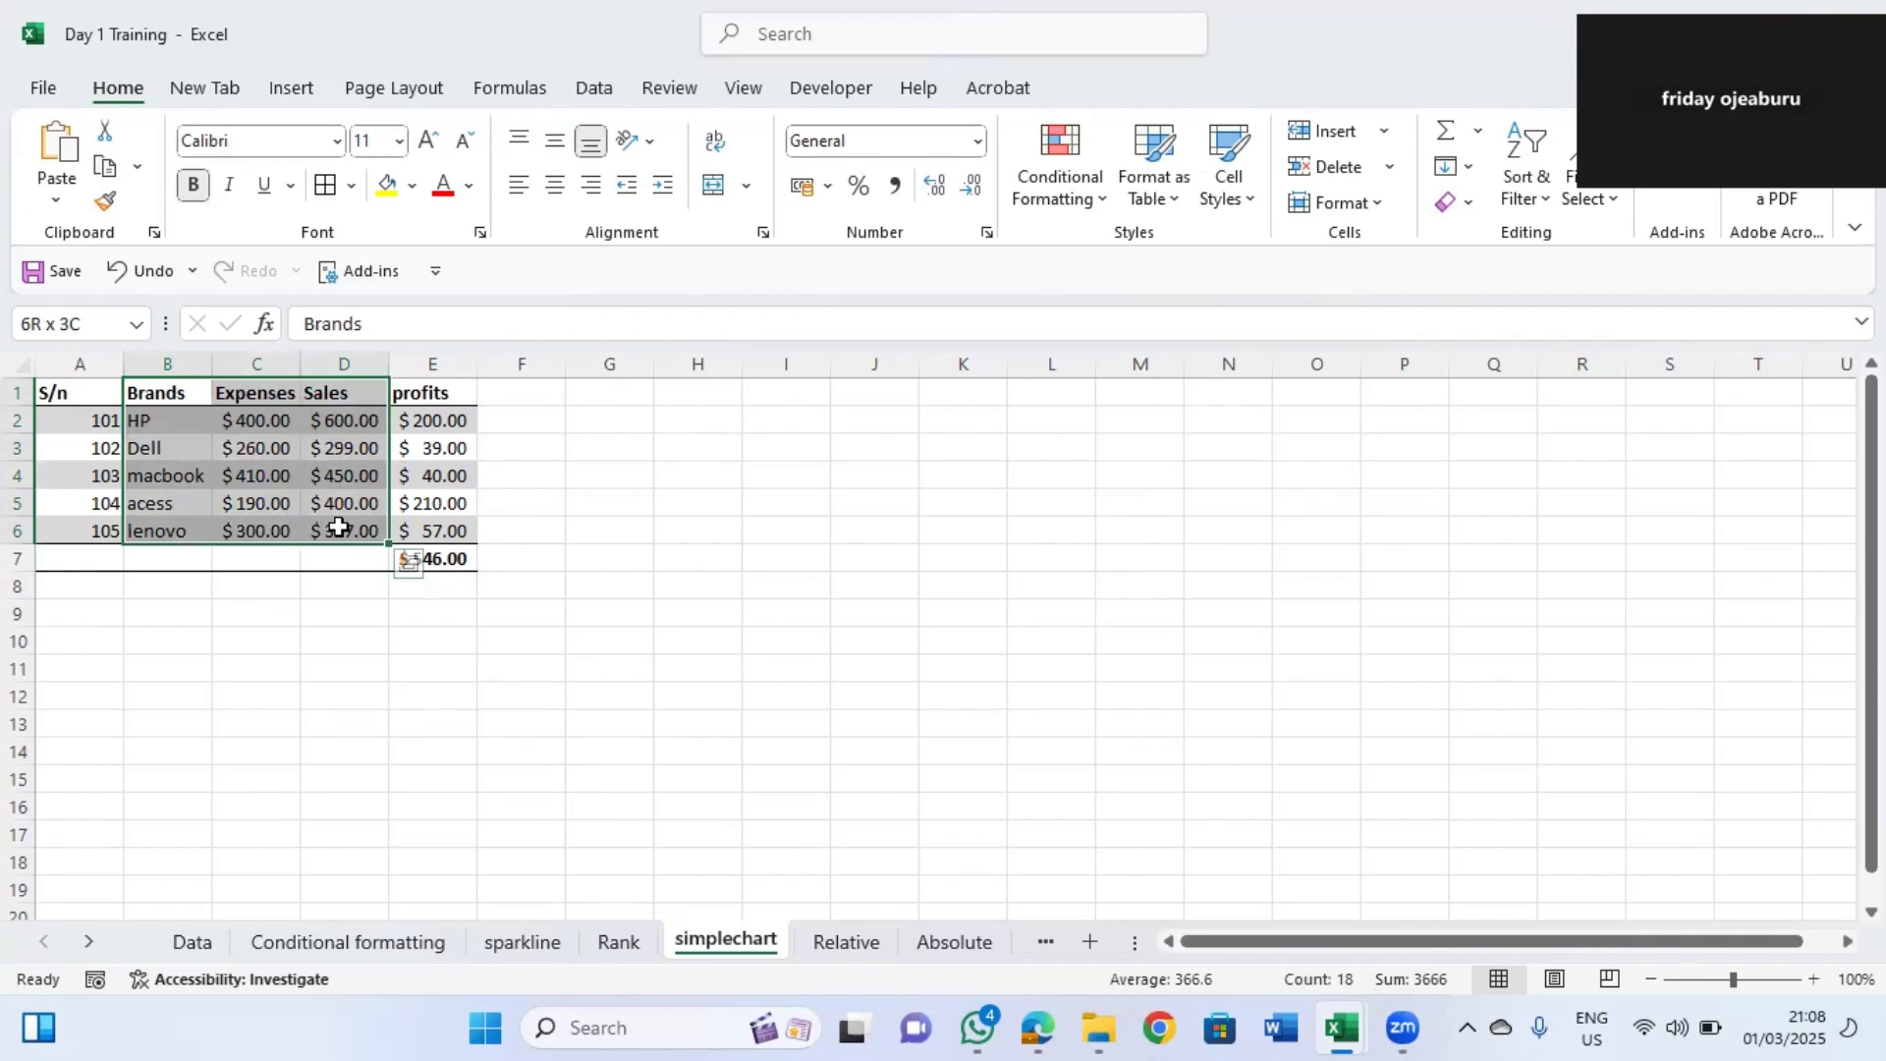
{"action": "left_click_drag", "start_coordinate": [339, 527], "coordinate": [339, 527]}
{"action": "left_click", "coordinate": [292, 88]}
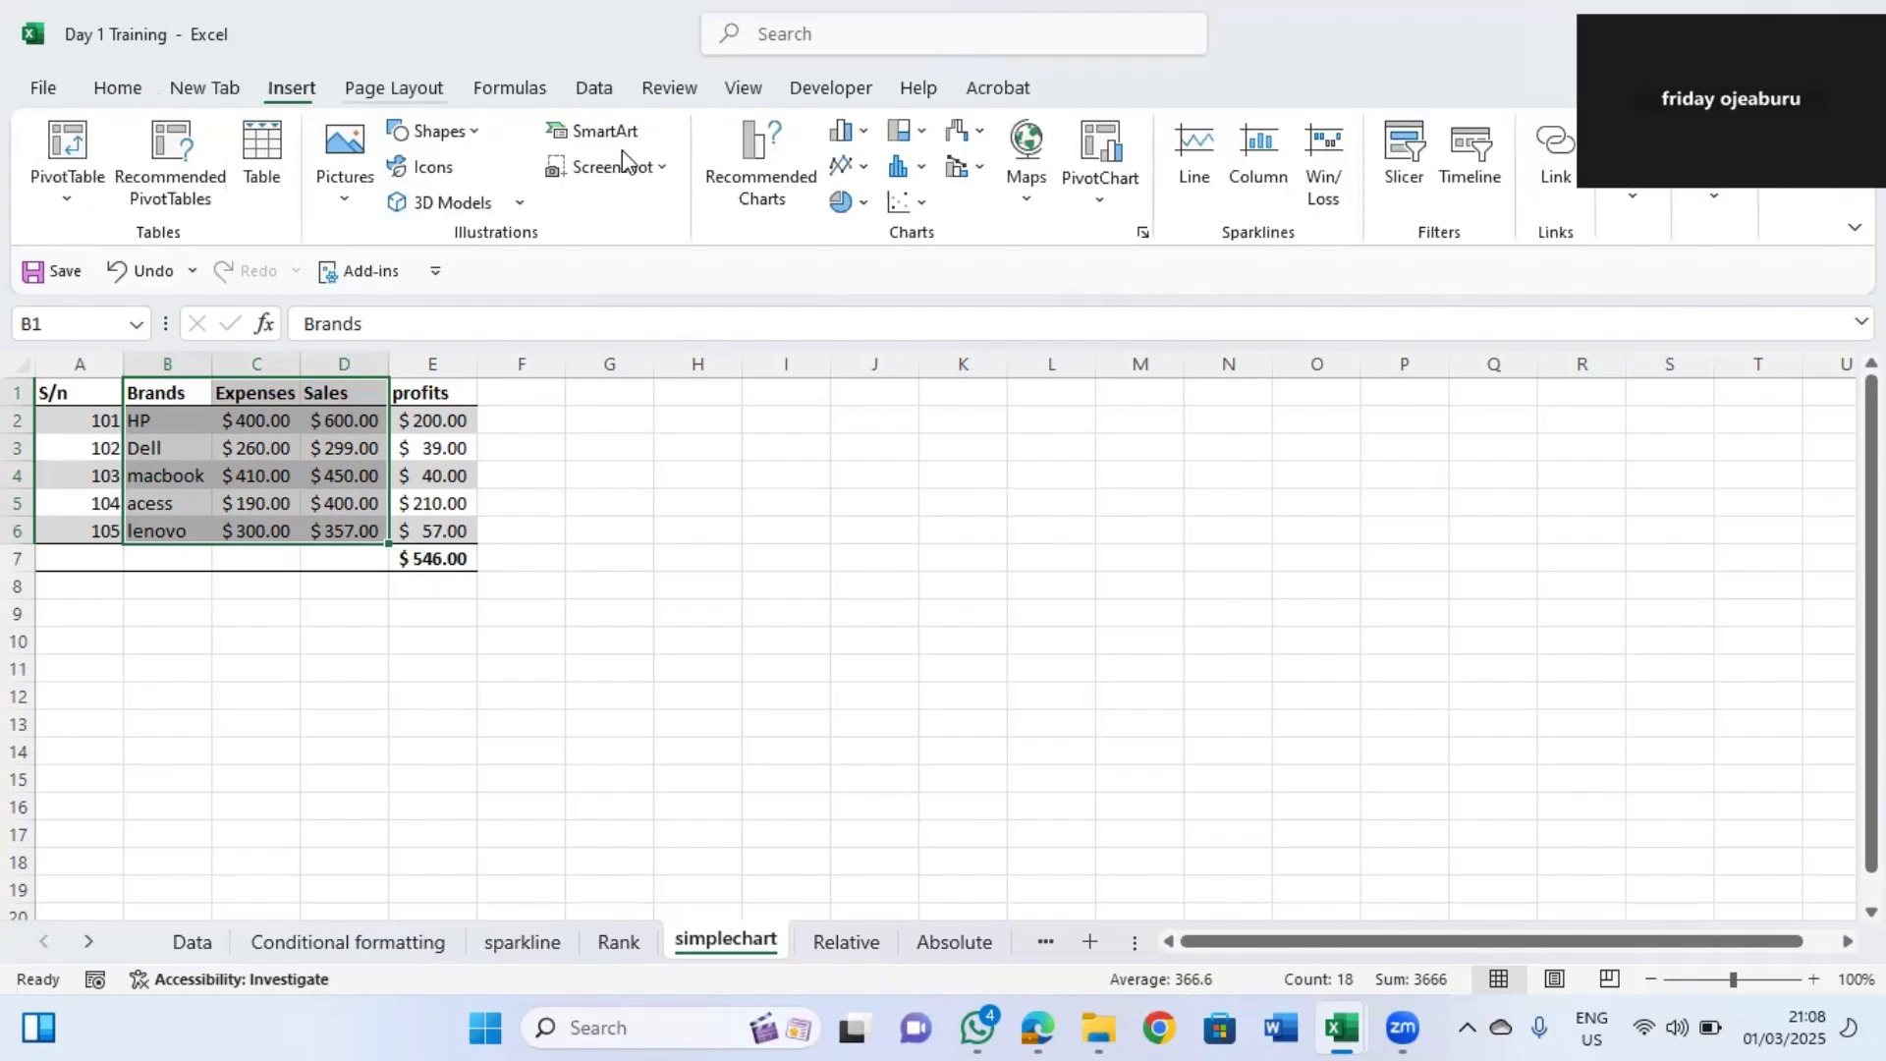
{"action": "left_click", "coordinate": [786, 197]}
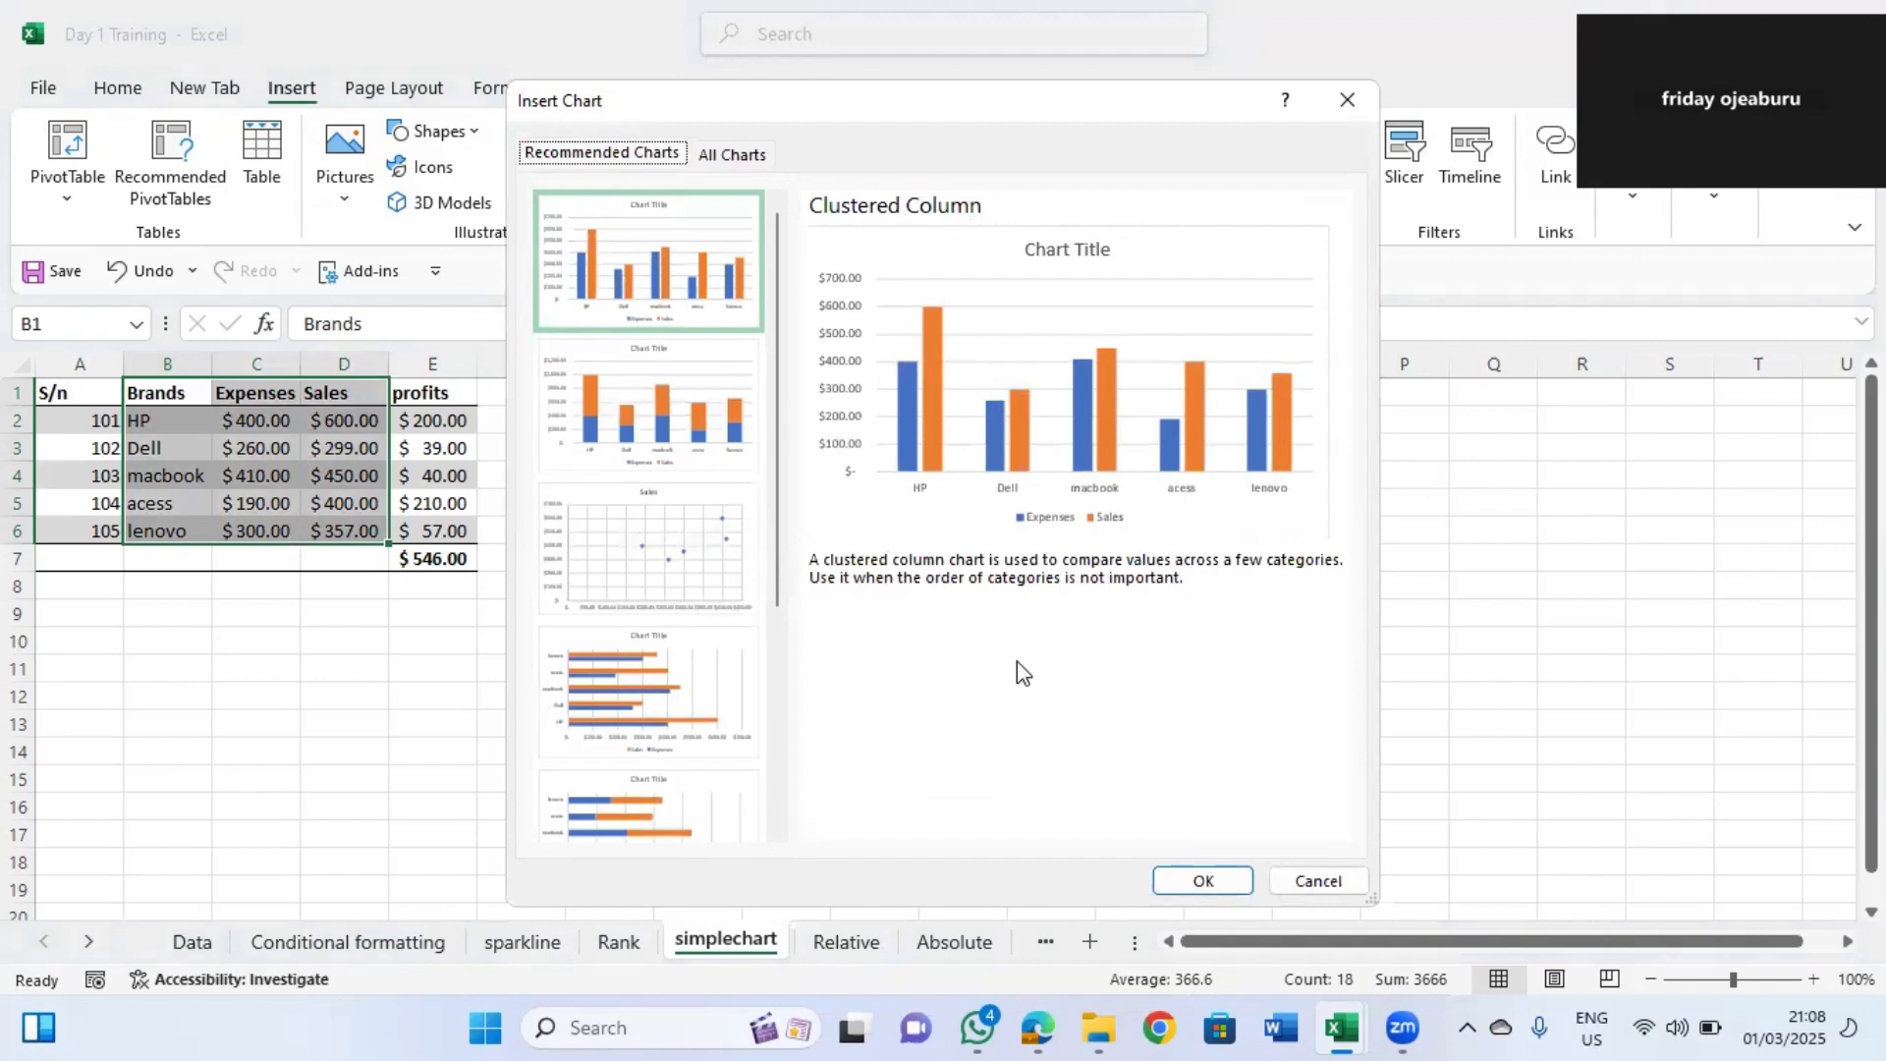
{"action": "left_click", "coordinate": [1226, 886]}
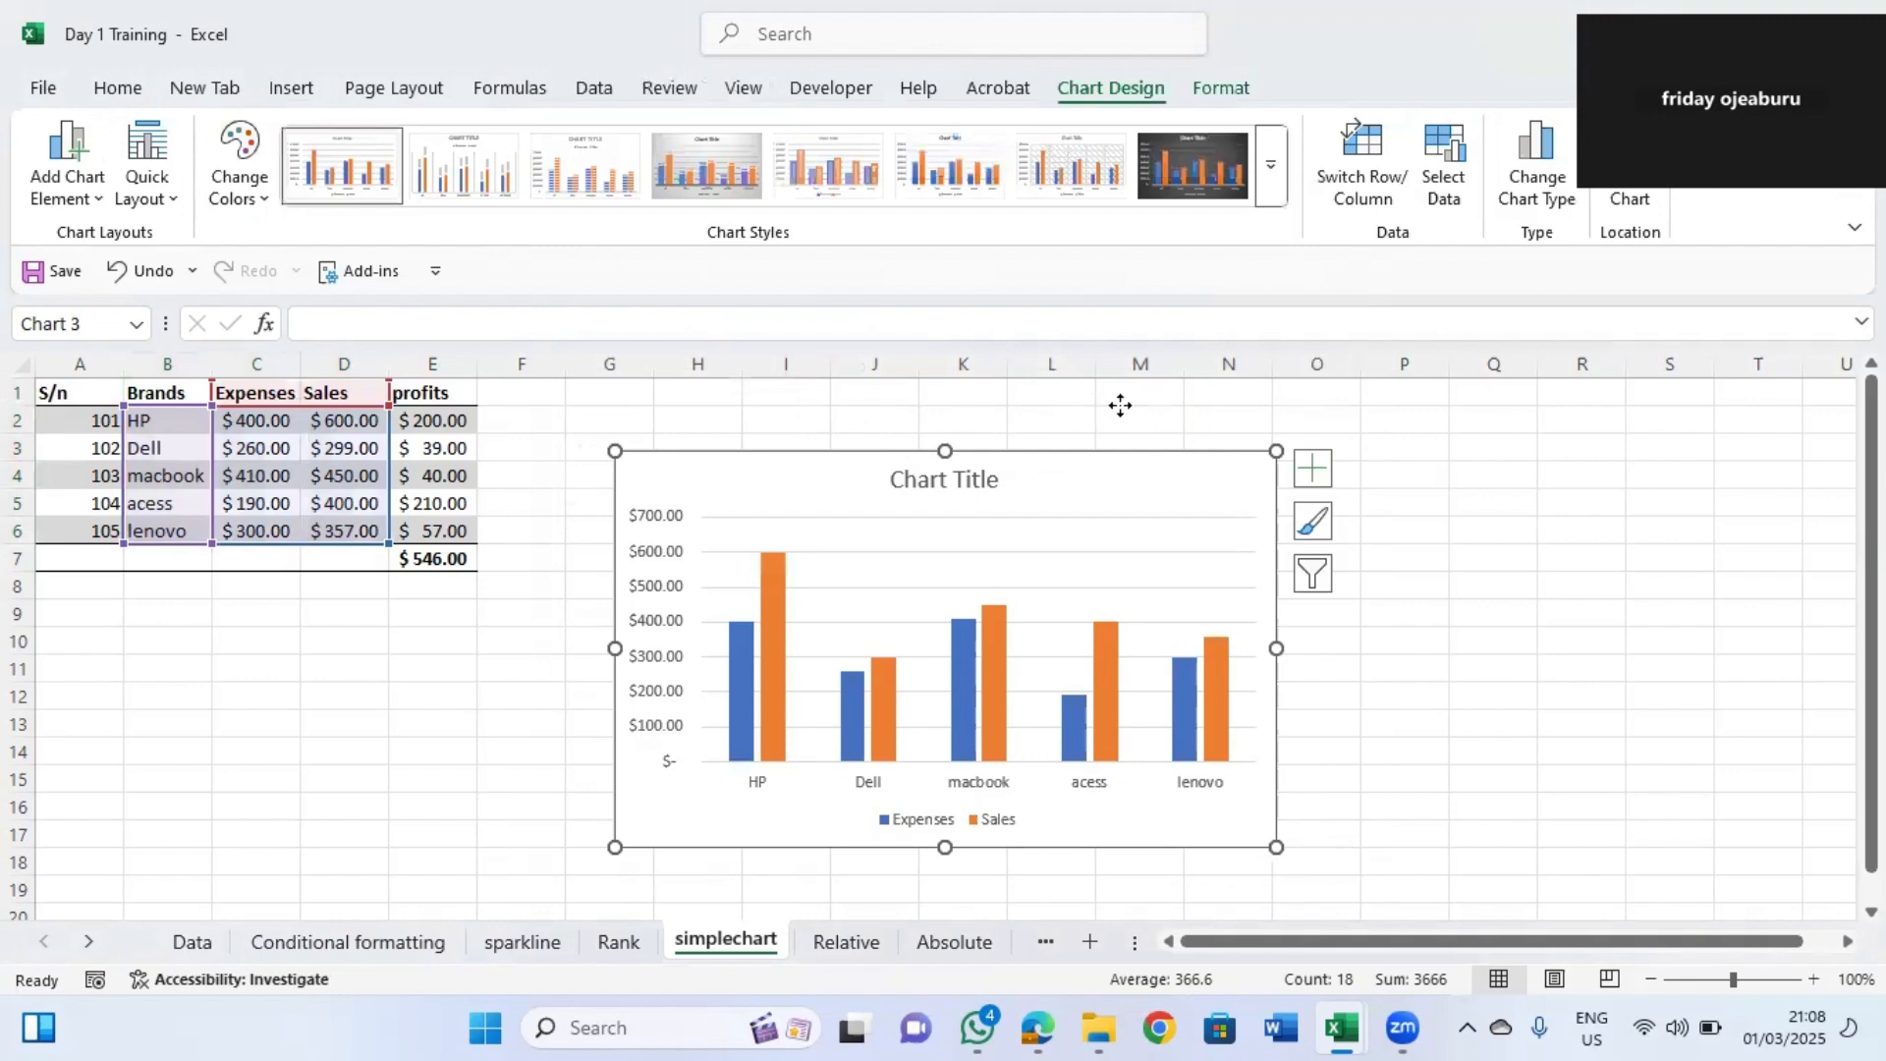
Move the chart beside the table and add data labels, toggling a data table on and off.
{"action": "left_click_drag", "start_coordinate": [943, 510], "coordinate": [1150, 462]}
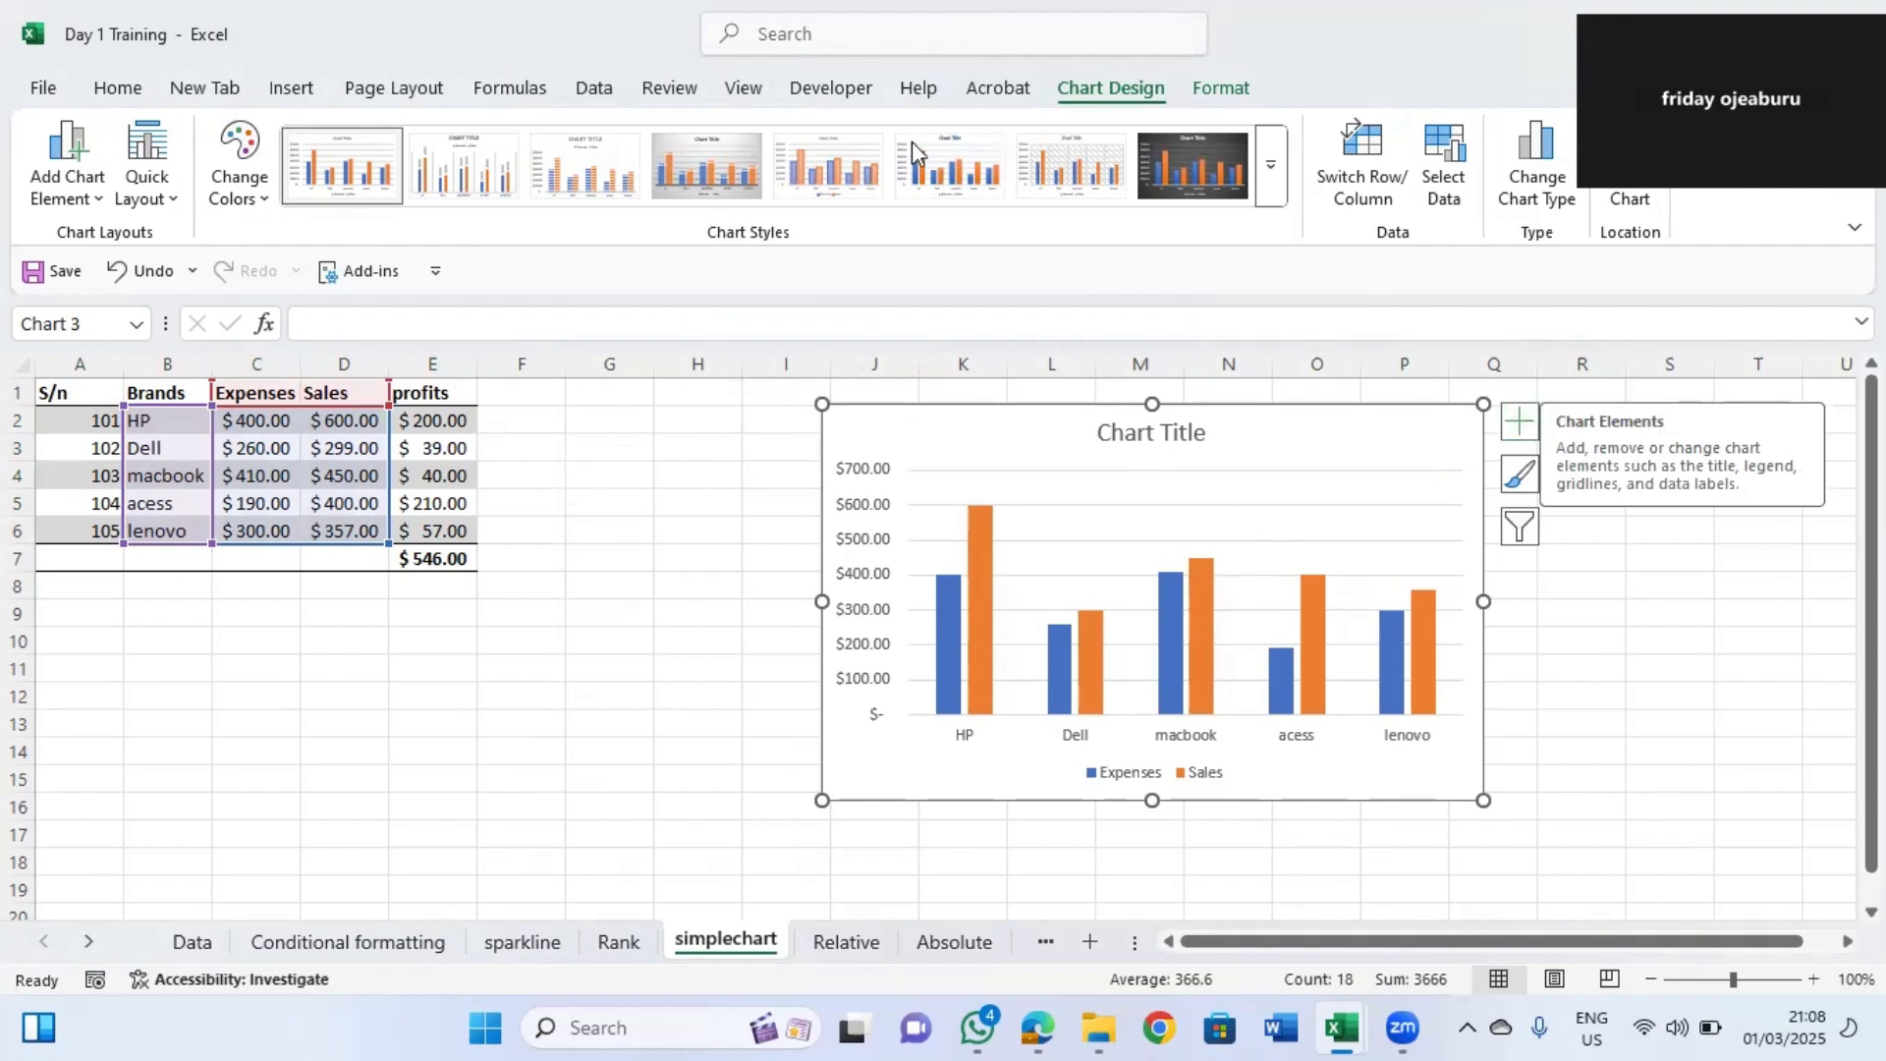
{"action": "left_click", "coordinate": [1520, 425]}
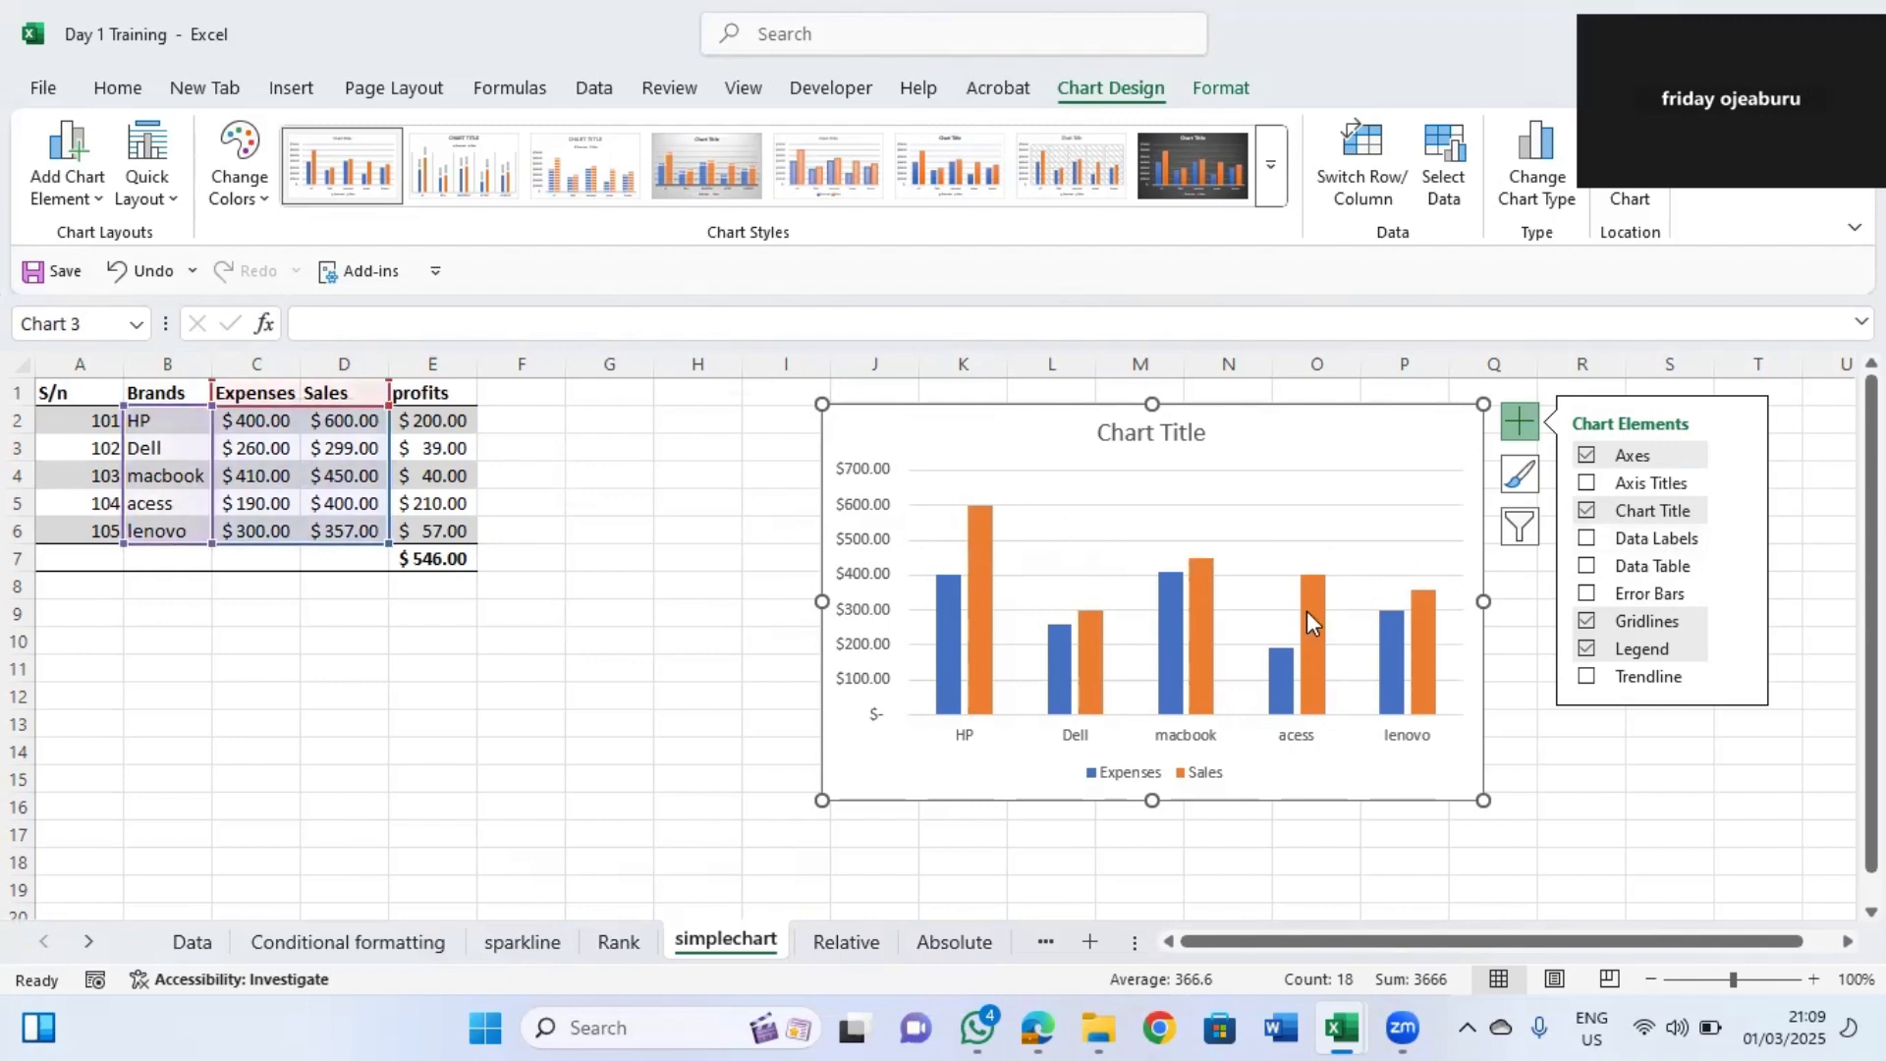
{"action": "left_click", "coordinate": [1650, 540]}
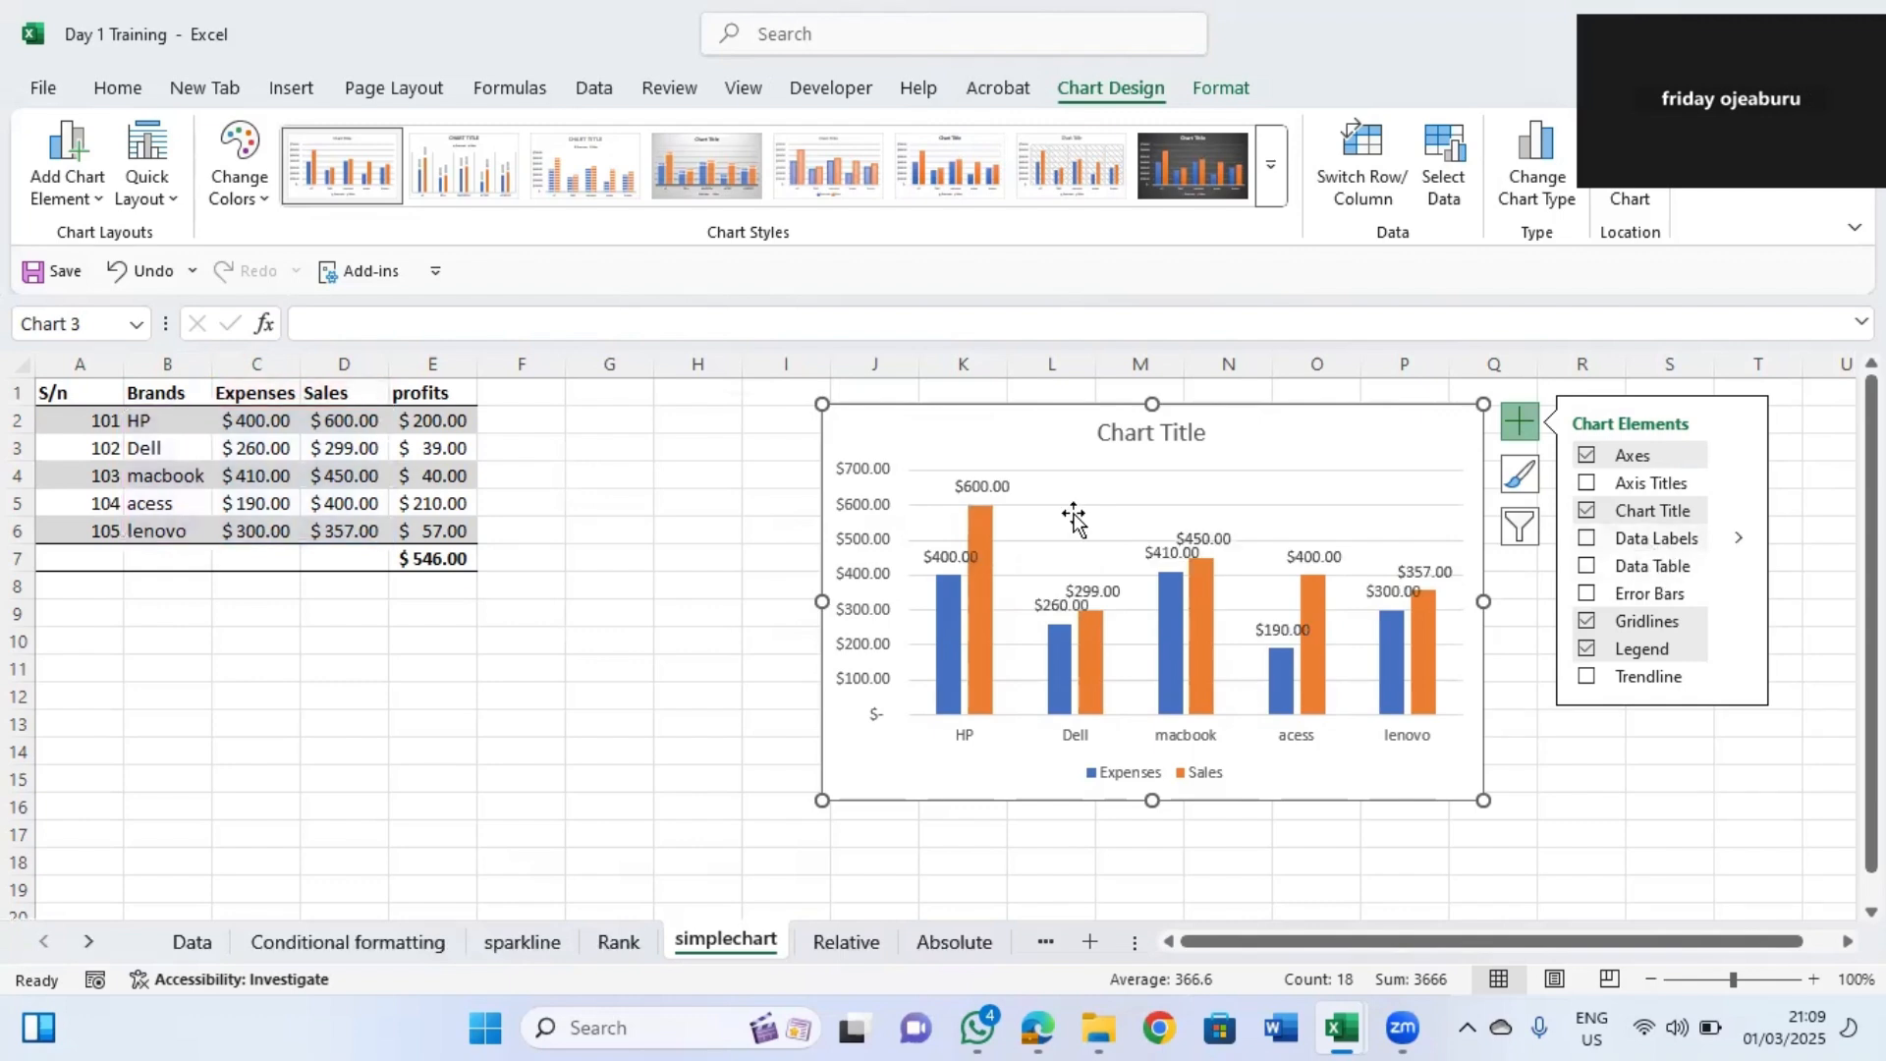
{"action": "left_click", "coordinate": [1659, 568]}
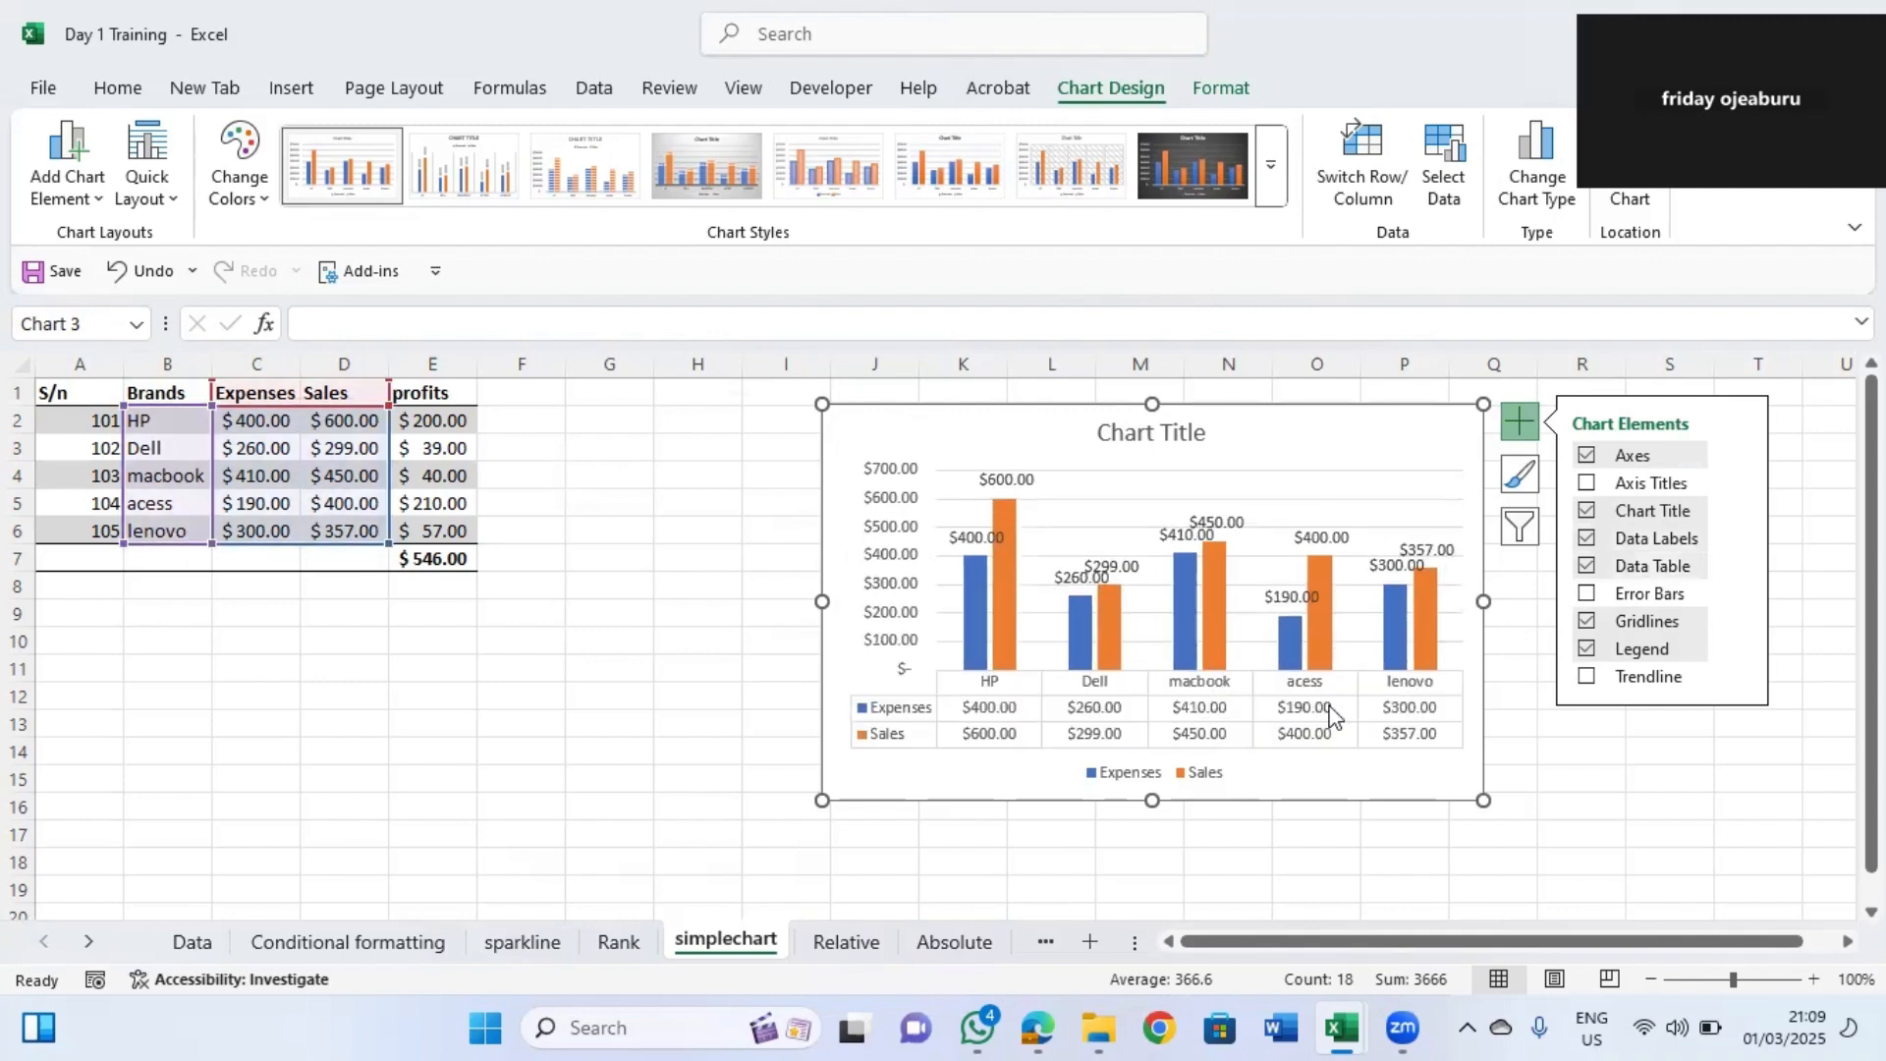
{"action": "left_click", "coordinate": [1586, 565]}
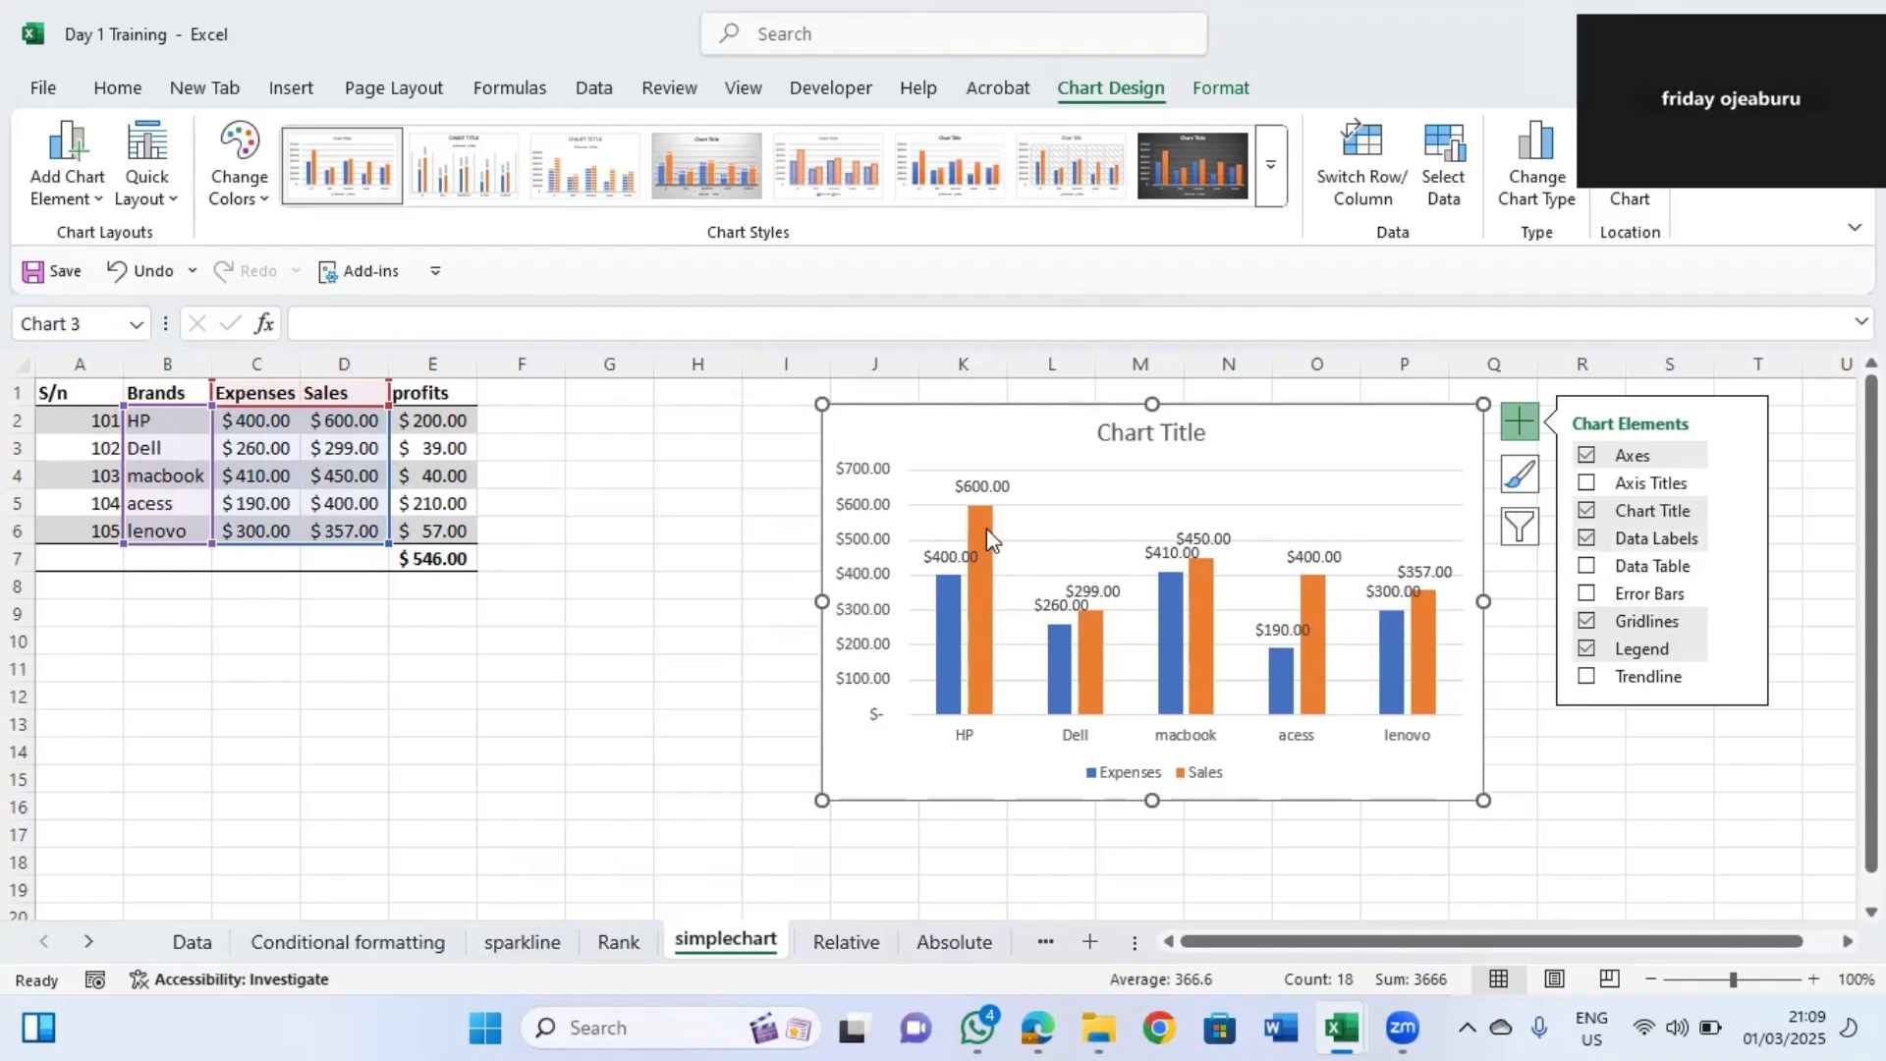
Set the chart title to Performance Report.
{"action": "left_click", "coordinate": [1150, 432]}
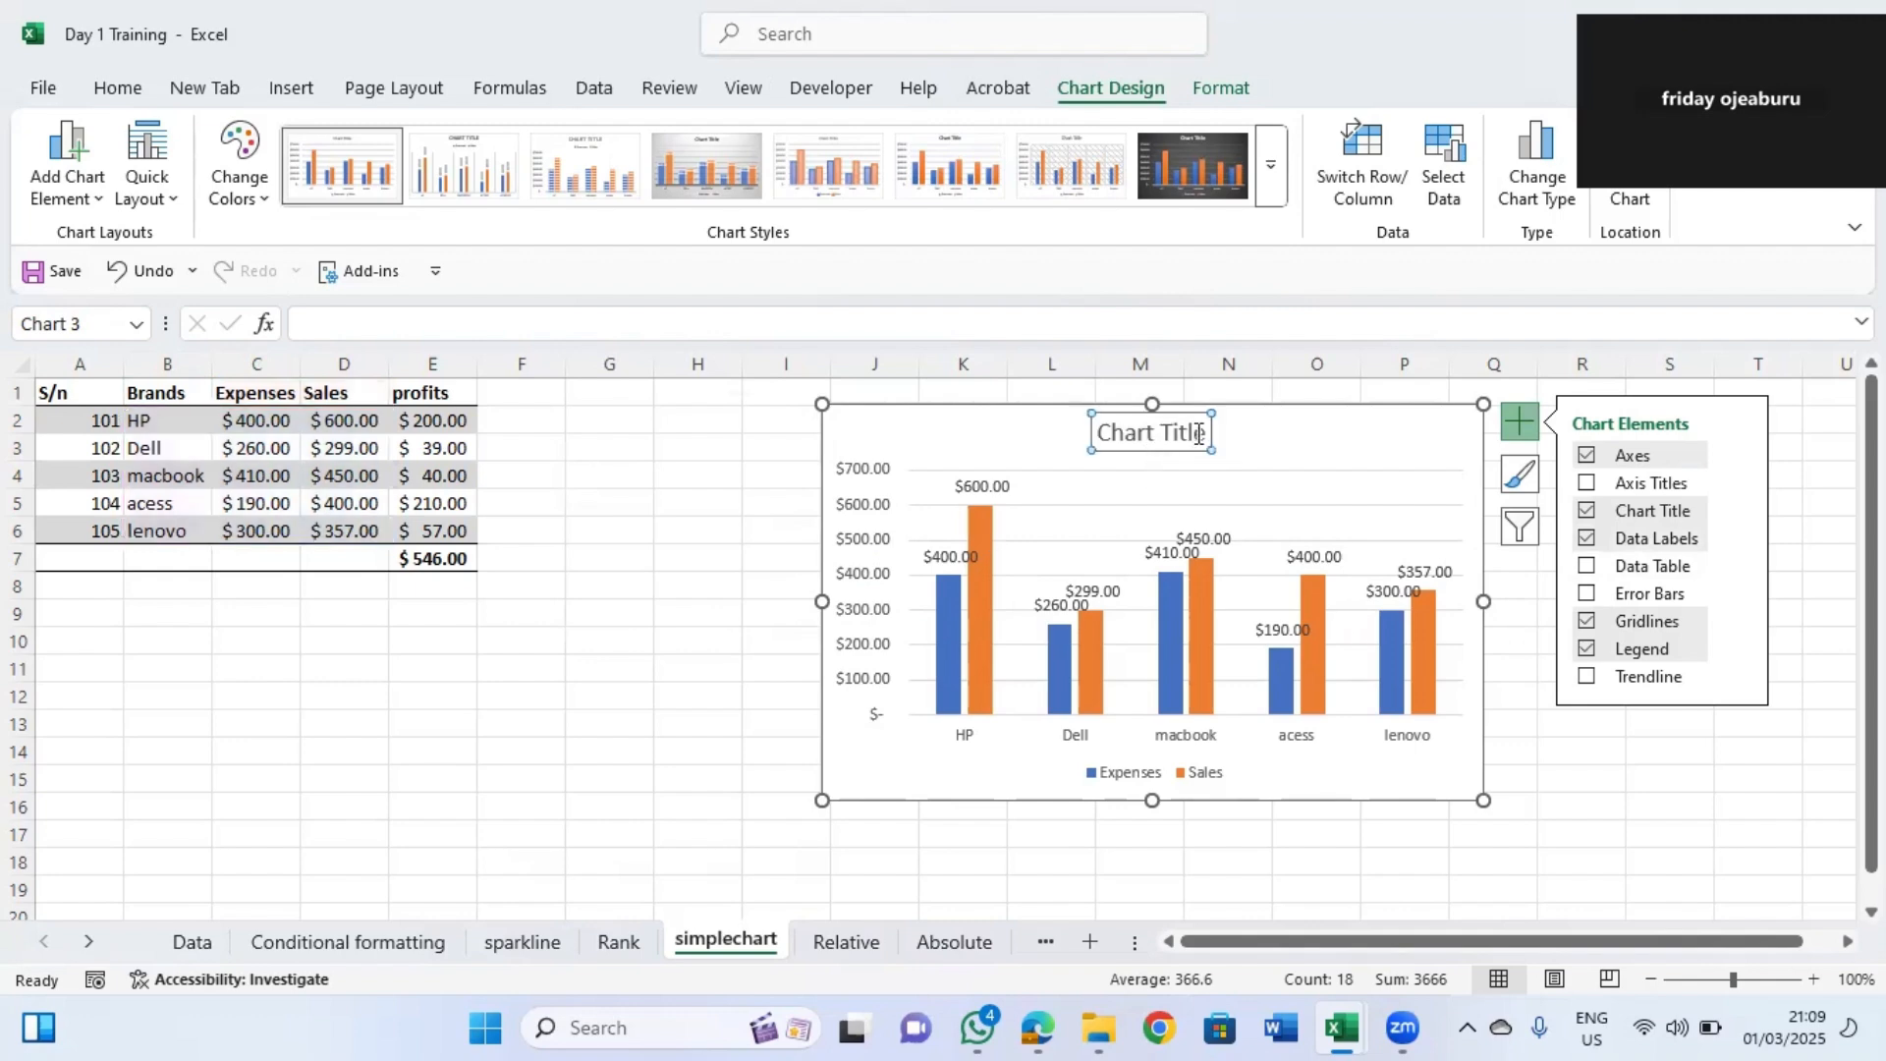
{"action": "triple_click", "coordinate": [1116, 430]}
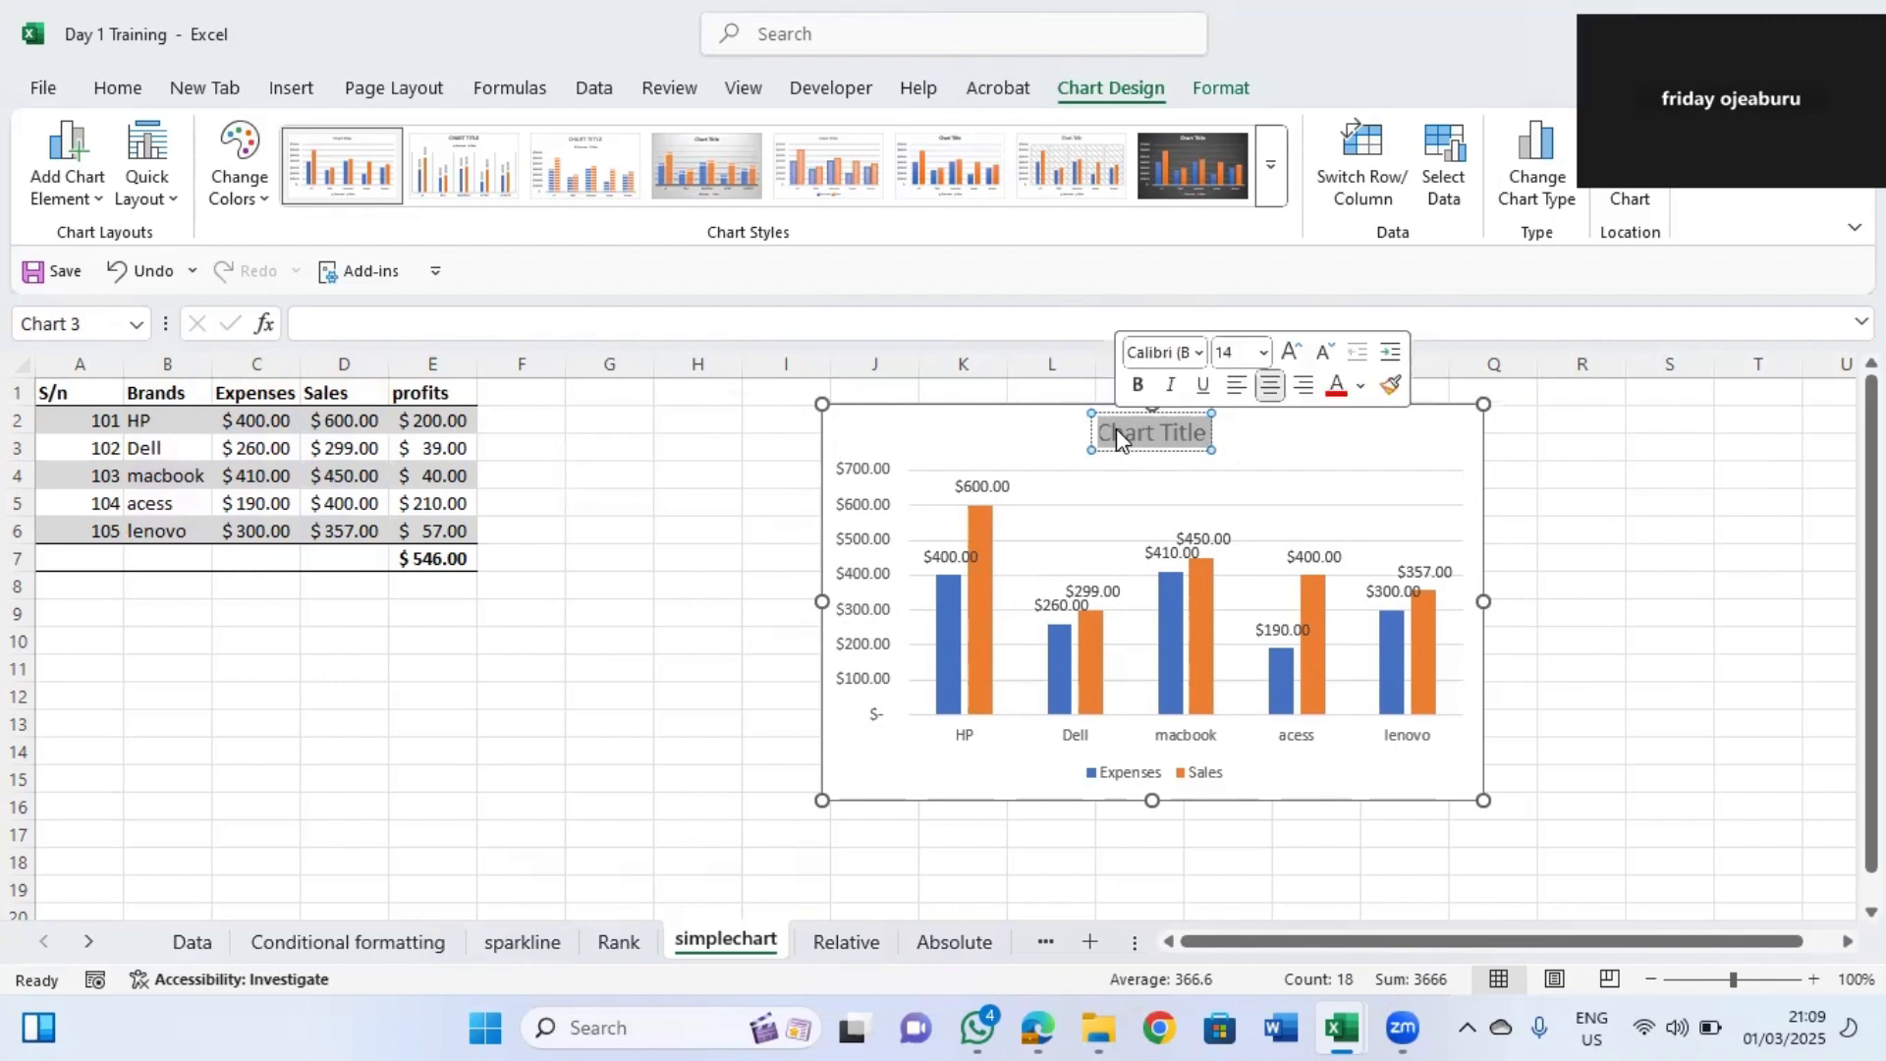
{"action": "type", "text": "Per"}
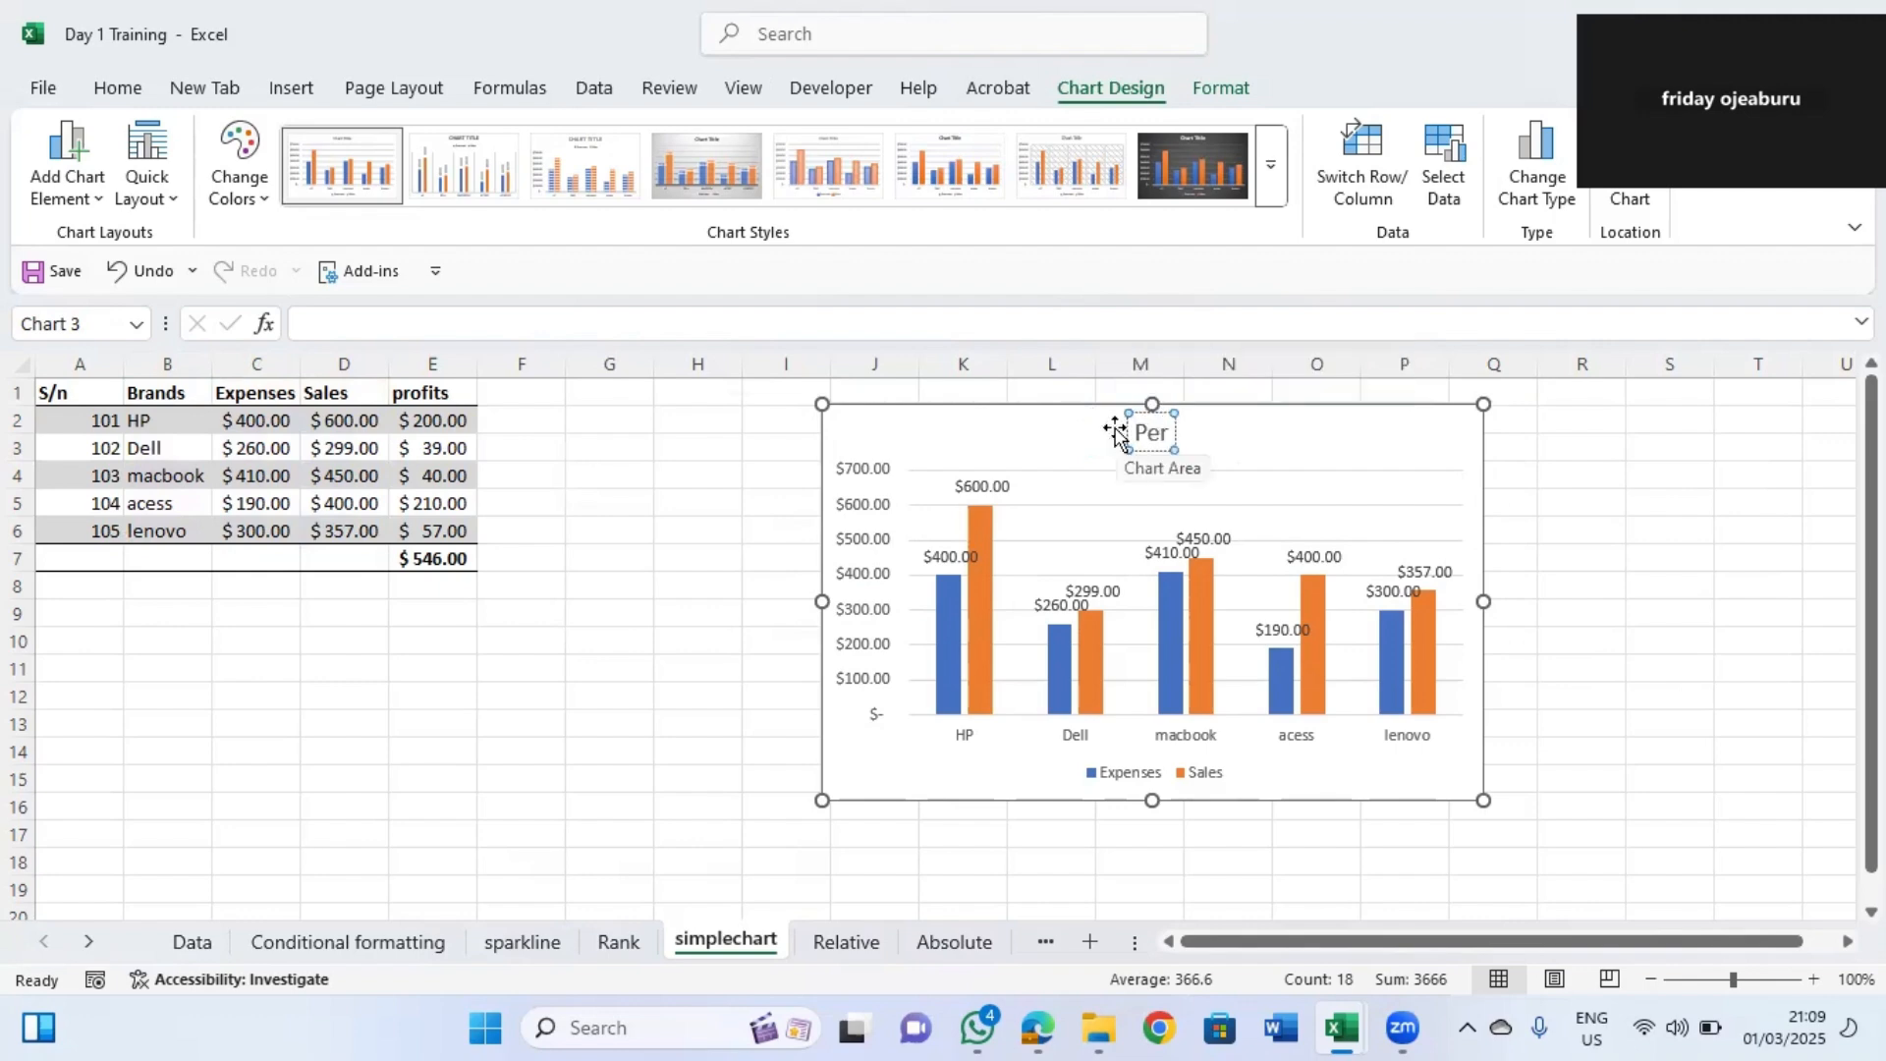
{"action": "type", "text": "forman"}
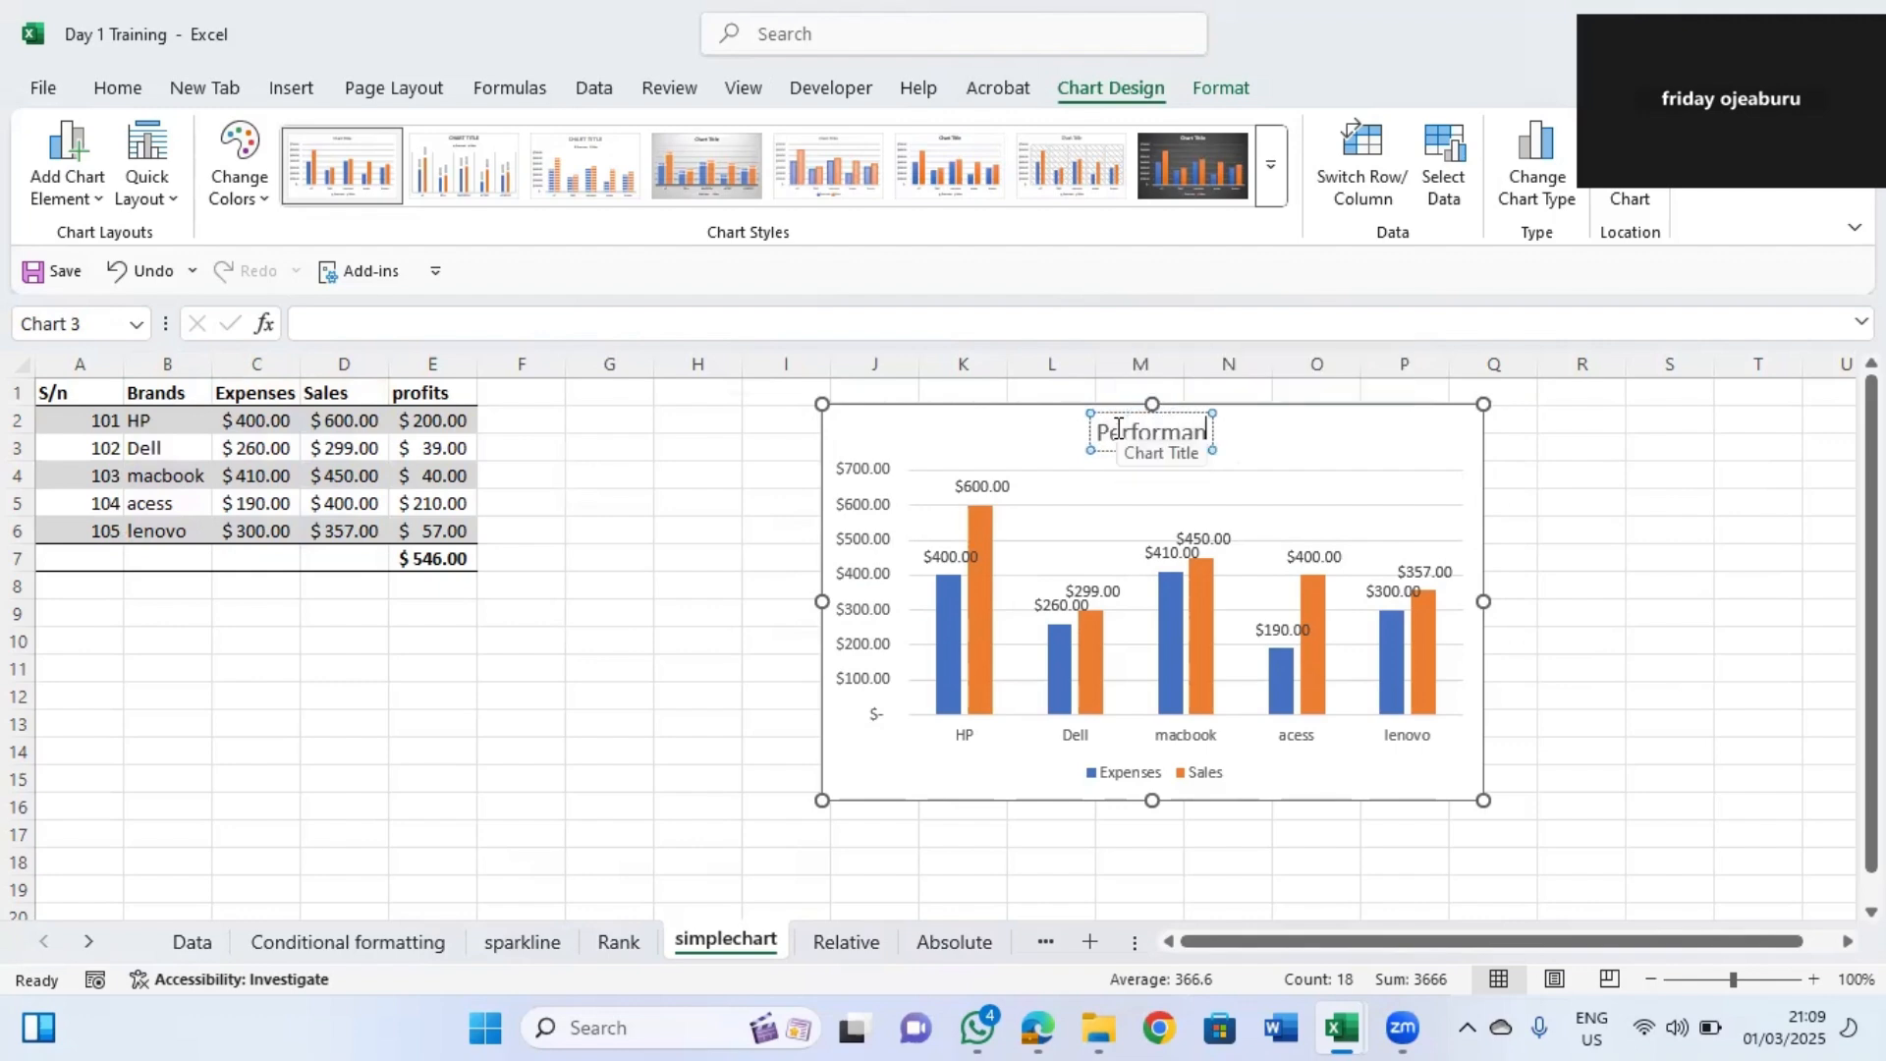
{"action": "type", "text": "ce Report"}
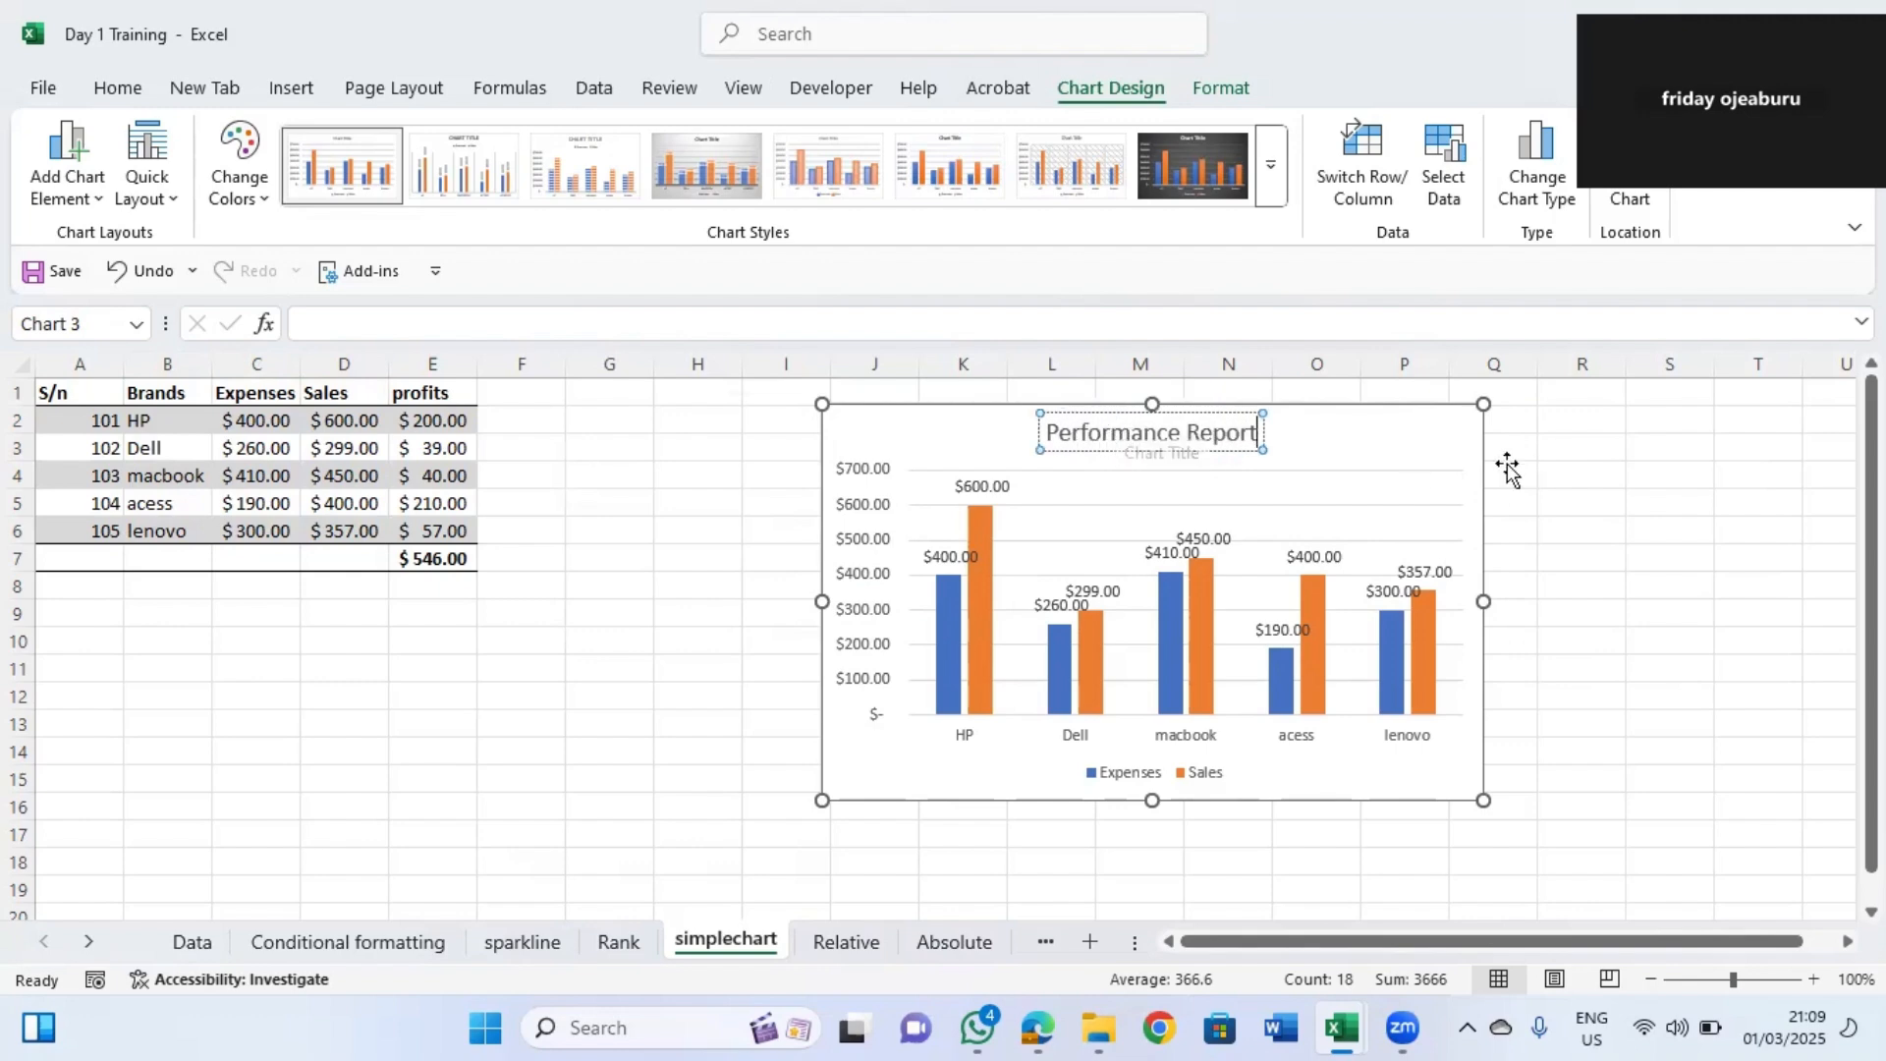
{"action": "left_click", "coordinate": [1562, 475]}
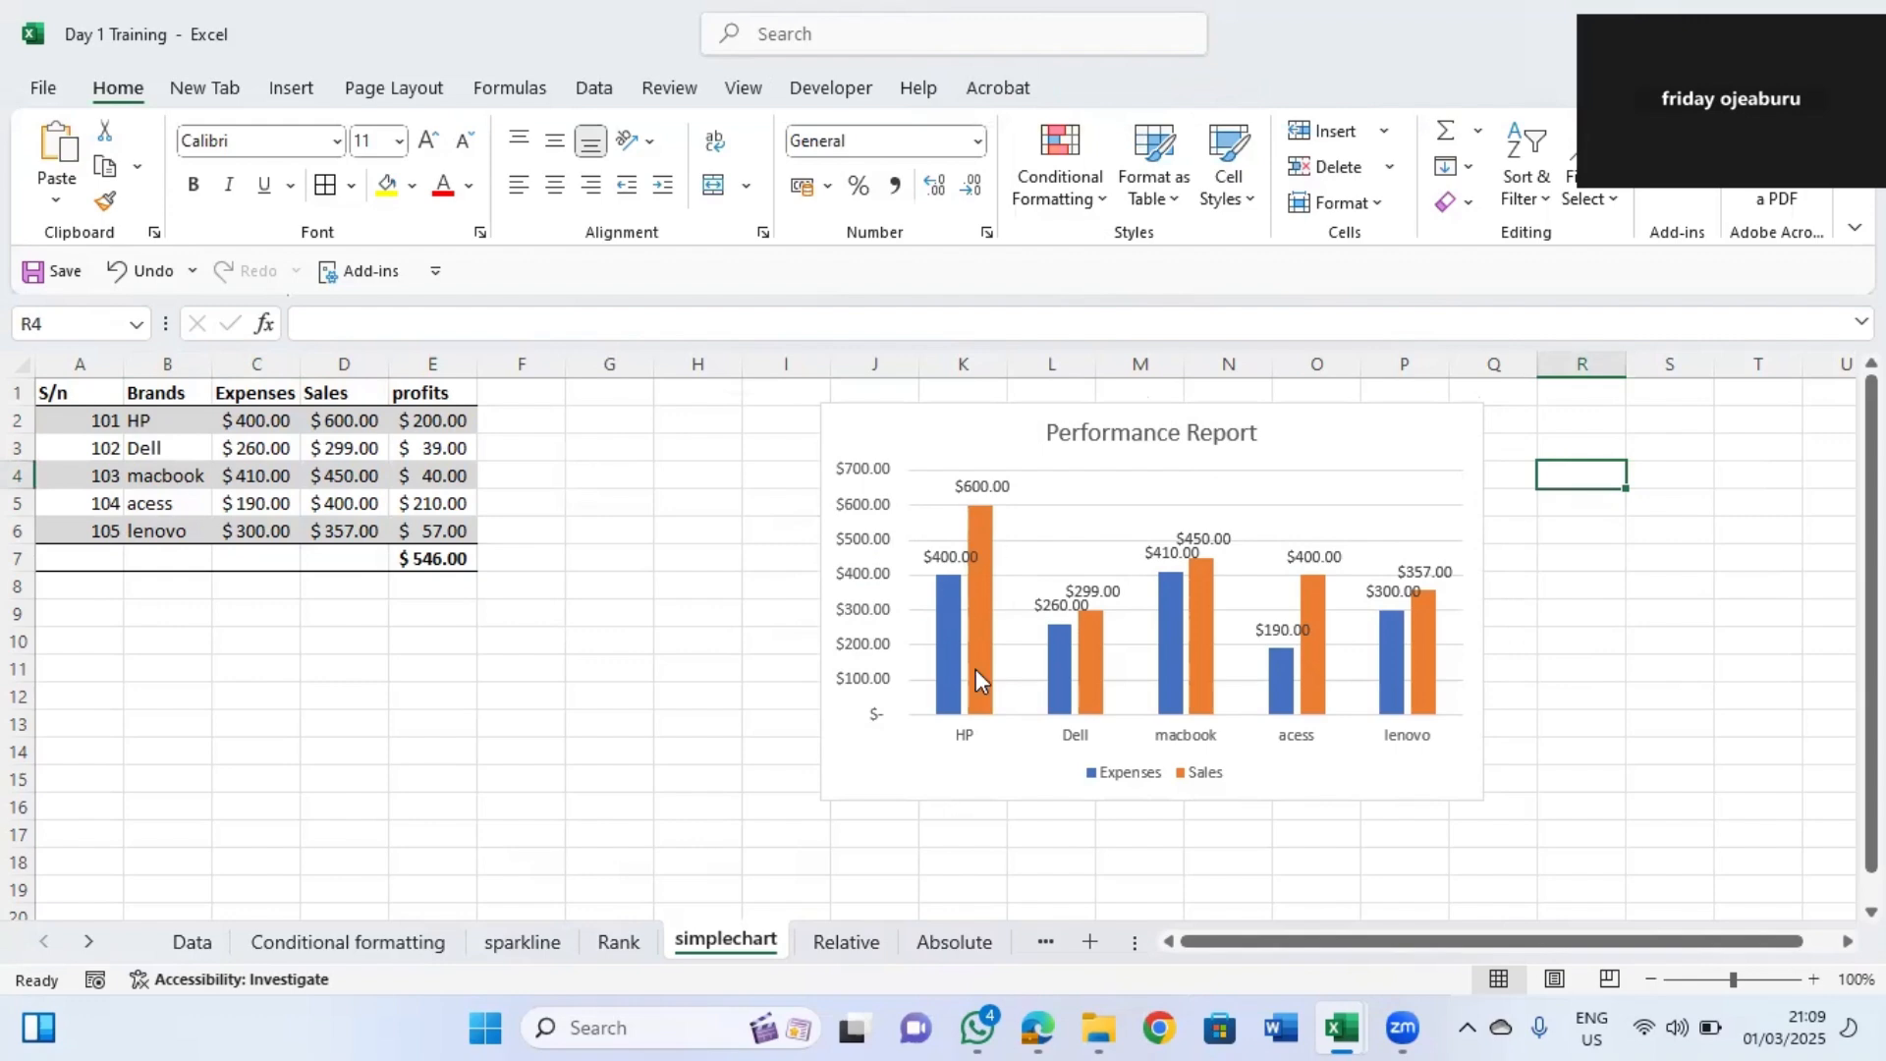
Move the column chart right and apply a chart style with a patterned plot area.
{"action": "mouse_move", "coordinate": [988, 694]}
{"action": "left_click_drag", "start_coordinate": [1027, 403], "coordinate": [1184, 414]}
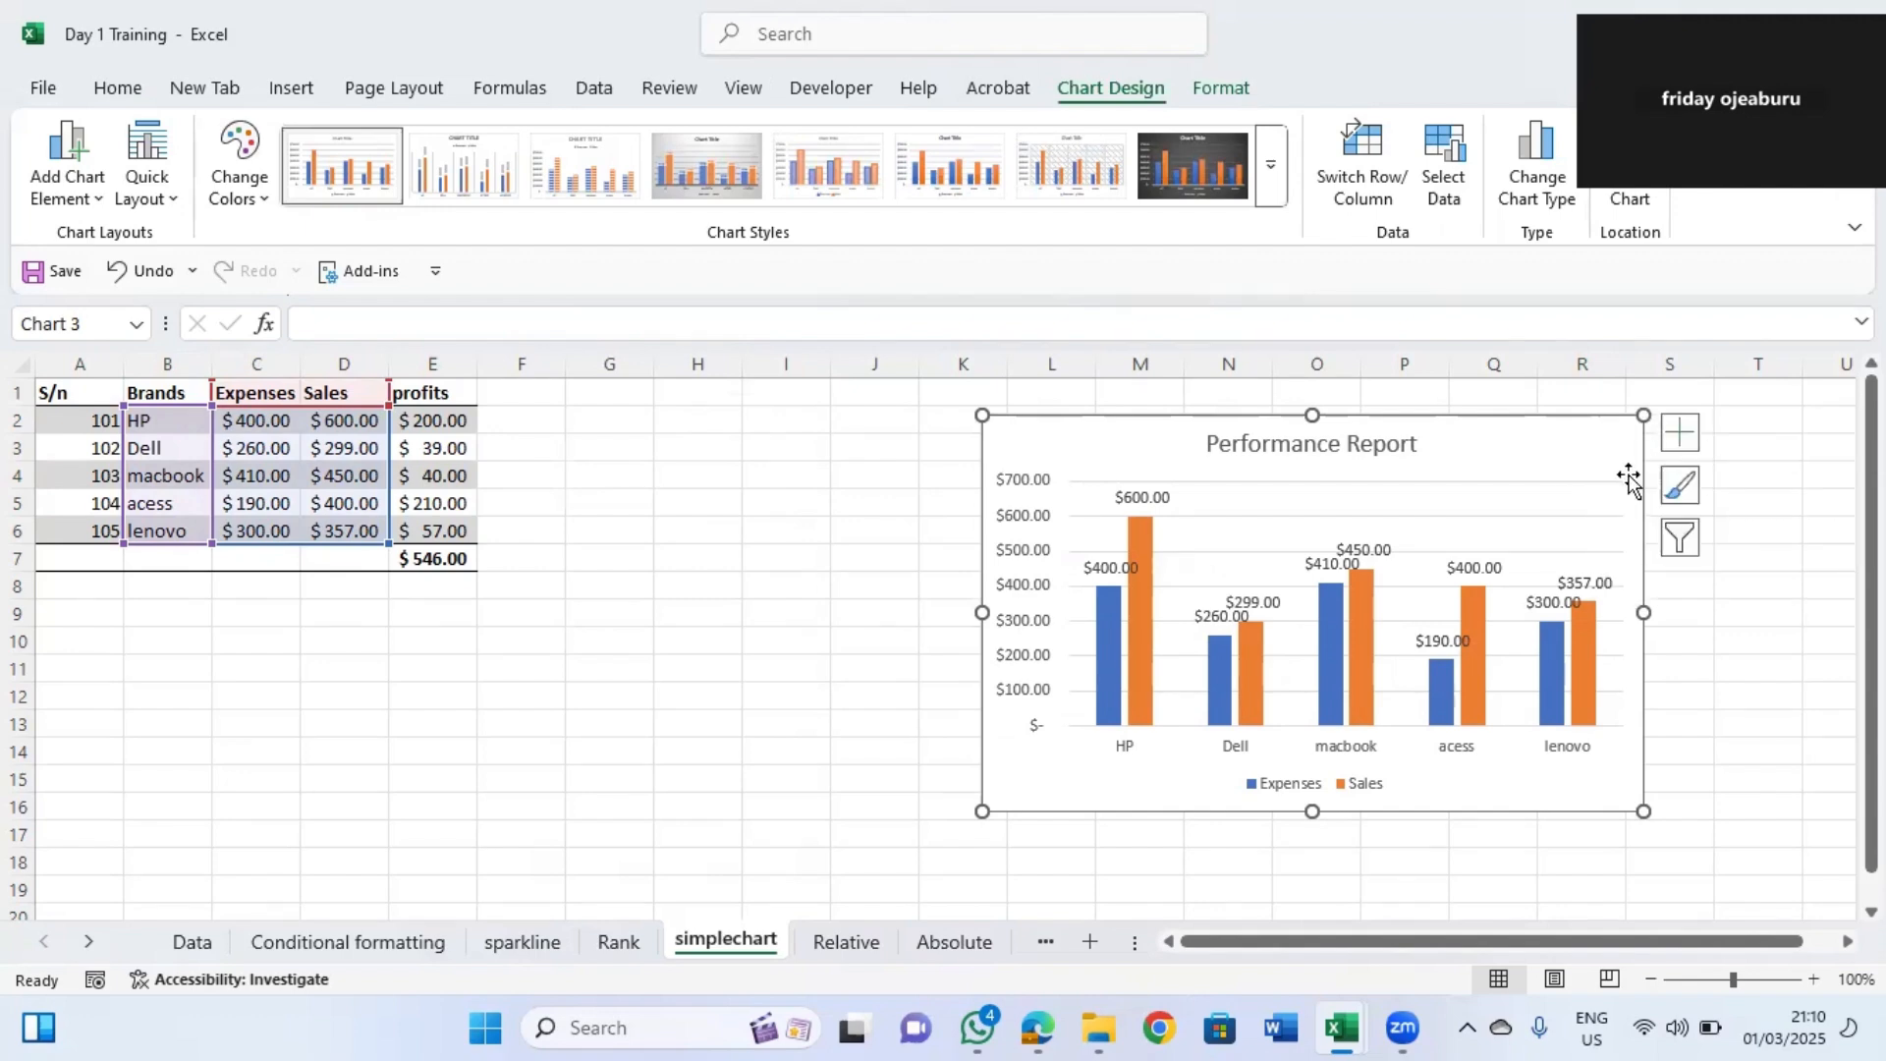
{"action": "left_click", "coordinate": [1679, 485]}
{"action": "left_click_drag", "start_coordinate": [931, 568], "coordinate": [930, 945]}
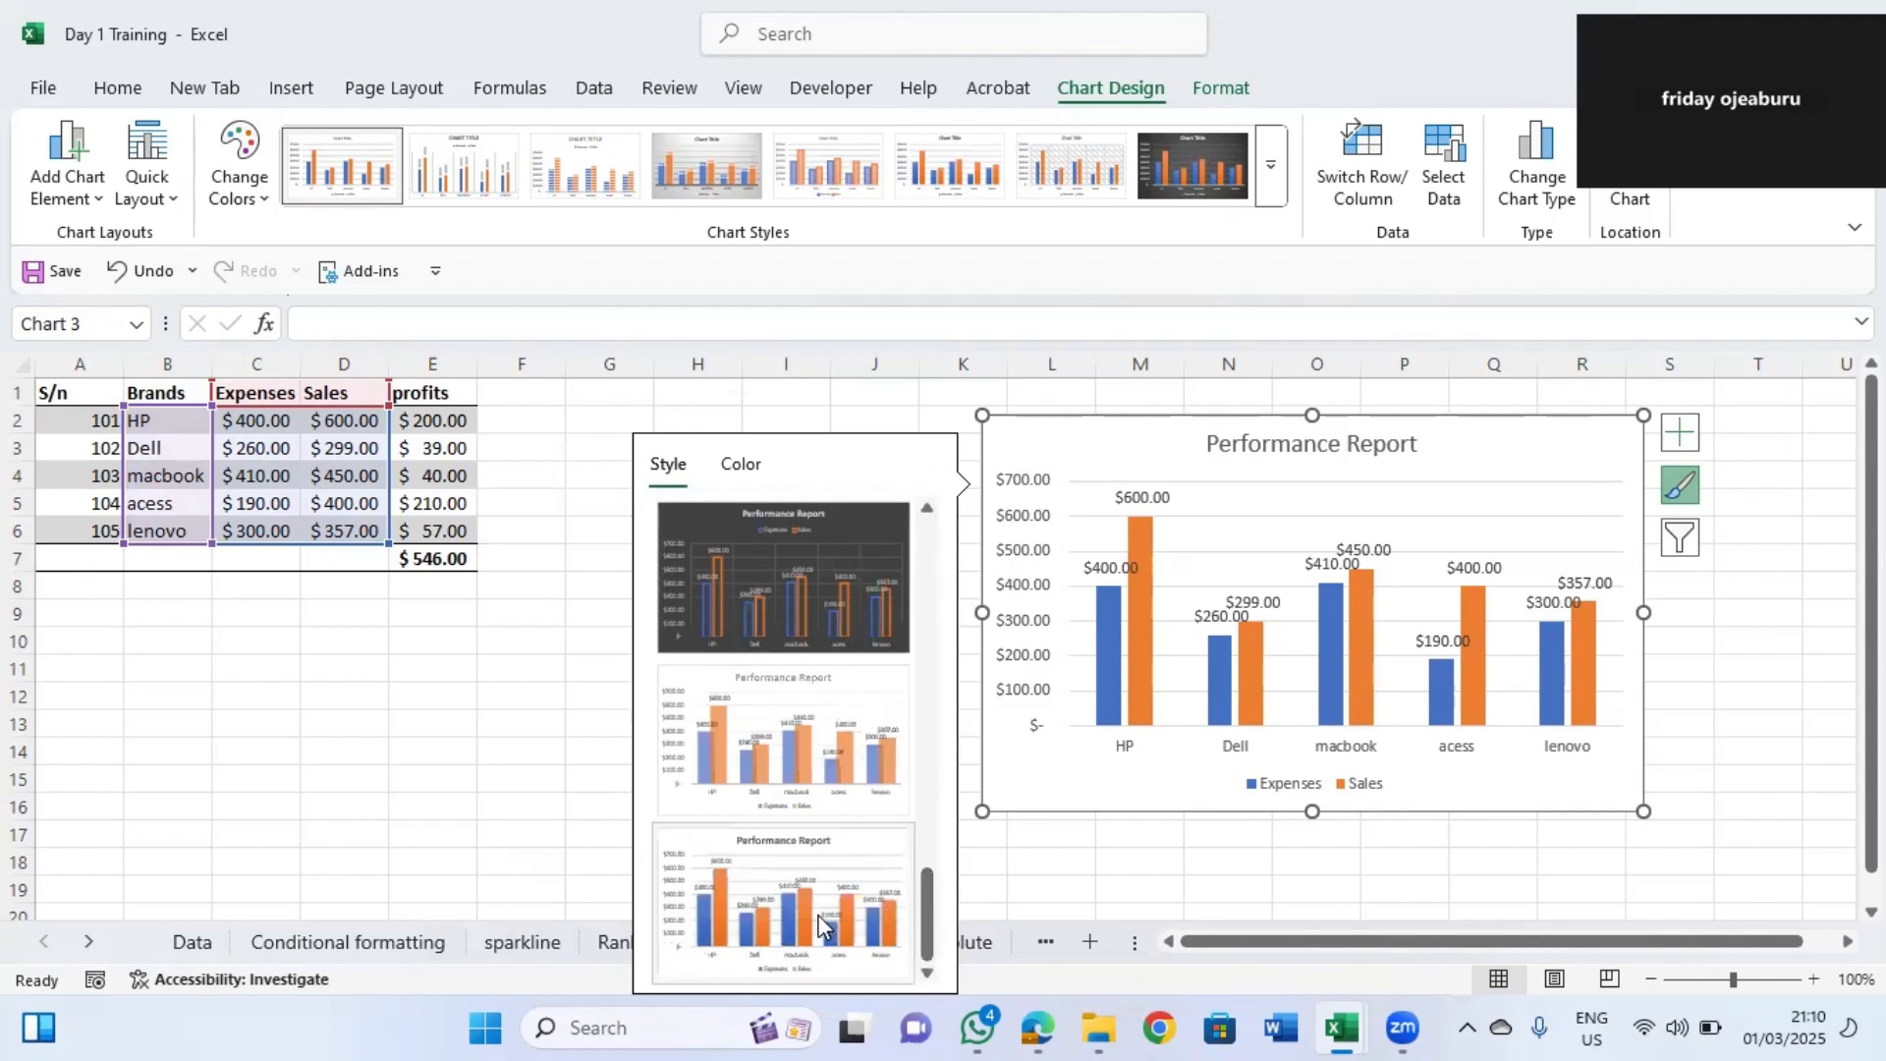
{"action": "left_click", "coordinate": [817, 915]}
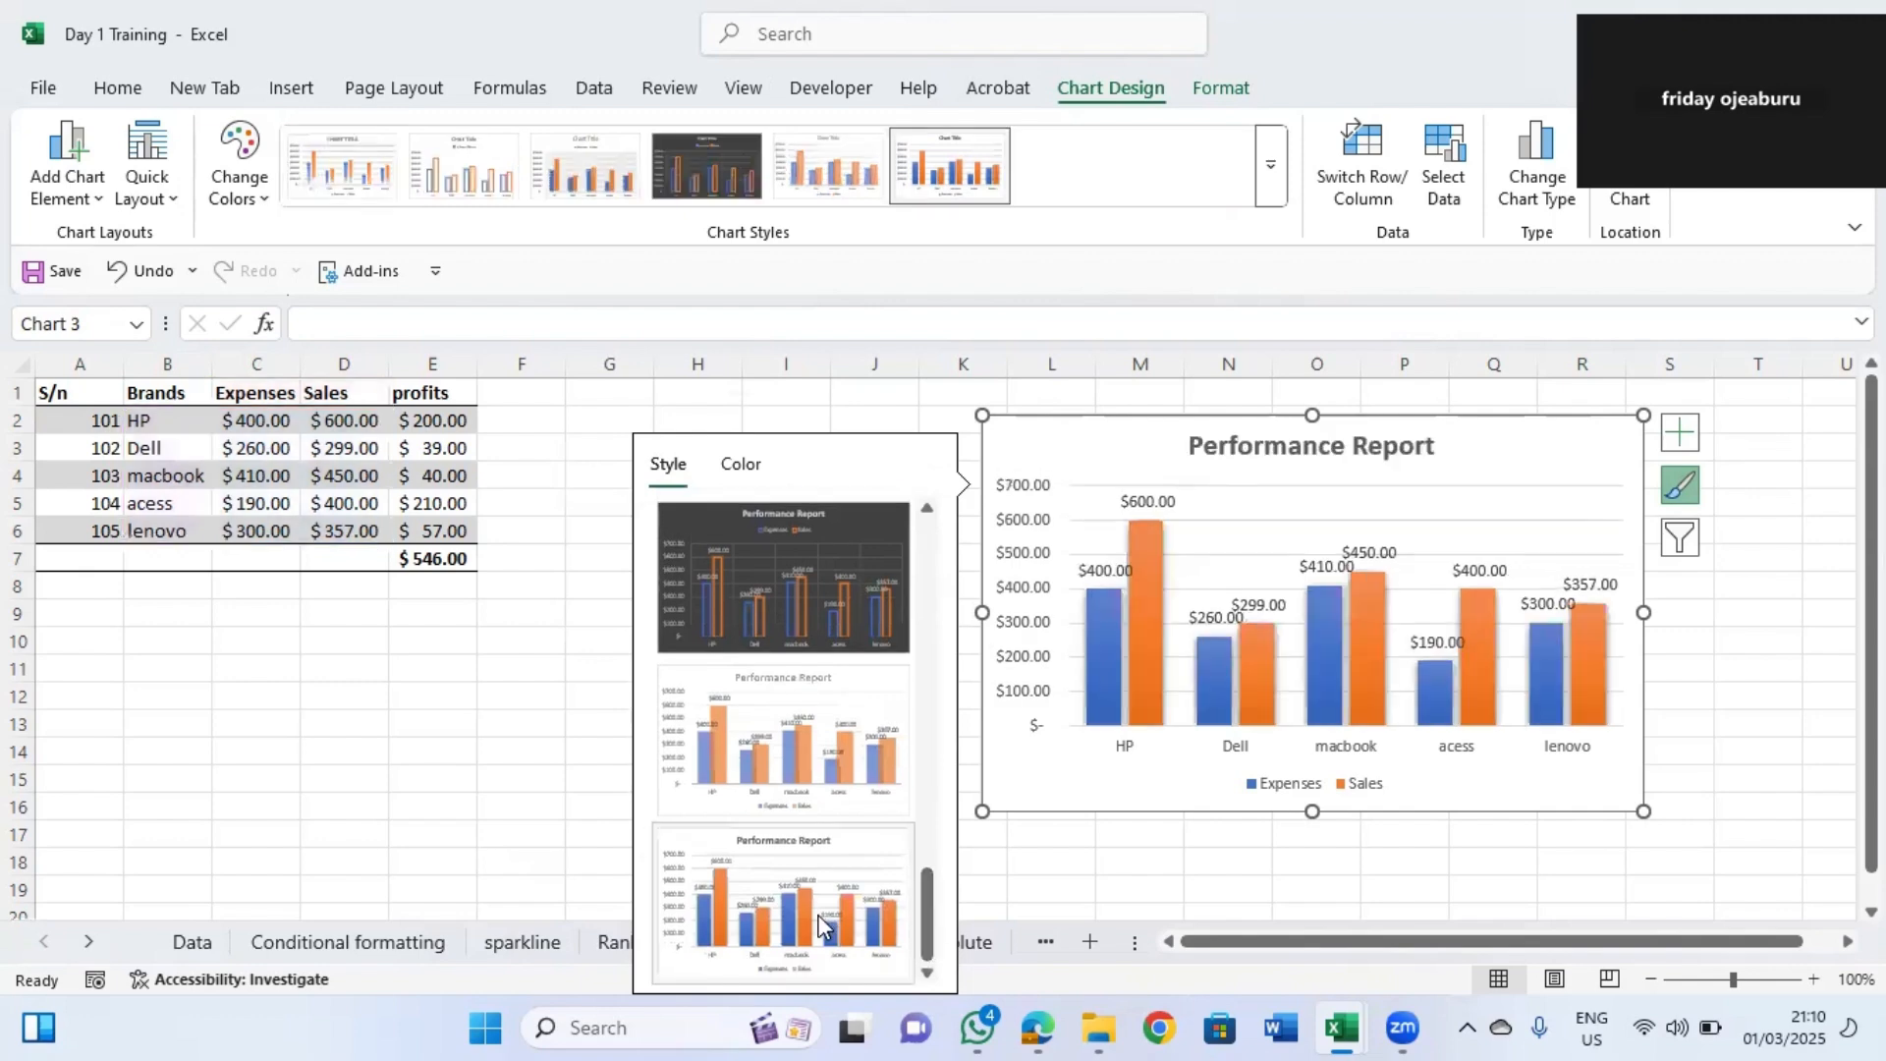
{"action": "left_click", "coordinate": [843, 565]}
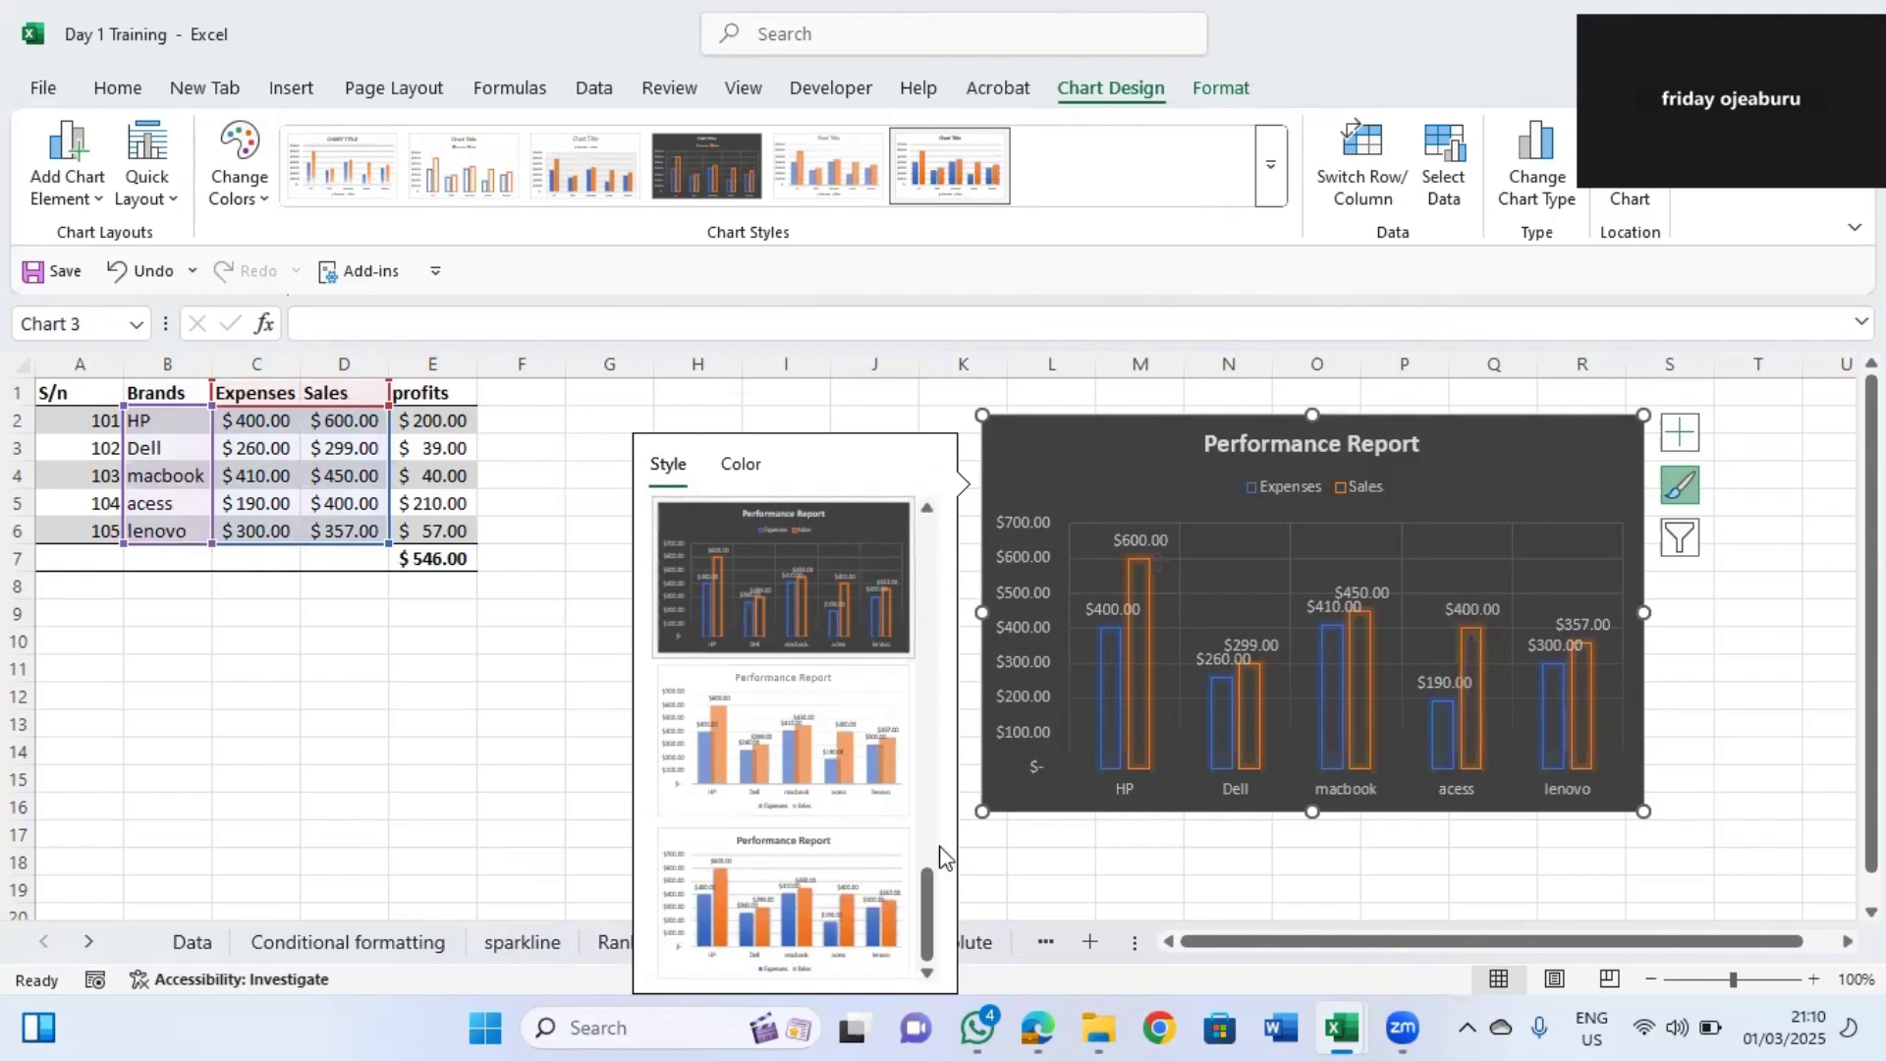
{"action": "left_click_drag", "start_coordinate": [927, 889], "coordinate": [916, 739]}
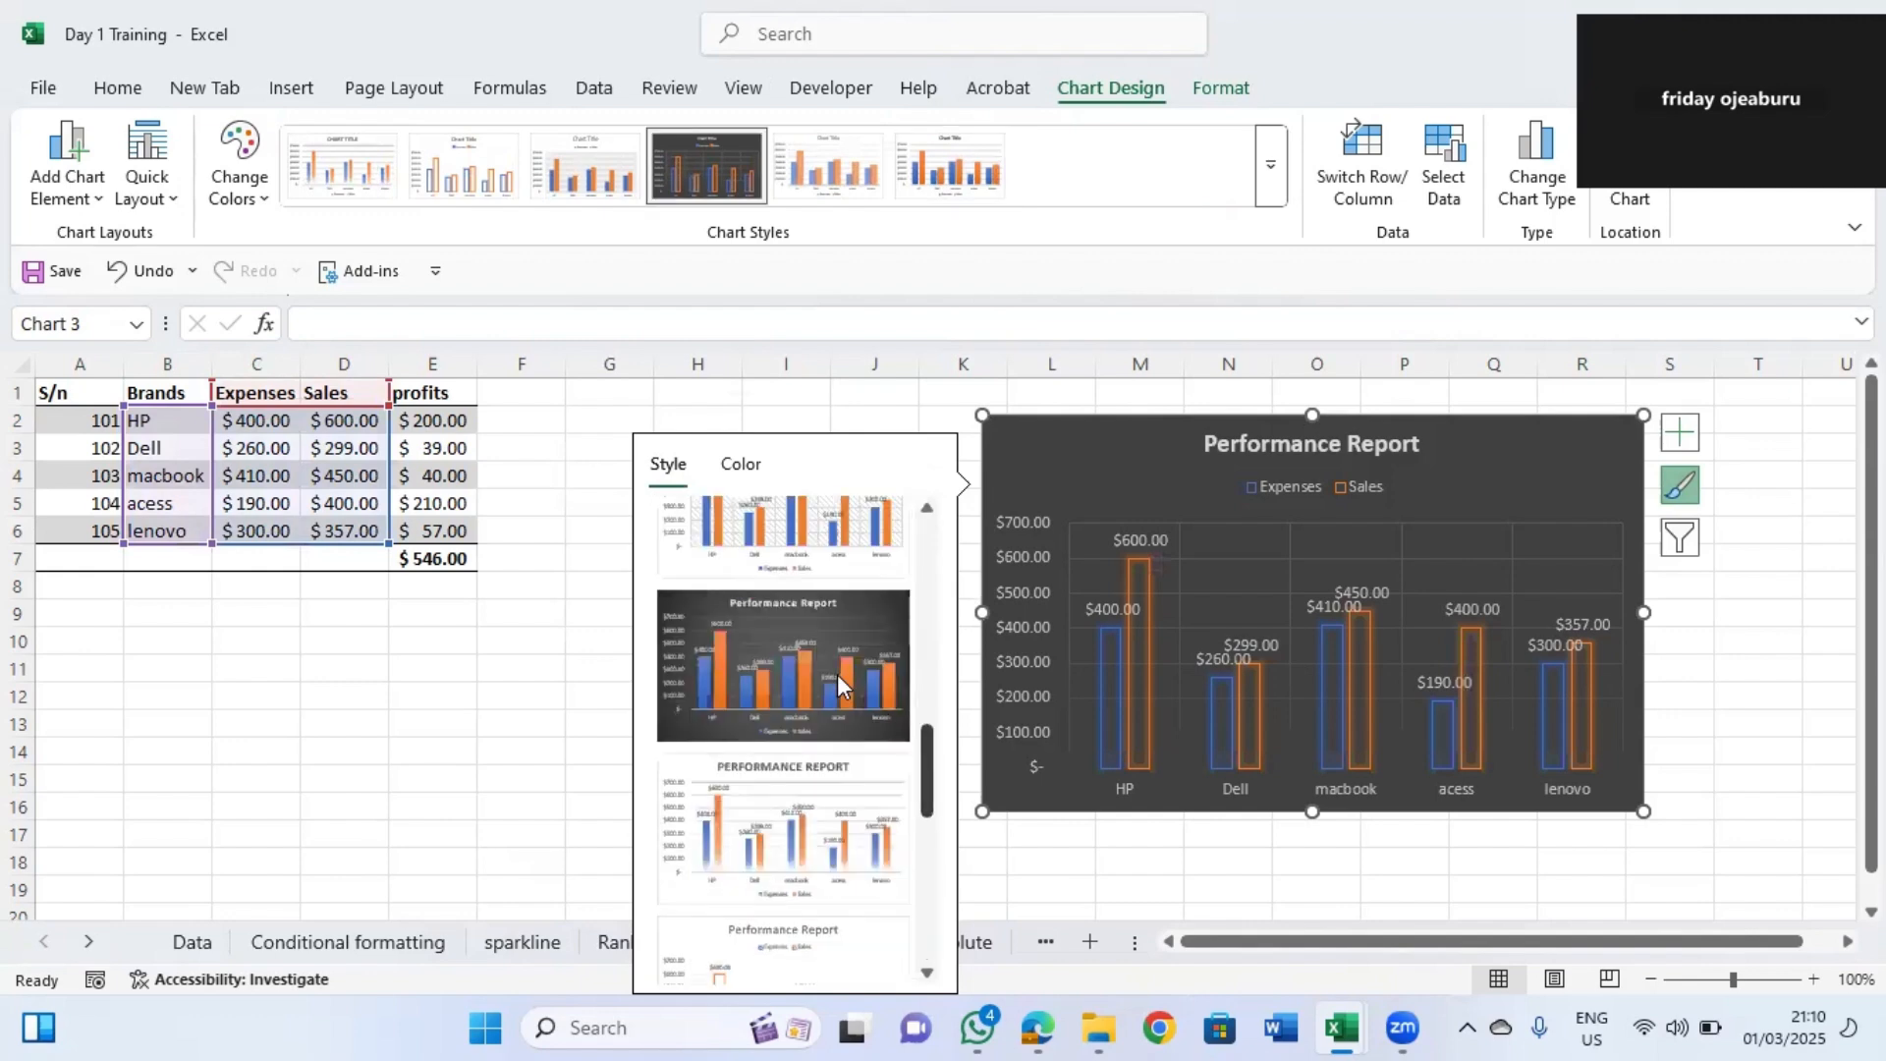
{"action": "left_click", "coordinate": [837, 674]}
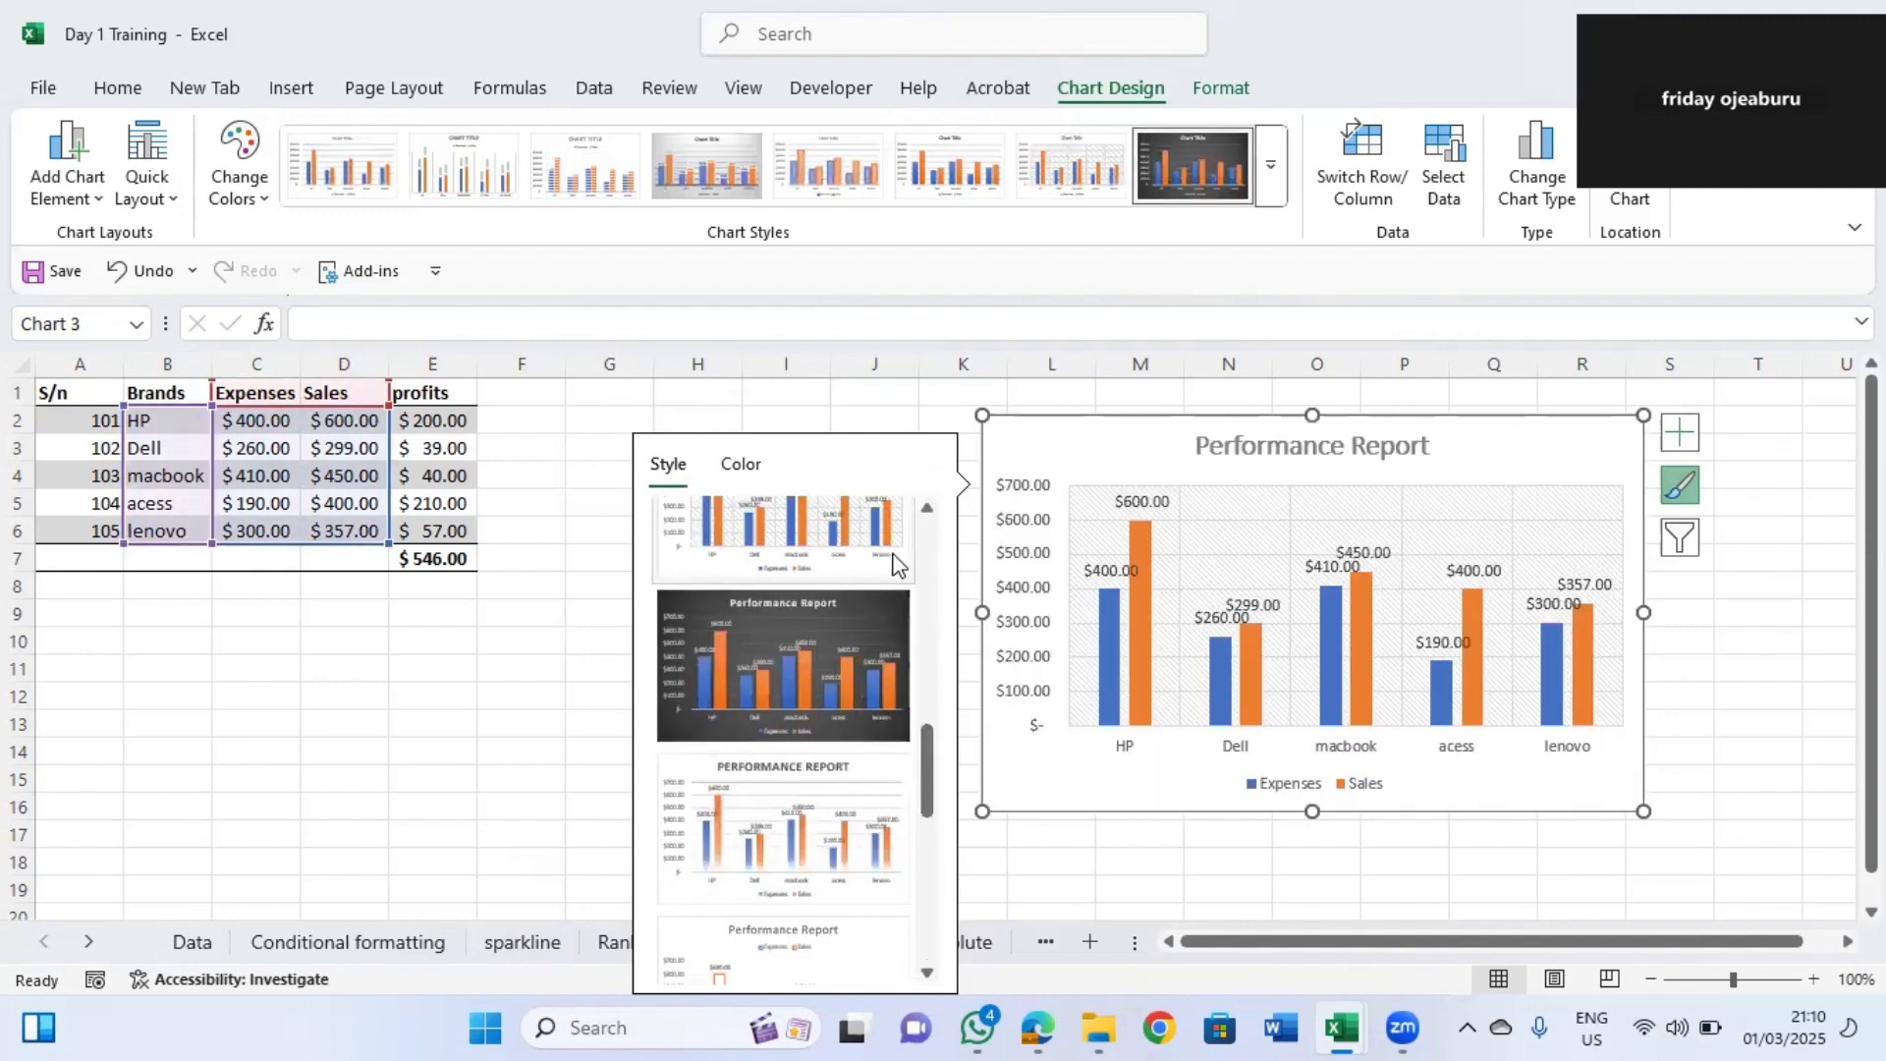
{"action": "key", "text": "ctrl+z"}
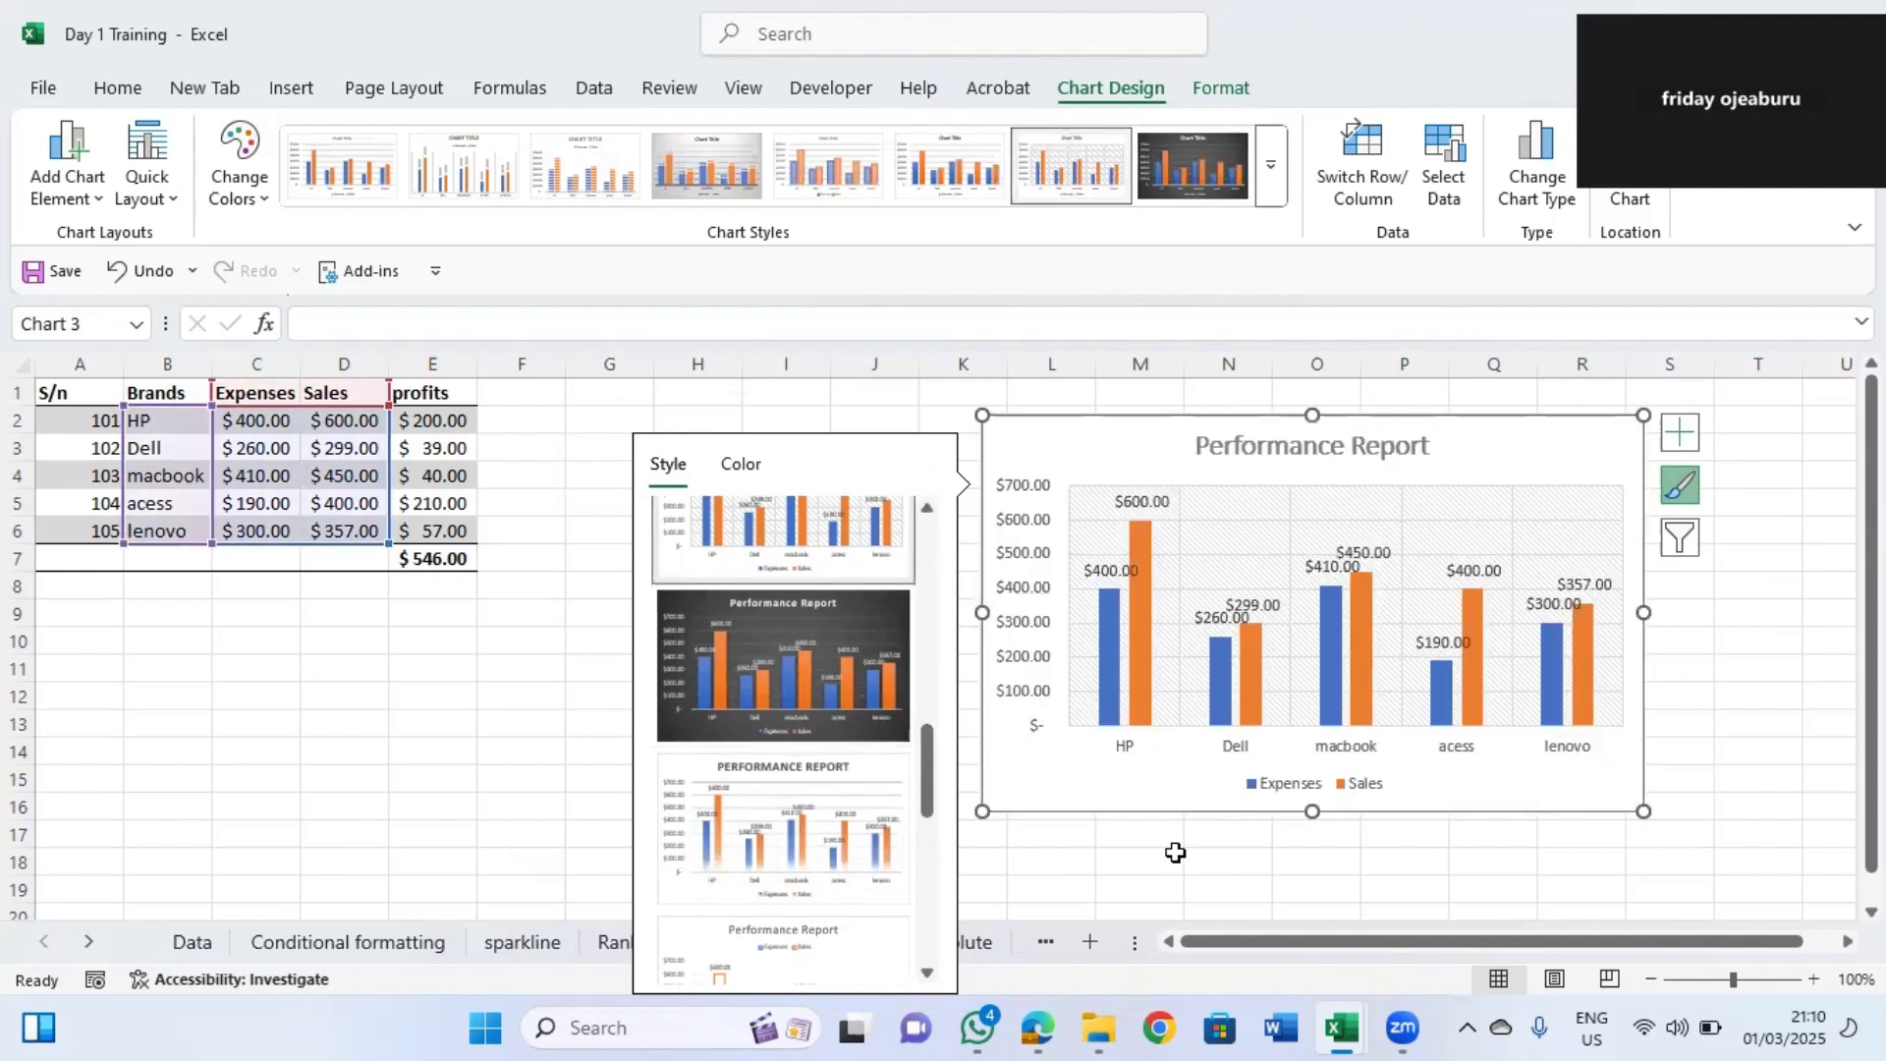
{"action": "left_click", "coordinate": [1380, 855]}
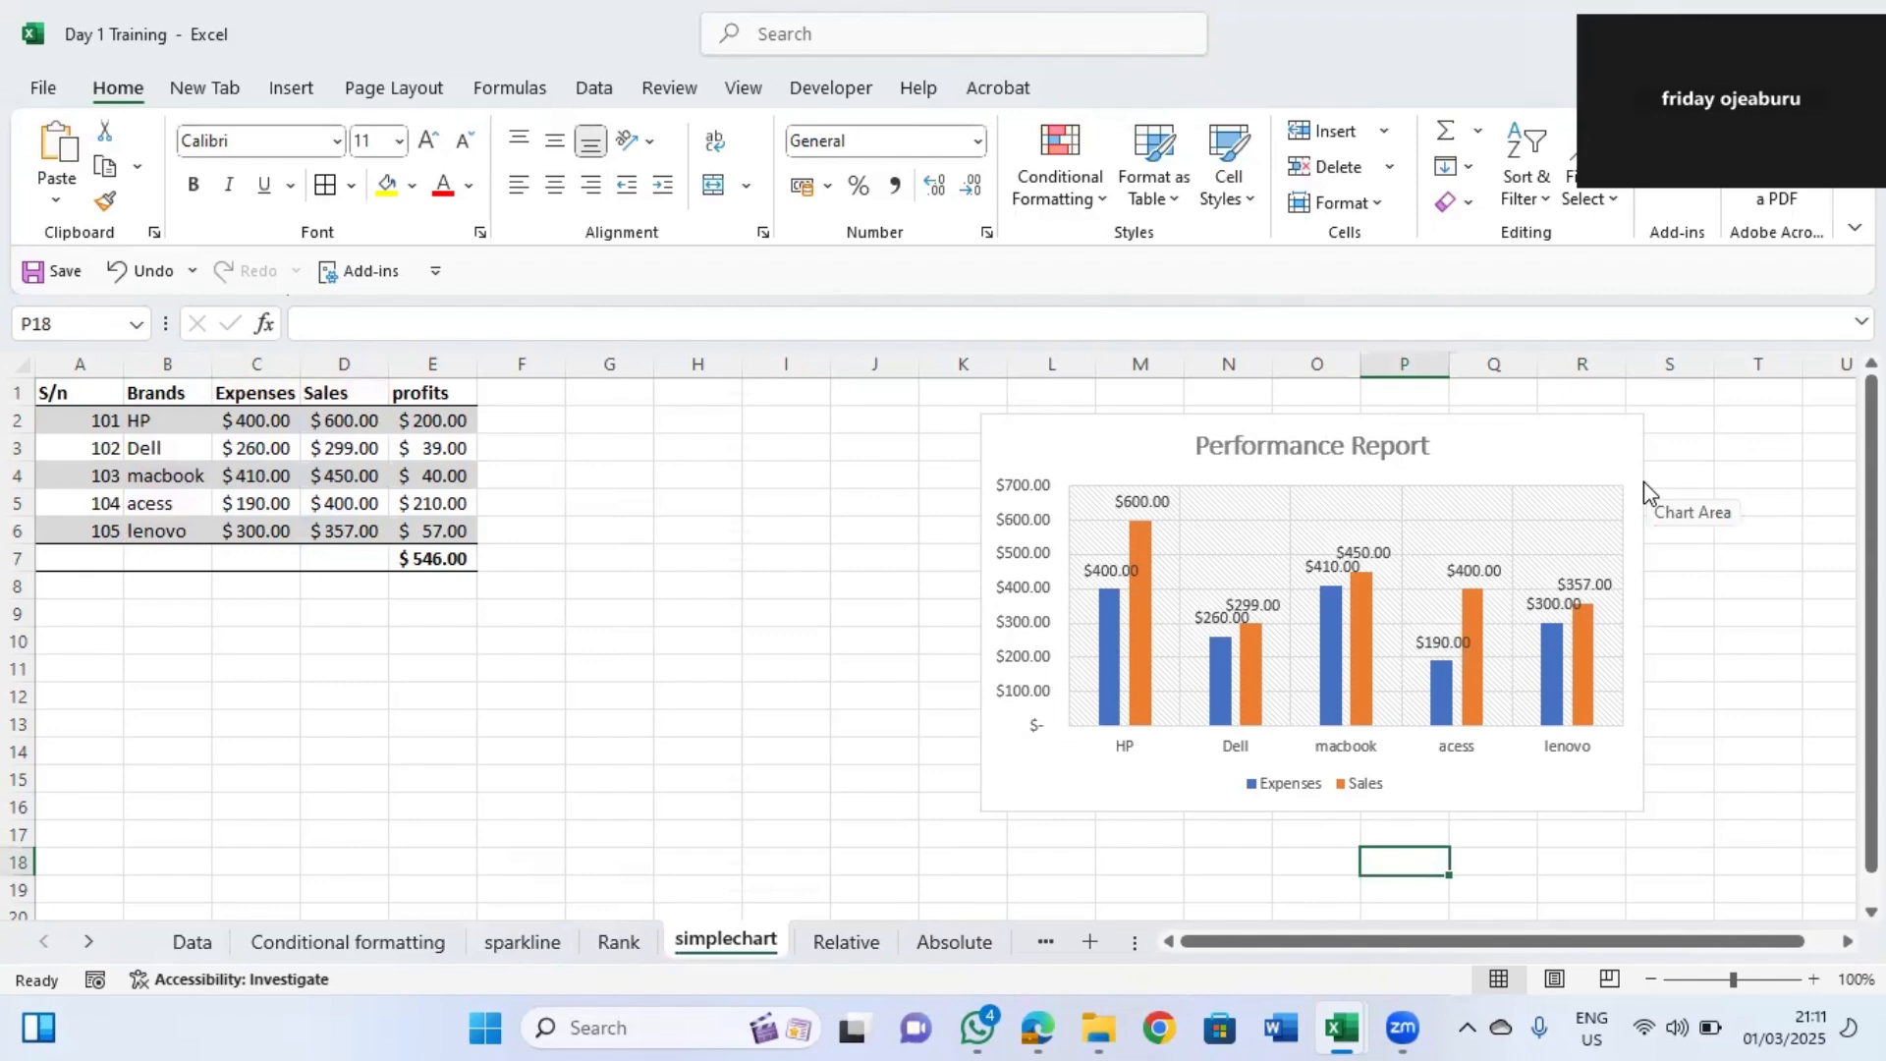
Shift the column chart further right so it spans about columns M to T.
{"action": "left_click_drag", "start_coordinate": [1305, 416], "coordinate": [1420, 430]}
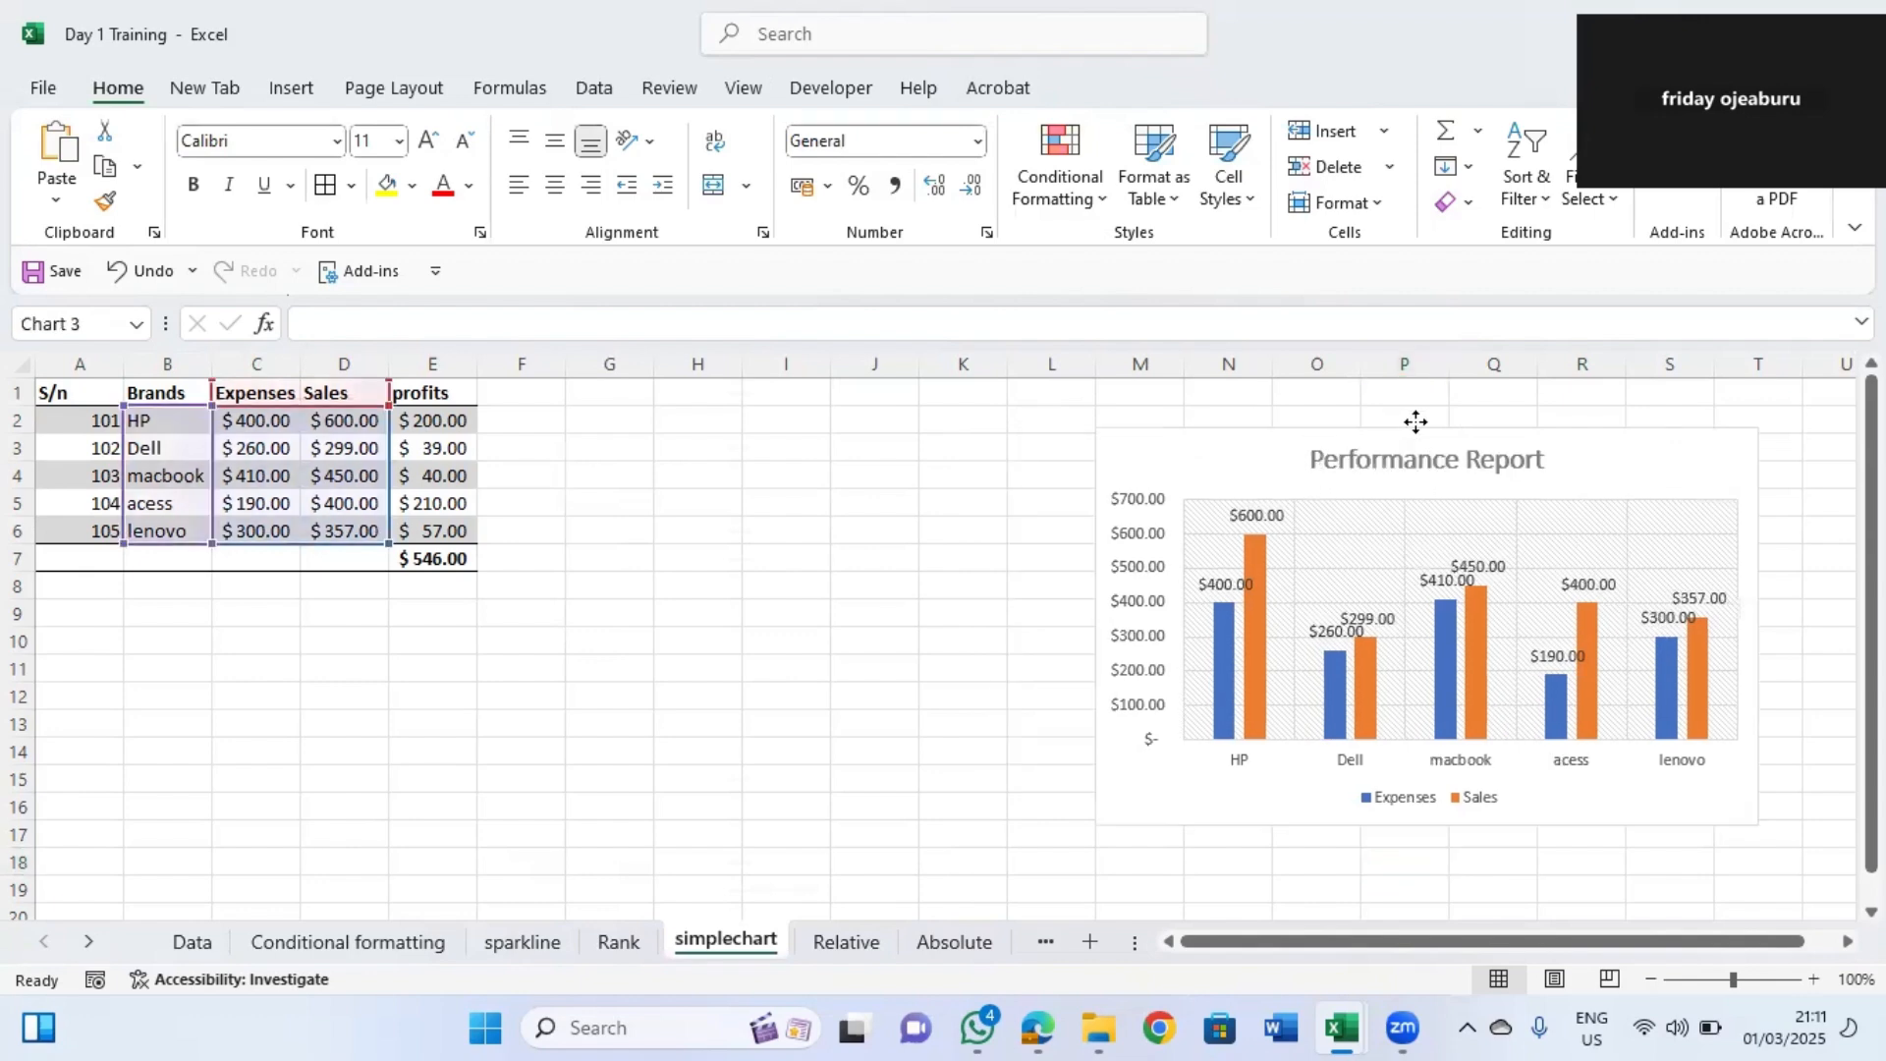
{"action": "left_click_drag", "start_coordinate": [1223, 483], "coordinate": [1261, 479]}
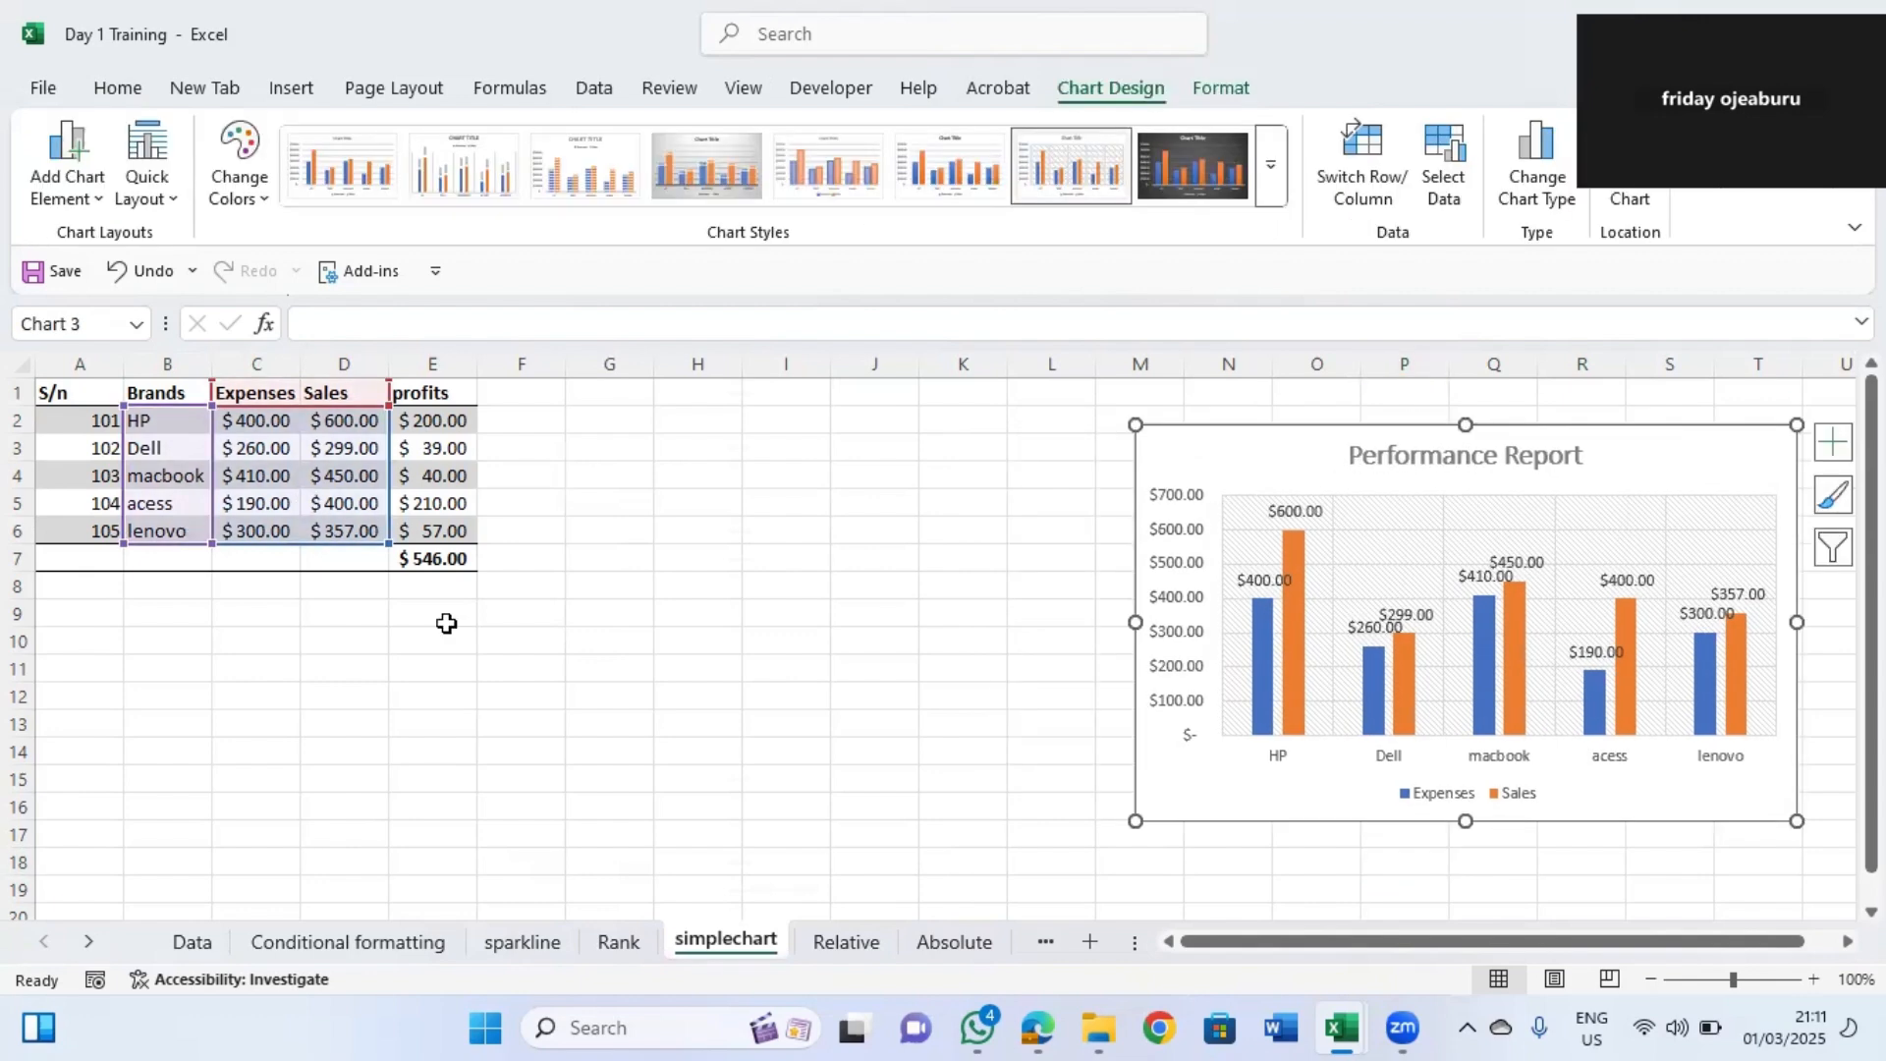
{"action": "left_click", "coordinate": [314, 633]}
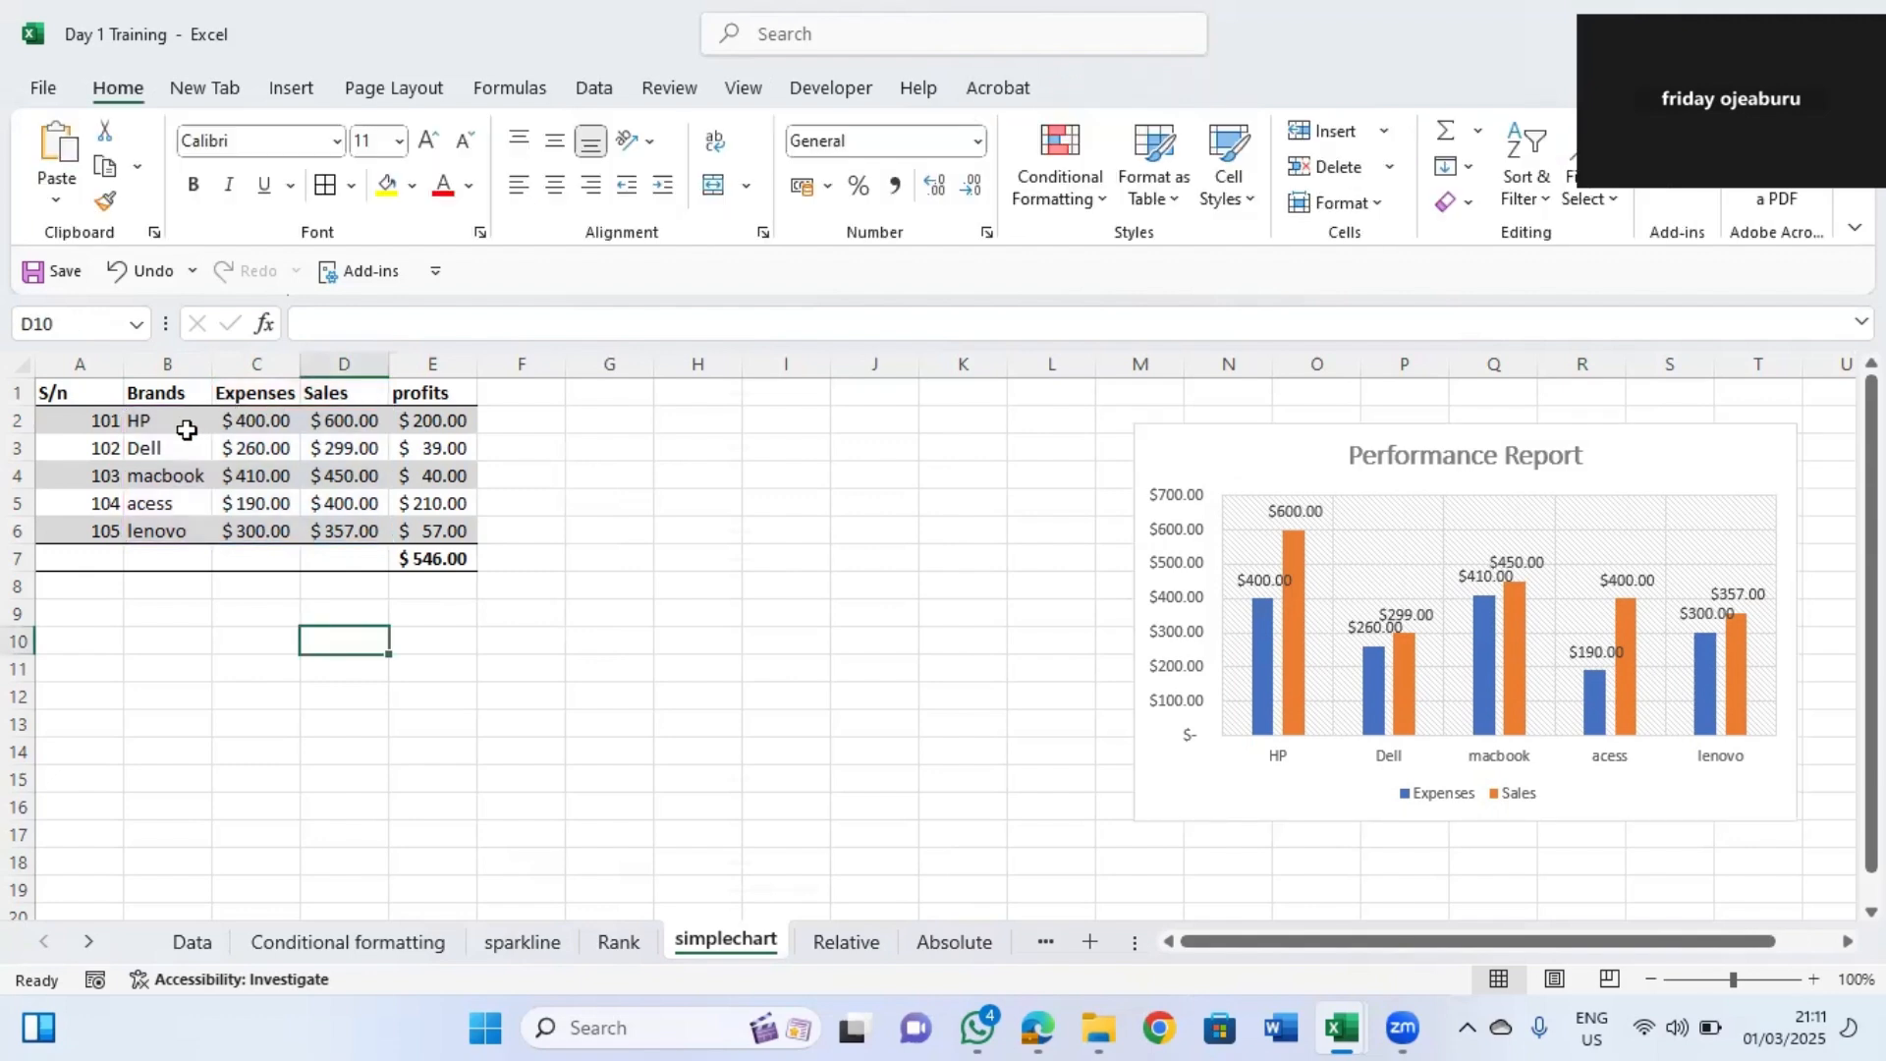
Insert a recommended pie chart of Brands and Expenses from B1:C6.
{"action": "left_click_drag", "start_coordinate": [157, 393], "coordinate": [275, 535]}
{"action": "left_click_drag", "start_coordinate": [158, 393], "coordinate": [270, 530]}
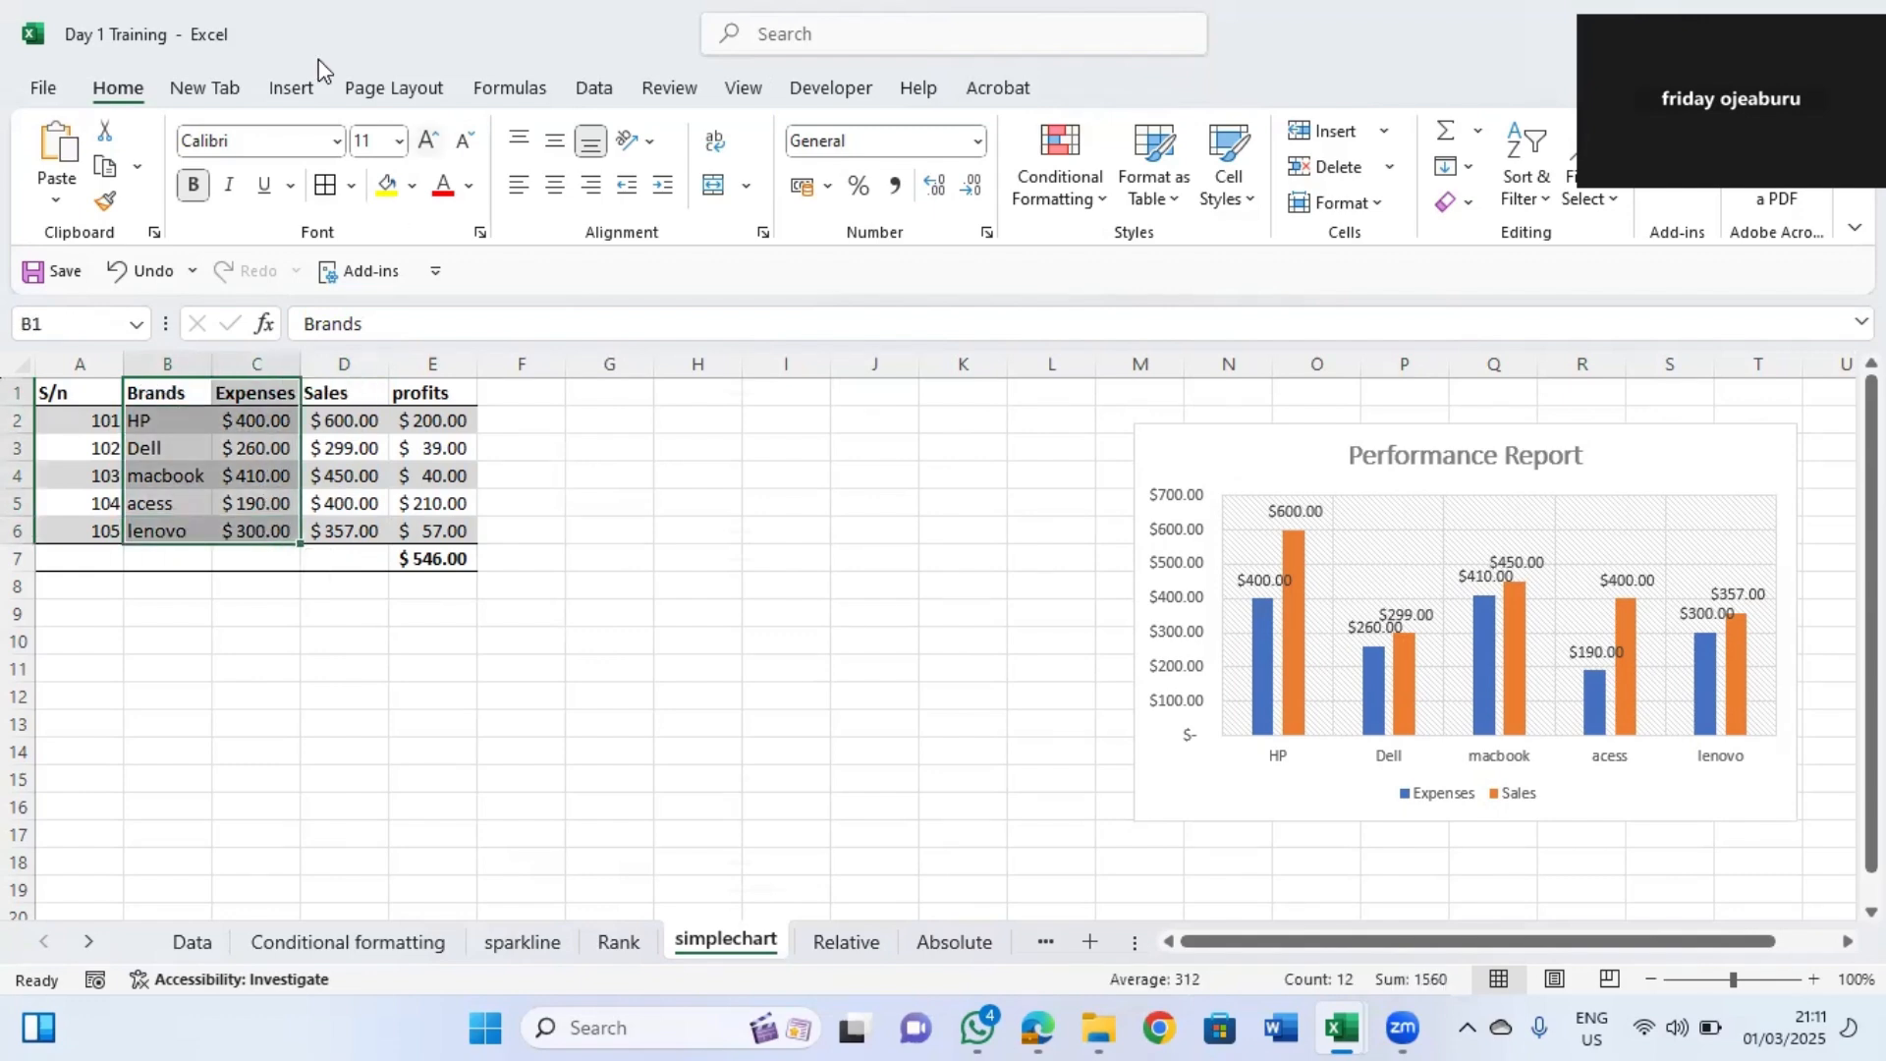
{"action": "left_click", "coordinate": [290, 90]}
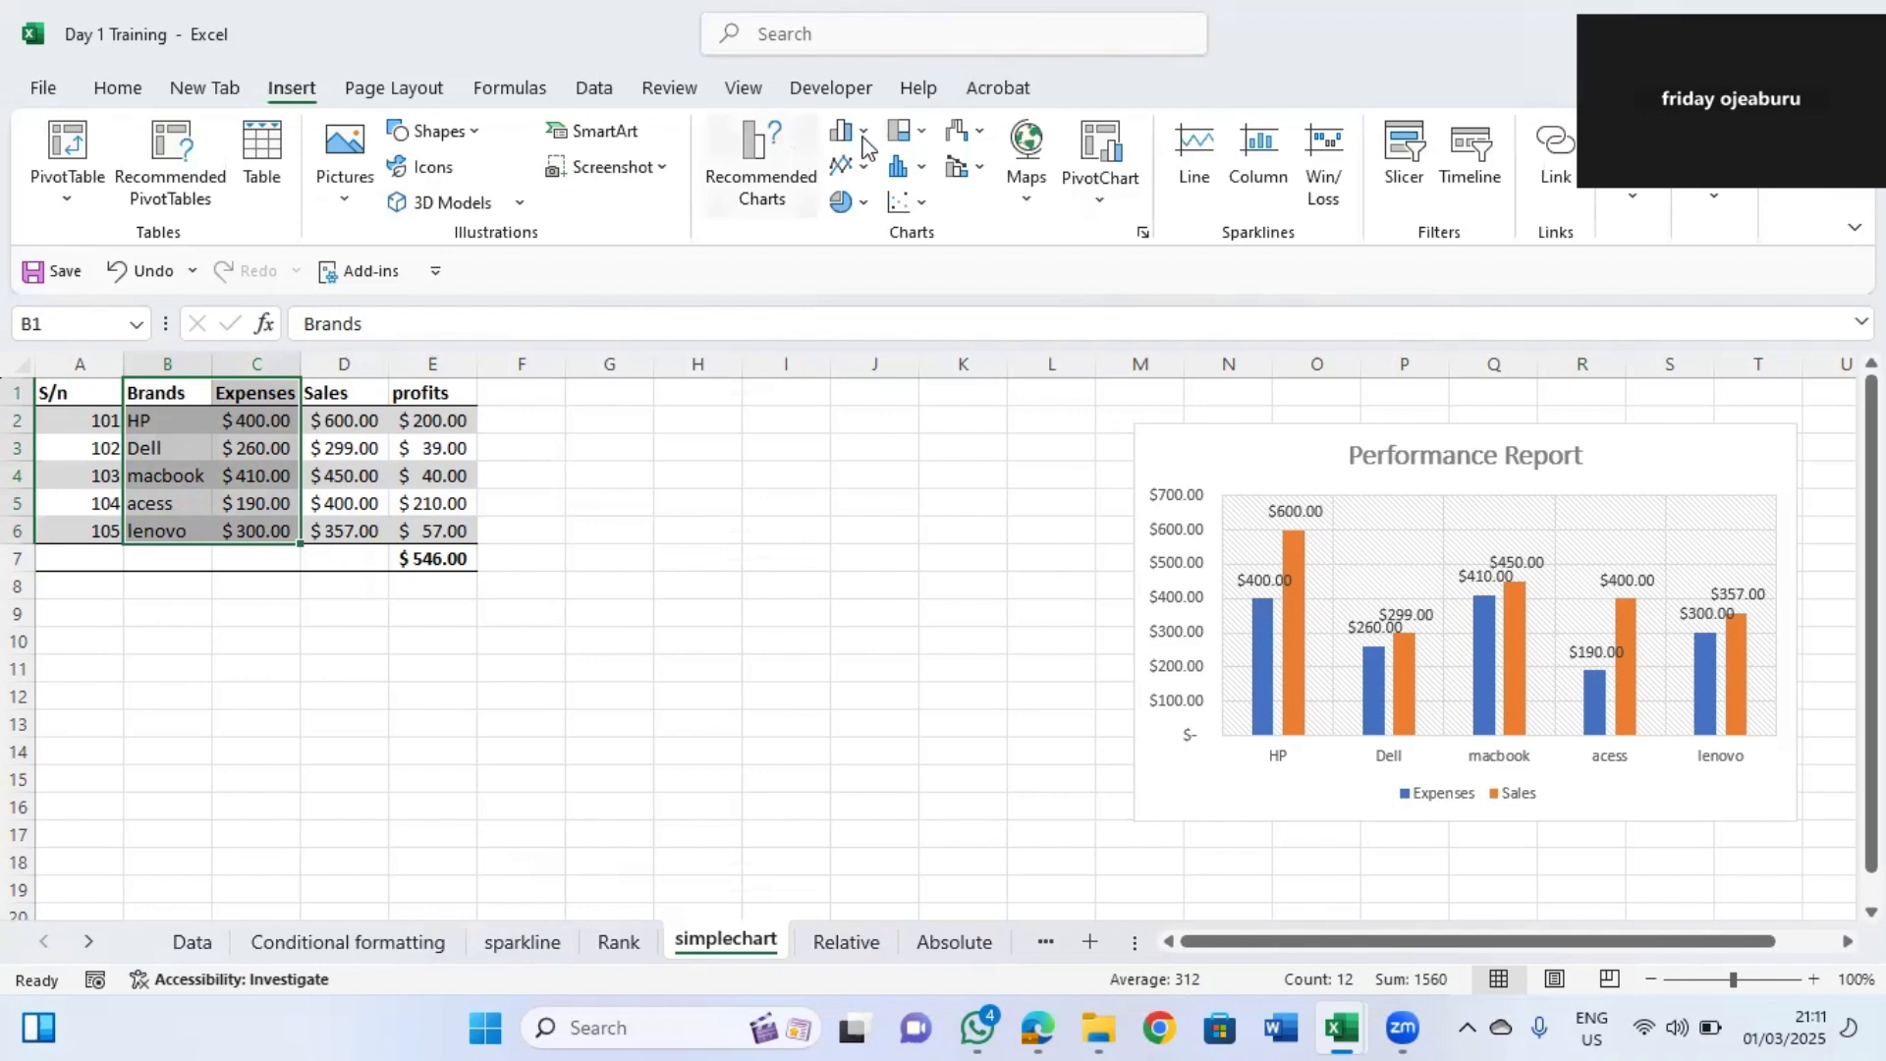
{"action": "left_click", "coordinate": [776, 202]}
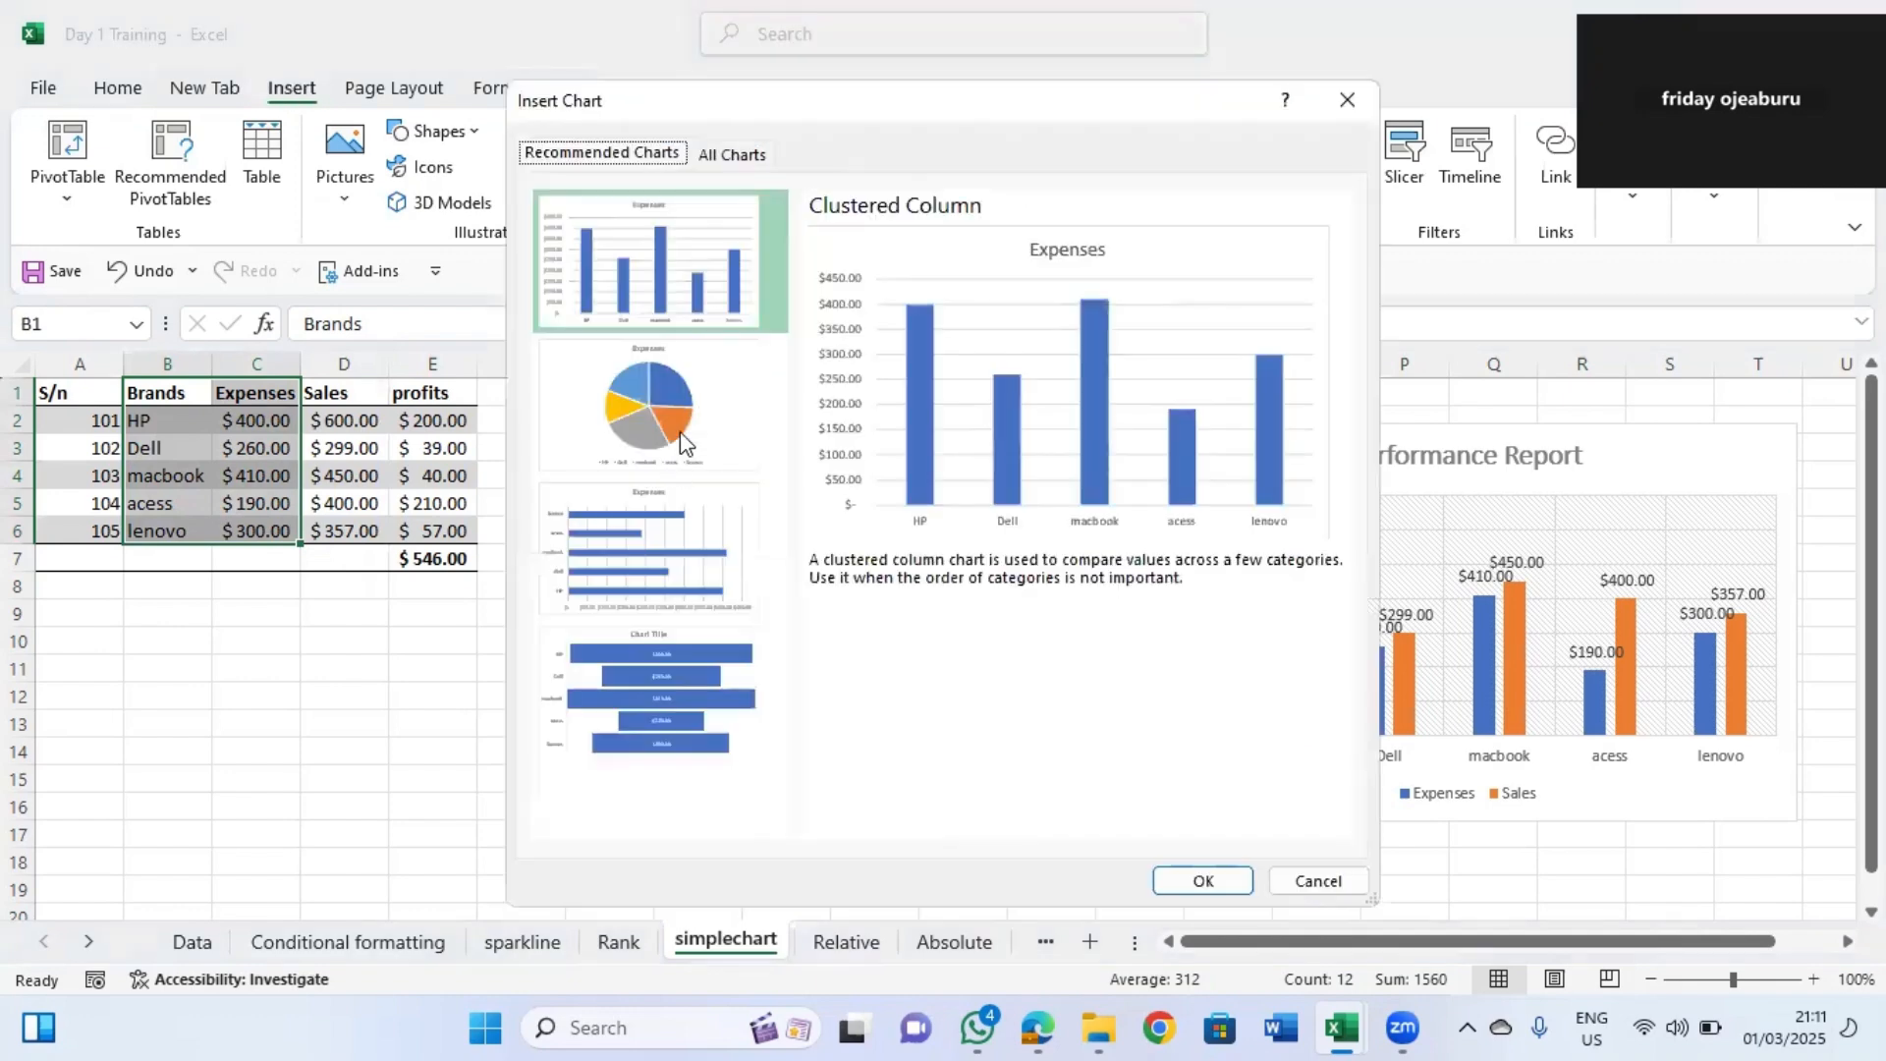
{"action": "left_click", "coordinate": [660, 415]}
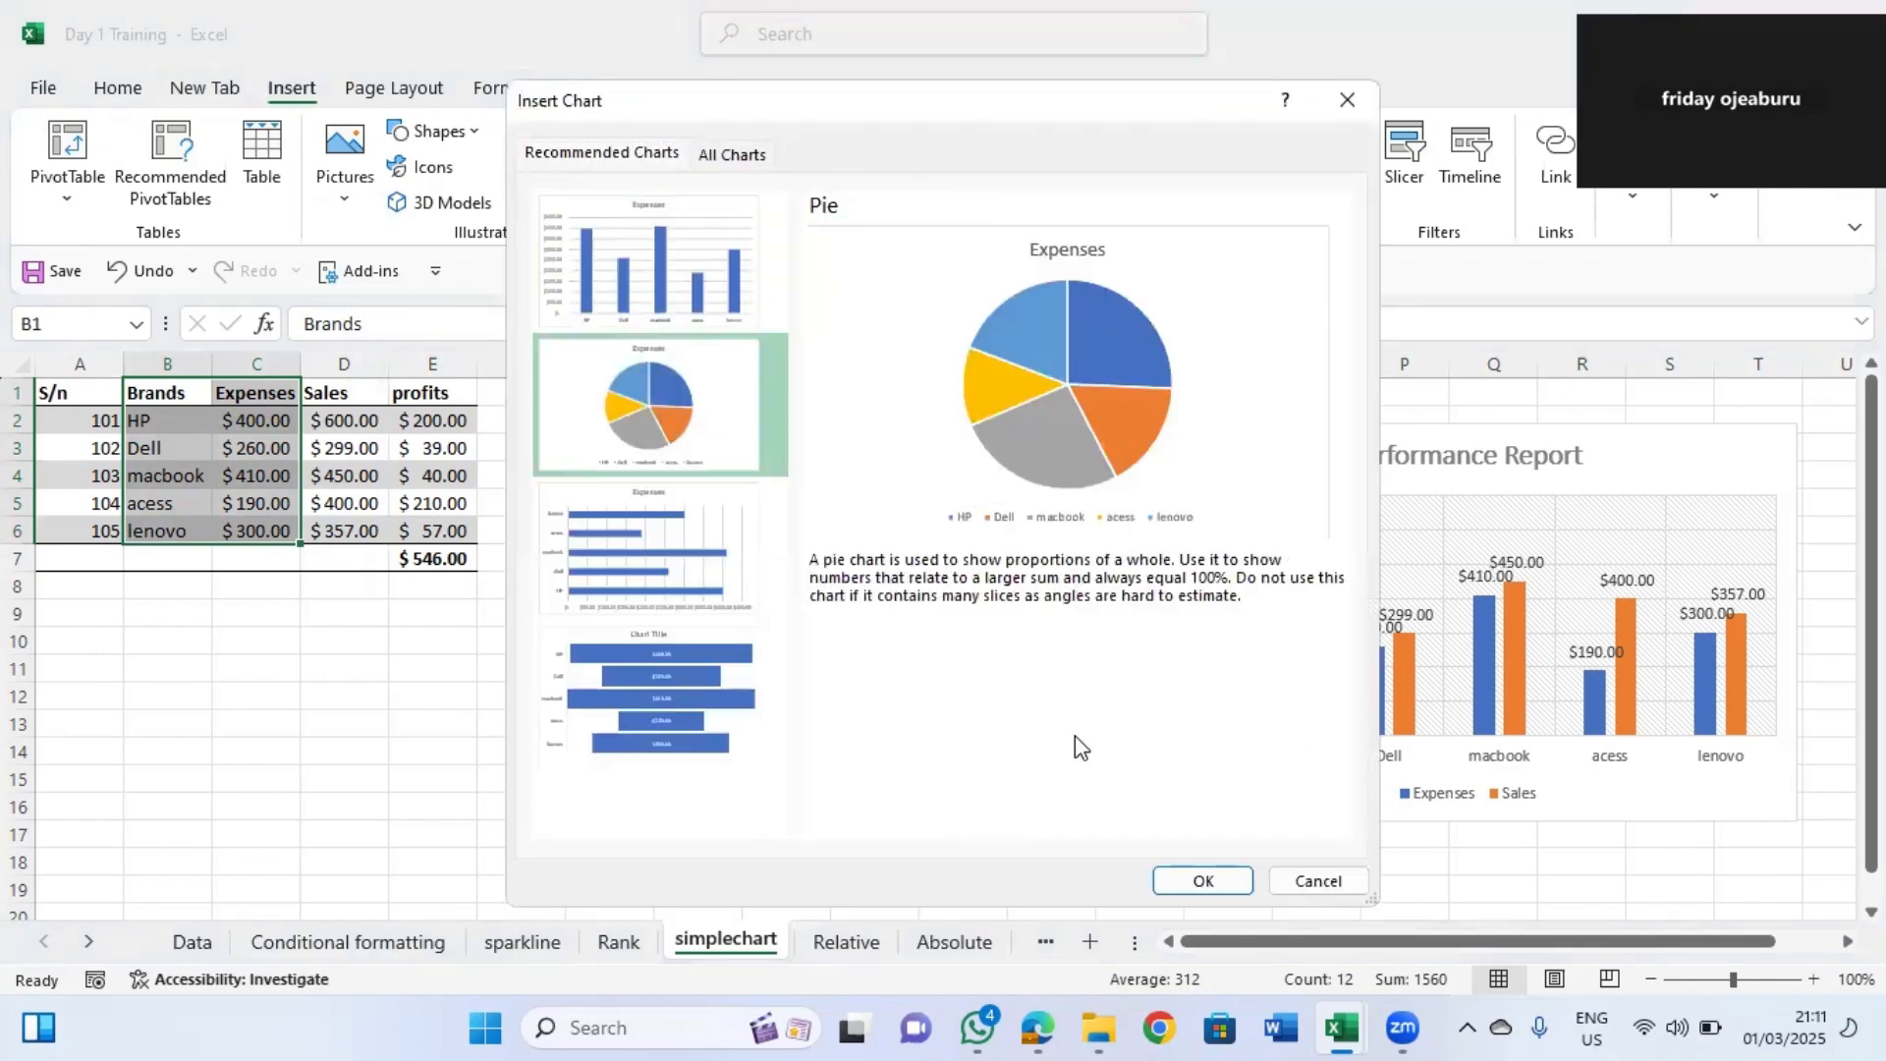
{"action": "left_click", "coordinate": [1186, 881]}
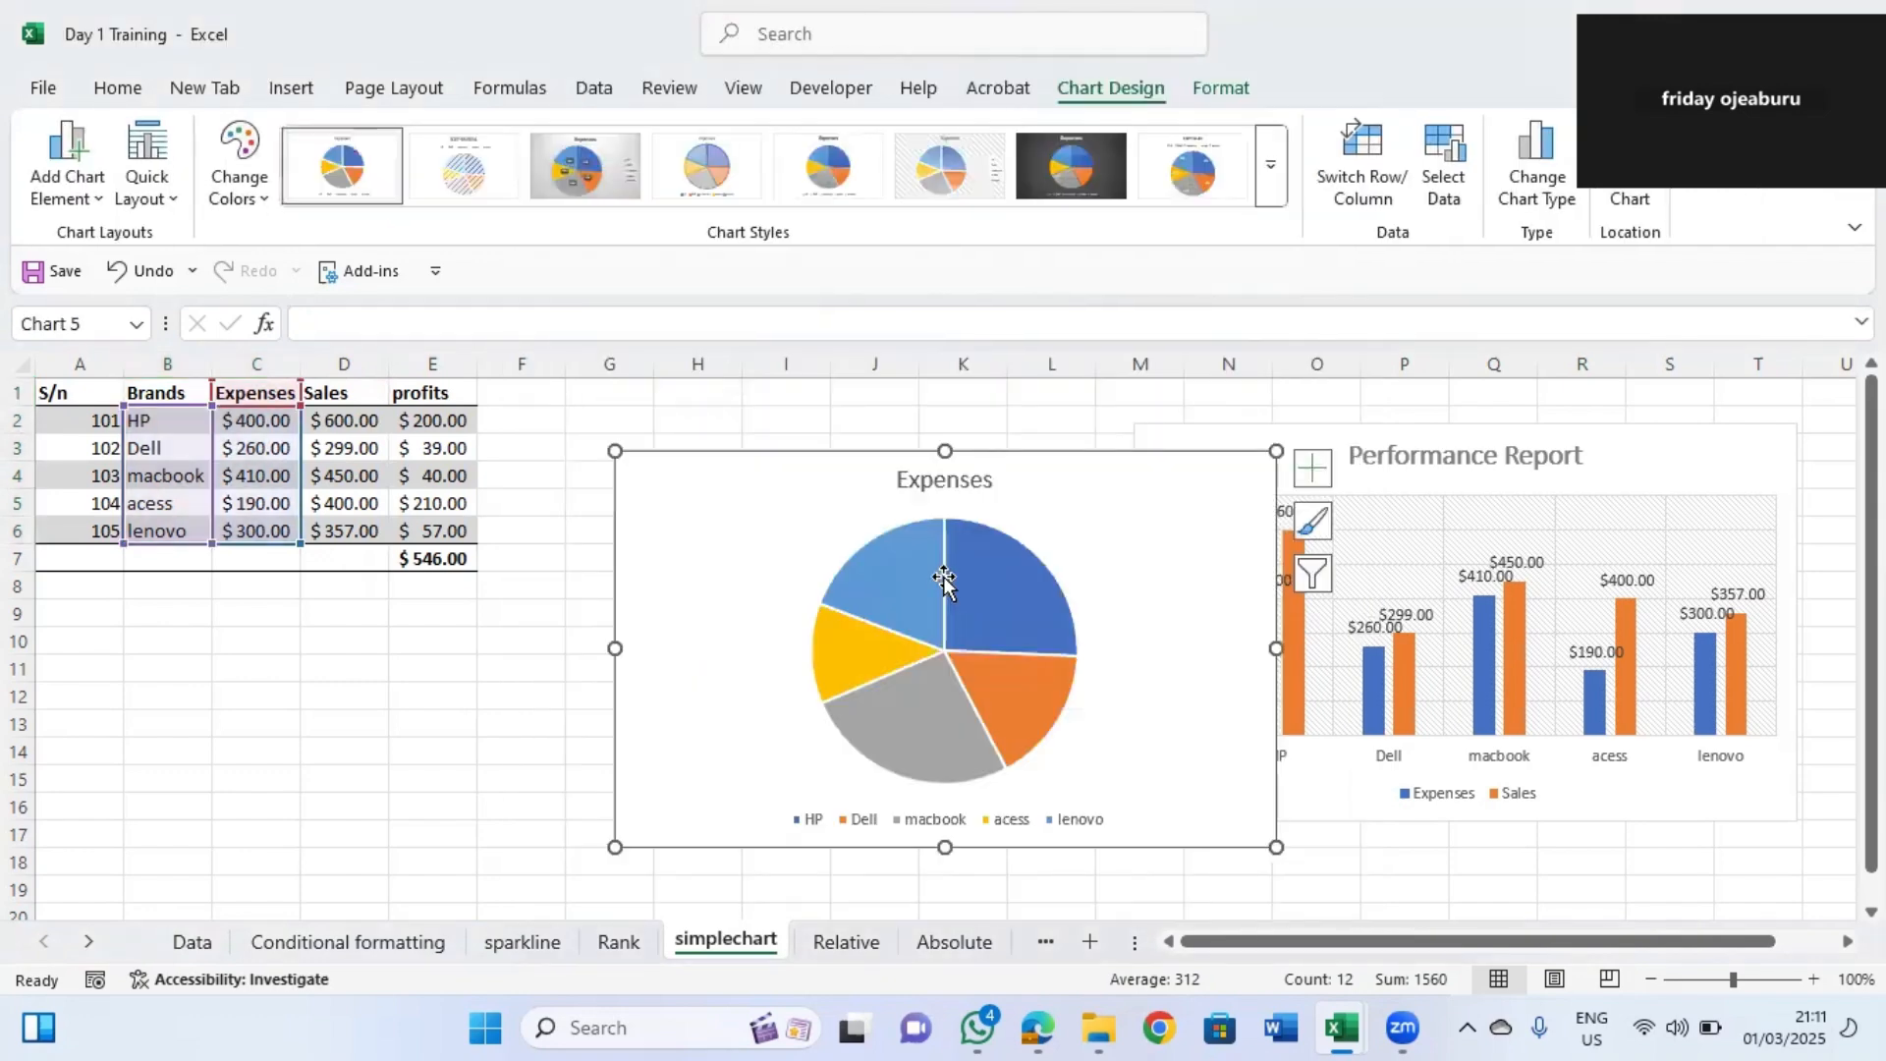
Place the pie chart between the table and the column chart and add data labels.
{"action": "left_click_drag", "start_coordinate": [875, 504], "coordinate": [782, 516]}
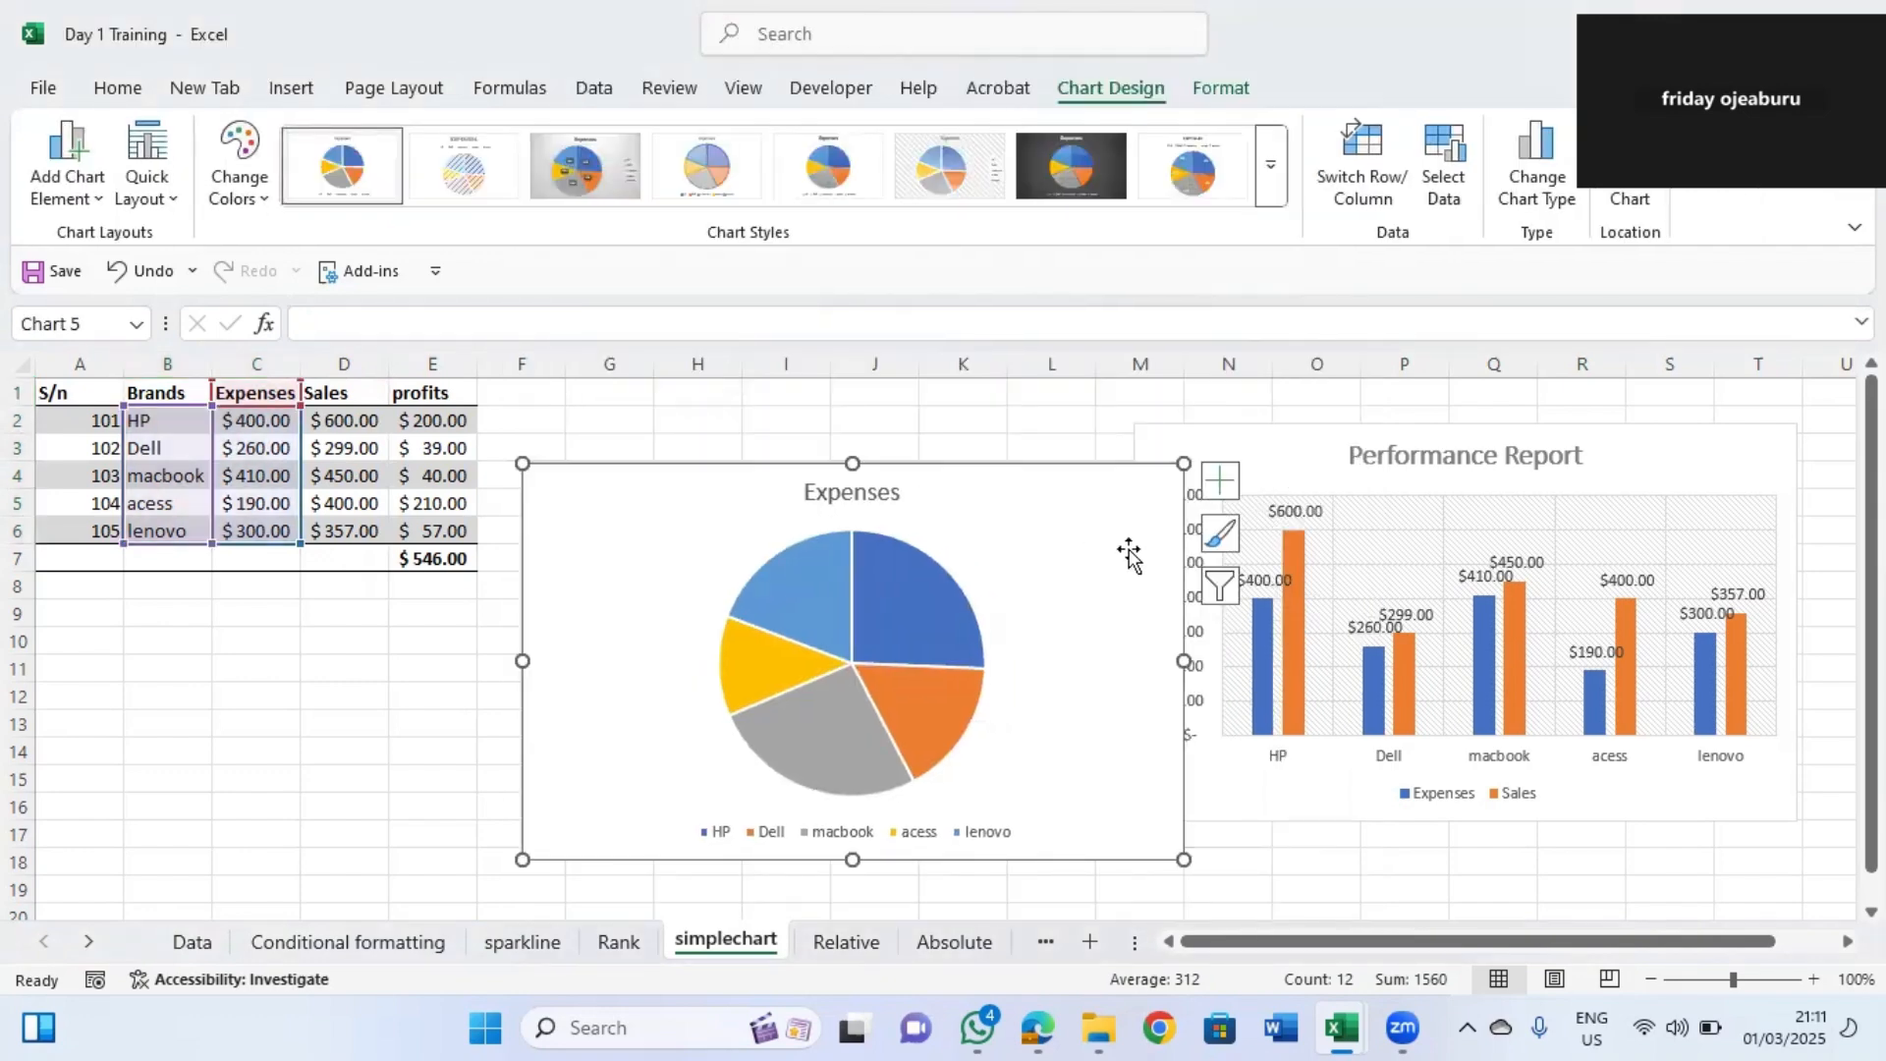
{"action": "left_click_drag", "start_coordinate": [1143, 516], "coordinate": [1041, 518]}
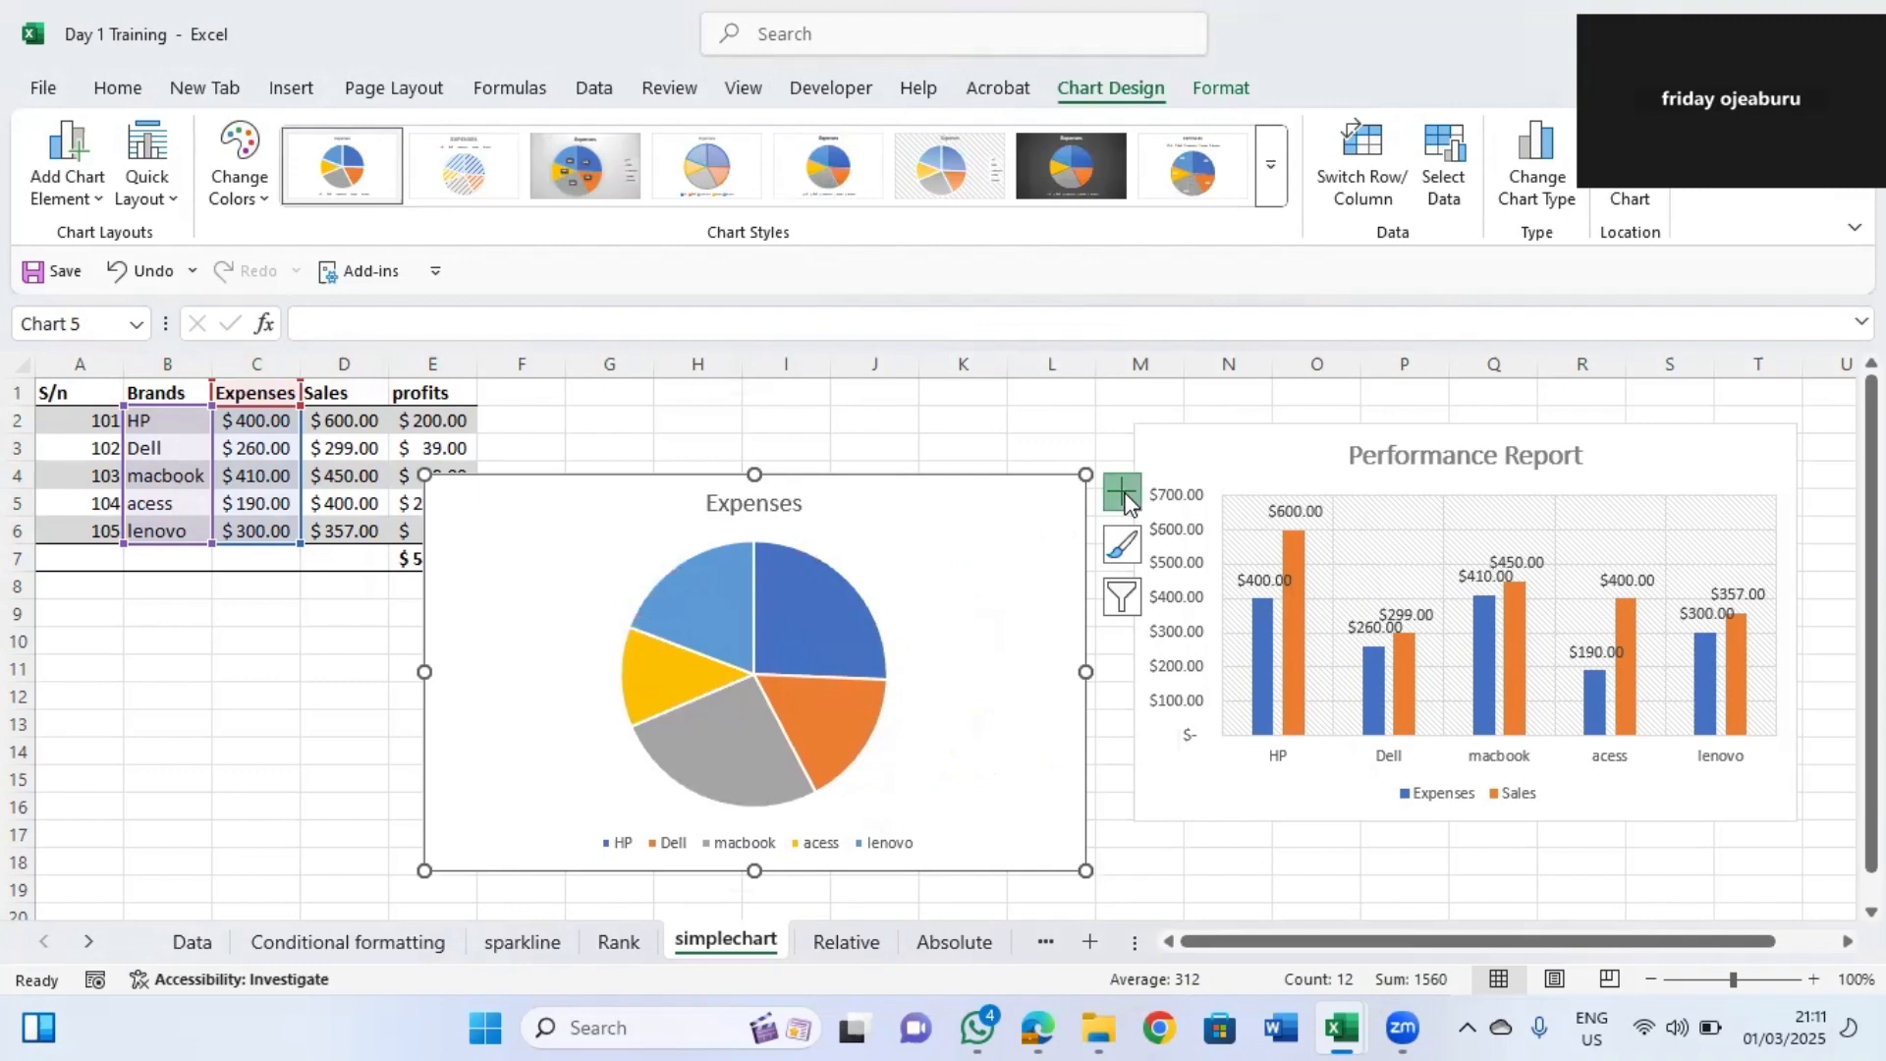
{"action": "left_click", "coordinate": [1122, 493]}
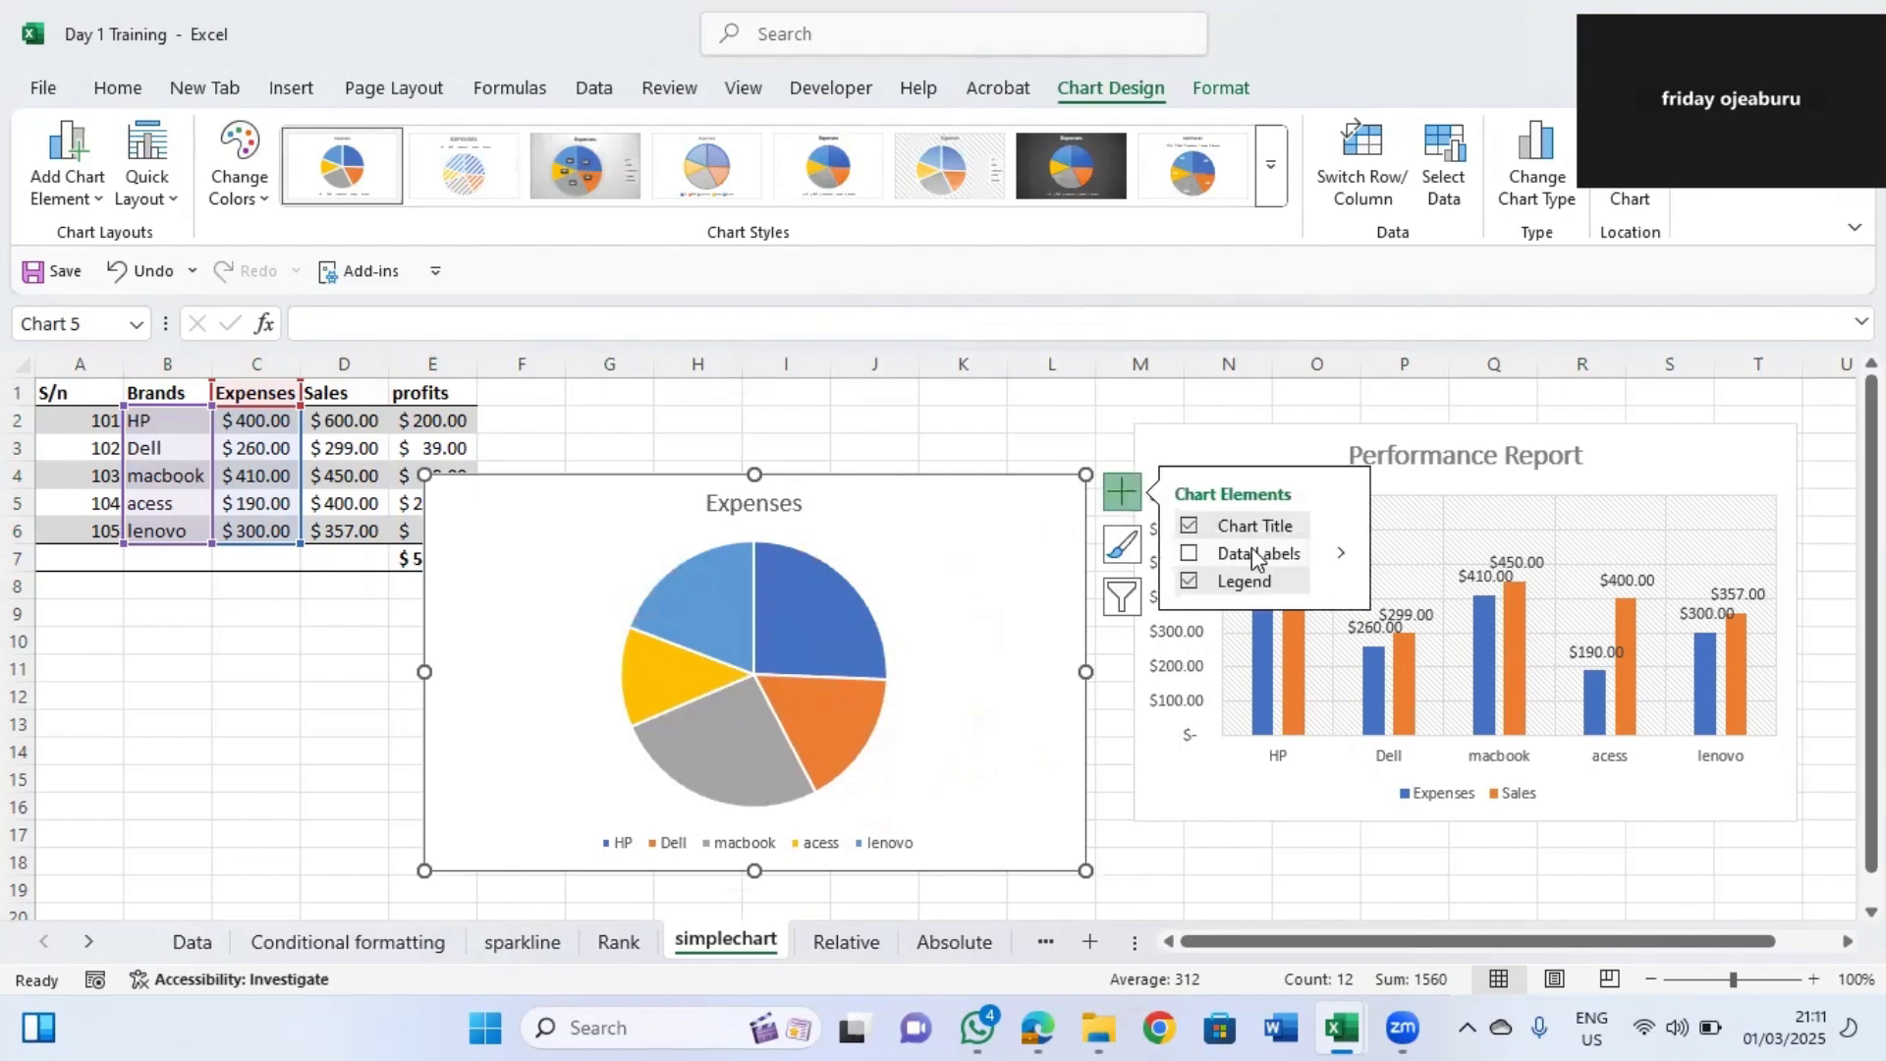
{"action": "left_click", "coordinate": [1252, 553]}
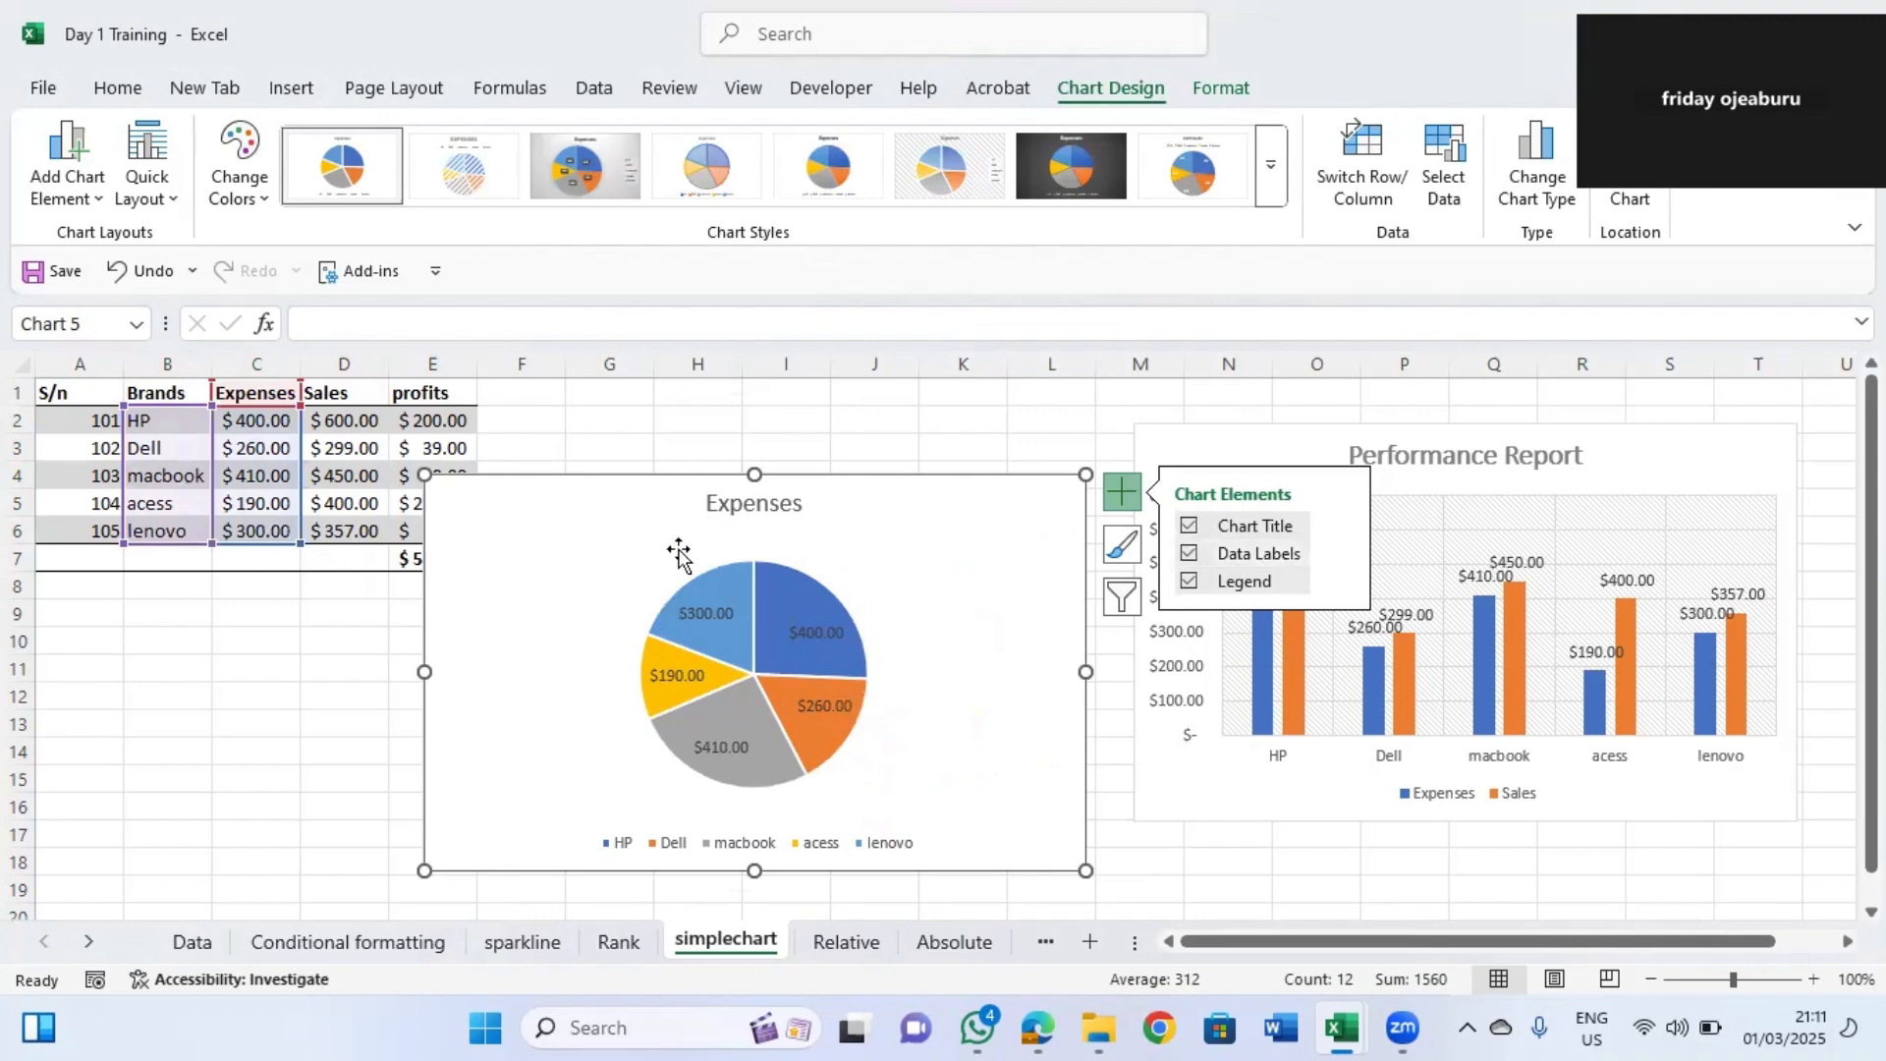
{"action": "left_click_drag", "start_coordinate": [424, 672], "coordinate": [519, 672]}
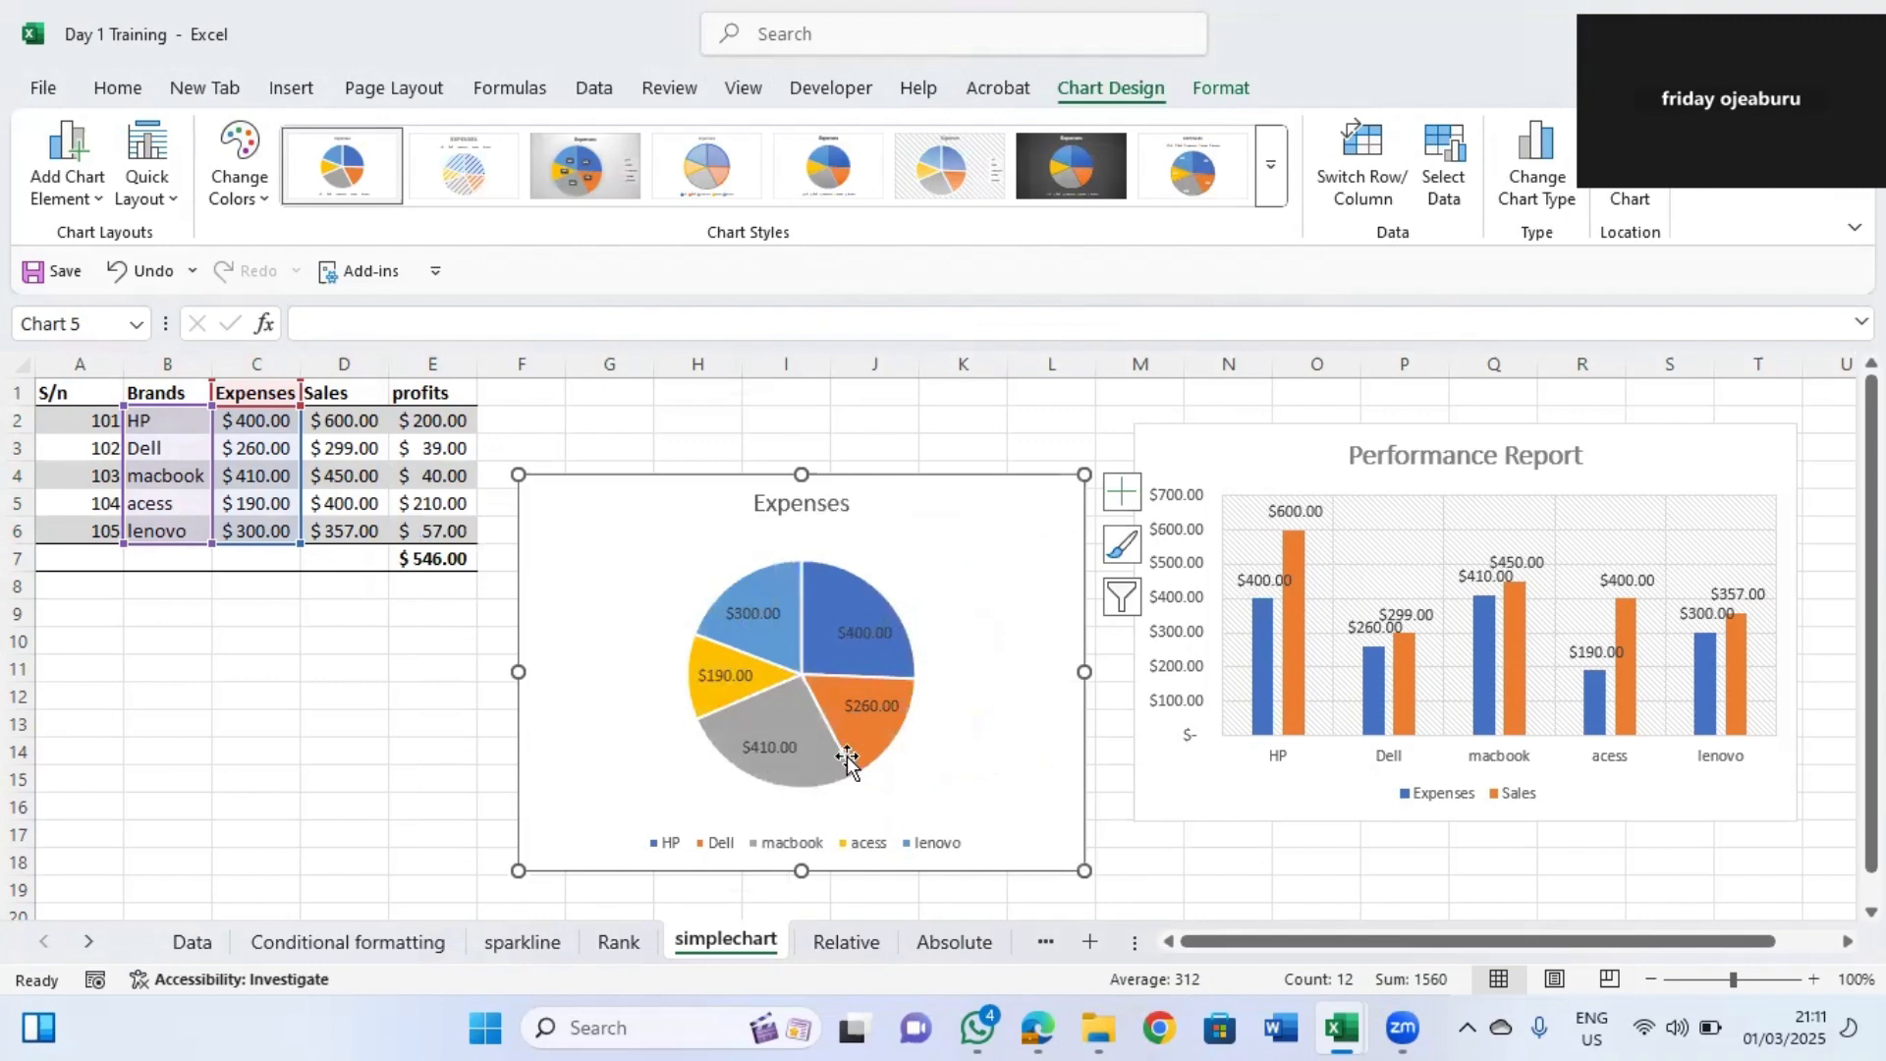
Apply a pie chart style with brand-name callout labels and an EXPENSES title.
{"action": "left_click", "coordinate": [1124, 499]}
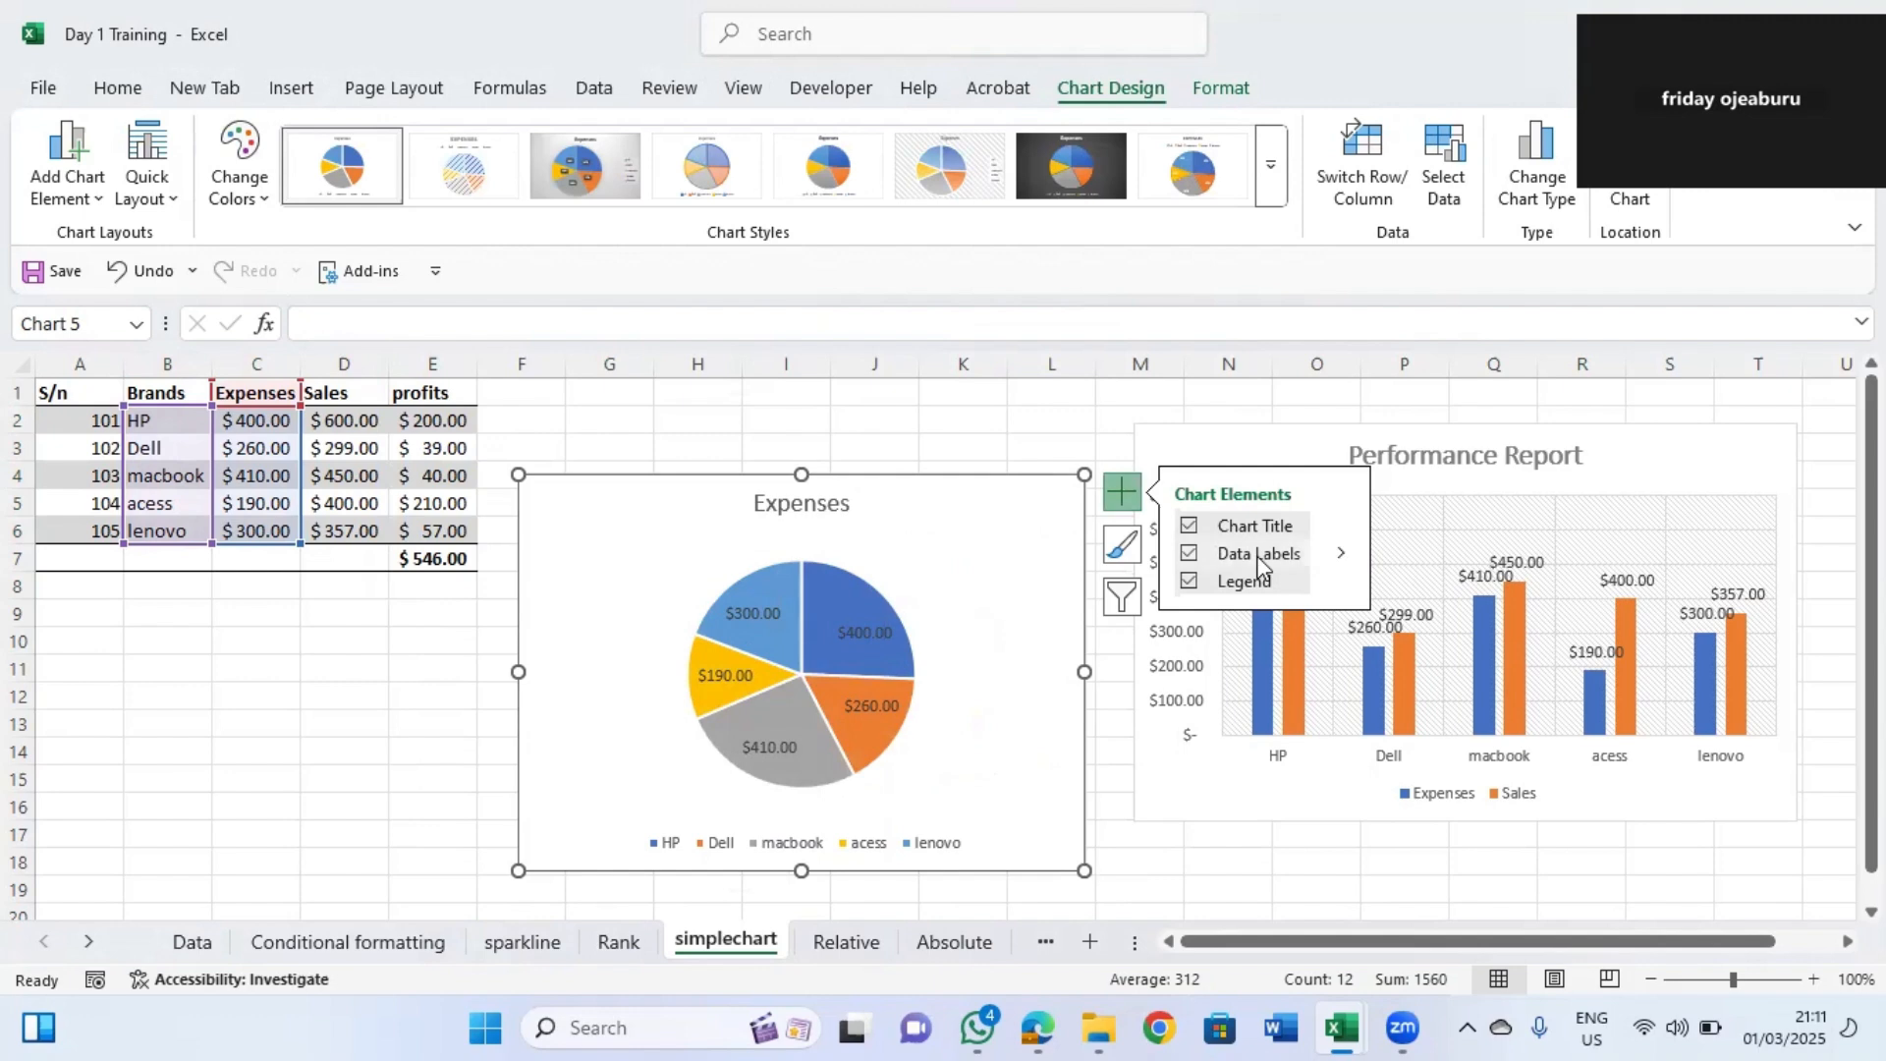
{"action": "left_click", "coordinate": [1123, 552]}
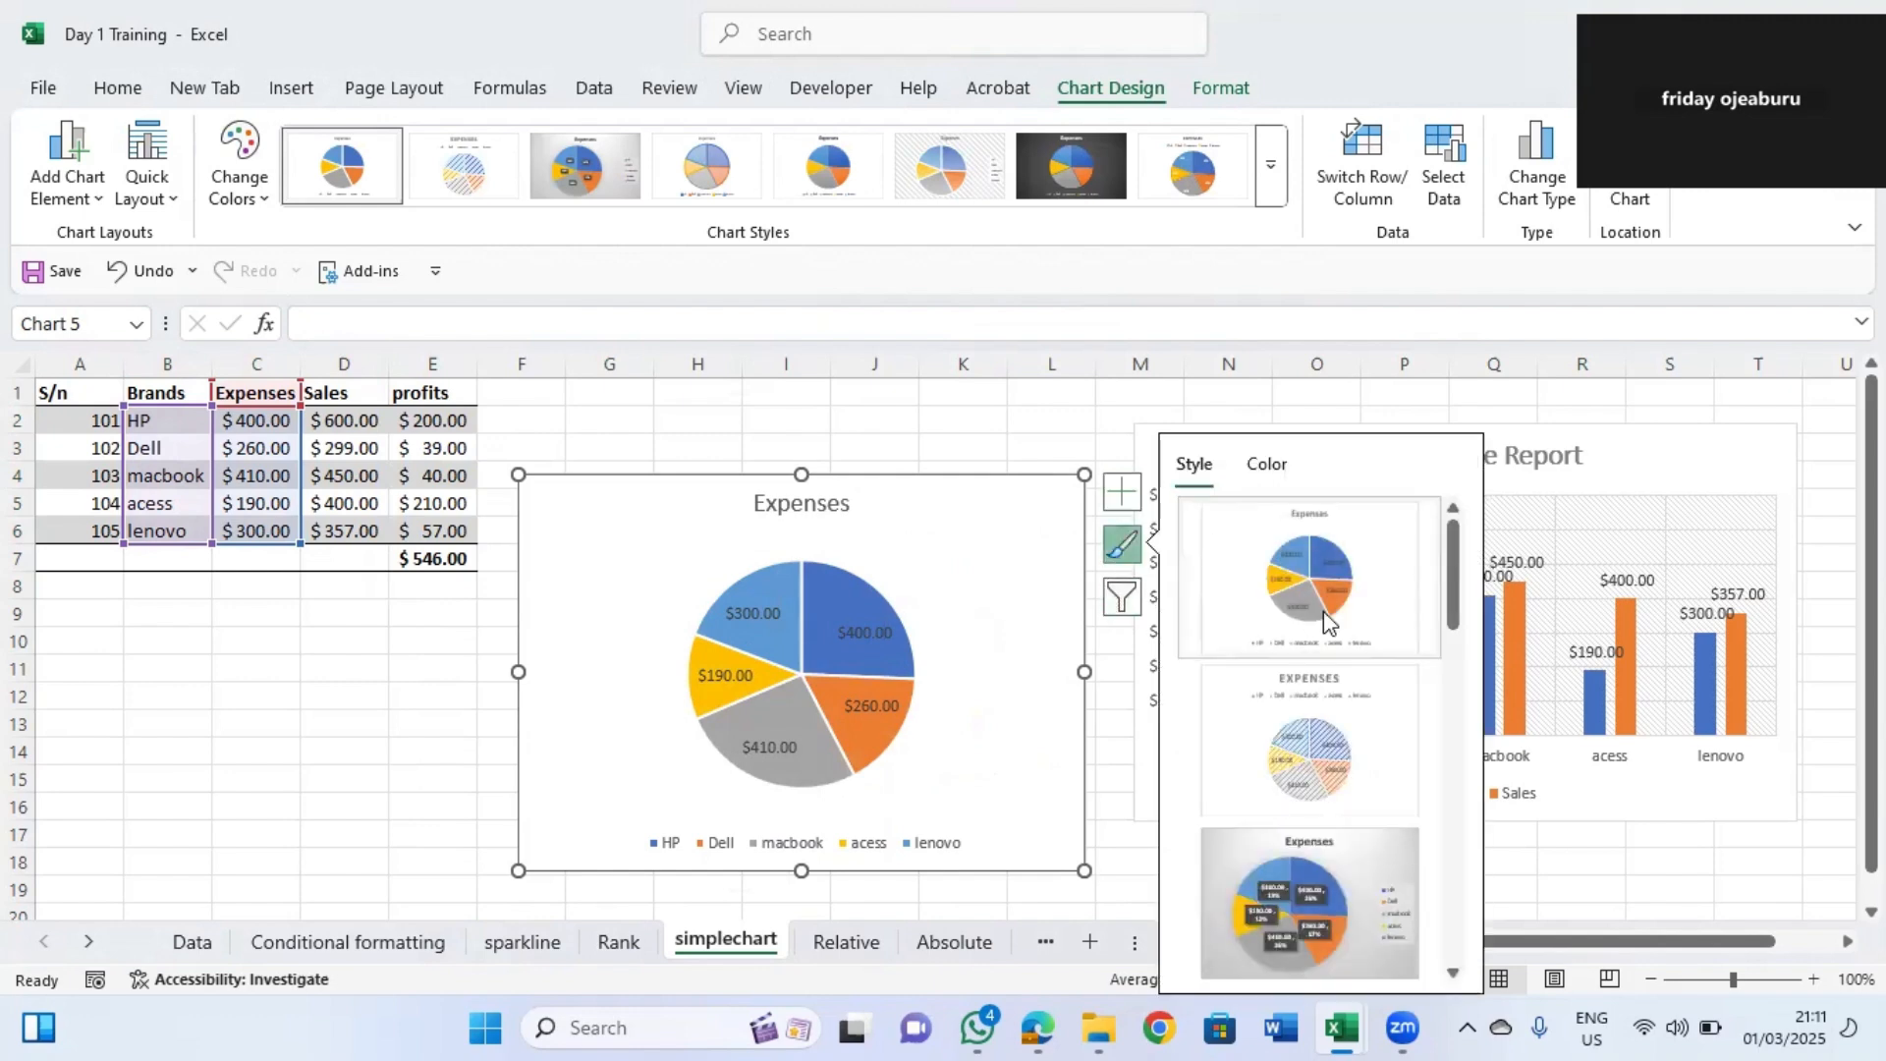
{"action": "left_click", "coordinate": [1340, 928]}
{"action": "left_click", "coordinate": [1436, 605]}
{"action": "left_click_drag", "start_coordinate": [1452, 580], "coordinate": [1477, 842]}
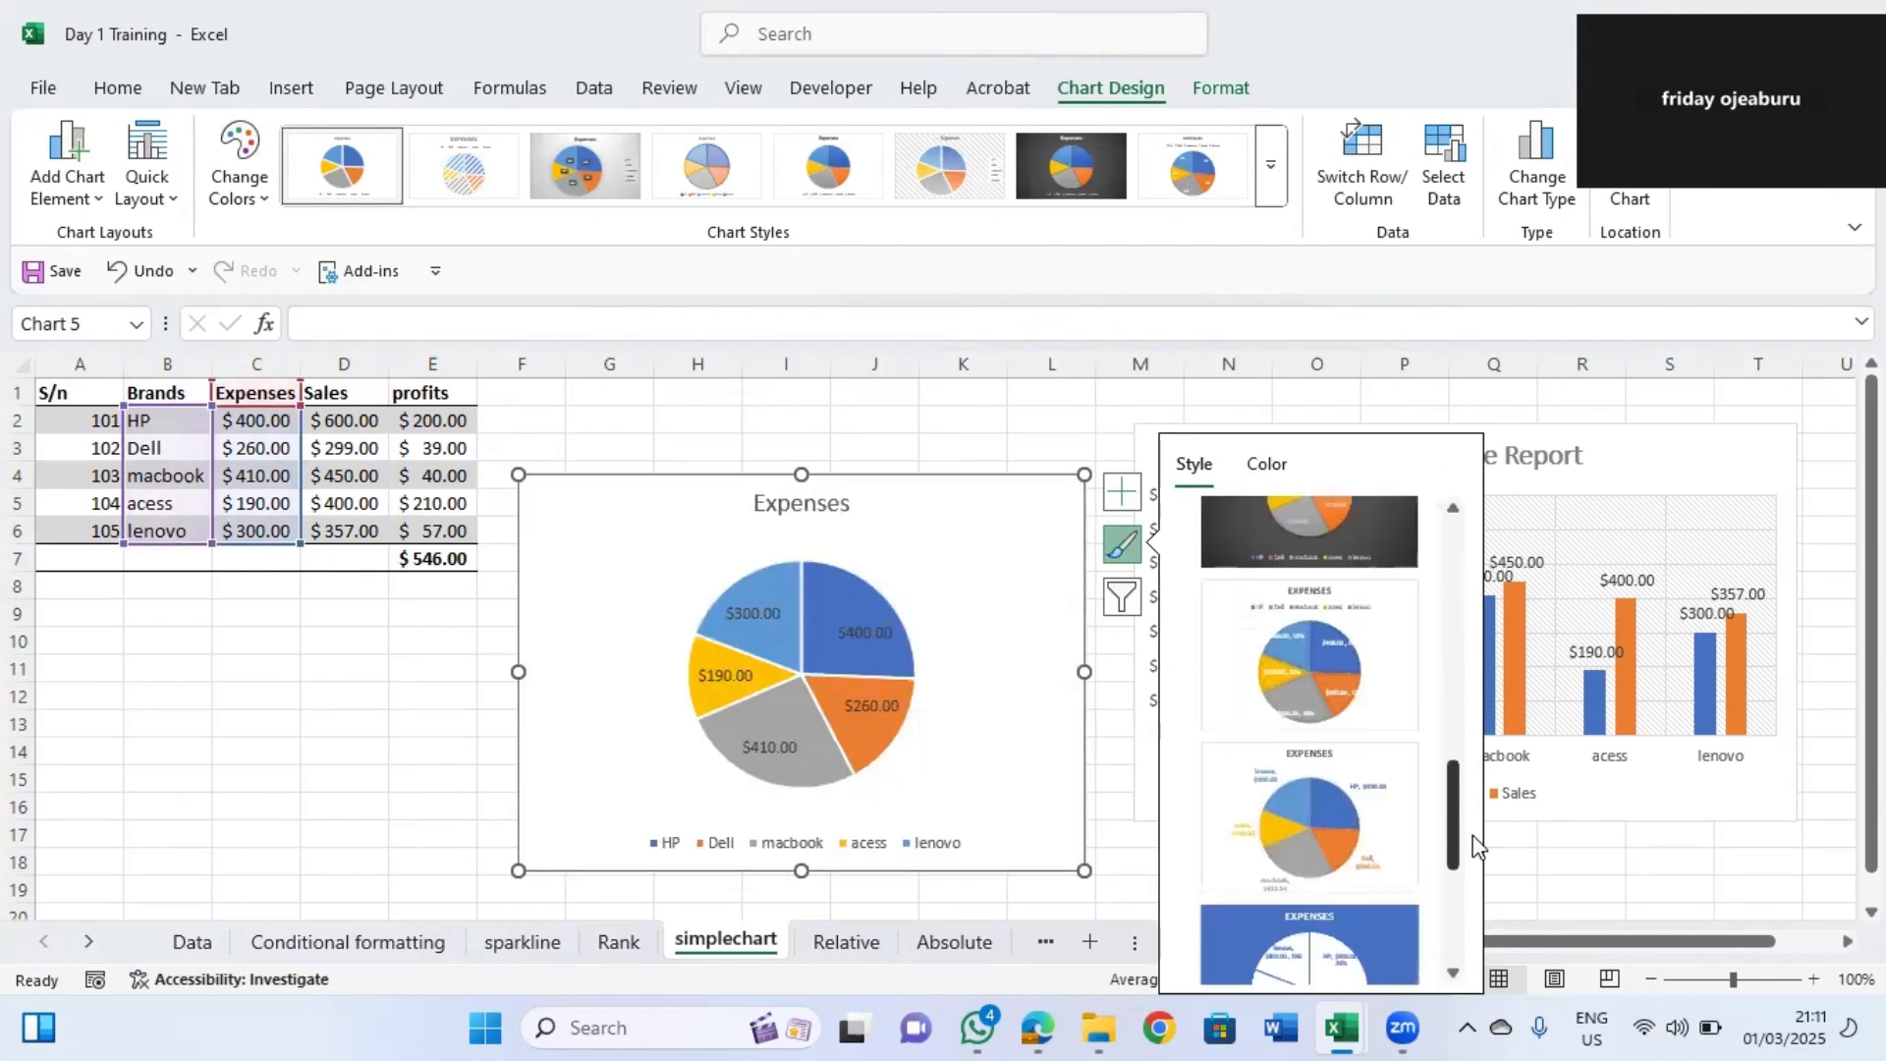
{"action": "left_click", "coordinate": [1335, 806]}
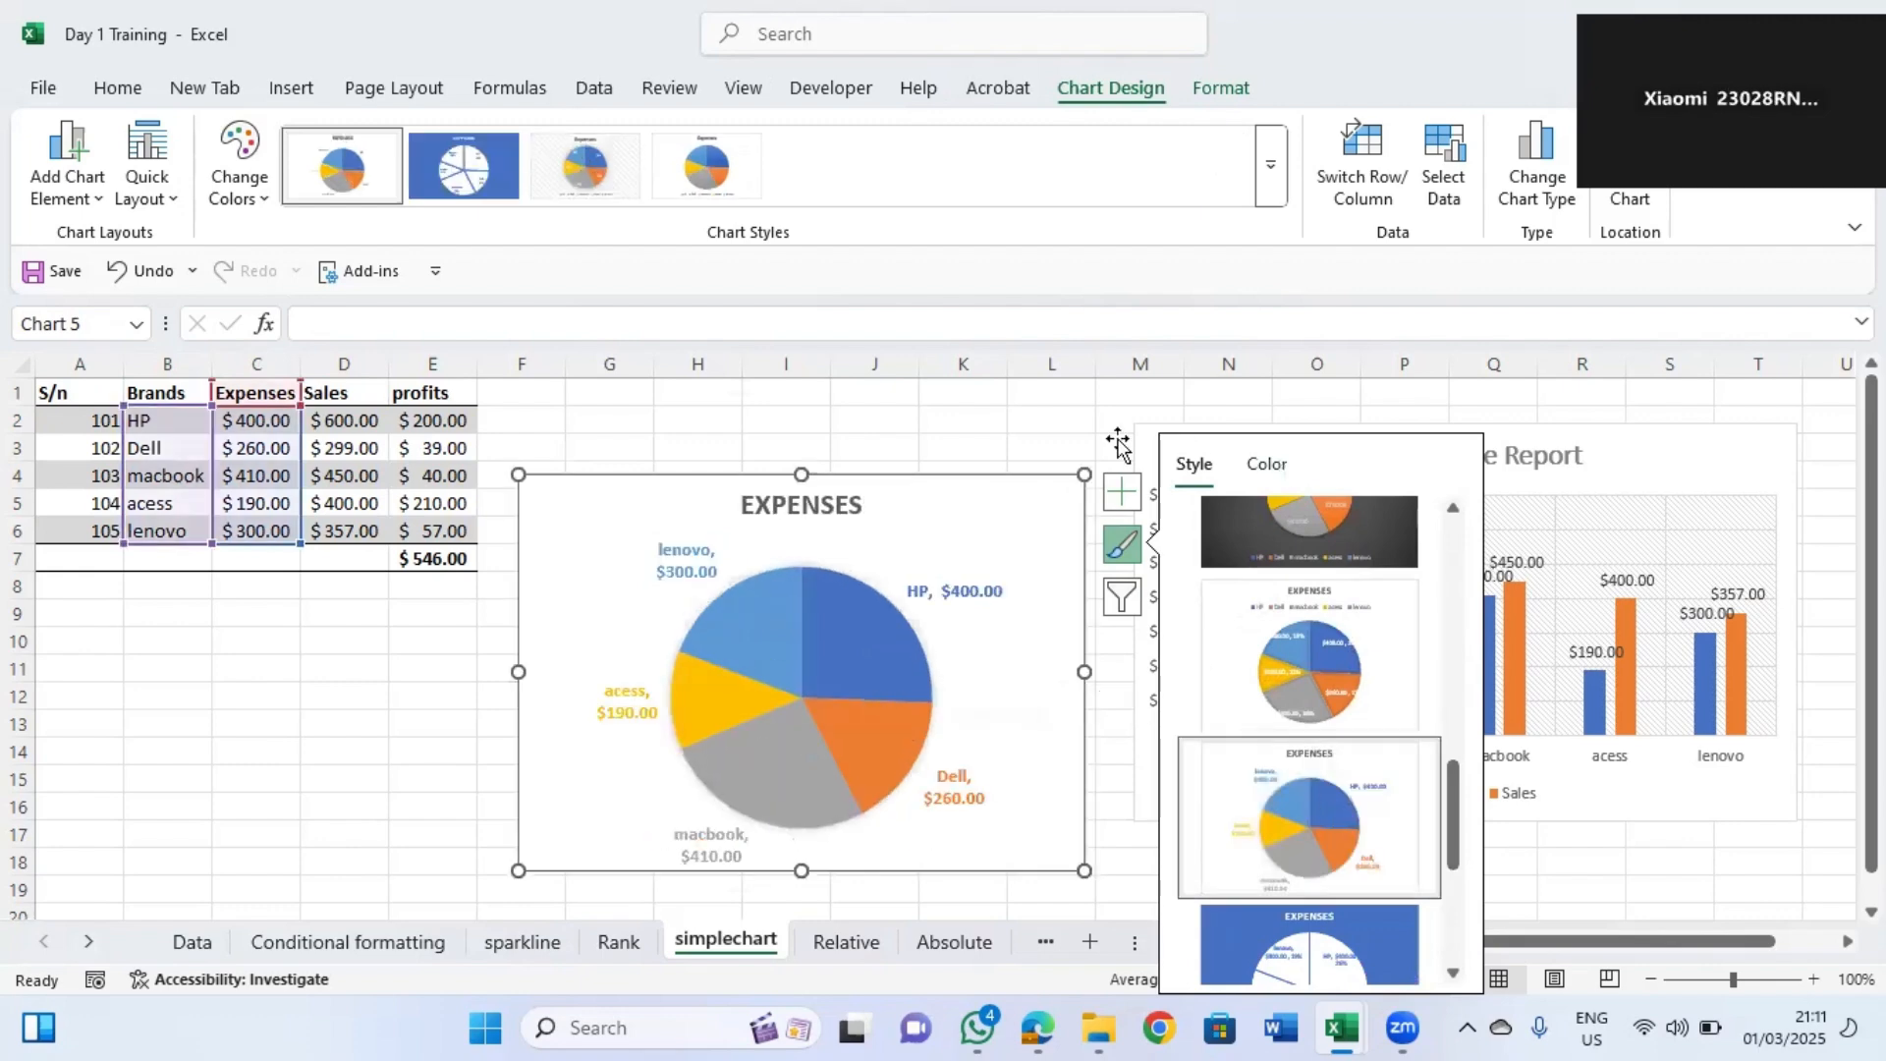
{"action": "left_click", "coordinate": [1038, 430]}
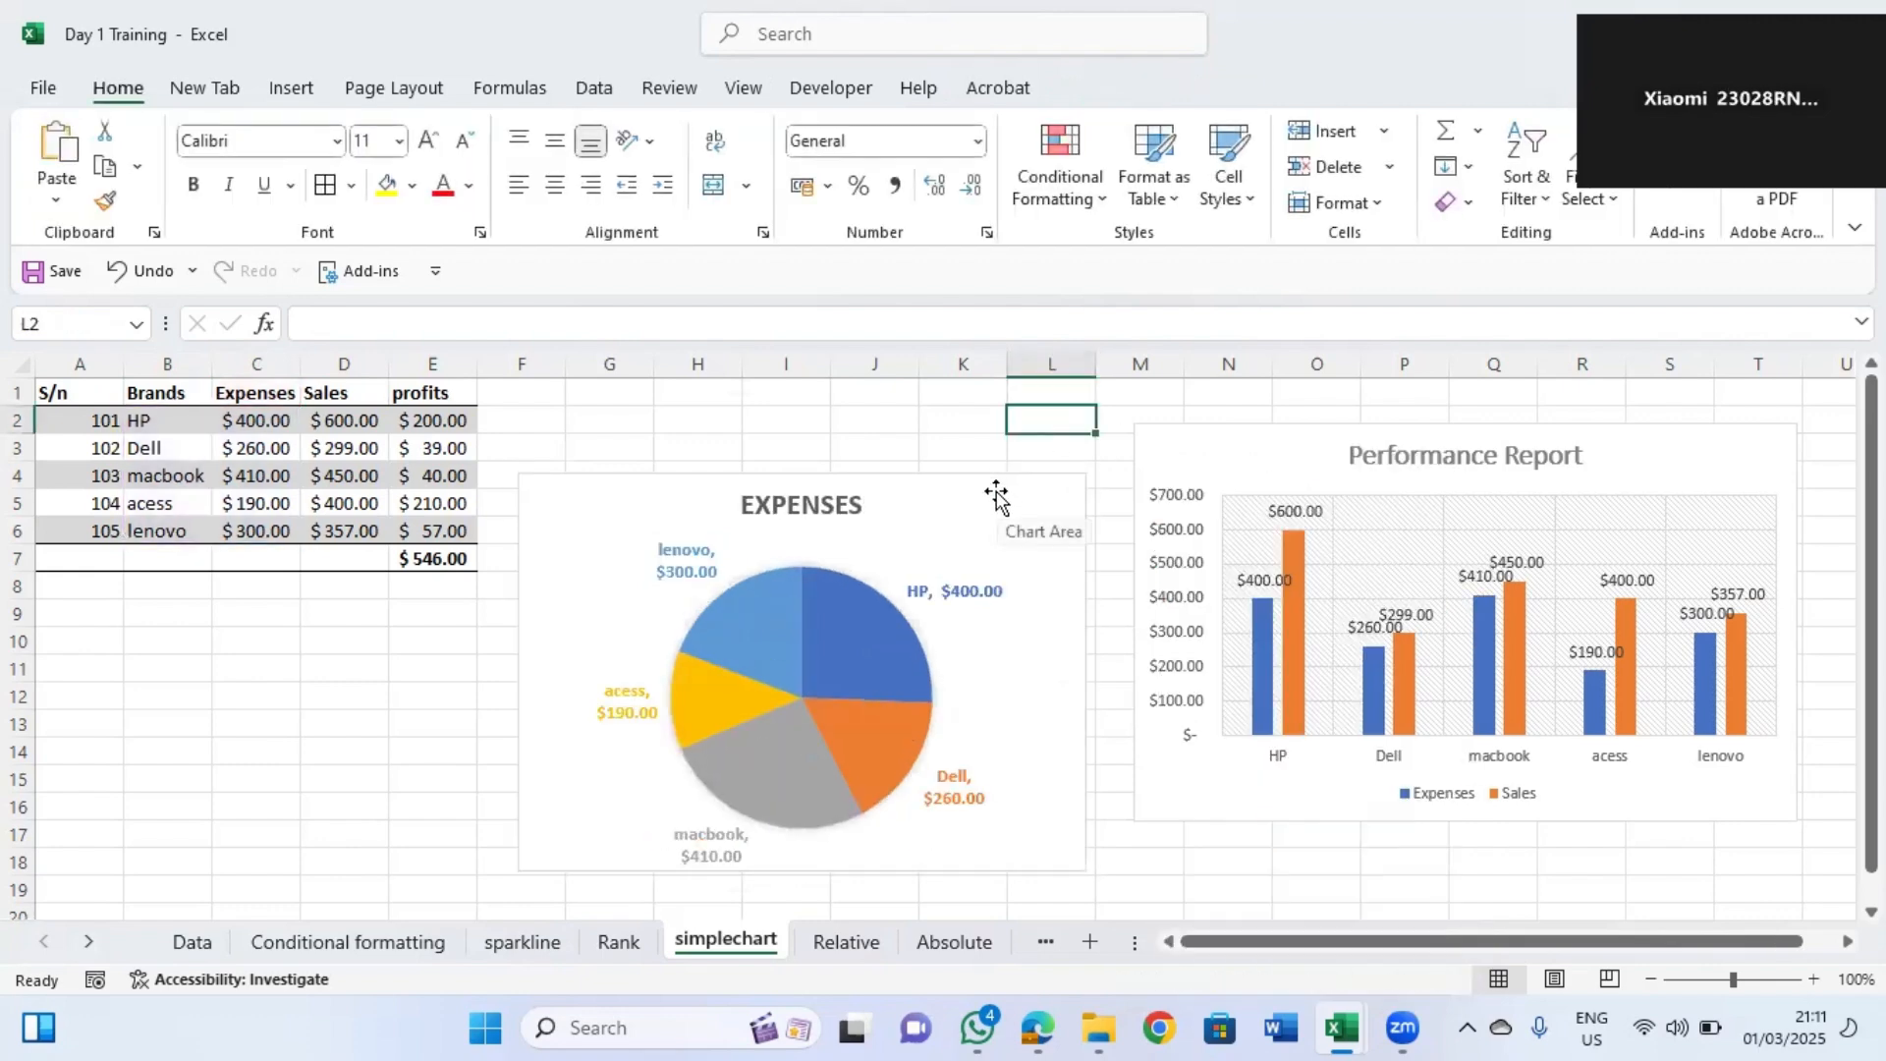
{"action": "left_click", "coordinate": [1080, 518]}
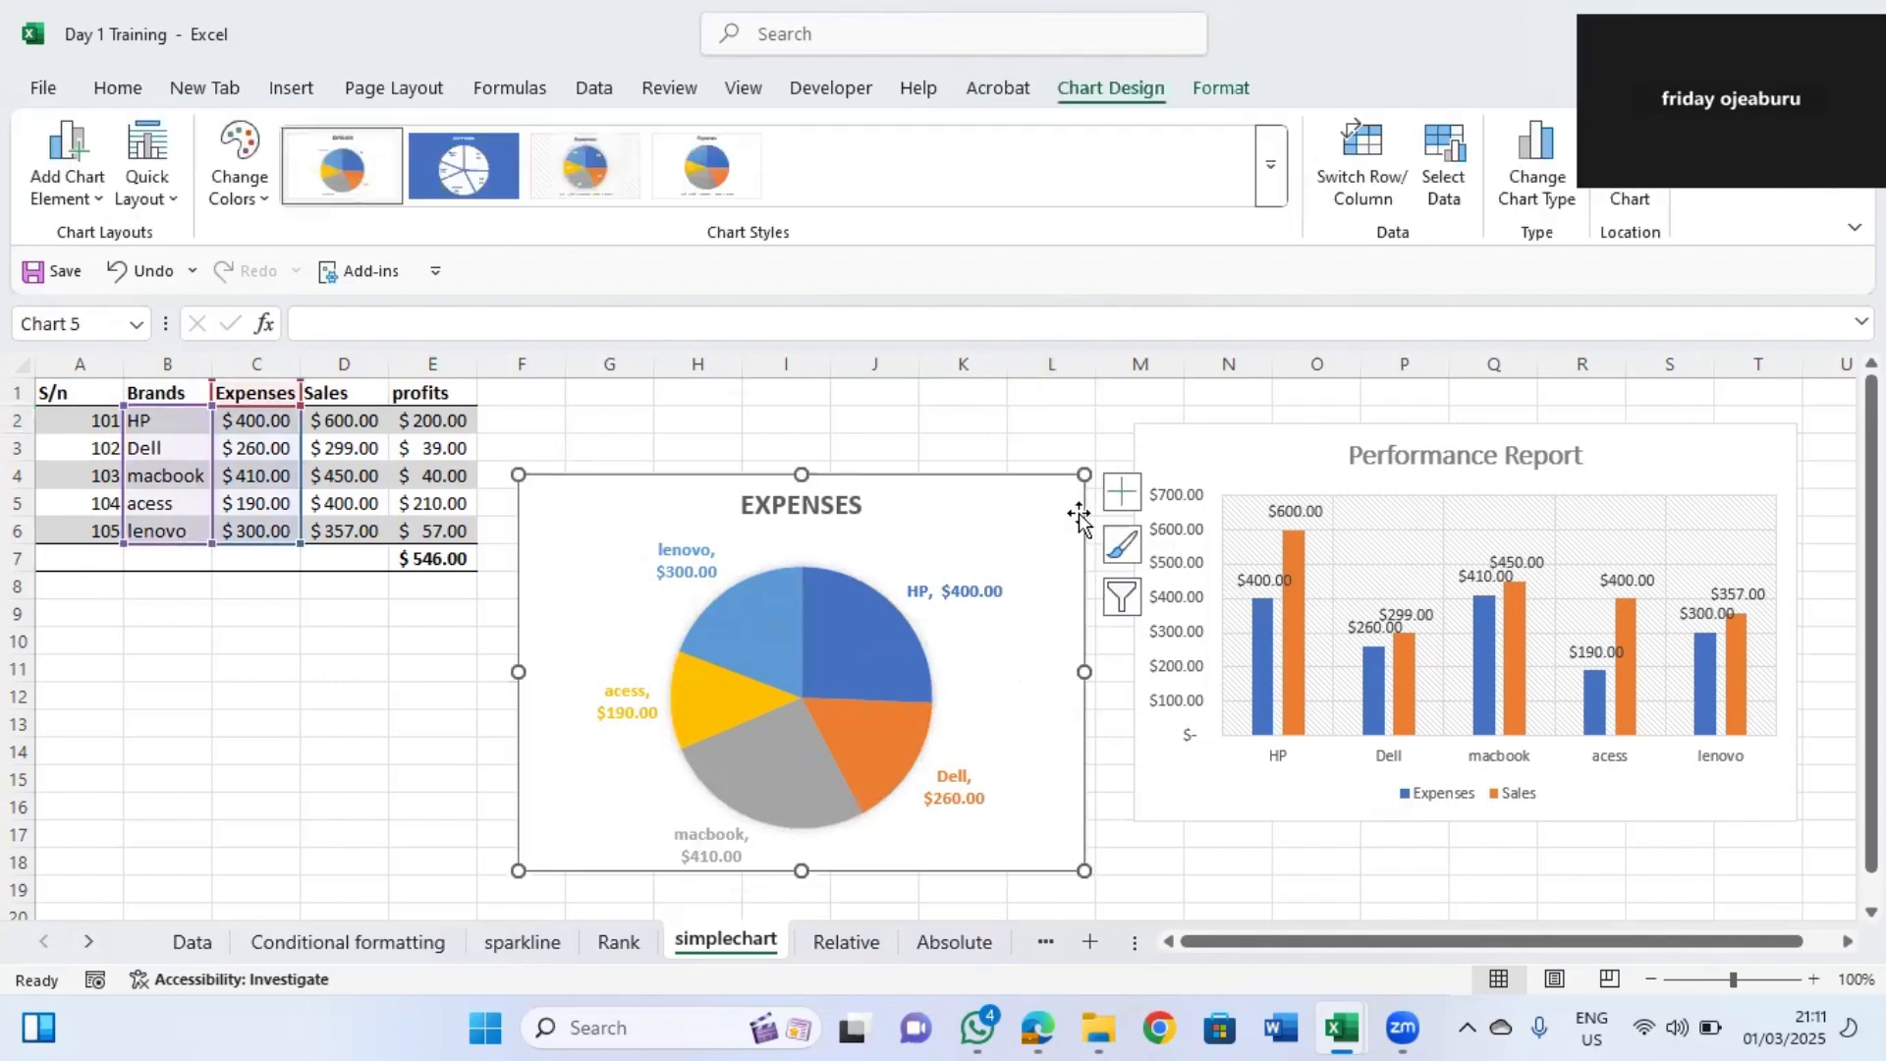
{"action": "left_click", "coordinate": [955, 427]}
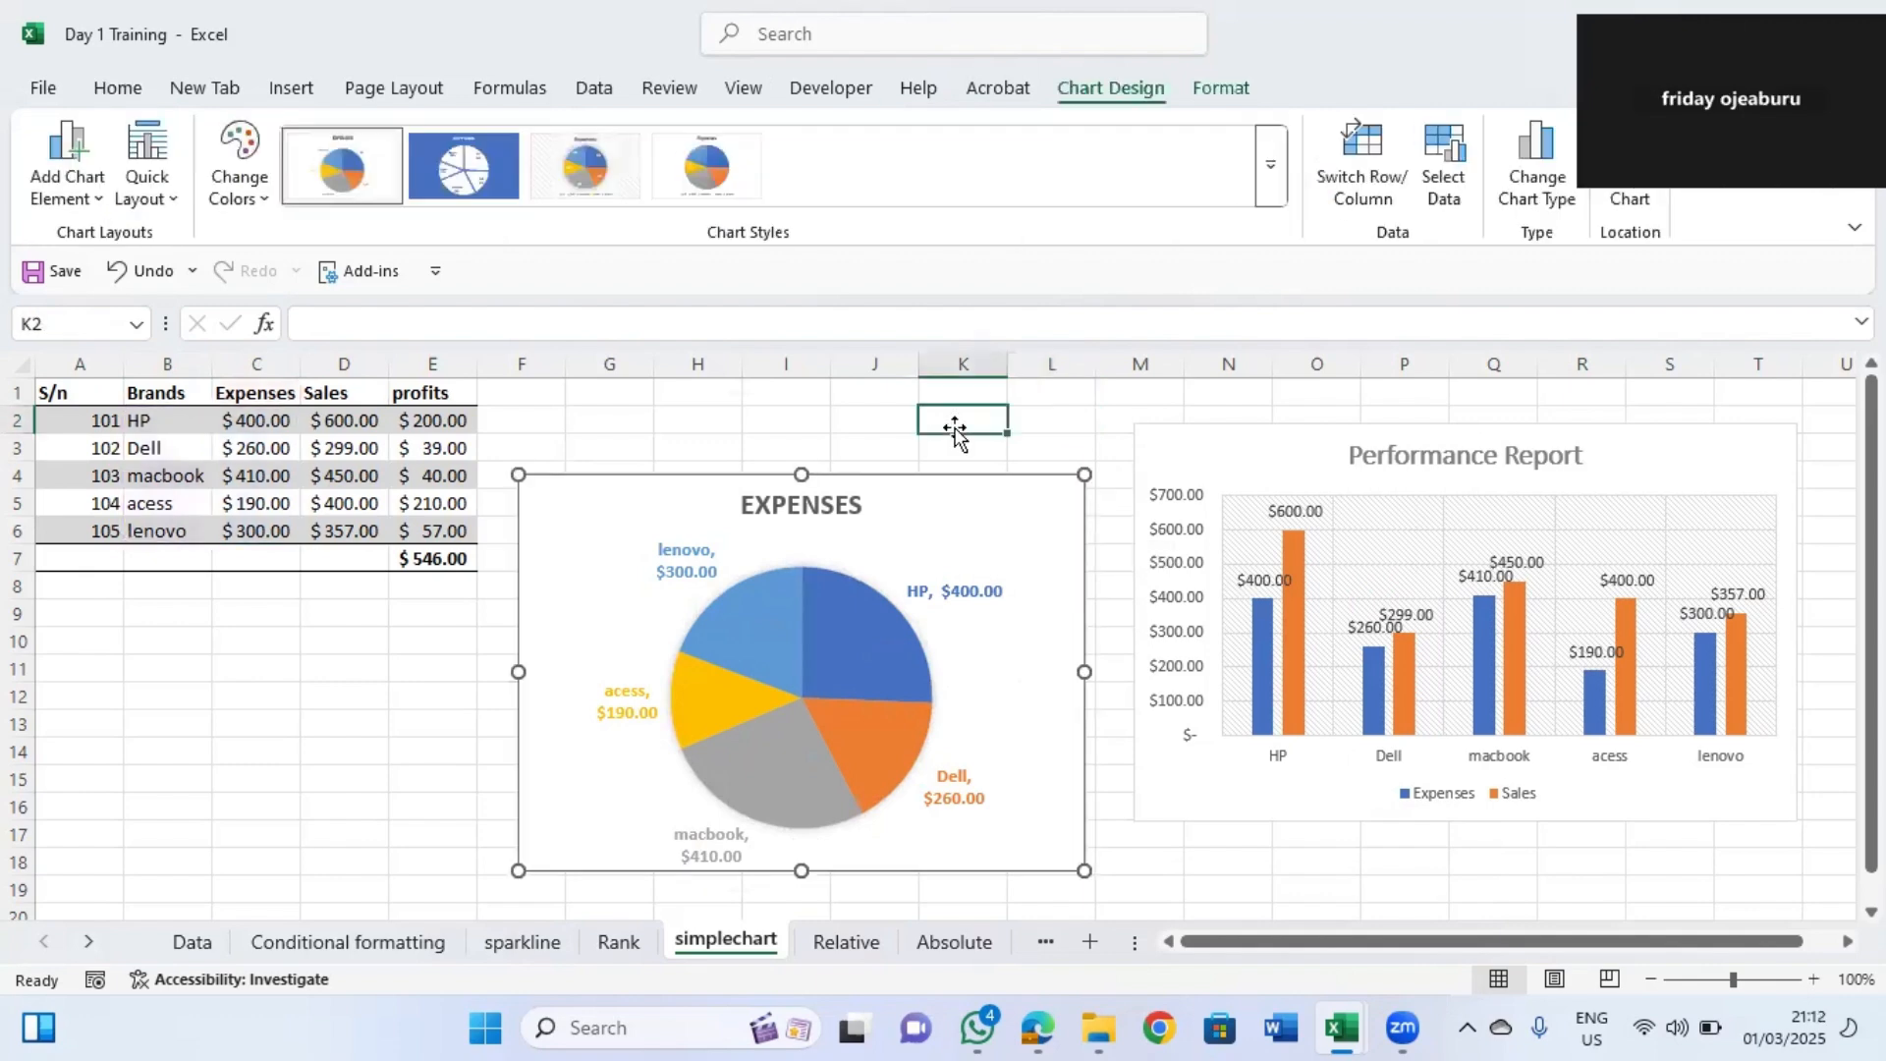
{"action": "left_click", "coordinate": [1081, 528]}
{"action": "left_click", "coordinate": [943, 417]}
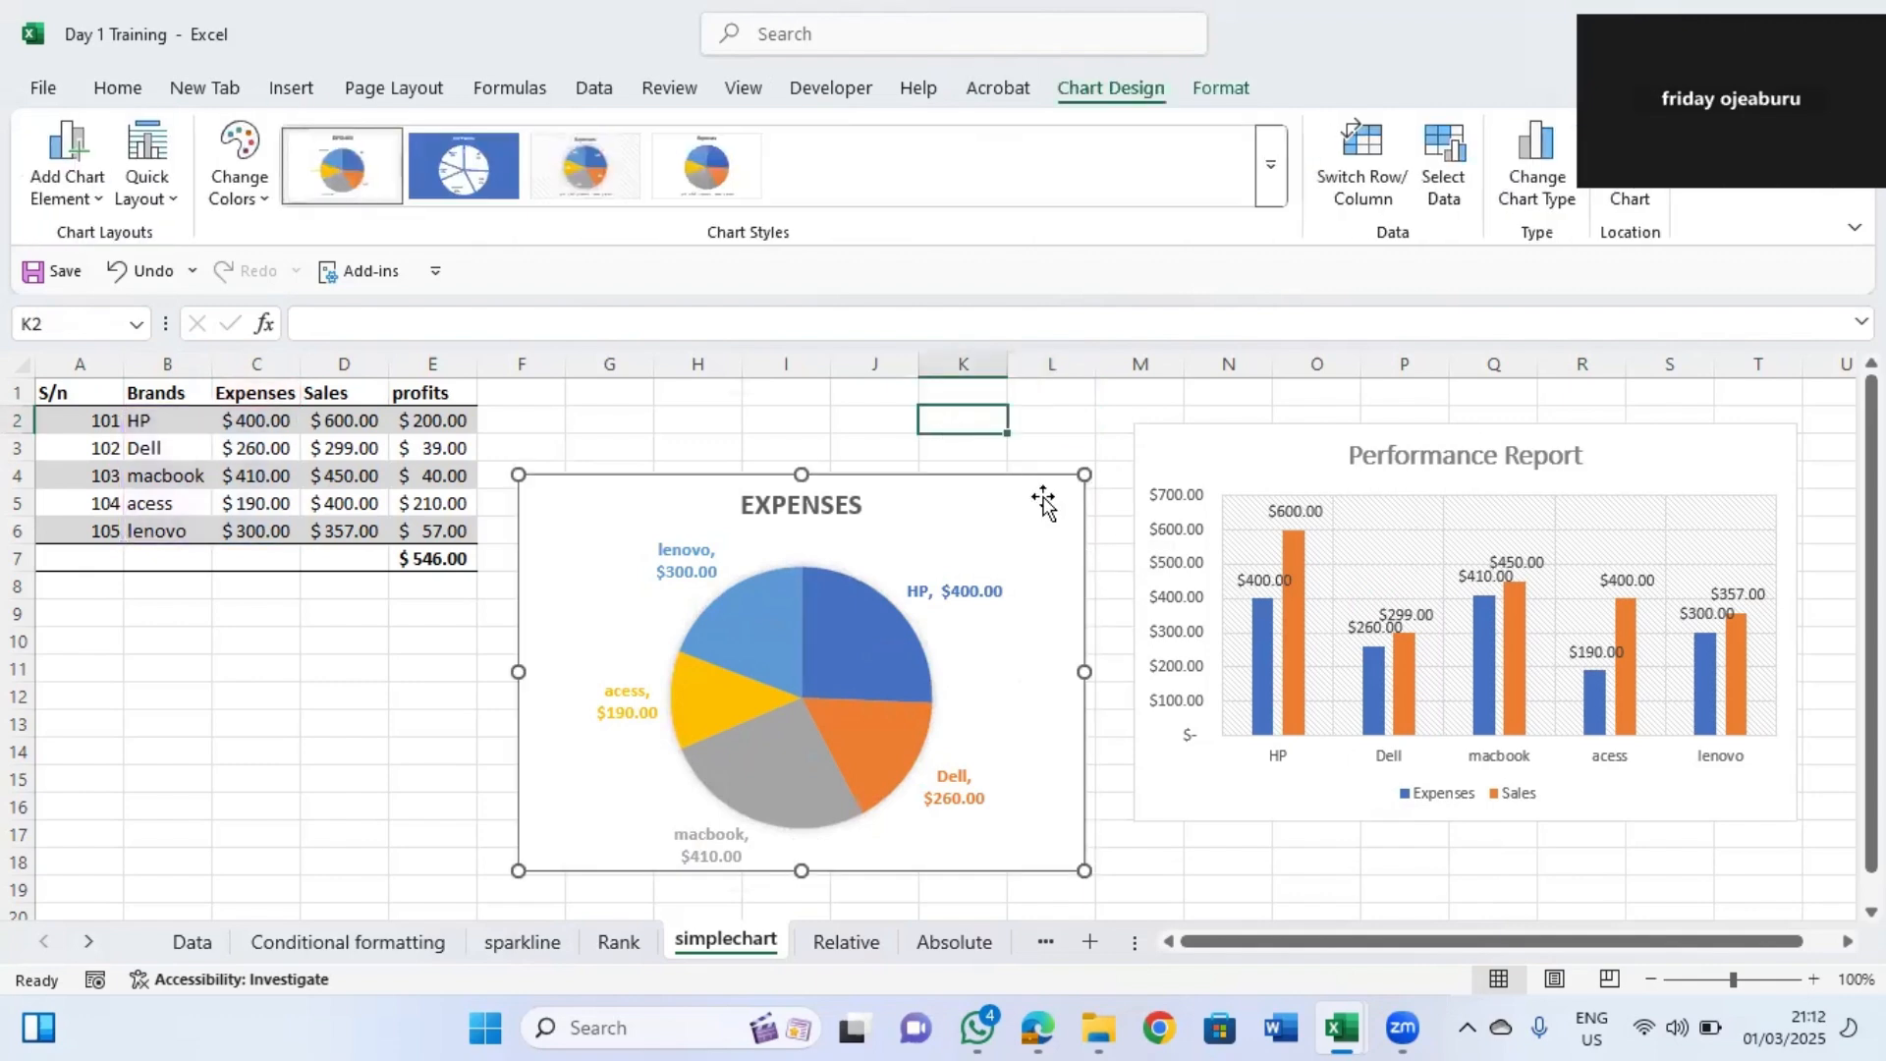
{"action": "left_click", "coordinate": [1081, 535]}
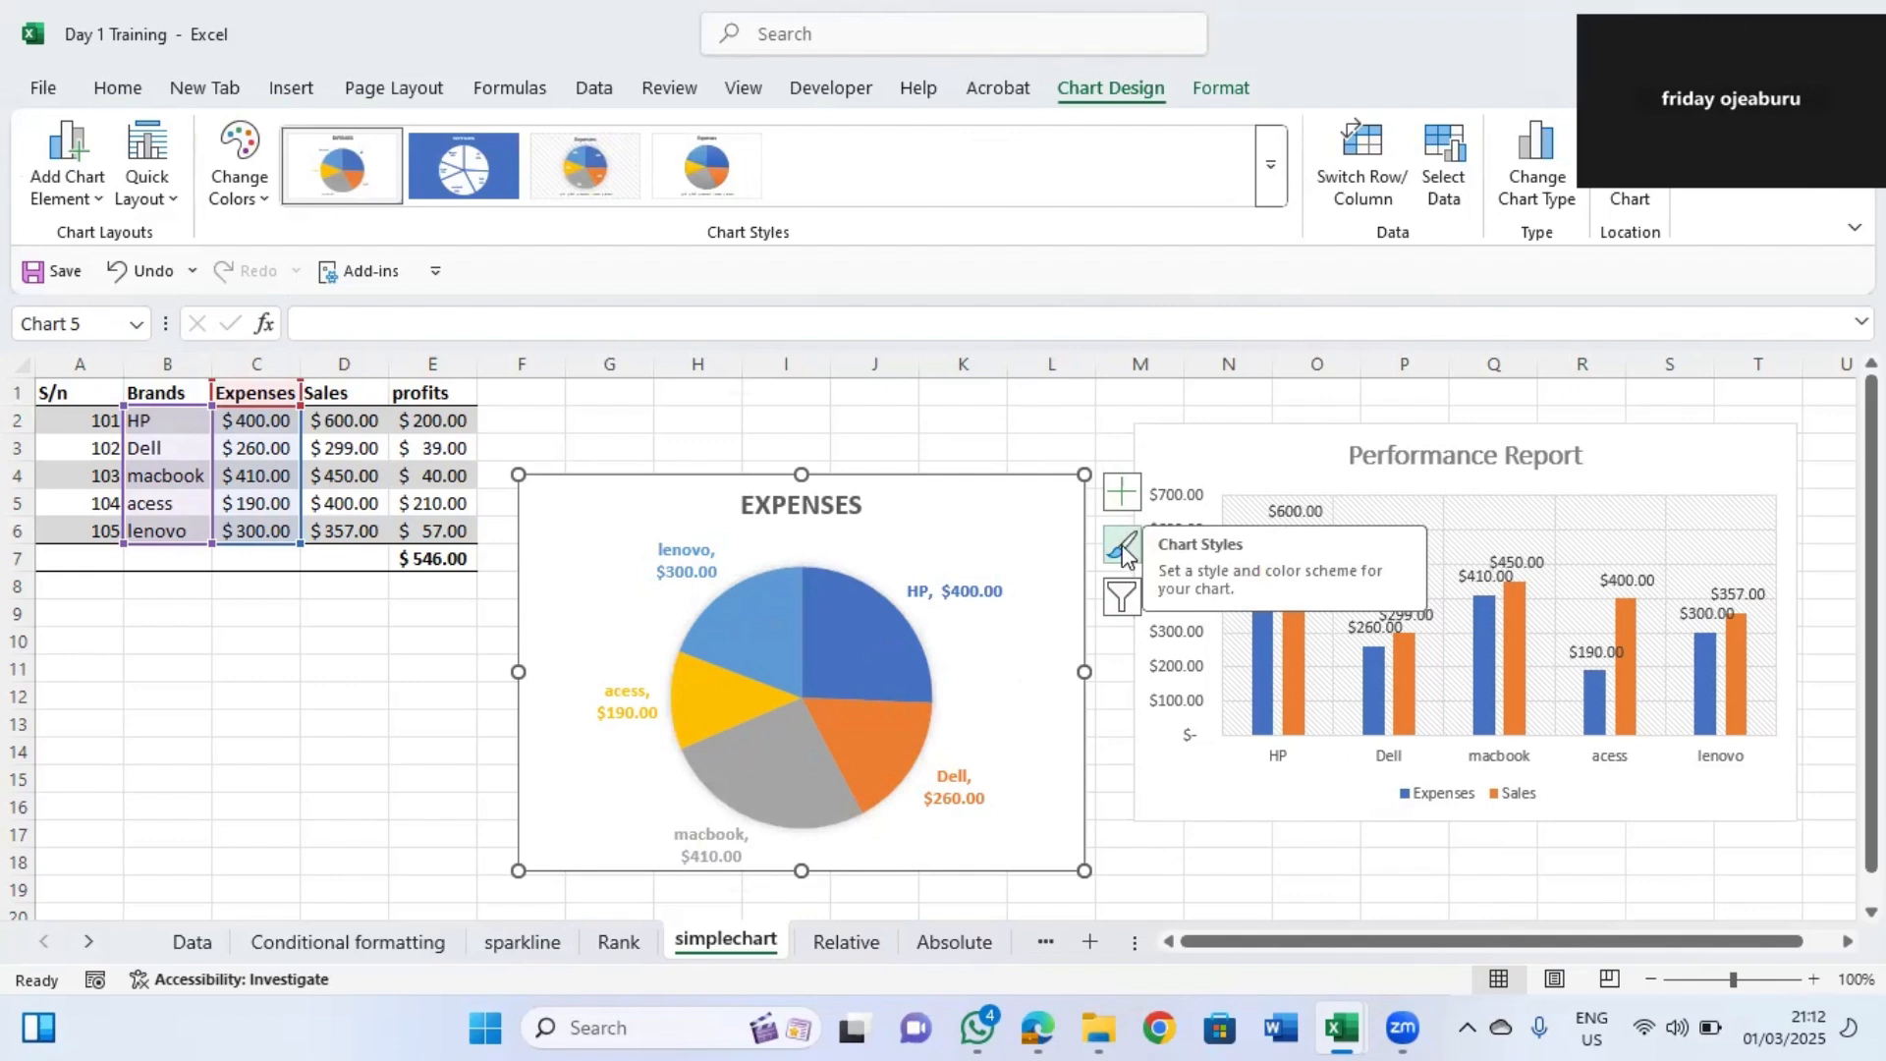
{"action": "left_click", "coordinate": [970, 453]}
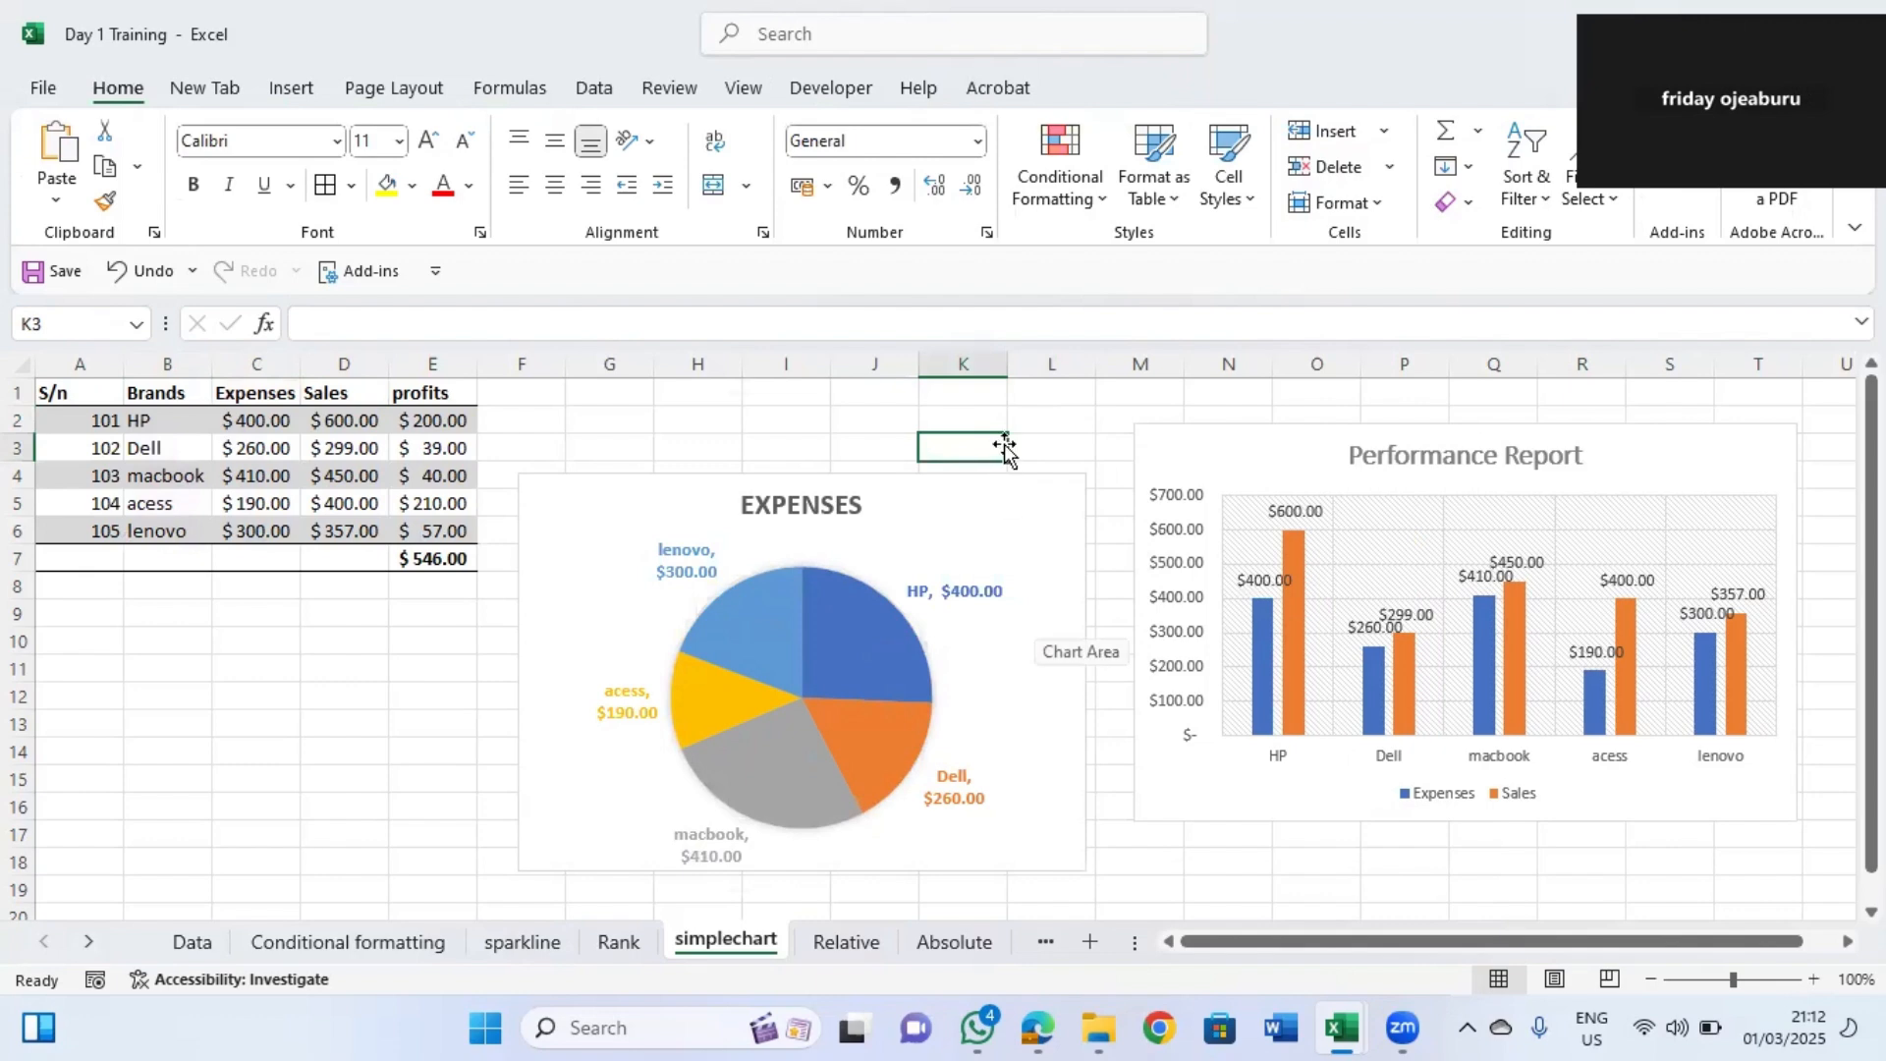
{"action": "left_click", "coordinate": [1081, 513]}
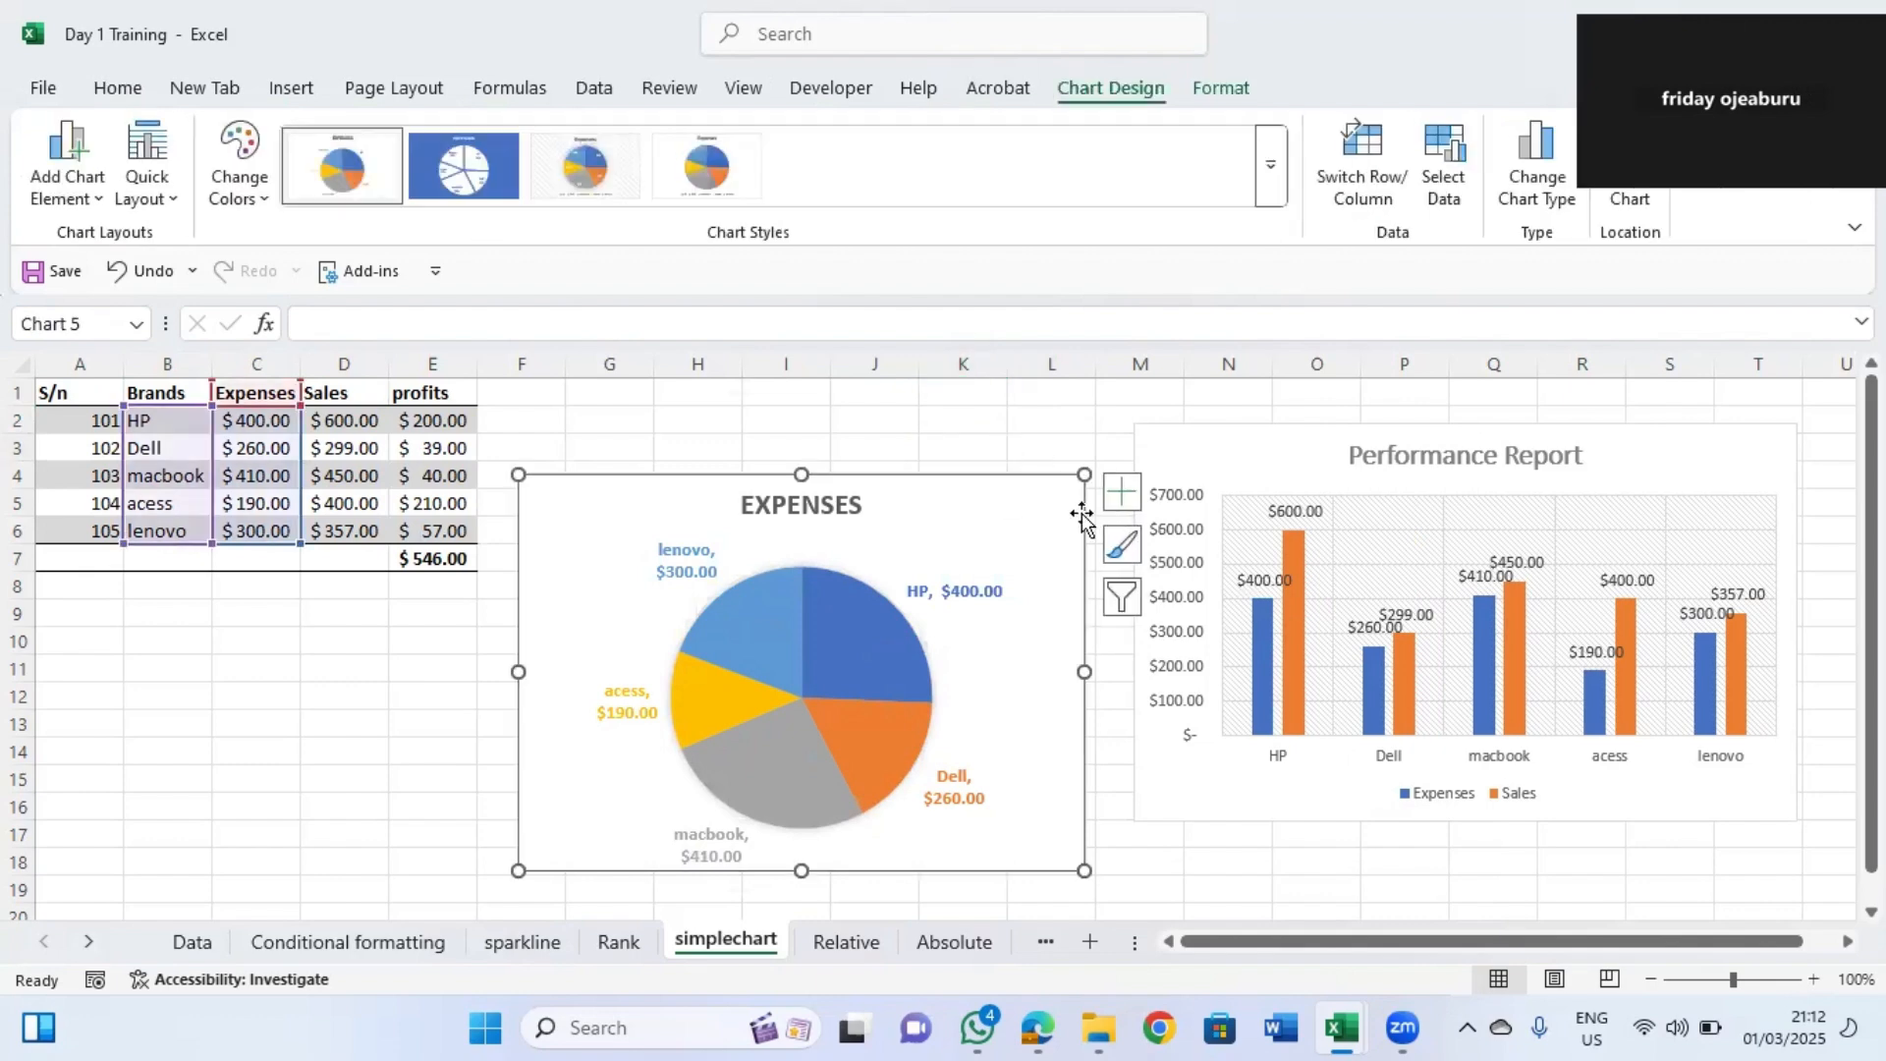
{"action": "left_click", "coordinate": [1123, 550]}
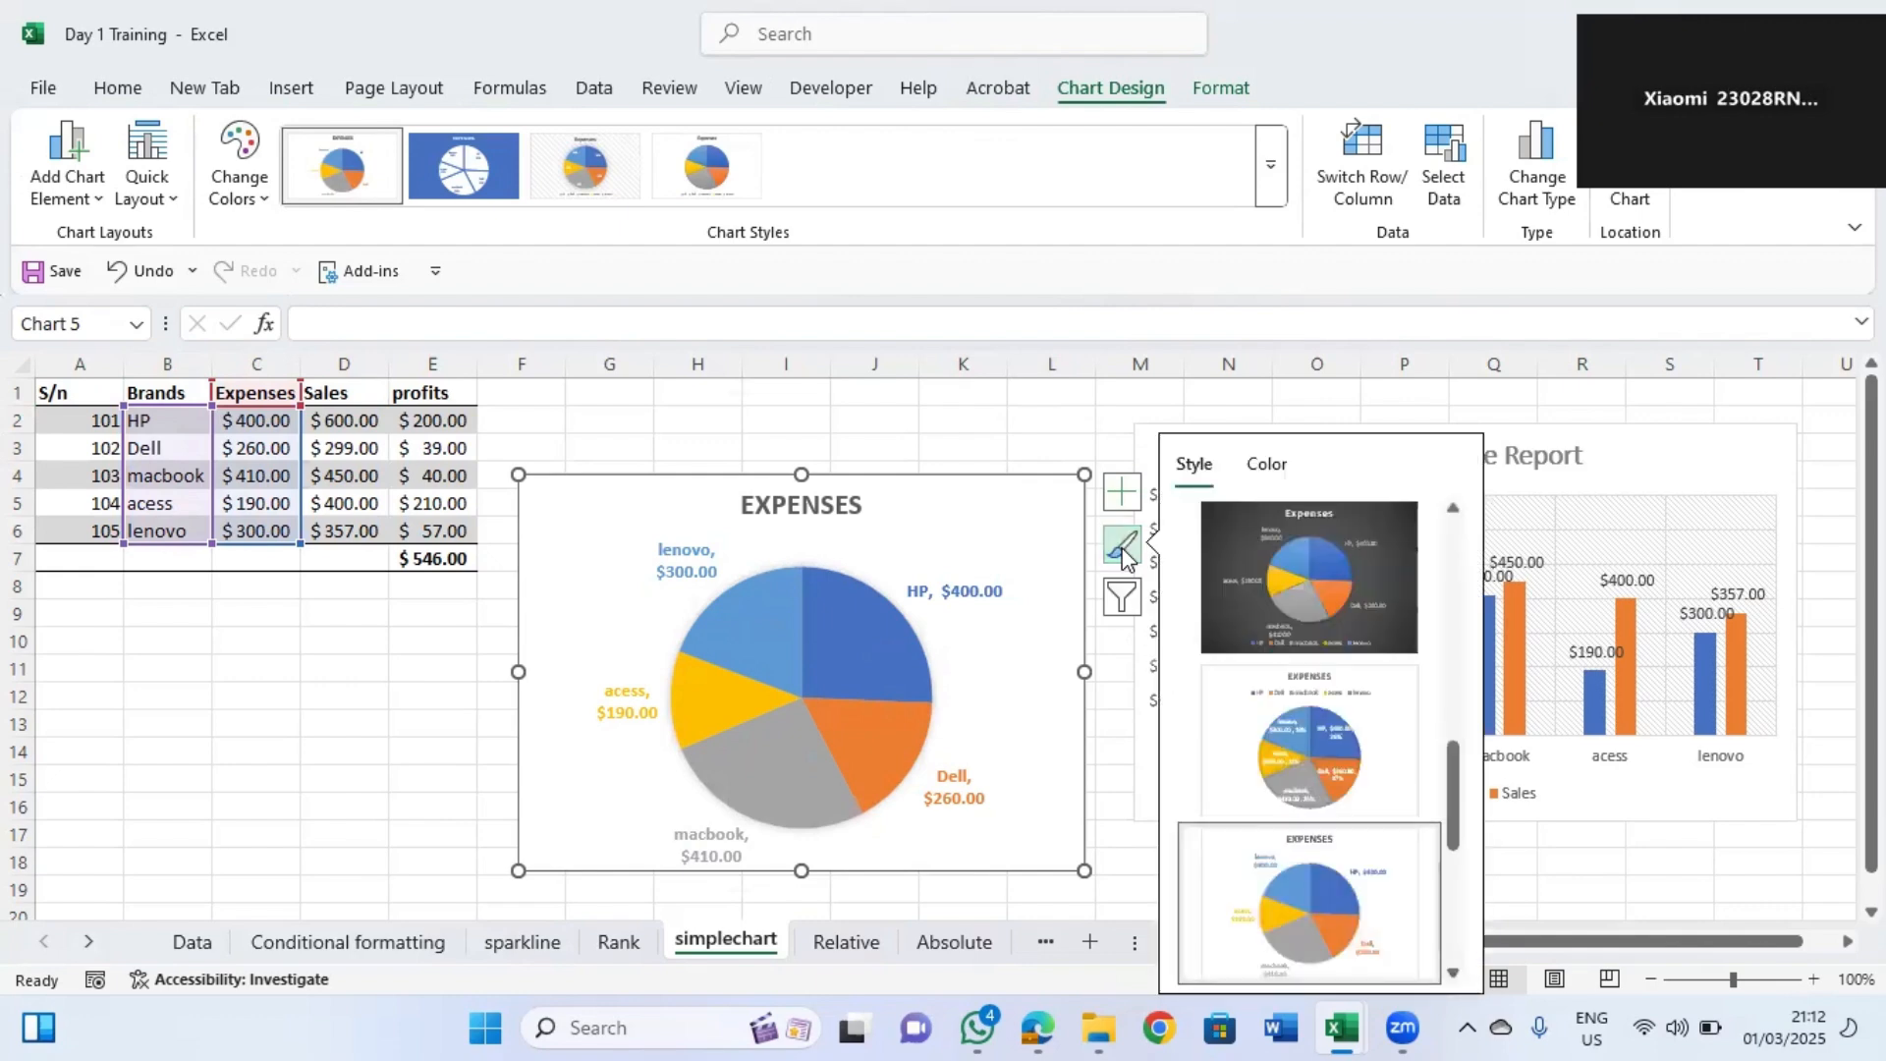
Move the pie chart up and slightly left, level with the table's header row.
{"action": "left_click", "coordinate": [936, 401]}
{"action": "left_click", "coordinate": [923, 429]}
{"action": "left_click", "coordinate": [907, 480]}
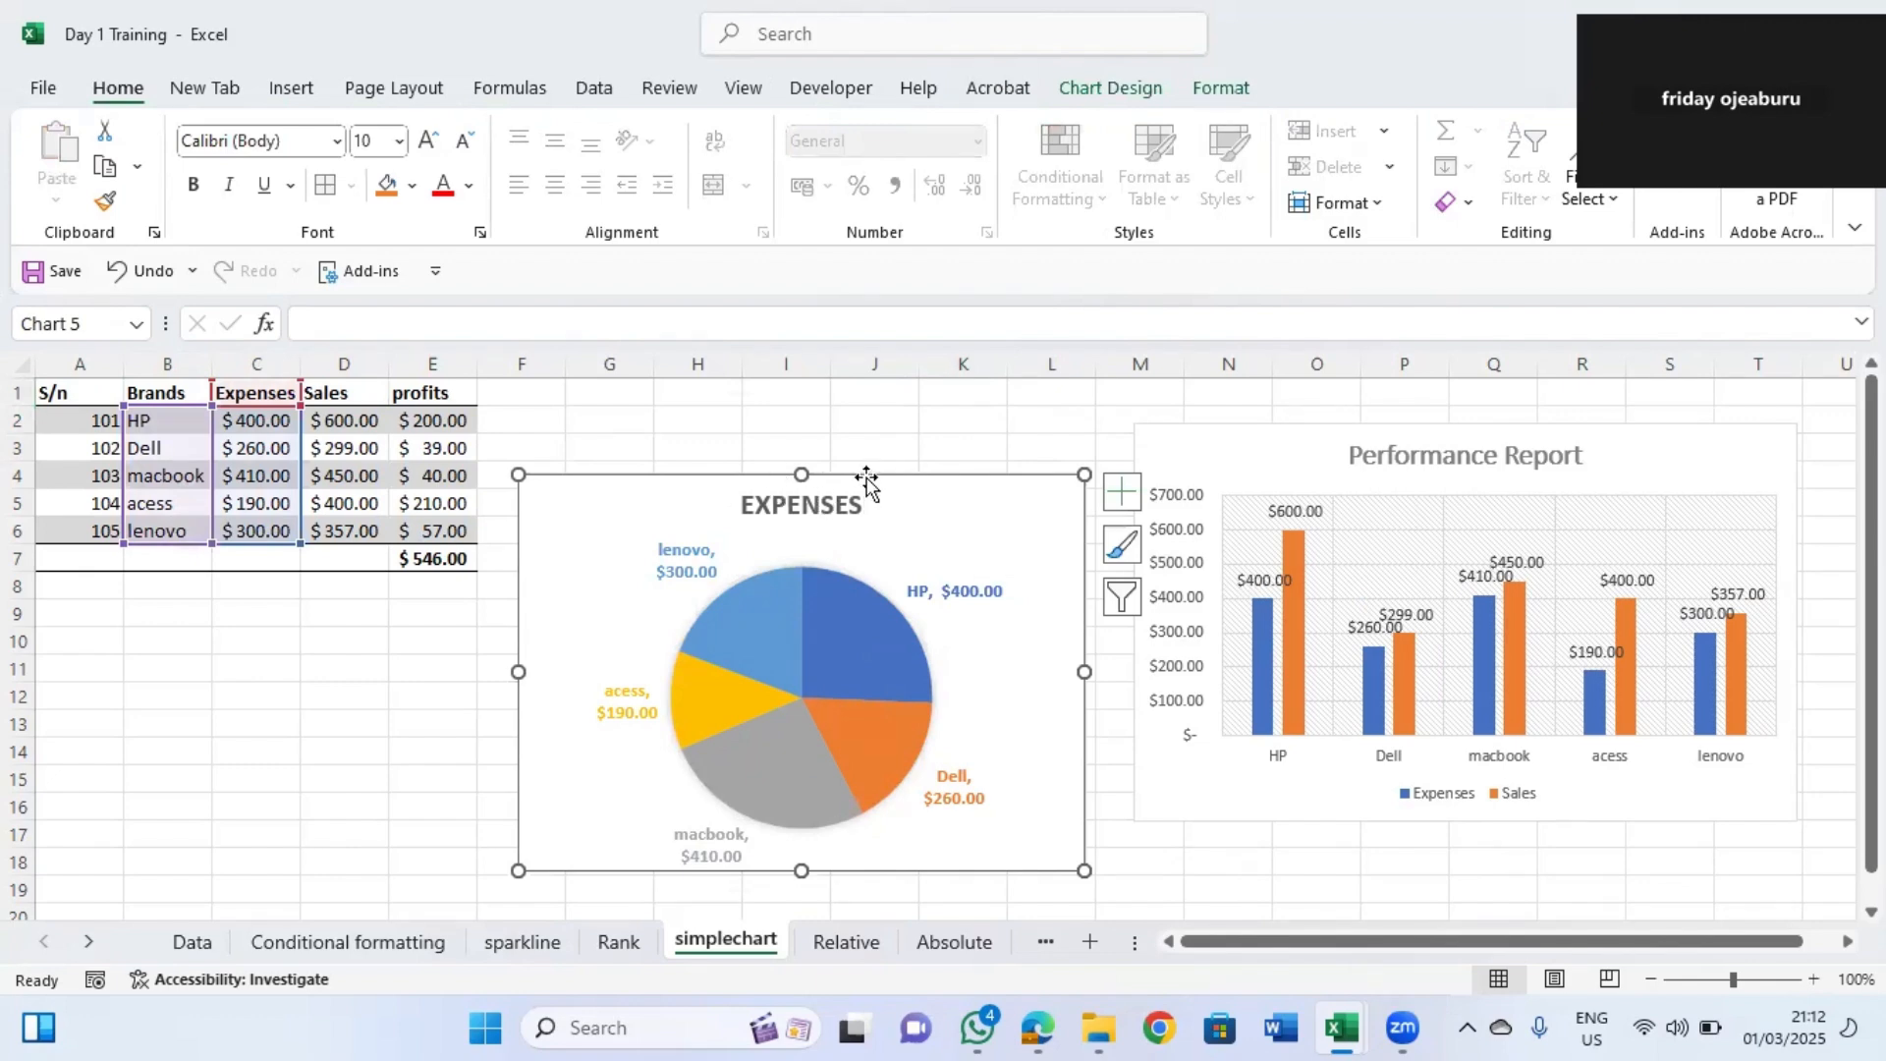
{"action": "left_click_drag", "start_coordinate": [952, 475], "coordinate": [861, 429]}
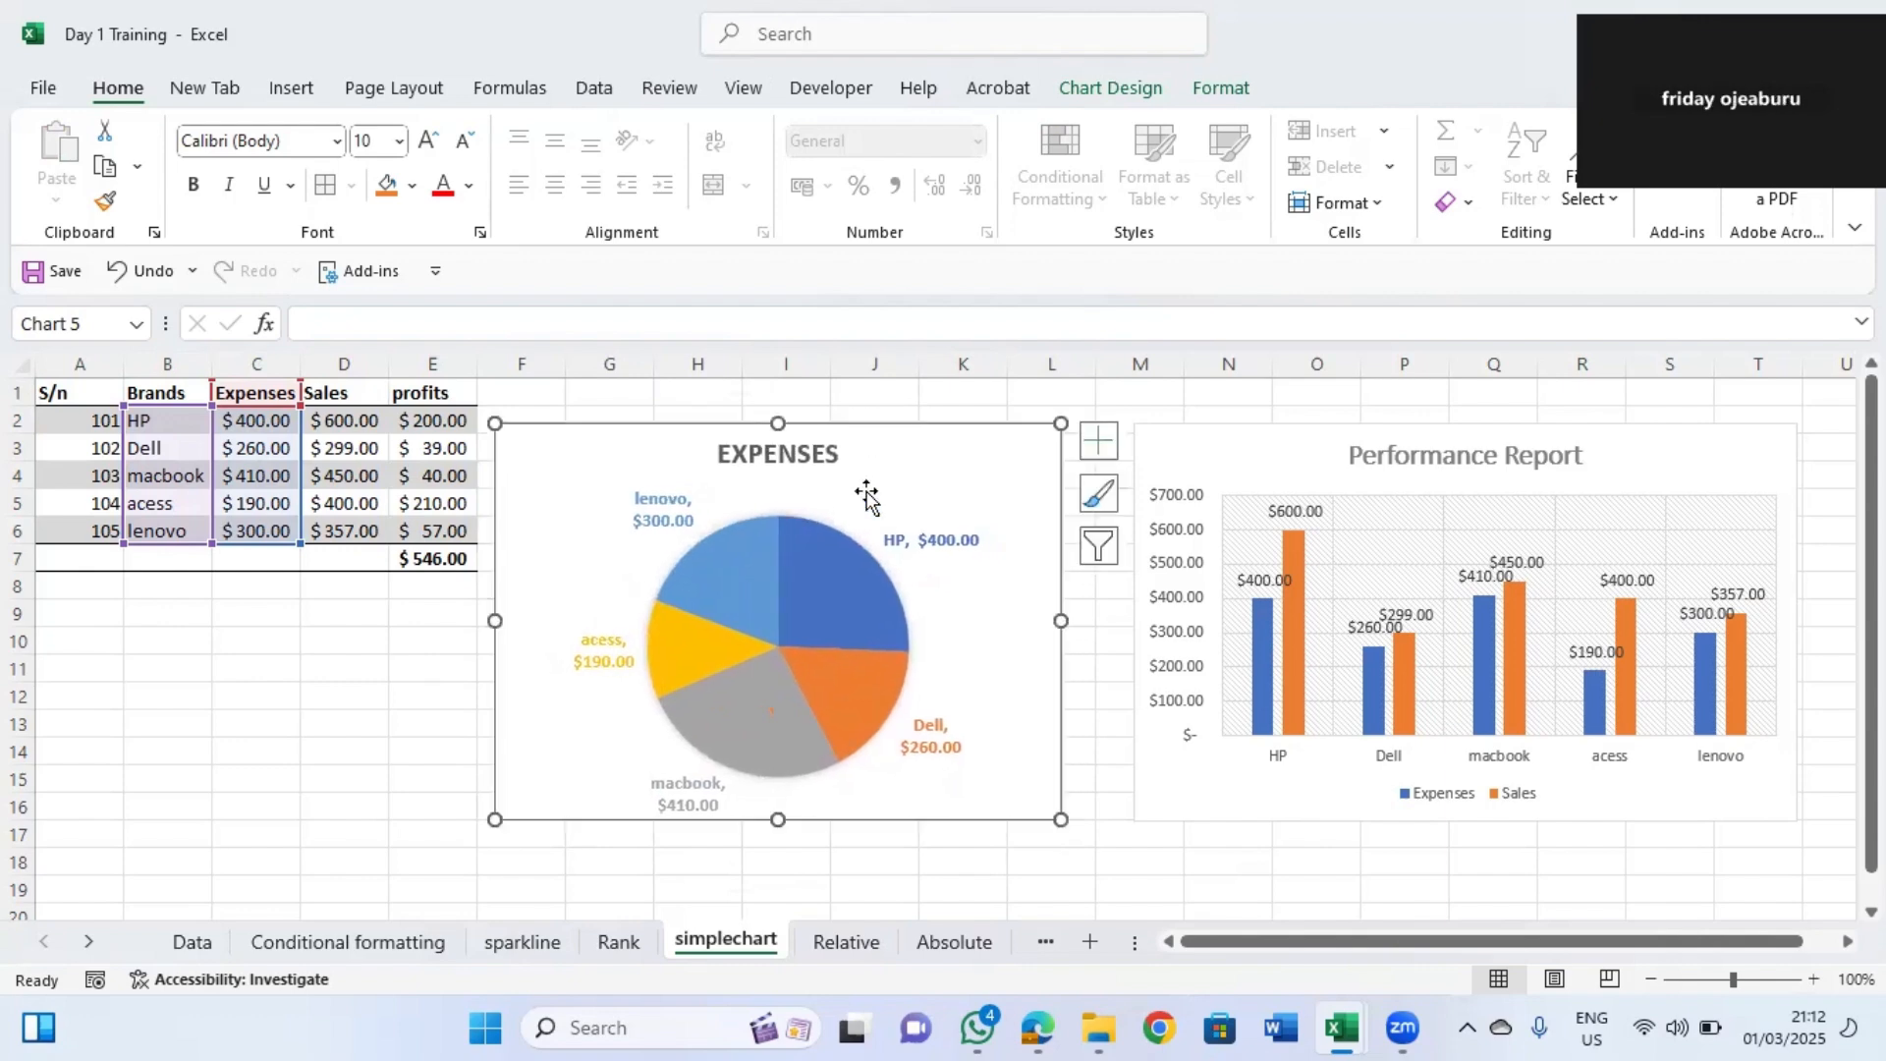
{"action": "mouse_move", "coordinate": [883, 583]}
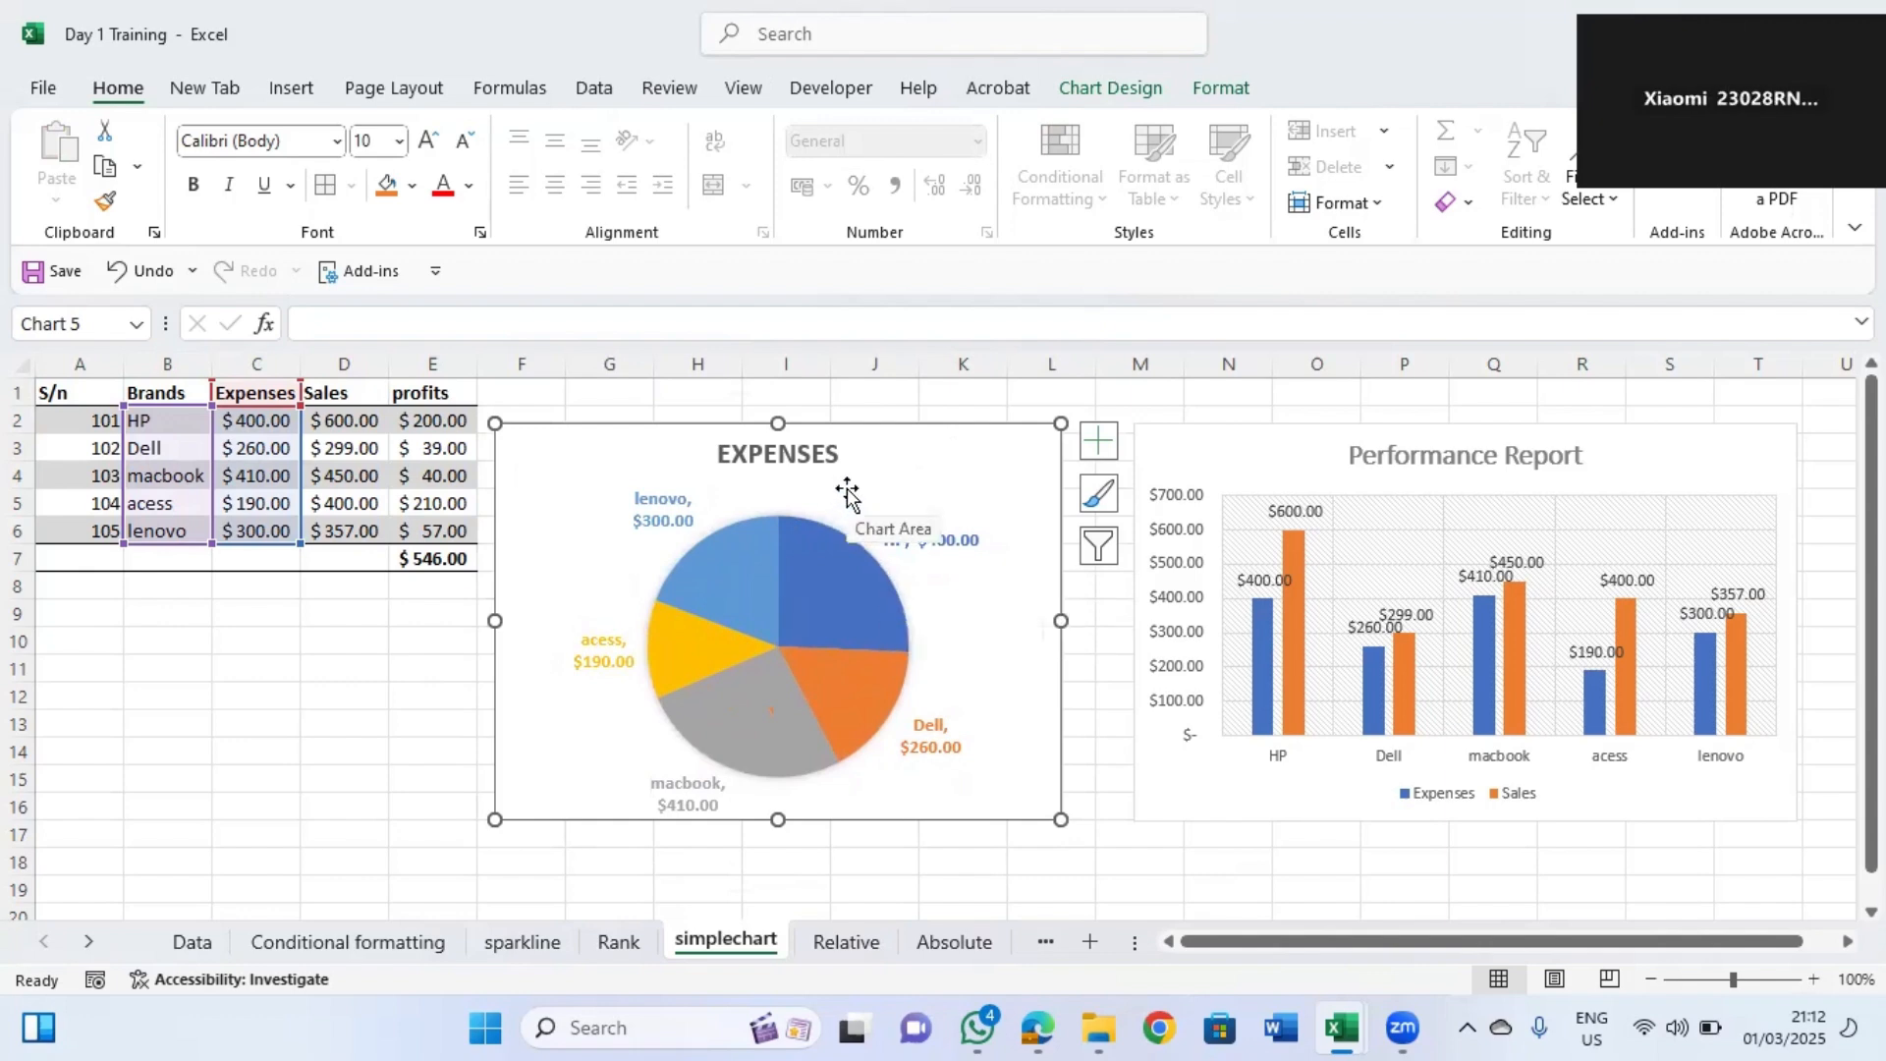
{"action": "left_click", "coordinate": [969, 391]}
{"action": "left_click", "coordinate": [1057, 470]}
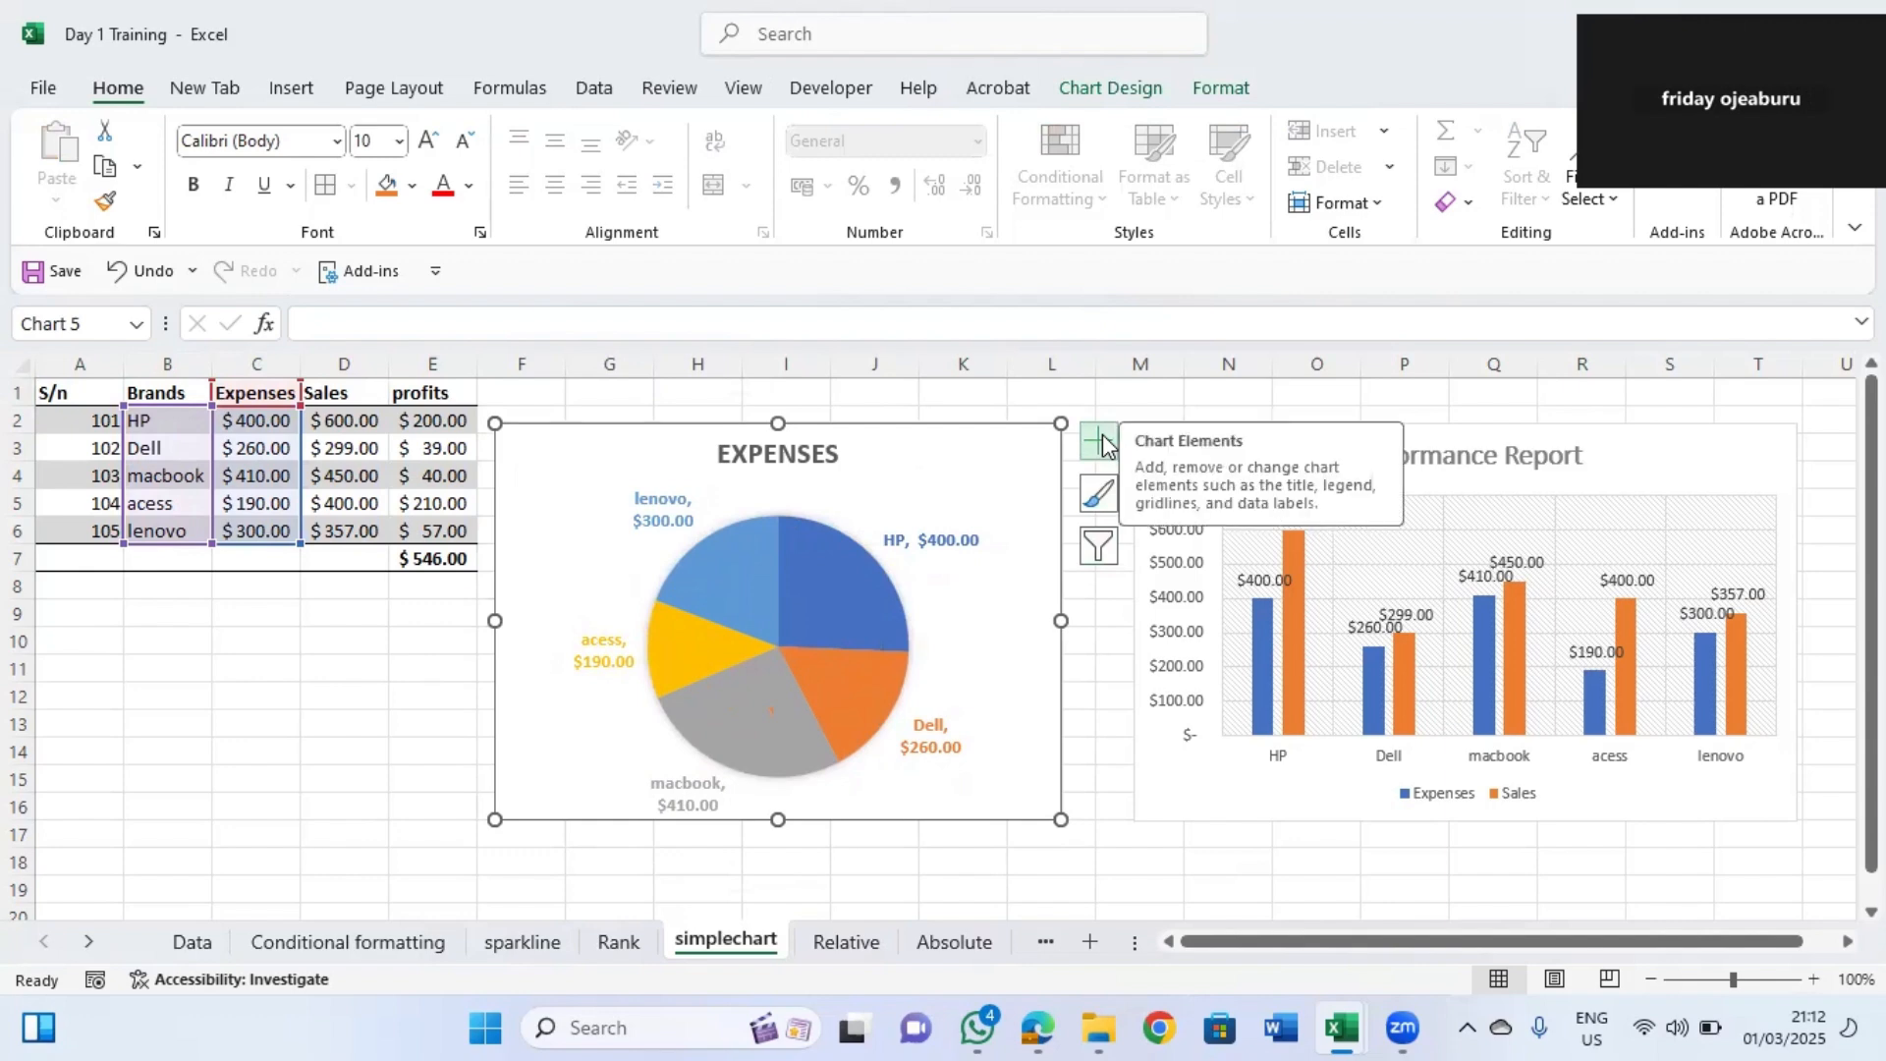
{"action": "left_click", "coordinate": [1100, 494]}
{"action": "left_click_drag", "start_coordinate": [1425, 746], "coordinate": [1446, 977]}
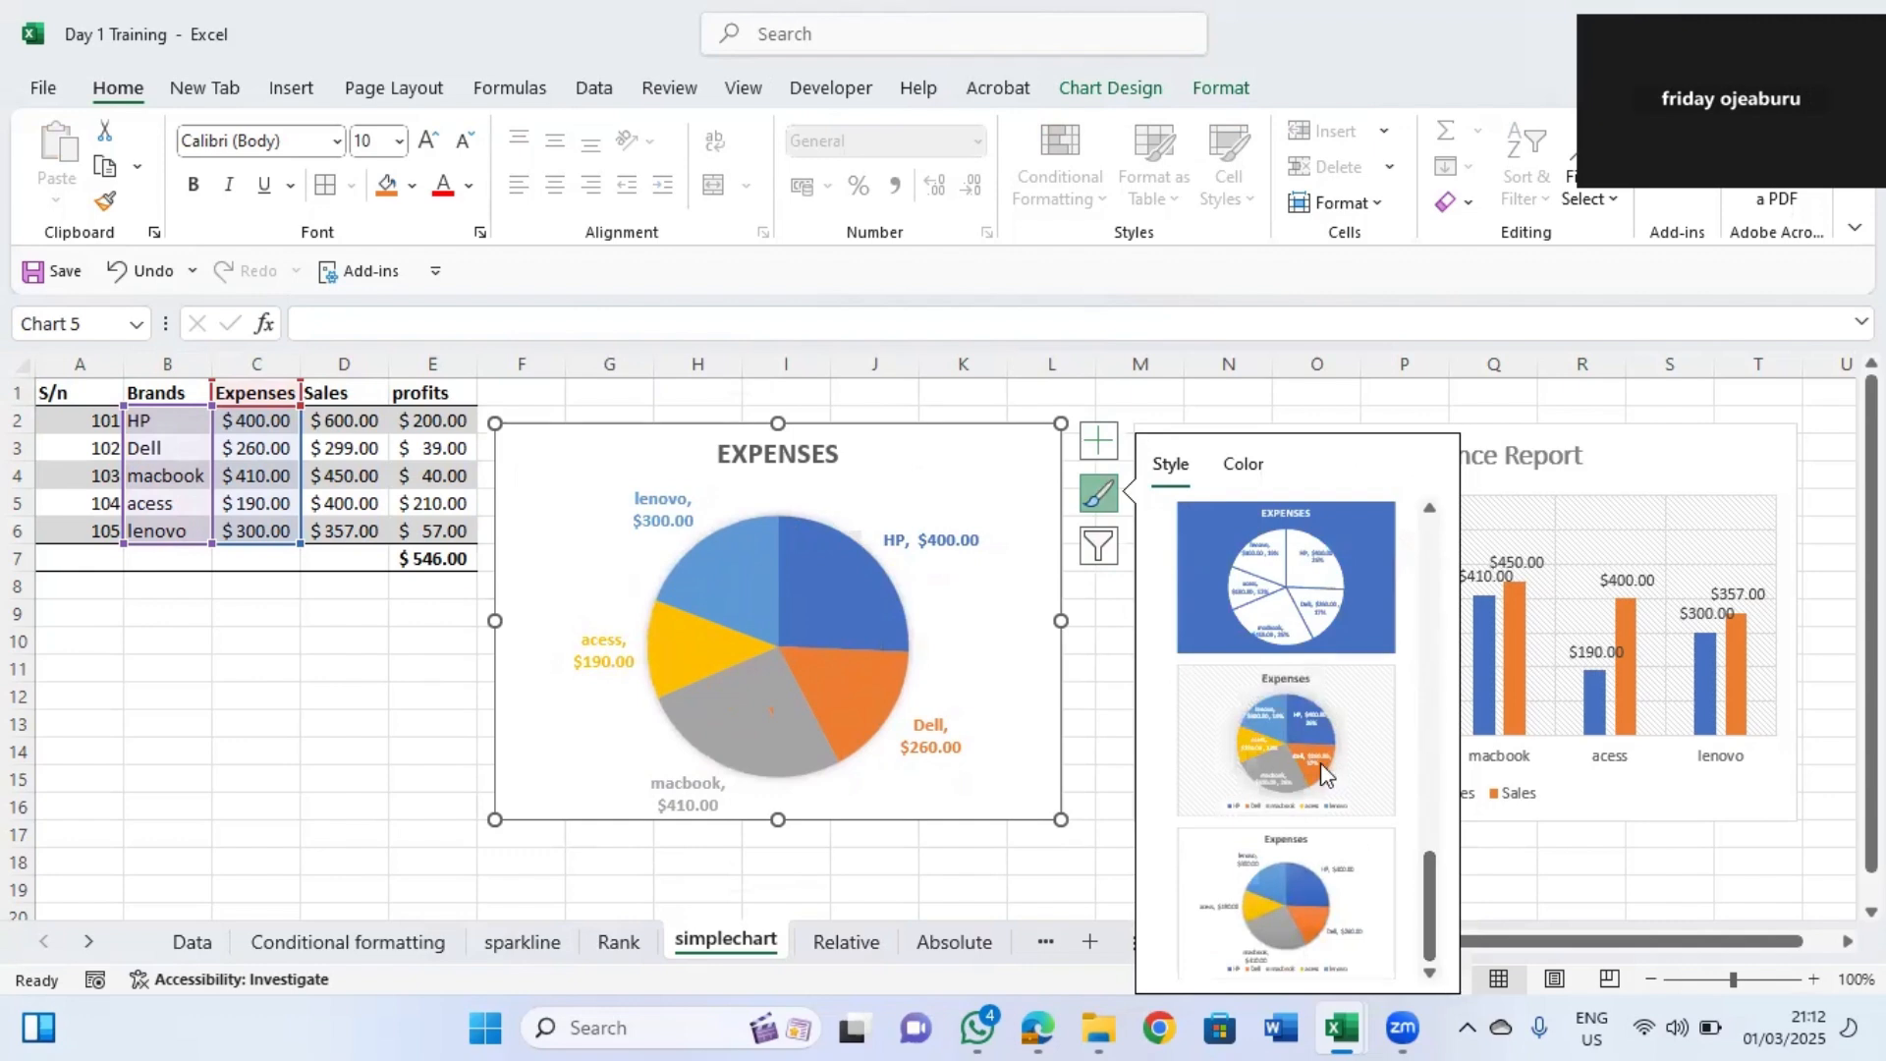
{"action": "left_click", "coordinate": [993, 402]}
{"action": "left_click", "coordinate": [993, 401]}
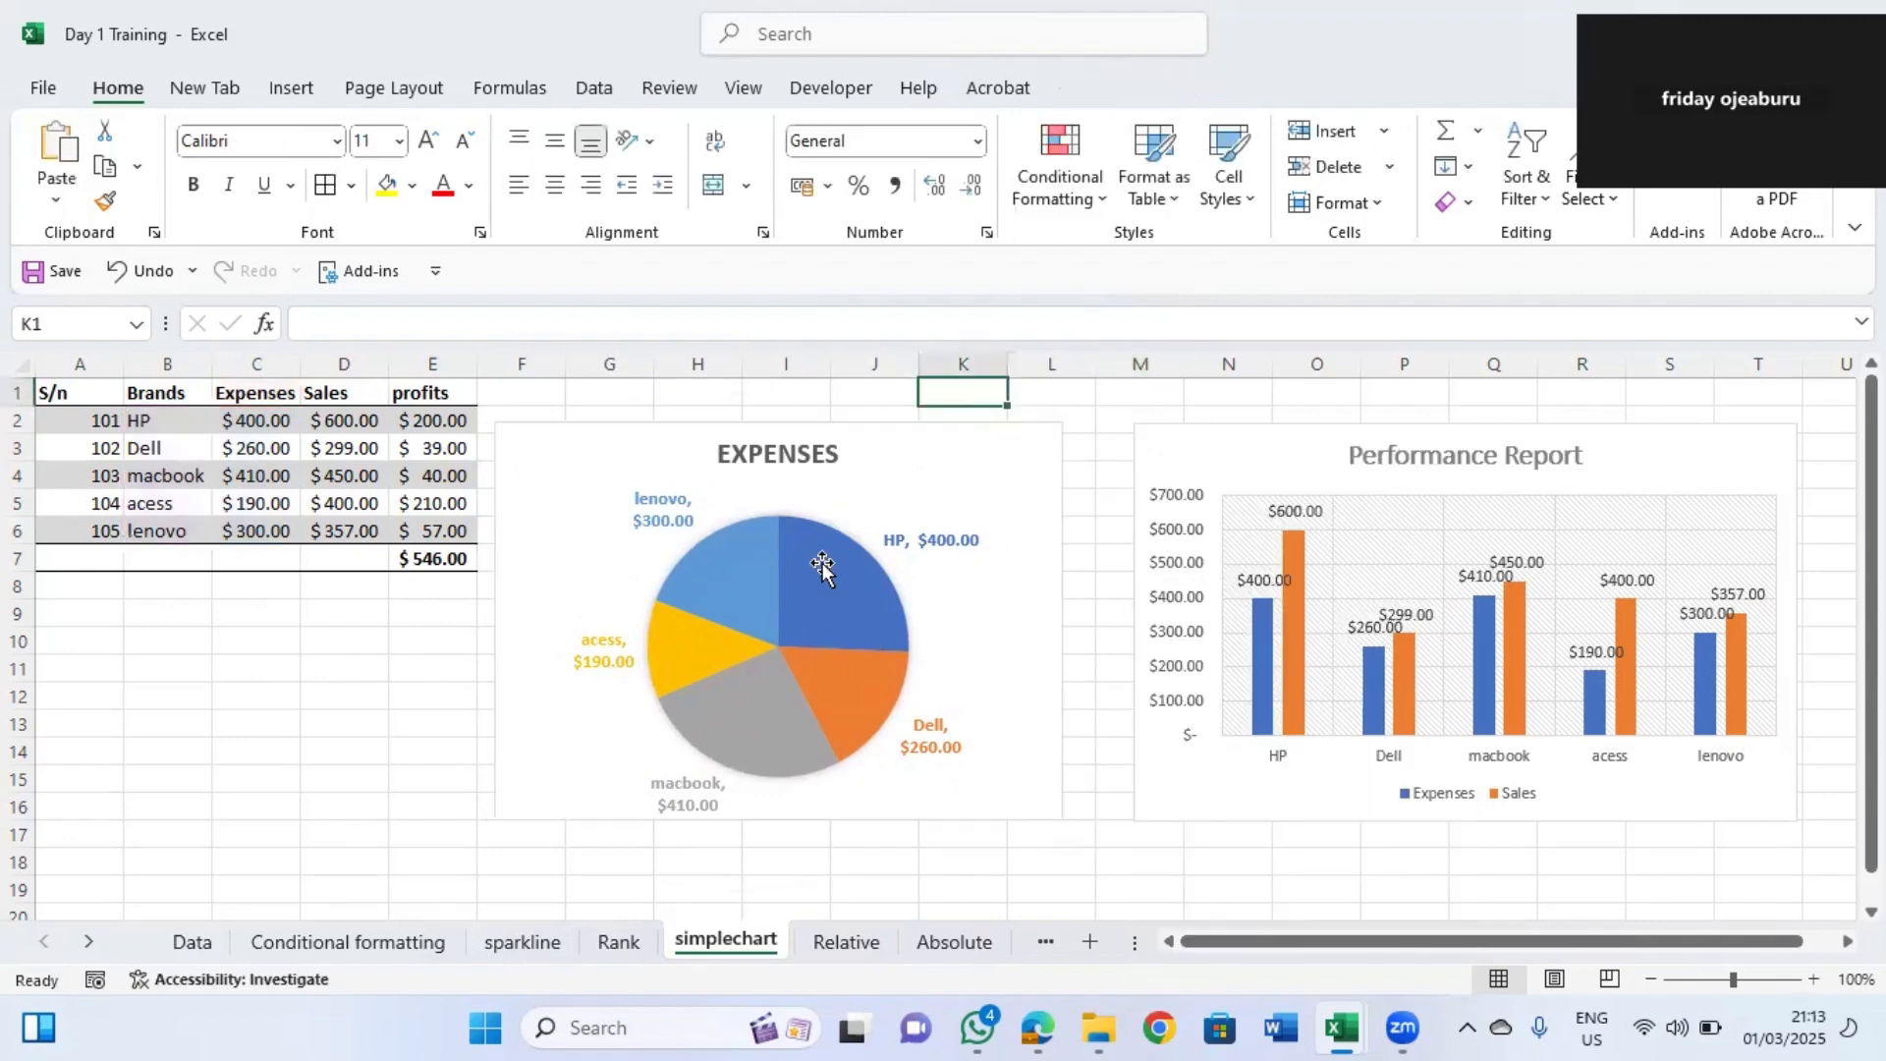
Explode the pie chart by pulling its slices slightly apart from the centre.
{"action": "mouse_move", "coordinate": [836, 593]}
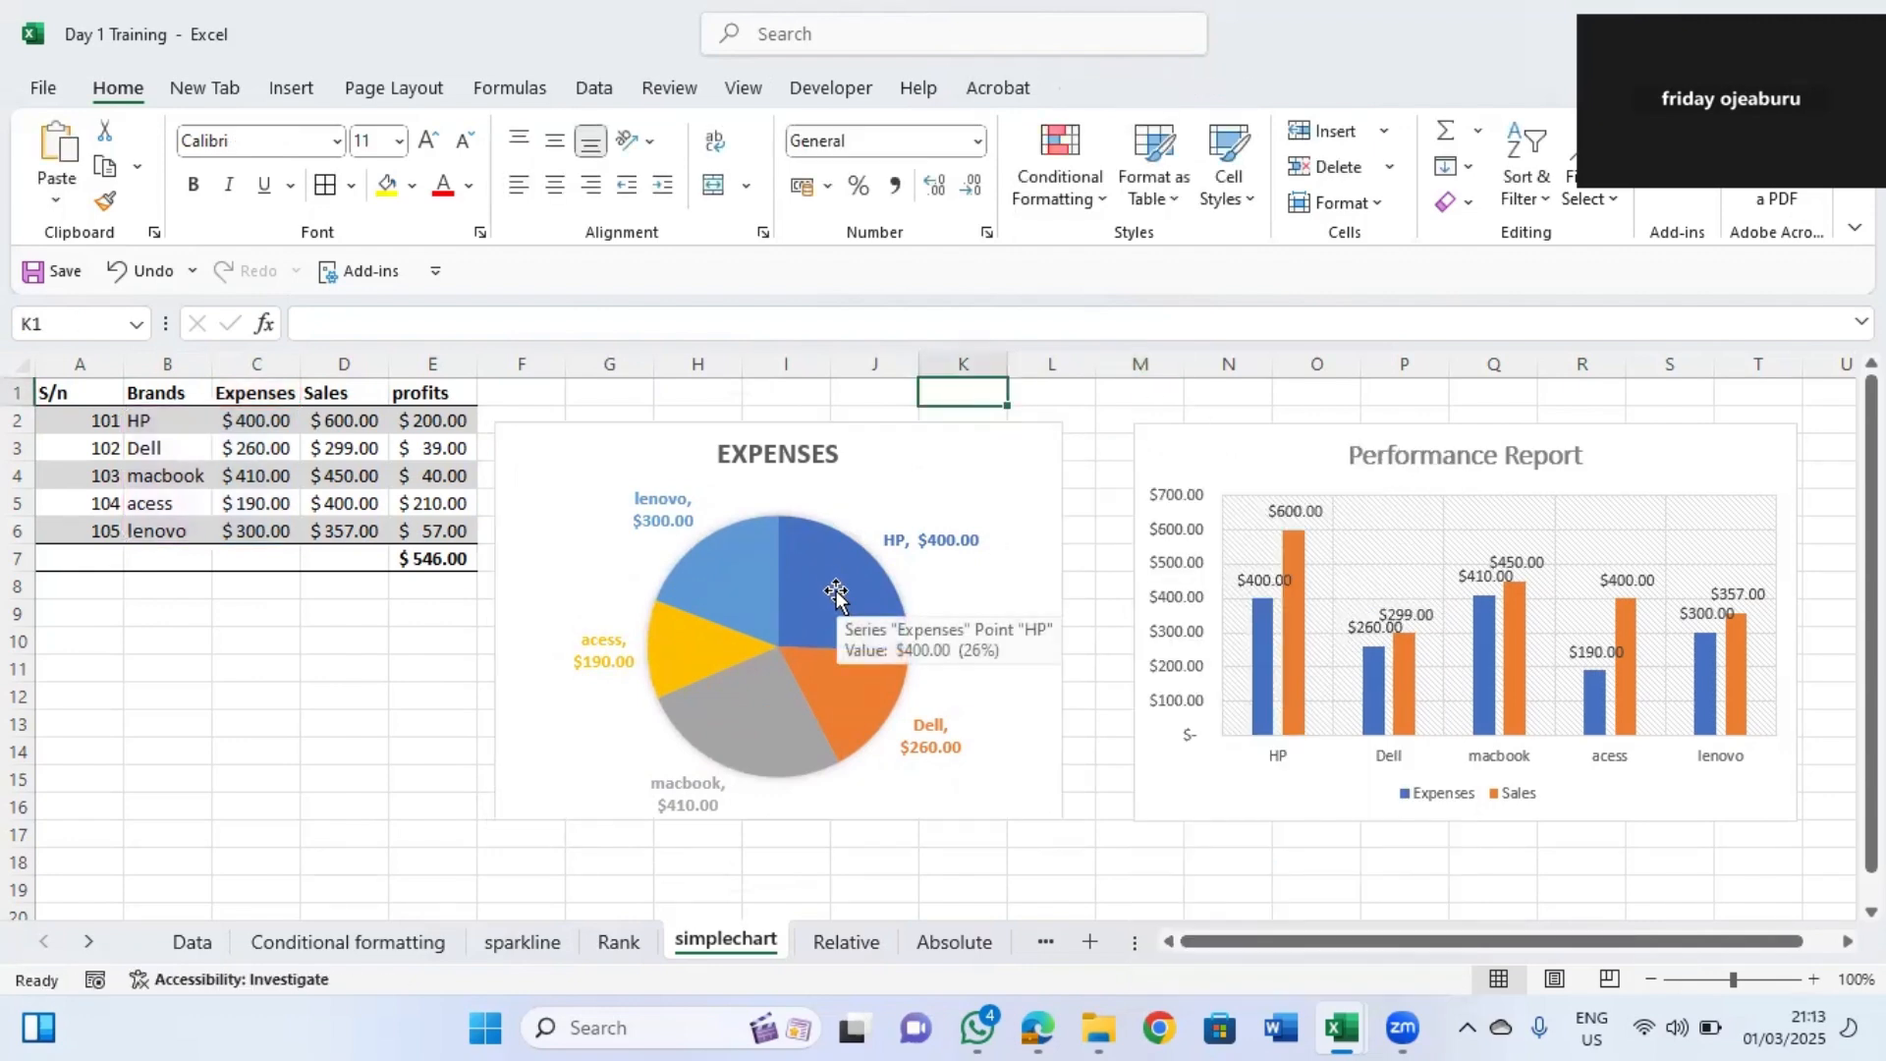
{"action": "left_click", "coordinate": [836, 594]}
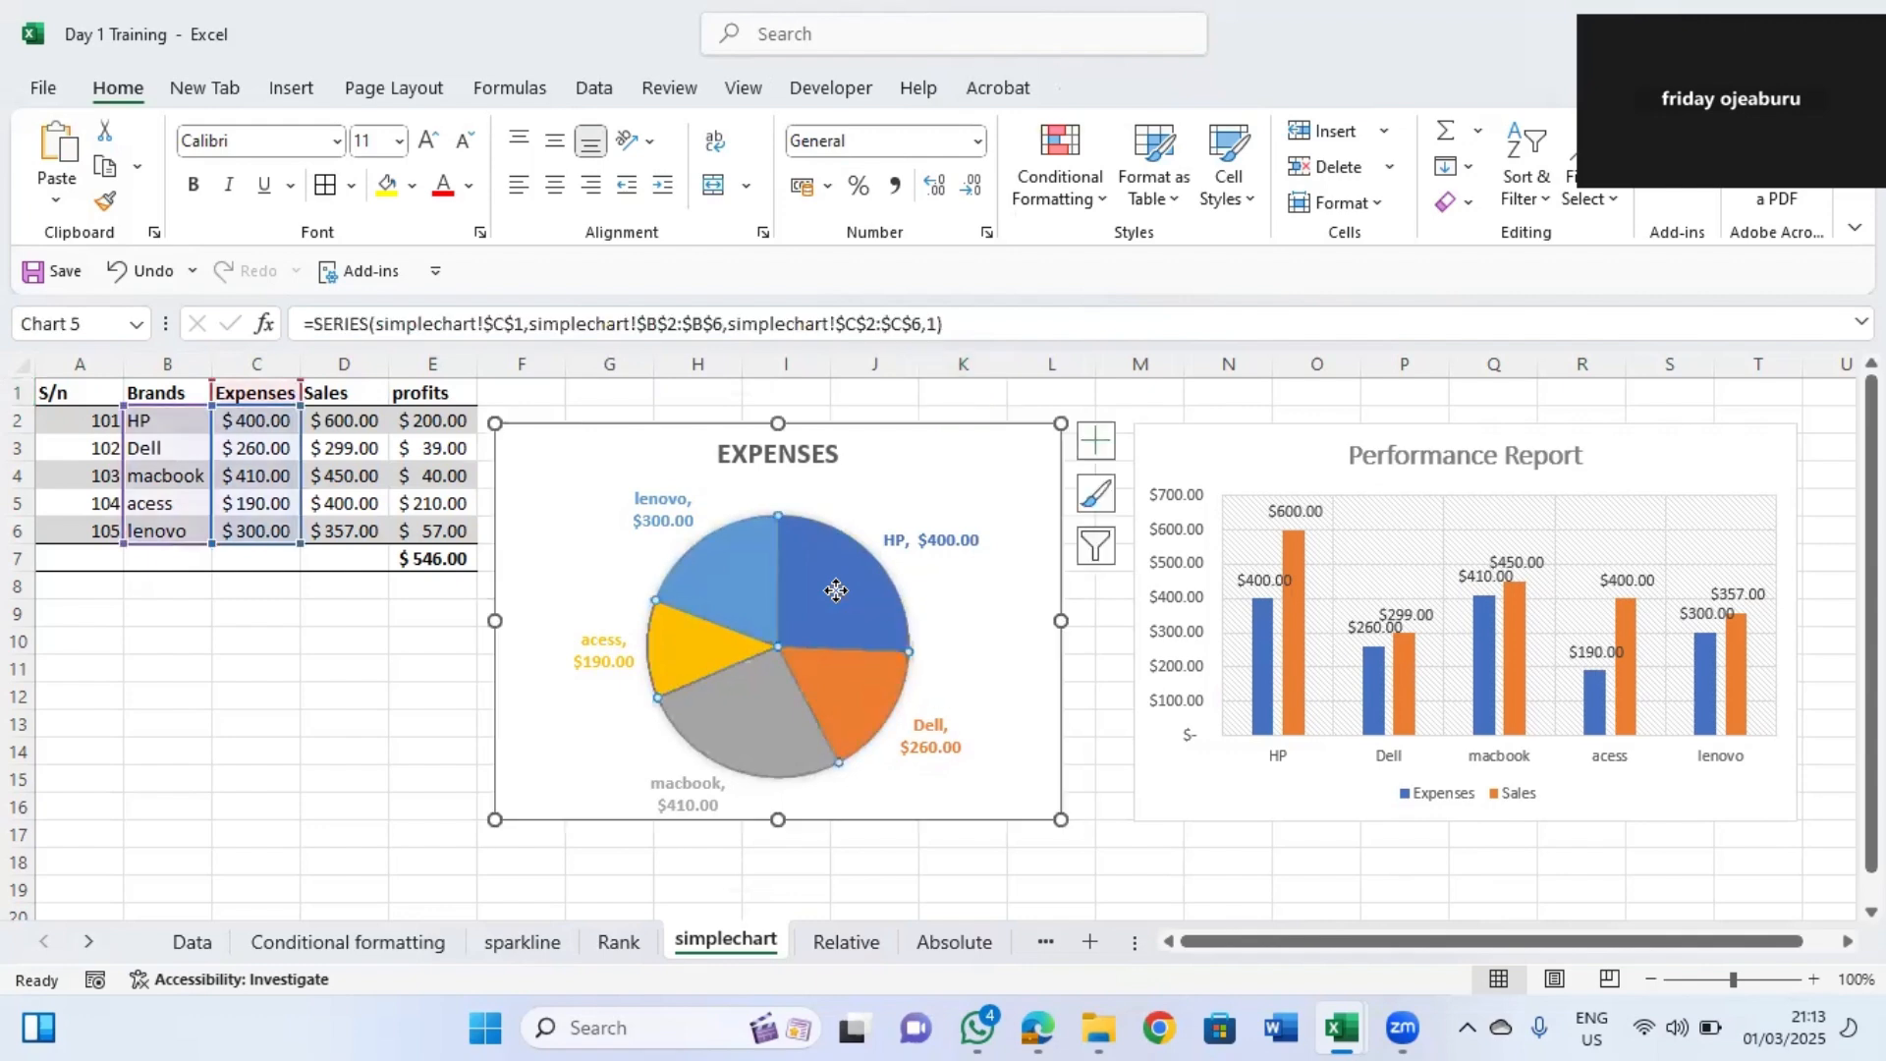
{"action": "left_click_drag", "start_coordinate": [855, 581], "coordinate": [871, 589]}
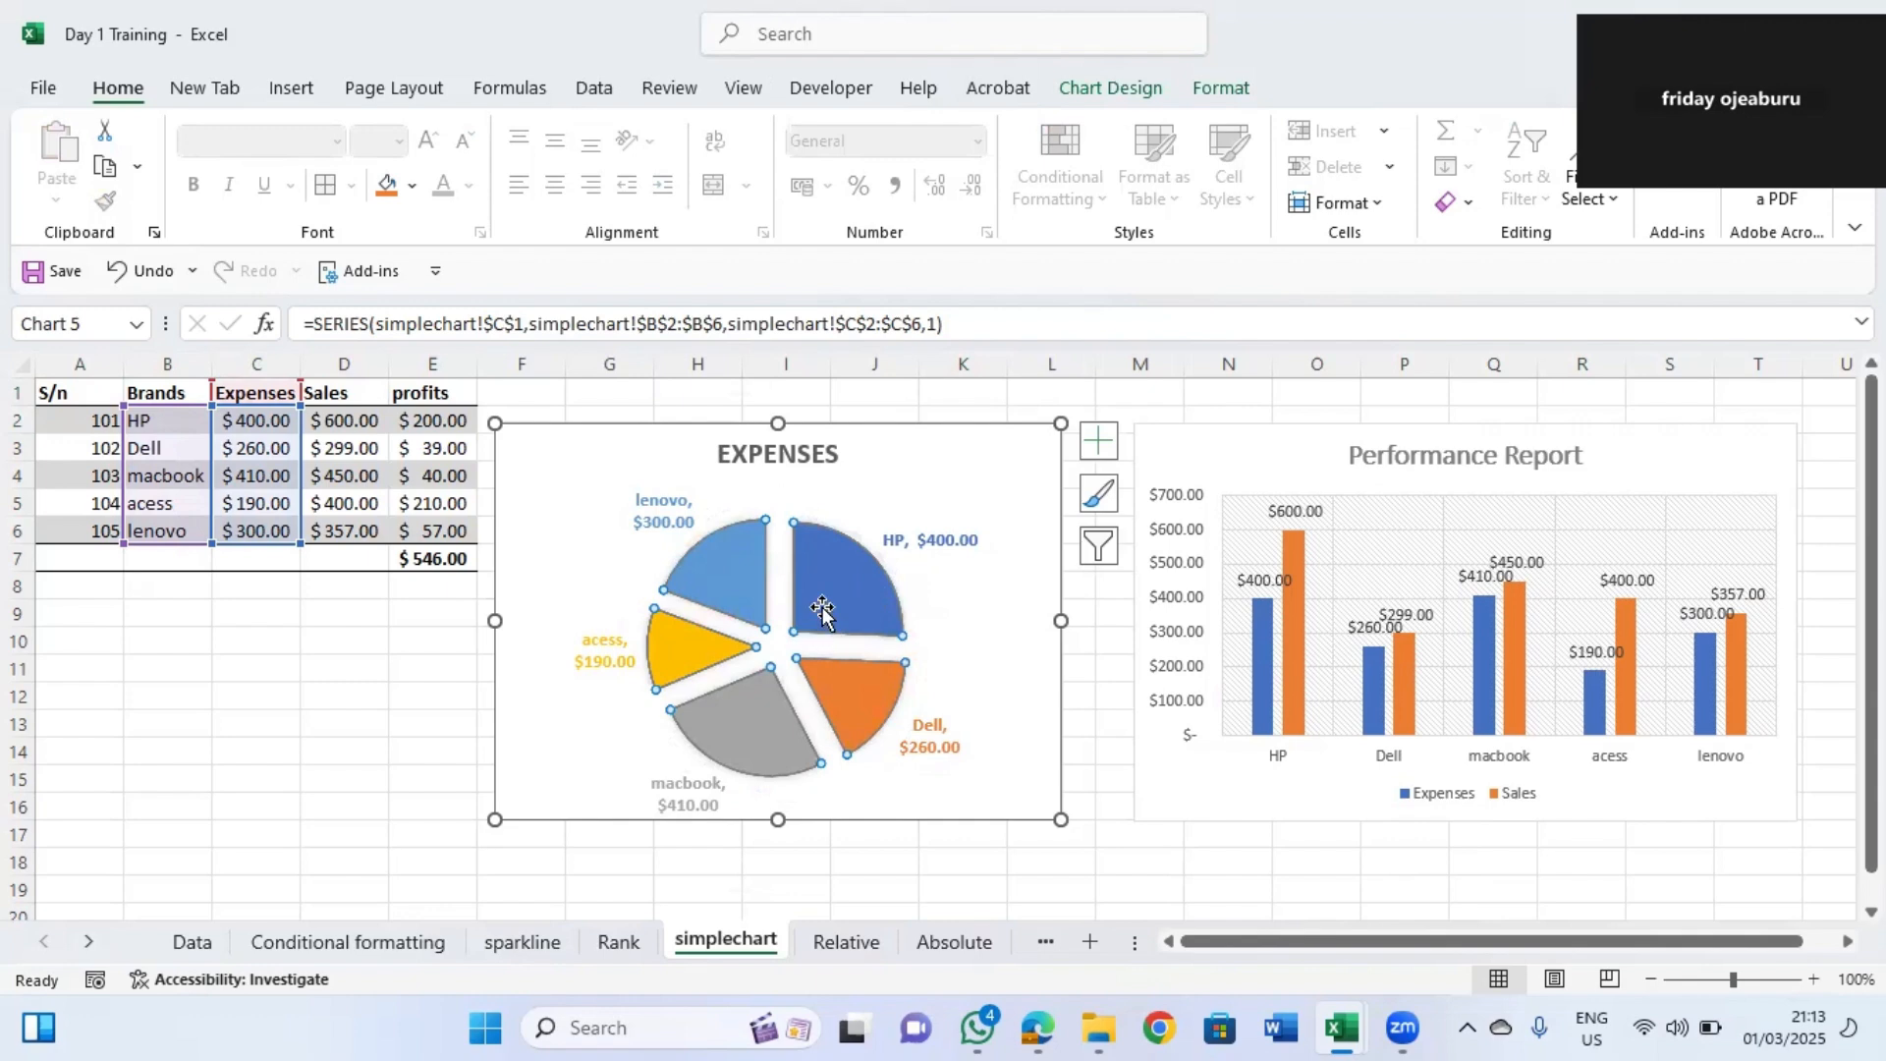
{"action": "left_click", "coordinate": [1105, 723]}
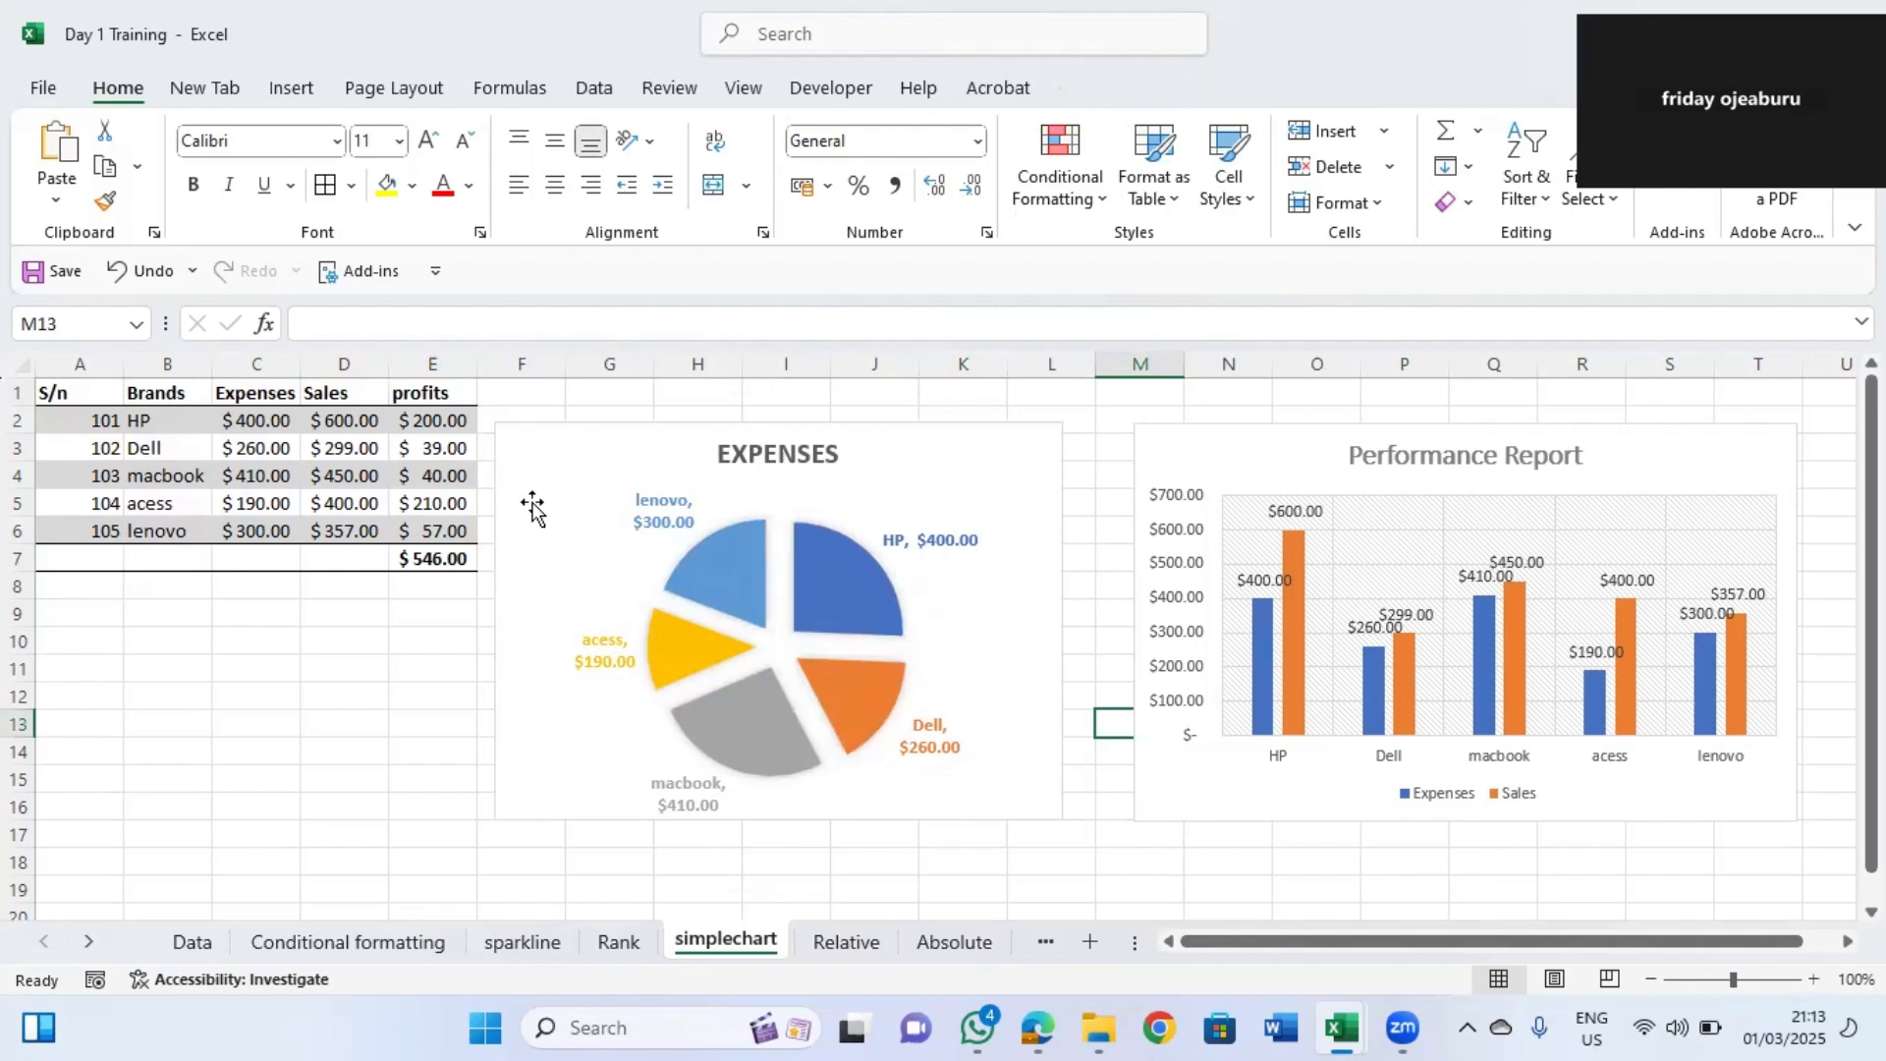
{"action": "mouse_move", "coordinate": [742, 694]}
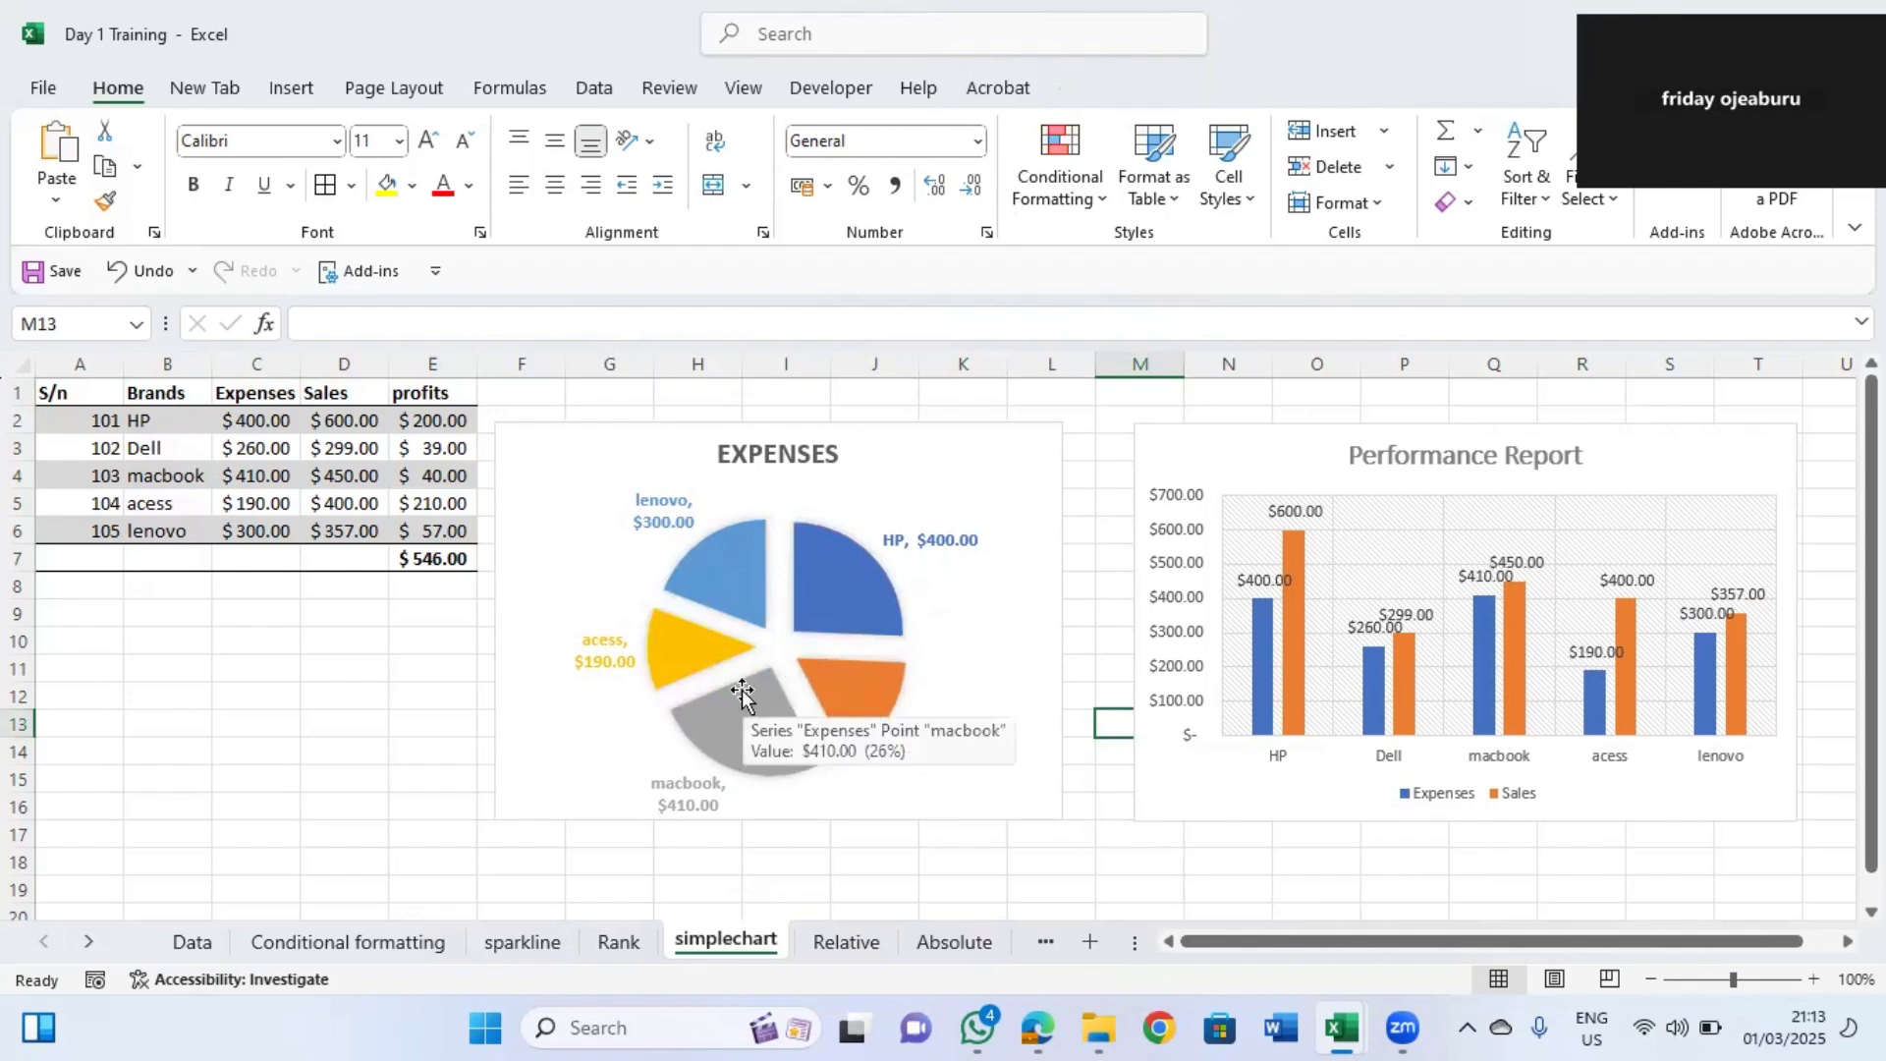
{"action": "left_click", "coordinate": [523, 432]}
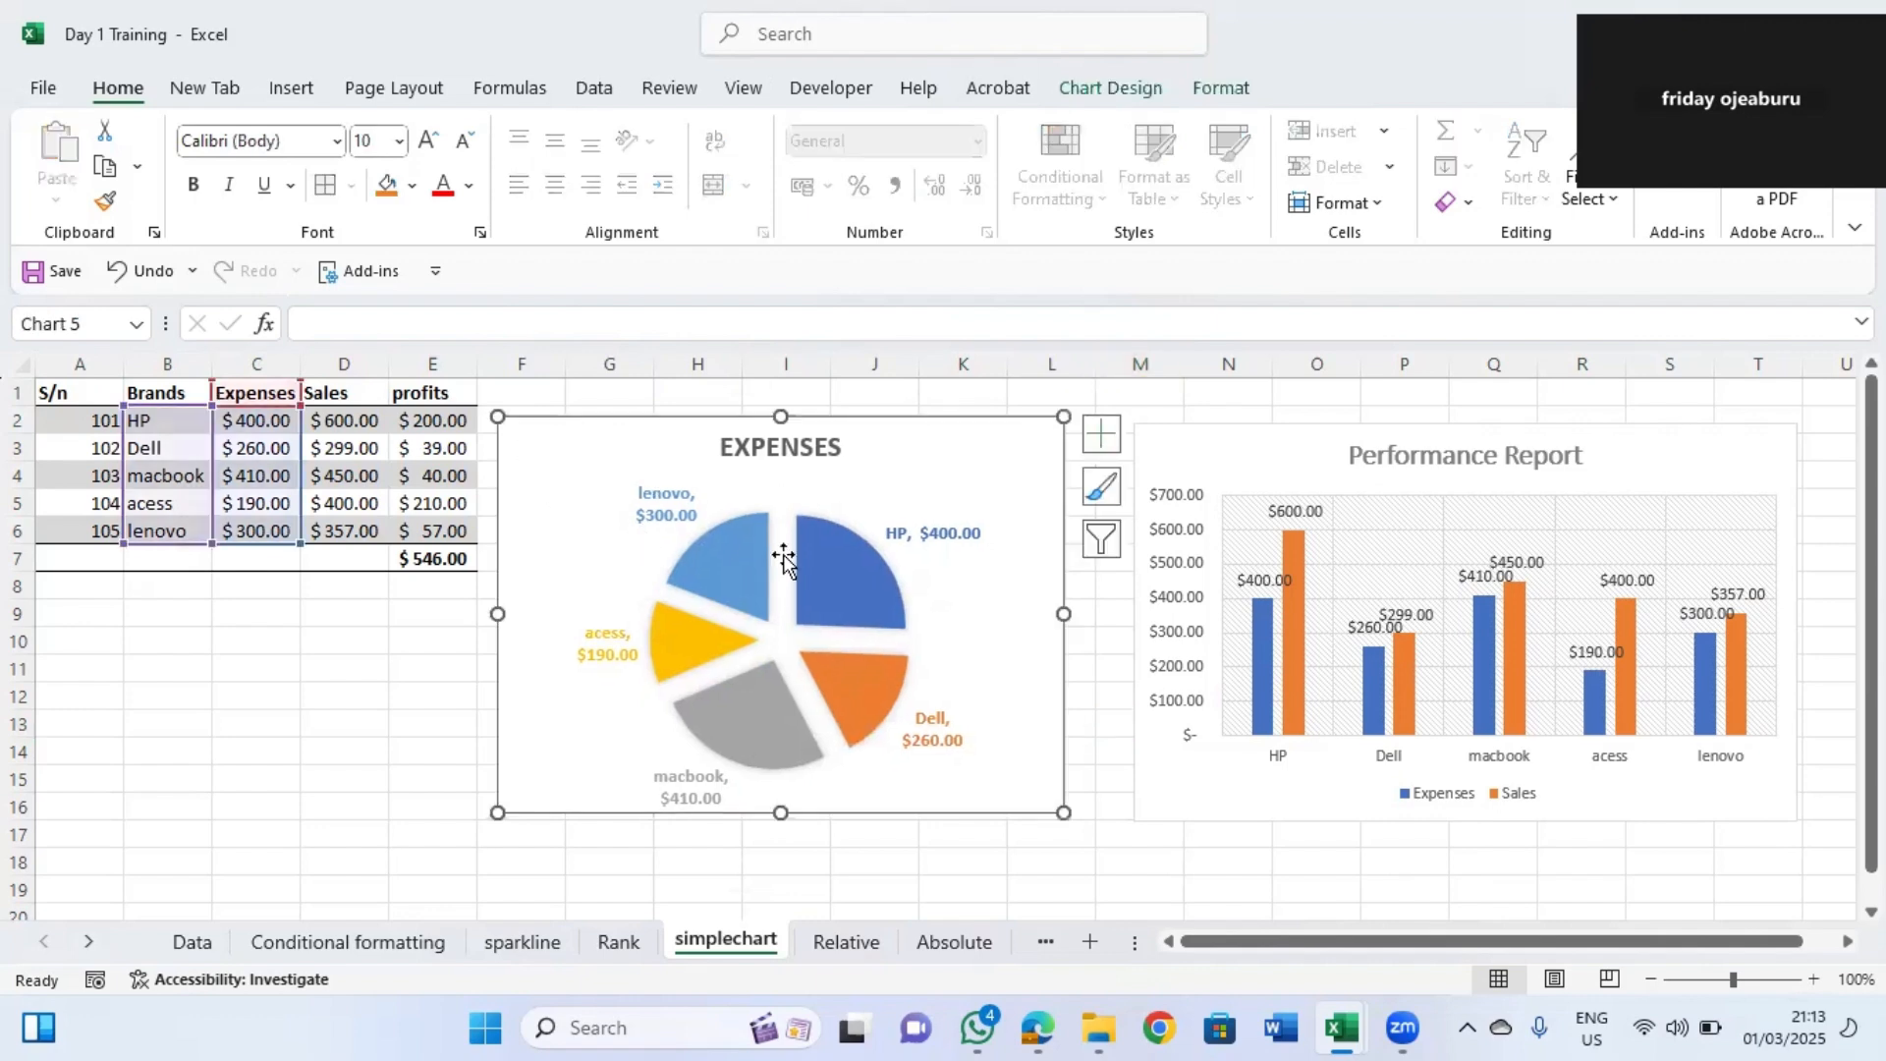
{"action": "mouse_move", "coordinate": [821, 682]}
{"action": "left_click", "coordinate": [812, 875]}
Open the Relative sheet, briefly browsing the Mixed and Absolute sheets along the way.
{"action": "left_click", "coordinate": [849, 945]}
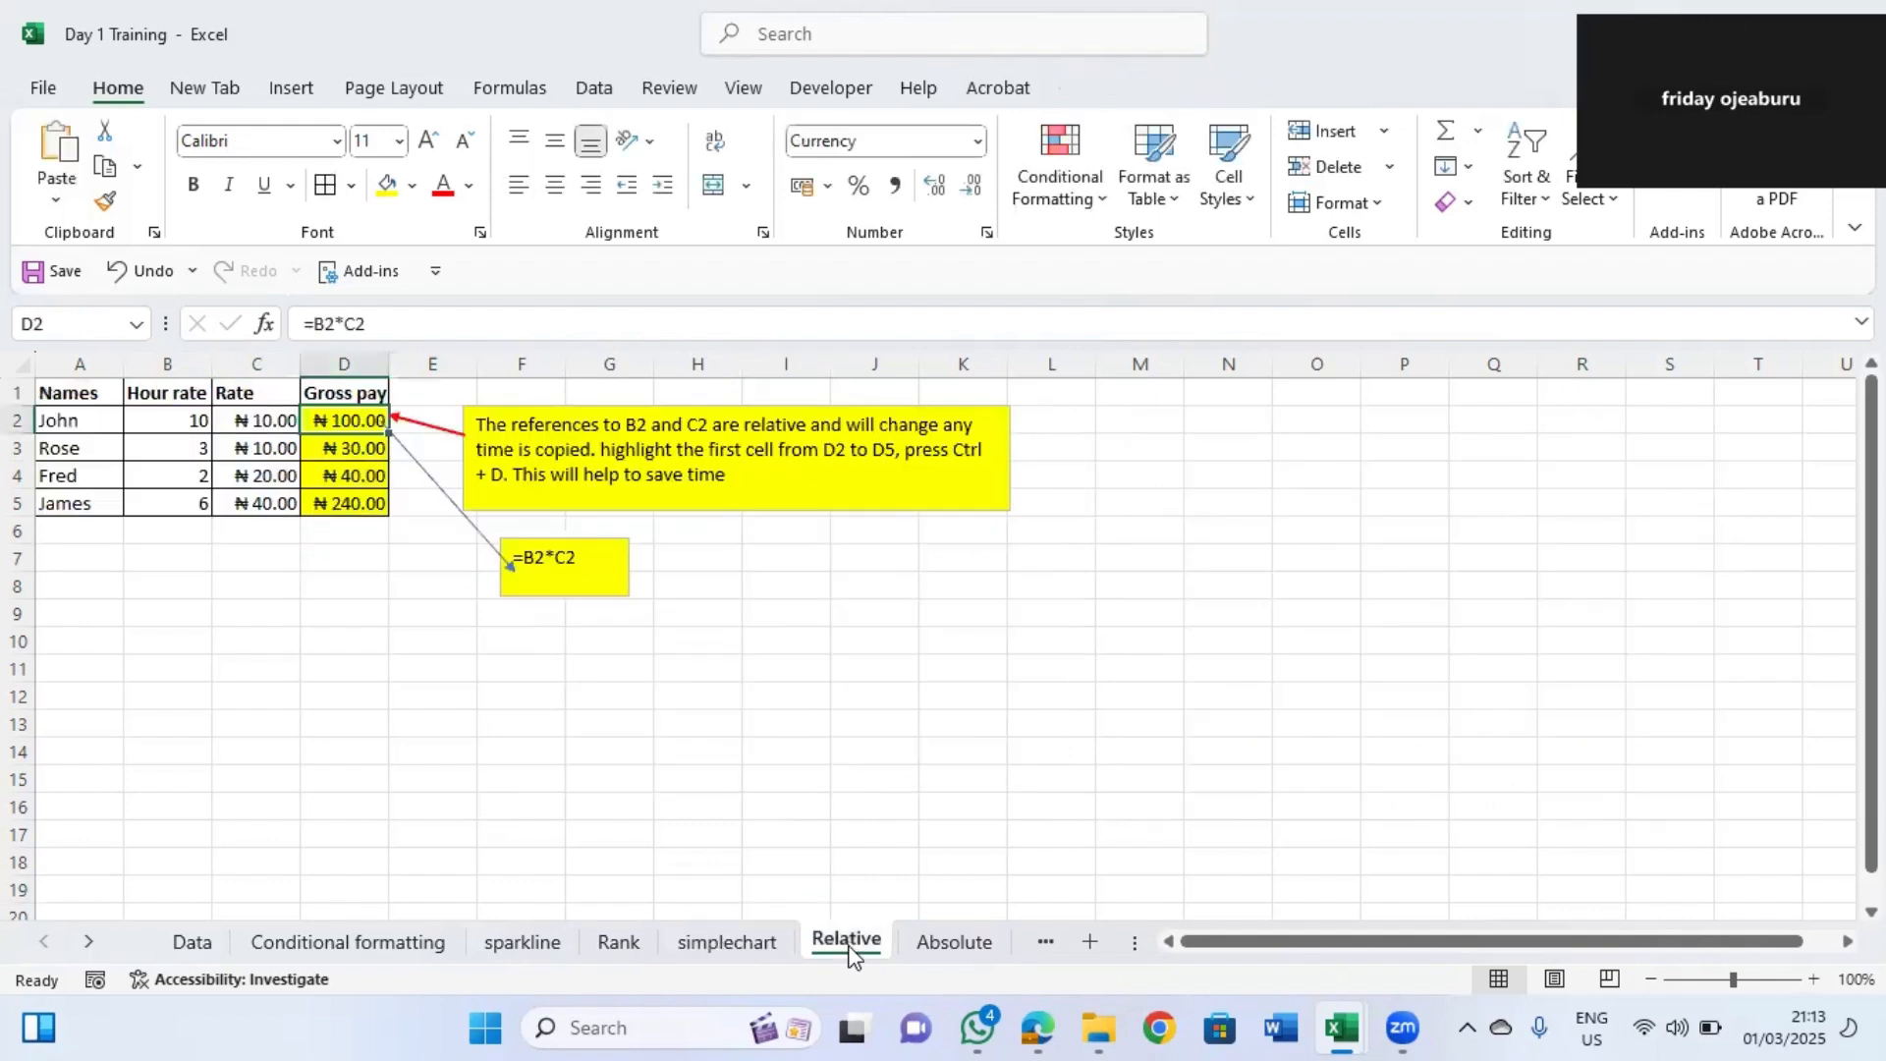
{"action": "left_click", "coordinate": [680, 591]}
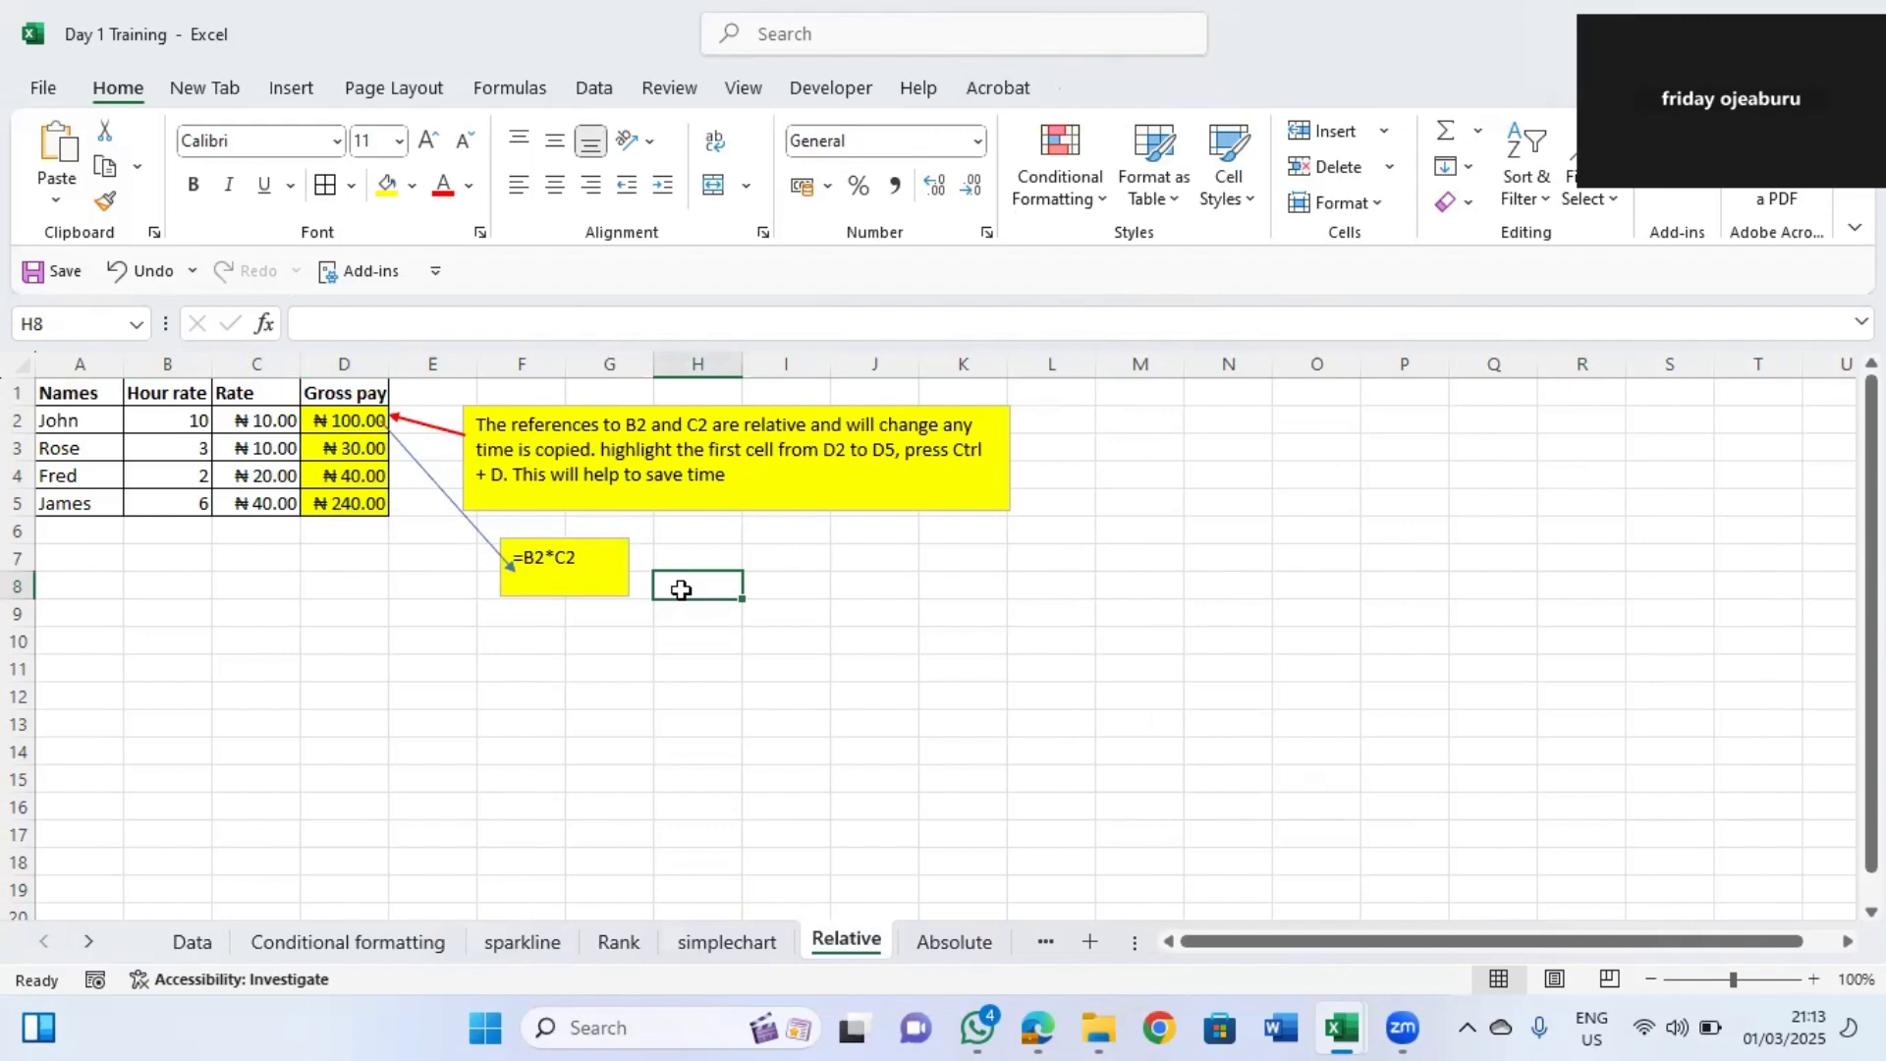
{"action": "left_click", "coordinate": [959, 943]}
{"action": "left_click", "coordinate": [1045, 941]}
{"action": "left_click", "coordinate": [983, 941]}
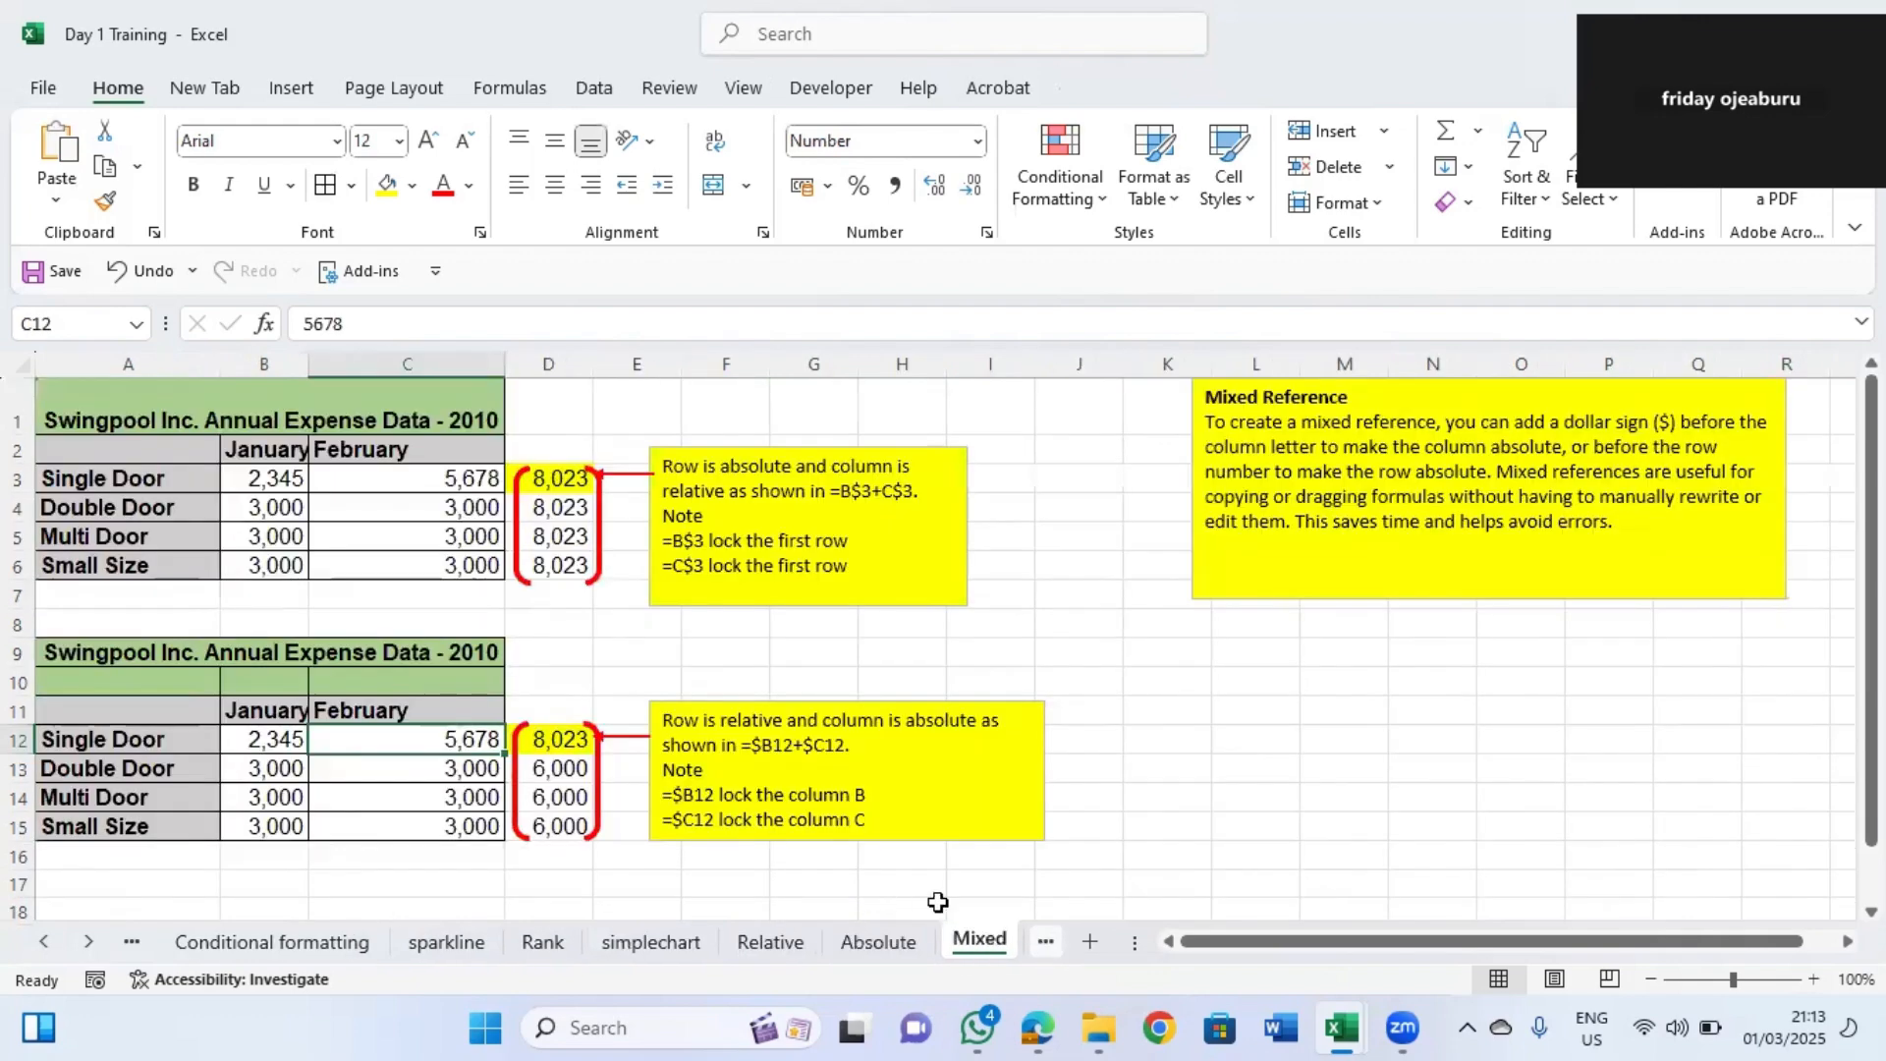
{"action": "left_click", "coordinate": [1045, 941]}
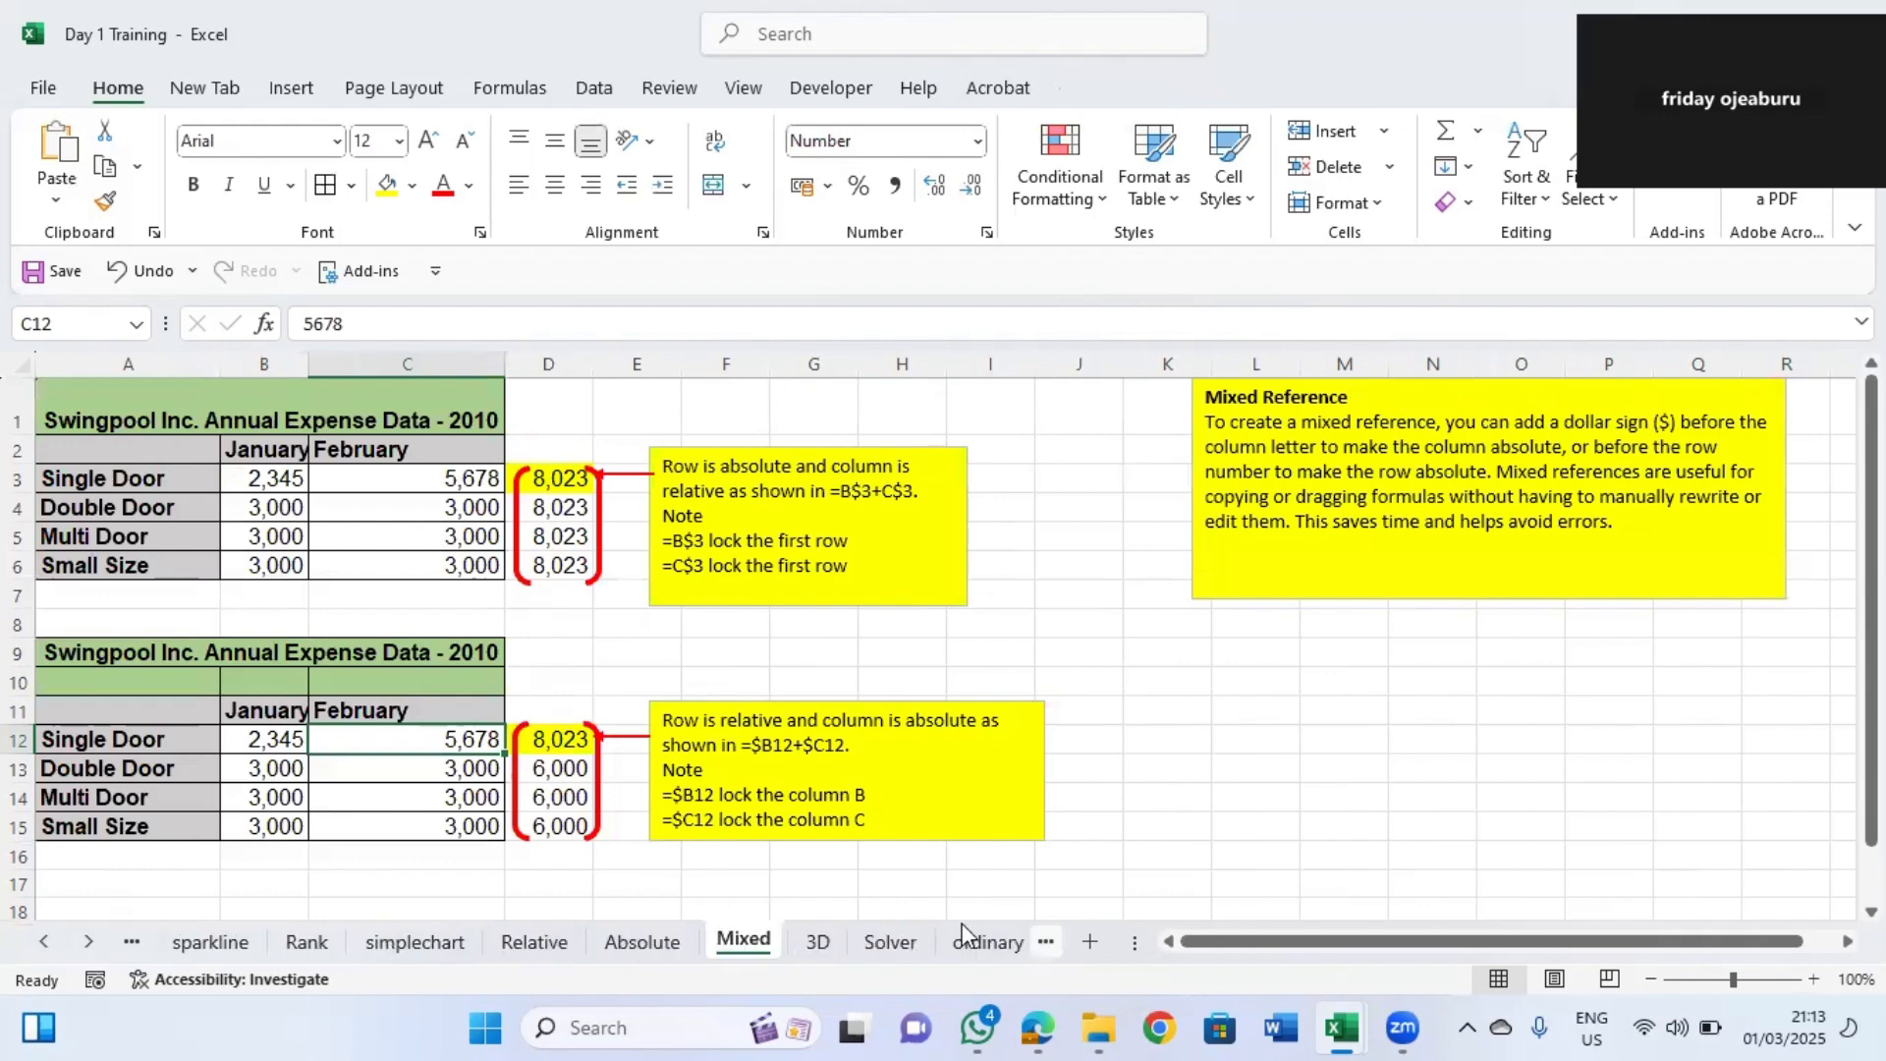
{"action": "left_click", "coordinate": [611, 950]}
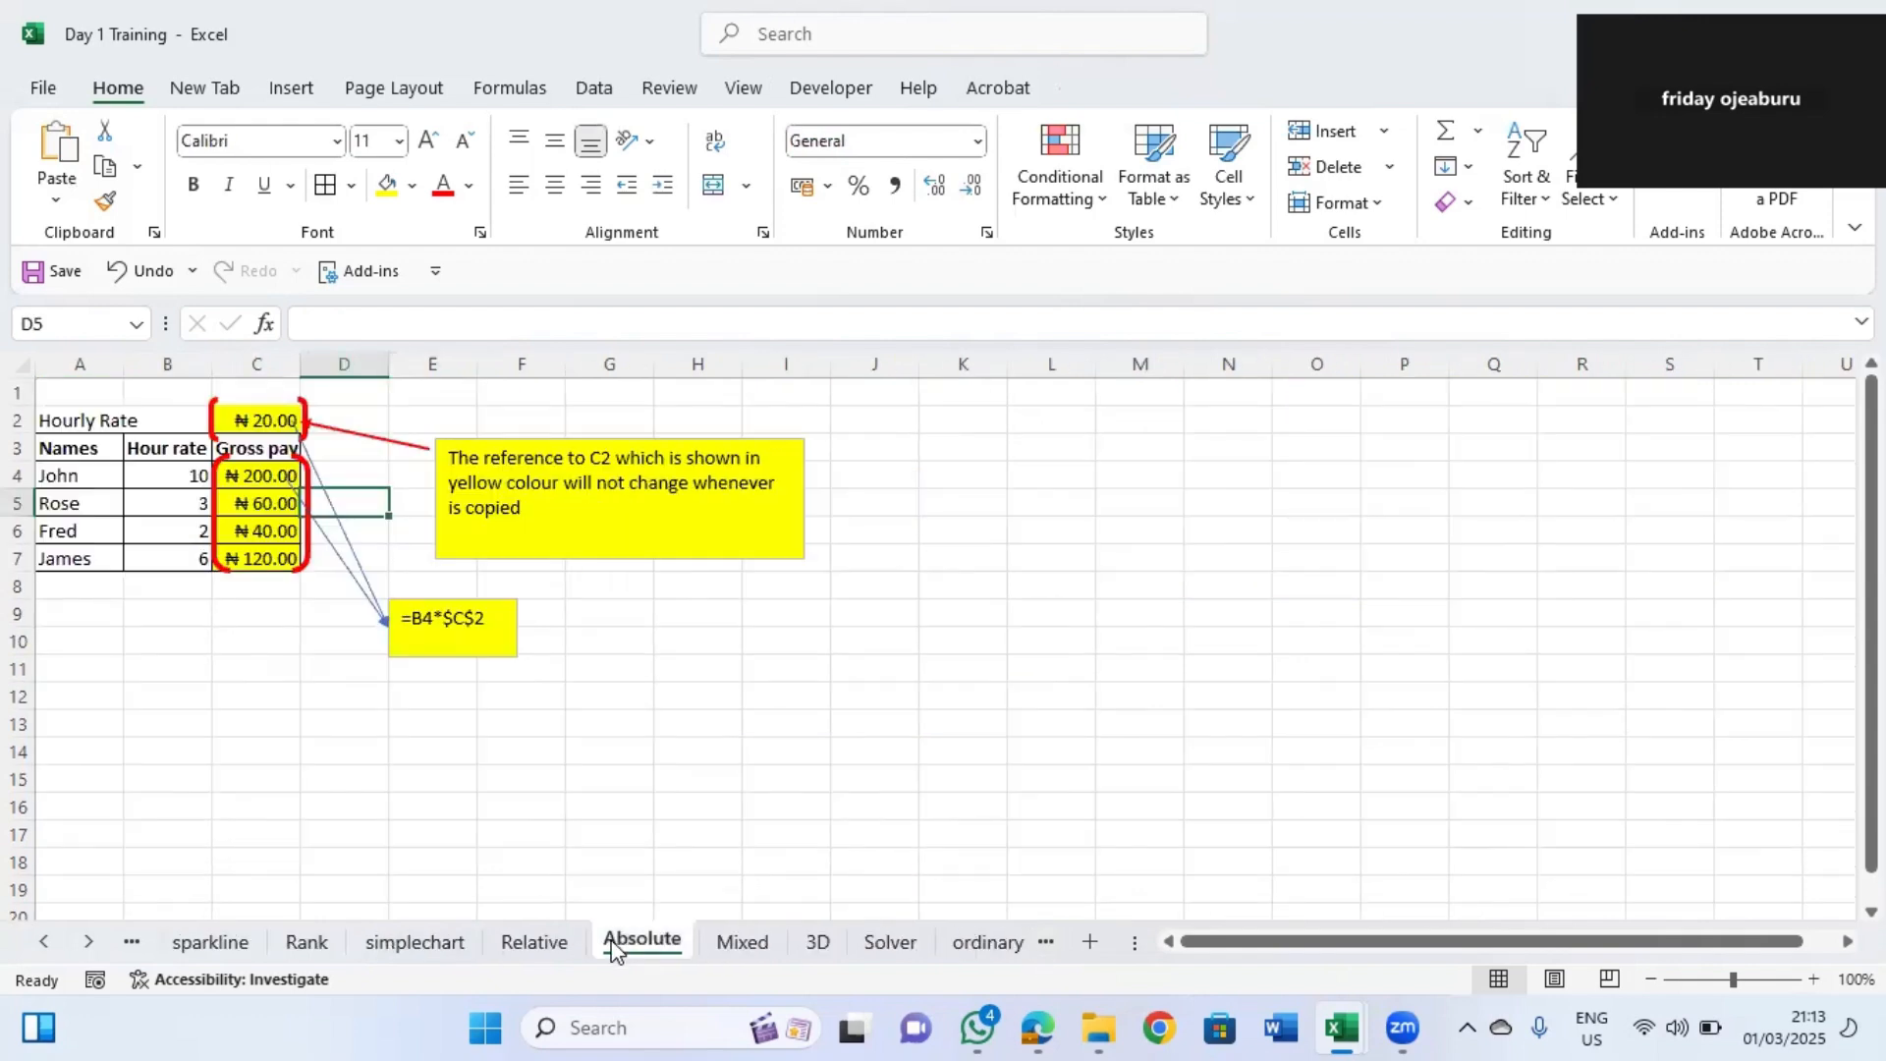
{"action": "left_click", "coordinate": [556, 945]}
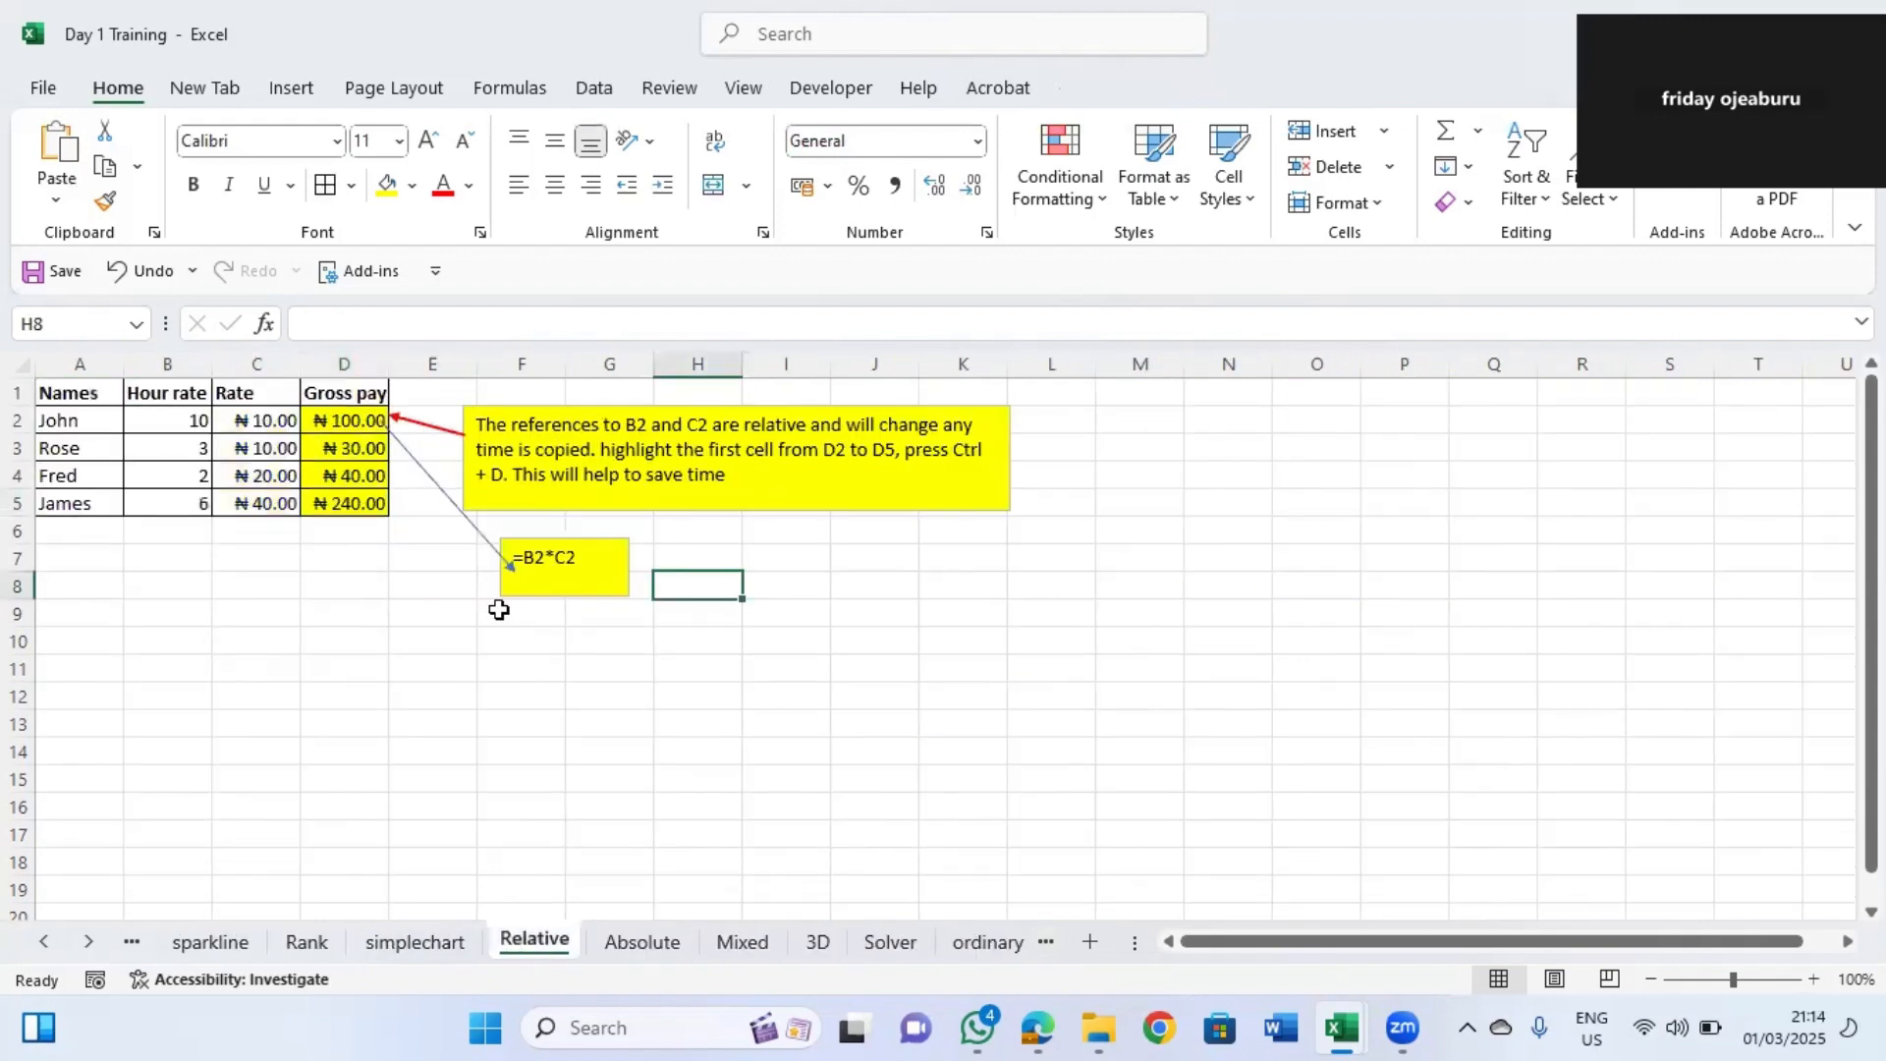
Clear the Gross pay values in D2:D5.
{"action": "left_click", "coordinate": [308, 397]}
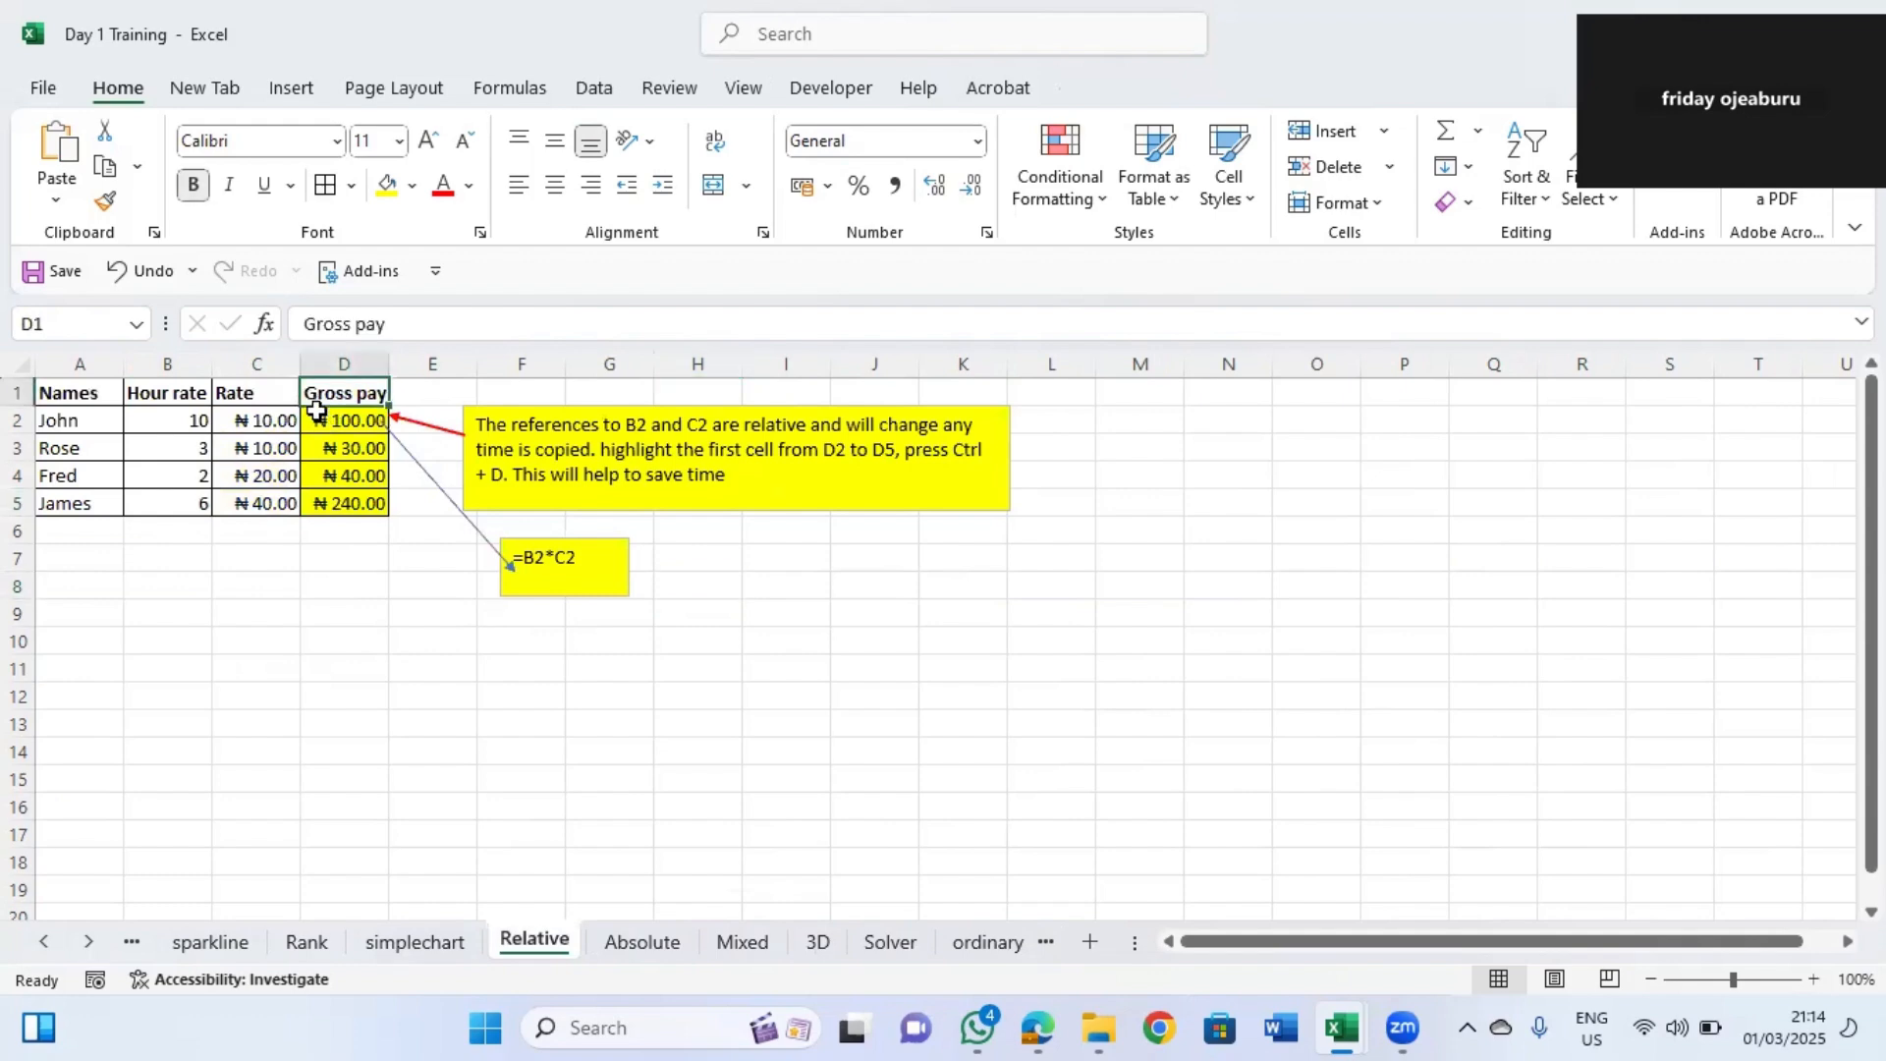
{"action": "left_click_drag", "start_coordinate": [325, 420], "coordinate": [339, 502]}
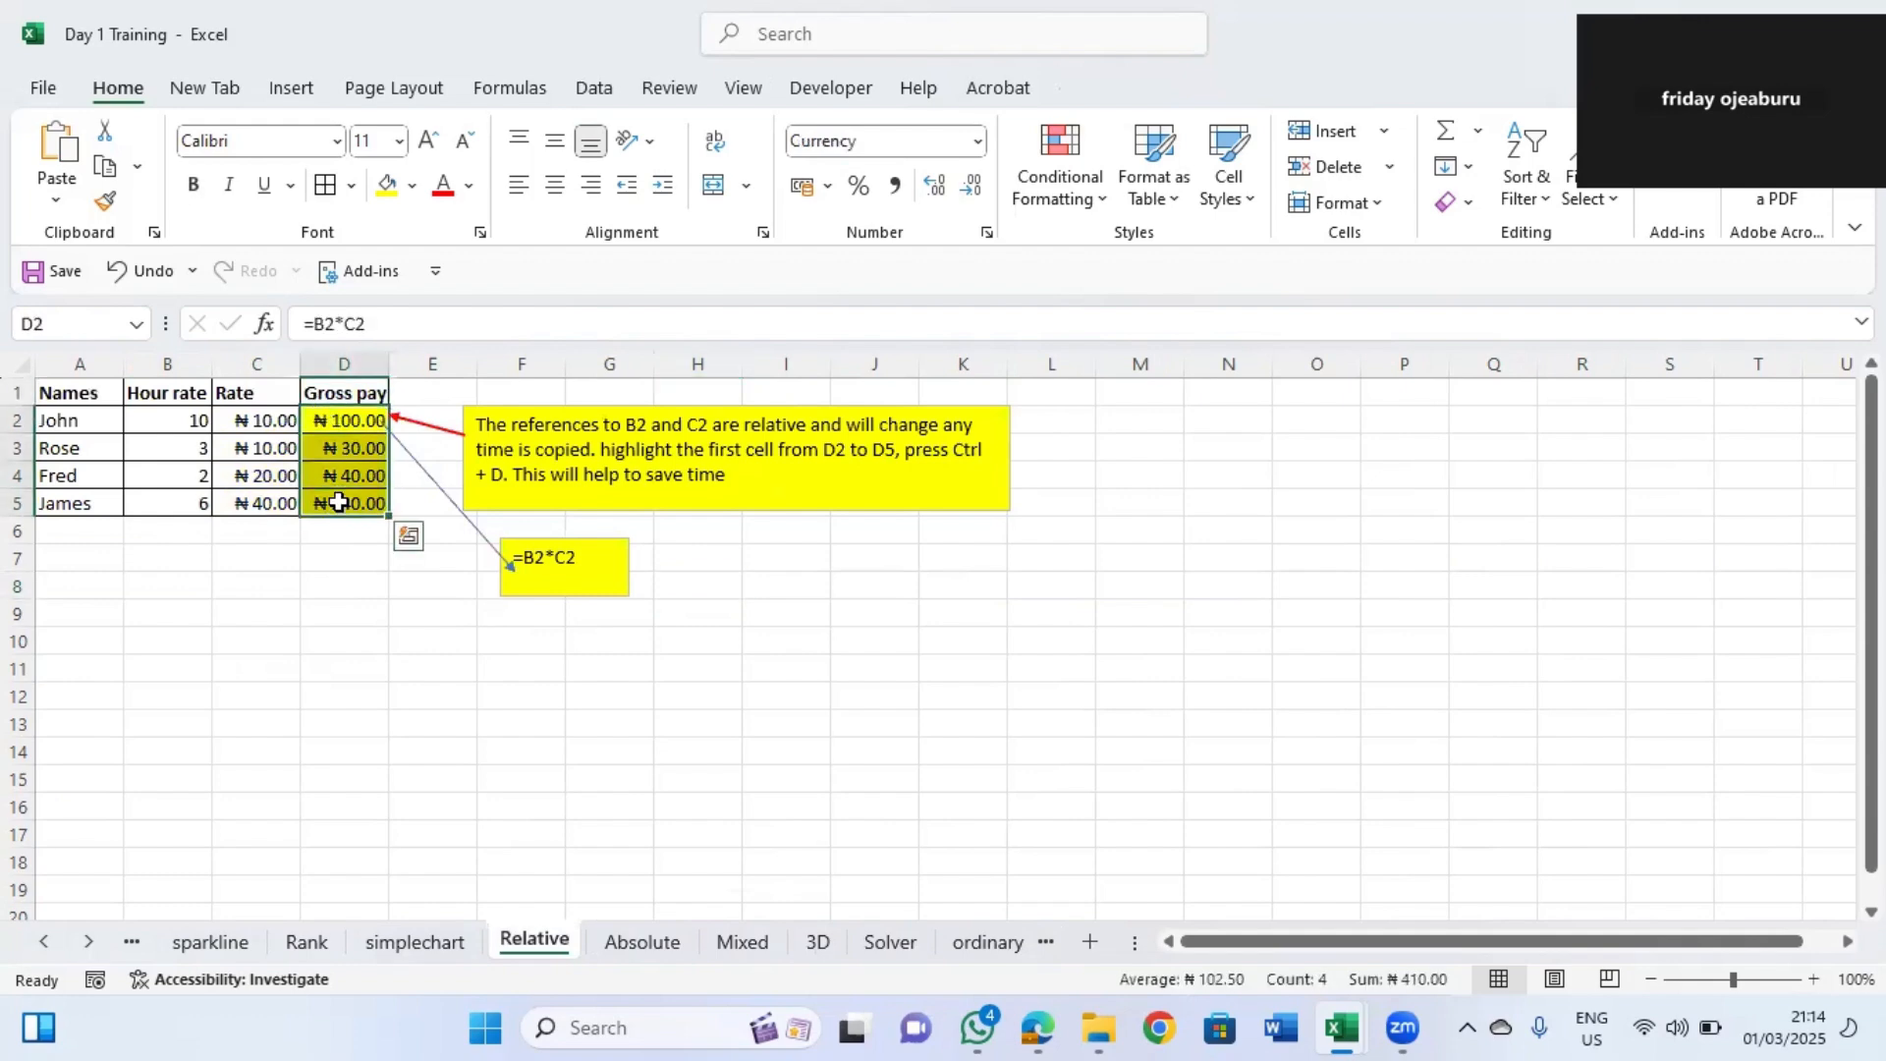
{"action": "key", "text": "Delete"}
Enter the formula =b2*c2 in D2 to calculate the first gross pay.
{"action": "left_click", "coordinate": [165, 428]}
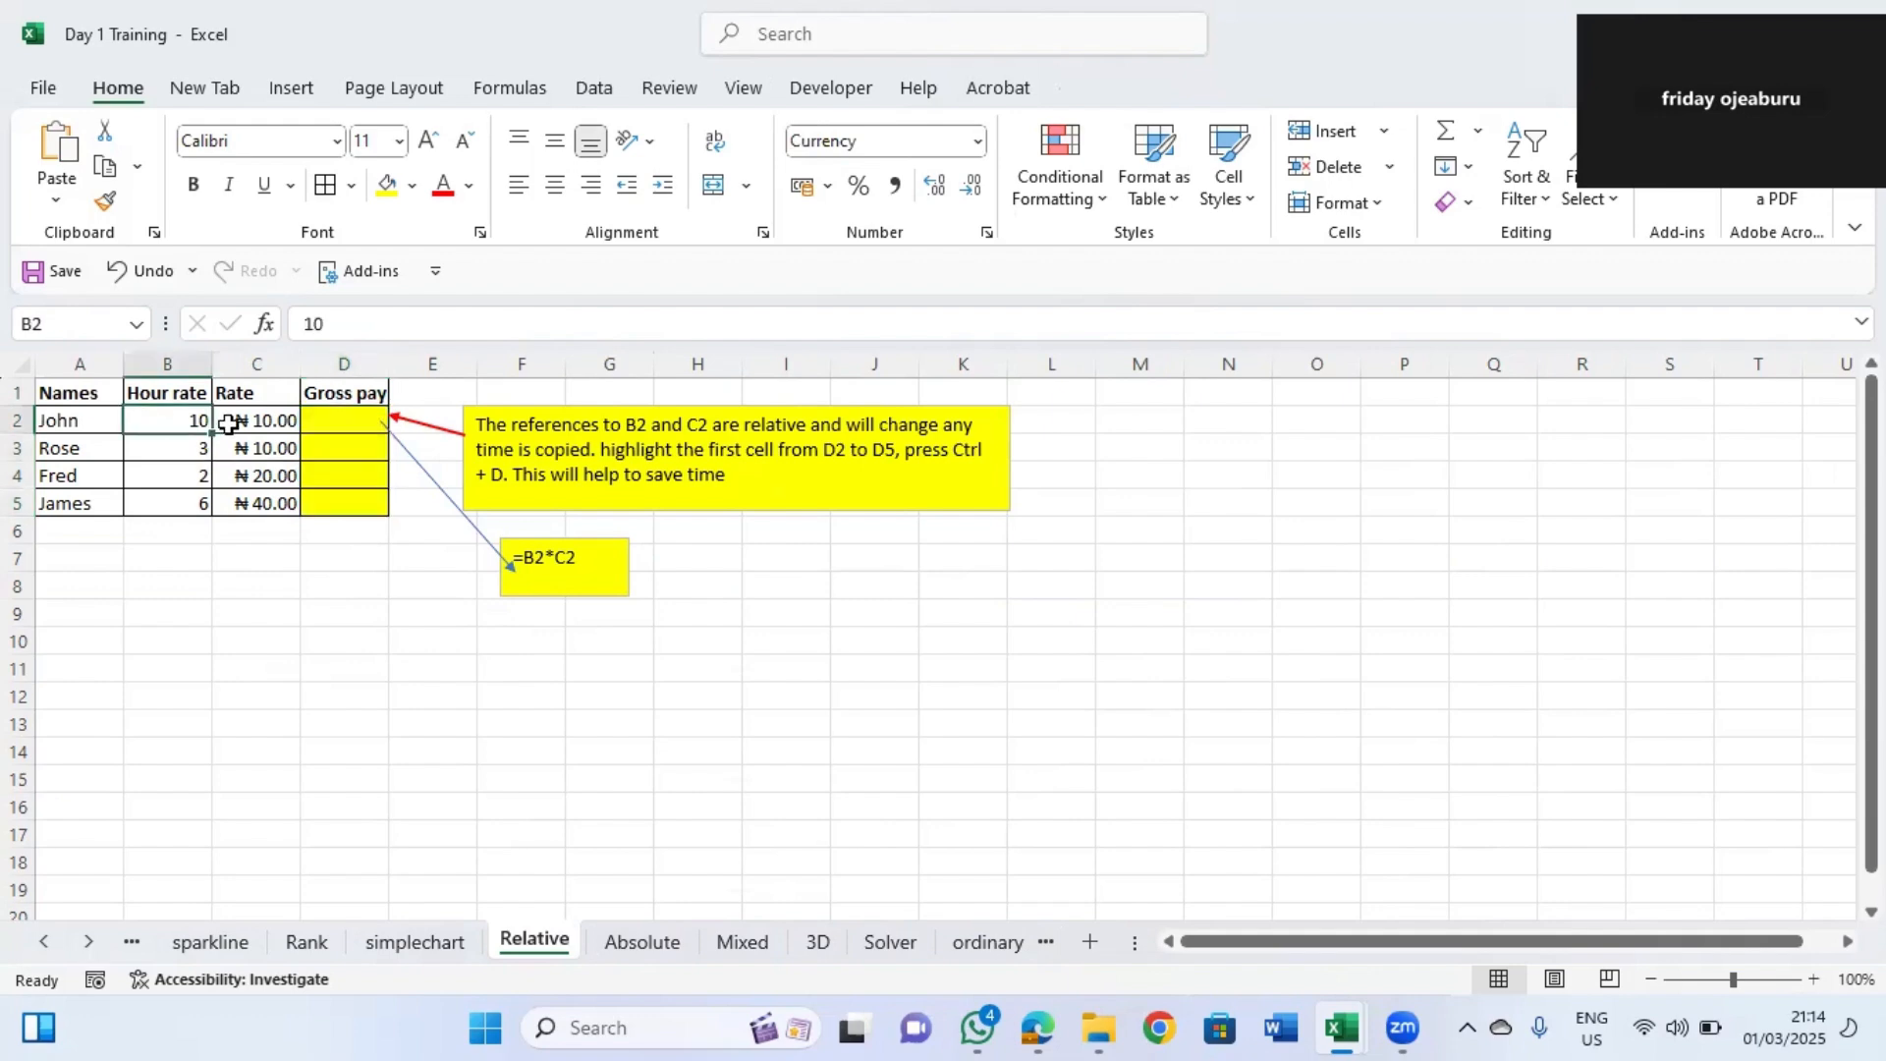
{"action": "left_click", "coordinate": [287, 420]}
{"action": "left_click", "coordinate": [339, 414]}
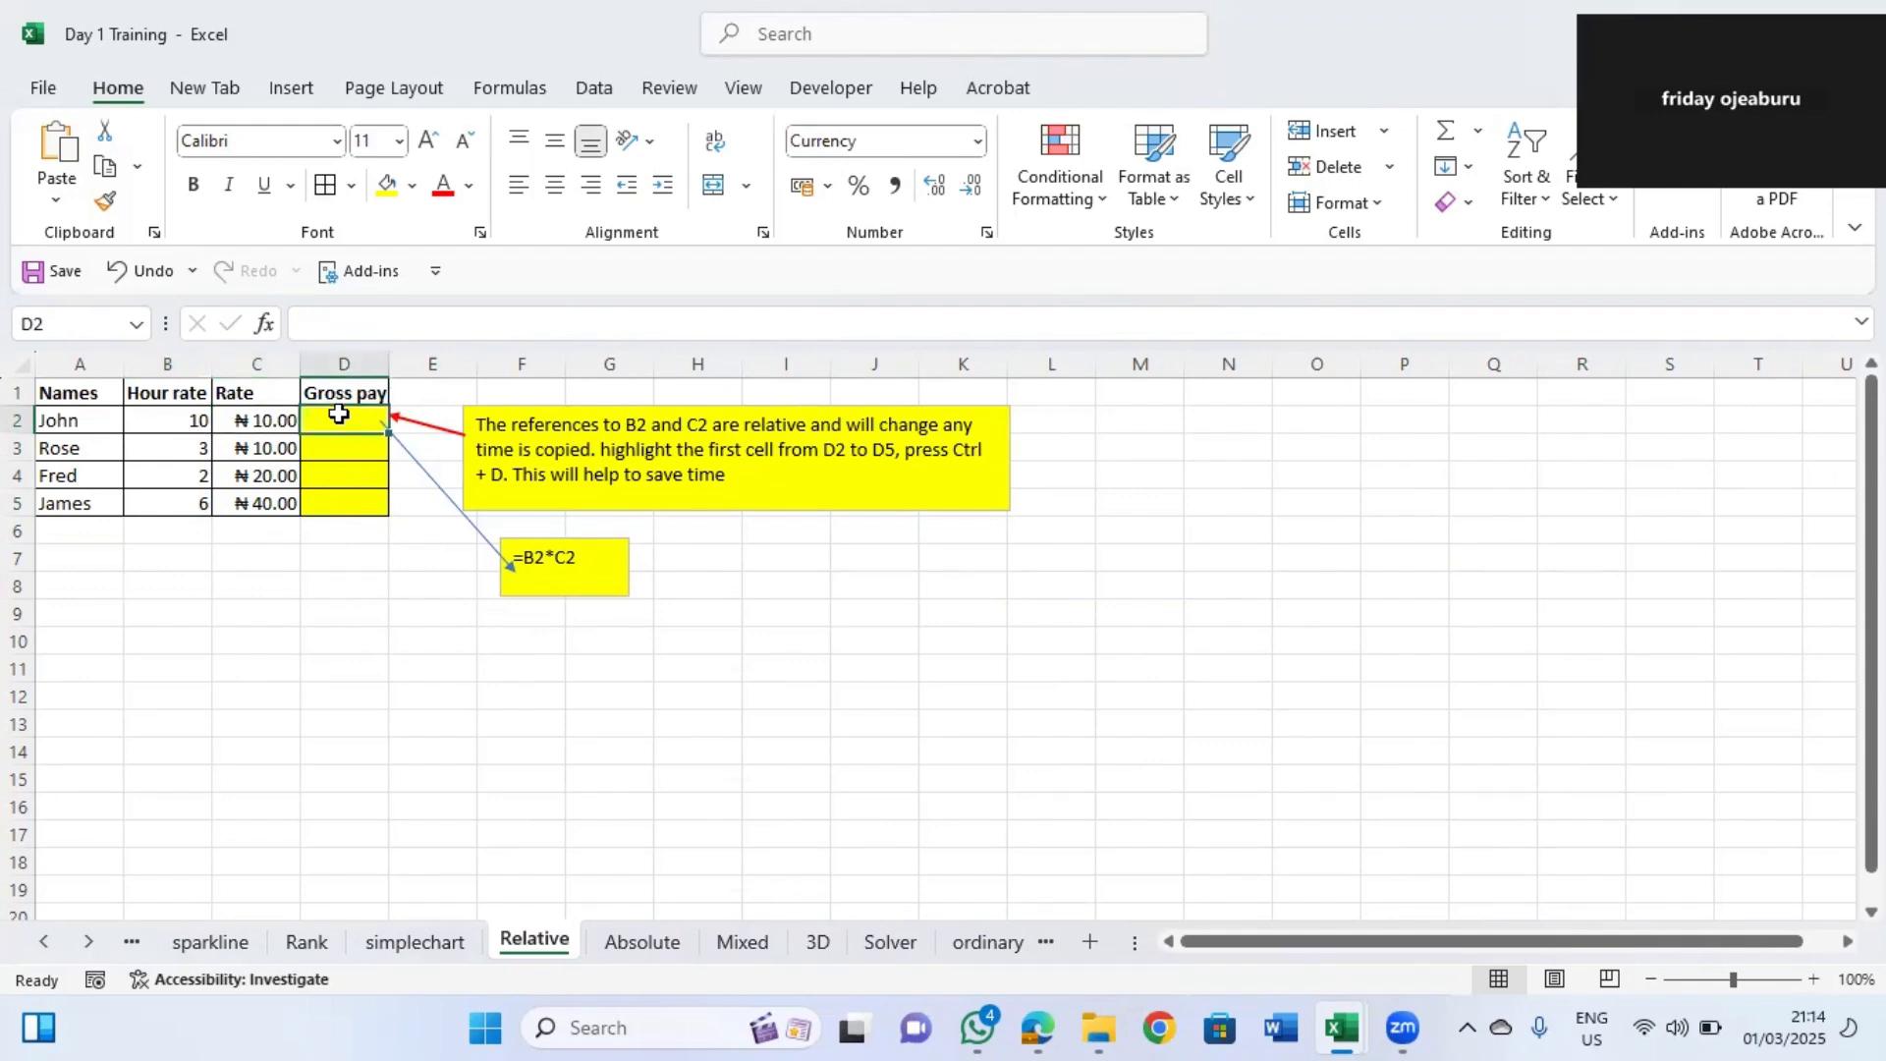
{"action": "type", "text": "="}
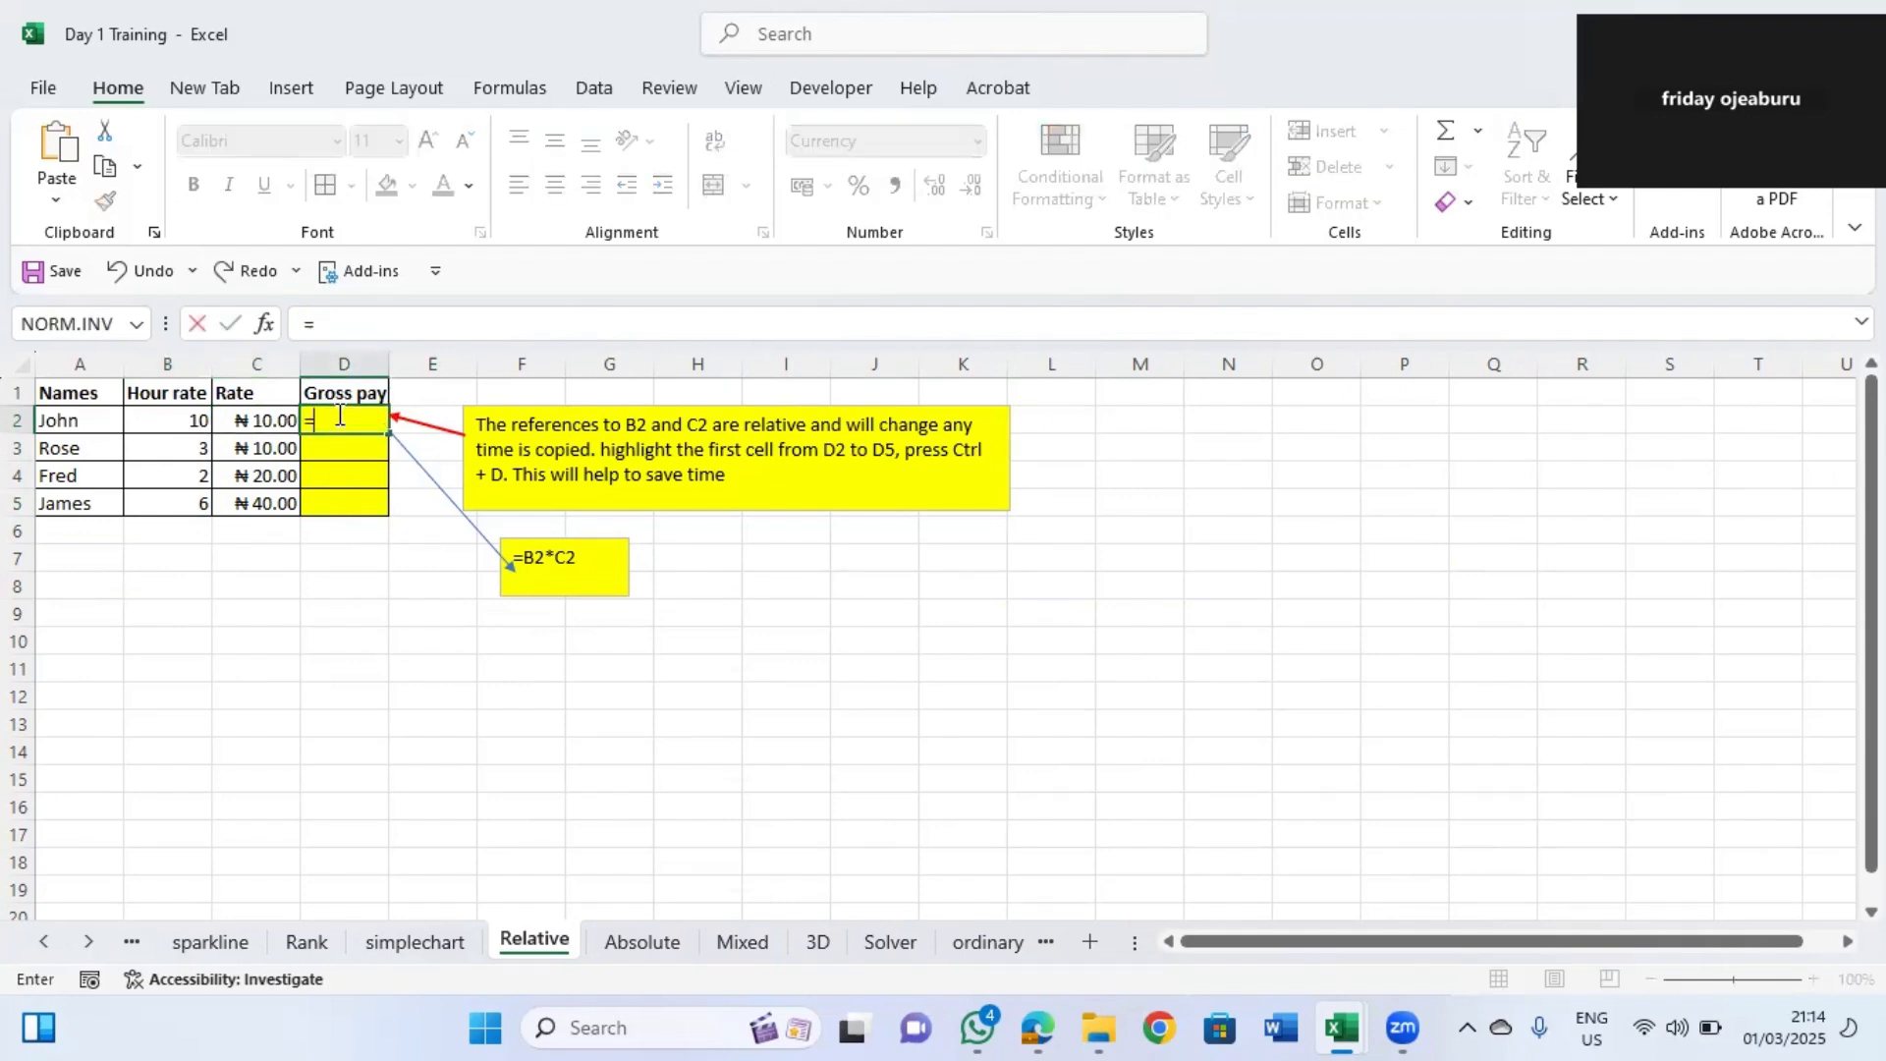
{"action": "type", "text": "b"}
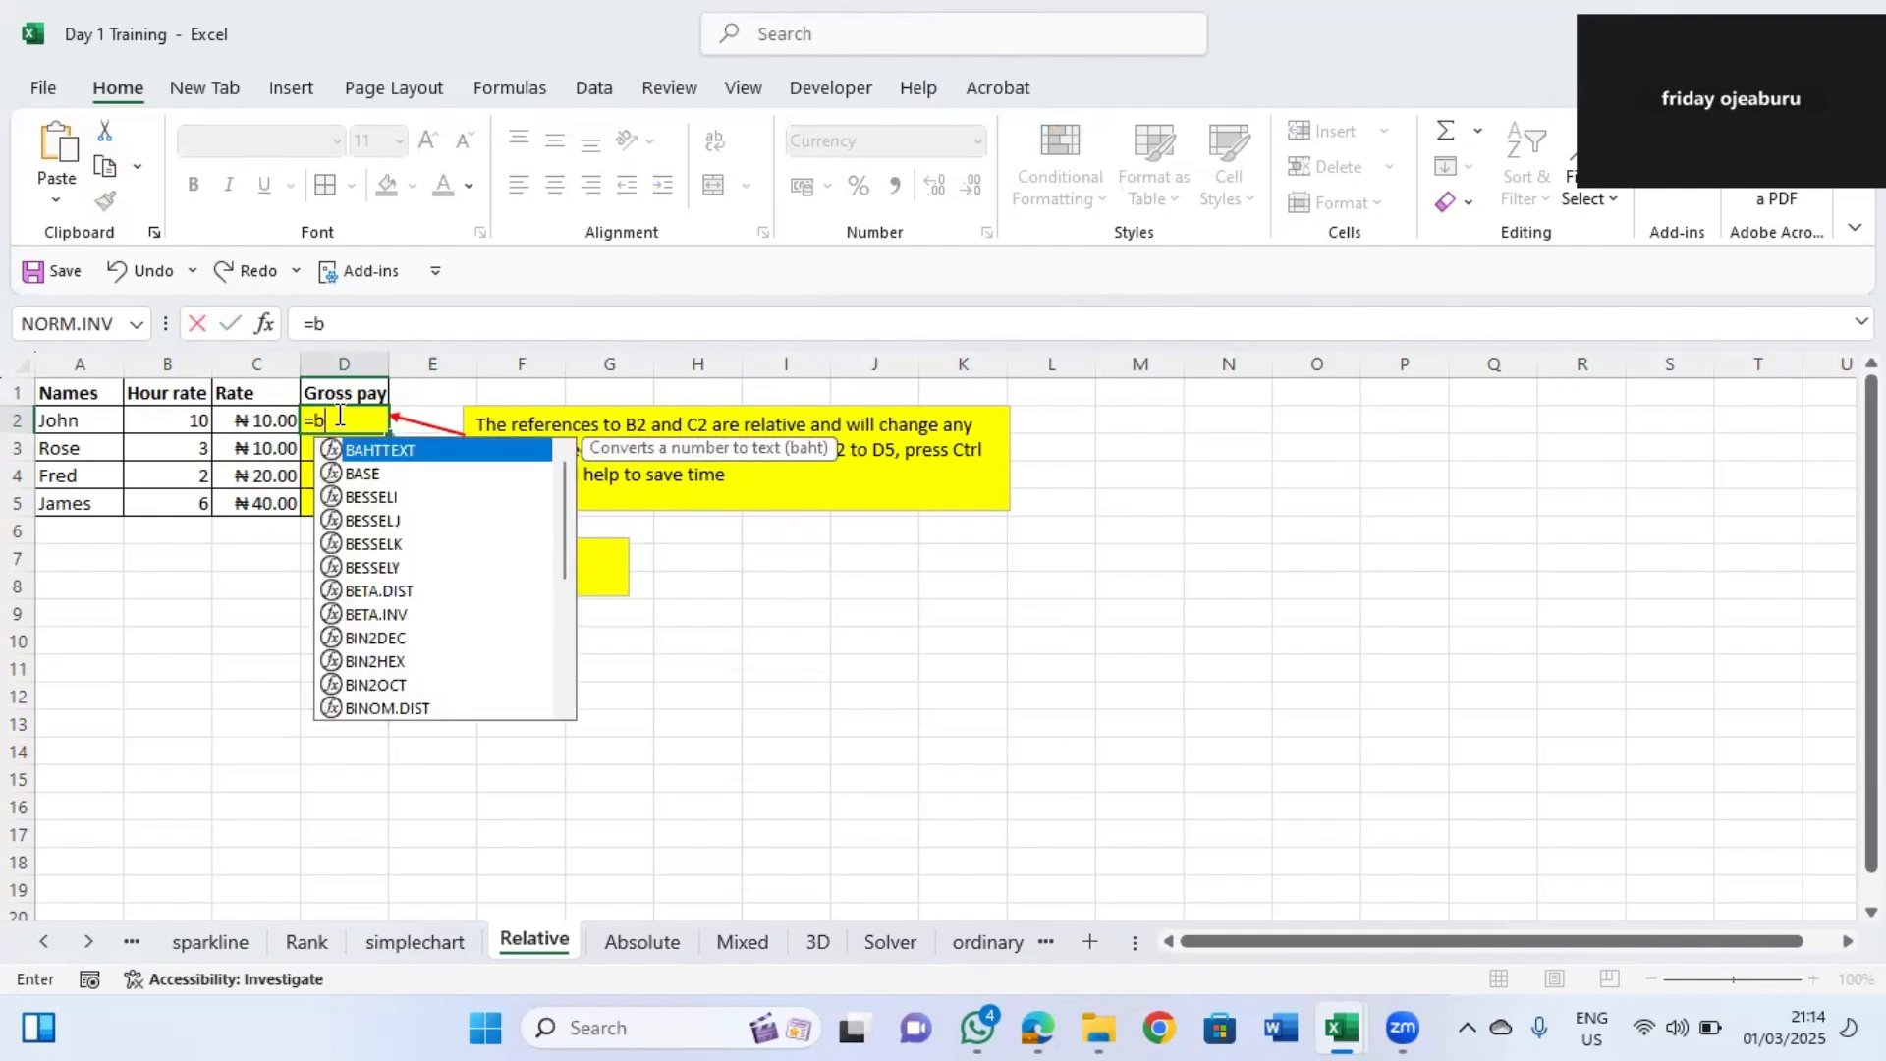
{"action": "type", "text": "2"}
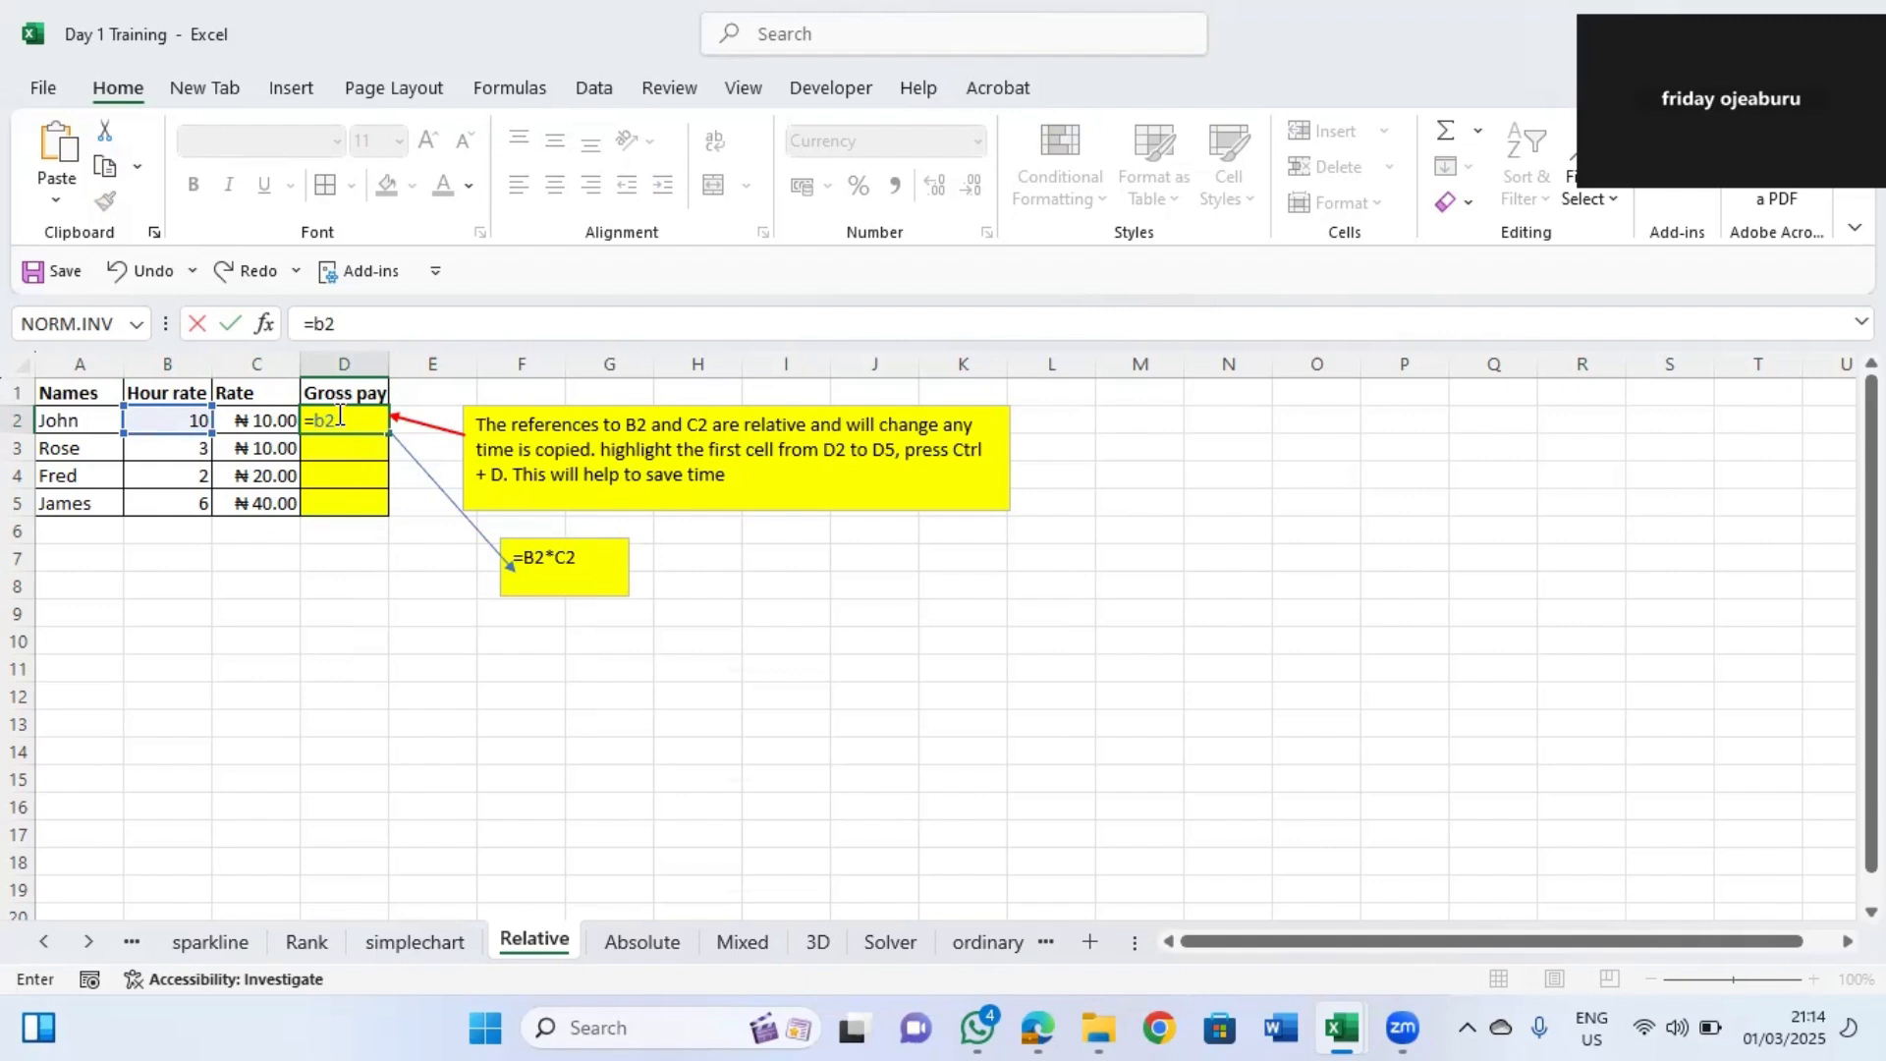
{"action": "type", "text": "*c2"}
{"action": "key", "text": "Return"}
Fill the D2 gross pay formula down to D5.
{"action": "left_click", "coordinate": [378, 425]}
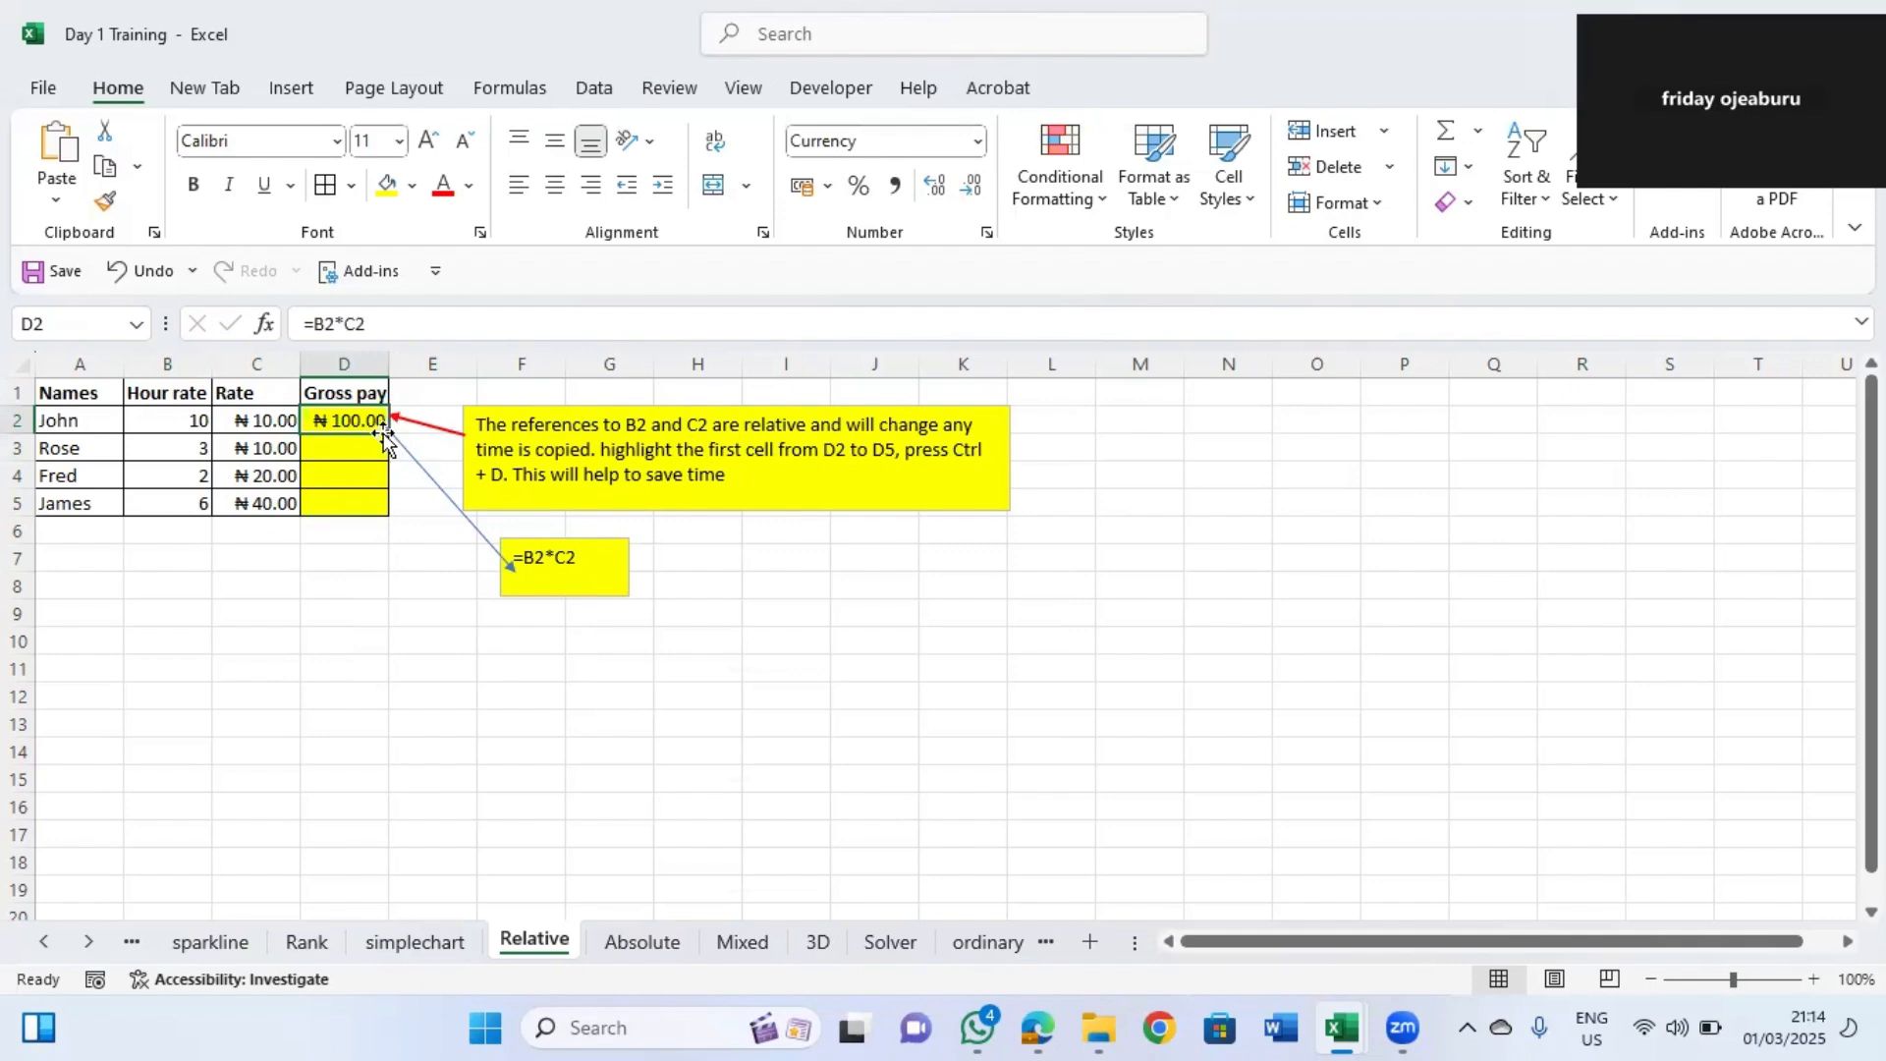
{"action": "left_click", "coordinate": [394, 426]}
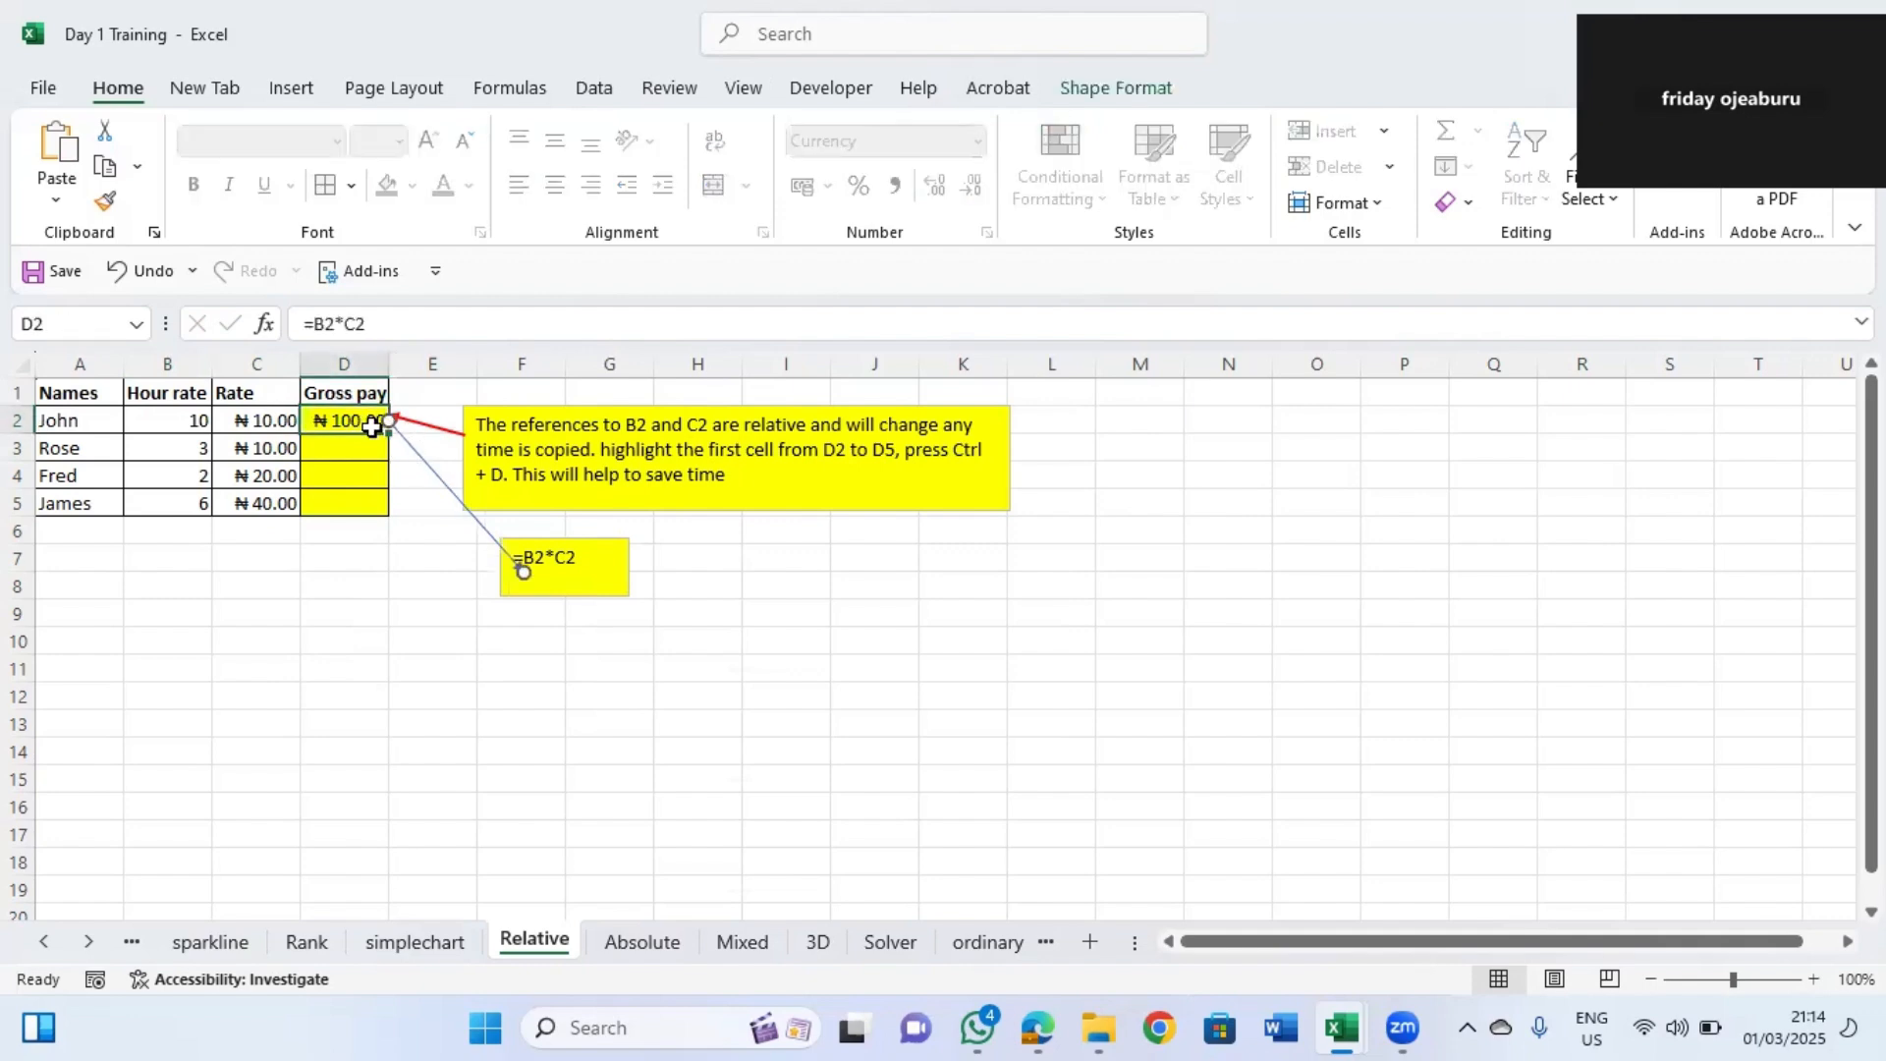
{"action": "left_click", "coordinate": [371, 425]}
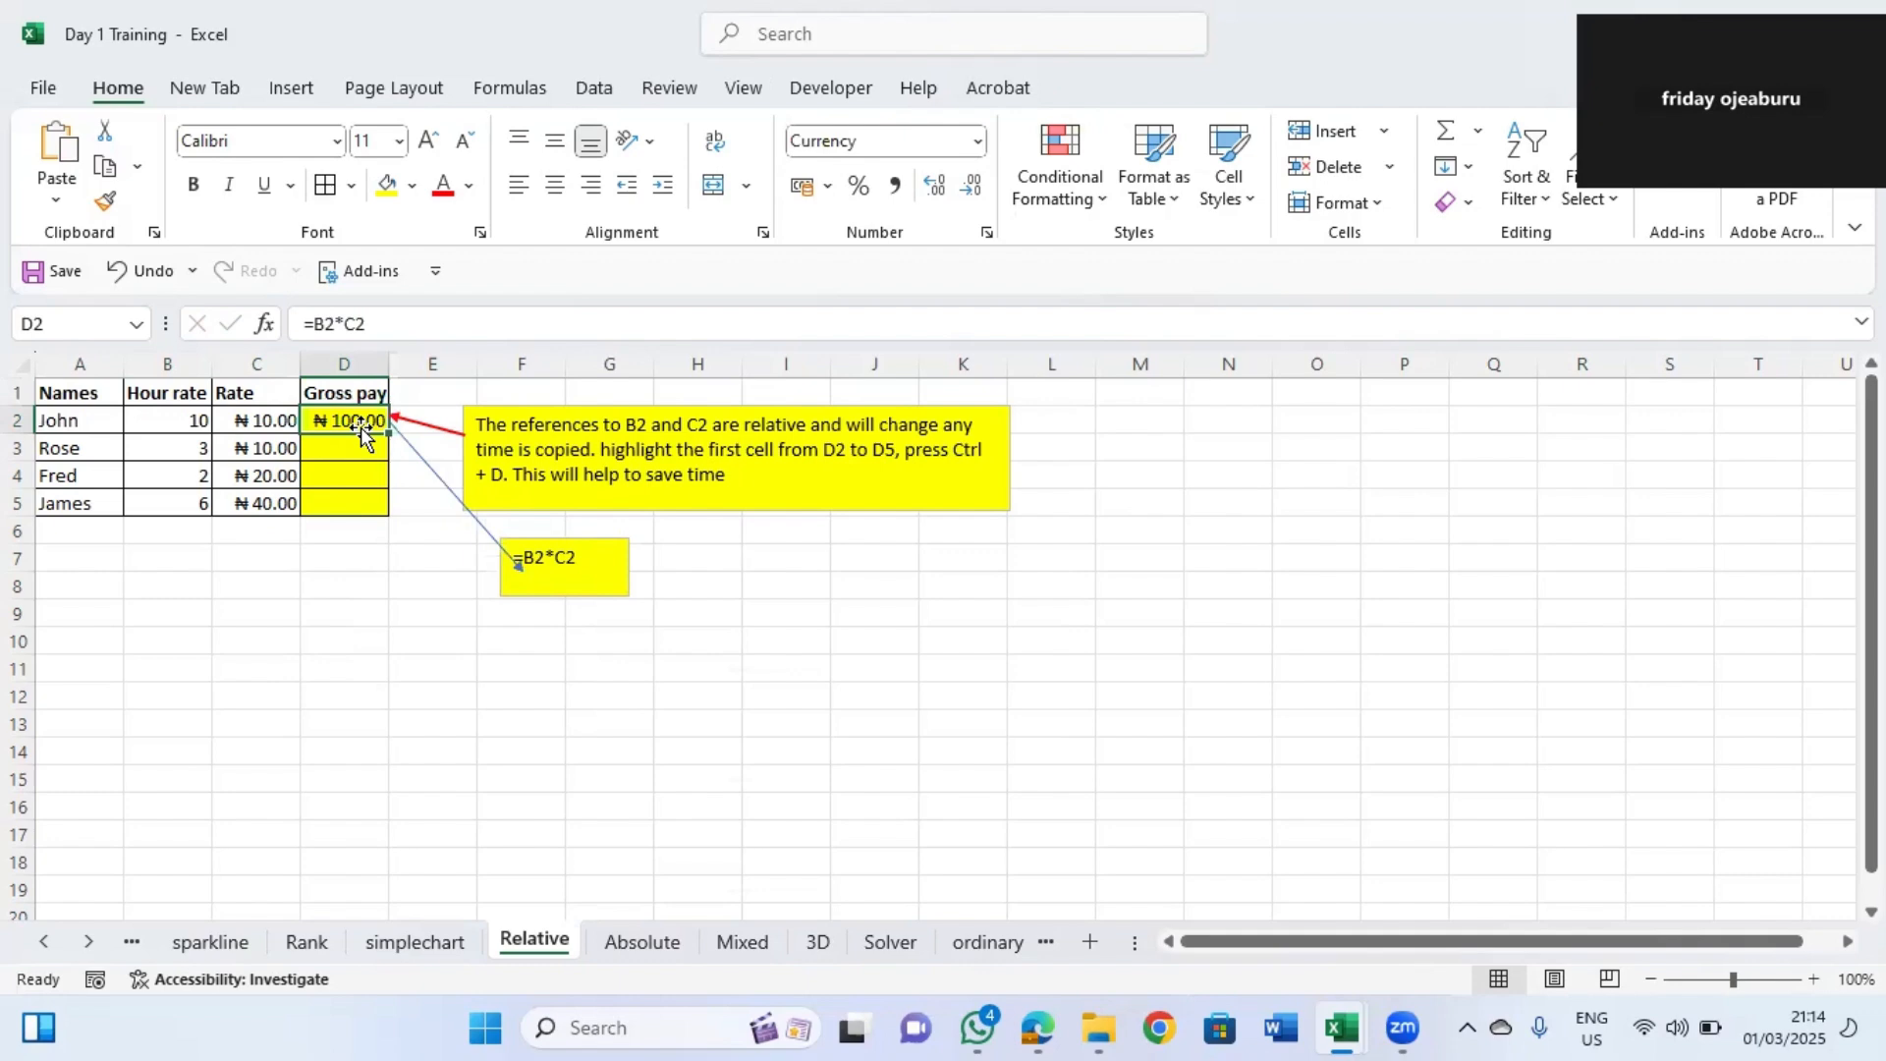
{"action": "left_click", "coordinate": [394, 425]}
{"action": "left_click", "coordinate": [362, 422]}
{"action": "left_click_drag", "start_coordinate": [389, 432], "coordinate": [409, 507]}
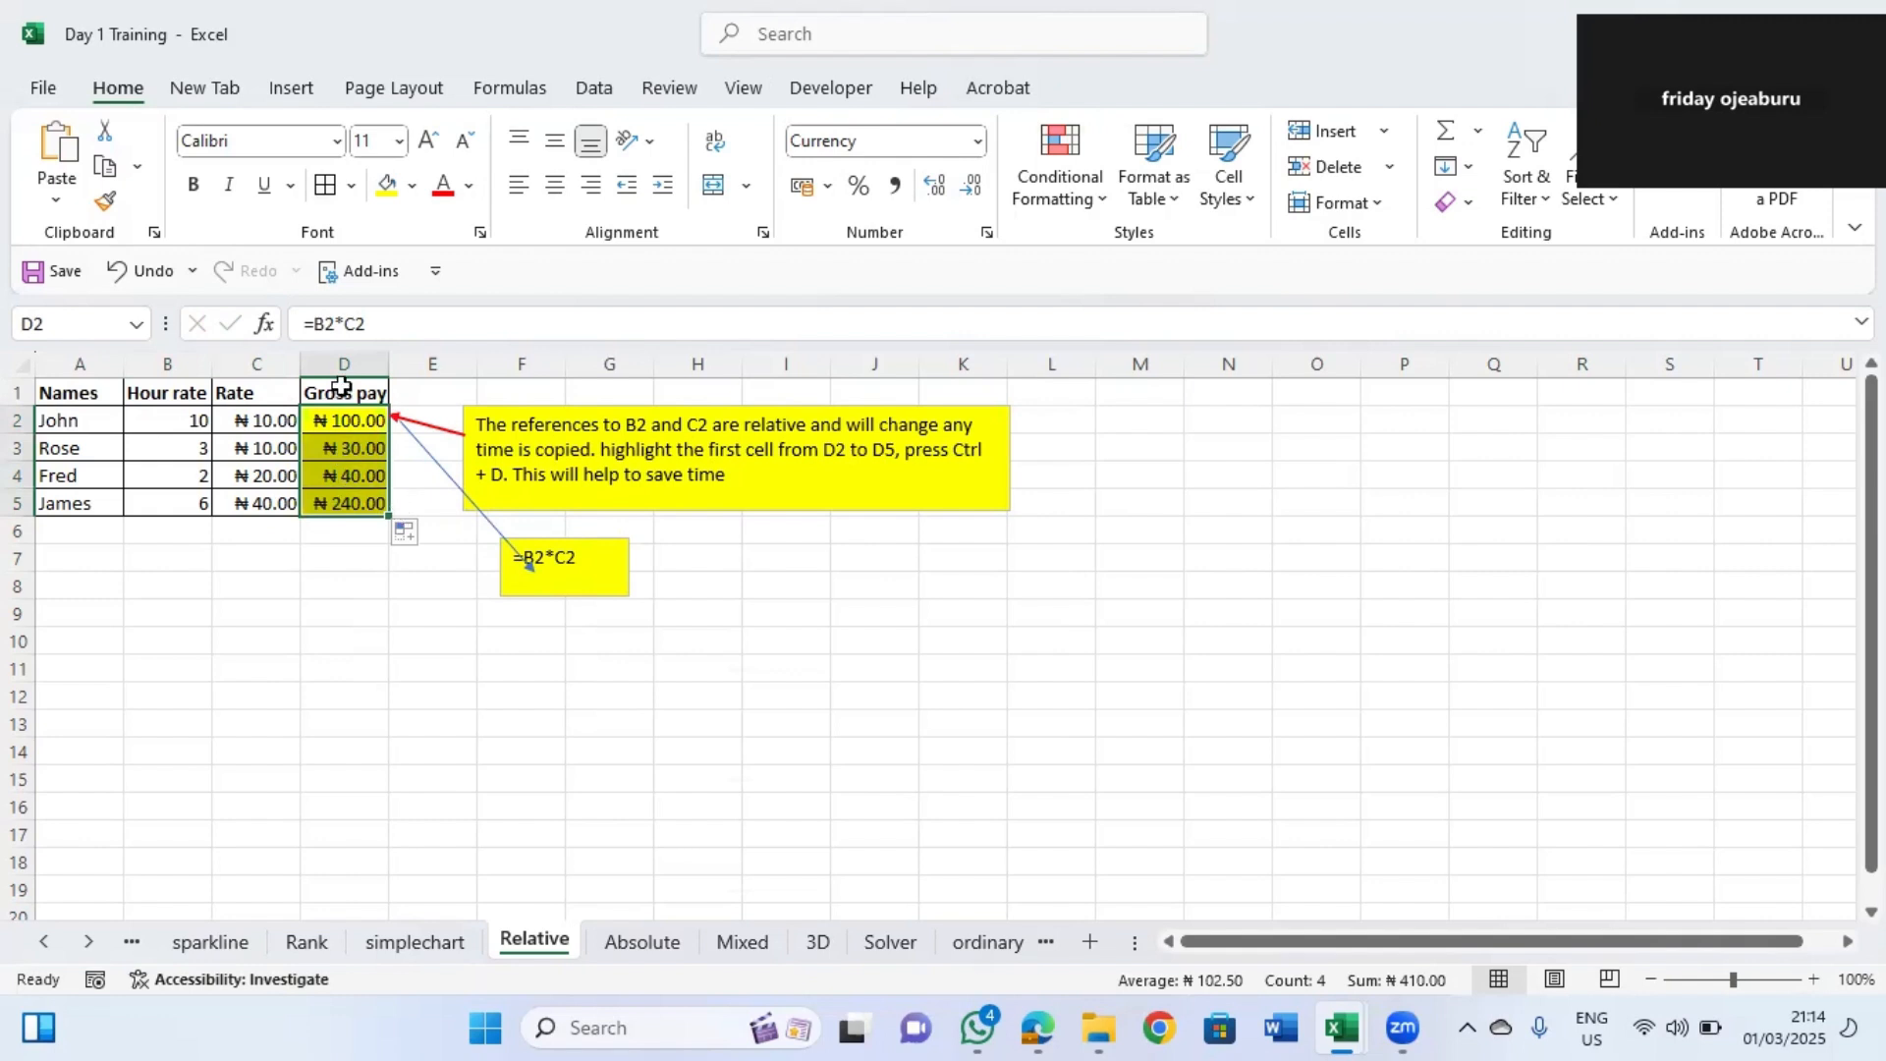
Inspect the copied formulas in the Gross pay cells D2 through D4 without changing them.
{"action": "left_click", "coordinate": [371, 429]}
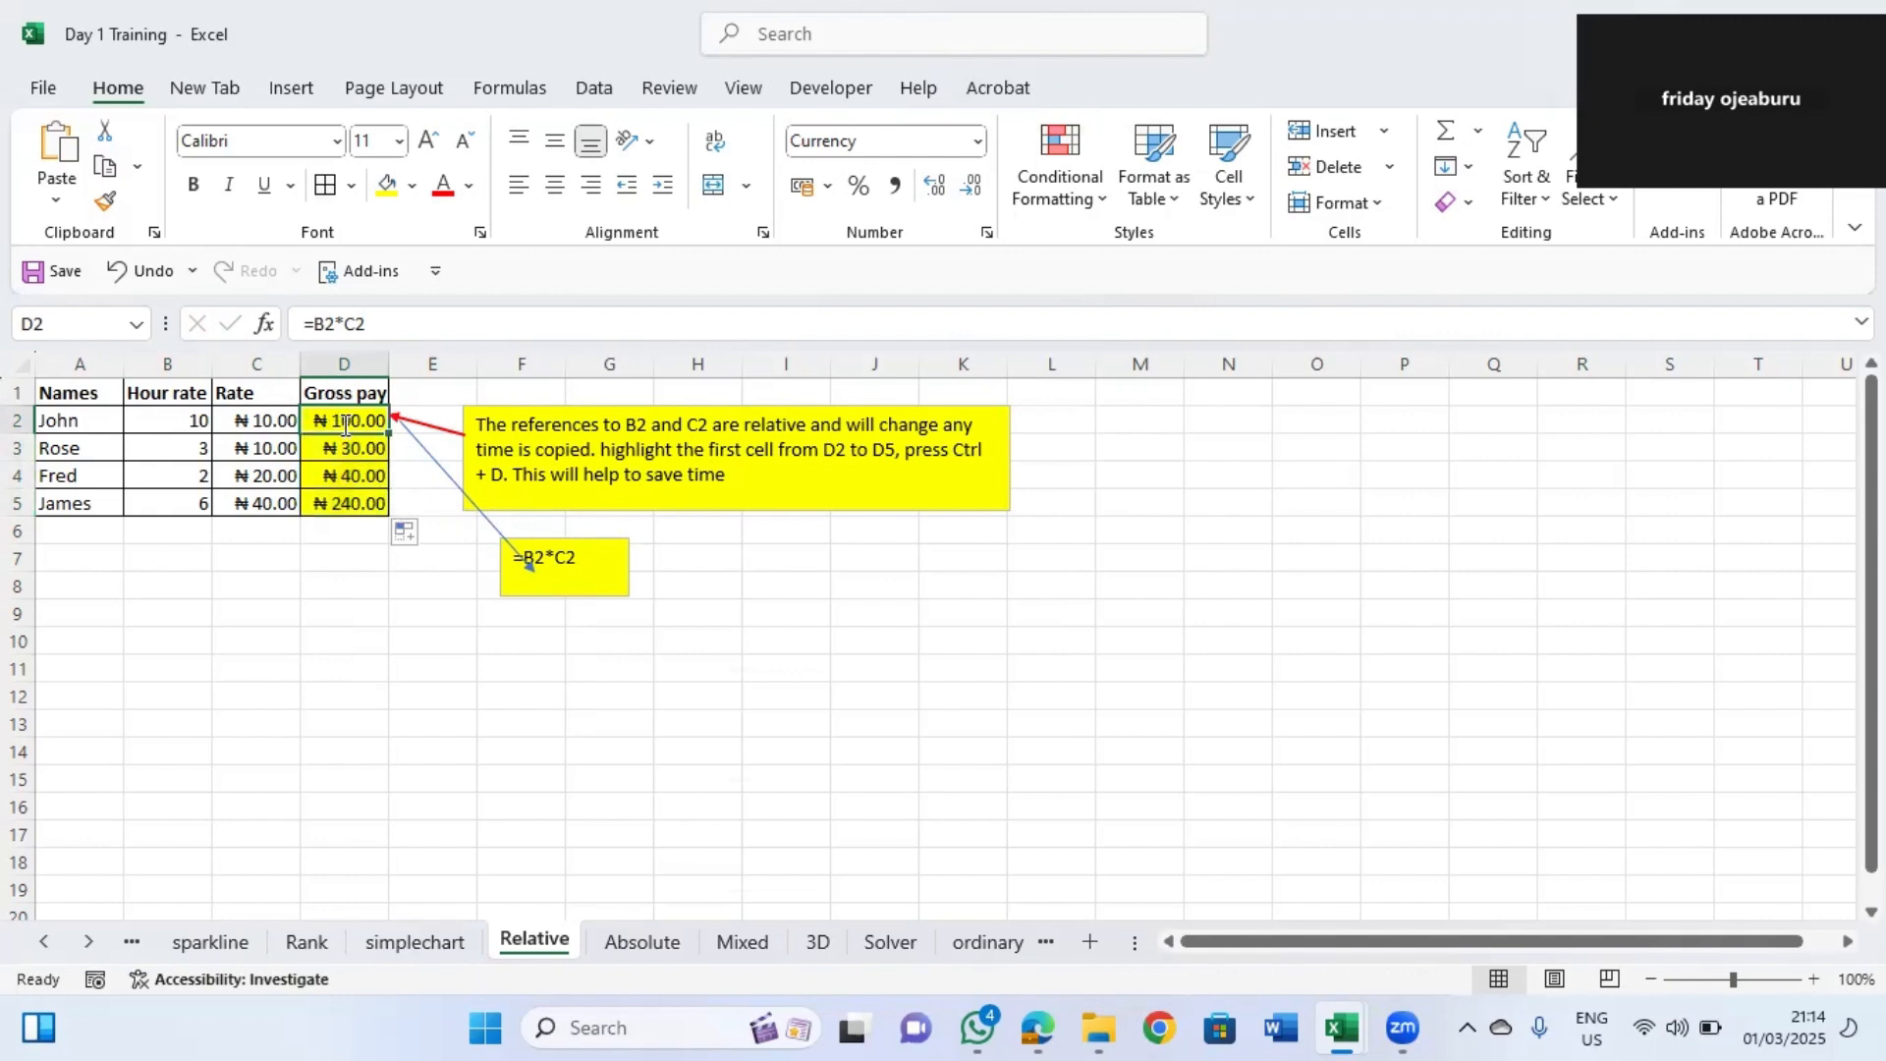
{"action": "double_click", "coordinate": [339, 429]}
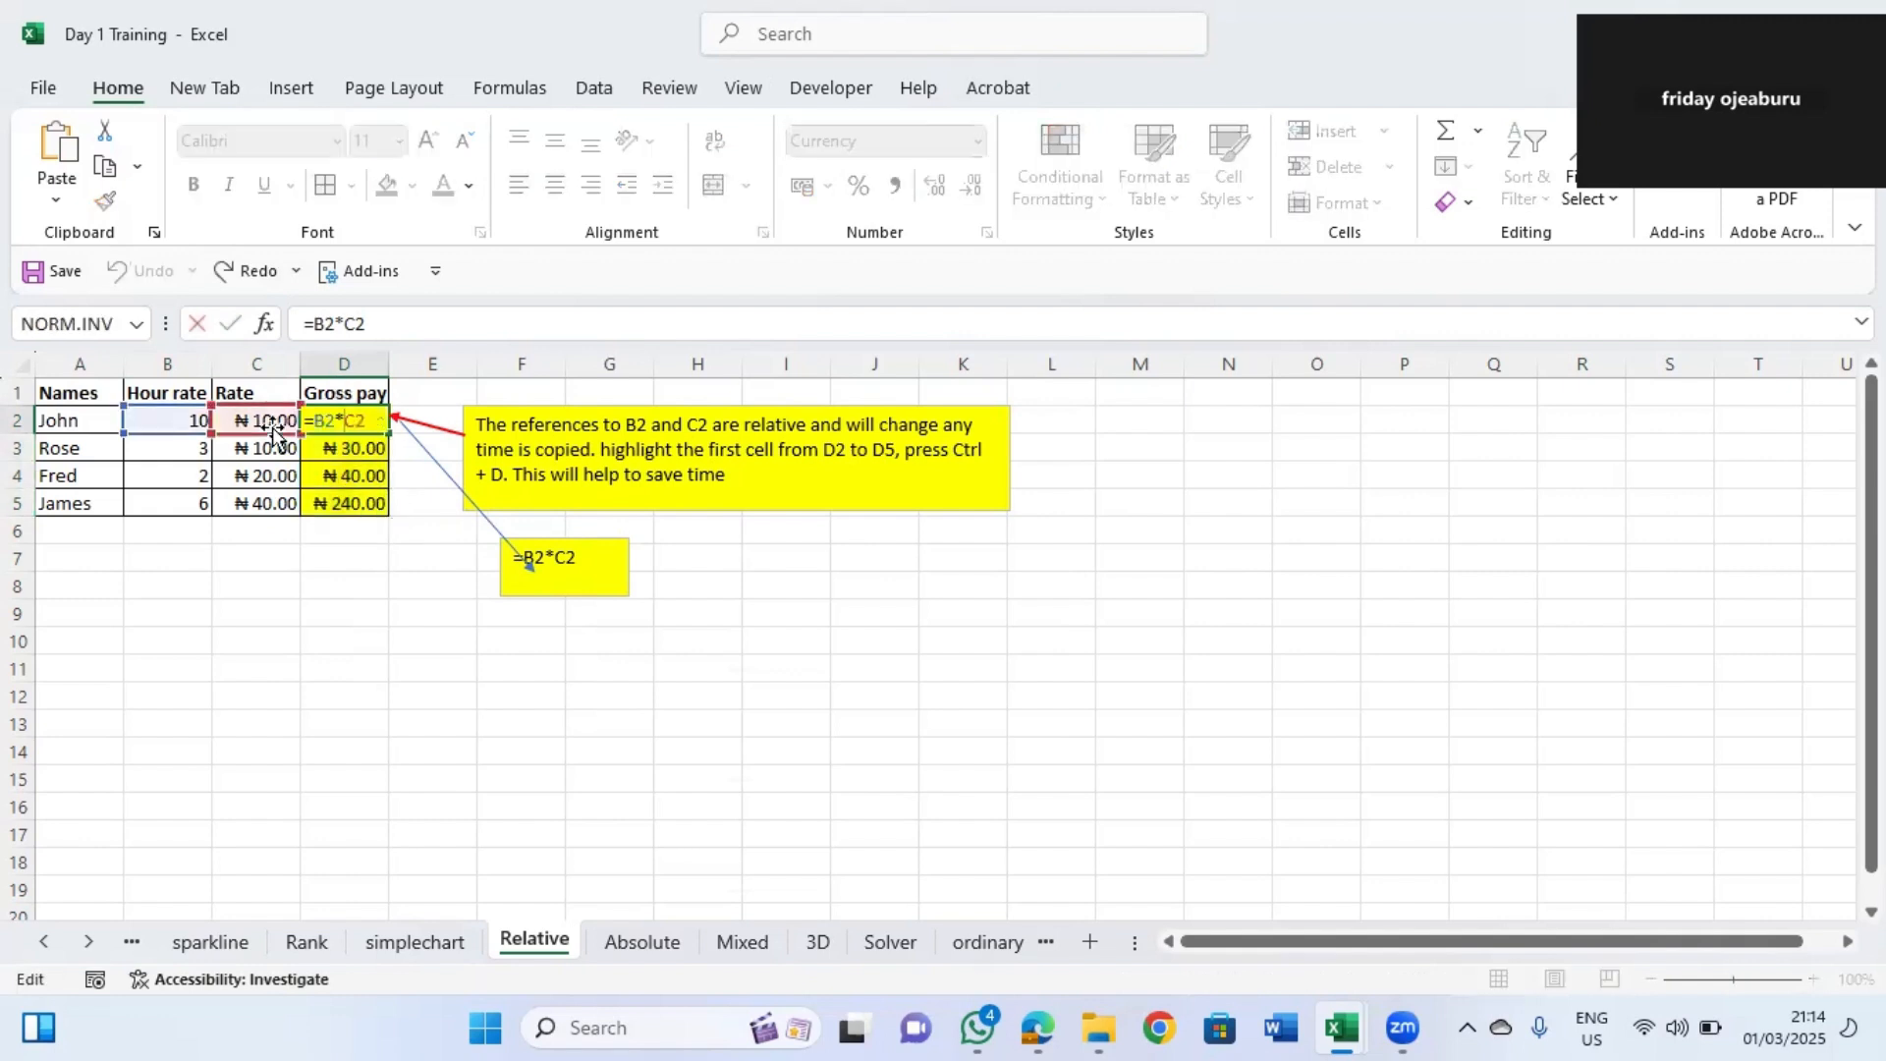
{"action": "left_click", "coordinate": [346, 447]}
{"action": "key", "text": "Escape"}
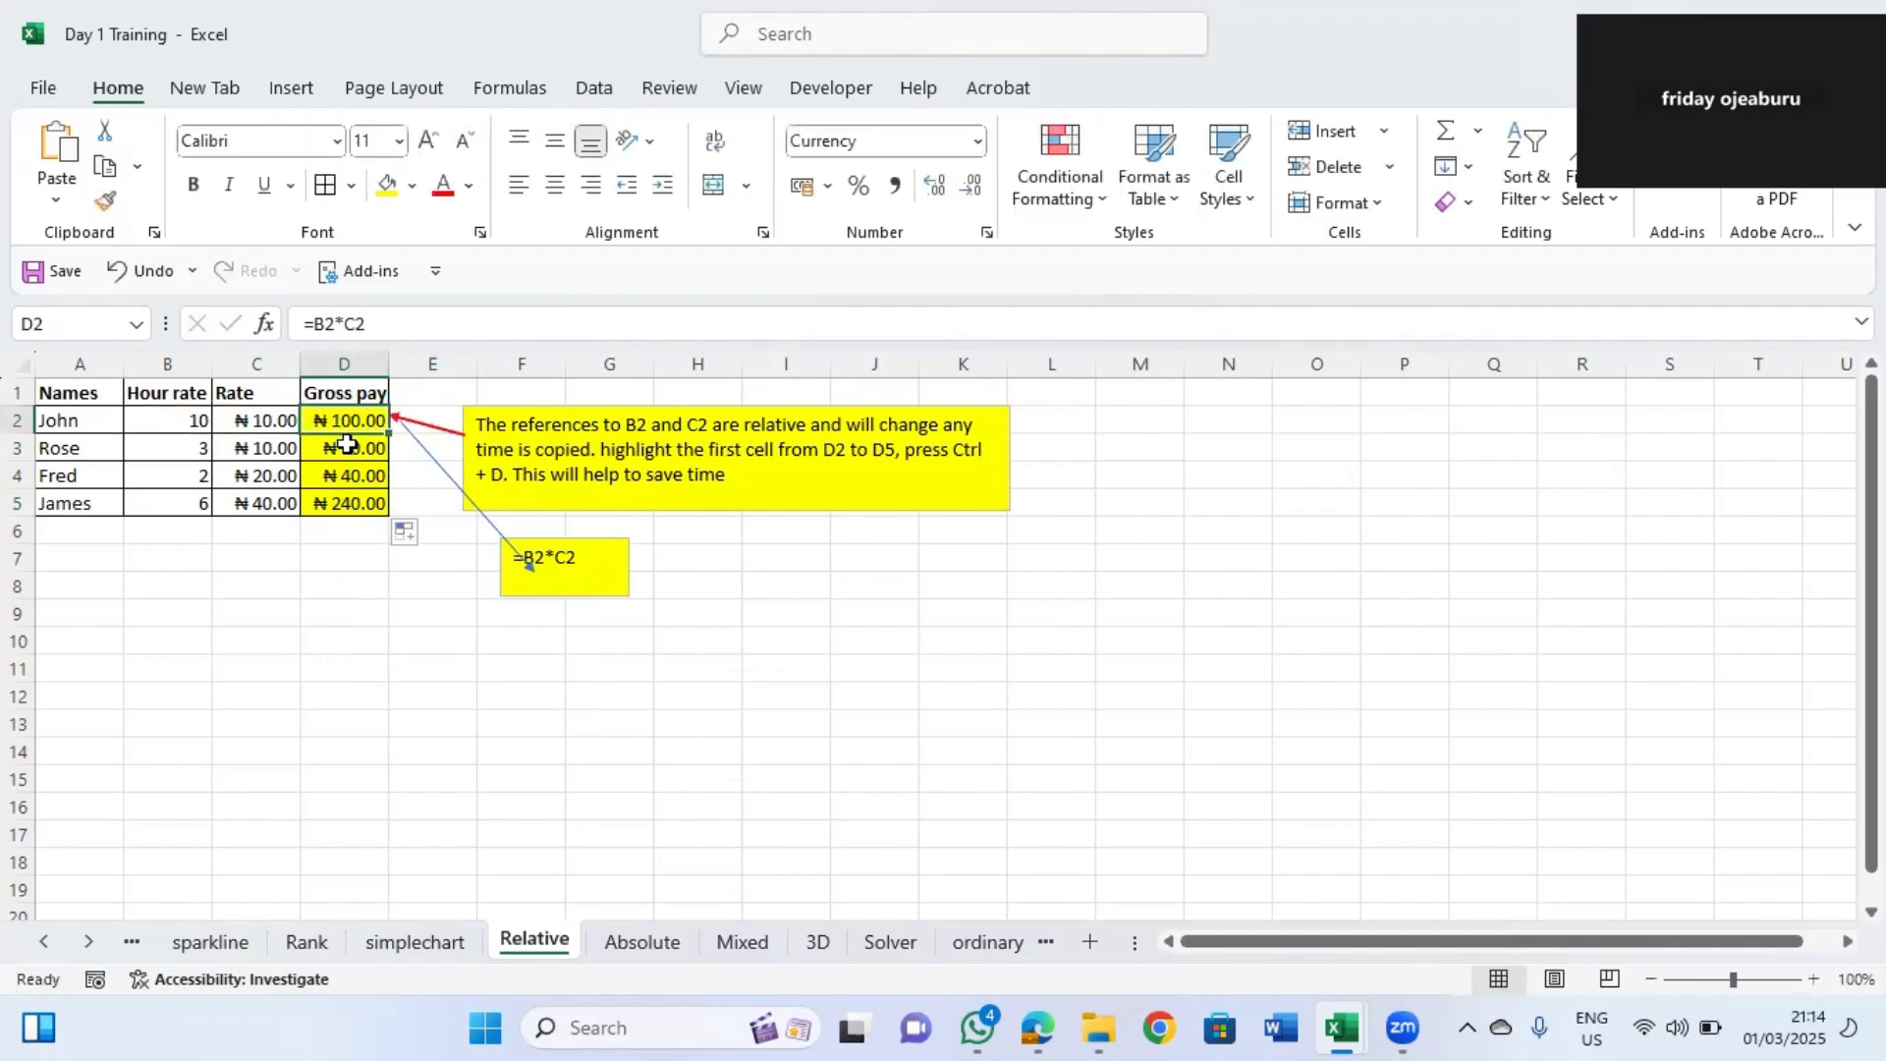
{"action": "double_click", "coordinate": [346, 444]}
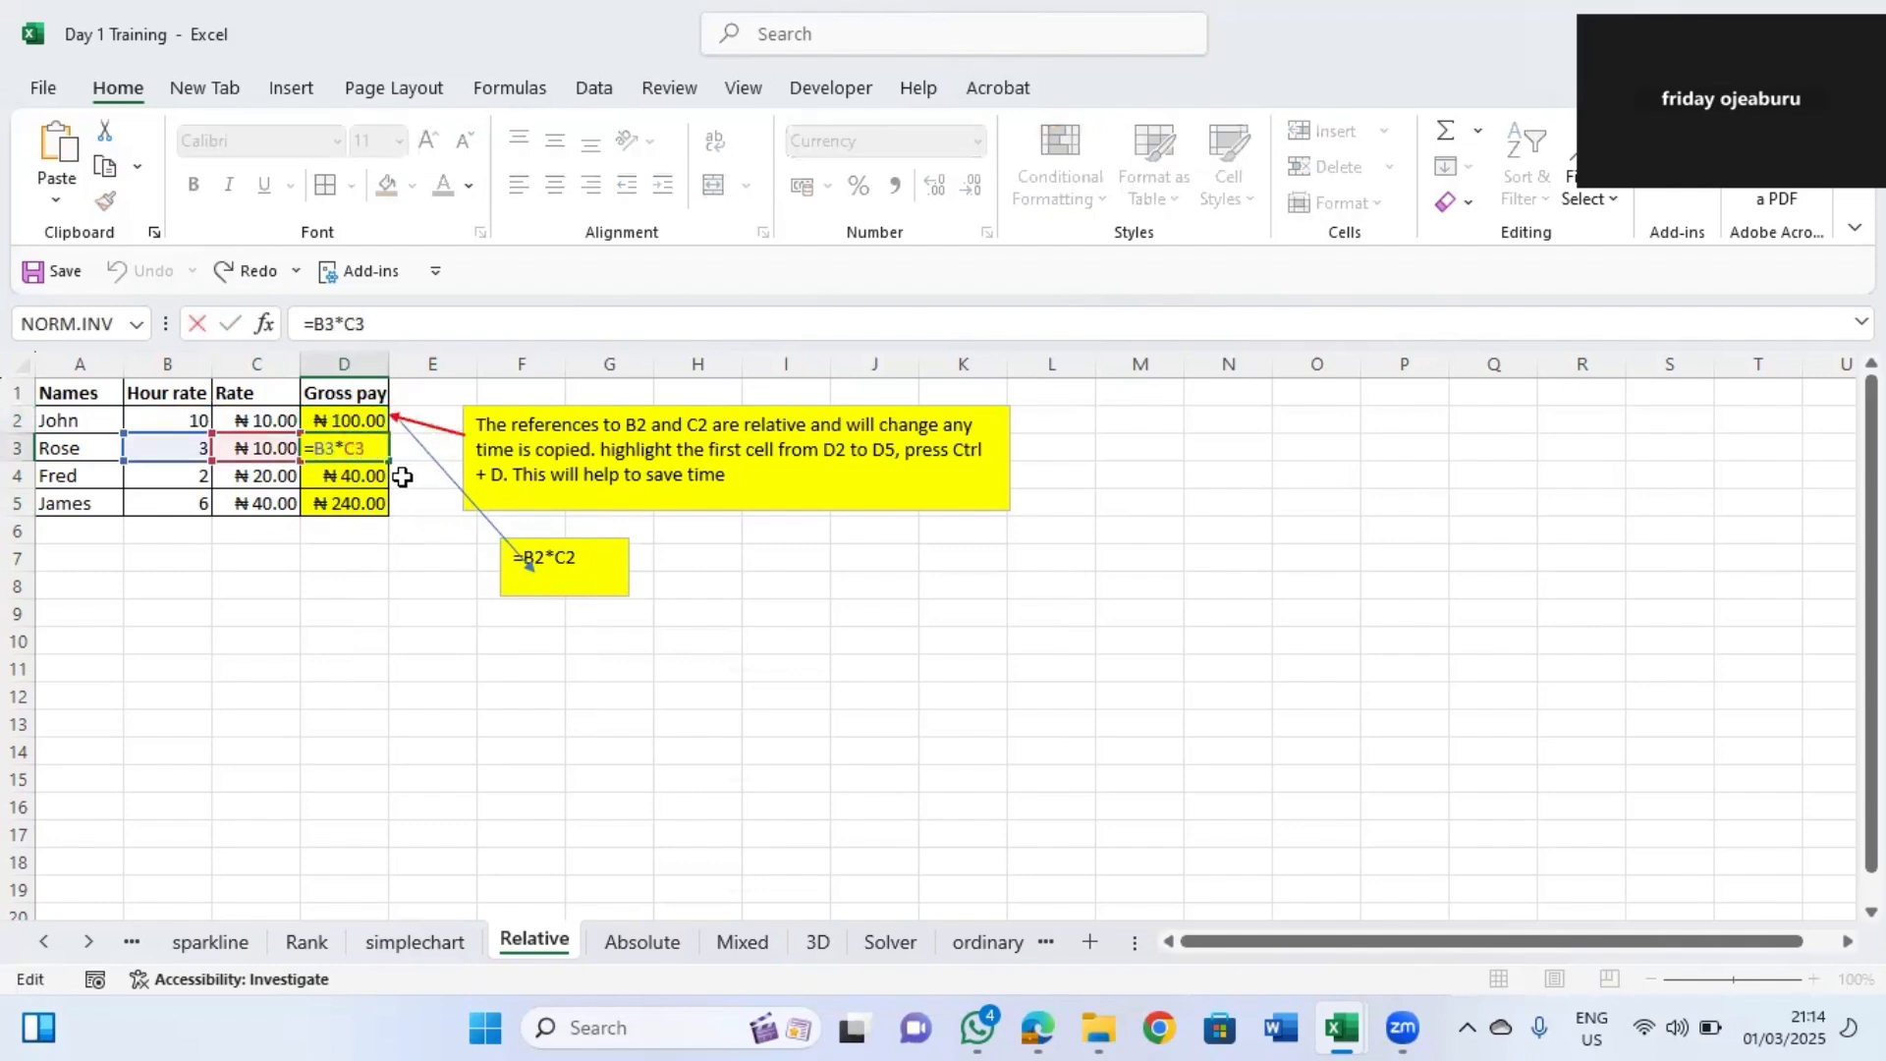
{"action": "left_click", "coordinate": [403, 476]}
{"action": "key", "text": "Escape"}
{"action": "left_click", "coordinate": [343, 478]}
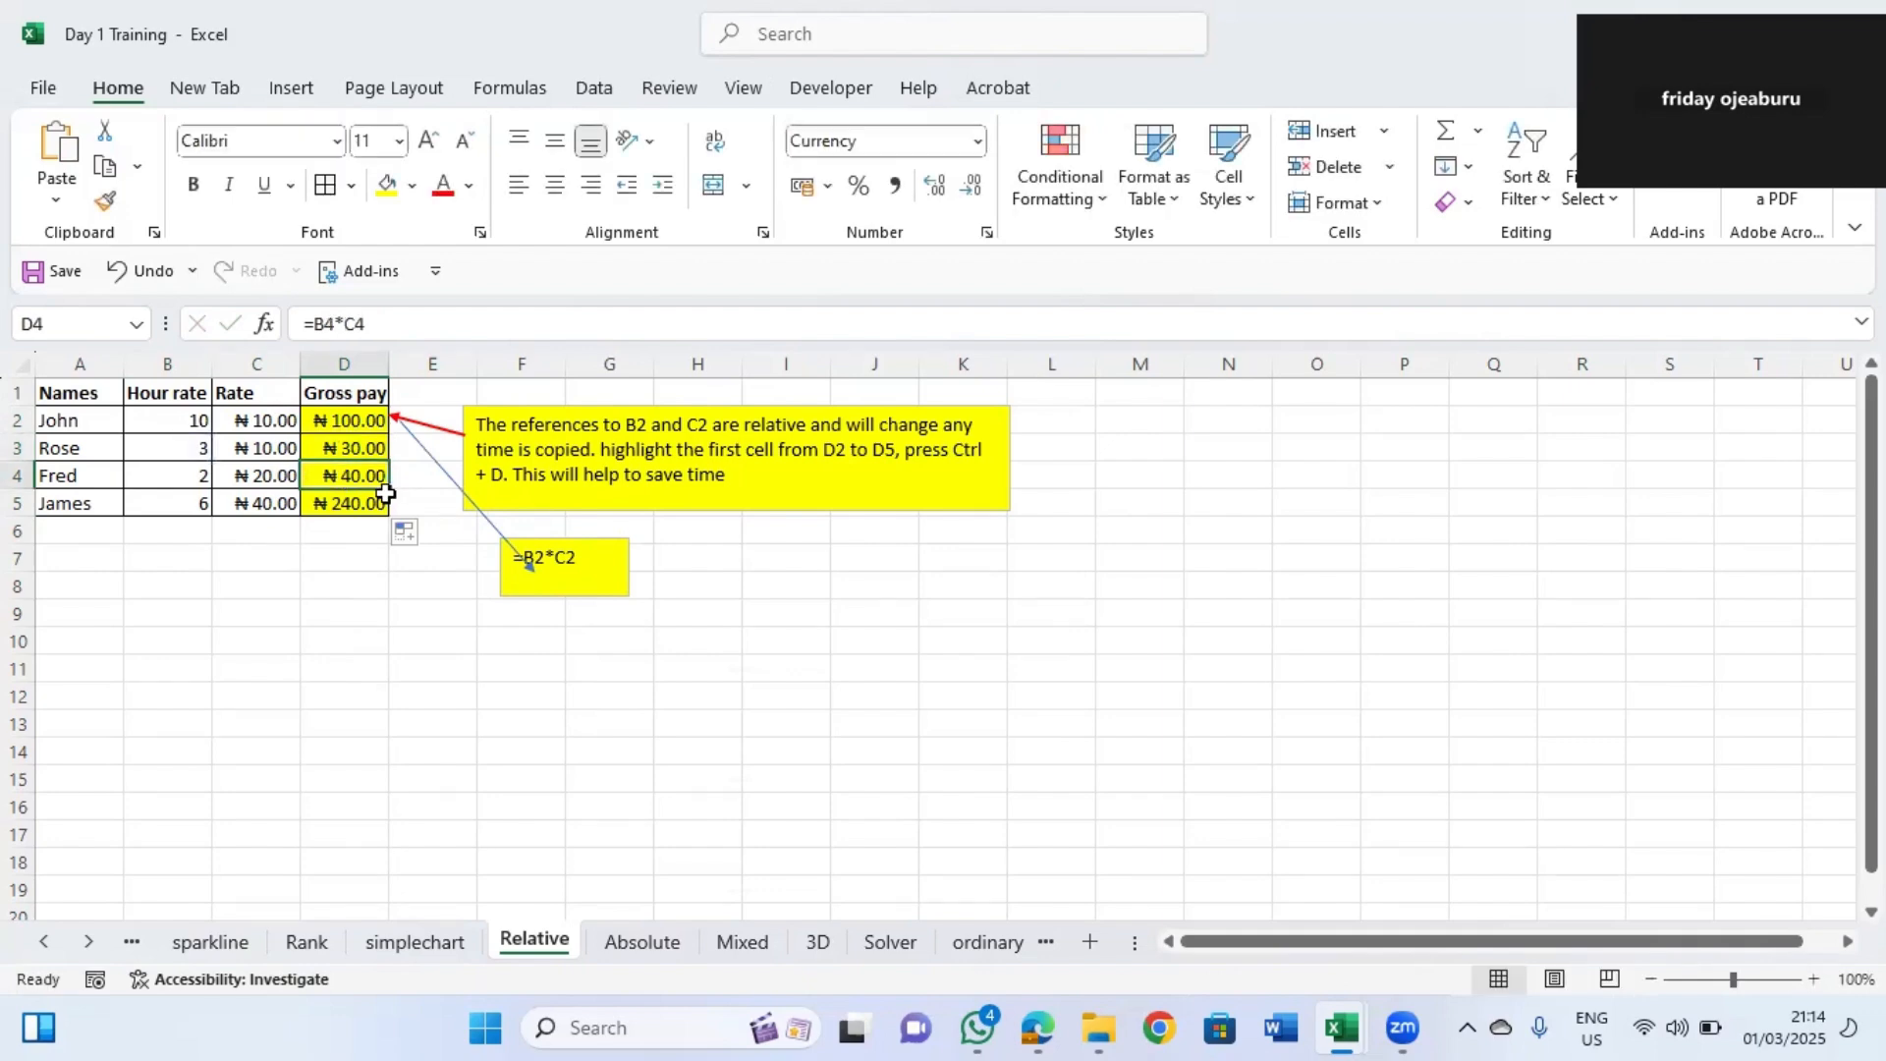
{"action": "left_click", "coordinate": [345, 418]}
{"action": "double_click", "coordinate": [342, 420]}
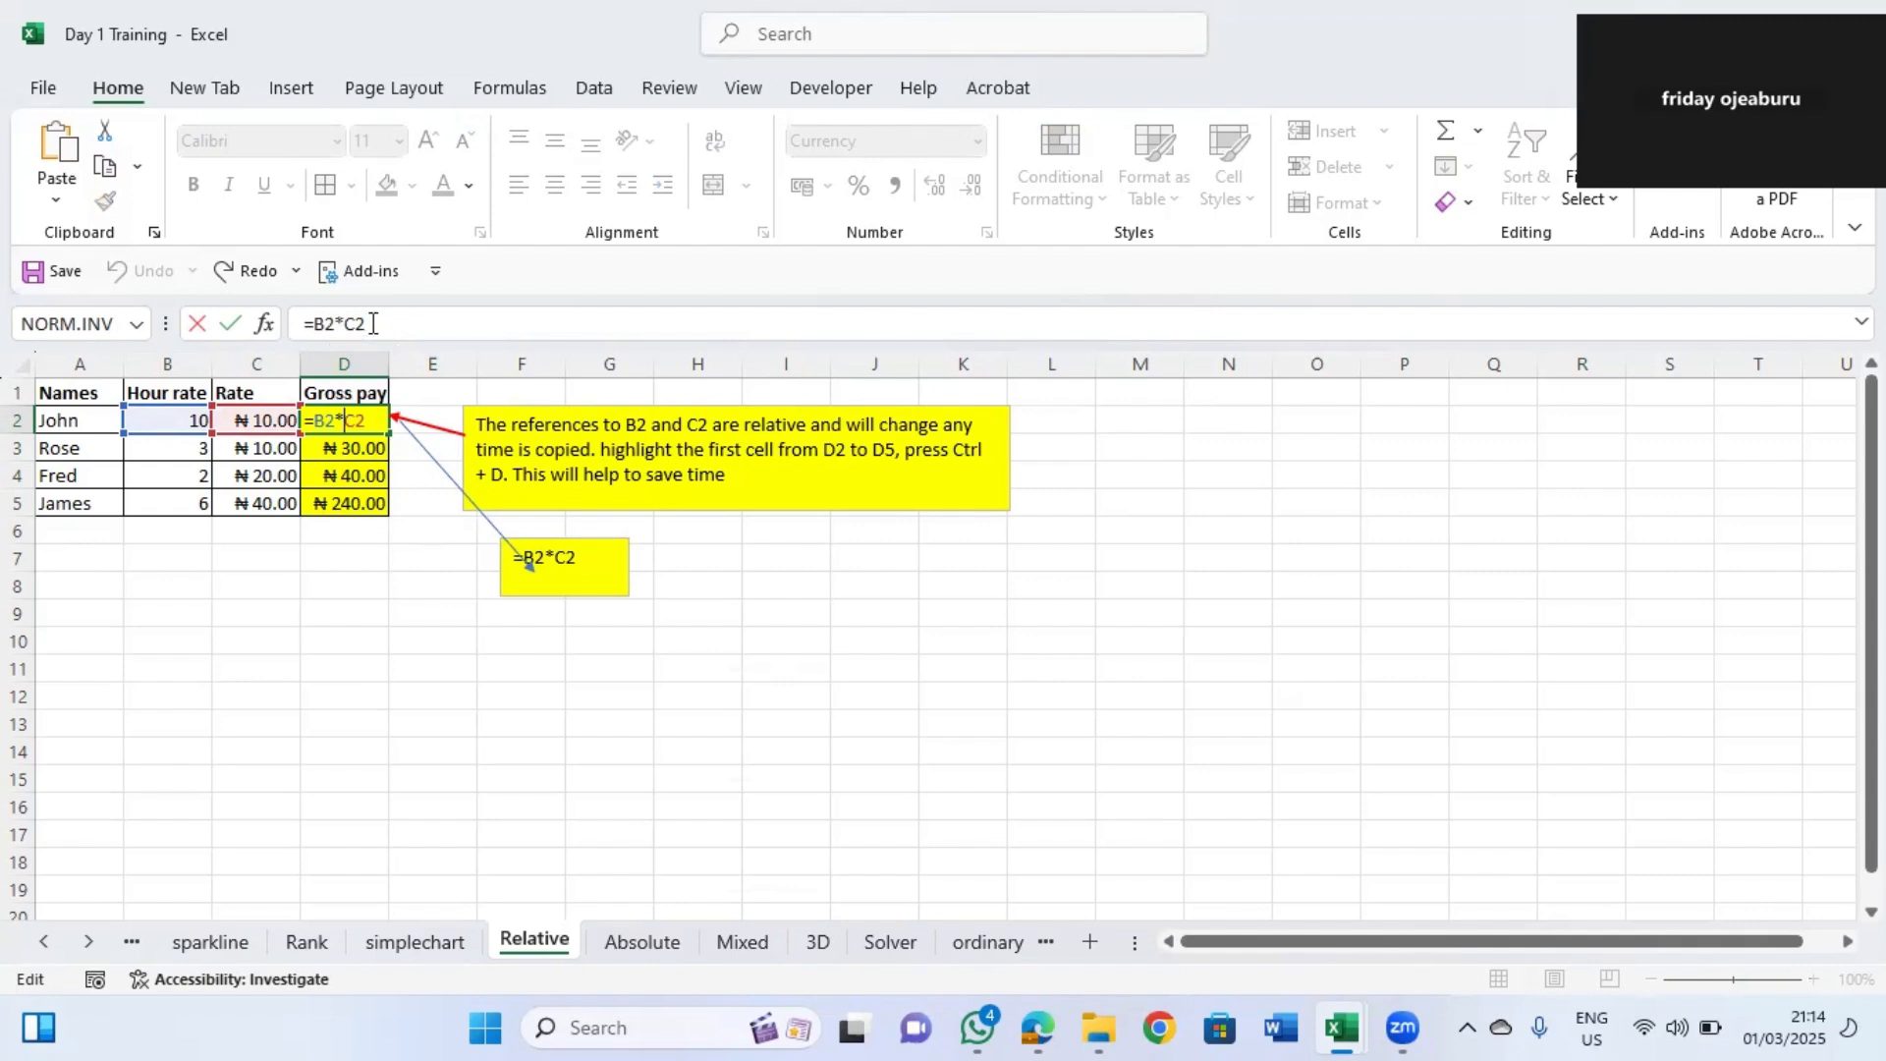
{"action": "left_click", "coordinate": [410, 465]}
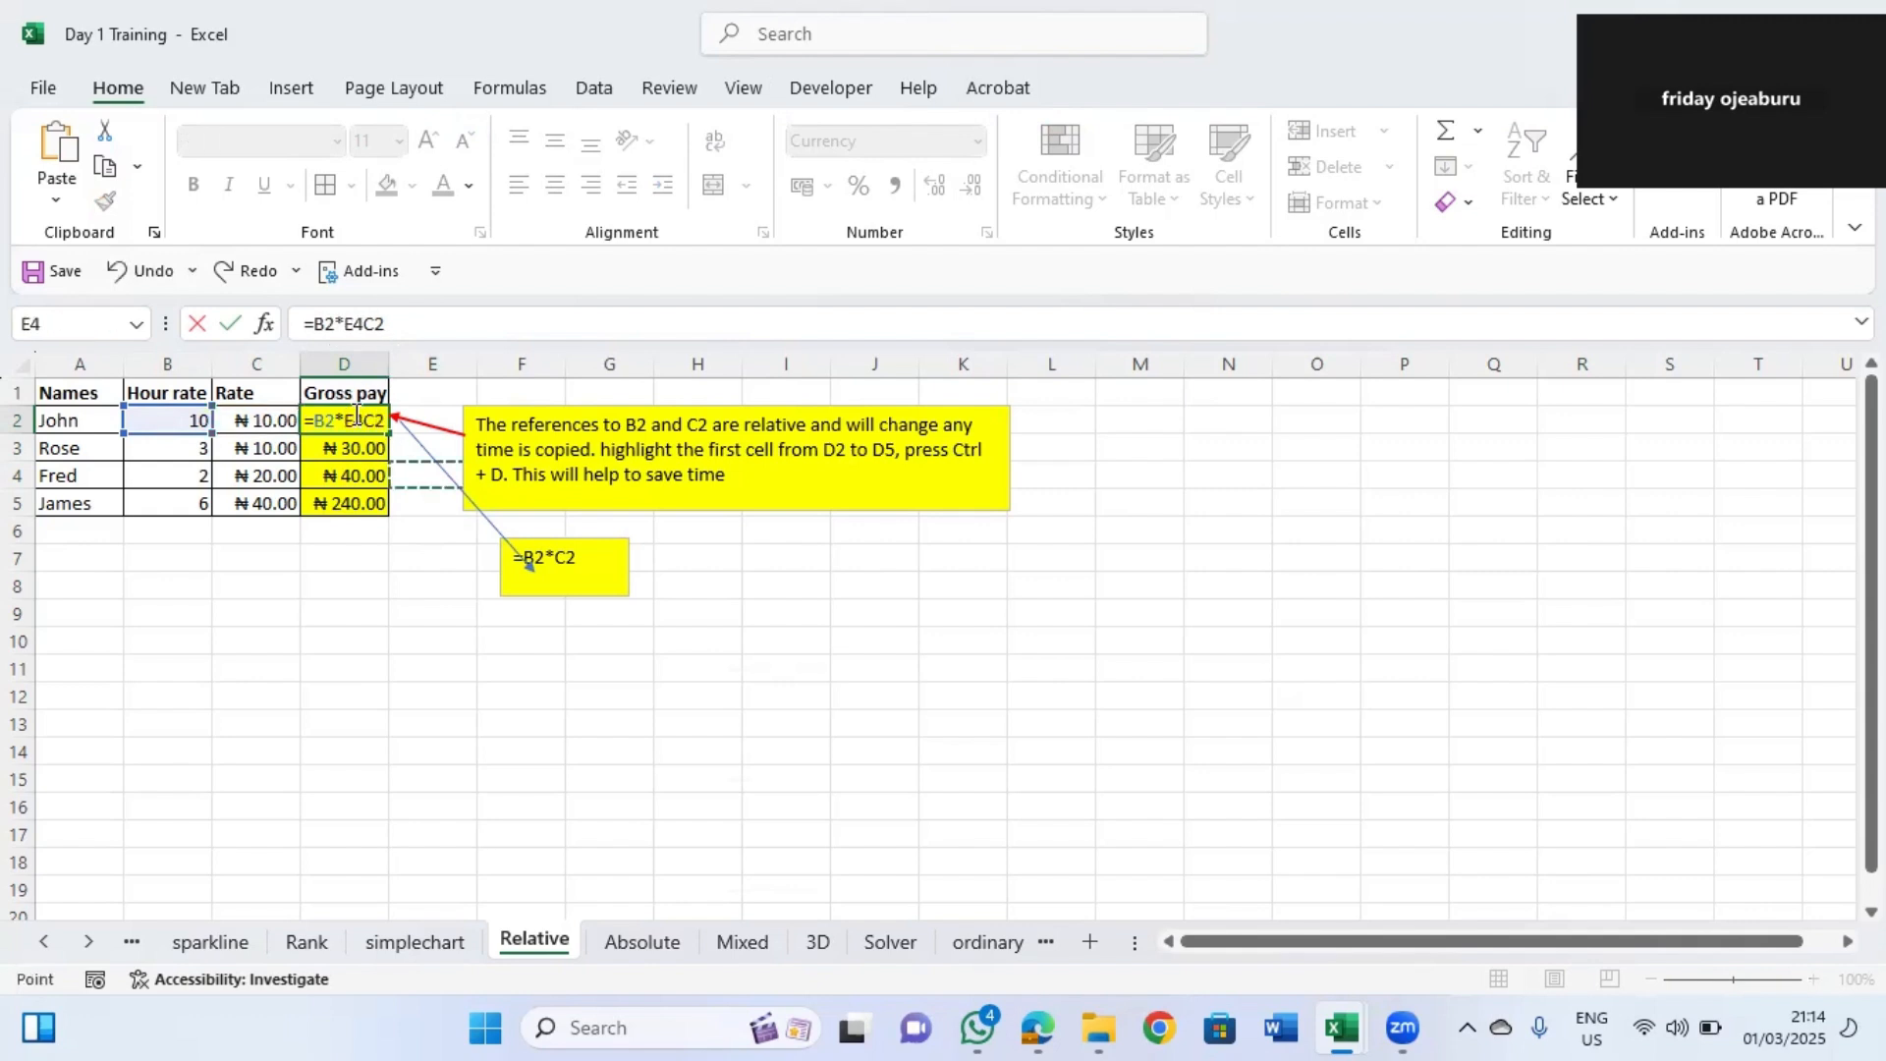
{"action": "key", "text": "Escape"}
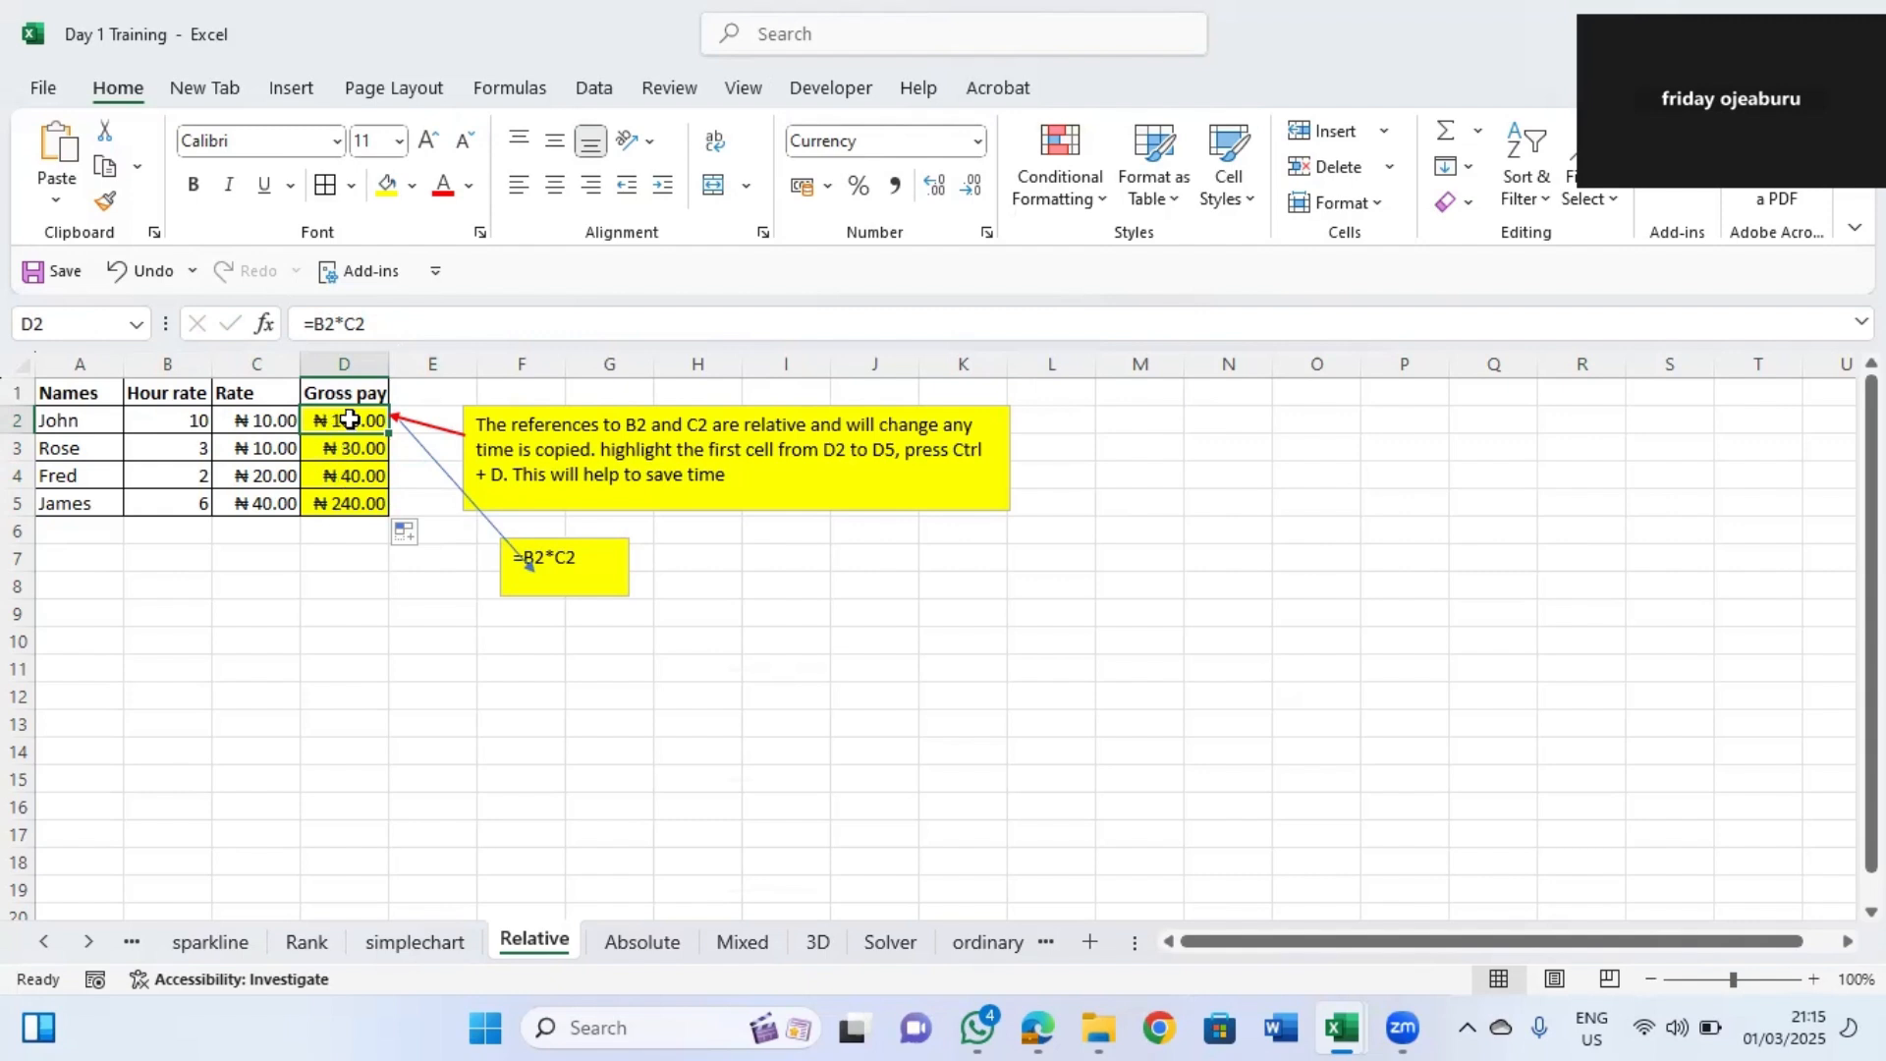
Copy the D2 gross pay formula and paste it into cell D10.
{"action": "left_click", "coordinate": [353, 454]}
{"action": "left_click", "coordinate": [356, 479]}
{"action": "left_click", "coordinate": [356, 501]}
{"action": "left_click", "coordinate": [350, 424]}
{"action": "right_click", "coordinate": [349, 424]}
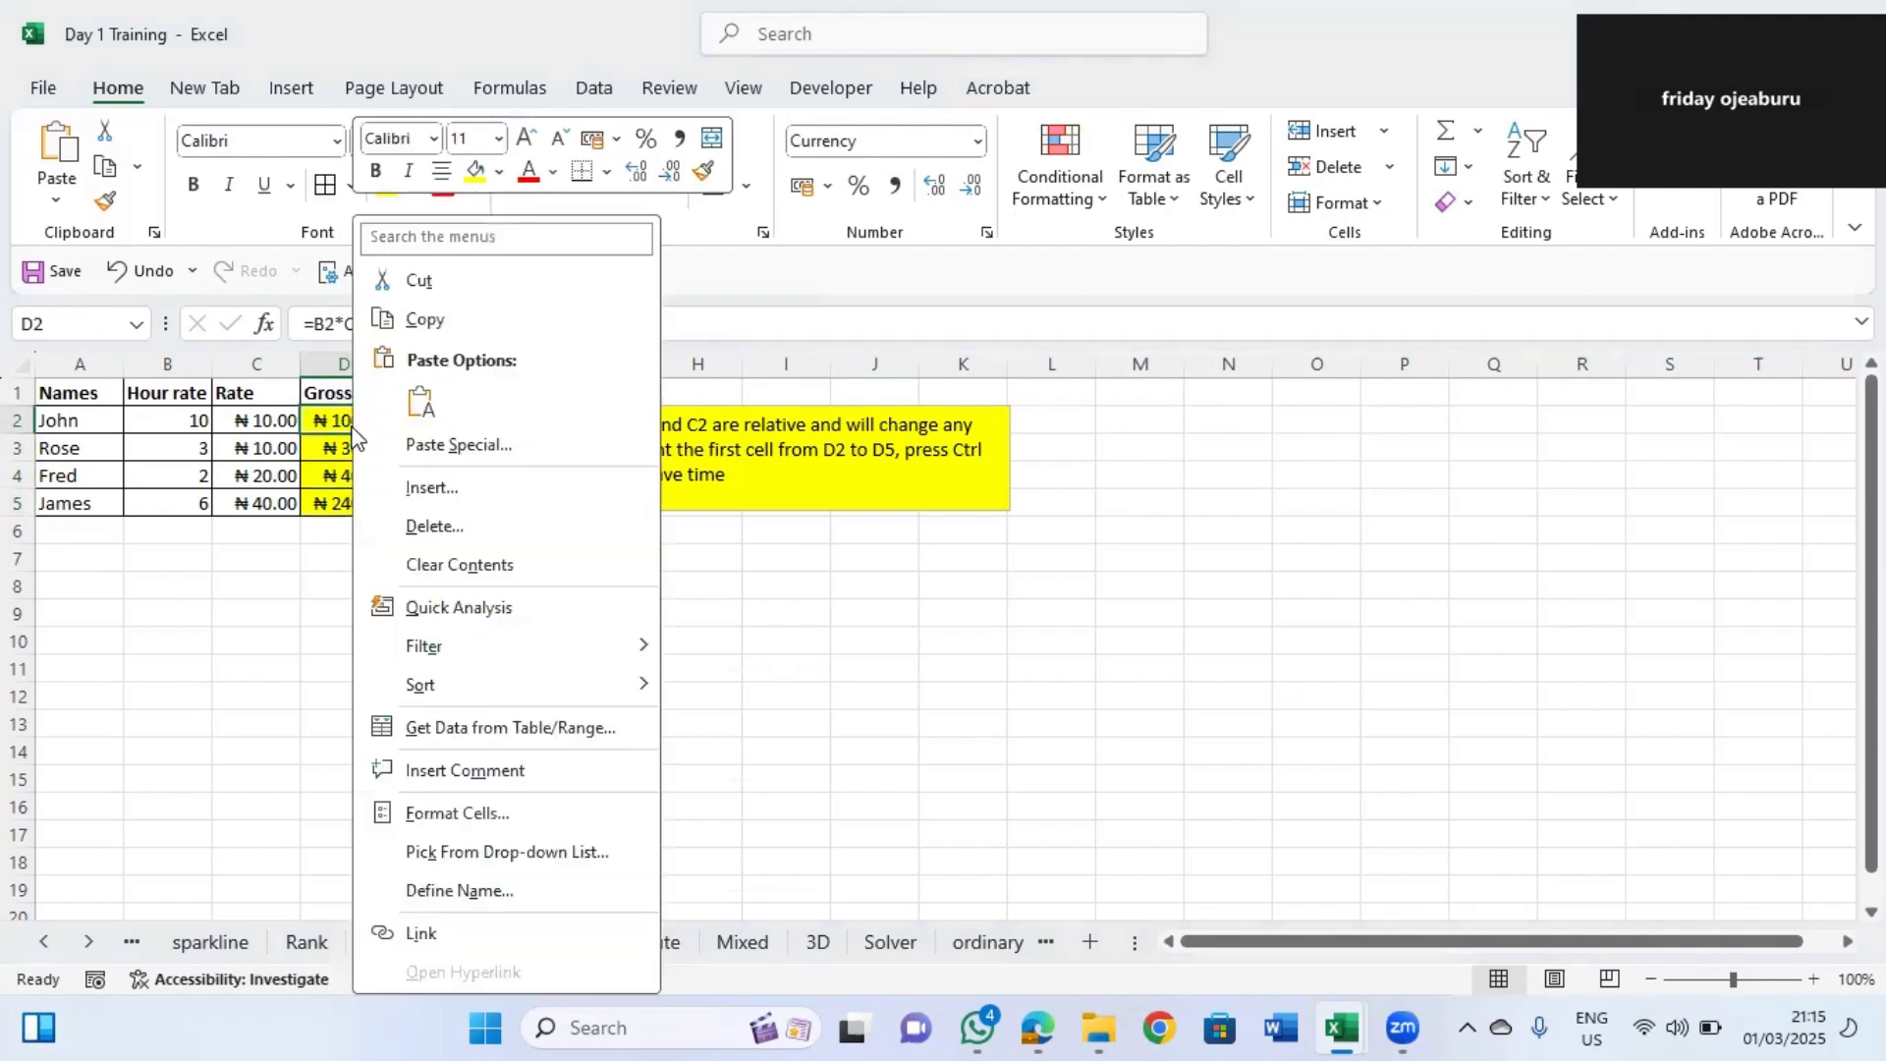
{"action": "left_click", "coordinate": [421, 316]}
{"action": "left_click", "coordinate": [344, 645]}
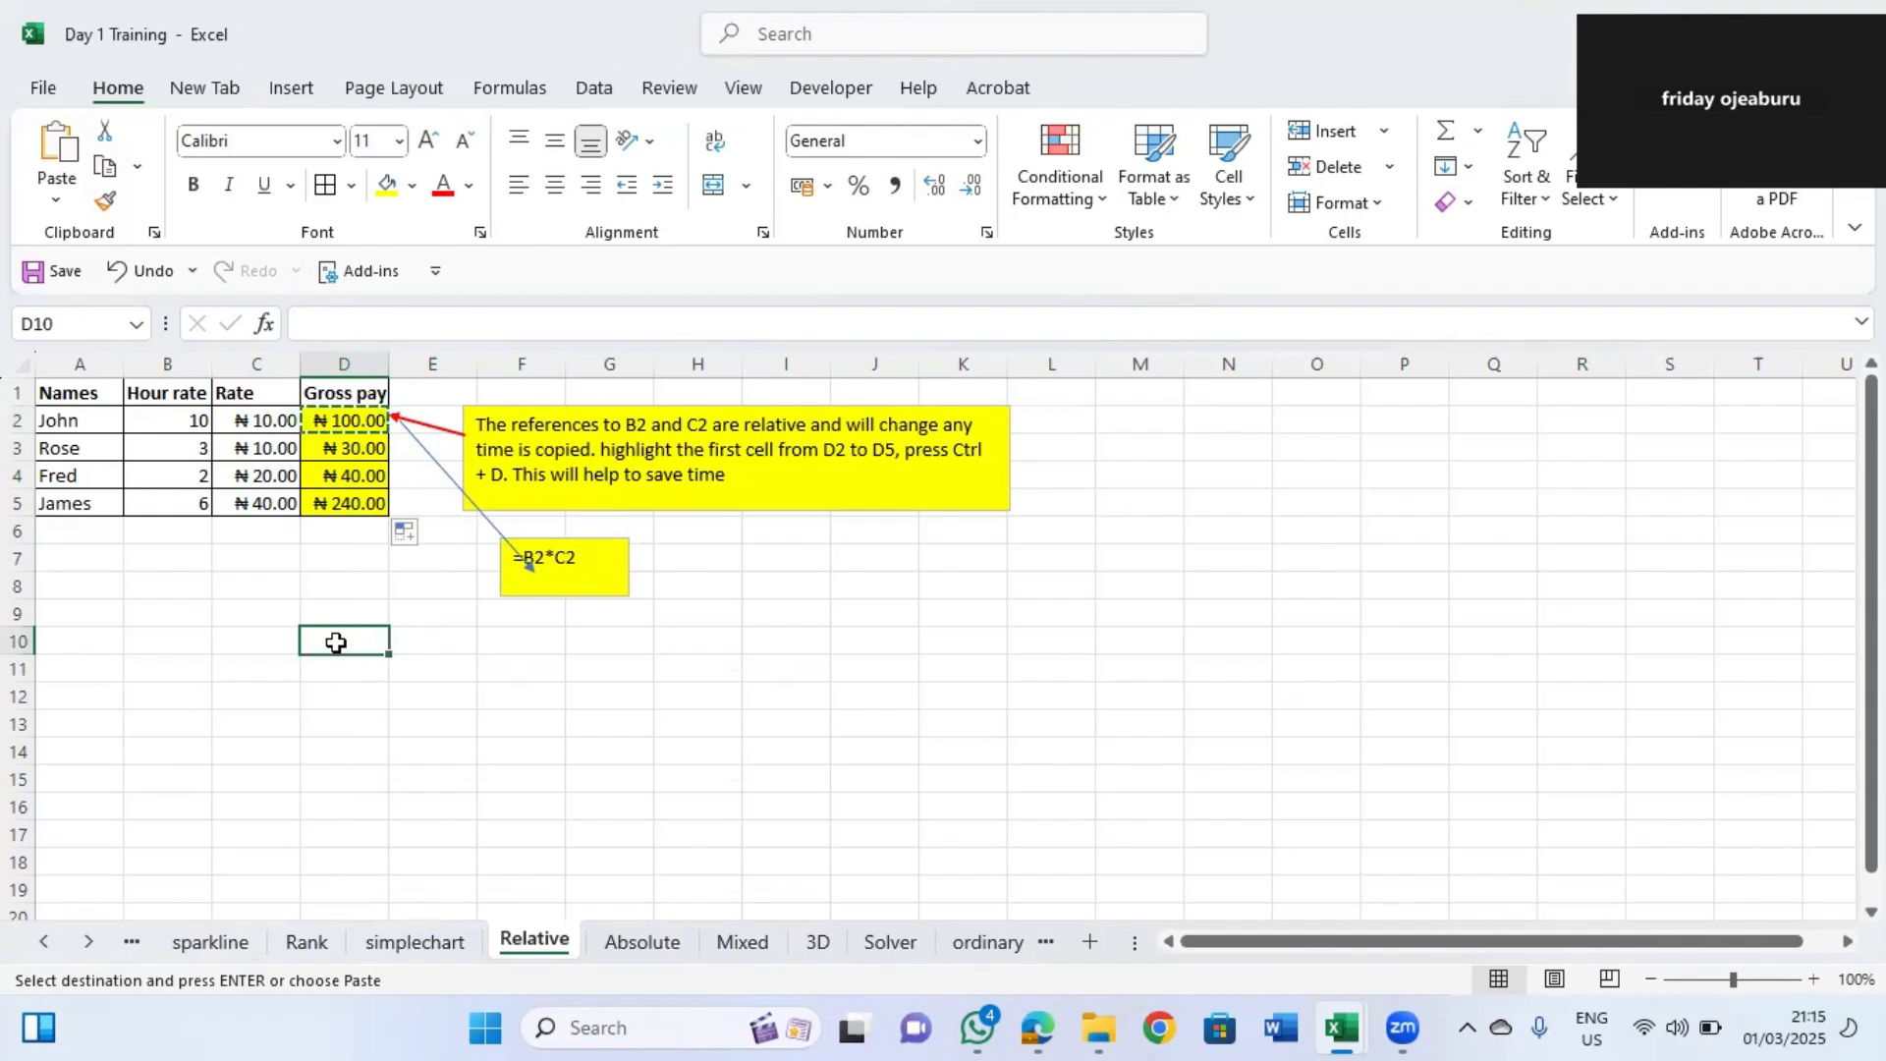
{"action": "right_click", "coordinate": [336, 642]}
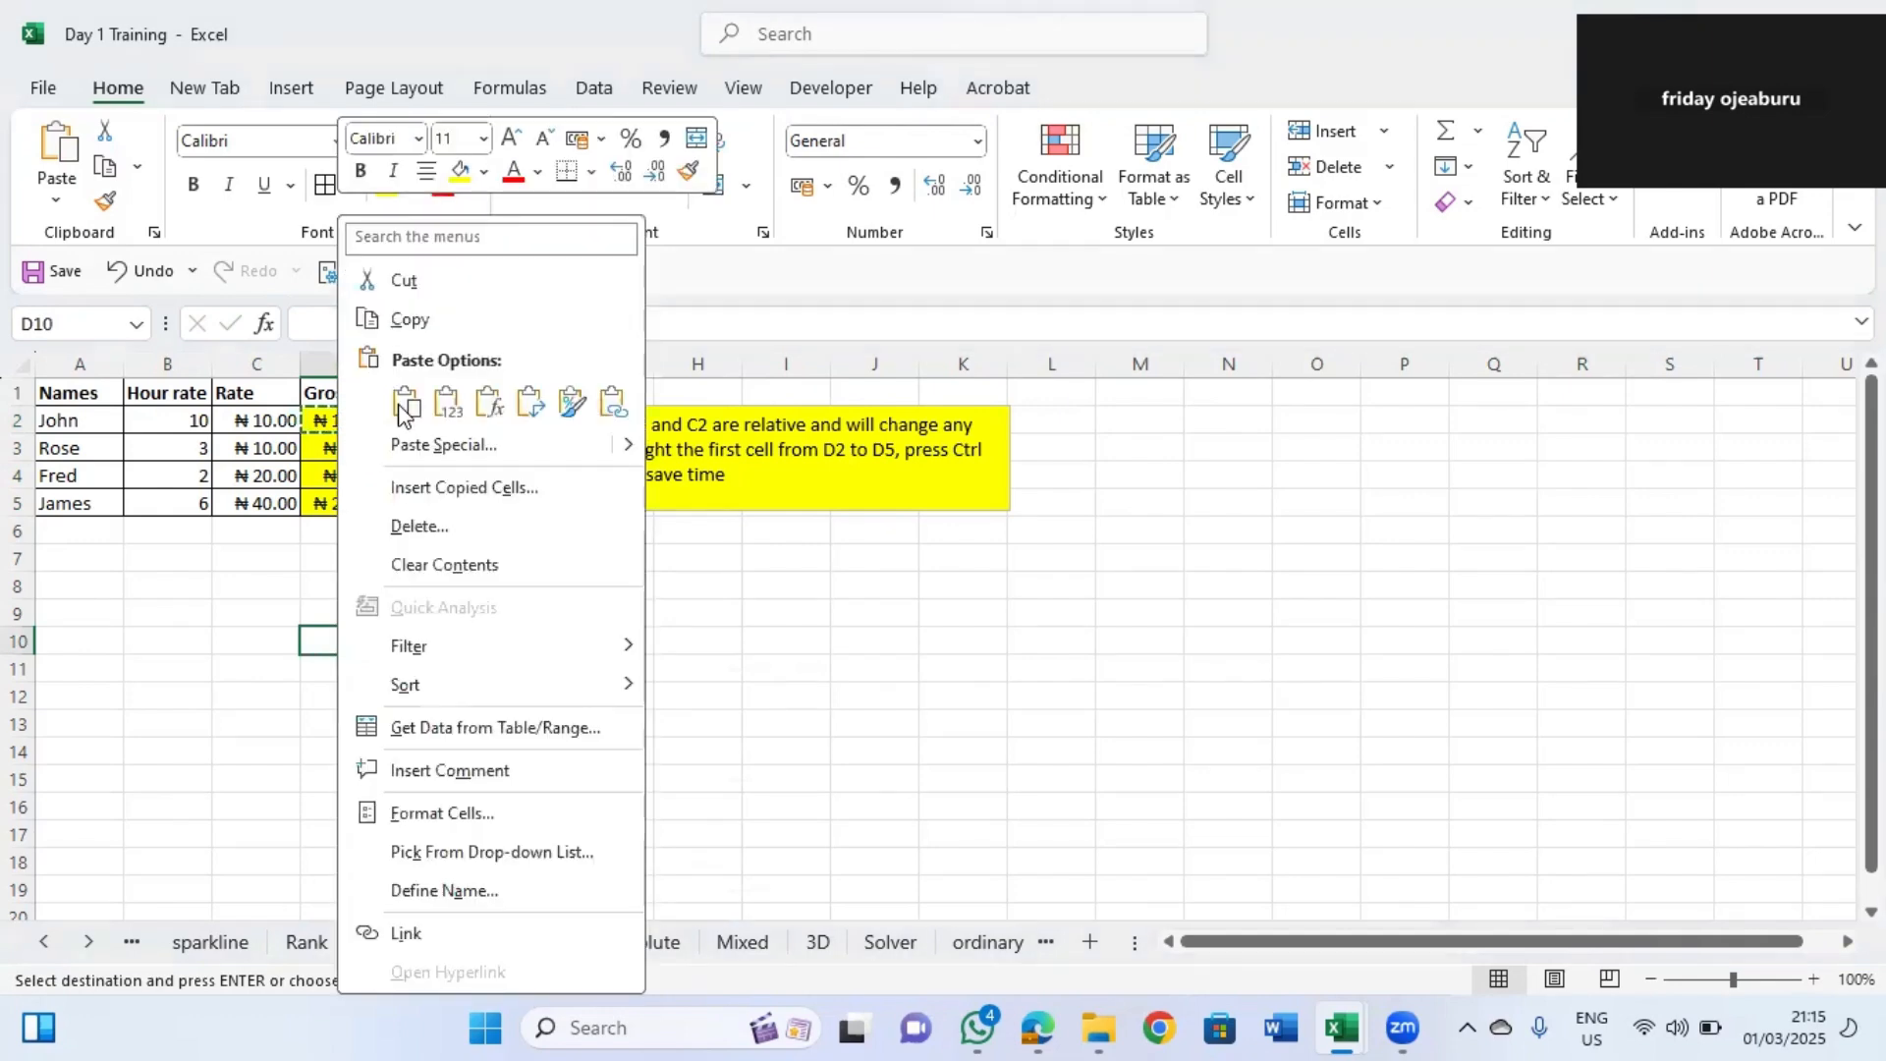
{"action": "left_click", "coordinate": [404, 410]}
{"action": "key", "text": "ctrl+v"}
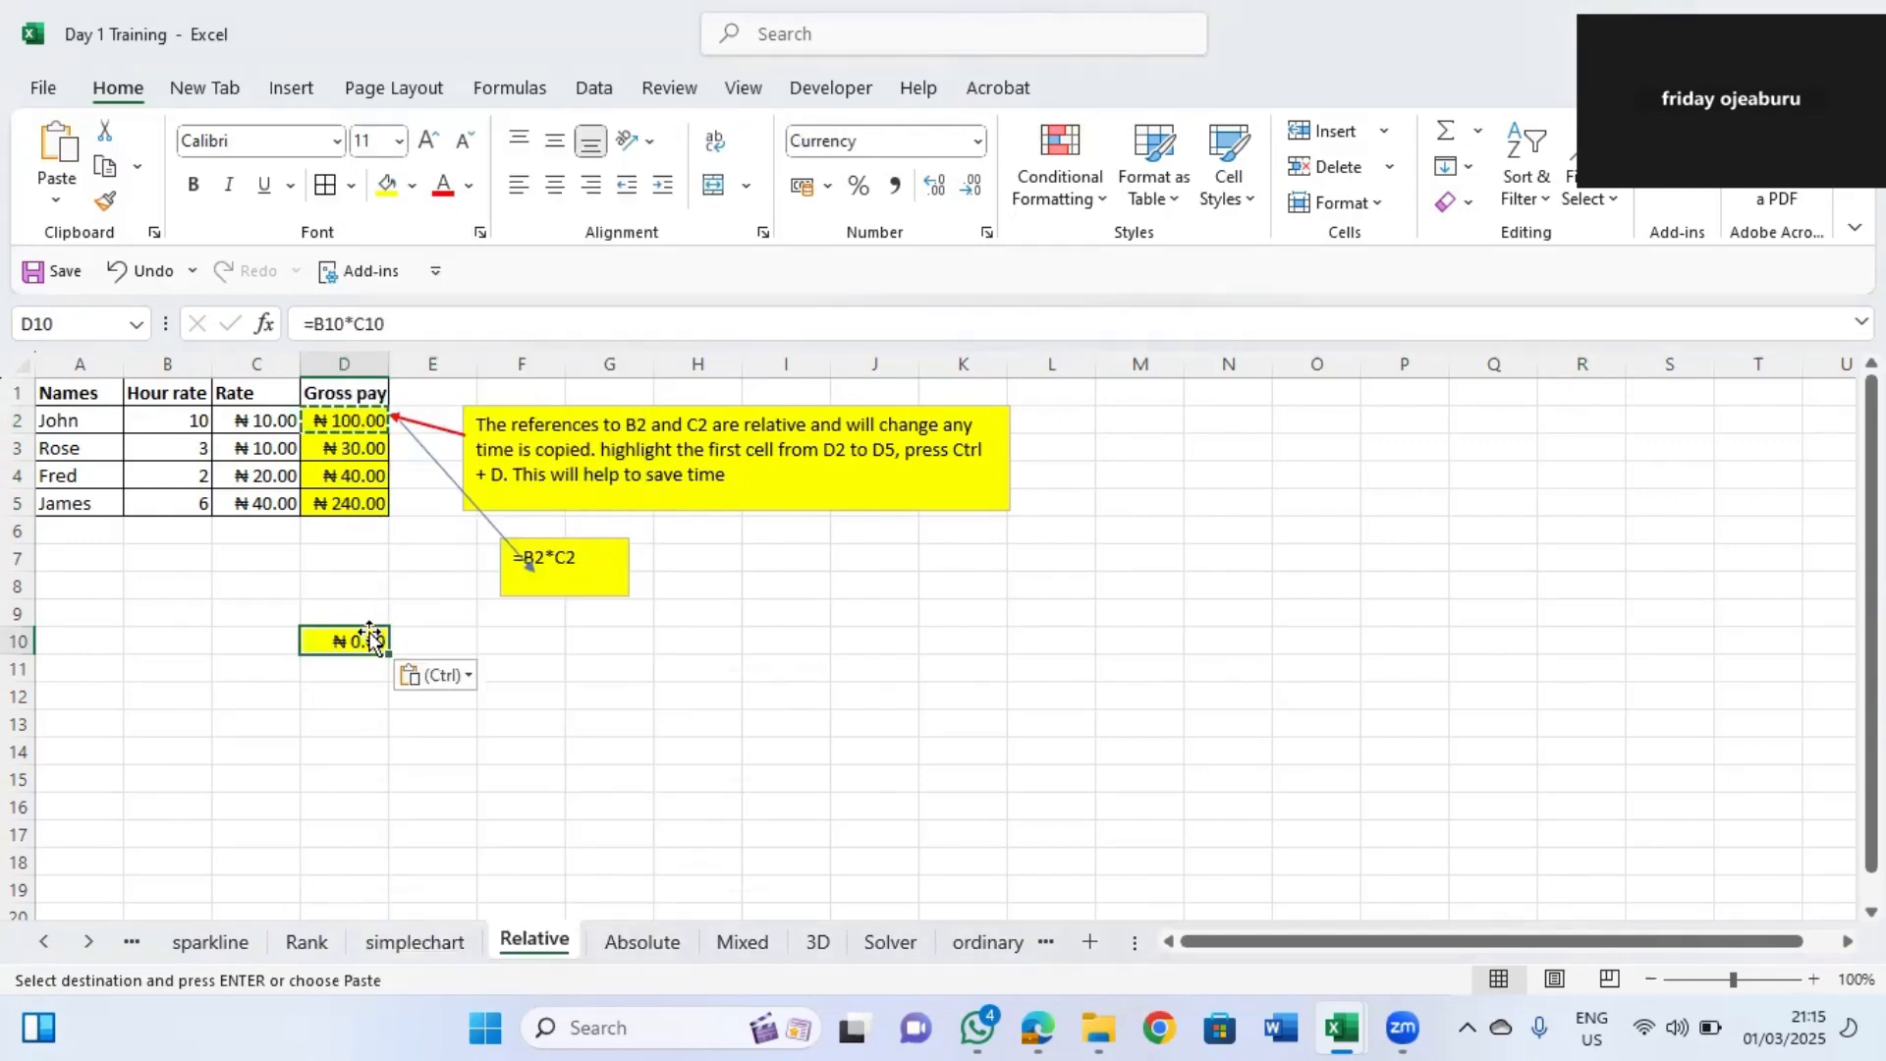
Enter an hour rate of 2 in B10 and a rate of 4 in C10 to test the pasted formula.
{"action": "left_click", "coordinate": [197, 640]}
{"action": "type", "text": "5"}
{"action": "key", "text": "Right"}
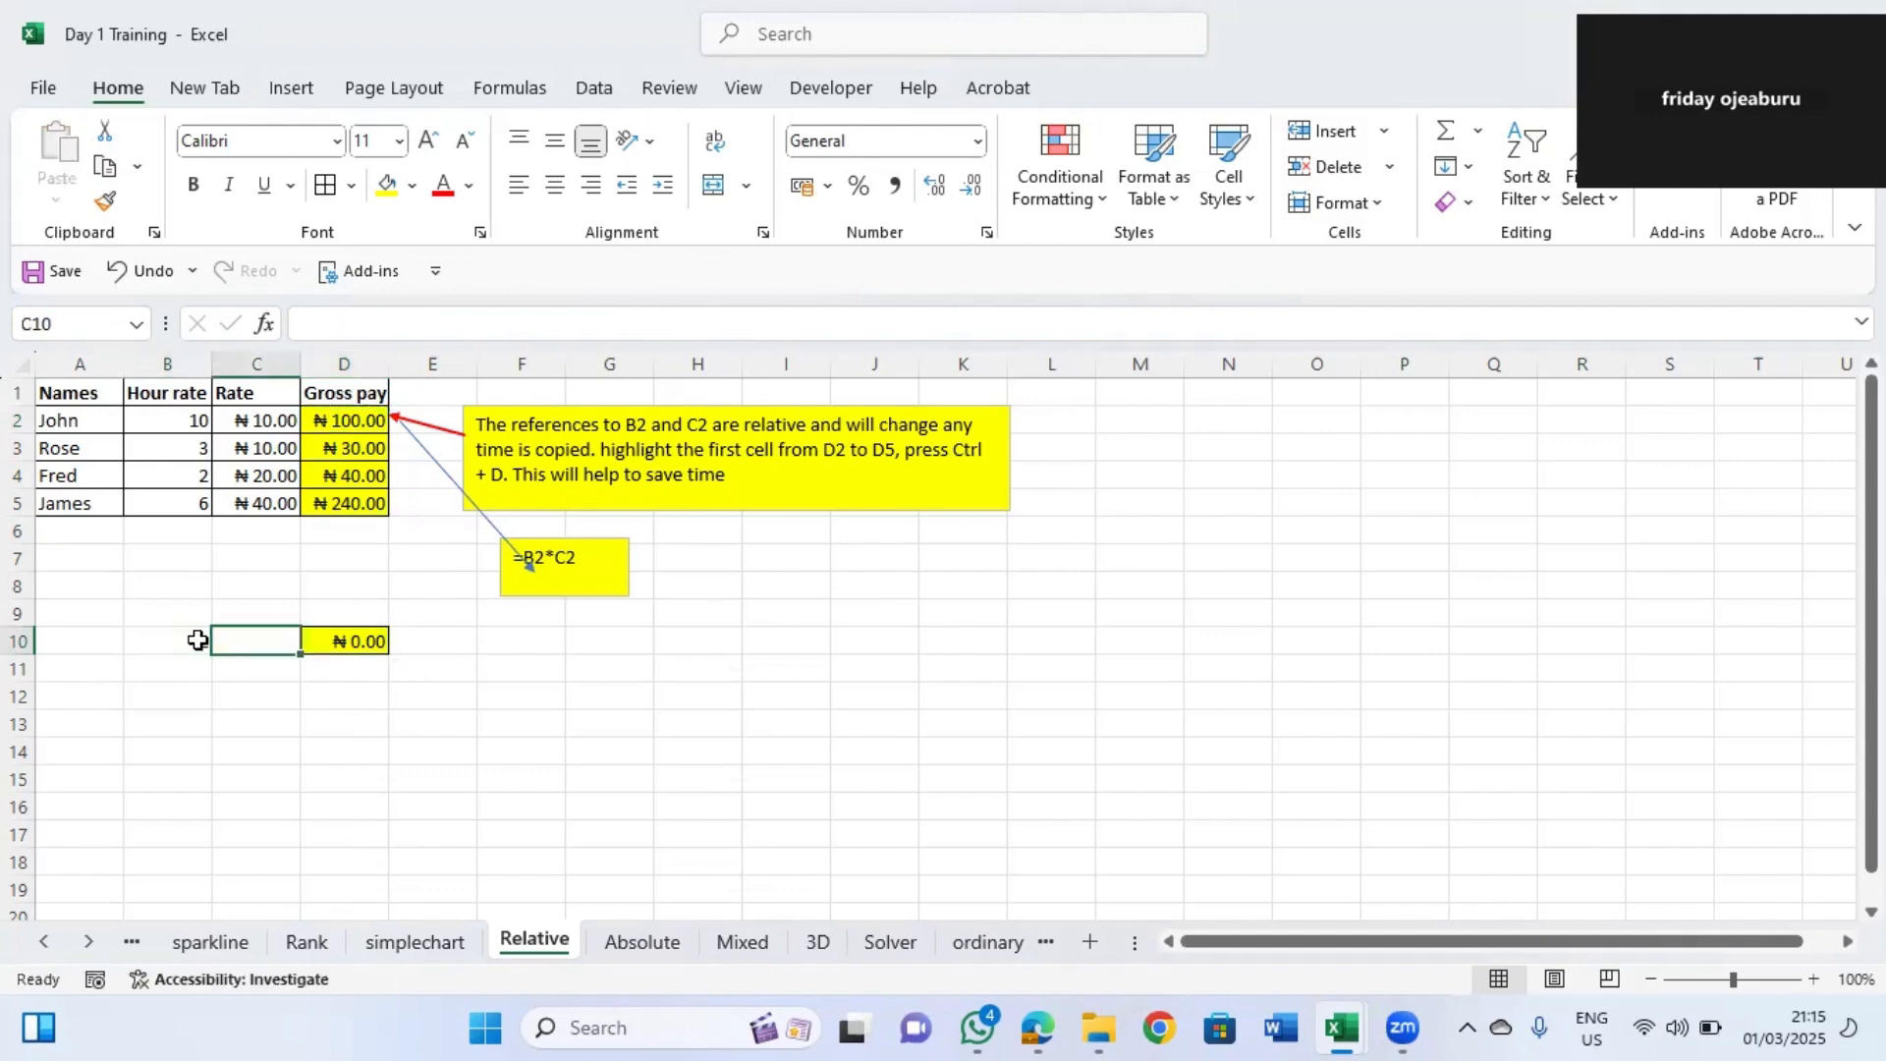
{"action": "type", "text": "4"}
{"action": "key", "text": "Right"}
{"action": "left_click", "coordinate": [197, 641]}
{"action": "type", "text": "2"}
{"action": "left_click", "coordinate": [319, 635]}
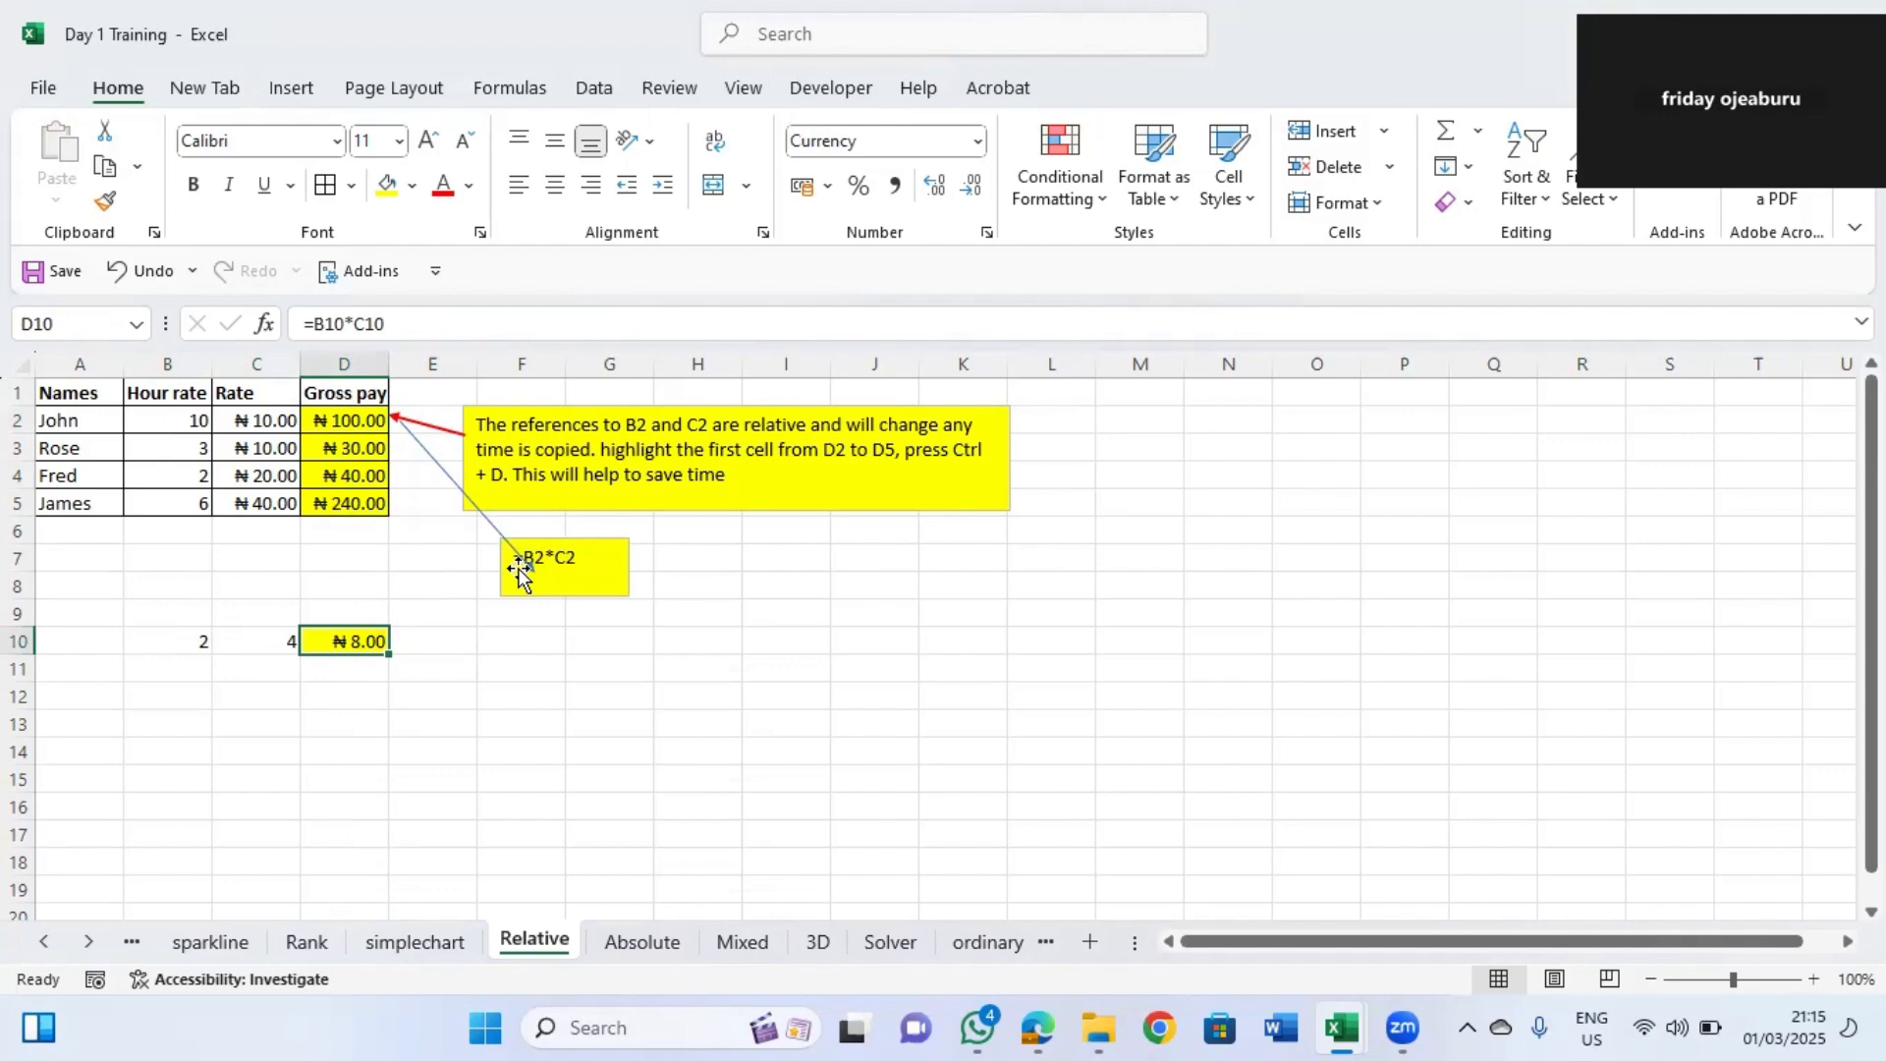
Open the Absolute sheet and examine the hourly rate and gross pay cells.
{"action": "left_click", "coordinate": [643, 942]}
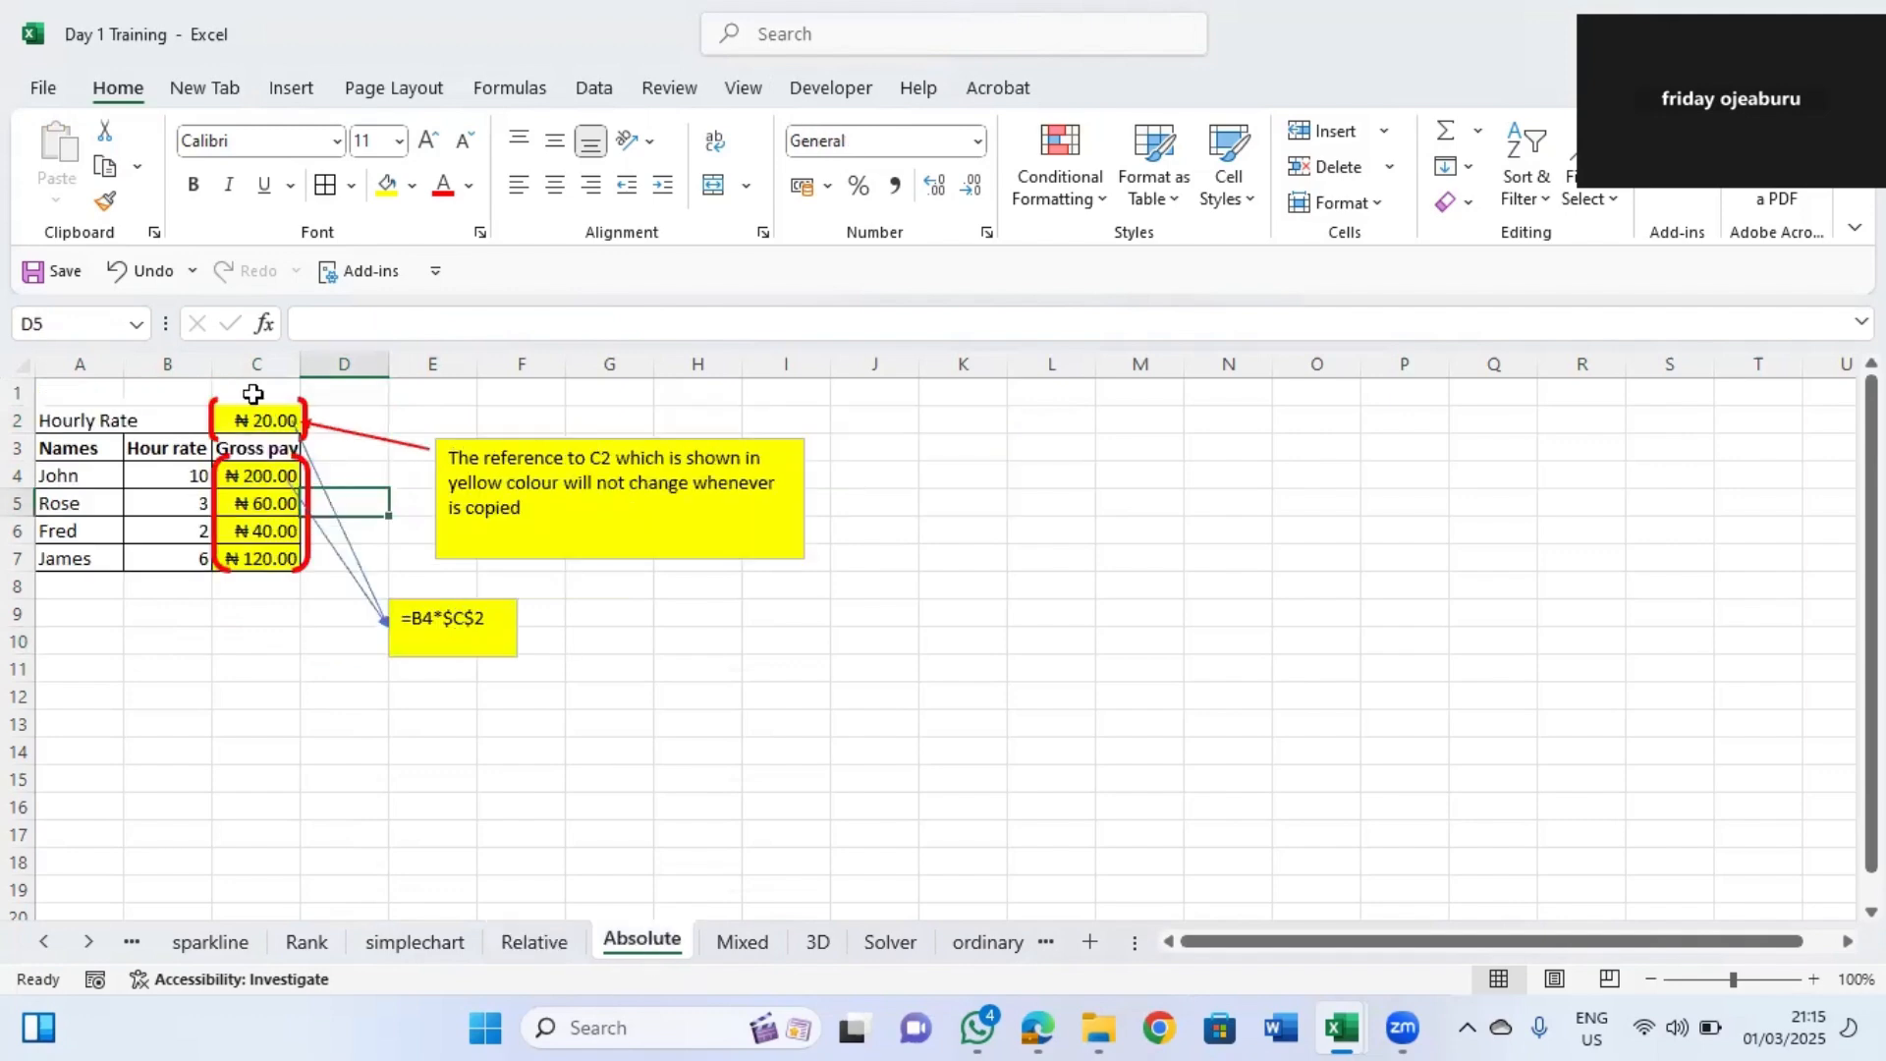
{"action": "left_click", "coordinate": [307, 548]}
{"action": "key", "text": "Delete"}
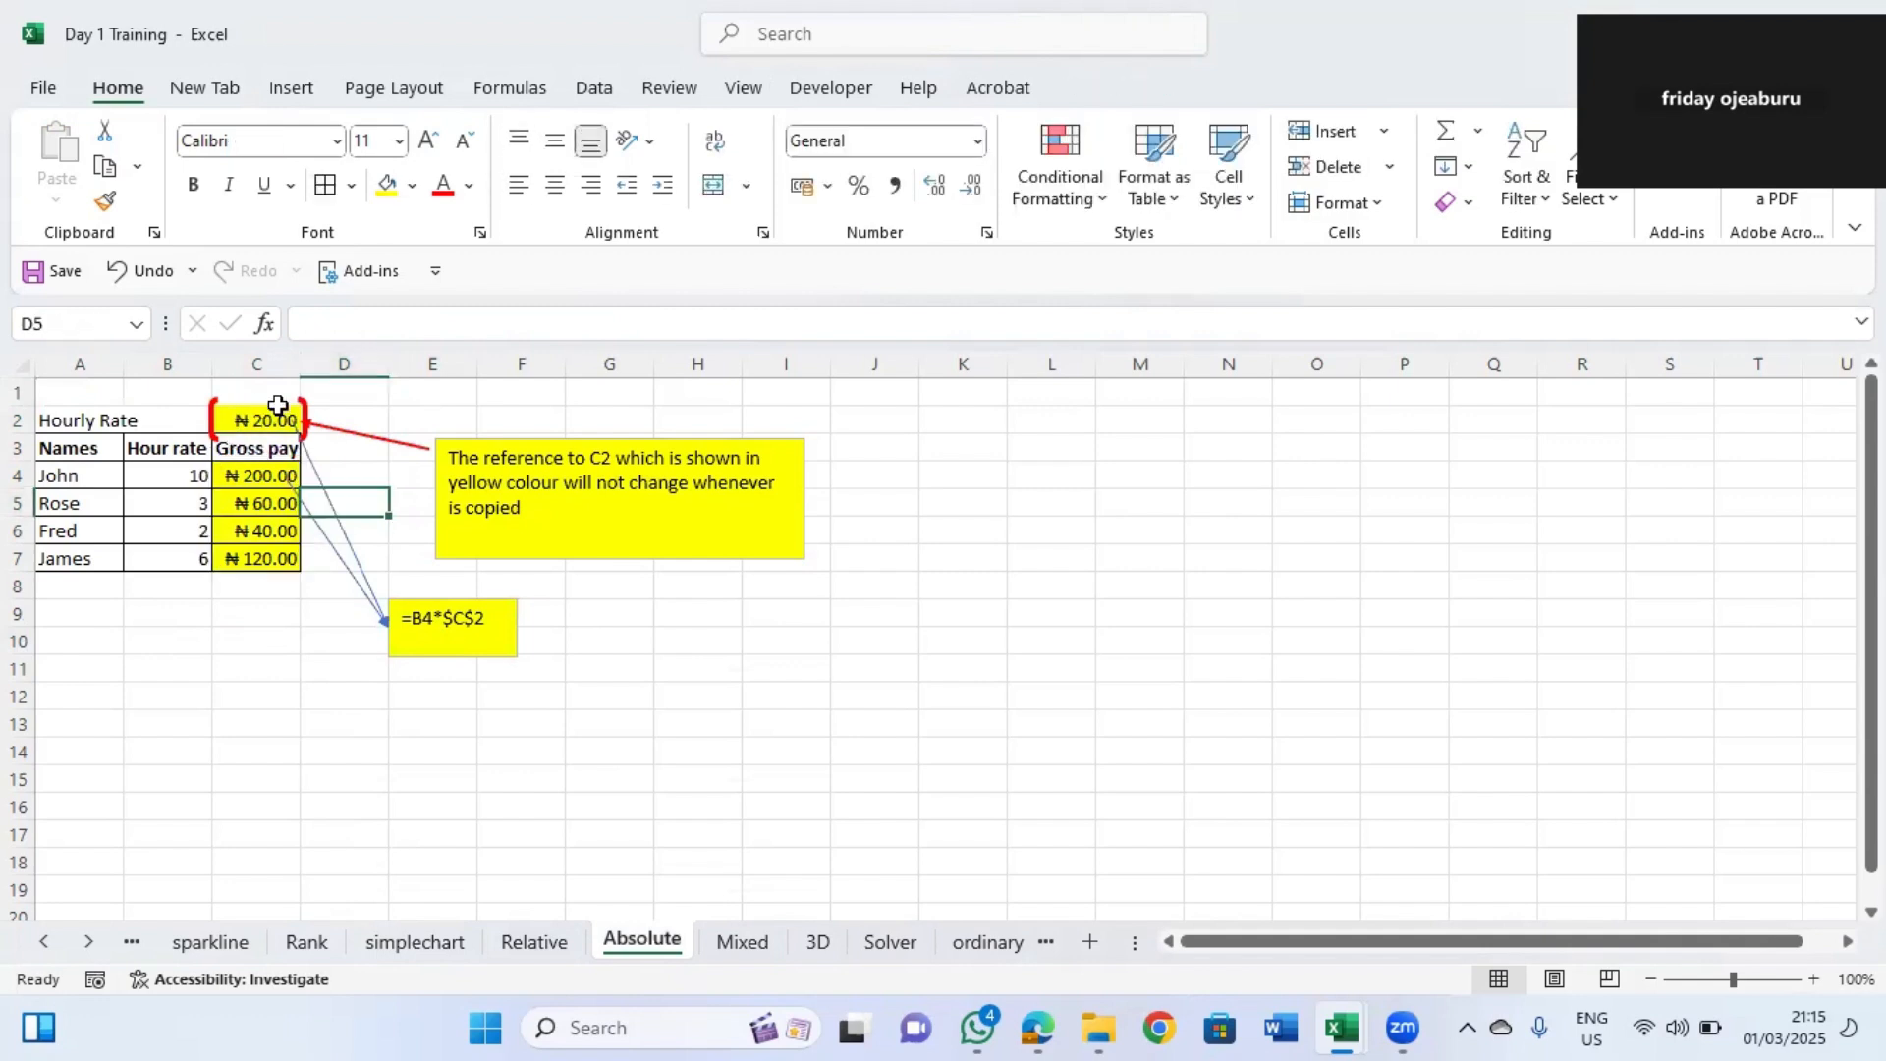
{"action": "left_click", "coordinate": [267, 412]}
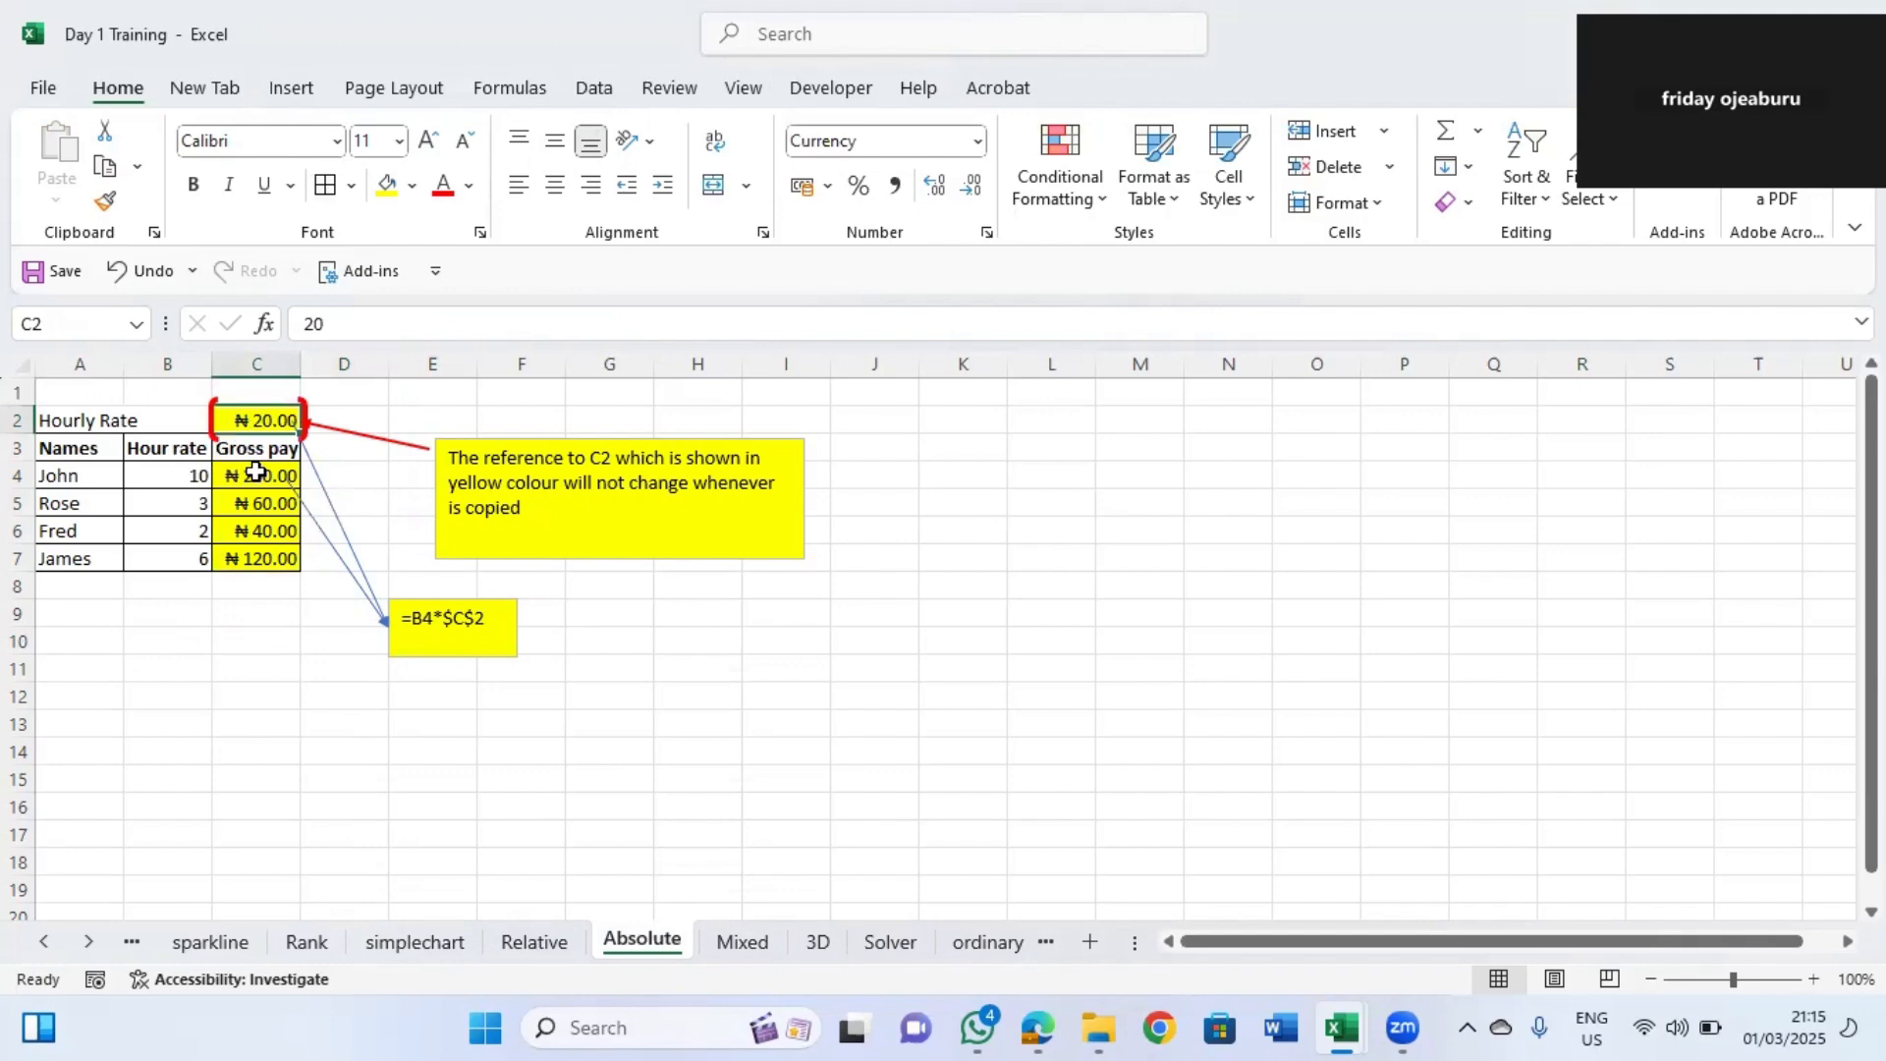
{"action": "left_click", "coordinate": [186, 473]}
{"action": "left_click", "coordinate": [177, 529]}
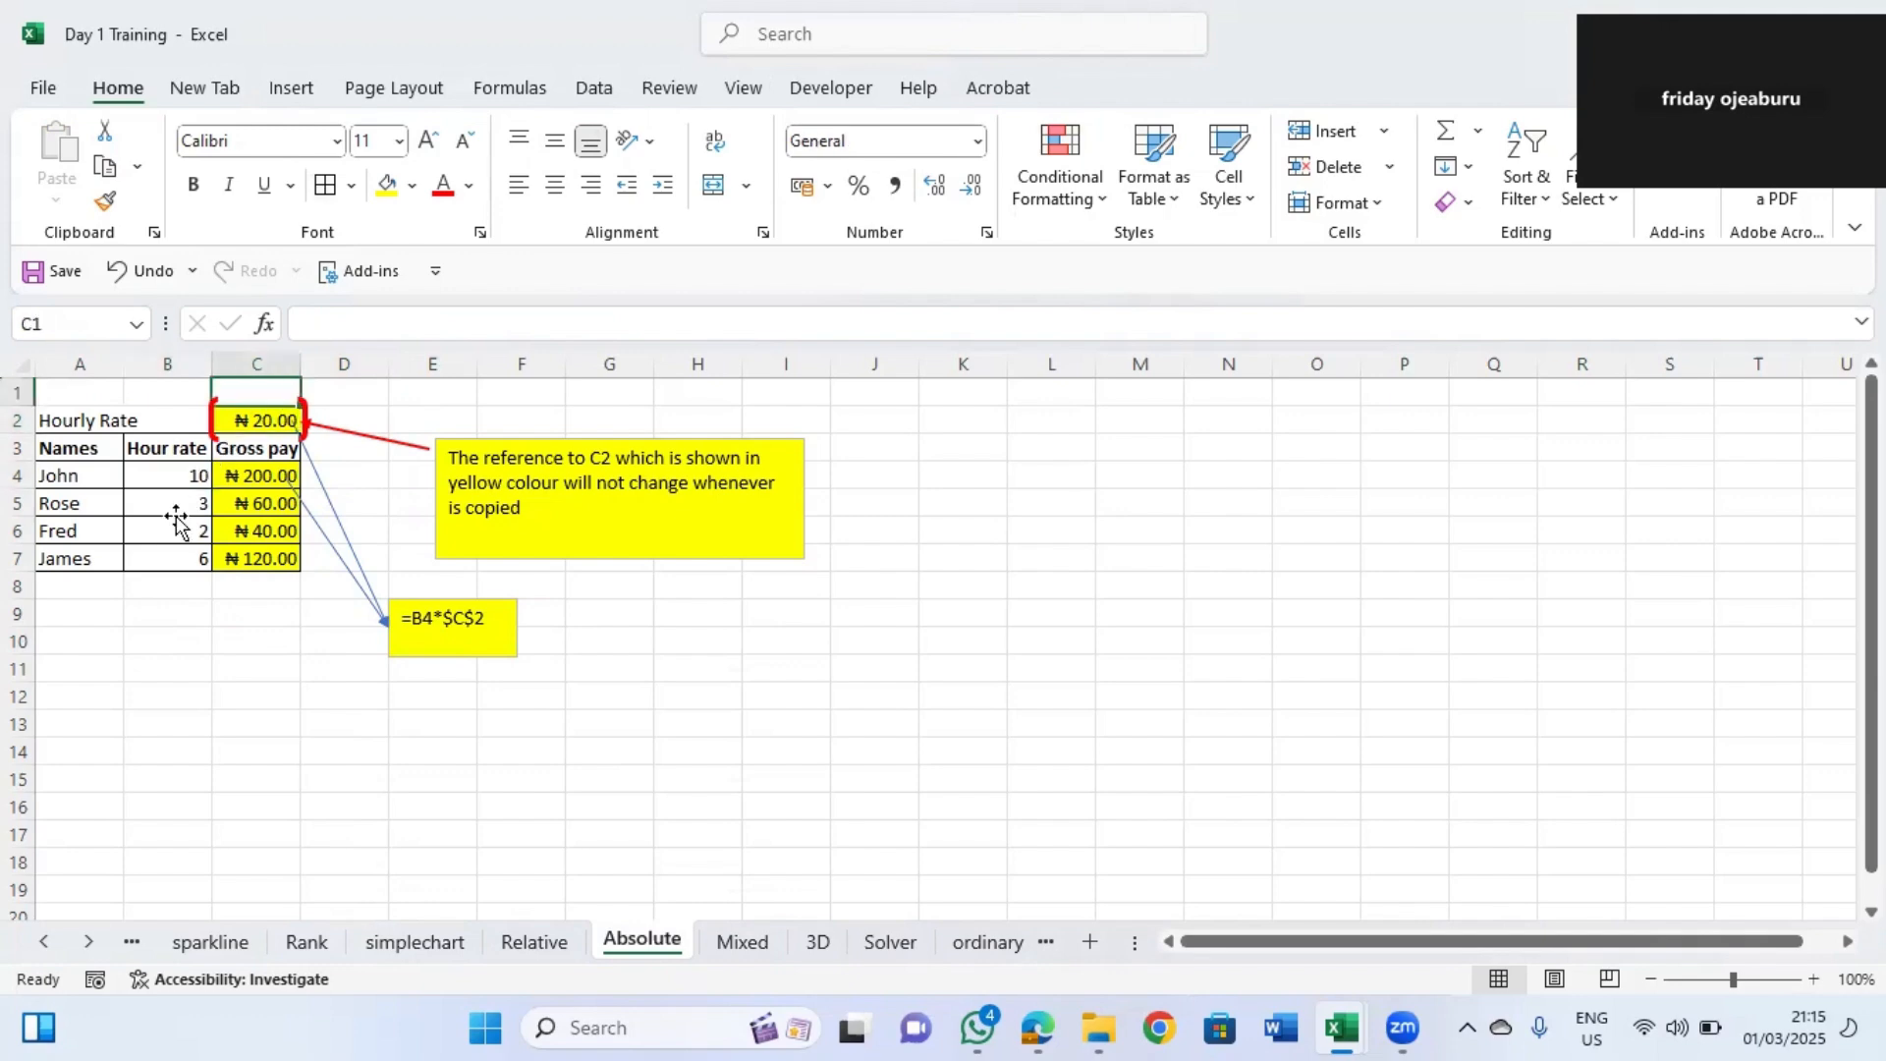
{"action": "left_click", "coordinate": [256, 420]}
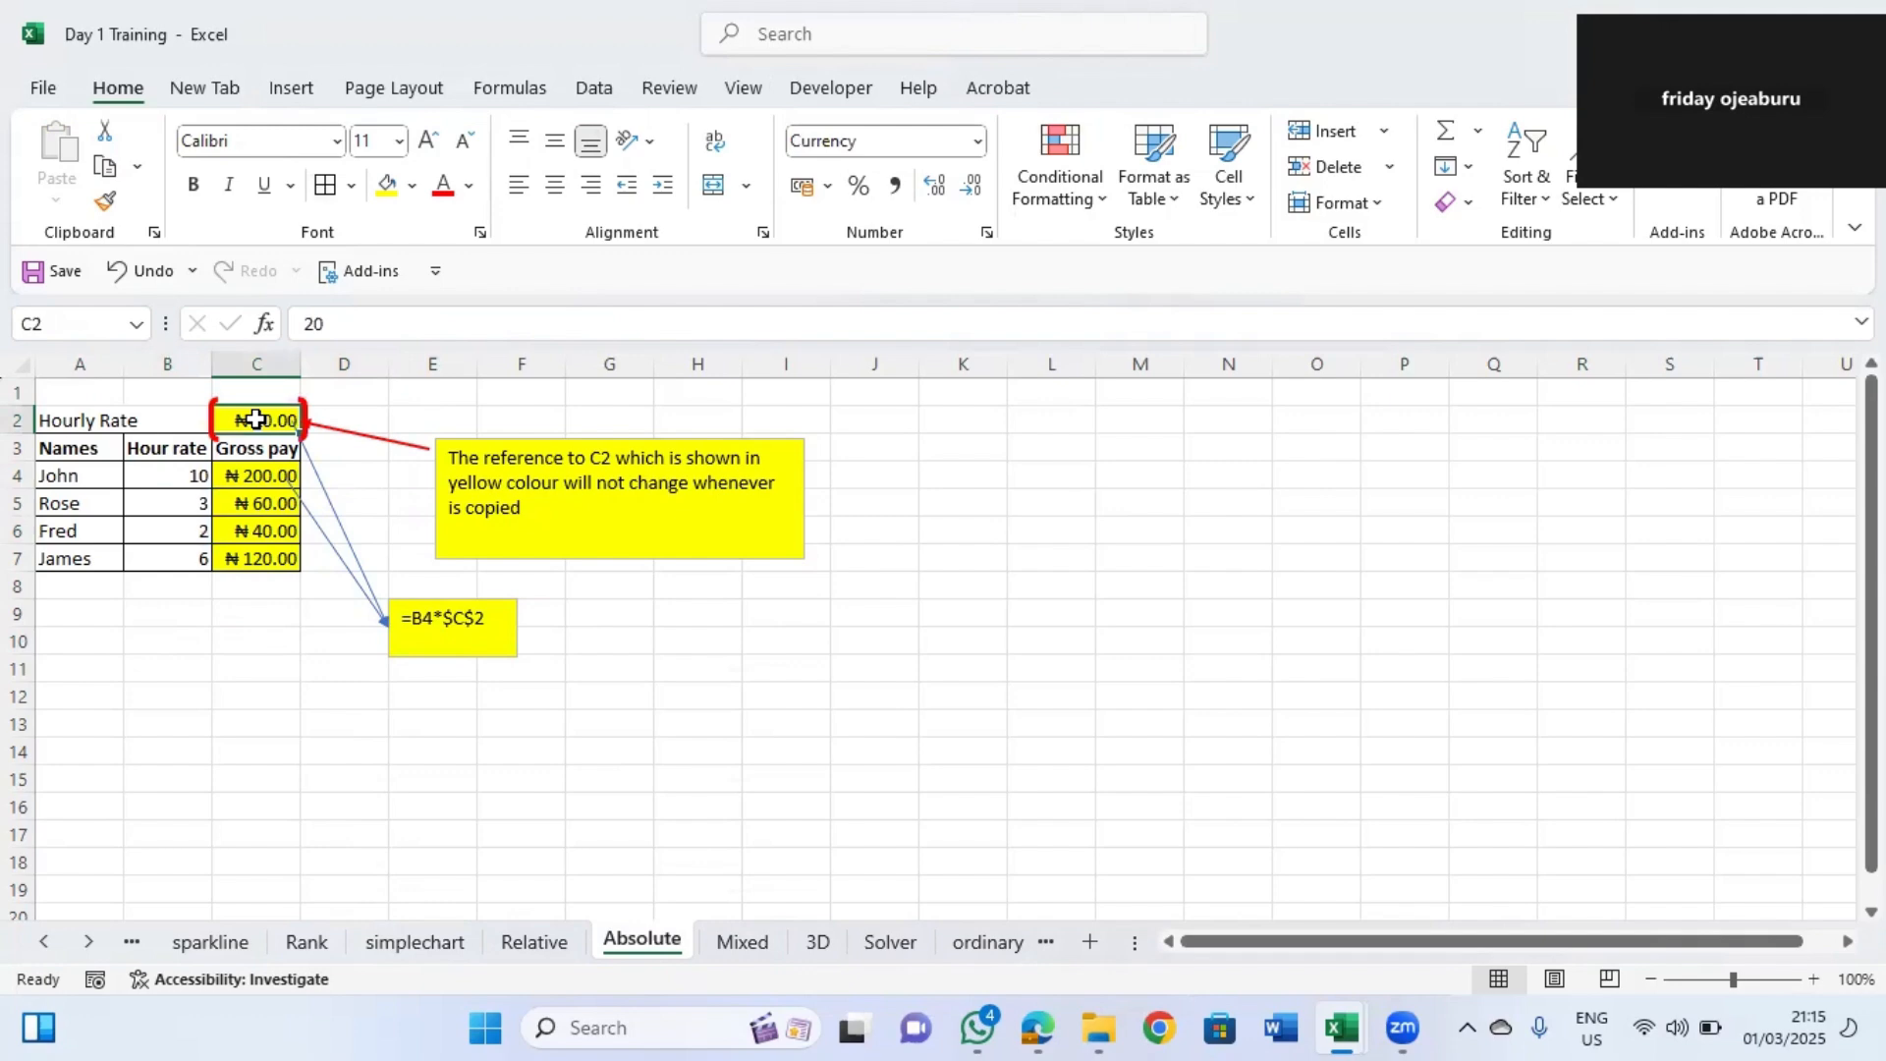
{"action": "left_click", "coordinate": [251, 478]}
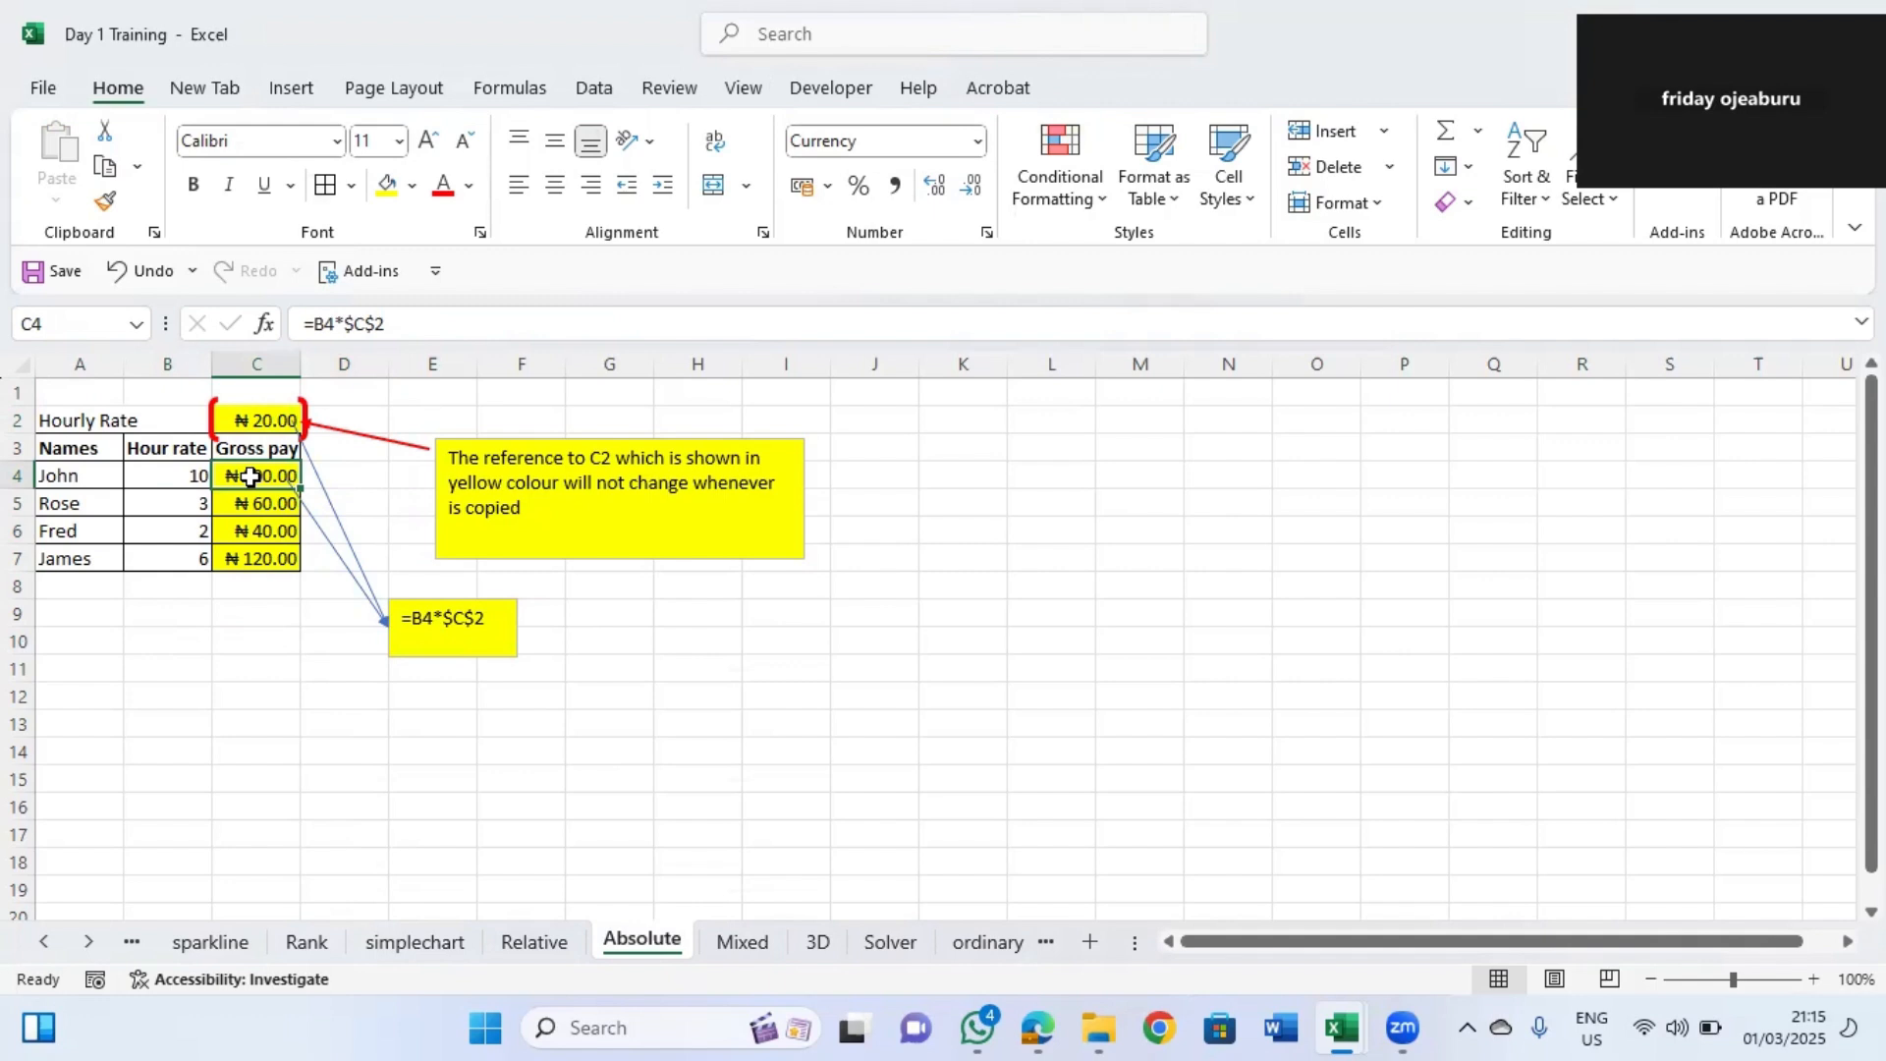
Re-enter John's gross pay in C4 as the formula =B4*$C$2 with an absolute hourly rate reference.
{"action": "type", "text": "="}
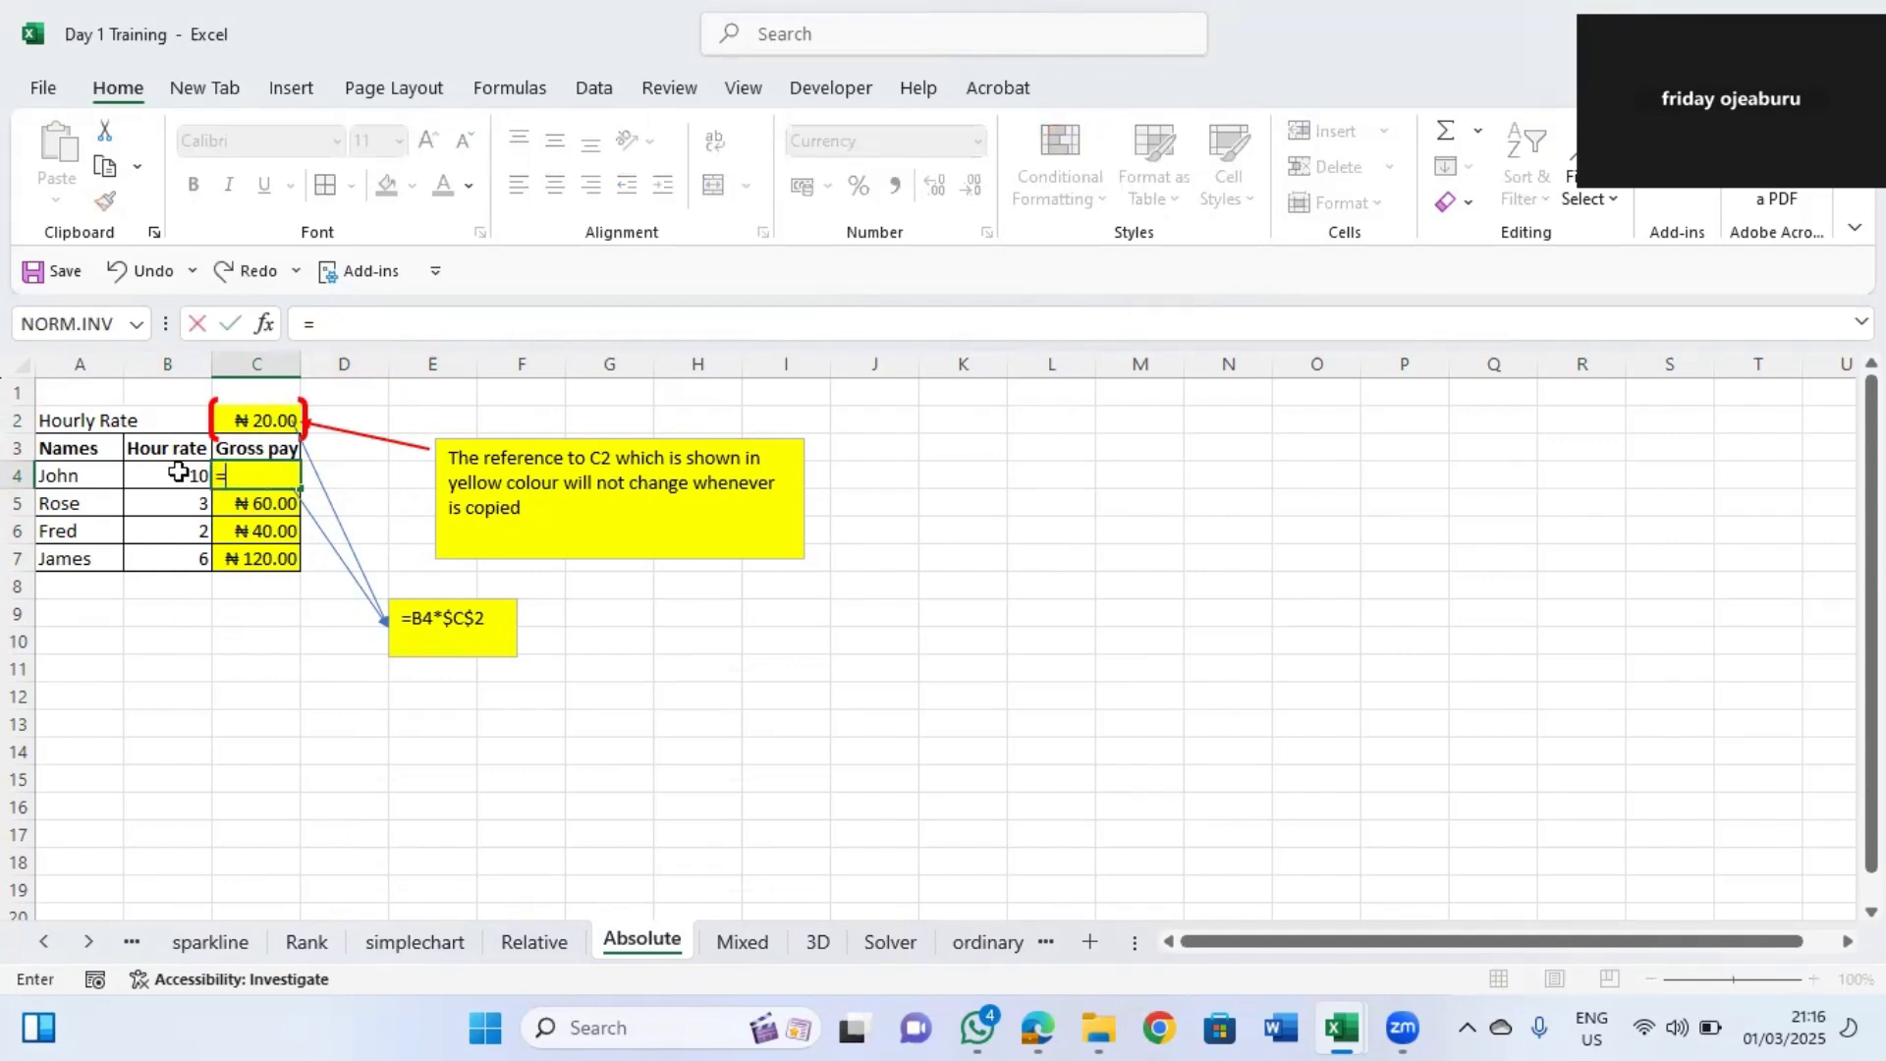
{"action": "left_click", "coordinate": [177, 473]}
{"action": "left_click", "coordinate": [265, 466]}
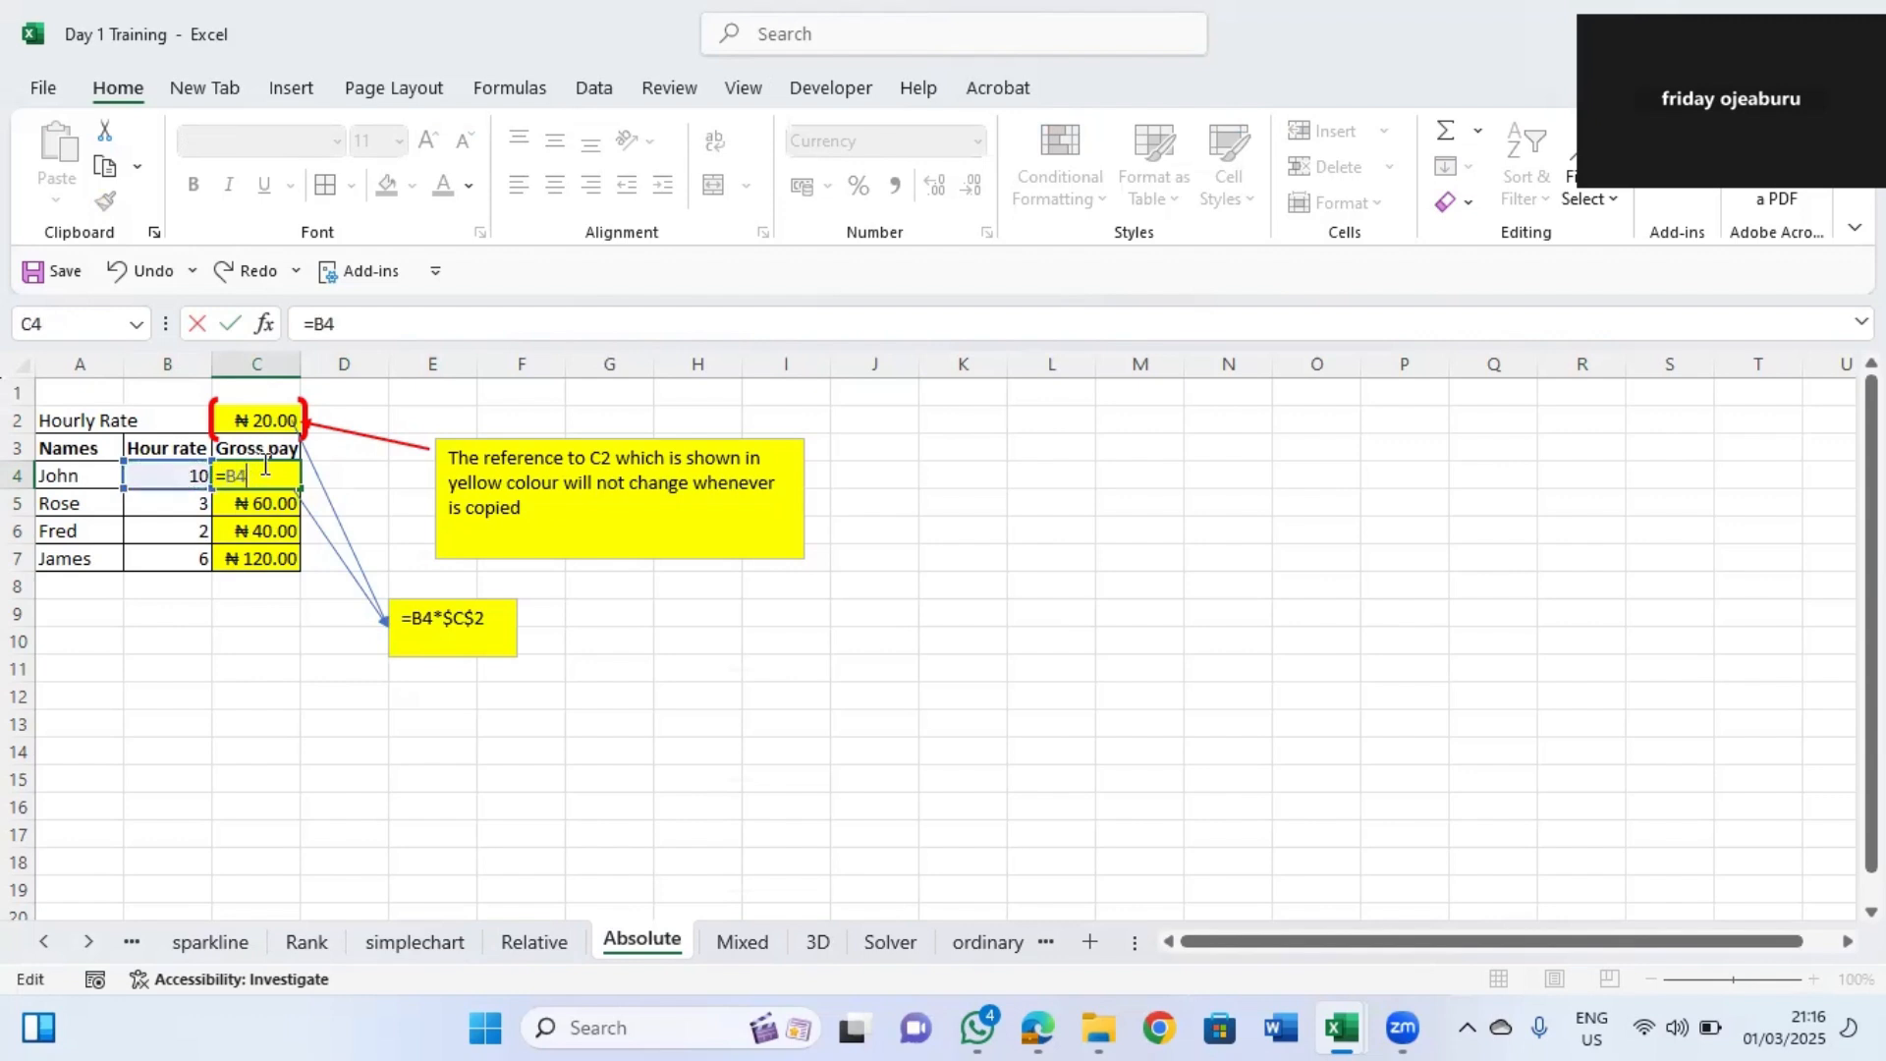
{"action": "type", "text": "&"}
{"action": "key", "text": "BackSpace"}
{"action": "type", "text": "&"}
{"action": "key", "text": "BackSpace"}
{"action": "type", "text": "("}
{"action": "key", "text": "BackSpace"}
{"action": "type", "text": "&"}
{"action": "key", "text": "BackSpace"}
{"action": "type", "text": "*"}
{"action": "left_click", "coordinate": [264, 421]}
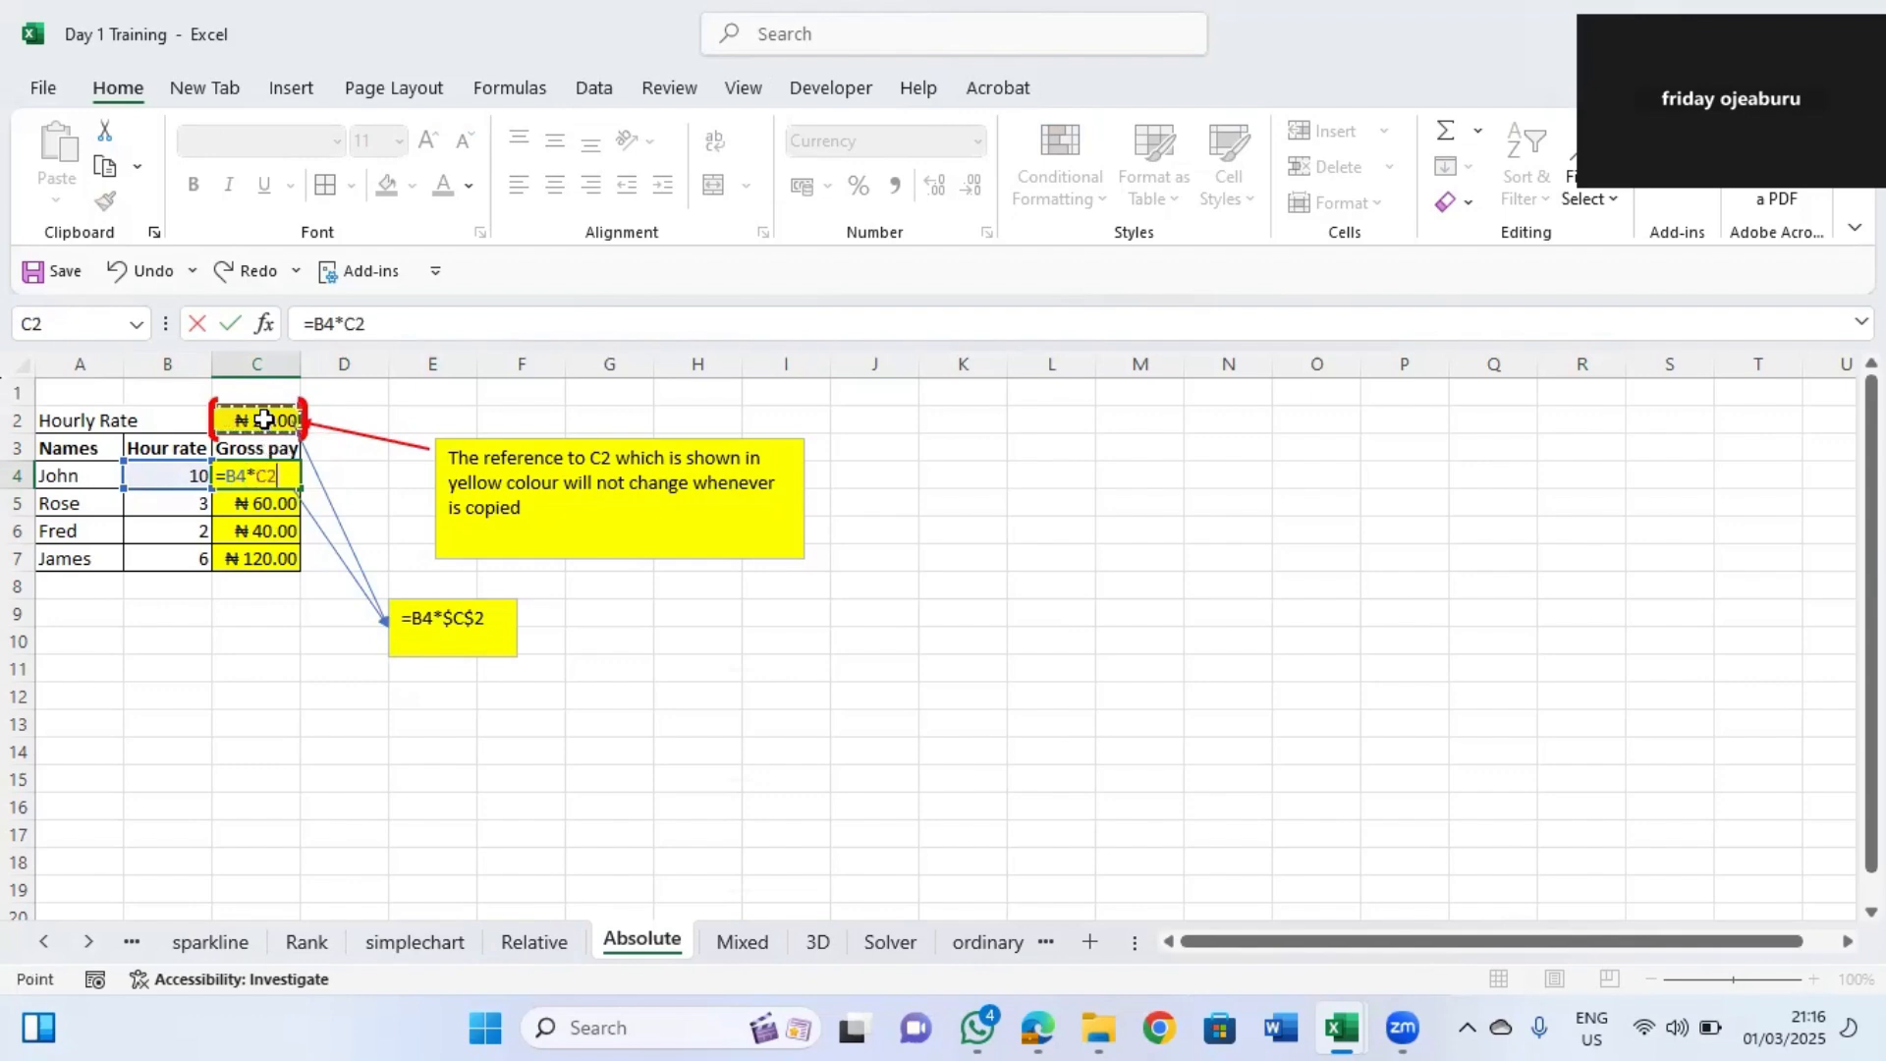
{"action": "left_click", "coordinate": [346, 324]}
{"action": "type", "text": "$C"}
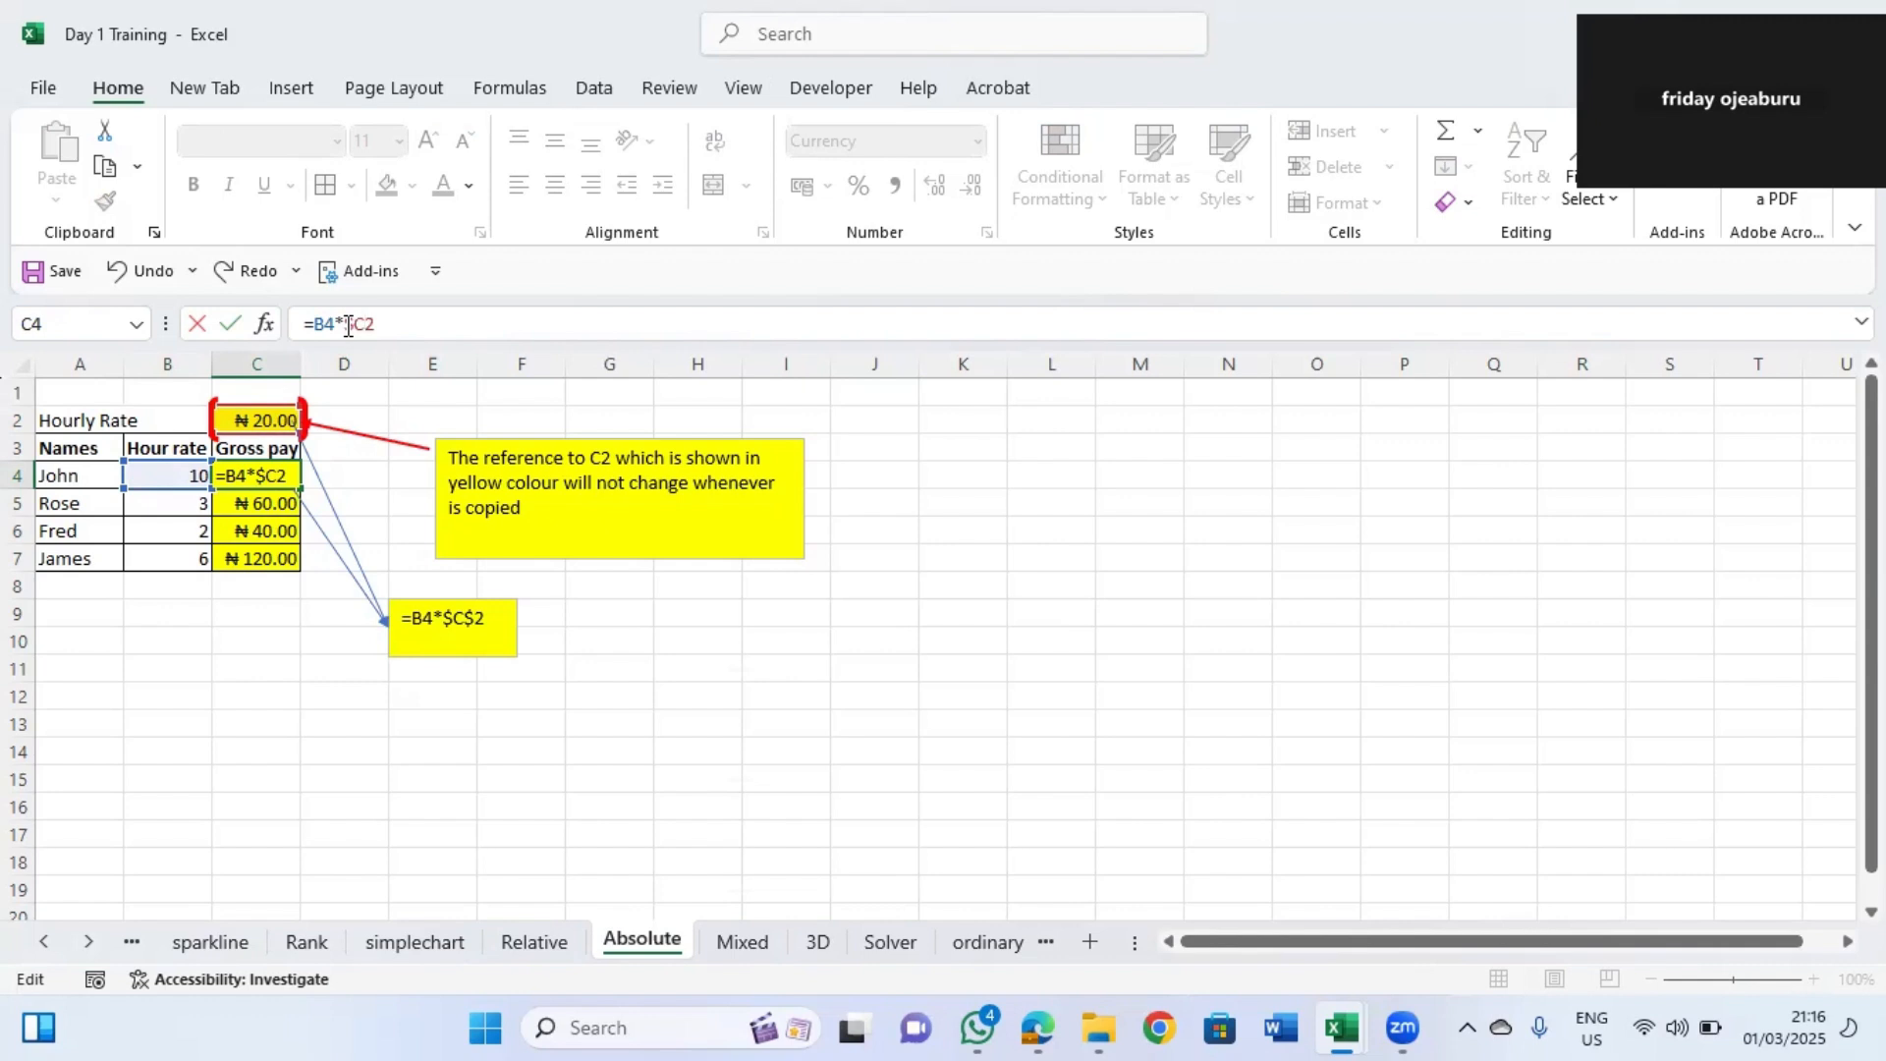
{"action": "type", "text": "$"}
{"action": "key", "text": "Return"}
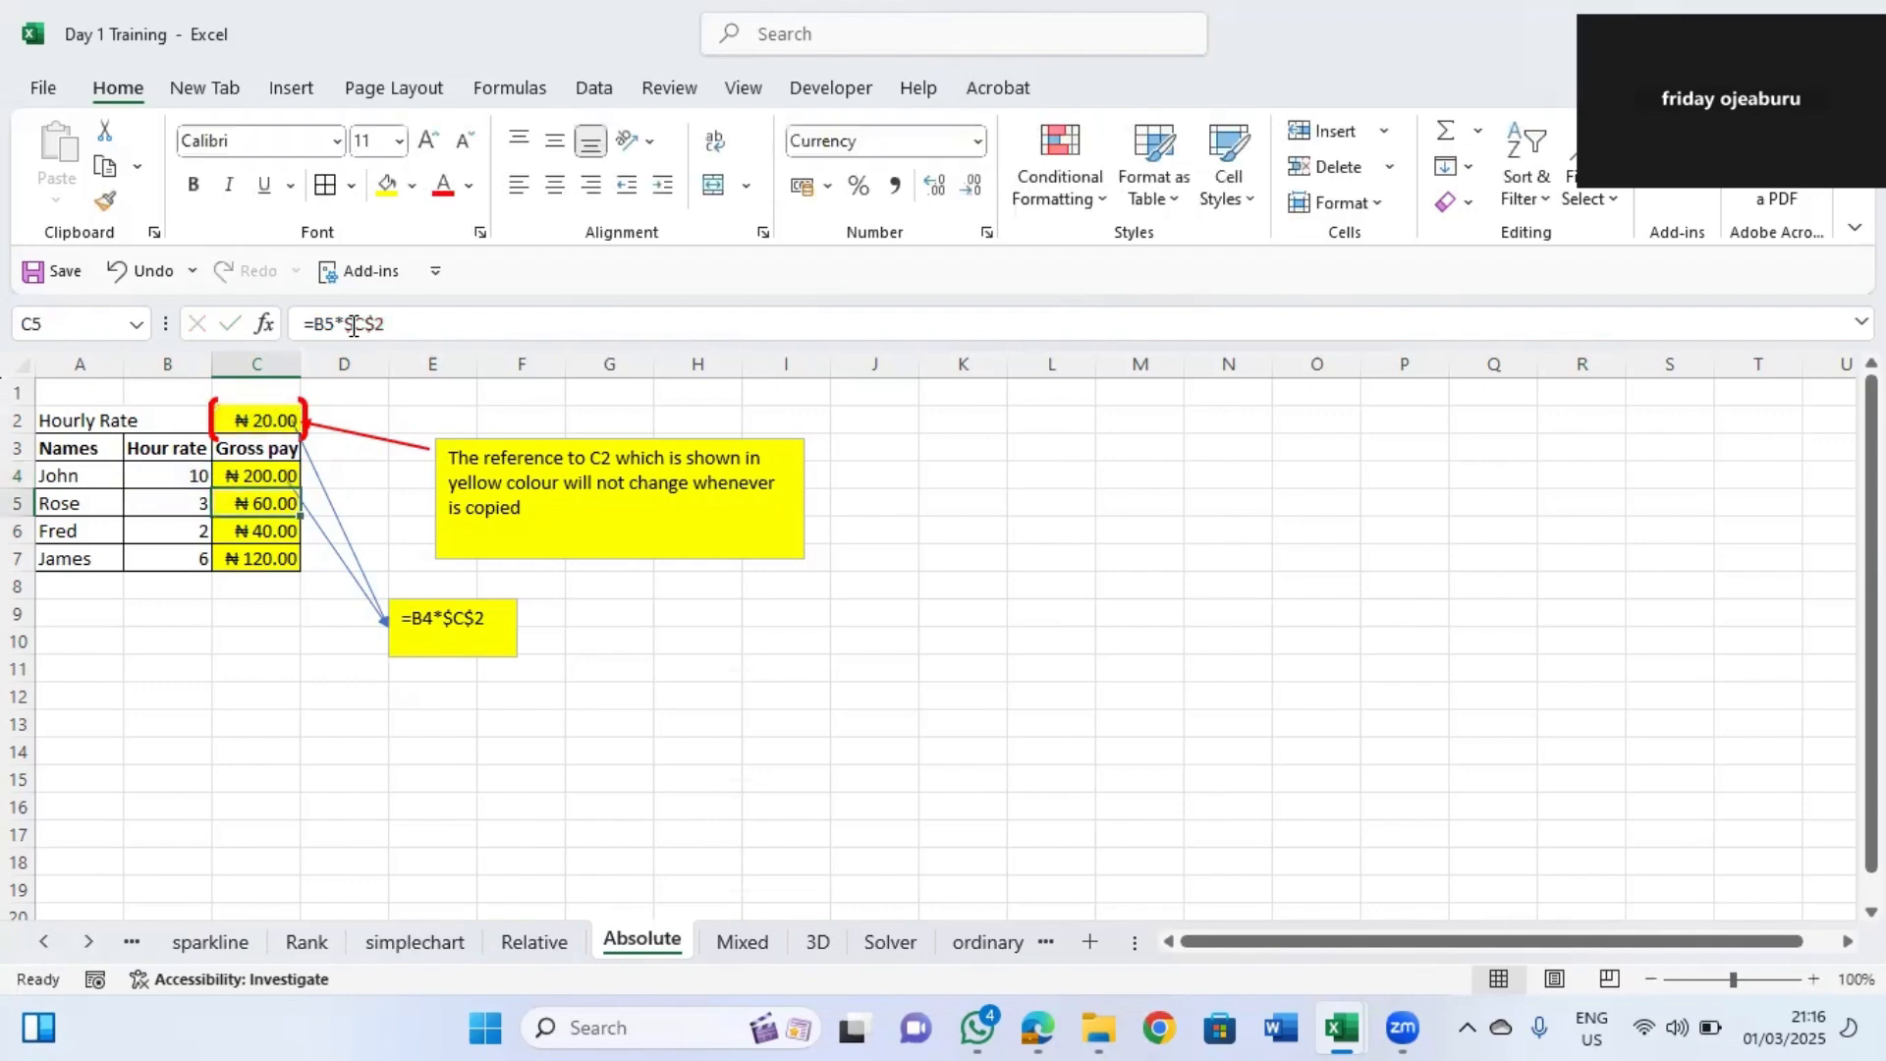
Inspect the absolute-reference formulas in the Gross pay cells C4 through C7 without changing them.
{"action": "left_click", "coordinate": [264, 476]}
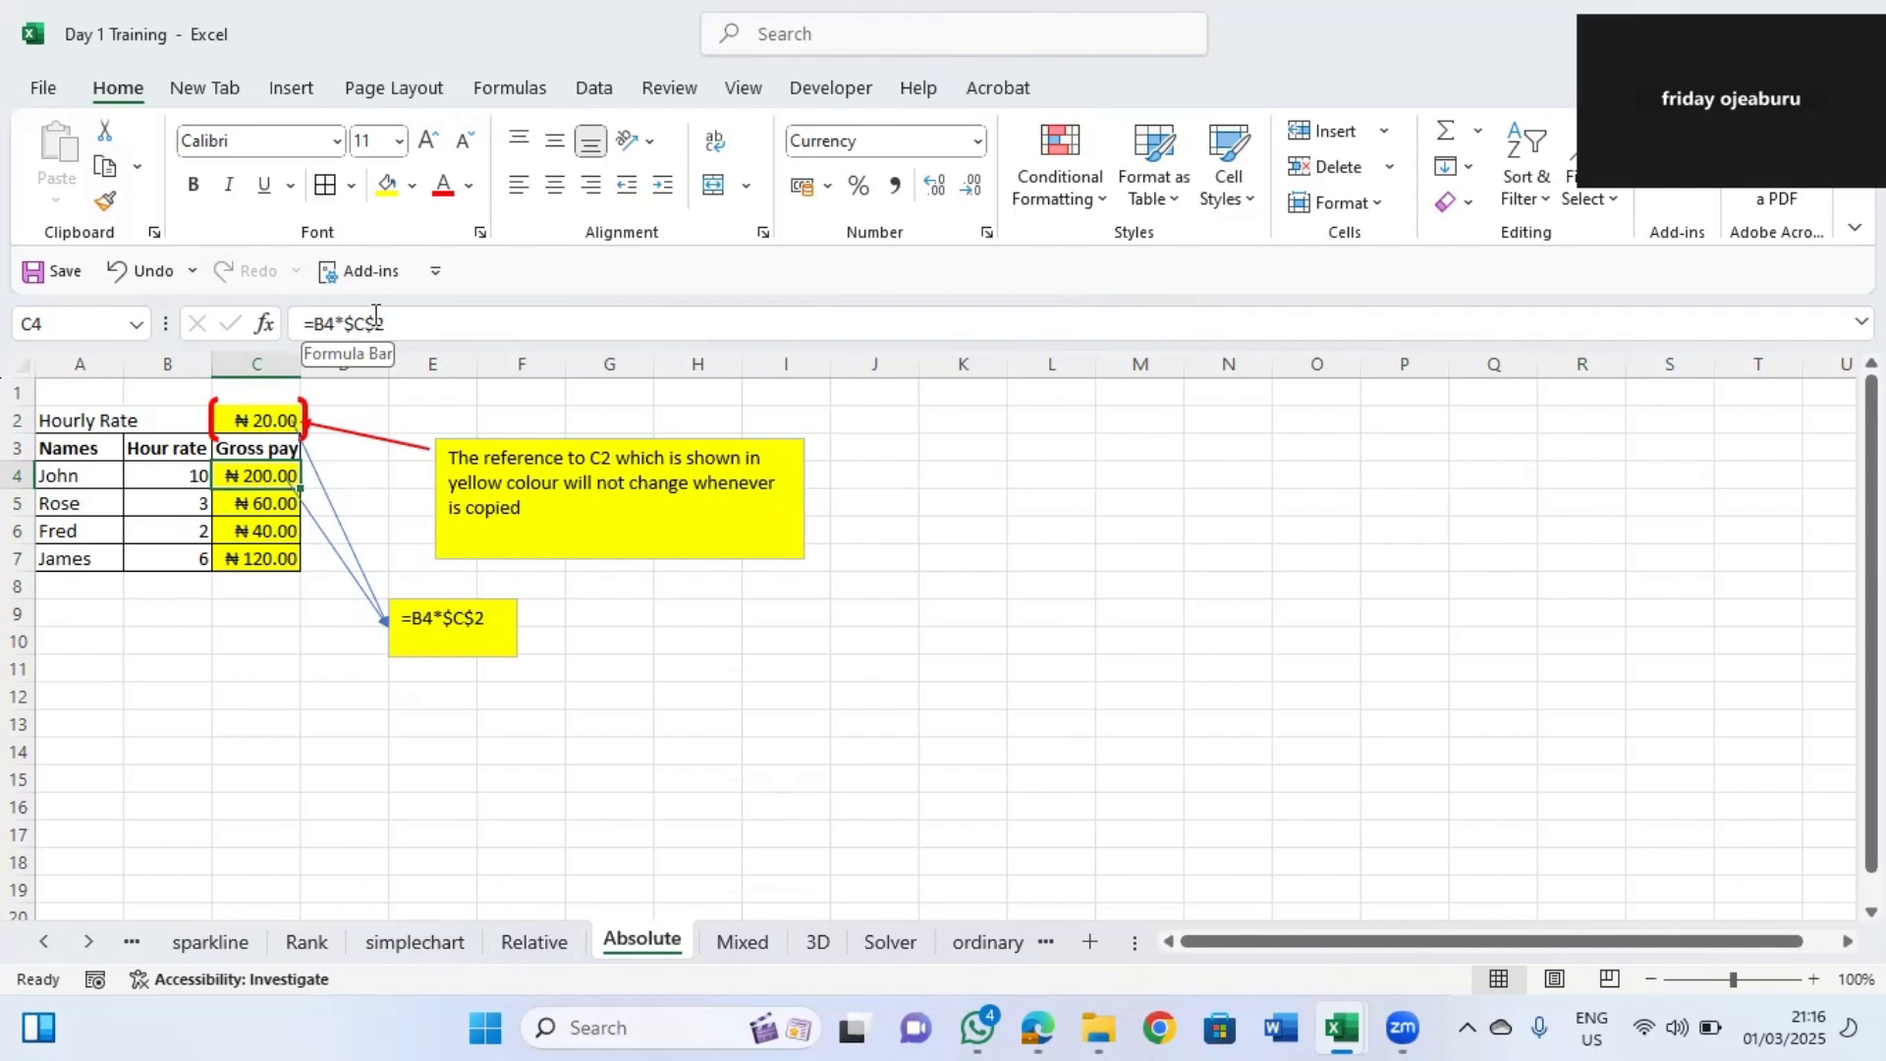
{"action": "left_click", "coordinate": [356, 476]}
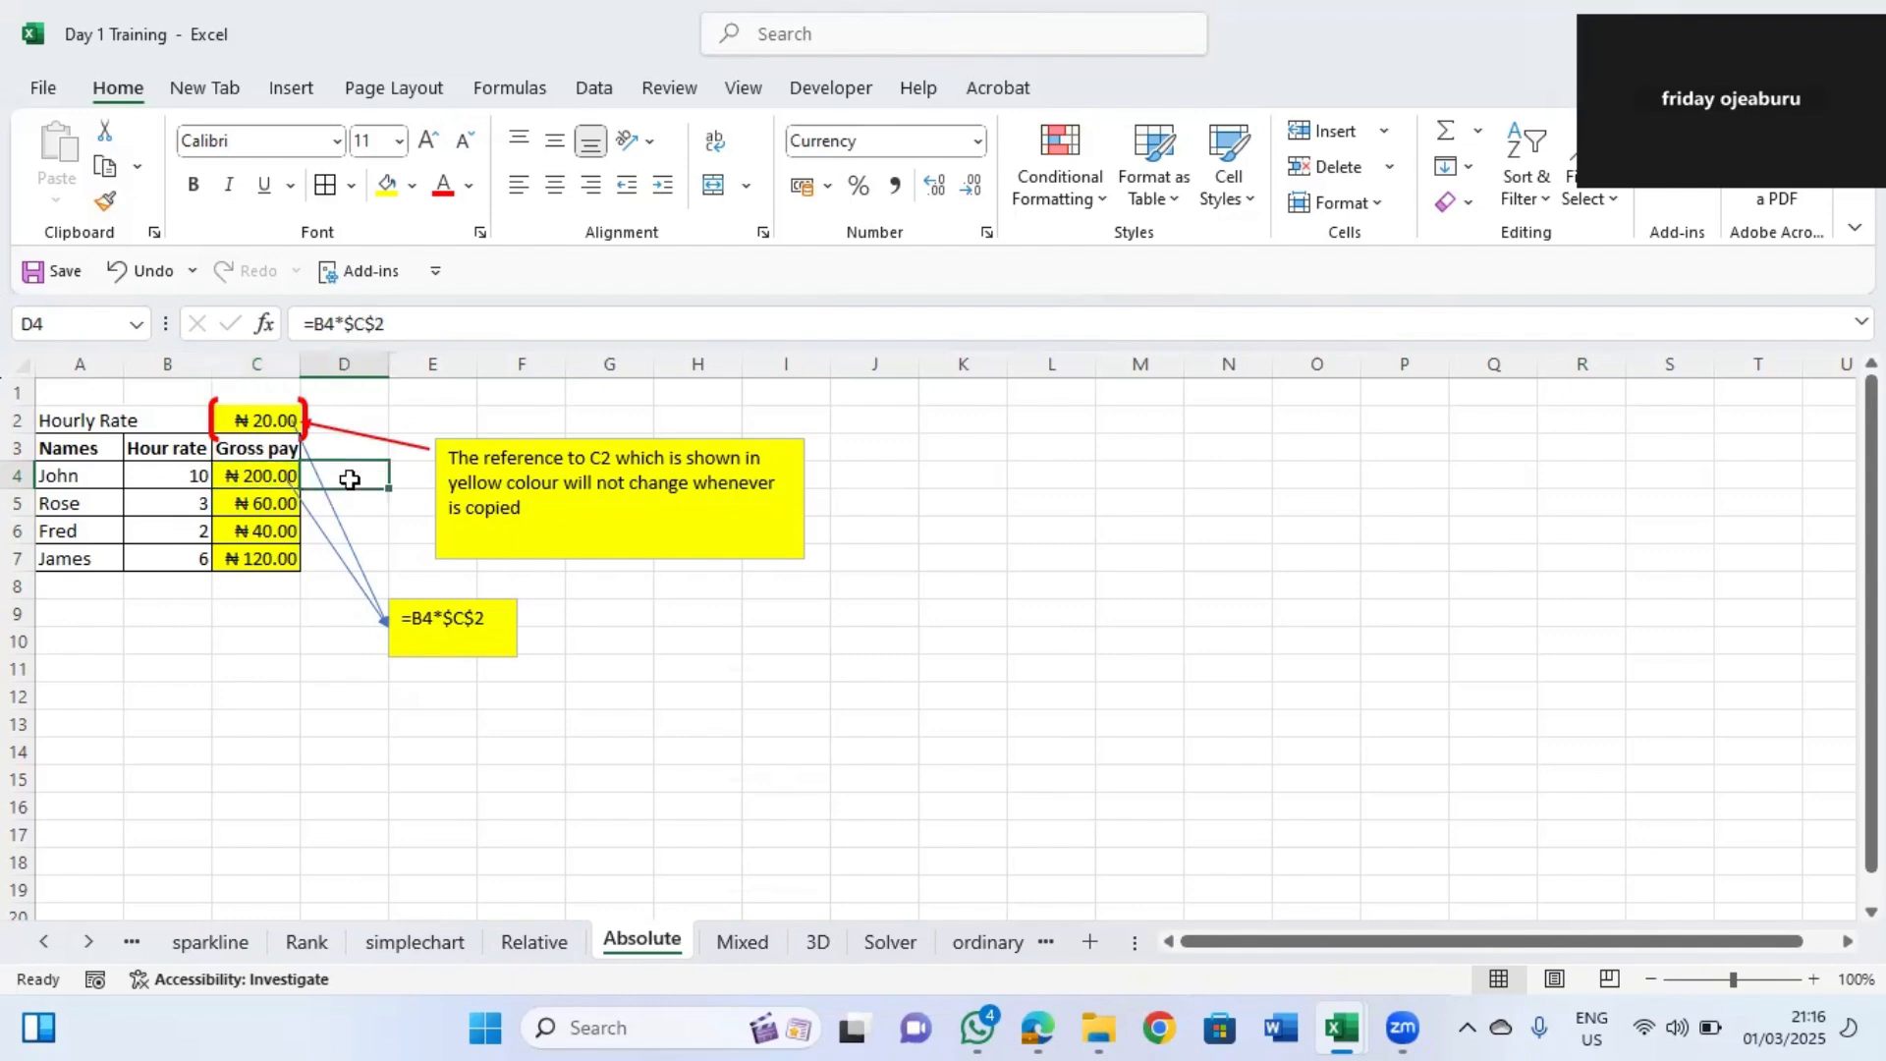
{"action": "left_click", "coordinate": [270, 481]}
{"action": "double_click", "coordinate": [289, 487]}
{"action": "left_click_drag", "start_coordinate": [315, 513], "coordinate": [300, 562]}
{"action": "left_click", "coordinate": [295, 482]}
{"action": "double_click", "coordinate": [272, 504]}
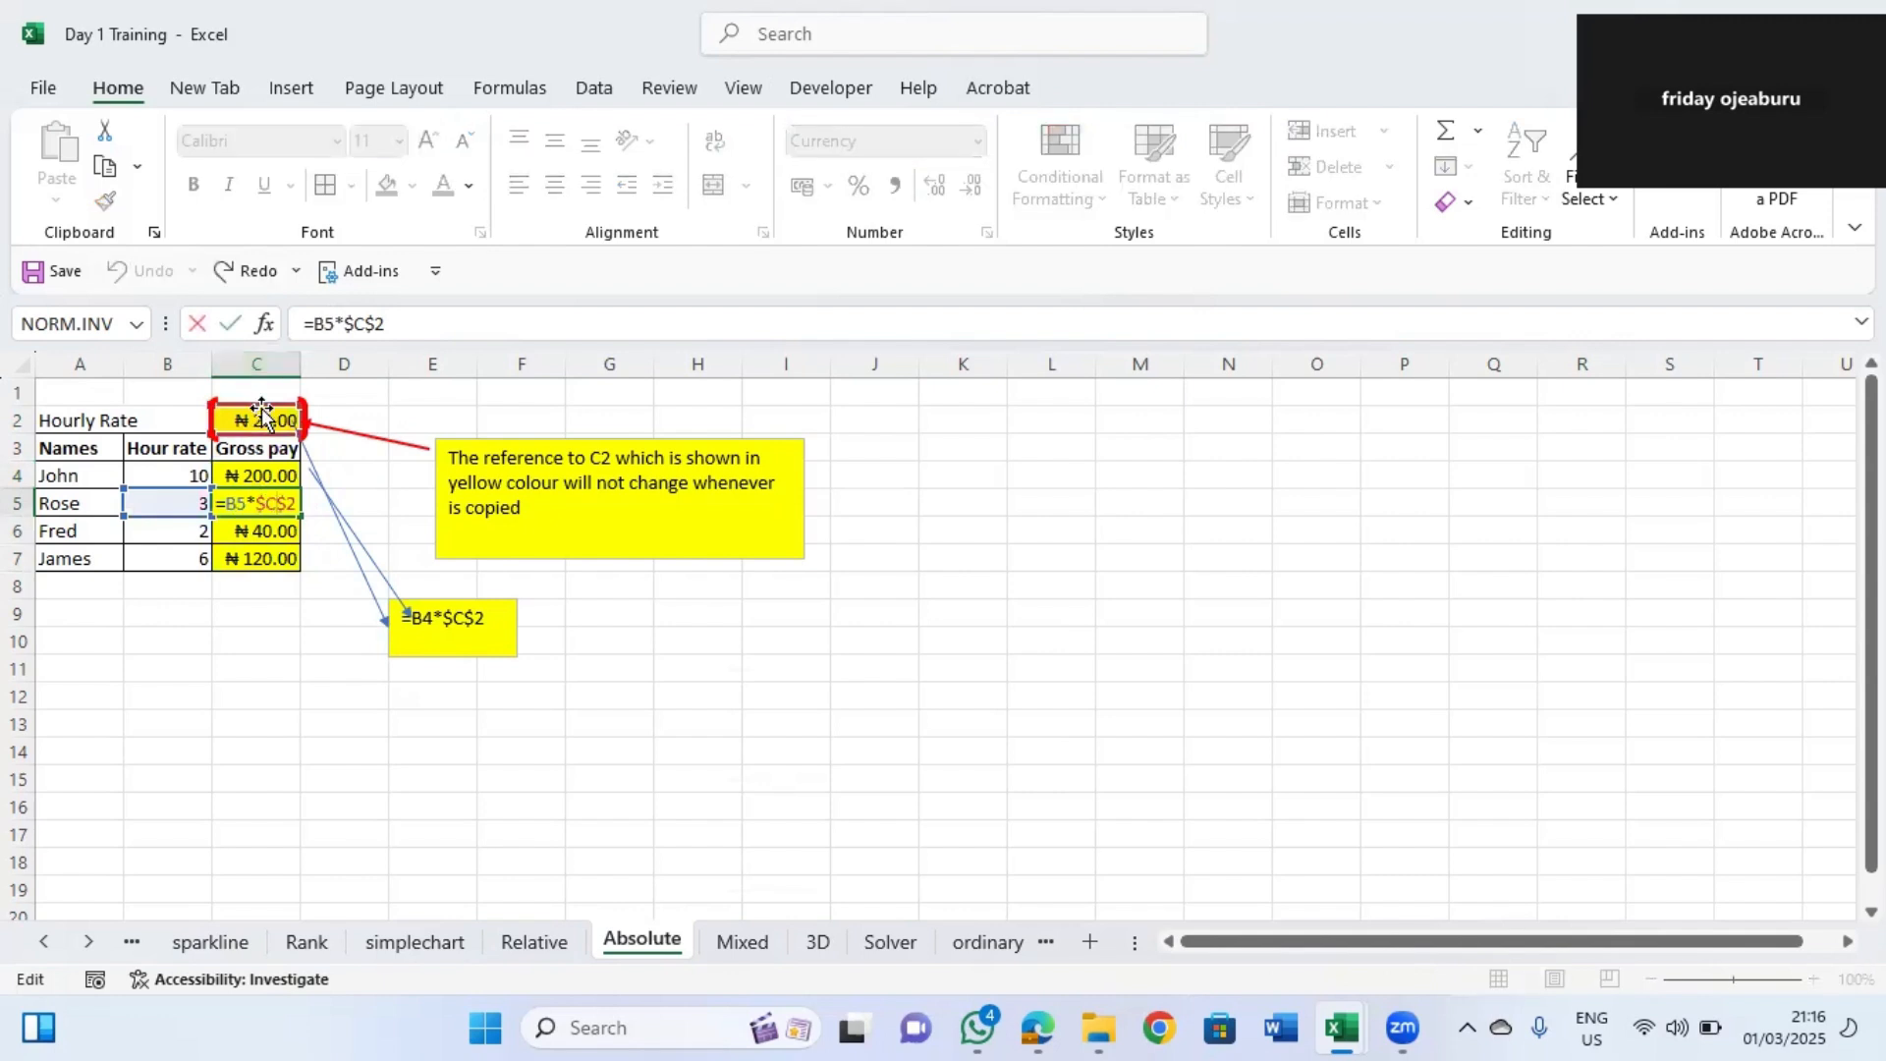
{"action": "left_click", "coordinate": [260, 537]}
{"action": "double_click", "coordinate": [260, 537]}
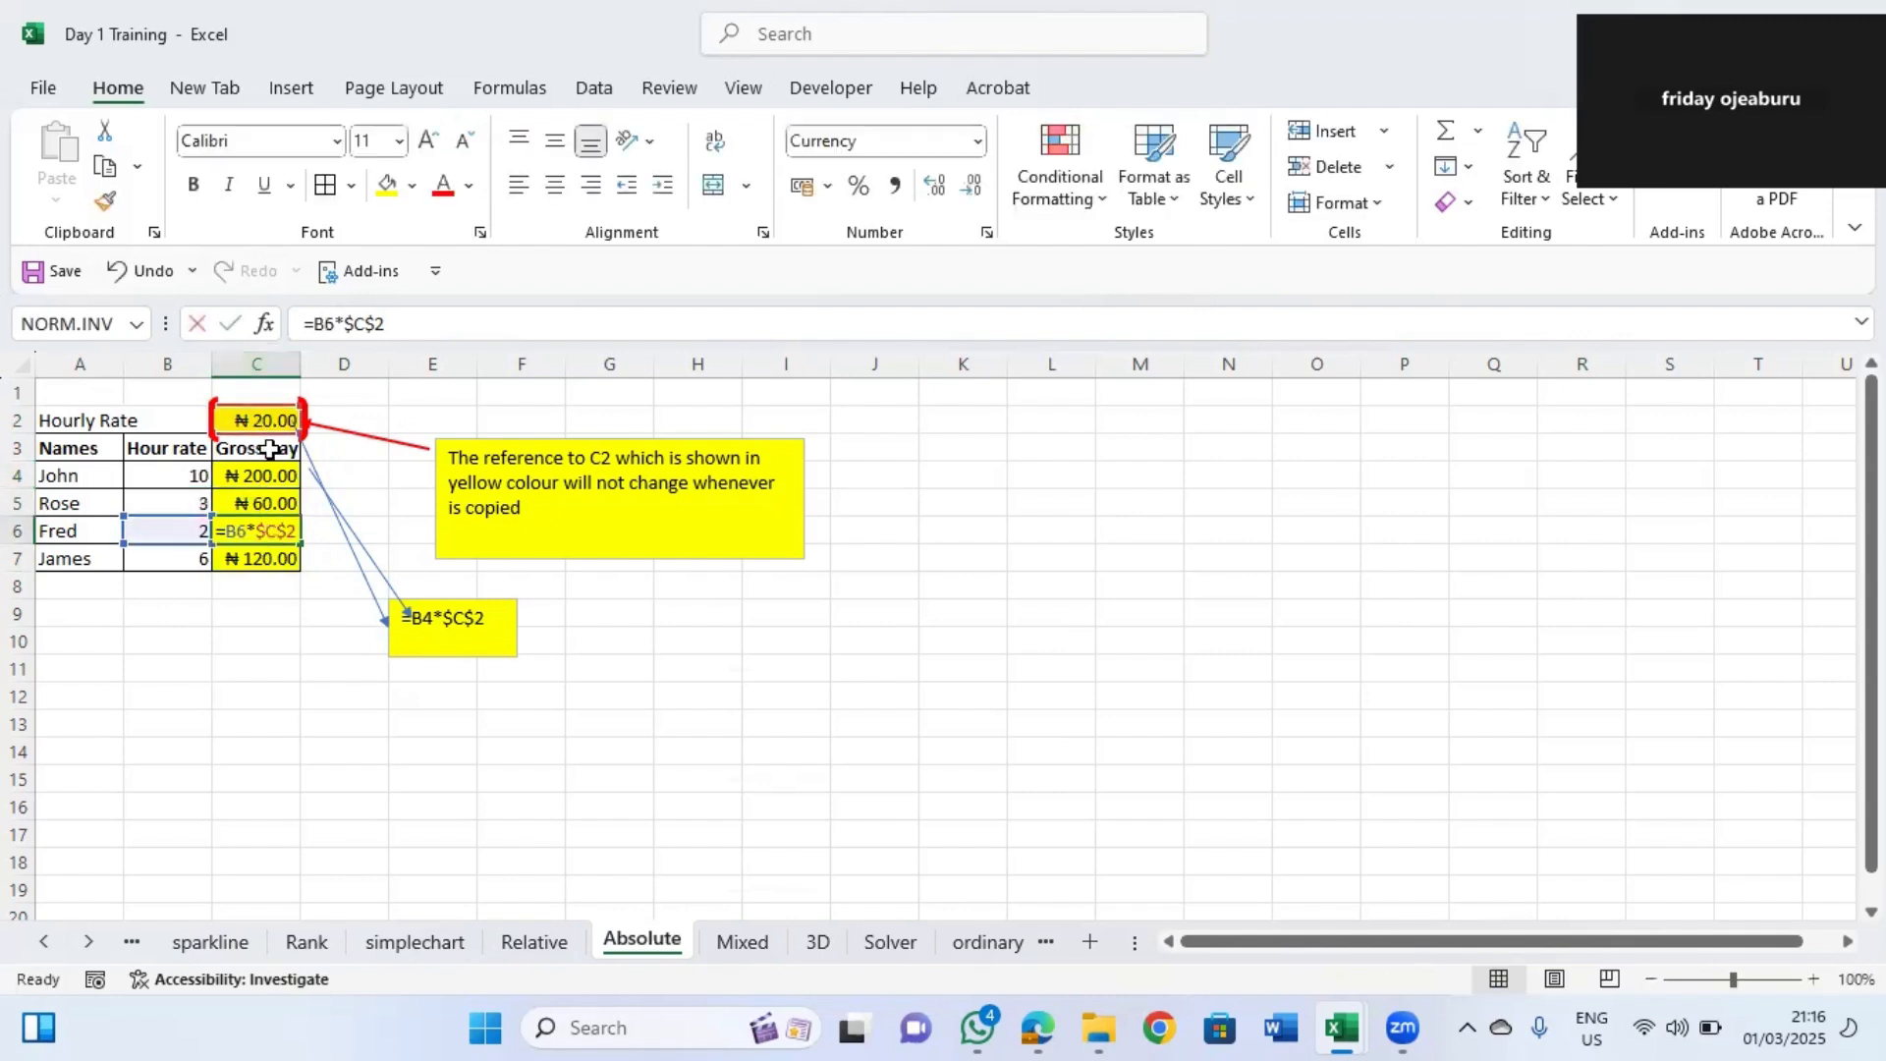
{"action": "left_click", "coordinate": [275, 558]}
{"action": "double_click", "coordinate": [275, 557]}
{"action": "left_click", "coordinate": [254, 609]}
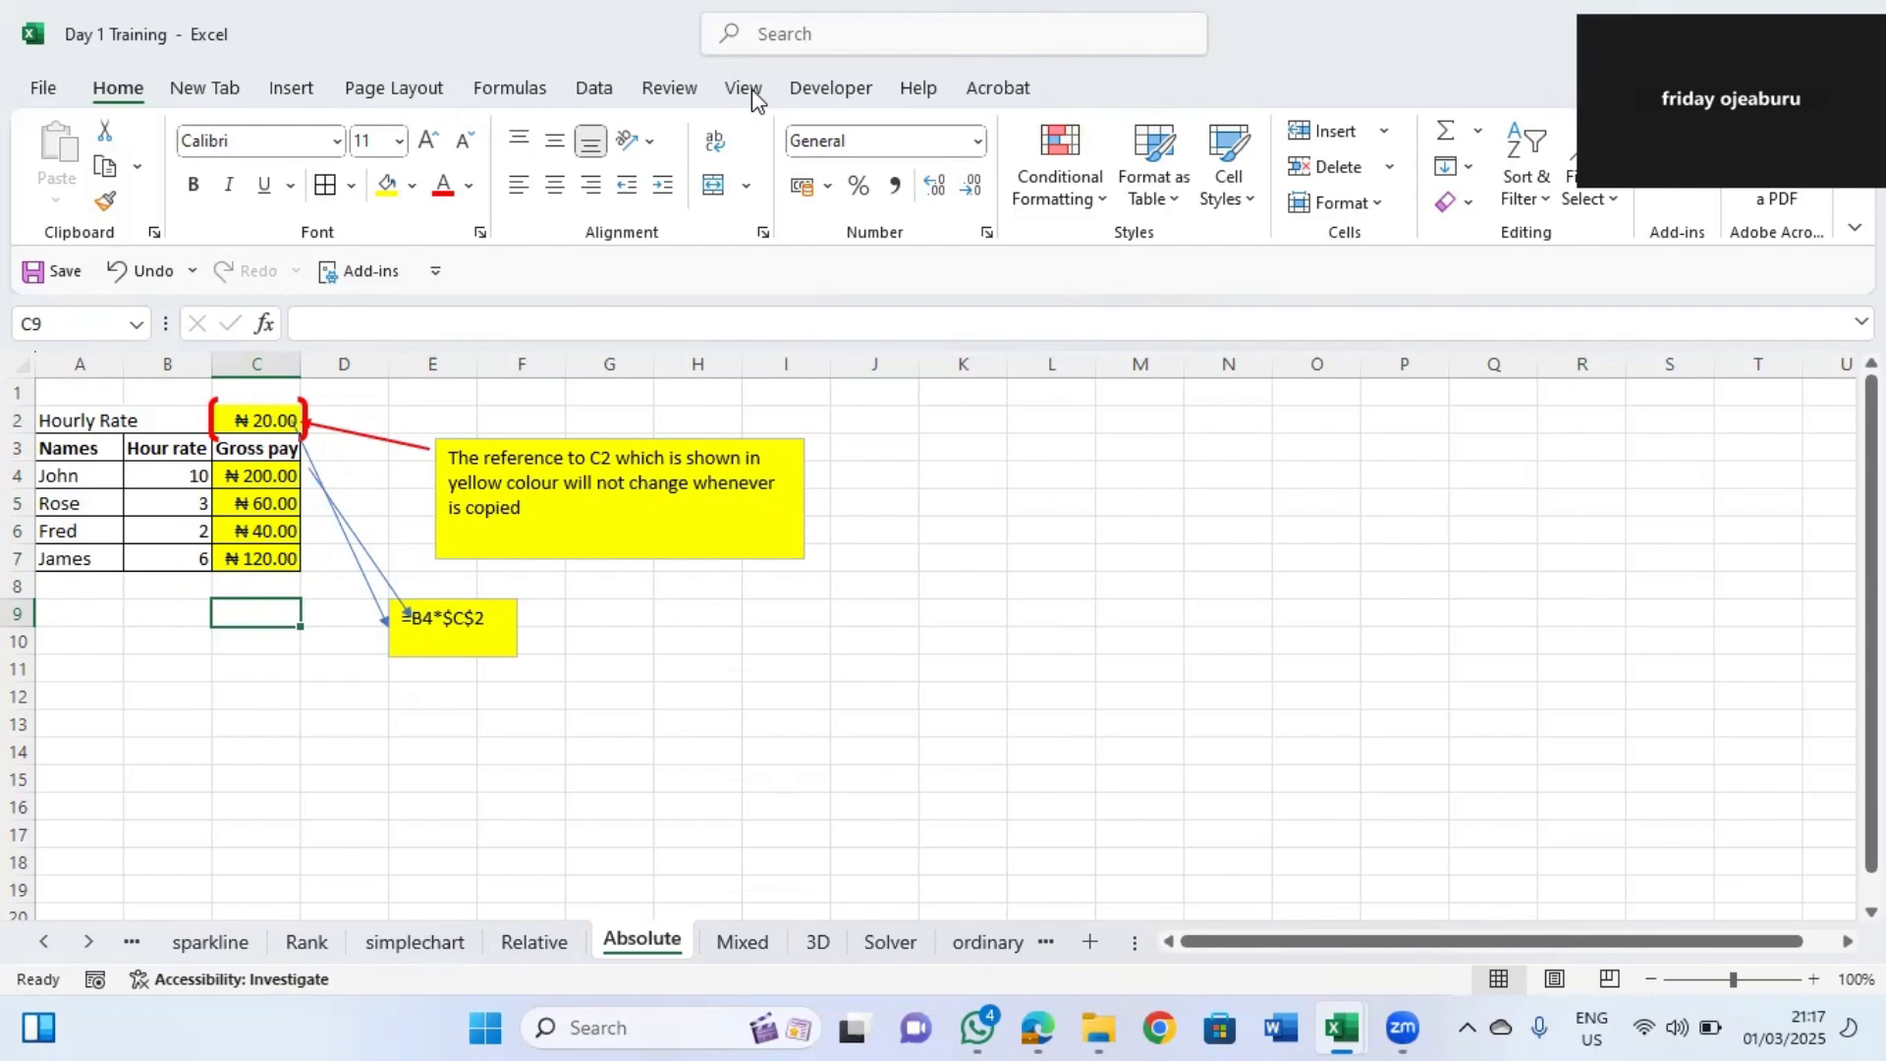
Open the Mixed sheet and enter the formula =B3+C3 in D3 for Single Door.
{"action": "left_click", "coordinate": [738, 944]}
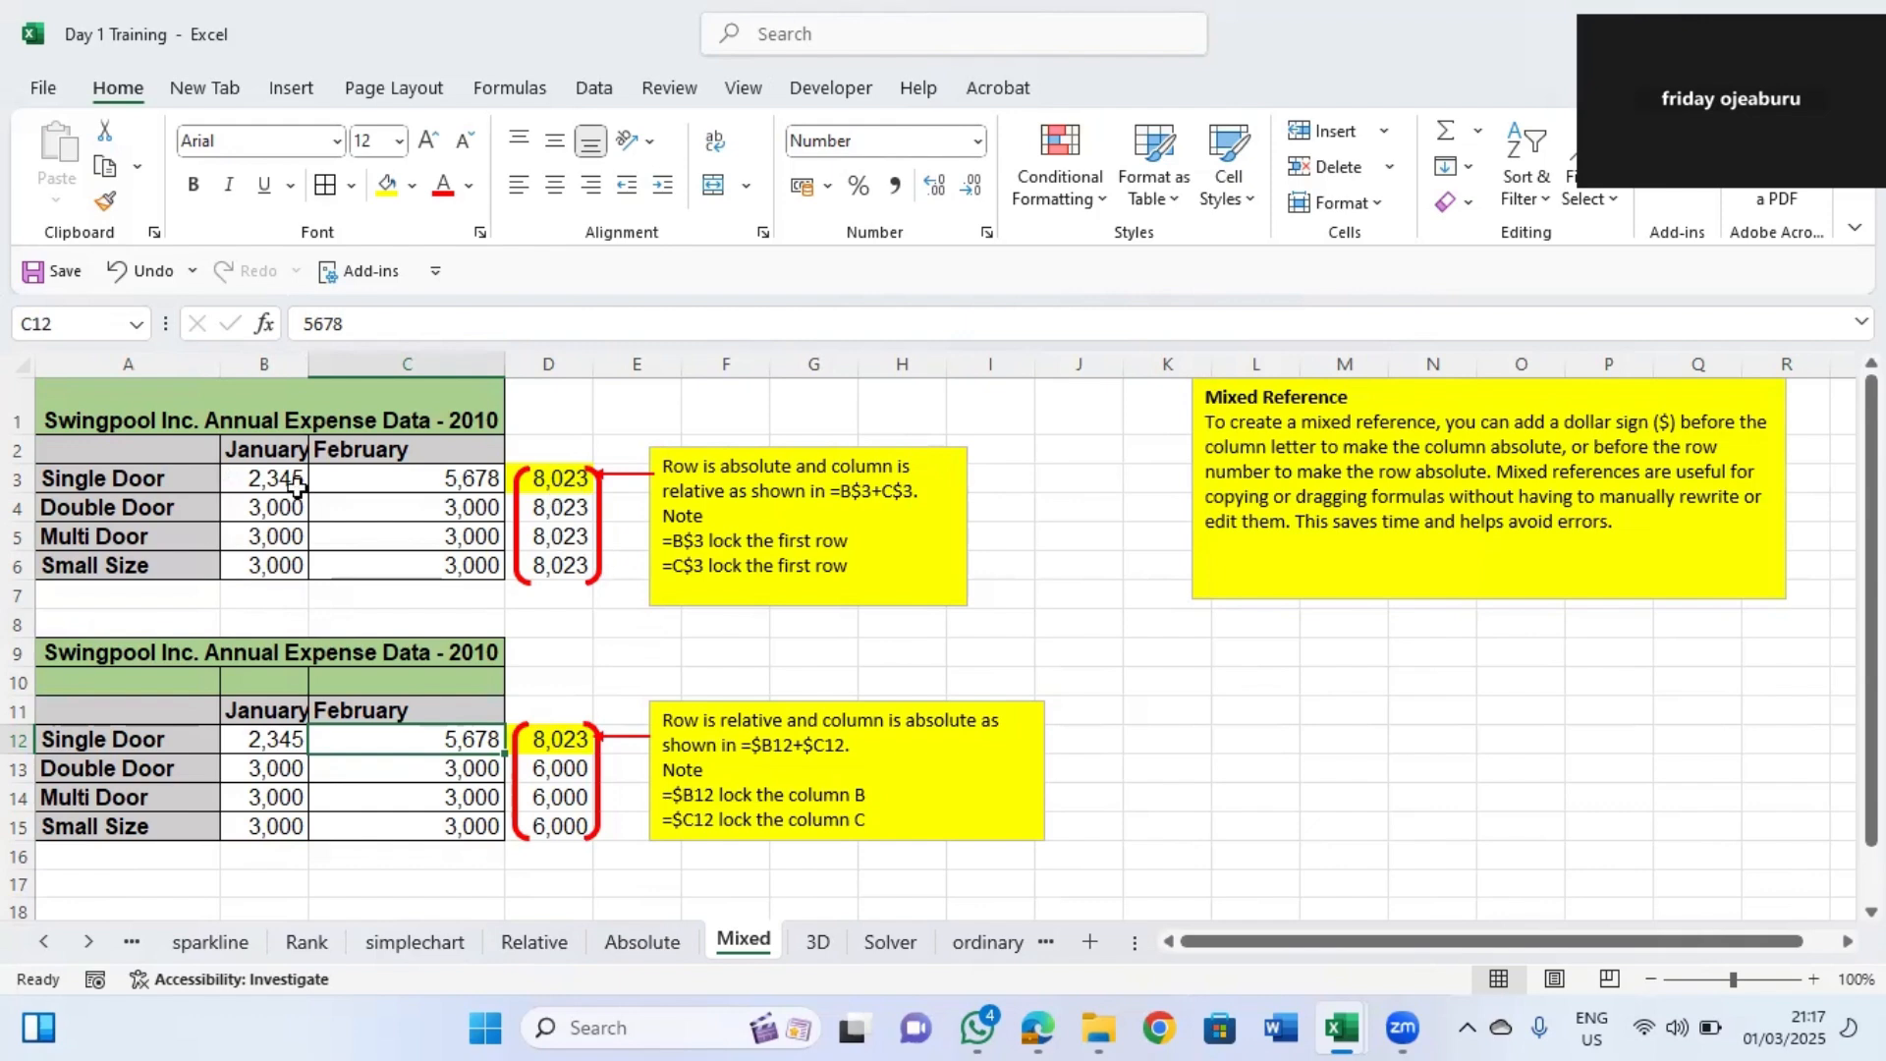
{"action": "left_click", "coordinate": [258, 476]}
{"action": "left_click", "coordinate": [430, 480]}
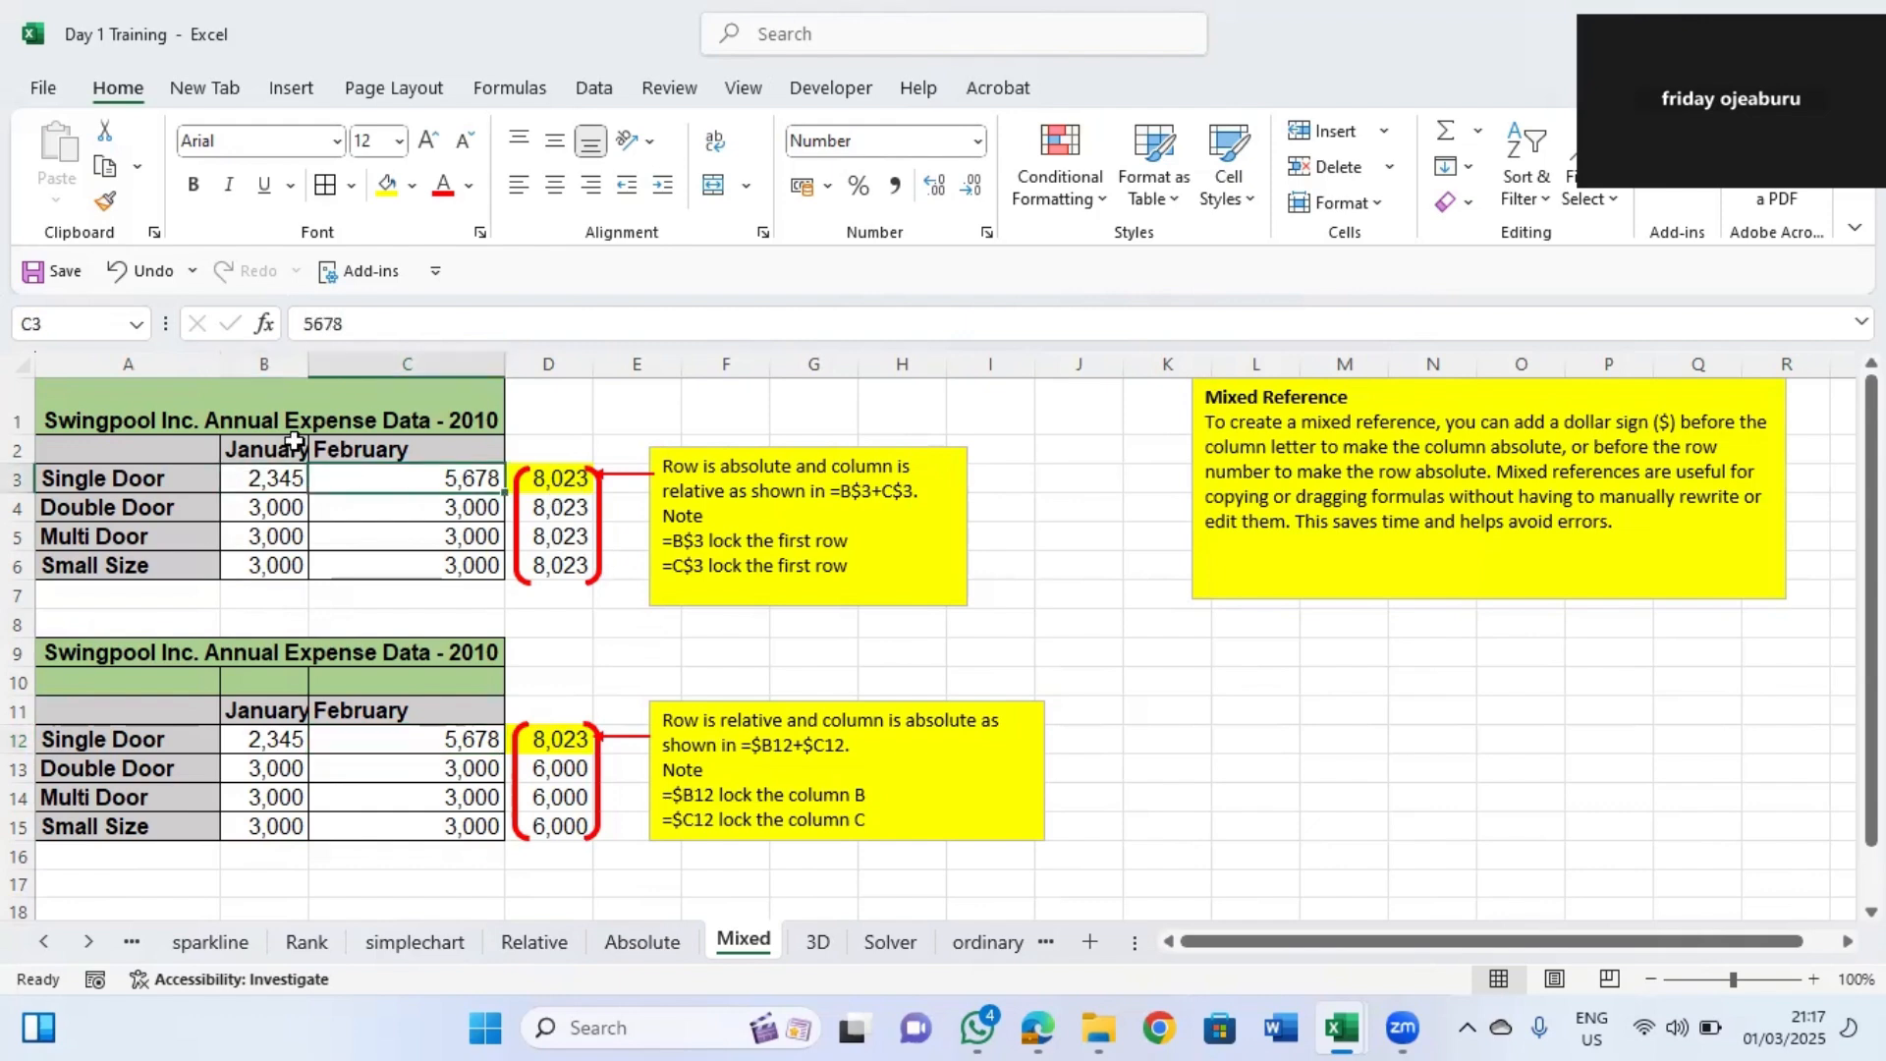
{"action": "left_click", "coordinate": [545, 478]}
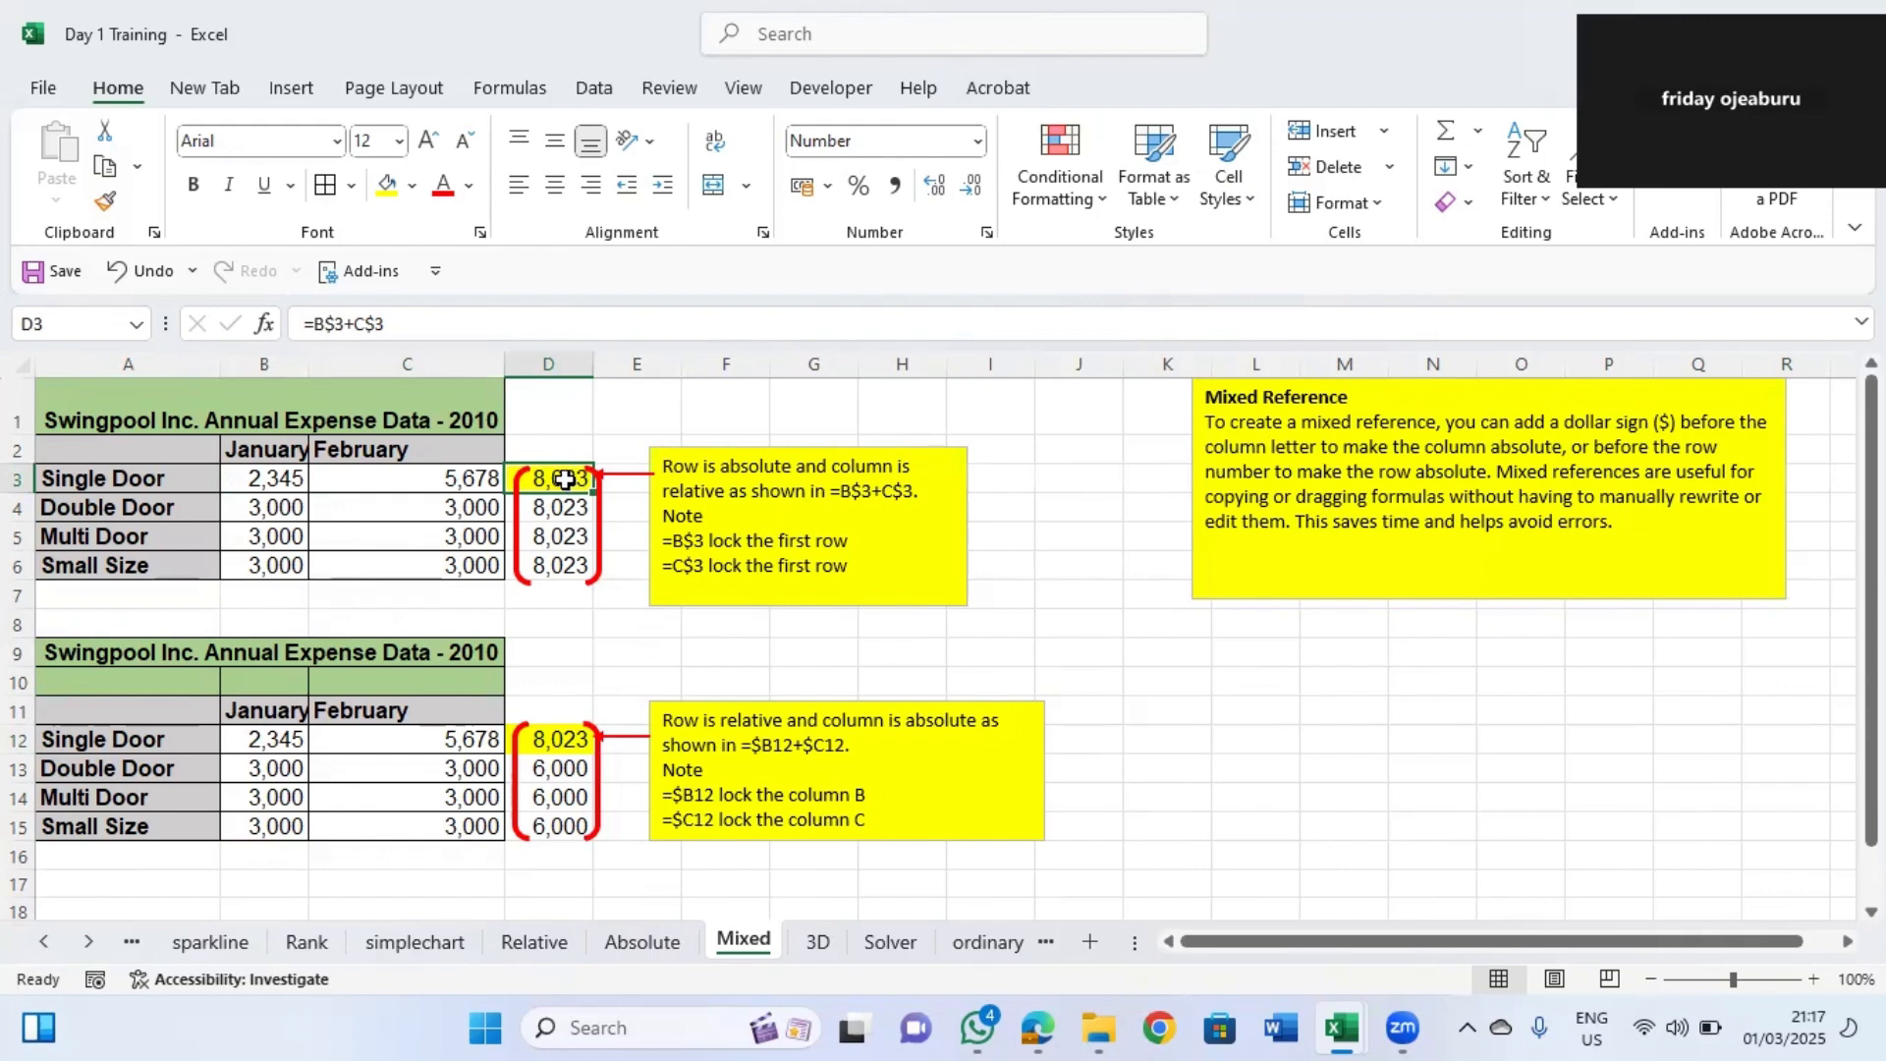
{"action": "type", "text": "="}
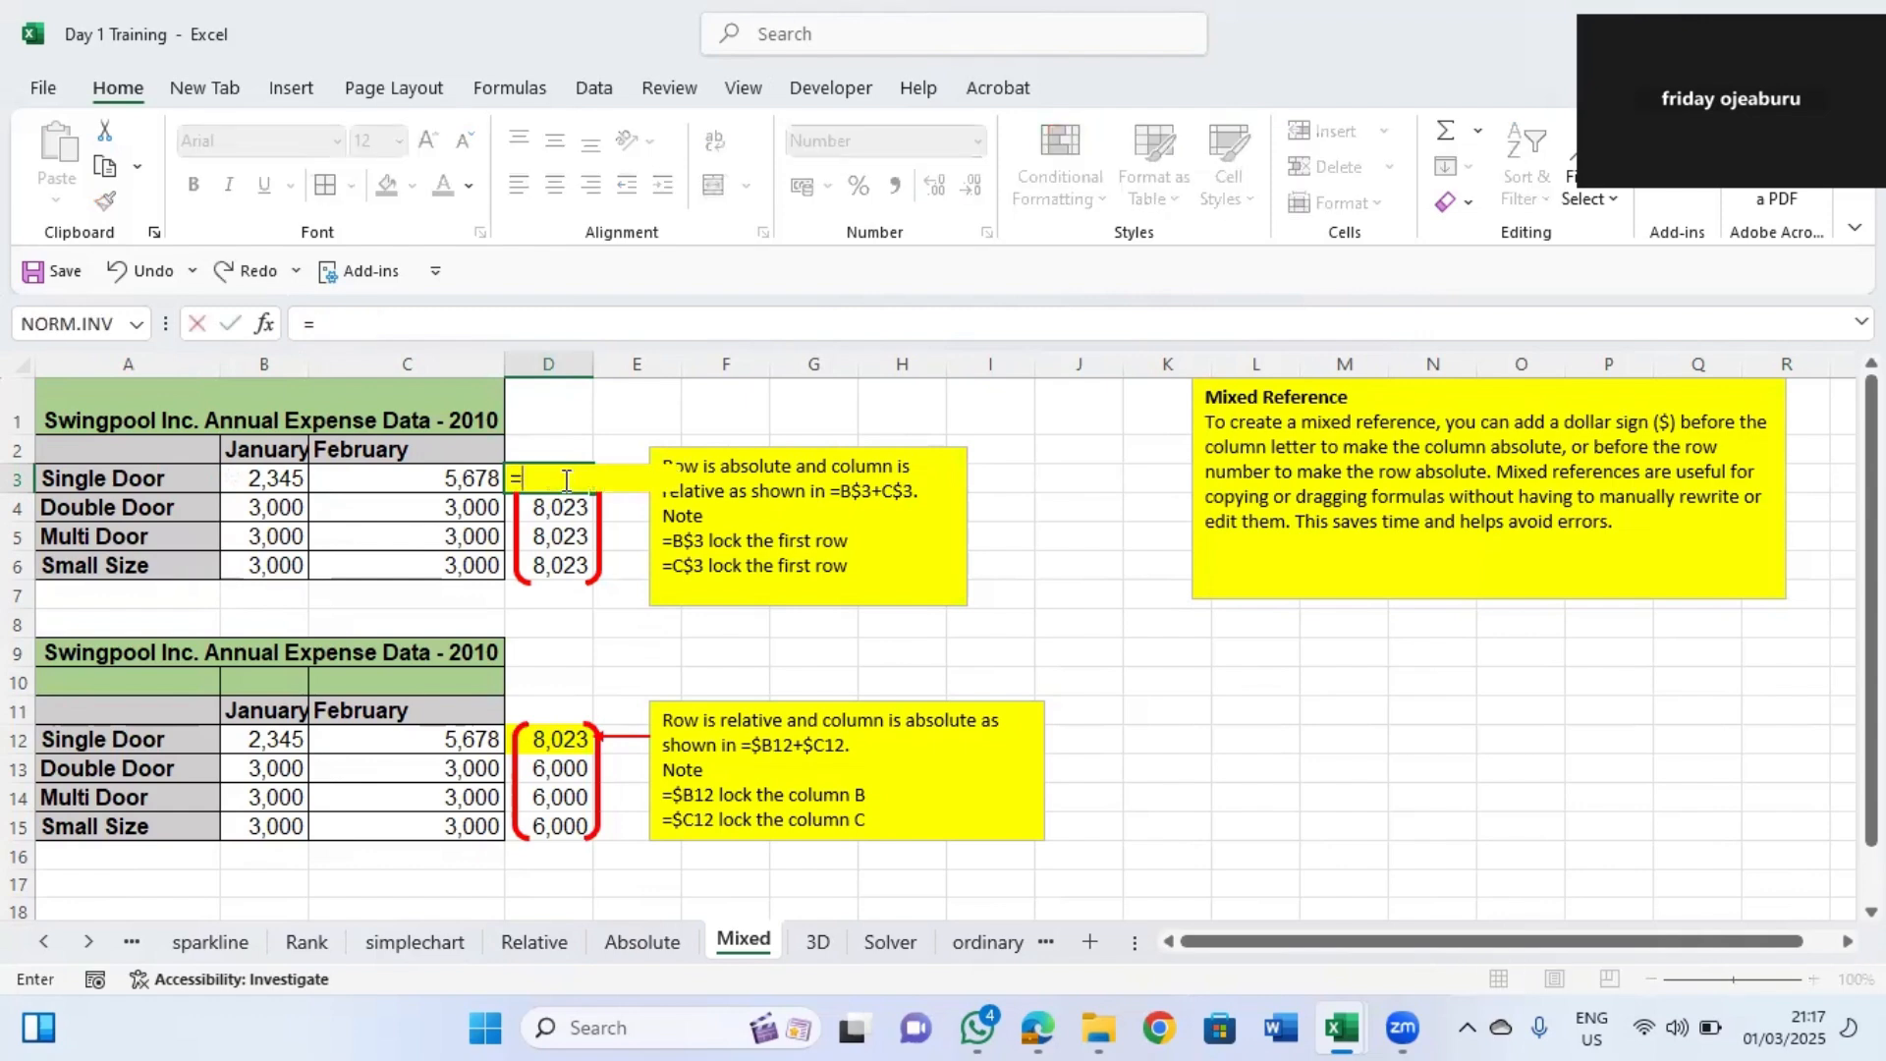
{"action": "left_click", "coordinate": [279, 481]}
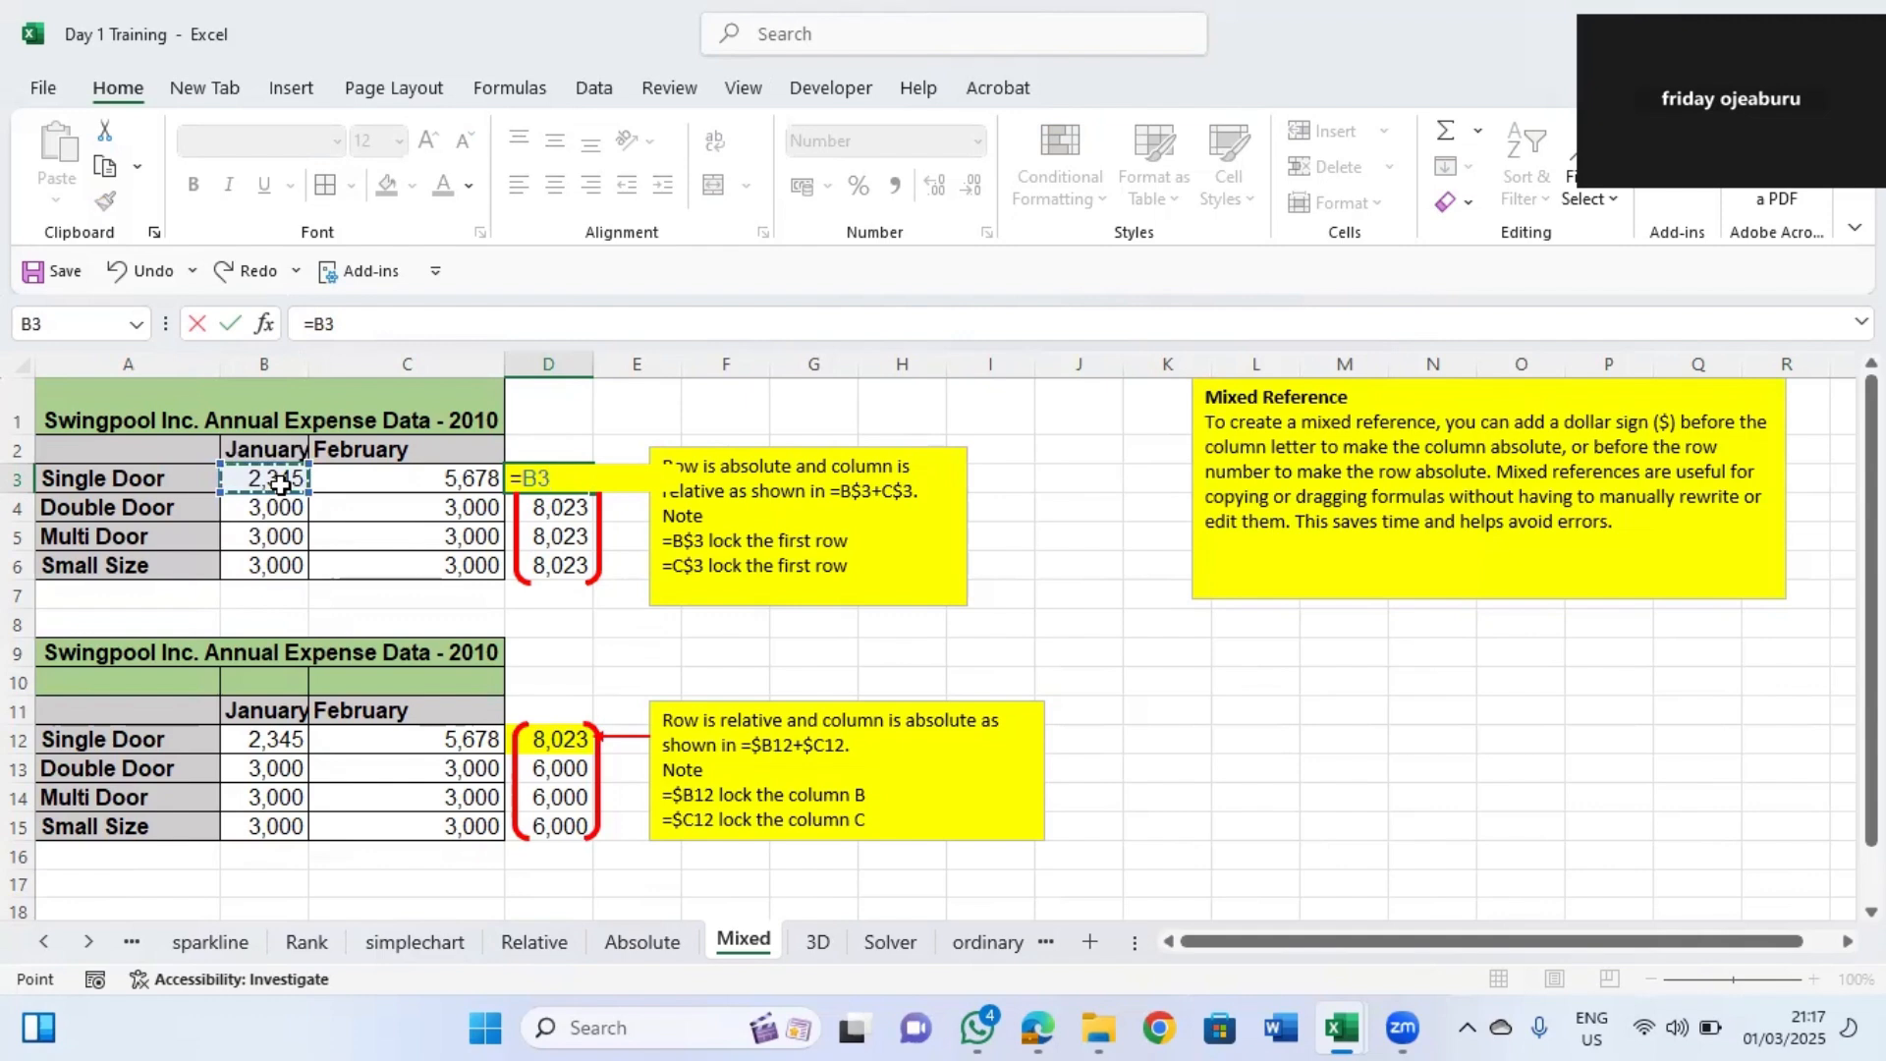
{"action": "type", "text": "+"}
{"action": "left_click", "coordinate": [399, 474]}
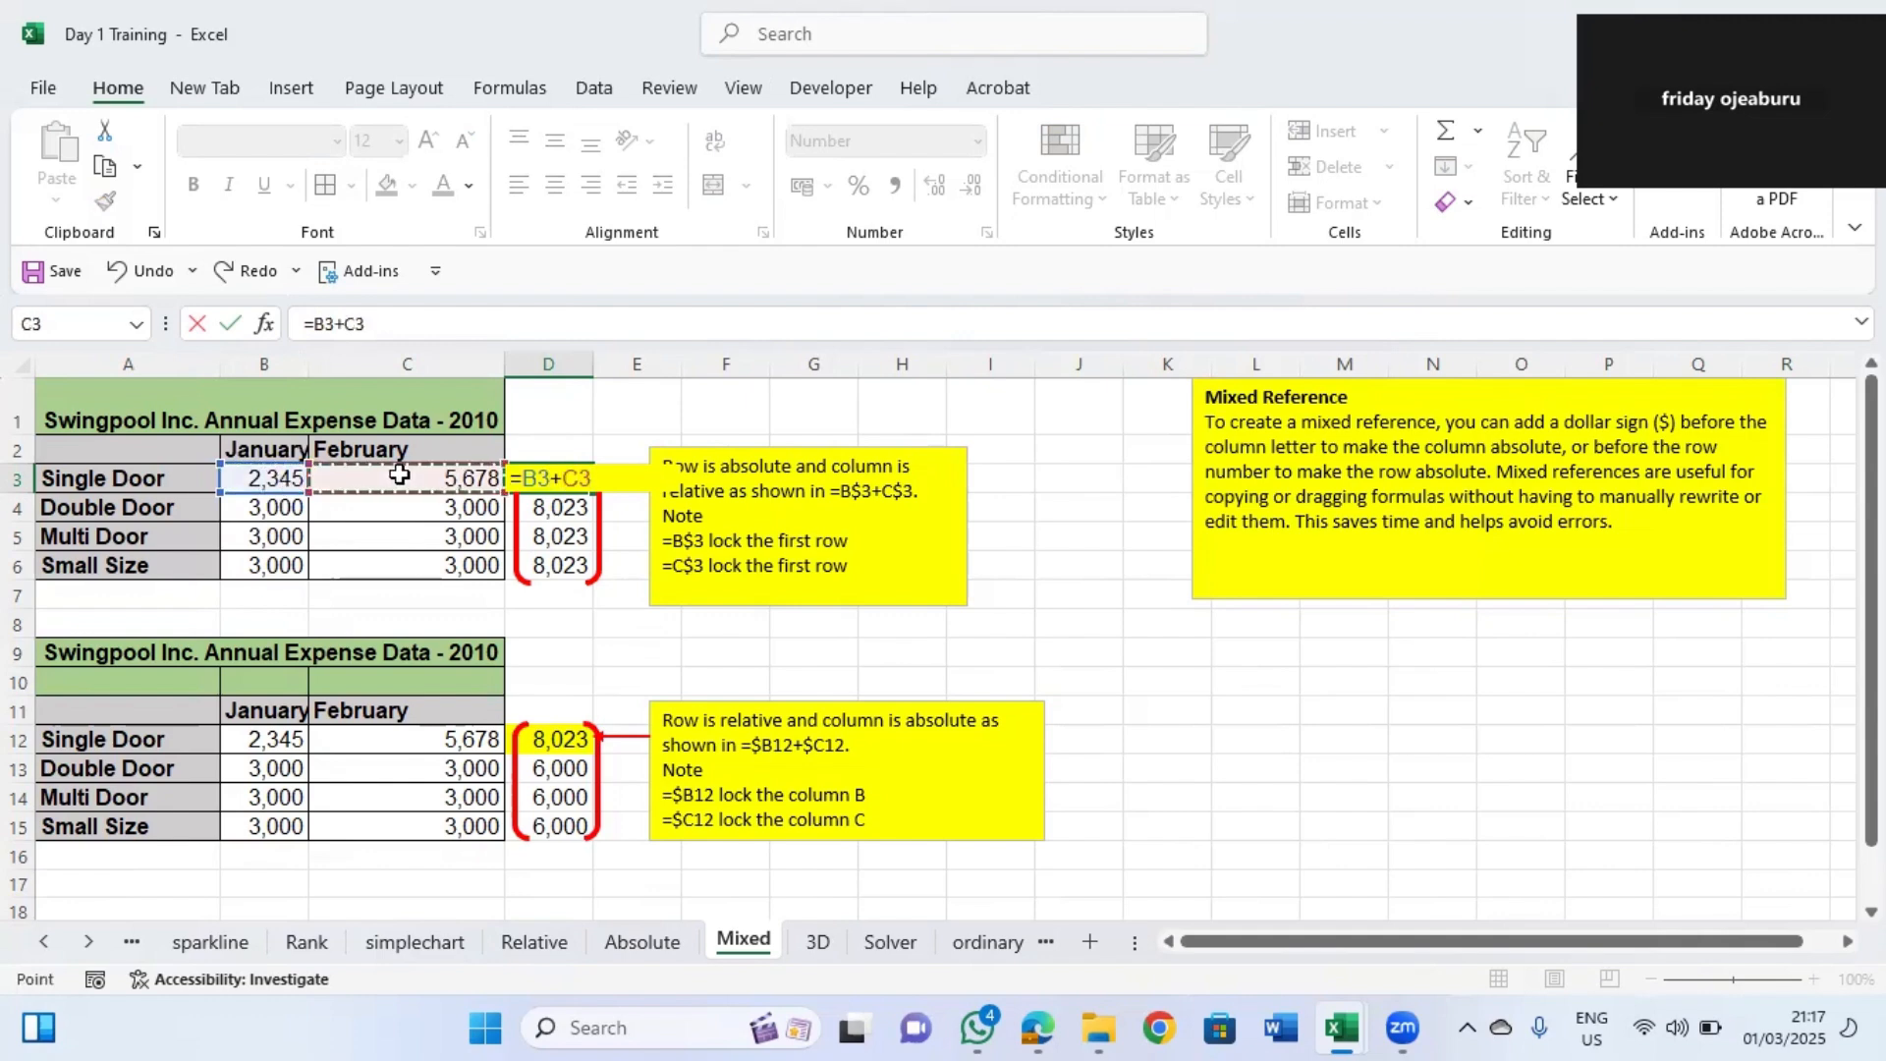
{"action": "key", "text": "Return"}
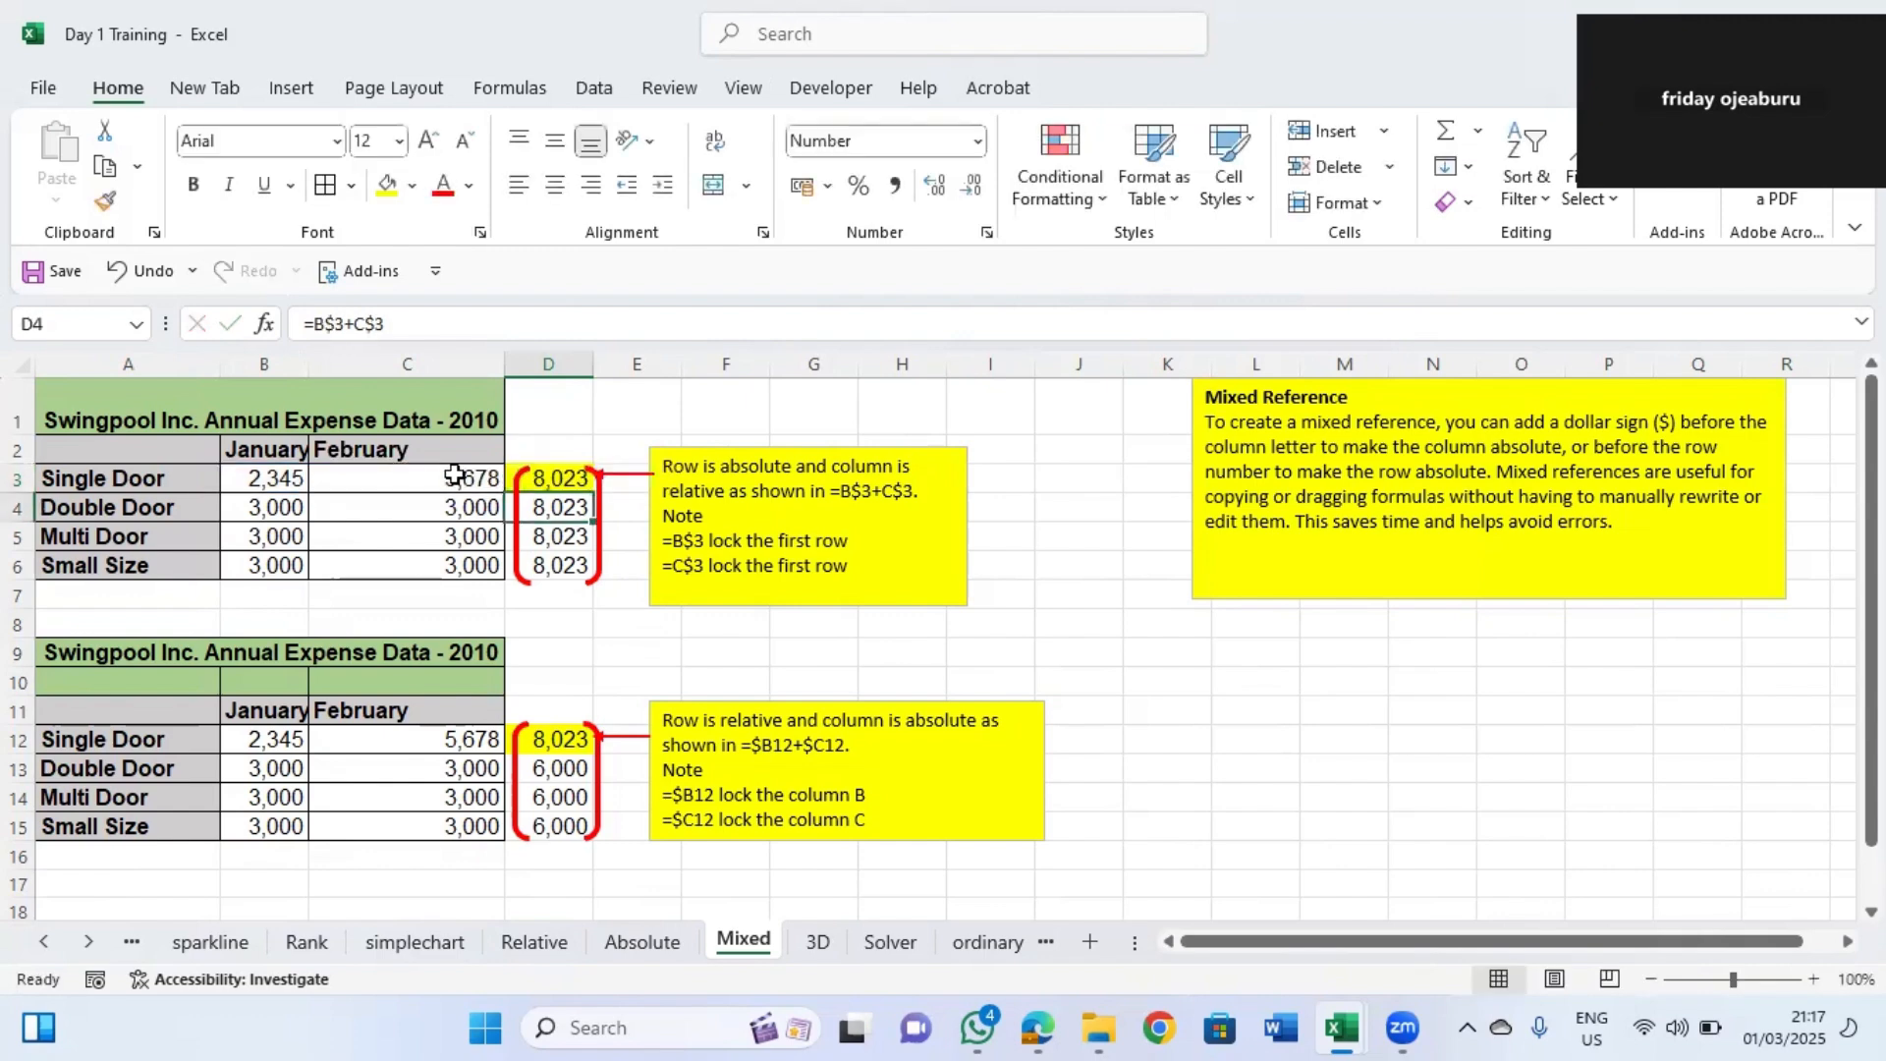
{"action": "left_click", "coordinate": [552, 477]}
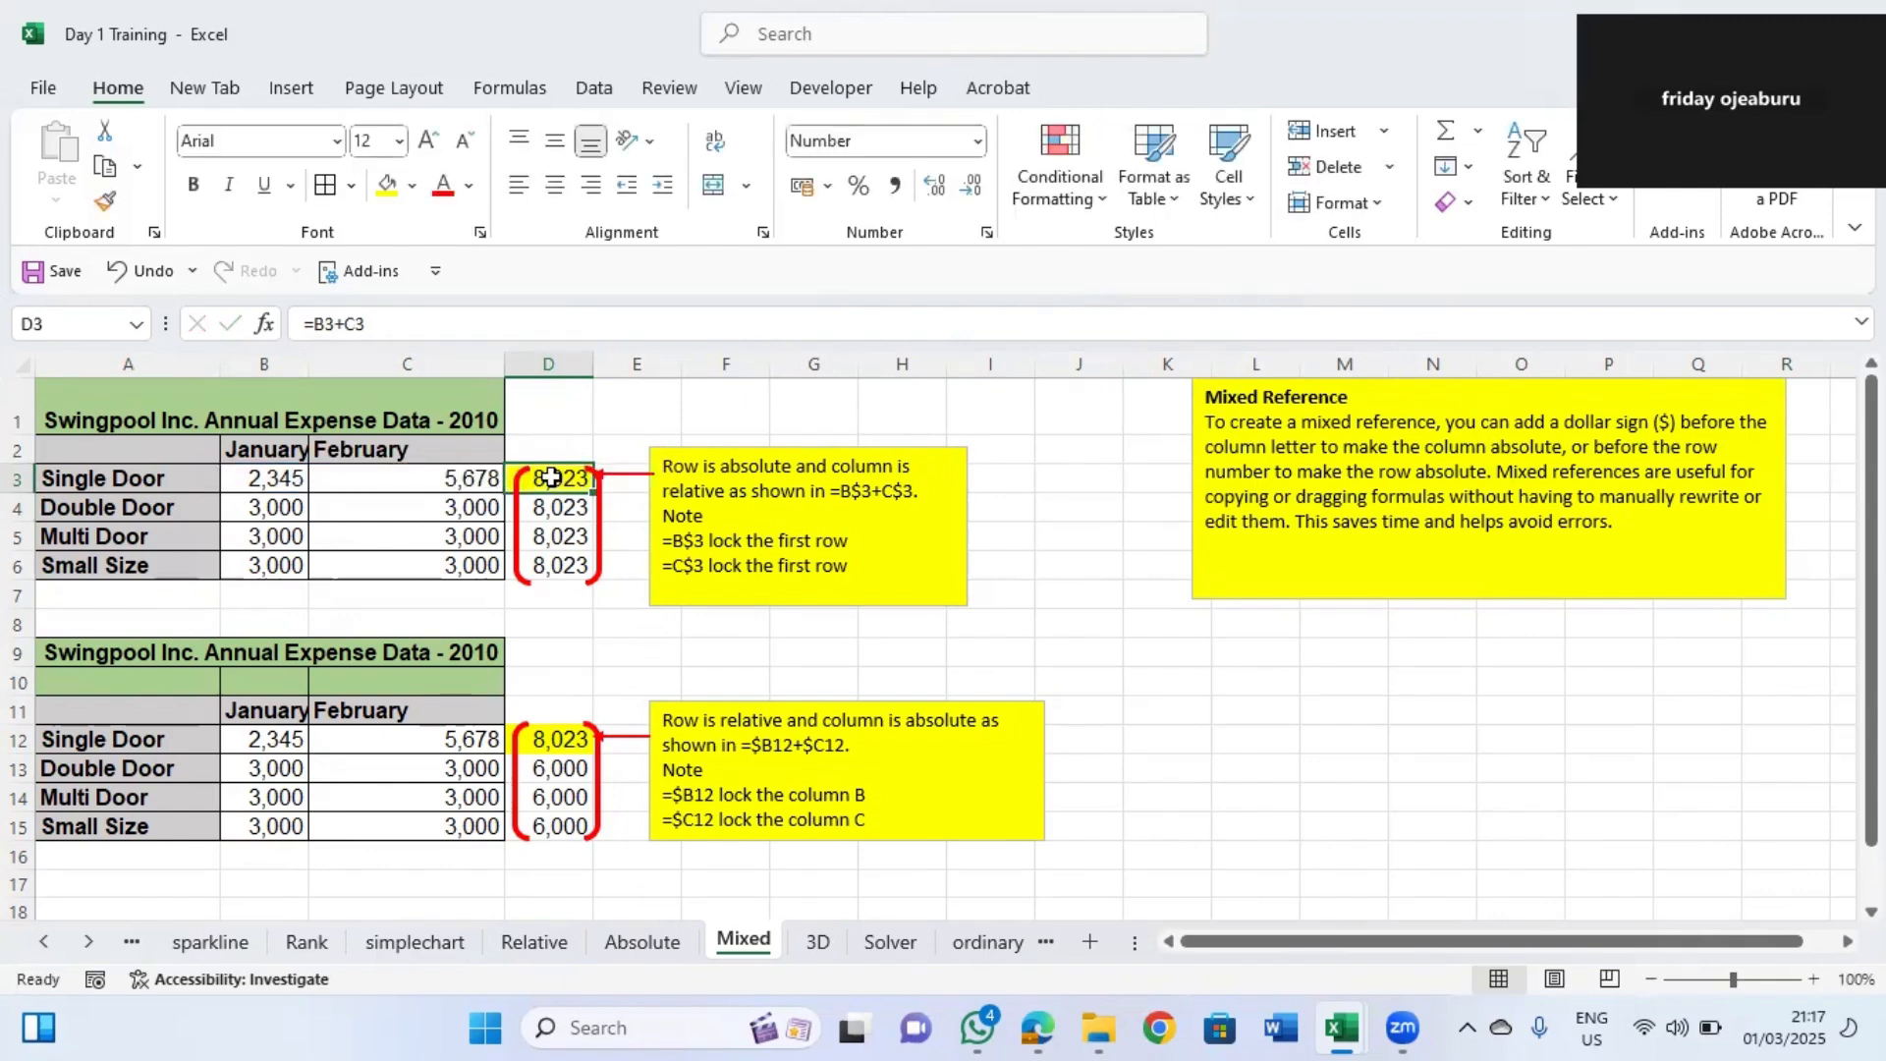
{"action": "double_click", "coordinate": [553, 477]}
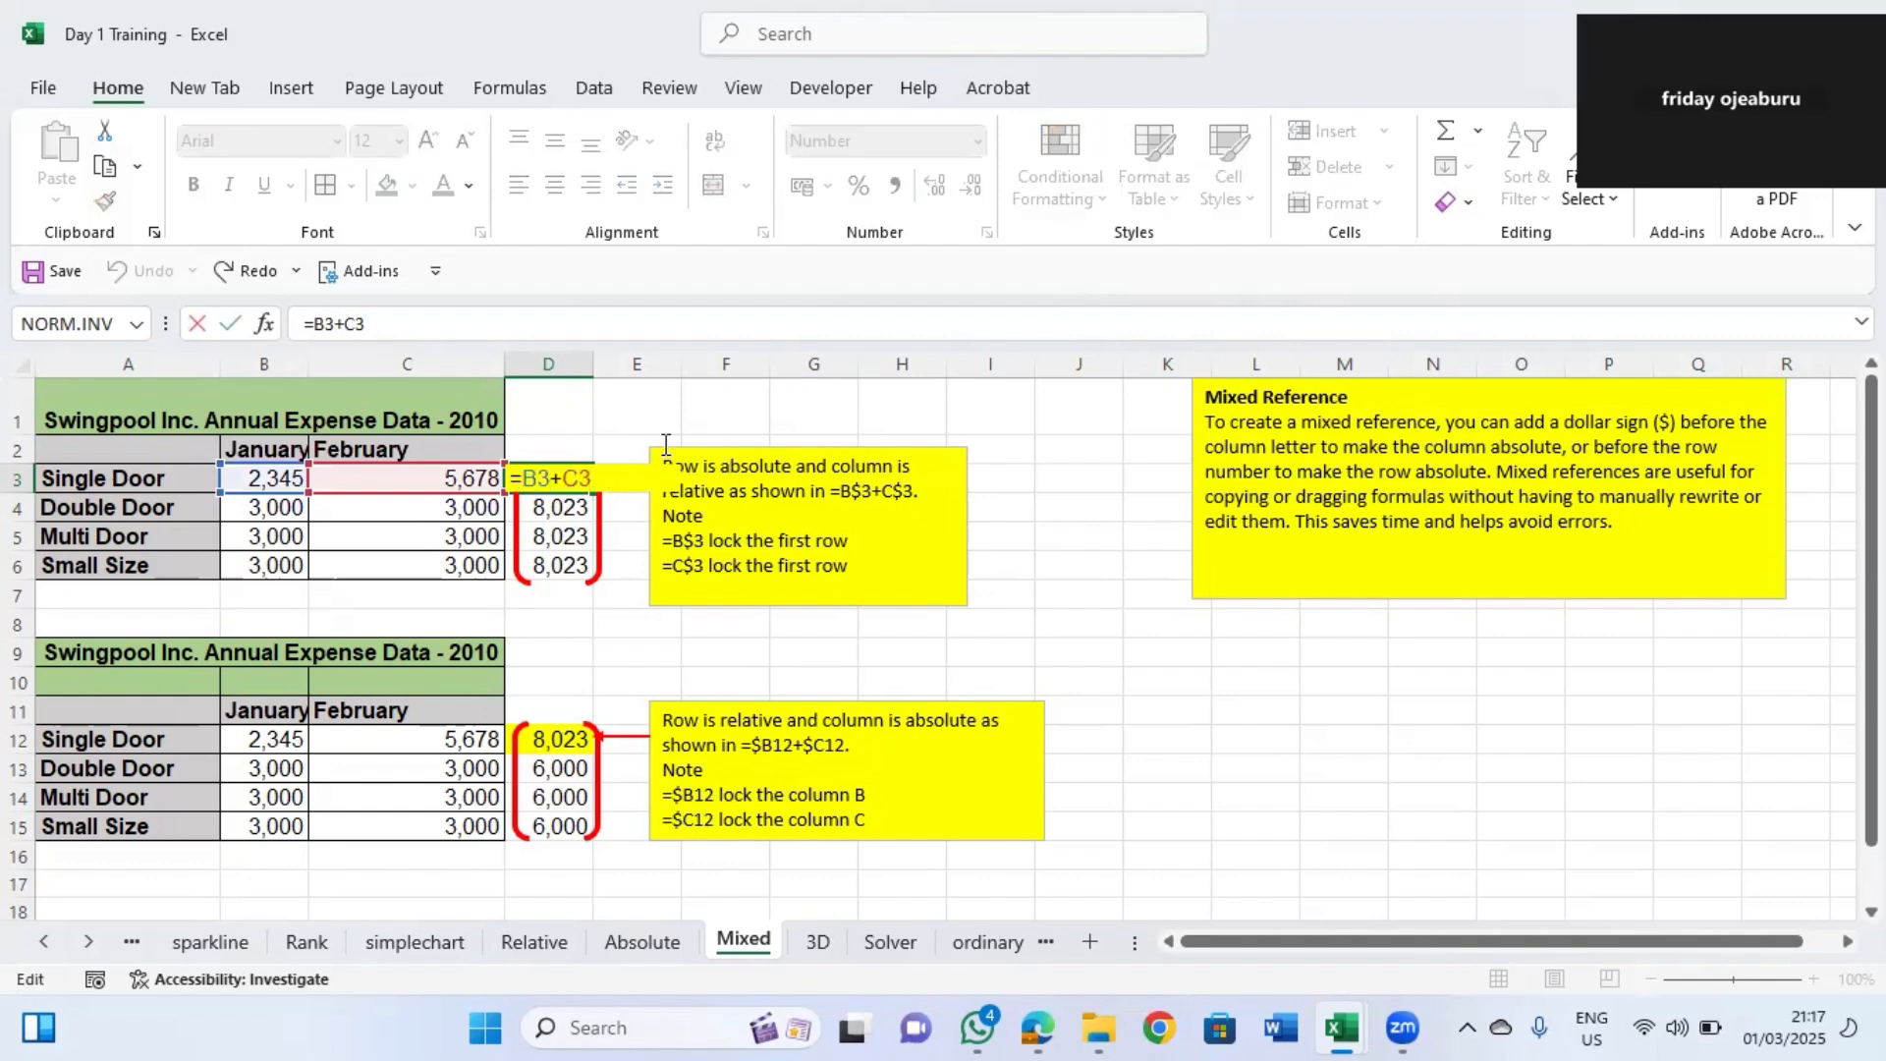
{"action": "left_click", "coordinate": [616, 442]}
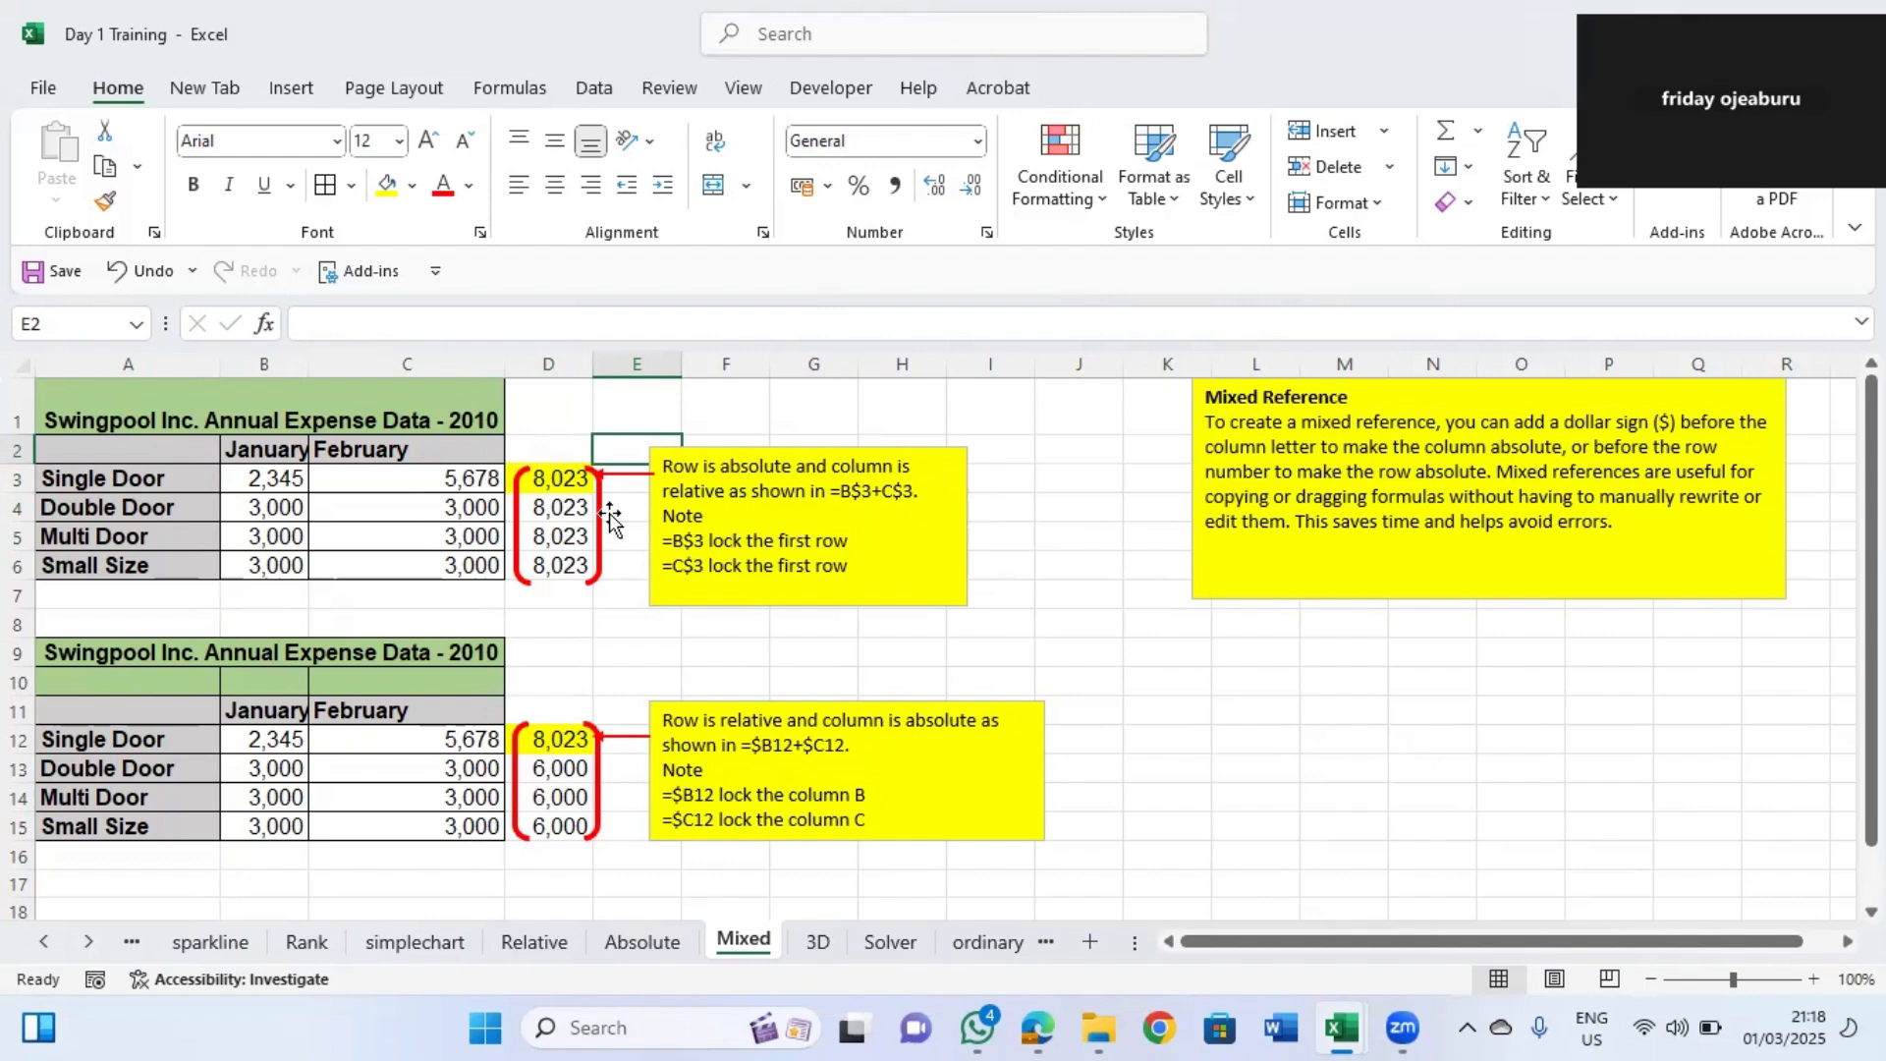
Change Single Door's formula in D3 to =B$3+C$3 so both references lock row 3.
{"action": "left_click", "coordinate": [552, 480]}
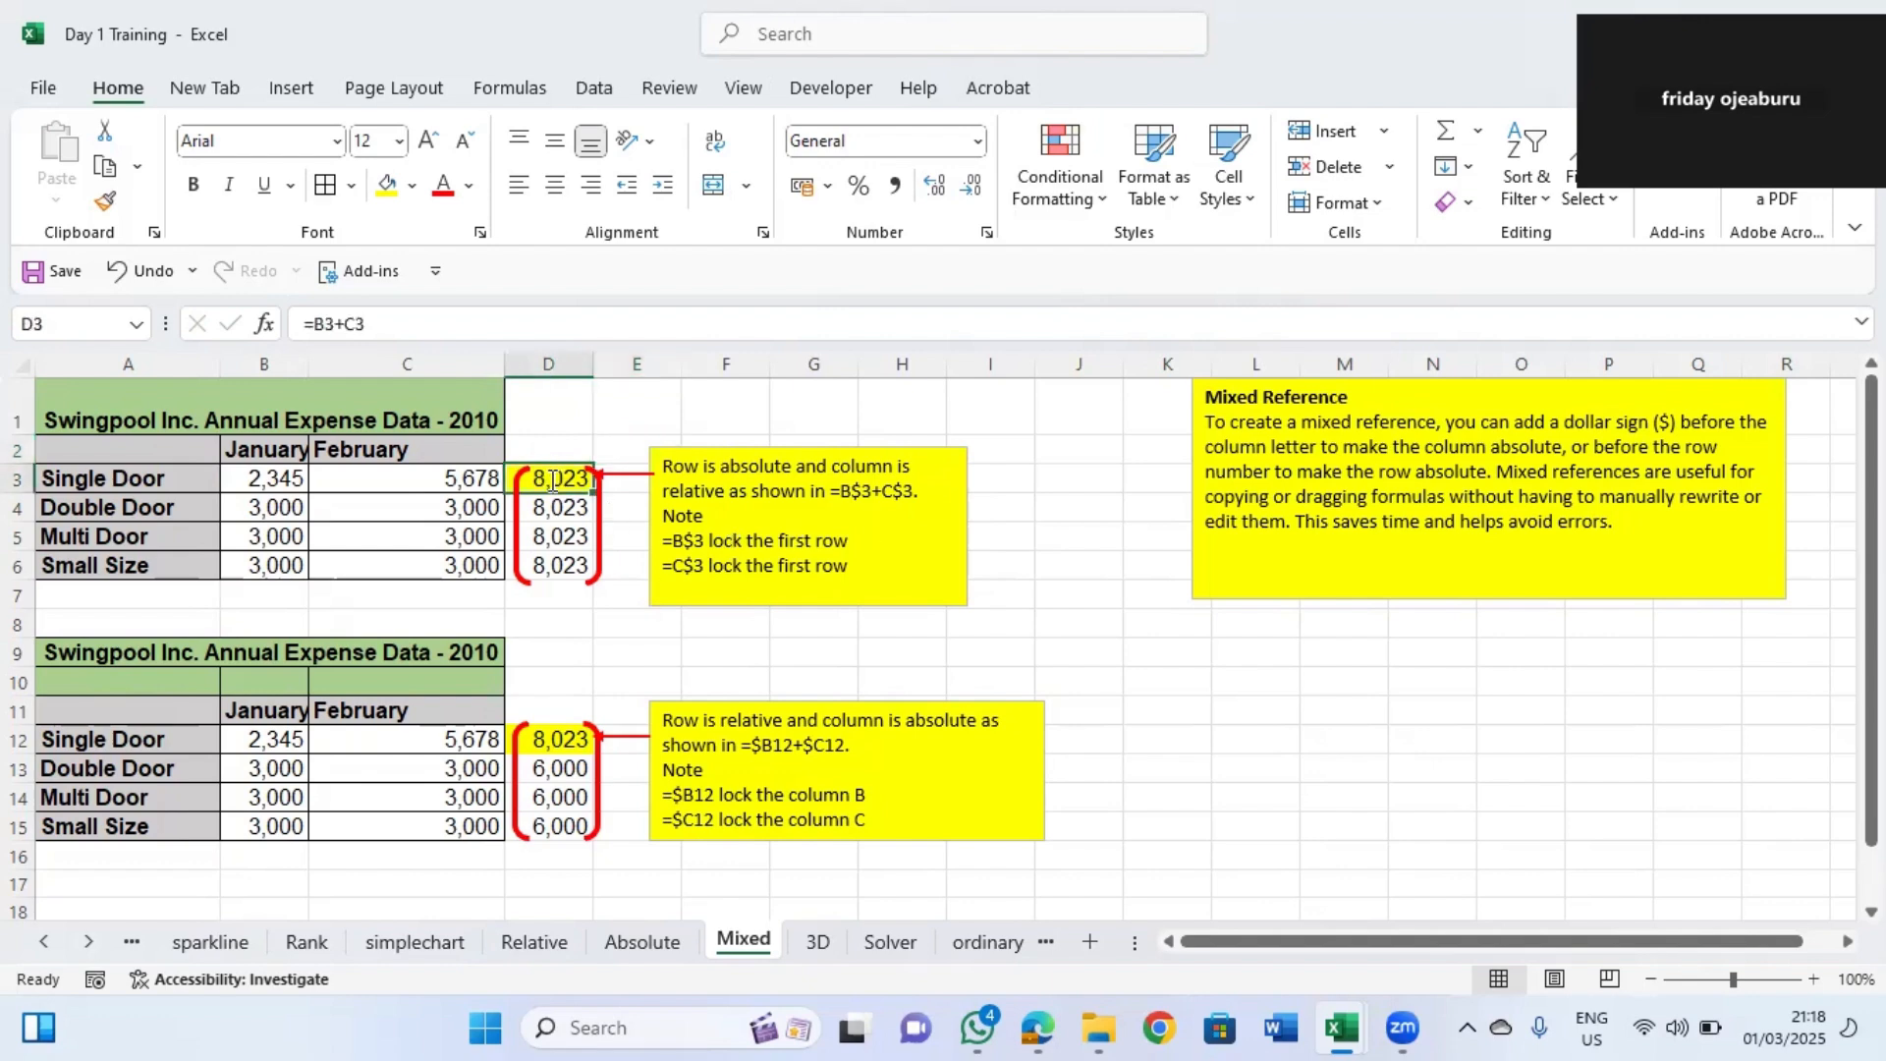
{"action": "double_click", "coordinate": [552, 479]}
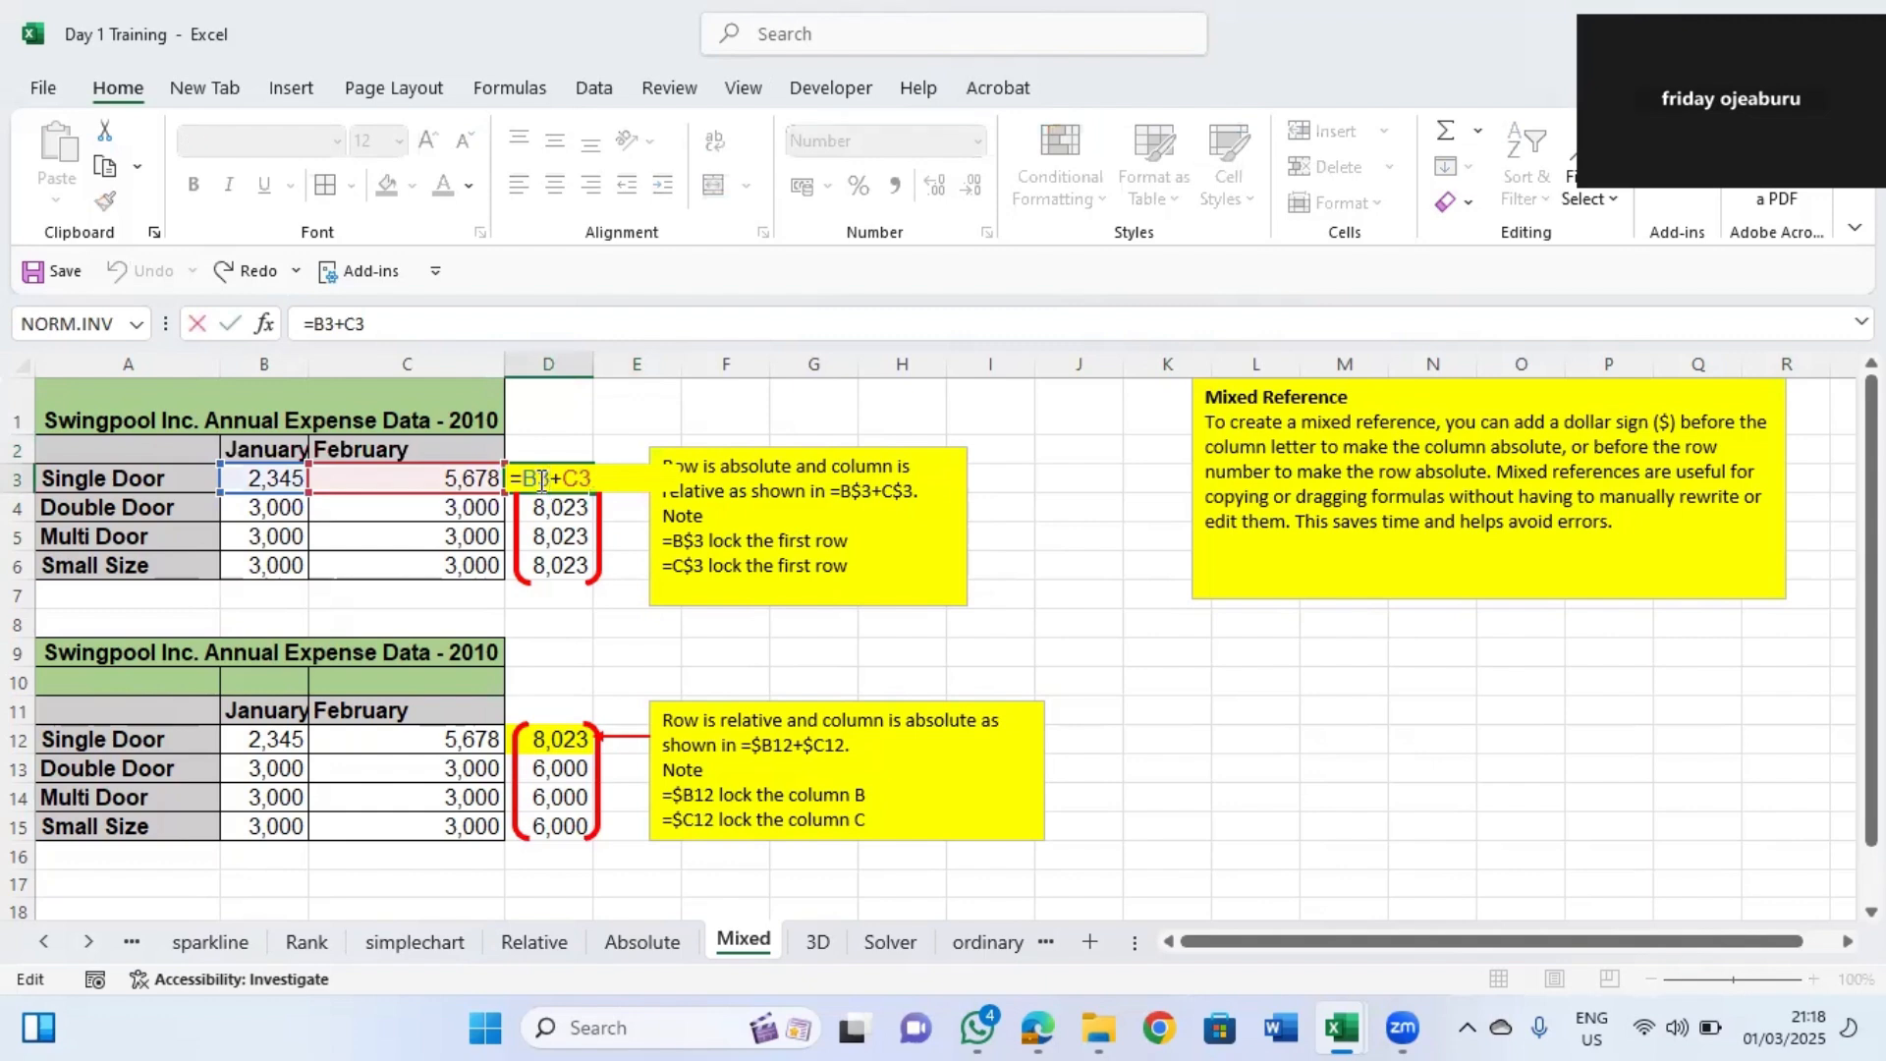
{"action": "left_click", "coordinate": [542, 481]}
{"action": "type", "text": "$"}
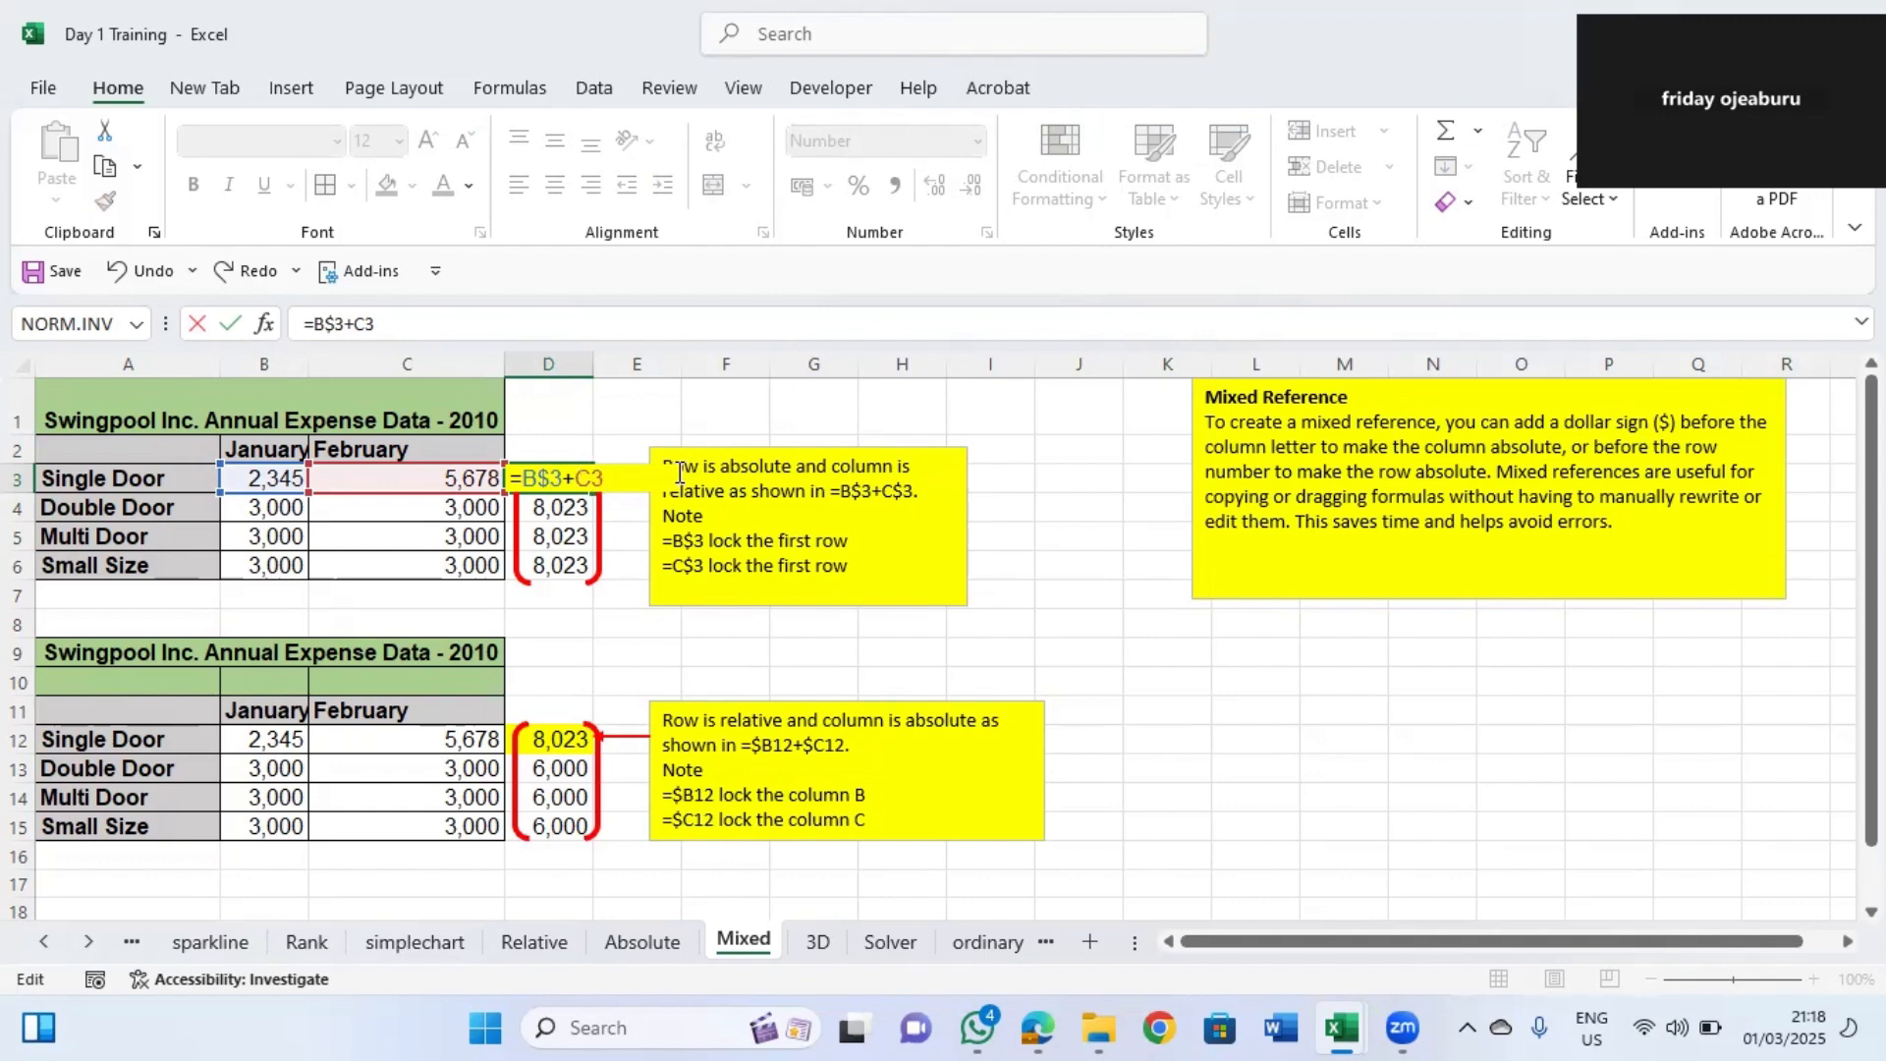
{"action": "type", "text": "$"}
{"action": "key", "text": "Return"}
Delete the red bracket shape beside the upper table's D3:D6 totals.
{"action": "left_click", "coordinate": [582, 485]}
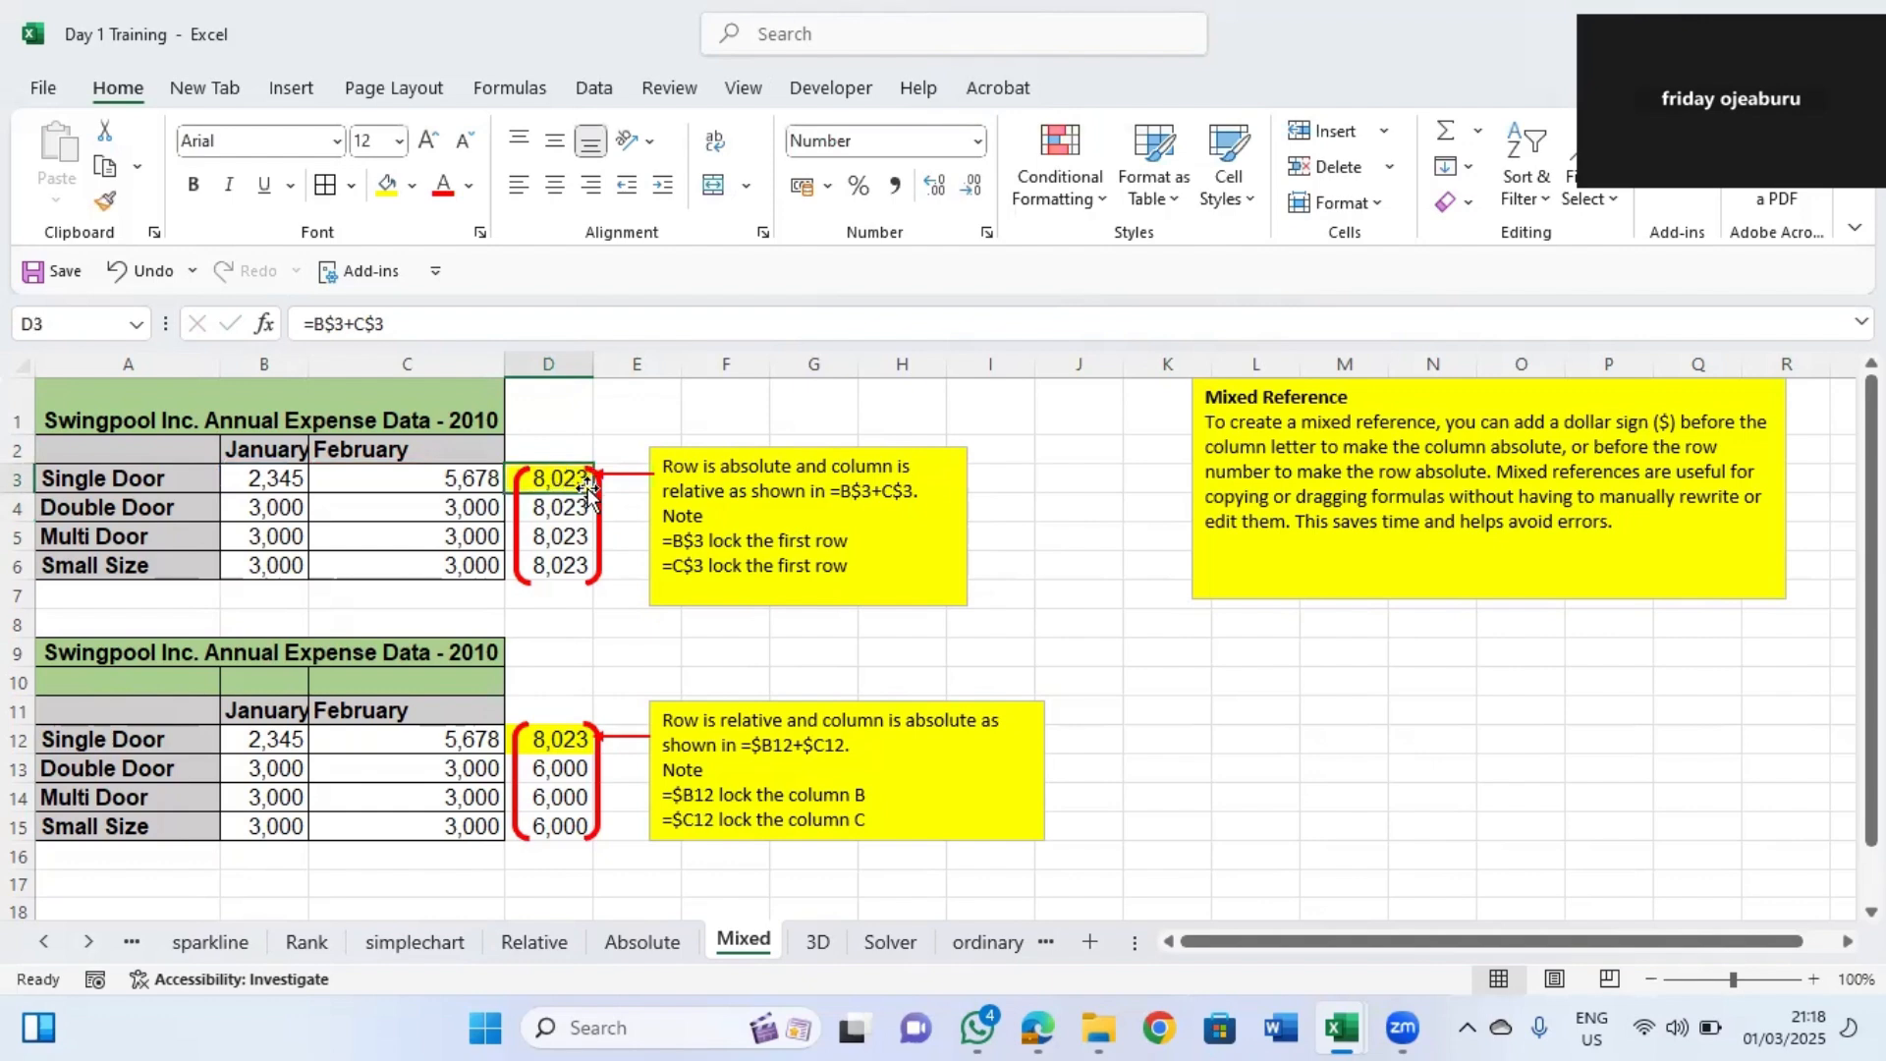
{"action": "left_click", "coordinate": [599, 501]}
{"action": "key", "text": "Delete"}
Fill the mixed-reference formula from D3 down through D6.
{"action": "left_click_drag", "start_coordinate": [592, 570], "coordinate": [590, 577]}
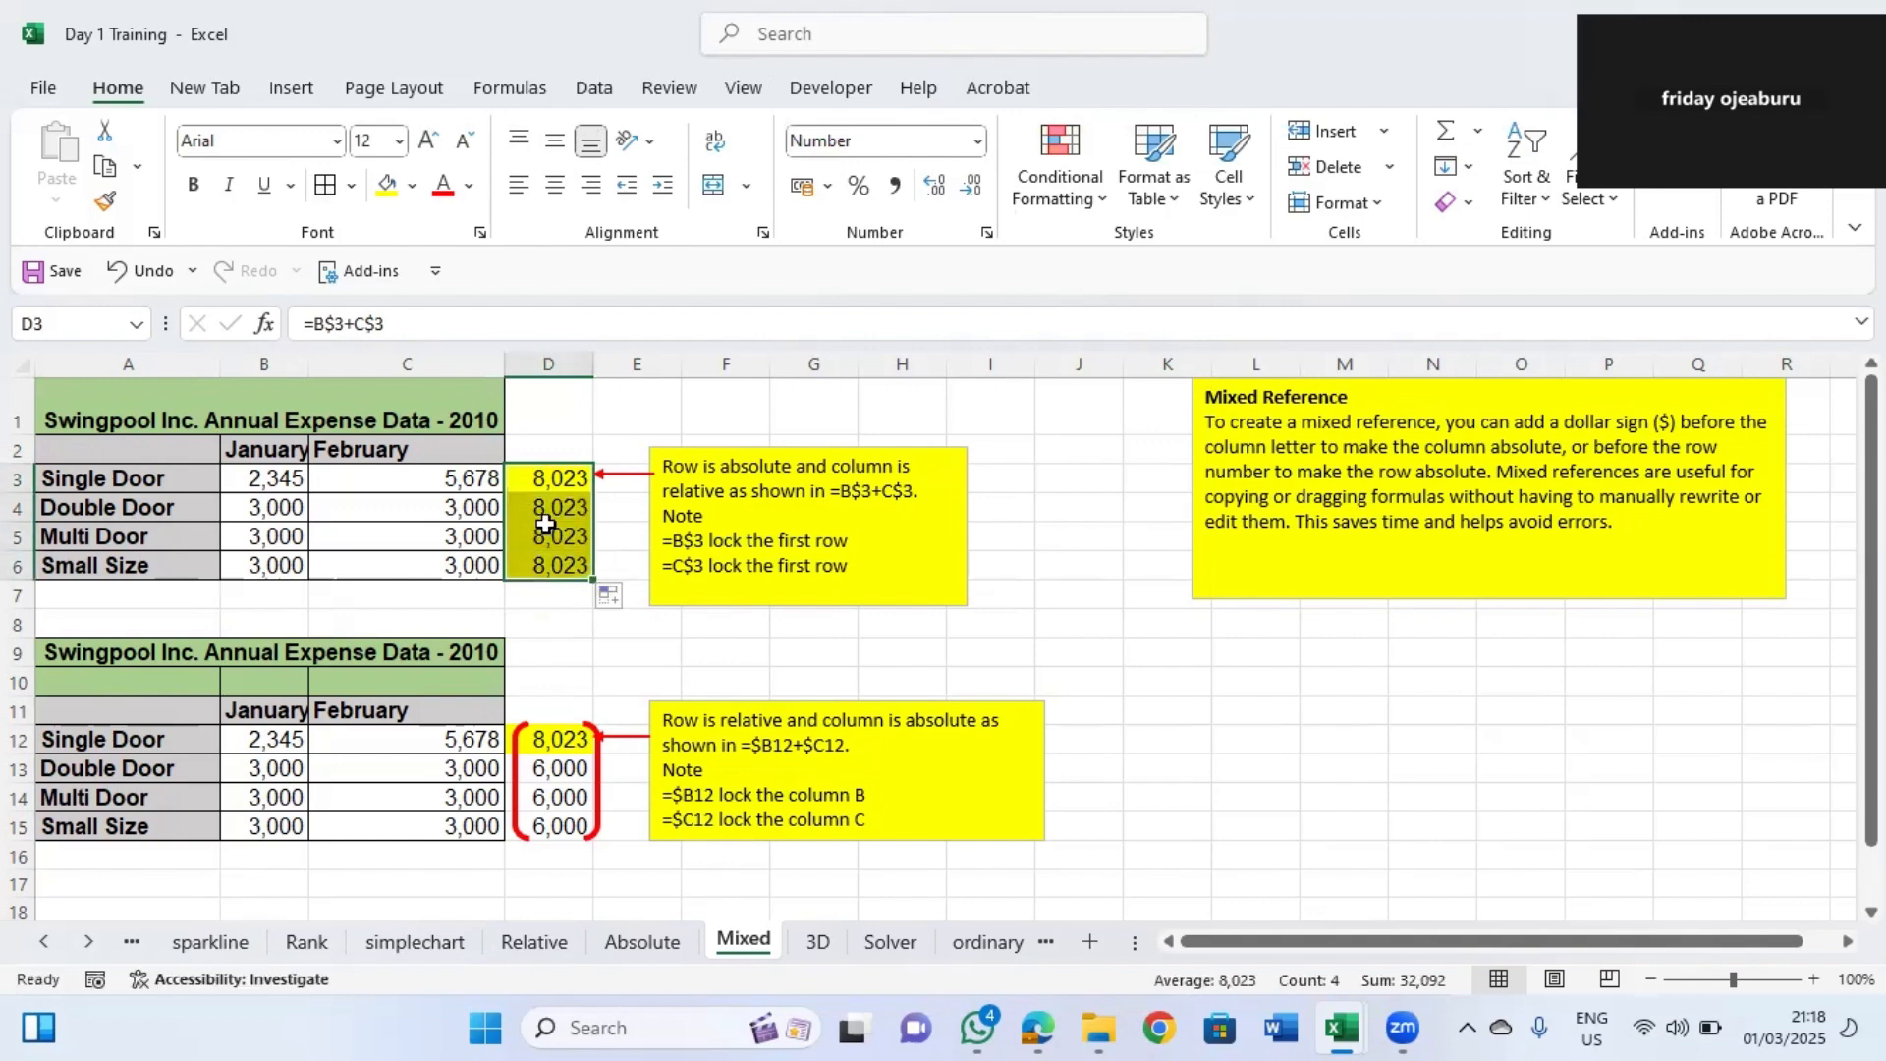
{"action": "left_click_drag", "start_coordinate": [545, 525], "coordinate": [586, 743]}
{"action": "left_click", "coordinate": [631, 789]}
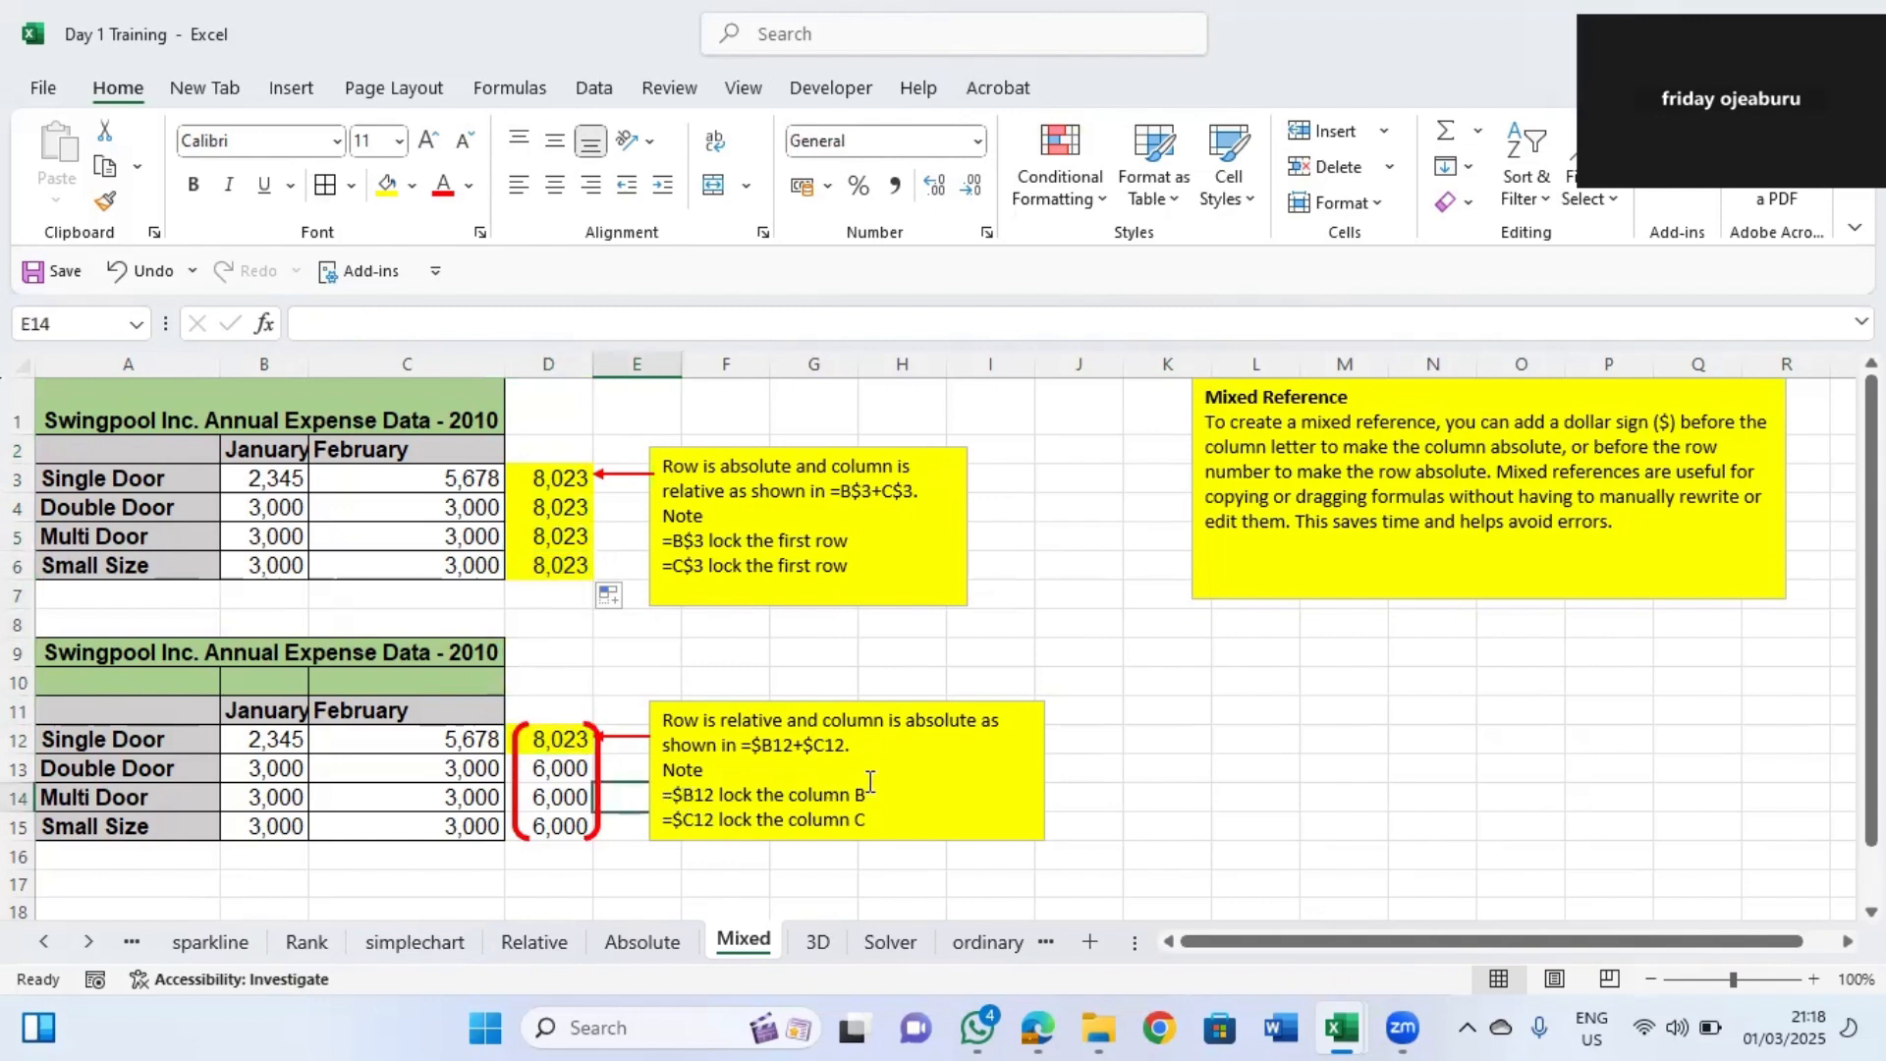
Inspect the mixed-reference formulas in D3 through D6 and in the lower table's D12 and D13.
{"action": "left_click", "coordinate": [552, 738]}
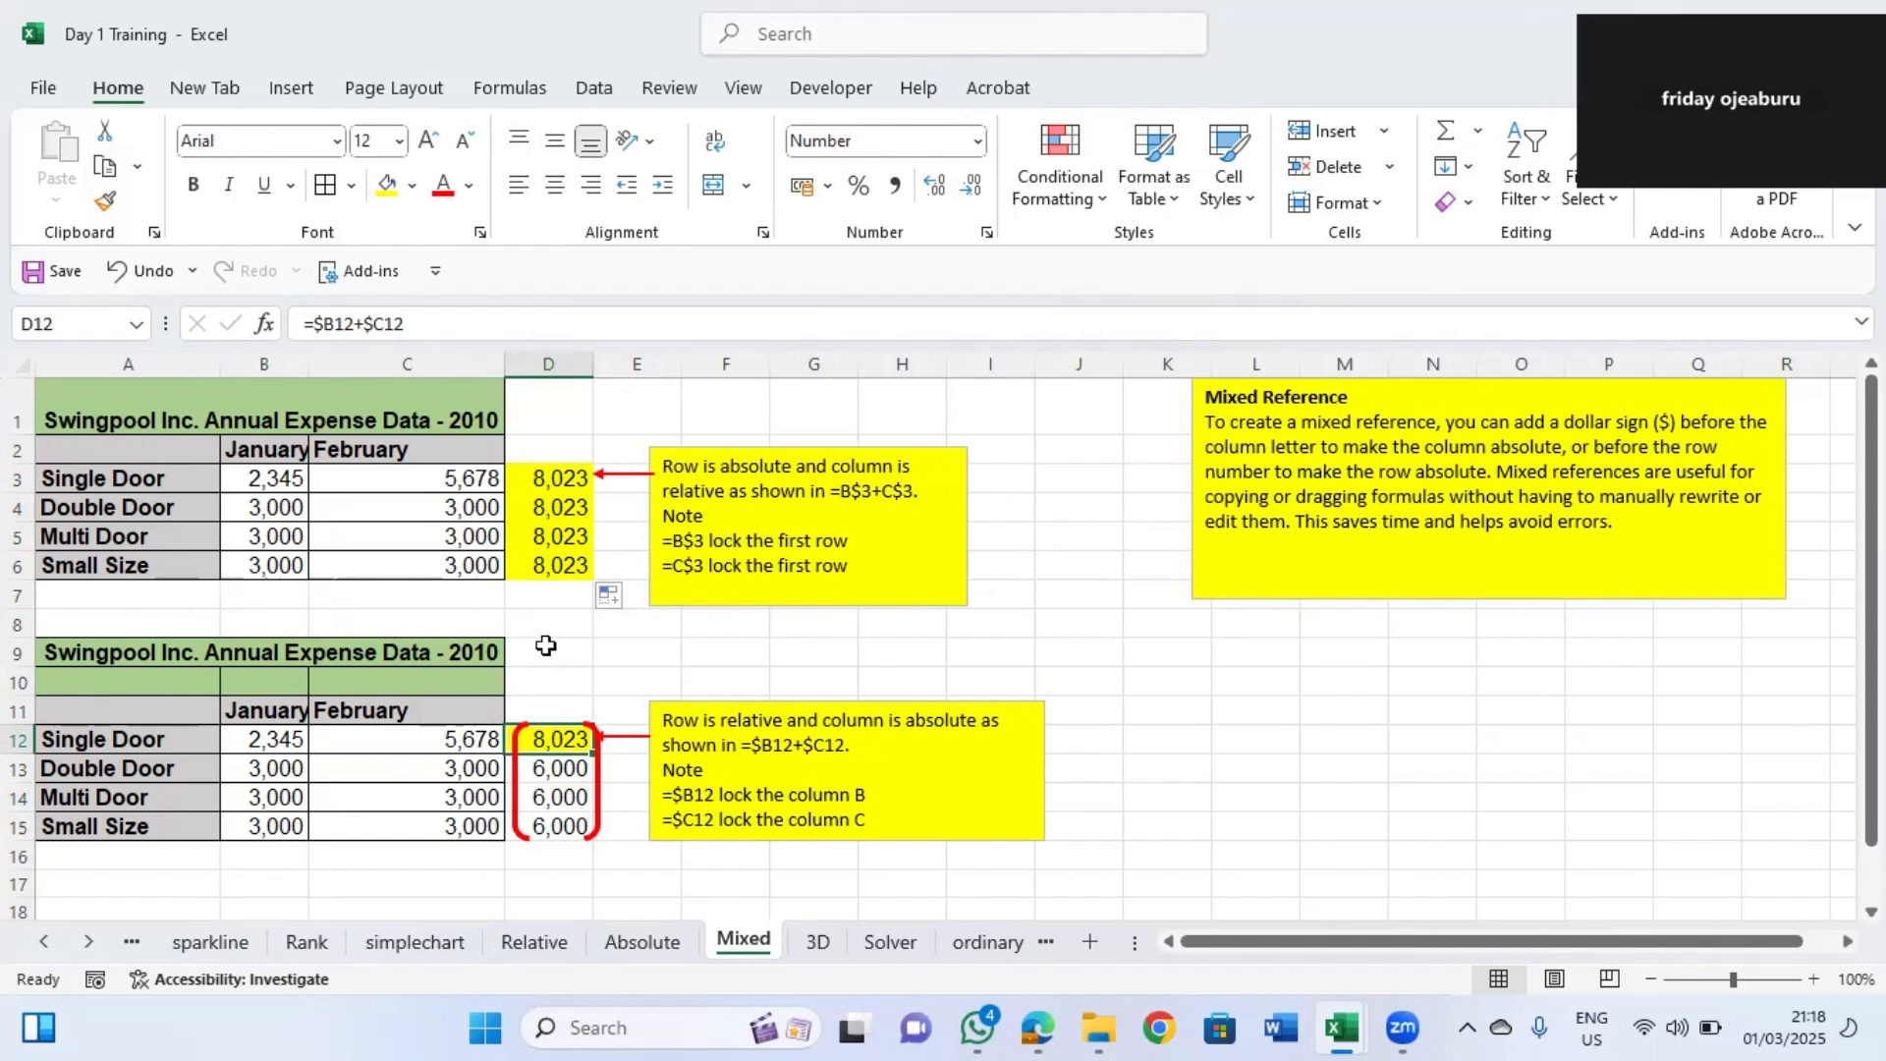
{"action": "left_click", "coordinate": [557, 474]}
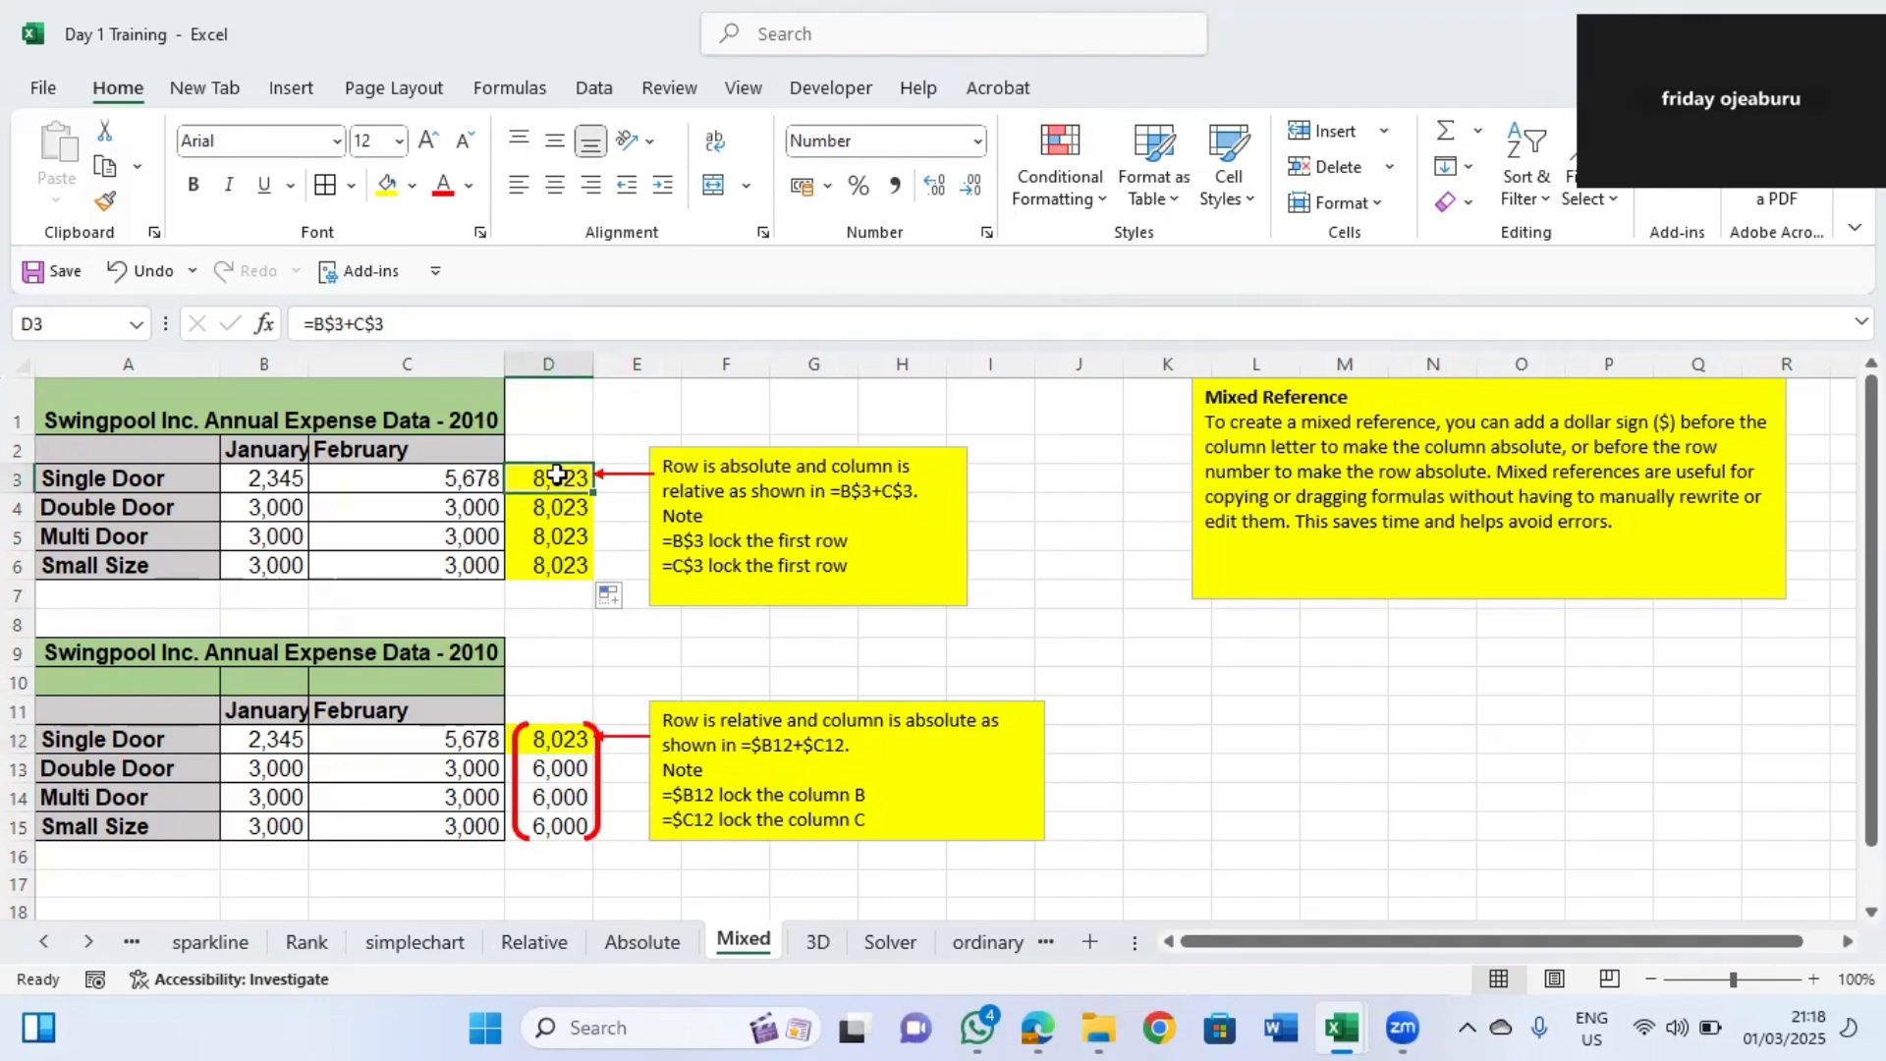
{"action": "left_click", "coordinate": [554, 507]}
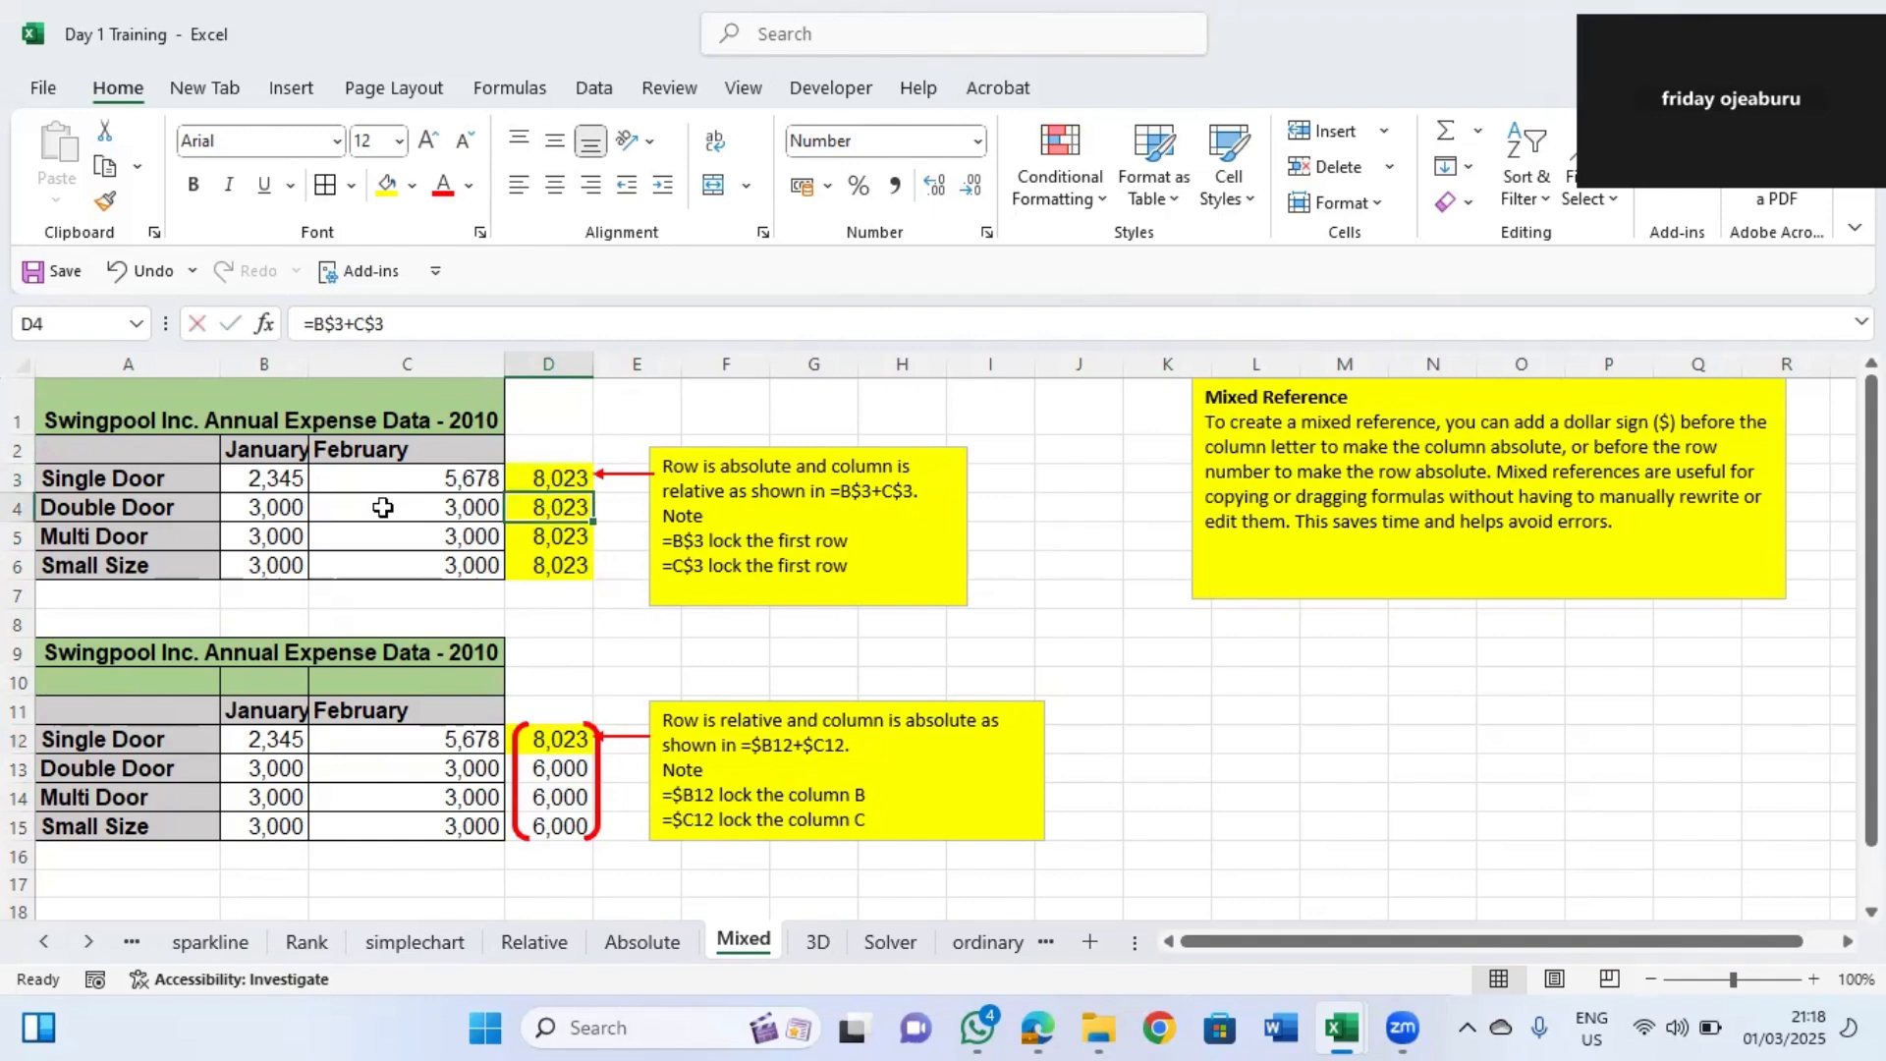
{"action": "key", "text": "F2"}
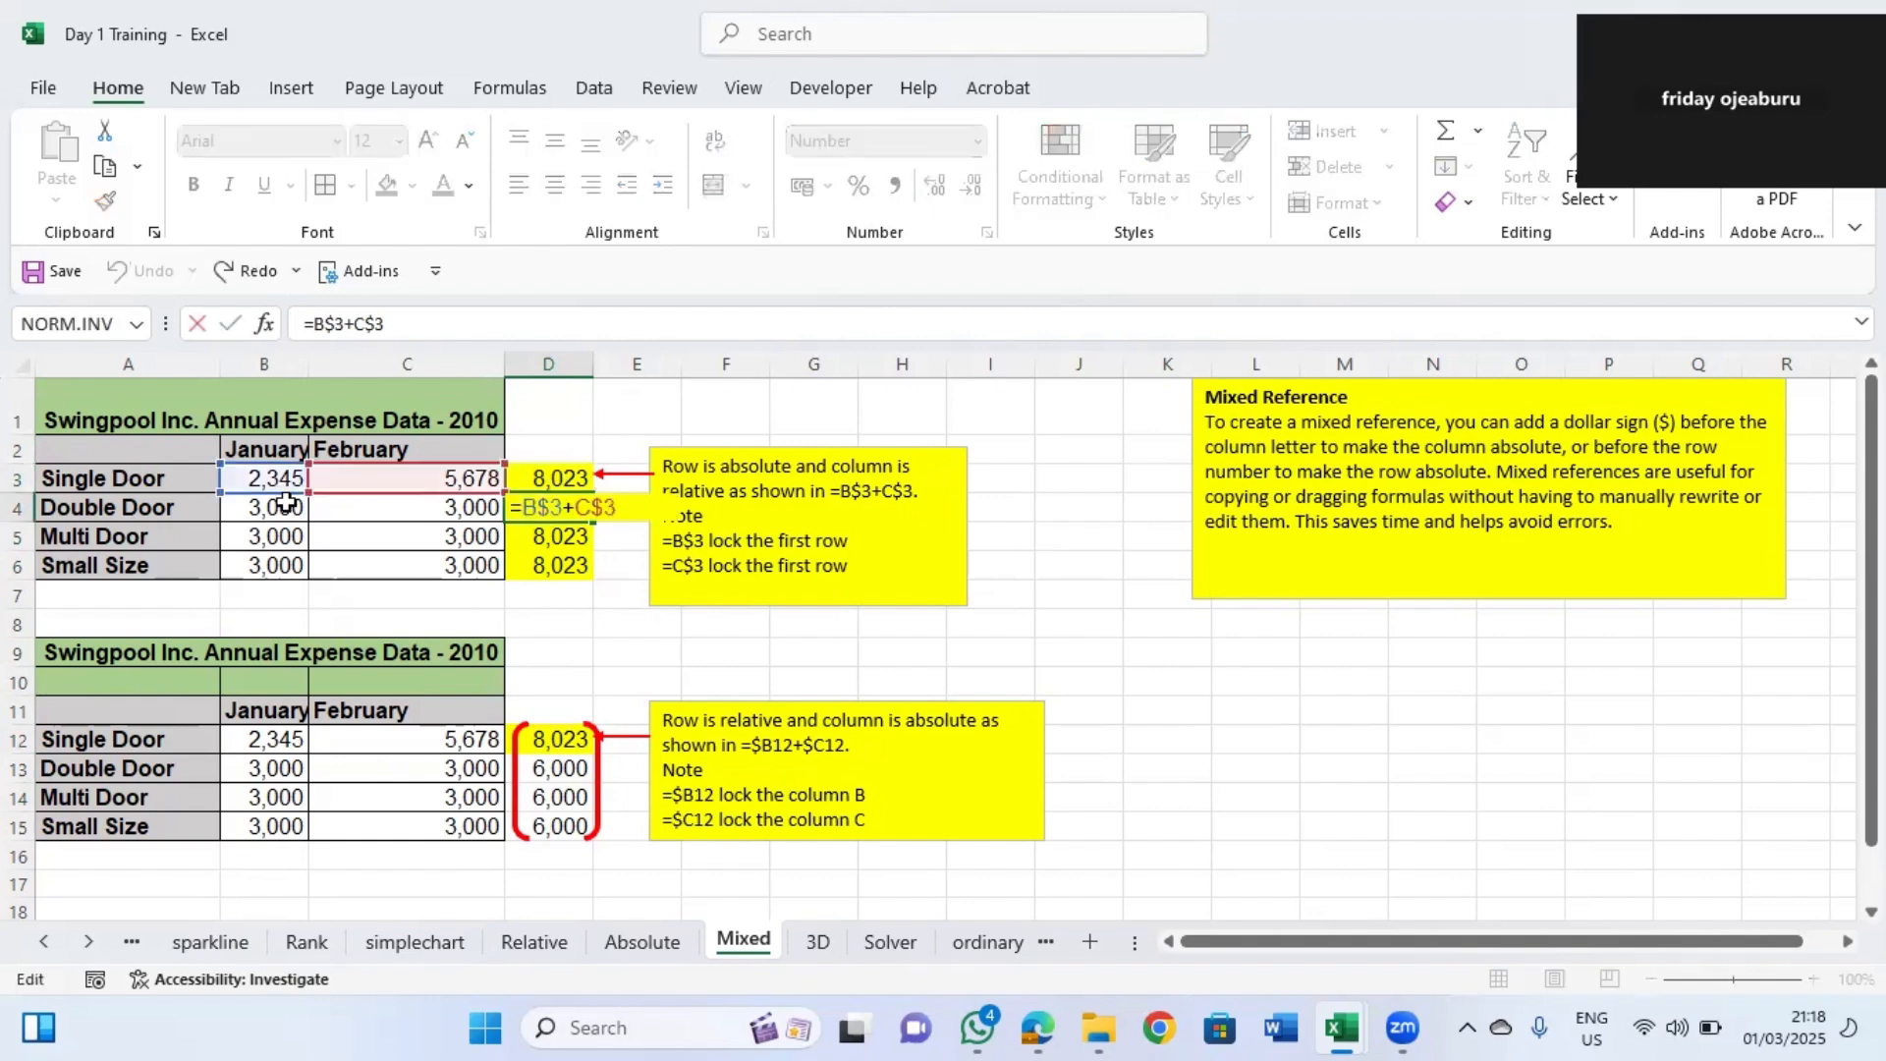
{"action": "left_click", "coordinate": [550, 565]}
{"action": "left_click", "coordinate": [542, 538]}
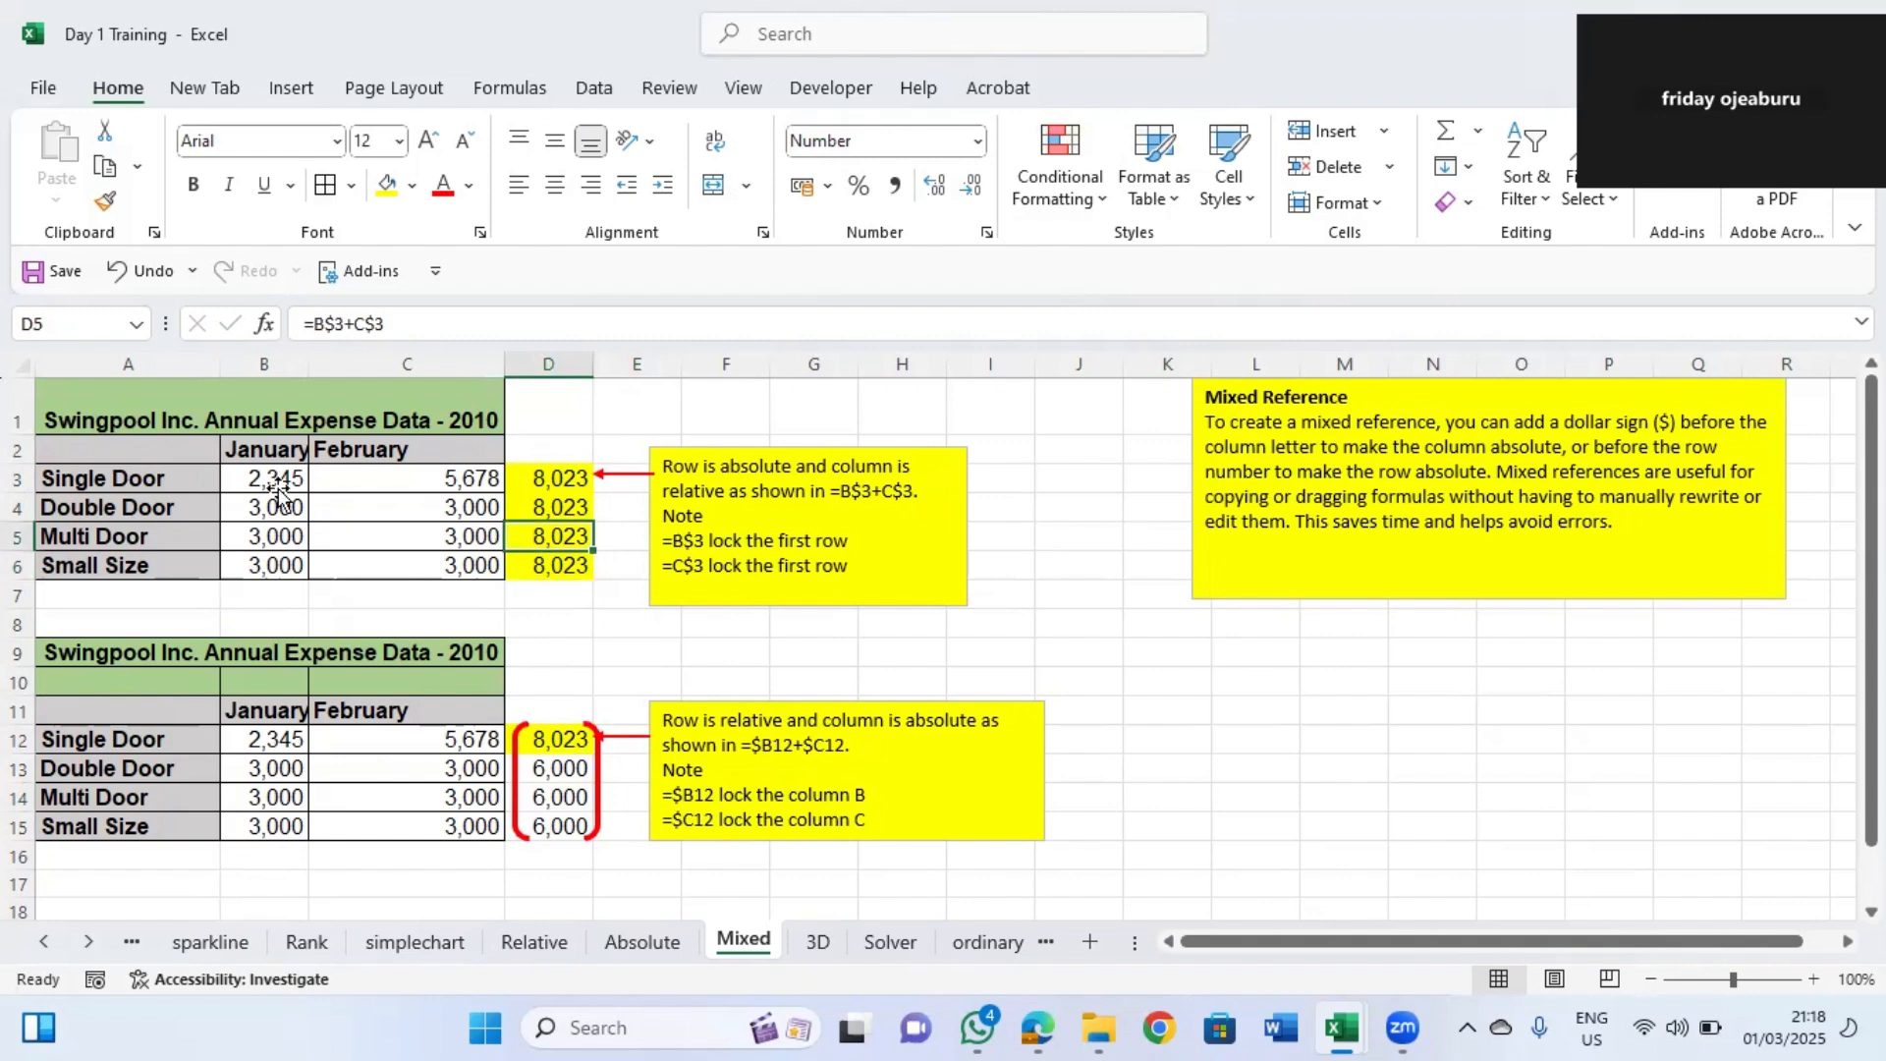
{"action": "key", "text": "F2"}
{"action": "left_click", "coordinate": [550, 555]}
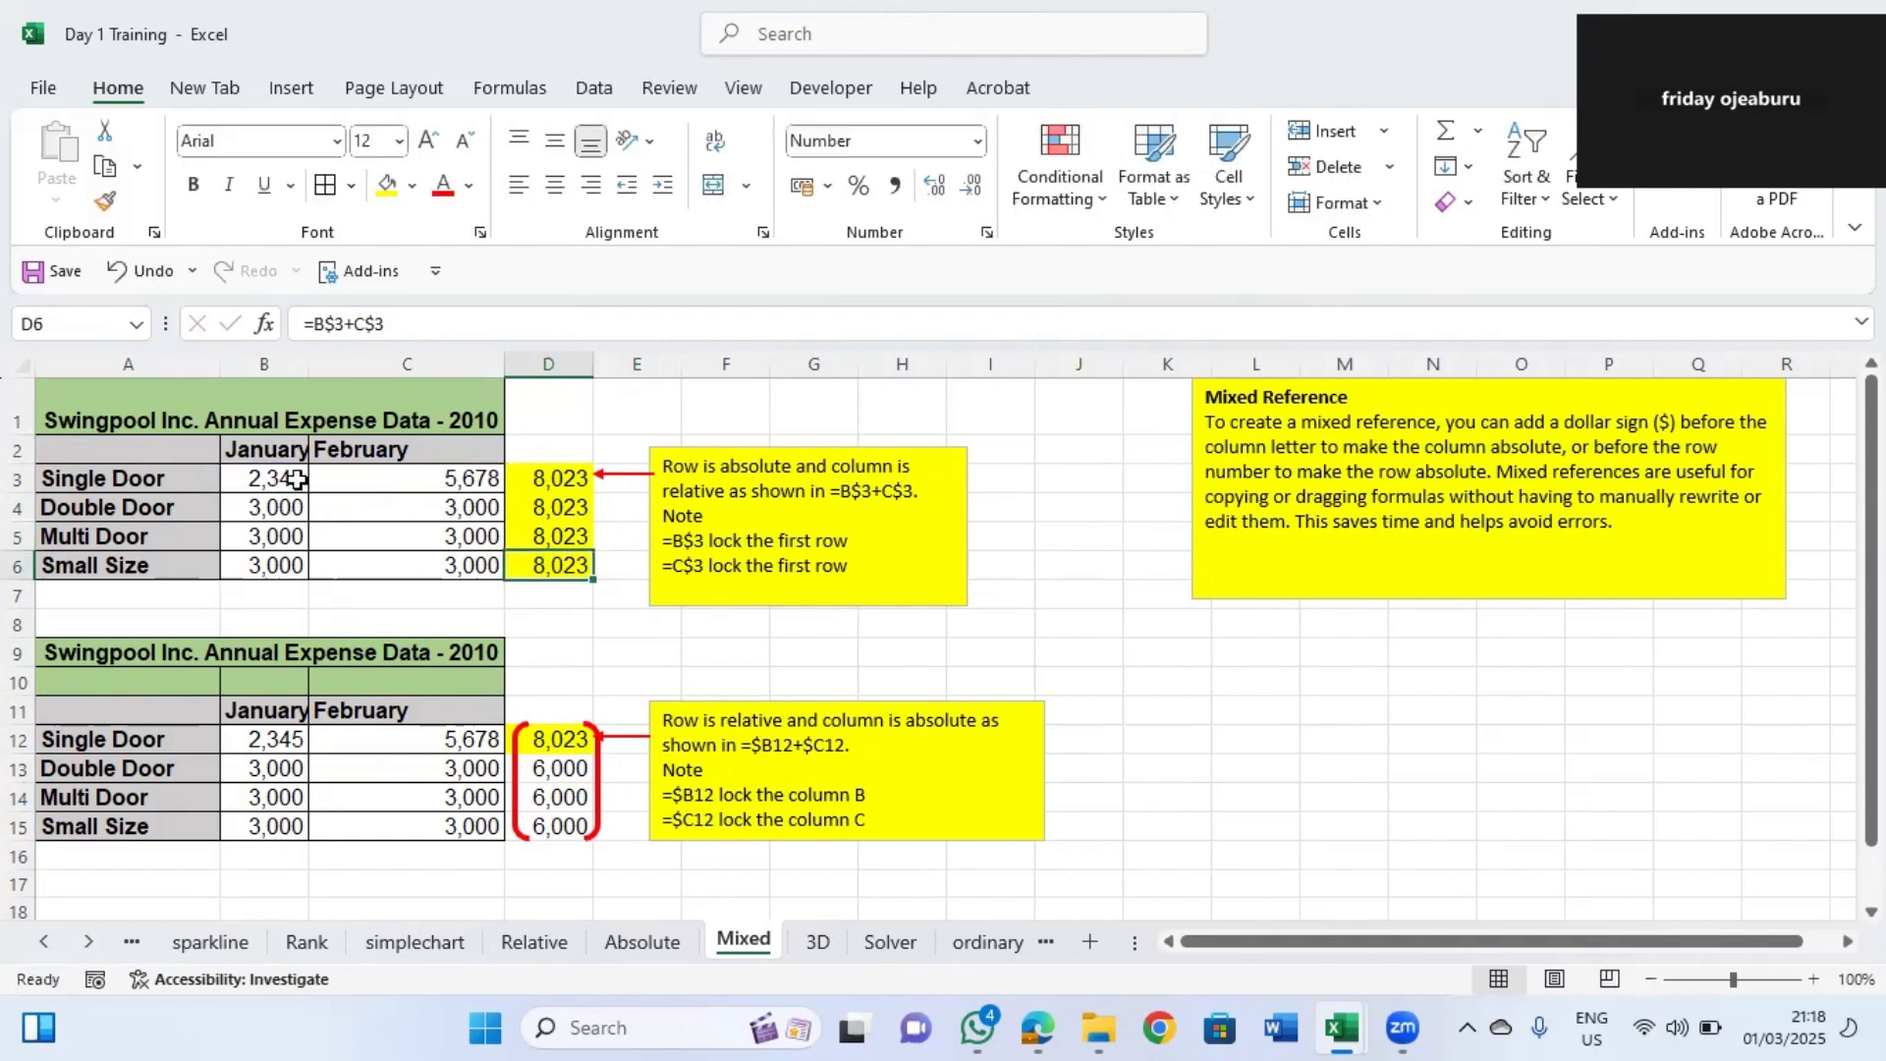
{"action": "key", "text": "F2"}
{"action": "left_click", "coordinate": [550, 619]}
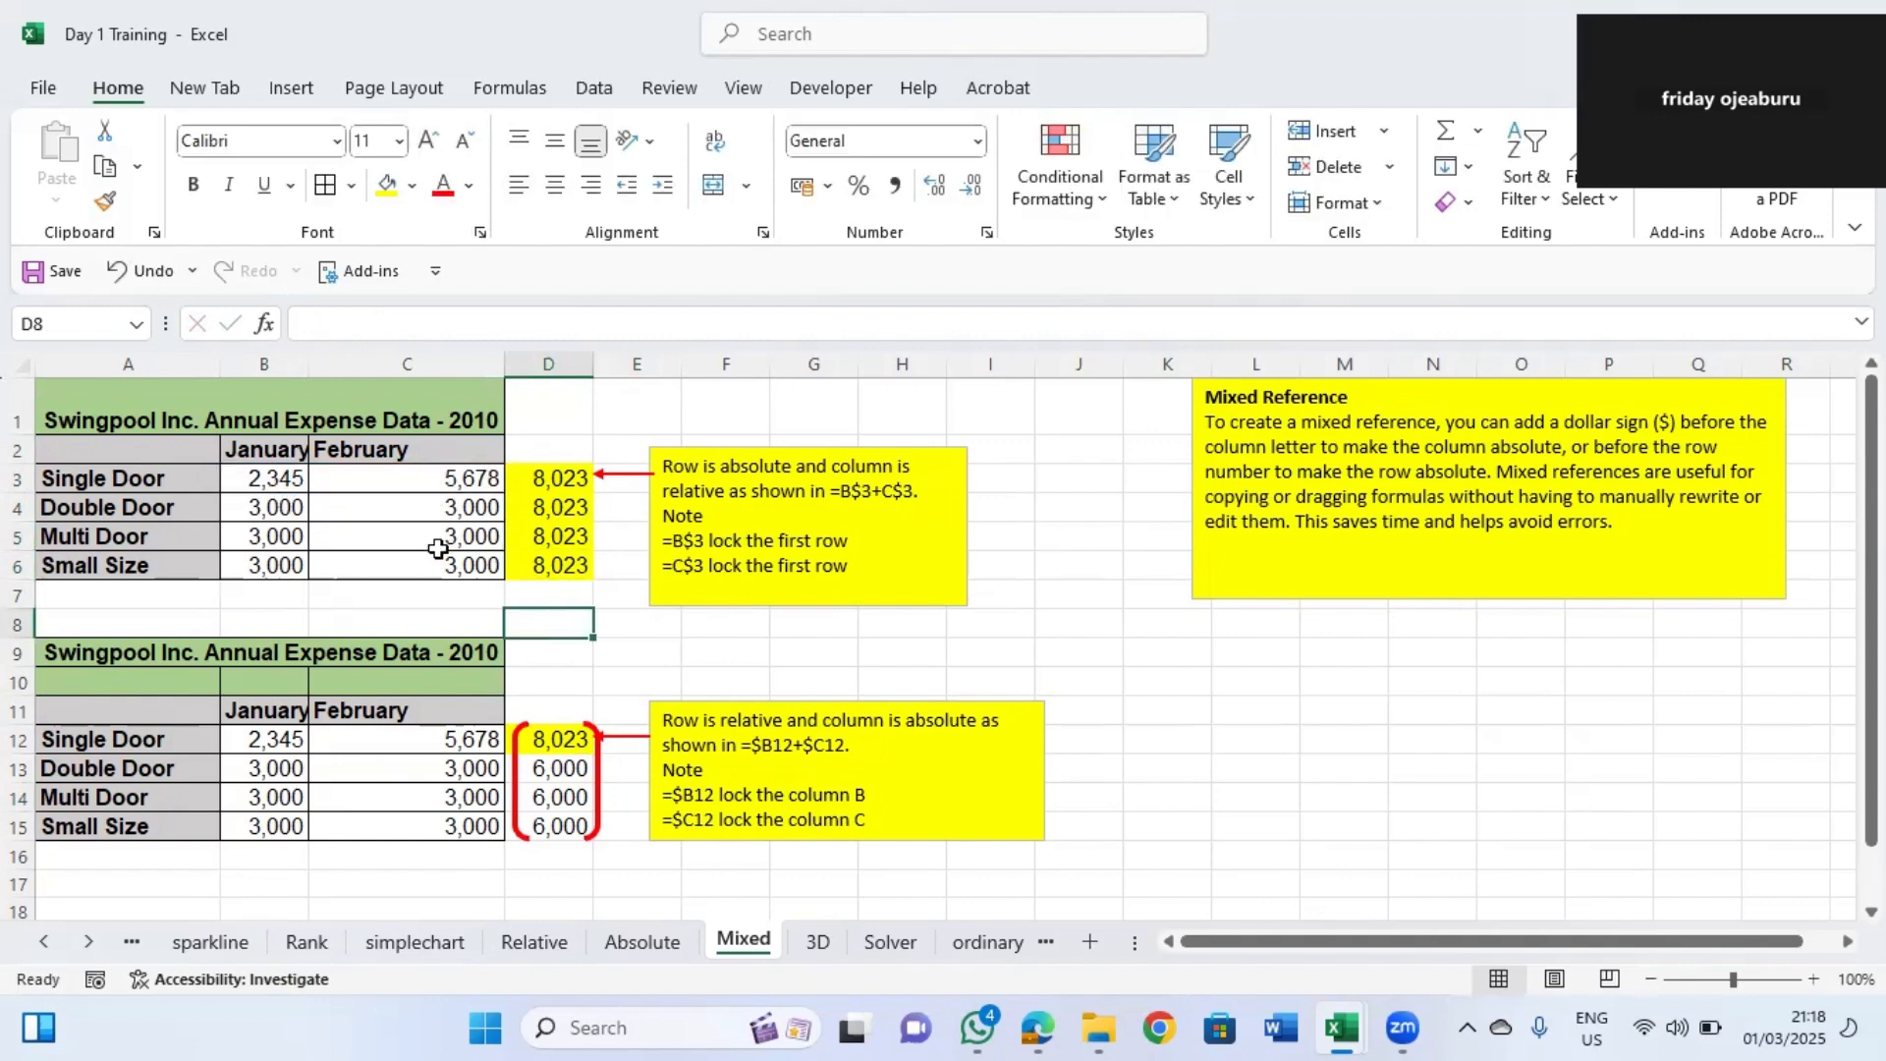
{"action": "left_click_drag", "start_coordinate": [504, 504], "coordinate": [509, 547]}
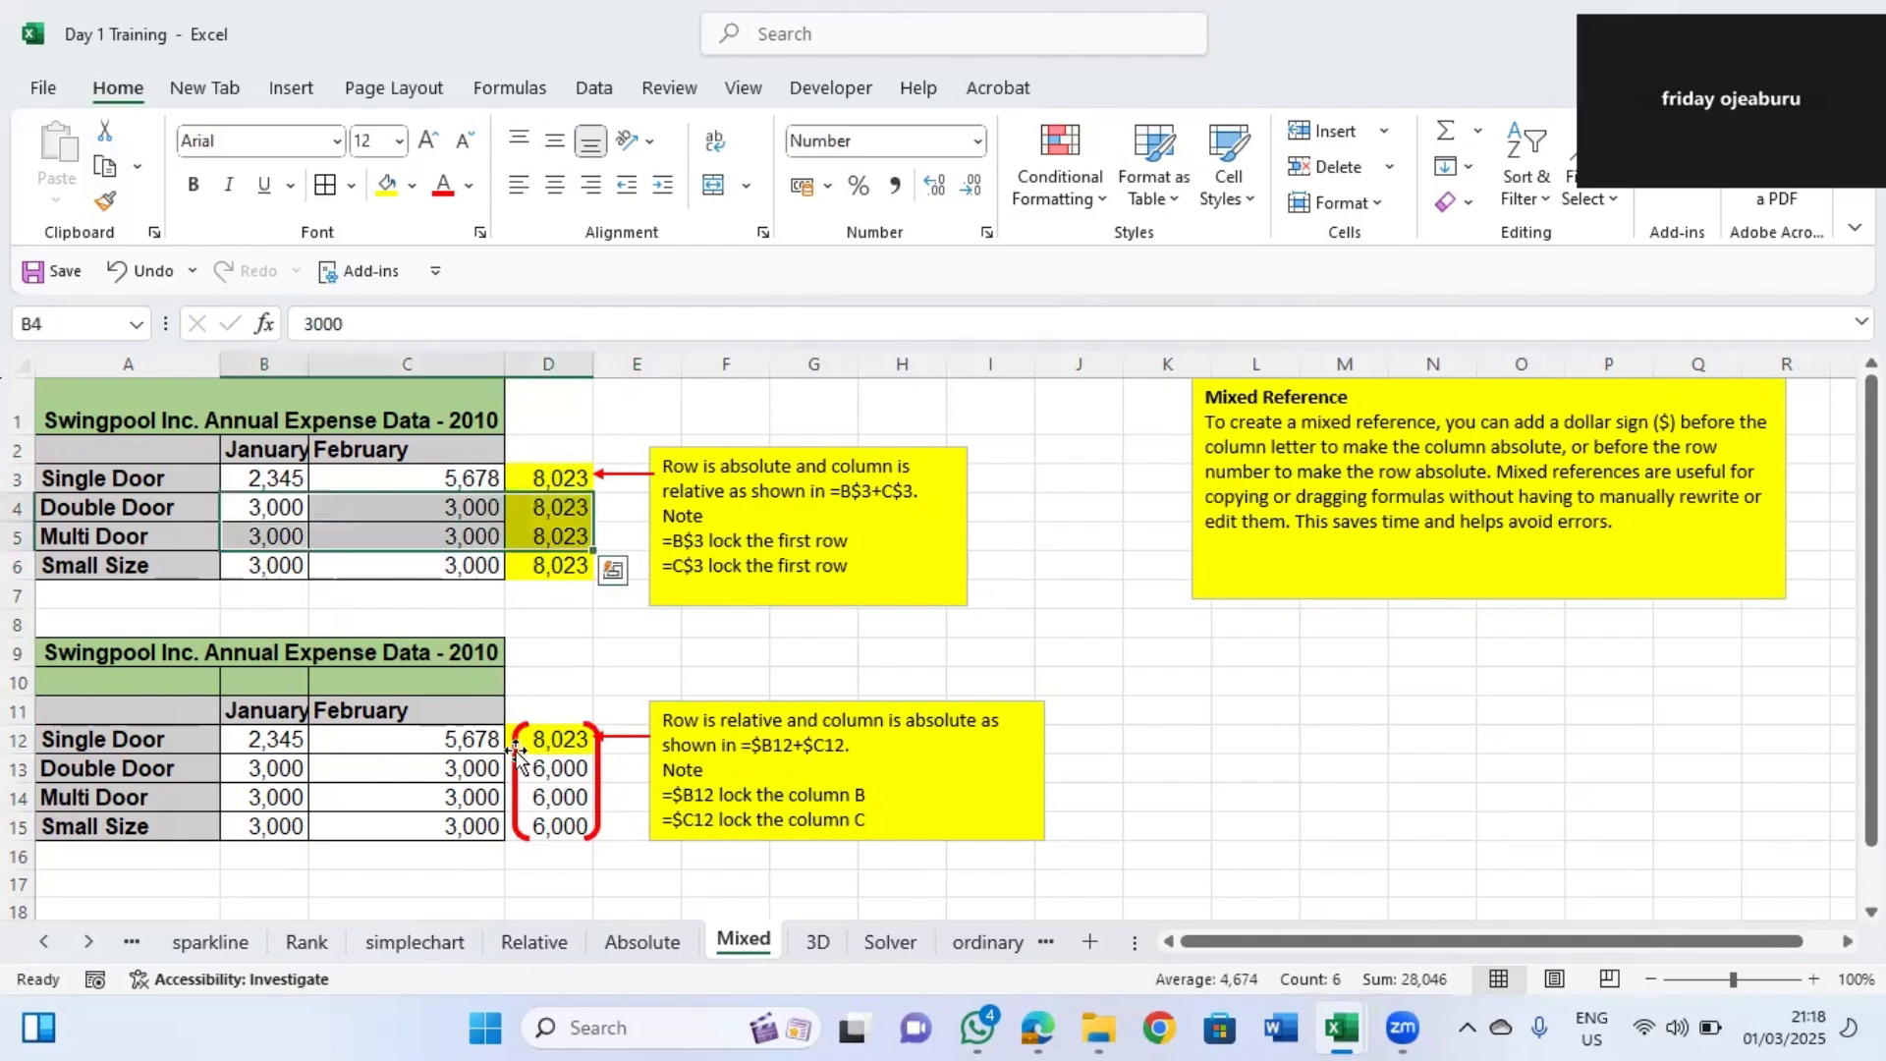
{"action": "left_click", "coordinate": [531, 777]}
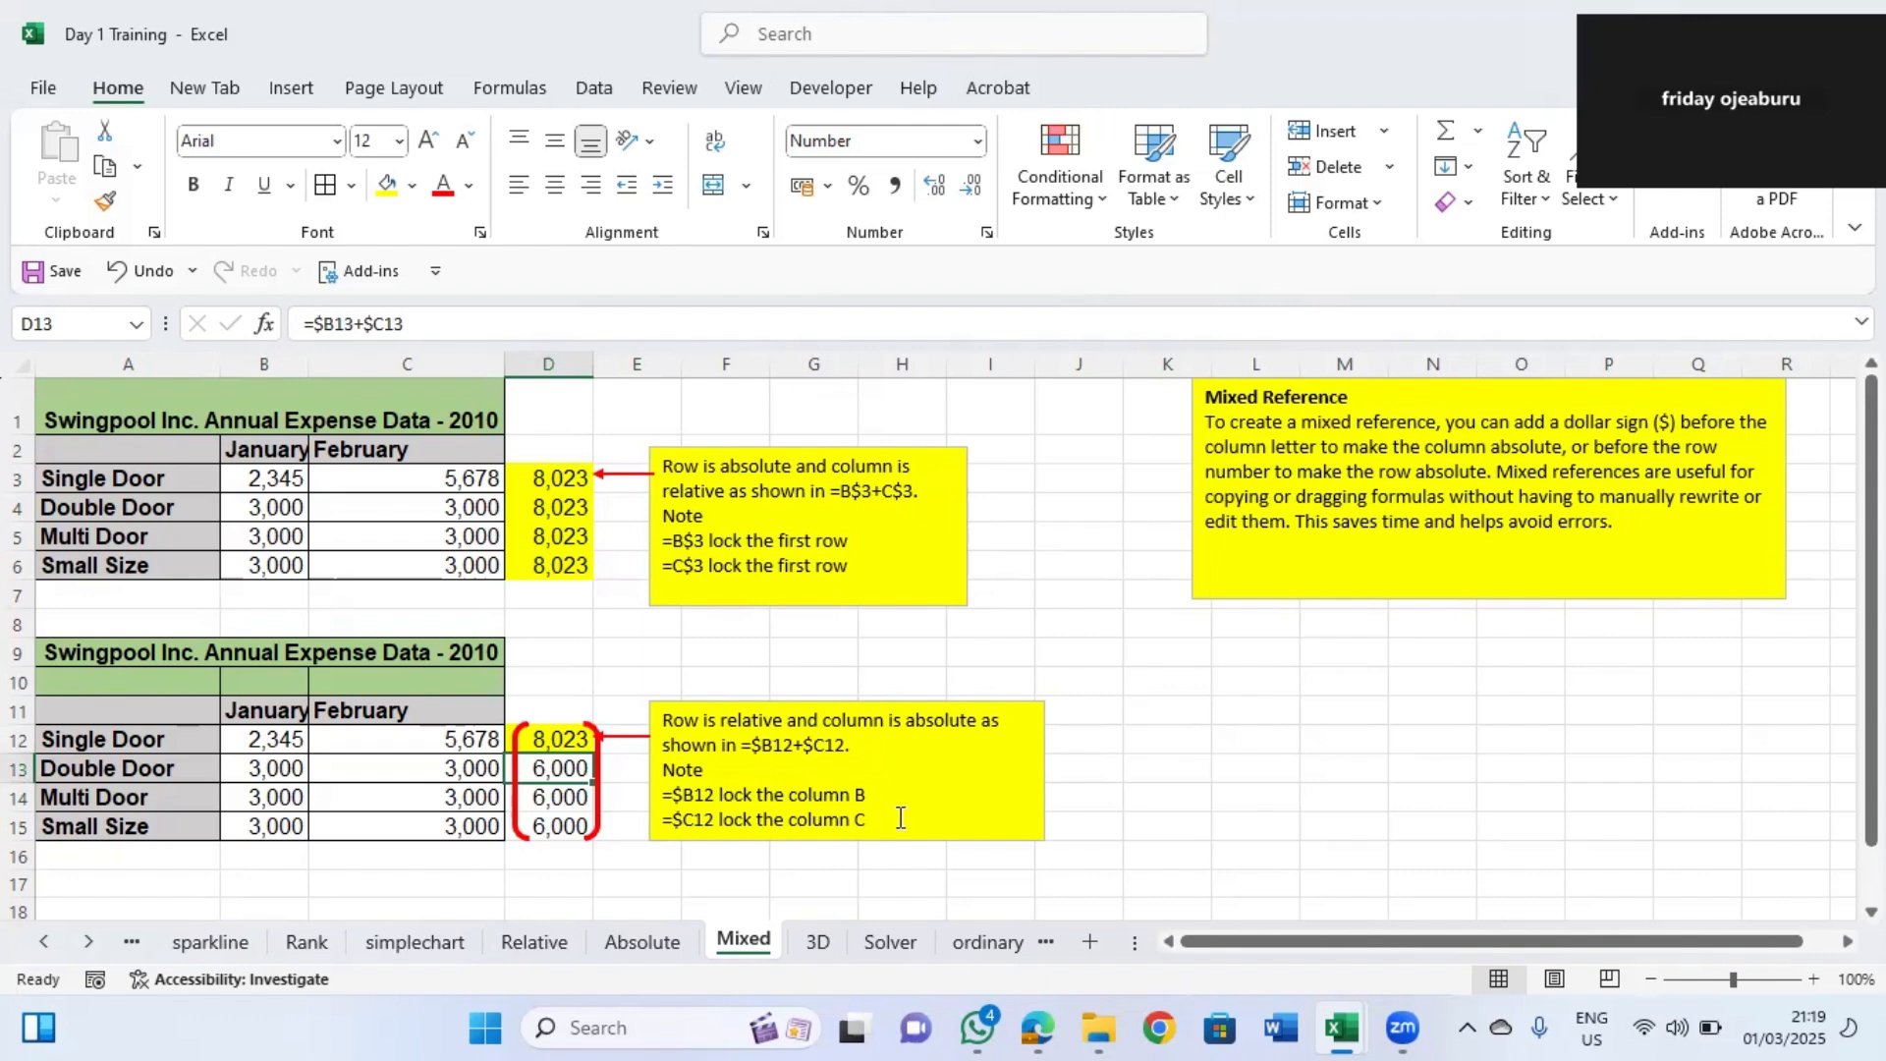
Open the 3D sheet and link C3 to the Relative sheet's D5 with =Relative!D5.
{"action": "left_click", "coordinate": [811, 947]}
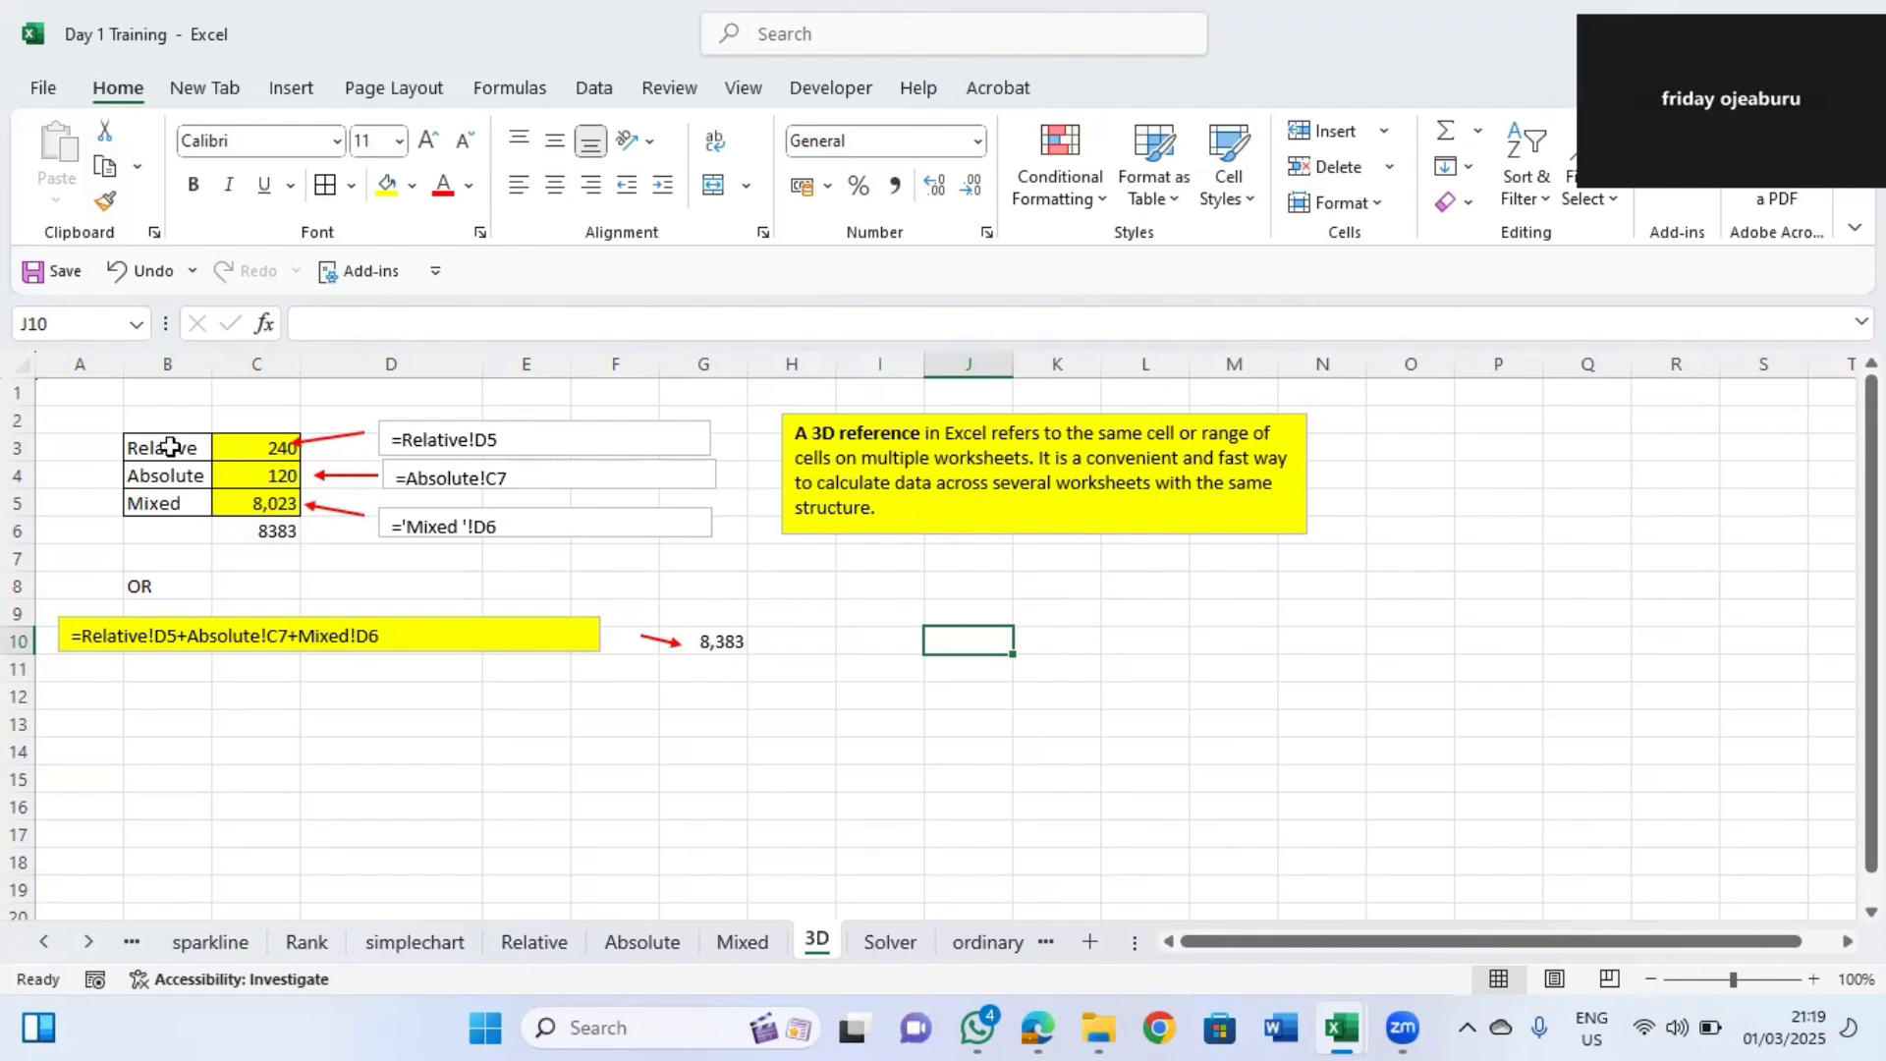
{"action": "left_click", "coordinate": [249, 447]}
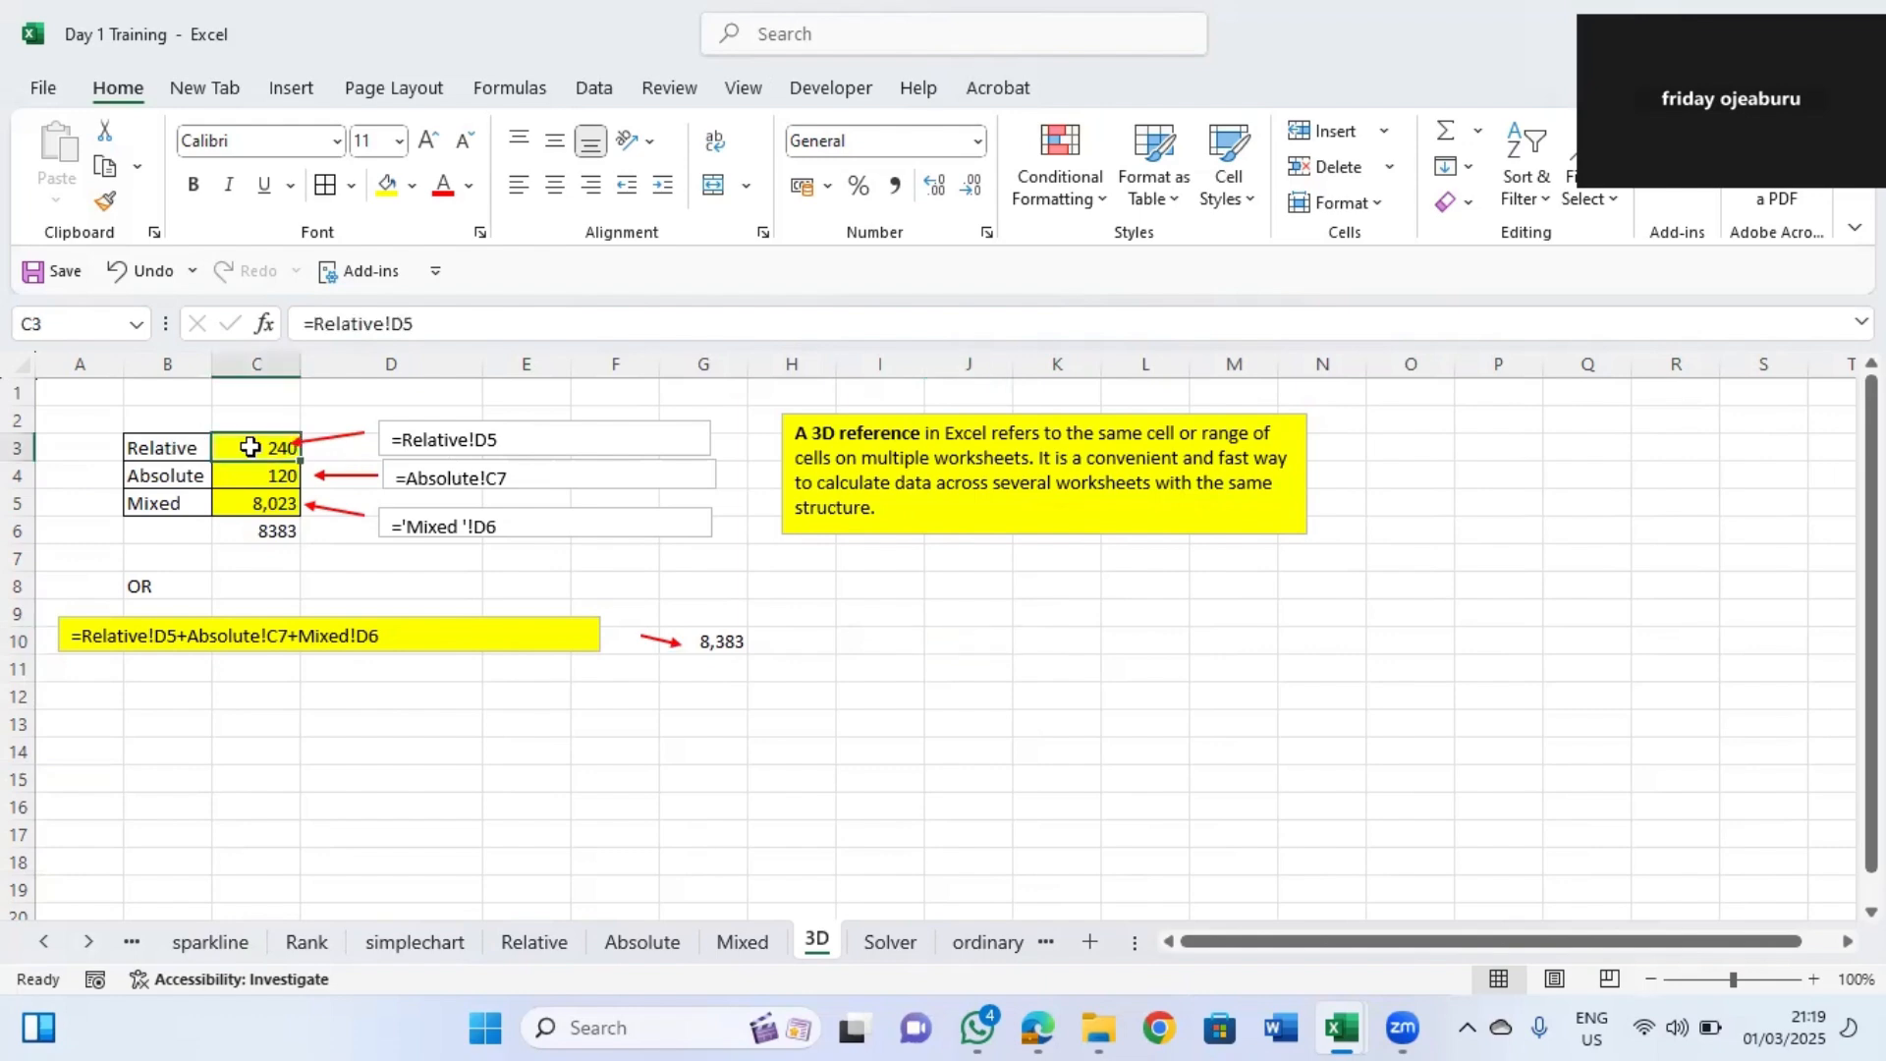
{"action": "type", "text": "="}
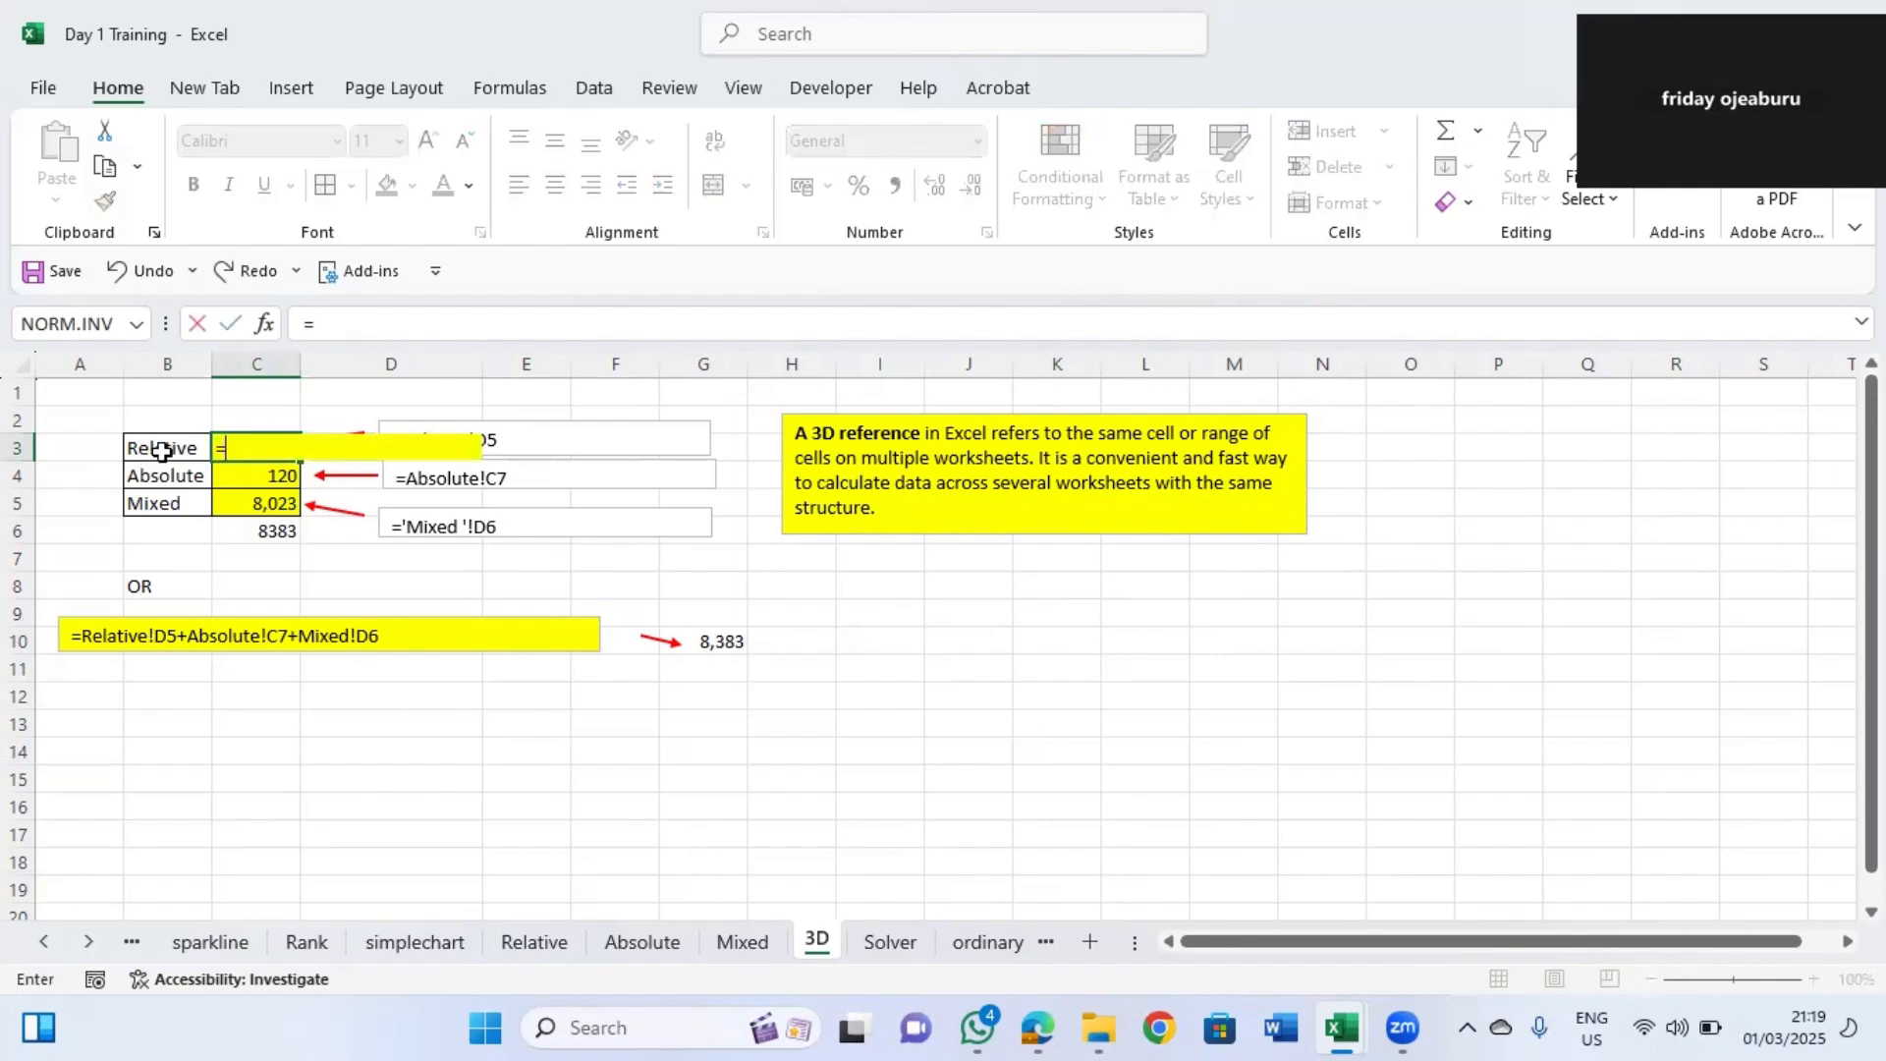
{"action": "left_click", "coordinate": [534, 941]}
{"action": "left_click", "coordinate": [339, 501]}
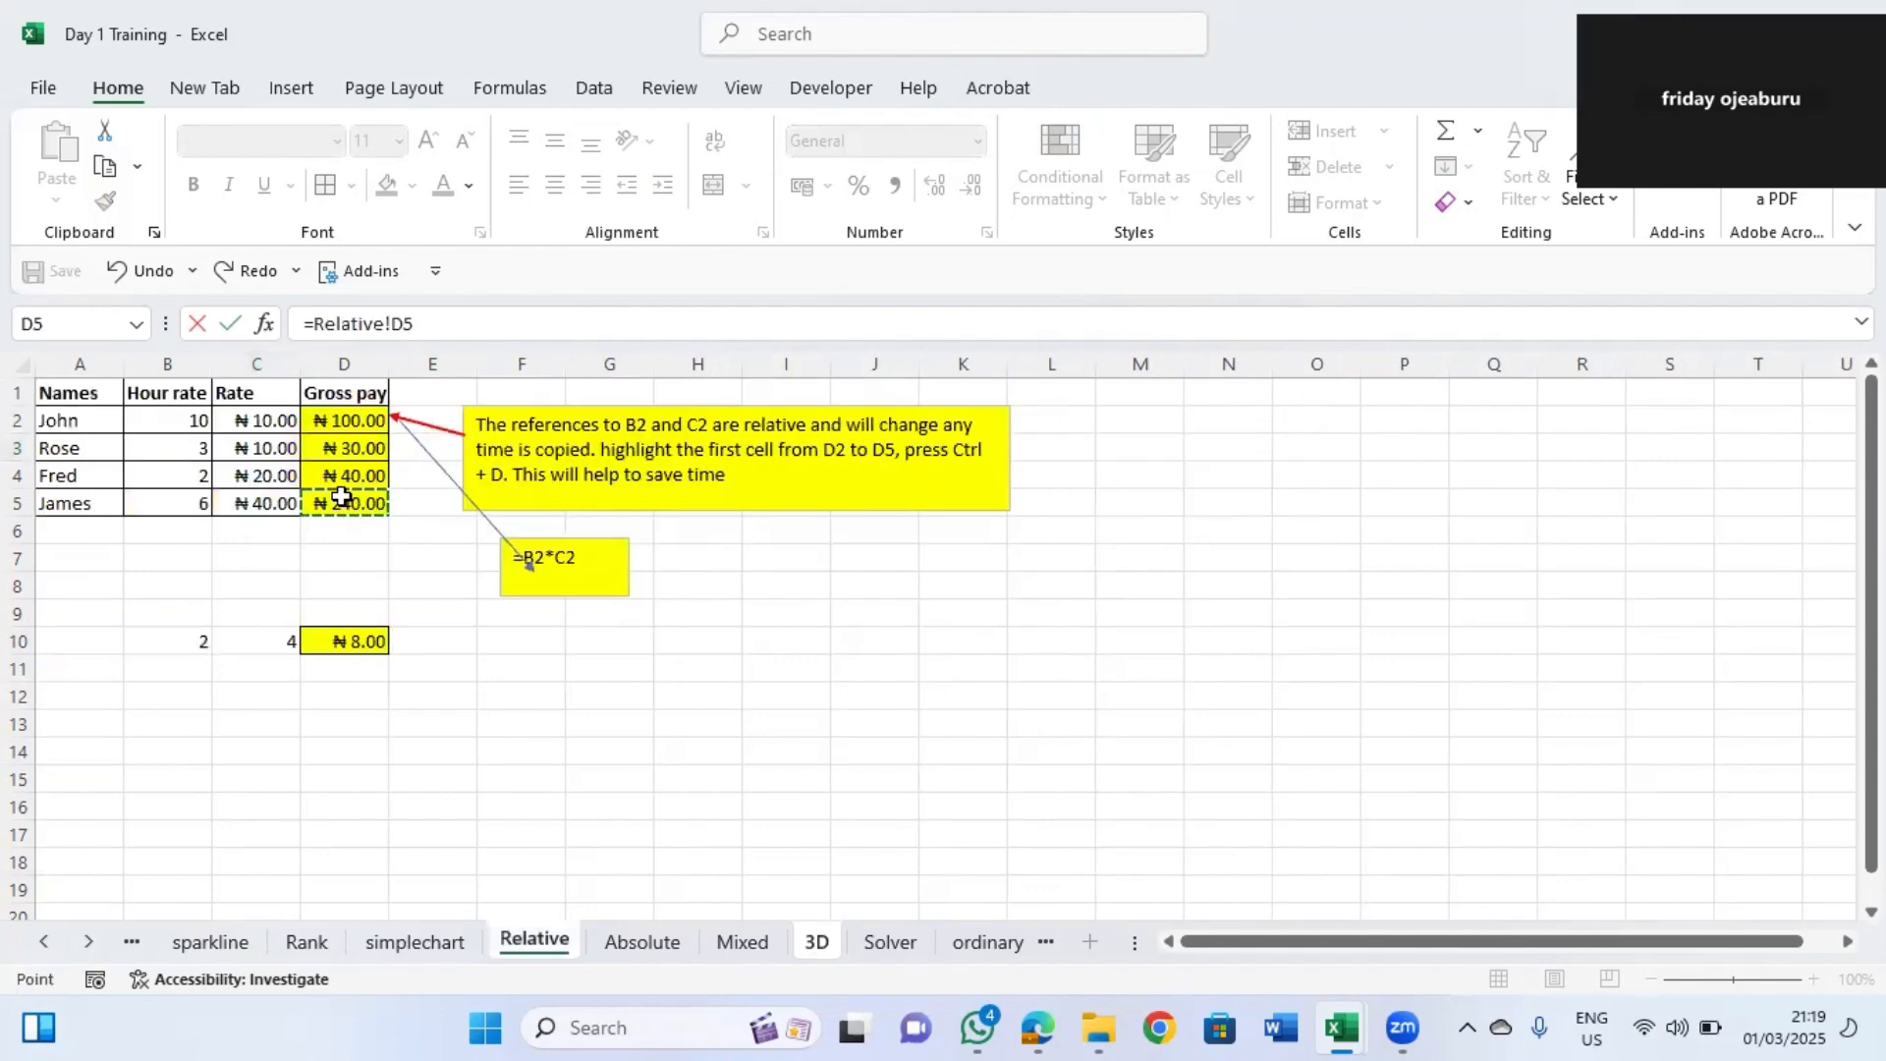
{"action": "key", "text": "Return"}
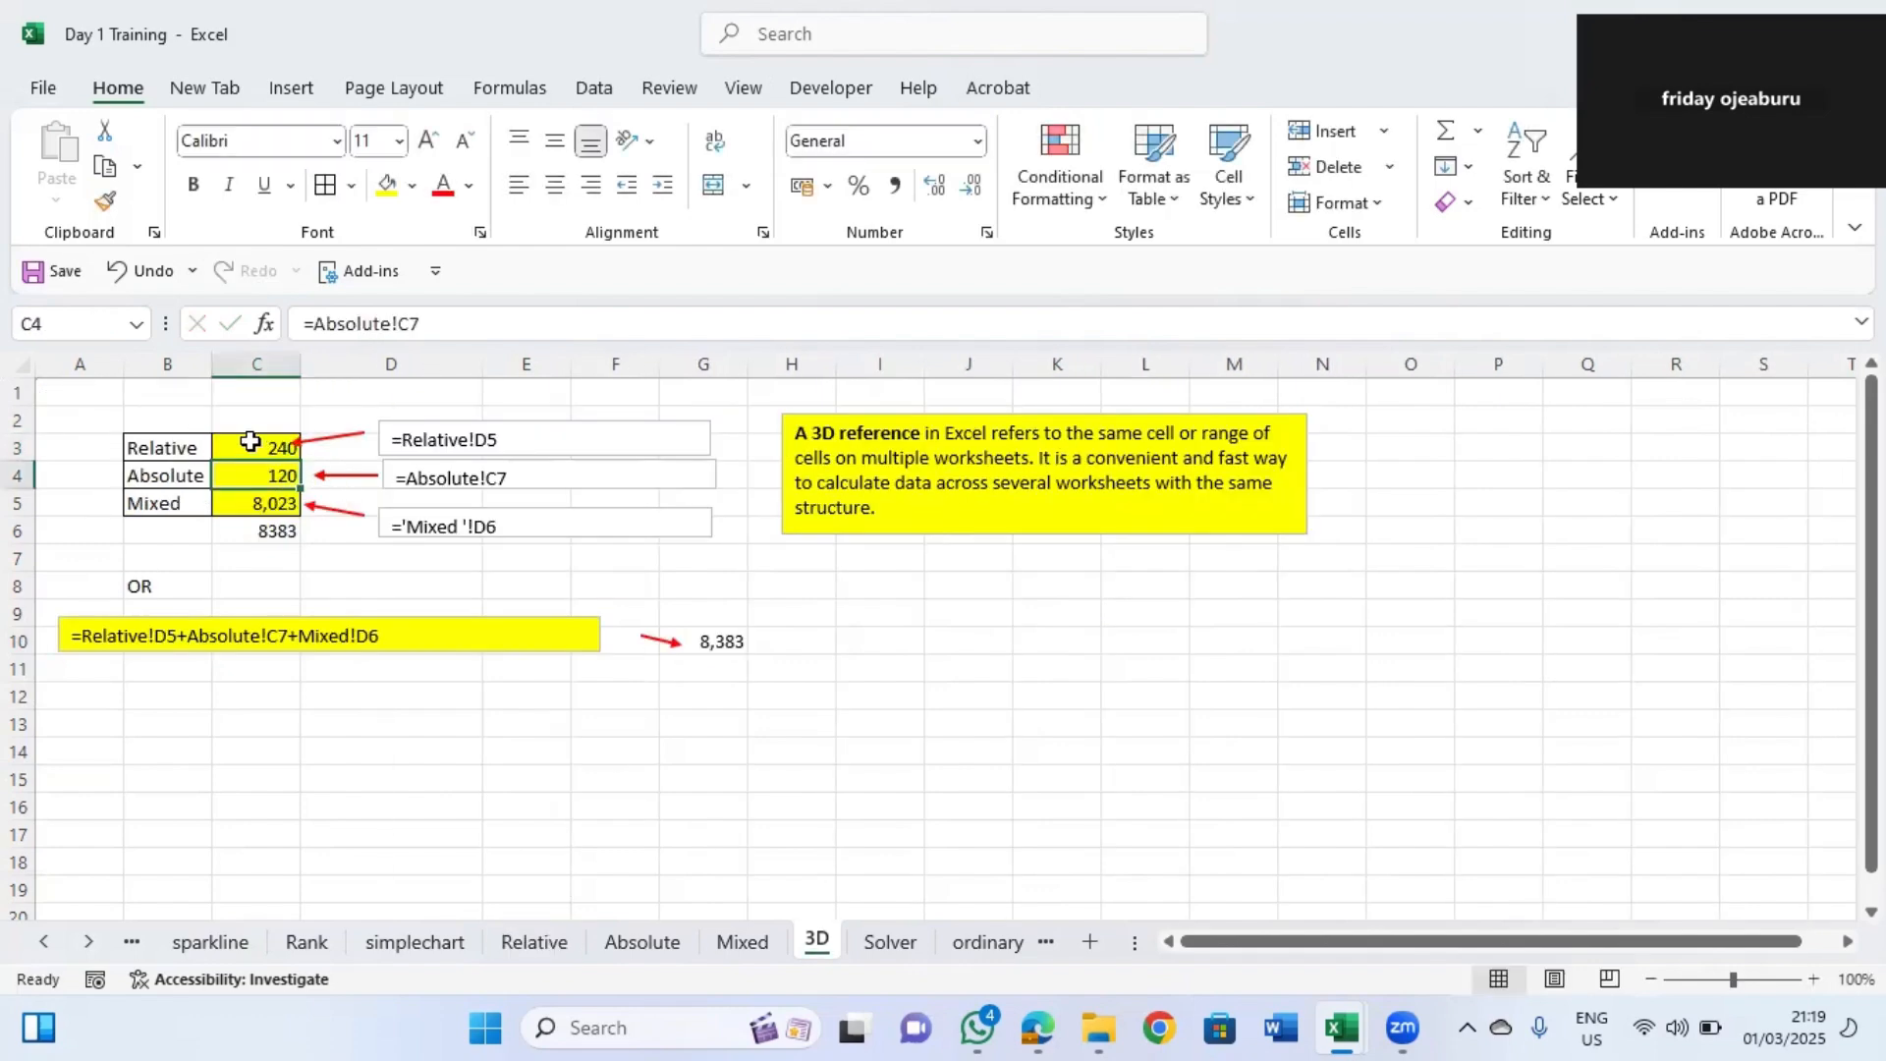
Link C4 to the Absolute sheet's C7 with the 3D reference =Absolute!C7.
{"action": "type", "text": "="}
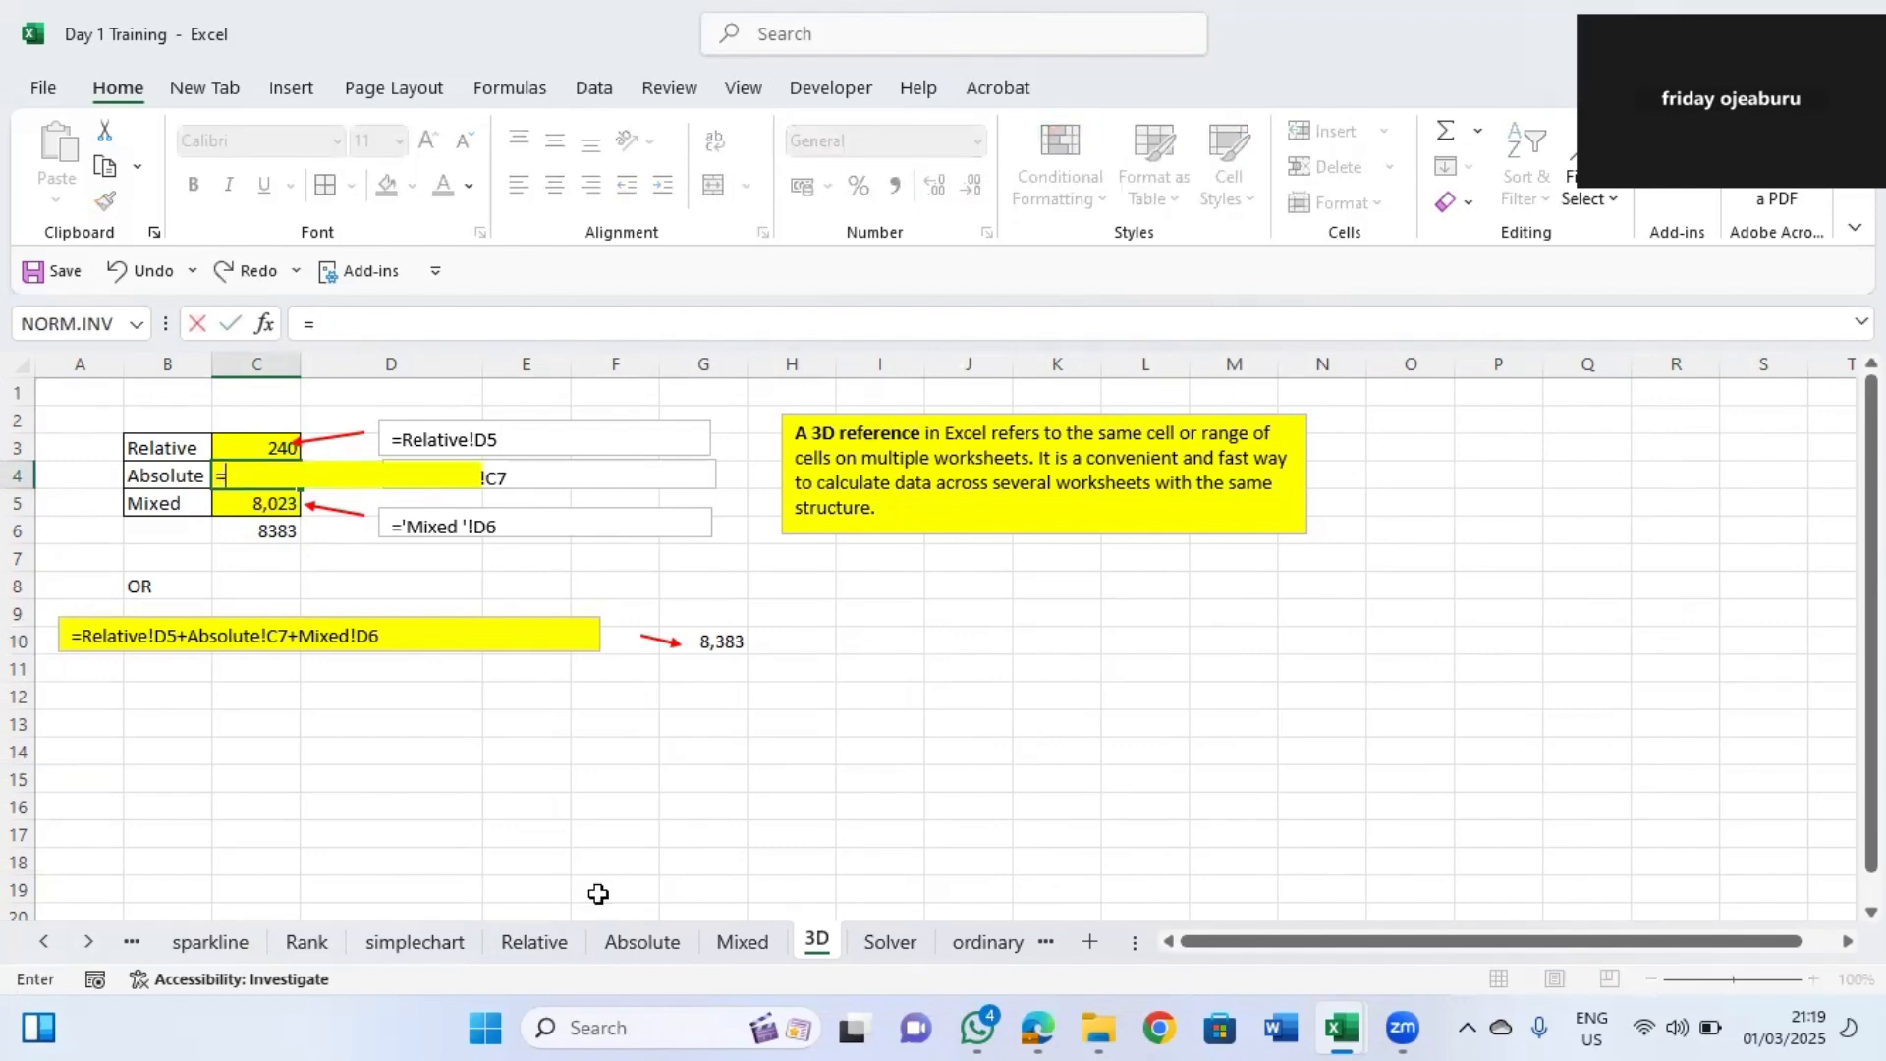
{"action": "left_click", "coordinate": [640, 943]}
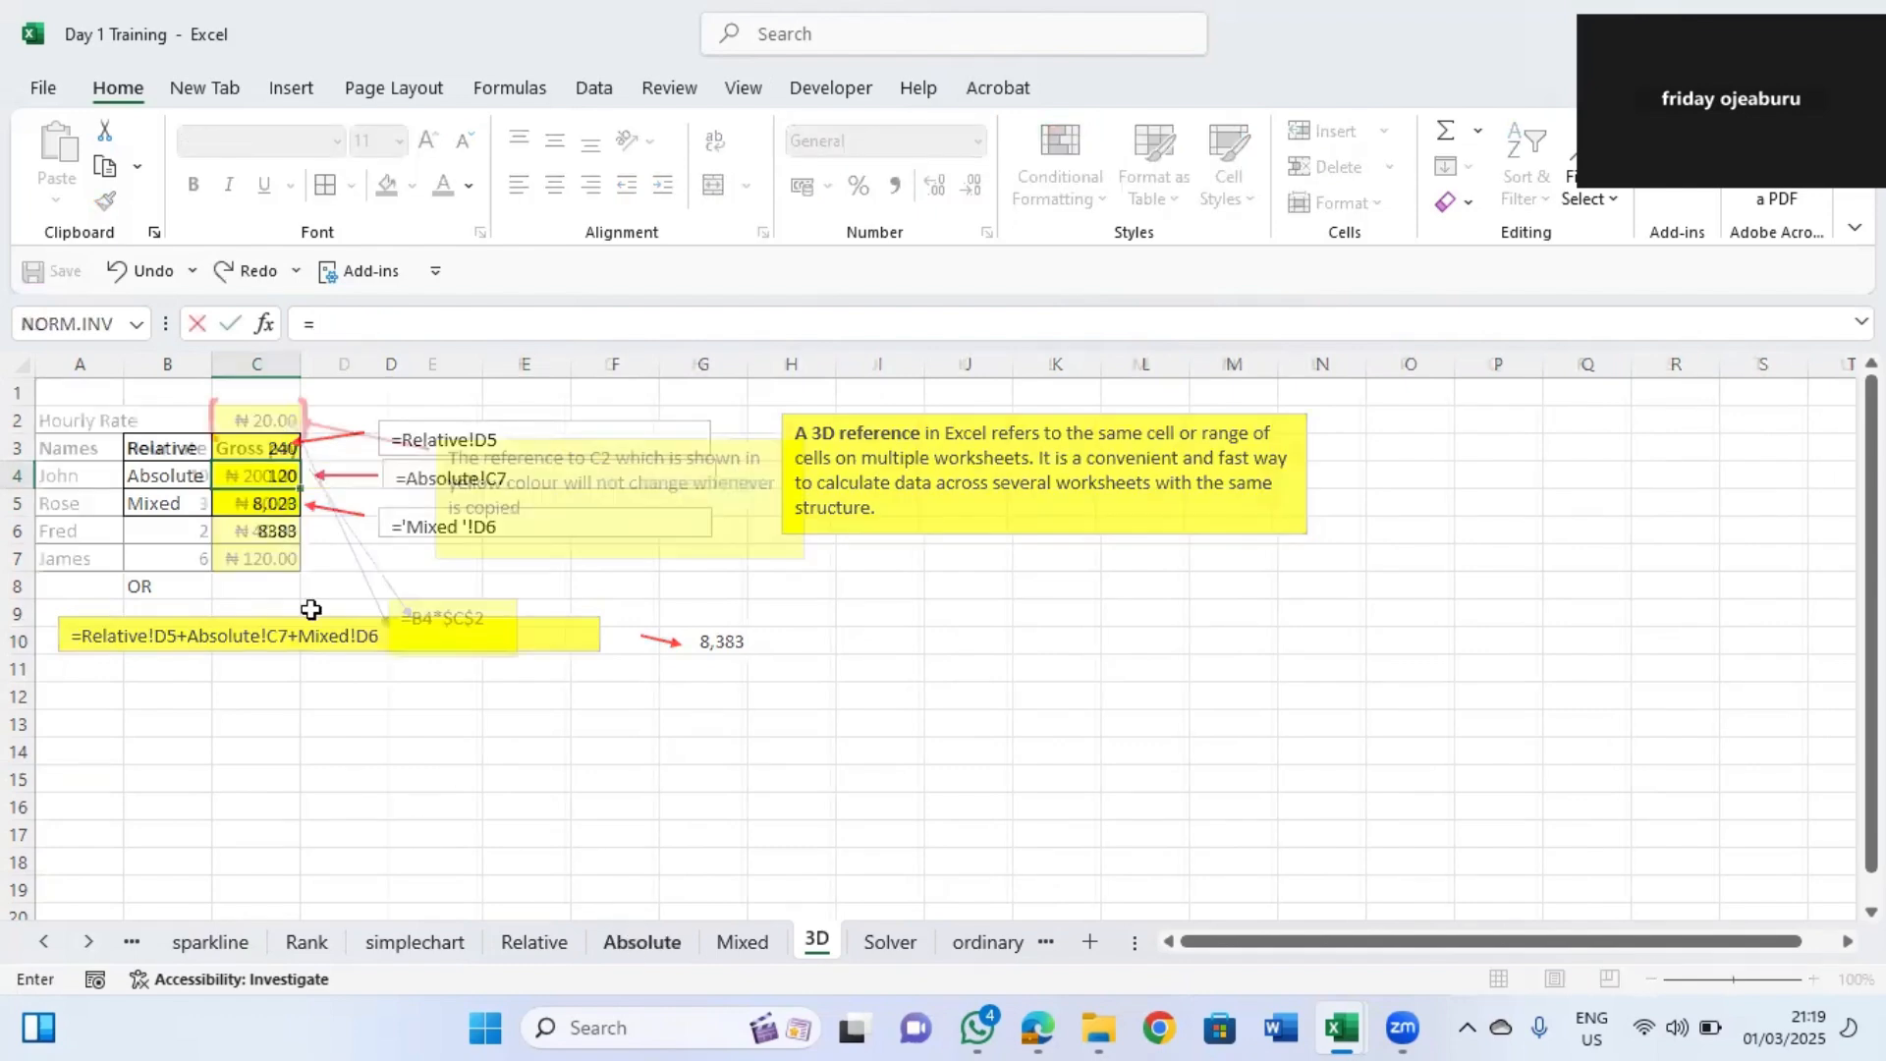
{"action": "left_click", "coordinate": [269, 558]}
{"action": "key", "text": "Return"}
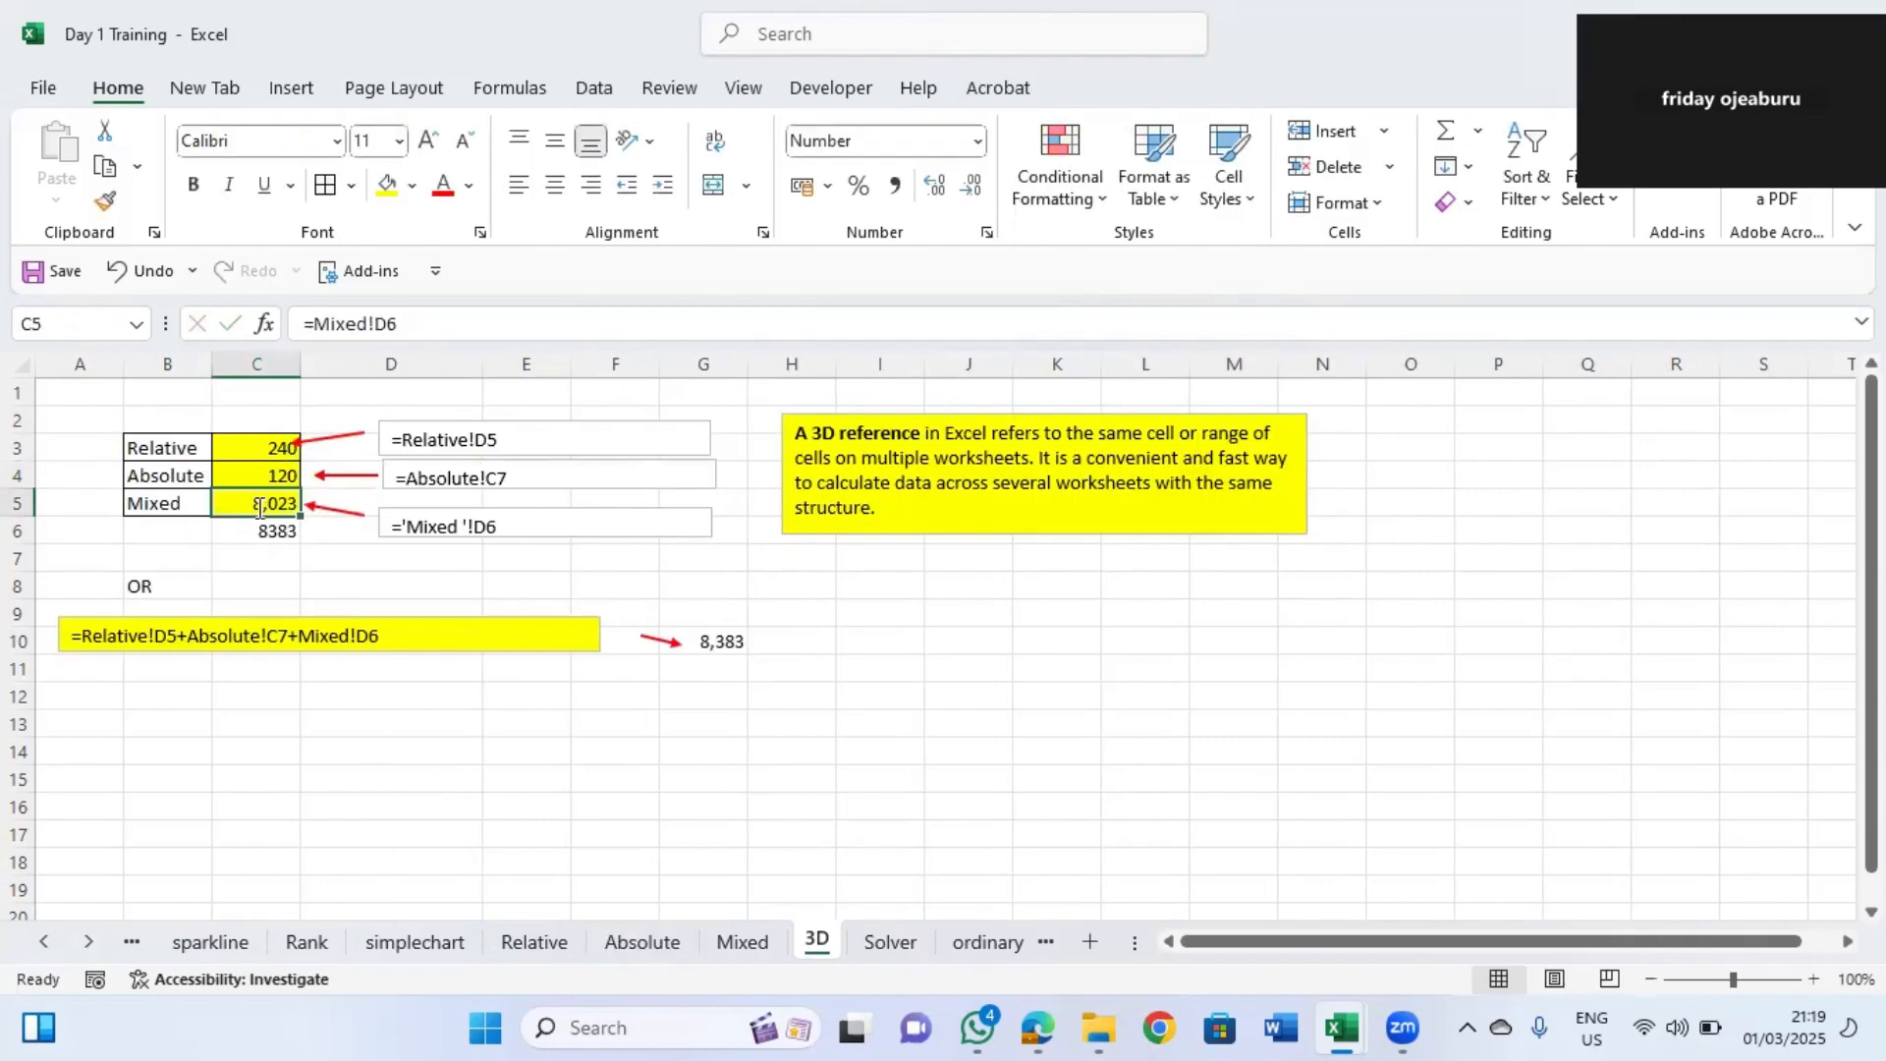
Link C5 to the Mixed sheet's D6 with the 3D reference =Mixed!D6.
{"action": "type", "text": "="}
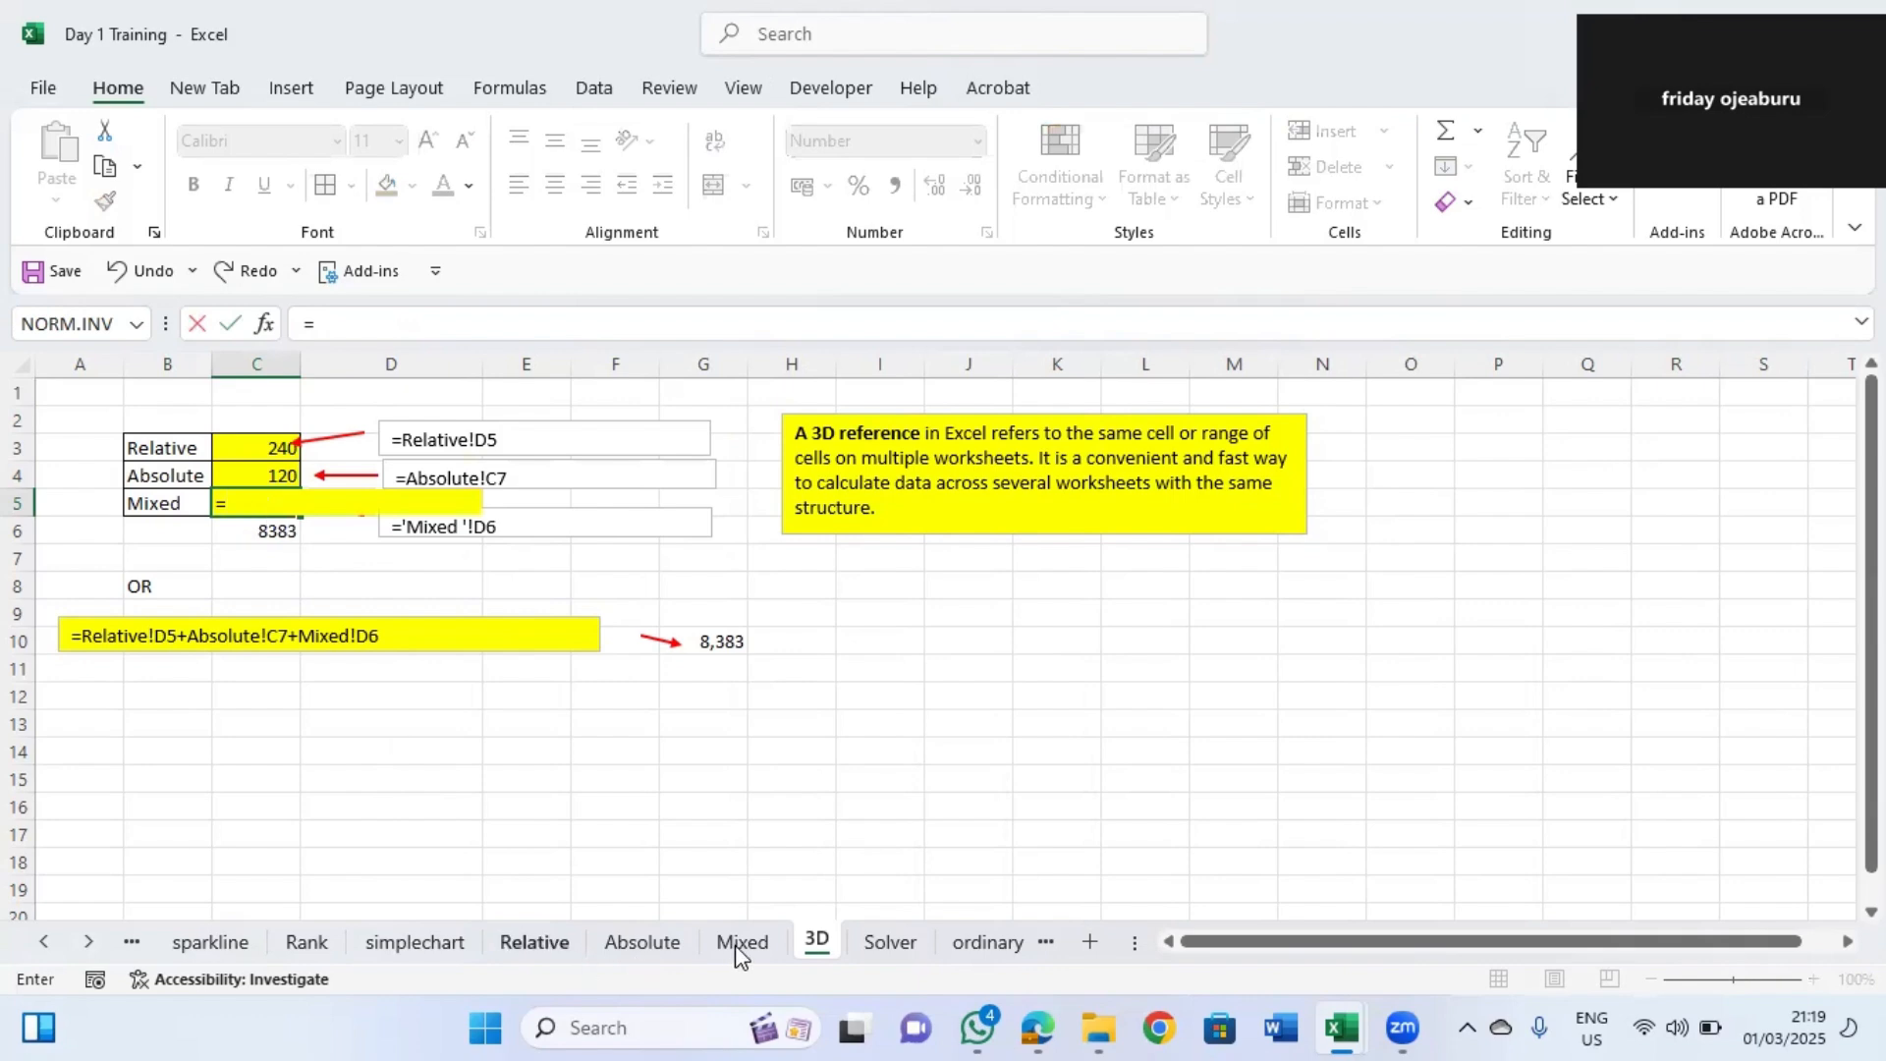
{"action": "left_click", "coordinate": [742, 941]}
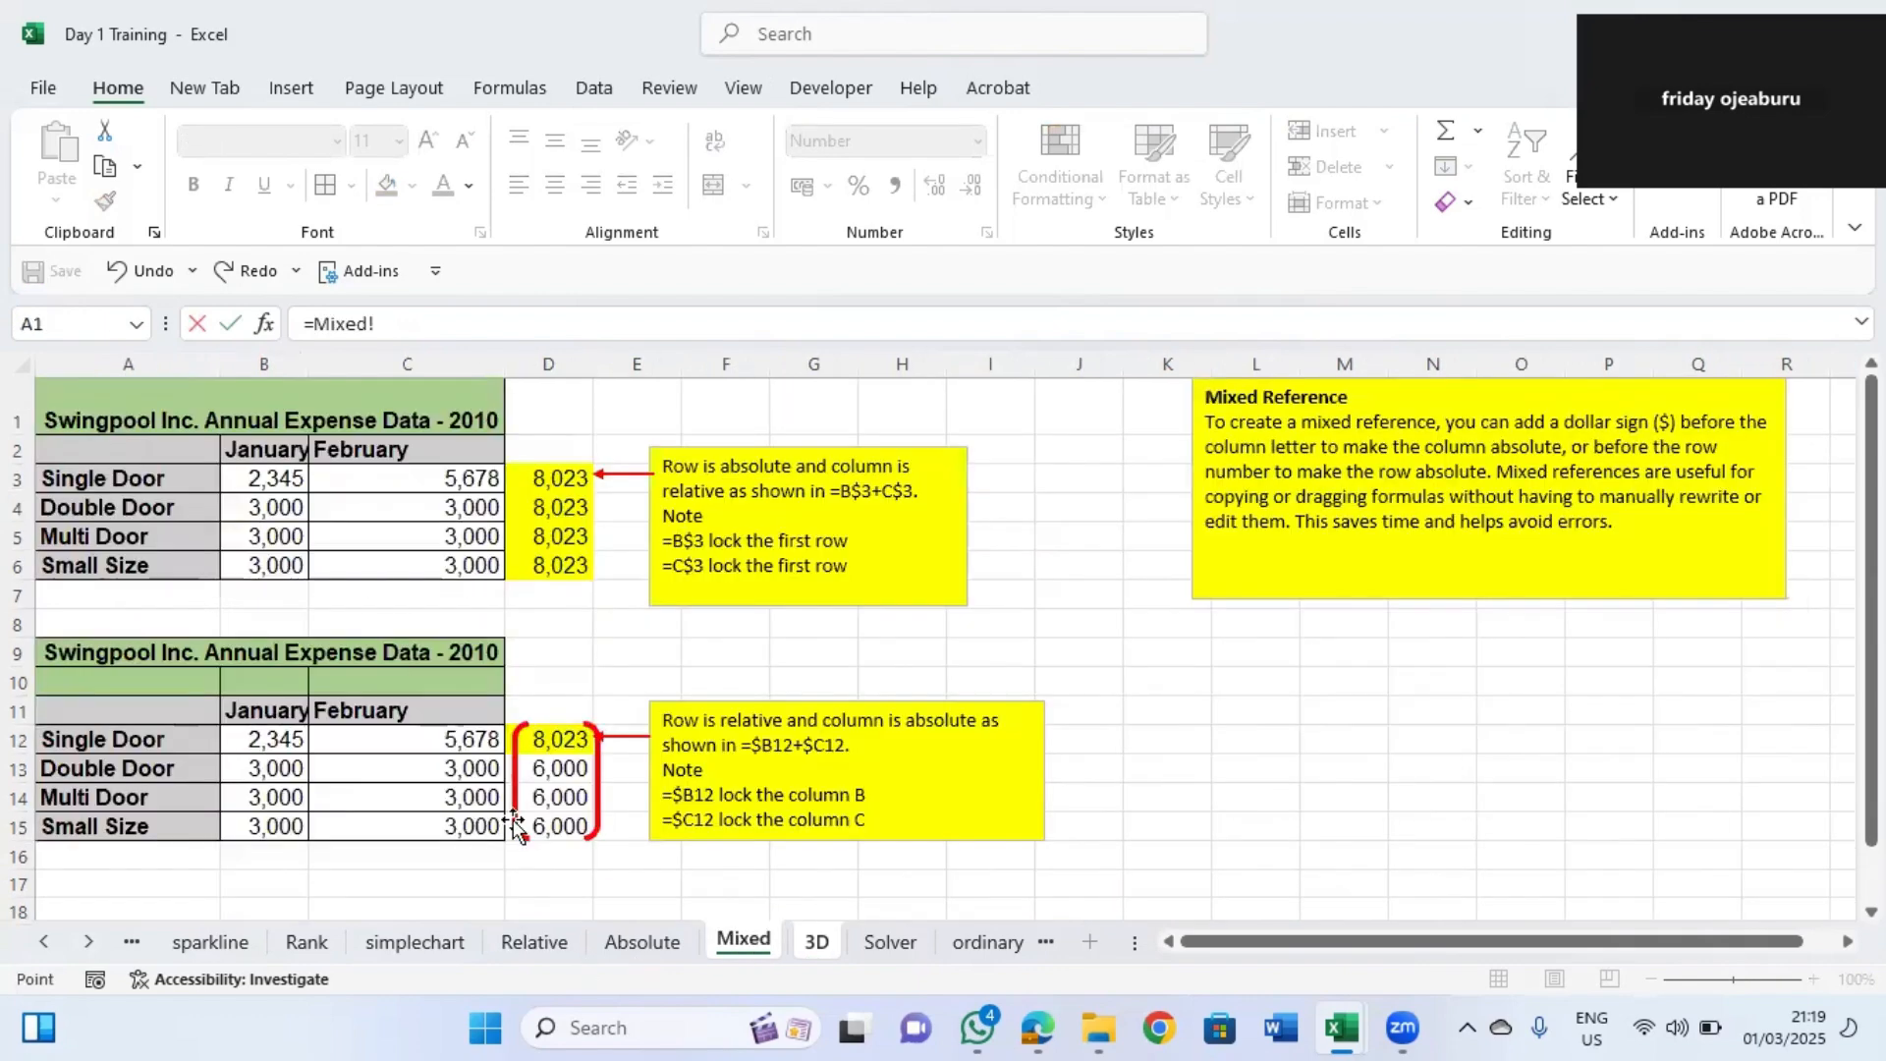
{"action": "left_click", "coordinate": [556, 566]}
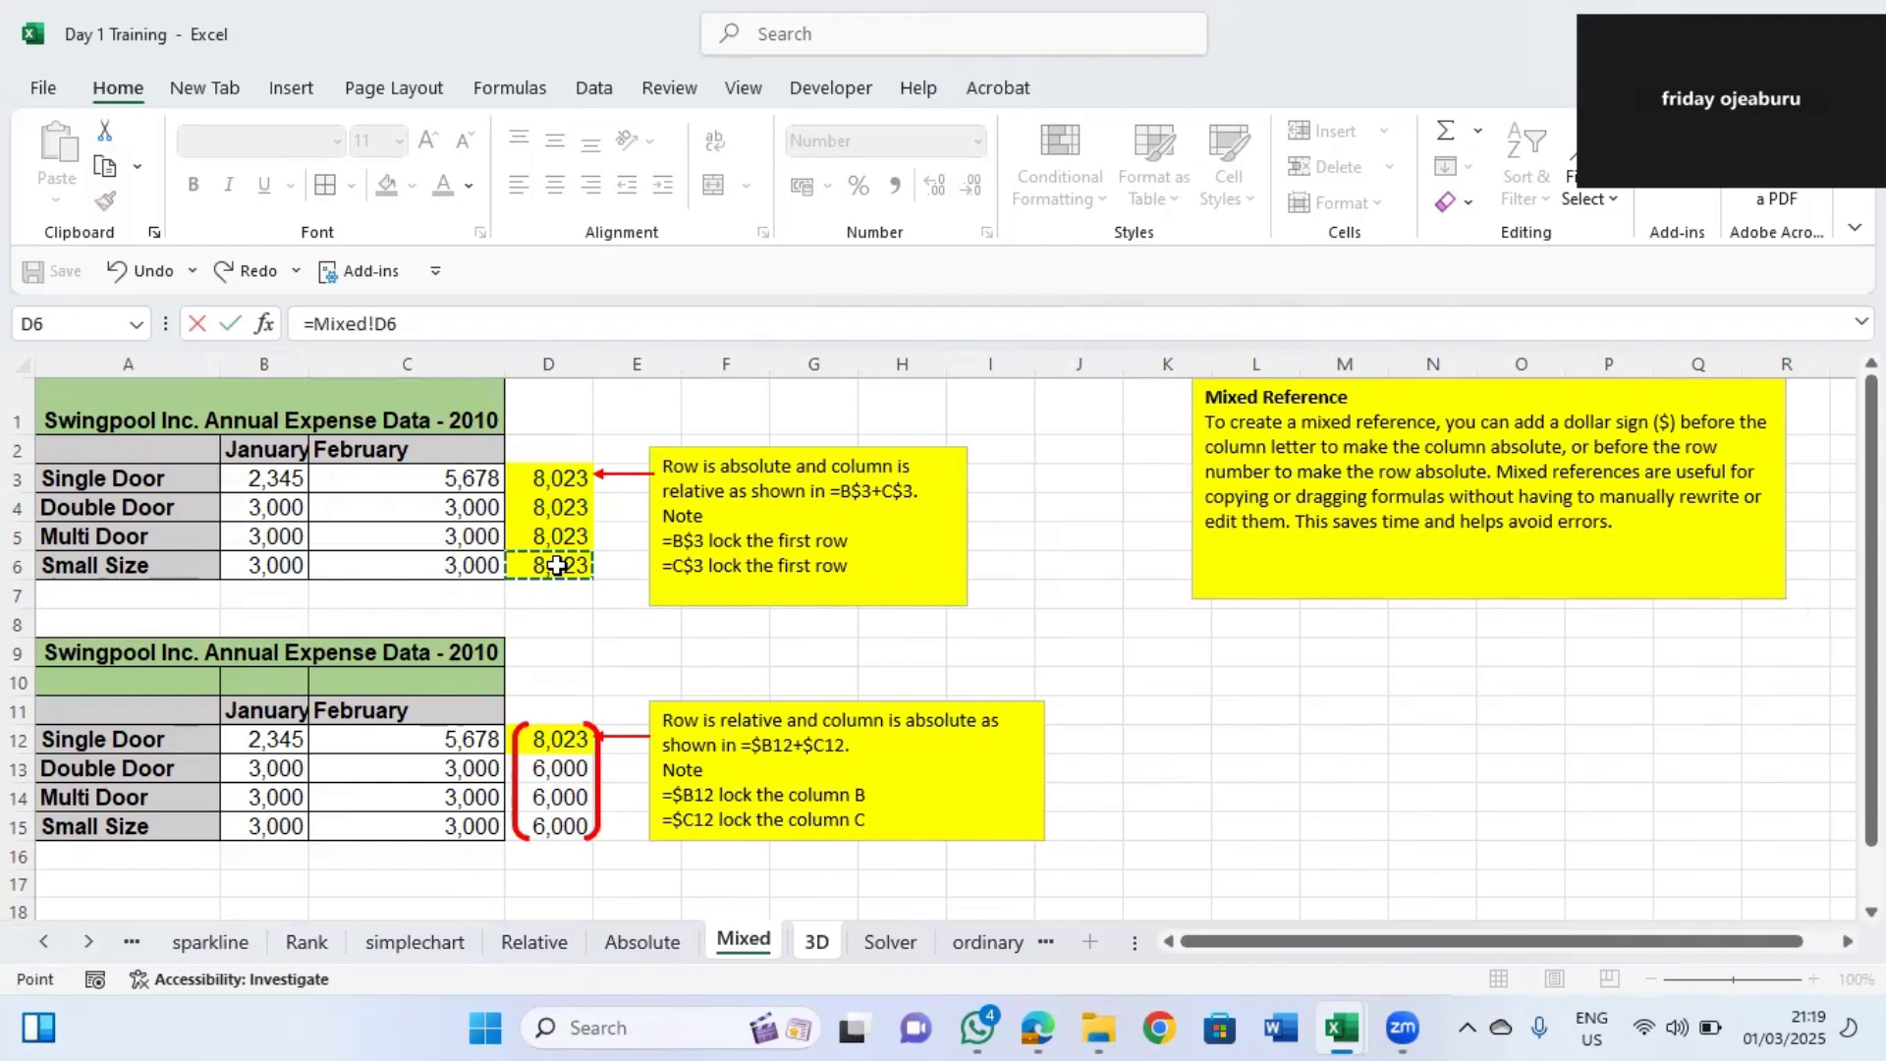
{"action": "key", "text": "Return"}
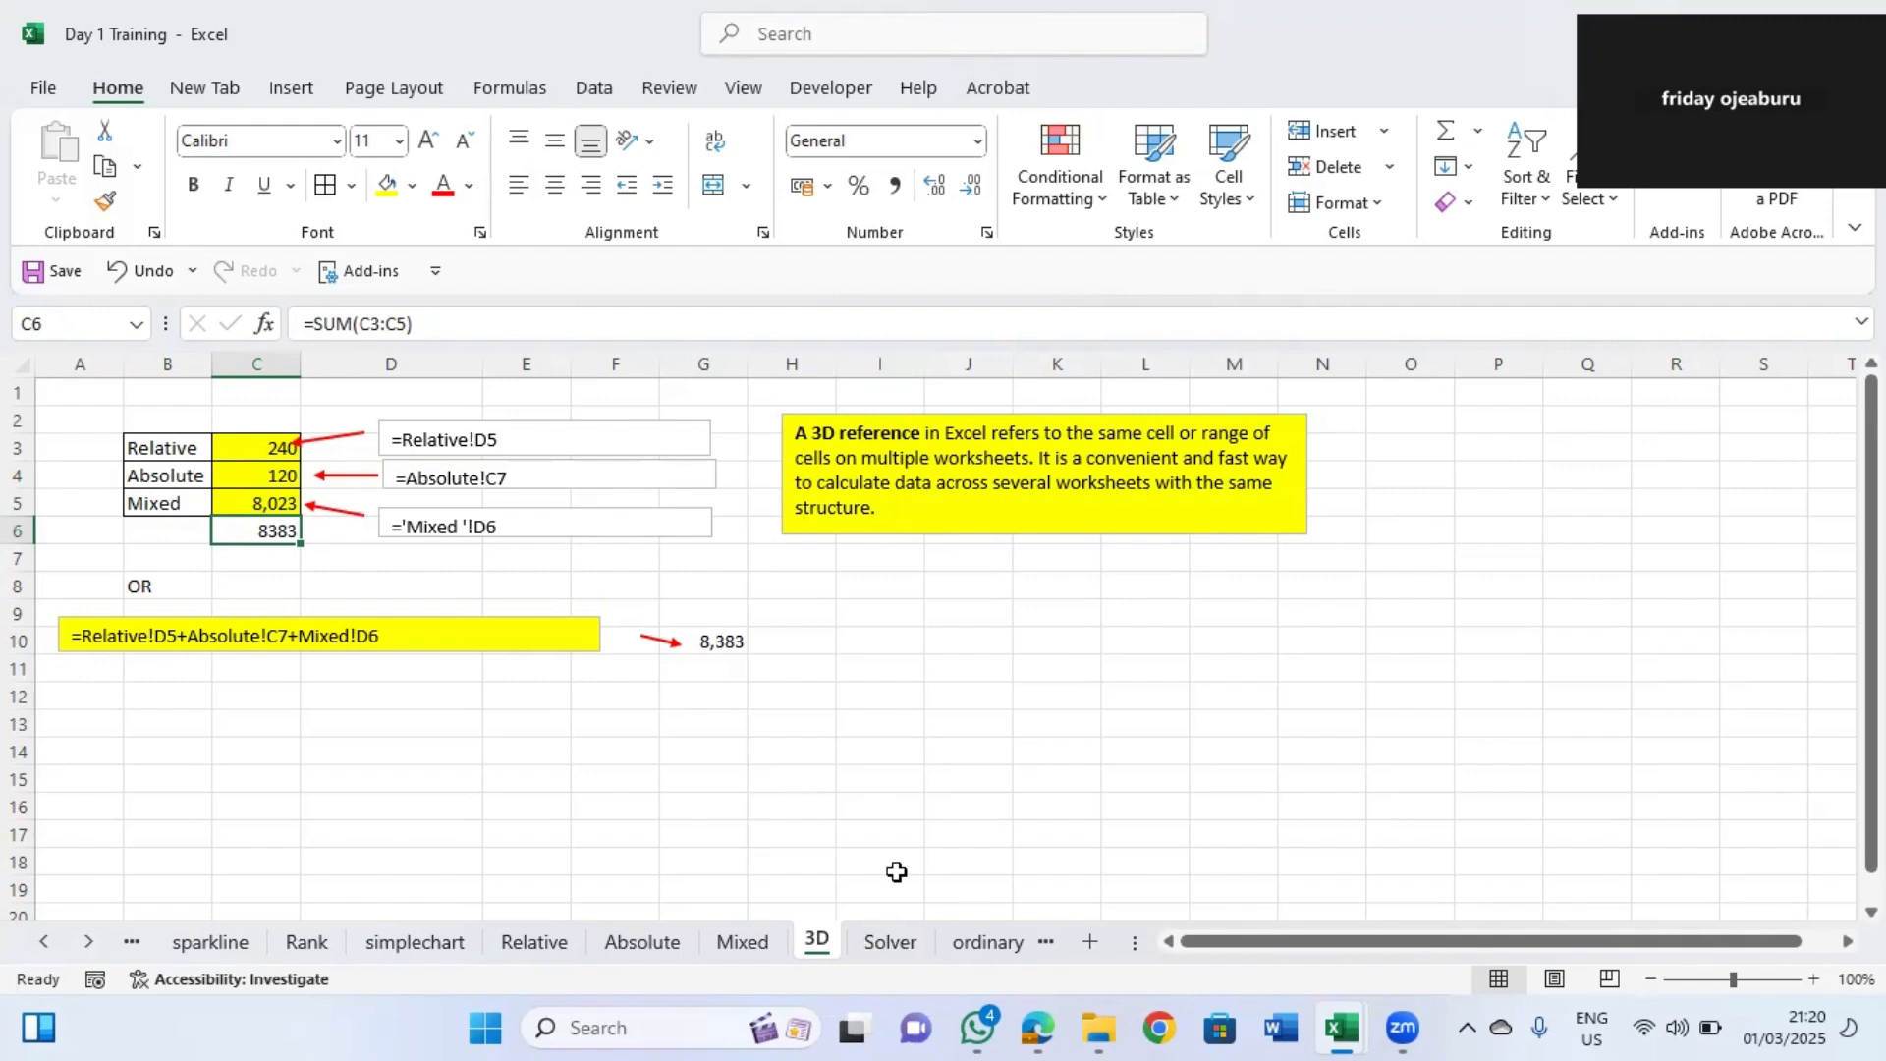
Open the Solver sheet and examine the Original Data table's units, prices, costs and profit formulas.
{"action": "left_click", "coordinate": [894, 953]}
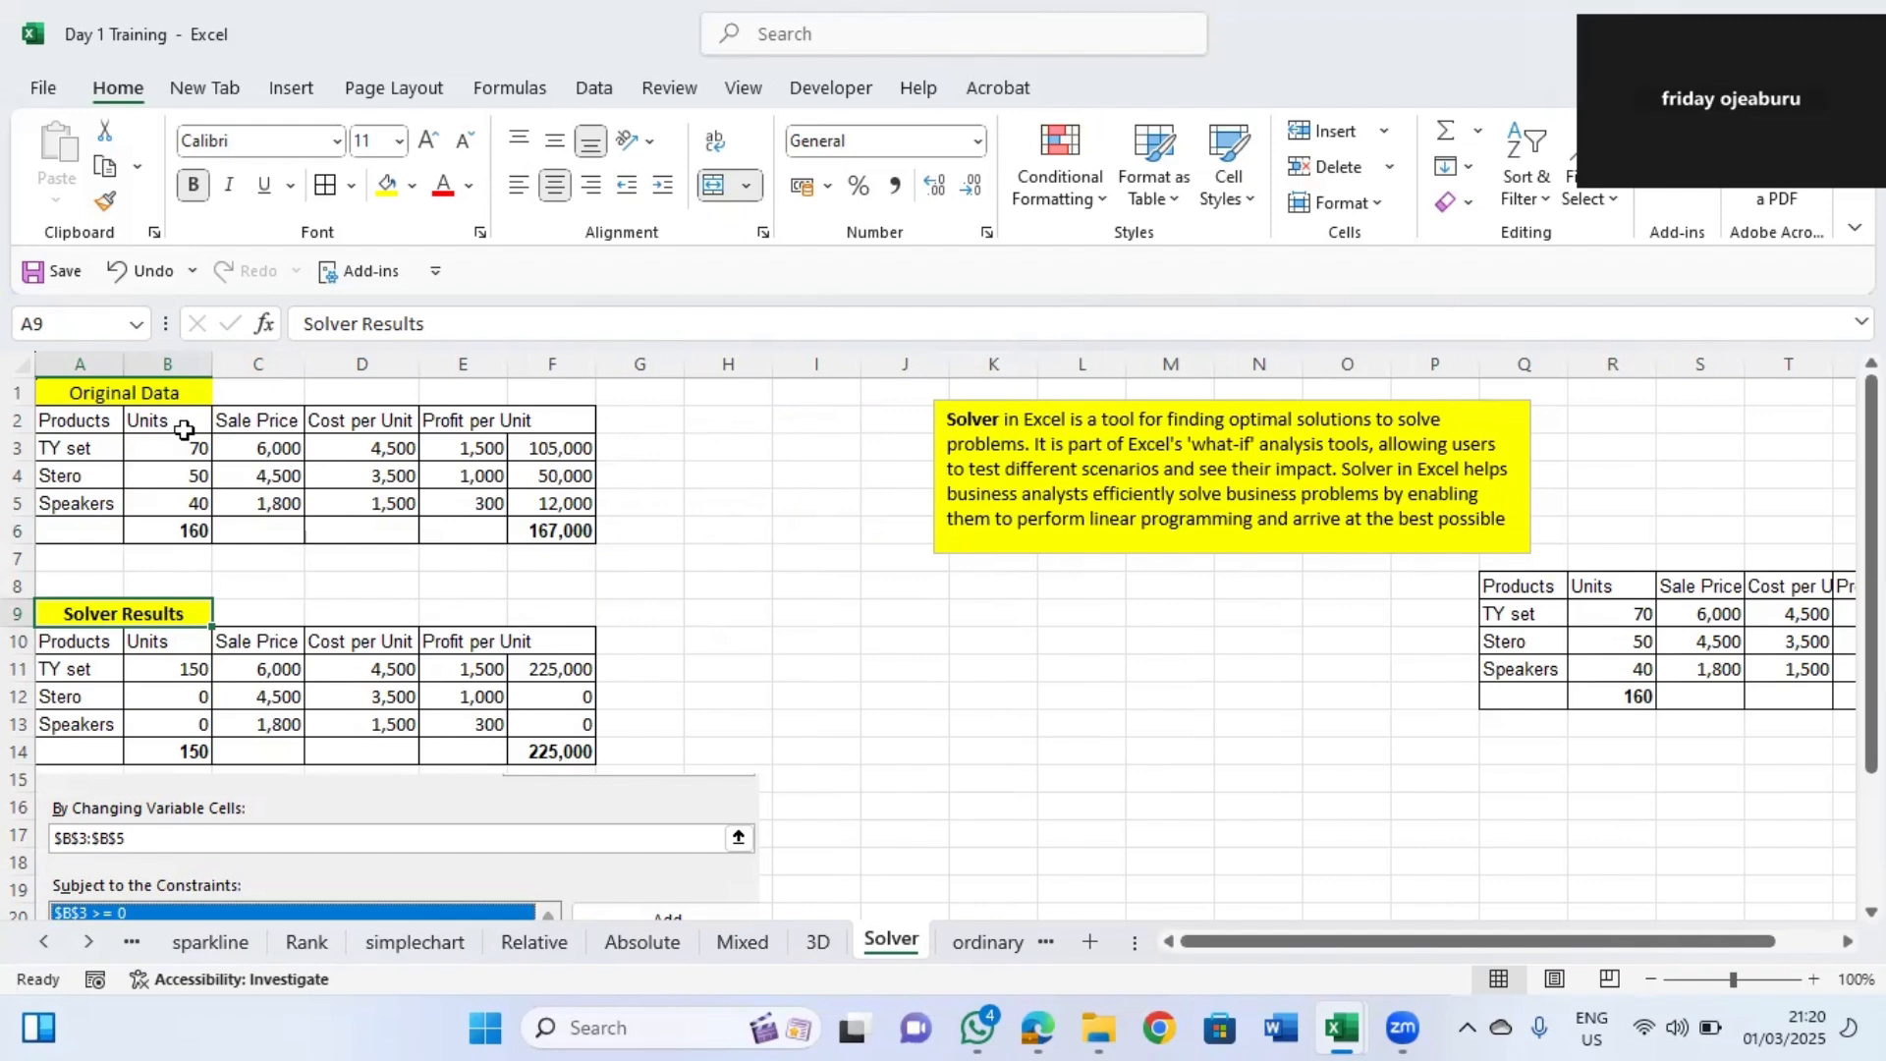
{"action": "left_click", "coordinate": [99, 444]}
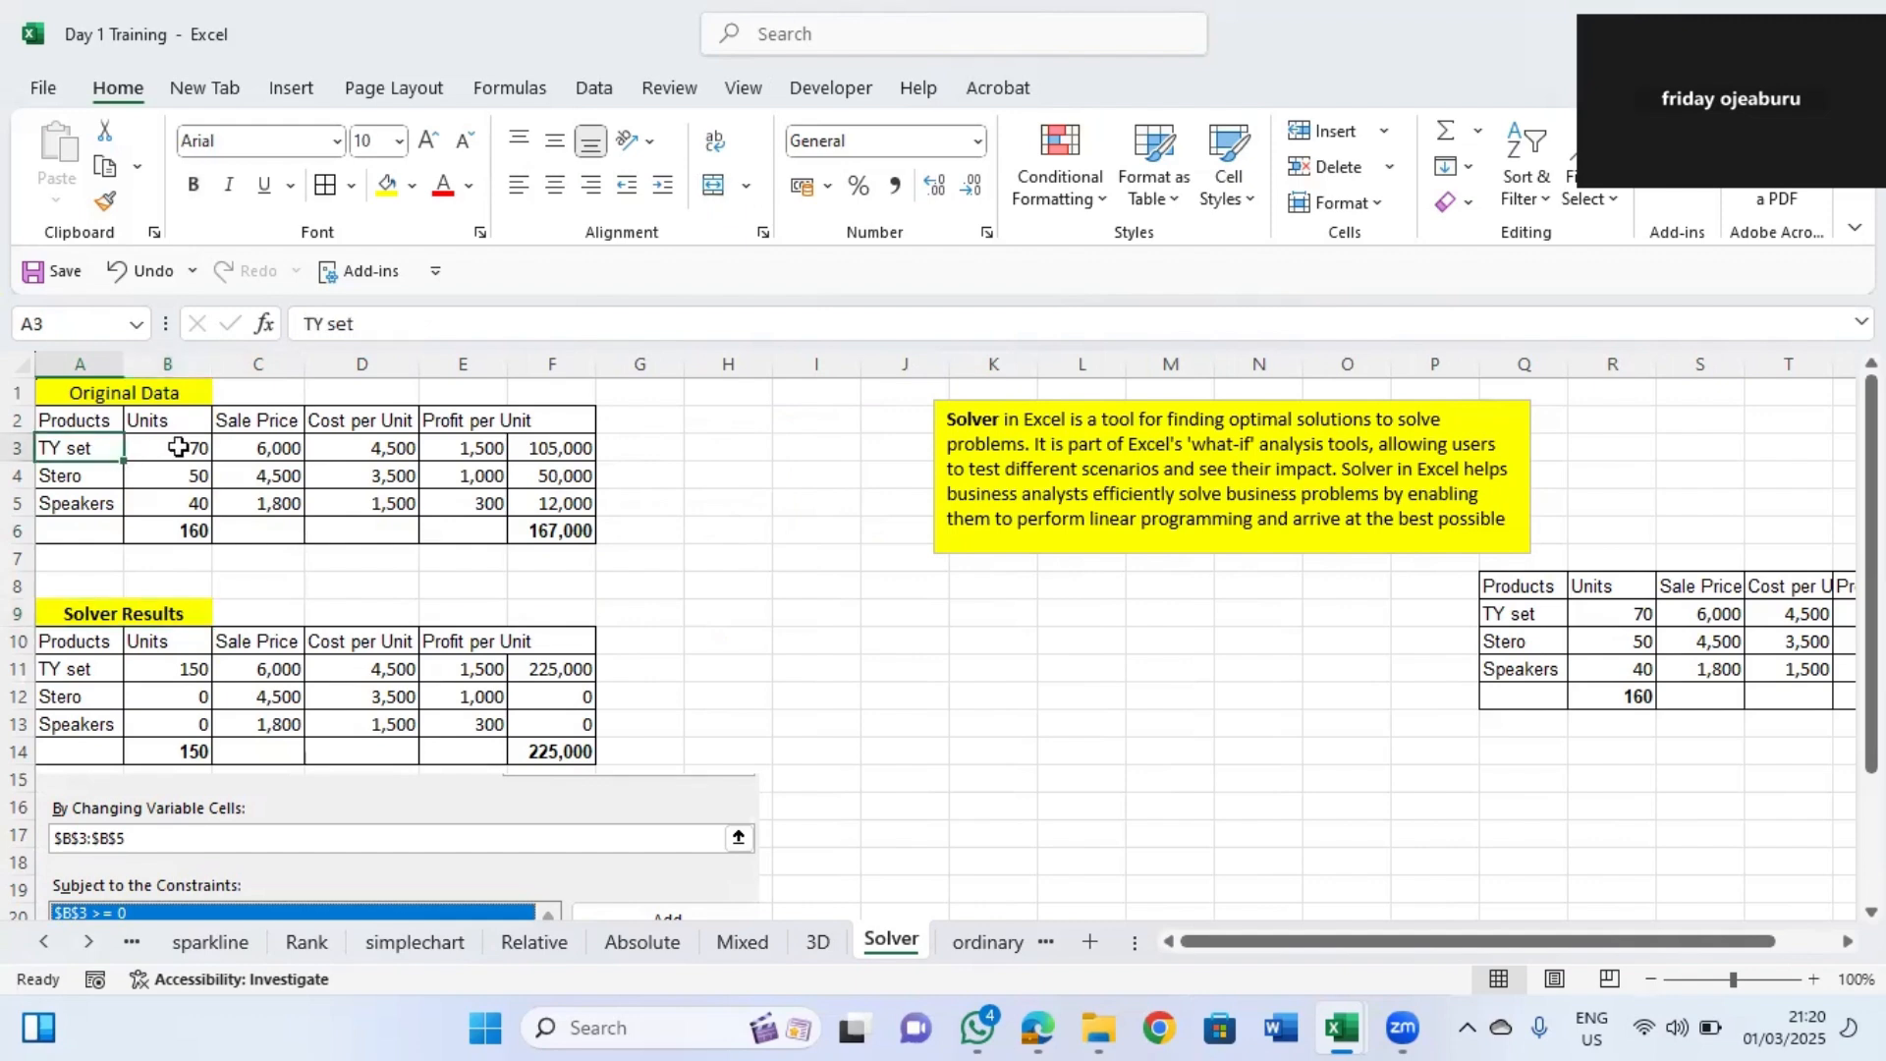
{"action": "left_click", "coordinate": [267, 448]}
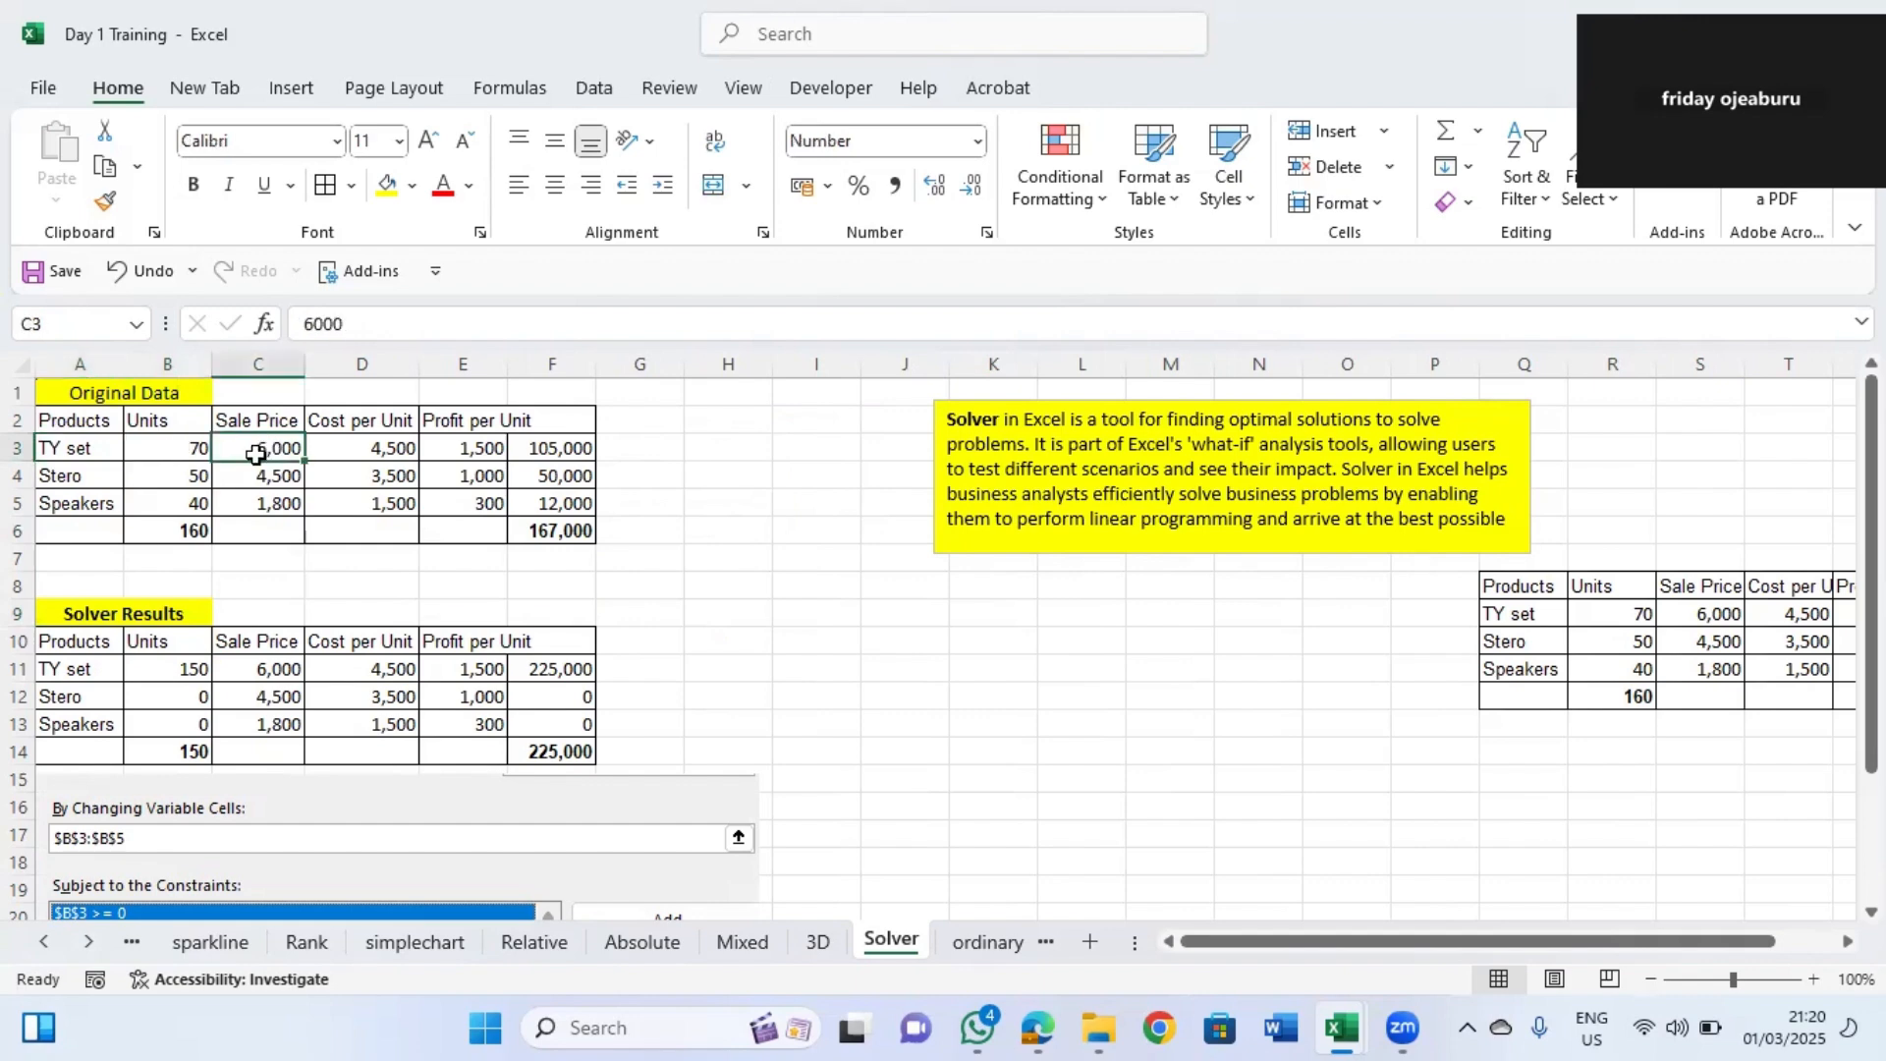
{"action": "left_click", "coordinate": [360, 449]}
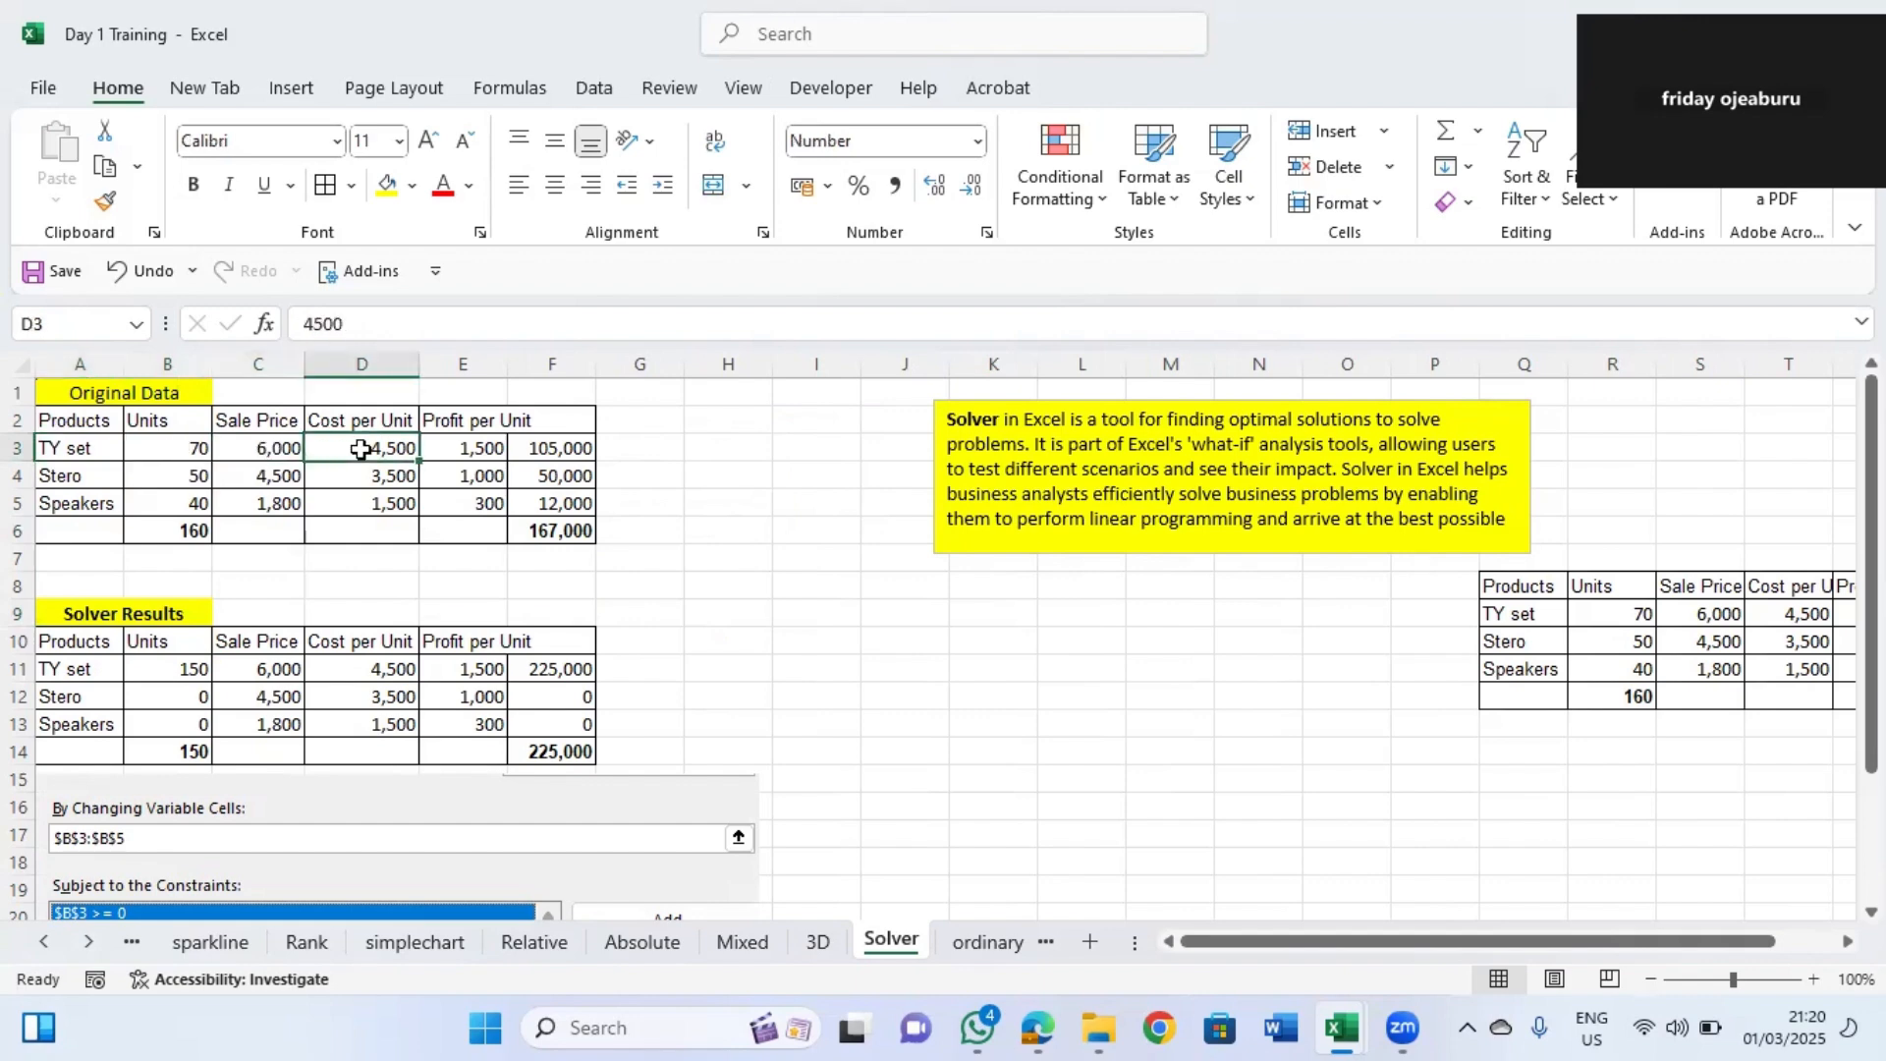
{"action": "left_click", "coordinate": [435, 449]}
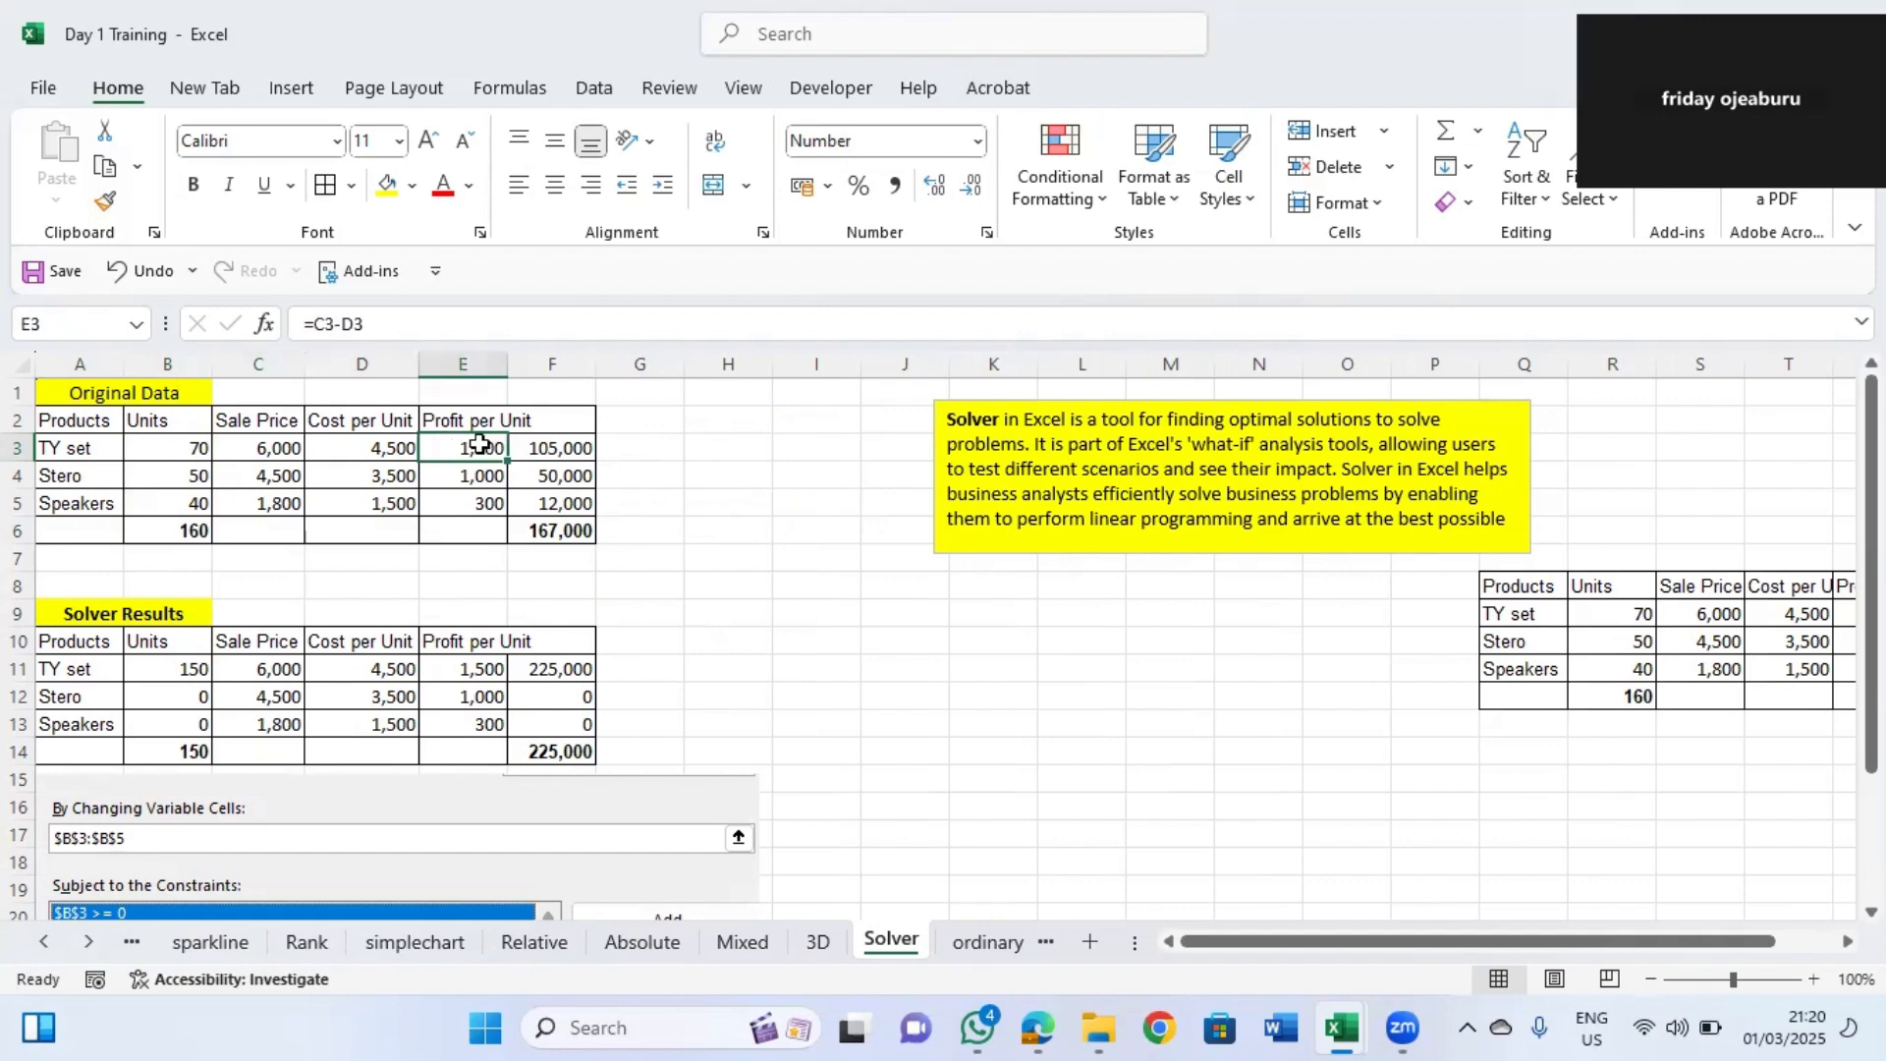
{"action": "left_click", "coordinate": [556, 443]}
{"action": "double_click", "coordinate": [556, 443]}
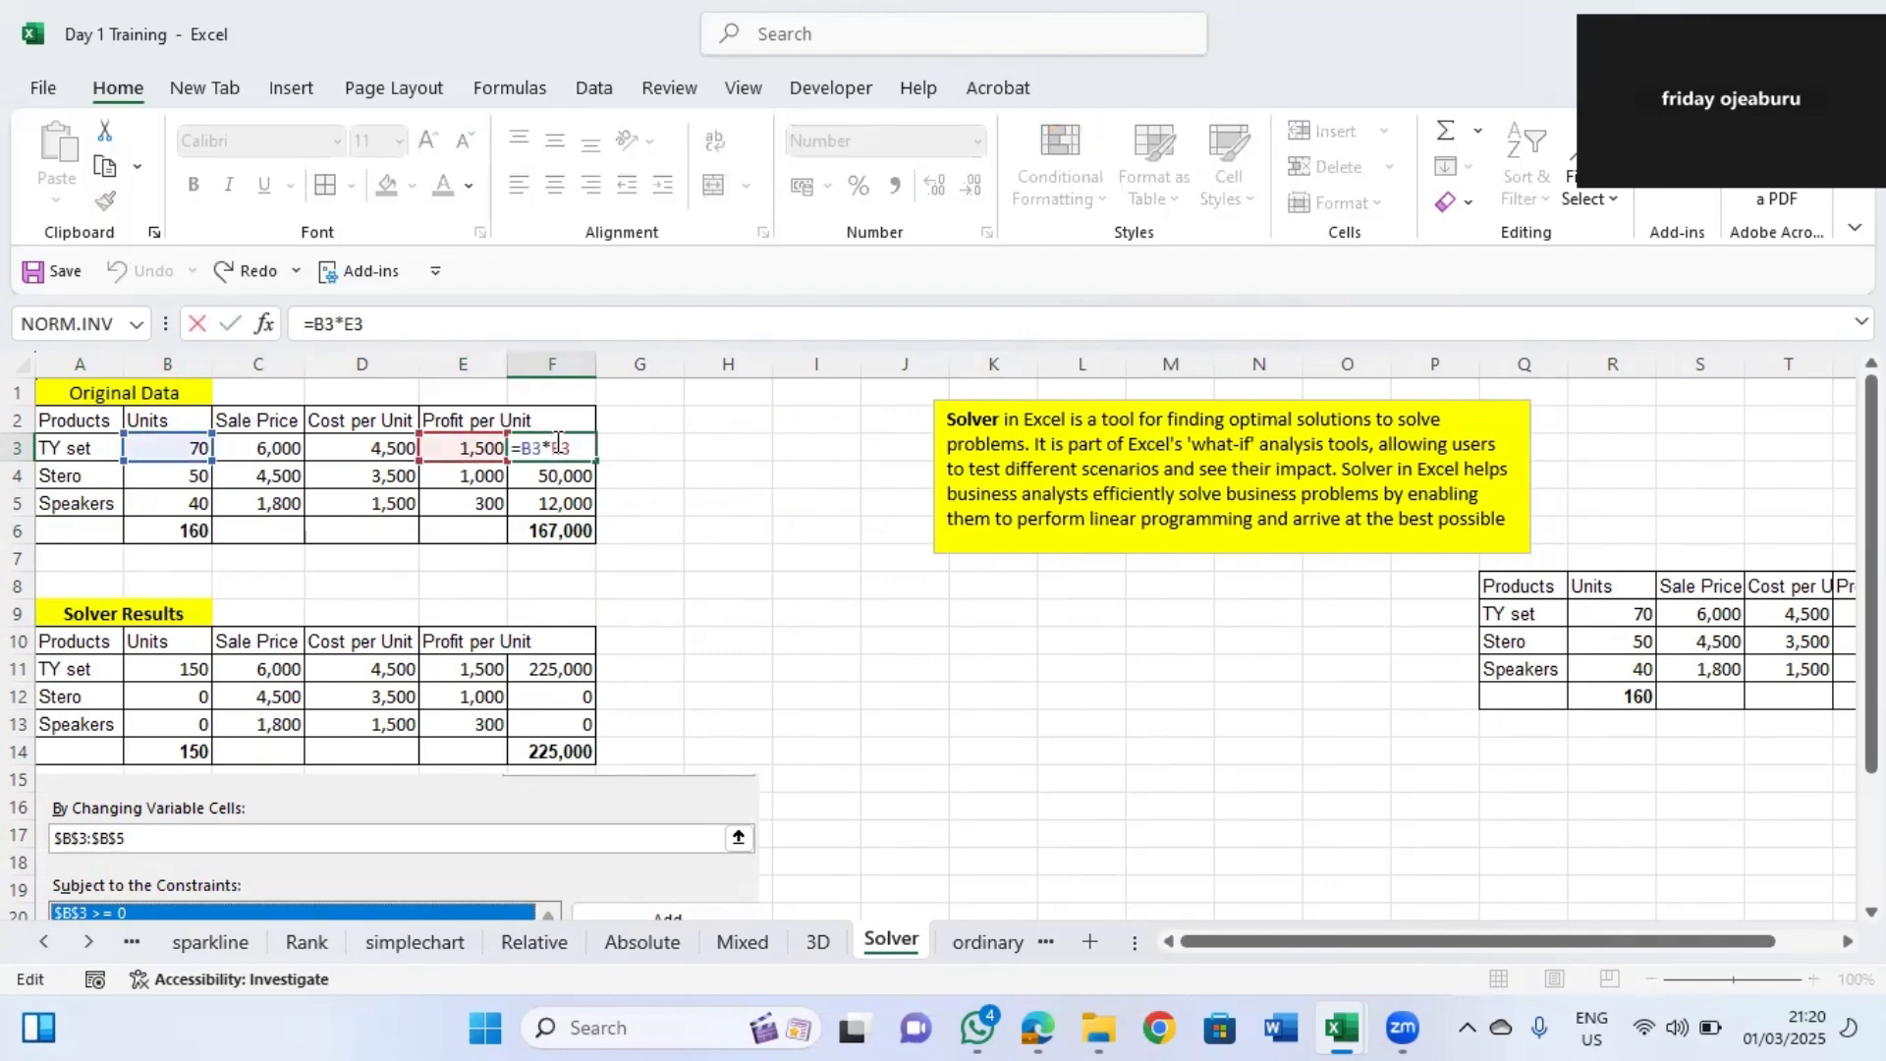
{"action": "key", "text": "Return"}
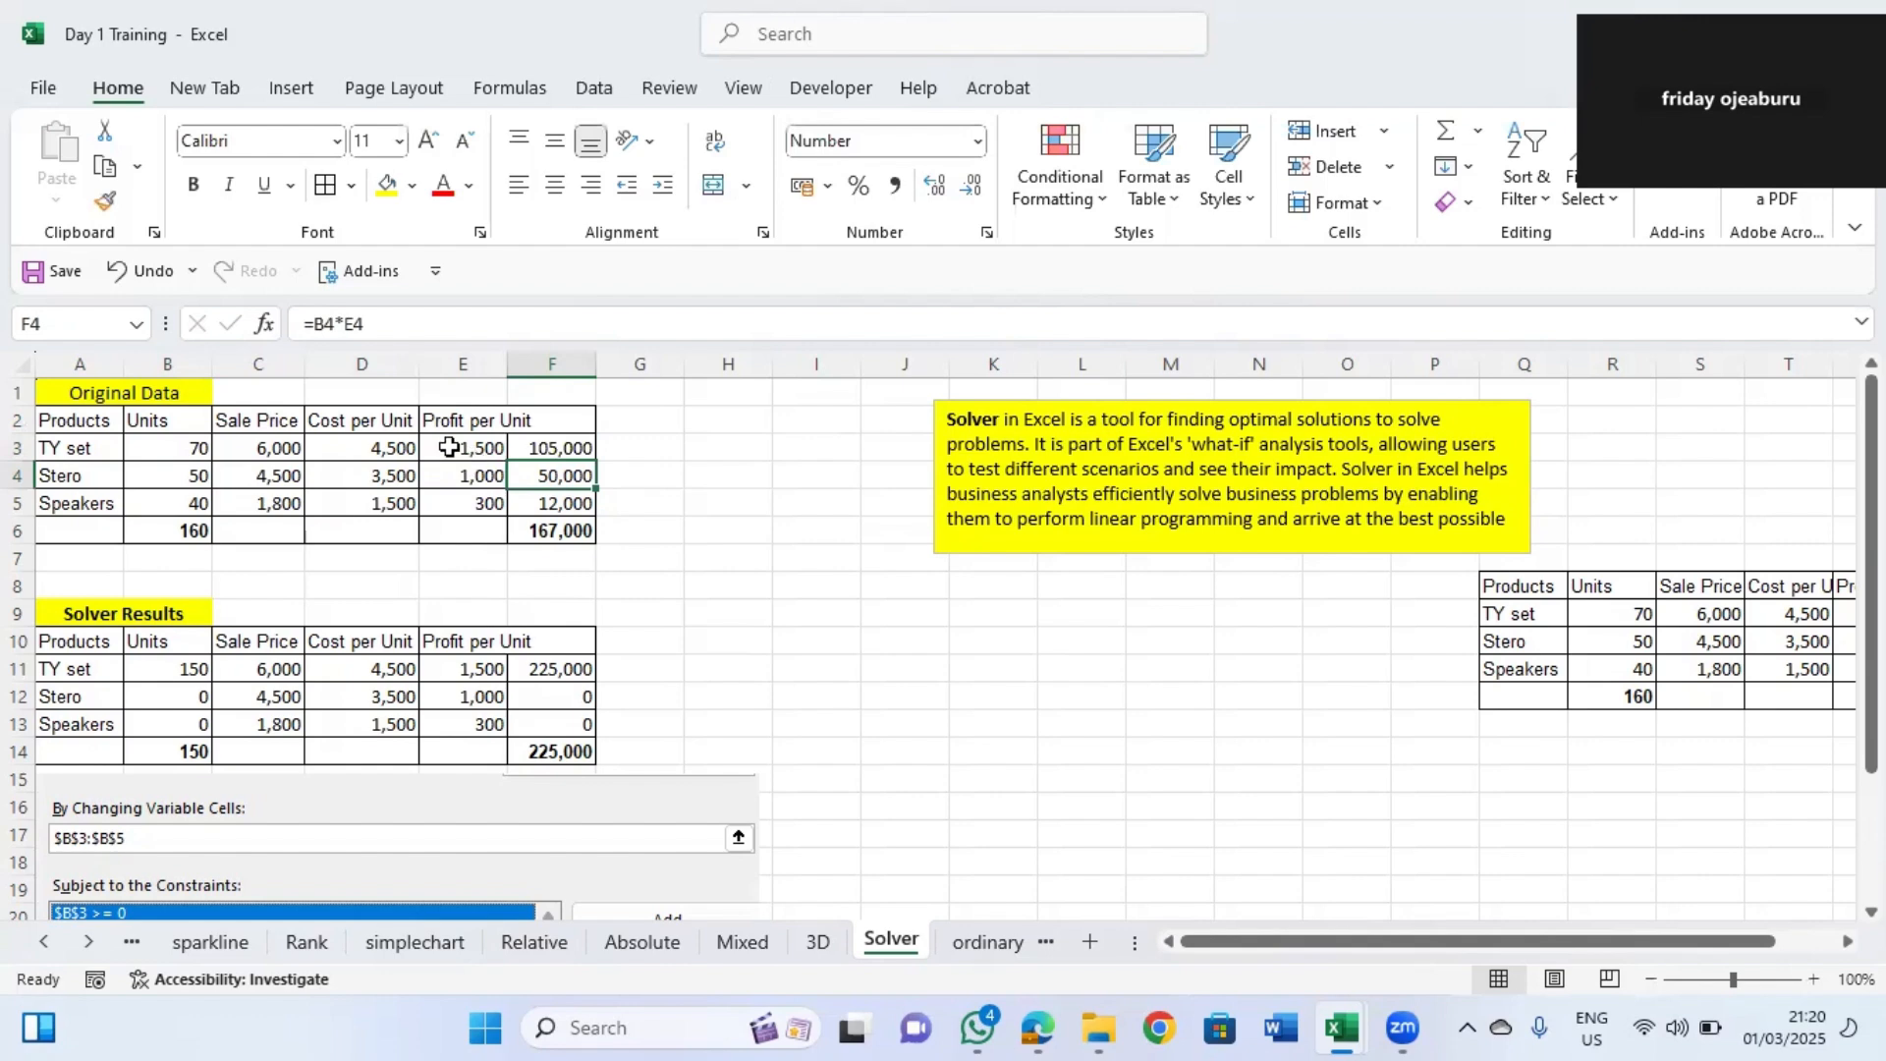
{"action": "left_click", "coordinate": [380, 448]}
{"action": "double_click", "coordinate": [466, 448]}
{"action": "key", "text": "Return"}
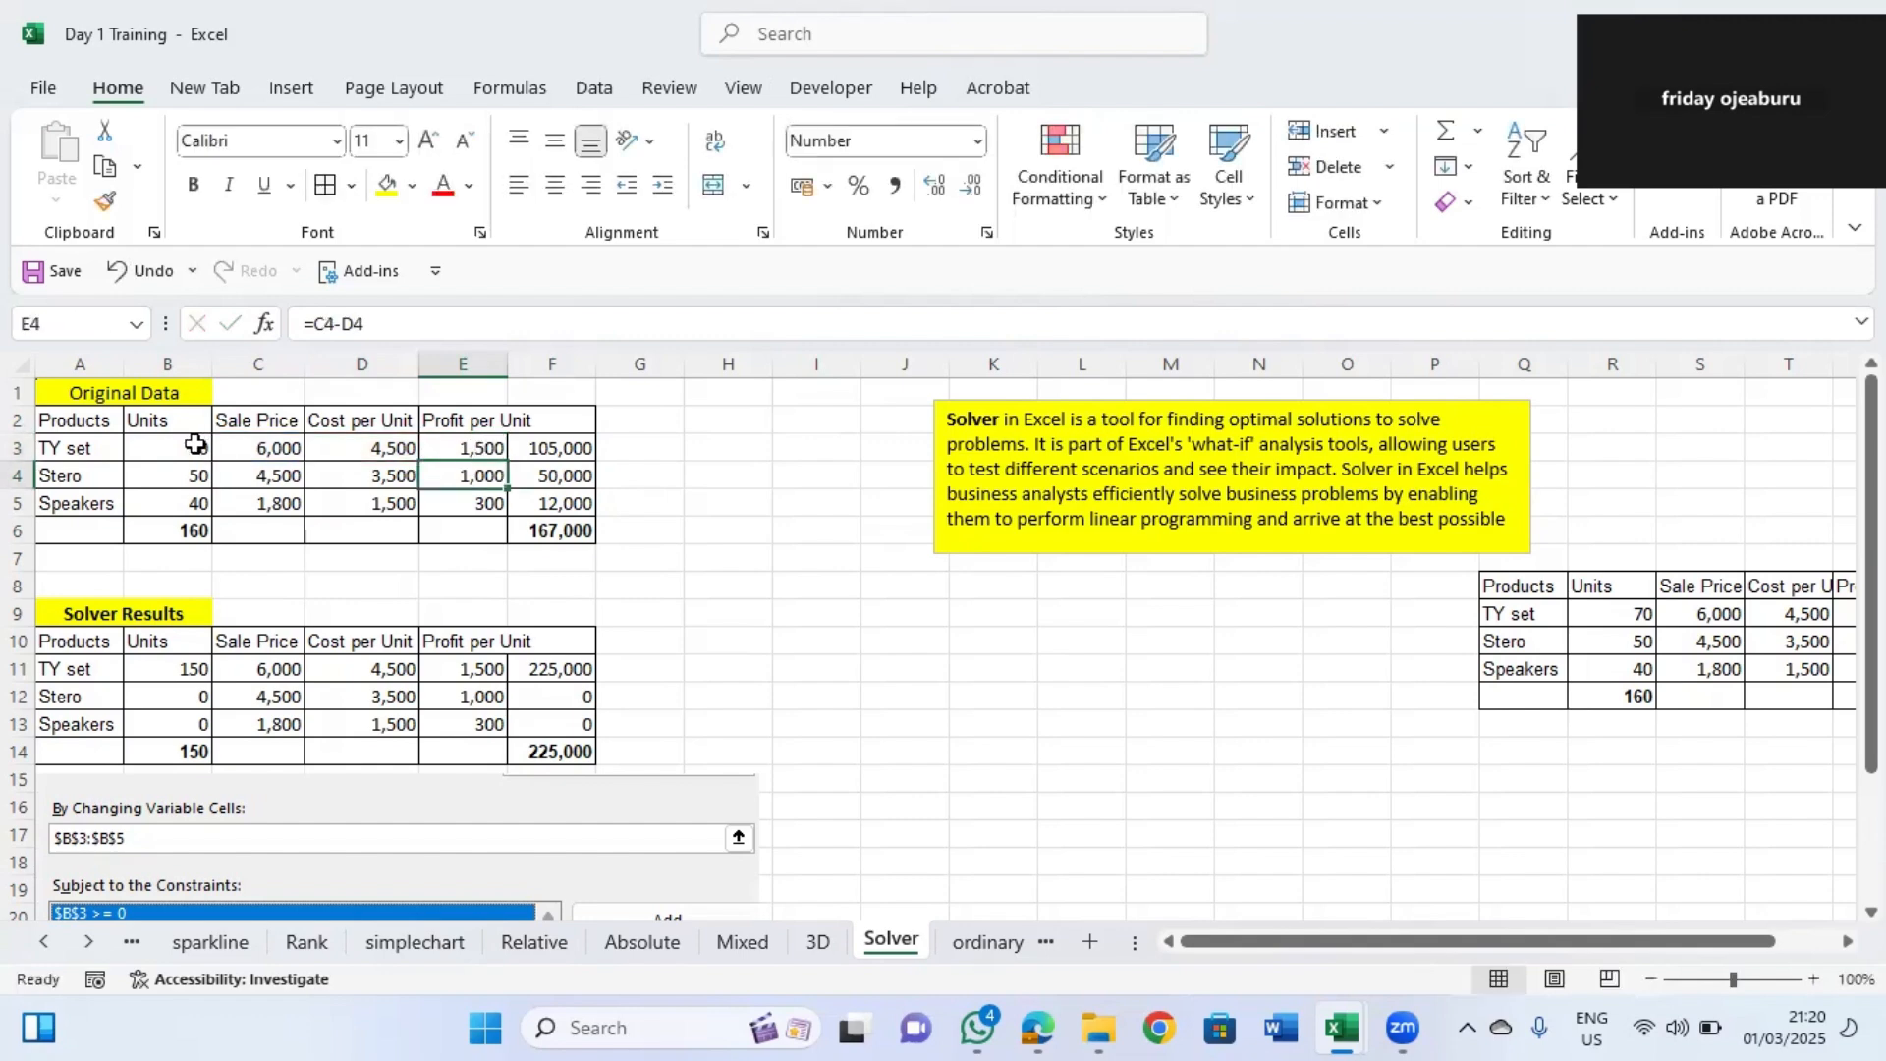
{"action": "left_click", "coordinate": [549, 449]}
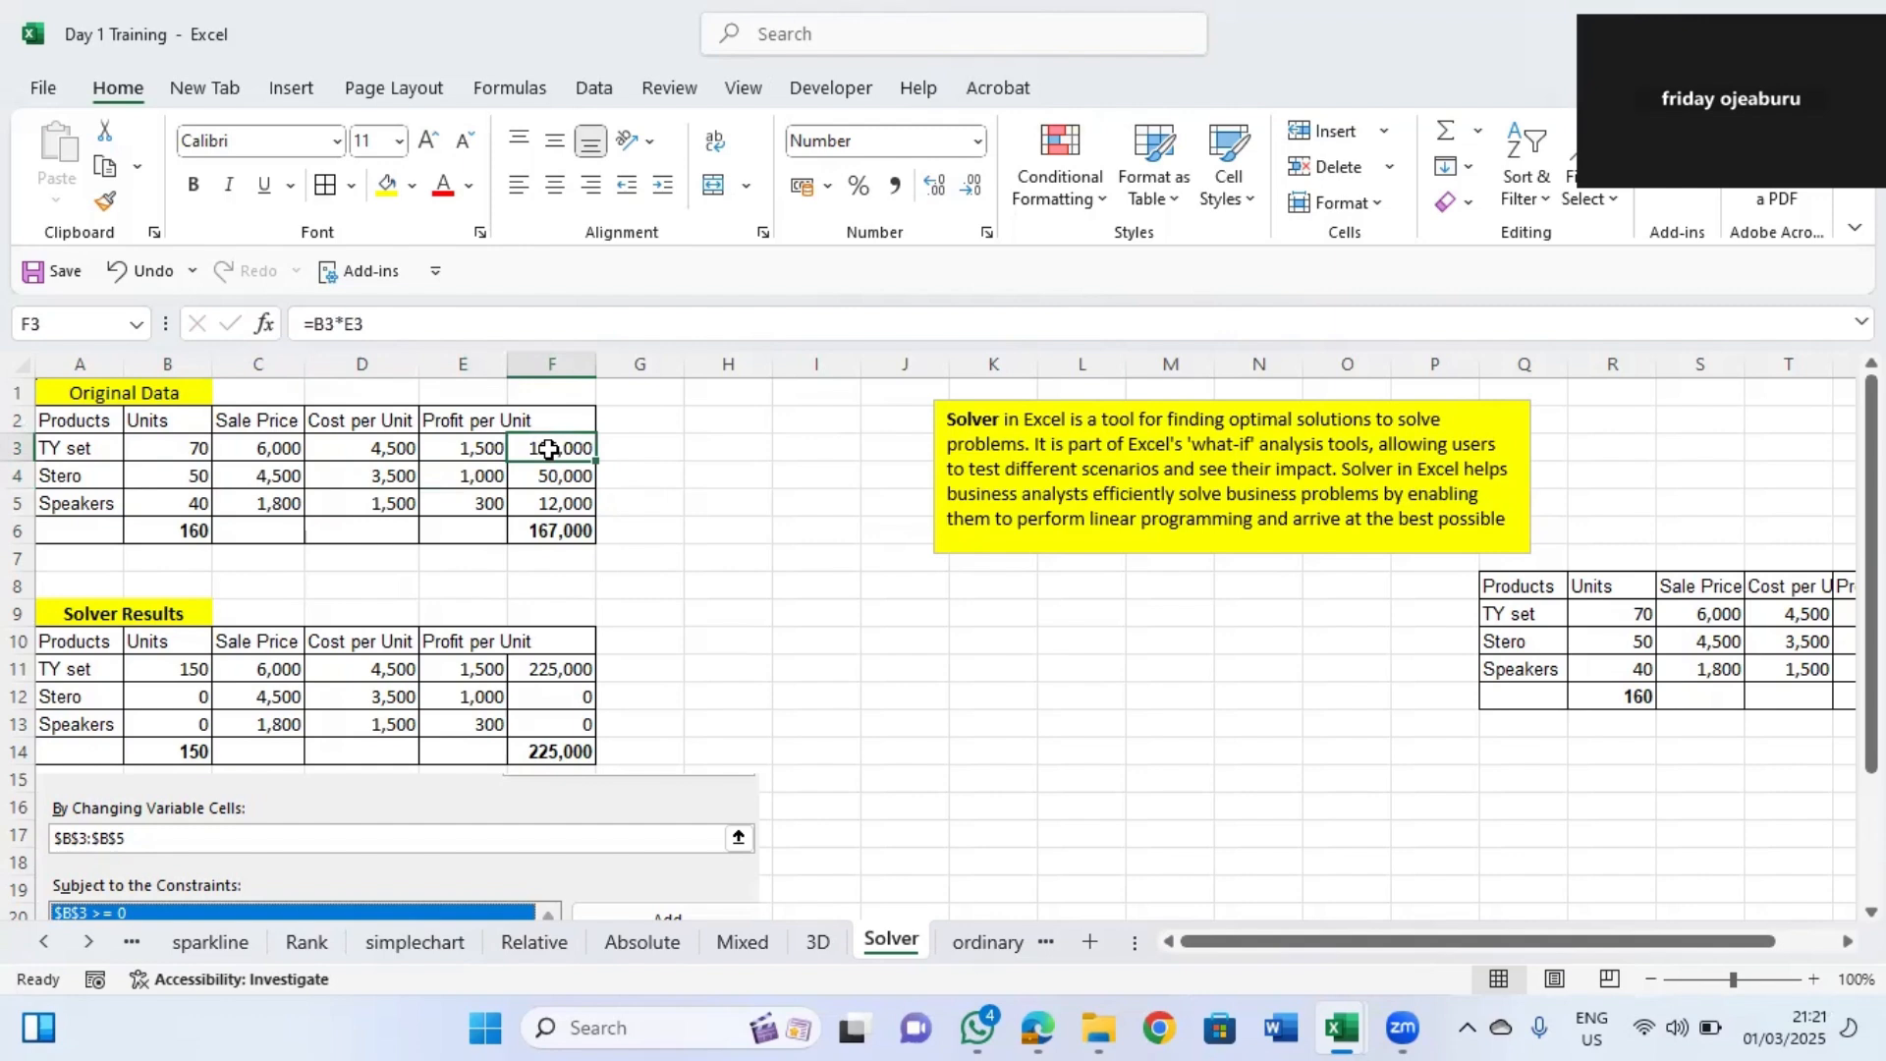
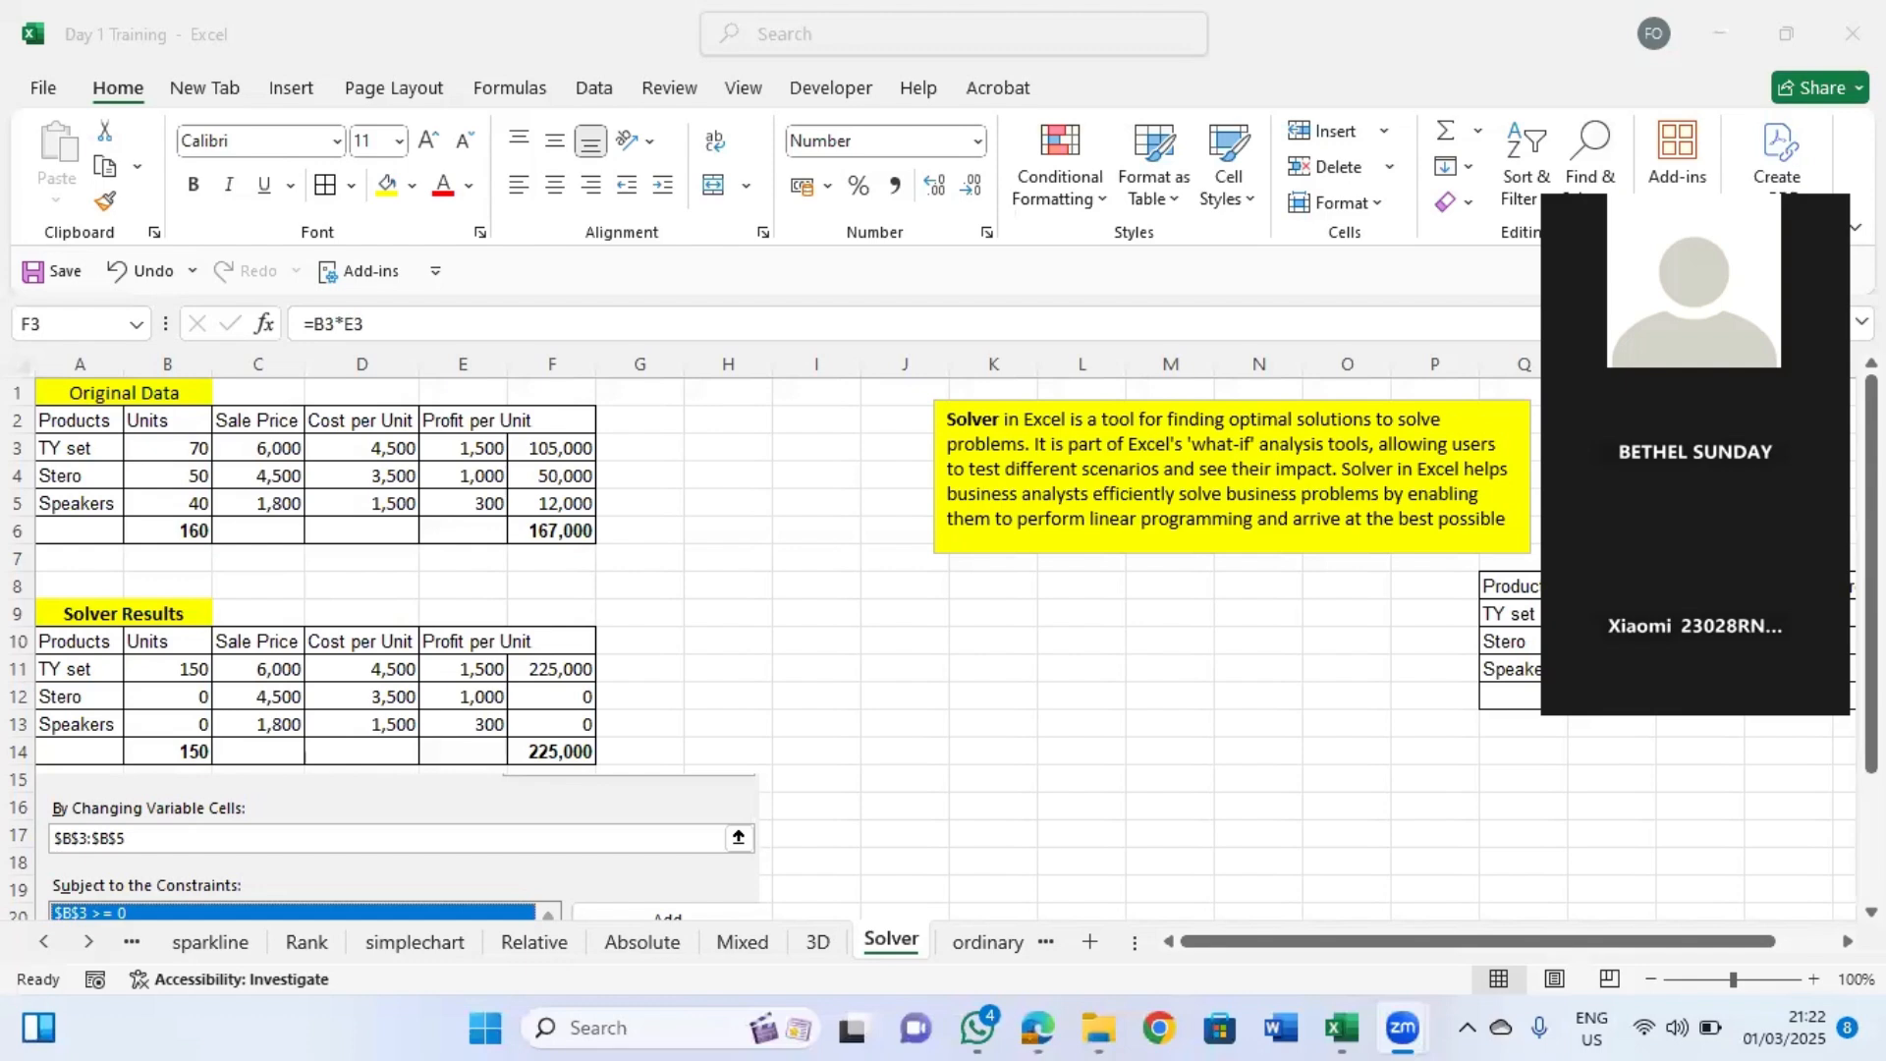
Return to the Day 1 Training workbook and open Solver for the Solver sheet to review its objective, variable cells and constraints.
{"action": "mouse_move", "coordinate": [1328, 1026]}
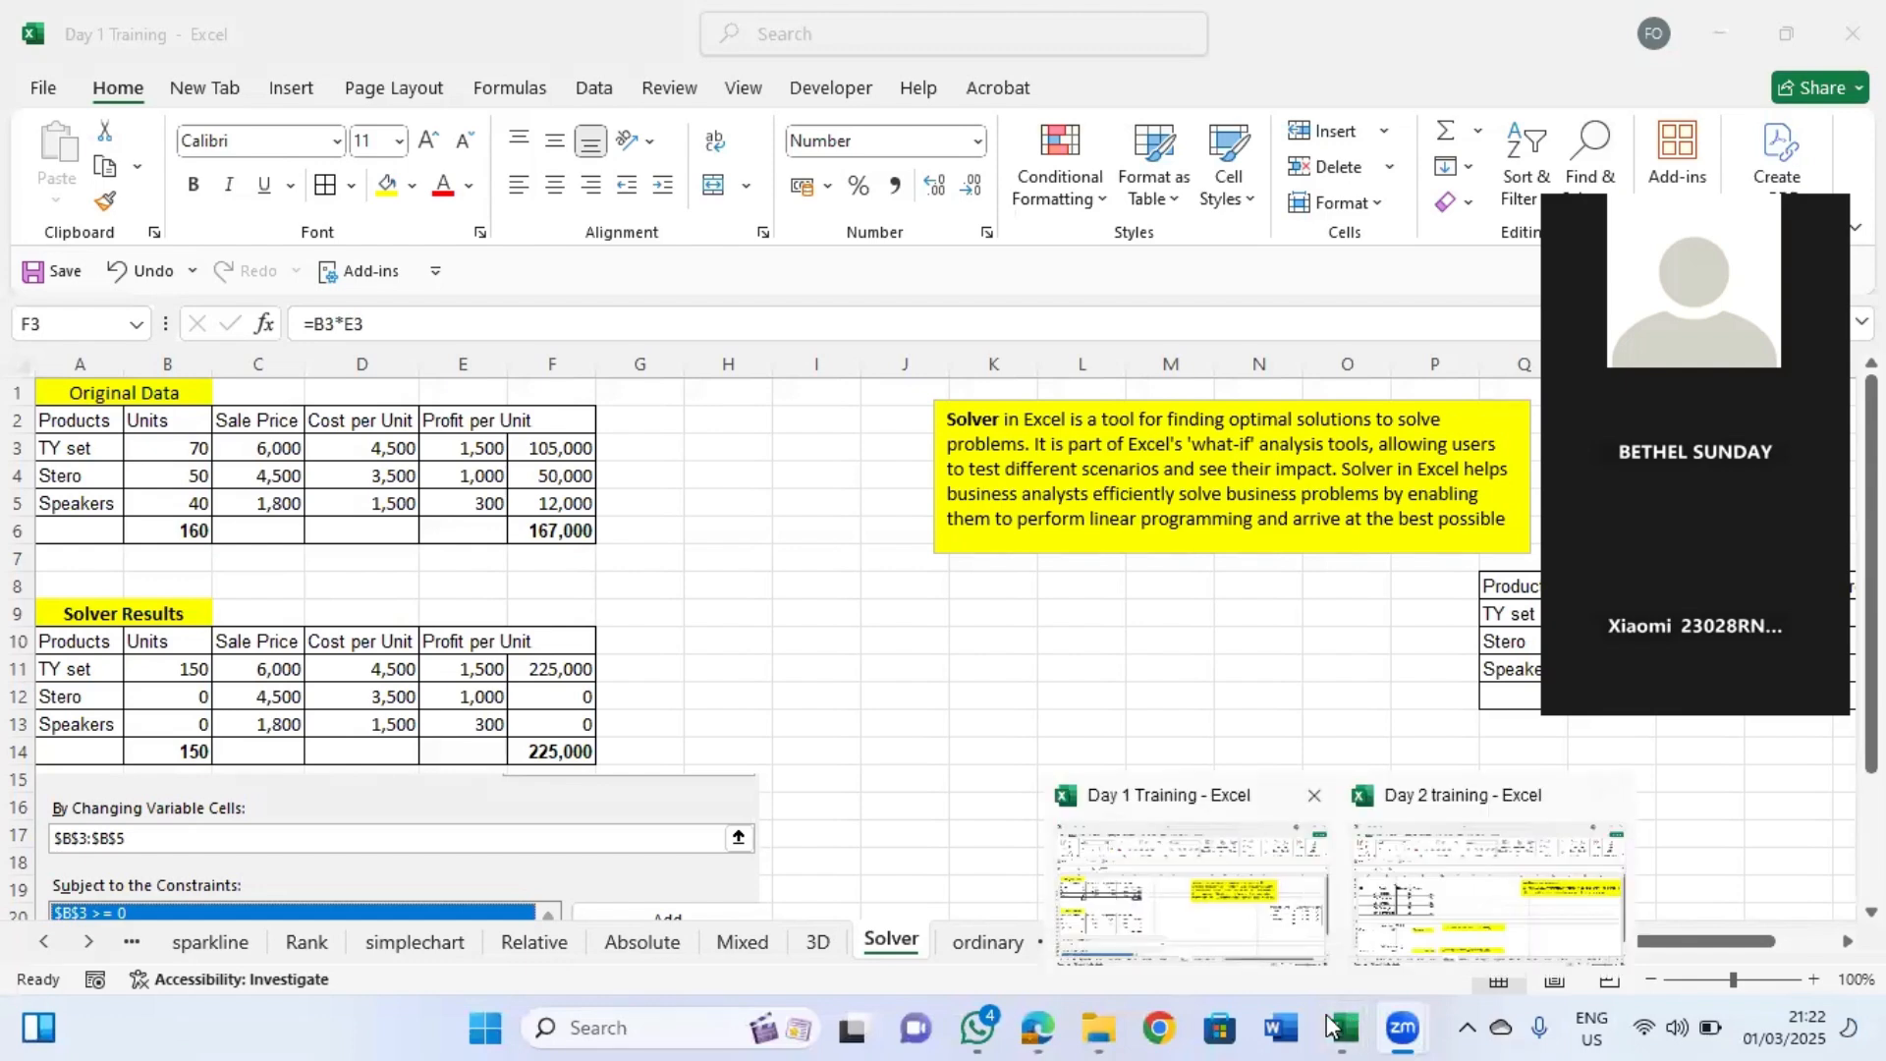
{"action": "left_click", "coordinate": [1197, 882]}
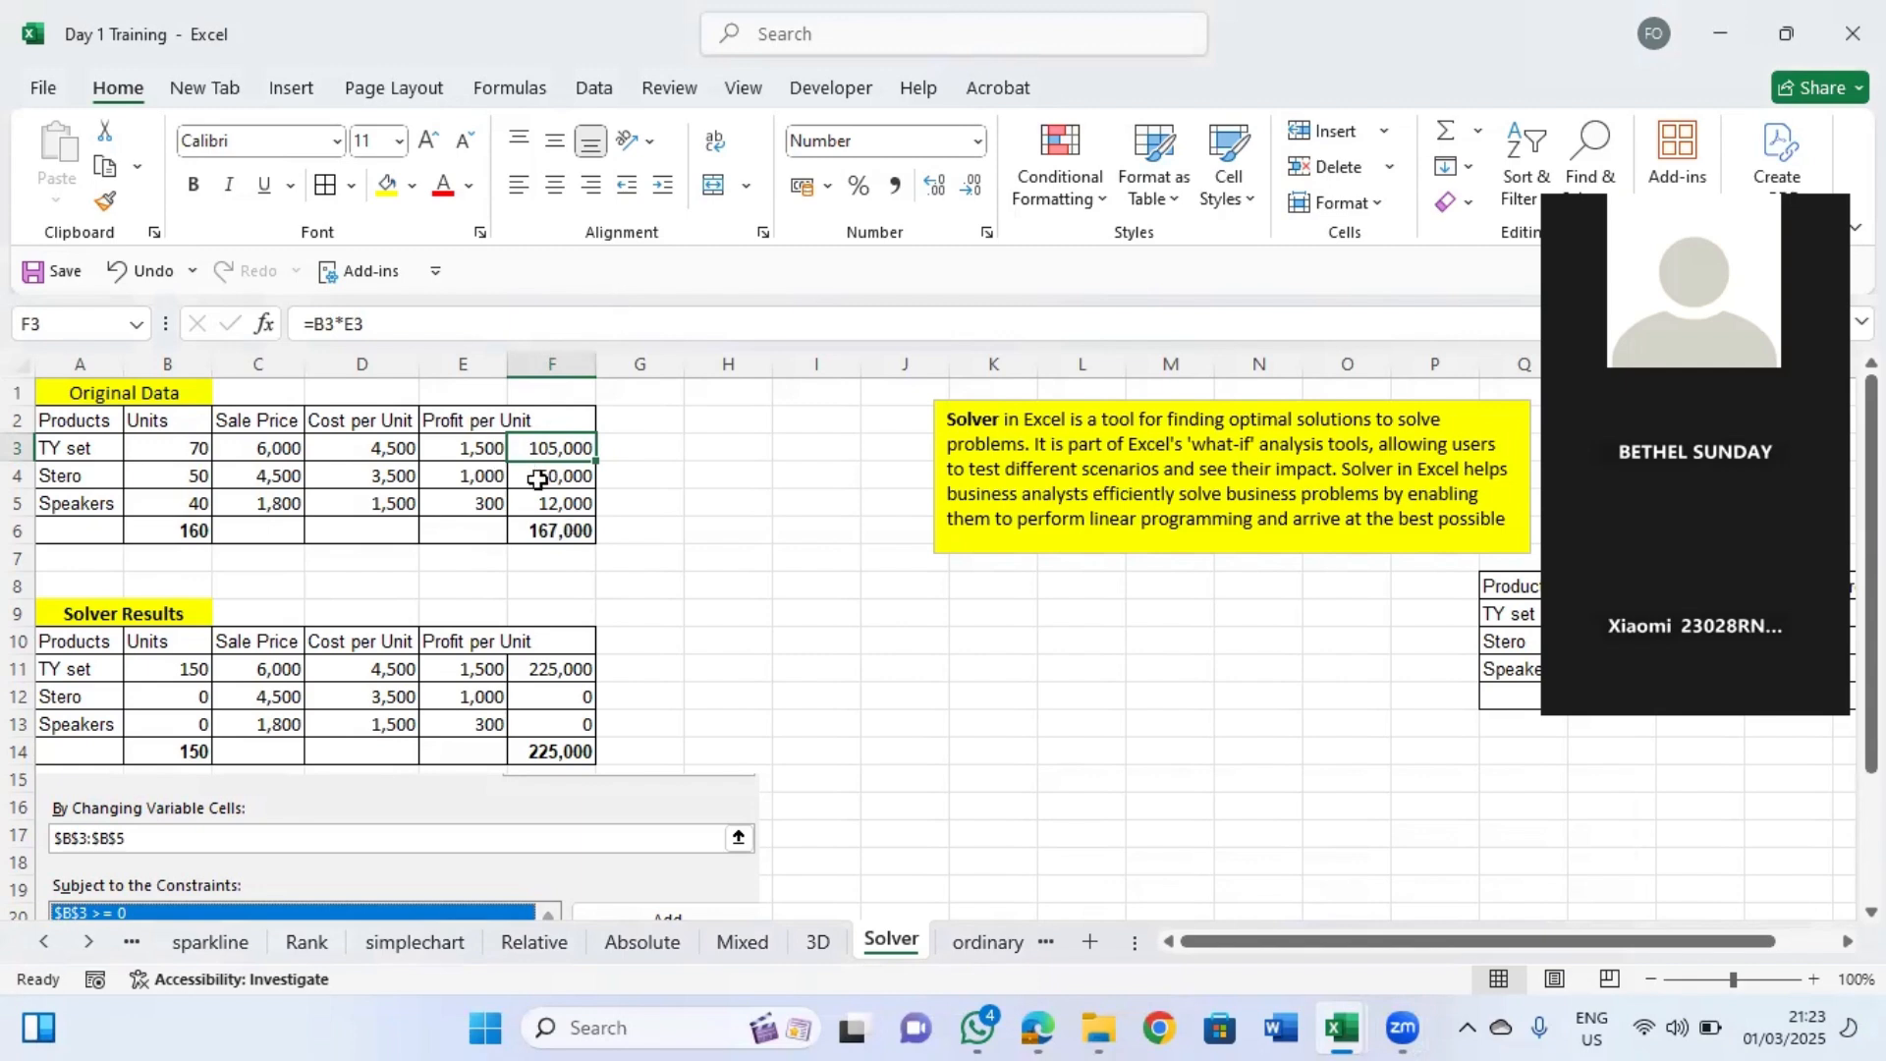
{"action": "left_click", "coordinate": [542, 532]}
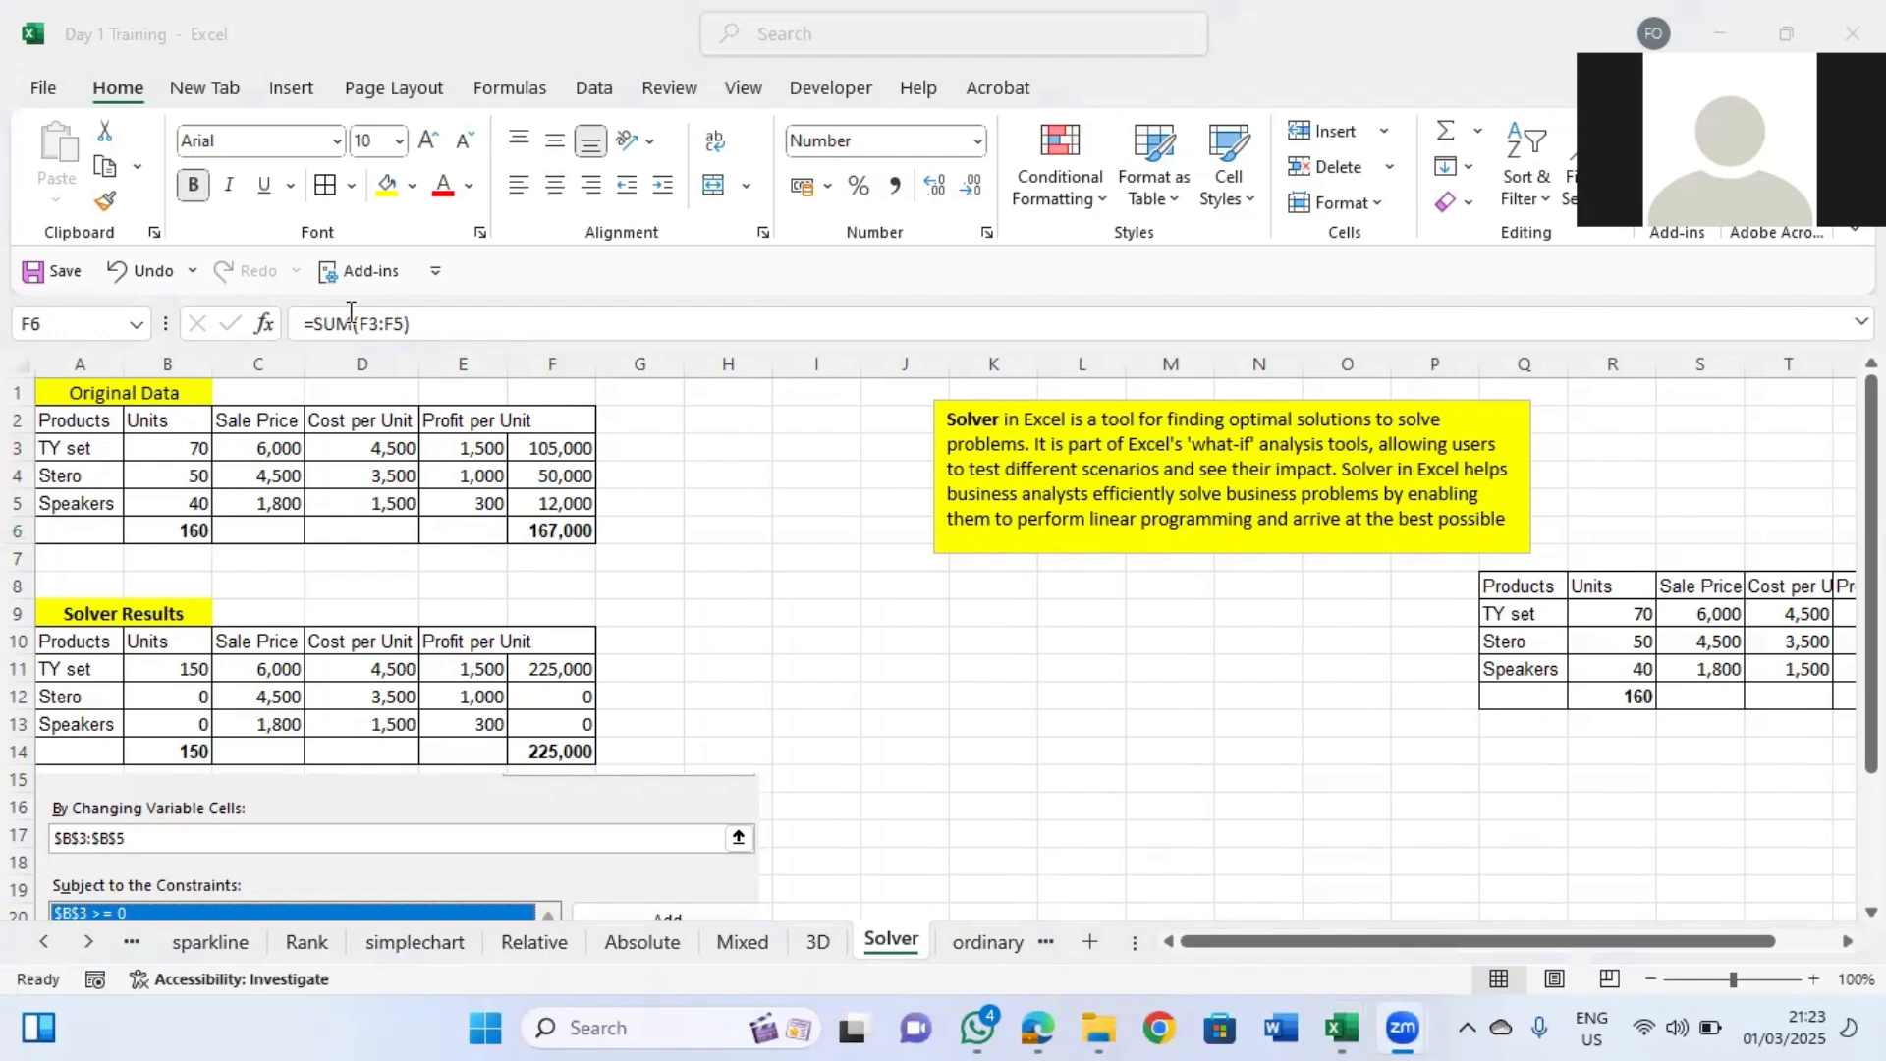
{"action": "left_click", "coordinate": [604, 108]}
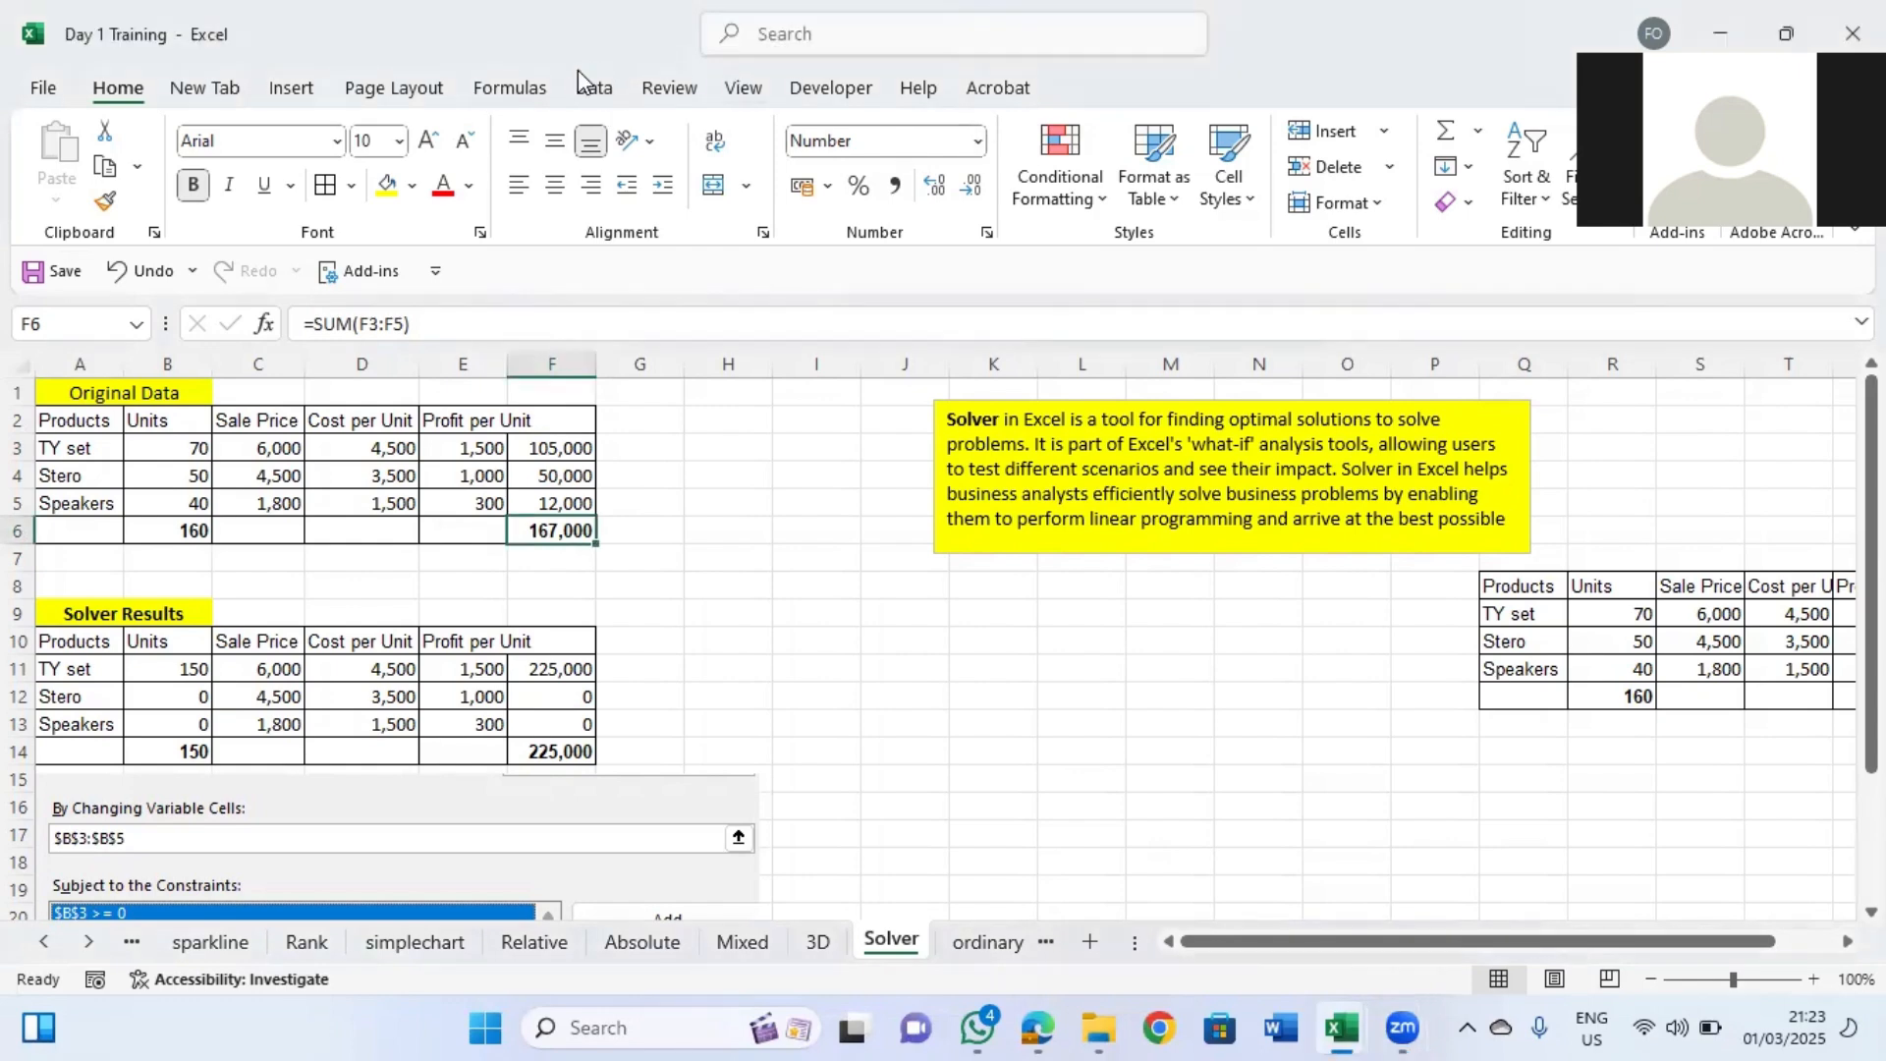
{"action": "left_click", "coordinate": [590, 88]}
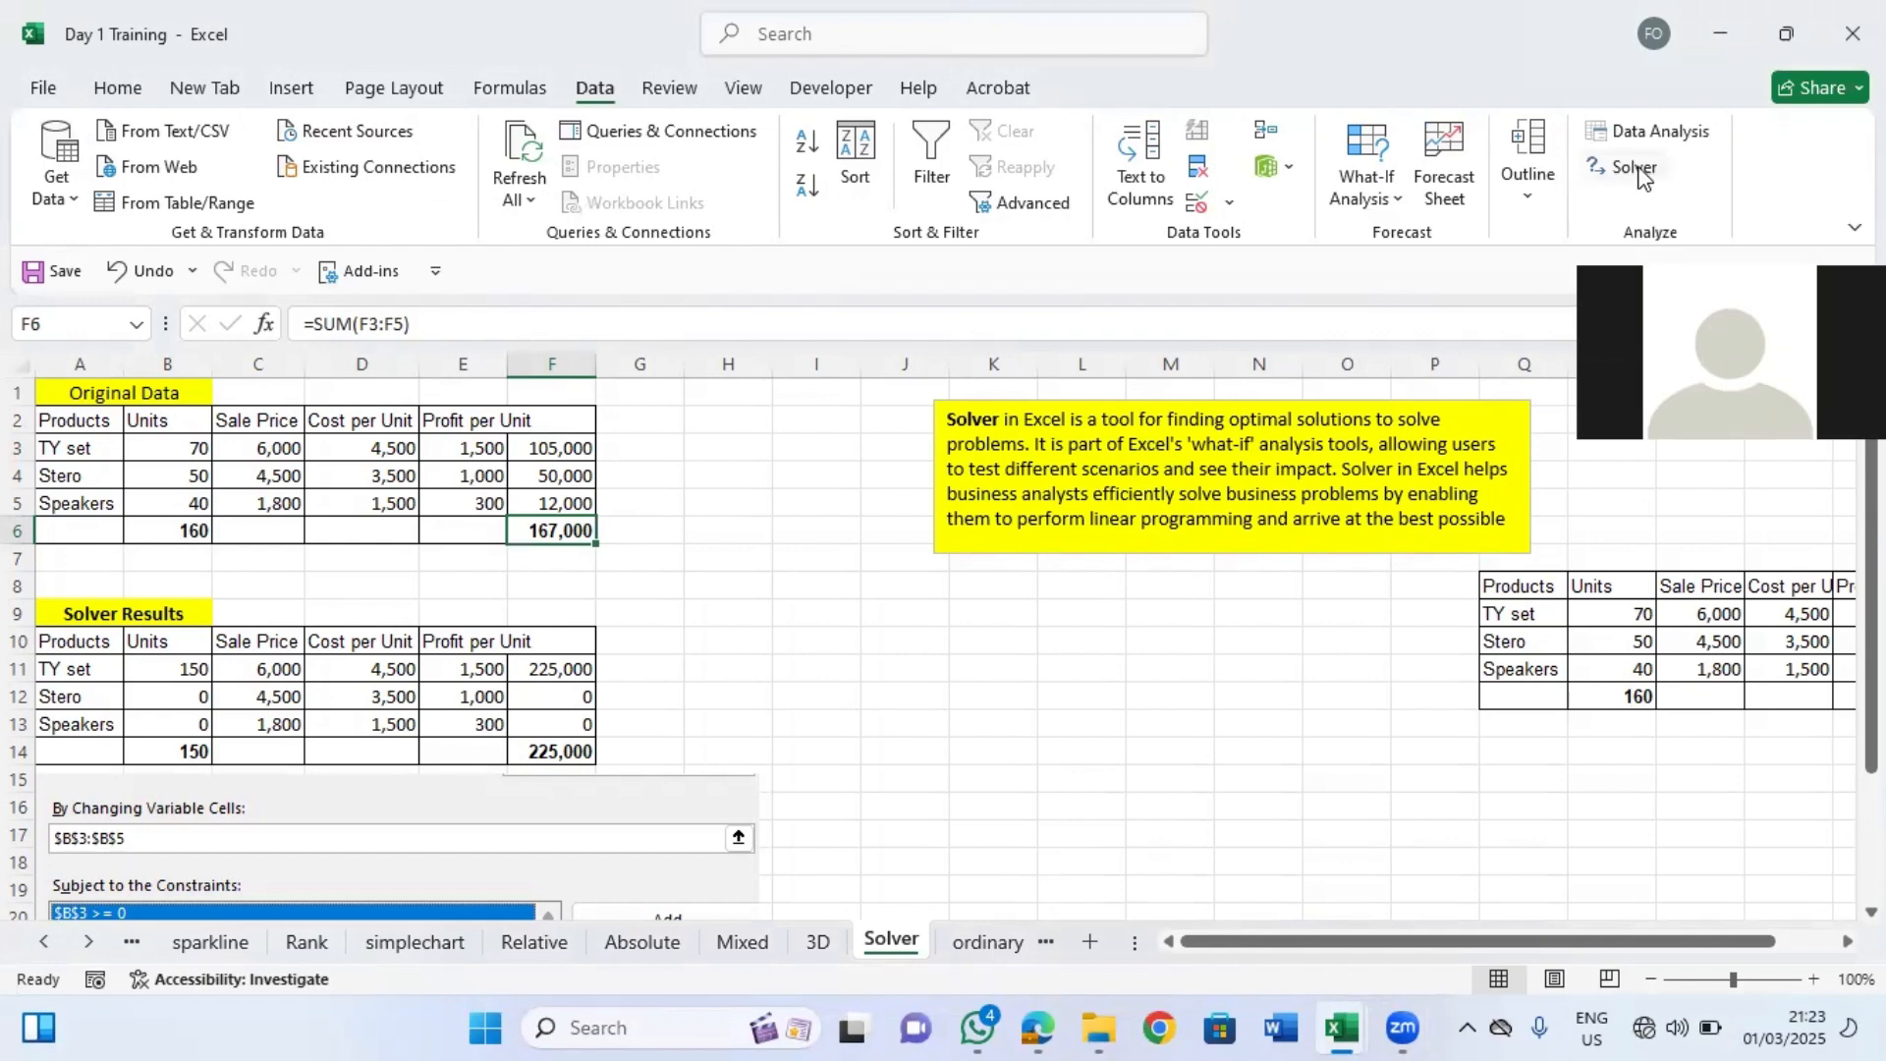
{"action": "left_click", "coordinate": [1635, 169]}
{"action": "left_click", "coordinate": [1633, 169]}
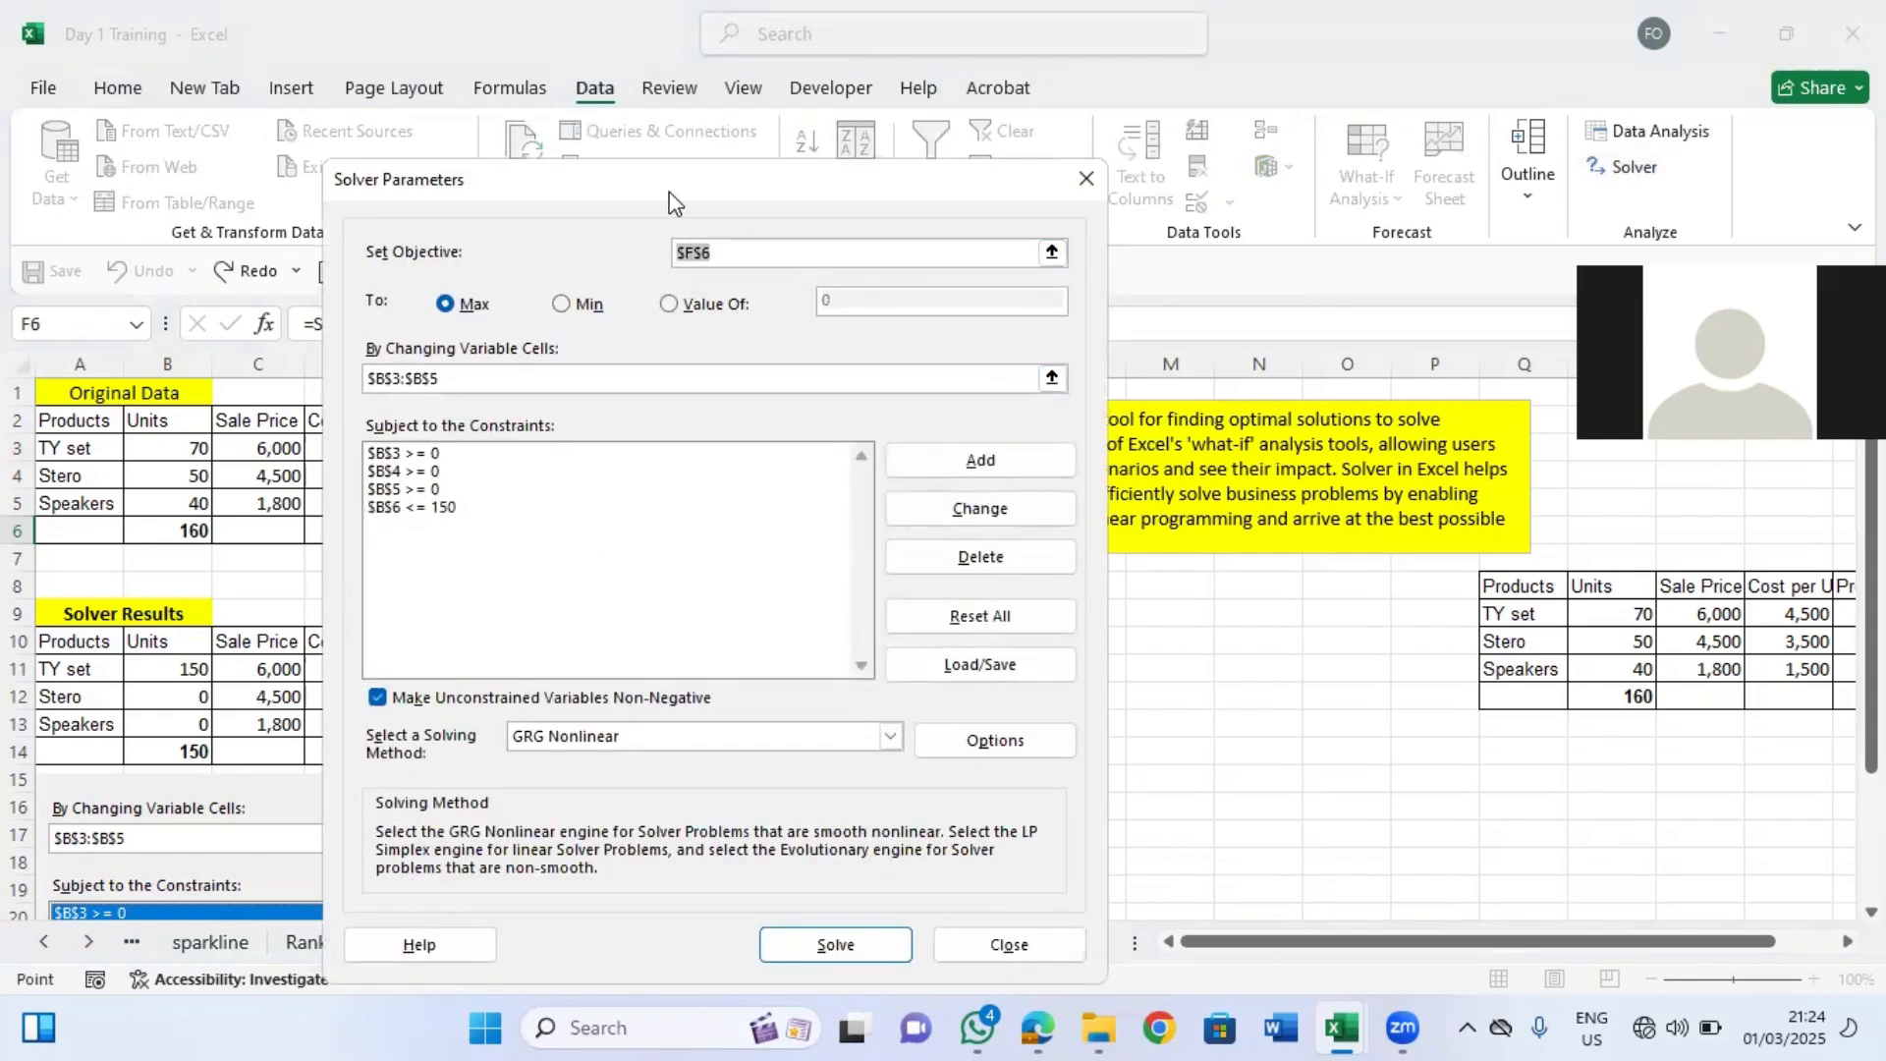
{"action": "left_click_drag", "start_coordinate": [671, 201], "coordinate": [959, 167]}
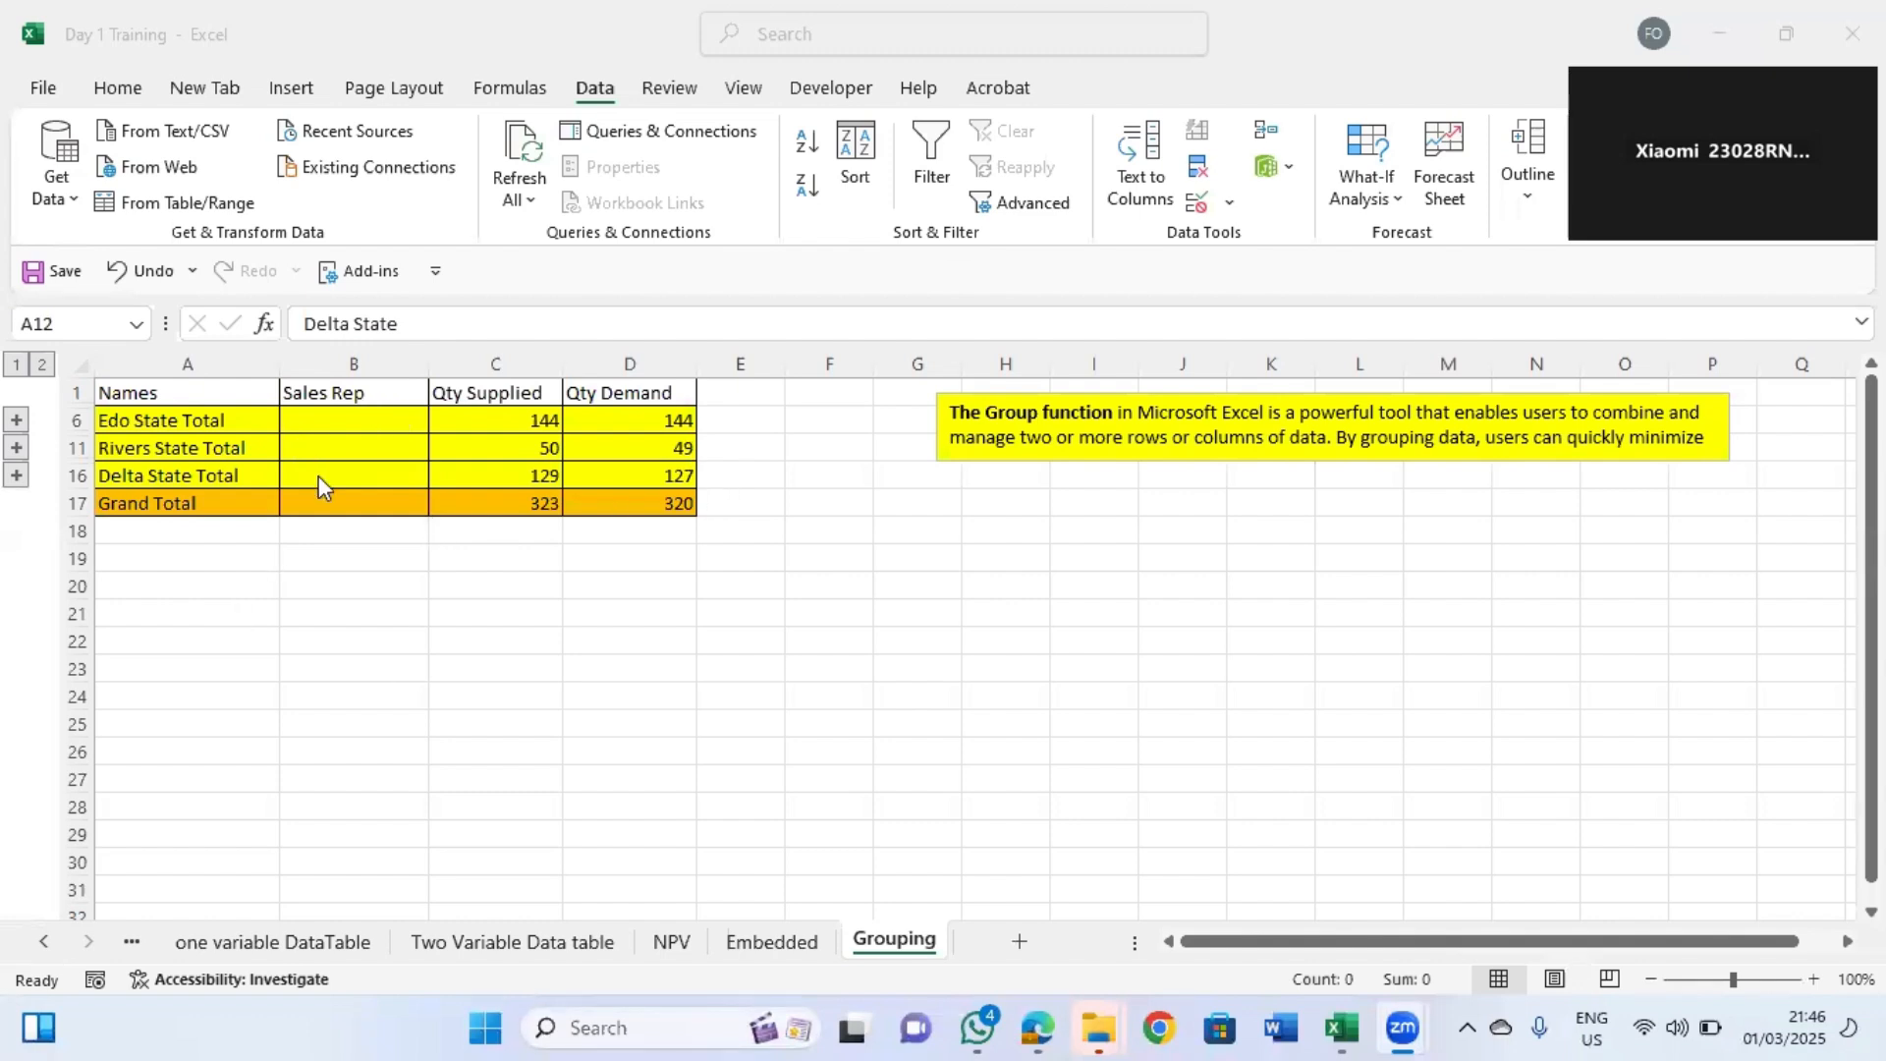
Expand the collapsed Delta, Rivers and Edo State outline groups on the Grouping sheet.
{"action": "left_click", "coordinate": [396, 472]}
{"action": "key", "text": "Left"}
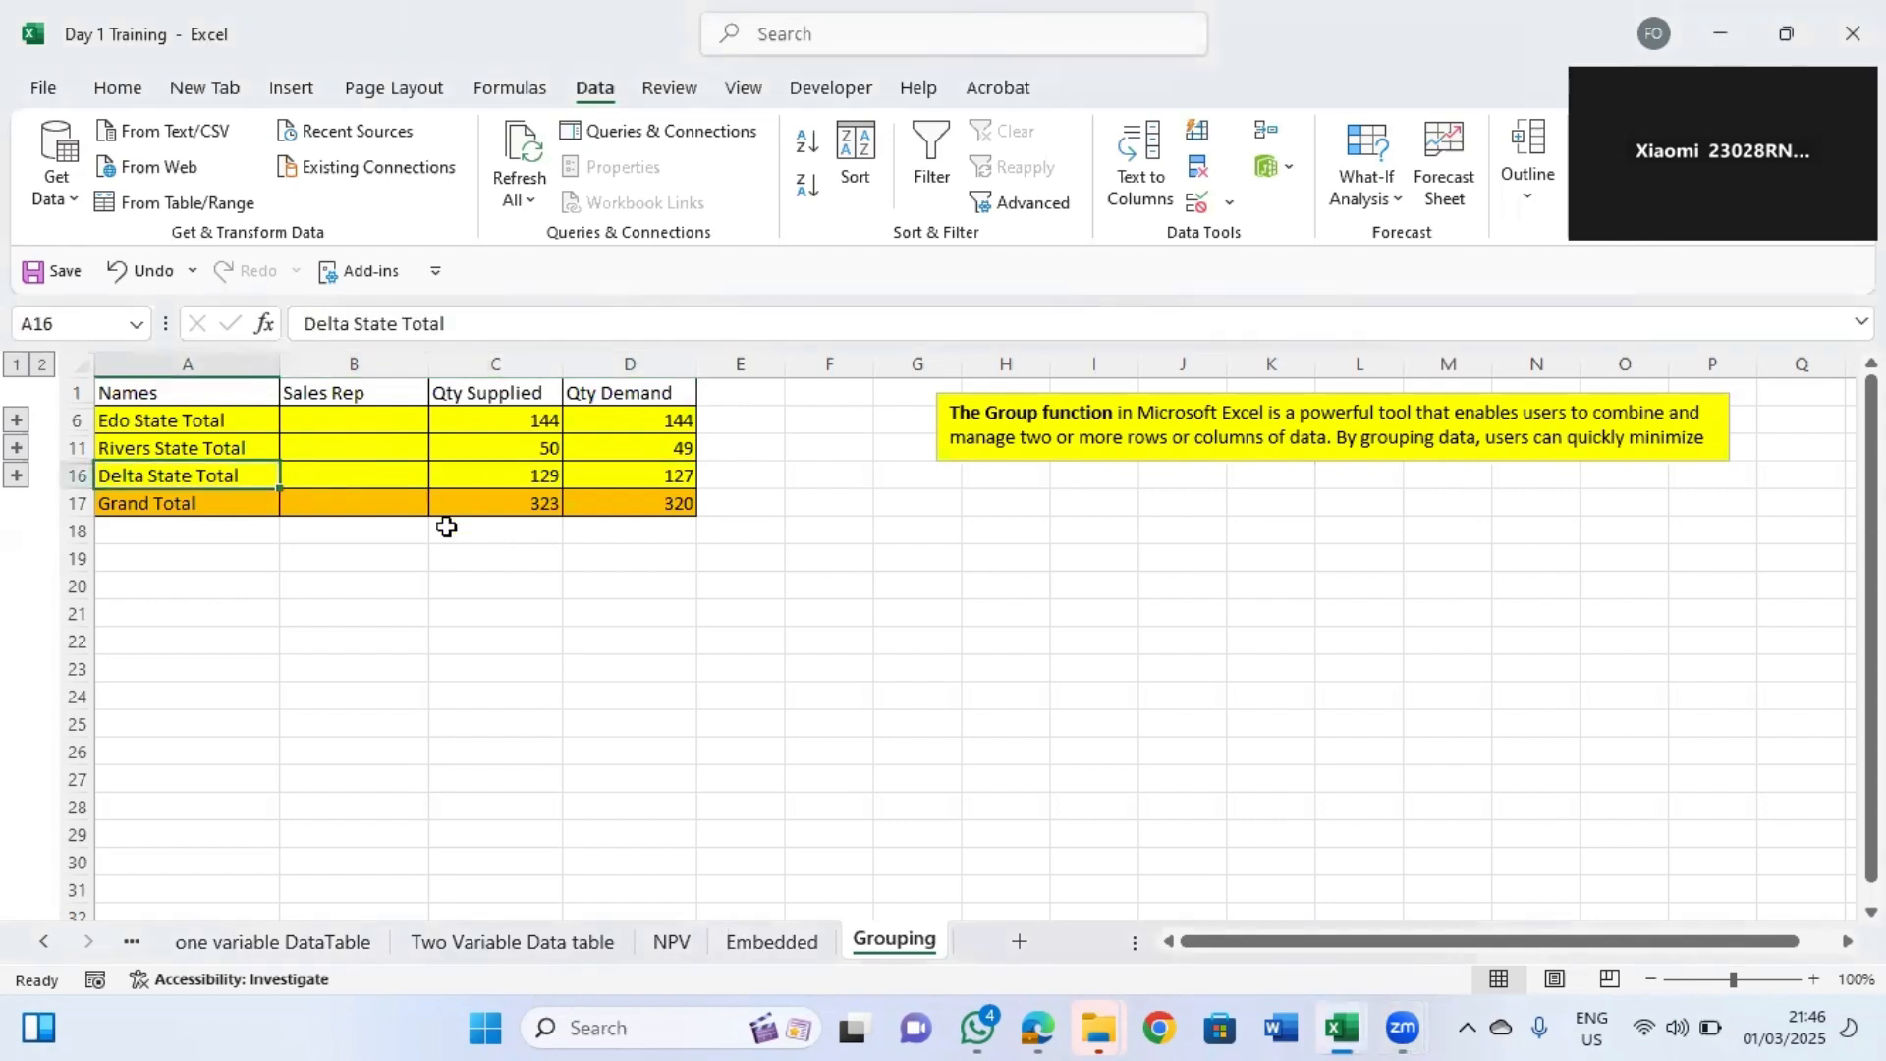
{"action": "left_click", "coordinate": [16, 474]}
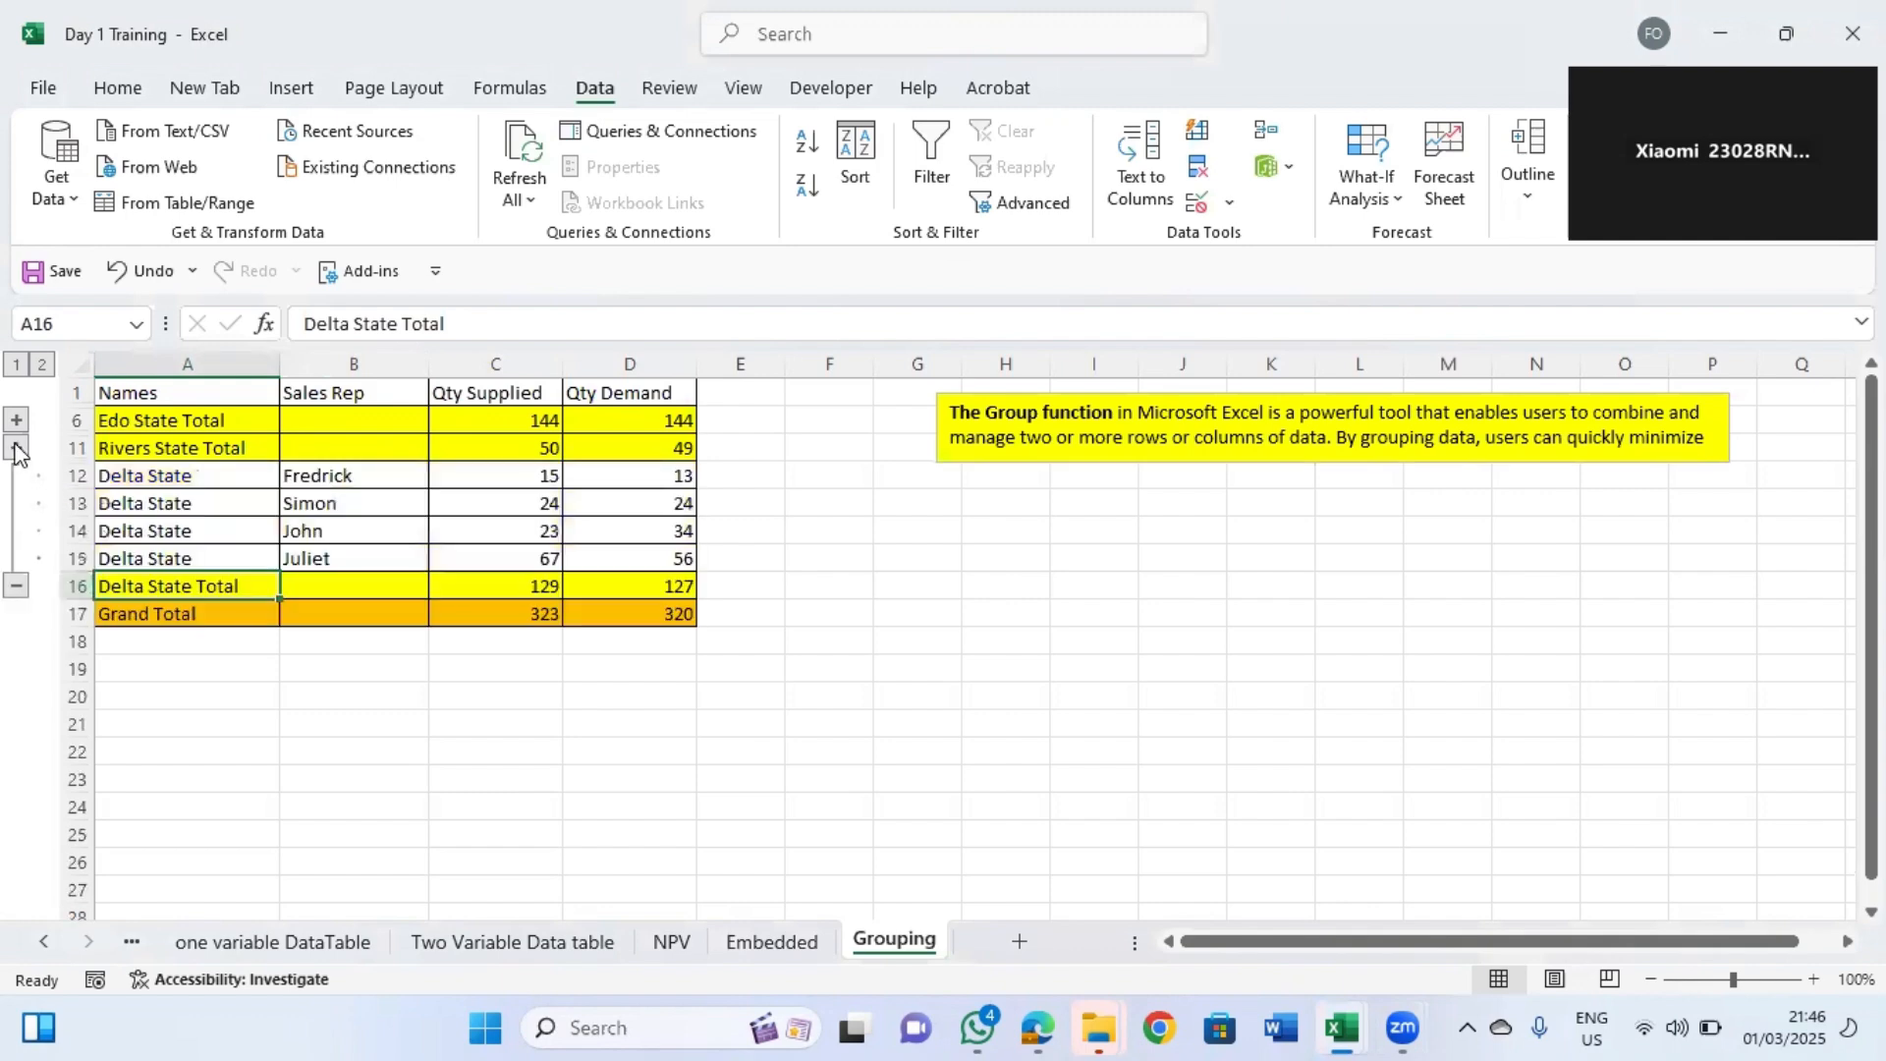
{"action": "left_click", "coordinate": [16, 447]}
{"action": "left_click", "coordinate": [16, 420]}
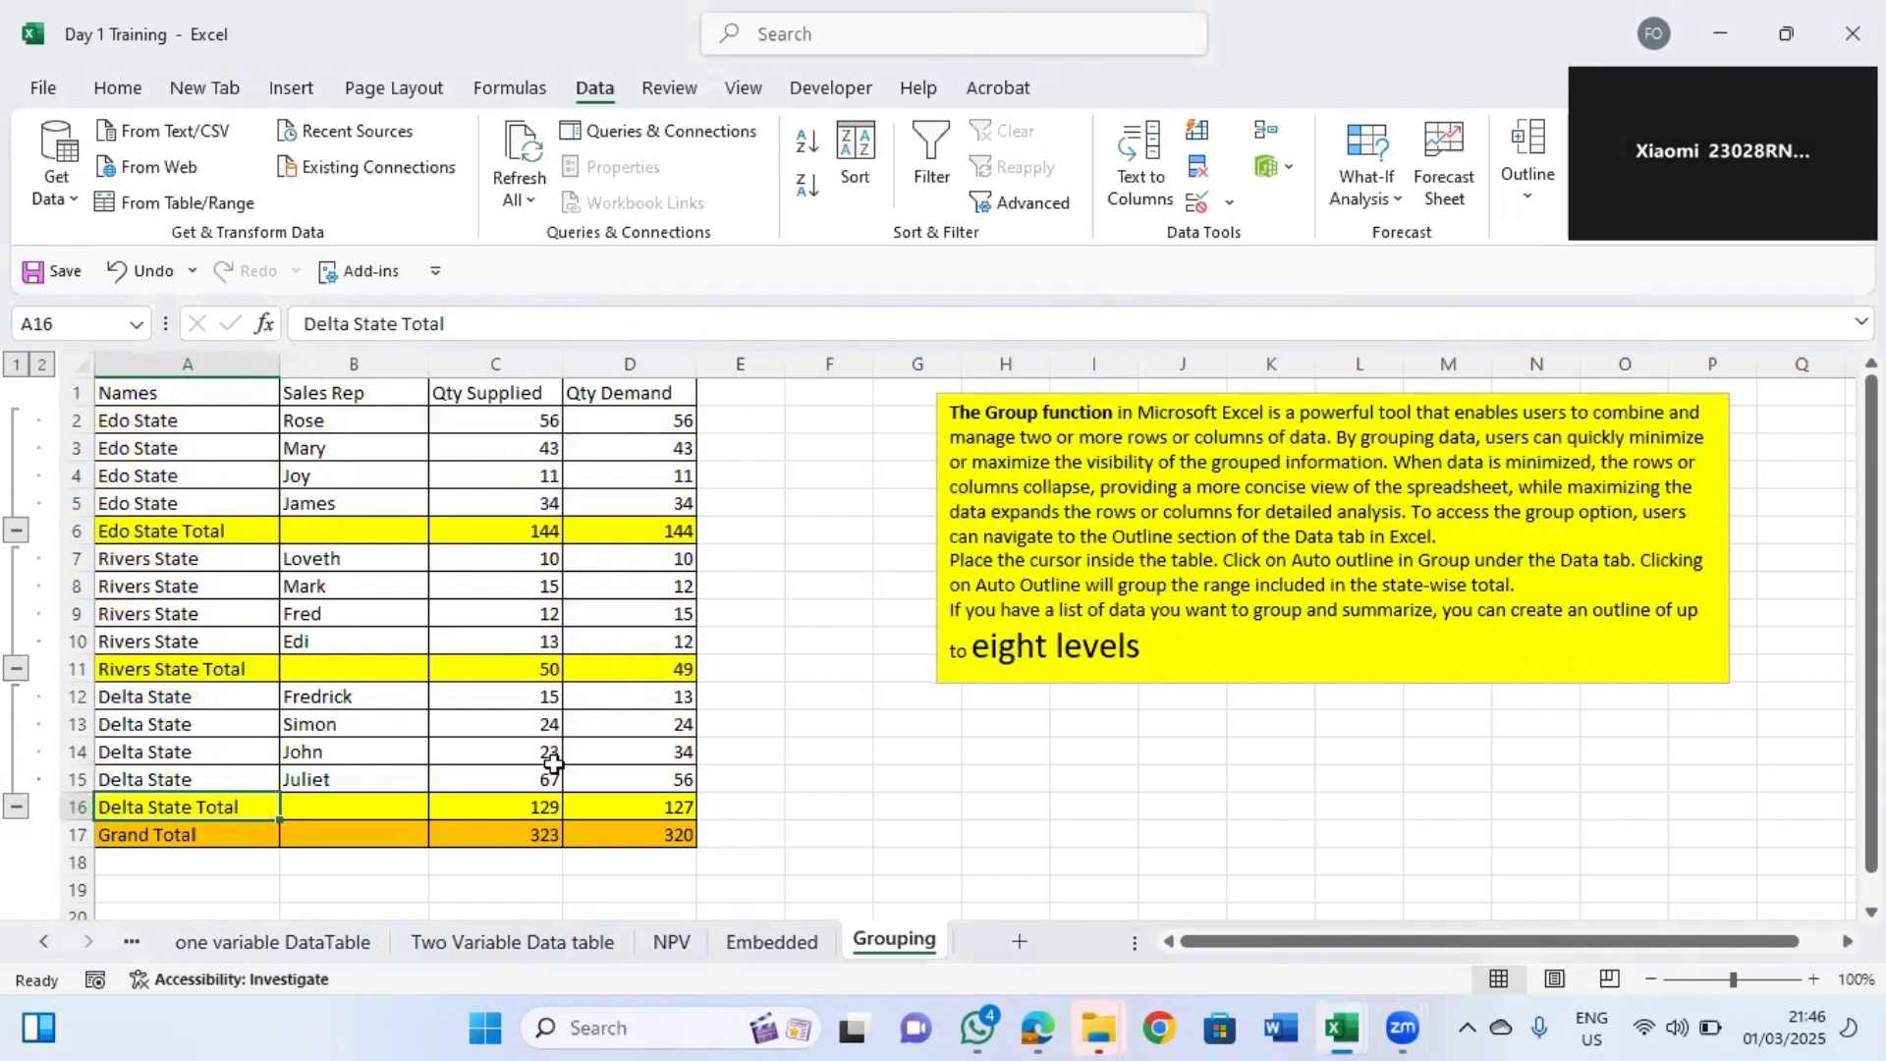
Open the Embedded sheet and delete the embedded relevant information.xlsx icon.
{"action": "left_click", "coordinate": [750, 955]}
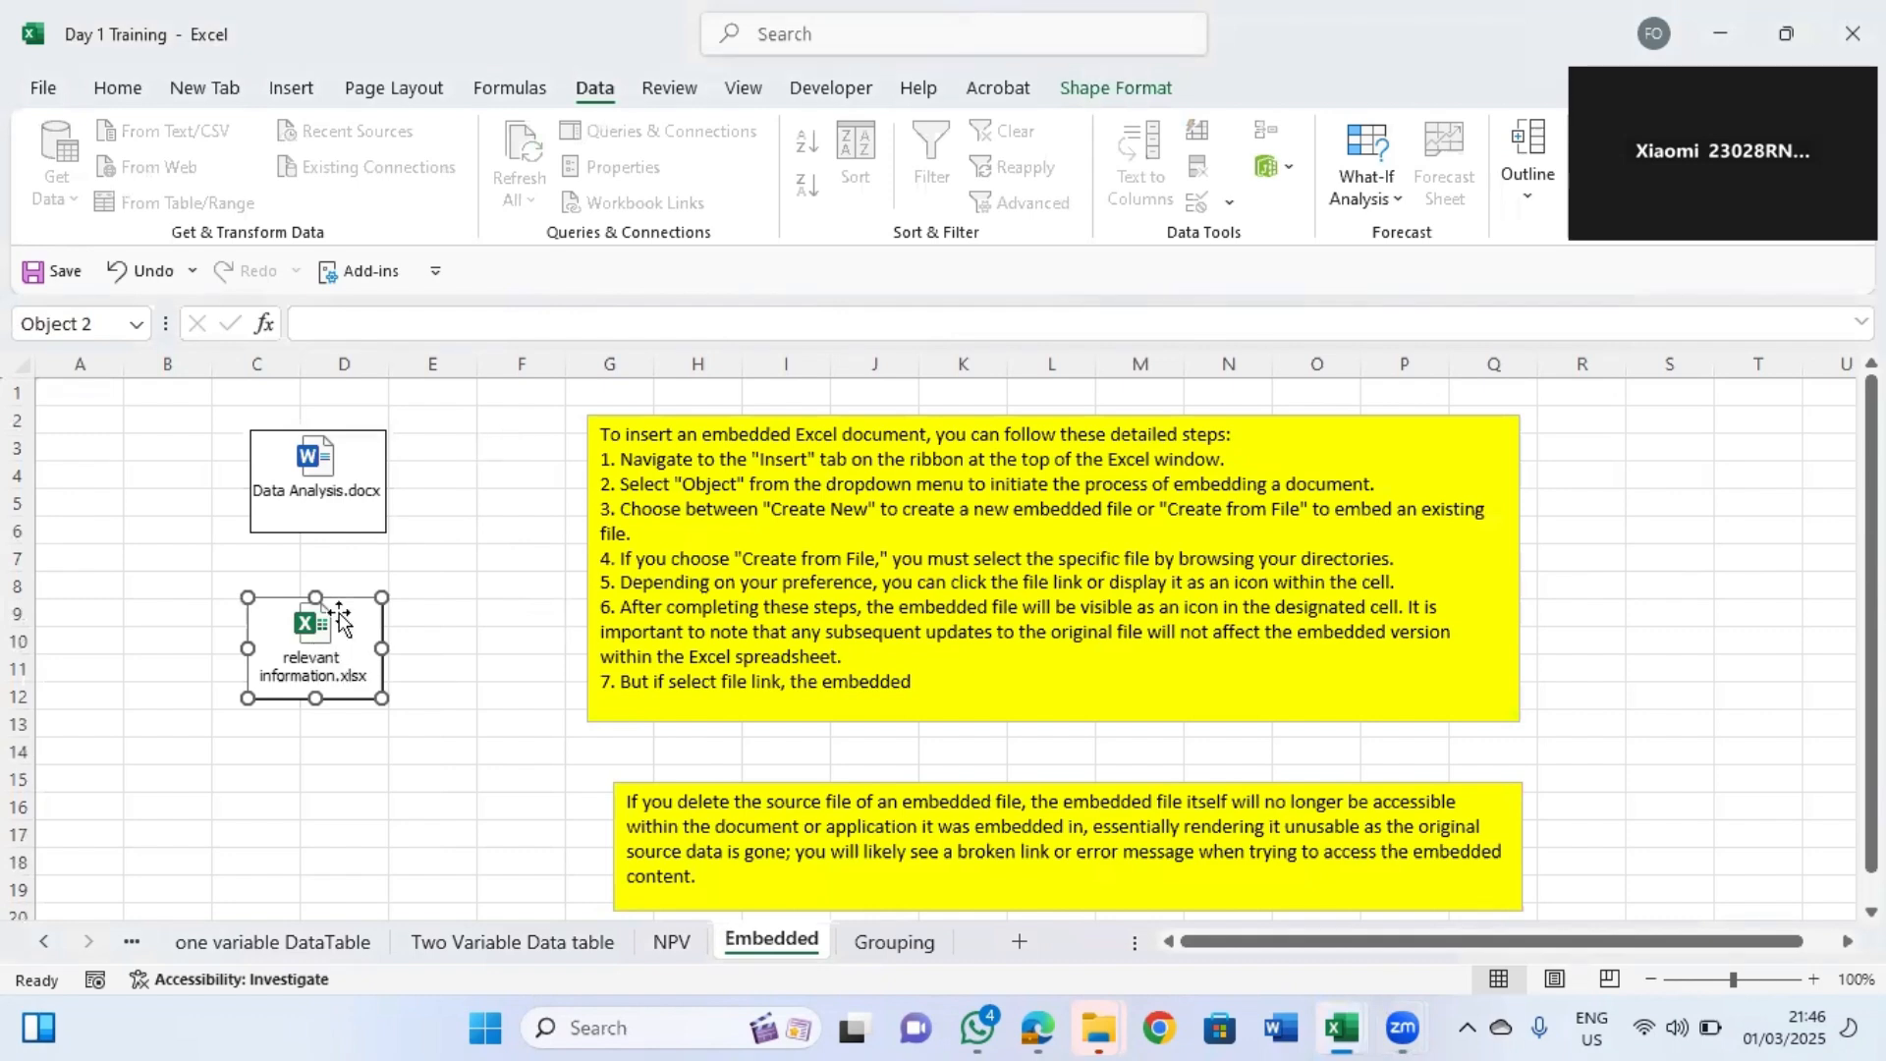
{"action": "key", "text": "Delete"}
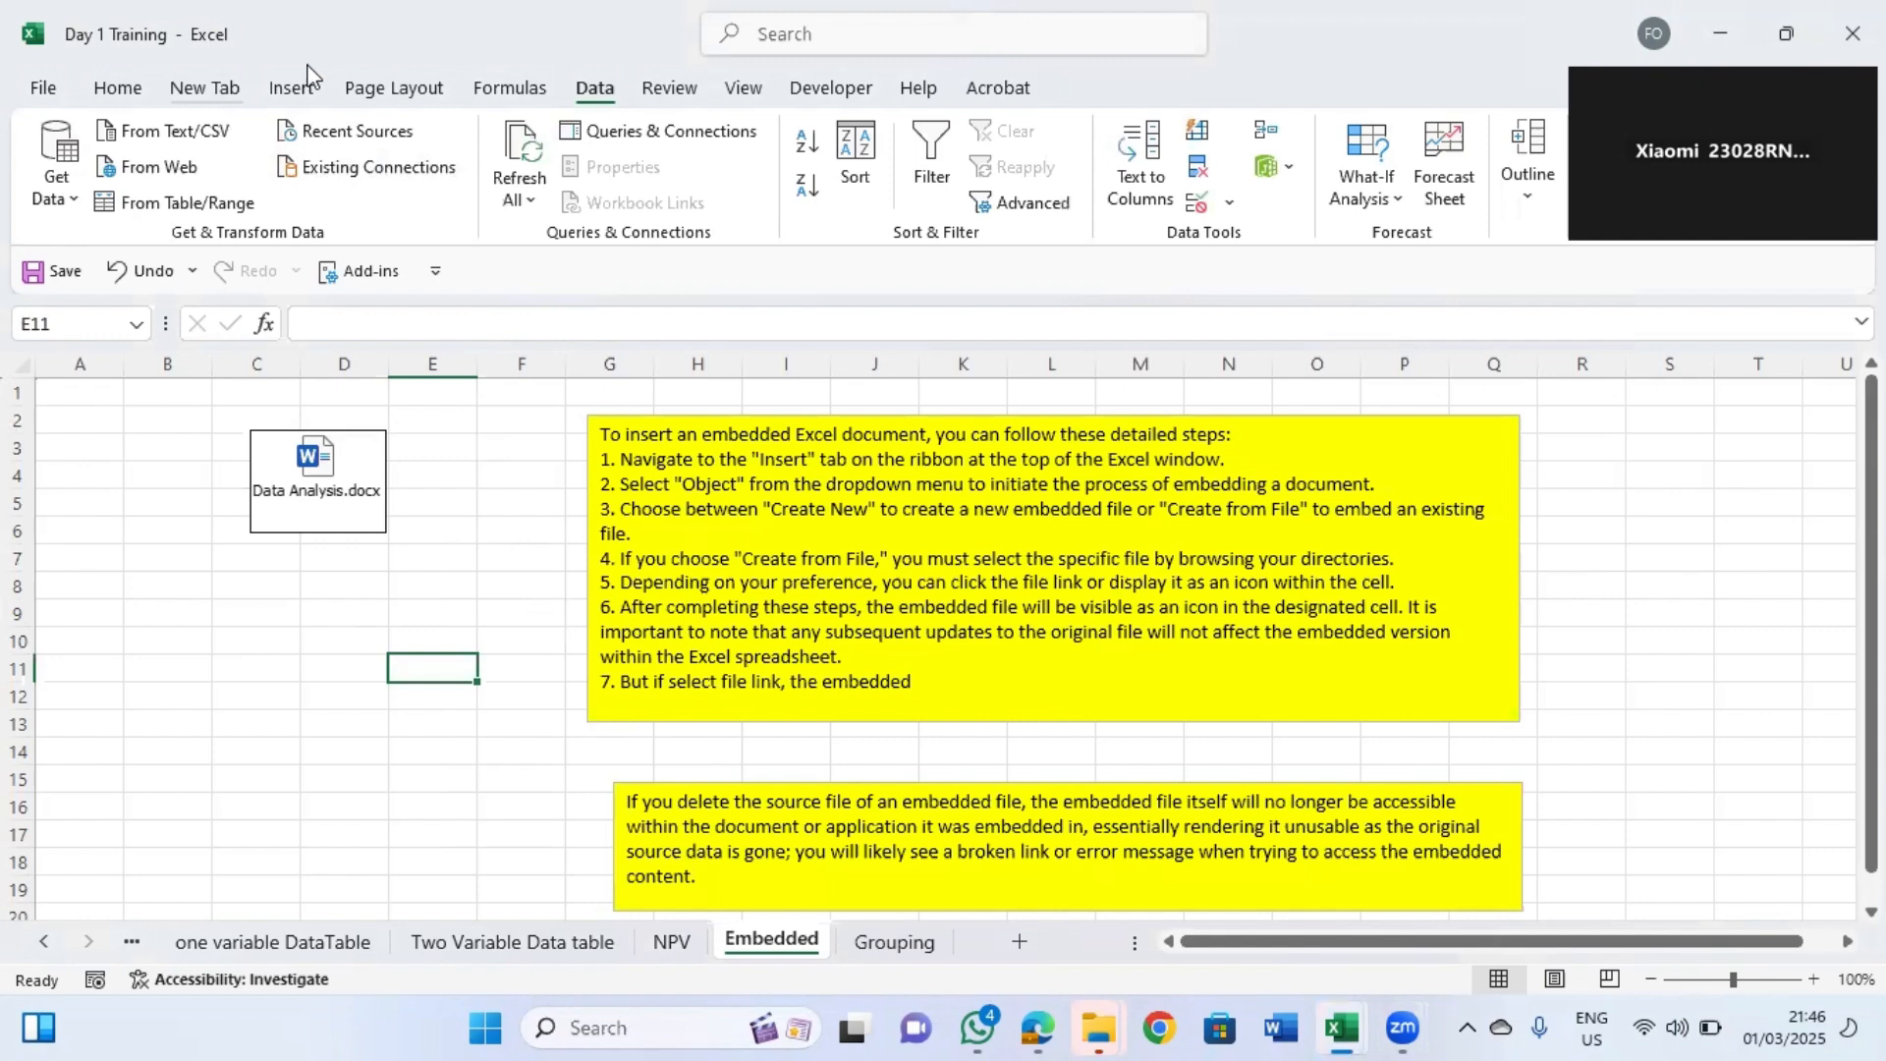
Embed relevant information.xlsx from file displayed as an icon, and move it below the Data Analysis.docx icon.
{"action": "left_click", "coordinate": [293, 90]}
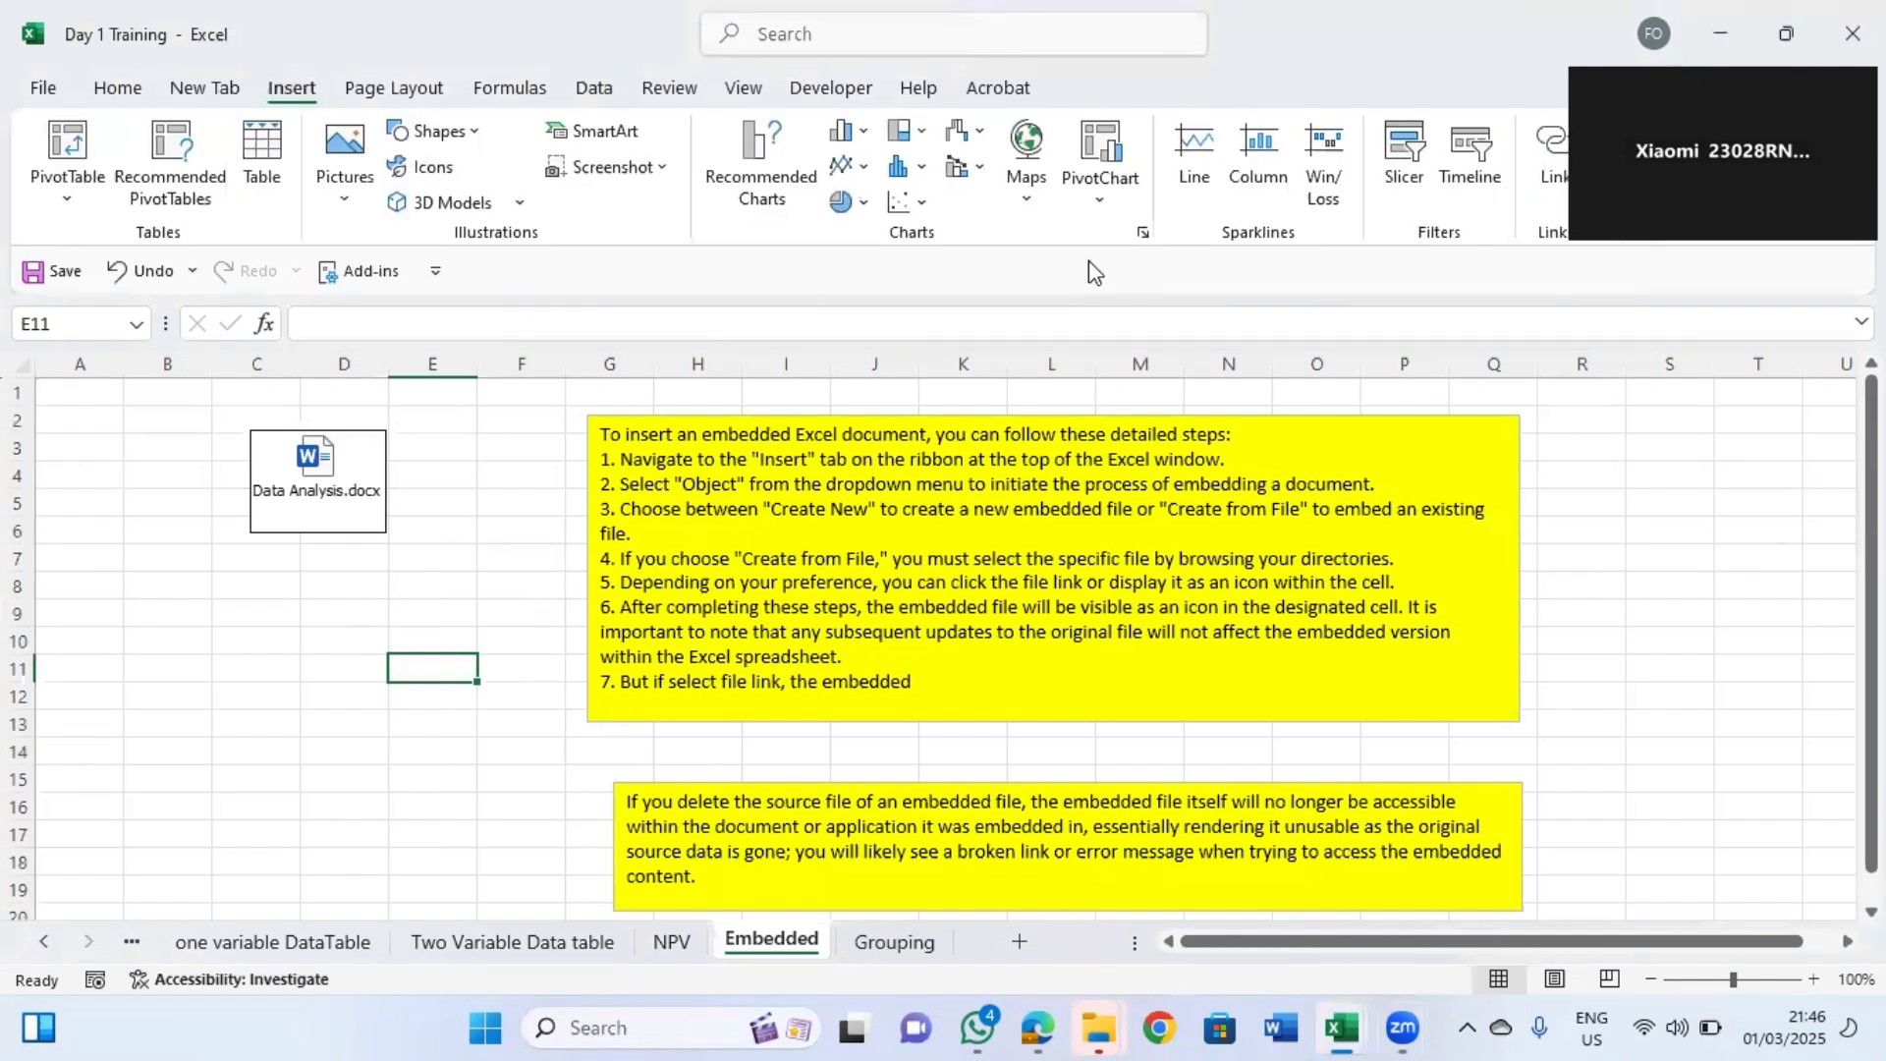
{"action": "left_click", "coordinate": [1621, 157]}
{"action": "left_click", "coordinate": [1843, 280]}
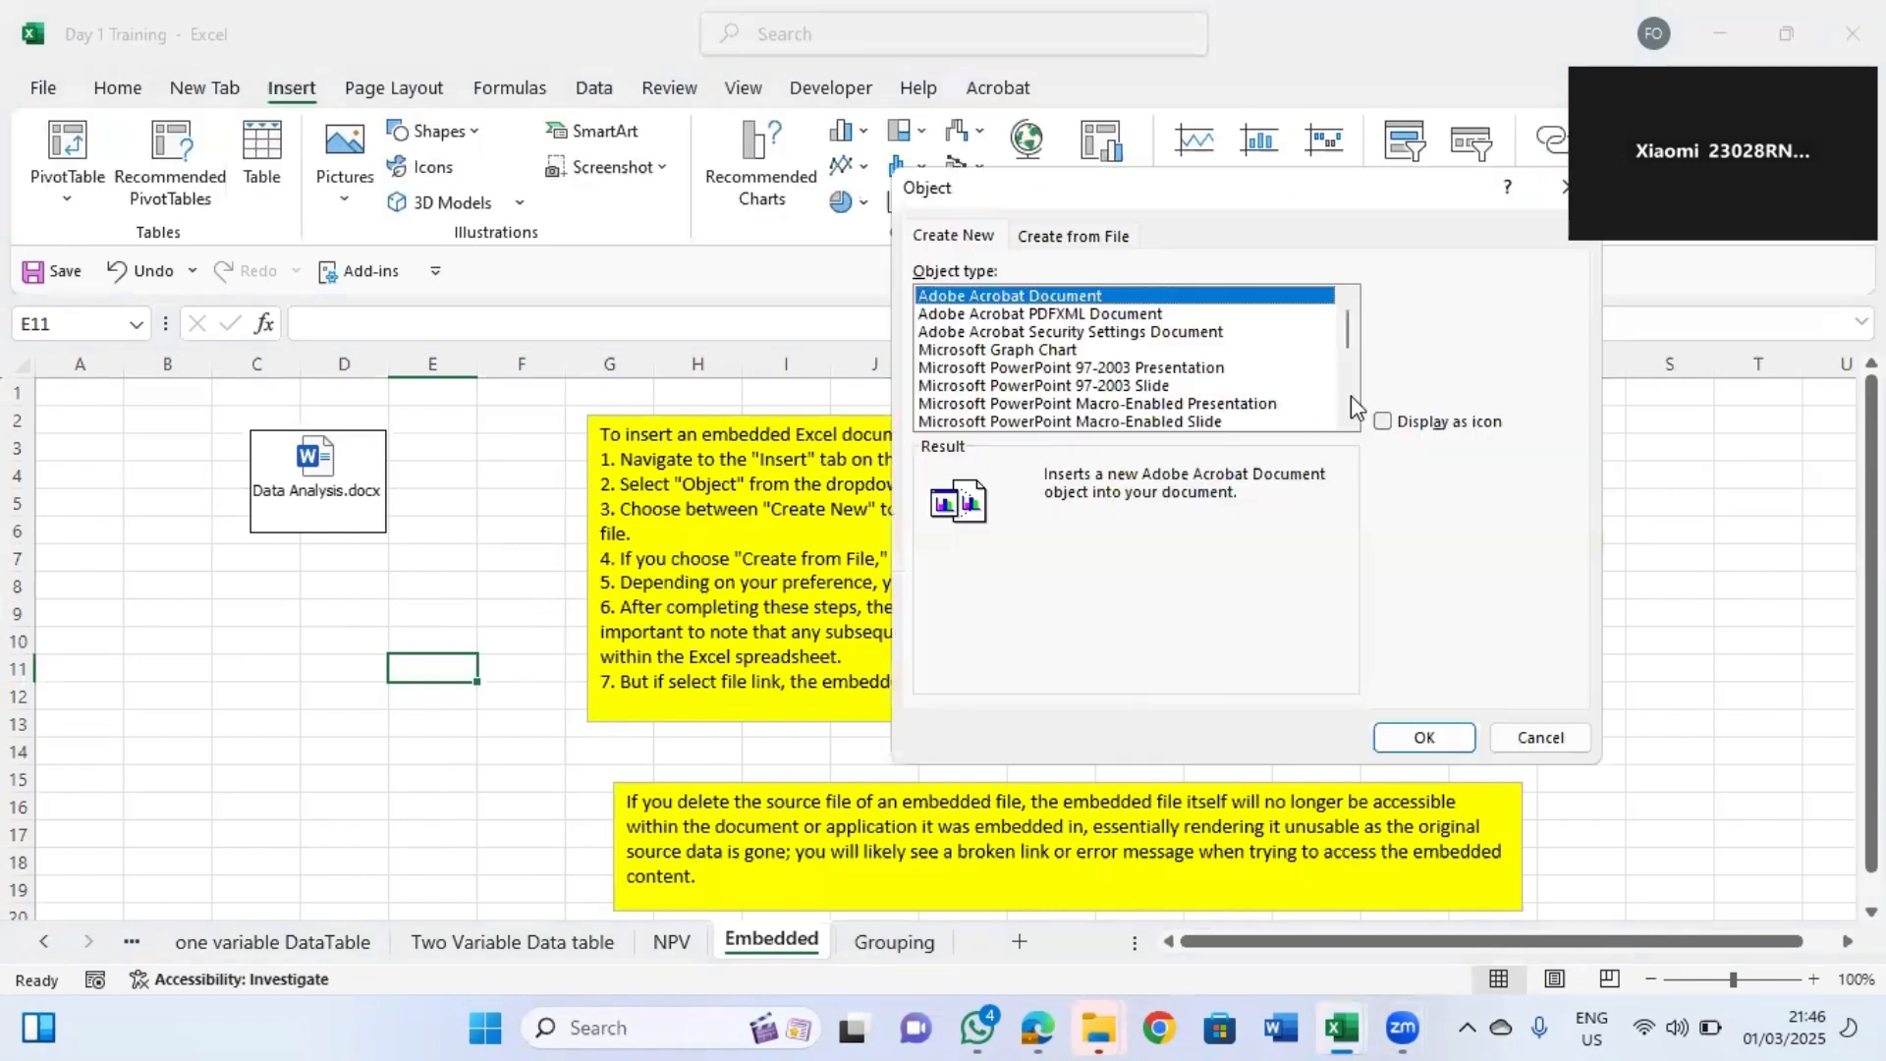
{"action": "left_click", "coordinate": [1073, 239]}
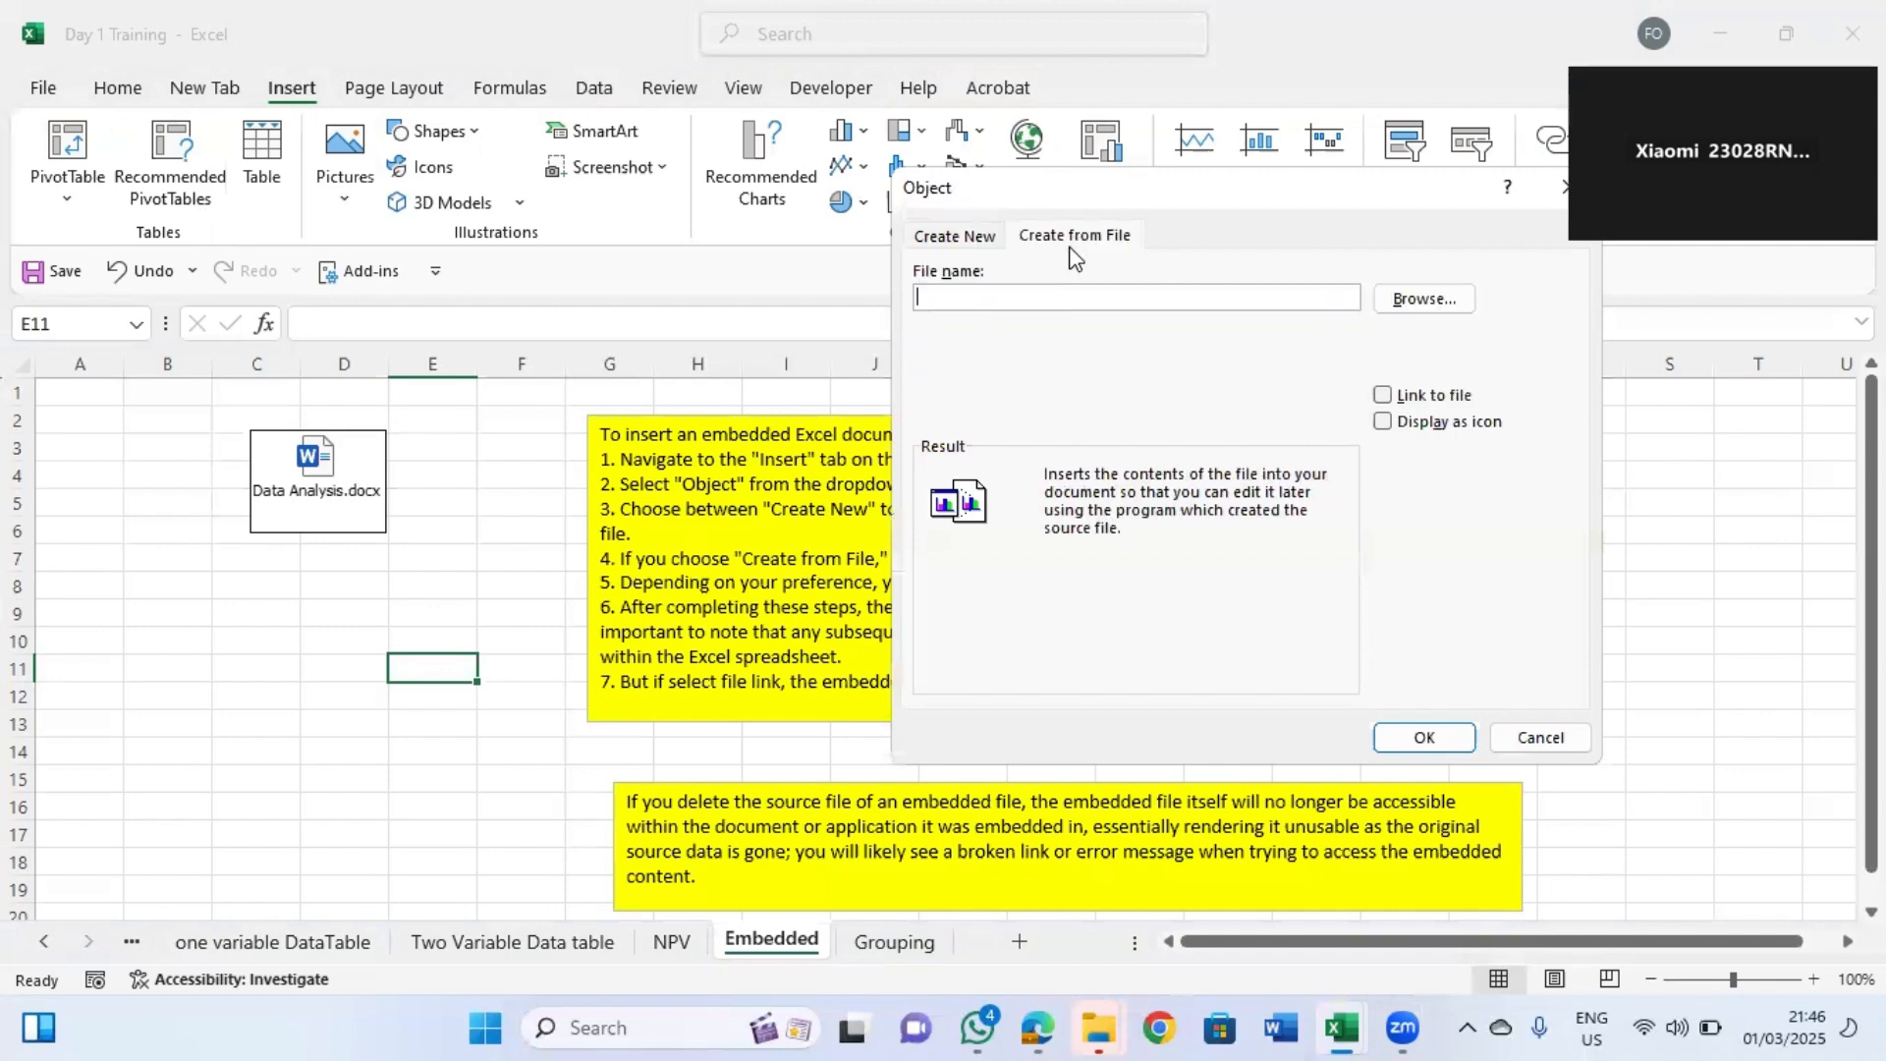
{"action": "left_click", "coordinate": [1450, 314]}
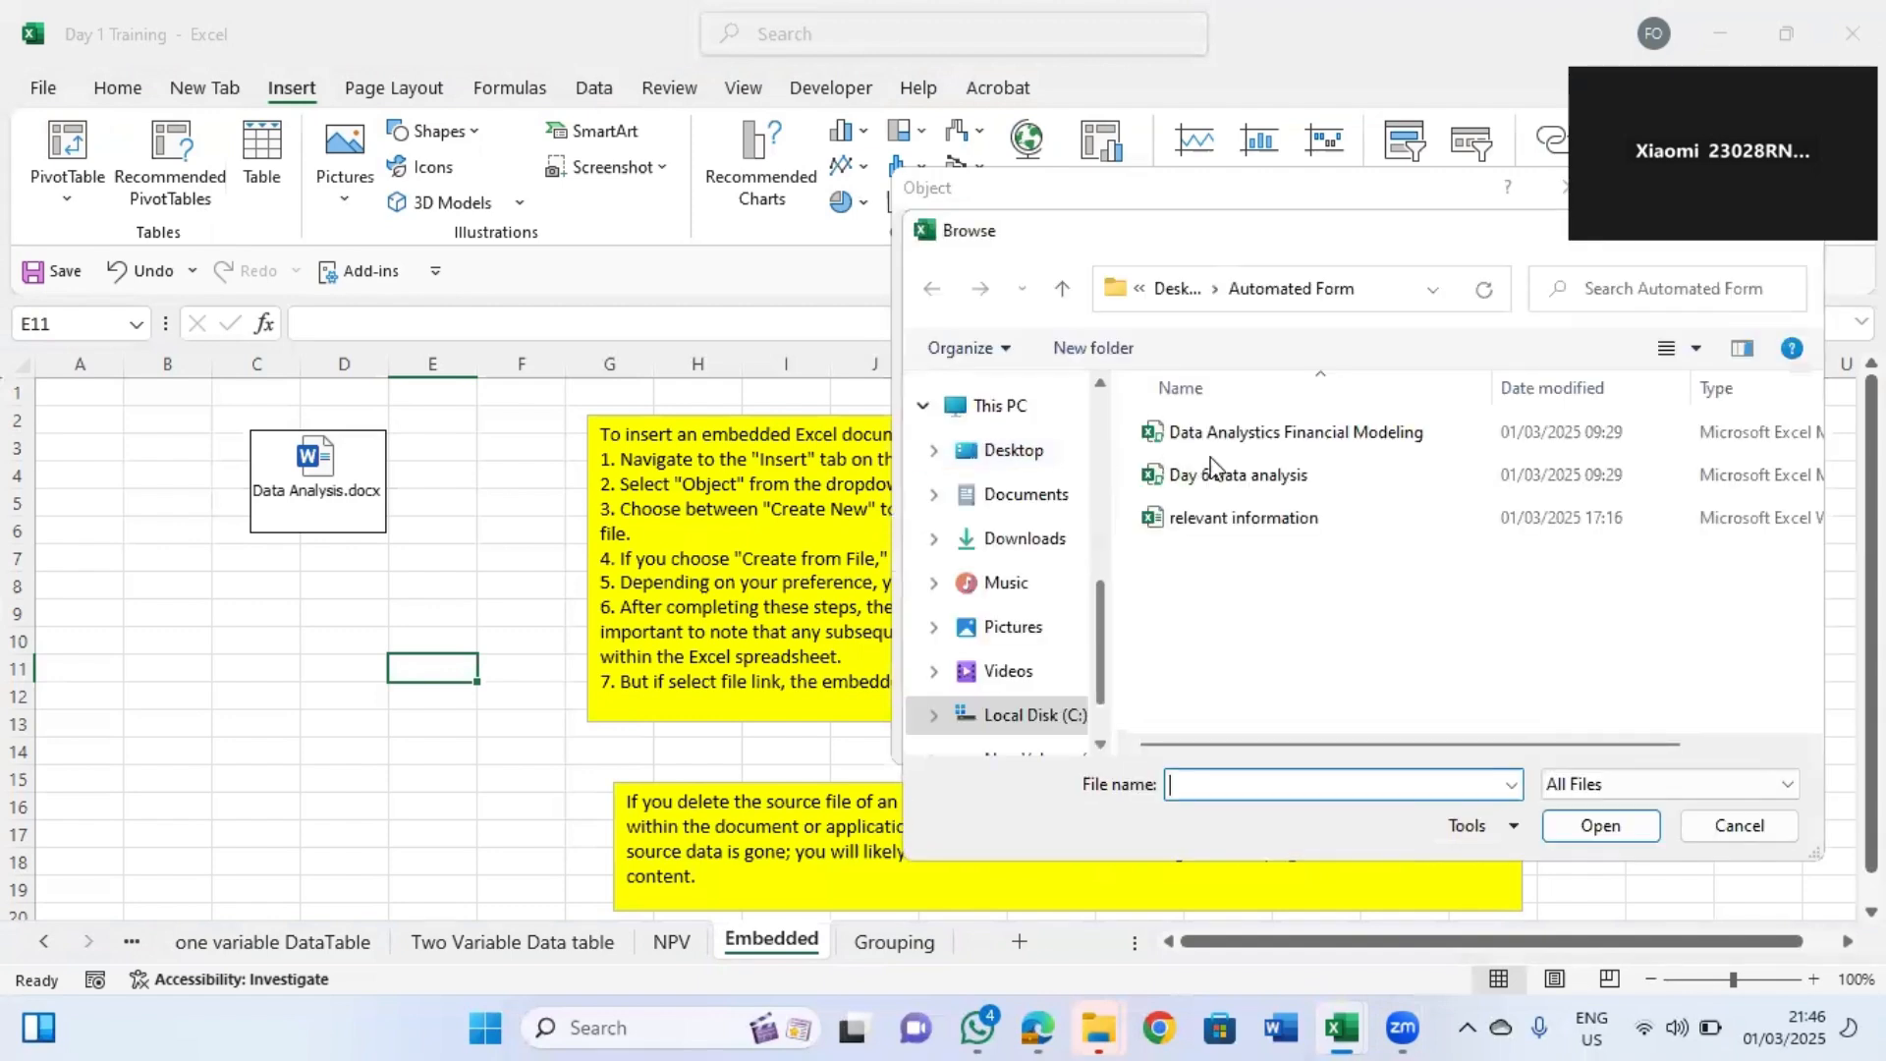
{"action": "left_click", "coordinate": [1253, 519]}
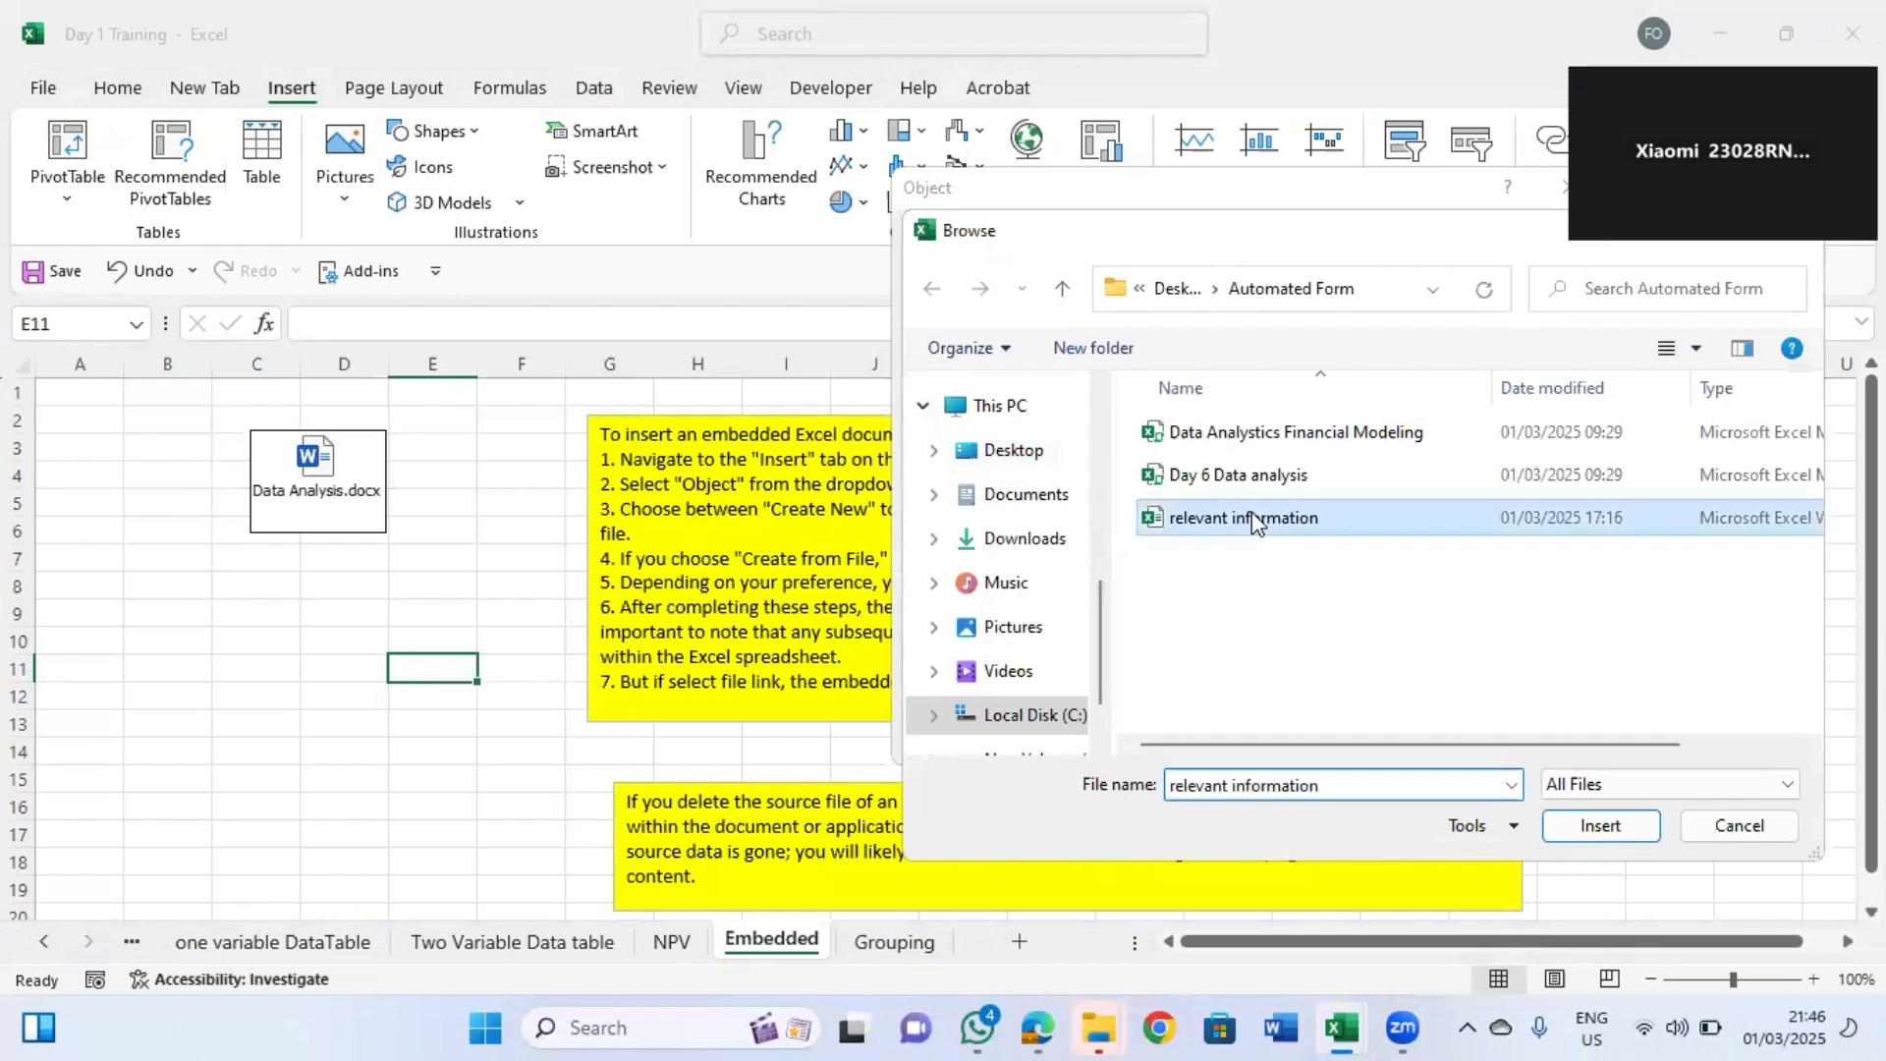
{"action": "left_click", "coordinate": [1593, 821]}
{"action": "left_click", "coordinate": [1428, 432]}
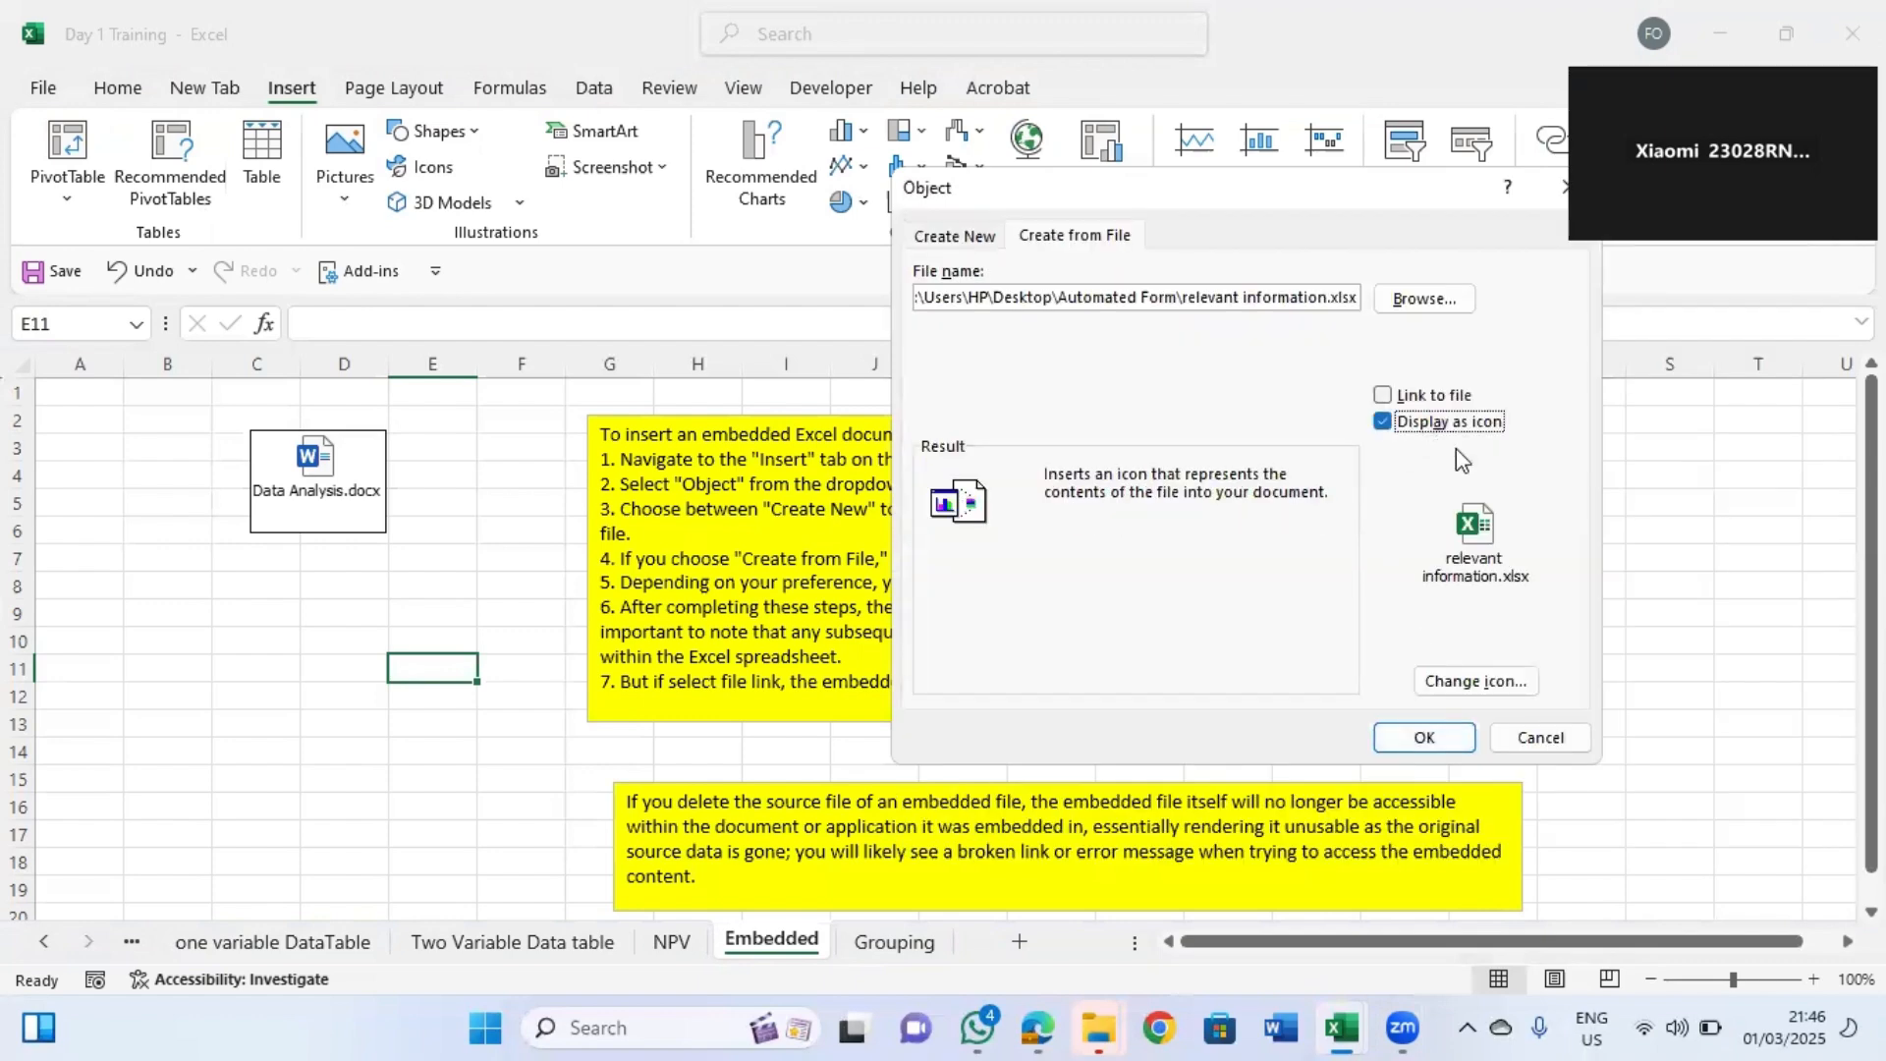
{"action": "left_click", "coordinate": [1421, 741]}
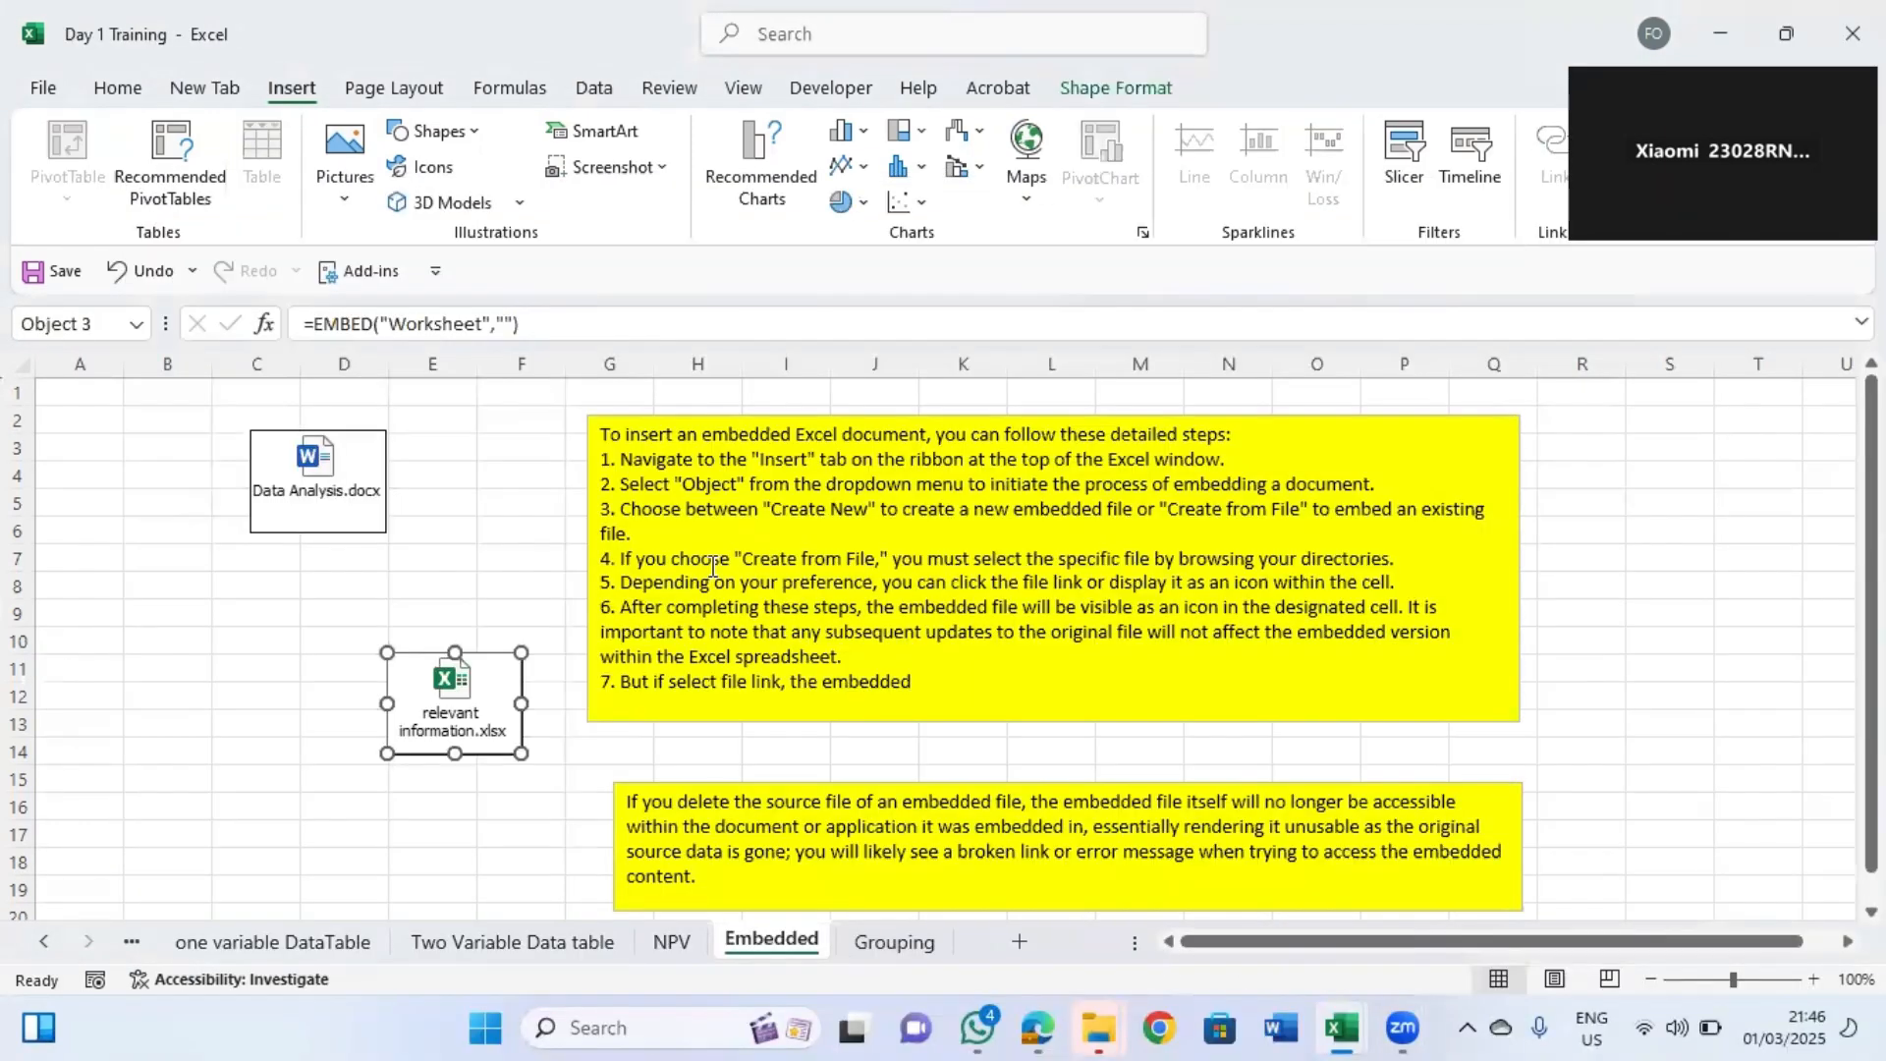
{"action": "left_click_drag", "start_coordinate": [436, 679], "coordinate": [278, 598]}
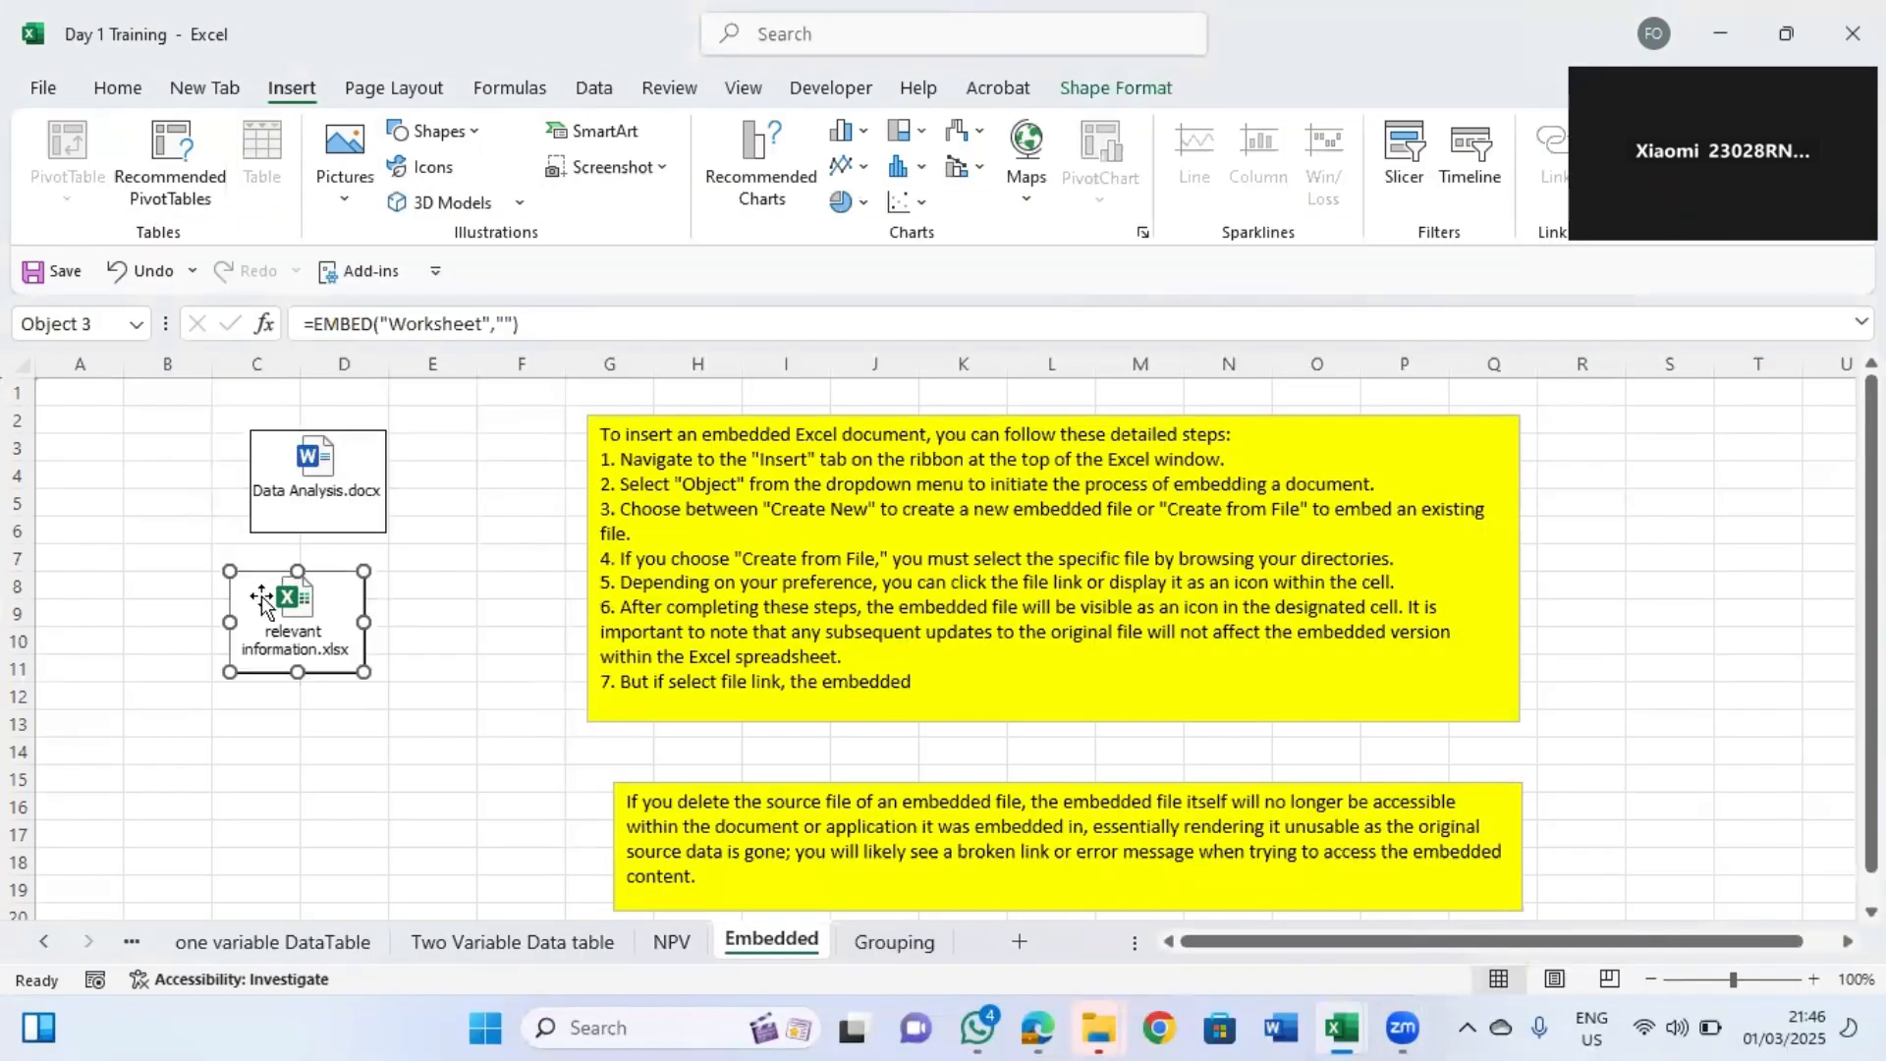
Open the NPV sheet and review the cash flow table from the top.
{"action": "left_click", "coordinate": [671, 943]}
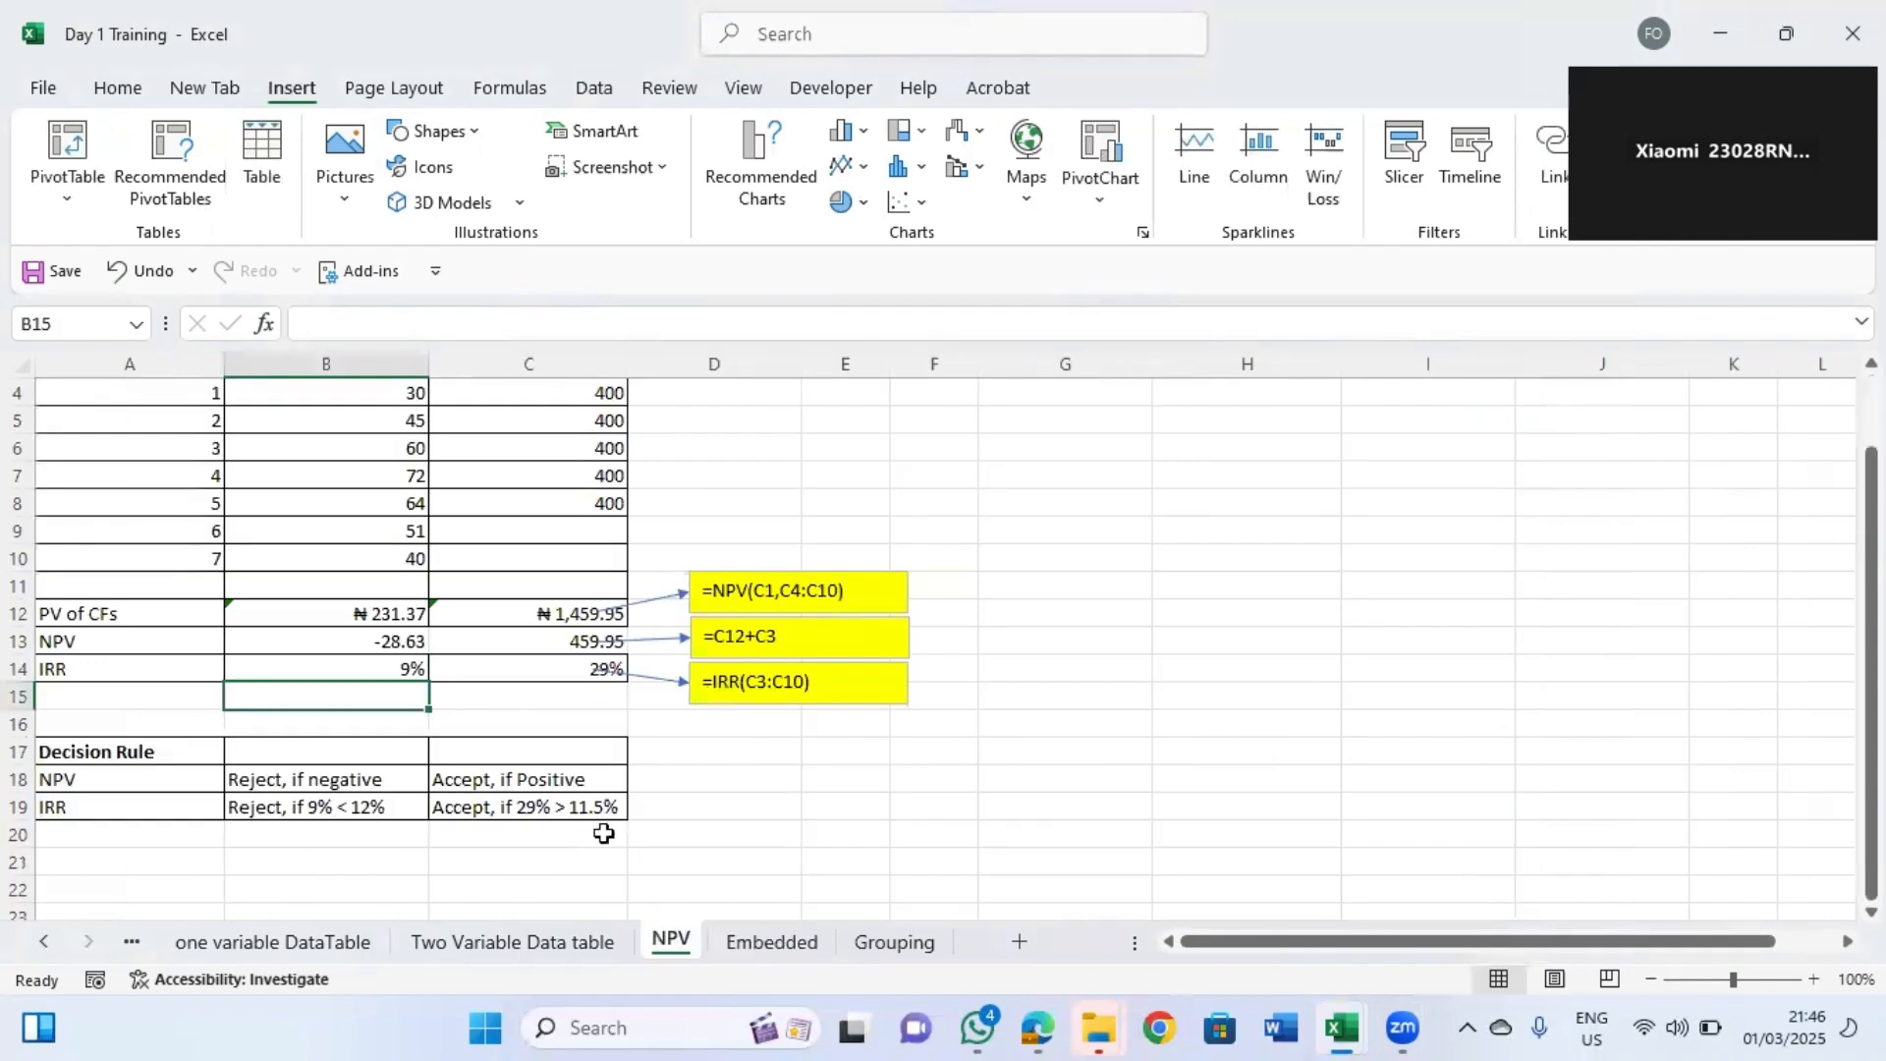
{"action": "left_click", "coordinate": [327, 617]}
{"action": "key", "text": "Left"}
{"action": "key", "text": "Up"}
{"action": "key", "text": "Up"}
{"action": "key", "text": "Up"}
{"action": "key", "text": "Up"}
{"action": "key", "text": "Up"}
{"action": "key", "text": "Up"}
{"action": "key", "text": "Up"}
{"action": "key", "text": "Up"}
{"action": "key", "text": "Up"}
{"action": "key", "text": "Up"}
{"action": "key", "text": "Up"}
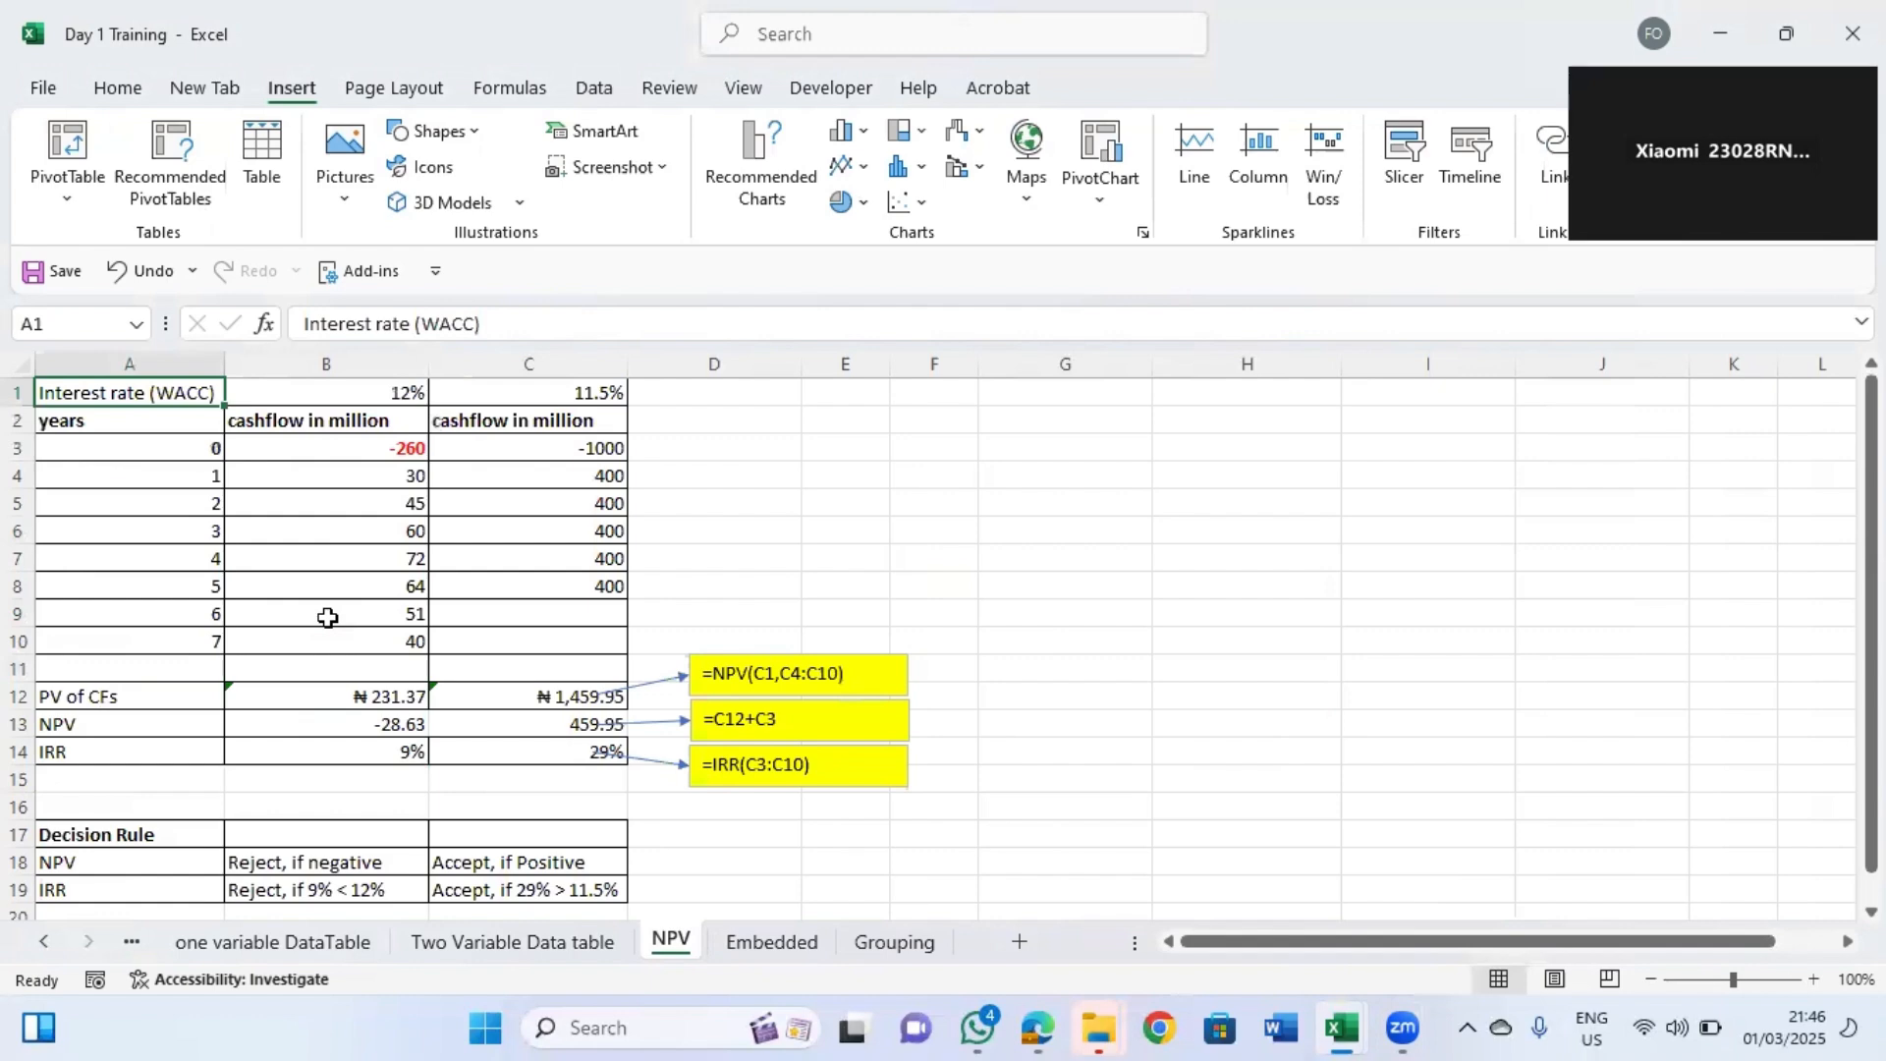
Re-enter the NPV in B13 as =NPV(B1,B4:B10)+B3.
{"action": "left_click", "coordinate": [383, 727]}
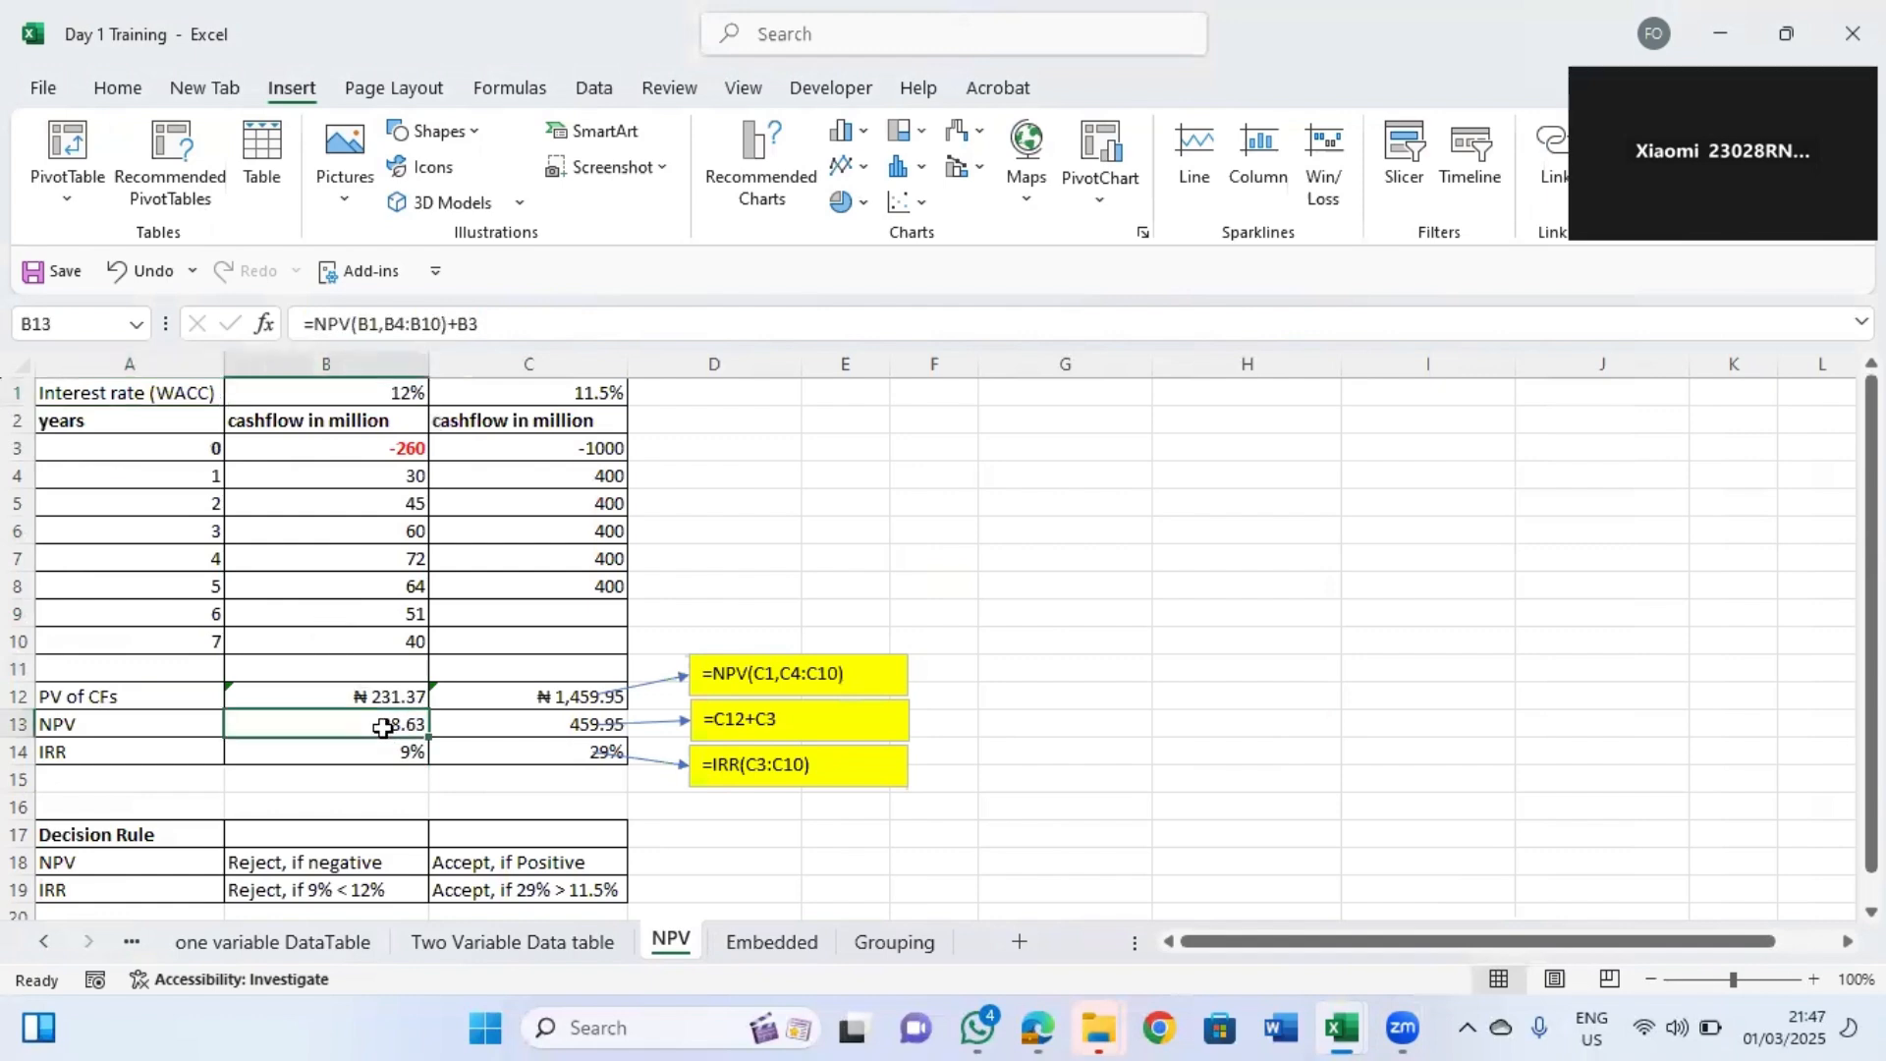
{"action": "type", "text": "=npv"}
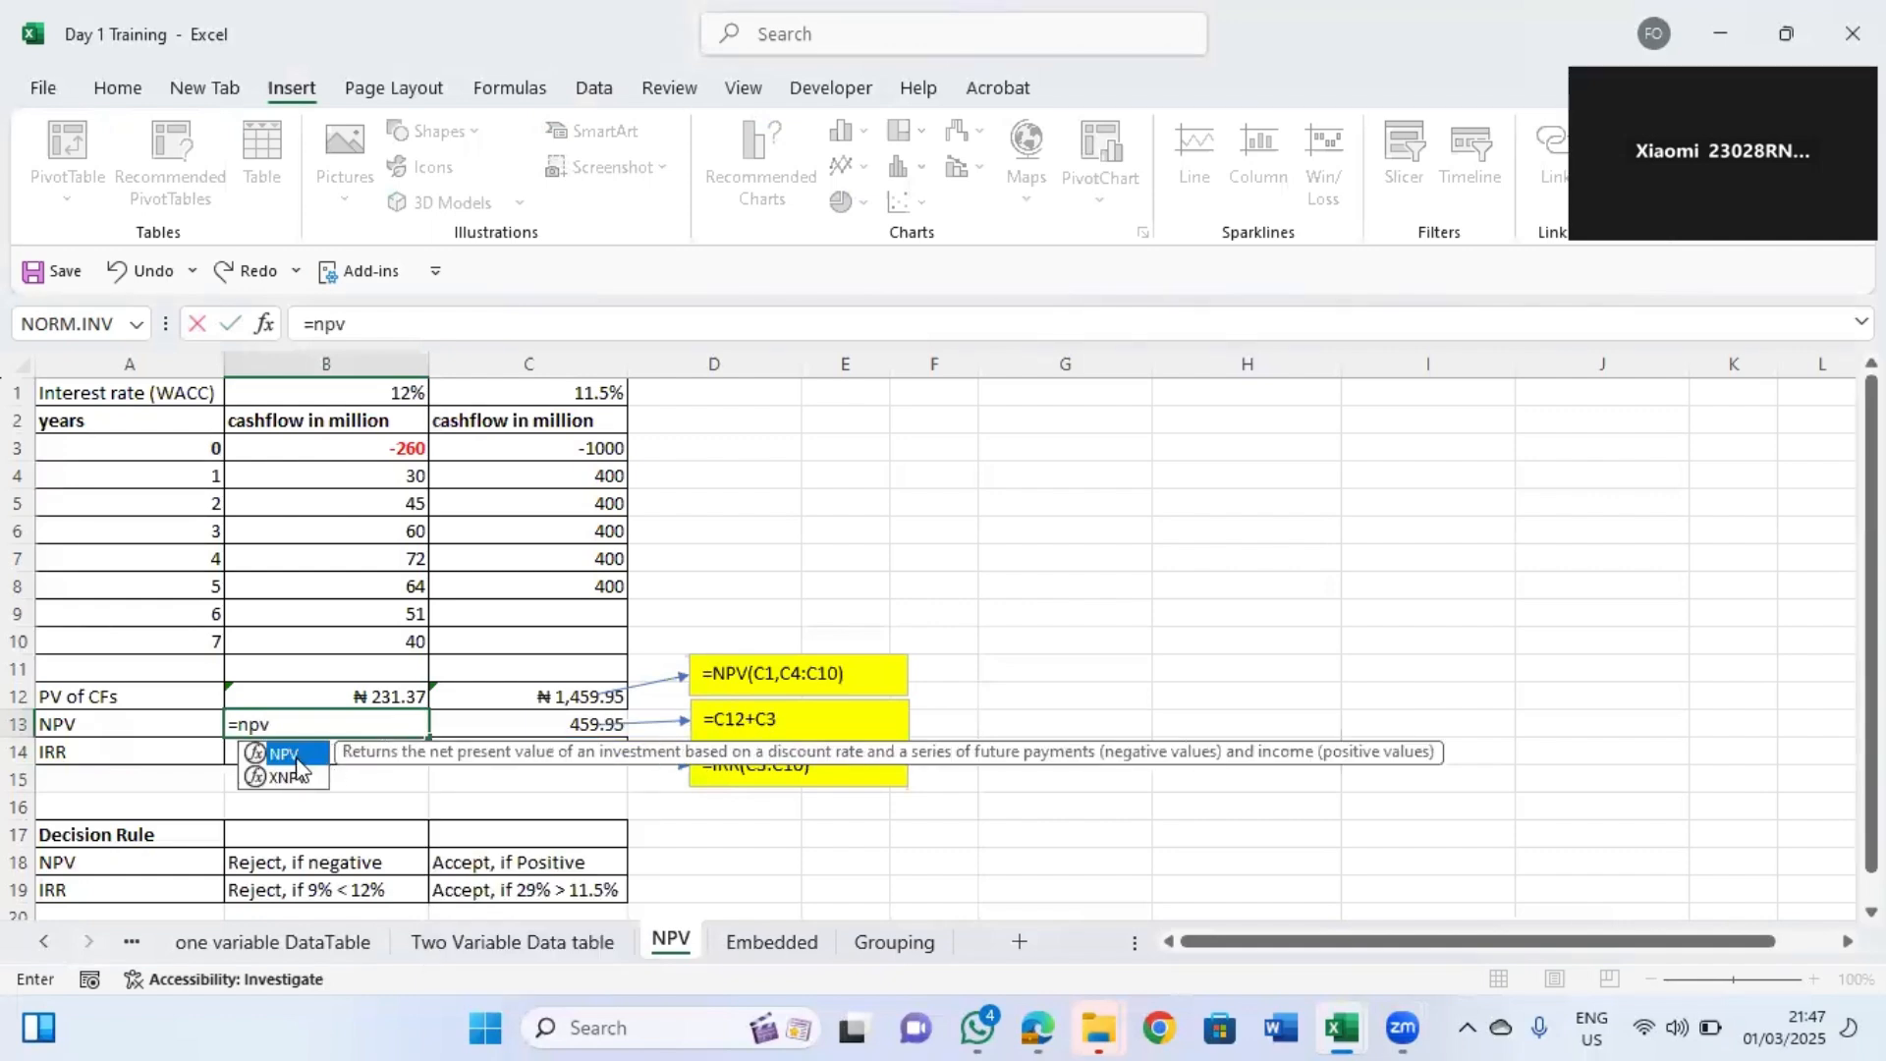
{"action": "double_click", "coordinate": [284, 755]}
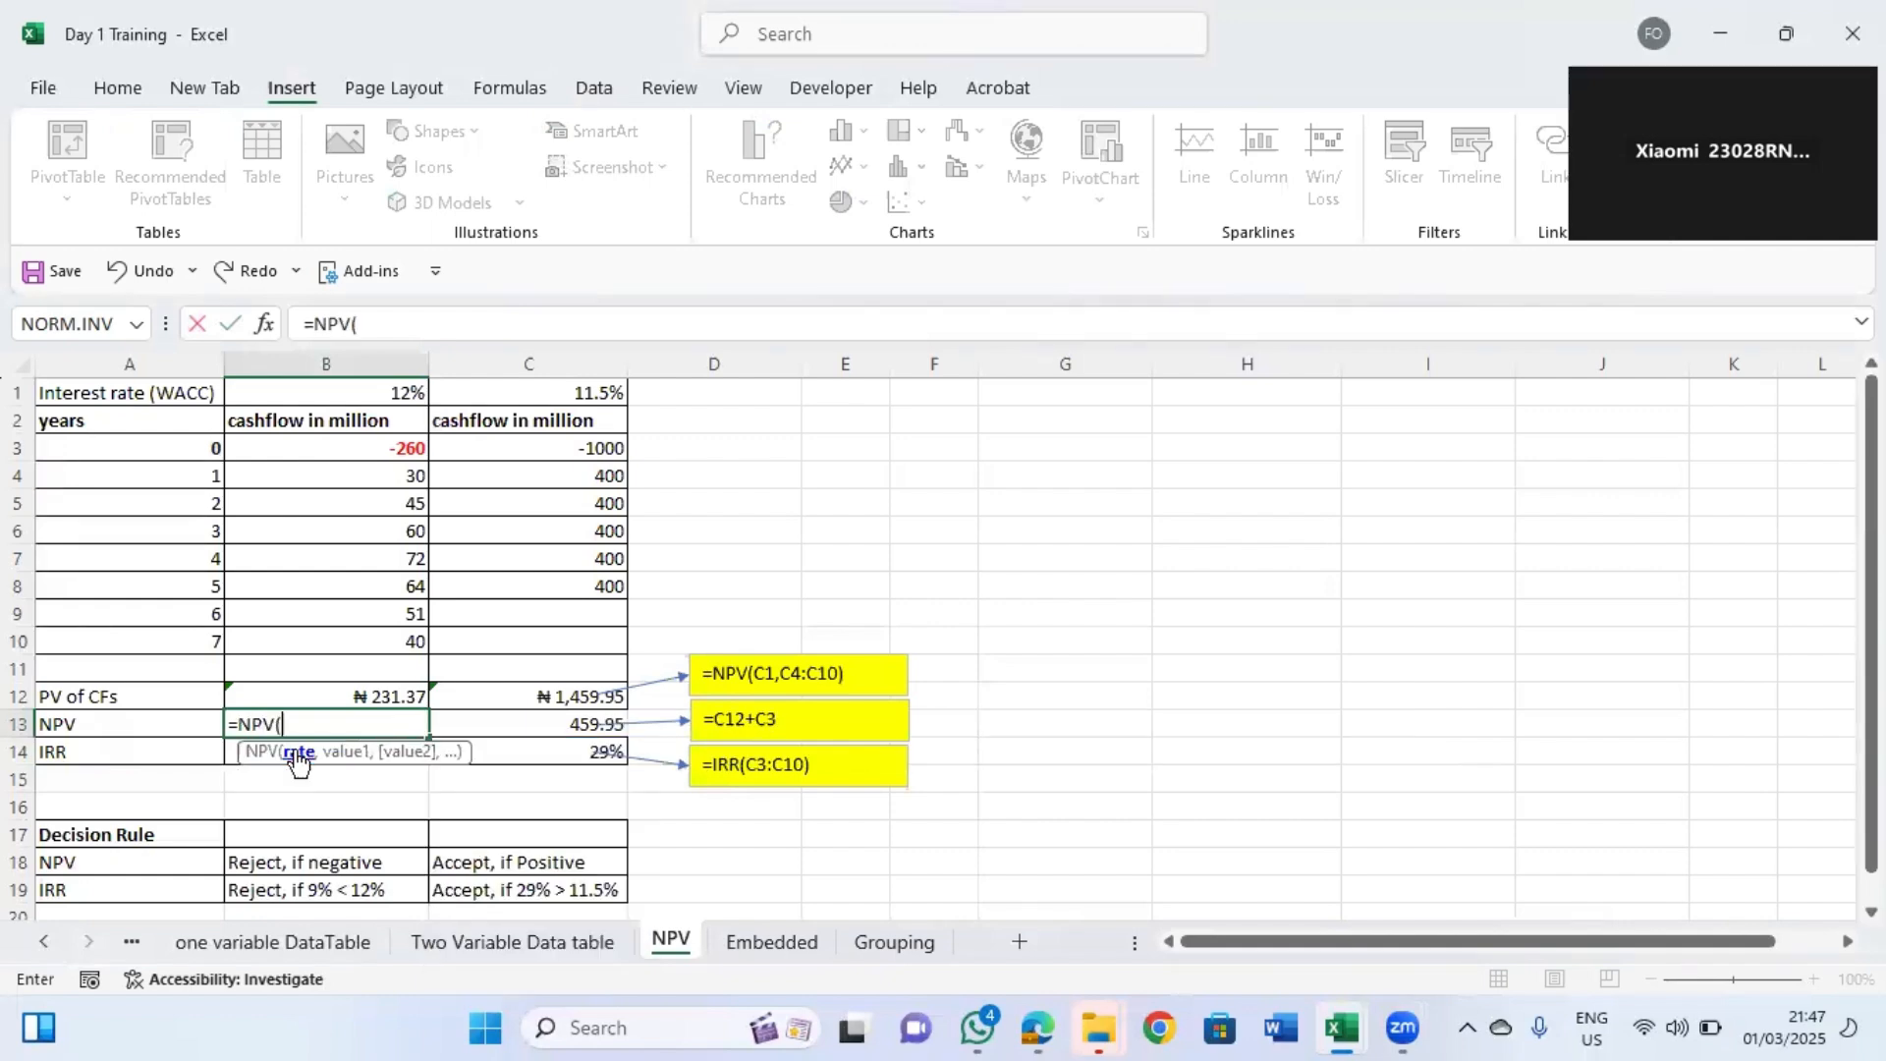
{"action": "left_click", "coordinate": [359, 401]}
{"action": "type", "text": ","}
{"action": "left_click_drag", "start_coordinate": [381, 478], "coordinate": [396, 629]}
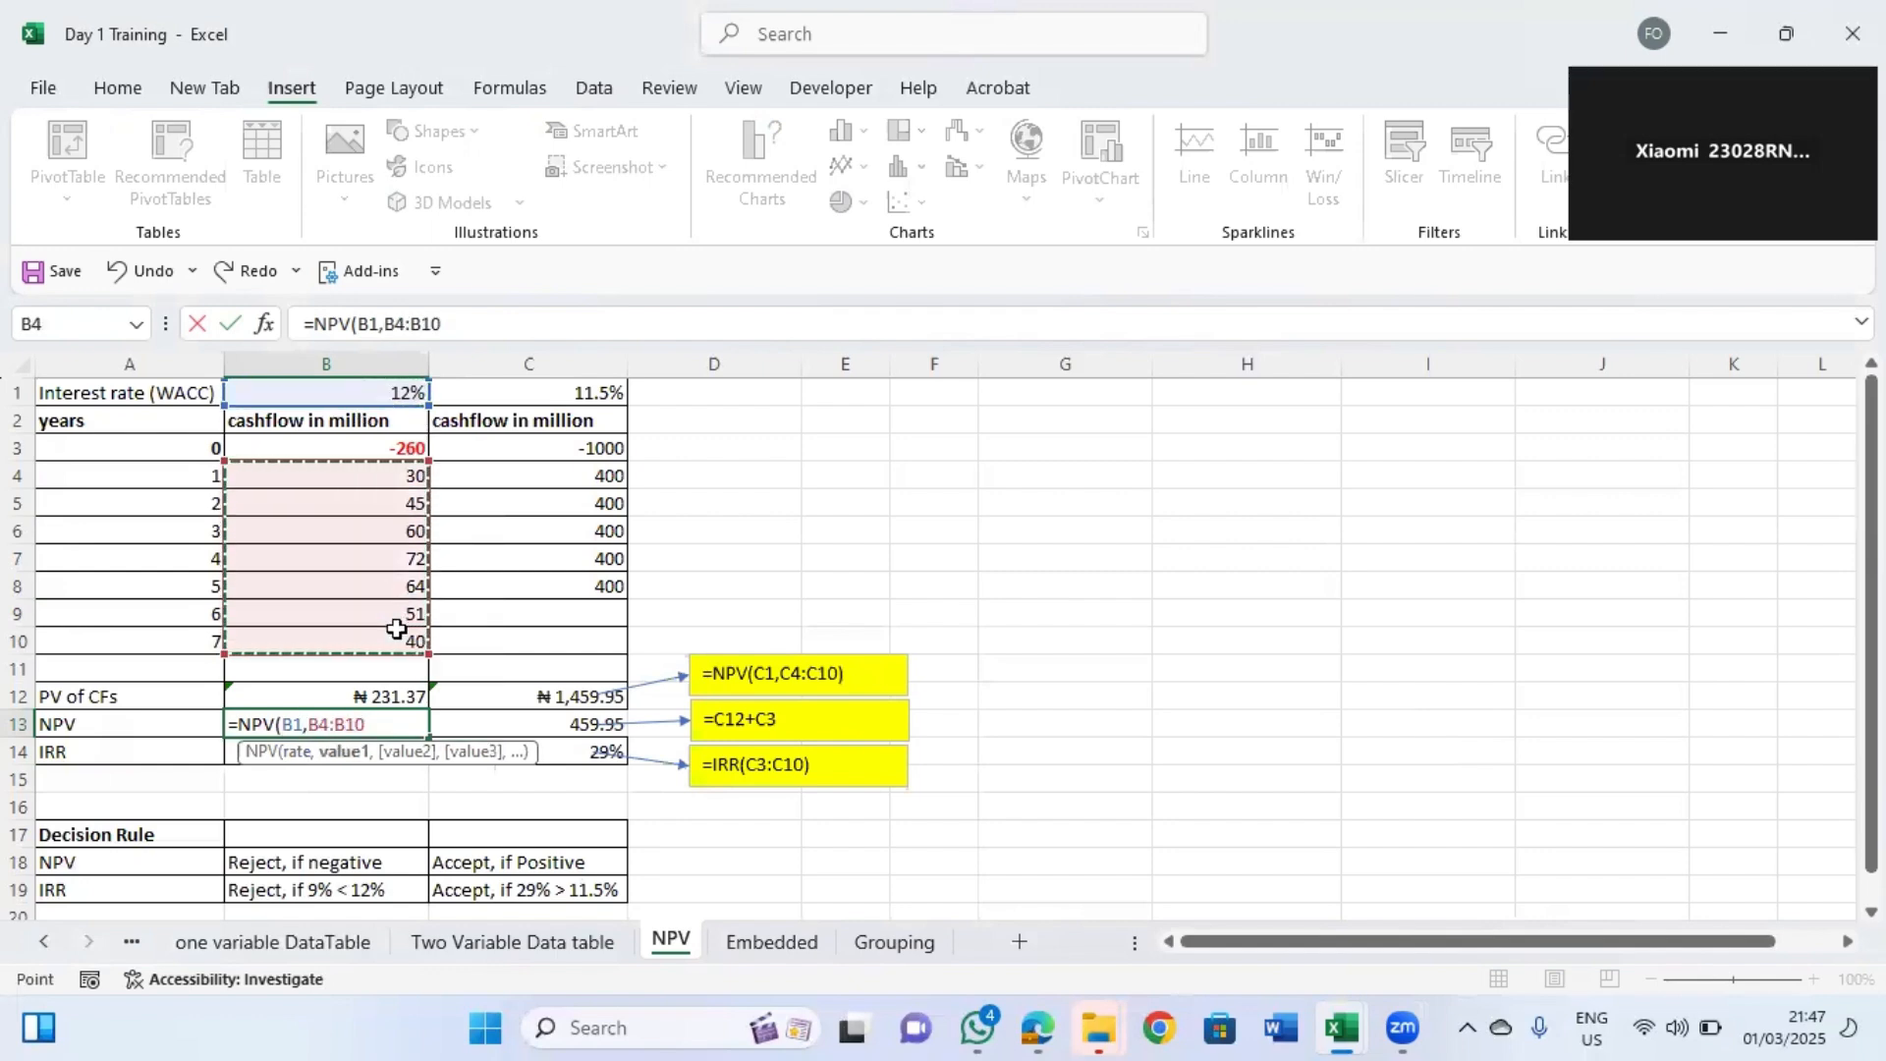
{"action": "type", "text": ")"}
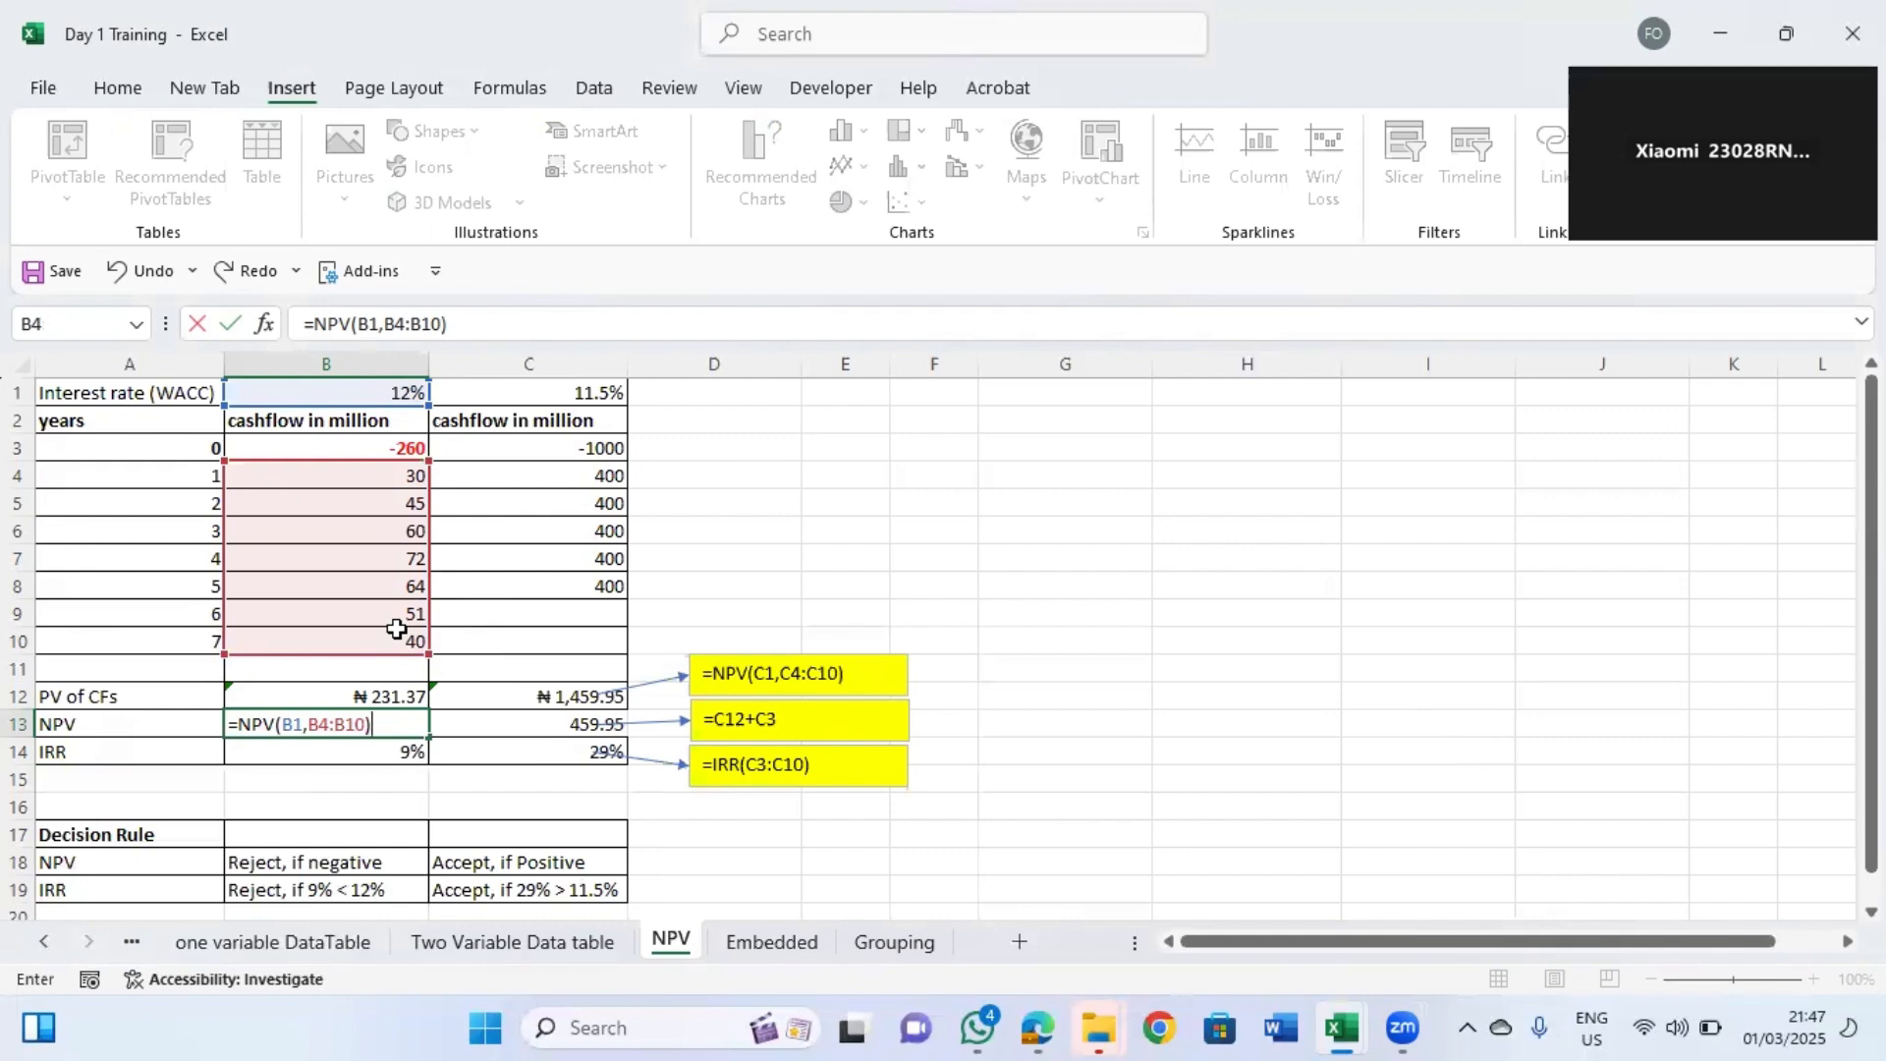
{"action": "type", "text": "+"}
{"action": "left_click", "coordinate": [379, 448]}
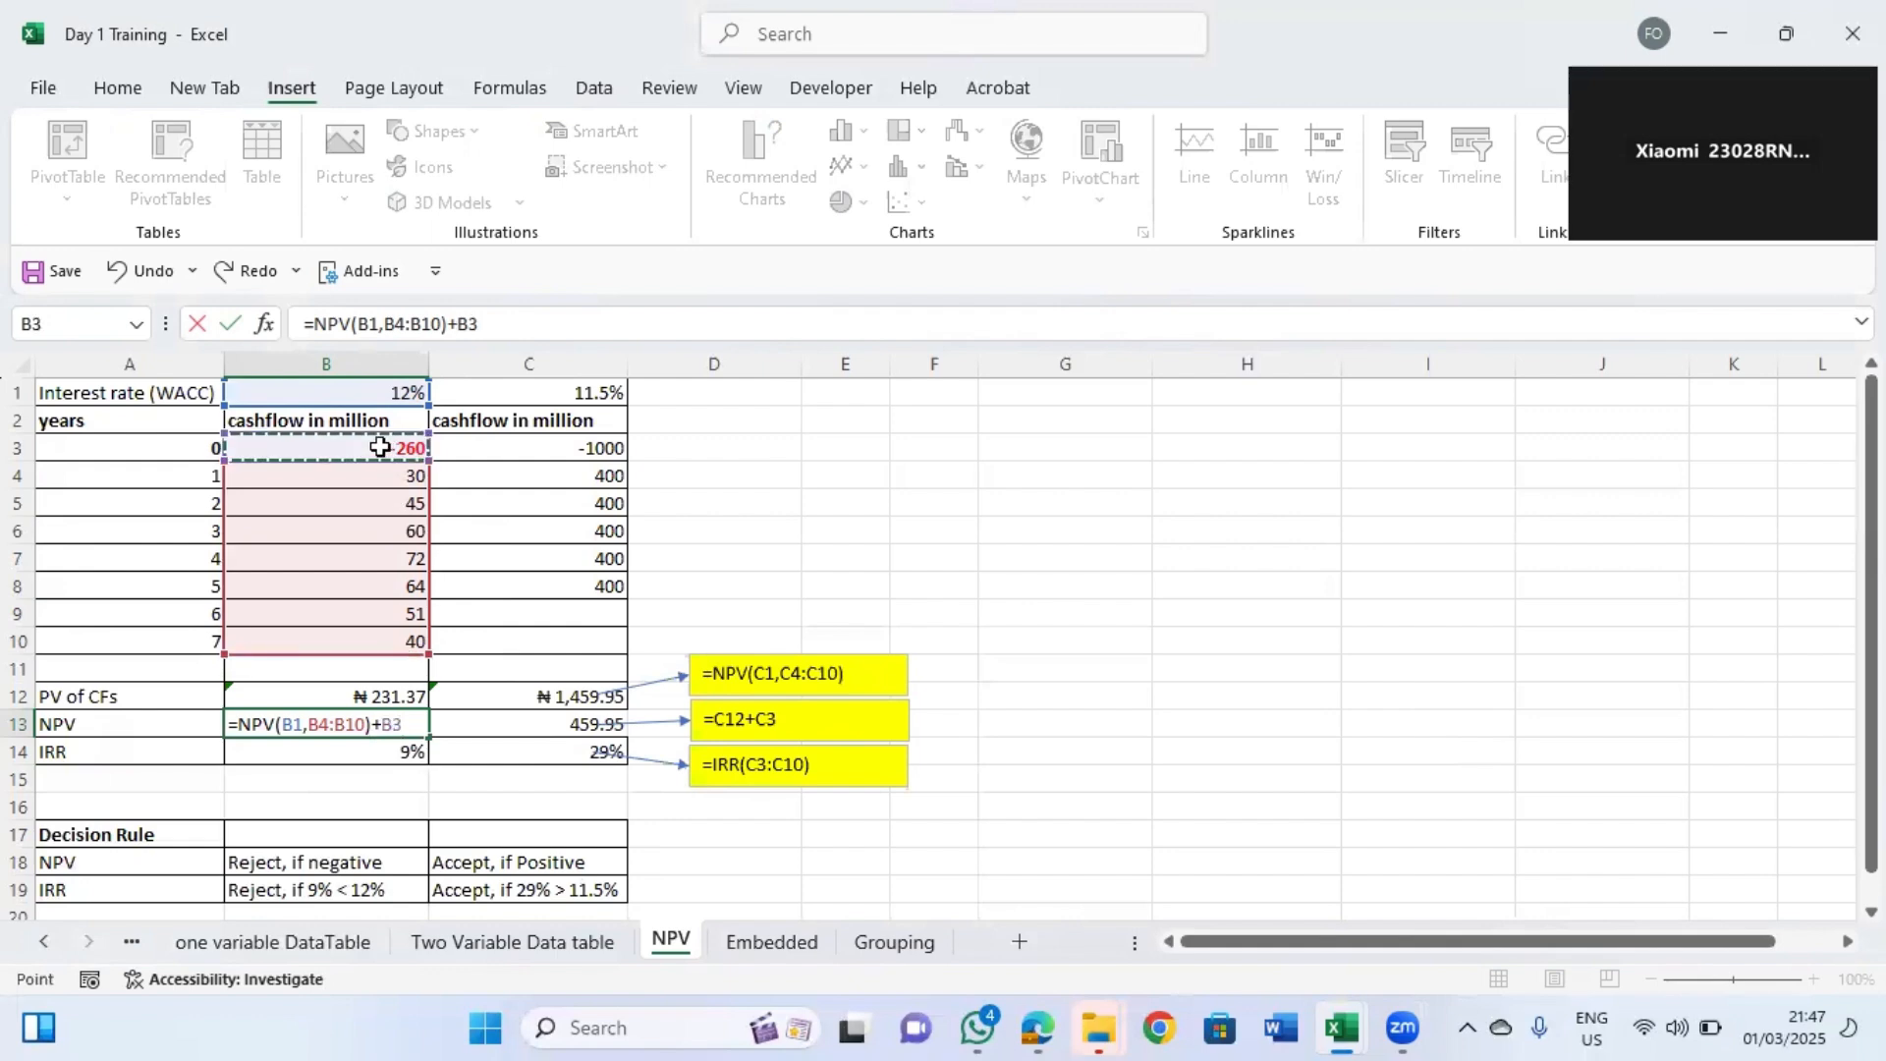
{"action": "key", "text": "Return"}
Inspect the NPV formulas in B13 and C13 of the cash flow table.
{"action": "left_click", "coordinate": [422, 730]}
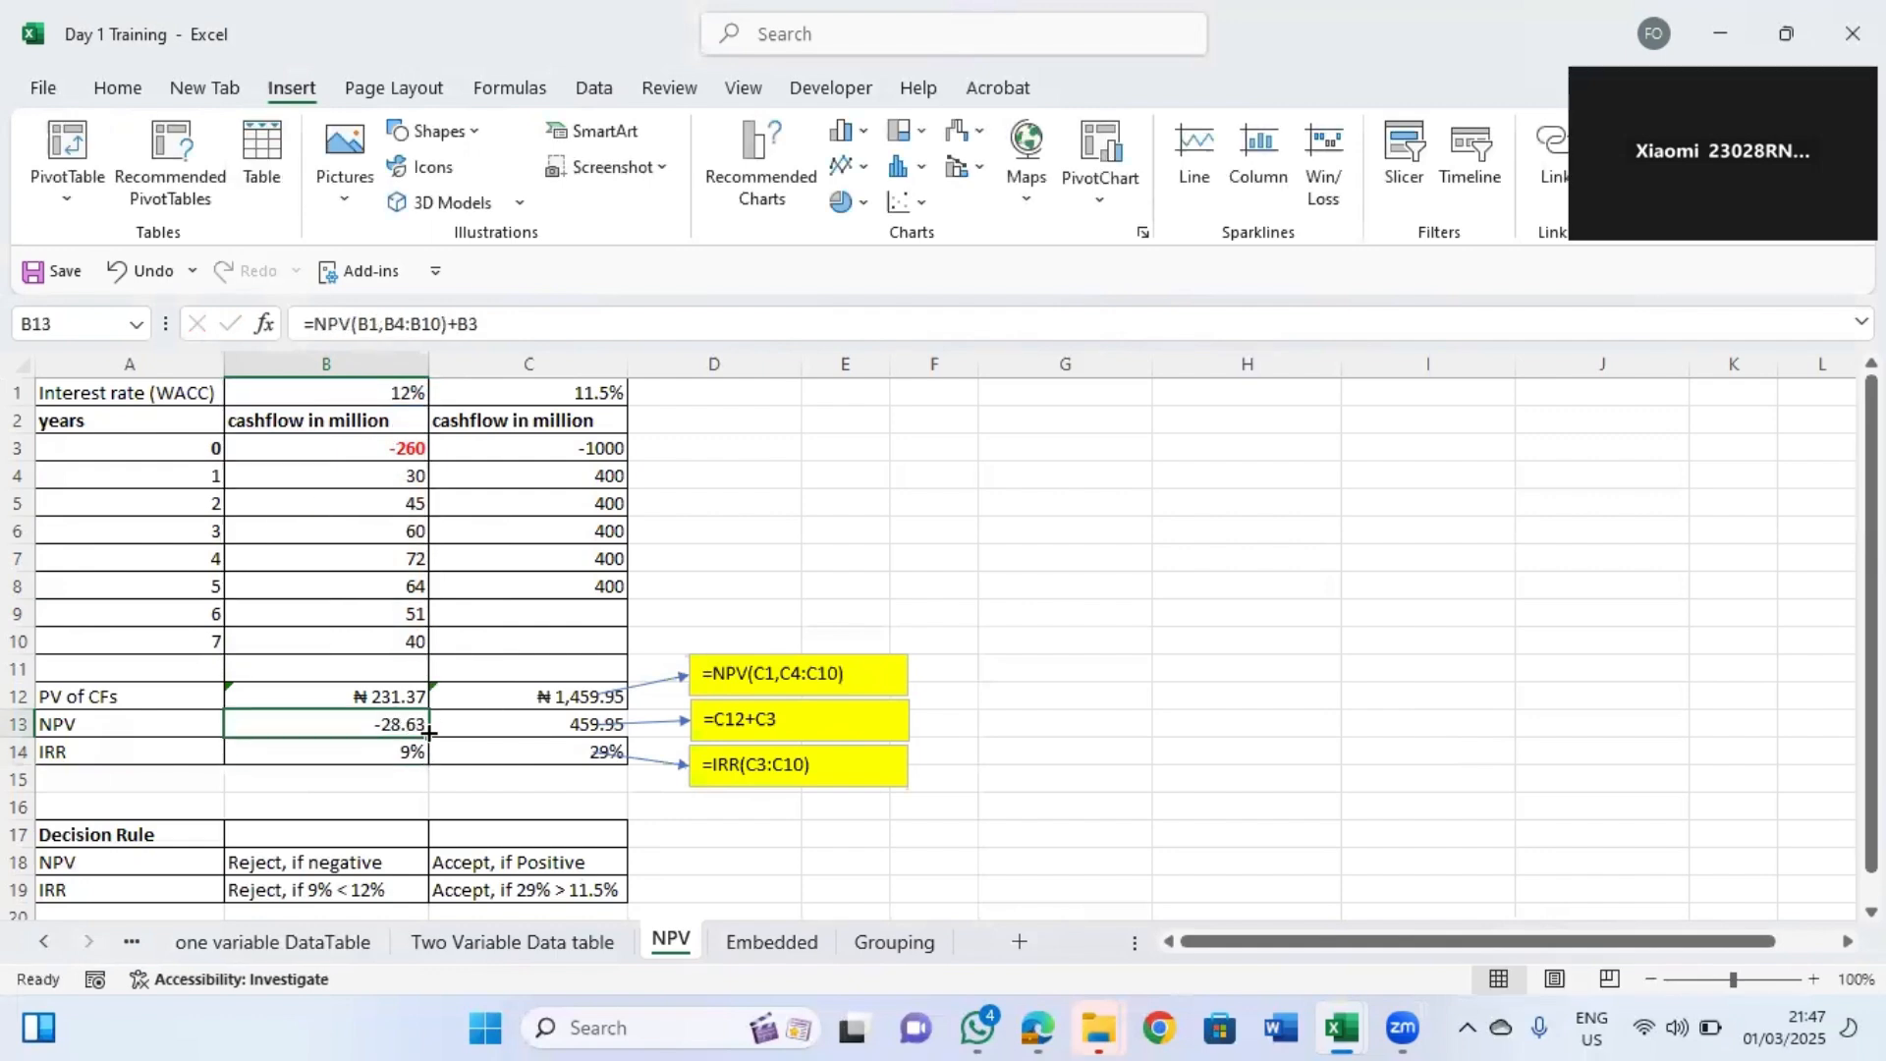
{"action": "left_click_drag", "start_coordinate": [515, 724], "coordinate": [518, 725]}
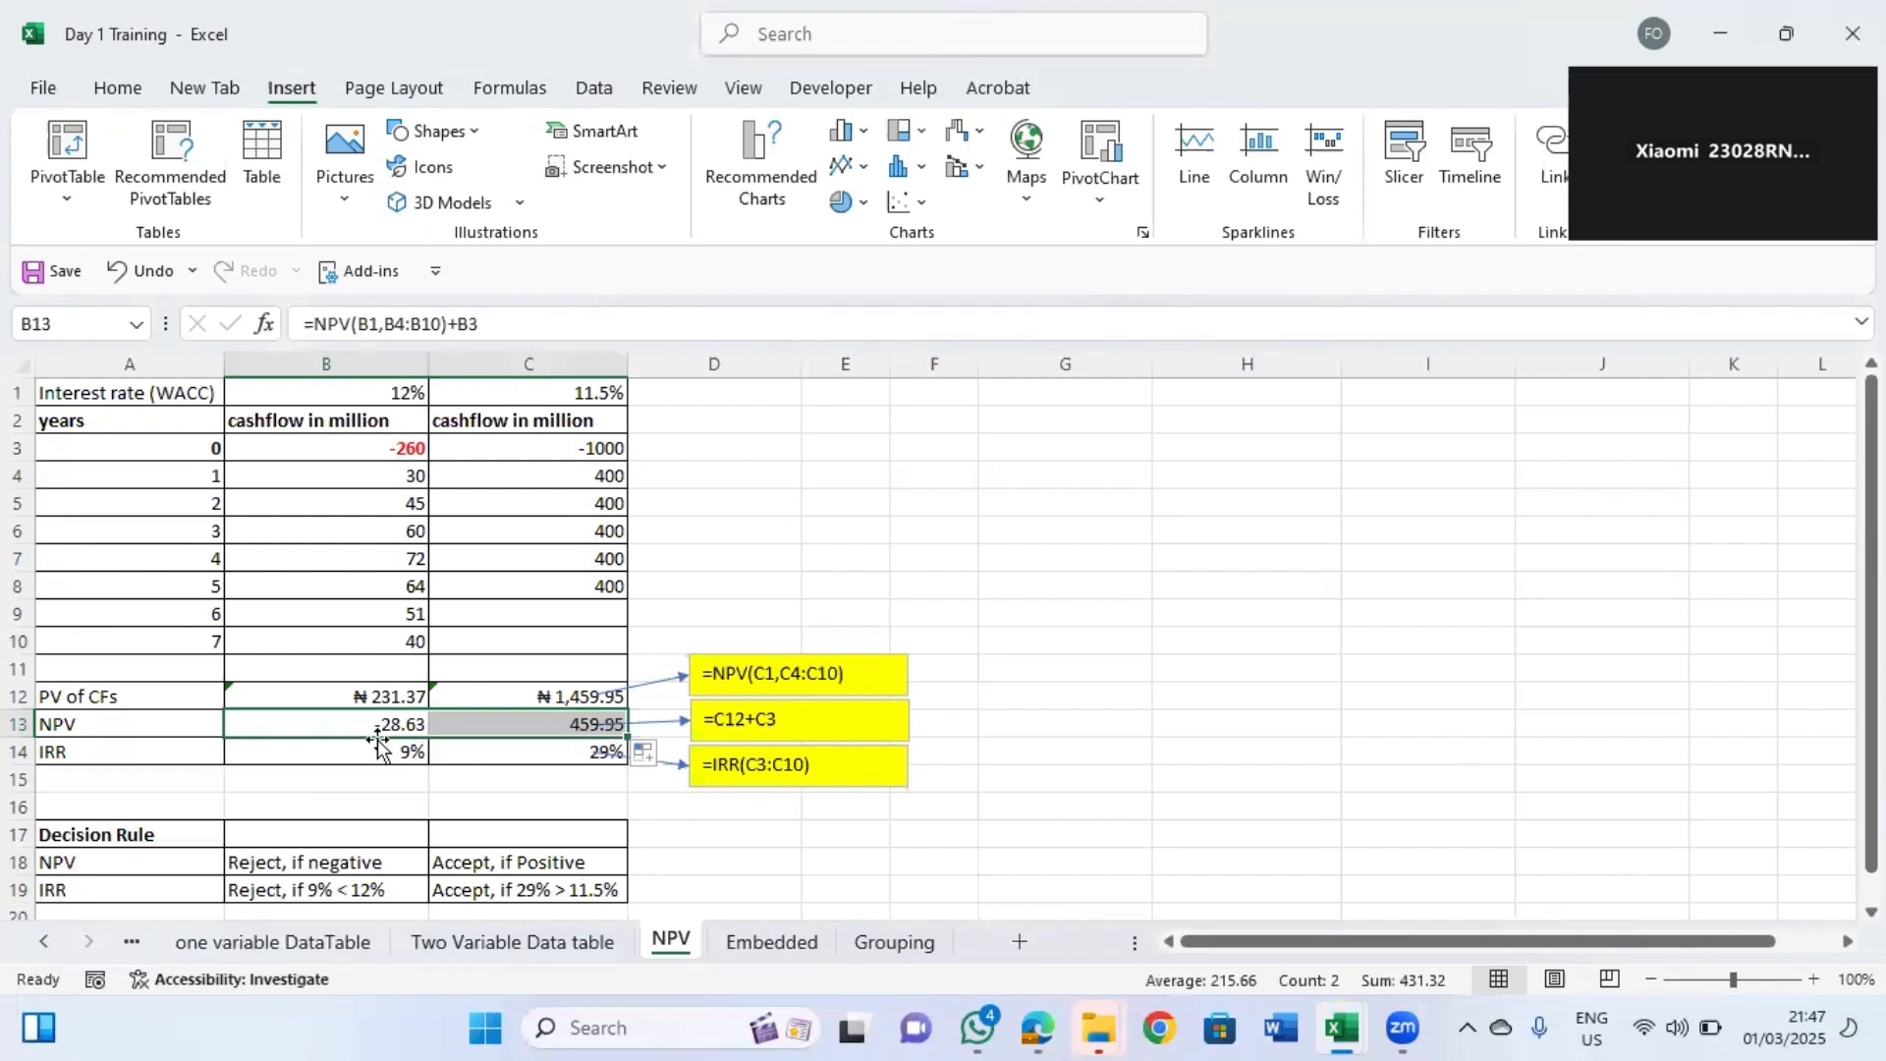
{"action": "left_click", "coordinate": [381, 776]}
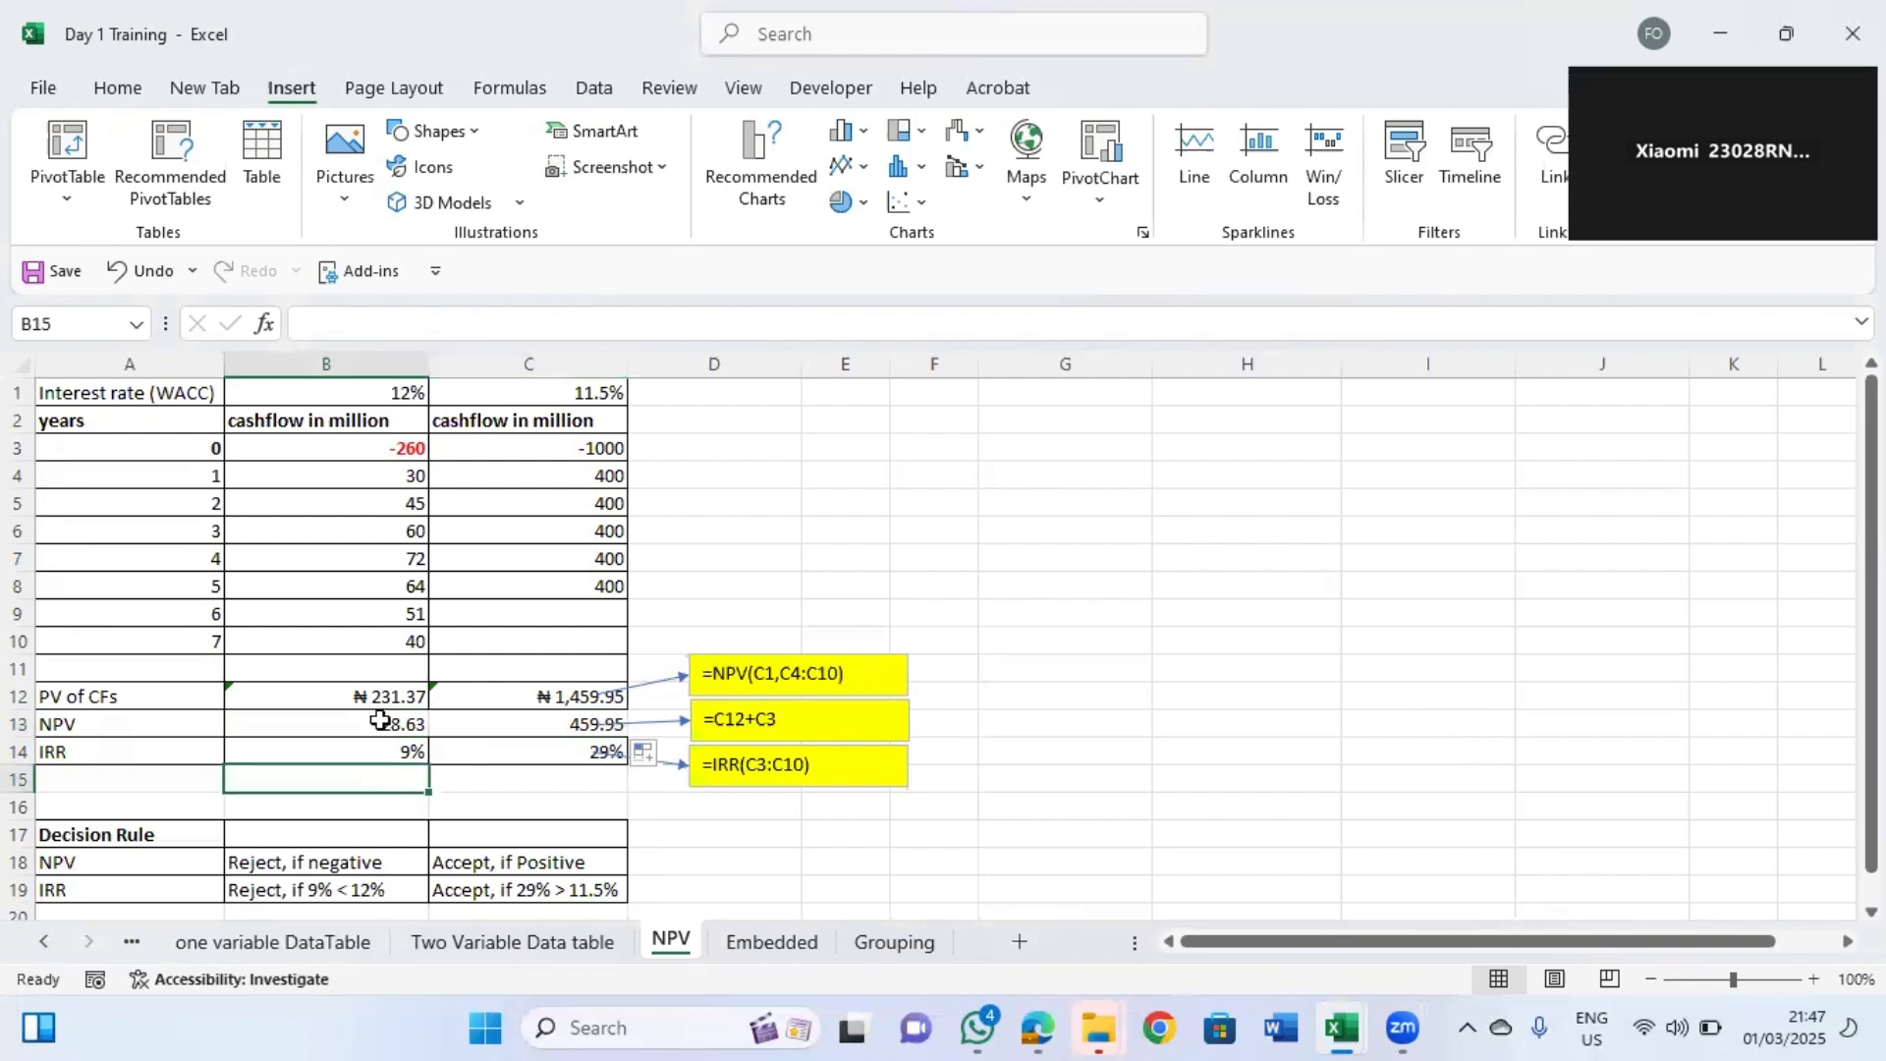
{"action": "left_click", "coordinate": [378, 728]}
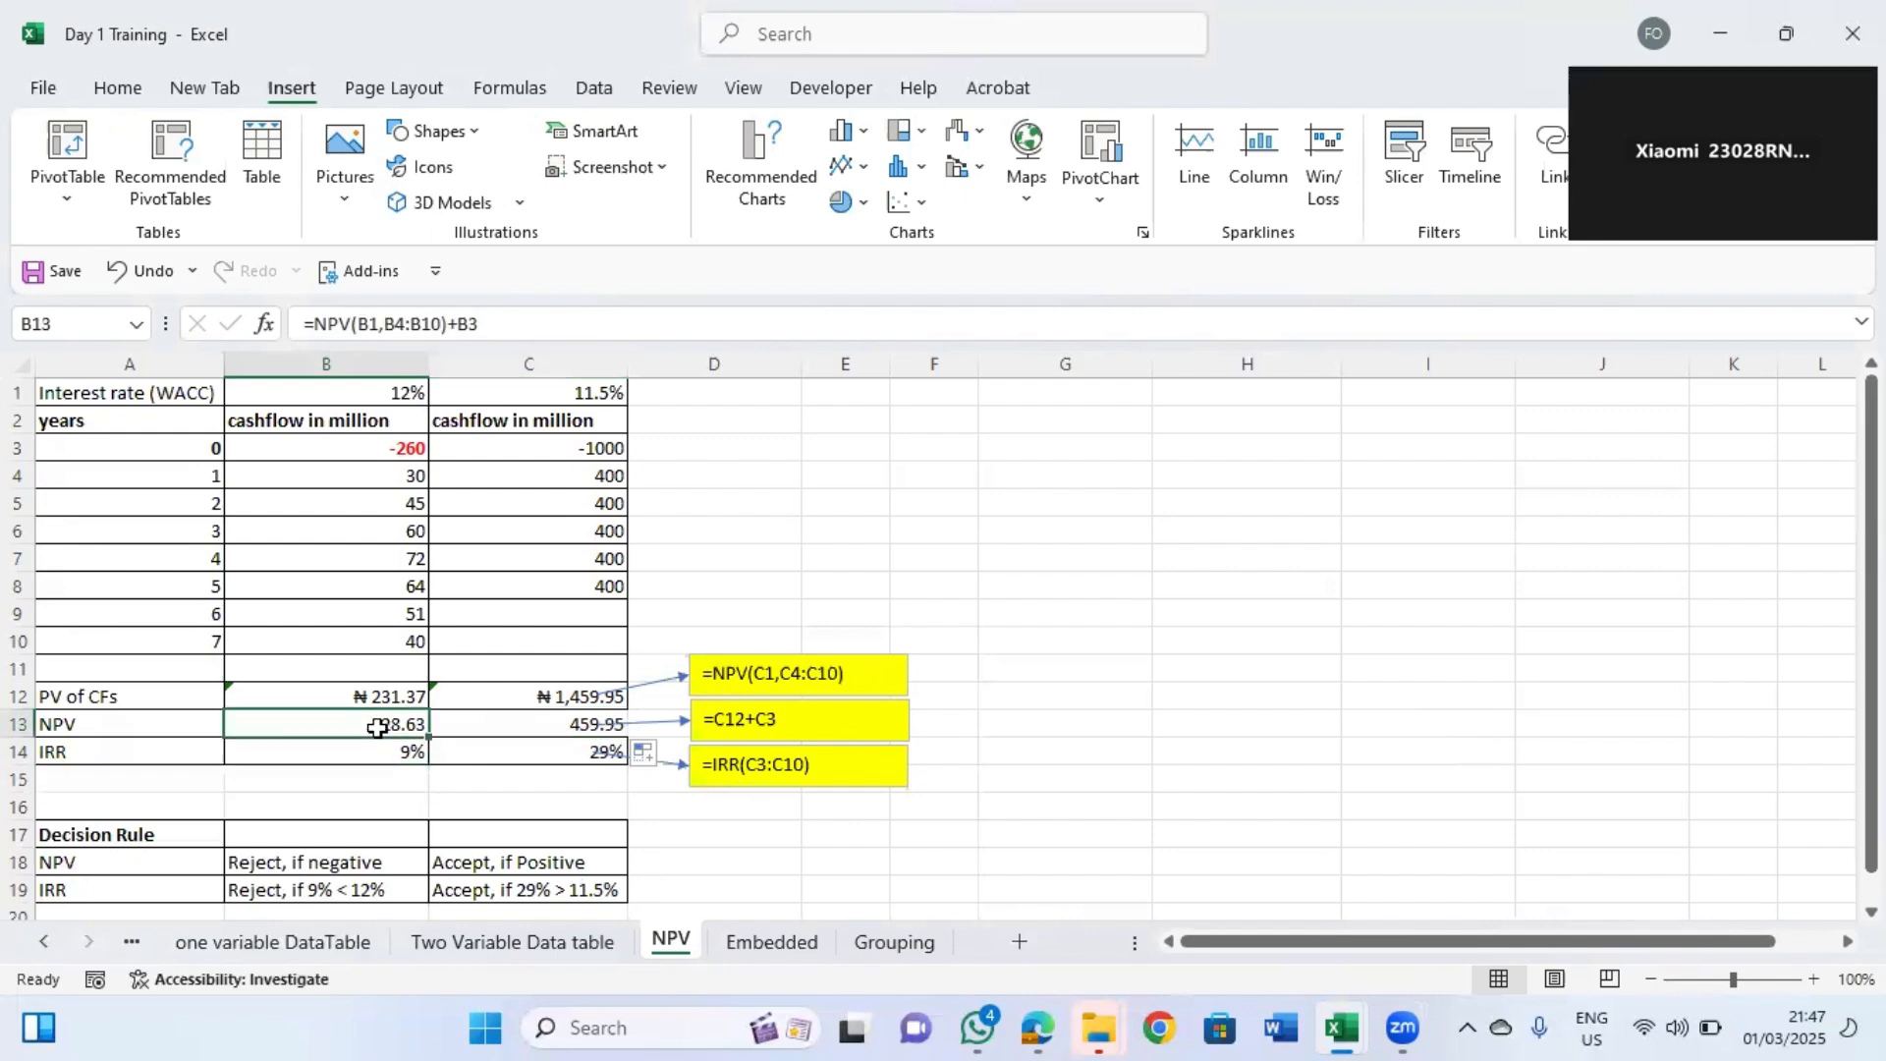
{"action": "left_click", "coordinate": [515, 723]}
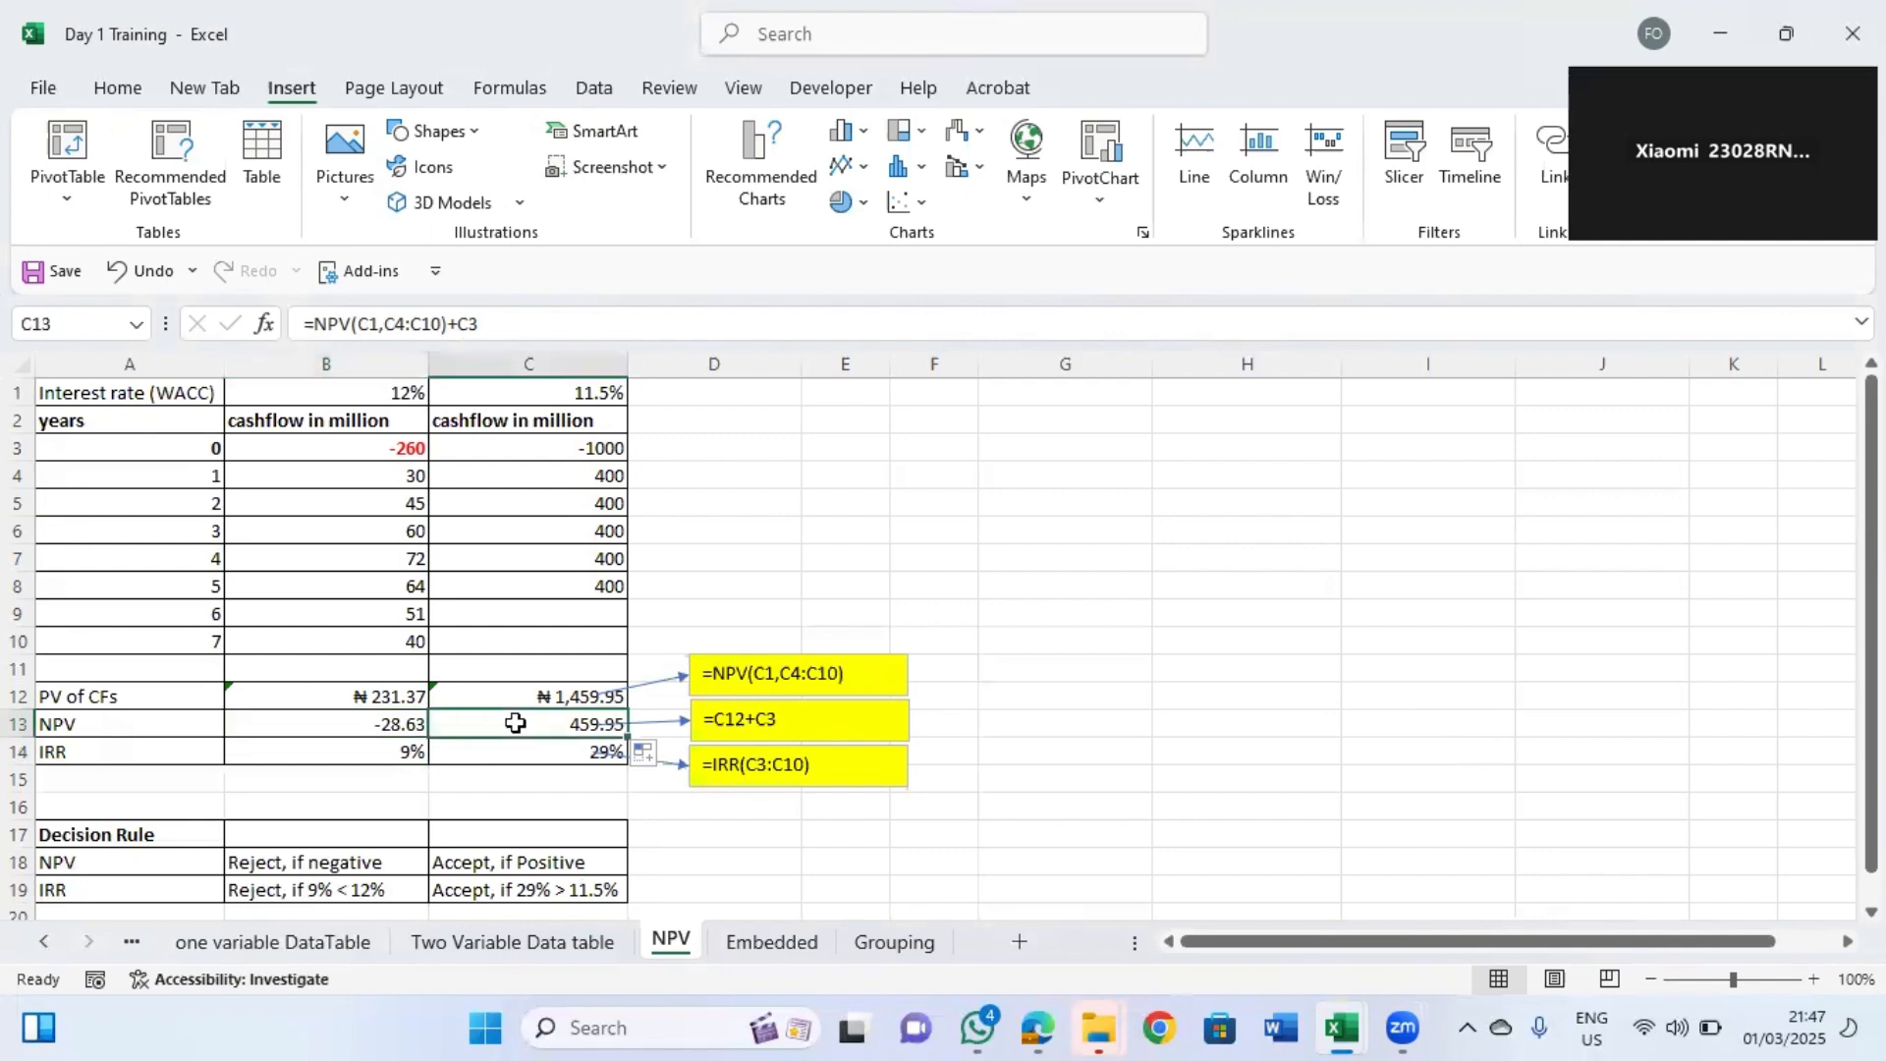
Re-enter the IRR in B14 as =IRR(B3:B10) using the cash flows for years 0 to 7.
{"action": "left_click", "coordinate": [389, 752]}
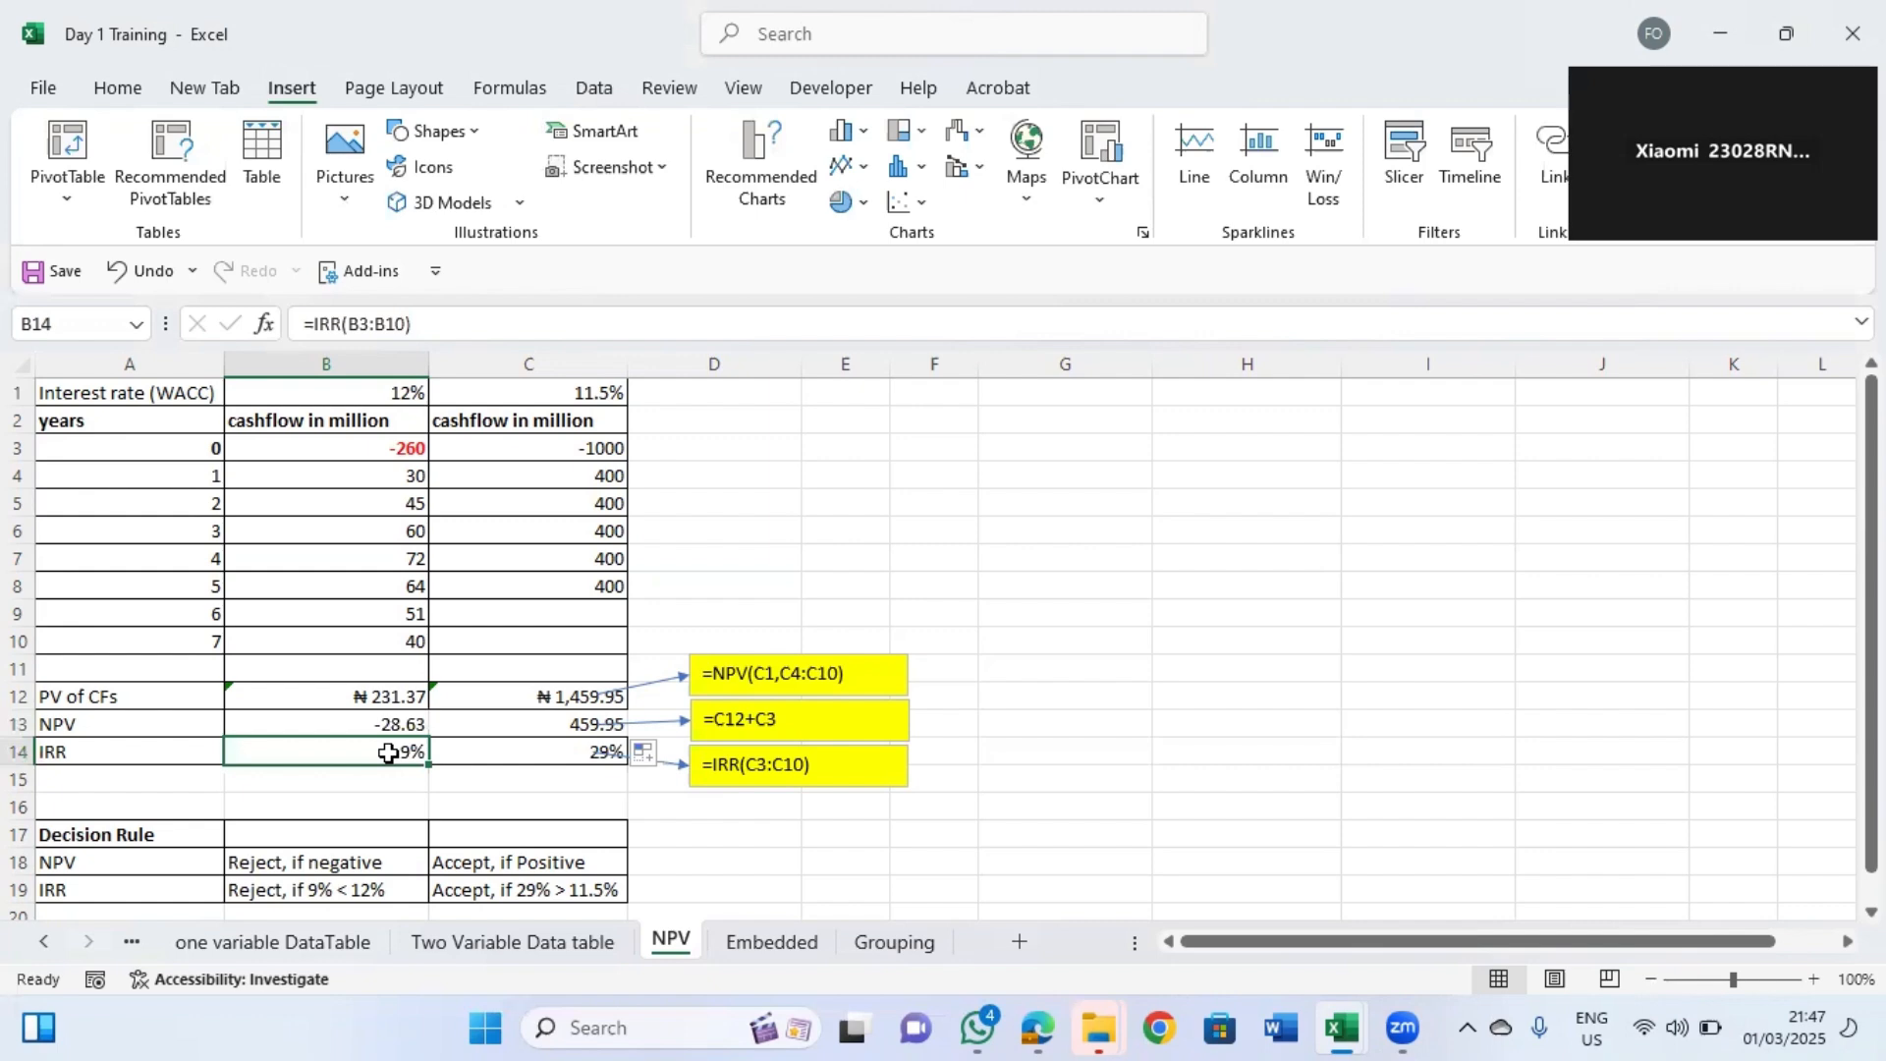
{"action": "type", "text": "="}
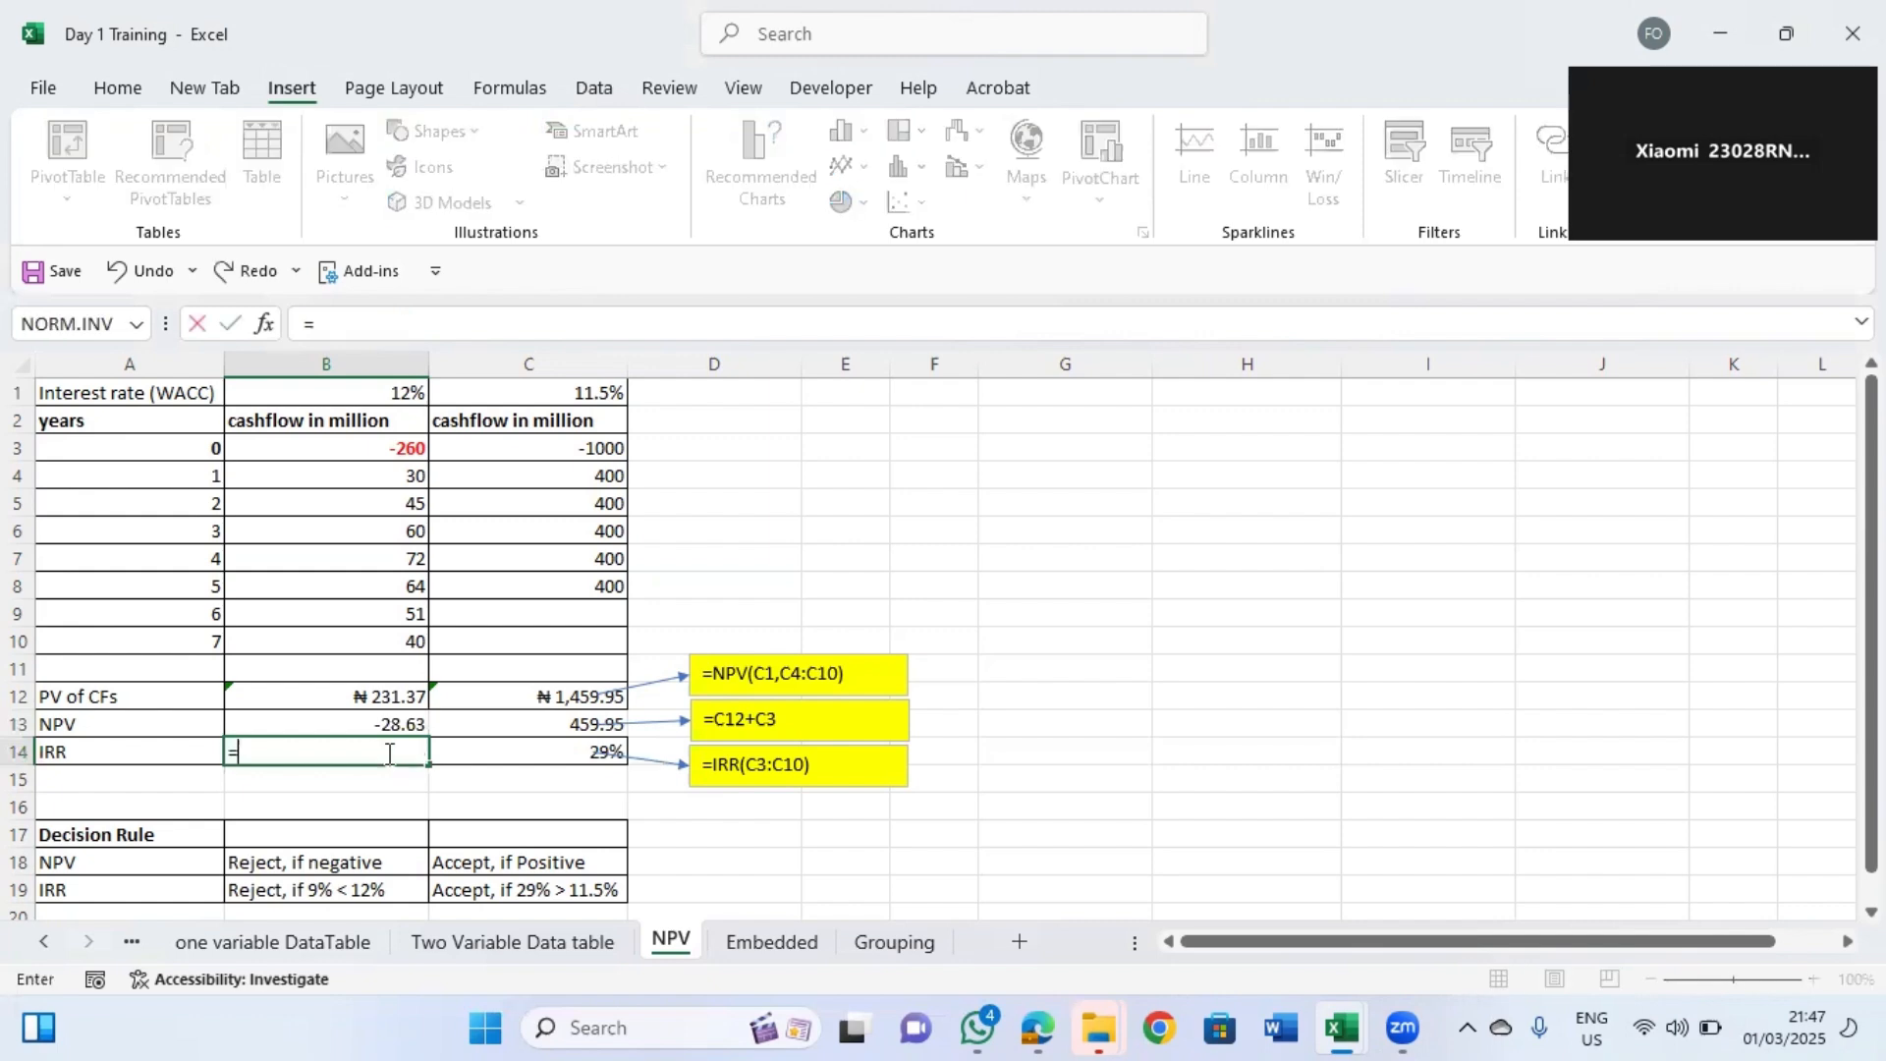
{"action": "type", "text": "irr"}
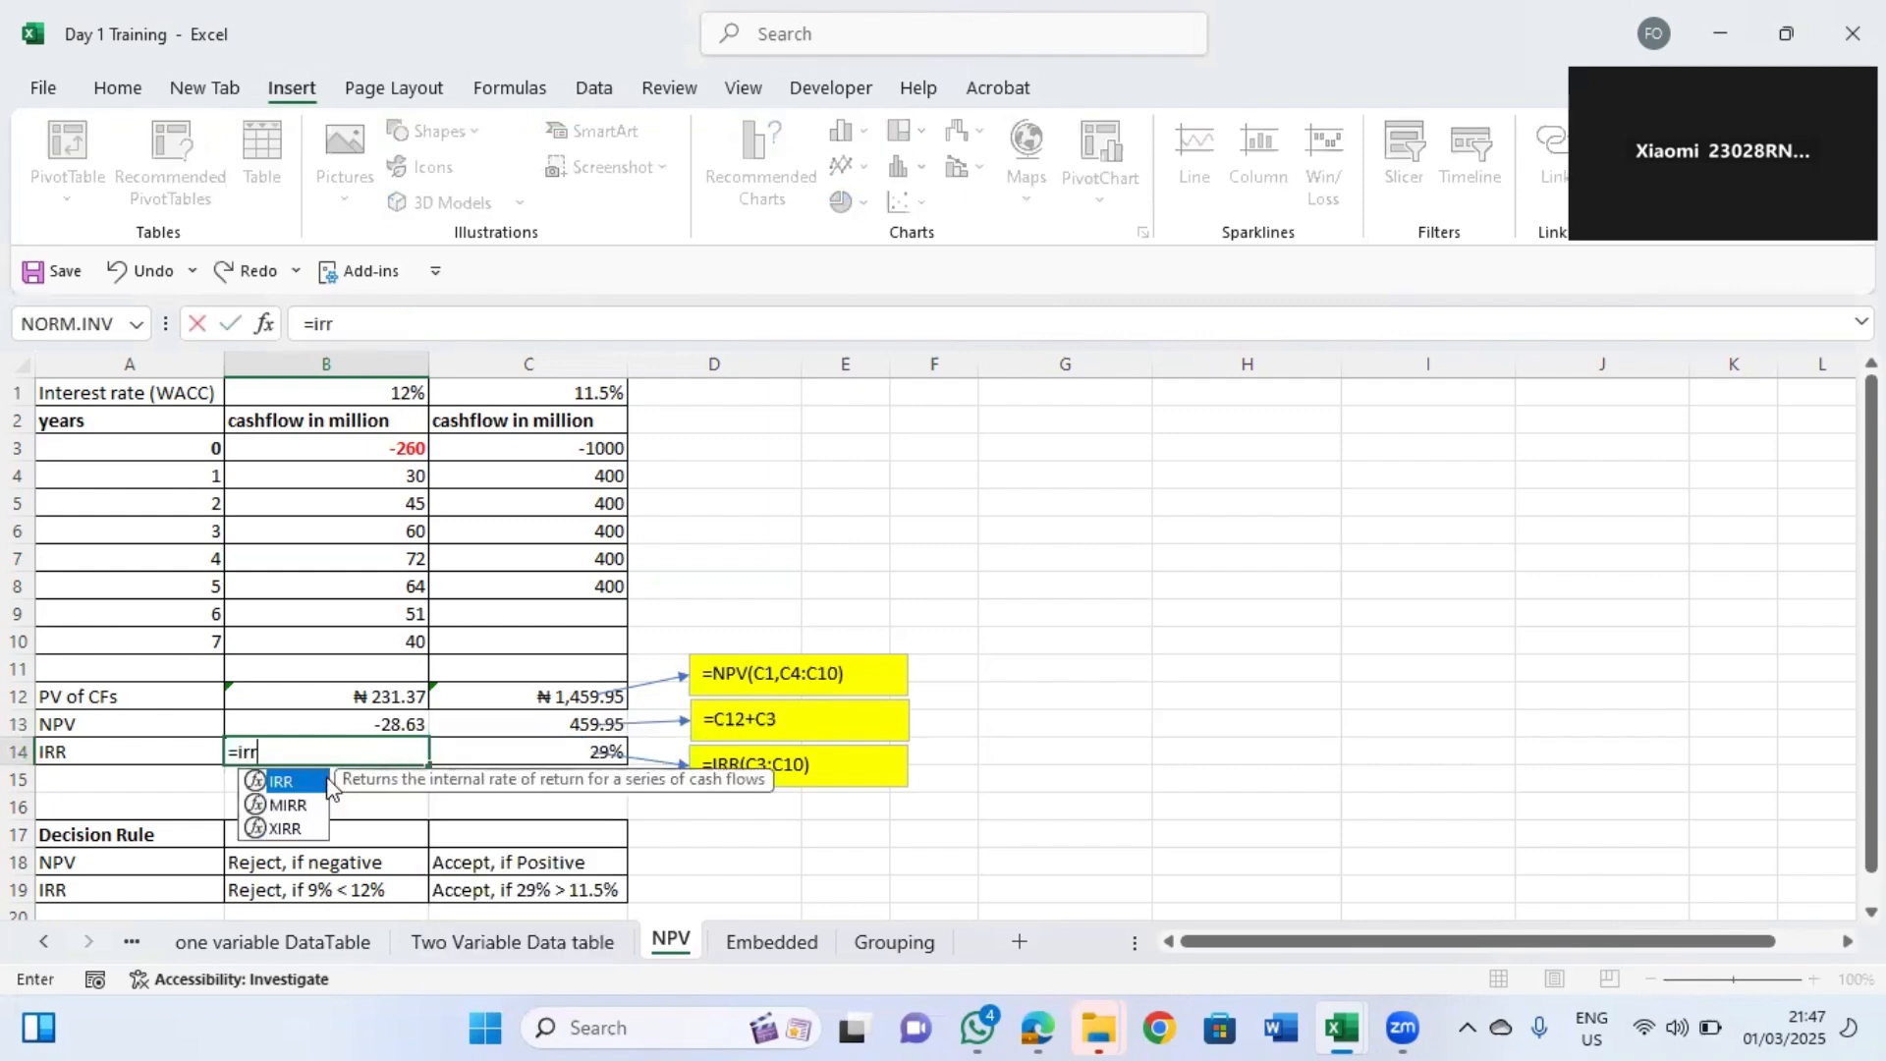
{"action": "double_click", "coordinate": [285, 782]}
{"action": "left_click_drag", "start_coordinate": [374, 448], "coordinate": [380, 645]}
{"action": "key", "text": "Return"}
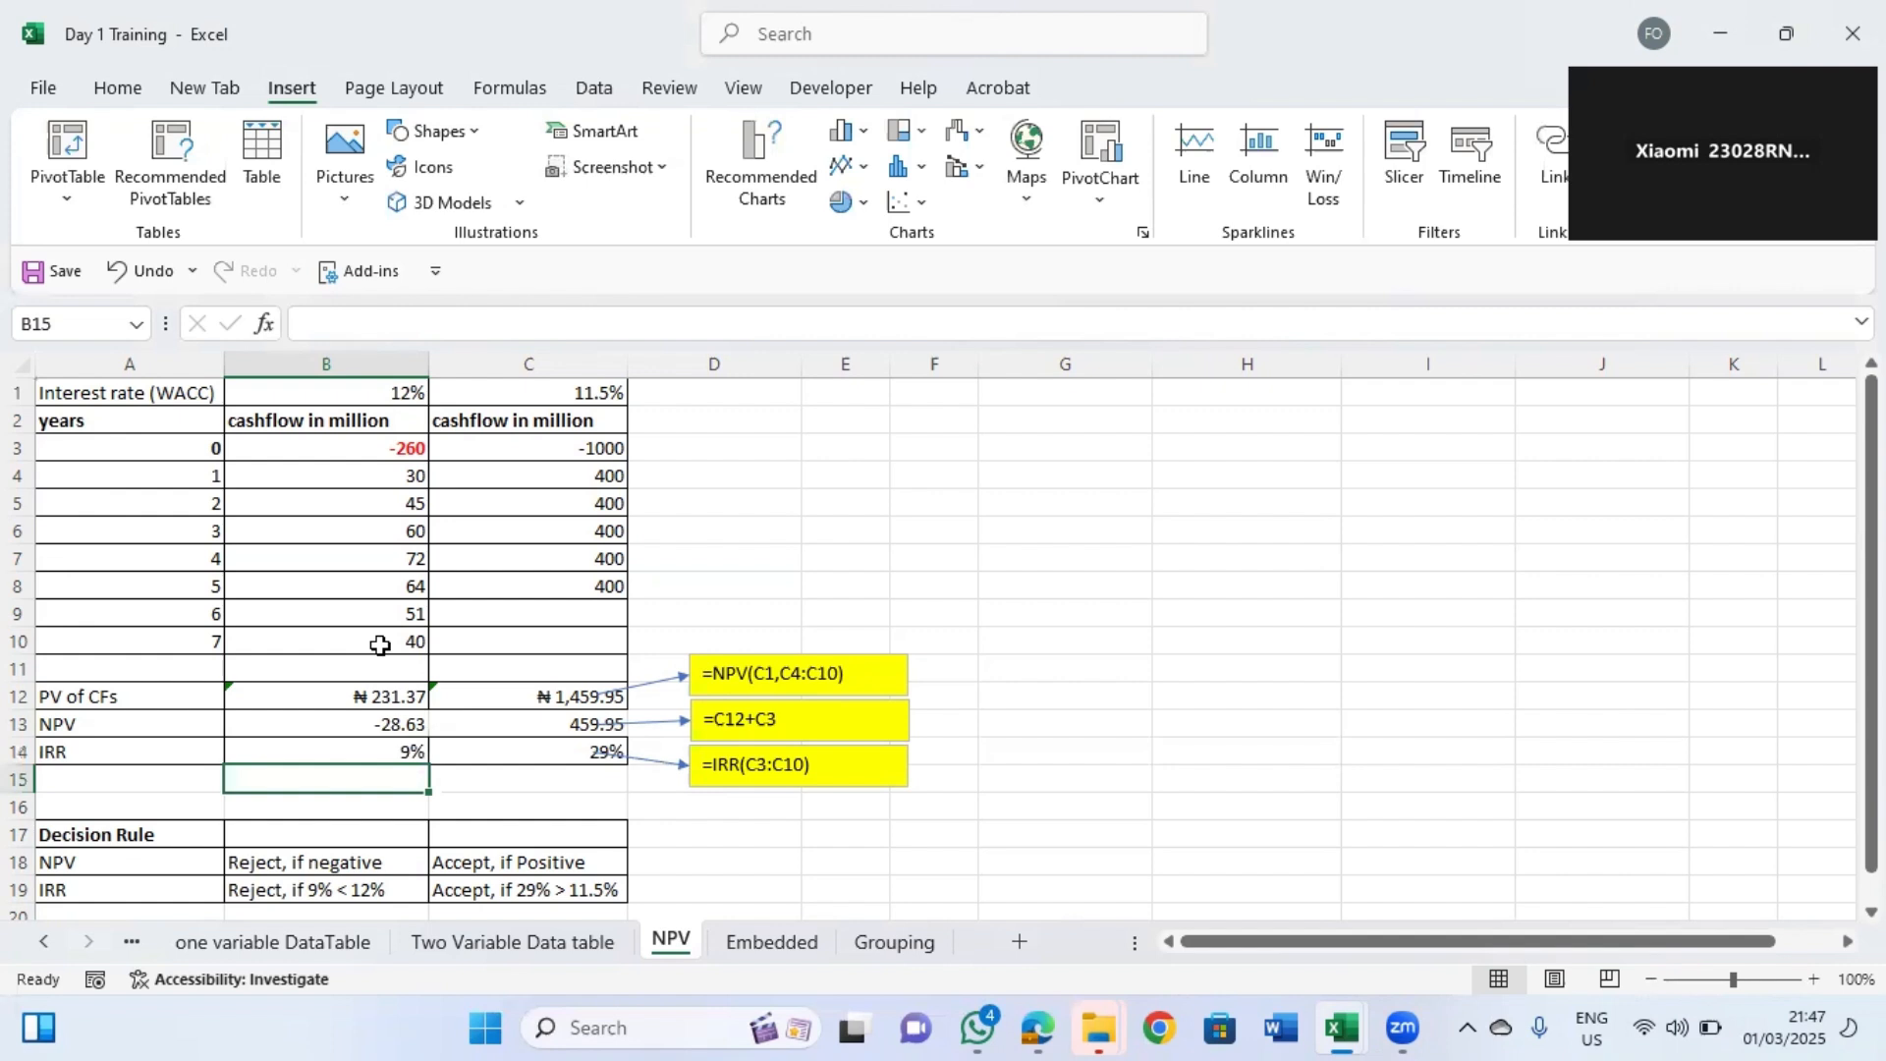
Review the IRR results in row 14 and the decision rule table below the cash flows.
{"action": "left_click", "coordinate": [418, 753]}
{"action": "left_click_drag", "start_coordinate": [426, 764], "coordinate": [447, 781]}
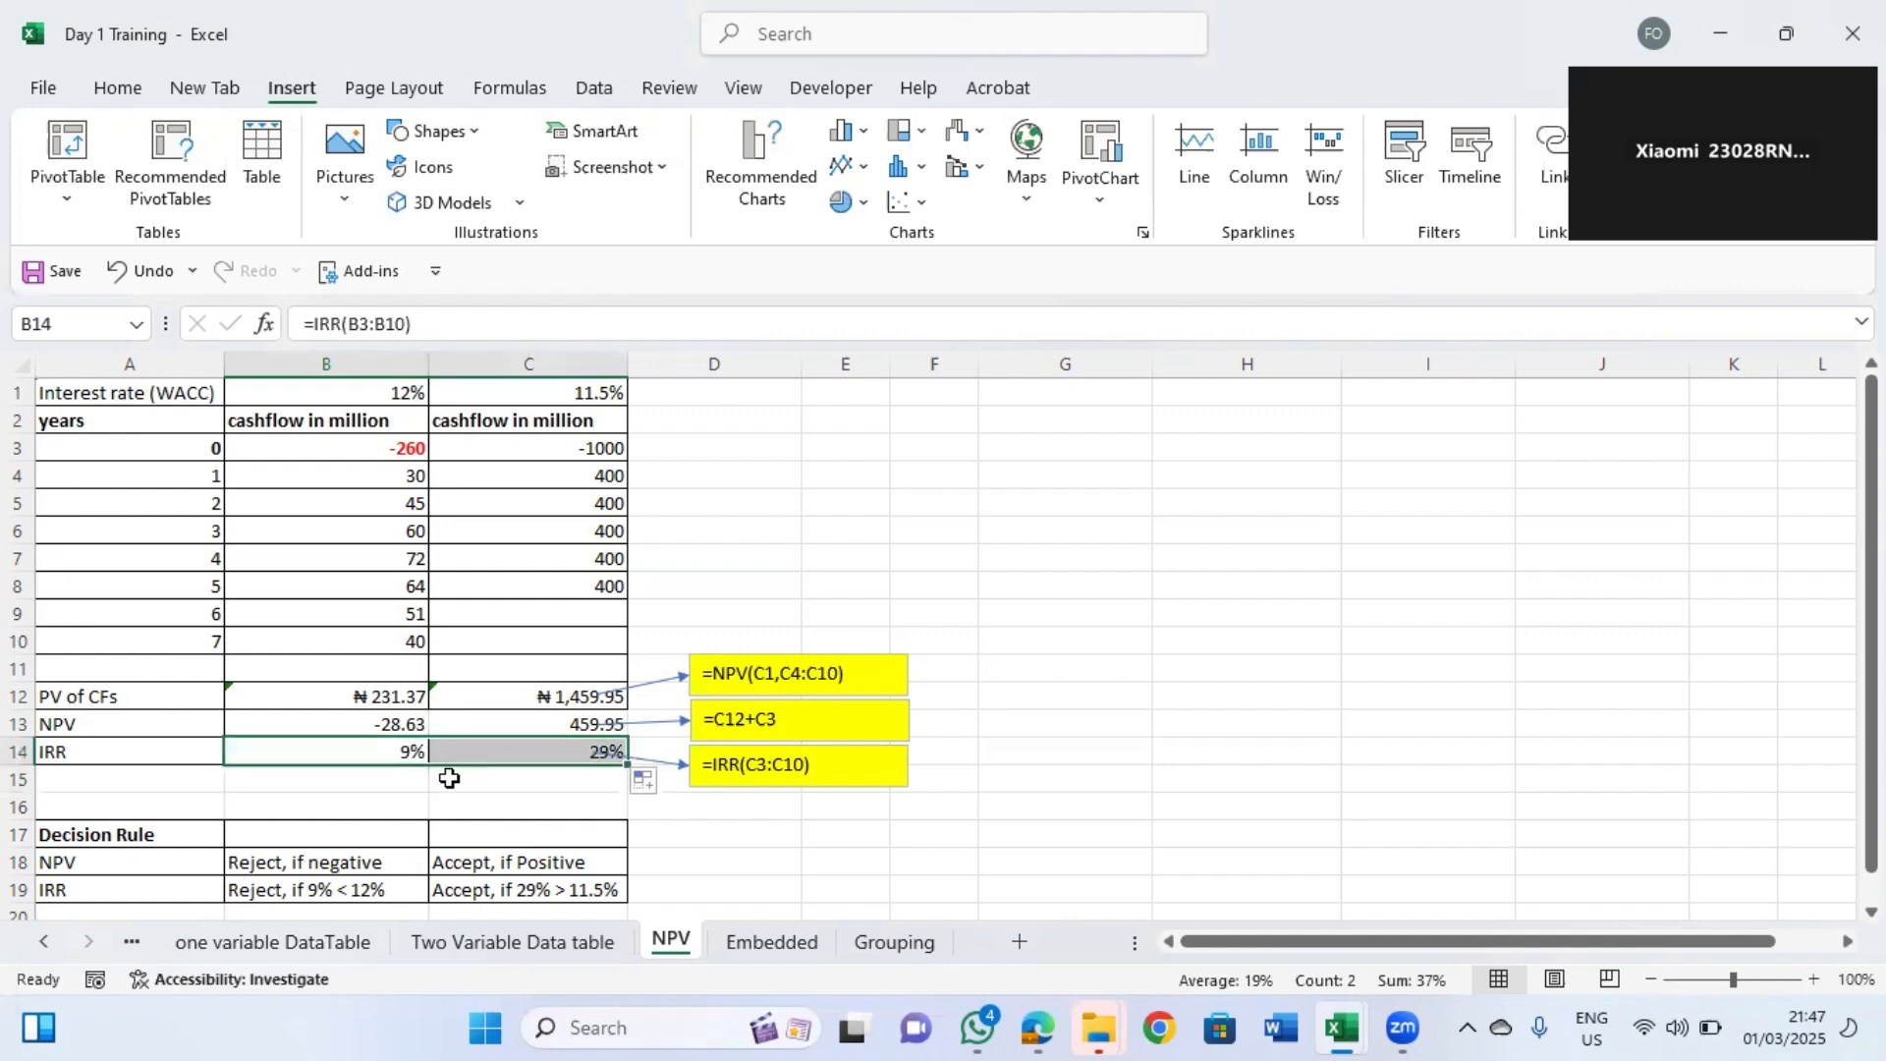
{"action": "left_click", "coordinate": [390, 799]}
{"action": "key", "text": "Down"}
{"action": "key", "text": "Down"}
{"action": "key", "text": "Down"}
{"action": "key", "text": "Down"}
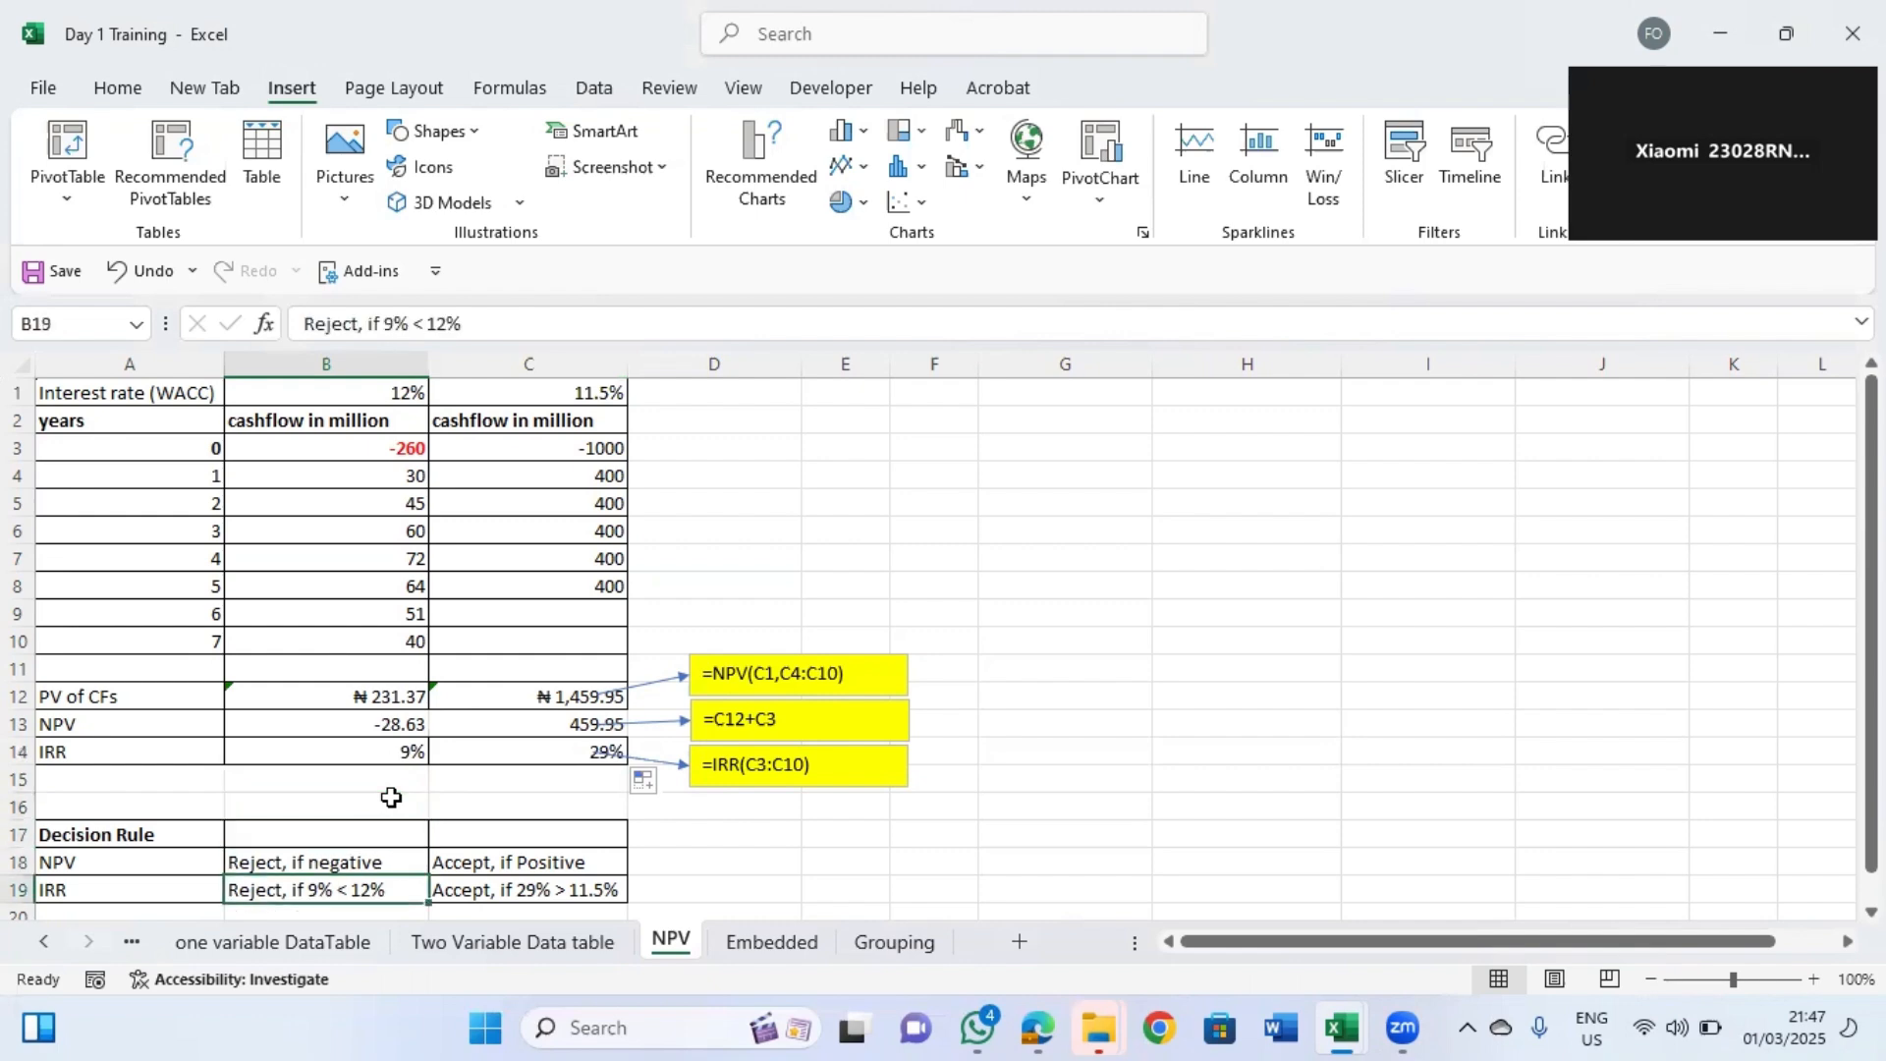
{"action": "left_click", "coordinate": [603, 400]}
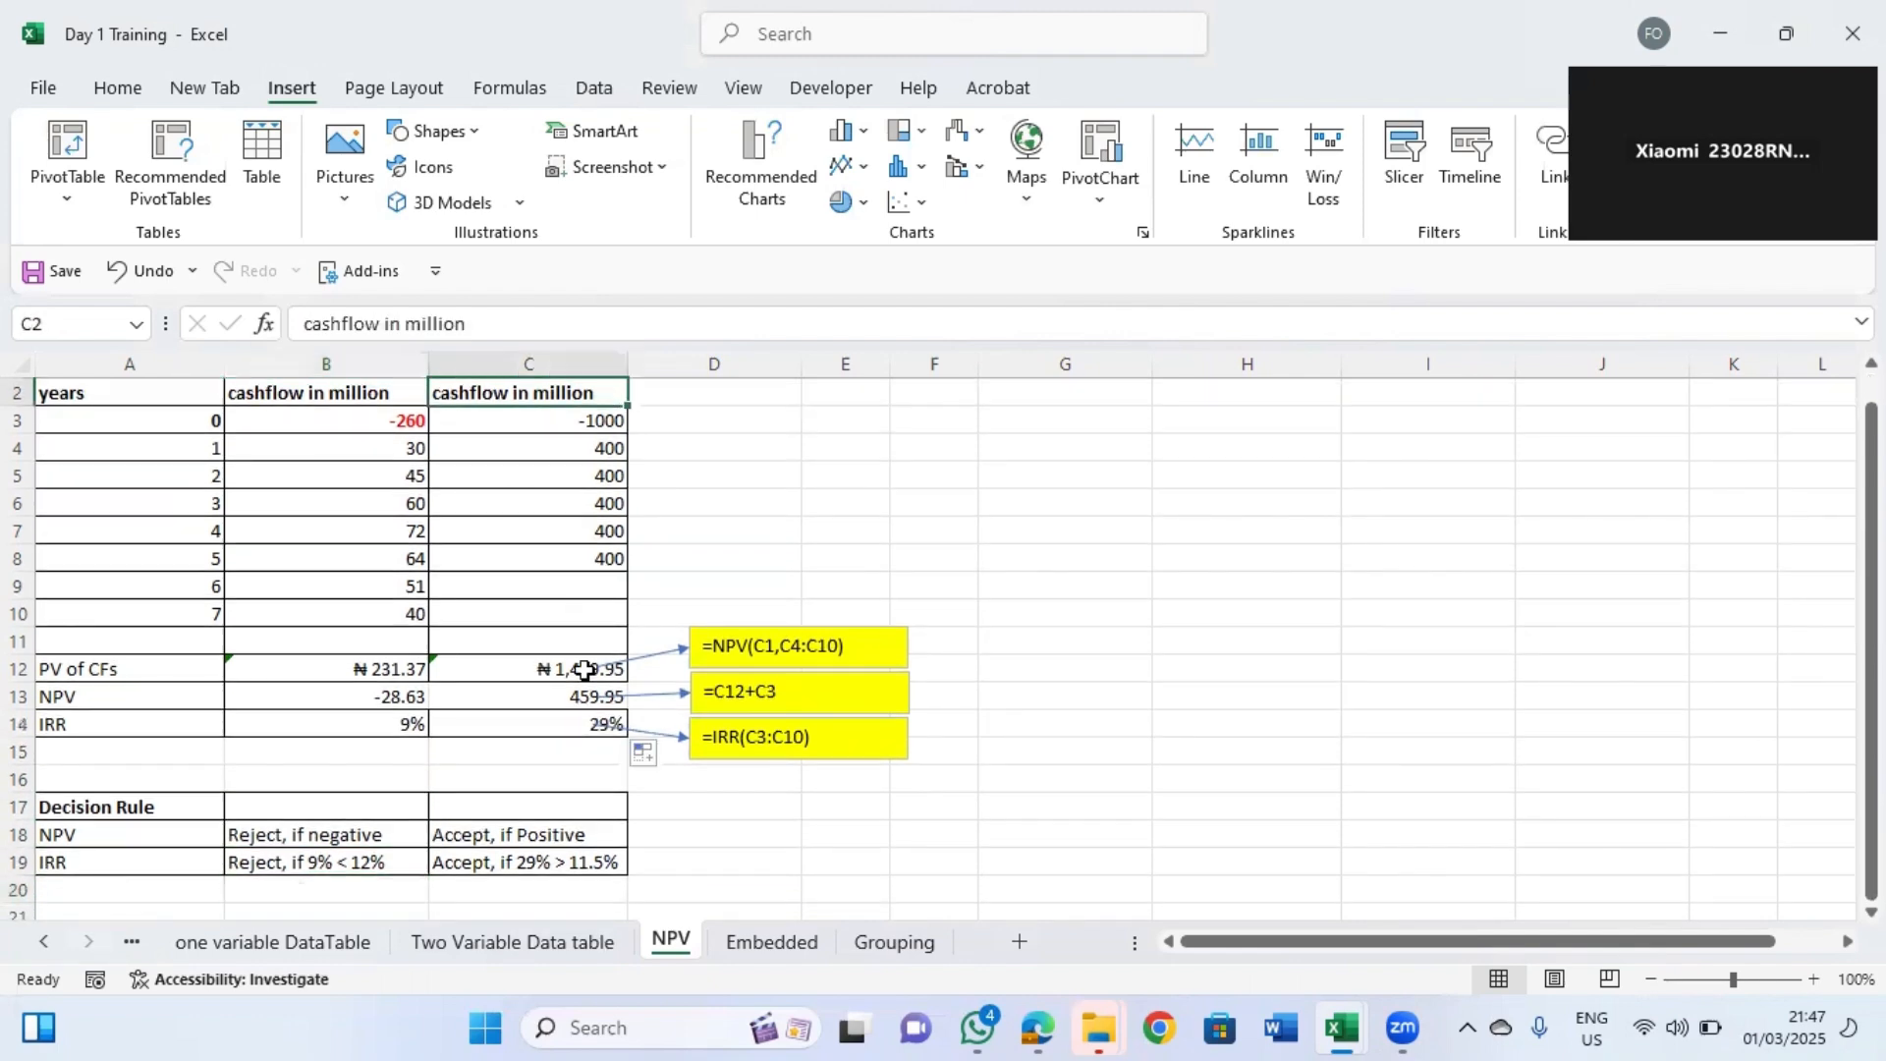
{"action": "scroll", "coordinate": [592, 700], "scroll_direction": "up", "scroll_amount": 1}
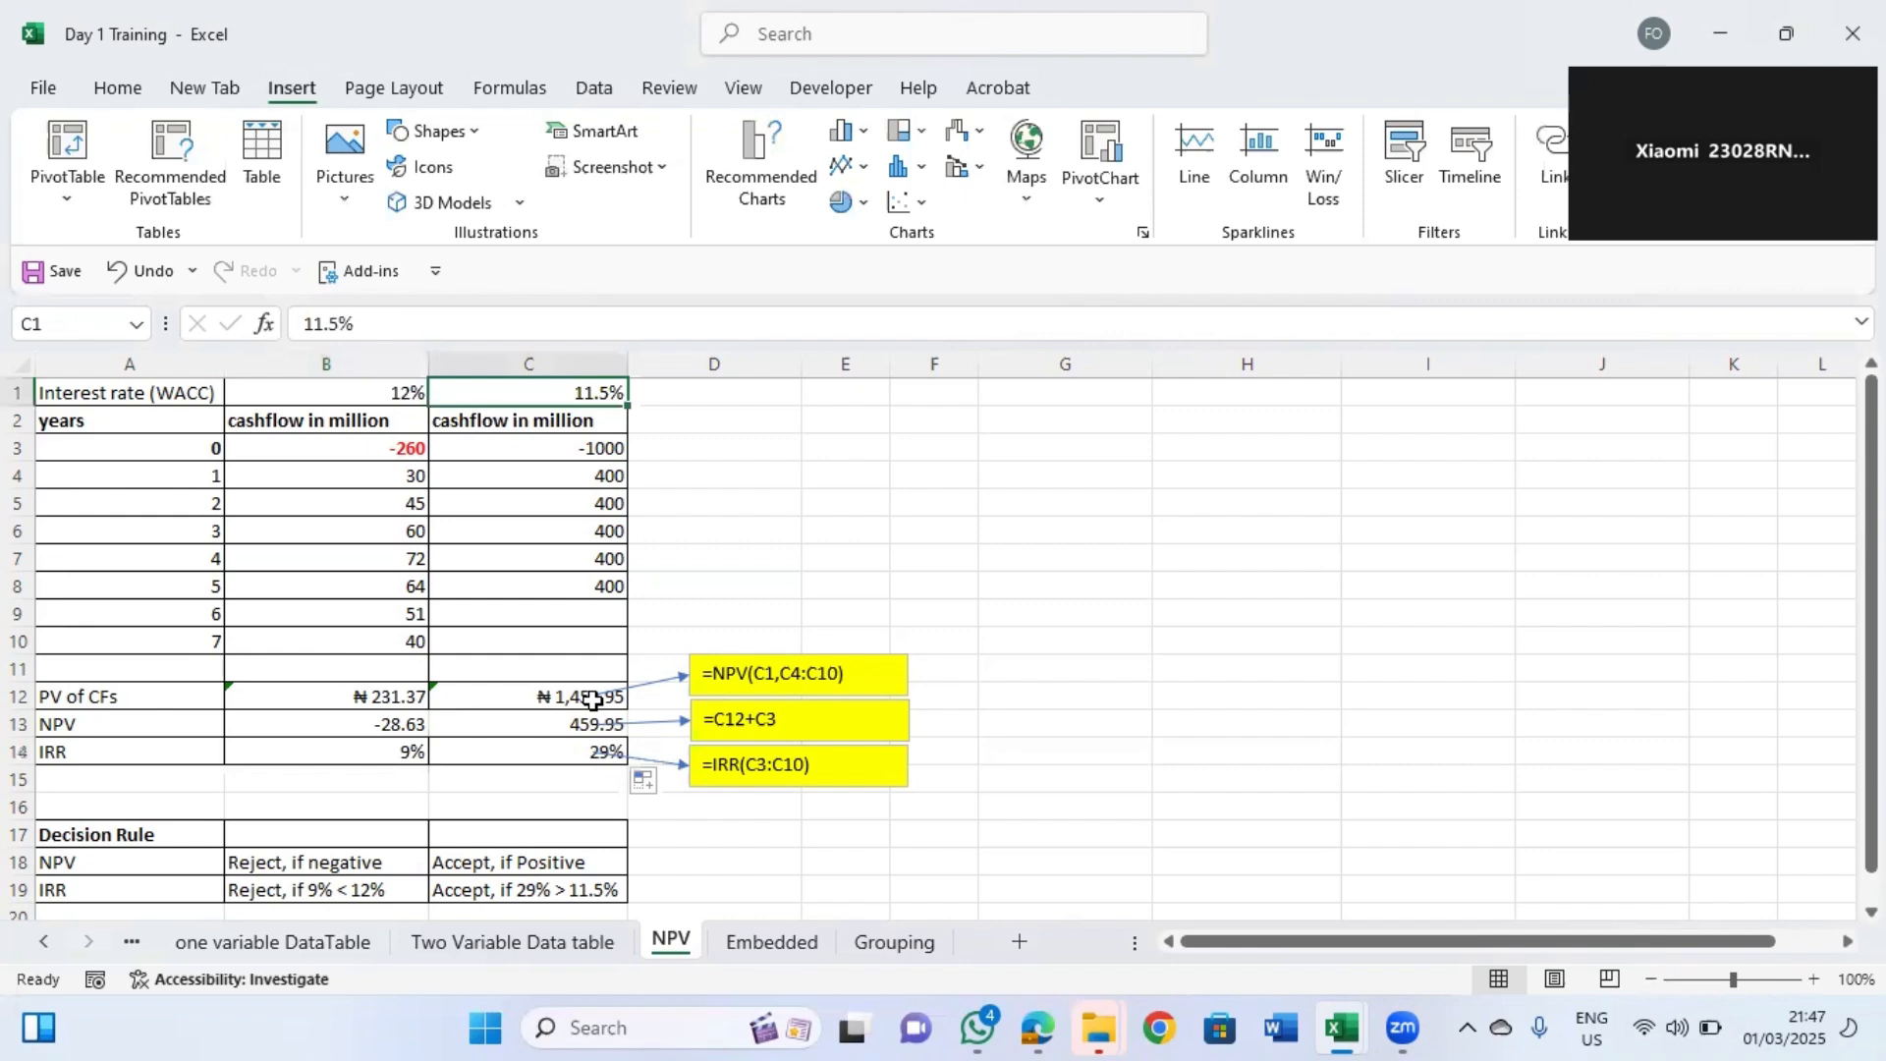
{"action": "key", "text": "Down"}
{"action": "key", "text": "Down"}
{"action": "key", "text": "Down"}
{"action": "key", "text": "Down"}
{"action": "key", "text": "Down"}
{"action": "key", "text": "Down"}
{"action": "key", "text": "Down"}
{"action": "key", "text": "Down"}
{"action": "key", "text": "Down"}
{"action": "key", "text": "Down"}
{"action": "key", "text": "Down"}
{"action": "key", "text": "Down"}
{"action": "key", "text": "Down"}
{"action": "key", "text": "Down"}
{"action": "key", "text": "Down"}
{"action": "key", "text": "Down"}
{"action": "key", "text": "Down"}
{"action": "key", "text": "Down"}
{"action": "key", "text": "Down"}
{"action": "key", "text": "Down"}
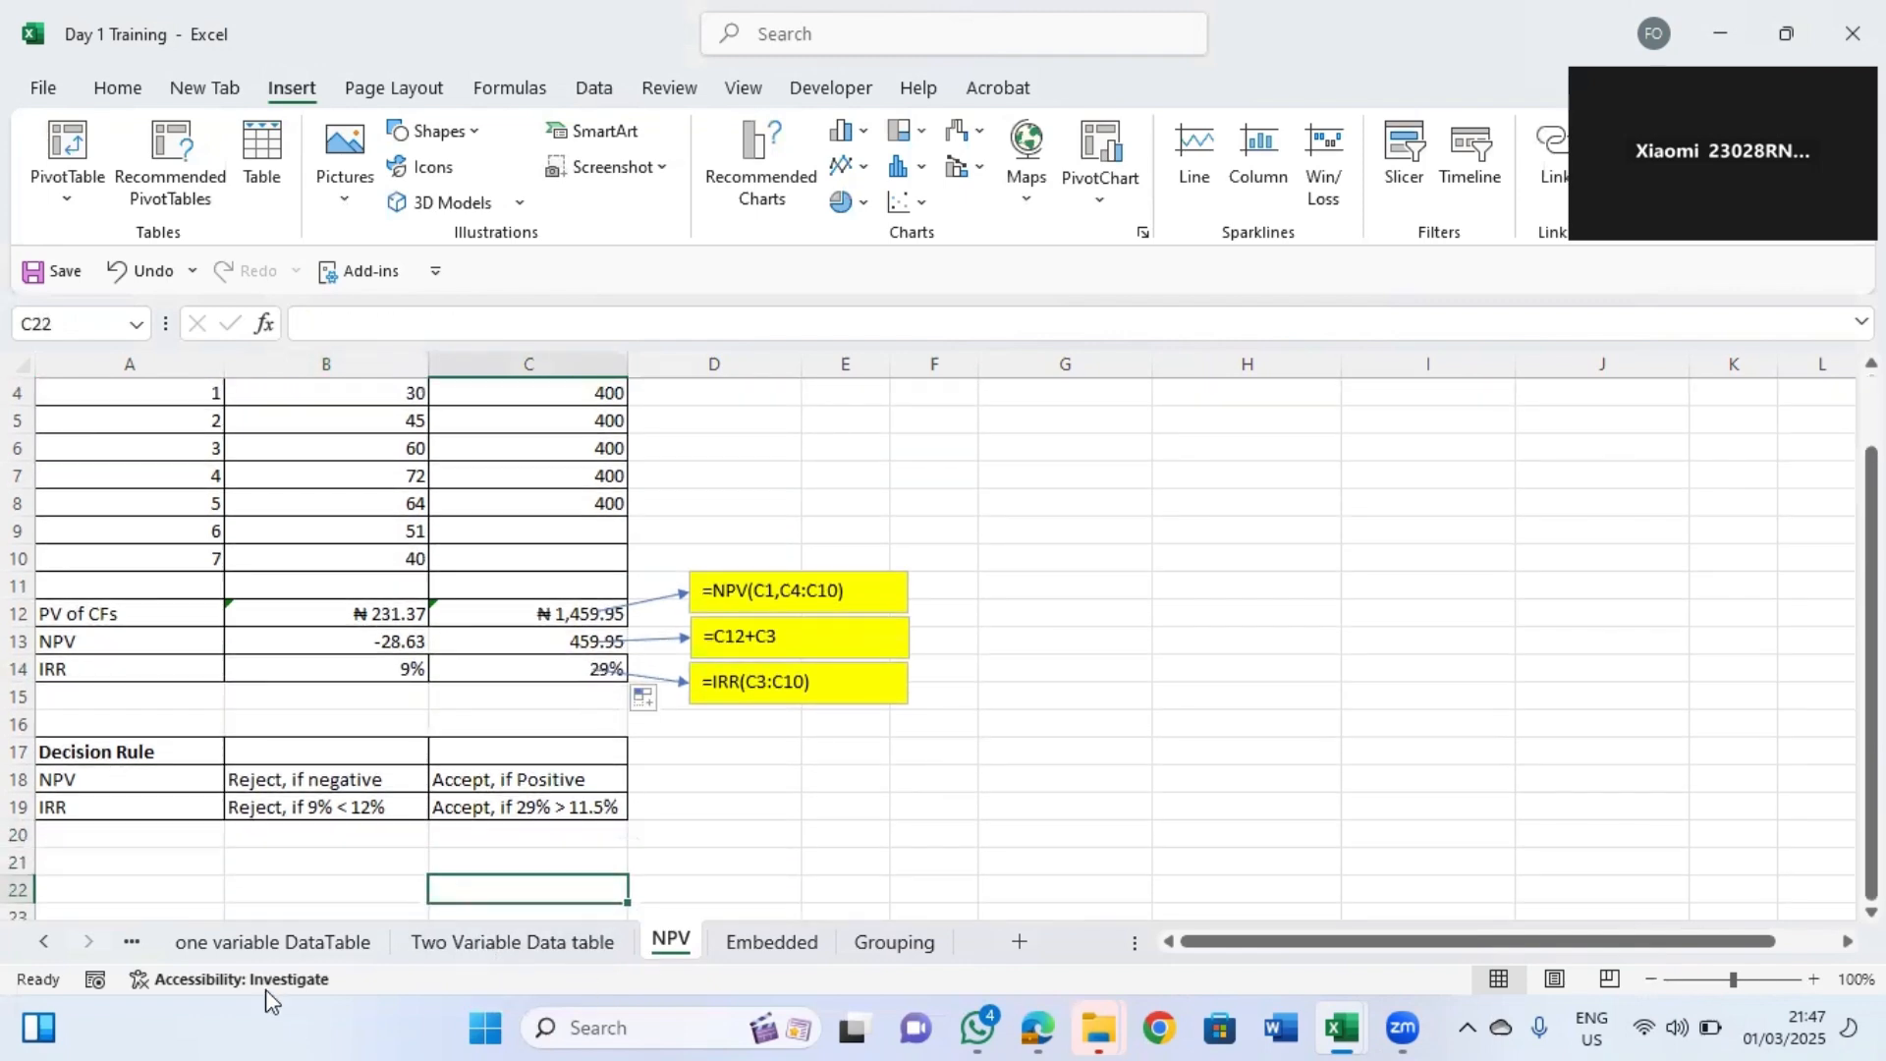
Open the one variable DataTable sheet and review its table from cell A1.
{"action": "left_click", "coordinate": [255, 943]}
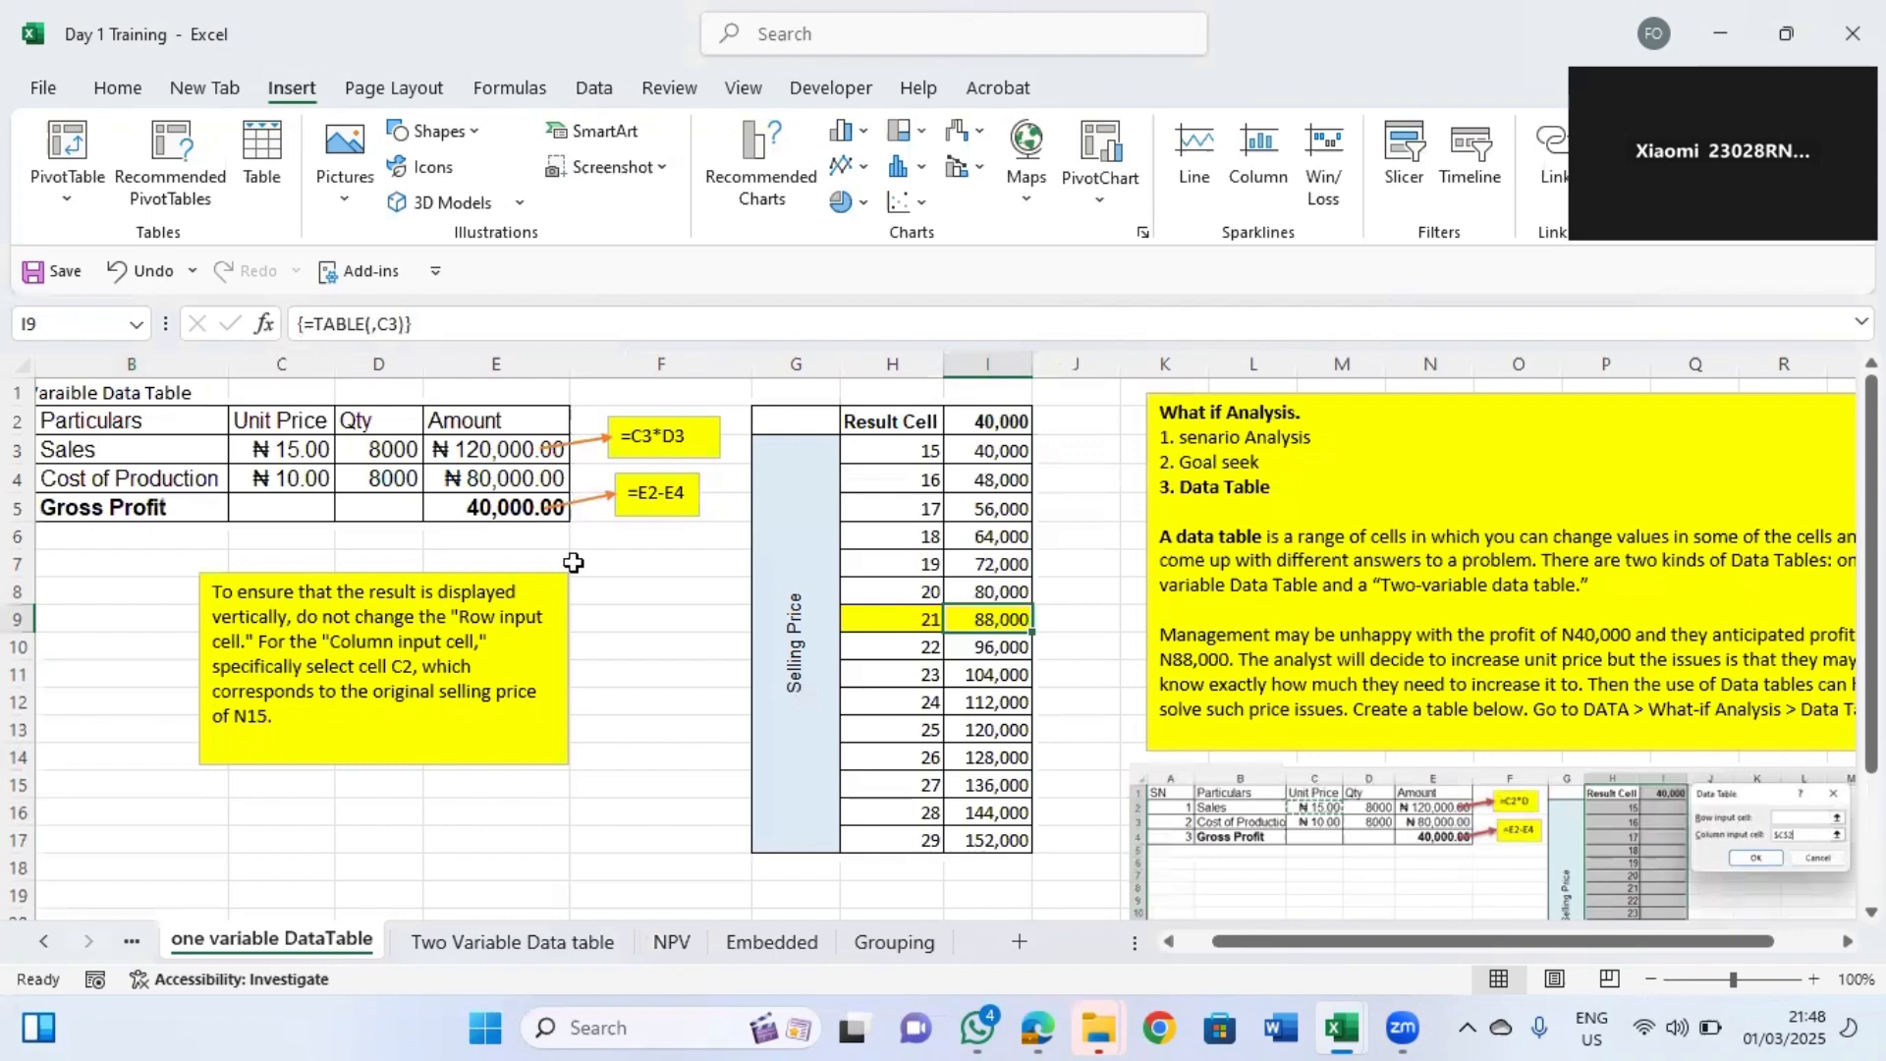
{"action": "left_click", "coordinate": [301, 432]}
{"action": "key", "text": "Home"}
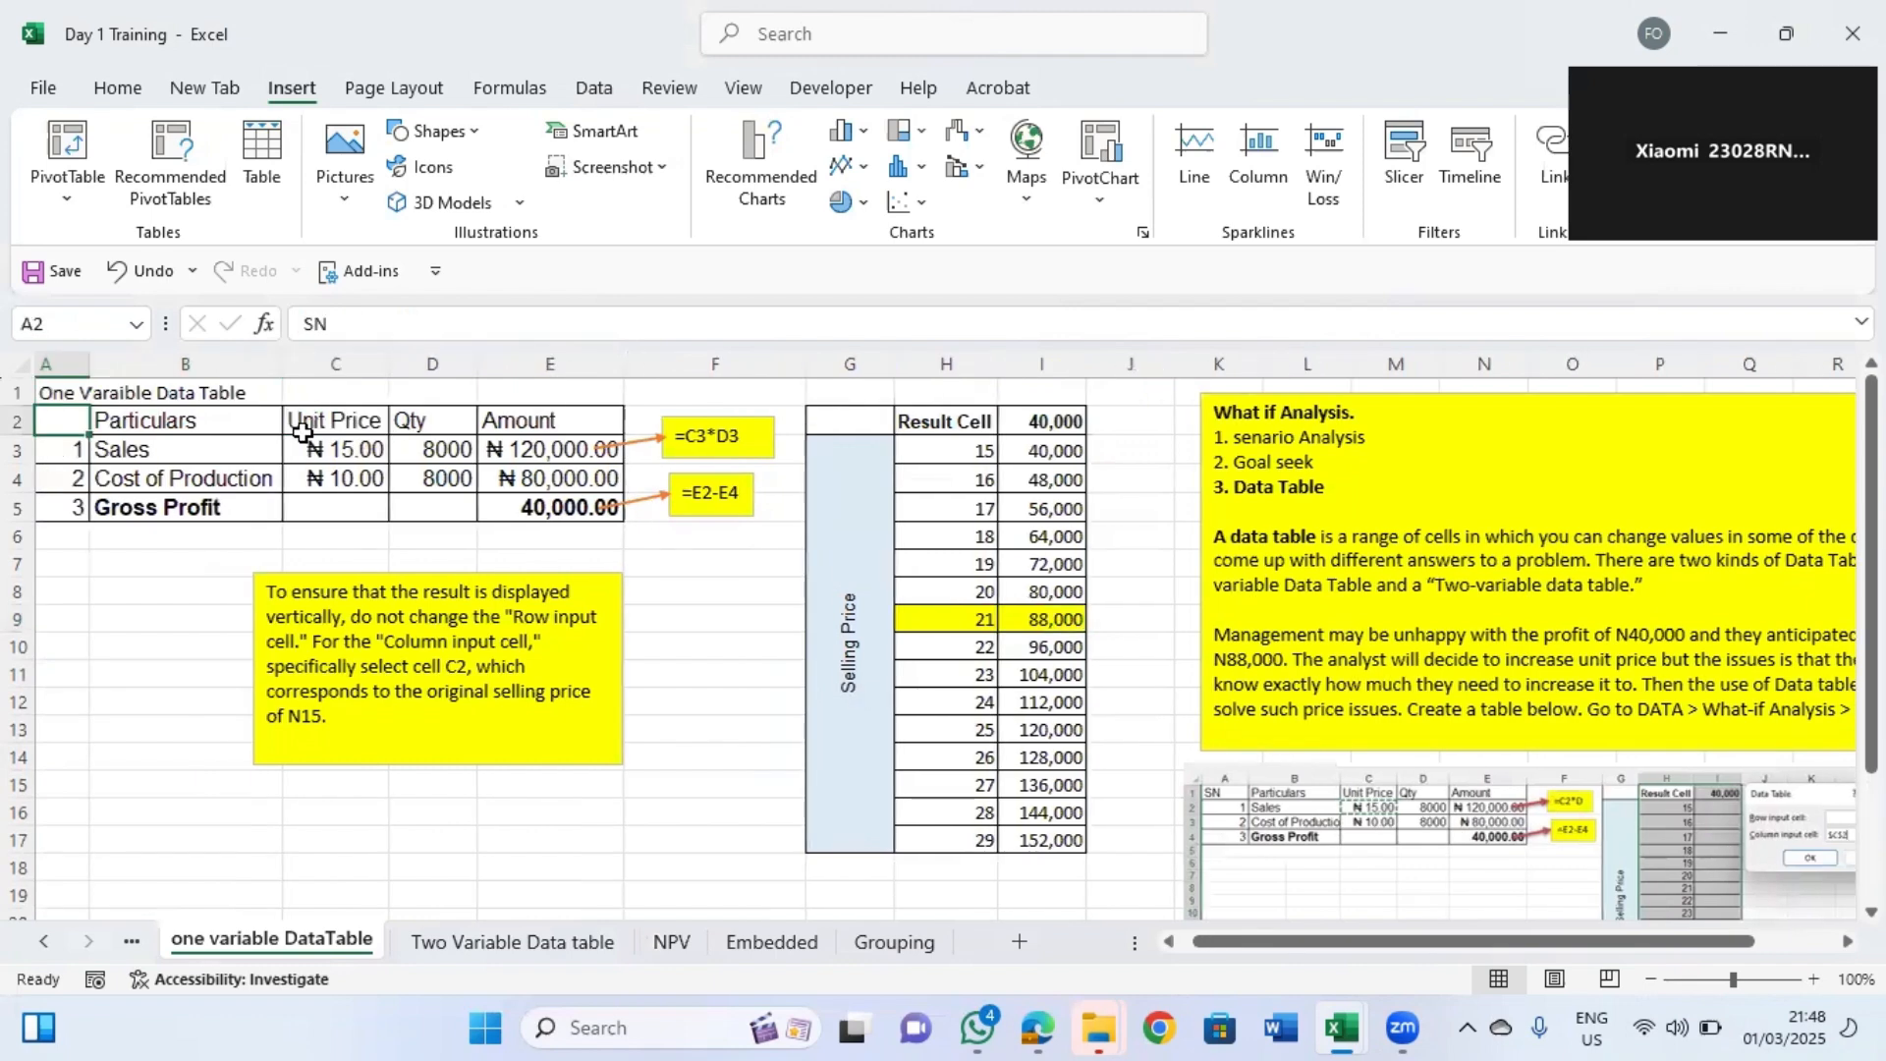
{"action": "key", "text": "Up"}
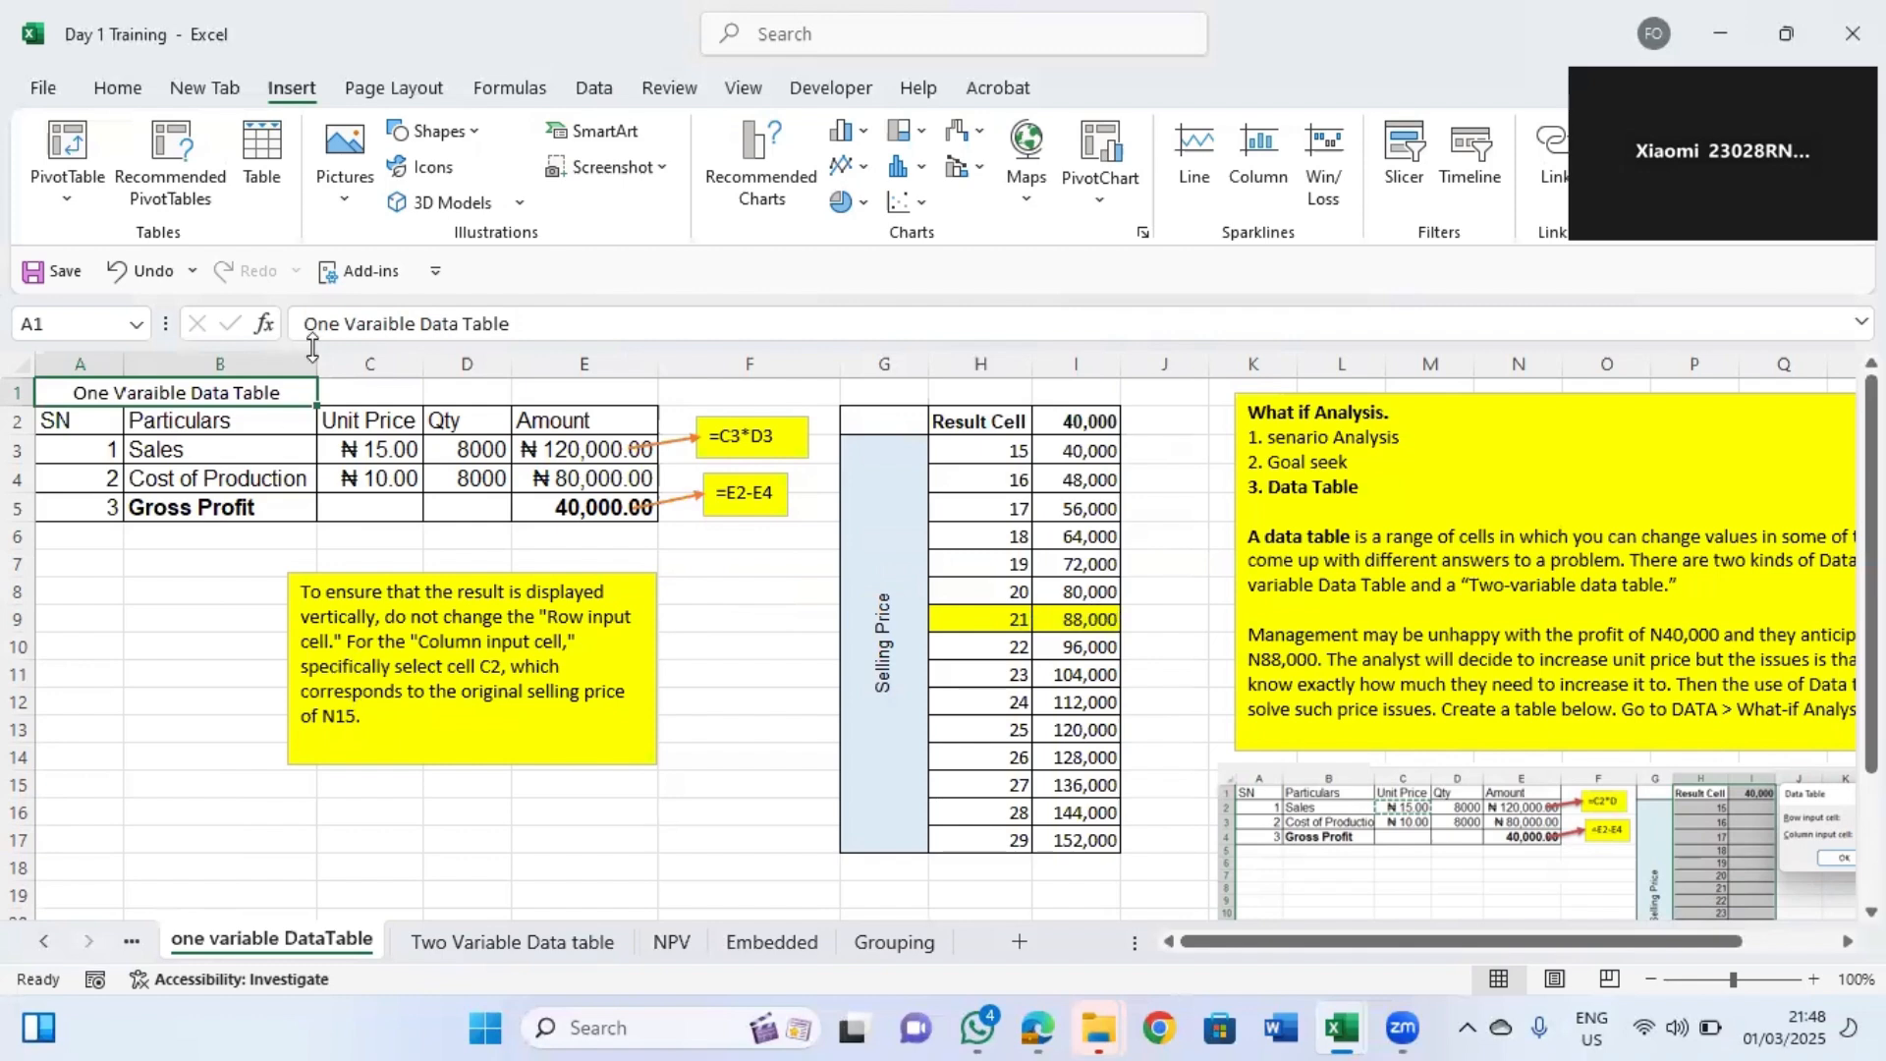
{"action": "left_click", "coordinate": [755, 197]}
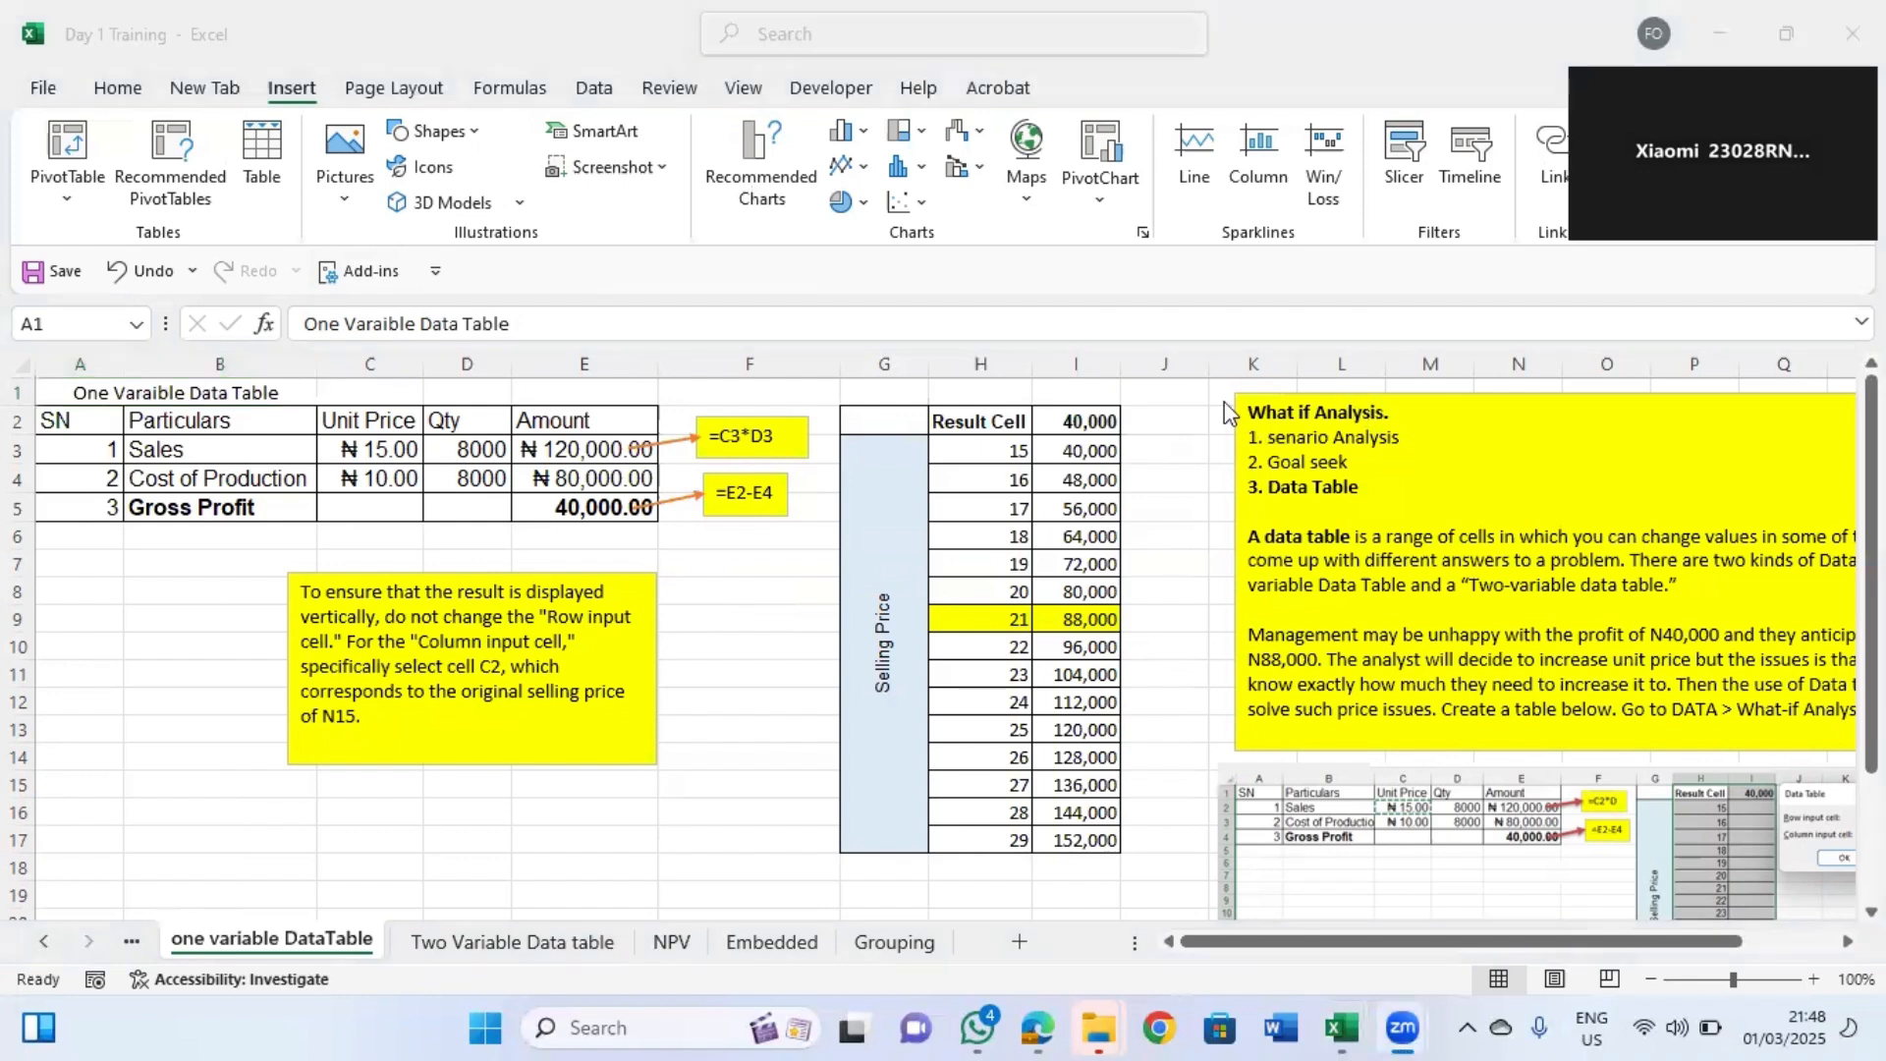
{"action": "left_click", "coordinate": [525, 546]}
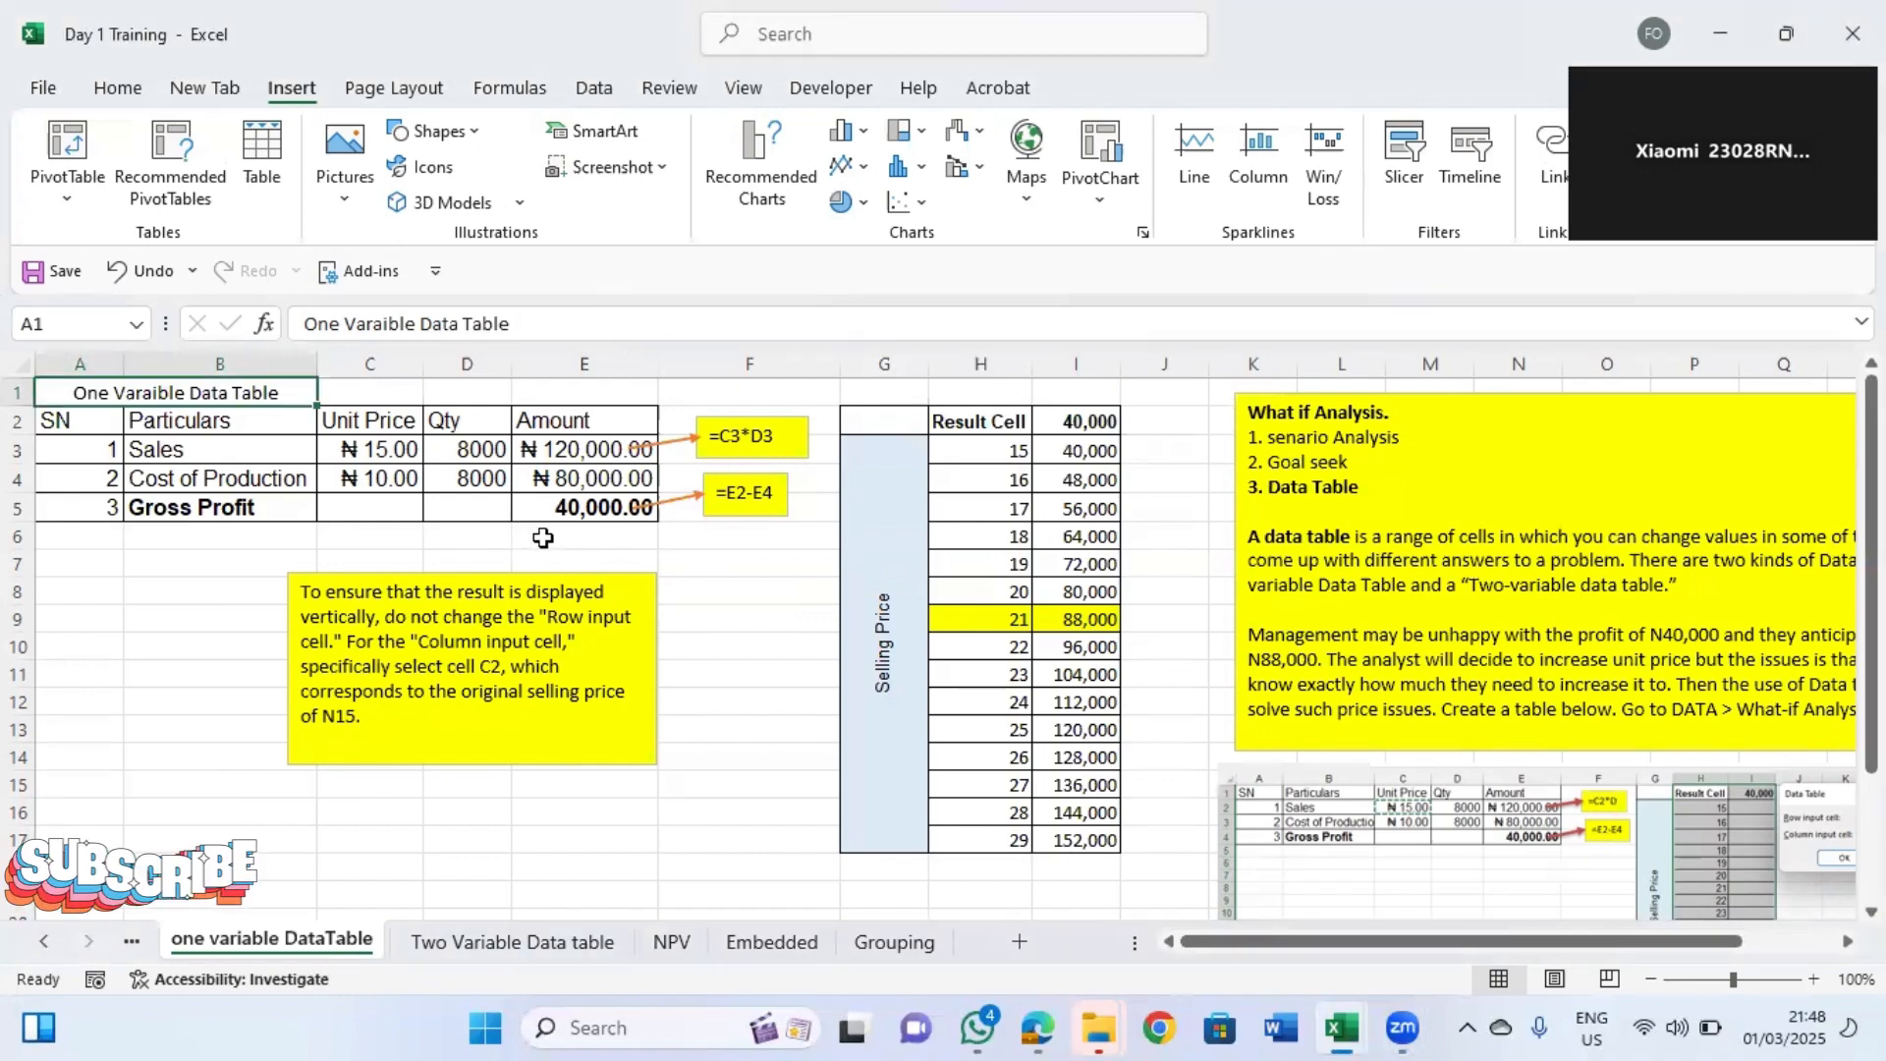